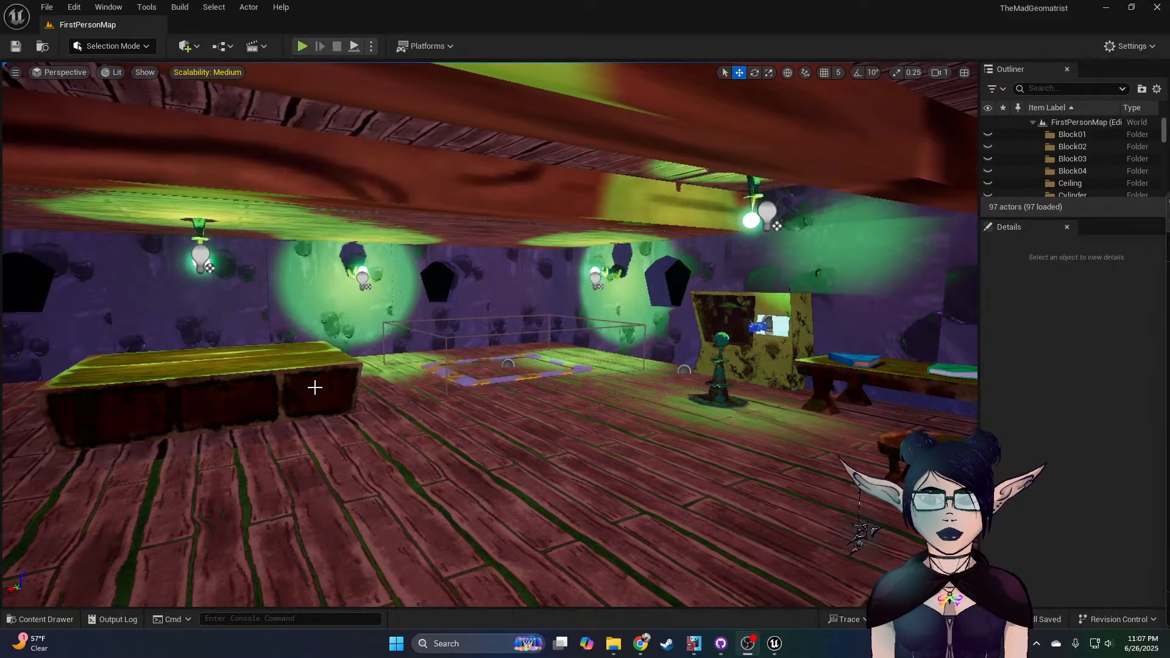
Step: Run the level in the editor viewport and review the game's Options page before returning to its main menu
{"action": "mouse_move", "coordinate": [509, 363]}
{"action": "right_mouse_down"}
{"action": "mouse_move", "coordinate": [430, 388]}
{"action": "mouse_move", "coordinate": [450, 356]}
{"action": "mouse_move", "coordinate": [420, 347]}
{"action": "mouse_move", "coordinate": [19, 329]}
{"action": "mouse_move", "coordinate": [516, 360]}
{"action": "right_mouse_up"}
{"action": "right_click_drag", "start_coordinate": [485, 414], "coordinate": [339, 421]}
{"action": "right_click_drag", "start_coordinate": [486, 414], "coordinate": [232, 417]}
{"action": "right_click_drag", "start_coordinate": [475, 398], "coordinate": [603, 374]}
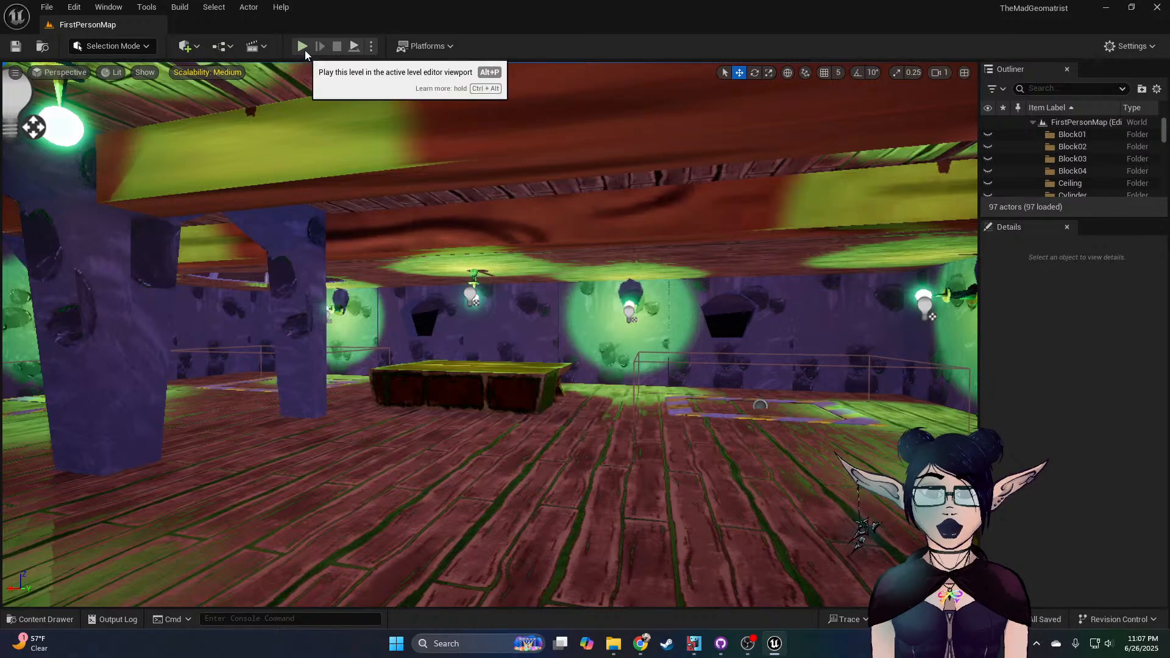
{"action": "left_click", "coordinate": [304, 45]}
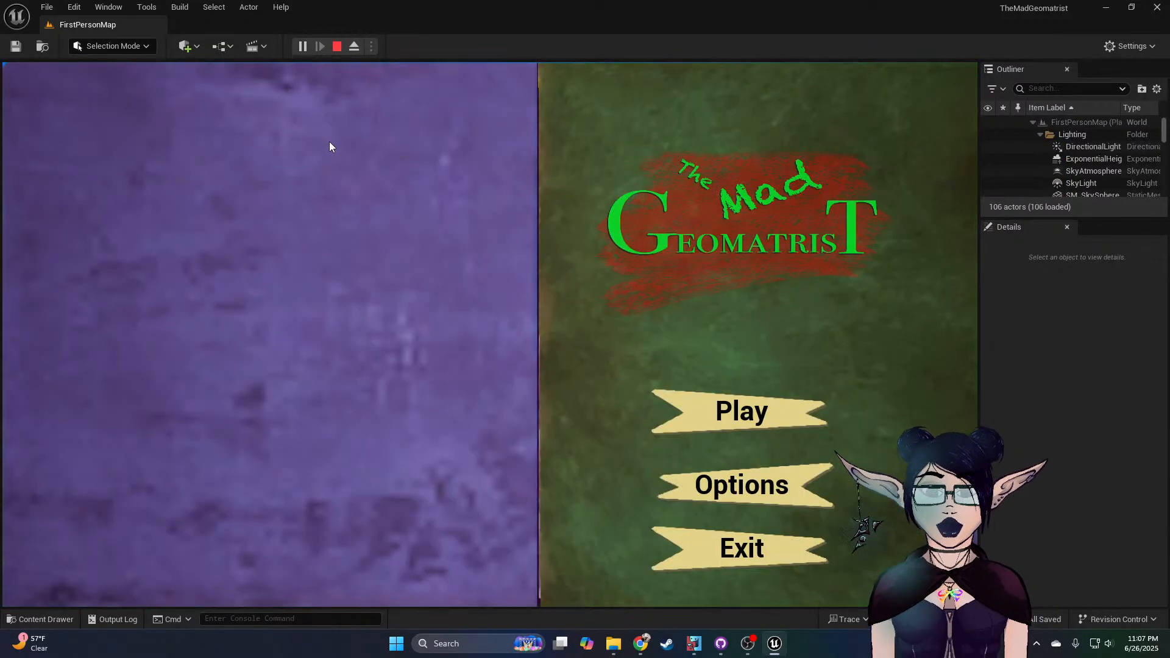
{"action": "left_click", "coordinate": [691, 489]}
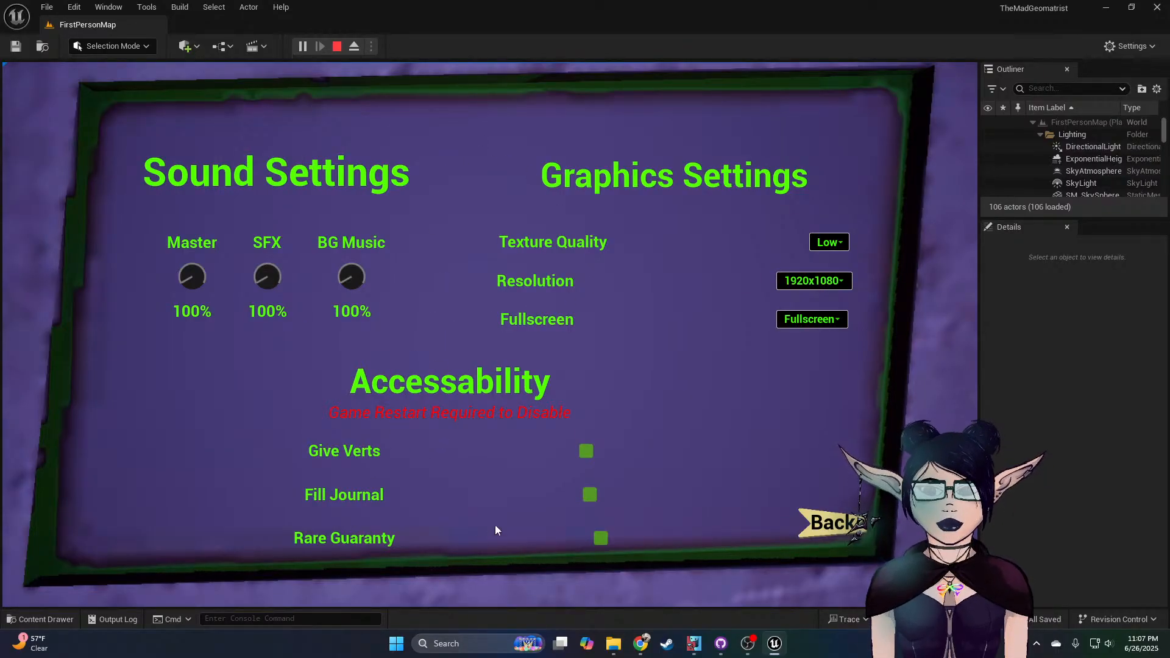
{"action": "left_click", "coordinate": [834, 523]}
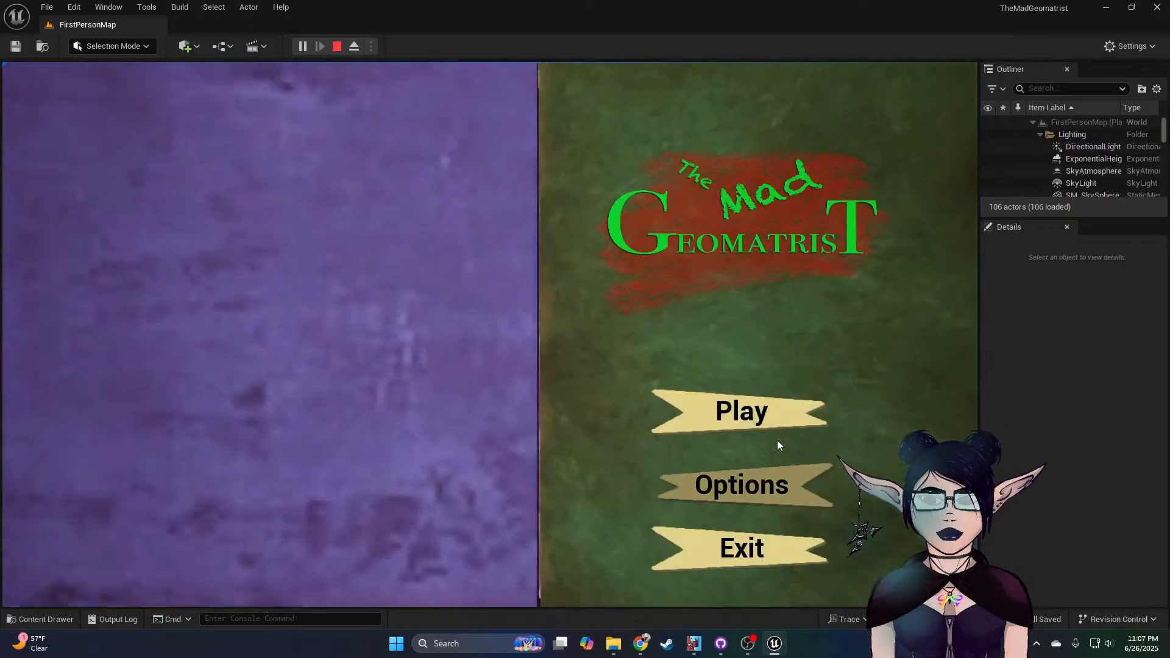
Step: Start a game on Casual difficulty, and close the recipe journal to return to the main menu
{"action": "left_click", "coordinate": [733, 416]}
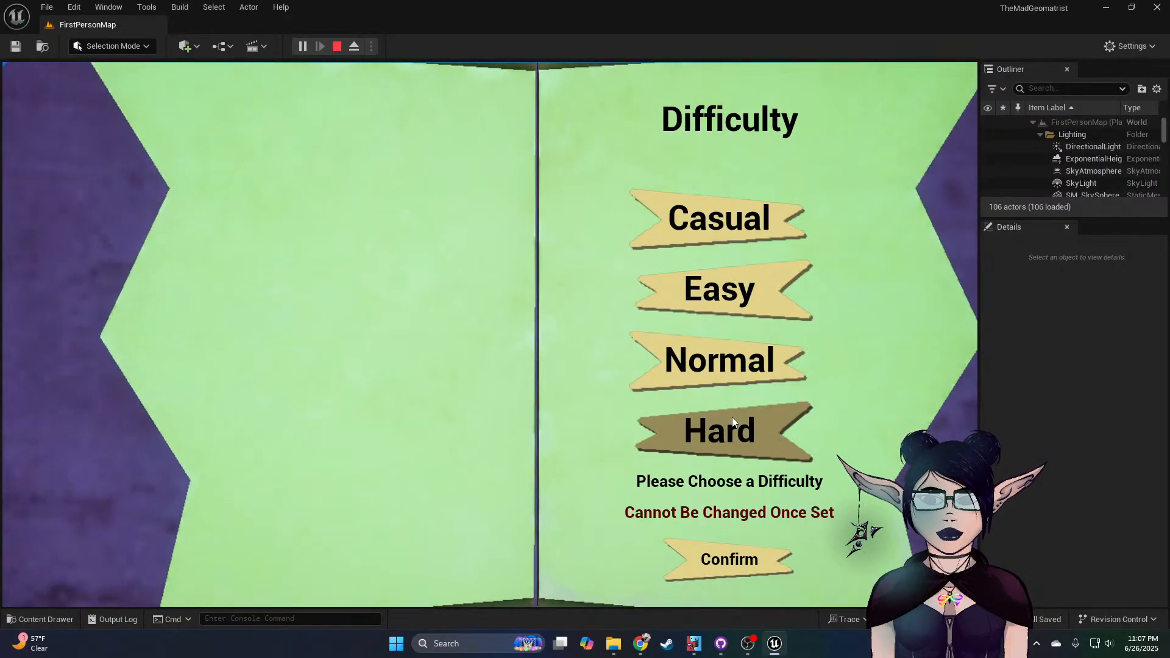
{"action": "left_click", "coordinate": [736, 208]}
{"action": "left_click", "coordinate": [711, 561]}
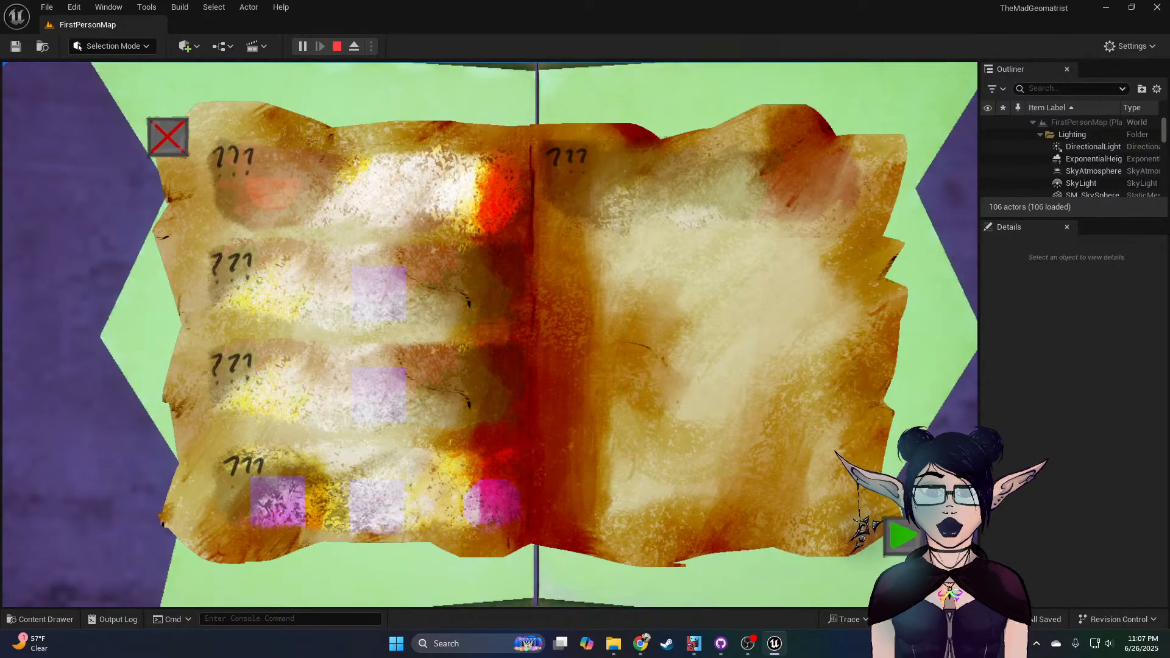
{"action": "left_click", "coordinate": [172, 140]}
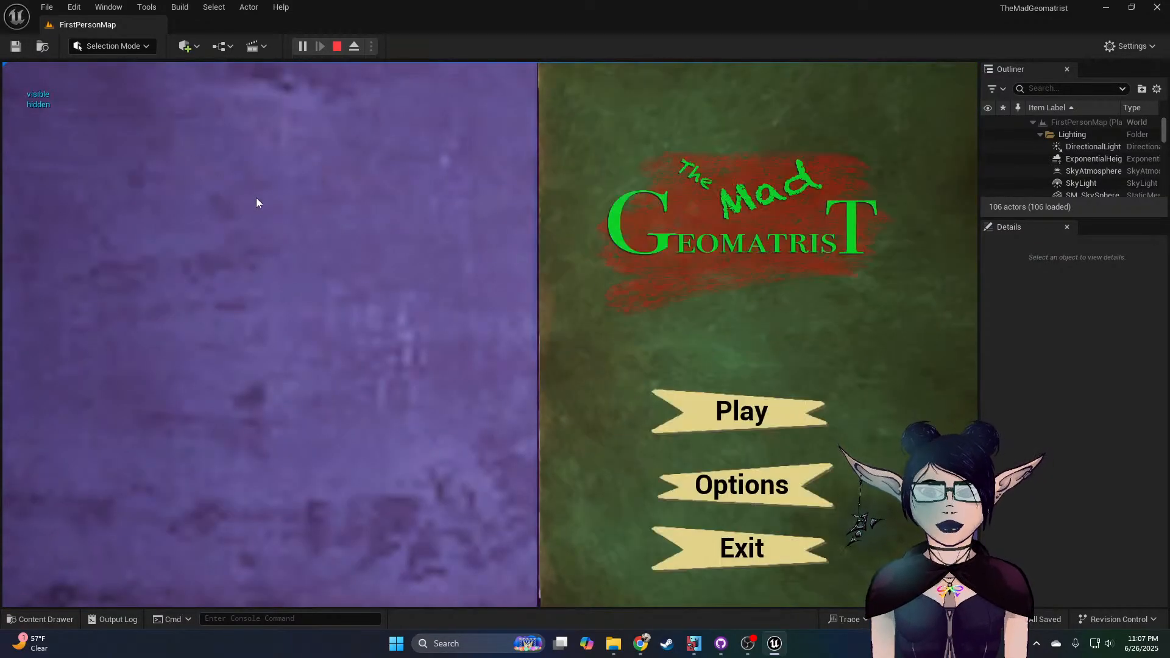
Step: Activate the Fill Journal accessibility option and resume play with the recipe journal open
{"action": "left_click", "coordinate": [755, 481]}
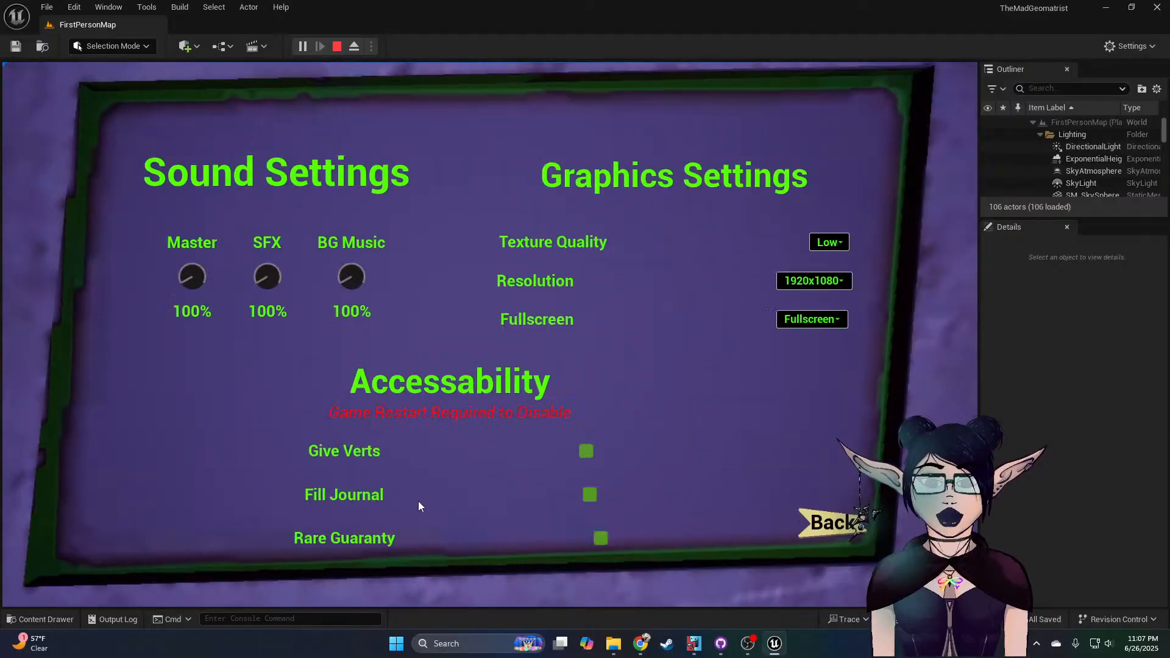
{"action": "left_click", "coordinate": [589, 494]}
{"action": "left_click", "coordinate": [844, 524]}
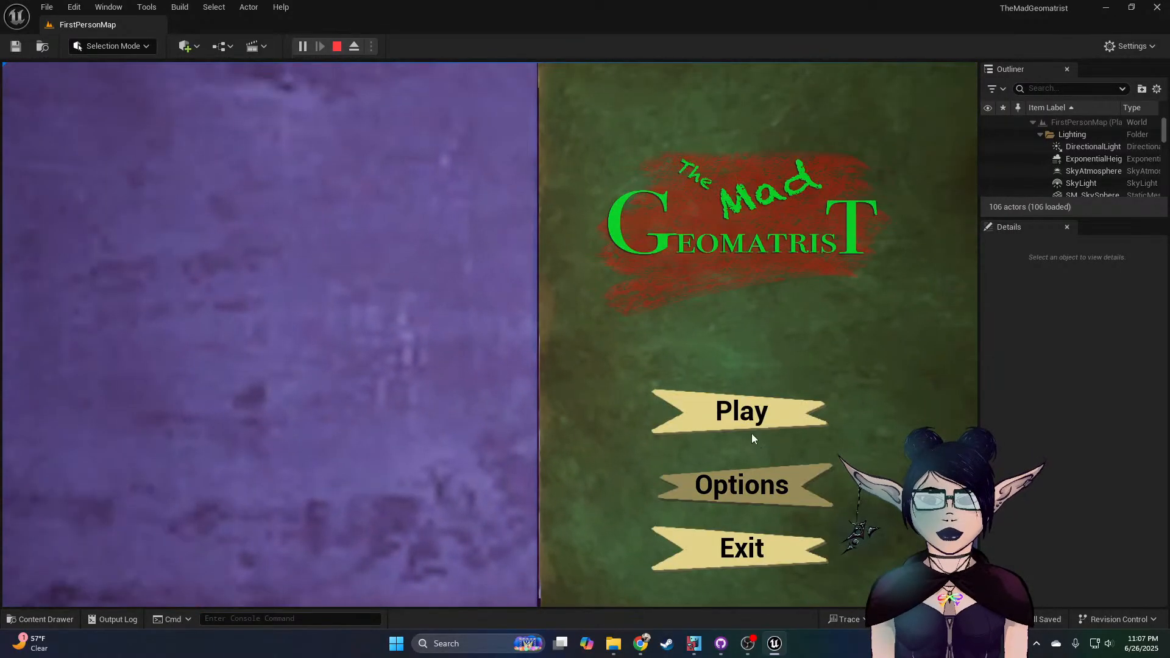
{"action": "left_click", "coordinate": [749, 419]}
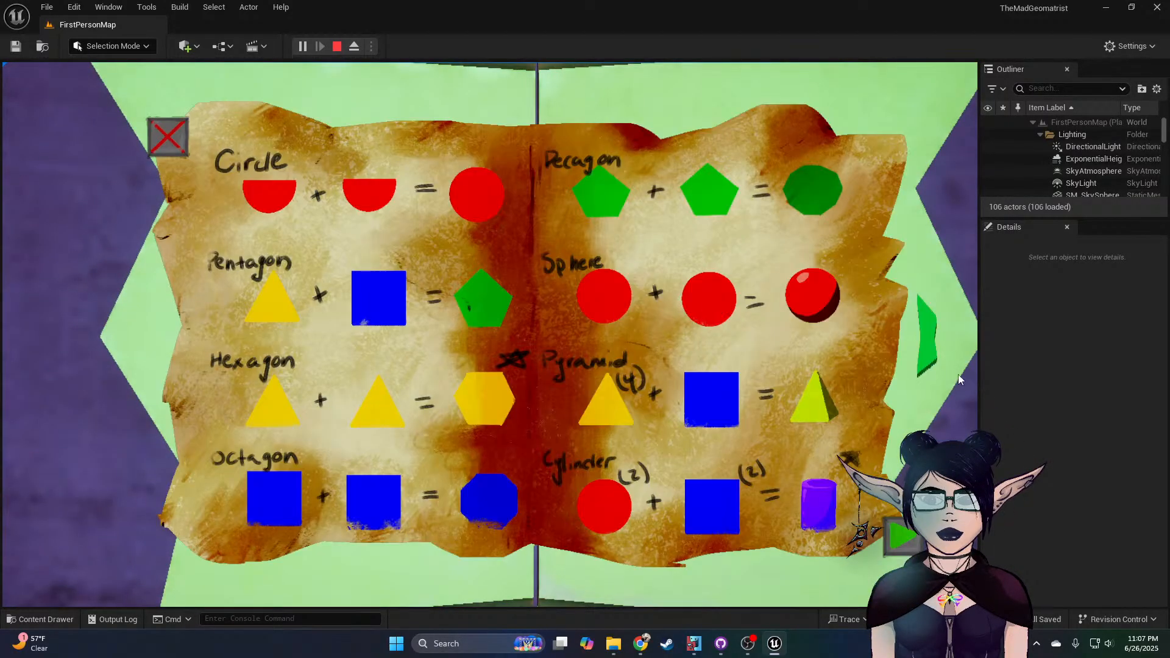
Step: Page through the journal's shape recipes and close it to enter the game room
{"action": "left_click", "coordinate": [927, 345]}
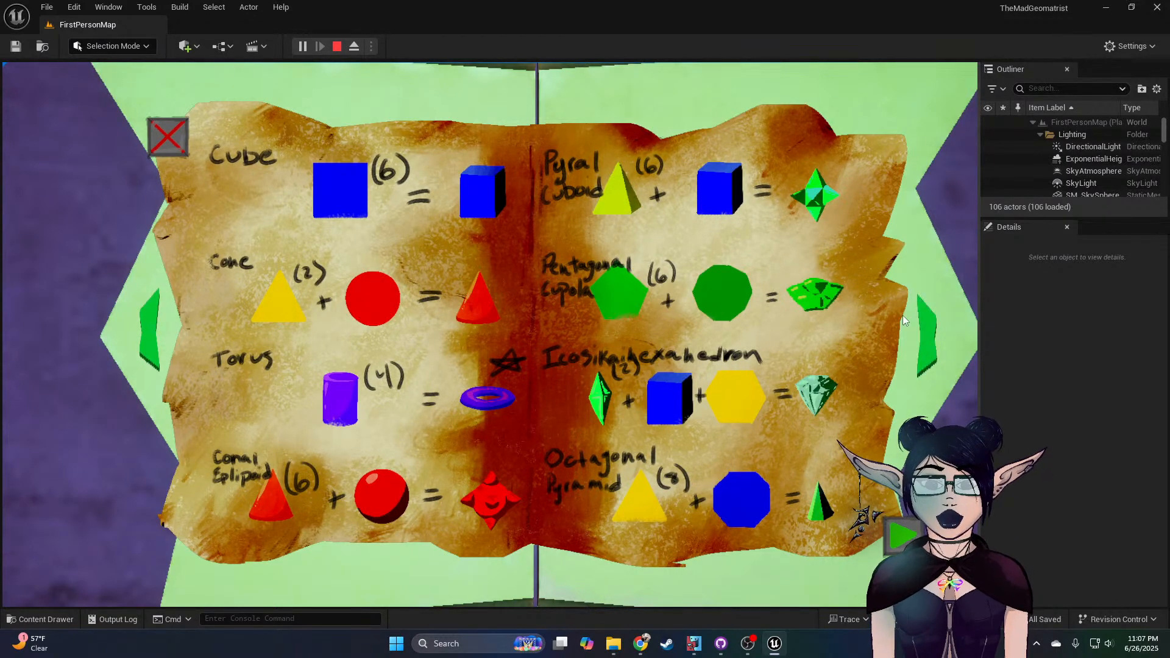
{"action": "left_click", "coordinate": [927, 352]}
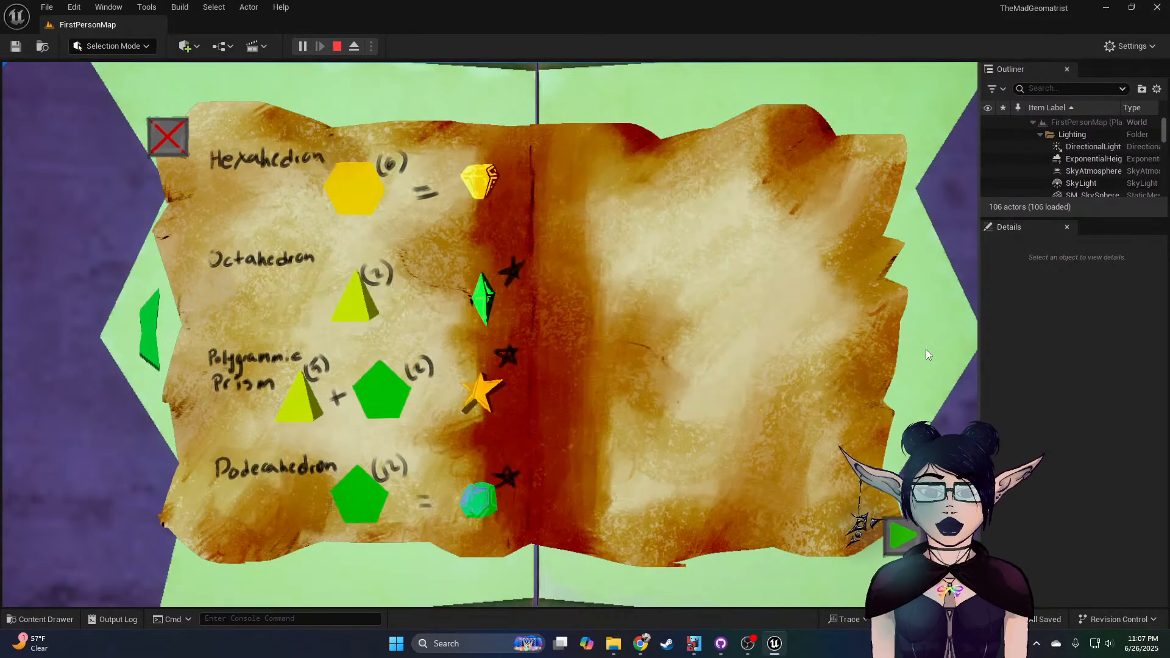
{"action": "left_click", "coordinate": [146, 328]}
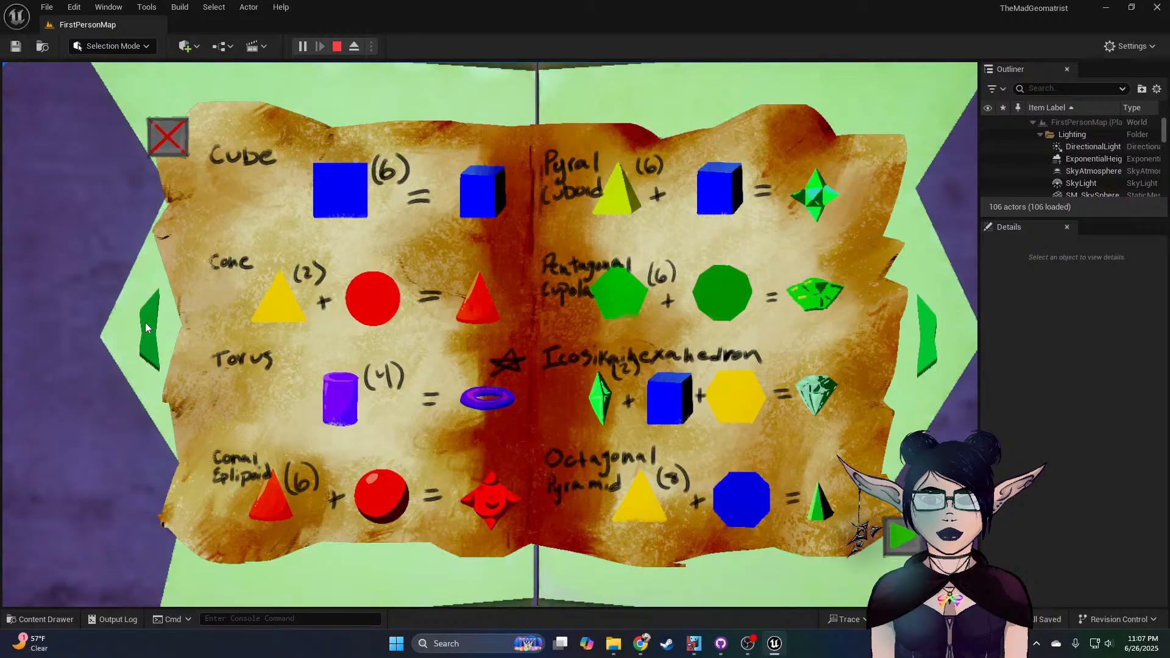
{"action": "left_click", "coordinate": [907, 539]}
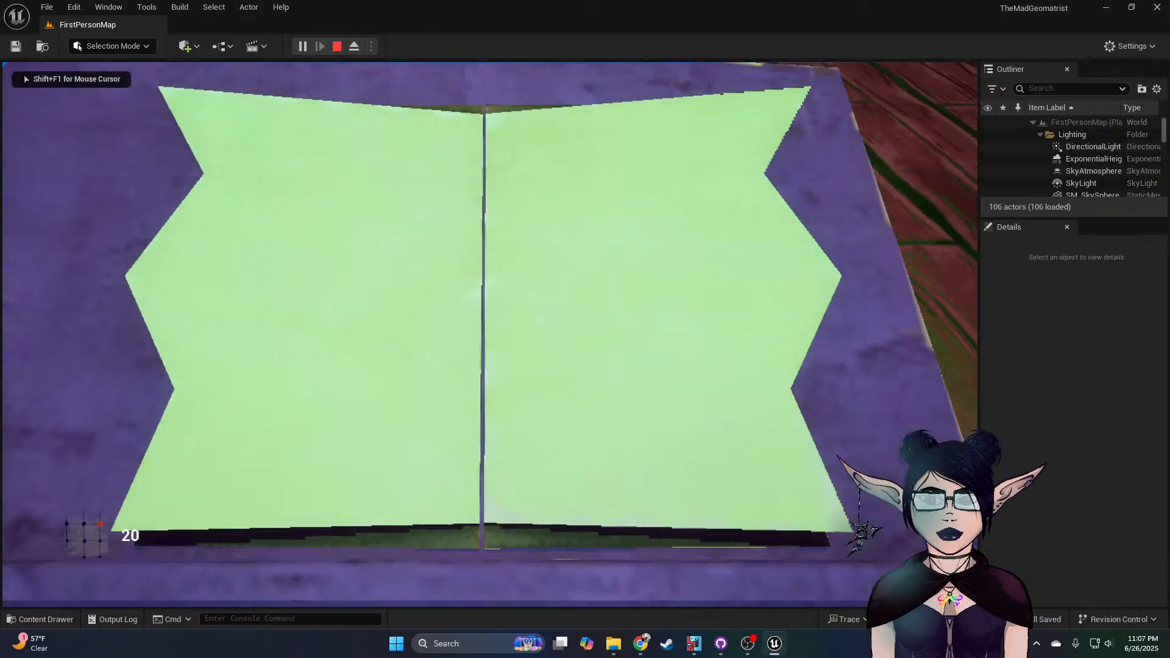
Step: Walk to the striped floor area in the room's corner and buy its equipment for 5 Verts
{"action": "key", "text": "w"}
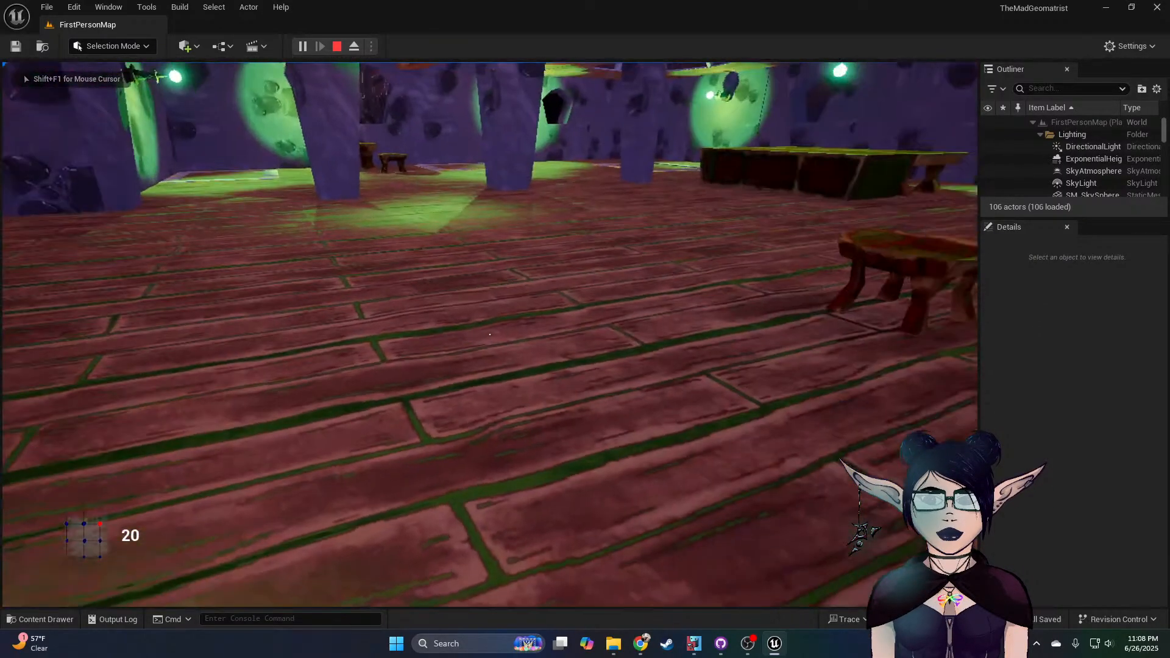
{"action": "key", "text": "w"}
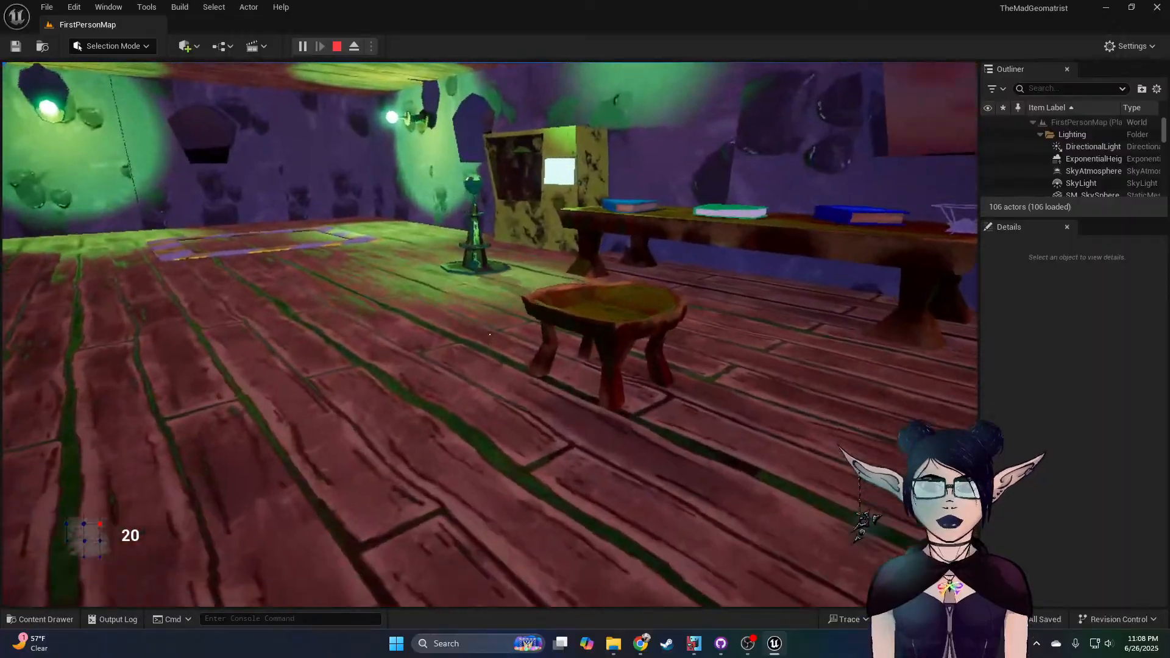
{"action": "key", "text": "w"}
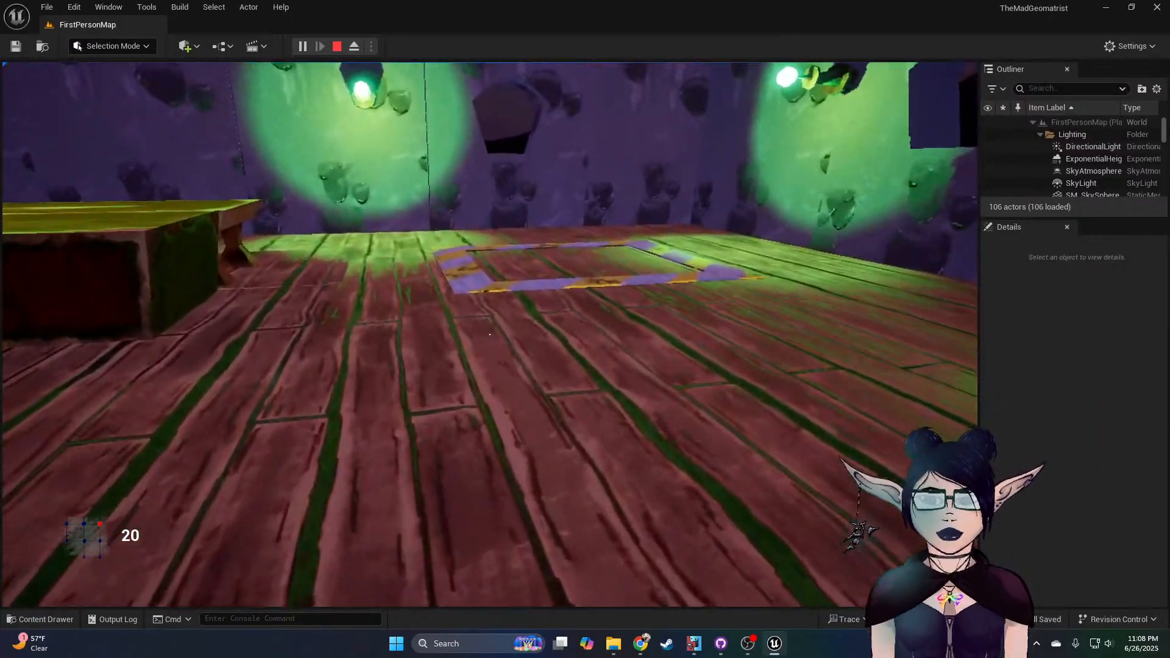
{"action": "key", "text": "w"}
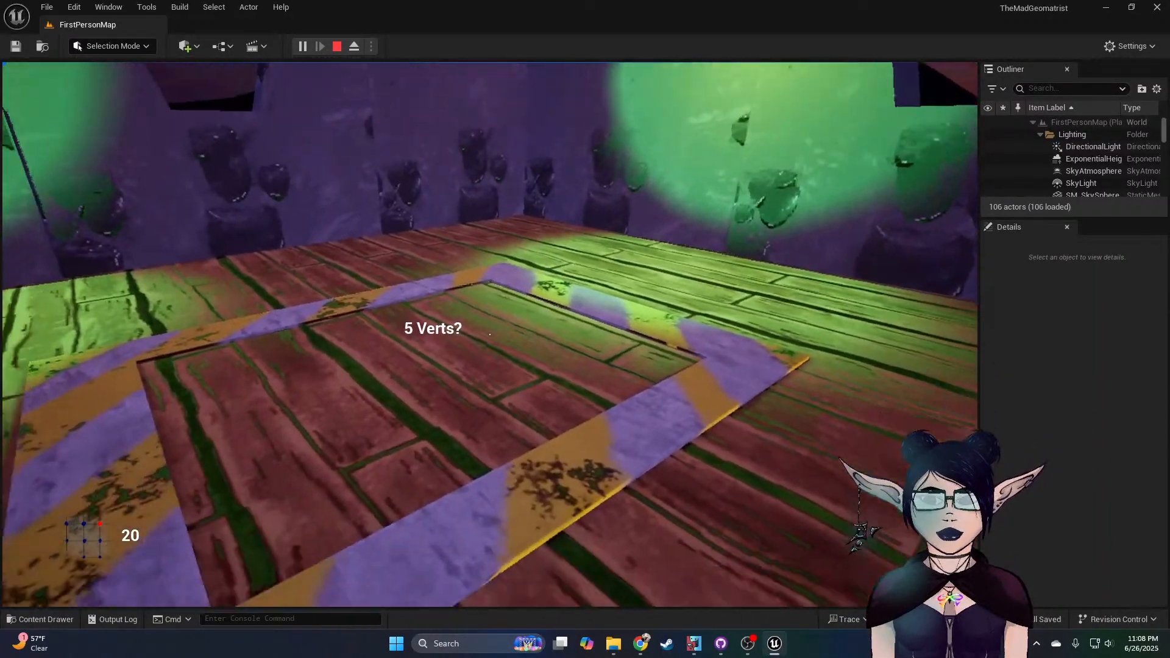
{"action": "key", "text": "e"}
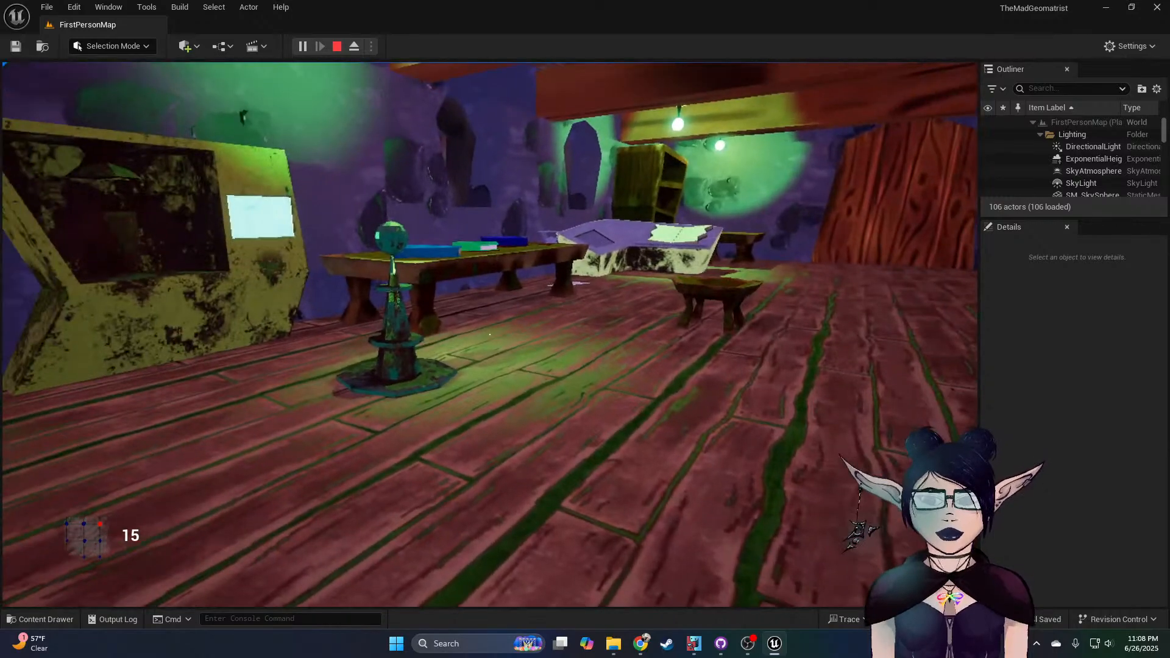
Step: Explore the room, examining the wall windows, the other striped floor areas and the newly bought pedestals
{"action": "key", "text": "w"}
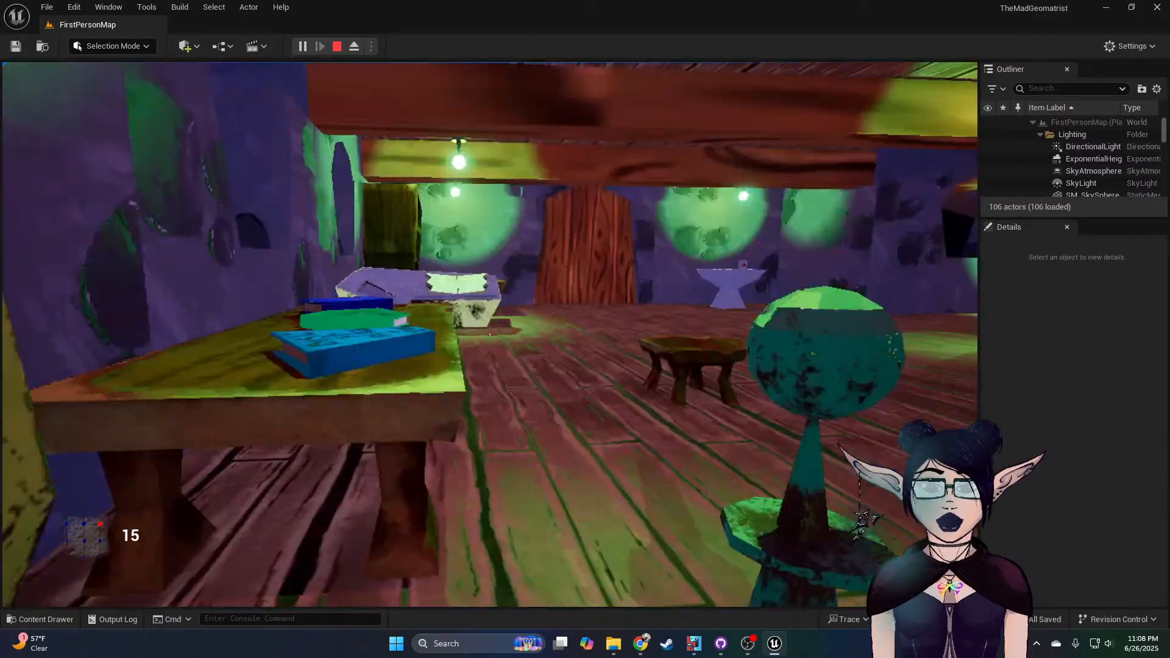
{"action": "key", "text": "w"}
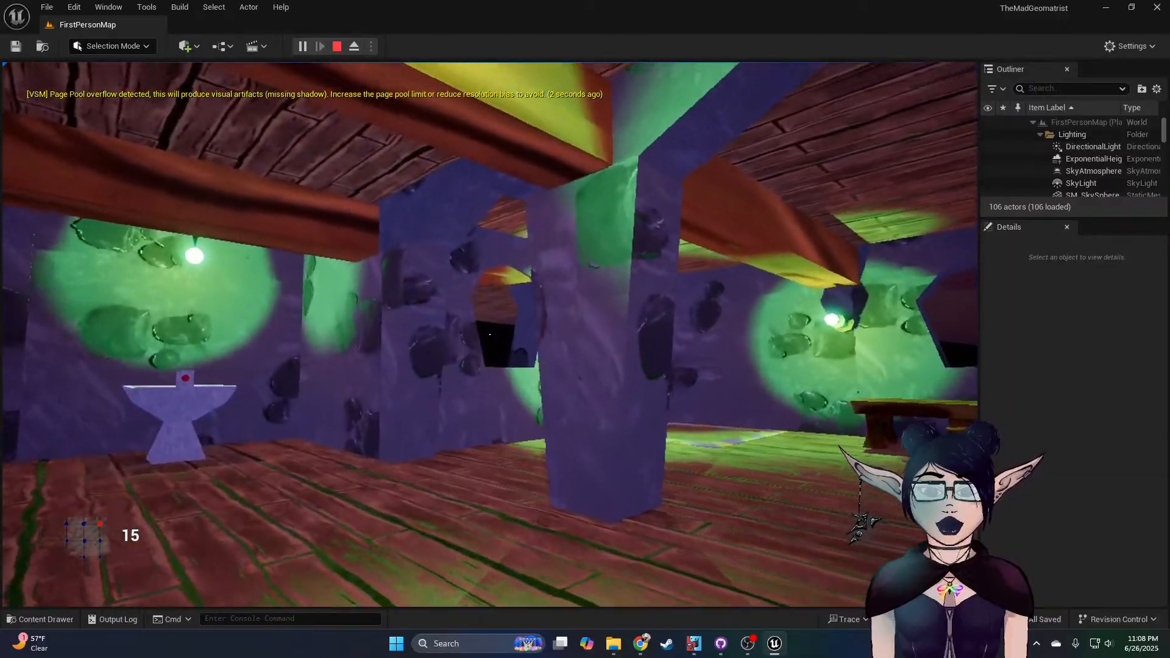
{"action": "key", "text": "d"}
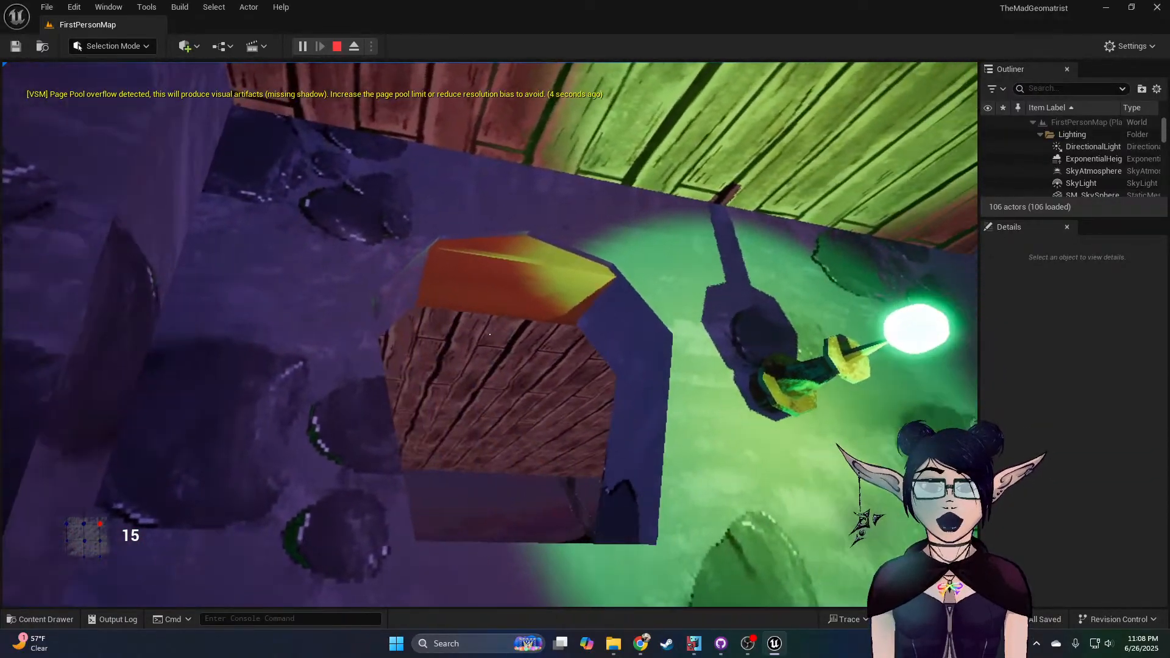
{"action": "key", "text": "w"}
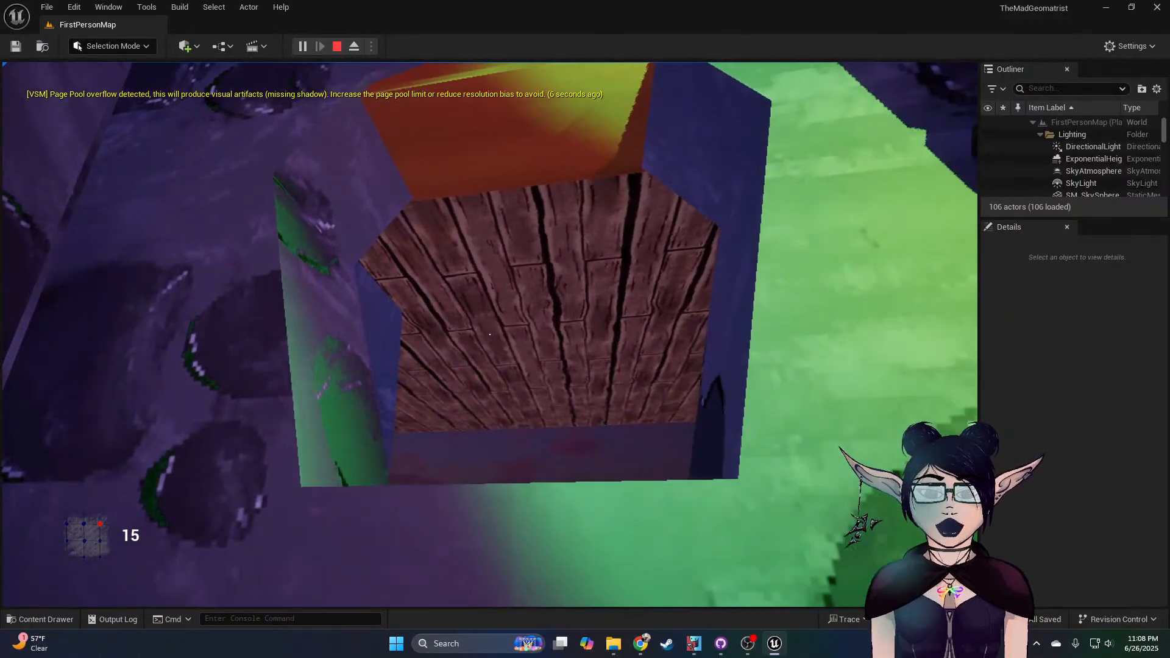
{"action": "key", "text": "s"}
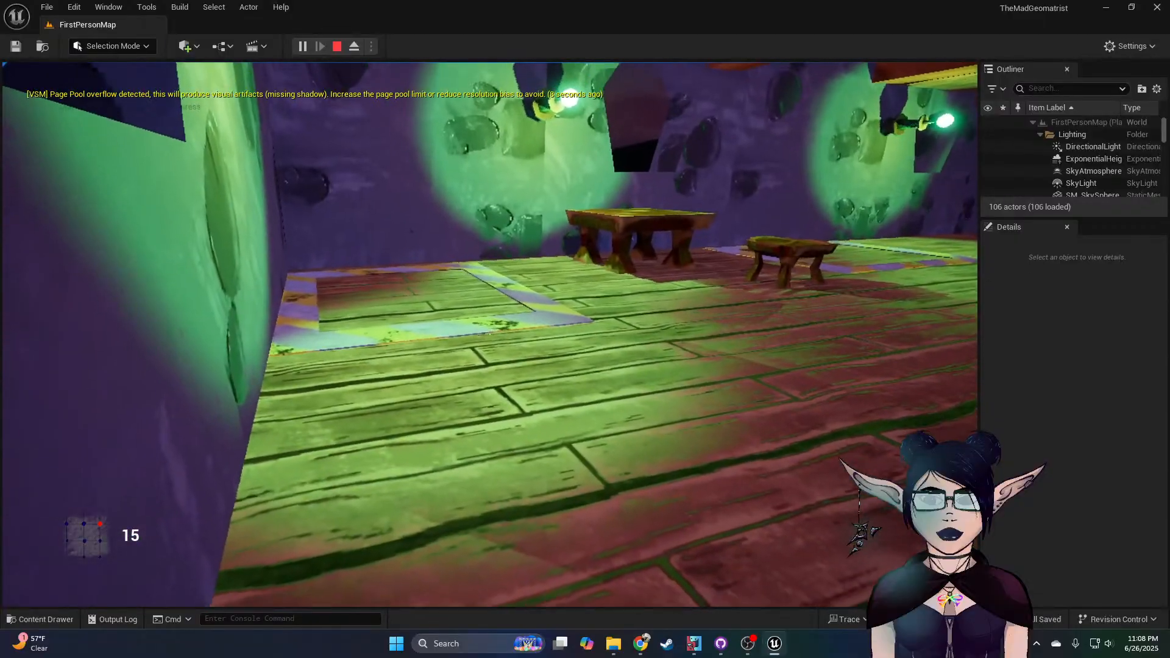
{"action": "key", "text": "w"}
{"action": "key", "text": "w"}
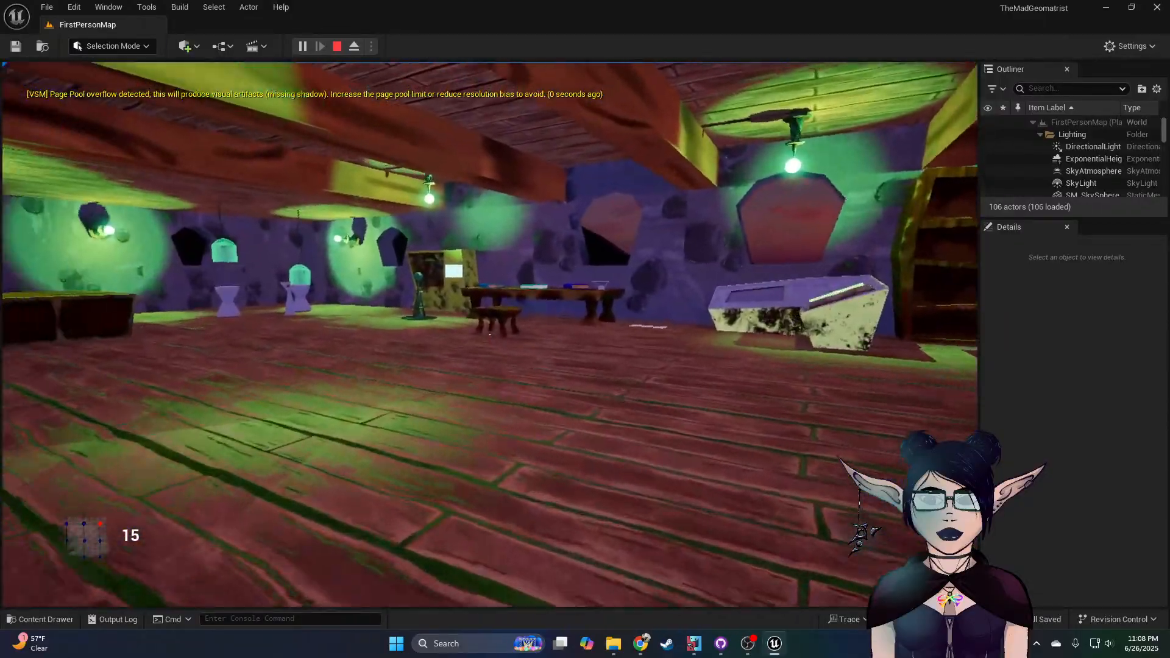
{"action": "key", "text": "w"}
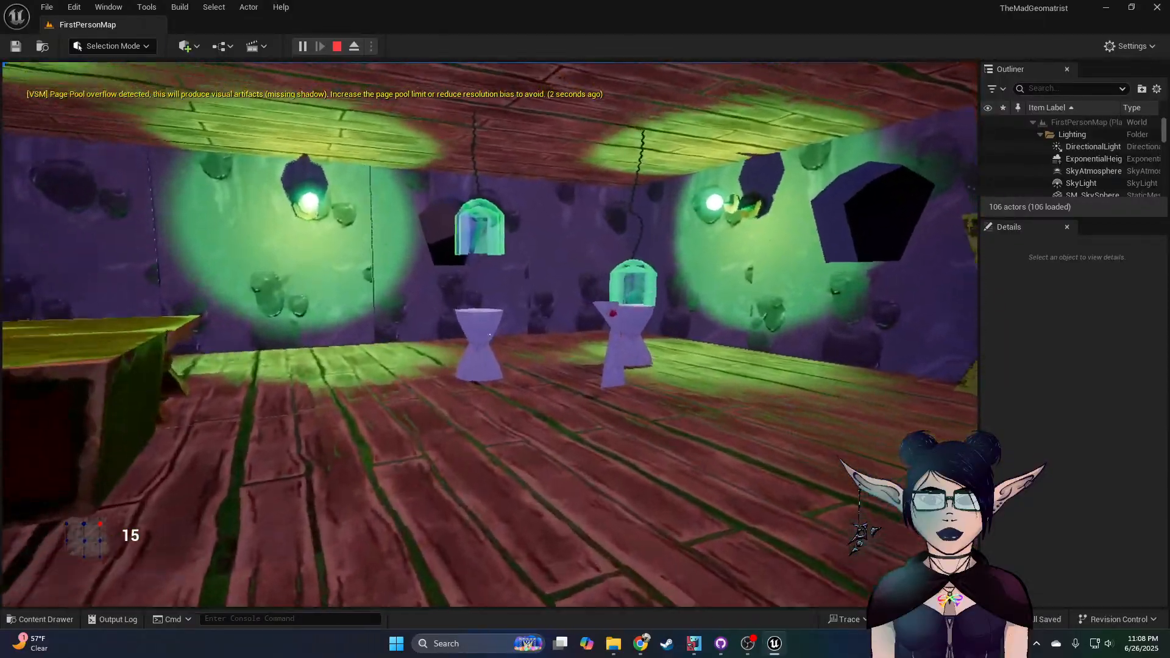
Step: Buy two triangles from the Shapes & Things shop at the vending machine's screen
{"action": "key", "text": "w"}
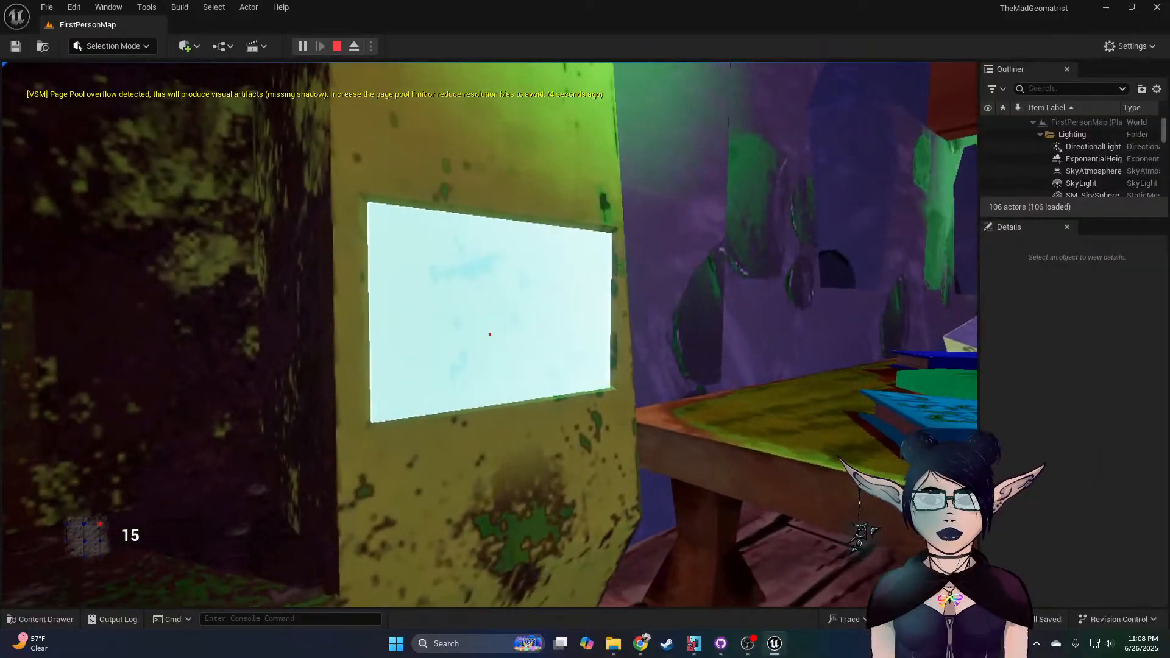
{"action": "key", "text": "e"}
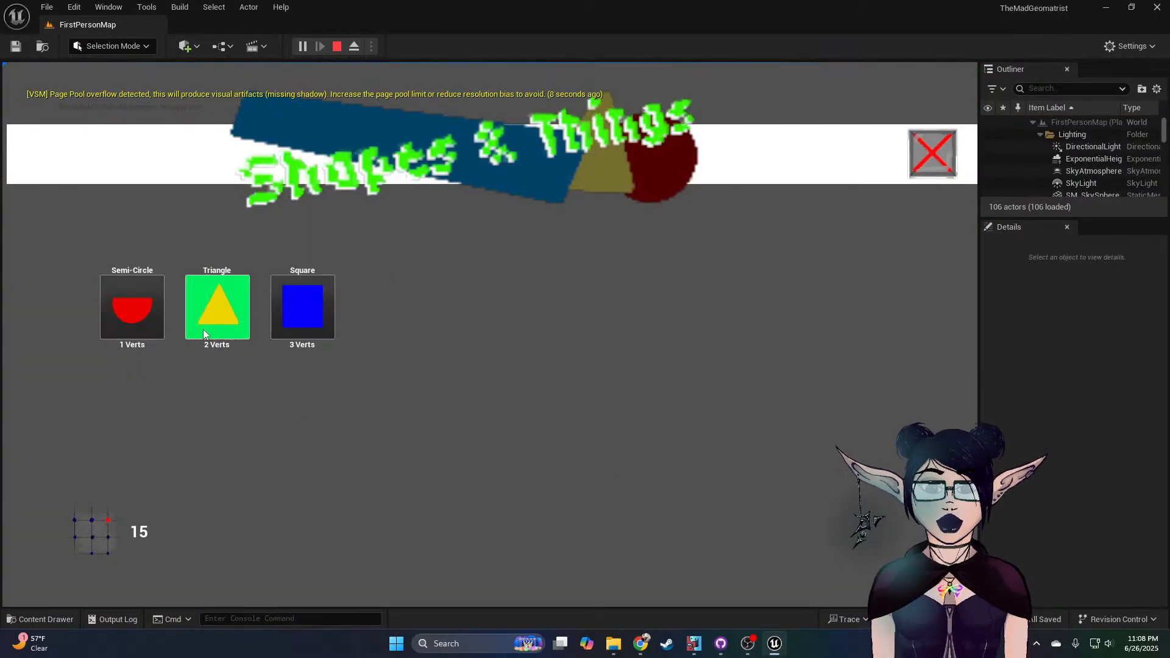
{"action": "left_click", "coordinate": [223, 324]}
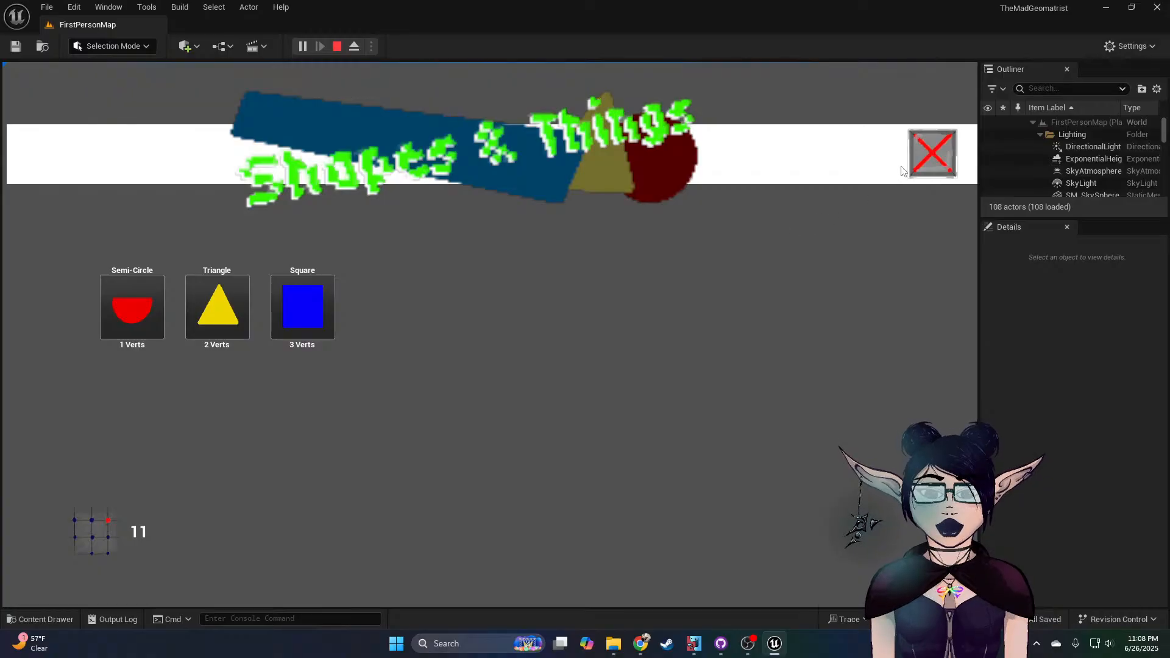
{"action": "left_click", "coordinate": [931, 154]}
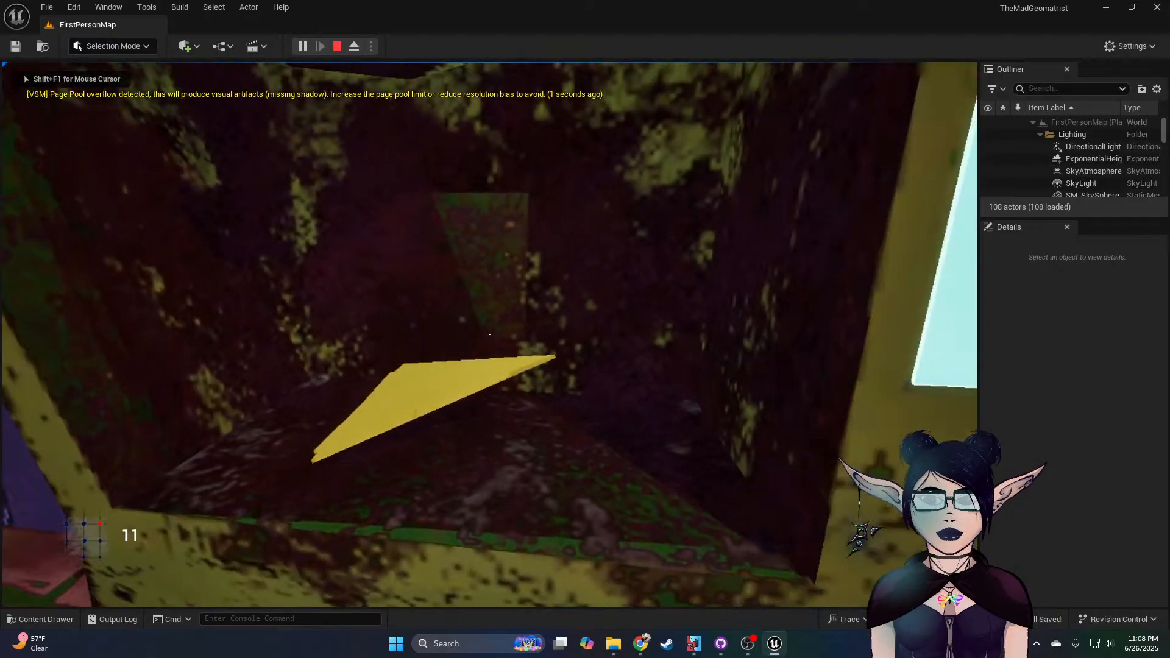
Step: Take one triangle out of the vending machine and carry it to the nearest pedestal under the glass dome
{"action": "key", "text": "e"}
{"action": "key", "text": "w"}
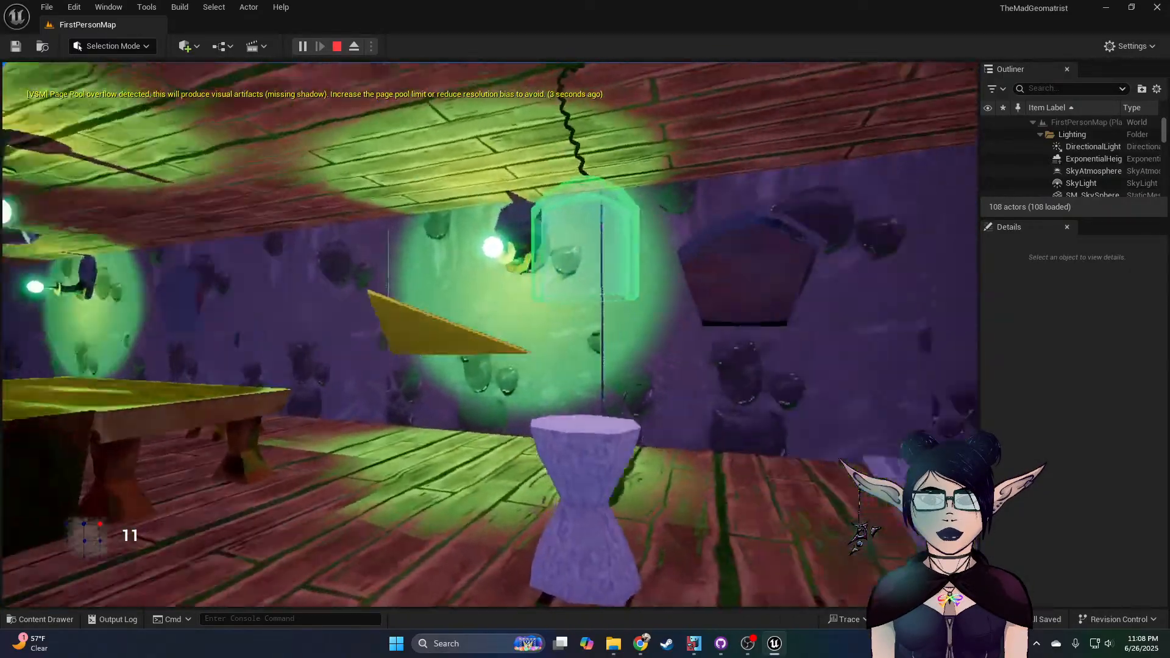
{"action": "key", "text": "a"}
{"action": "key", "text": "s"}
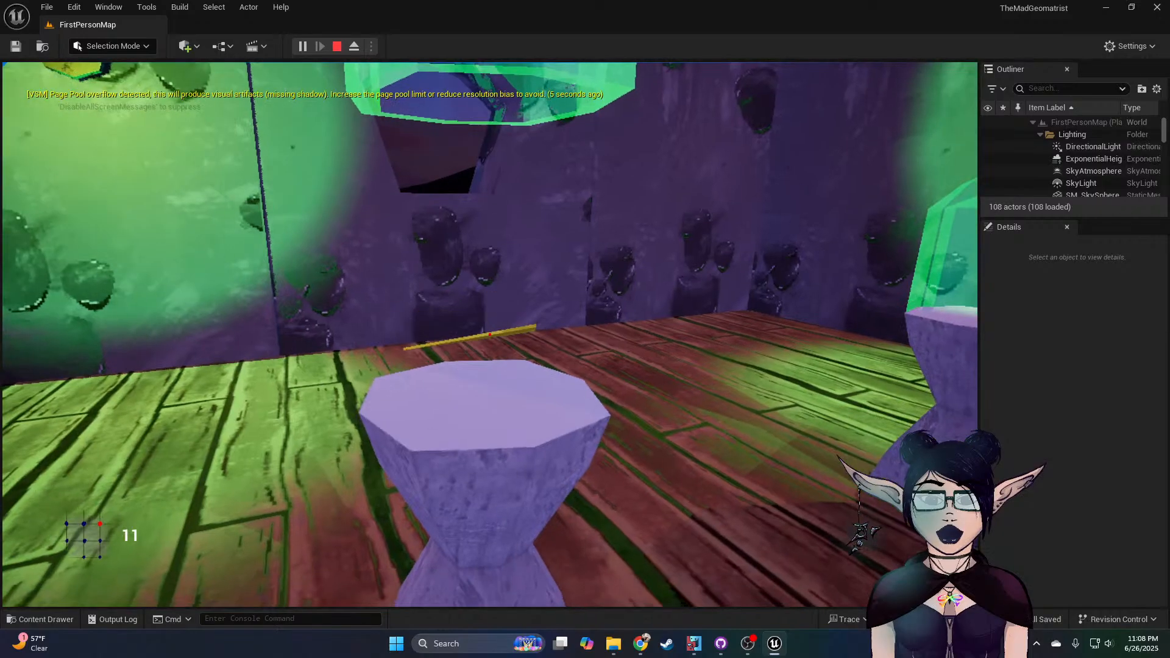
Step: Fetch the second triangle from the vending machine and place it on the pedestal with the first one
{"action": "key", "text": "w"}
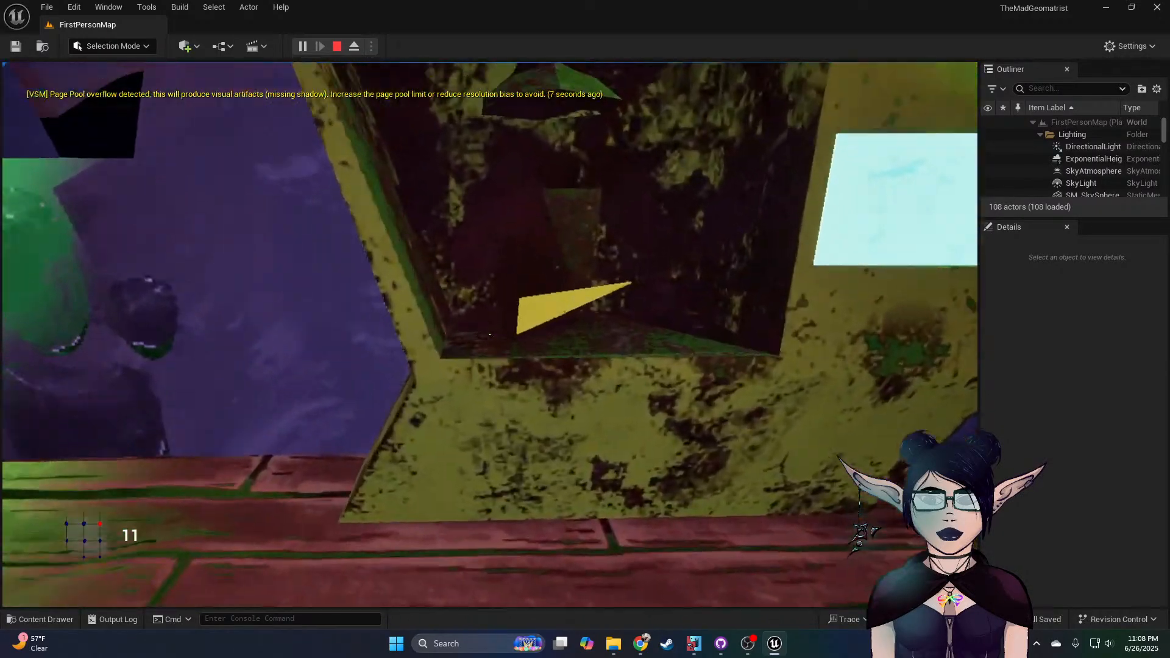
{"action": "key", "text": "s"}
{"action": "key", "text": "w"}
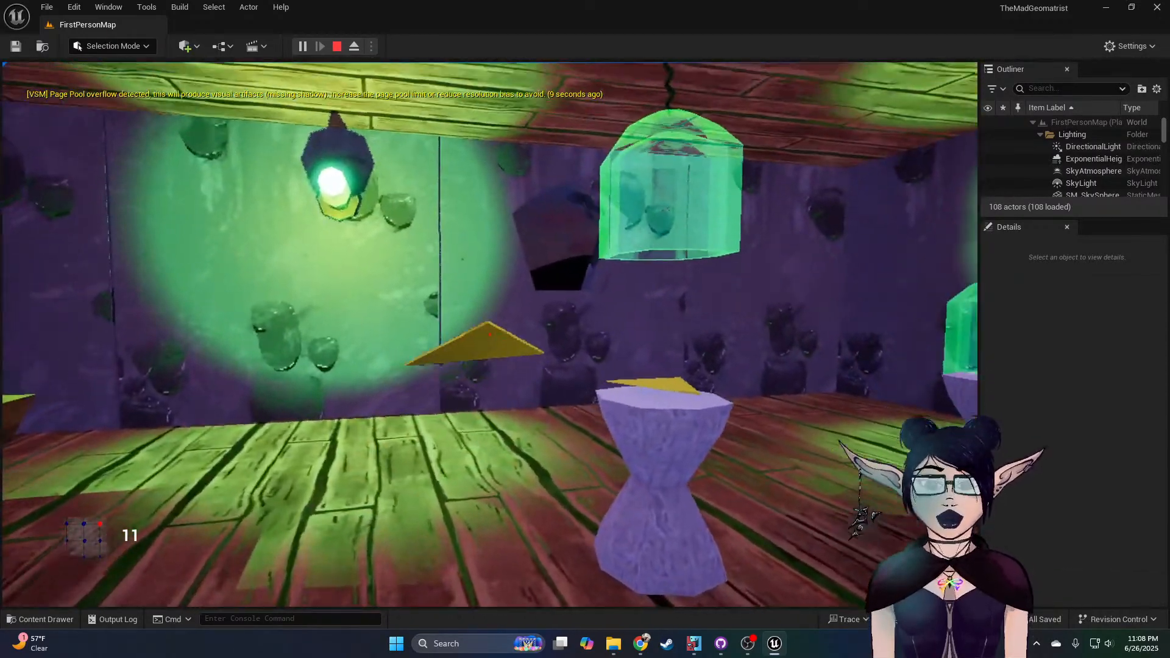
{"action": "key", "text": "w"}
{"action": "key", "text": "e"}
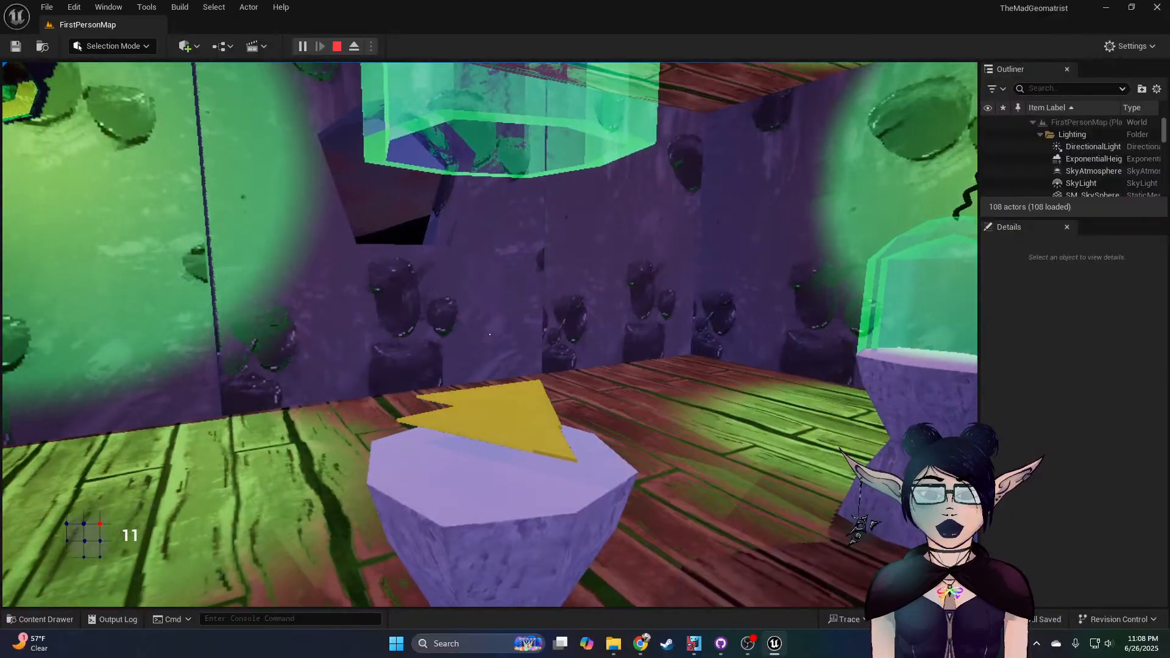
Step: Combine the two triangles with the red button between the pedestals and check the pedestals for the combined shape
{"action": "key", "text": "s"}
{"action": "key", "text": "s"}
{"action": "key", "text": "w"}
{"action": "key", "text": "w"}
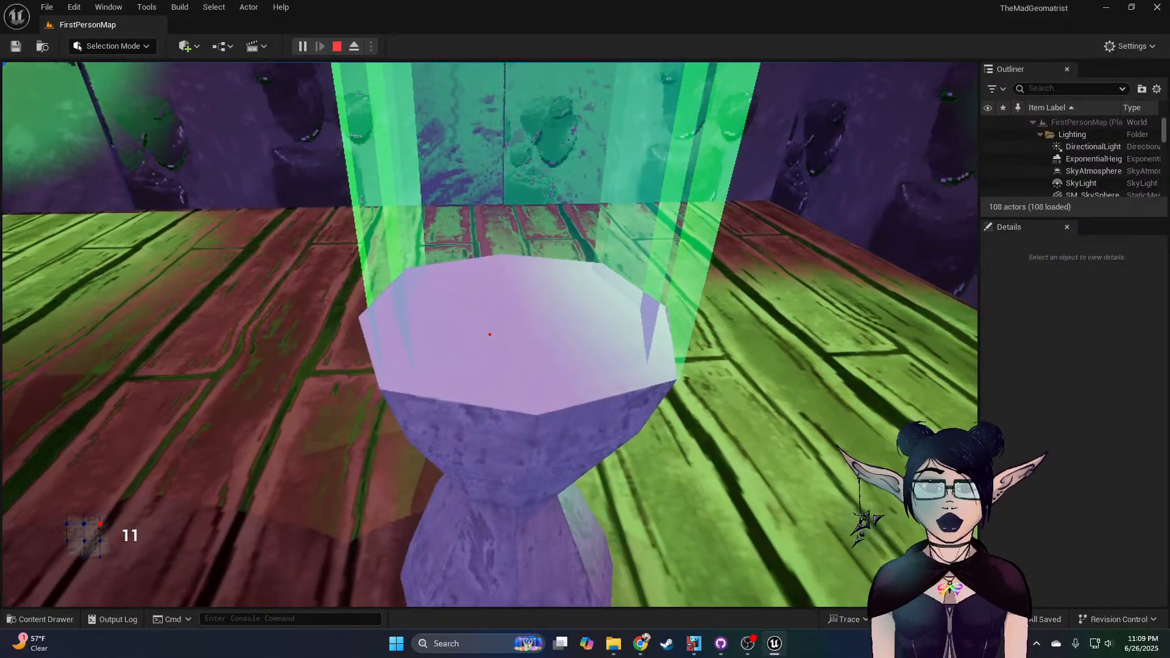
{"action": "key", "text": "w"}
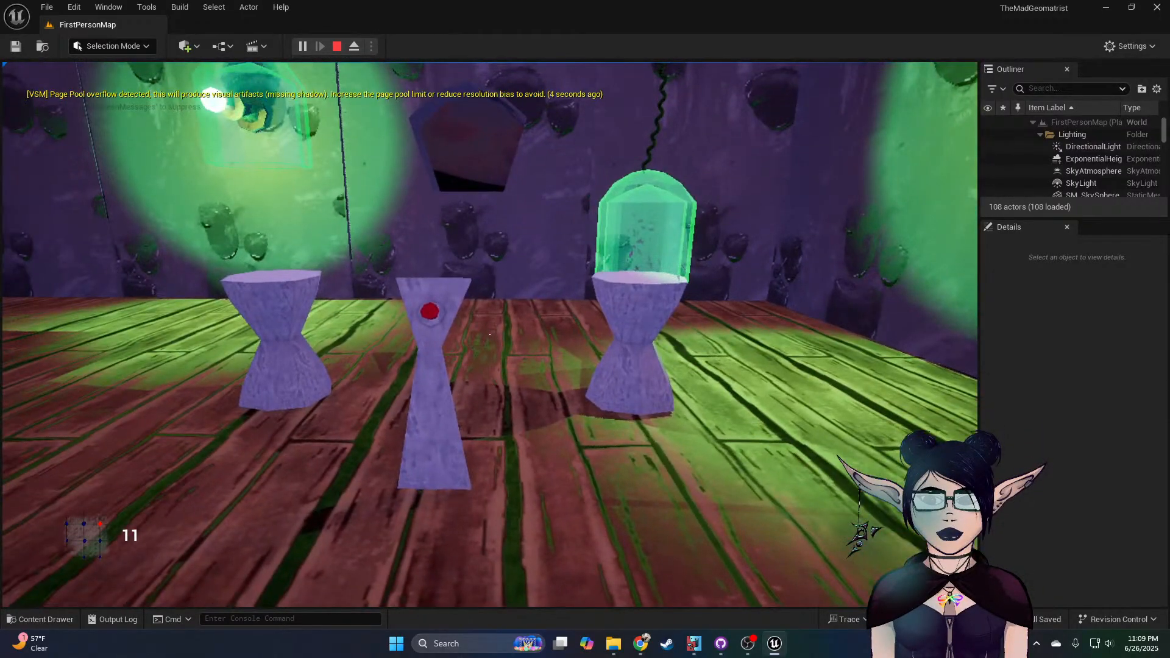
Step: Examine the floor around the pedestals and the button stand for the missing combined shape
{"action": "key", "text": "w"}
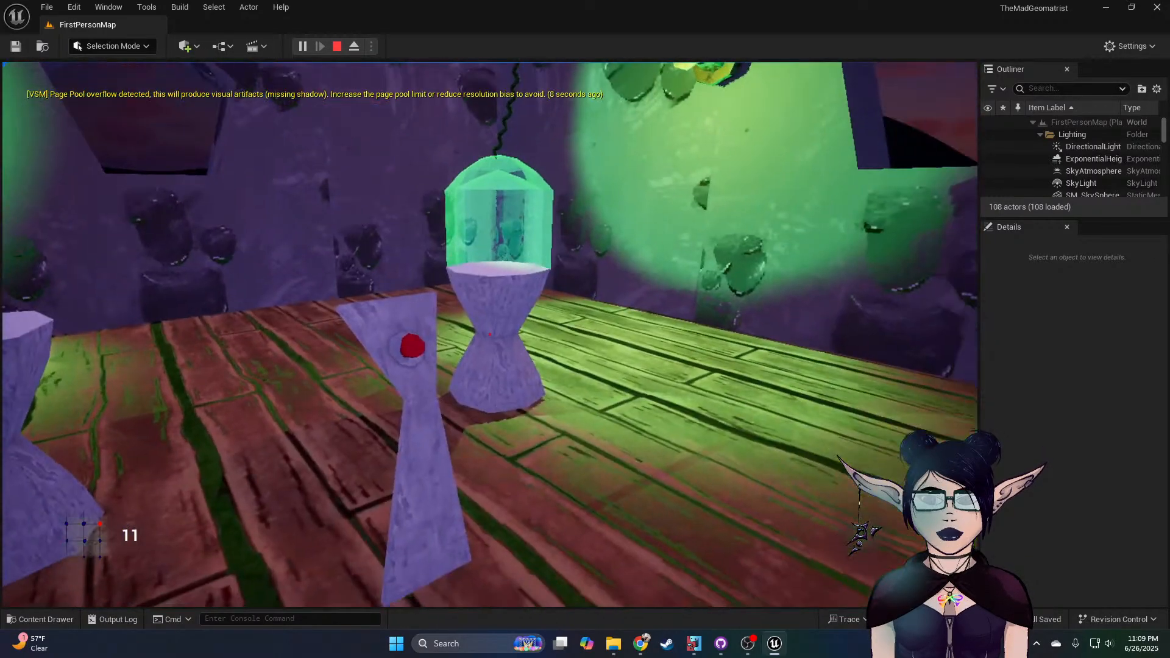
{"action": "key", "text": "d"}
{"action": "key", "text": "w"}
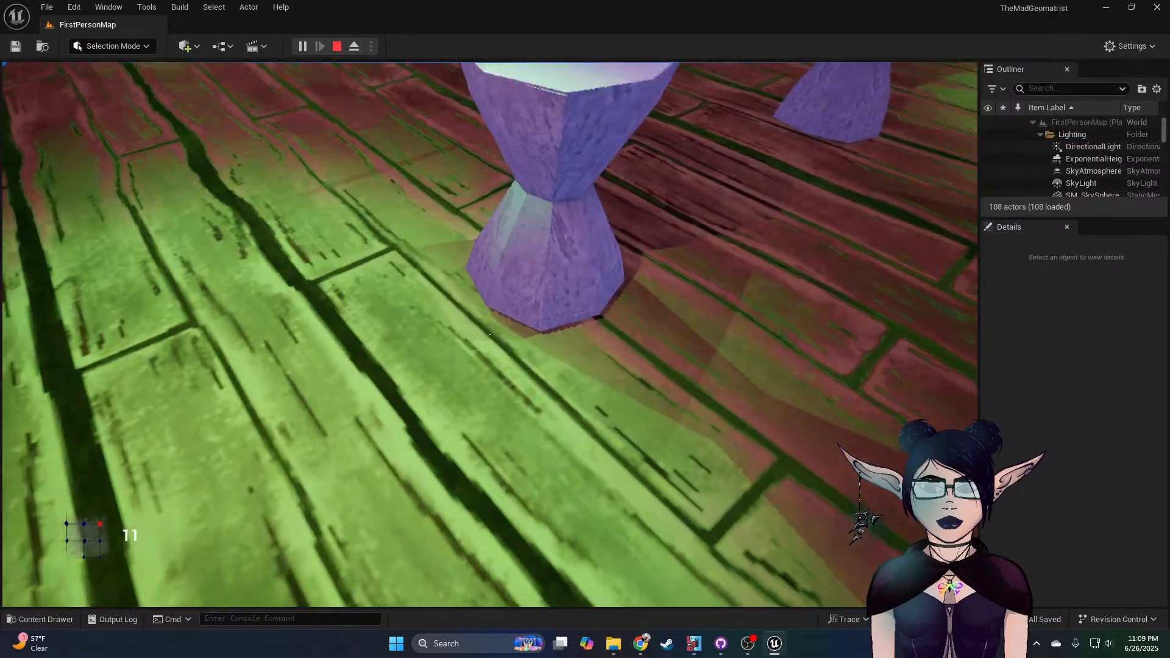
{"action": "key", "text": "w"}
{"action": "key", "text": "w"}
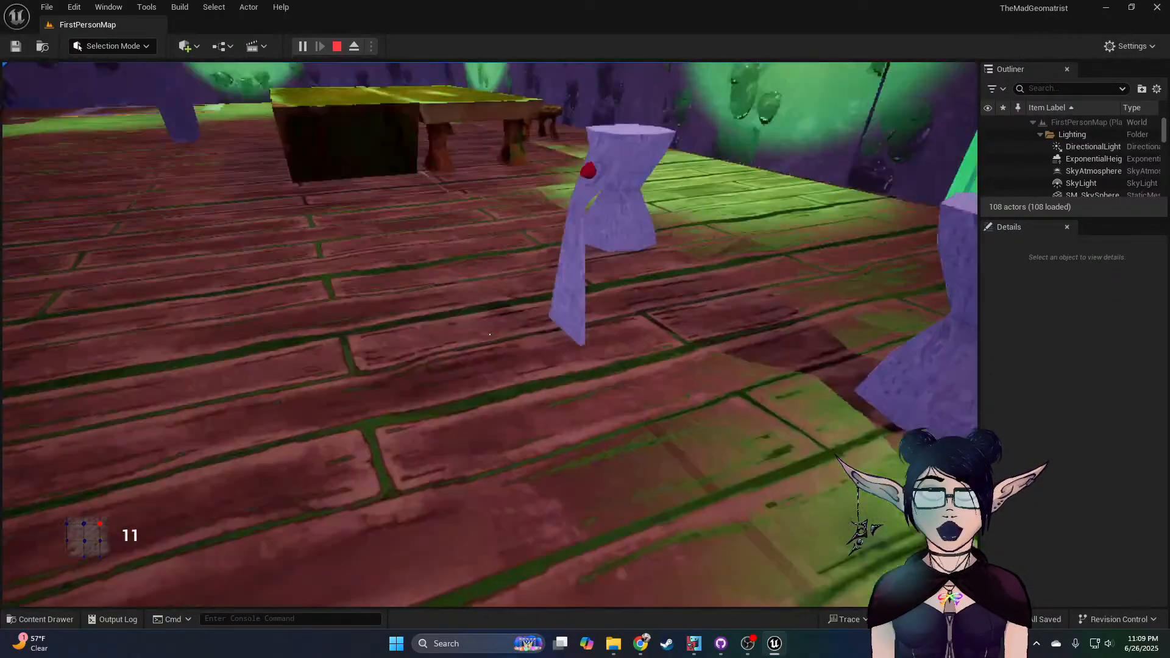
Step: Buy two more triangles from the Shapes & Things shop at the vending machine and leave the shop
{"action": "key", "text": "w"}
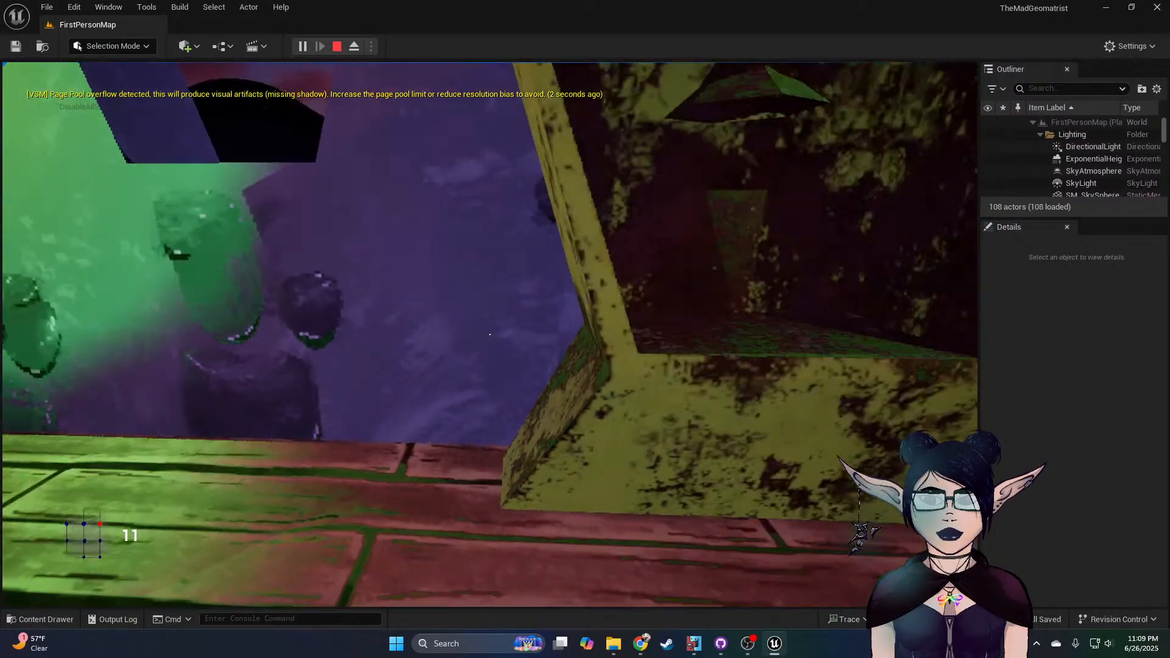
{"action": "key", "text": "w"}
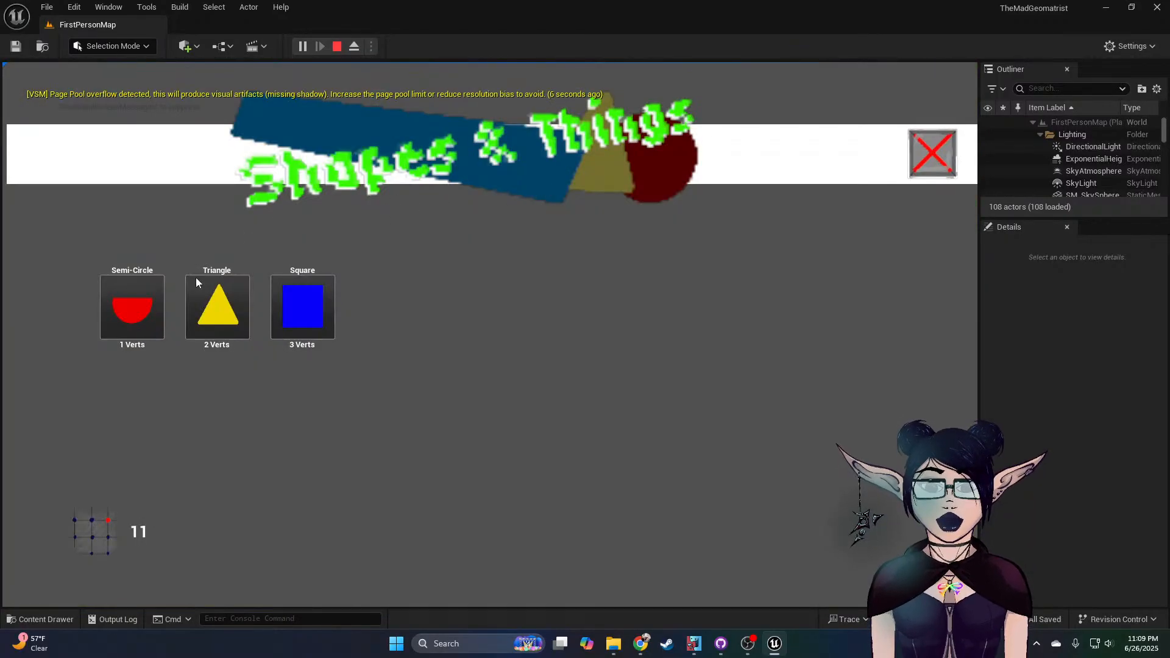
{"action": "left_click", "coordinate": [201, 297]}
{"action": "left_click", "coordinate": [931, 154]}
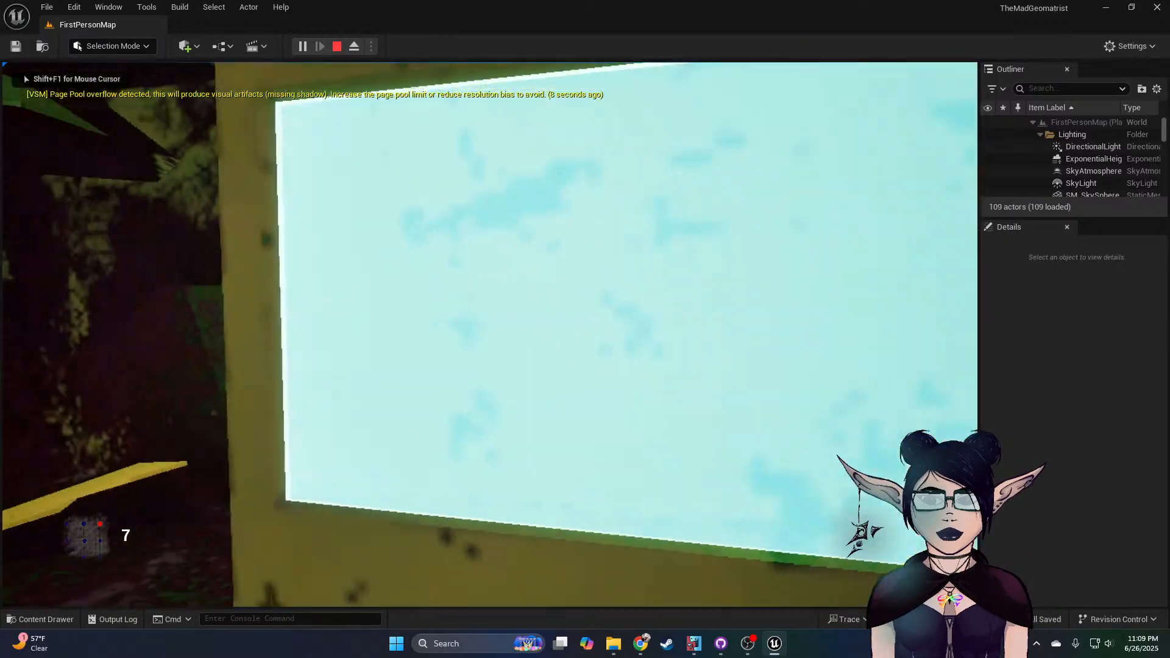
Step: Take one new triangle out of the vending machine and place it on the pedestal under the raised glass dome
{"action": "key", "text": "w"}
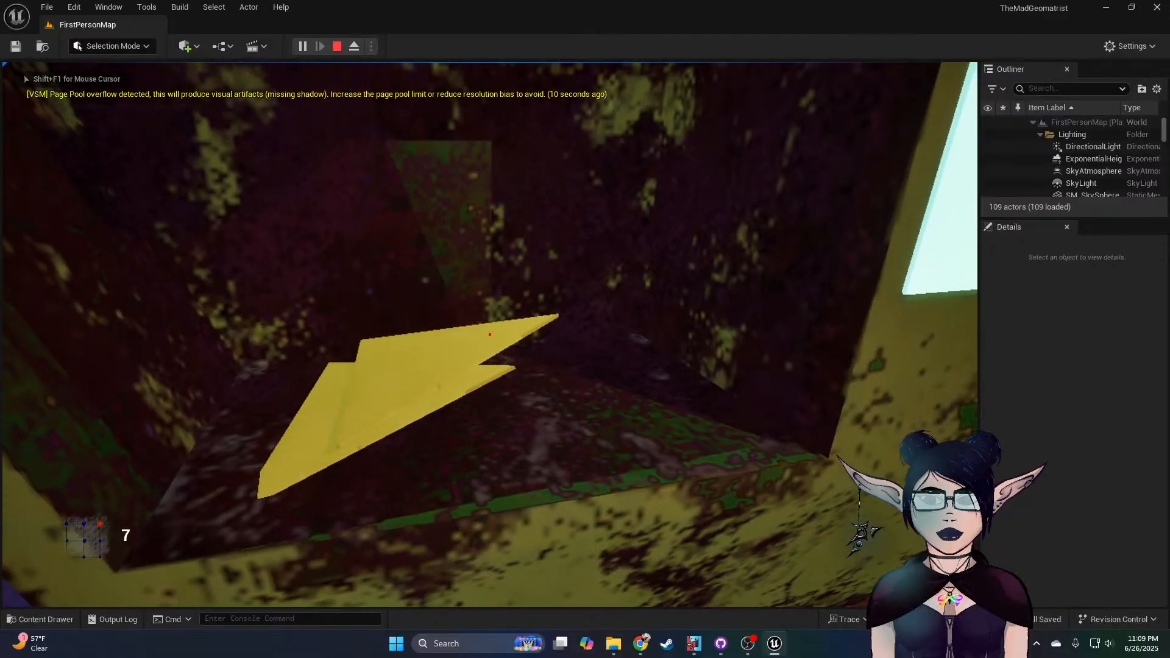
{"action": "left_click", "coordinate": [490, 334]}
{"action": "key", "text": "s"}
{"action": "key", "text": "w"}
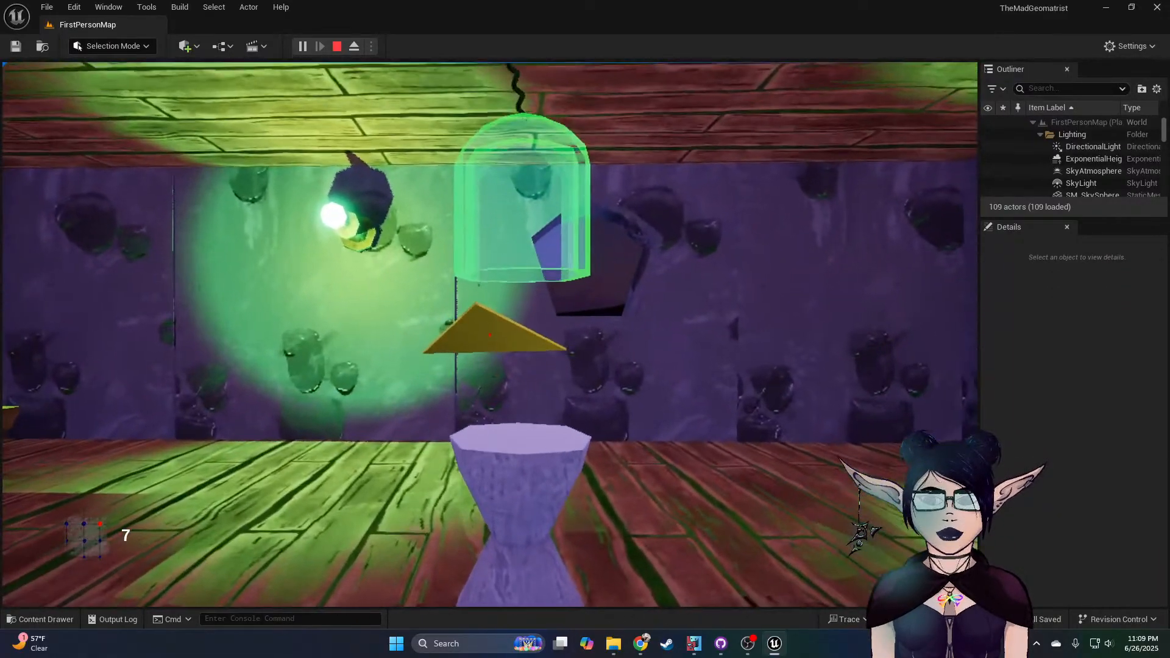
{"action": "key", "text": "w"}
{"action": "key", "text": "s"}
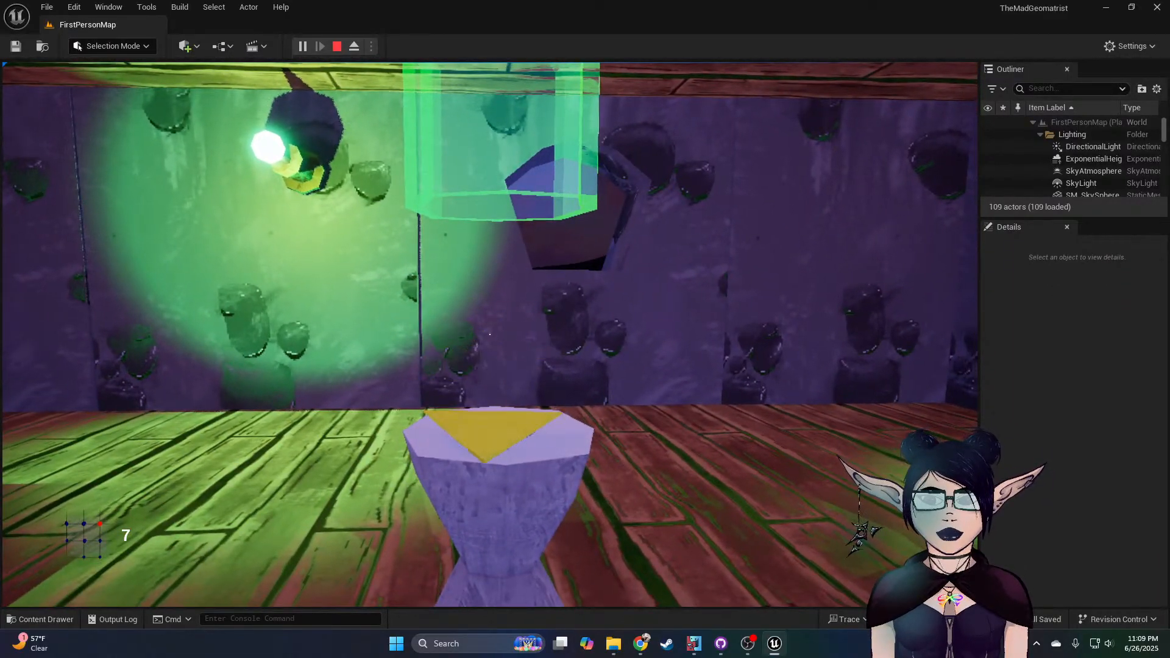
Step: Fetch the other new triangle from the vending machine and drop it onto the pedestal holding the first one
{"action": "key", "text": "s"}
{"action": "key", "text": "w"}
{"action": "left_click", "coordinate": [490, 334]}
{"action": "key", "text": "s"}
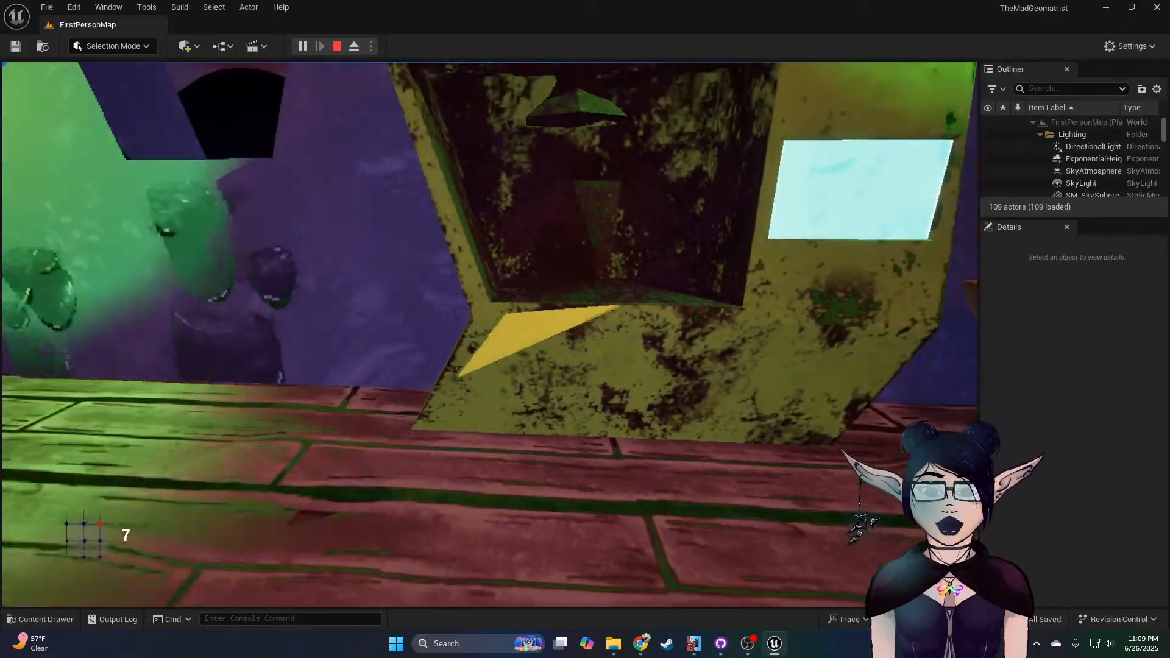
{"action": "key", "text": "w"}
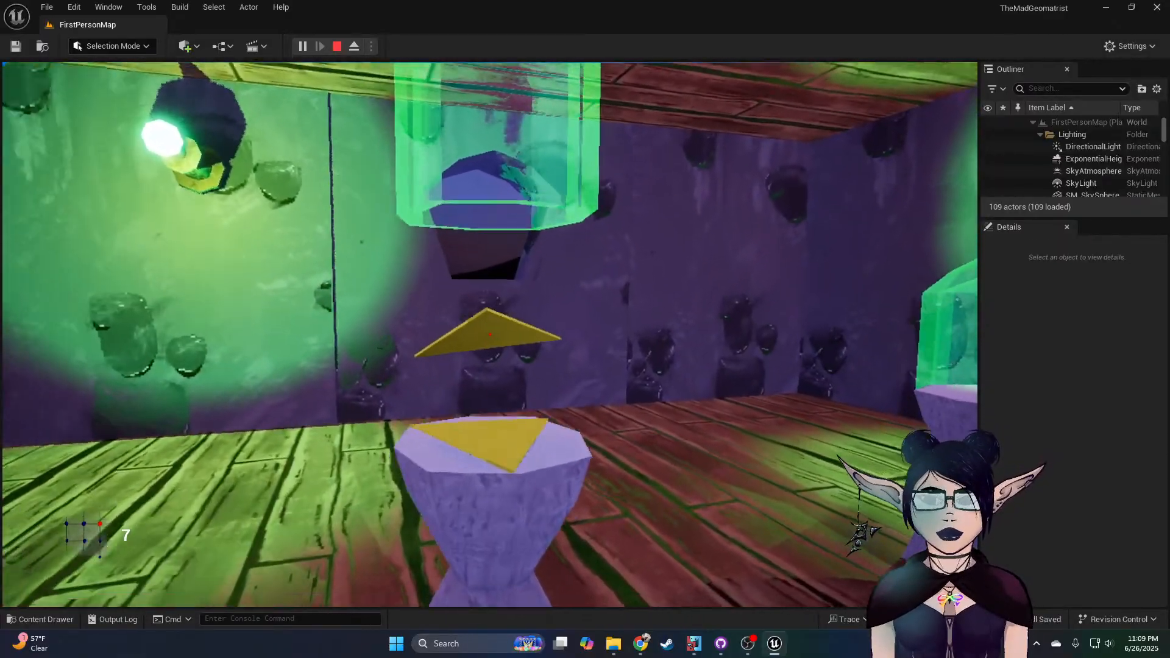
{"action": "left_click", "coordinate": [490, 334]}
Step: Activate the red button on the stand between the pedestals to combine the two new triangles
{"action": "key", "text": "s"}
{"action": "key", "text": "d"}
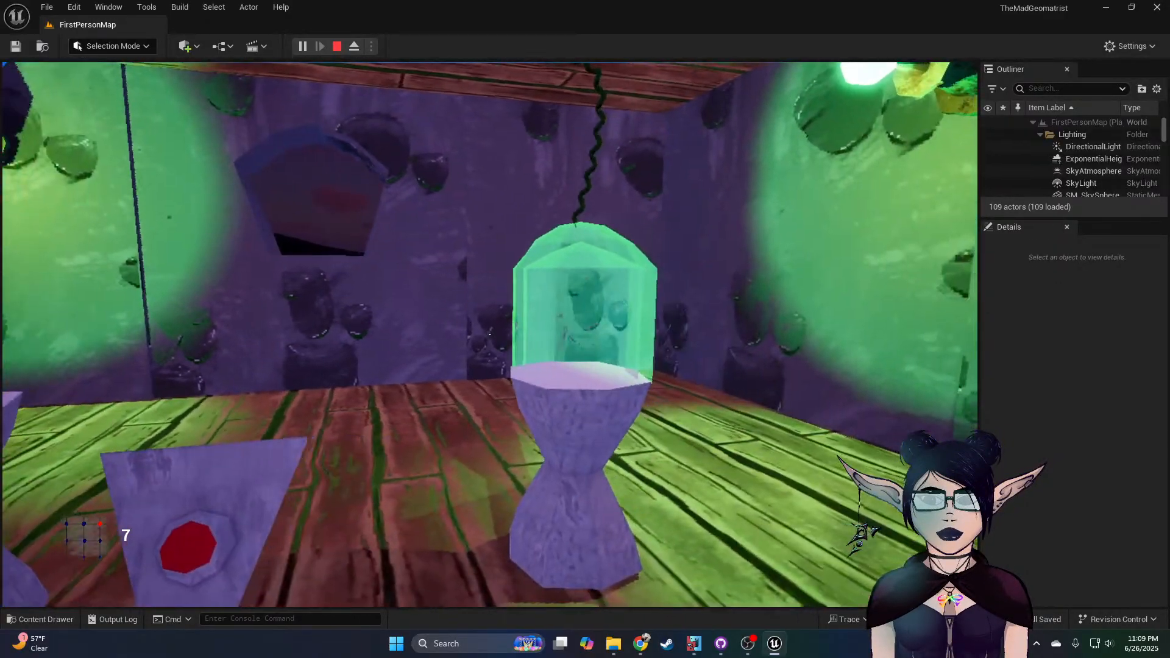
{"action": "key", "text": "s"}
{"action": "left_click", "coordinate": [490, 335]}
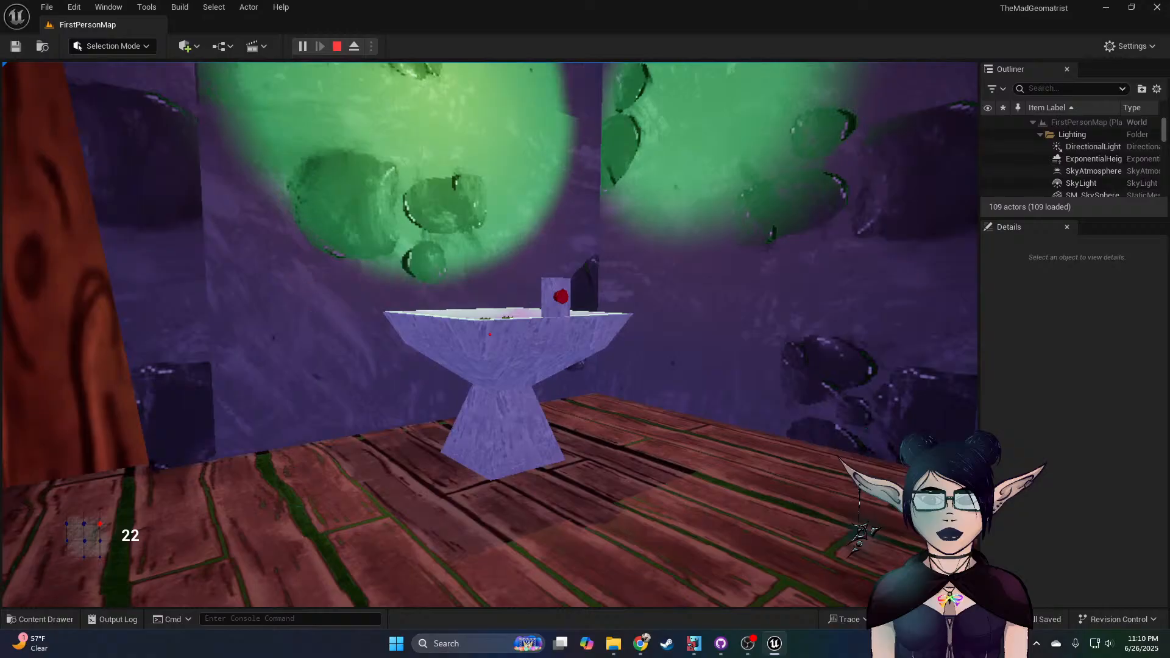
Step: Go to the square basin in the room's corner, look inside it and trigger its red button
{"action": "key", "text": "w"}
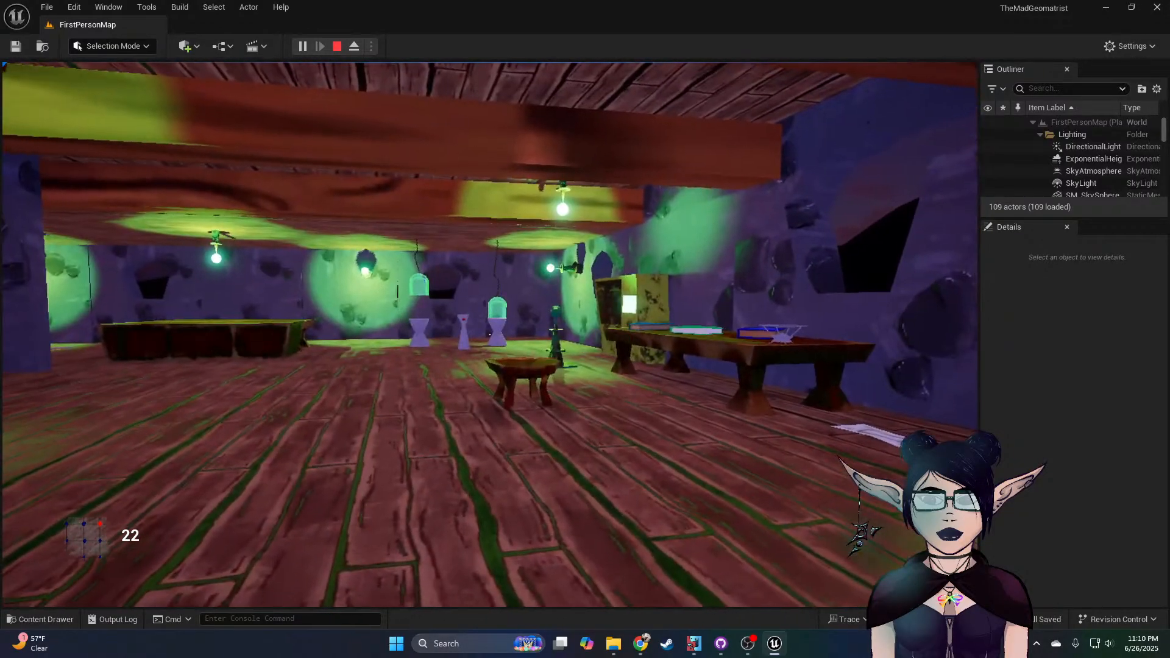
{"action": "key", "text": "w"}
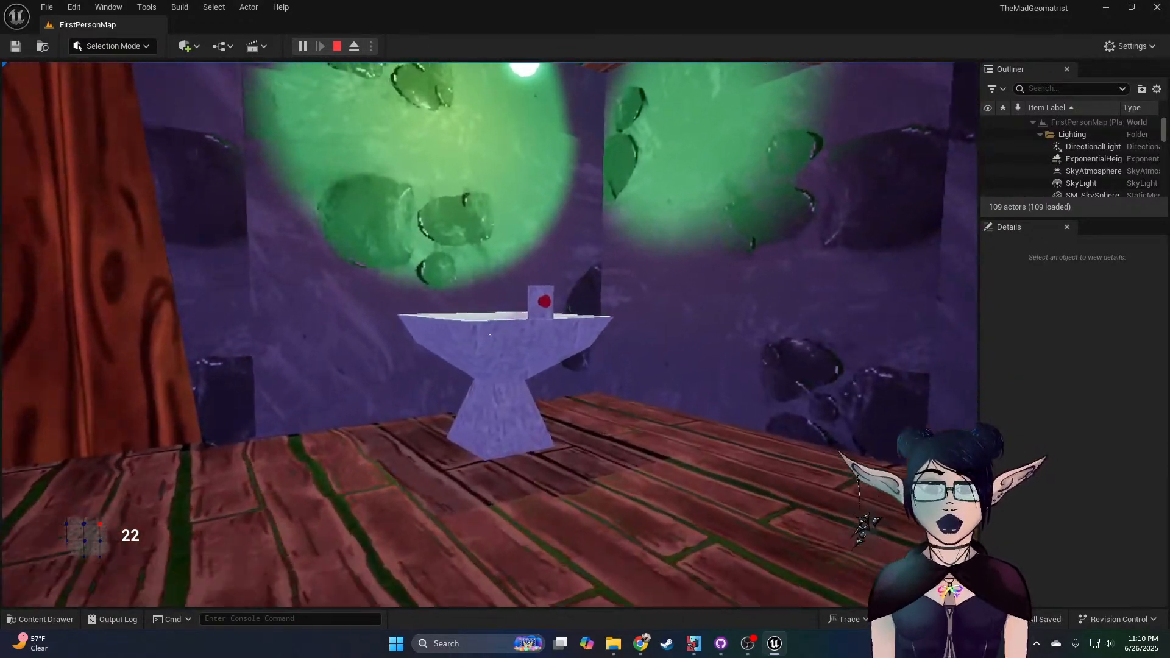
{"action": "key", "text": "w"}
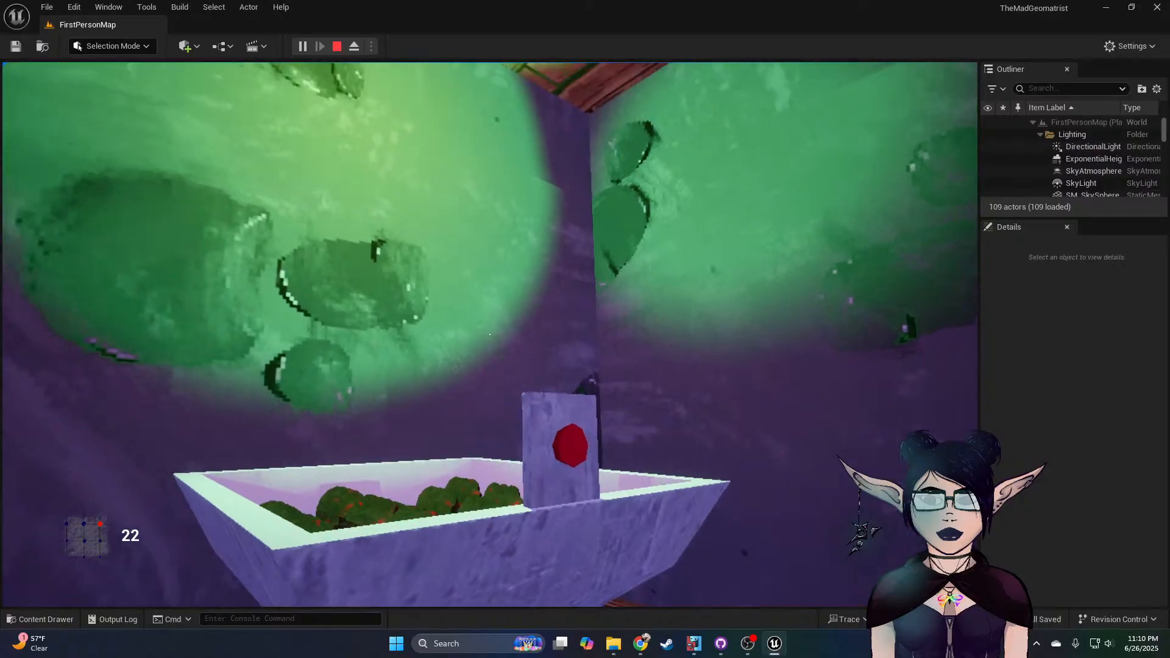
{"action": "key", "text": "s"}
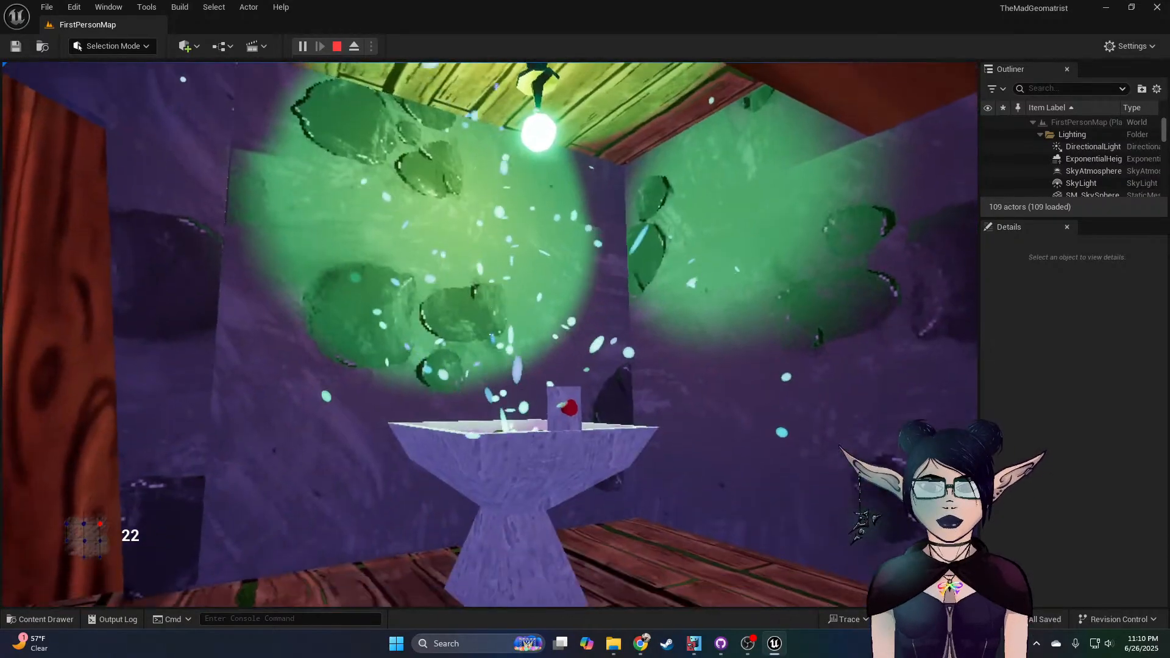
Step: Cross the room back to the combining pedestals and end the play-test session
{"action": "key", "text": "w"}
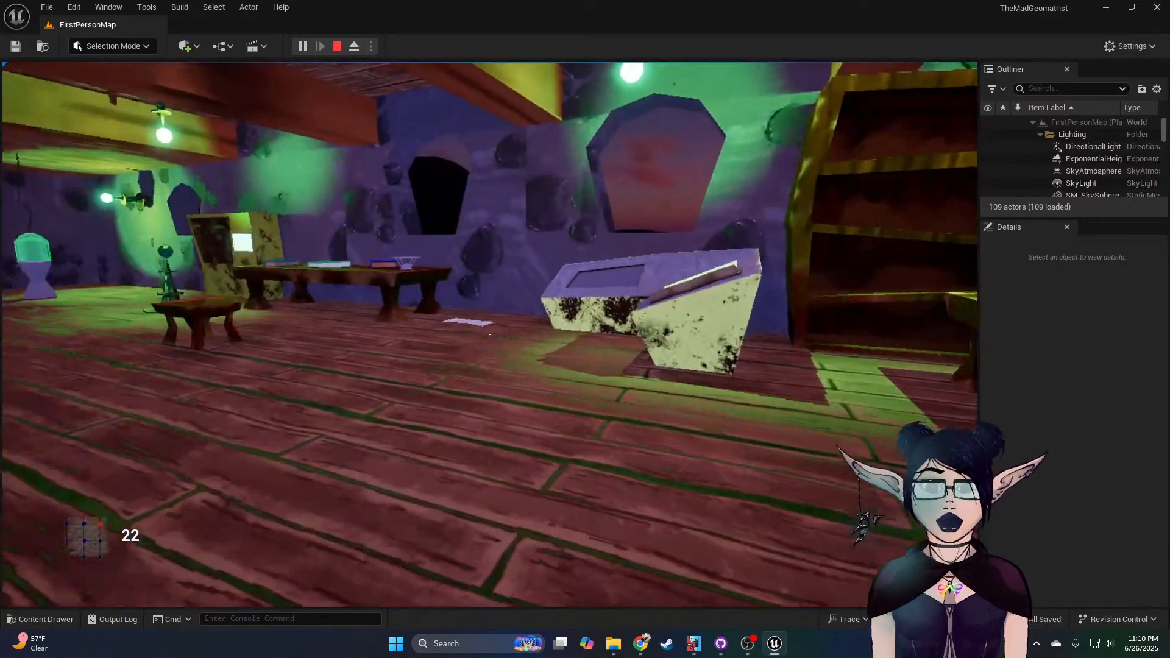
{"action": "key", "text": "w"}
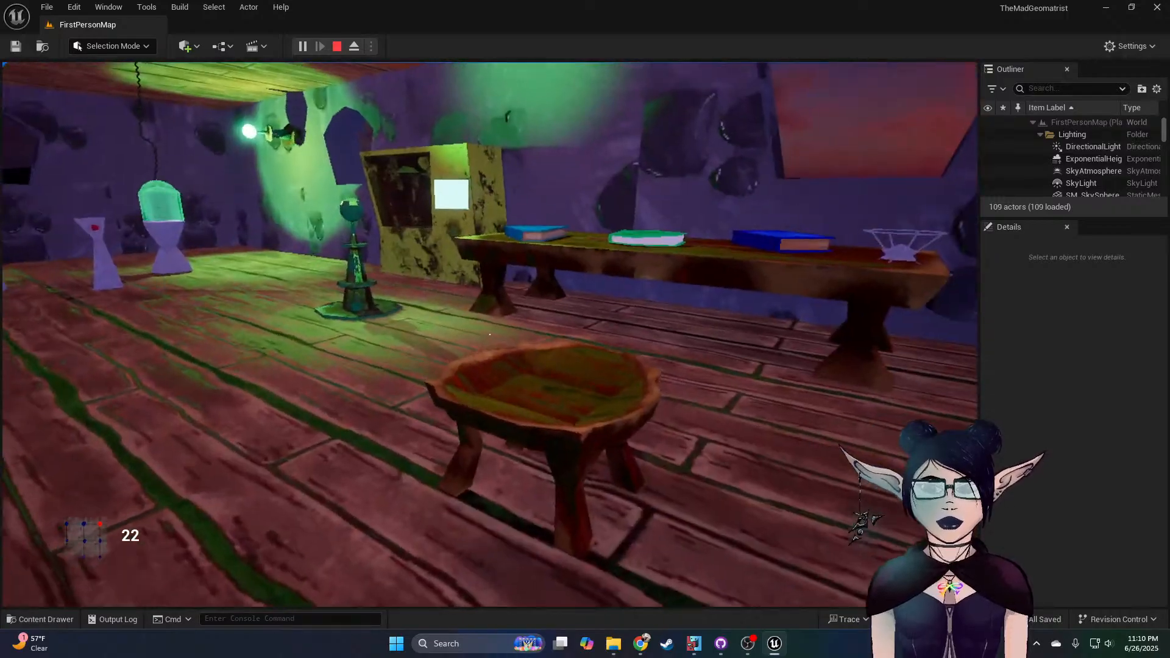
{"action": "key", "text": "w"}
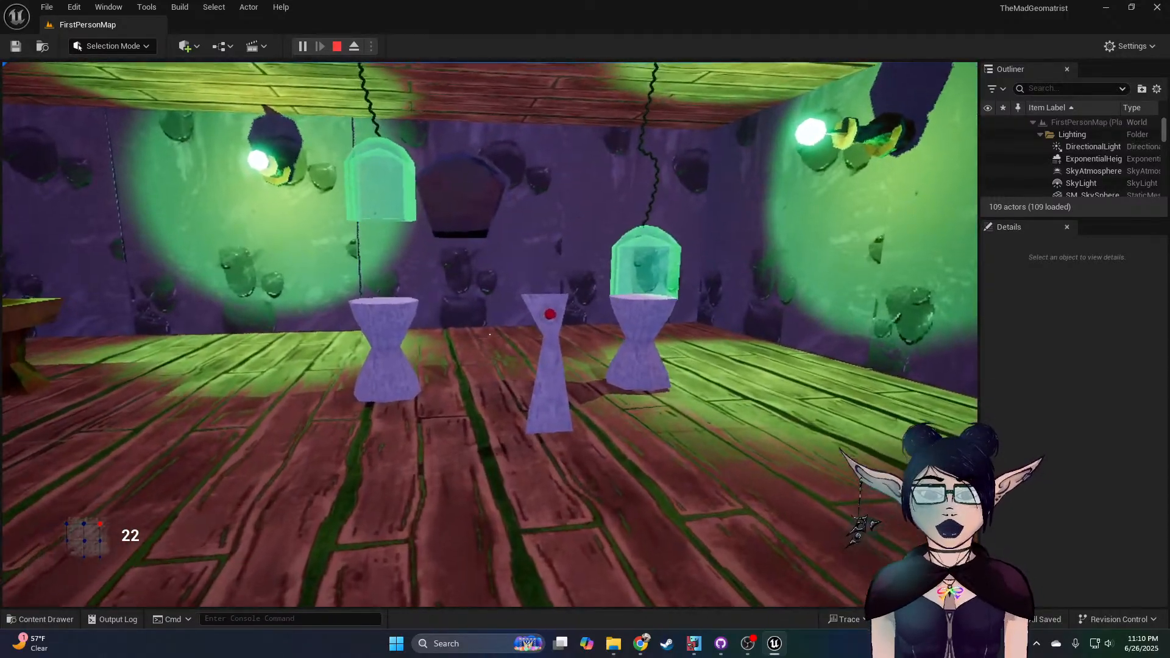
{"action": "key", "text": "Escape"}
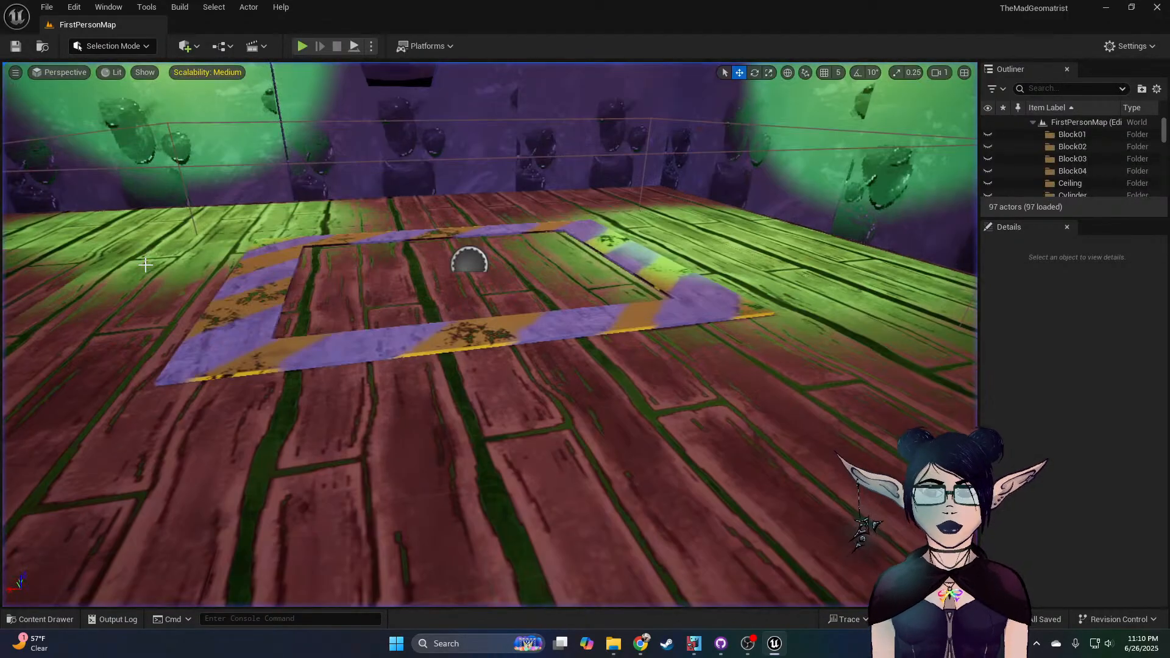
Step: Select the room's Floor actor in the level and open its static mesh for editing
{"action": "right_click_drag", "start_coordinate": [919, 400], "coordinate": [661, 436]}
{"action": "left_click", "coordinate": [661, 437]}
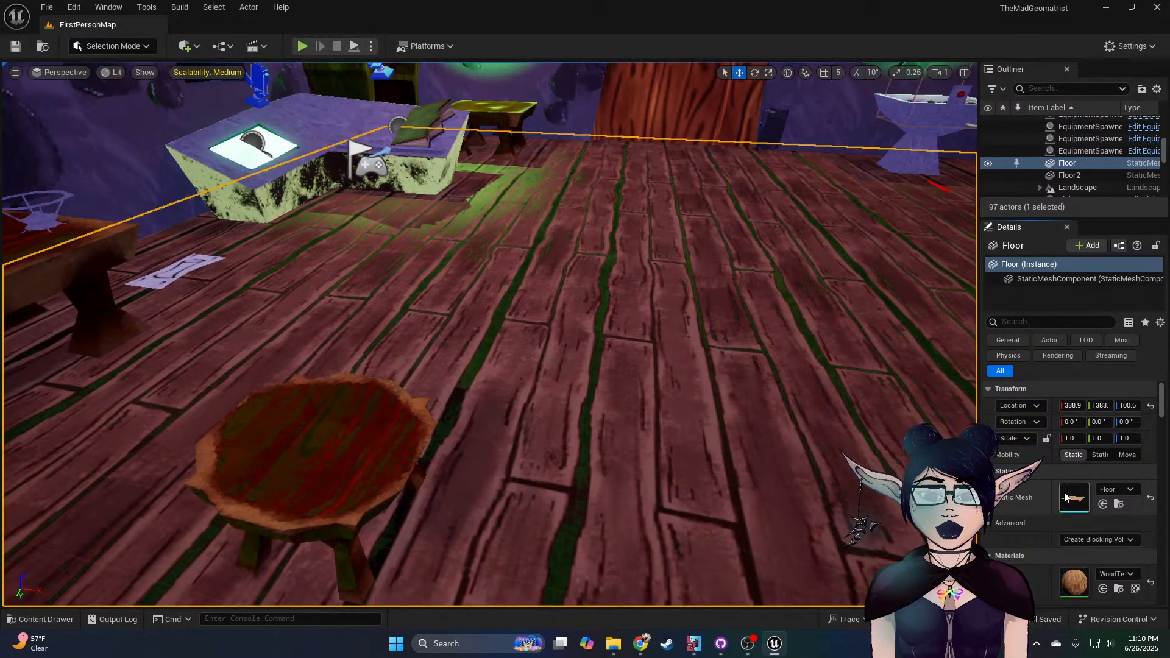
{"action": "double_click", "coordinate": [1066, 494]}
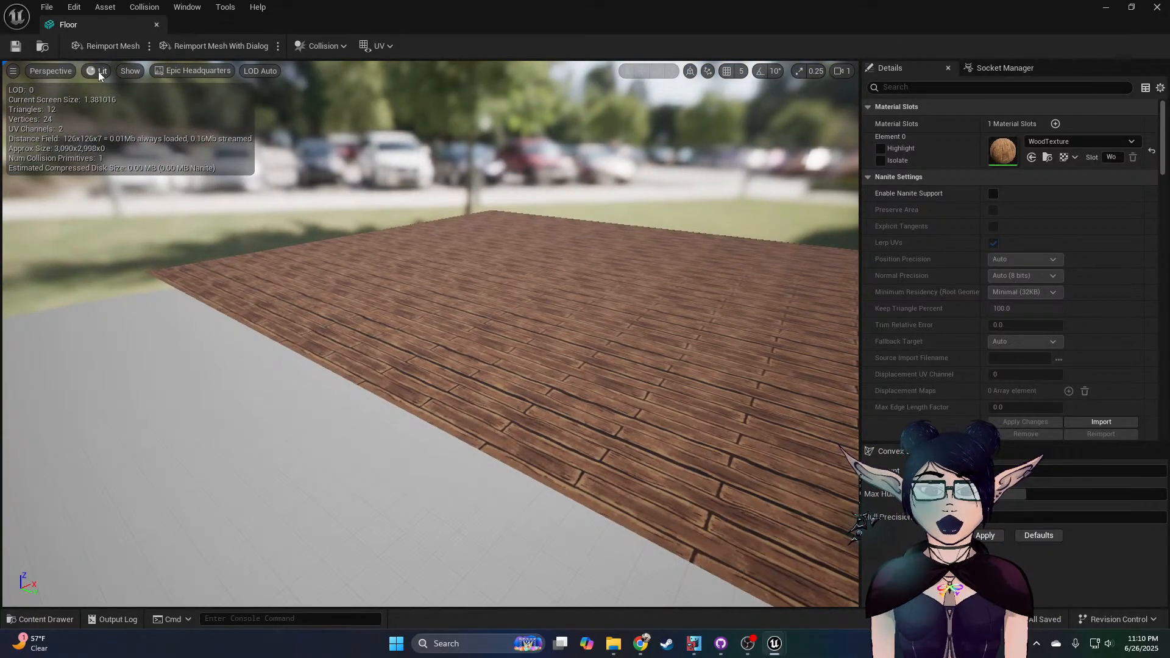
Step: Turn on the Simple Collision display for the floor mesh and look at its edge up close
{"action": "left_click", "coordinate": [97, 72]}
{"action": "left_click", "coordinate": [128, 72]}
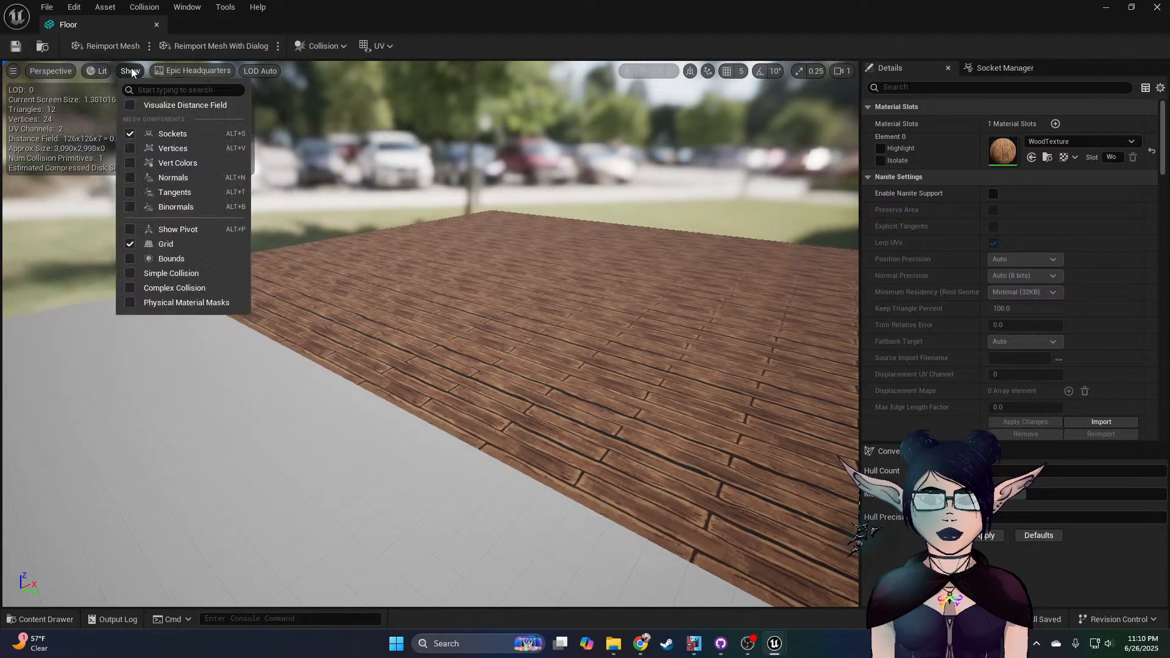
{"action": "left_click", "coordinate": [166, 275]}
{"action": "mouse_move", "coordinate": [361, 287]}
{"action": "right_mouse_down"}
{"action": "mouse_move", "coordinate": [420, 323]}
{"action": "mouse_move", "coordinate": [400, 263]}
{"action": "mouse_move", "coordinate": [353, 276]}
{"action": "mouse_move", "coordinate": [298, 262]}
{"action": "mouse_move", "coordinate": [432, 229]}
{"action": "mouse_move", "coordinate": [431, 199]}
{"action": "mouse_move", "coordinate": [402, 262]}
{"action": "mouse_move", "coordinate": [361, 291]}
{"action": "right_mouse_up"}
Step: Add a box simplified collision to the floor mesh and try to scale it vertically
{"action": "left_click", "coordinate": [344, 50]}
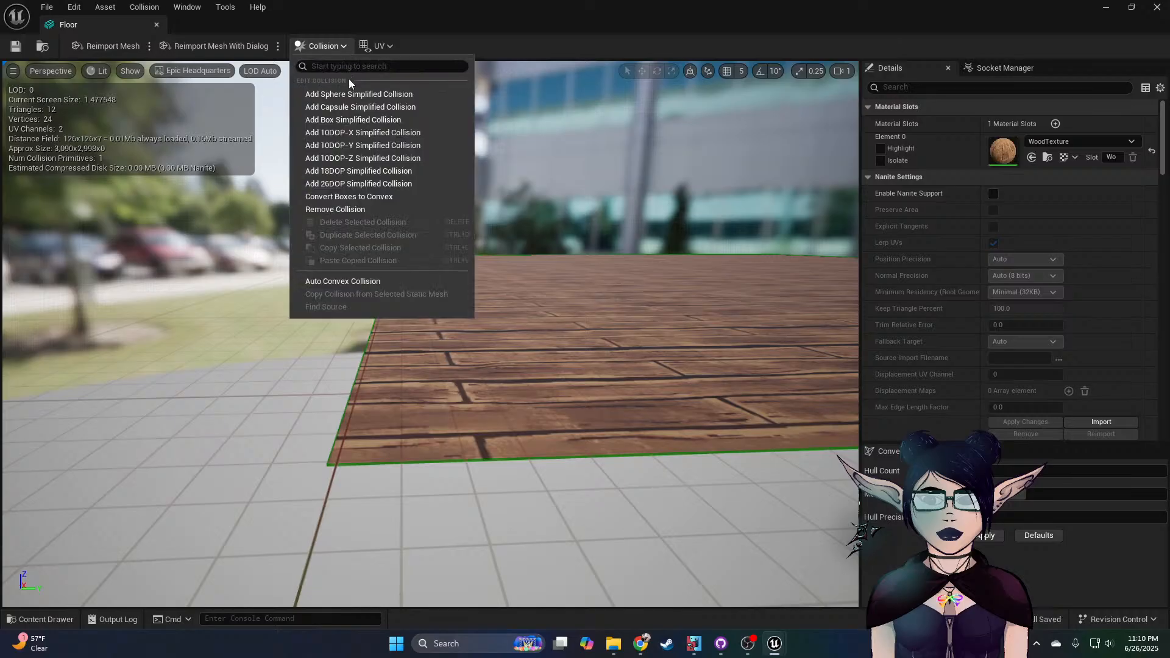
{"action": "left_click", "coordinate": [353, 117]}
{"action": "mouse_move", "coordinate": [452, 210]}
{"action": "right_mouse_down"}
{"action": "mouse_move", "coordinate": [481, 213]}
{"action": "mouse_move", "coordinate": [469, 206]}
{"action": "right_mouse_up"}
{"action": "key", "text": "r"}
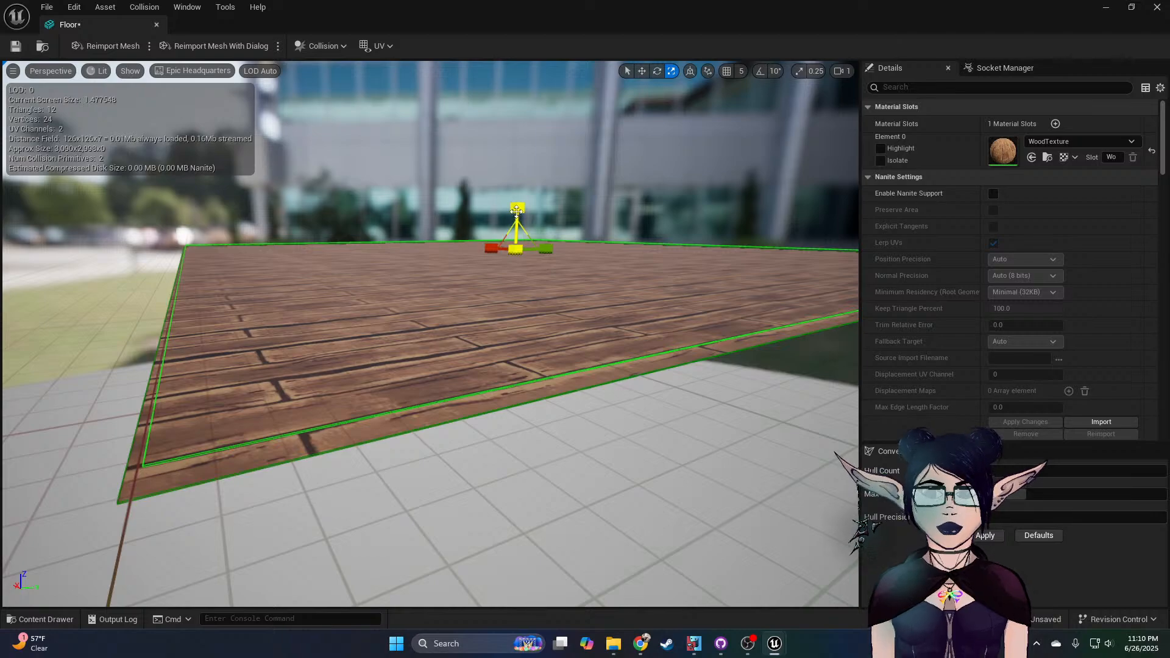
{"action": "mouse_move", "coordinate": [517, 209]}
{"action": "left_mouse_down"}
{"action": "mouse_move", "coordinate": [516, 196]}
{"action": "mouse_move", "coordinate": [516, 208]}
{"action": "left_mouse_up"}
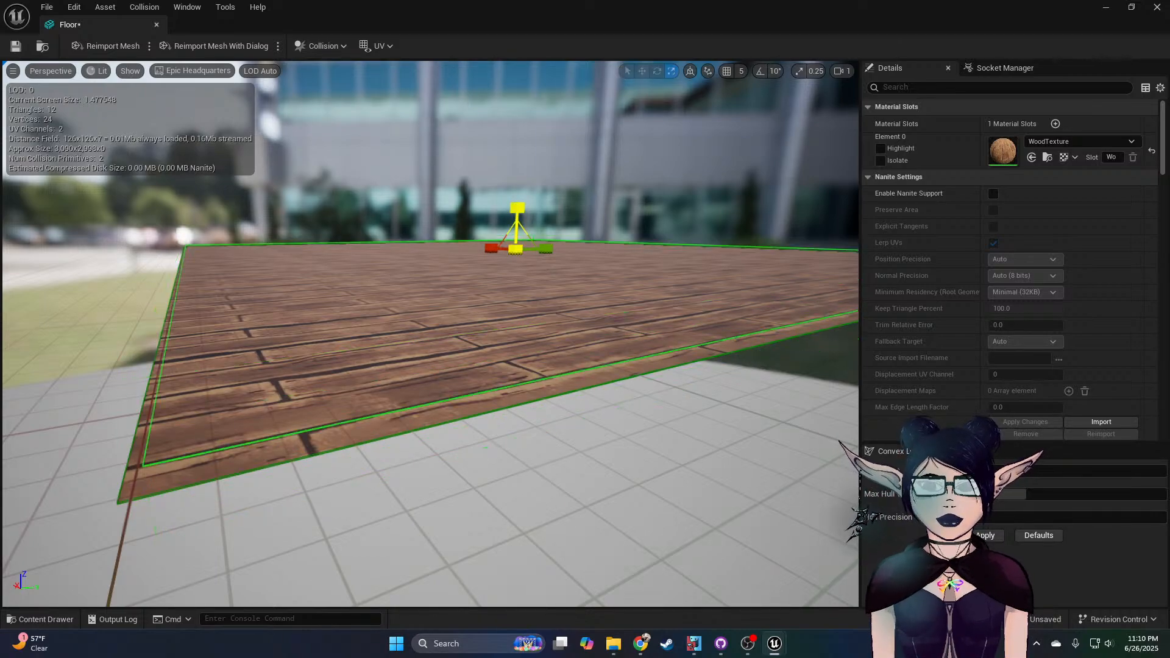
Step: Scale the floor's collision box along its vertical axis using a scale snap of 0.03125
{"action": "left_click", "coordinate": [813, 75]}
{"action": "left_click", "coordinate": [814, 75]}
{"action": "left_click", "coordinate": [814, 75]}
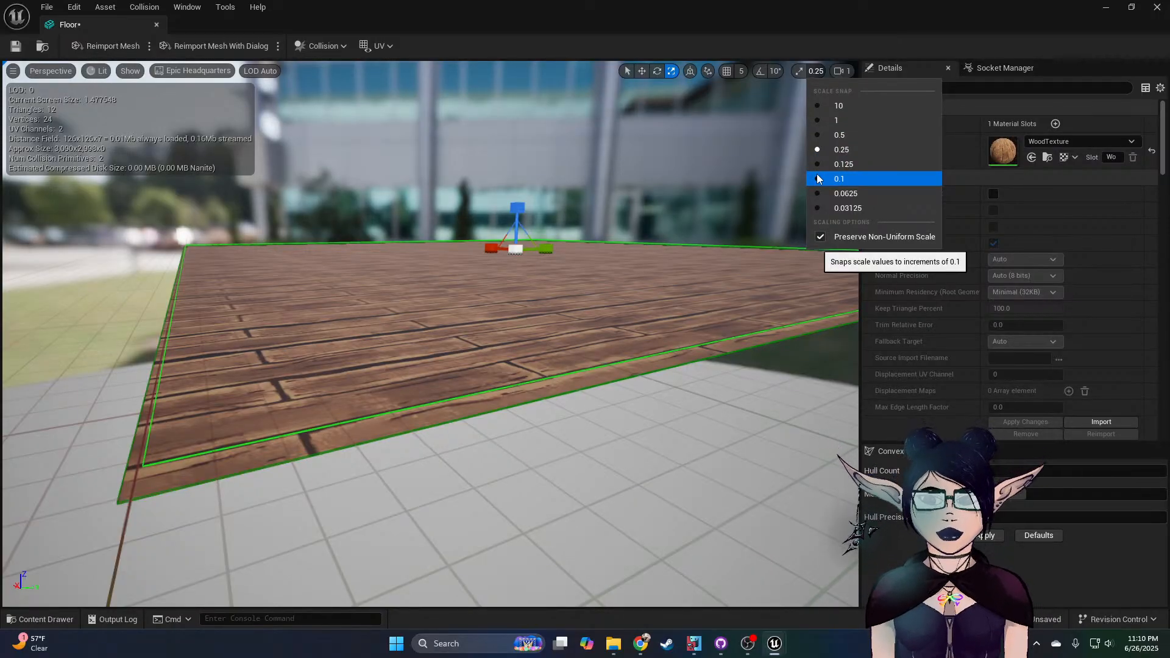
{"action": "left_click", "coordinate": [818, 209]}
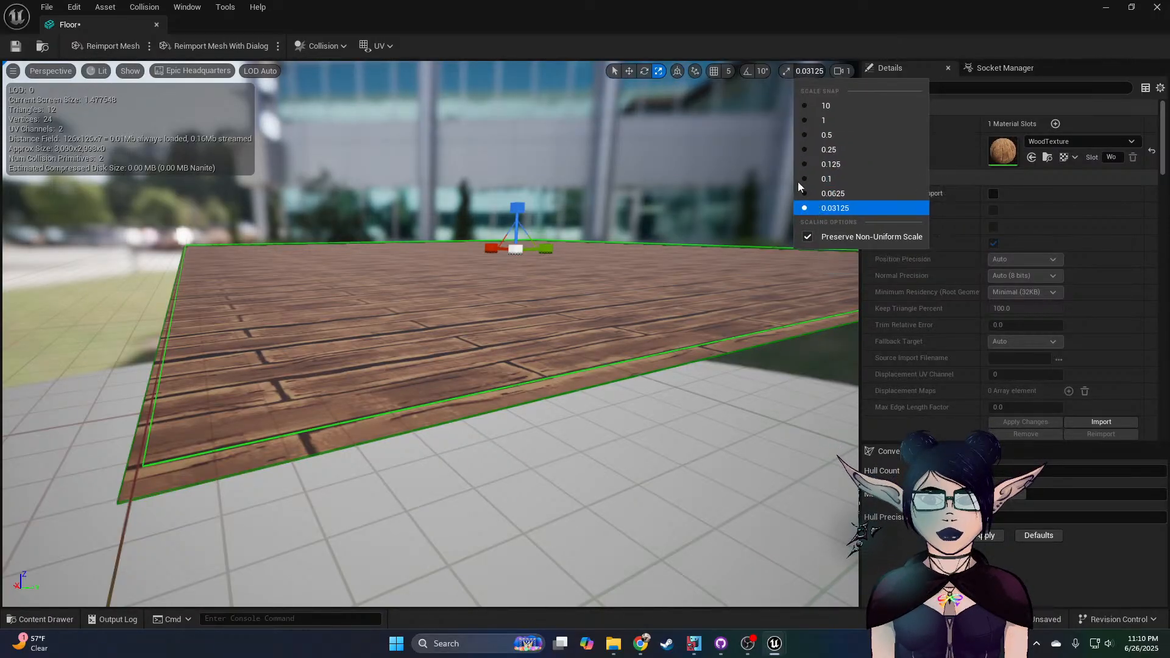
{"action": "left_click_drag", "start_coordinate": [510, 205], "coordinate": [511, 203]}
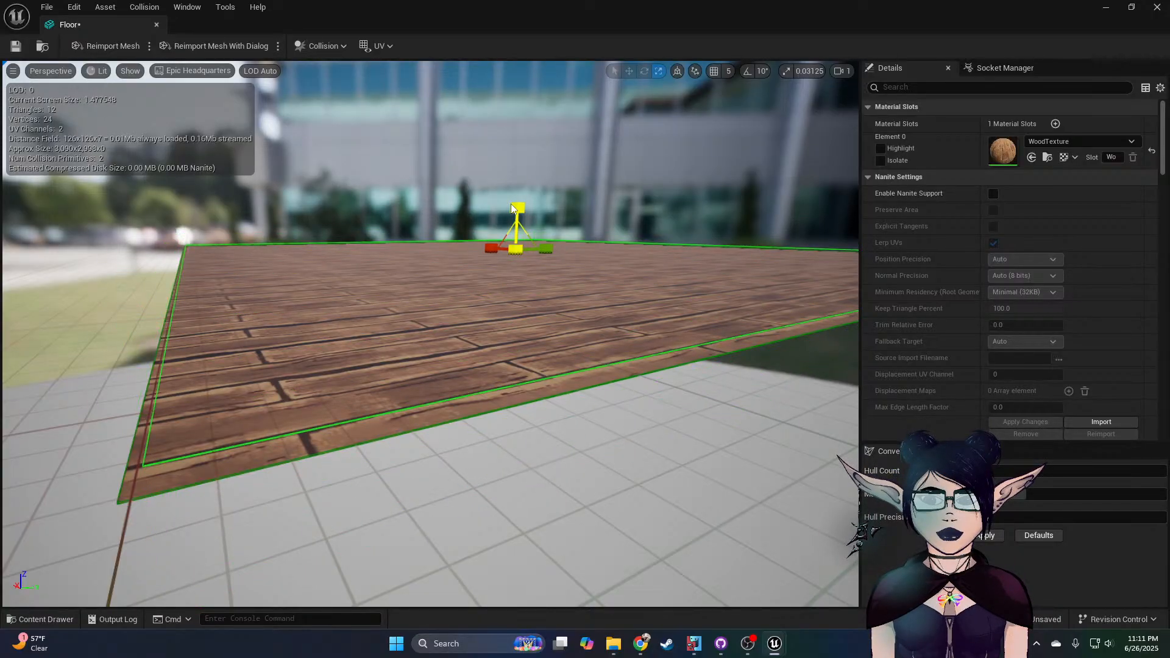
{"action": "left_click_drag", "start_coordinate": [511, 204], "coordinate": [511, 203]}
{"action": "right_click_drag", "start_coordinate": [606, 150], "coordinate": [623, 204]}
{"action": "key", "text": "w"}
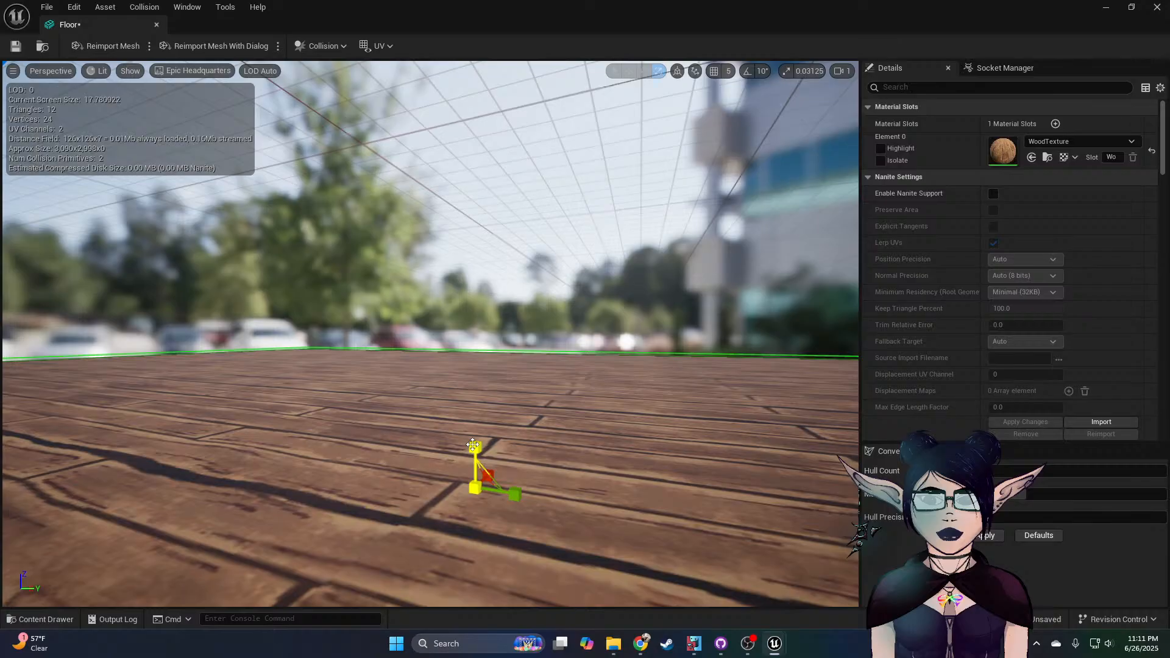
Step: Inspect the floor mesh's collision outline along its edges and select the added collision box for moving
{"action": "mouse_move", "coordinate": [585, 244]}
{"action": "right_mouse_down"}
{"action": "mouse_move", "coordinate": [682, 205]}
{"action": "mouse_move", "coordinate": [780, 256]}
{"action": "mouse_move", "coordinate": [853, 253]}
{"action": "mouse_move", "coordinate": [938, 229]}
{"action": "mouse_move", "coordinate": [506, 304]}
{"action": "mouse_move", "coordinate": [426, 390]}
{"action": "mouse_move", "coordinate": [487, 305]}
{"action": "mouse_move", "coordinate": [579, 244]}
{"action": "right_mouse_up"}
{"action": "right_click_drag", "start_coordinate": [549, 292], "coordinate": [284, 323]}
{"action": "right_click_drag", "start_coordinate": [587, 352], "coordinate": [508, 332]}
{"action": "key", "text": "d"}
{"action": "key", "text": "d"}
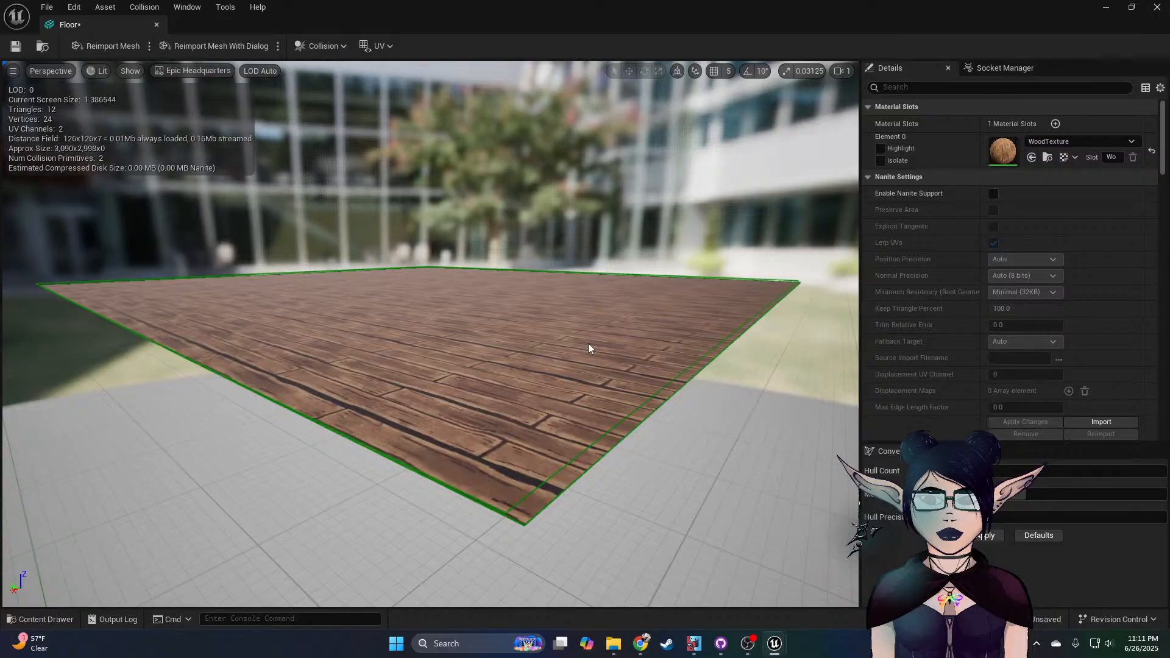
{"action": "left_click", "coordinate": [553, 380]}
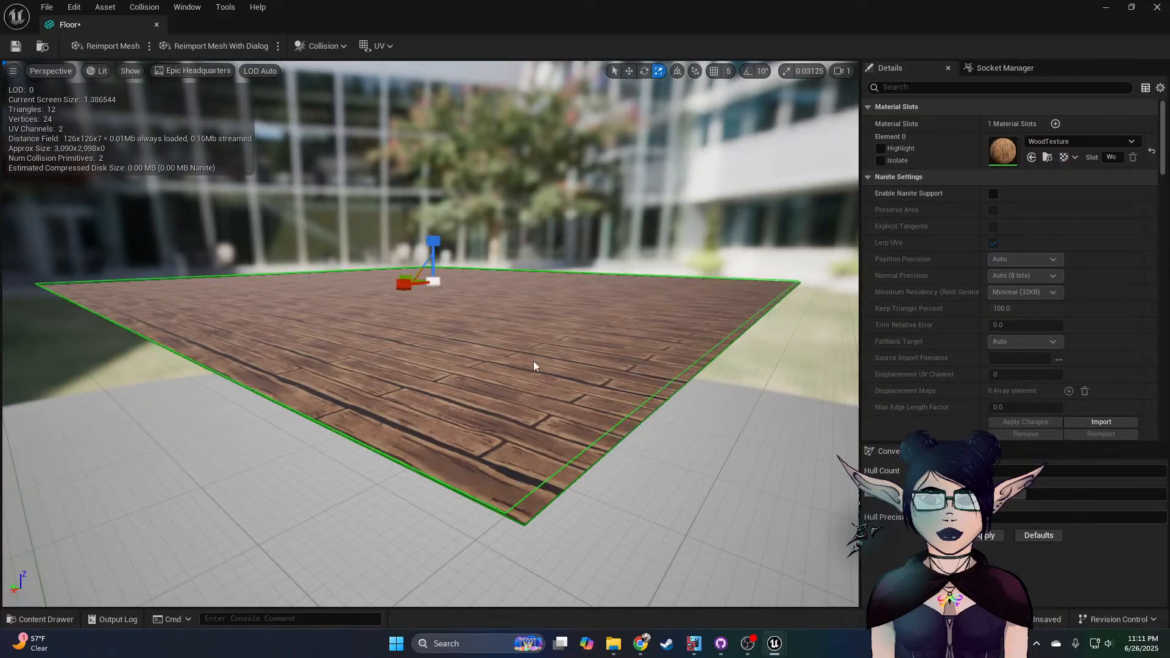
{"action": "key", "text": "a"}
{"action": "right_click_drag", "start_coordinate": [553, 381], "coordinate": [640, 378]}
{"action": "key", "text": "w"}
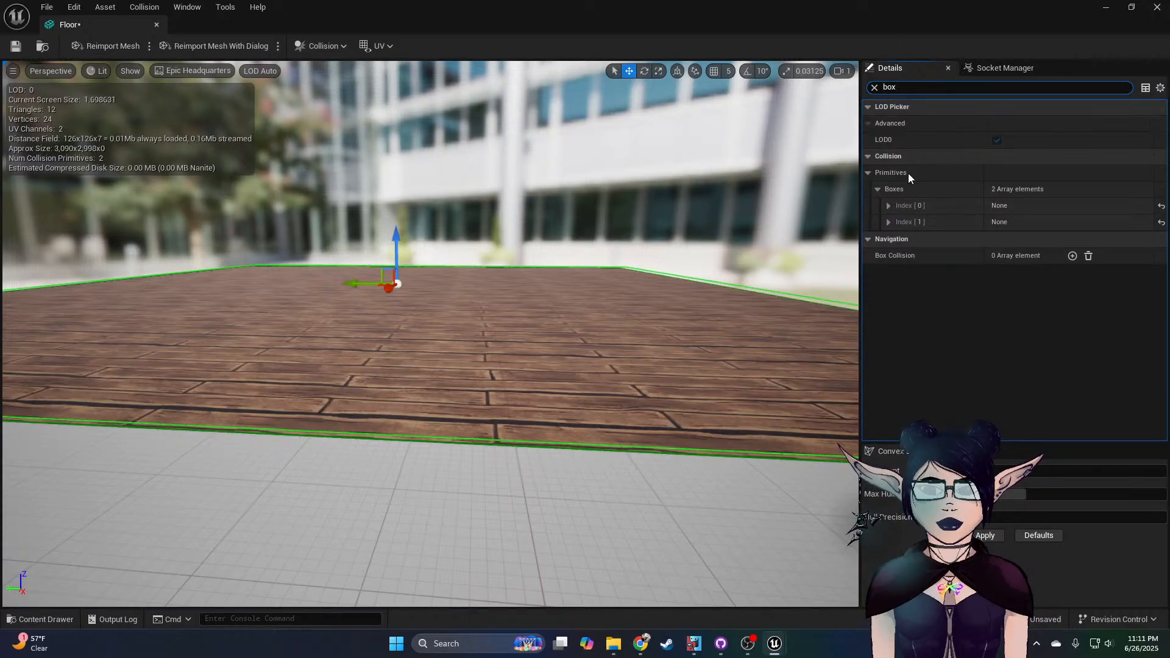
Step: Filter the mesh details for "box", expand the second collision box's properties and set its Z Extent to 0.5
{"action": "left_click", "coordinate": [889, 206]}
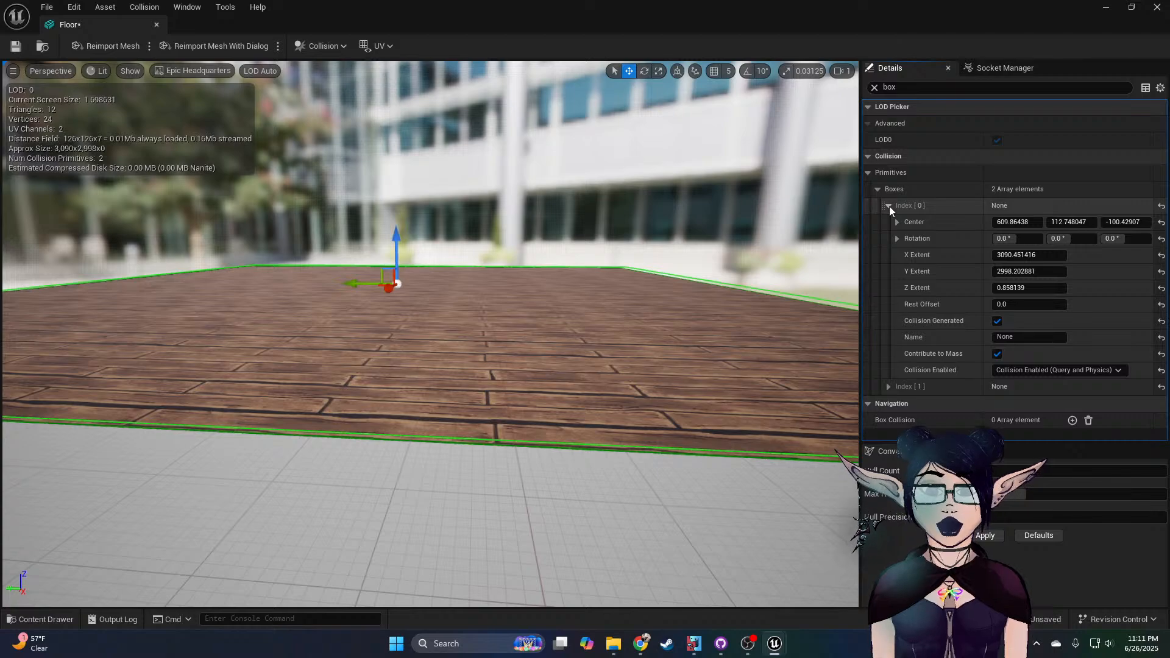
{"action": "left_click", "coordinate": [890, 206]}
{"action": "left_click", "coordinate": [889, 221]}
{"action": "right_click_drag", "start_coordinate": [727, 287], "coordinate": [629, 302]}
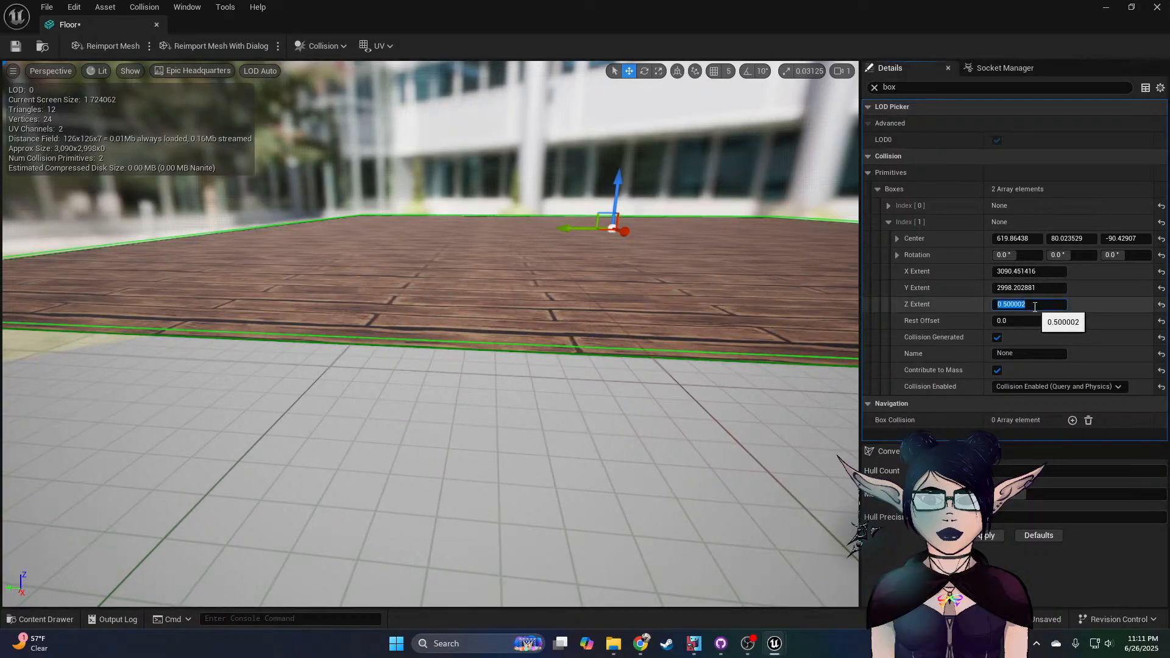
{"action": "type", "text": "0.5"}
{"action": "key", "text": "Return"}
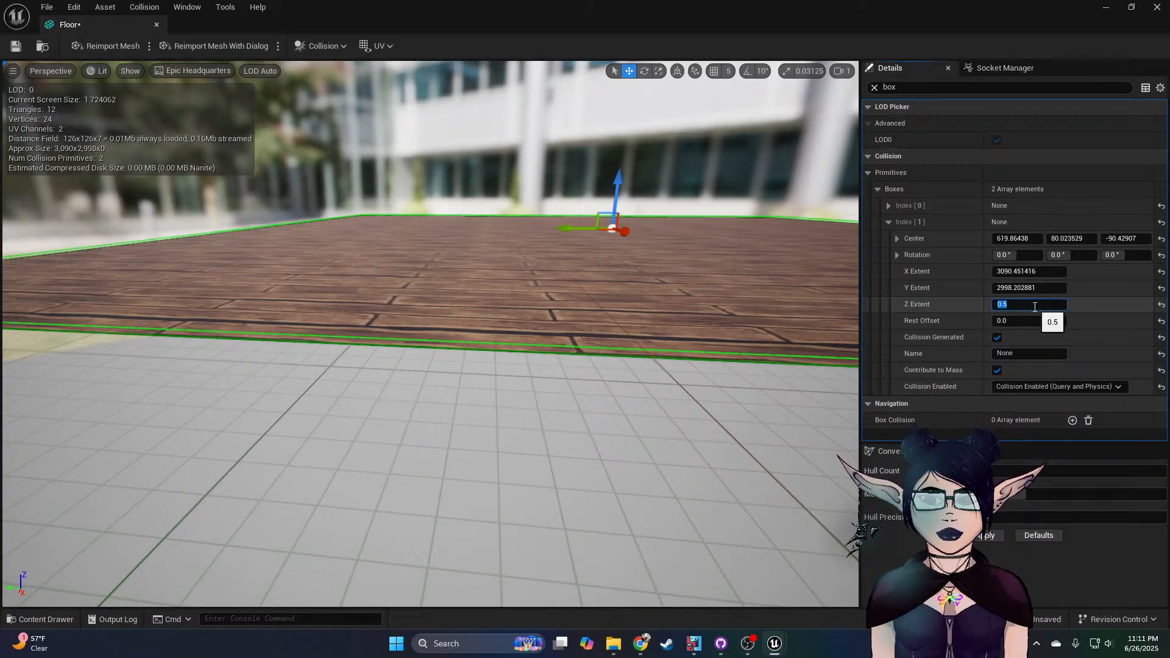
Step: Move the second collision box horizontally onto the floor, to a center of about X 606.7, Y 114
{"action": "right_click_drag", "start_coordinate": [634, 317], "coordinate": [502, 311]}
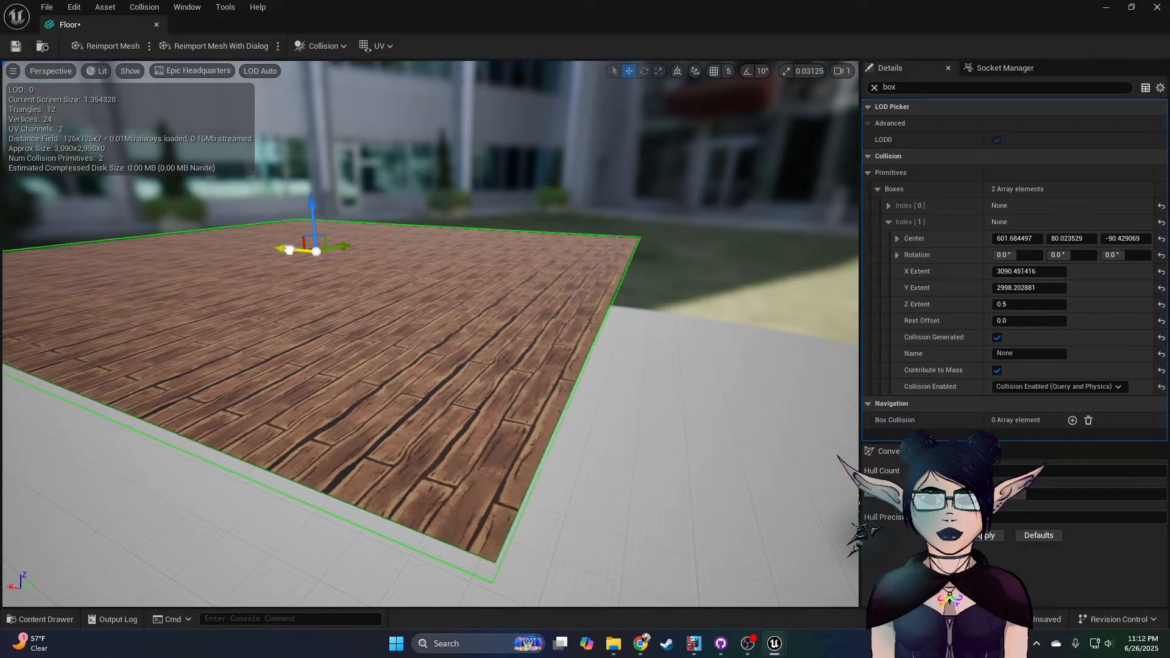
{"action": "left_click_drag", "start_coordinate": [298, 250], "coordinate": [299, 250]}
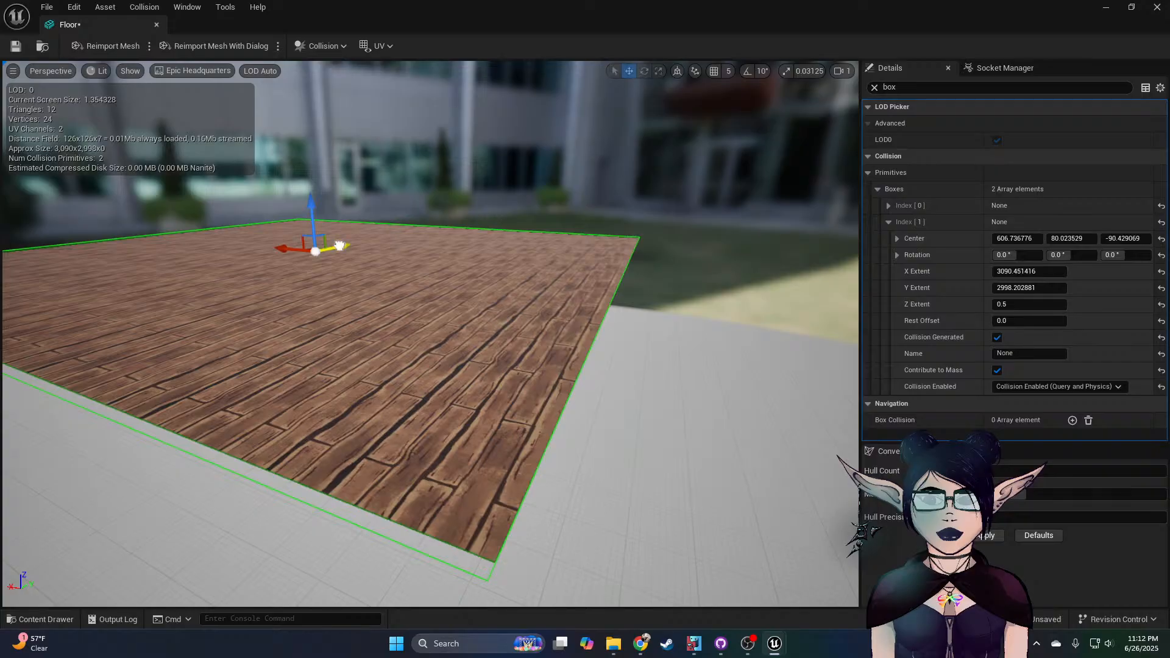
{"action": "right_click_drag", "start_coordinate": [427, 335], "coordinate": [379, 316]}
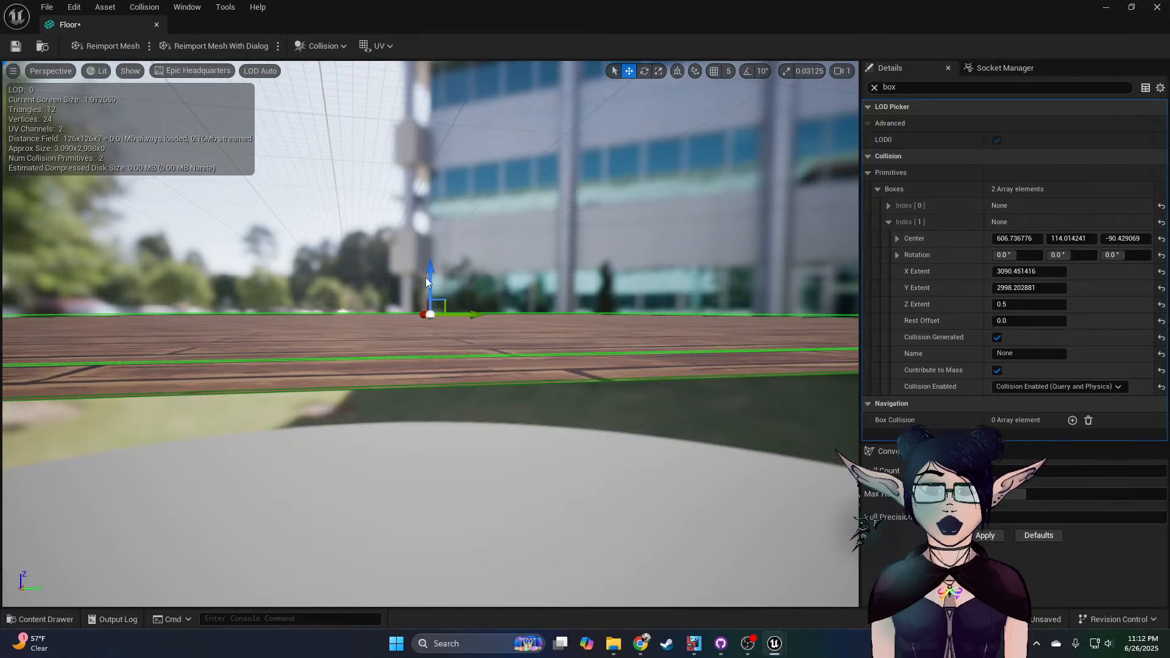
Step: Try Z Extents of 1 and 10 on the second collision box, and settle on 5
{"action": "left_click", "coordinate": [1015, 303]}
{"action": "type", "text": "1"}
{"action": "key", "text": "Return"}
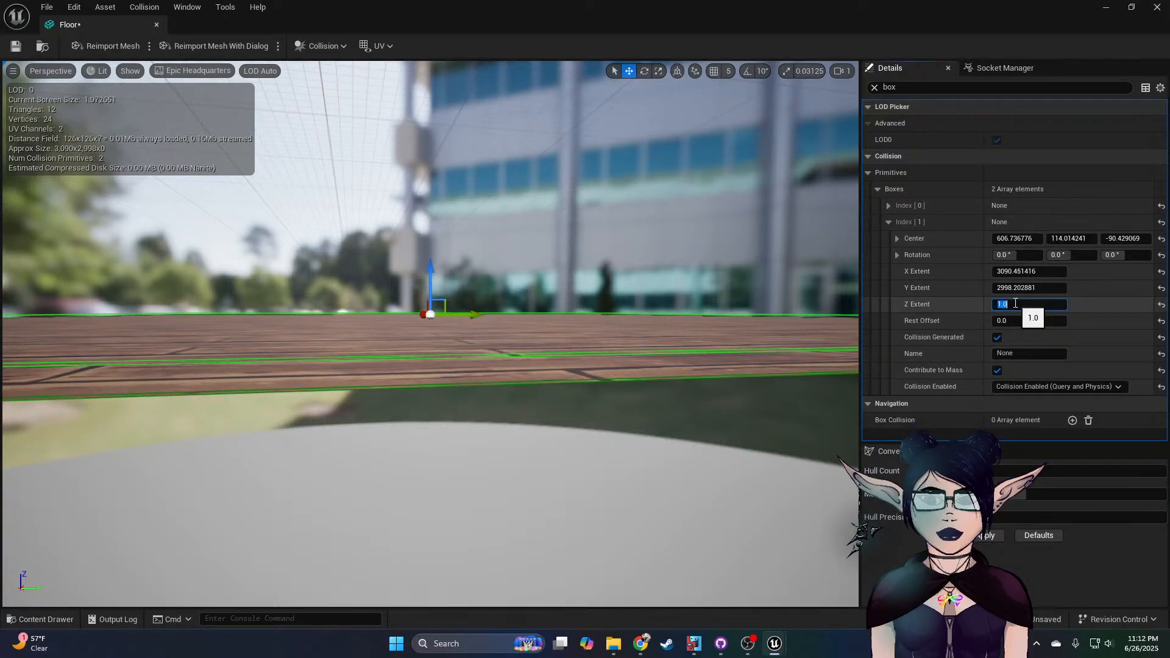
{"action": "key", "text": "Return"}
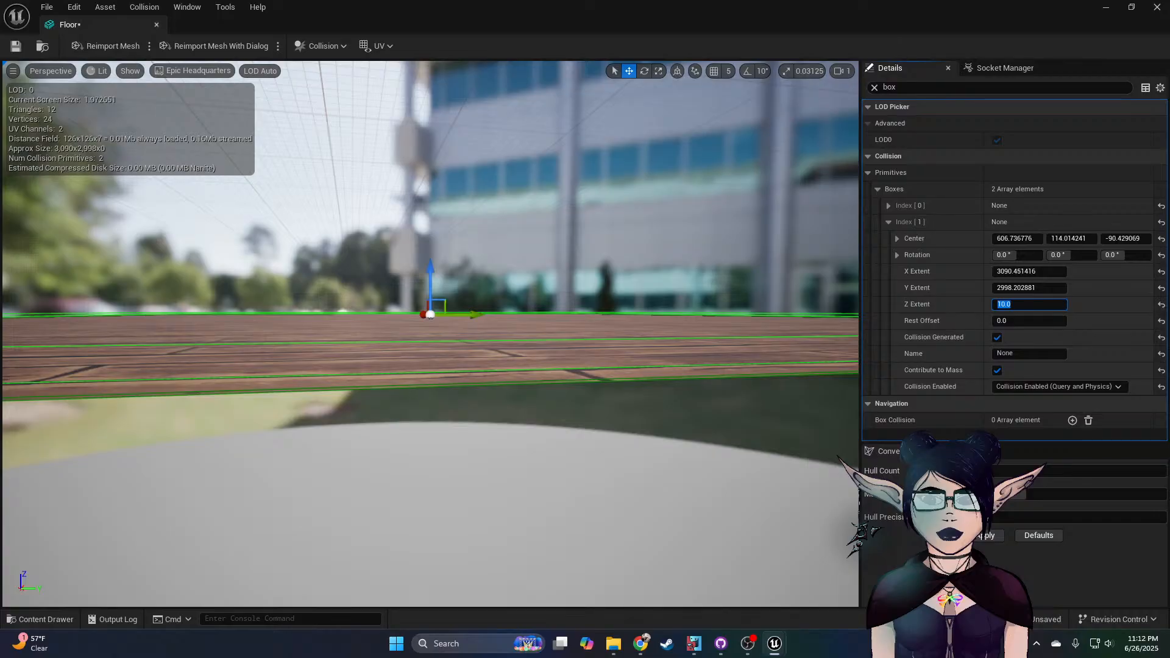
{"action": "type", "text": "5"}
{"action": "key", "text": "Return"}
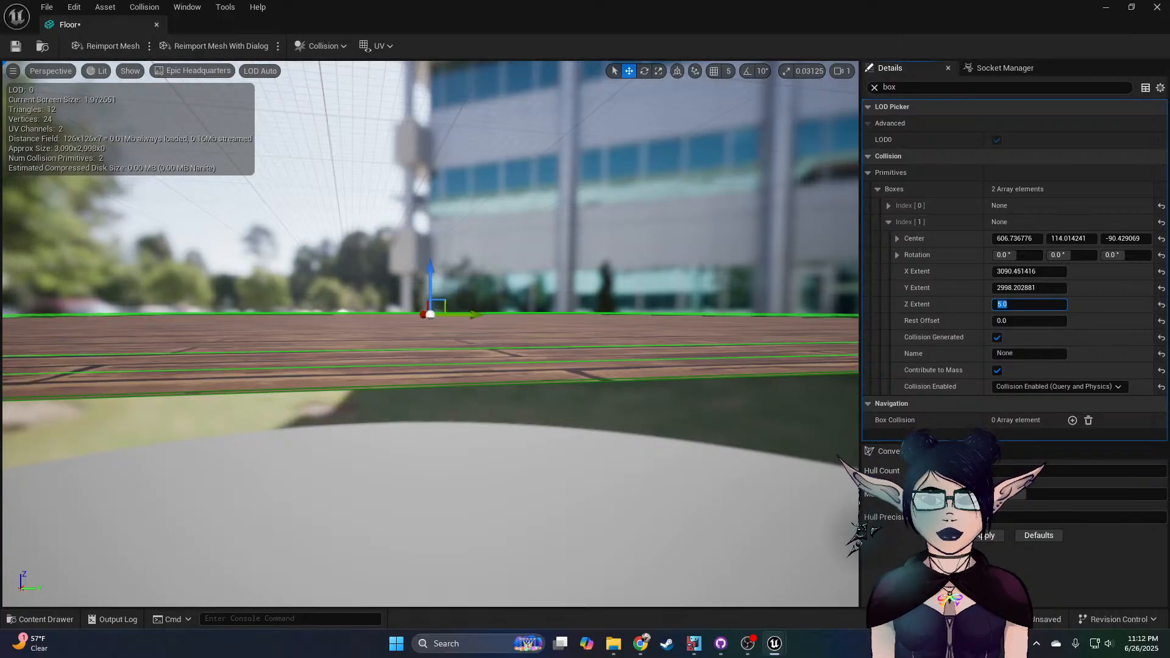
Step: Lower the second collision box to the floor's level, at a center Z of about -100
{"action": "left_click_drag", "start_coordinate": [431, 283], "coordinate": [431, 286]}
{"action": "mouse_move", "coordinate": [431, 286]}
{"action": "right_mouse_down"}
{"action": "mouse_move", "coordinate": [492, 288]}
{"action": "mouse_move", "coordinate": [429, 268]}
{"action": "right_mouse_up"}
{"action": "key", "text": "w"}
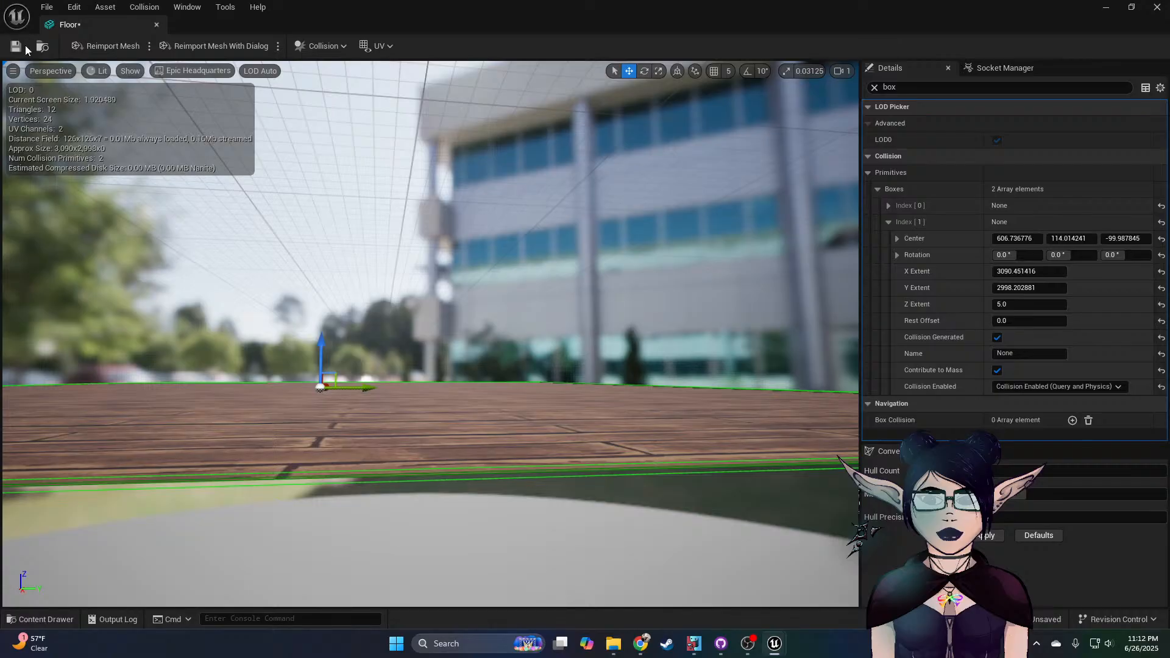
Step: Save and close the floor mesh, start a play-test of the level and get past the opening menu and recipe book
{"action": "left_click", "coordinate": [157, 25]}
{"action": "right_click_drag", "start_coordinate": [675, 222], "coordinate": [975, 174]}
{"action": "left_click", "coordinate": [303, 46]}
{"action": "left_click", "coordinate": [719, 423]}
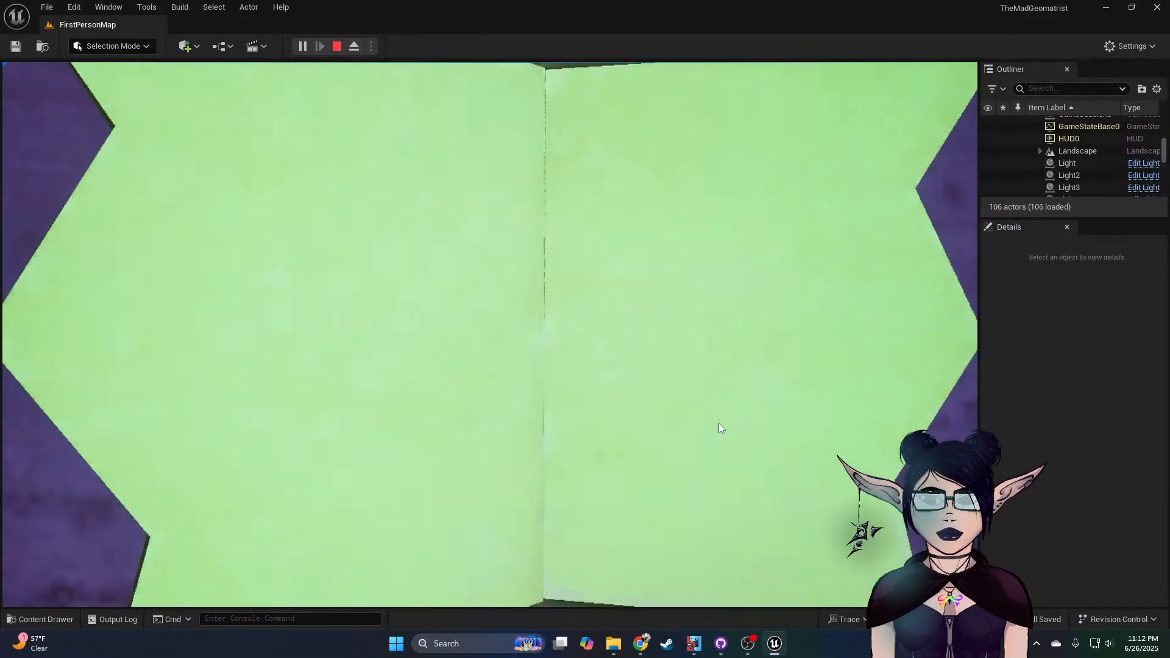
{"action": "left_click", "coordinate": [707, 224]}
{"action": "left_click", "coordinate": [753, 570]}
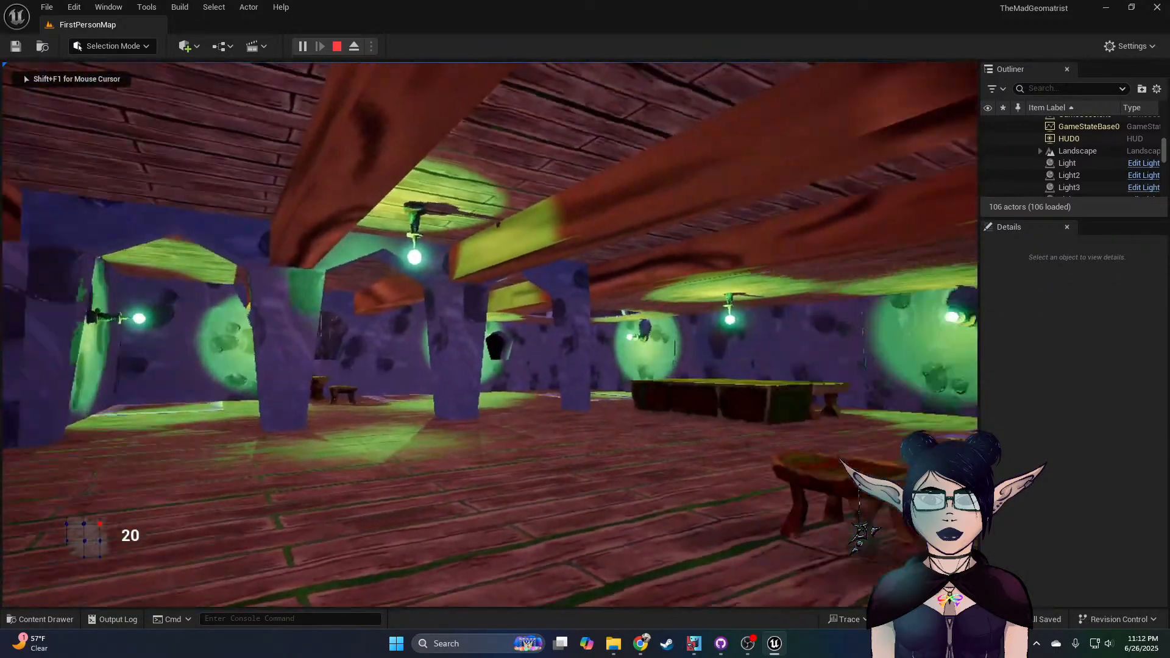
Step: Walk to the Shapes & Things shop machine, buy two triangles and close the shop
{"action": "key", "text": "w"}
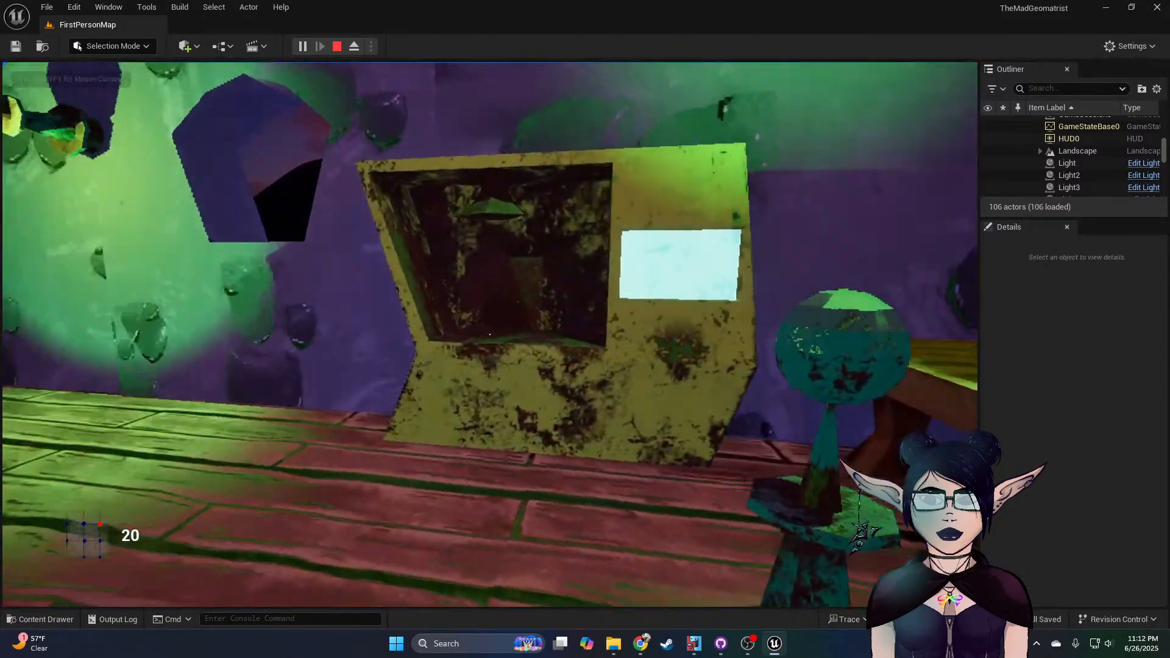
{"action": "key", "text": "w"}
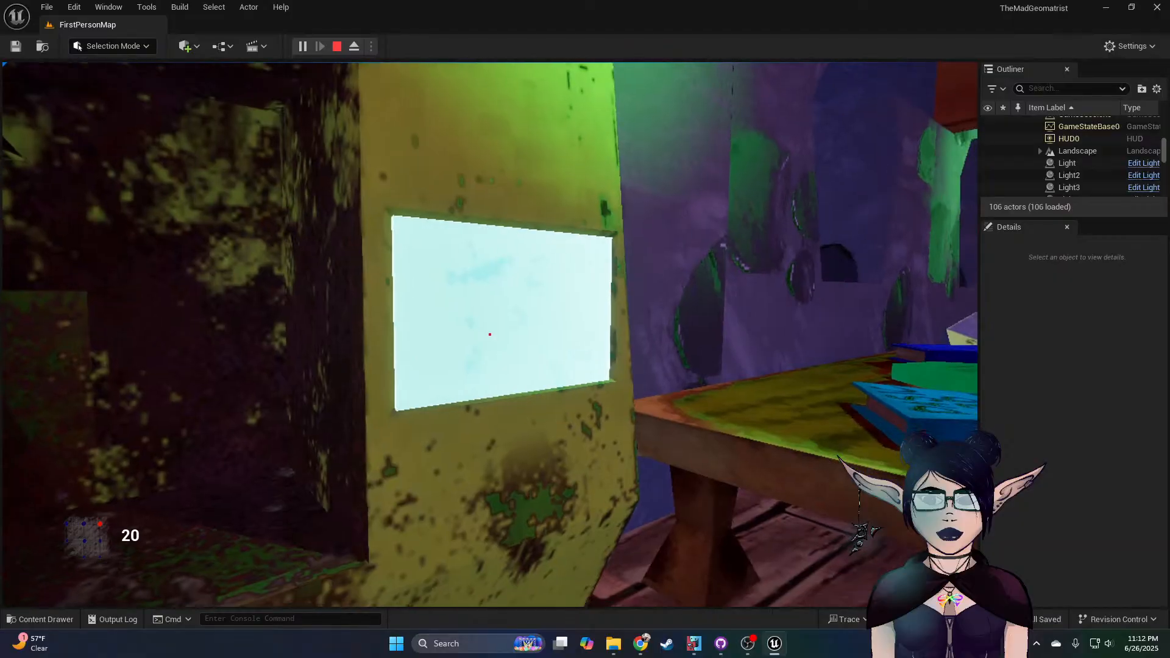
{"action": "key", "text": "e"}
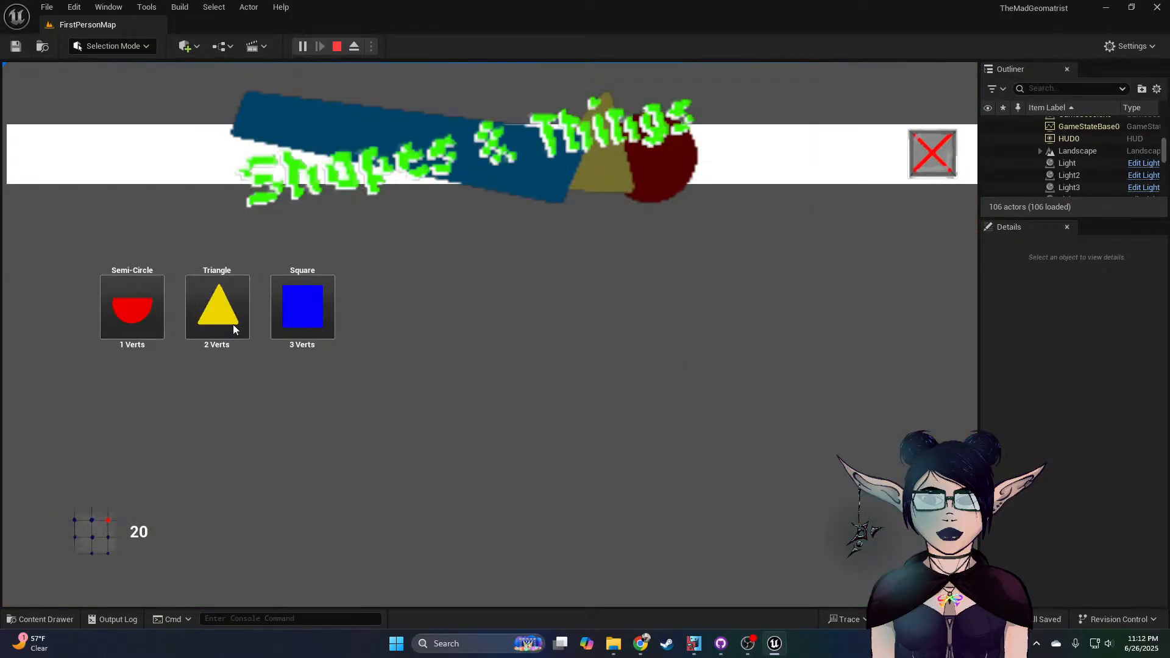
{"action": "left_click", "coordinate": [932, 154]}
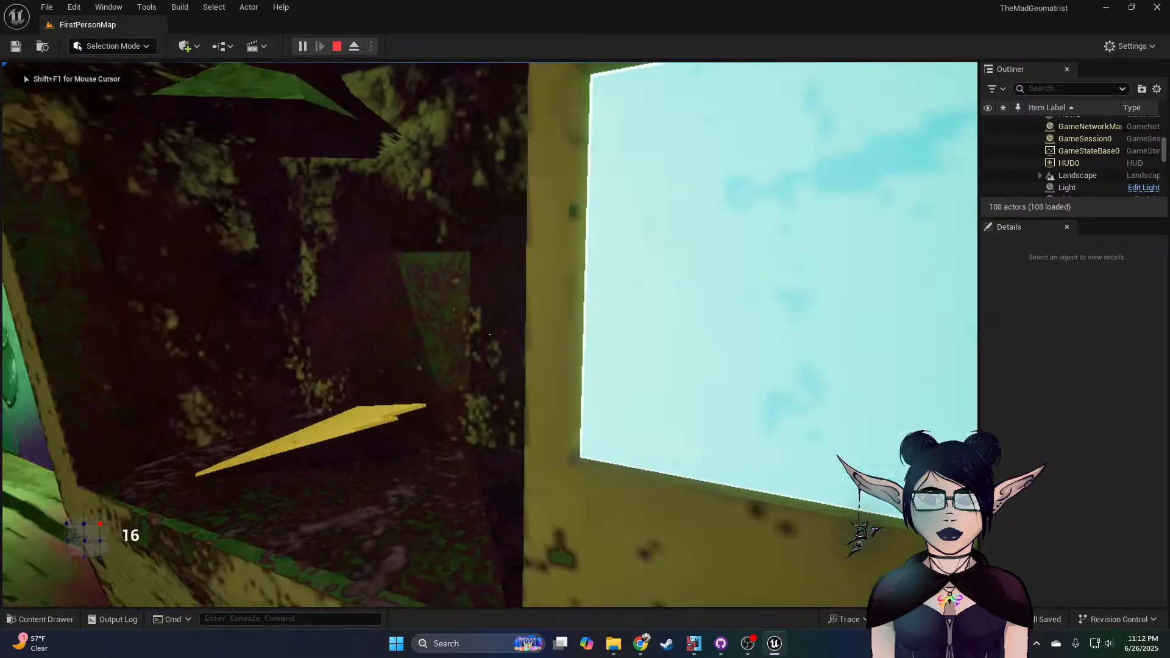
Step: Walk to the striped 5 Verts equipment pad, examine how its surface sits against the floor, and end the play-test
{"action": "key", "text": "w"}
{"action": "key", "text": "w"}
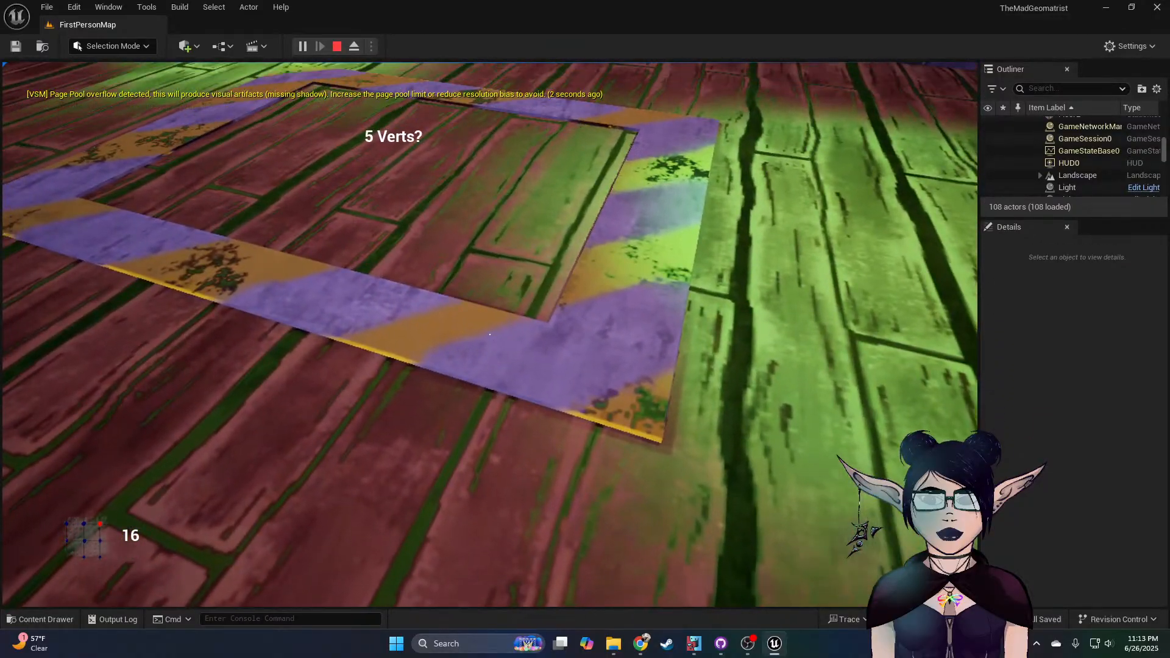
{"action": "key", "text": "w"}
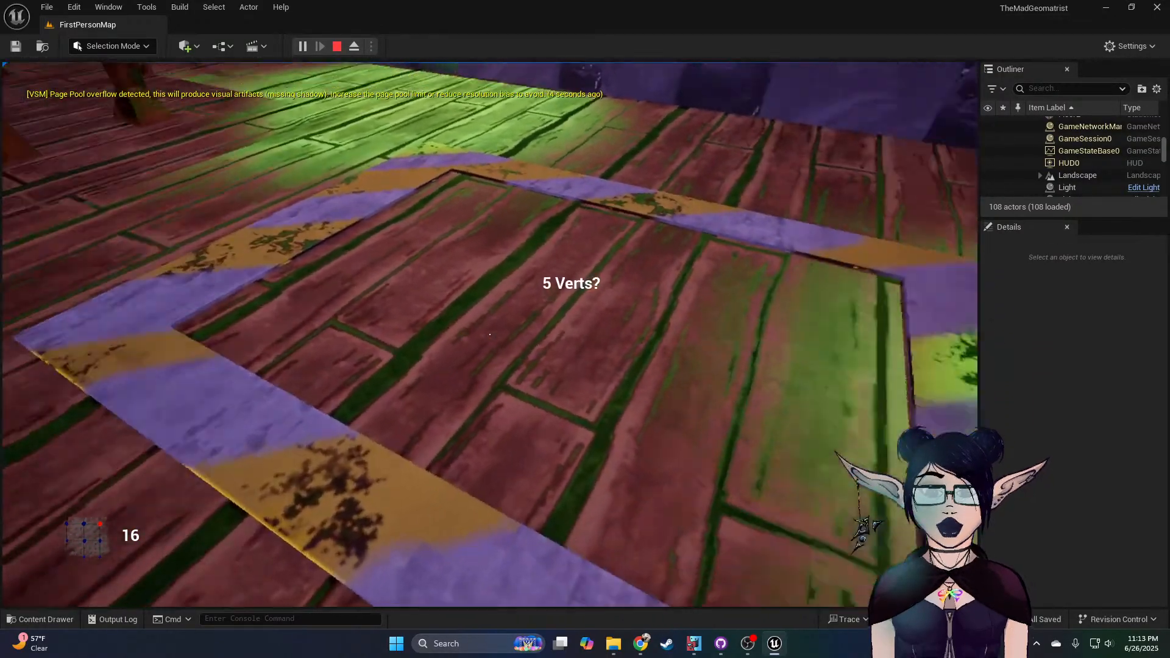
{"action": "key", "text": "s"}
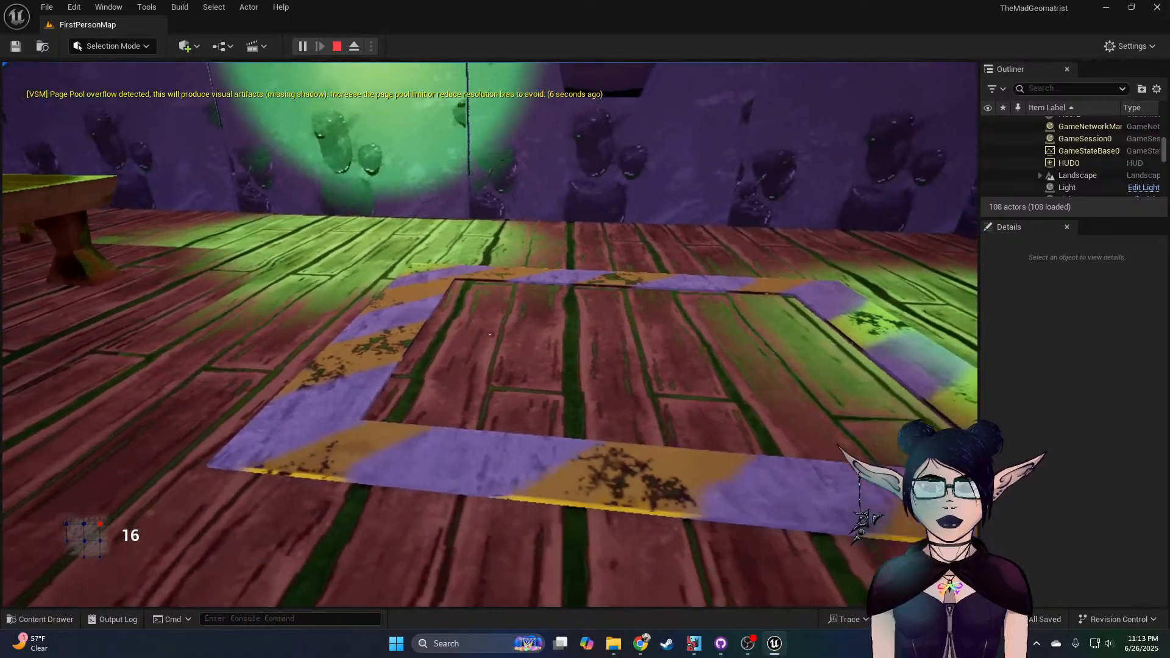
{"action": "key", "text": "Escape"}
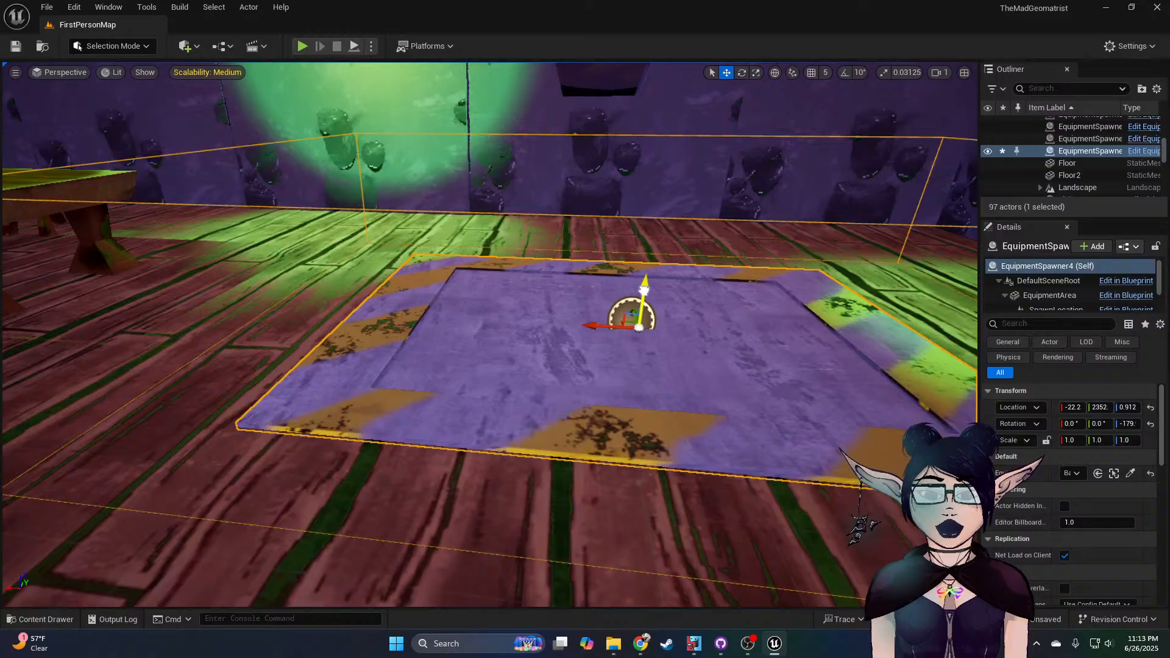
Step: Raise the EquipmentSpawner3 pad slightly above the floor, to a Z location of about 1.62
{"action": "right_click_drag", "start_coordinate": [490, 335], "coordinate": [256, 289]}
{"action": "key", "text": "w"}
{"action": "right_click_drag", "start_coordinate": [589, 362], "coordinate": [820, 387]}
{"action": "left_click", "coordinate": [401, 359]}
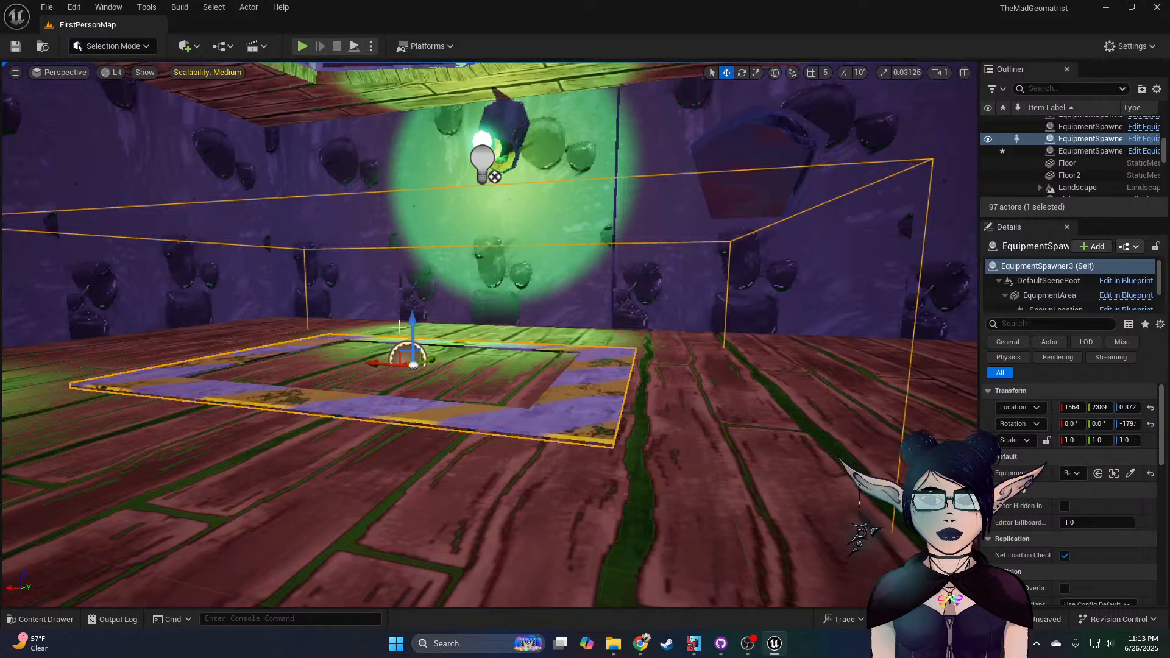
{"action": "left_click_drag", "start_coordinate": [413, 341], "coordinate": [413, 338]}
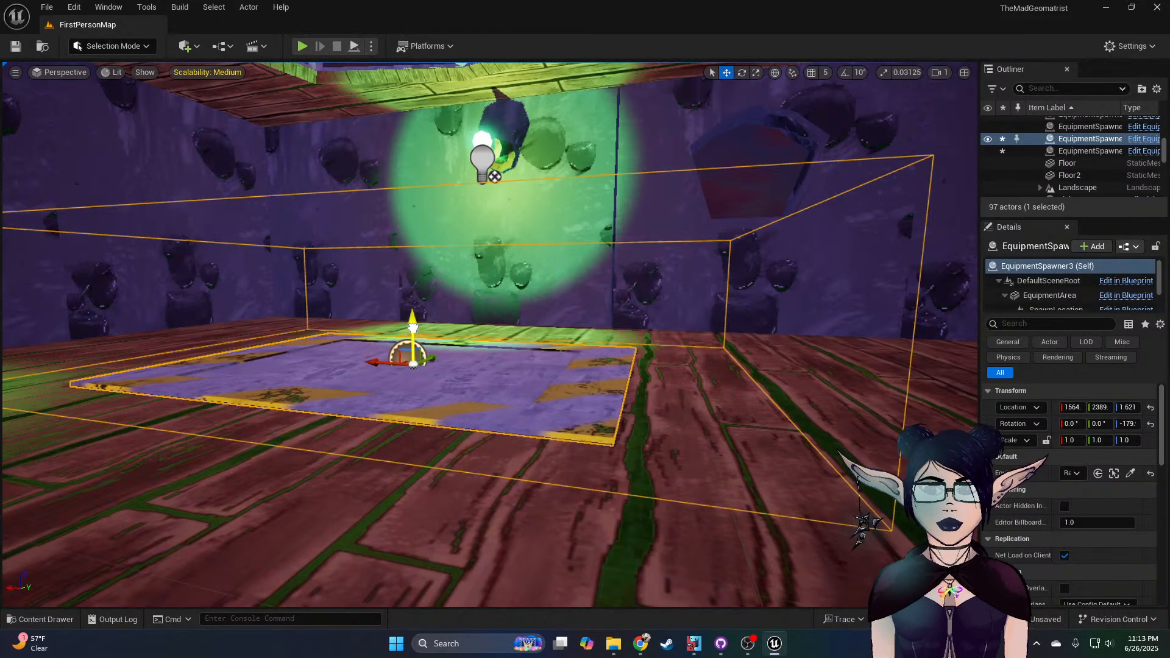
Step: Raise the EquipmentSpawner pad beside the wall to a Z location of about 0.47
{"action": "right_click_drag", "start_coordinate": [450, 323], "coordinate": [240, 354]}
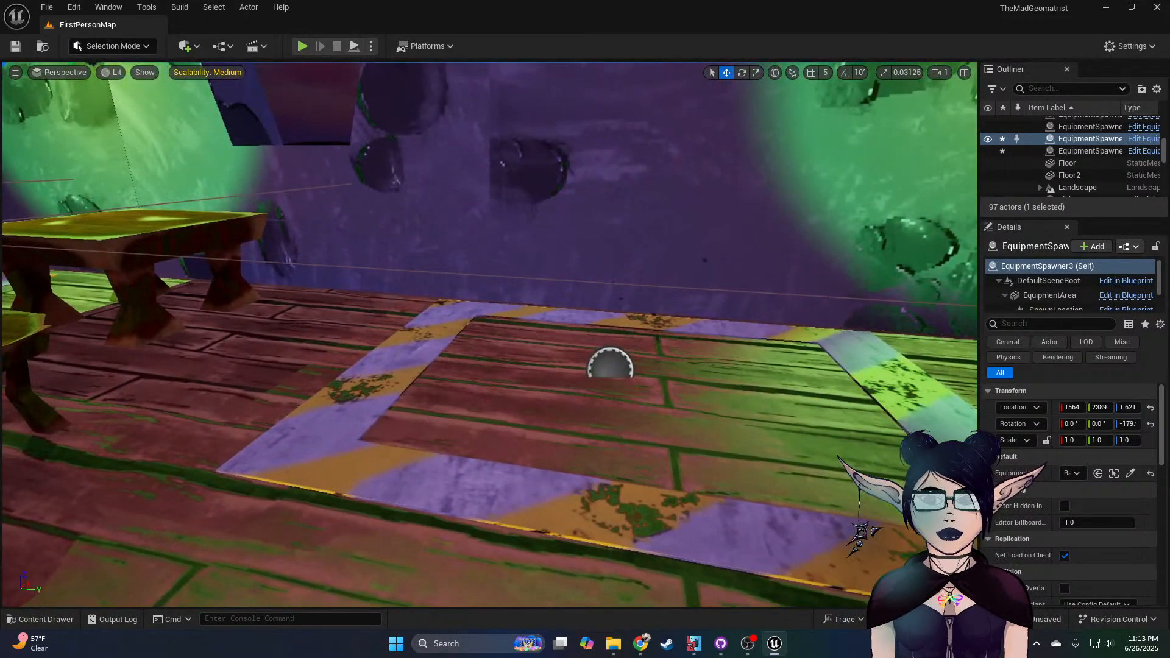
{"action": "left_click", "coordinate": [421, 367]}
{"action": "left_click_drag", "start_coordinate": [621, 341], "coordinate": [621, 338]}
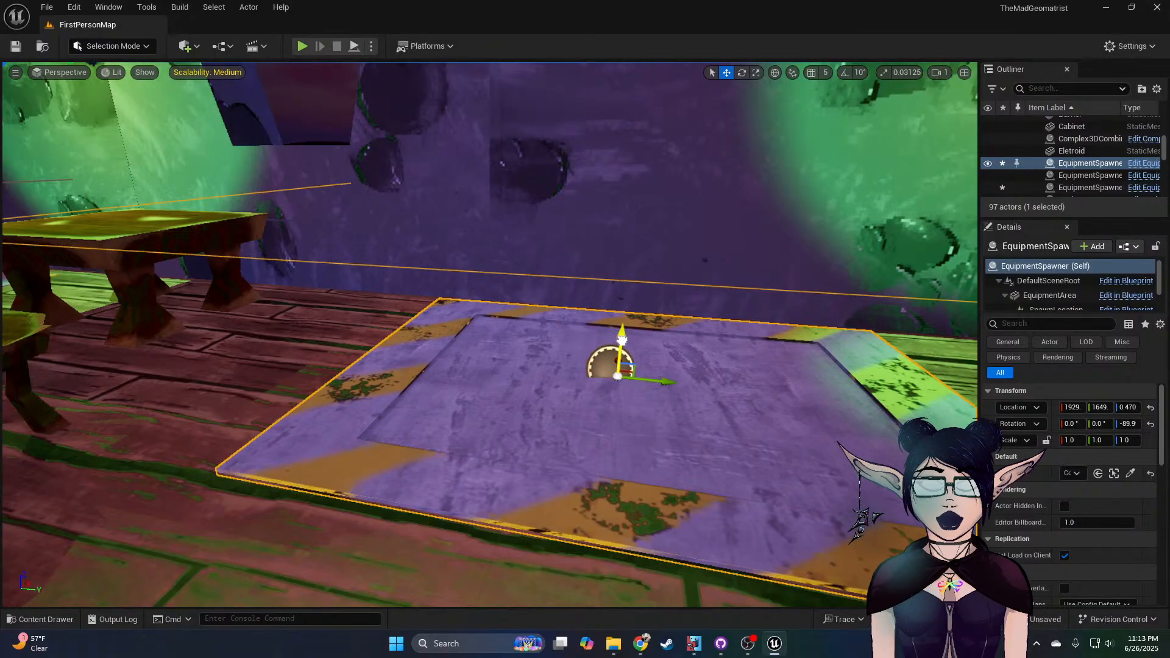
Step: Raise the EquipmentSpawner2 pad in the room's corner to a Z location of about 1.56
{"action": "right_click_drag", "start_coordinate": [621, 338], "coordinate": [371, 404]}
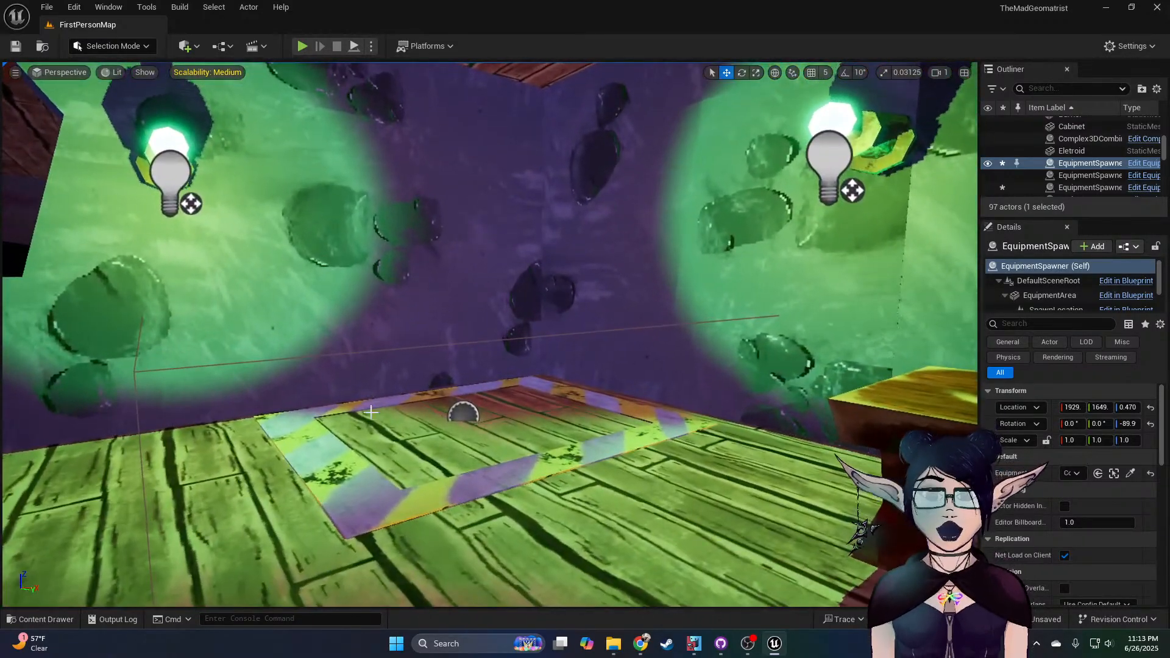
{"action": "left_click", "coordinate": [371, 405]}
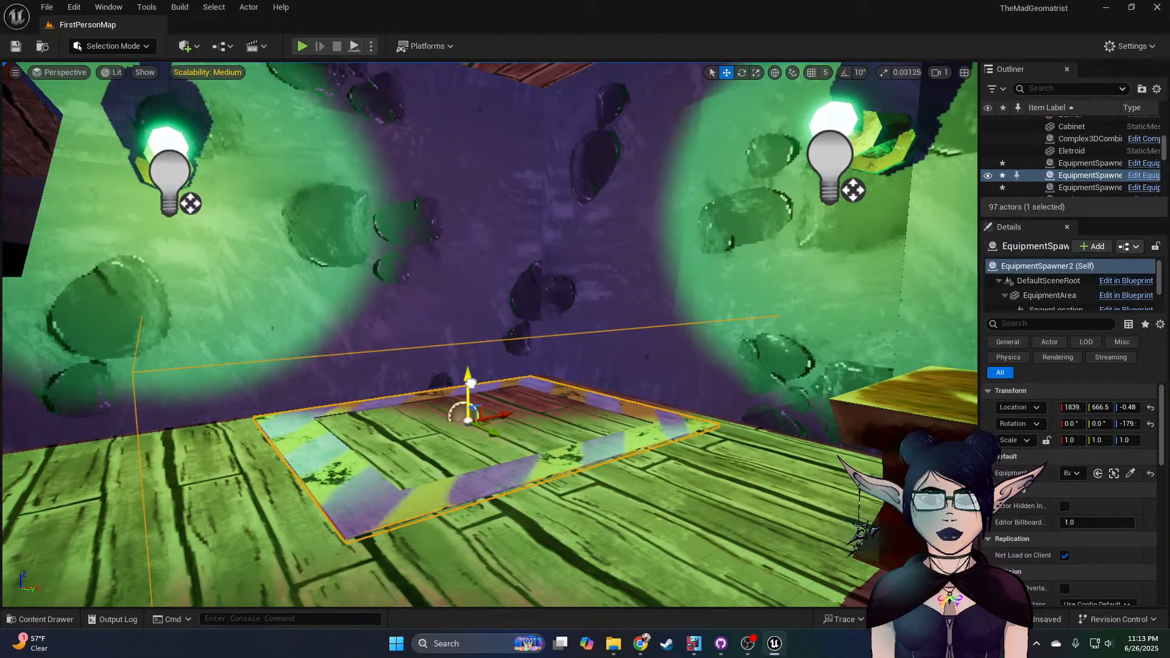
{"action": "left_click_drag", "start_coordinate": [471, 382], "coordinate": [468, 379]}
Step: Start another play-test, get past the opening menu and recipe book, and walk to the 5 Verts pad to check its surface
{"action": "right_click_drag", "start_coordinate": [468, 379], "coordinate": [298, 191]}
{"action": "key", "text": "w"}
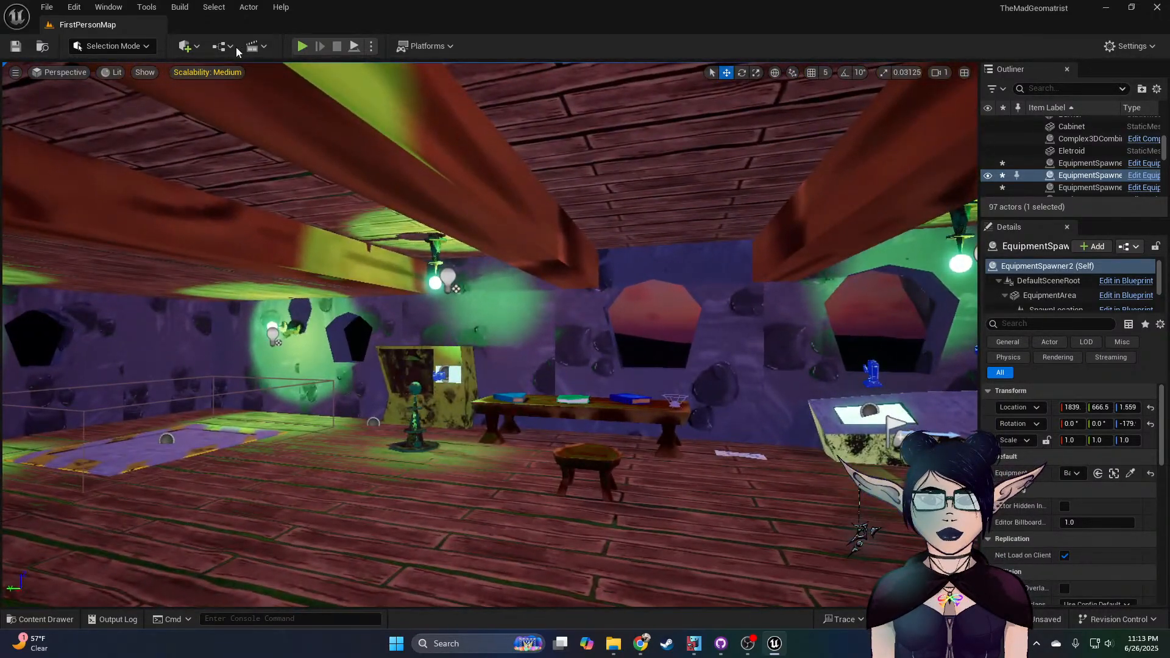
{"action": "left_click", "coordinate": [301, 47]}
{"action": "left_click", "coordinate": [709, 415]}
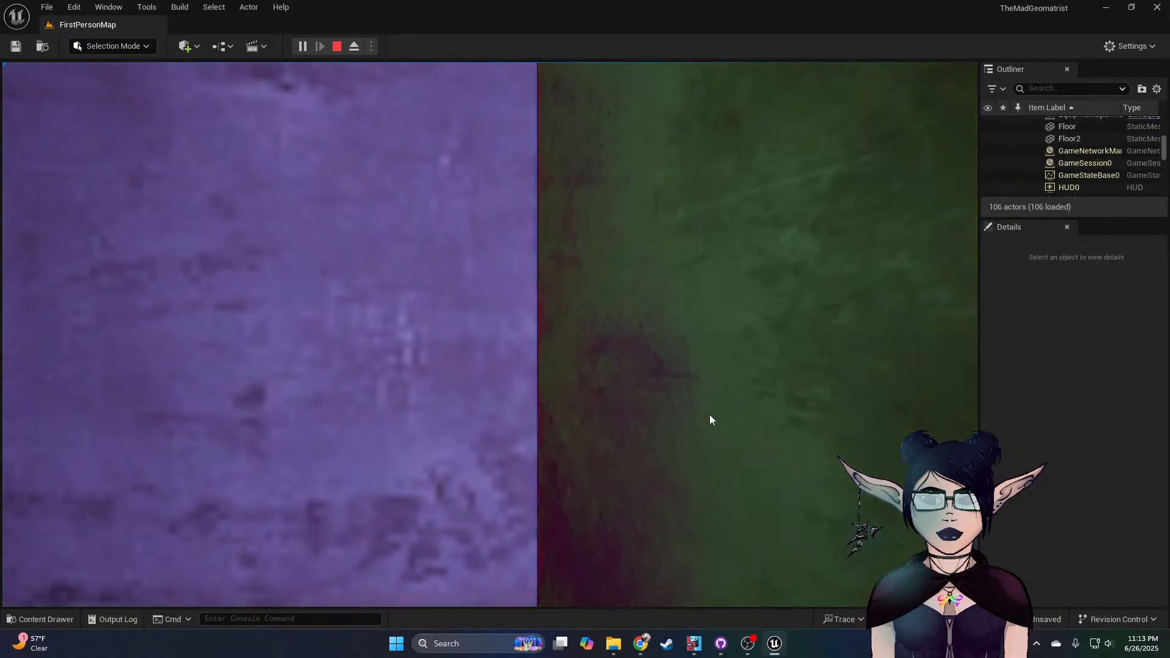
{"action": "left_click", "coordinate": [713, 219]}
{"action": "left_click", "coordinate": [701, 570]}
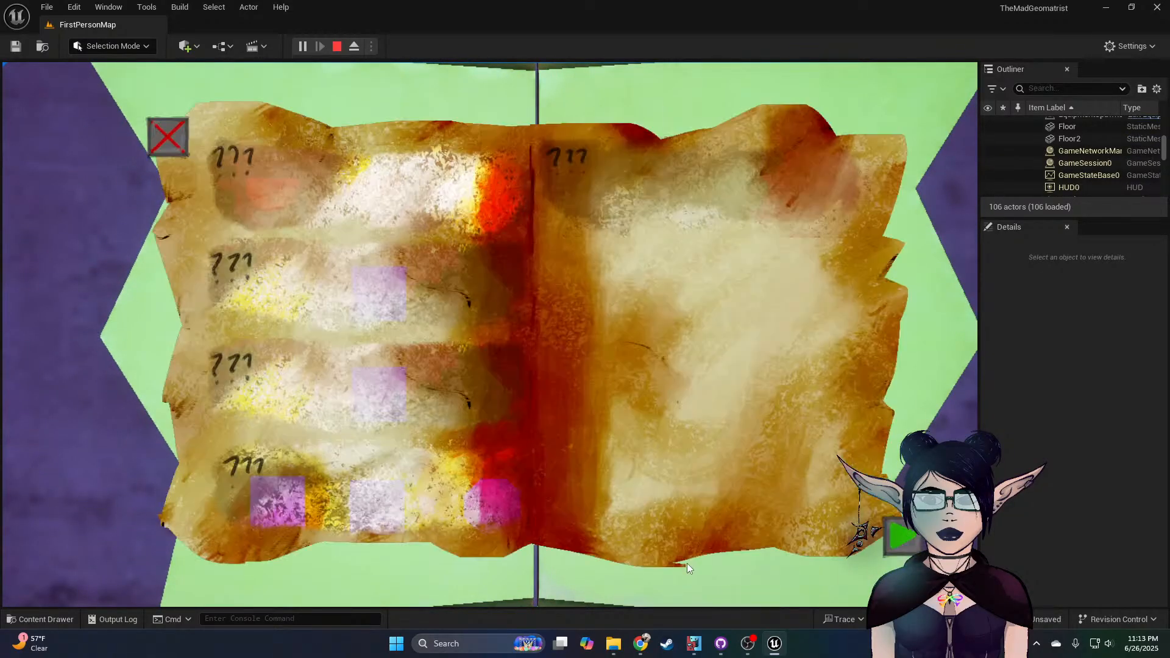
{"action": "left_click", "coordinate": [884, 535]}
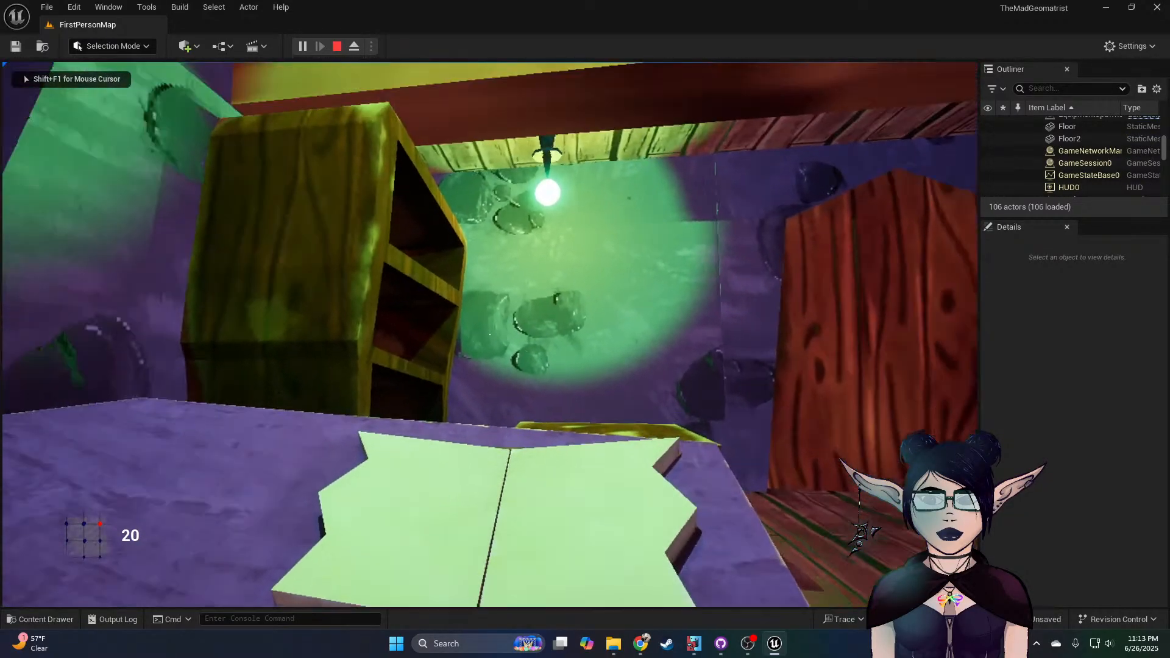
{"action": "key", "text": "w"}
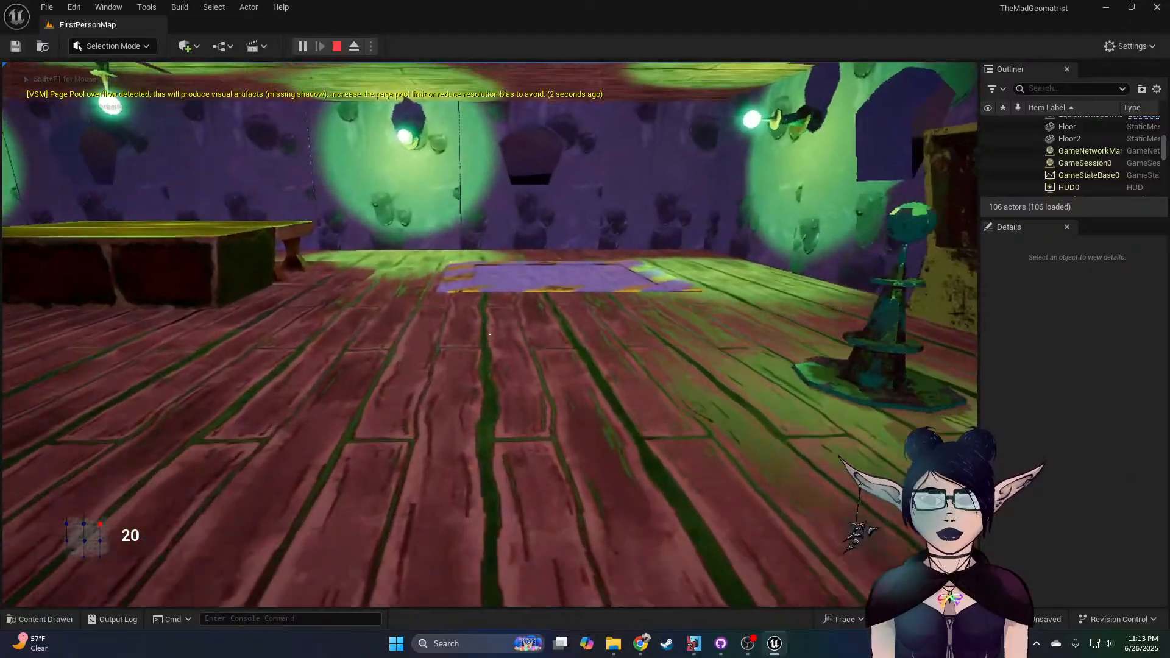
{"action": "key", "text": "w"}
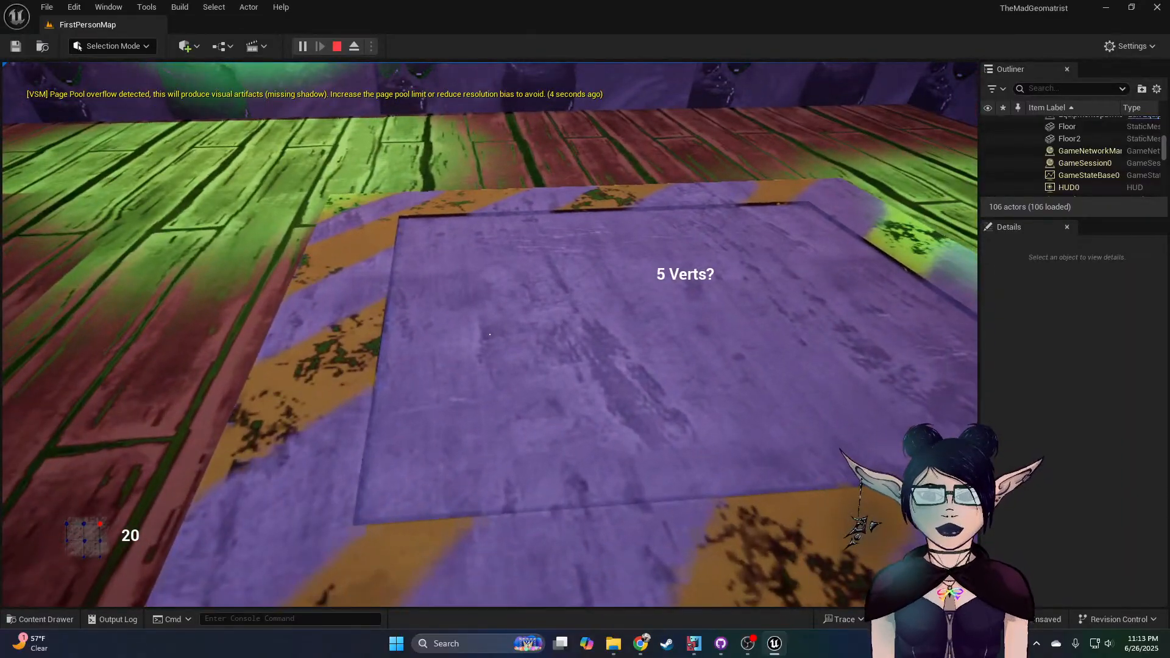
Step: Finish looking over the edge of the 5 Verts pad and end the play-test
{"action": "key", "text": "w"}
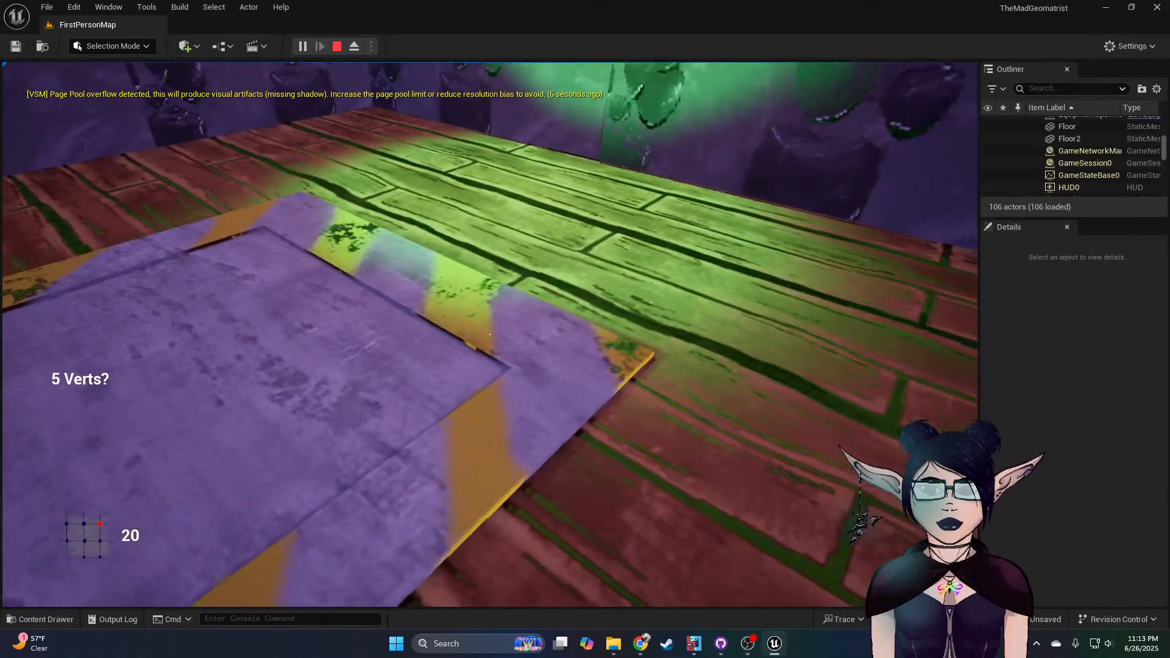
{"action": "key", "text": "Escape"}
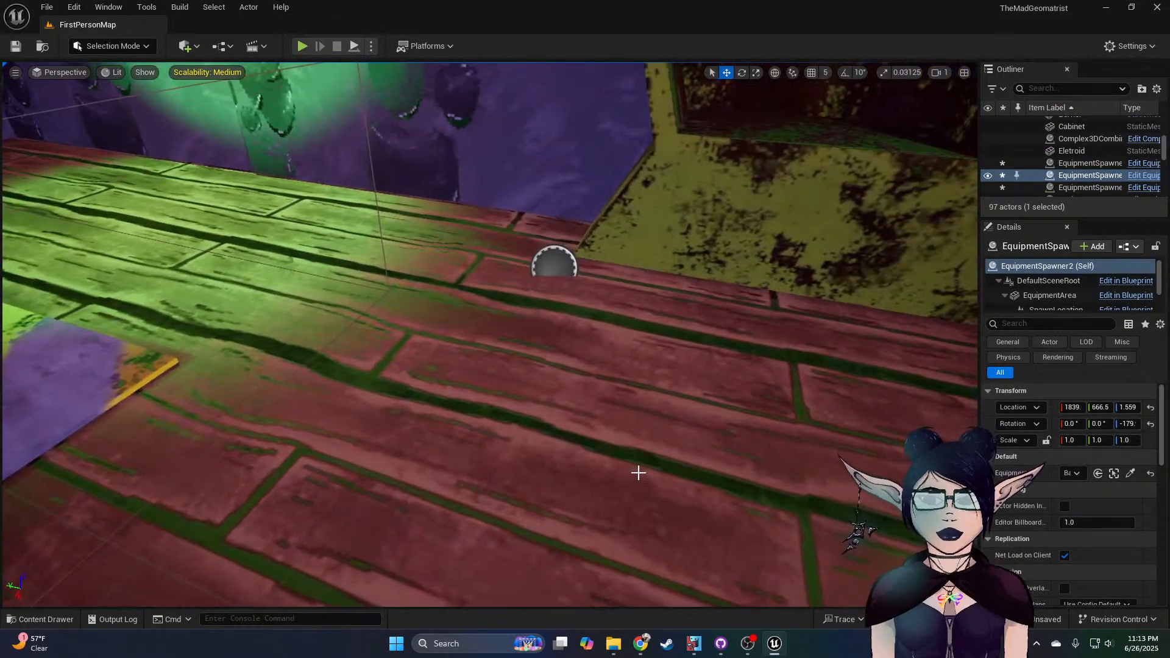
Step: Open the static mesh used by the room's Floor and display its simple collision
{"action": "left_click", "coordinate": [673, 459]}
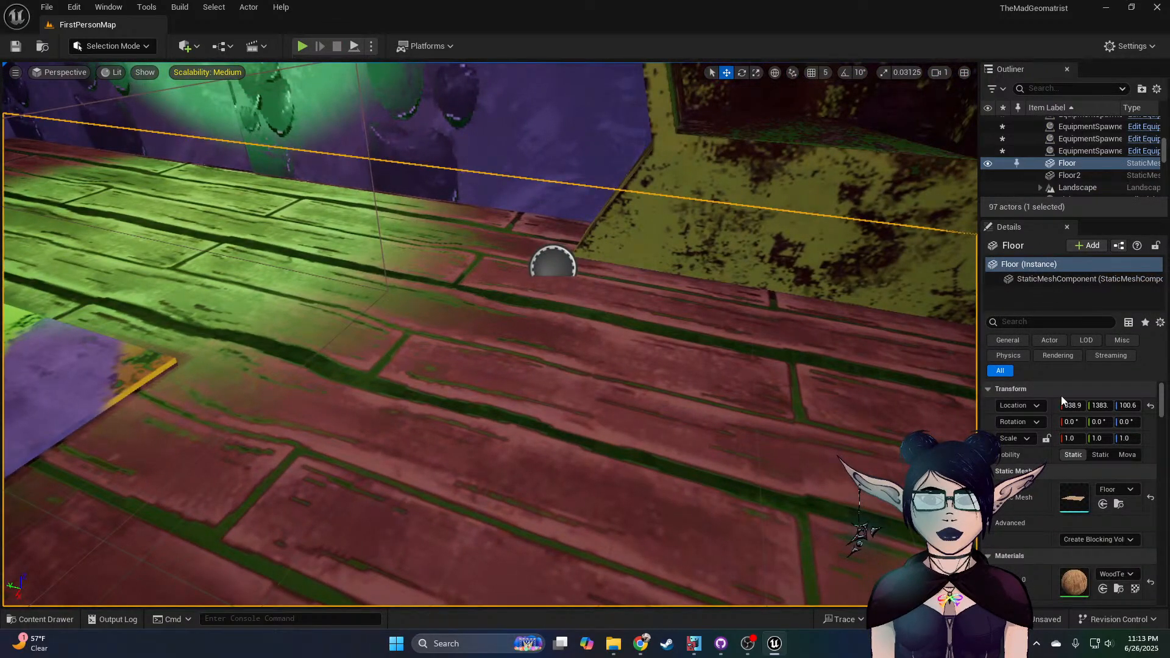
{"action": "double_click", "coordinate": [1074, 499]}
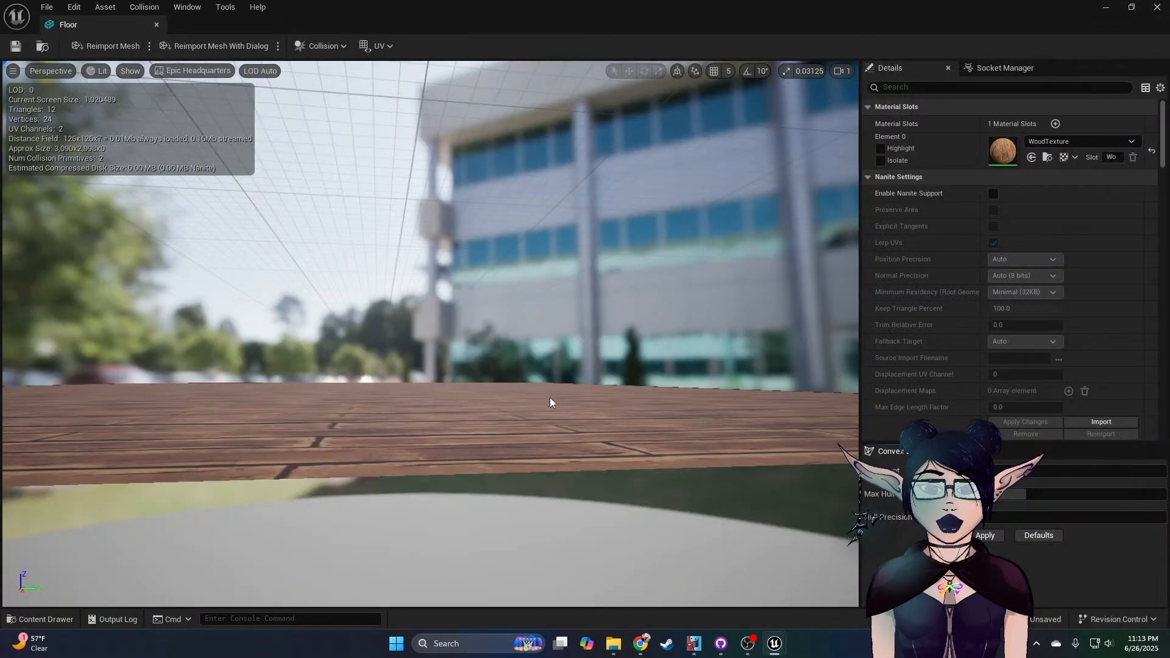
{"action": "left_click", "coordinate": [128, 72]}
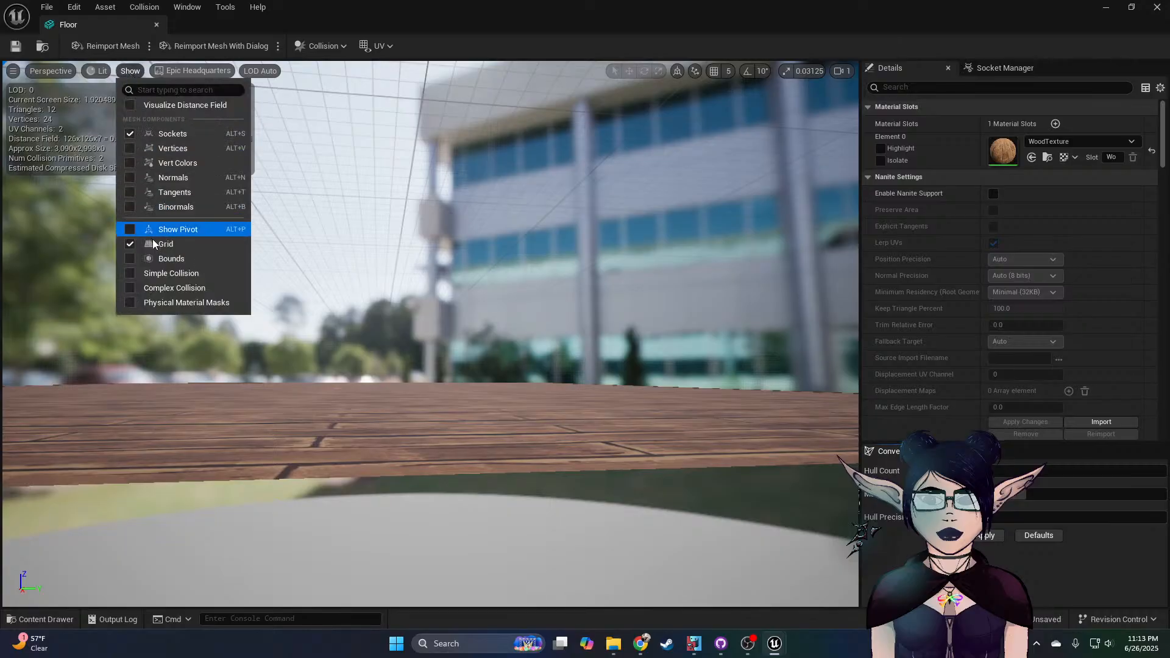
{"action": "left_click", "coordinate": [162, 274]}
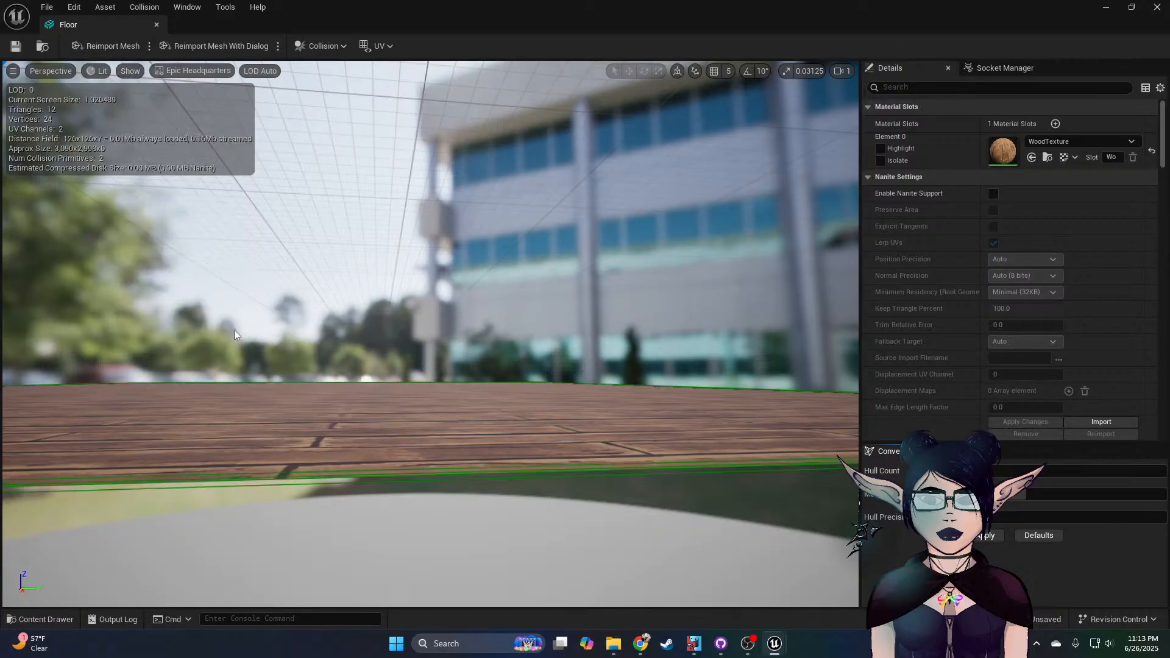
Step: Set the center Z of the floor mesh's first collision box to -100, save the mesh, and return to the level
{"action": "left_click", "coordinate": [381, 470]}
{"action": "right_click_drag", "start_coordinate": [342, 397], "coordinate": [317, 420]}
{"action": "left_click_drag", "start_coordinate": [414, 281], "coordinate": [413, 281]}
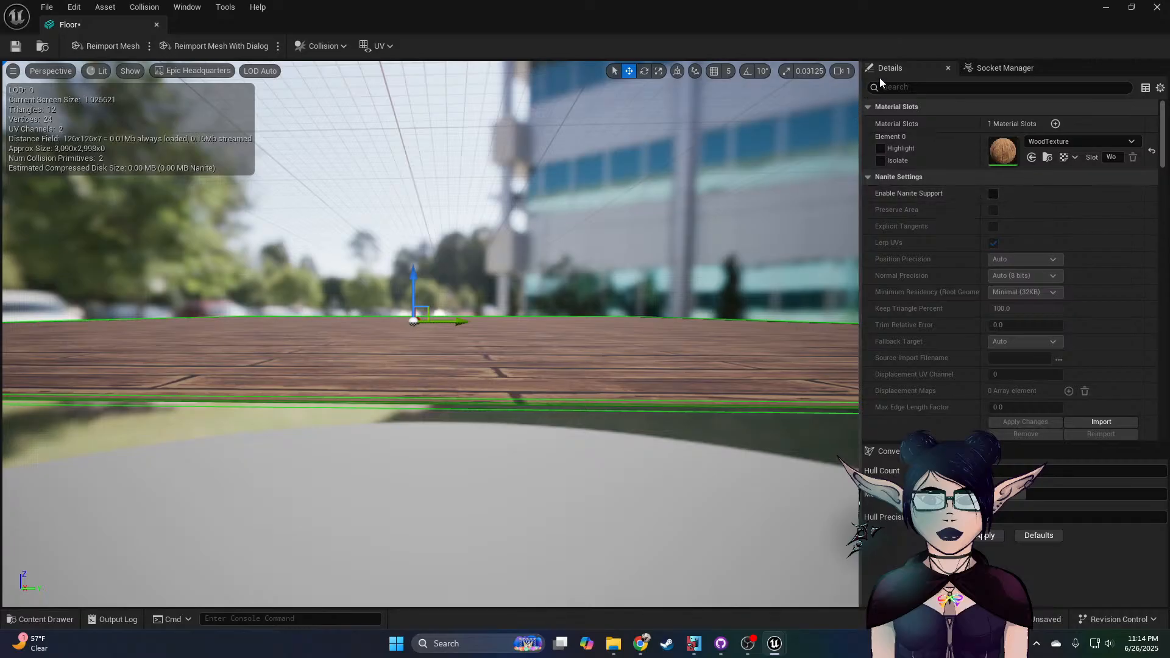
{"action": "type", "text": "box"}
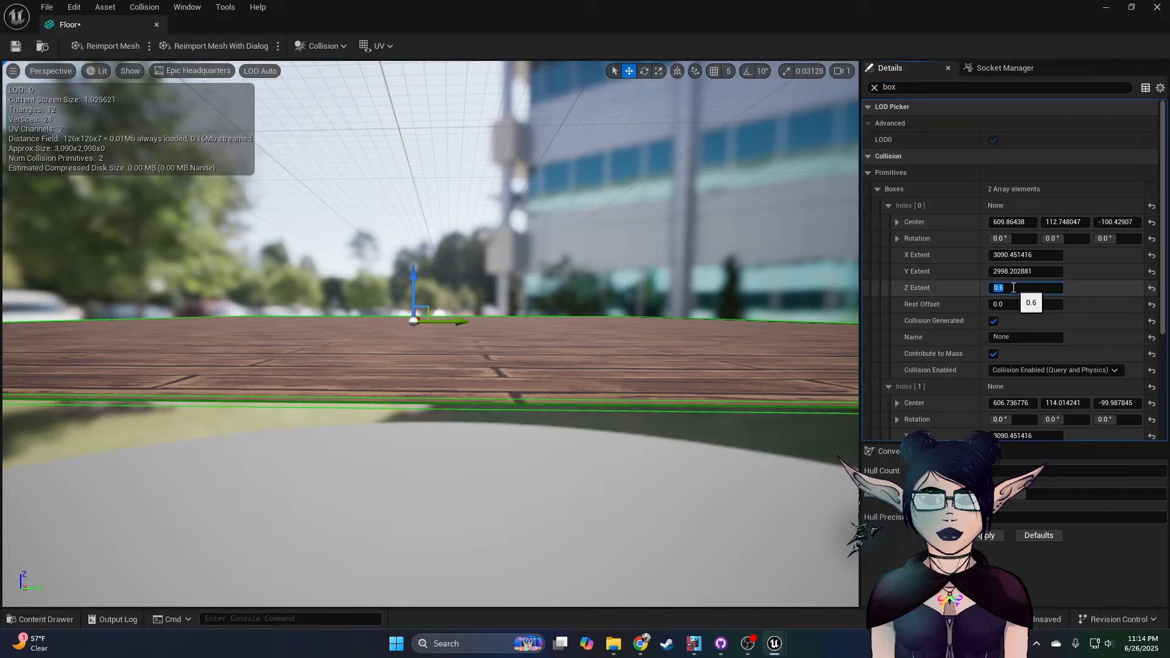
{"action": "left_click", "coordinate": [1116, 222]}
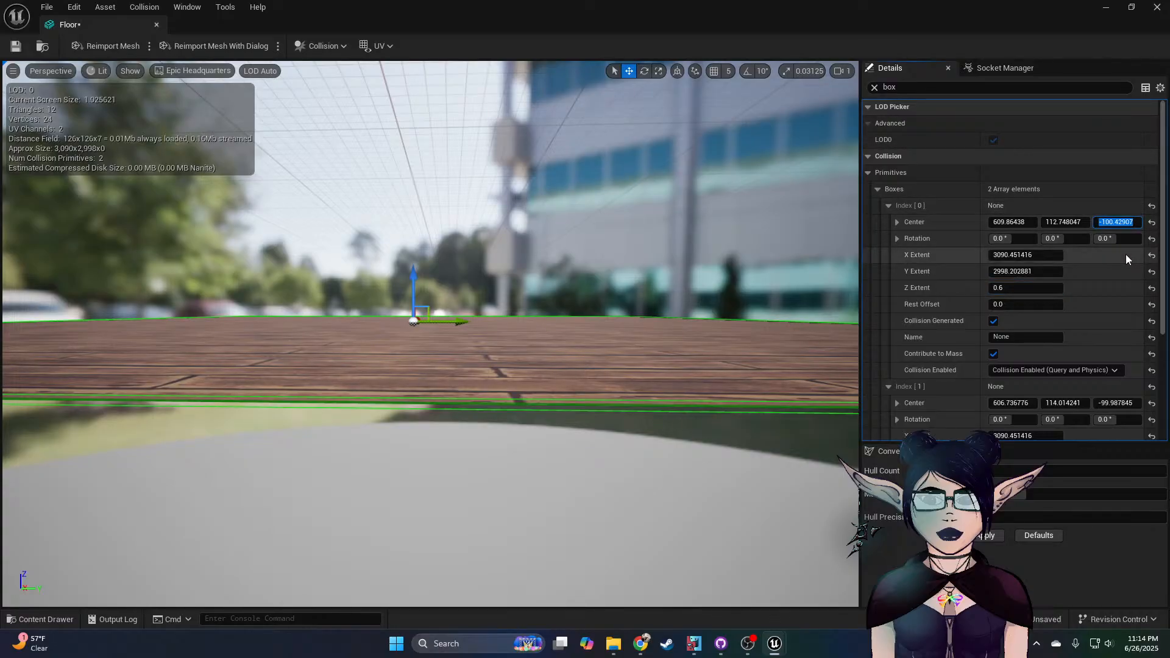
{"action": "type", "text": "-"}
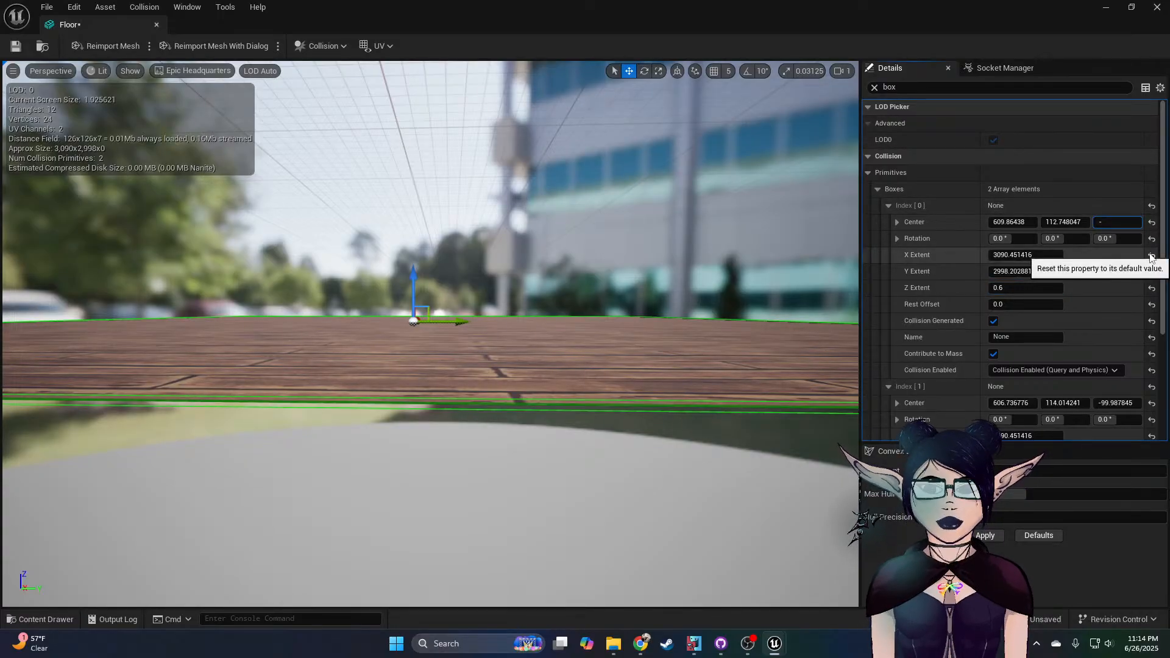
{"action": "type", "text": "100"}
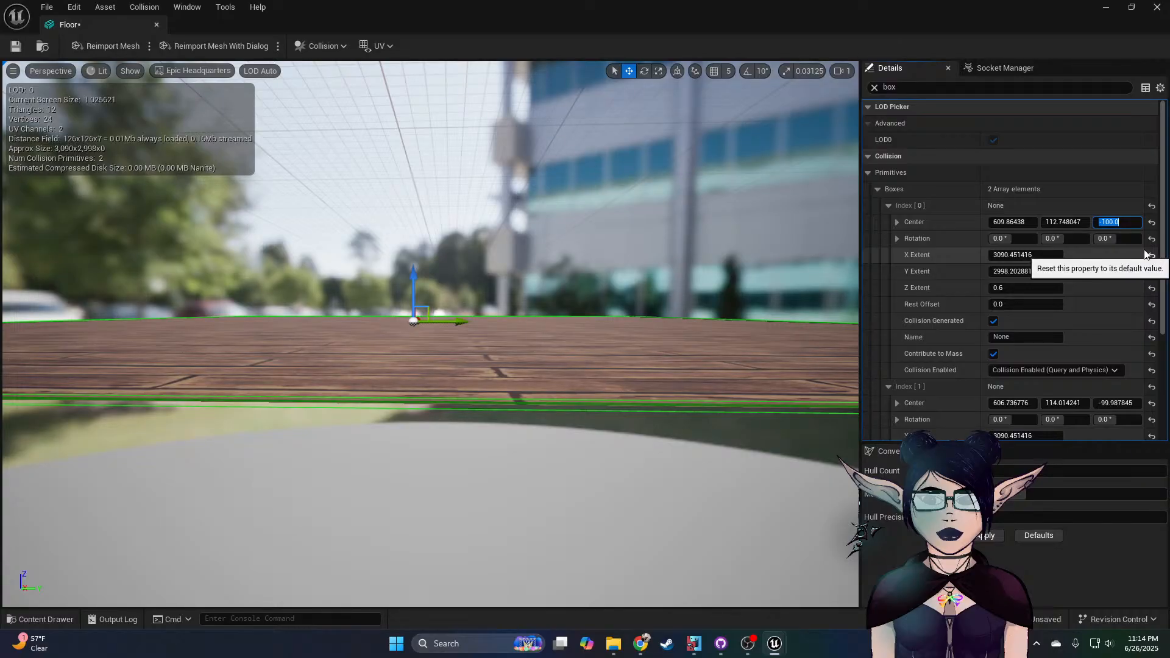
{"action": "left_click", "coordinate": [15, 46]}
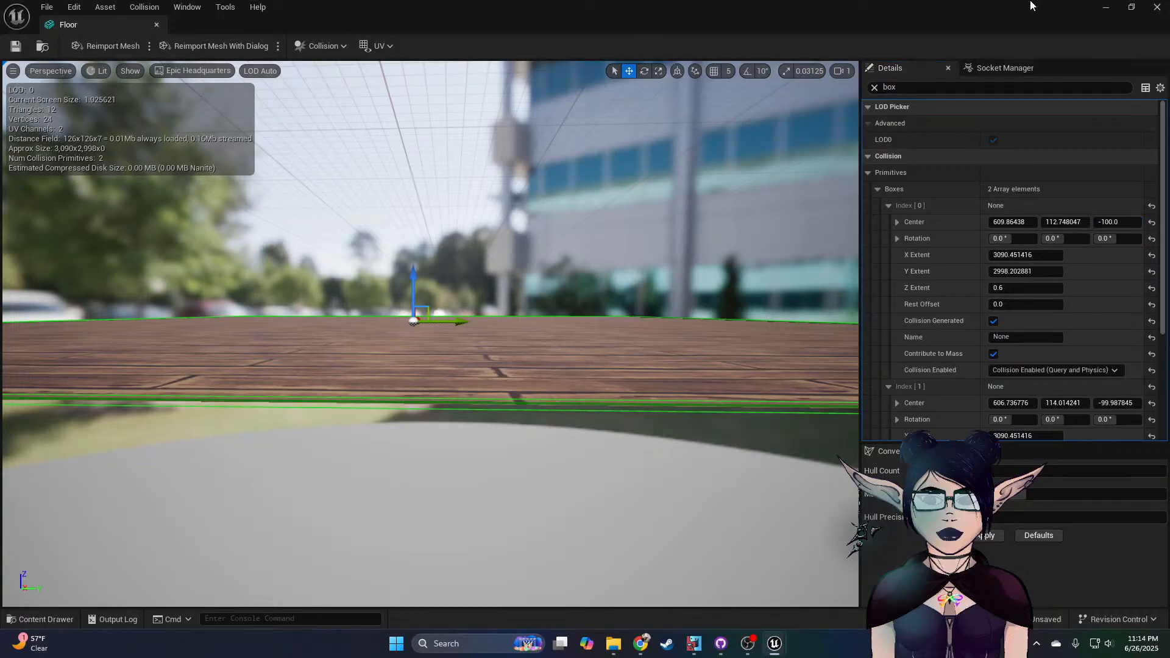
{"action": "left_click", "coordinate": [1105, 8]}
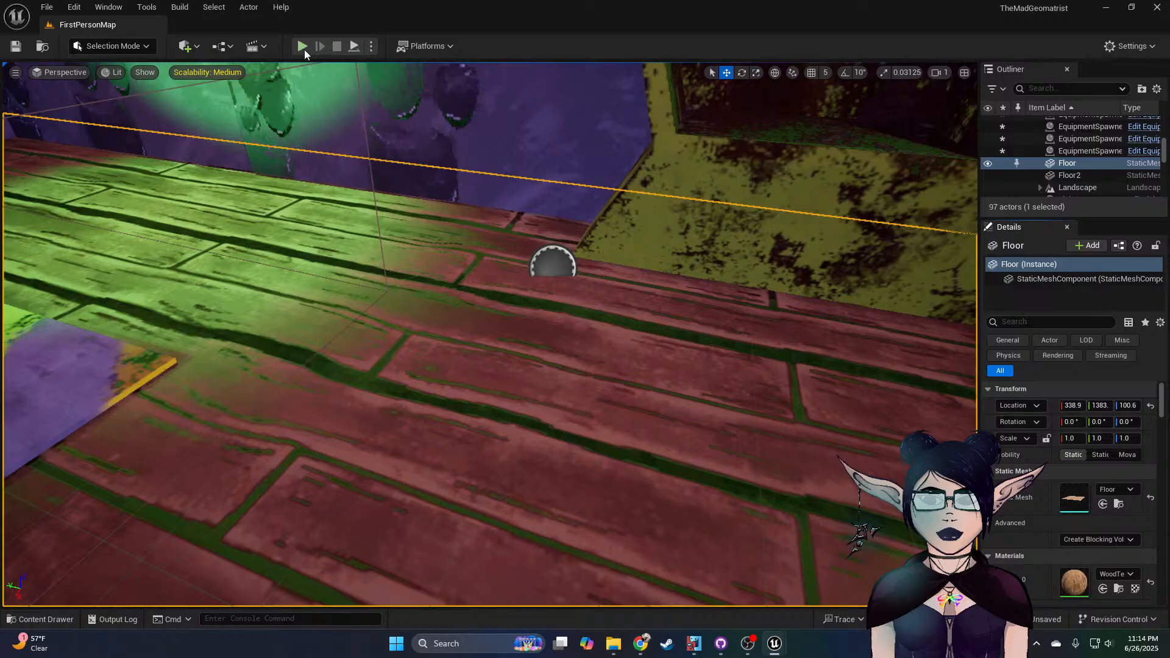
Step: Start a new play-test of the level with the Casual difficulty
{"action": "left_click", "coordinate": [305, 49]}
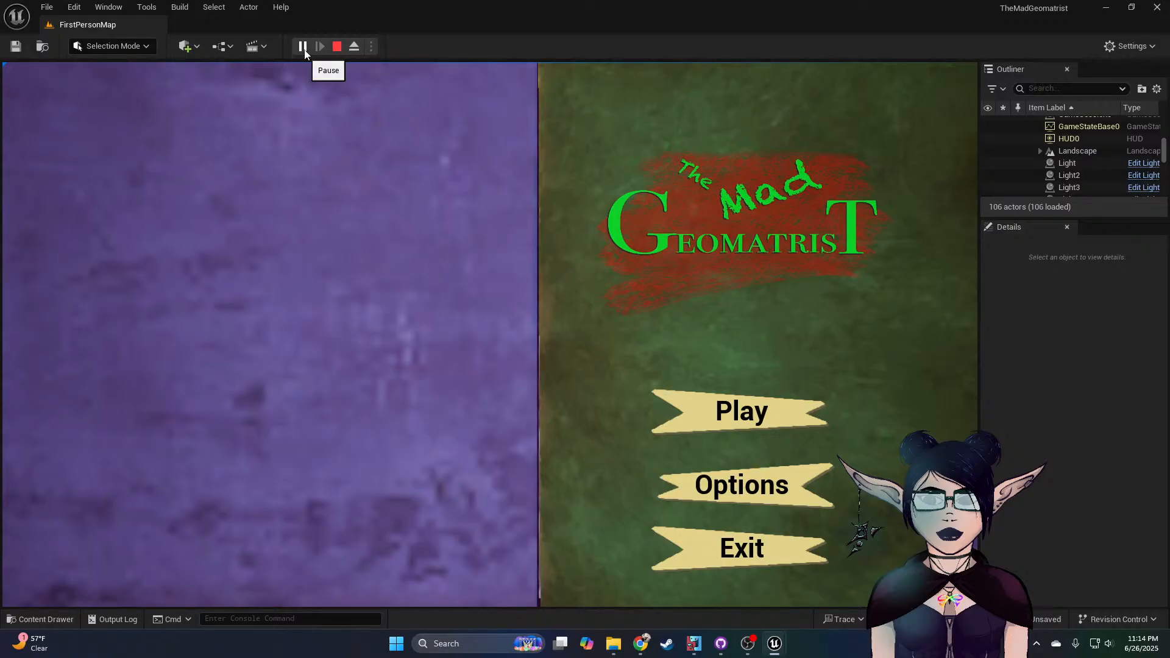
{"action": "left_click", "coordinate": [679, 408]}
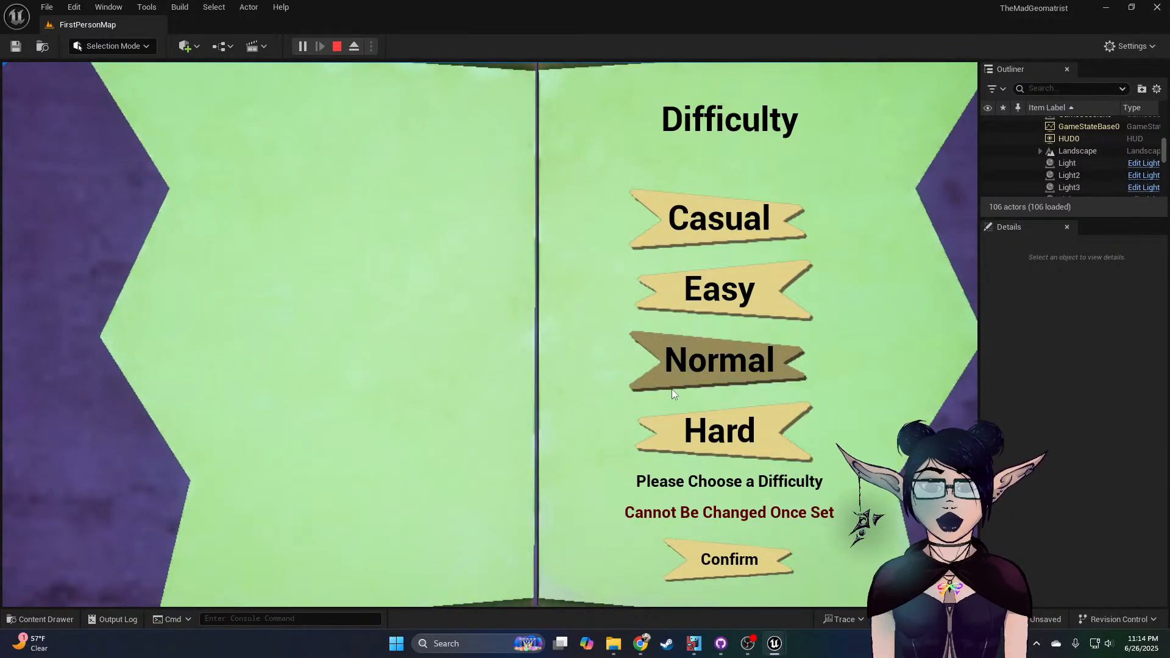
{"action": "left_click", "coordinate": [704, 223]}
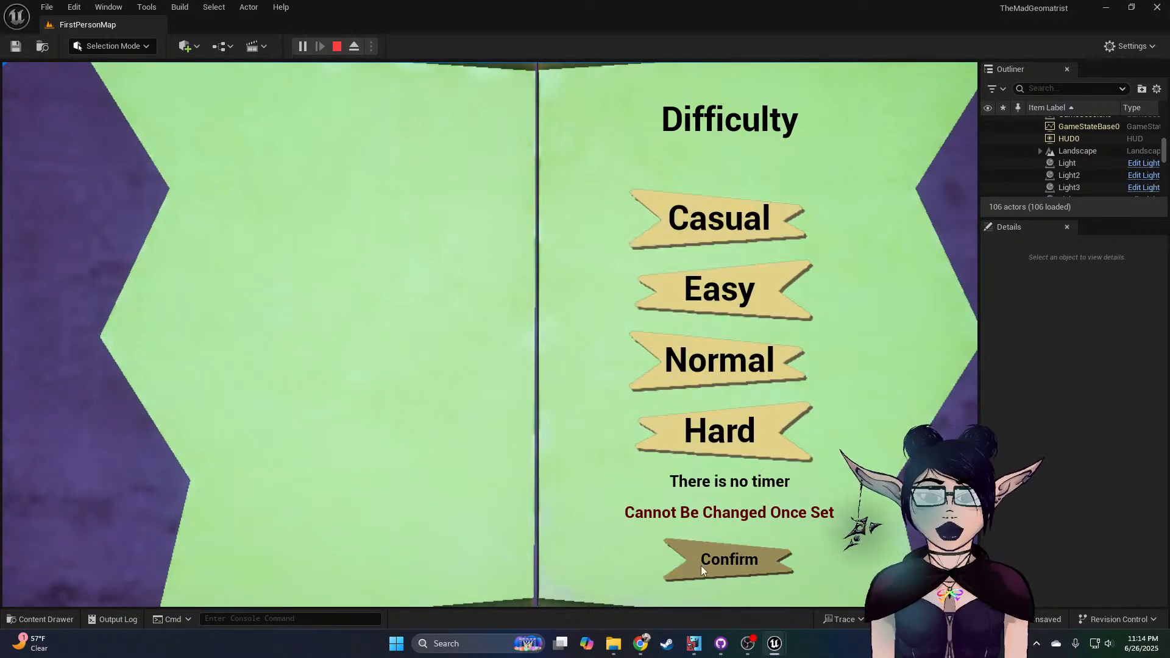
{"action": "left_click", "coordinate": [704, 564]}
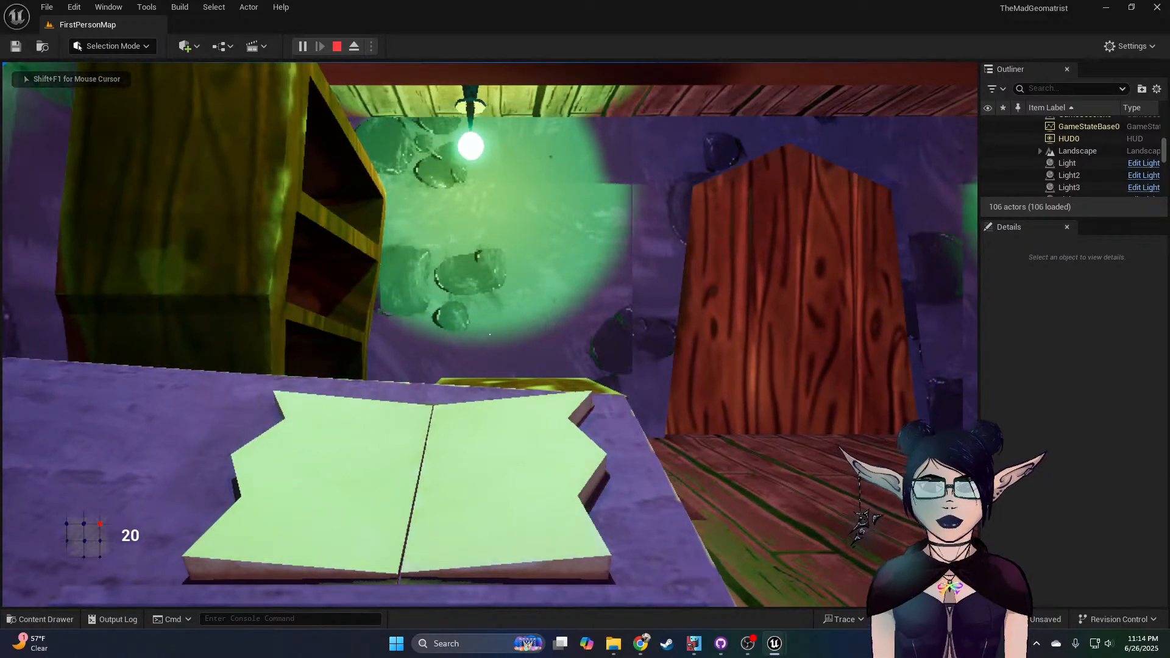
Step: Walk across the room to check how the equipment pads sit on the floor, and end the play-test
{"action": "key", "text": "w"}
{"action": "key", "text": "w"}
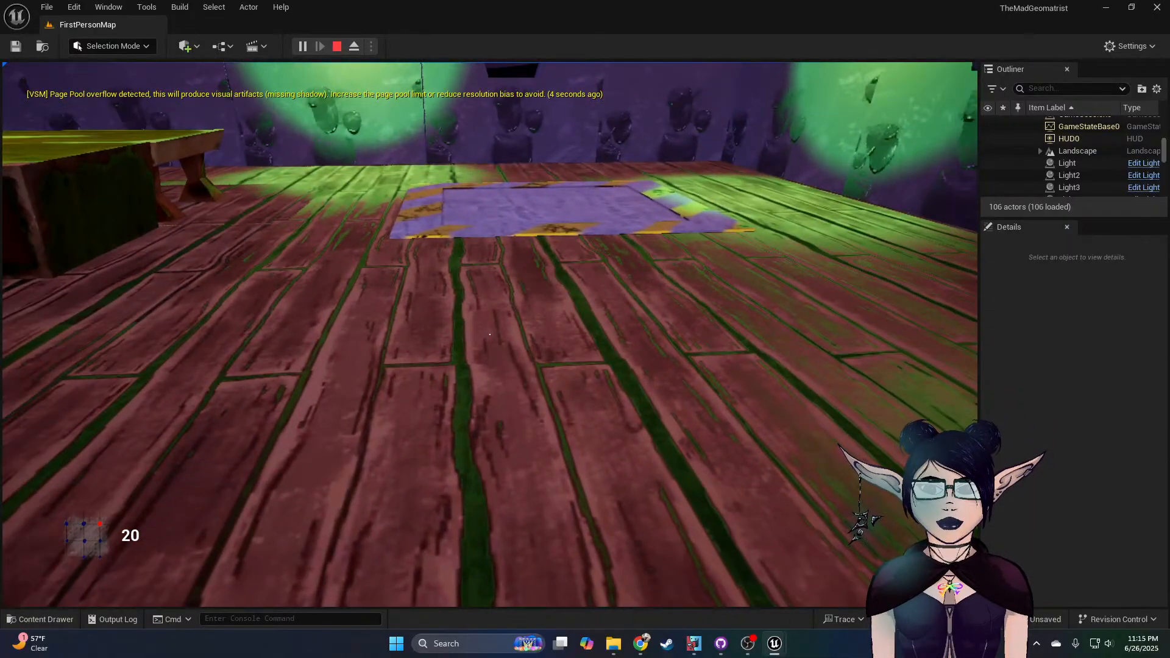
{"action": "key", "text": "w"}
{"action": "key", "text": "w"}
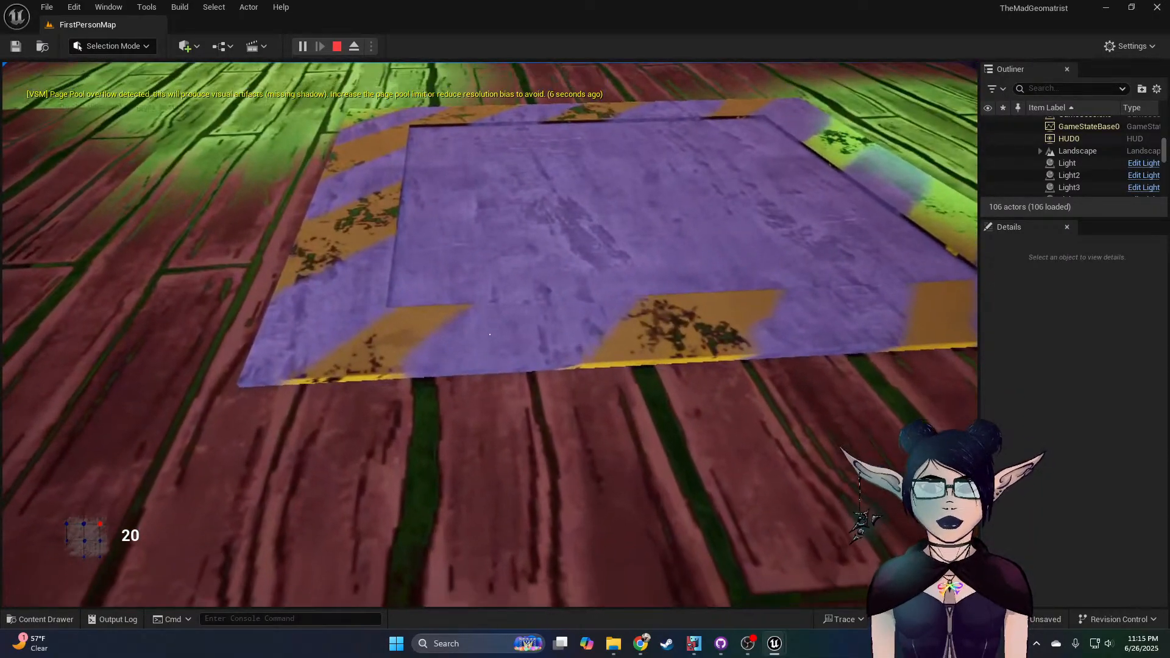
{"action": "key", "text": "w"}
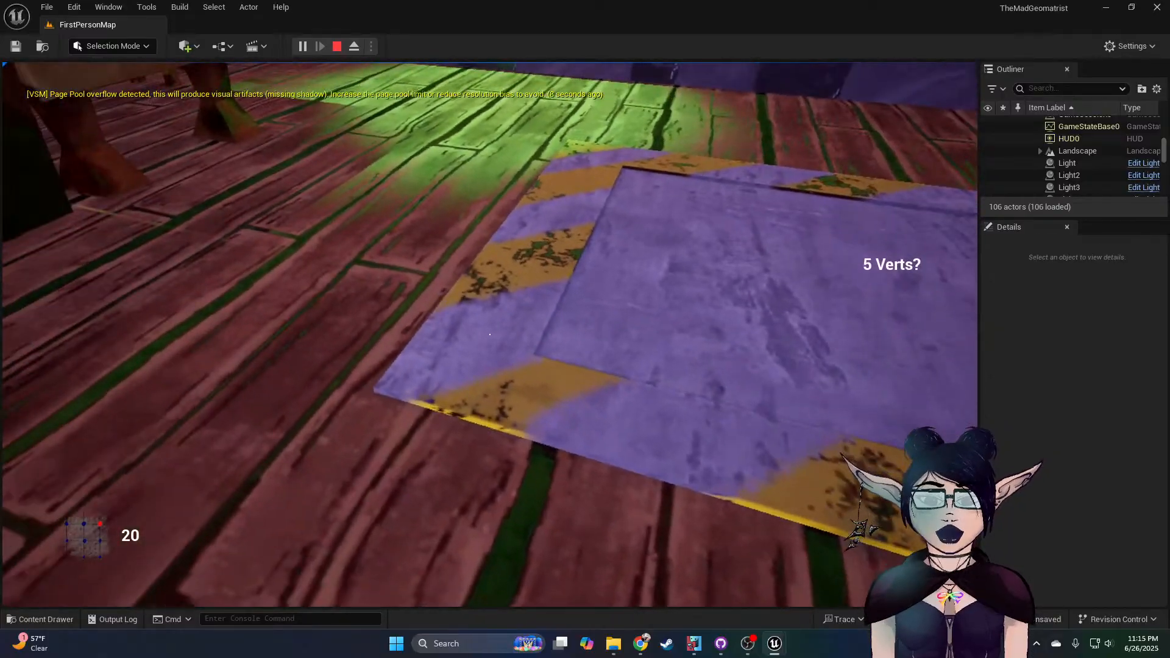
{"action": "key", "text": "w"}
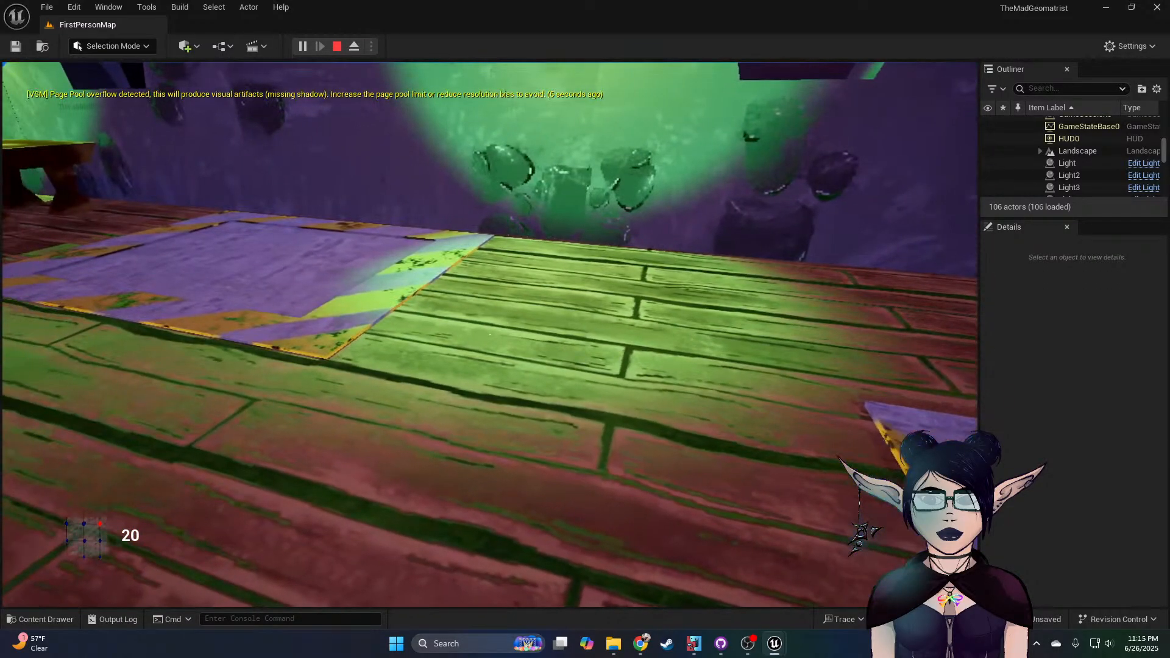
{"action": "key", "text": "Escape"}
Step: Match the Z location of the EquipmentSpawner pad beside the wall to EquipmentSpawner3's value of 1.621987
{"action": "left_click", "coordinate": [330, 328]}
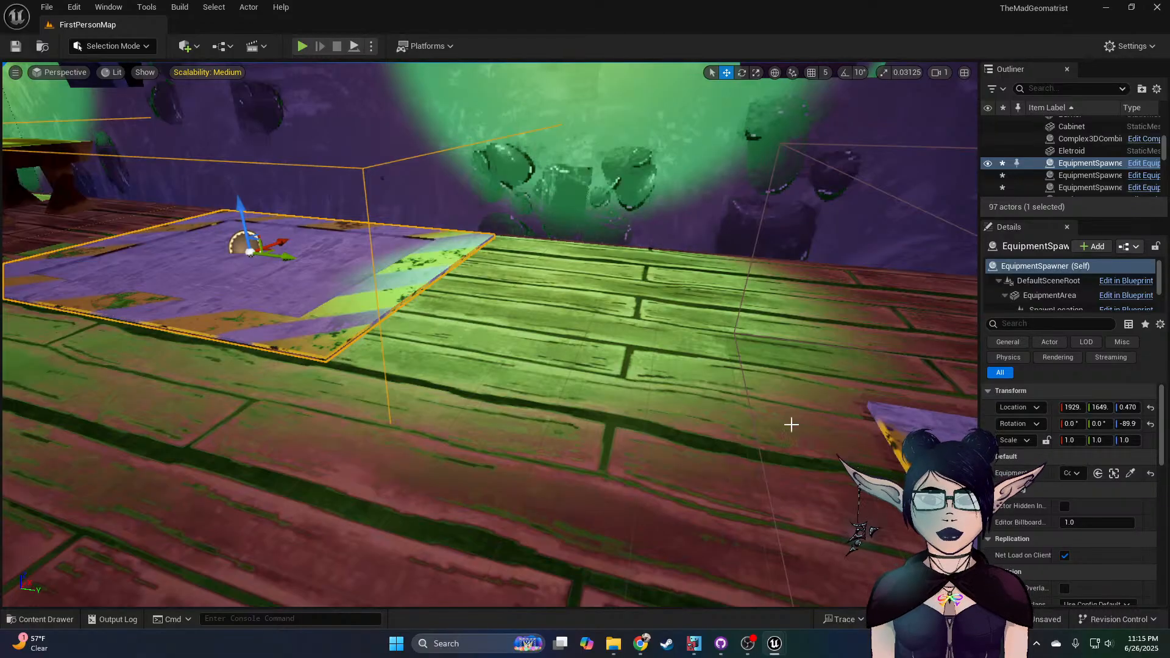
{"action": "right_click_drag", "start_coordinate": [822, 421], "coordinate": [749, 431]}
{"action": "left_click", "coordinate": [756, 421]}
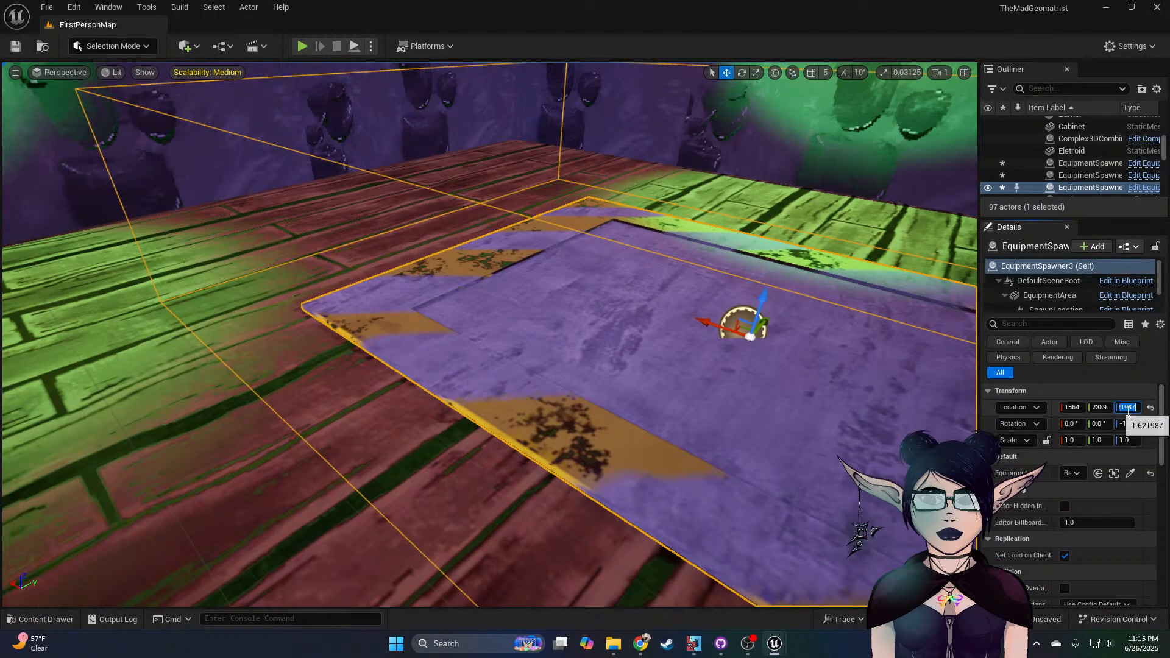
{"action": "right_click_drag", "start_coordinate": [810, 359], "coordinate": [580, 295]}
{"action": "left_click", "coordinate": [580, 295]}
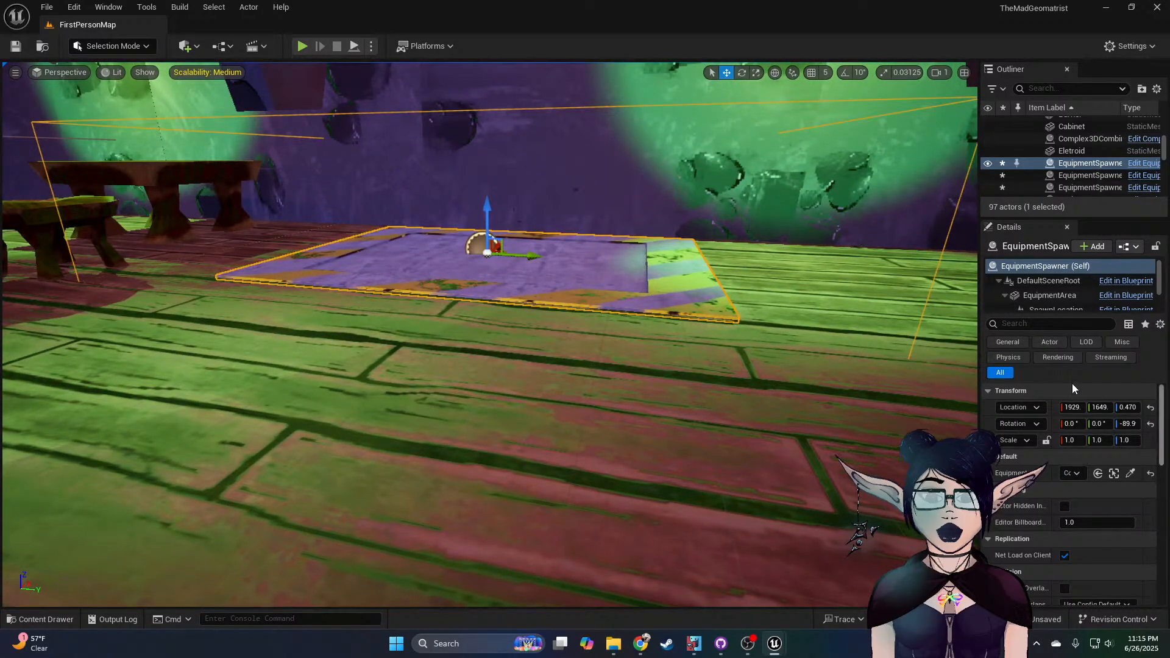
{"action": "left_click", "coordinate": [1128, 408]}
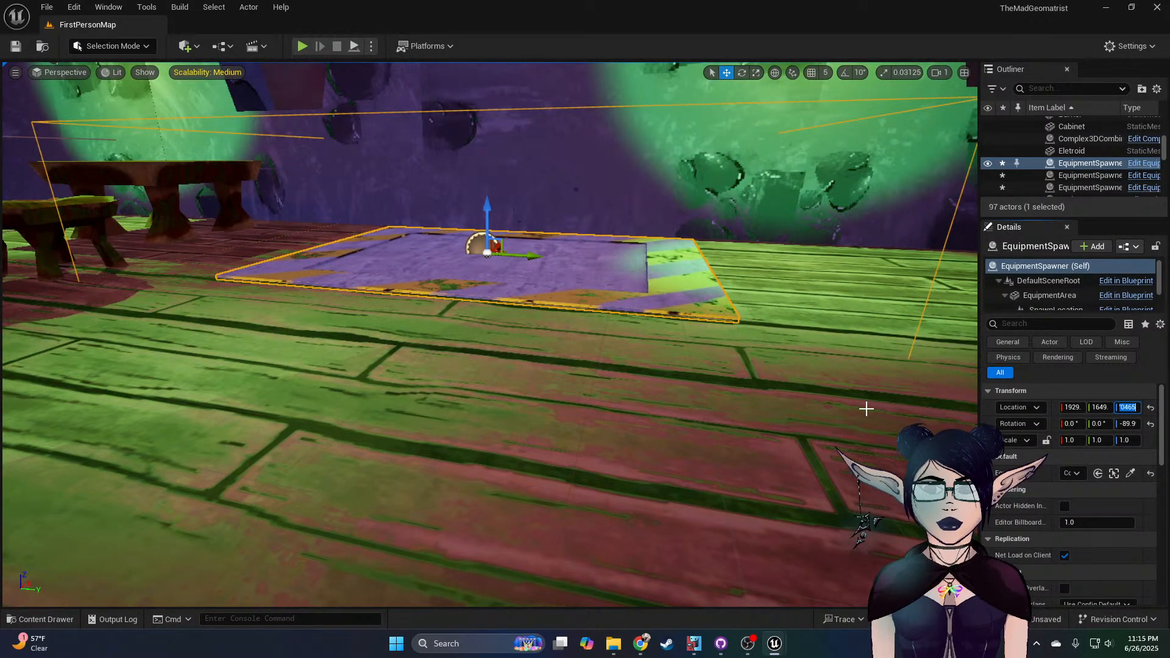
Step: Set the Z location of the EquipmentSpawner2 pad in the corner to 1.621987
{"action": "right_click_drag", "start_coordinate": [684, 366], "coordinate": [482, 408]}
{"action": "key", "text": "w"}
{"action": "left_click", "coordinate": [691, 366]}
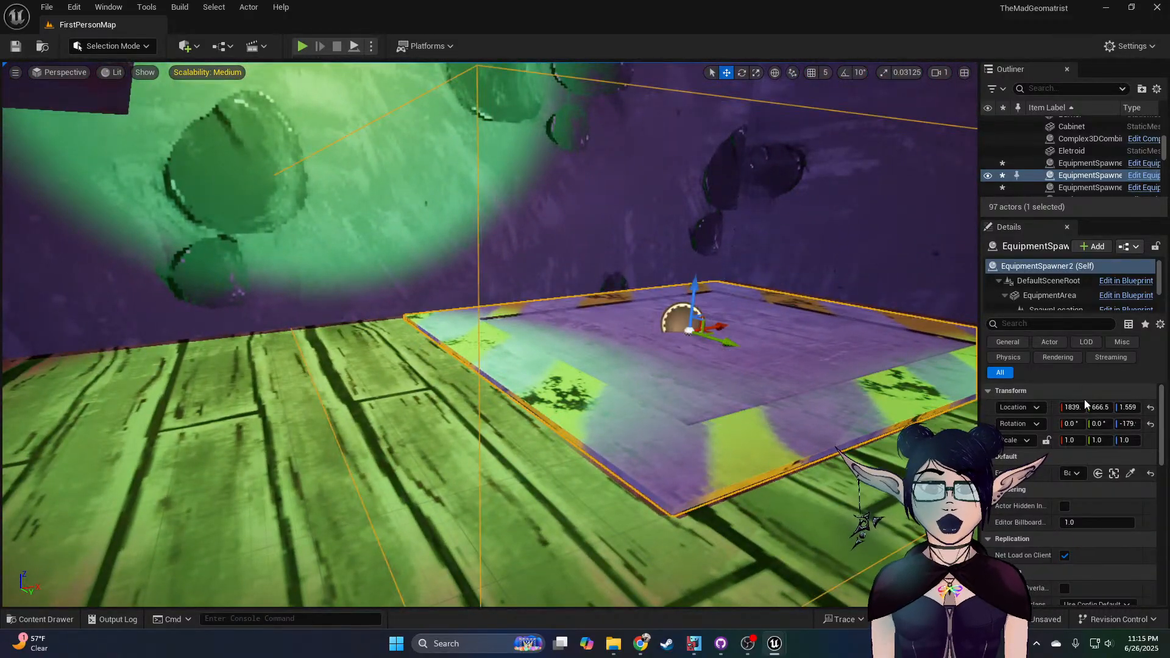
{"action": "left_click", "coordinate": [1126, 408]}
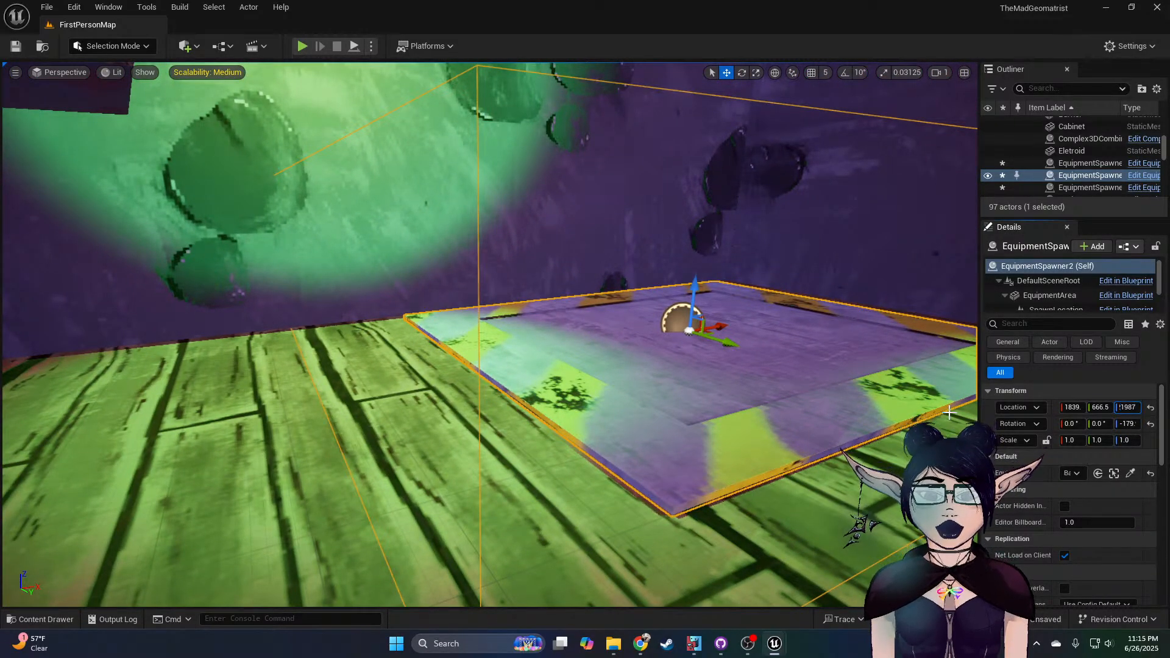
Step: Set the Z location of the EquipmentSpawner4 pad across the room to 1.621987
{"action": "right_click_drag", "start_coordinate": [778, 331], "coordinate": [1060, 277]}
{"action": "key", "text": "w"}
{"action": "key", "text": "w"}
{"action": "right_click_drag", "start_coordinate": [640, 366], "coordinate": [660, 441]}
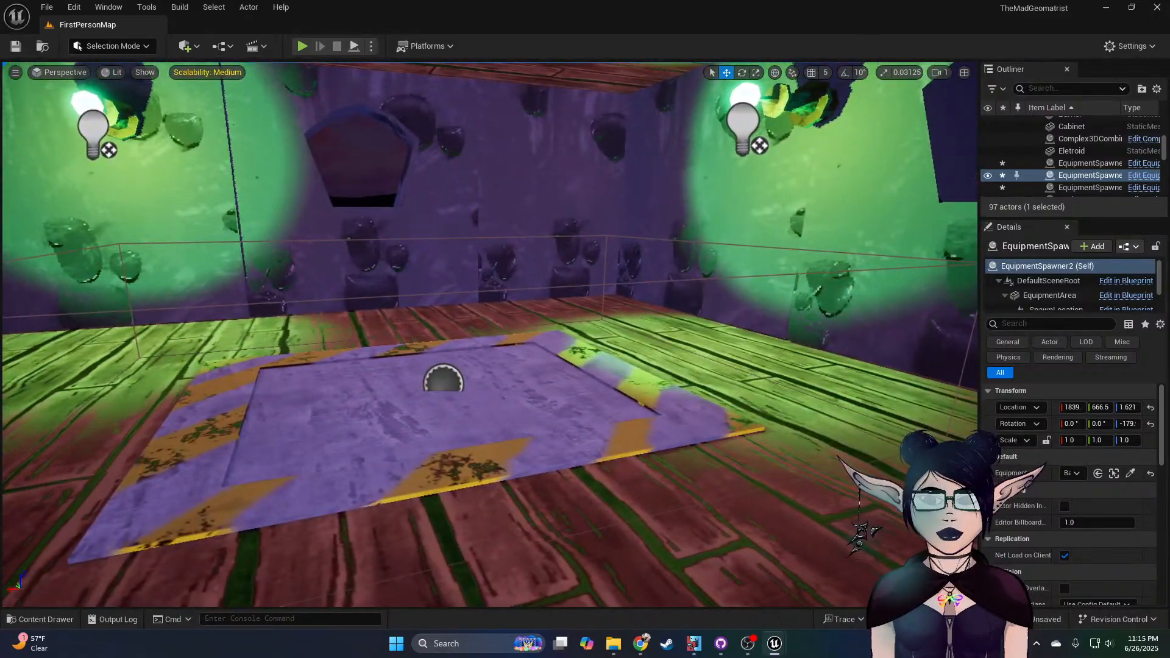
{"action": "left_click", "coordinate": [641, 422]}
{"action": "left_click", "coordinate": [1127, 407]}
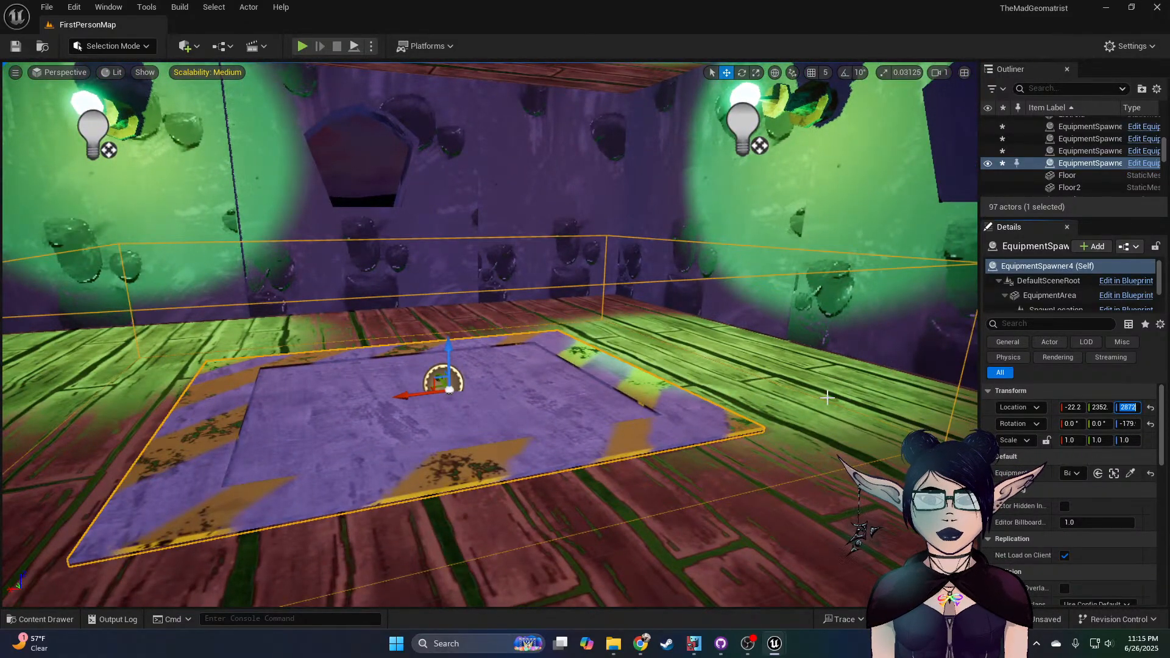
{"action": "type", "text": "1987"}
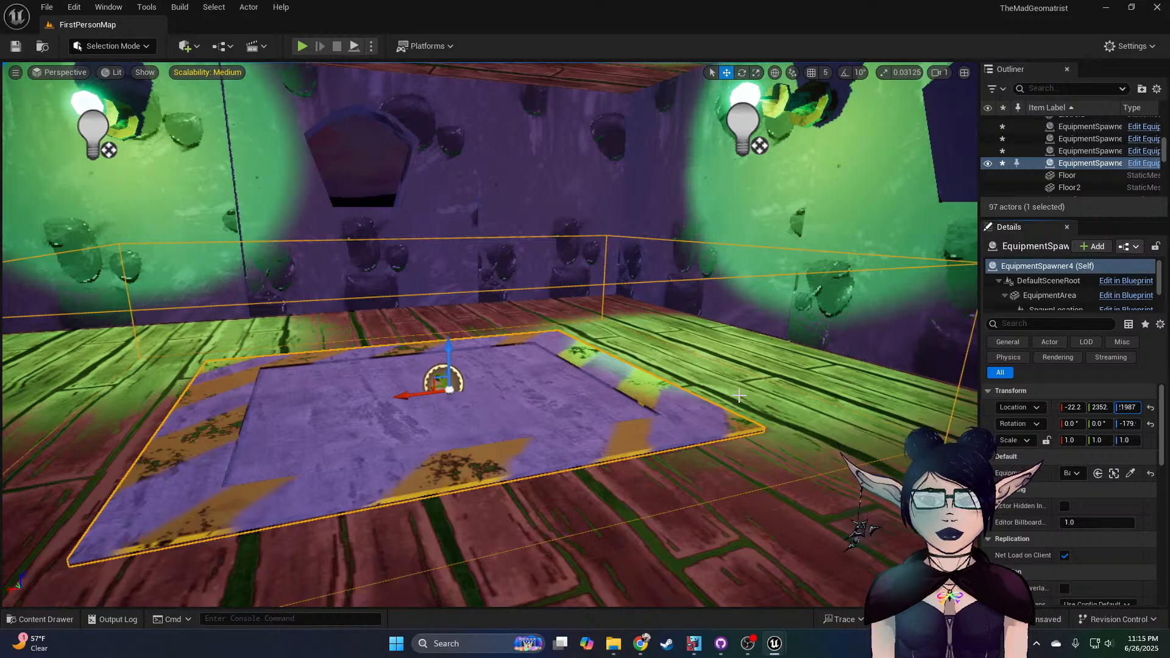
{"action": "right_click_drag", "start_coordinate": [685, 401], "coordinate": [643, 381]}
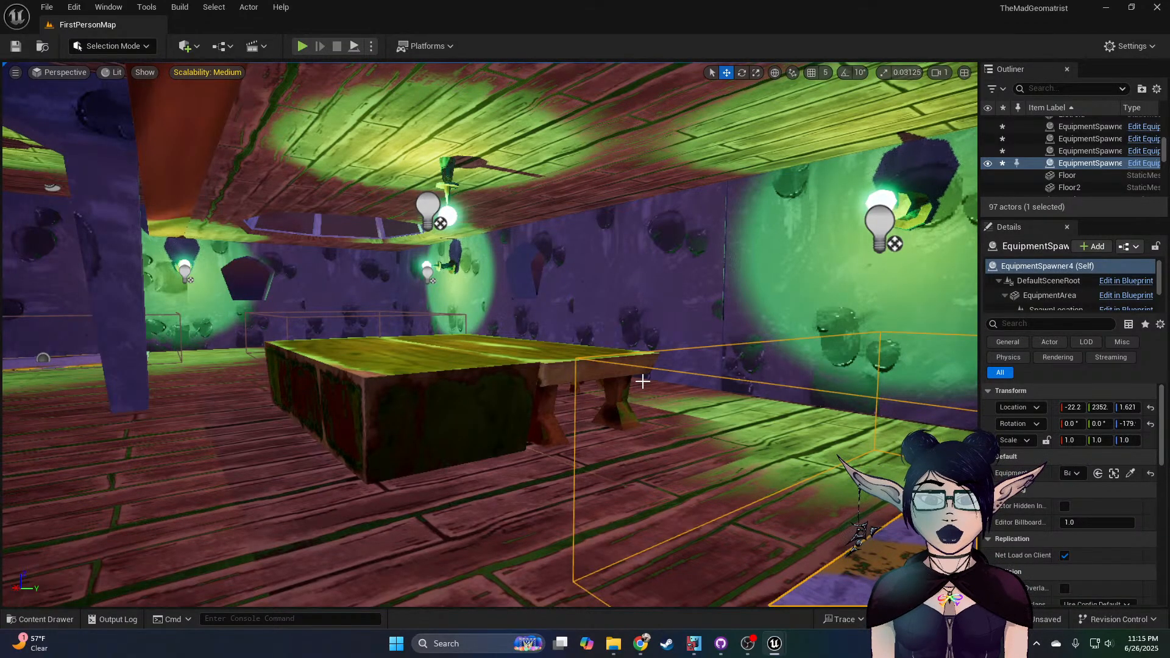
{"action": "right_click_drag", "start_coordinate": [672, 389], "coordinate": [390, 367]}
{"action": "key", "text": "w"}
{"action": "right_click_drag", "start_coordinate": [637, 384], "coordinate": [549, 383]}
{"action": "right_click_drag", "start_coordinate": [466, 378], "coordinate": [391, 261]}
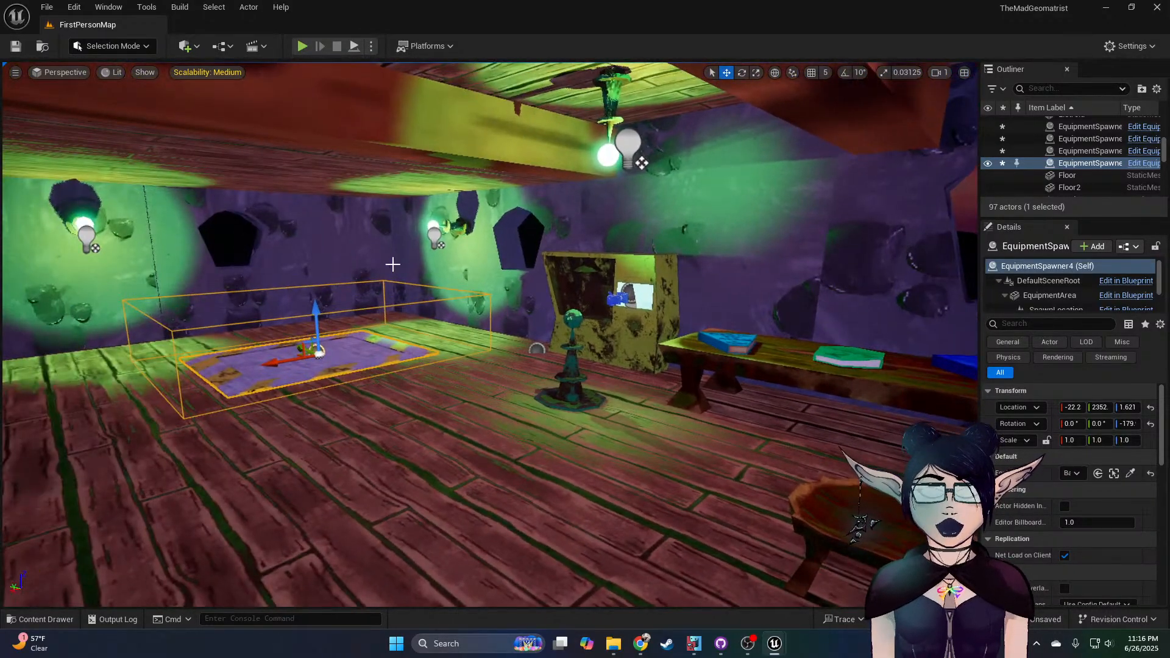
Step: Start a new play-test, begin a game and confirm the difficulty setting that has no timer
{"action": "left_click", "coordinate": [302, 48]}
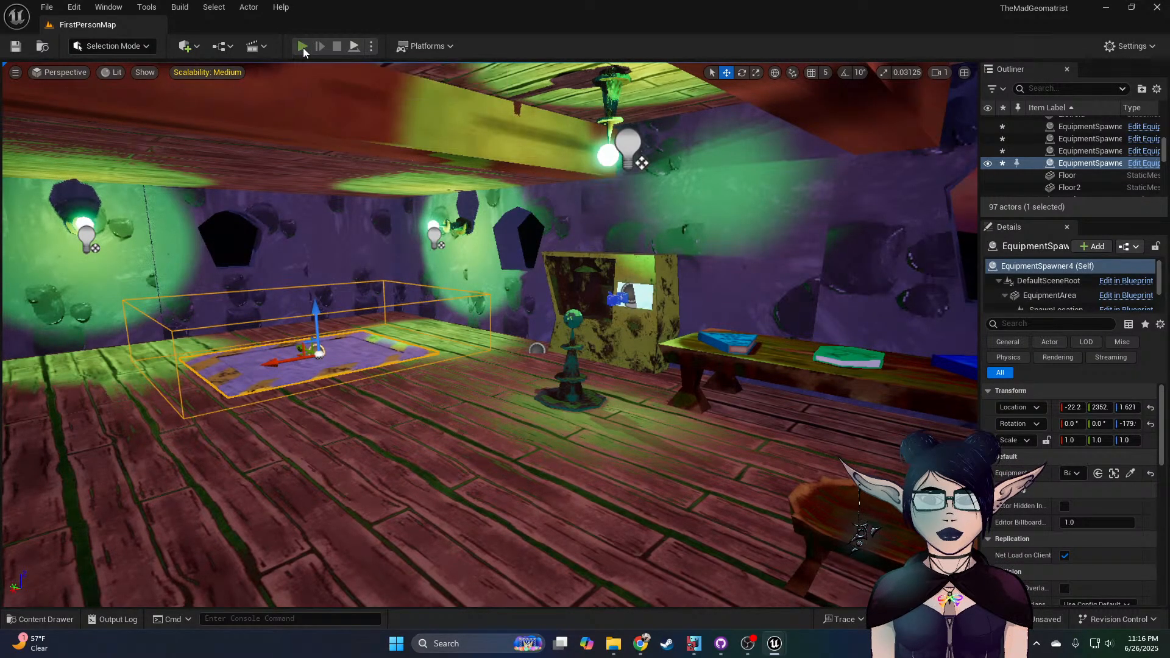
{"action": "left_click", "coordinate": [685, 416]}
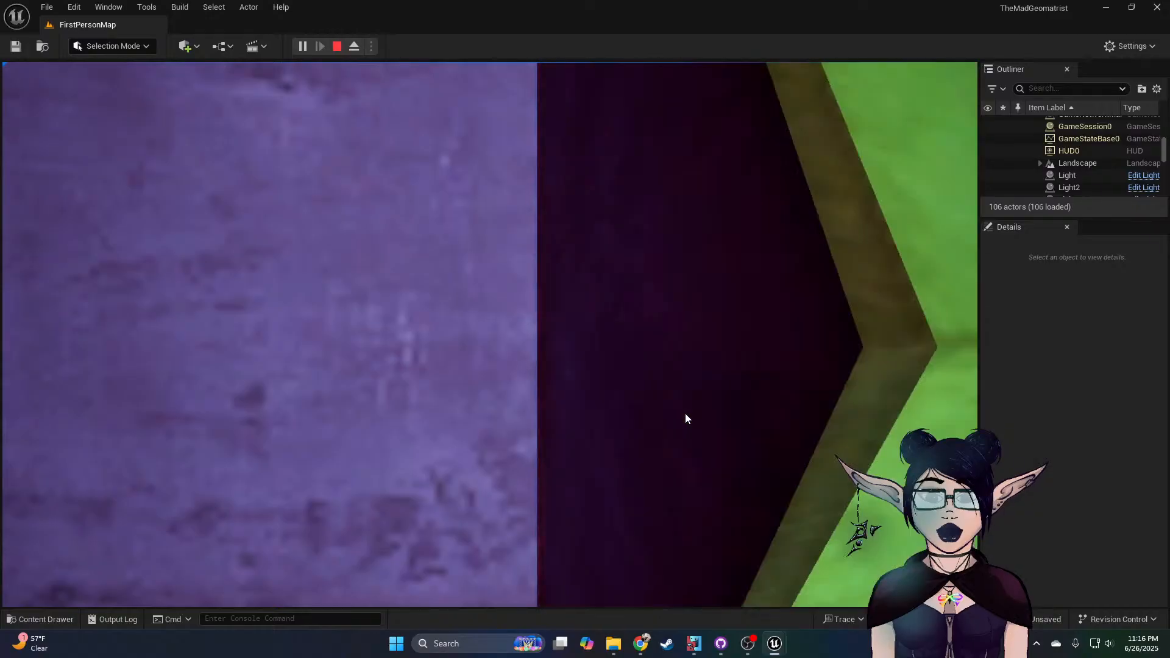
{"action": "left_click", "coordinate": [668, 422]}
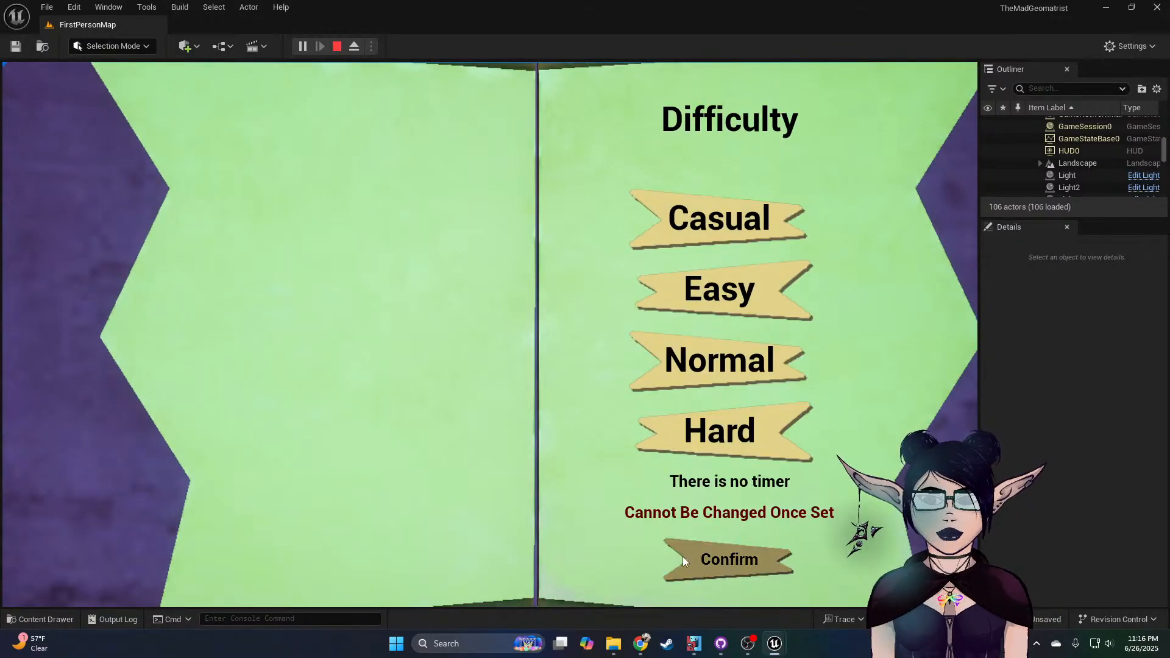
{"action": "left_click", "coordinate": [730, 559]}
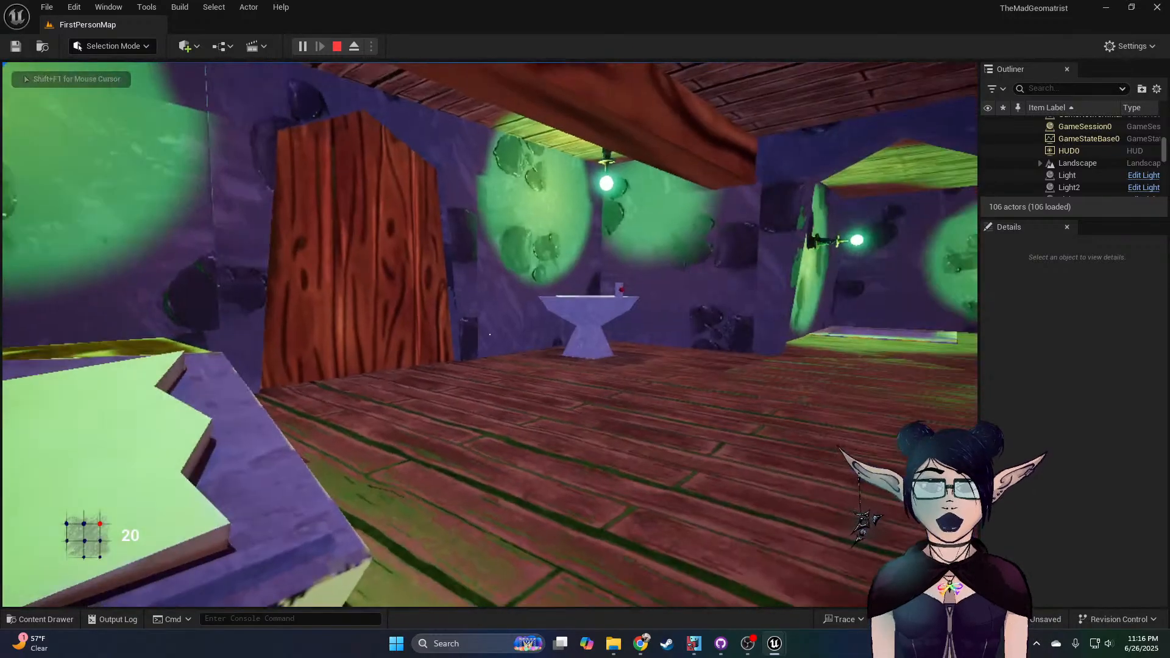
Step: Walk across the room past the equipment pads, visit the Shapes & Things shop to buy shapes, and close the shop
{"action": "key", "text": "w"}
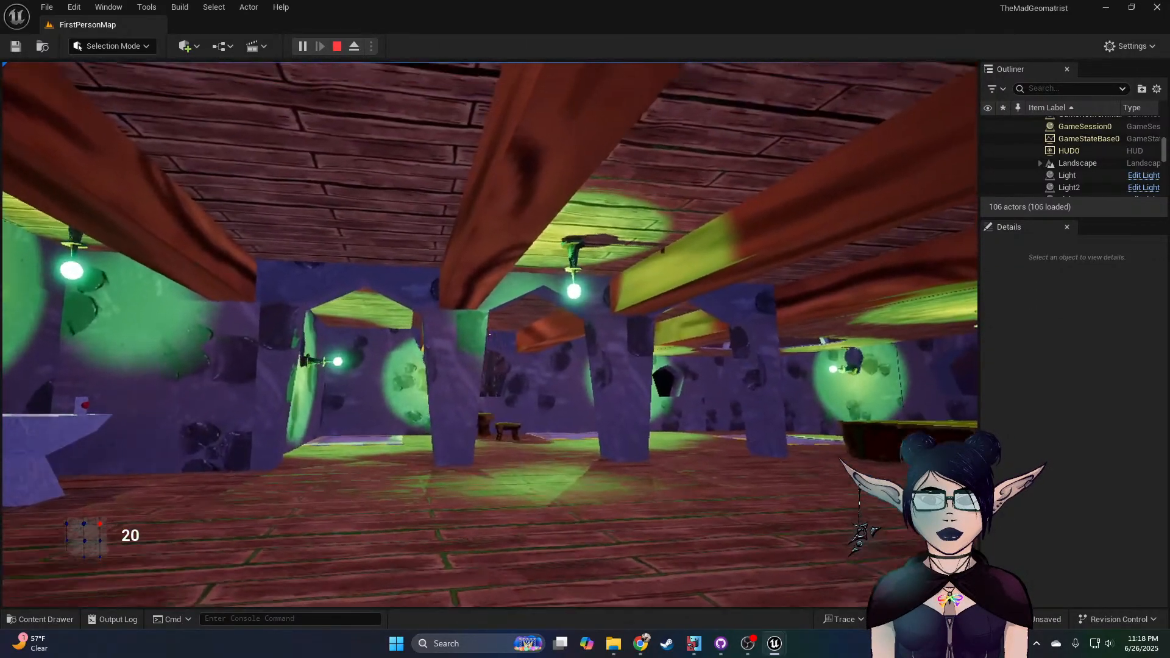
{"action": "key", "text": "w"}
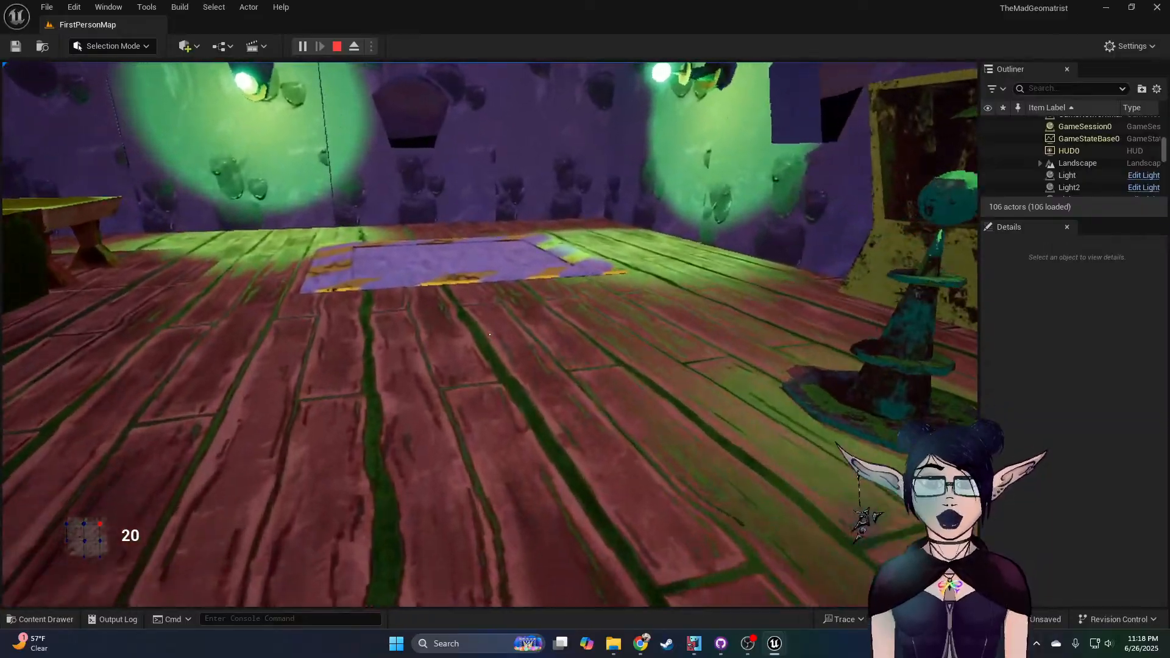
{"action": "key", "text": "w"}
{"action": "key", "text": "e"}
{"action": "key", "text": "s"}
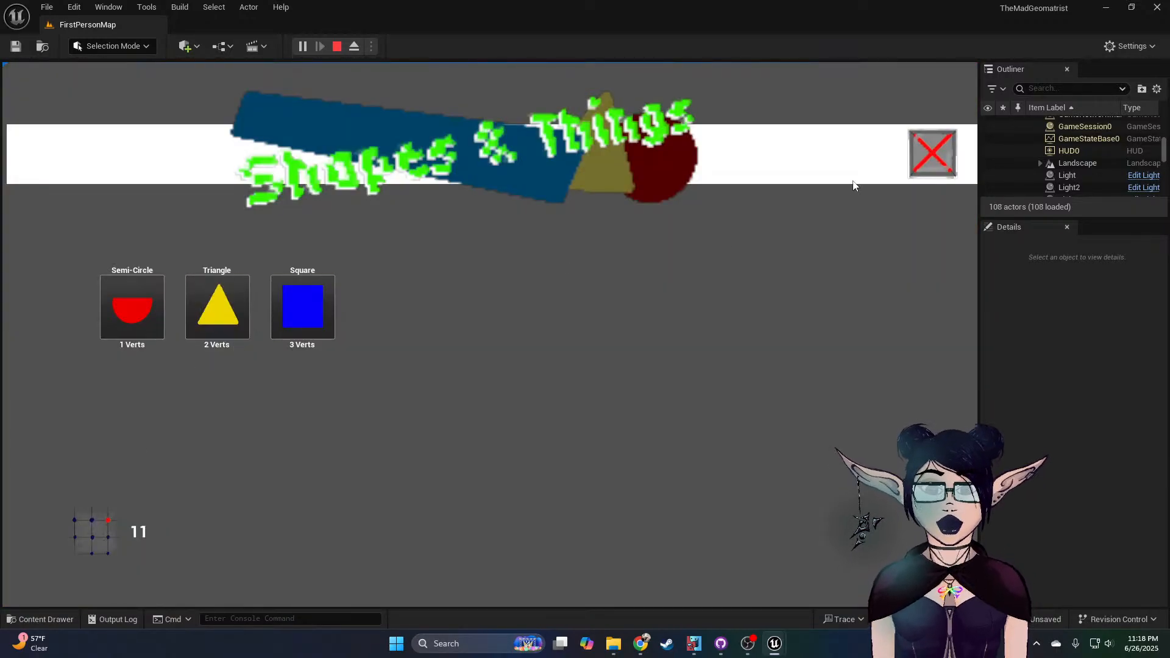
{"action": "left_click", "coordinate": [926, 158]}
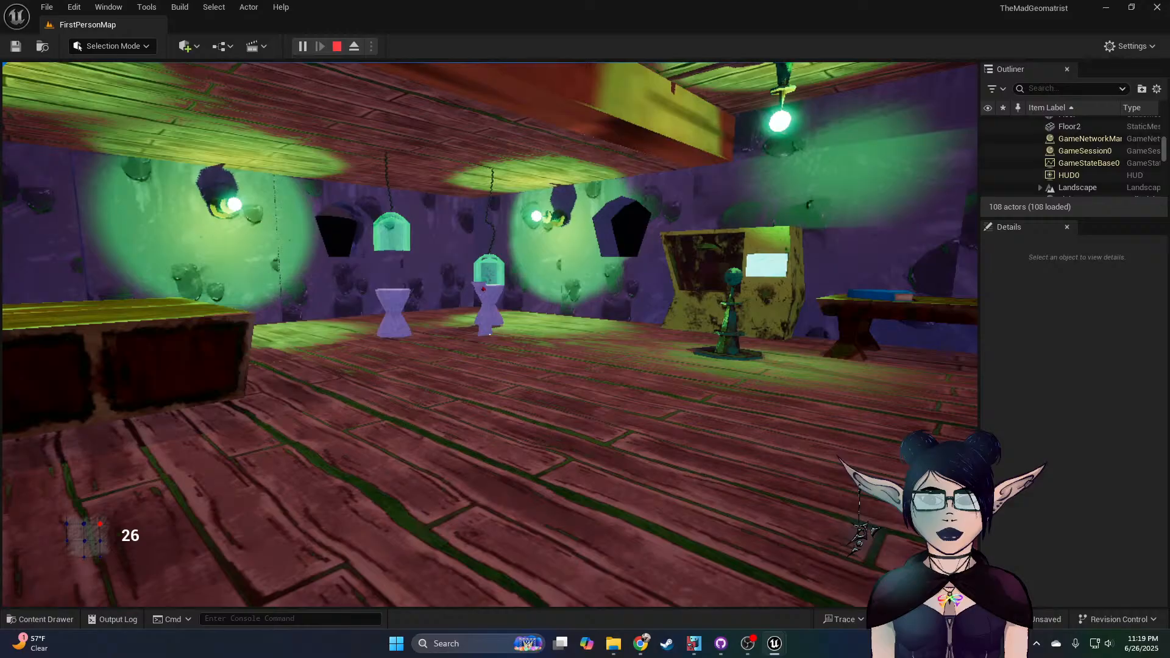
Step: Walk to the yellow shop machine, buy two Semi-Circles from Shapes & Things, and close the shop
{"action": "key", "text": "w"}
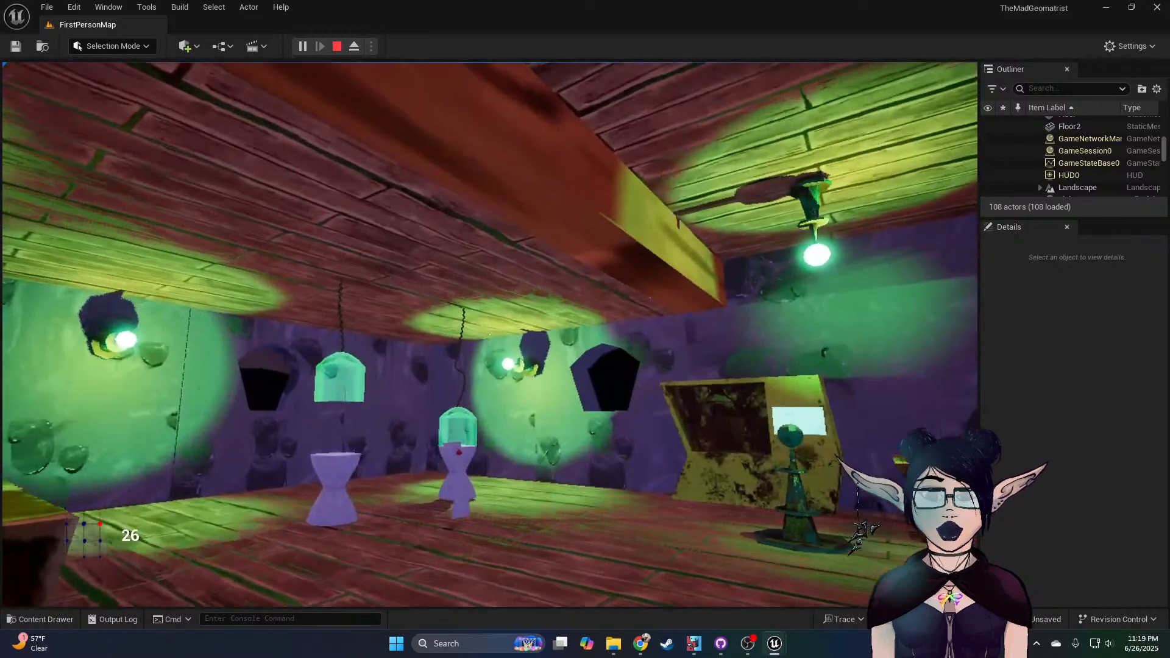
{"action": "key", "text": "w"}
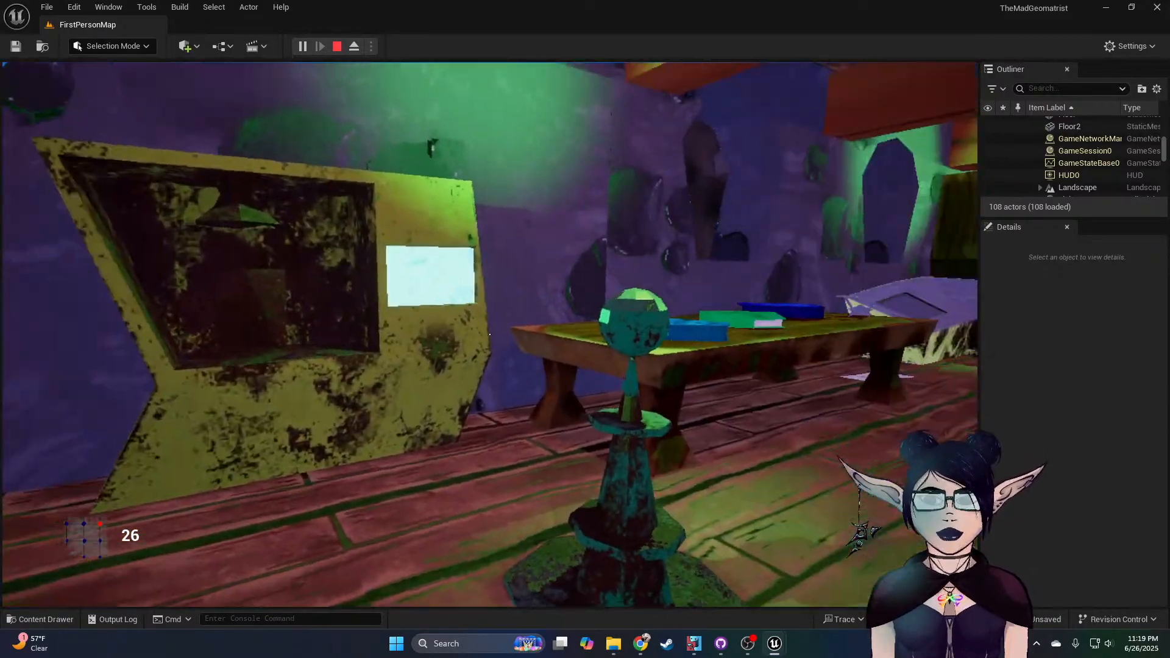
{"action": "key", "text": "w"}
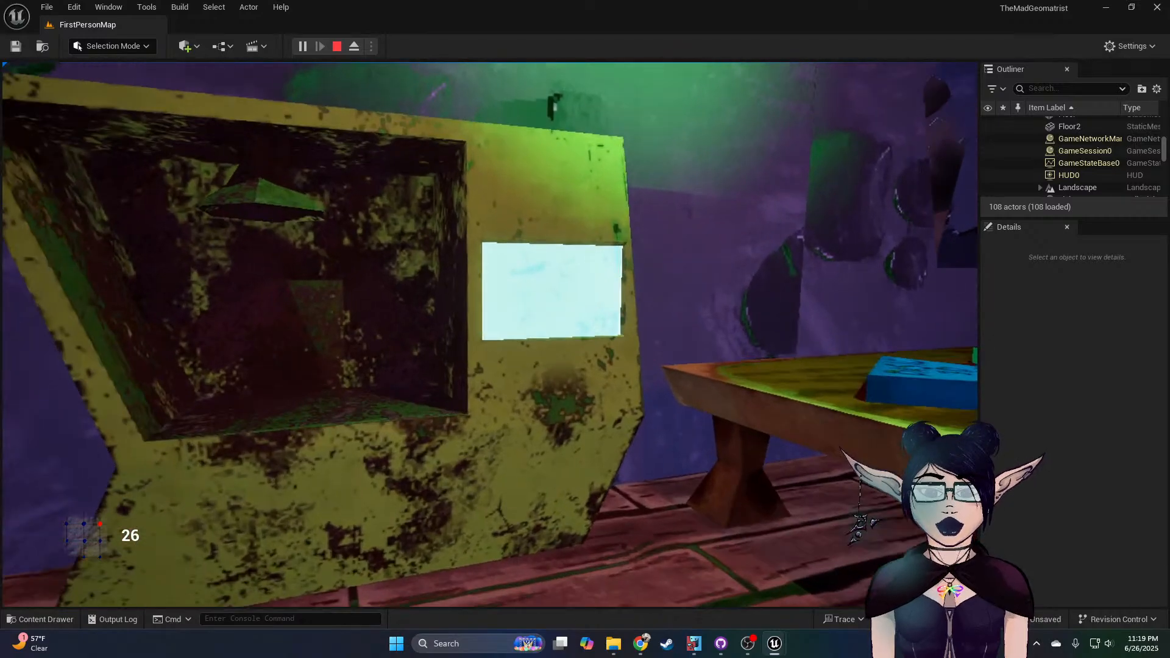
{"action": "key", "text": "w"}
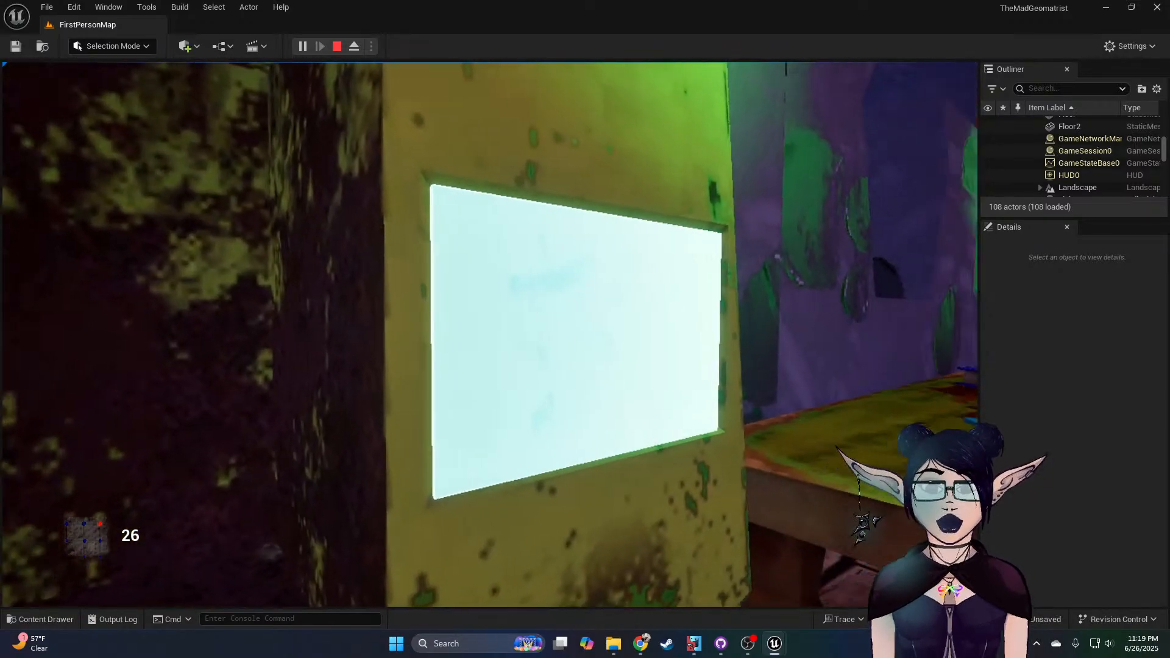
{"action": "key", "text": "w"}
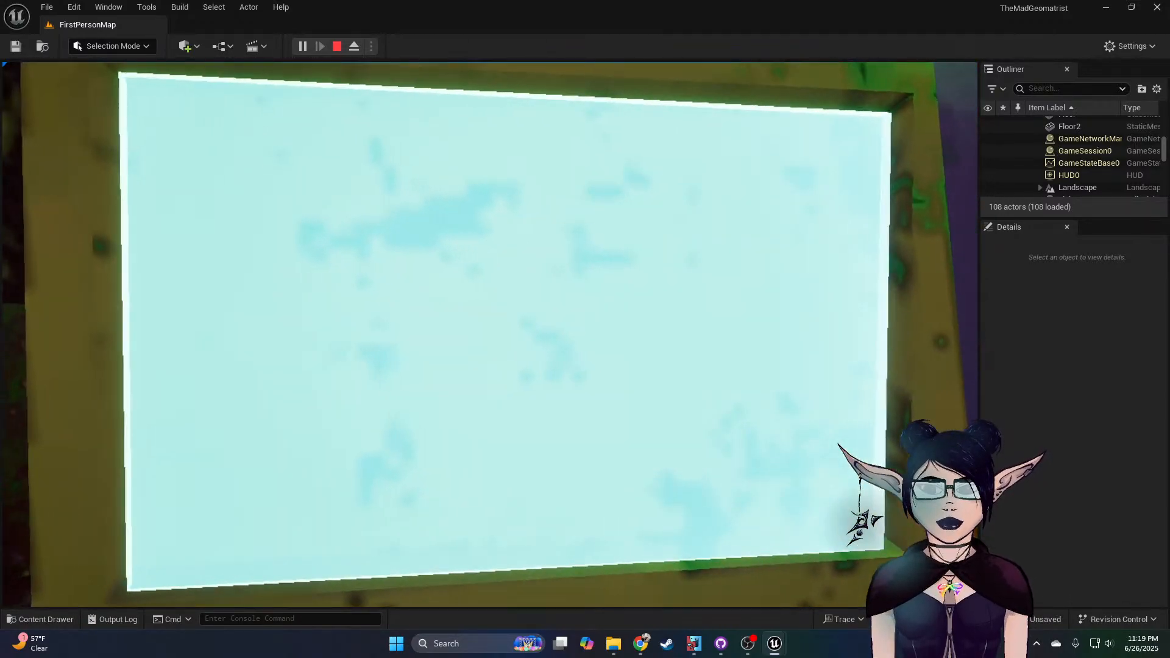
{"action": "key", "text": "e"}
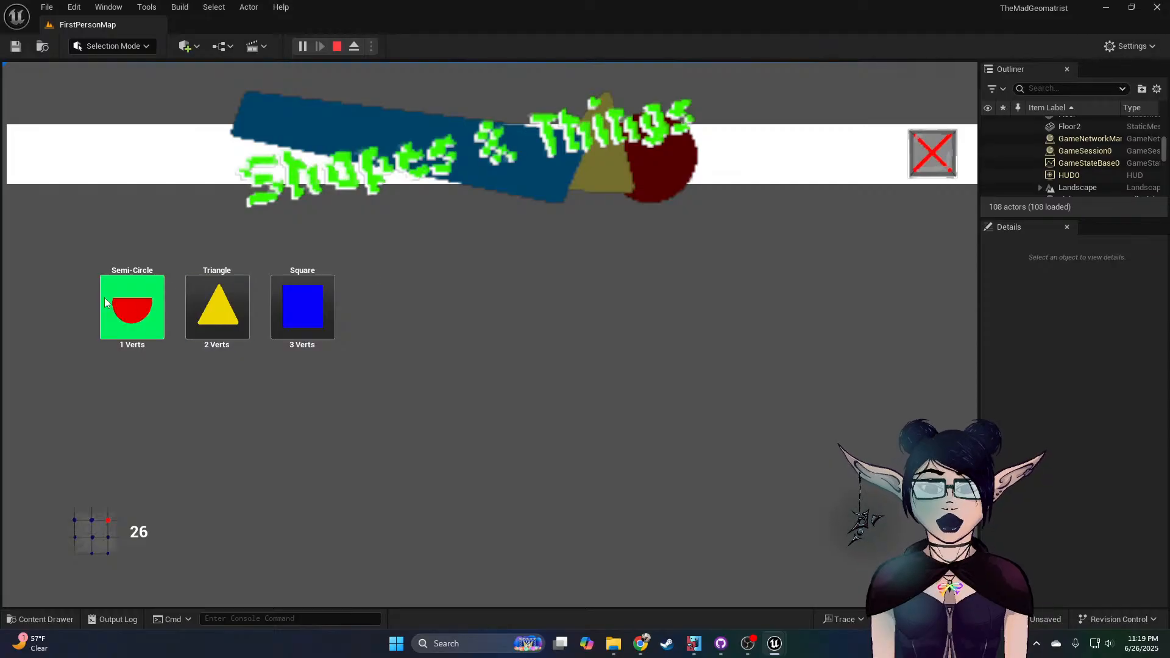
{"action": "left_click", "coordinate": [938, 156]}
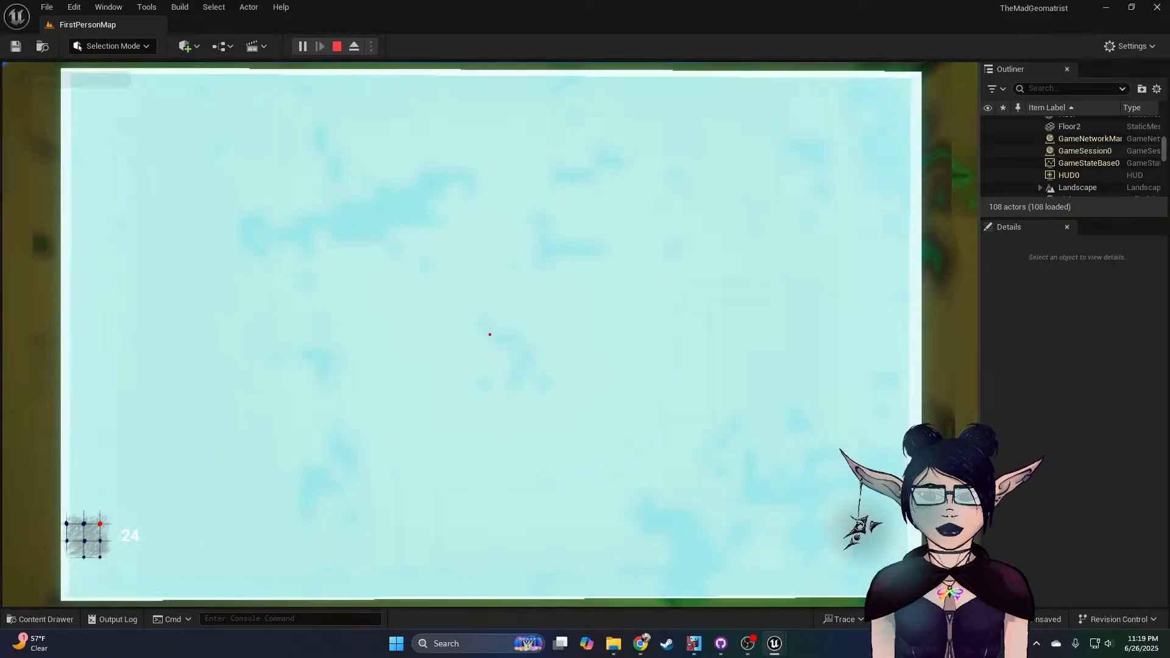
Step: Carry the semi-circles from the machine to the two pedestals and combine them into a circle
{"action": "key", "text": "a"}
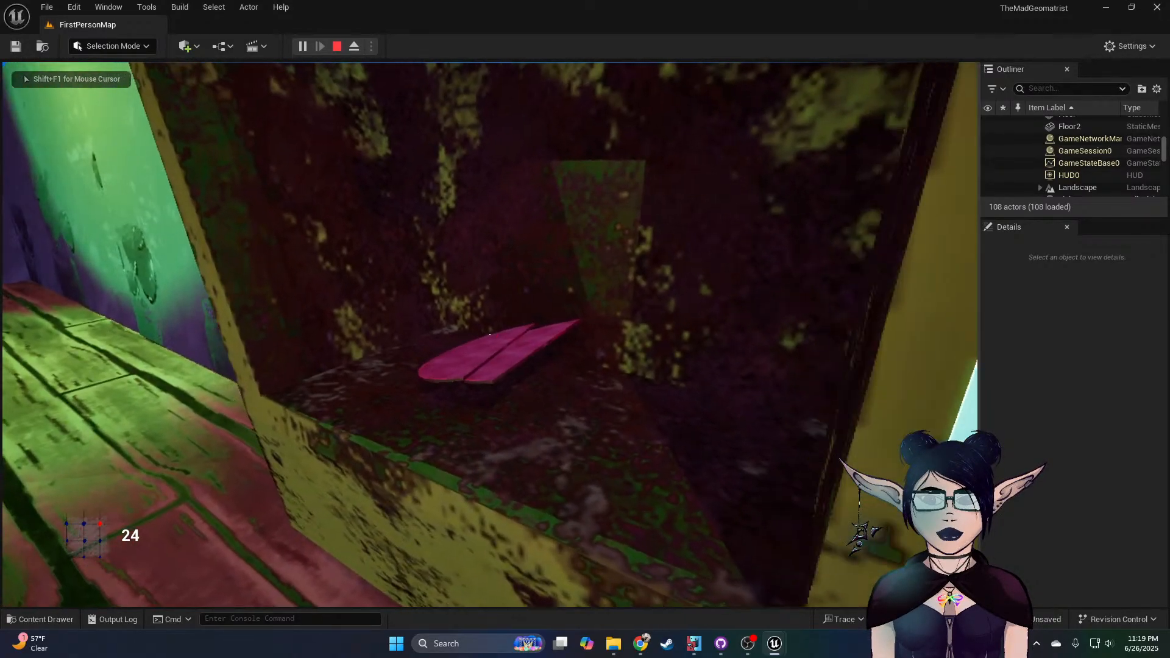
{"action": "key", "text": "s"}
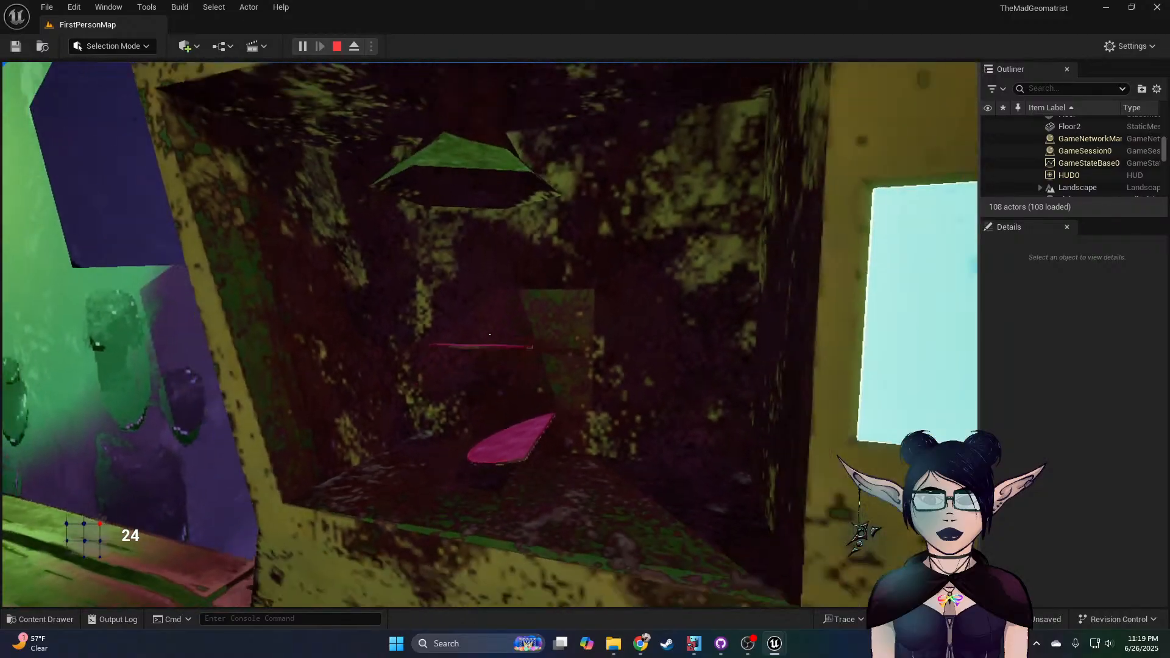
{"action": "key", "text": "s"}
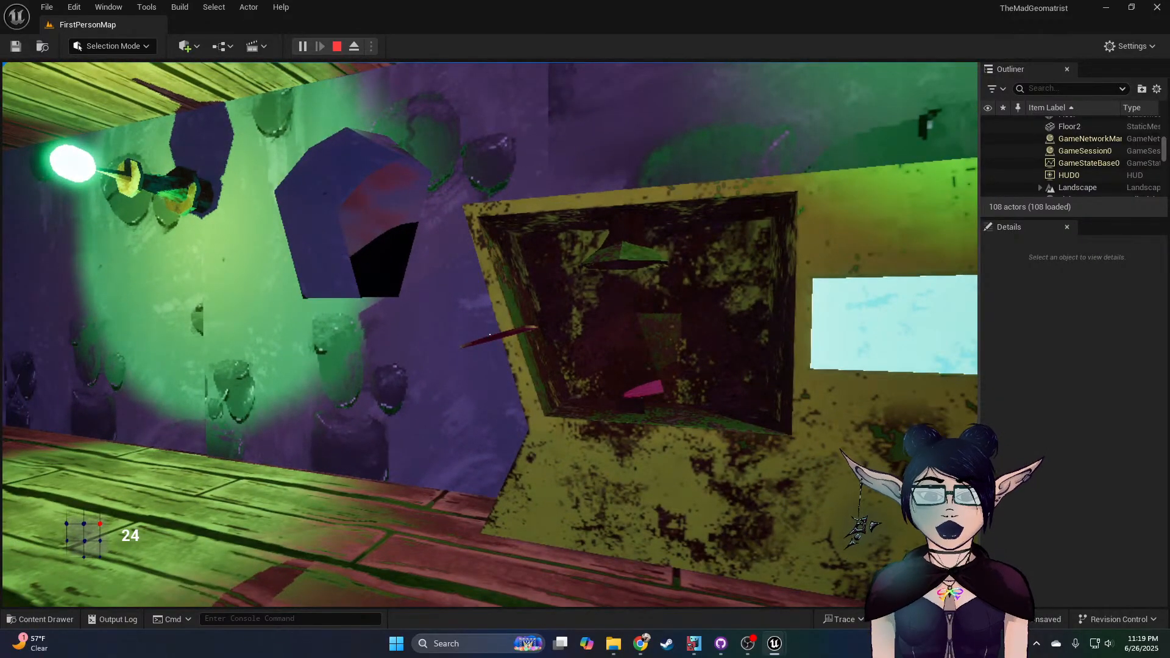
{"action": "key", "text": "w"}
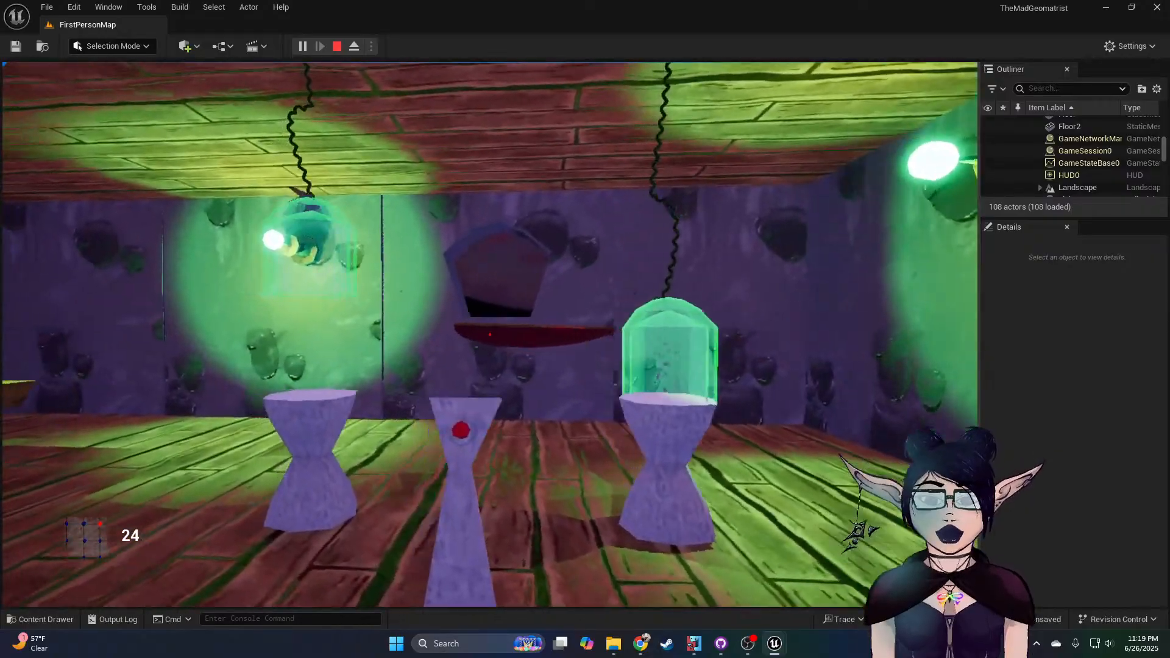
{"action": "key", "text": "w"}
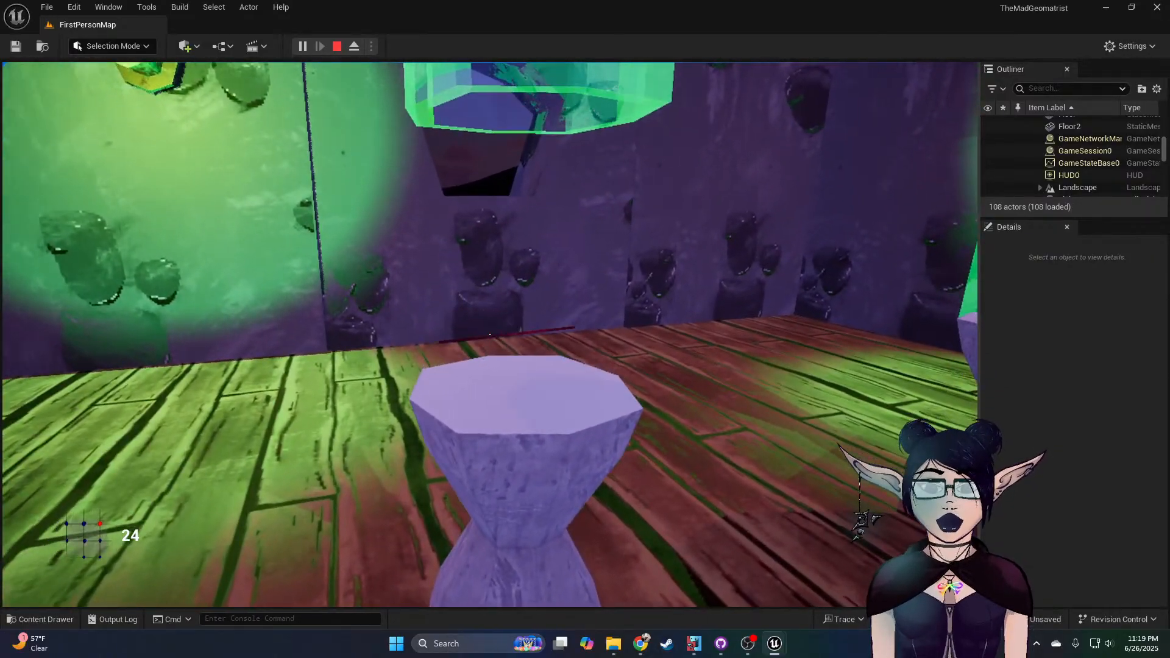
{"action": "key", "text": "w"}
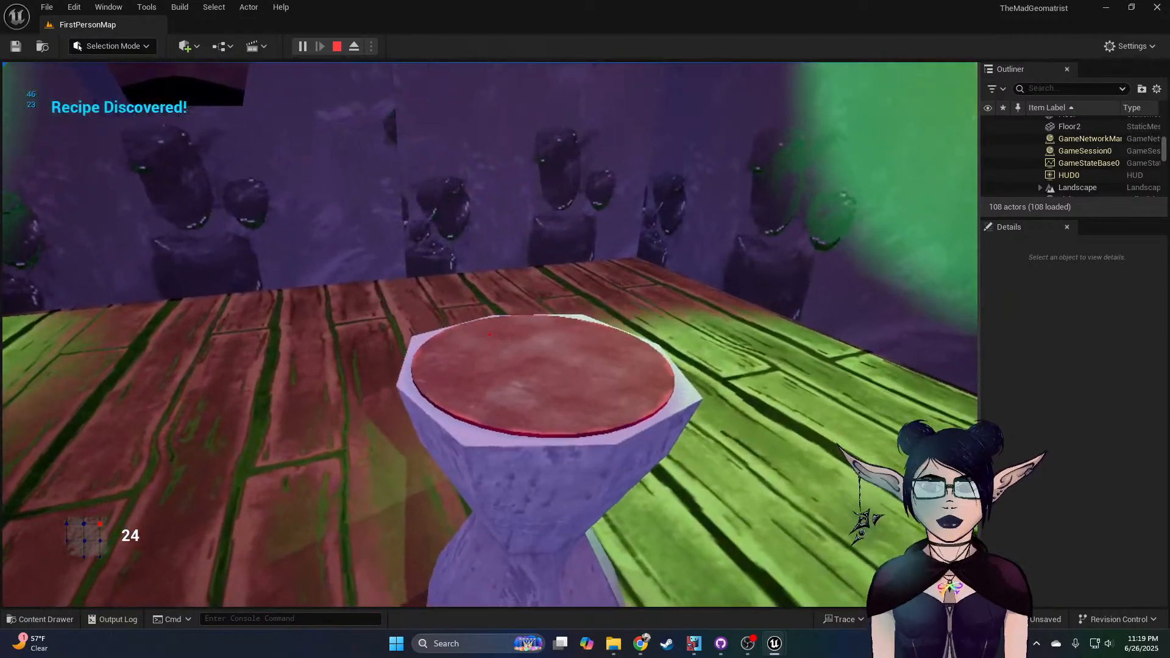
Step: Carry the red circle to the basin near the wooden door, place it inside, and activate the basin to exchange it for verts
{"action": "key", "text": "w"}
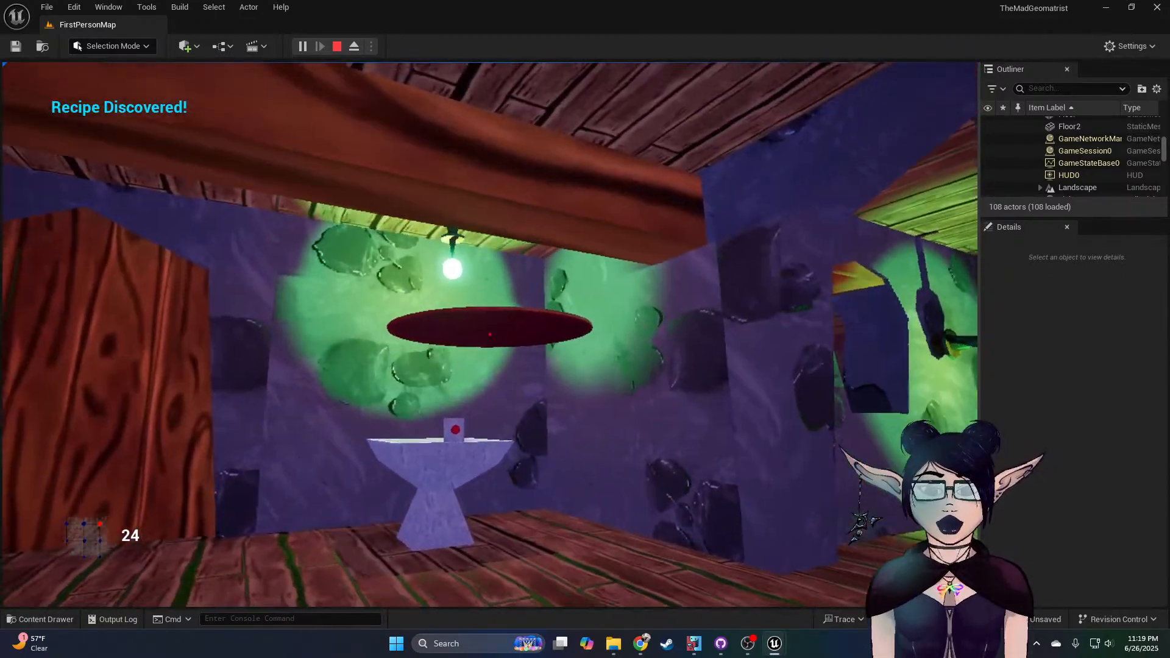
{"action": "key", "text": "w"}
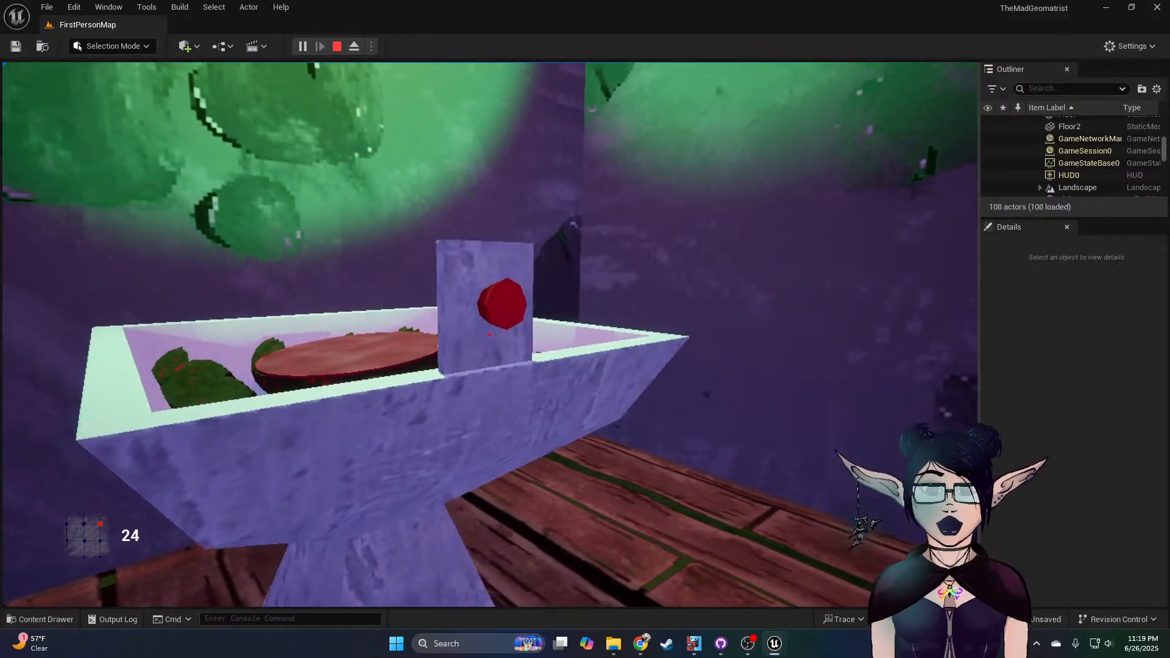
{"action": "key", "text": "e"}
{"action": "key", "text": "s"}
{"action": "key", "text": "a"}
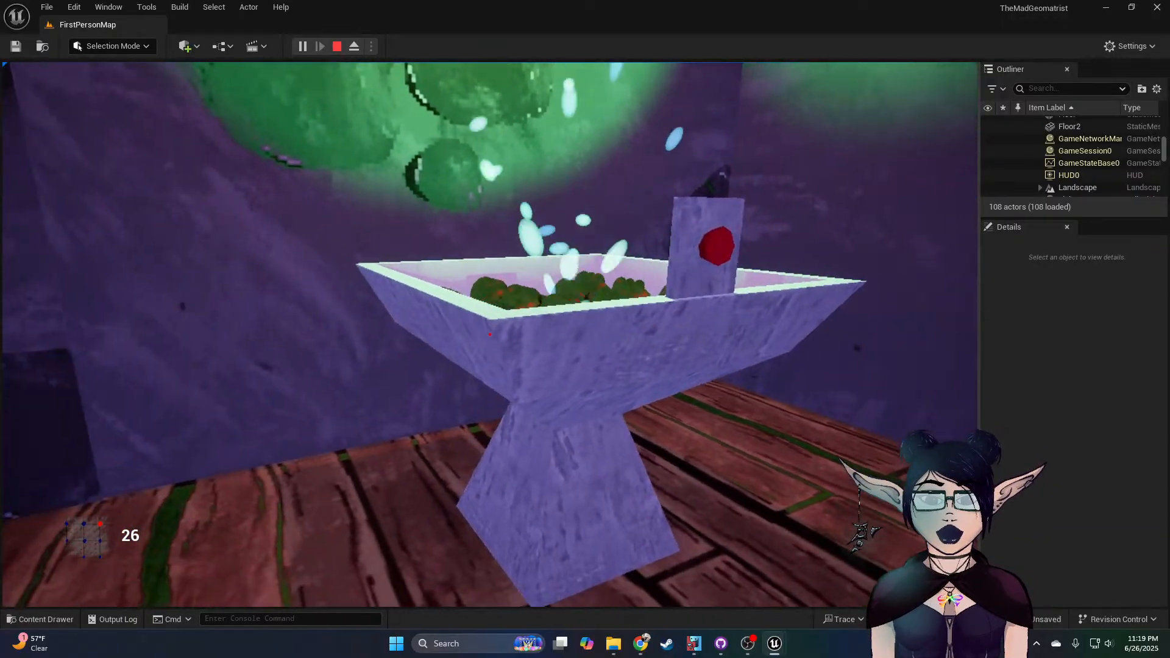
{"action": "key", "text": "a"}
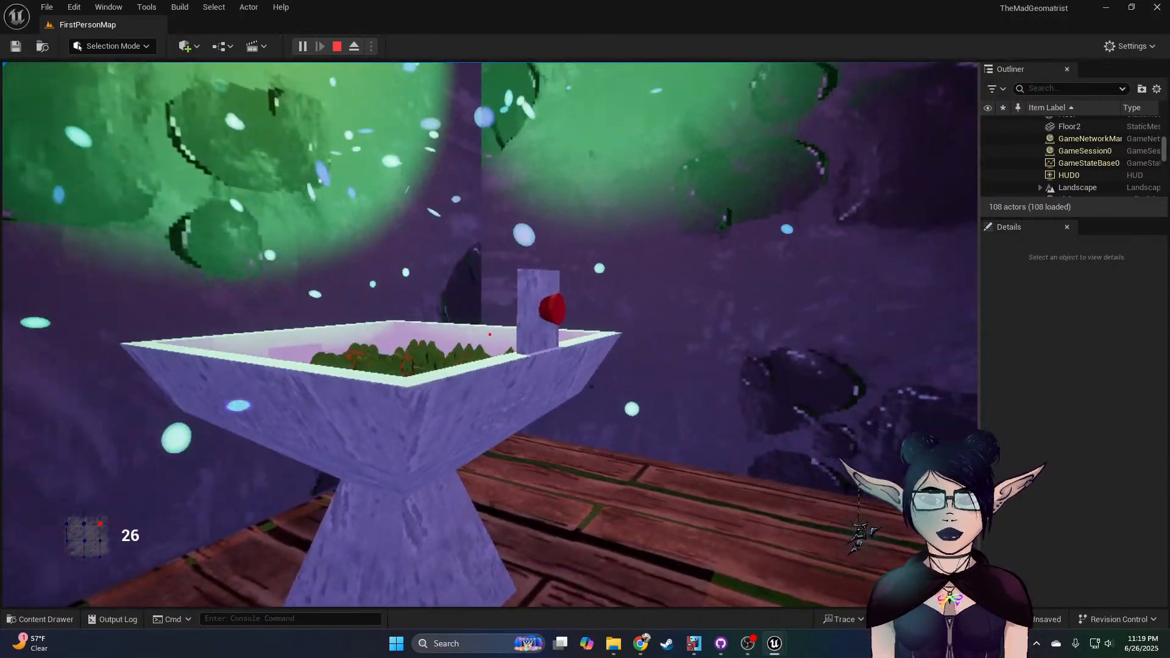
Step: Return to the yellow shop machine, buy two Squares from Shapes & Things, and close the shop
{"action": "key", "text": "w"}
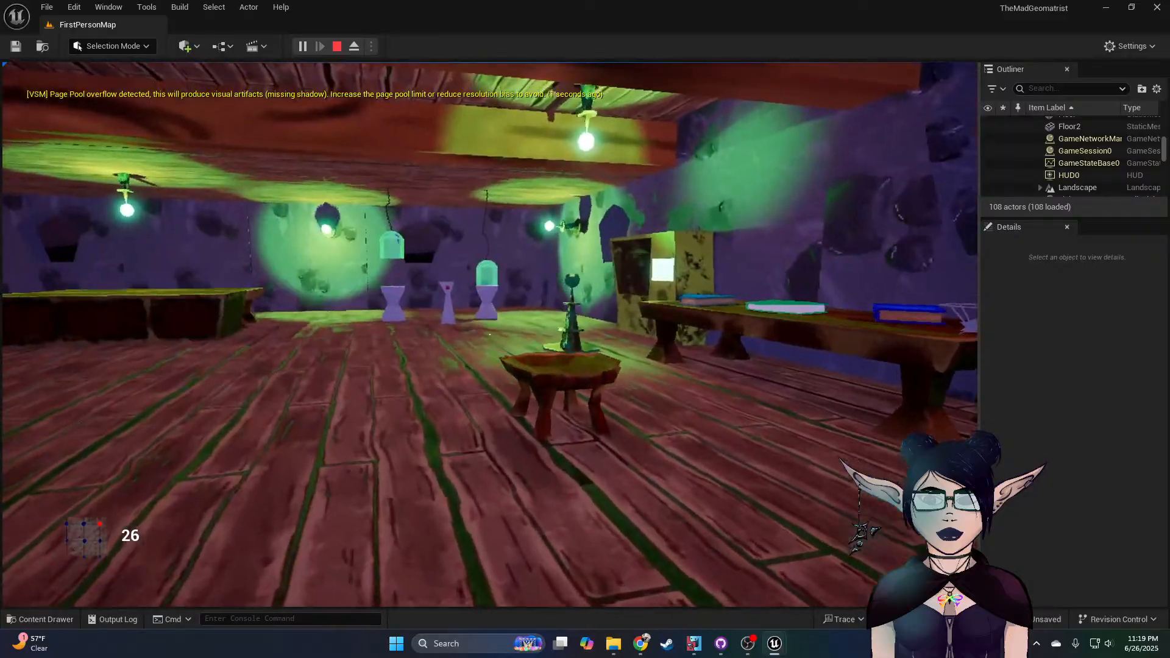
{"action": "key", "text": "w"}
{"action": "key", "text": "w"}
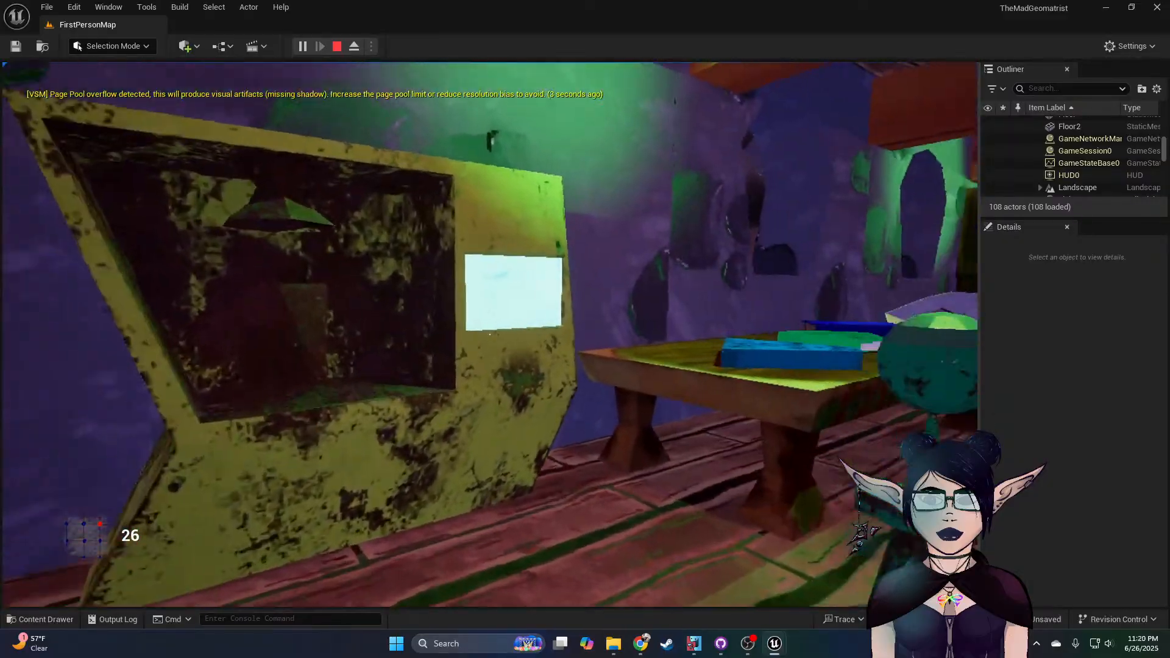
{"action": "key", "text": "w"}
{"action": "key", "text": "e"}
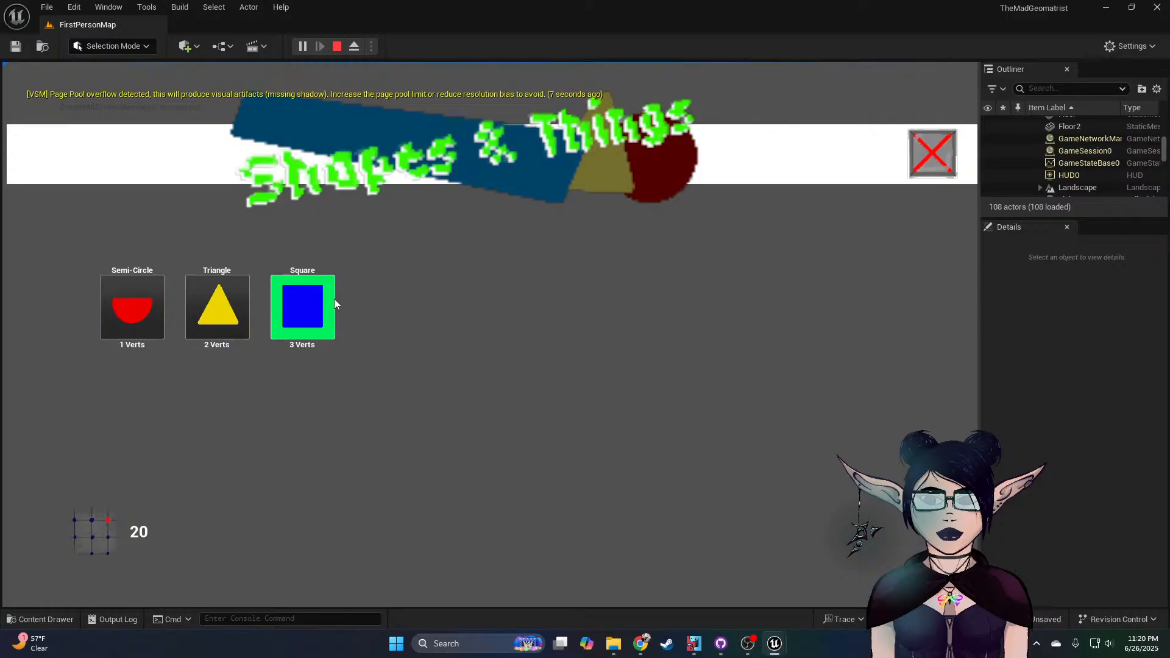
{"action": "left_click", "coordinate": [932, 153]}
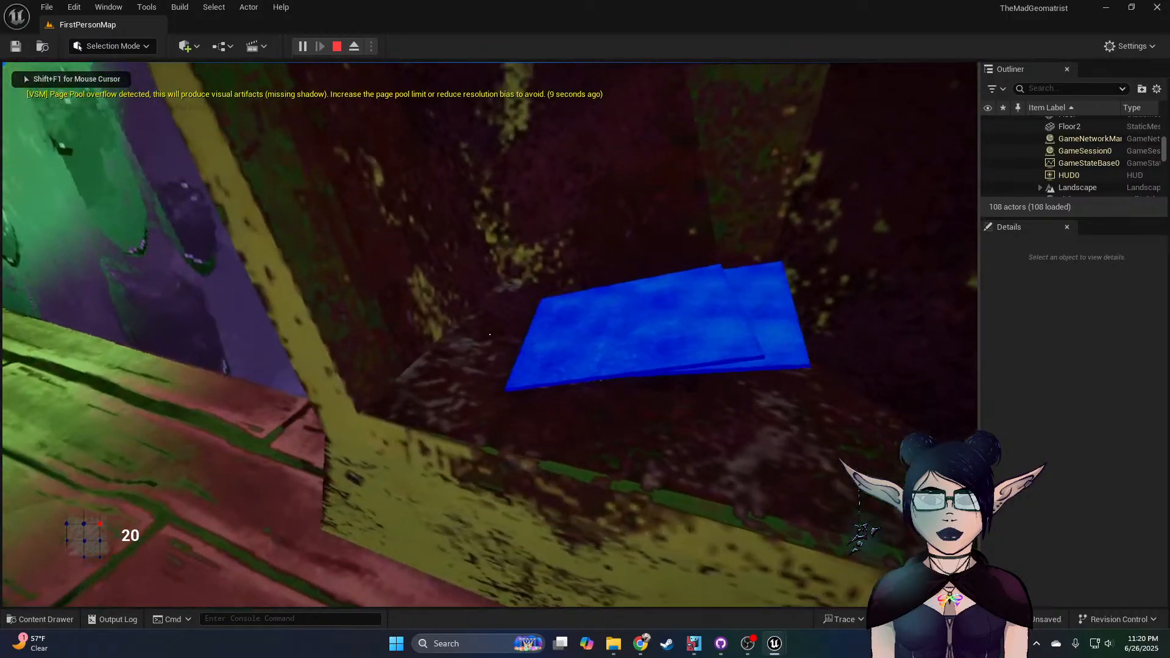
Step: Carry the blue squares from the machine to the combining pedestals and place them there
{"action": "key", "text": "s"}
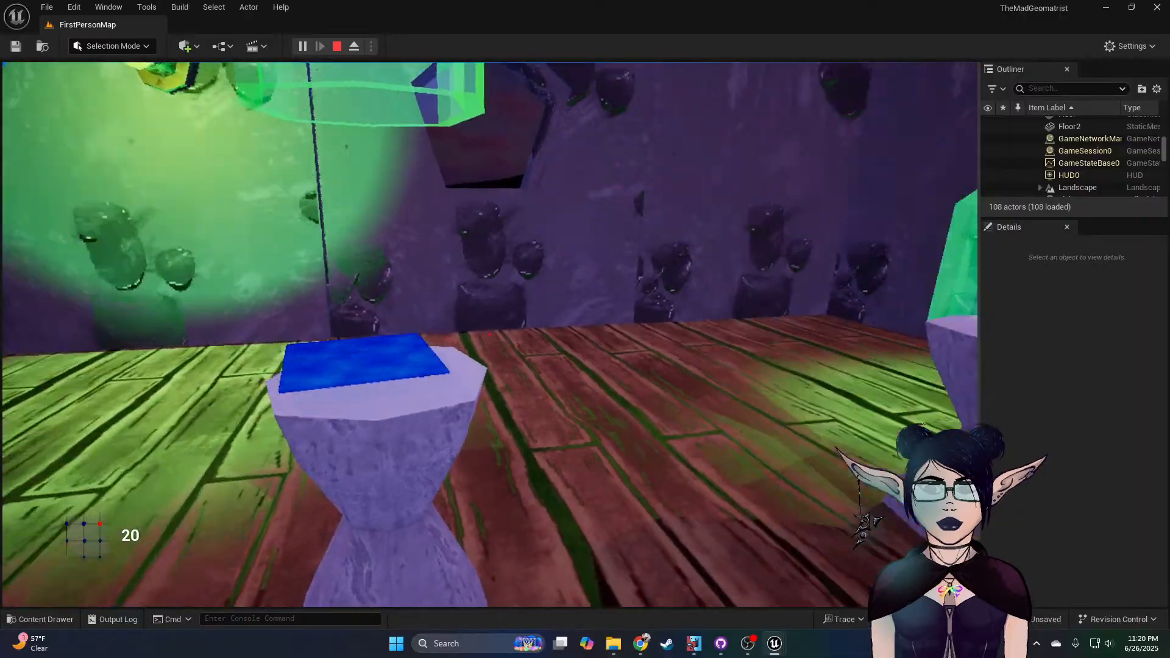
{"action": "key", "text": "w"}
{"action": "key", "text": "e"}
{"action": "key", "text": "s"}
{"action": "key", "text": "e"}
{"action": "key", "text": "e"}
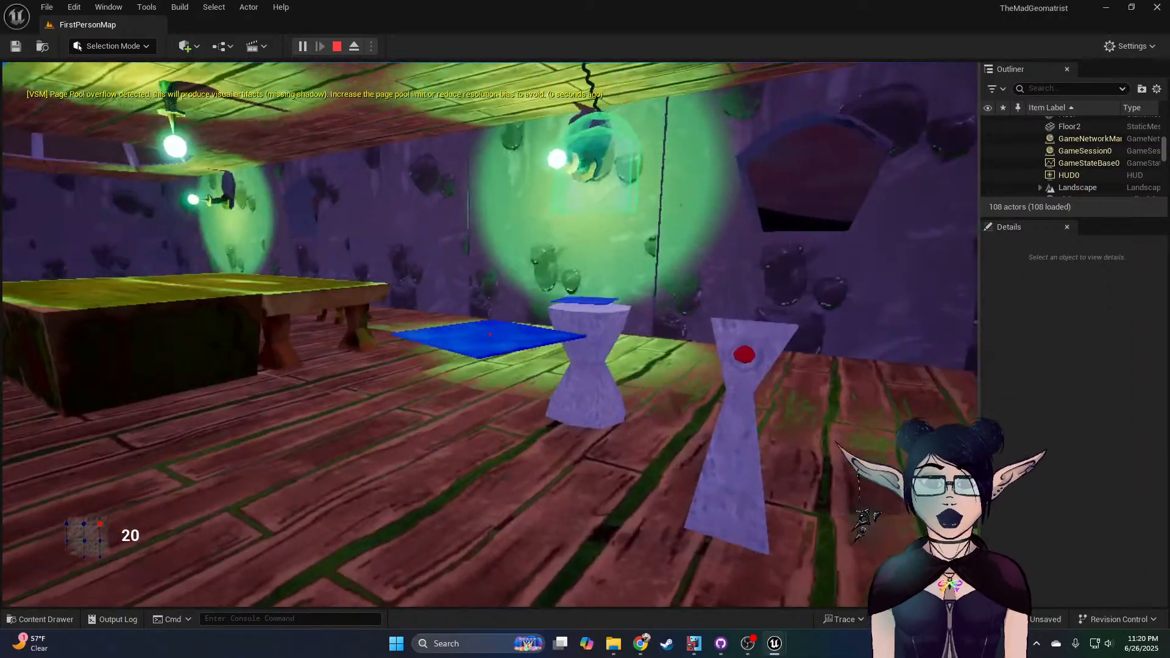
{"action": "key", "text": "e"}
{"action": "key", "text": "e"}
{"action": "key", "text": "e"}
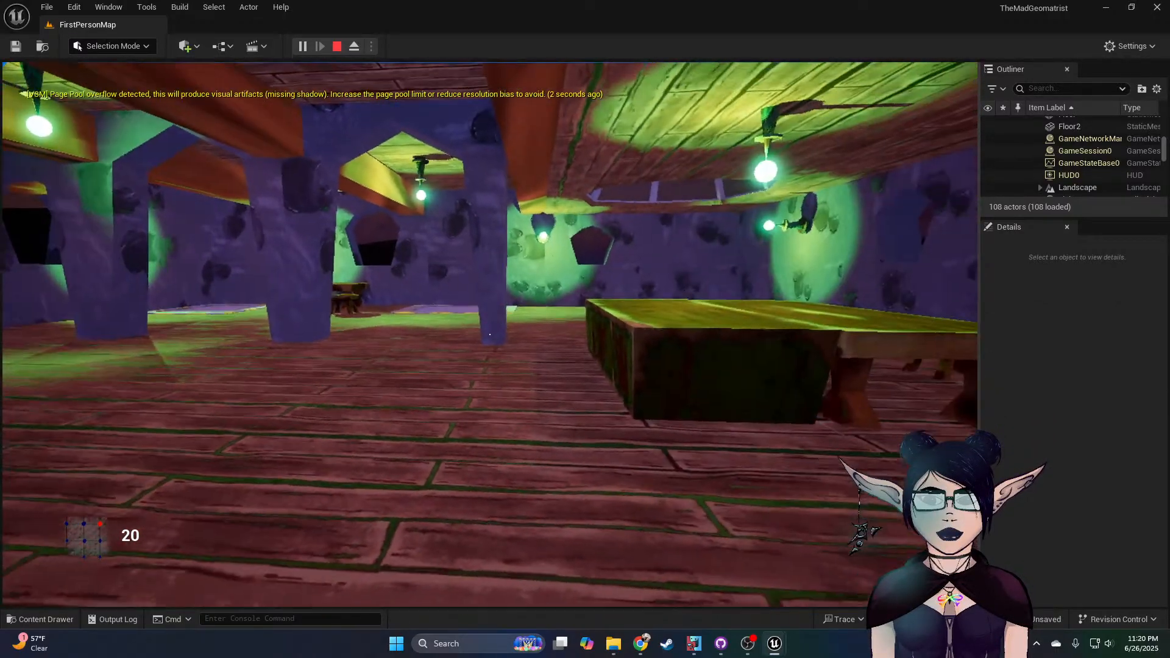
Step: Return to the yellow shop machine, buy one Square from Shapes & Things, and close the shop
{"action": "key", "text": "w"}
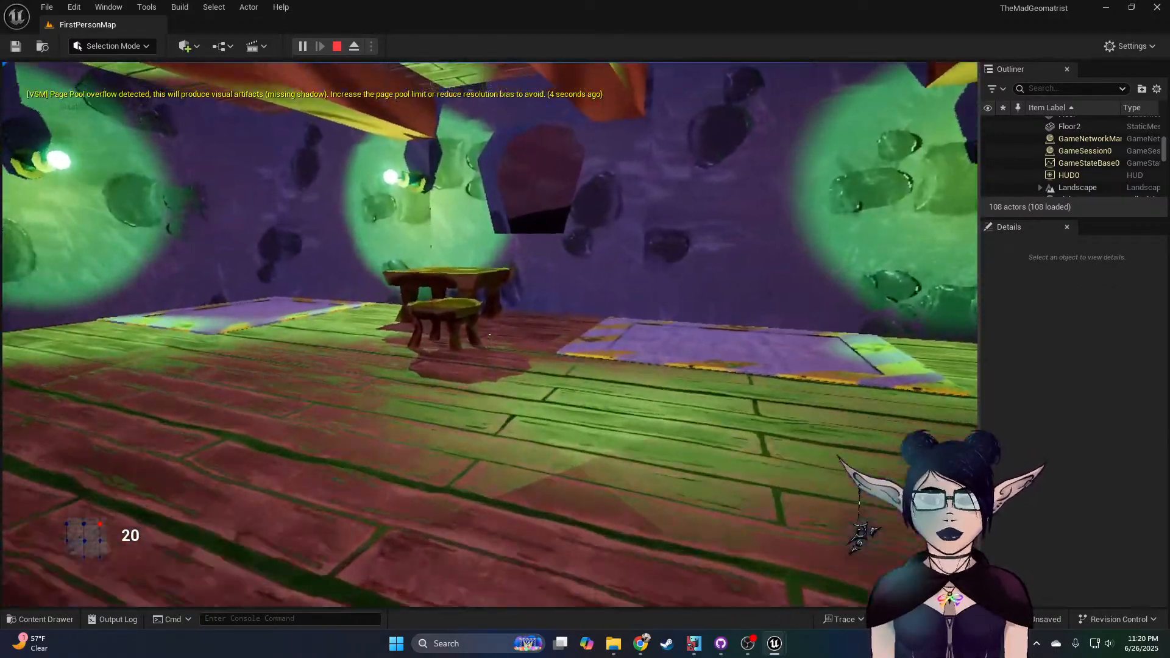
{"action": "key", "text": "w"}
{"action": "key", "text": "w"}
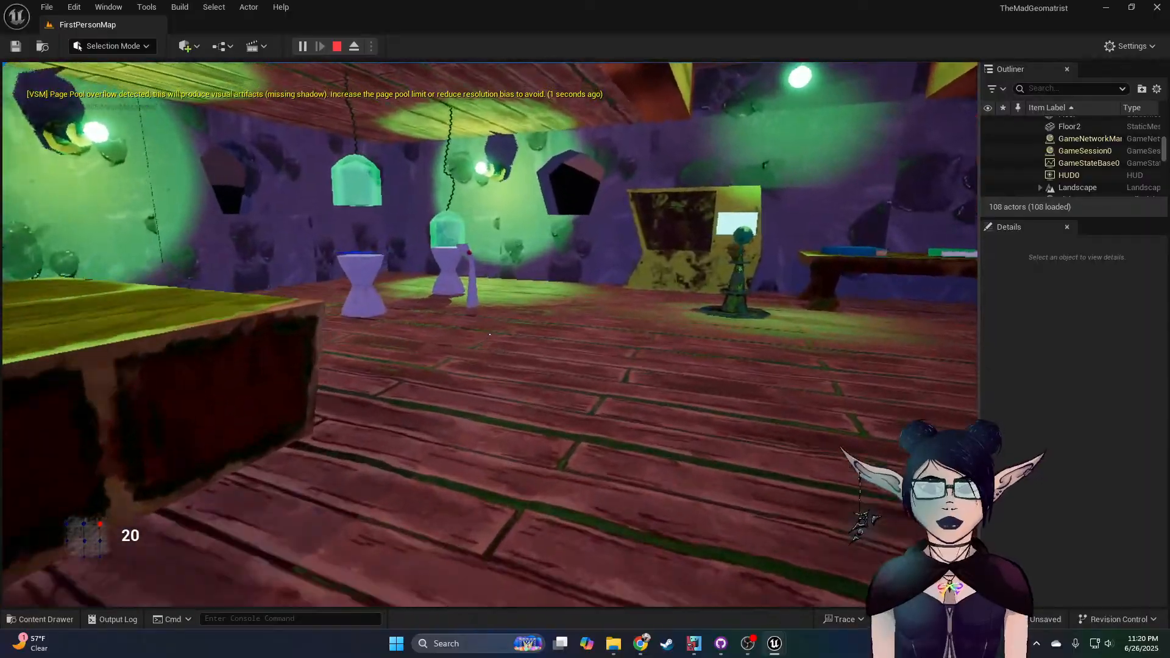
{"action": "key", "text": "w"}
{"action": "key", "text": "e"}
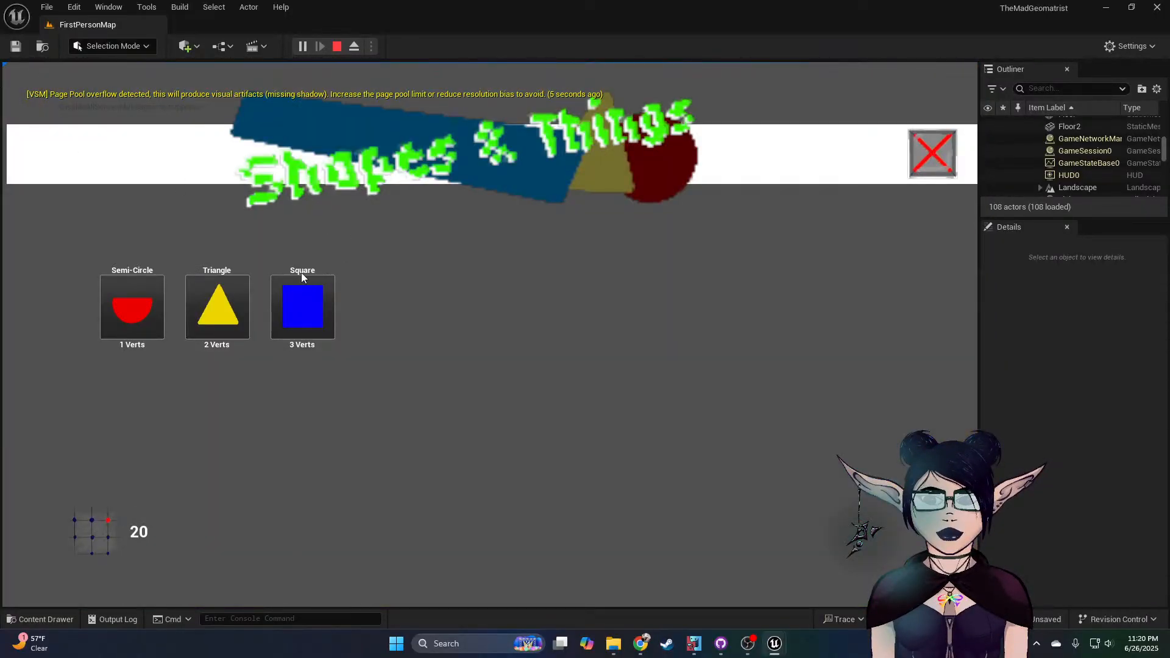
{"action": "left_click", "coordinate": [933, 153]}
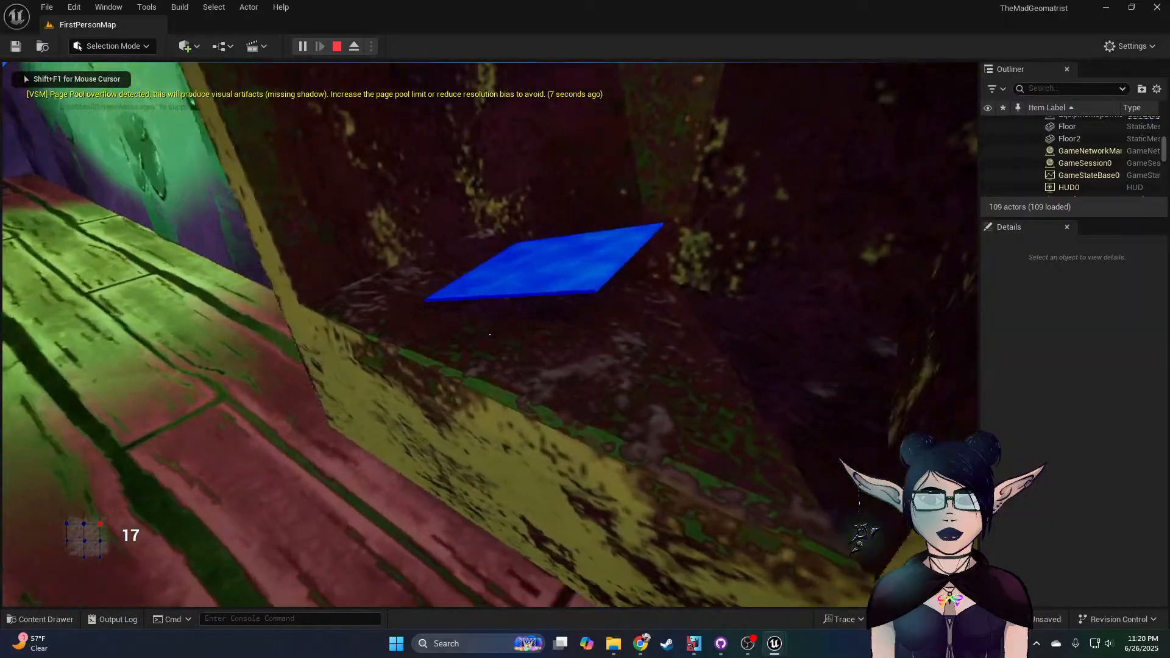
Step: Take the blue square out of the machine and carry it to the combining pedestals
{"action": "key", "text": "w"}
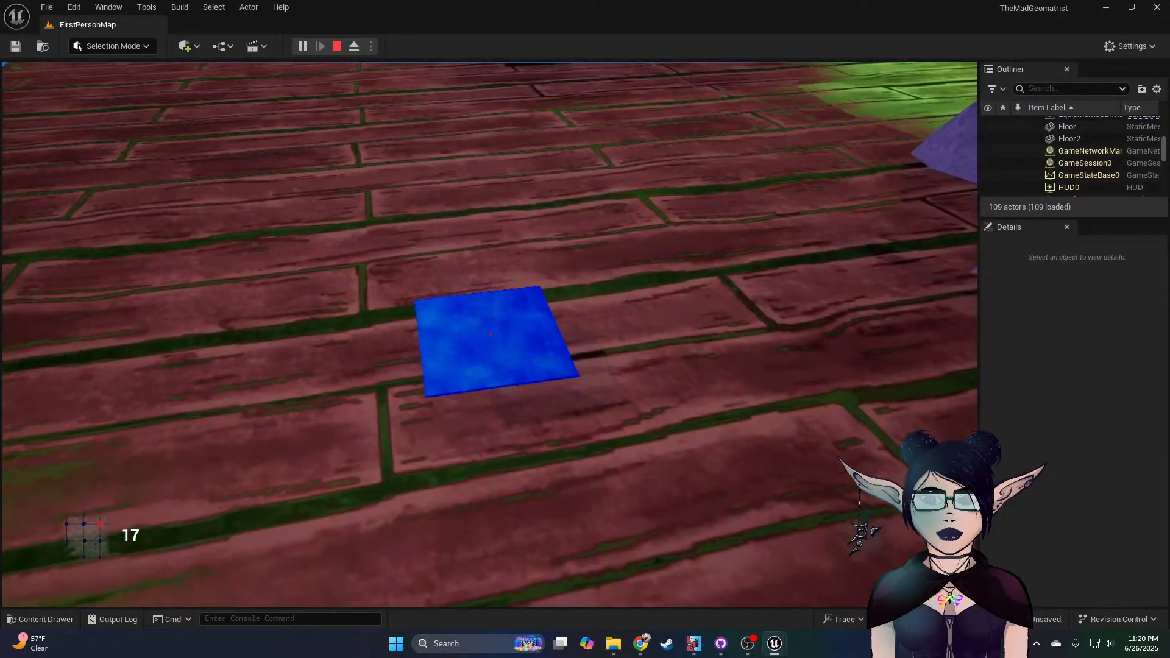
{"action": "key", "text": "e"}
{"action": "key", "text": "e"}
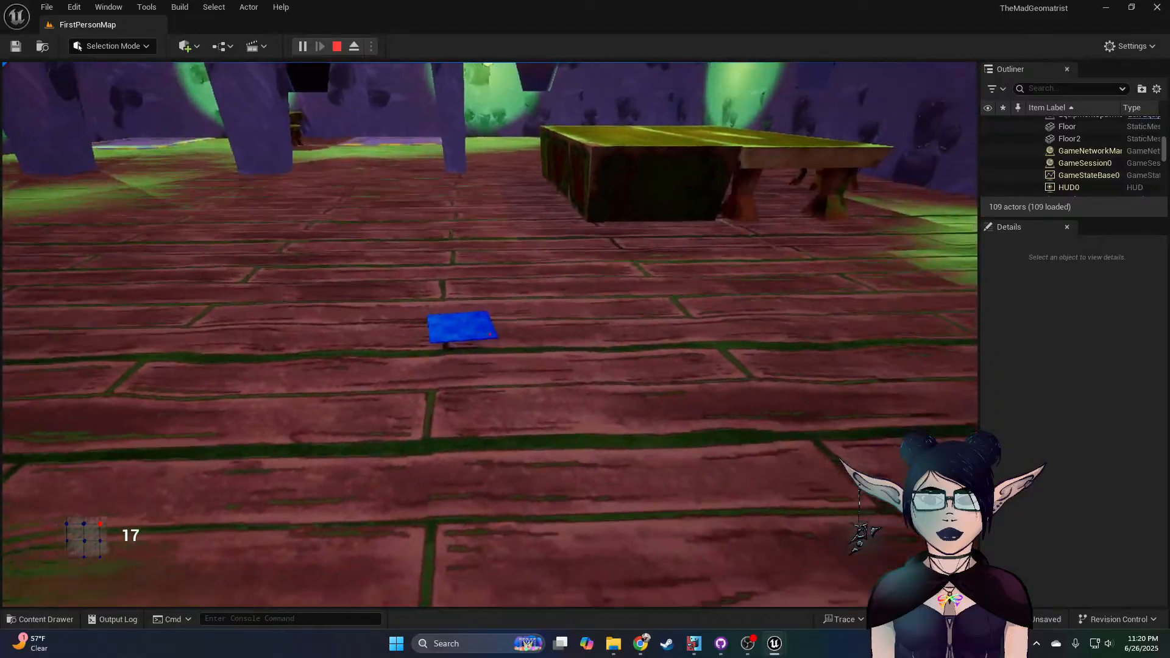
{"action": "key", "text": "w"}
{"action": "key", "text": "e"}
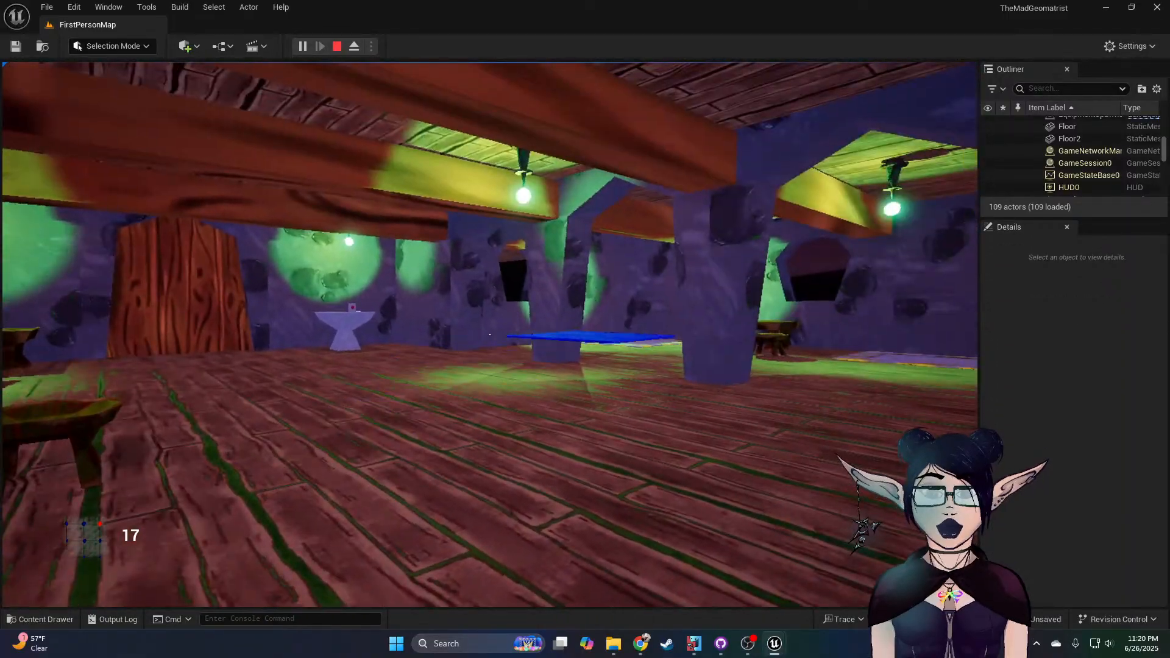
{"action": "key", "text": "w"}
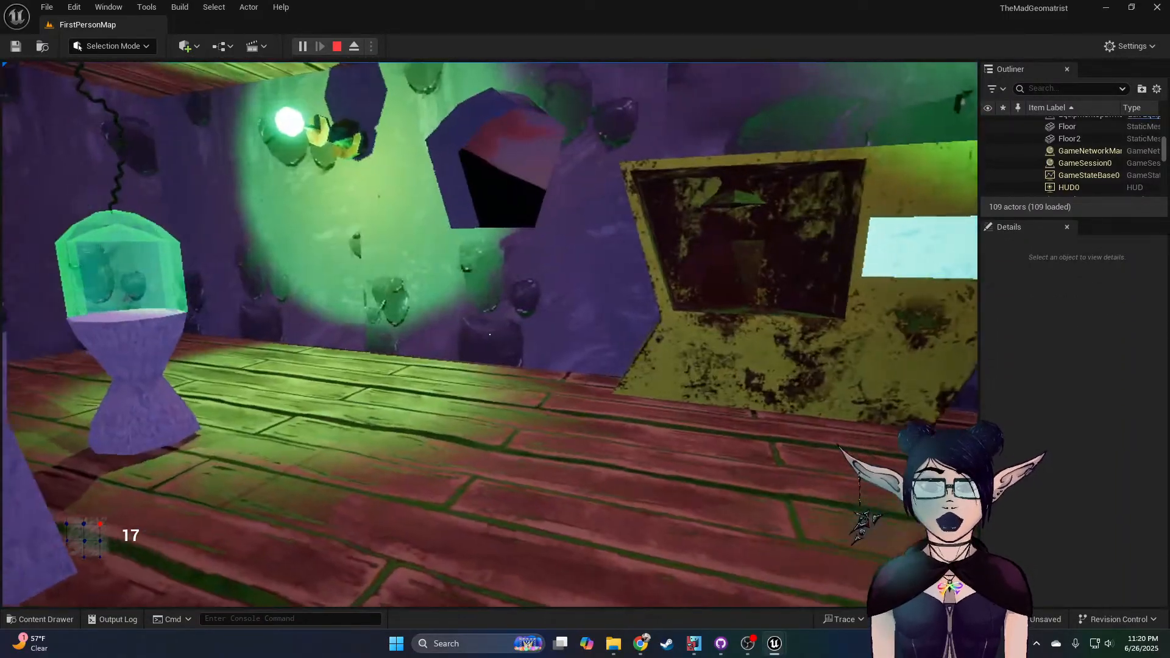
Step: Go back to the shop machine, buy a second Square, and close the shop
{"action": "key", "text": "w"}
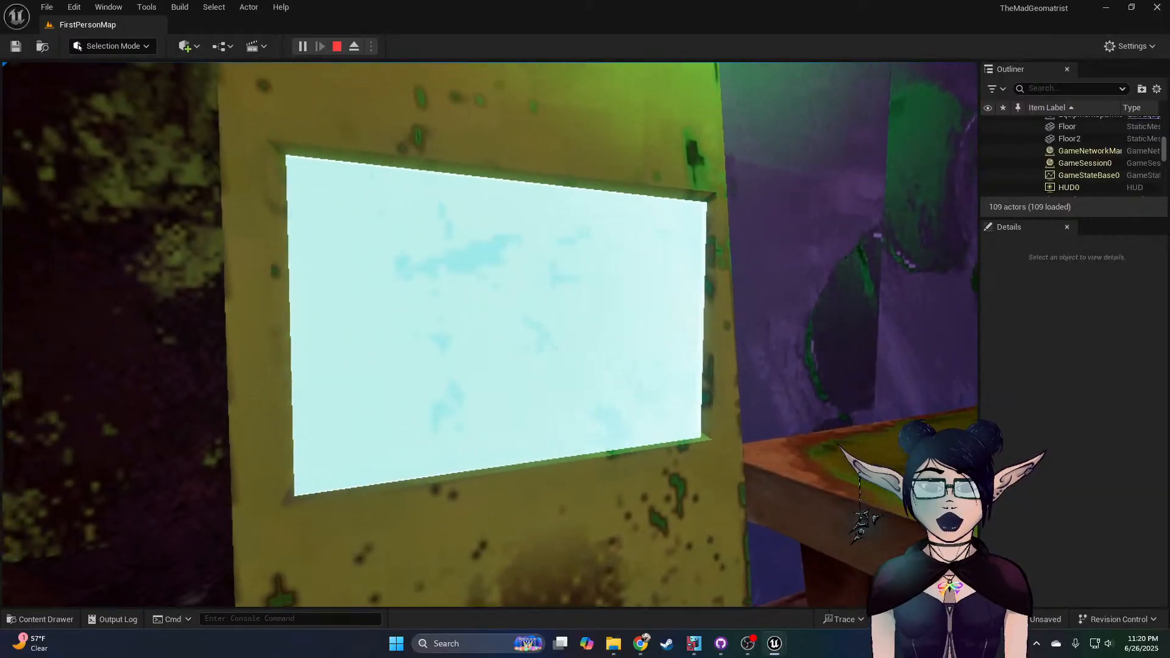
{"action": "key", "text": "w"}
{"action": "key", "text": "e"}
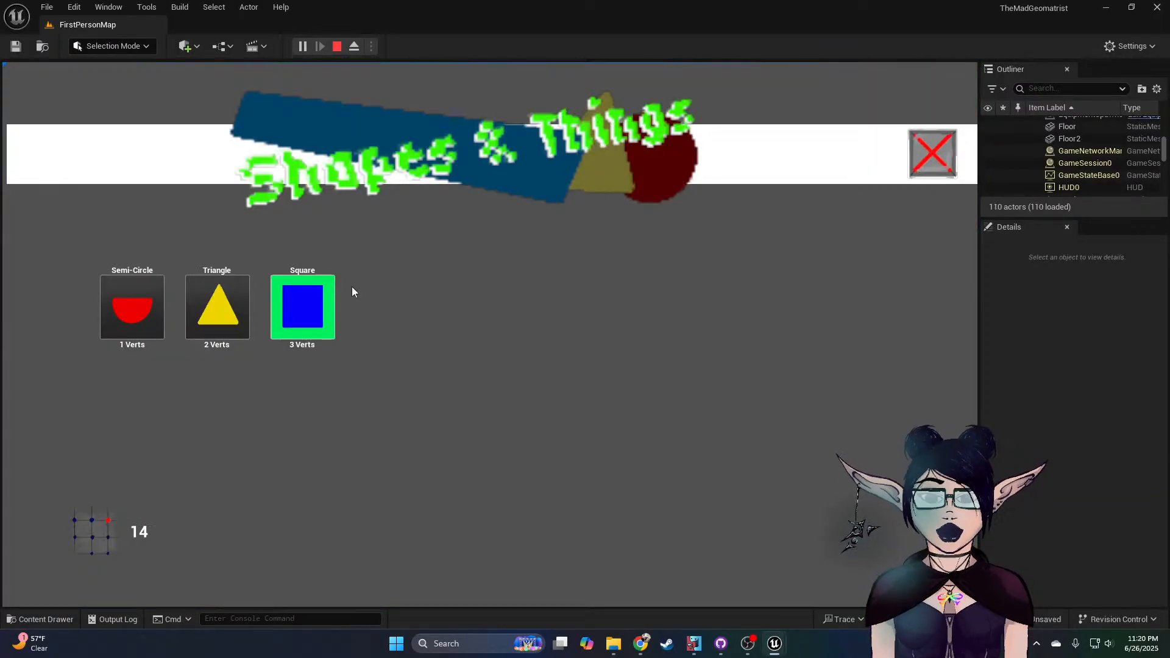
{"action": "left_click", "coordinate": [933, 154]}
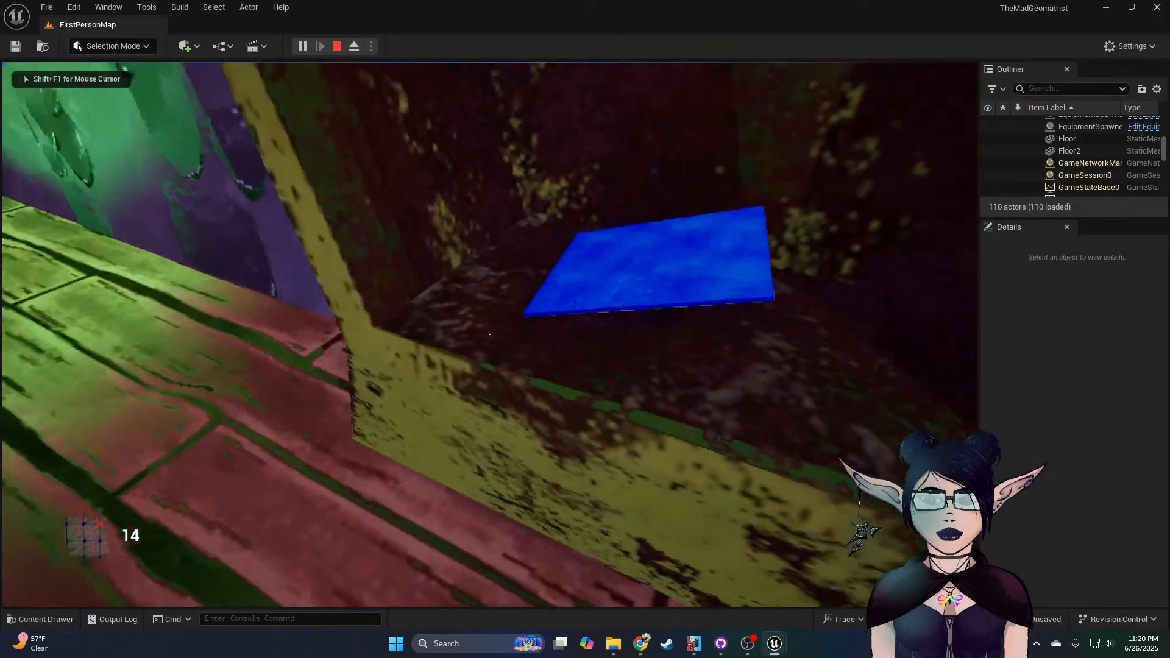
Step: Pick up the second blue square from the machine and bring it over to the pedestal holding the first
{"action": "key", "text": "s"}
{"action": "key", "text": "w"}
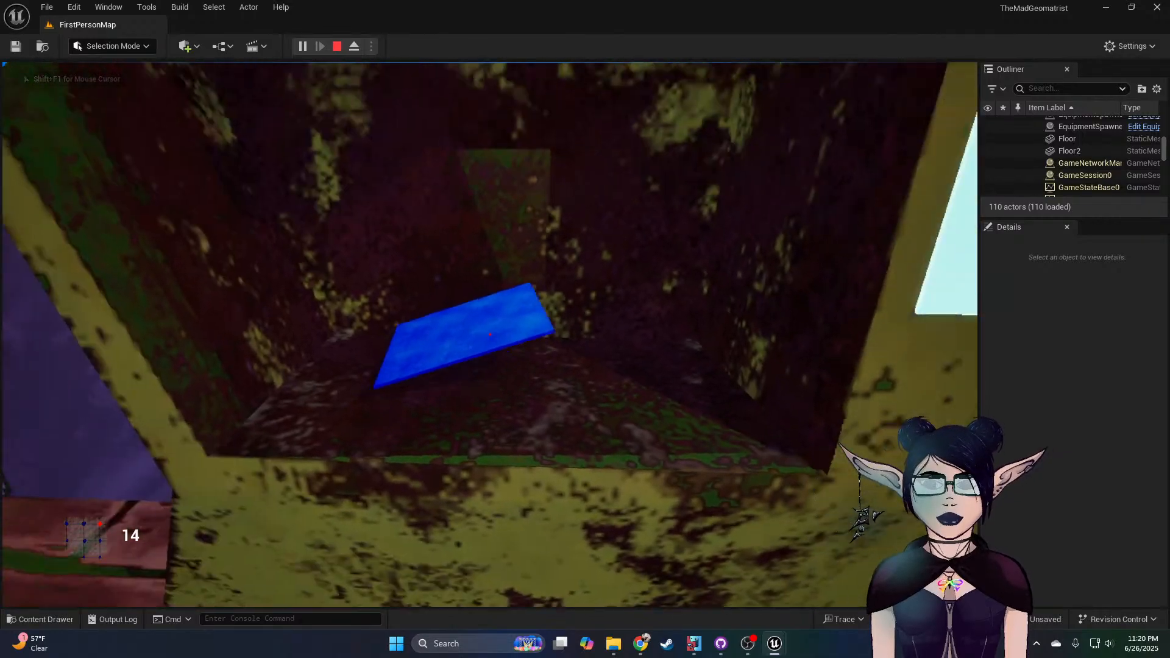
{"action": "key", "text": "e"}
{"action": "key", "text": "s"}
{"action": "key", "text": "w"}
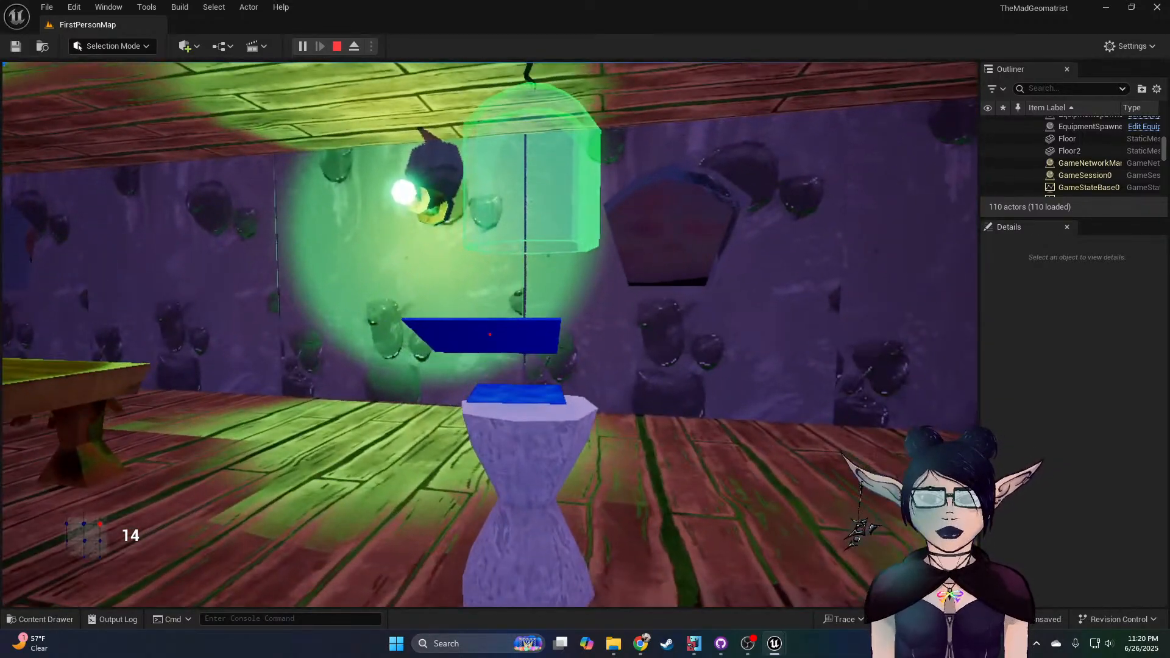
Step: Place the second square on the same pedestal, combine both squares into an octagon, and pick up the result
{"action": "key", "text": "w"}
{"action": "key", "text": "e"}
{"action": "key", "text": "s"}
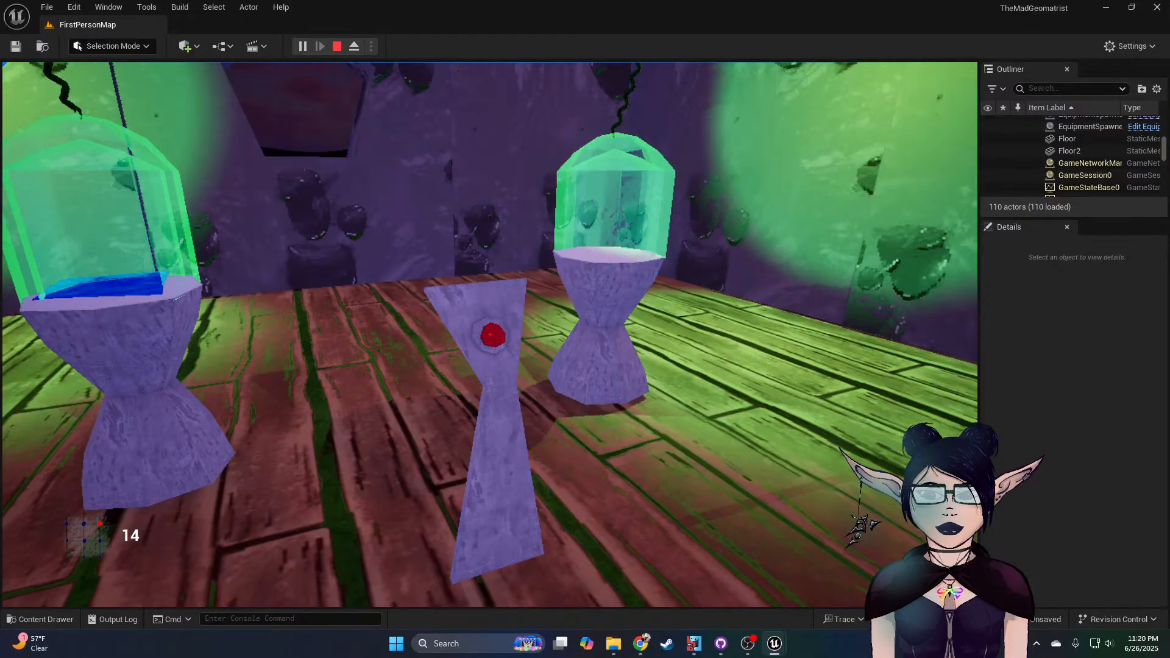
{"action": "key", "text": "w"}
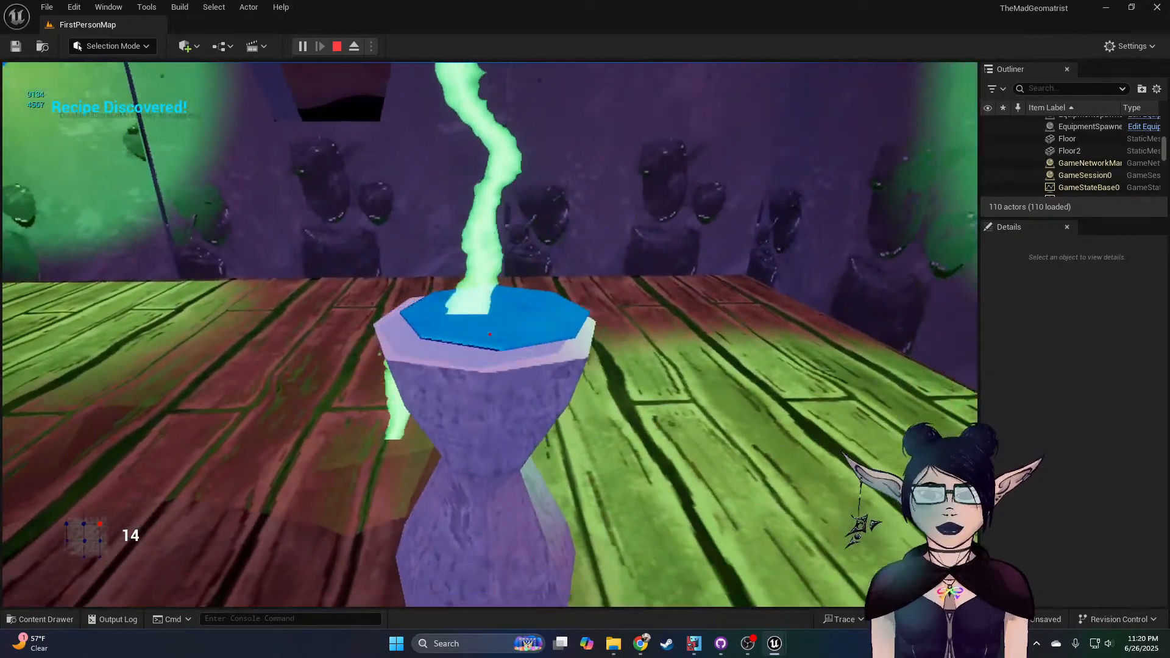
{"action": "key", "text": "e"}
{"action": "key", "text": "s"}
Step: Carry the blue octagon to the basin near the wooden door and exchange it for verts
{"action": "key", "text": "w"}
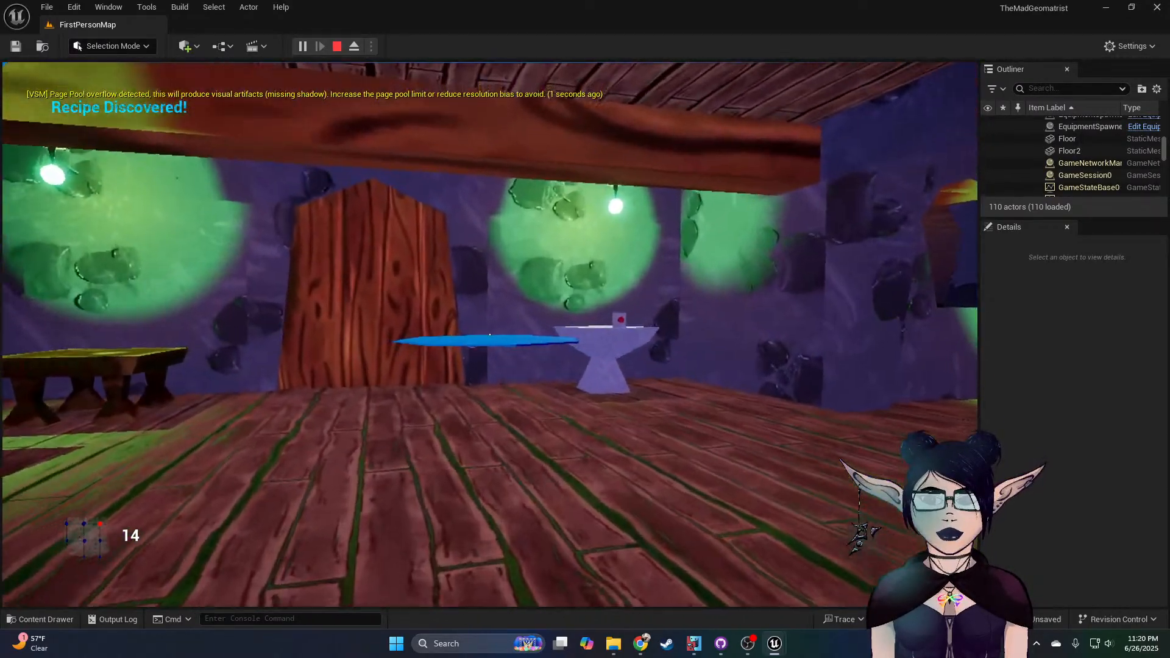
{"action": "key", "text": "w"}
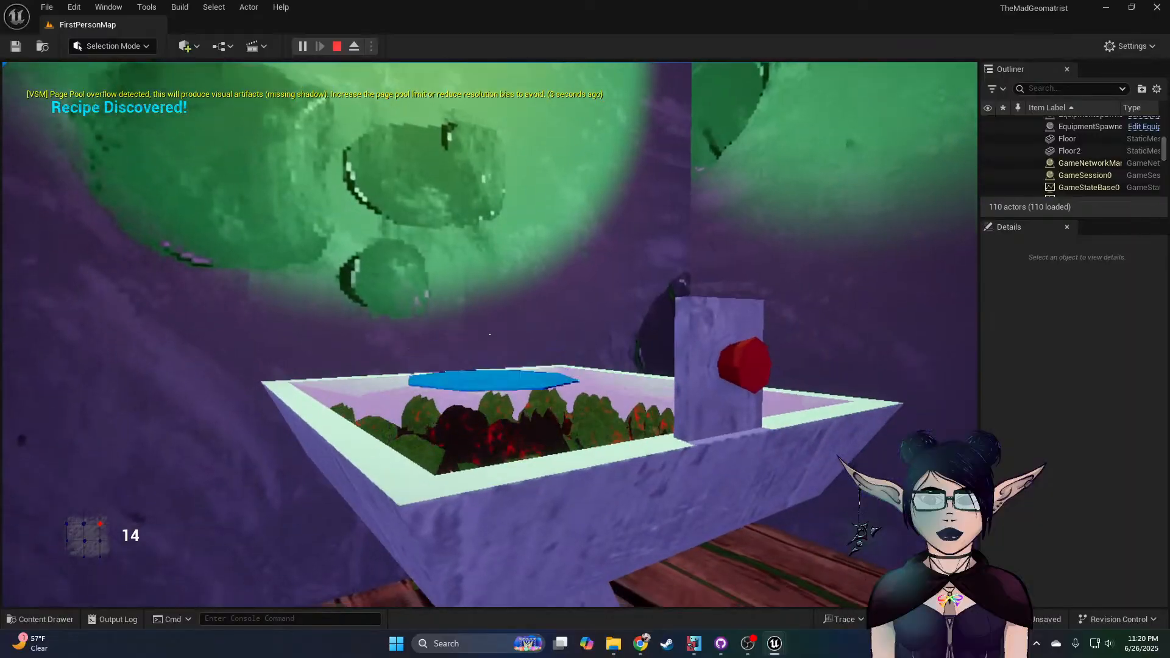
{"action": "key", "text": "d"}
{"action": "key", "text": "s"}
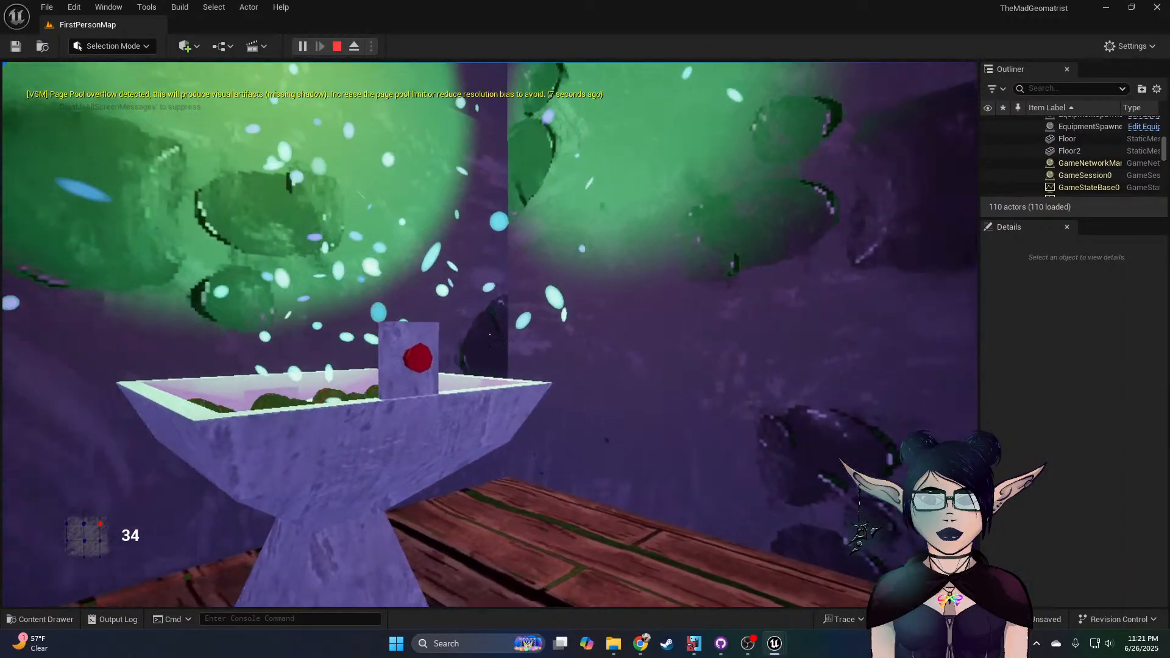
Step: Walk to the open recipe book on the purple desk and review its Circle, Hexagon and Octagon recipes
{"action": "key", "text": "w"}
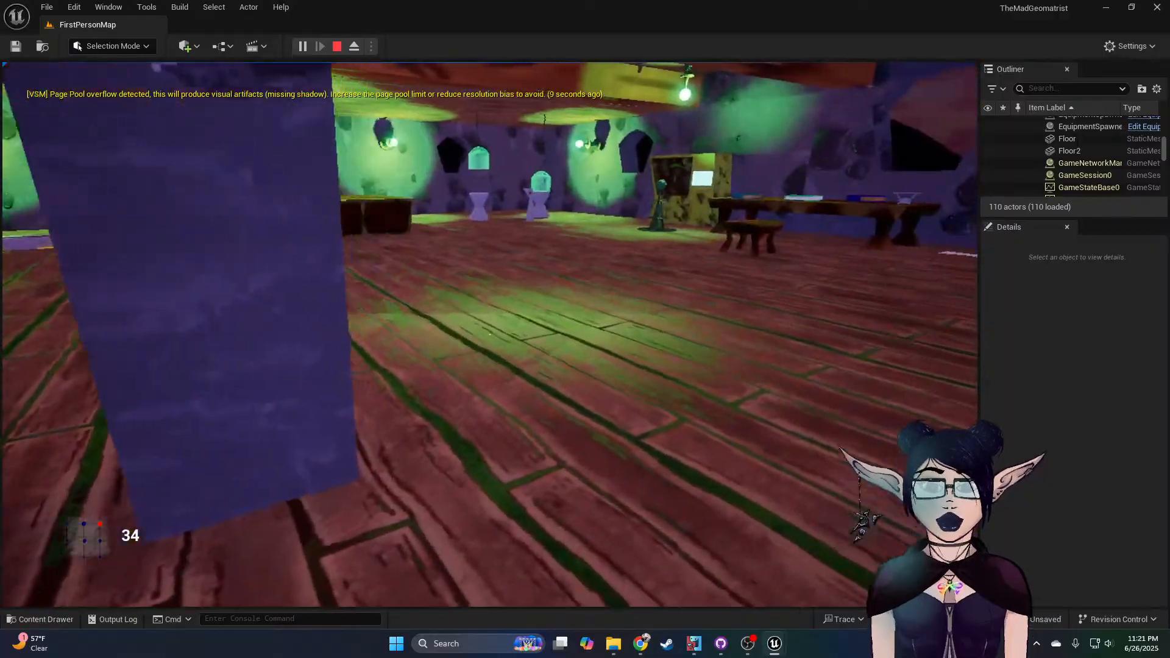
{"action": "key", "text": "w"}
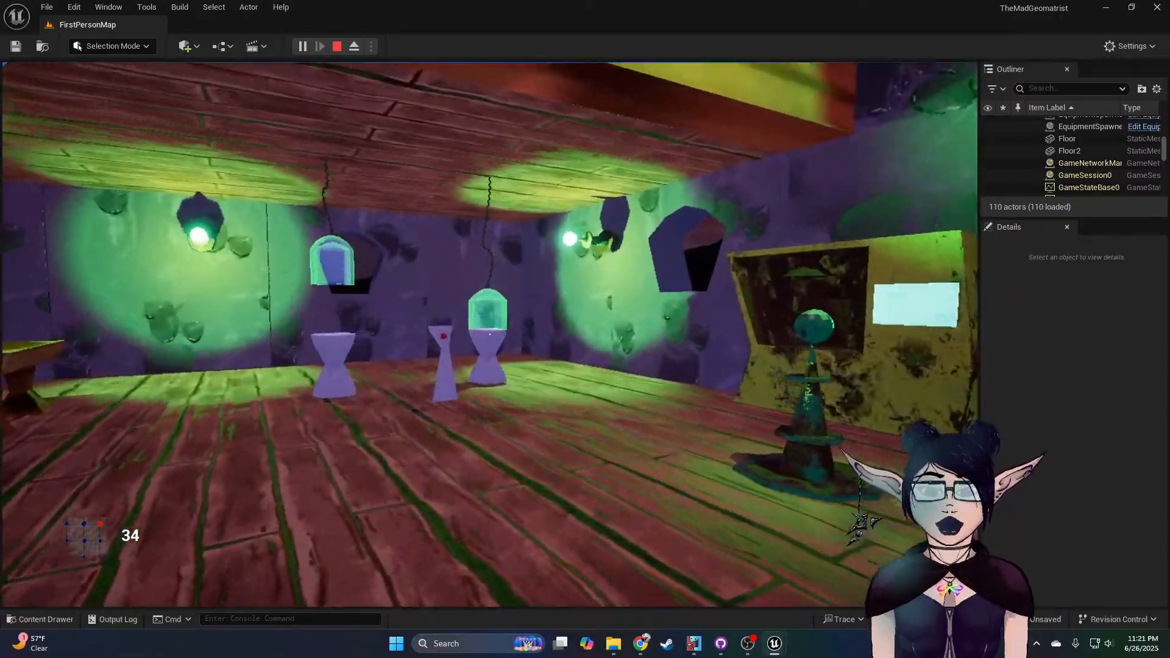
{"action": "key", "text": "w"}
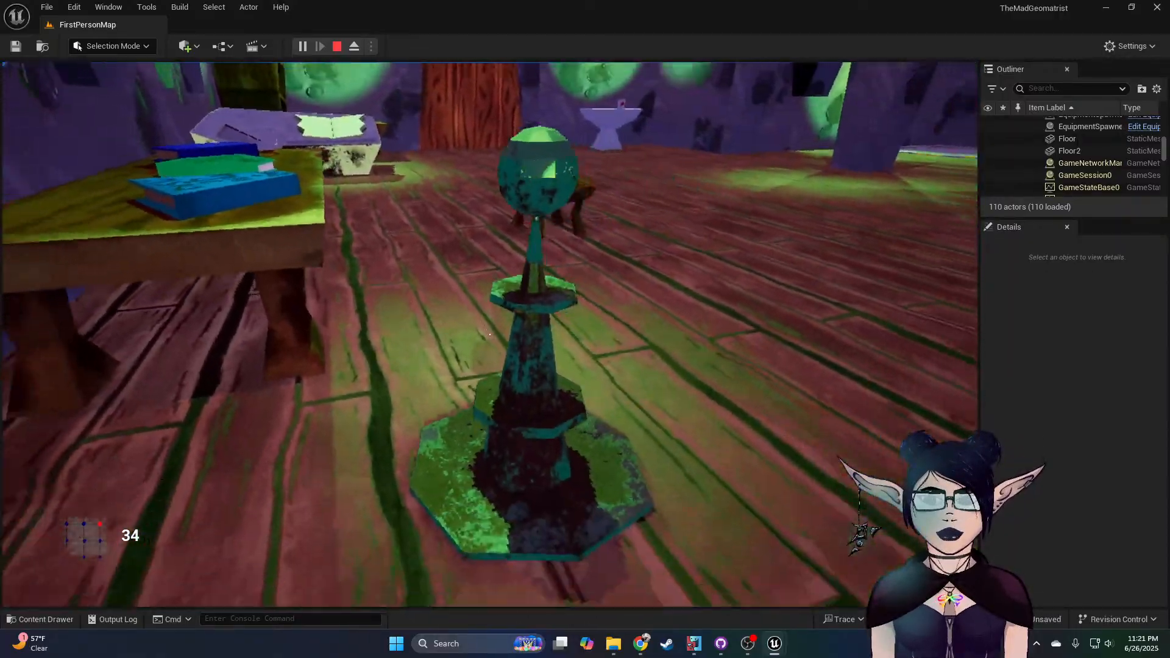
{"action": "key", "text": "w"}
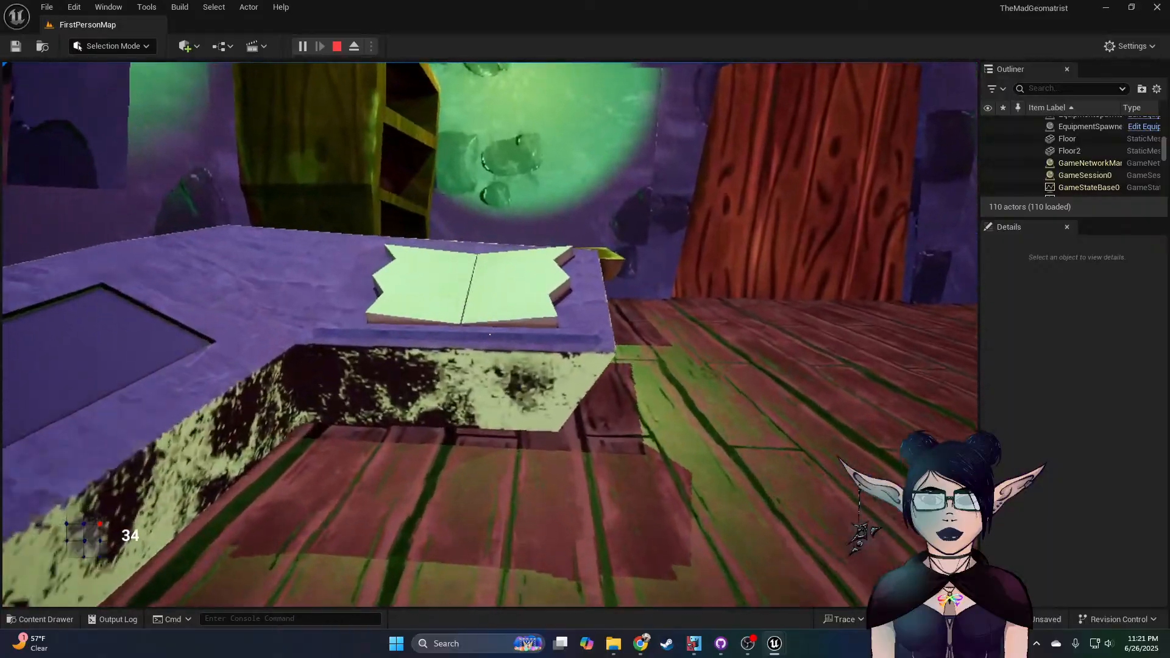
{"action": "key", "text": "e"}
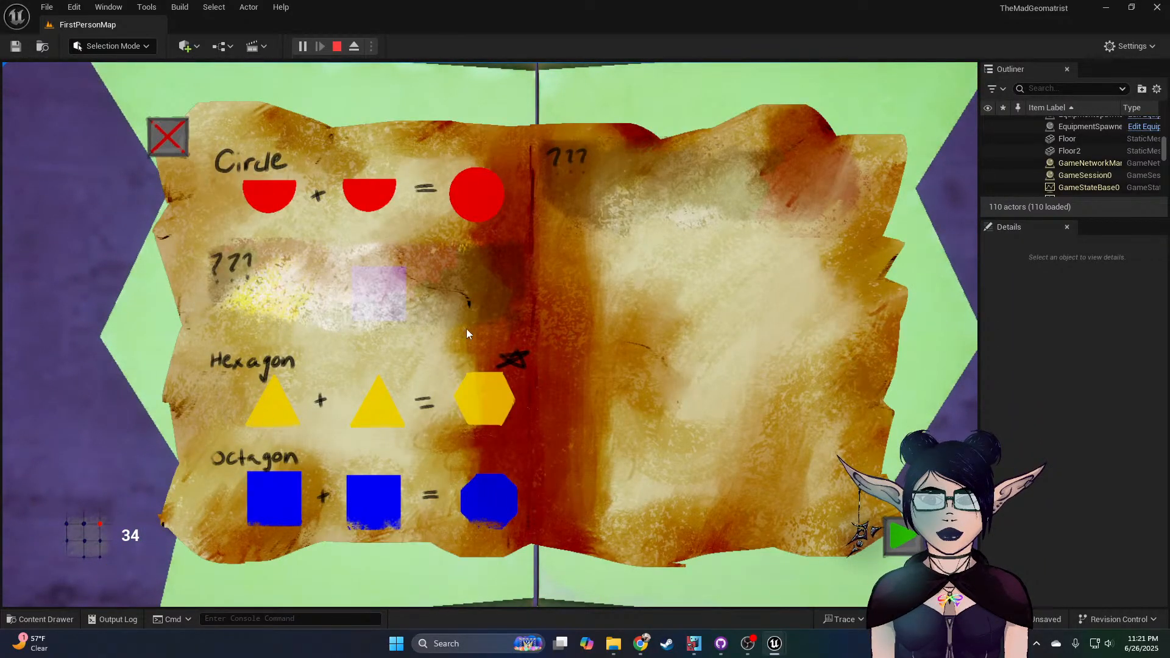
{"action": "left_click", "coordinate": [913, 541]}
Step: Return to the yellow shop machine, buy one Triangle and one Square, and close the shop
{"action": "key", "text": "w"}
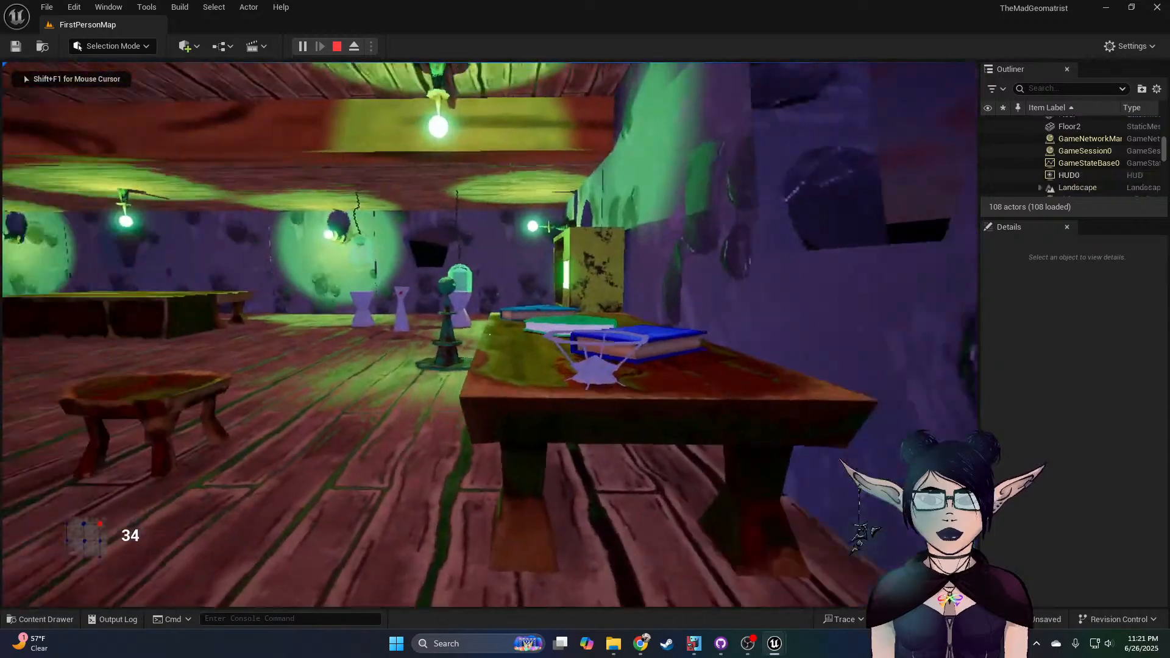
{"action": "key", "text": "w"}
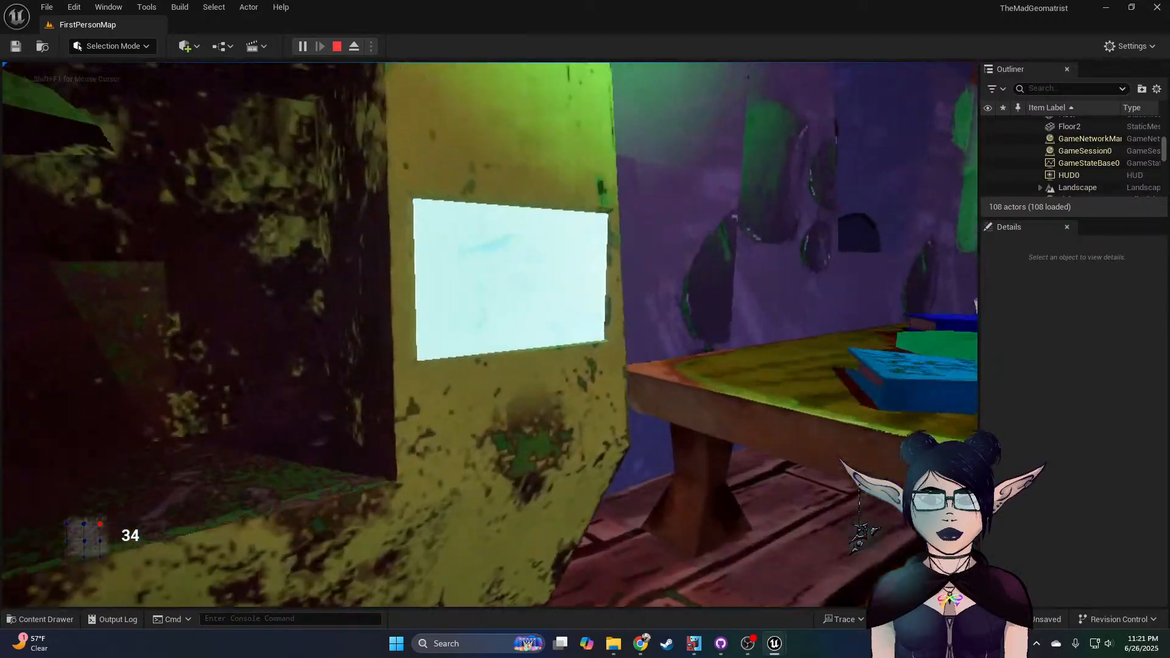
{"action": "key", "text": "w"}
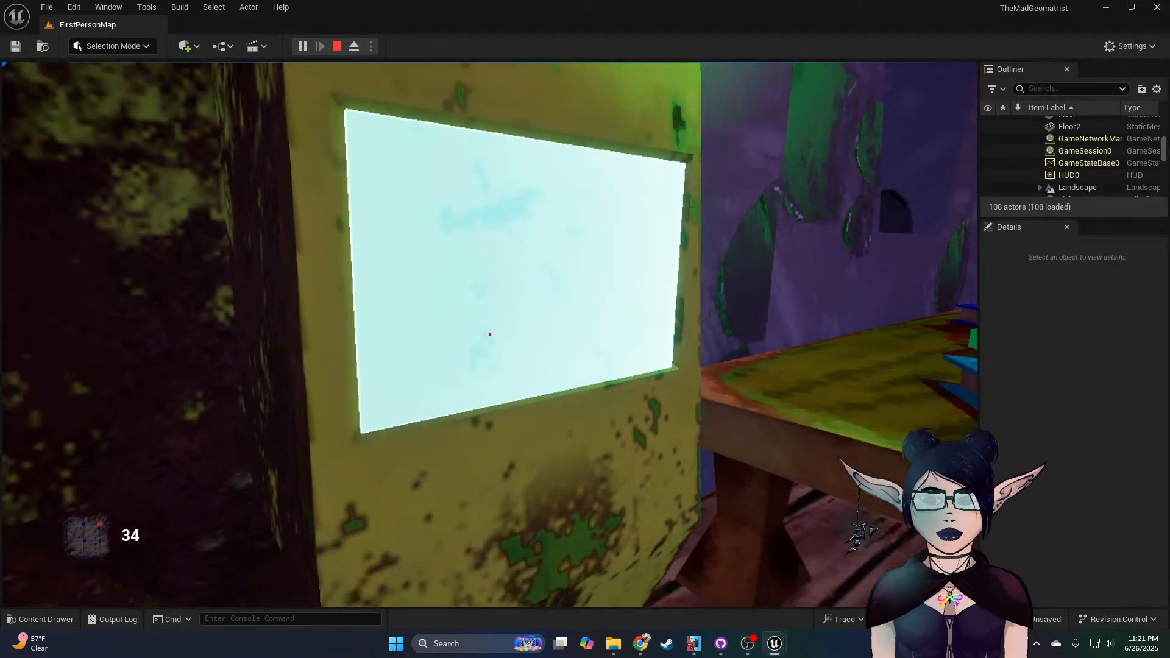
{"action": "key", "text": "w"}
{"action": "key", "text": "e"}
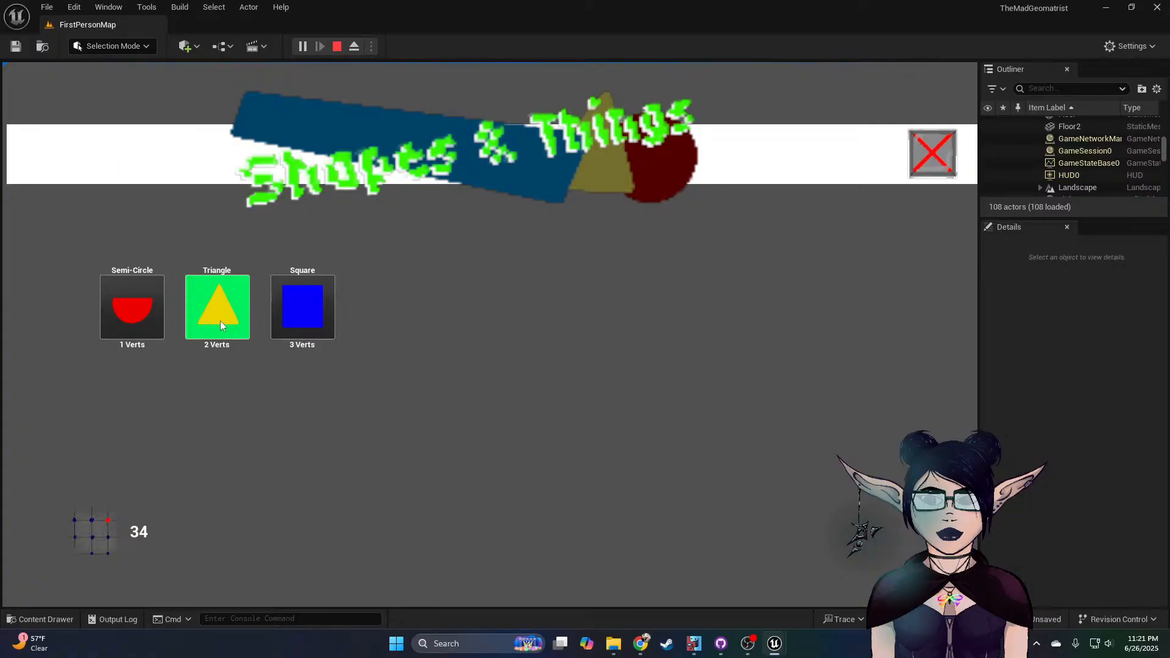
{"action": "left_click", "coordinate": [932, 154]}
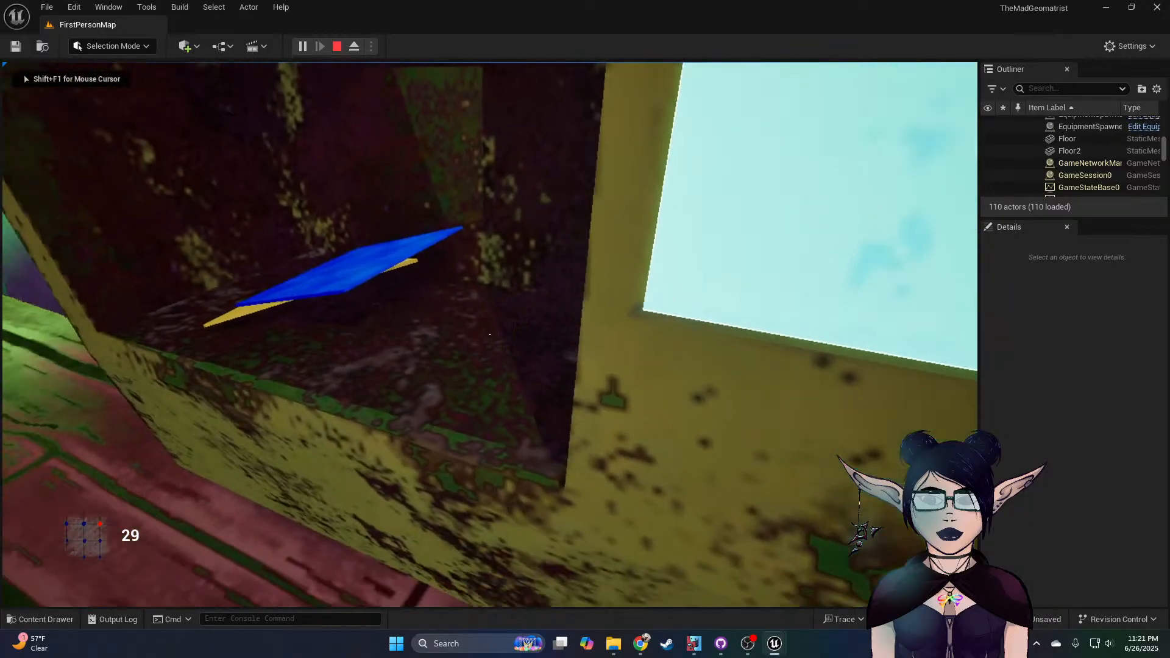
Step: Take the blue square from the machine and place it on the empty input pedestal
{"action": "key", "text": "w"}
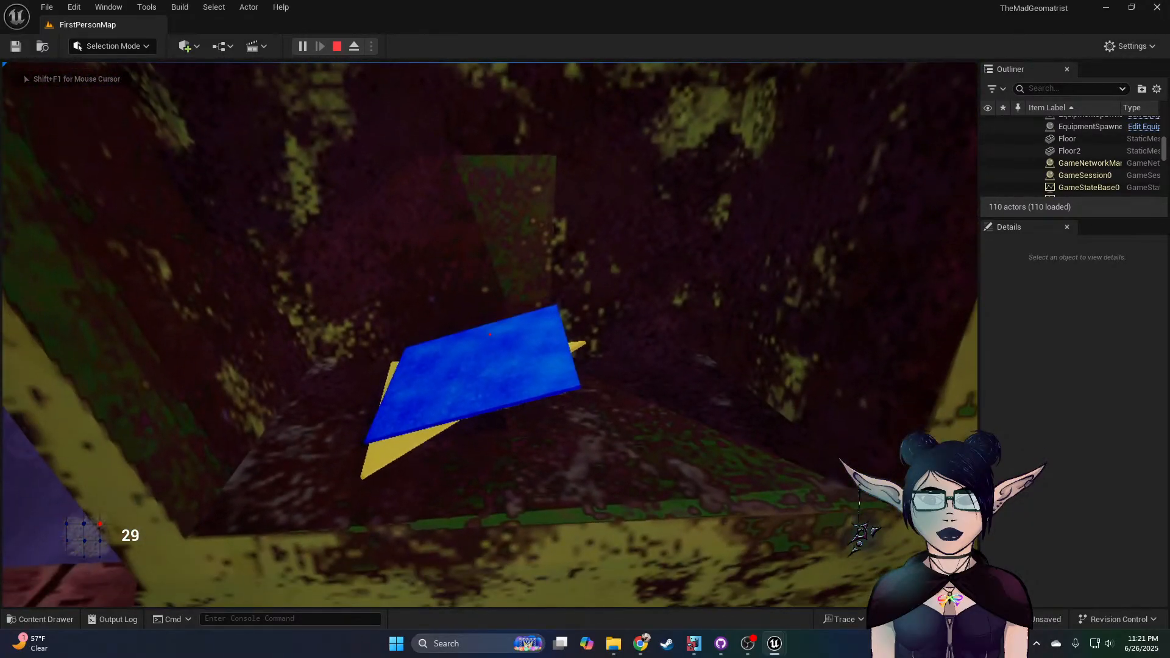
{"action": "key", "text": "e"}
{"action": "key", "text": "s"}
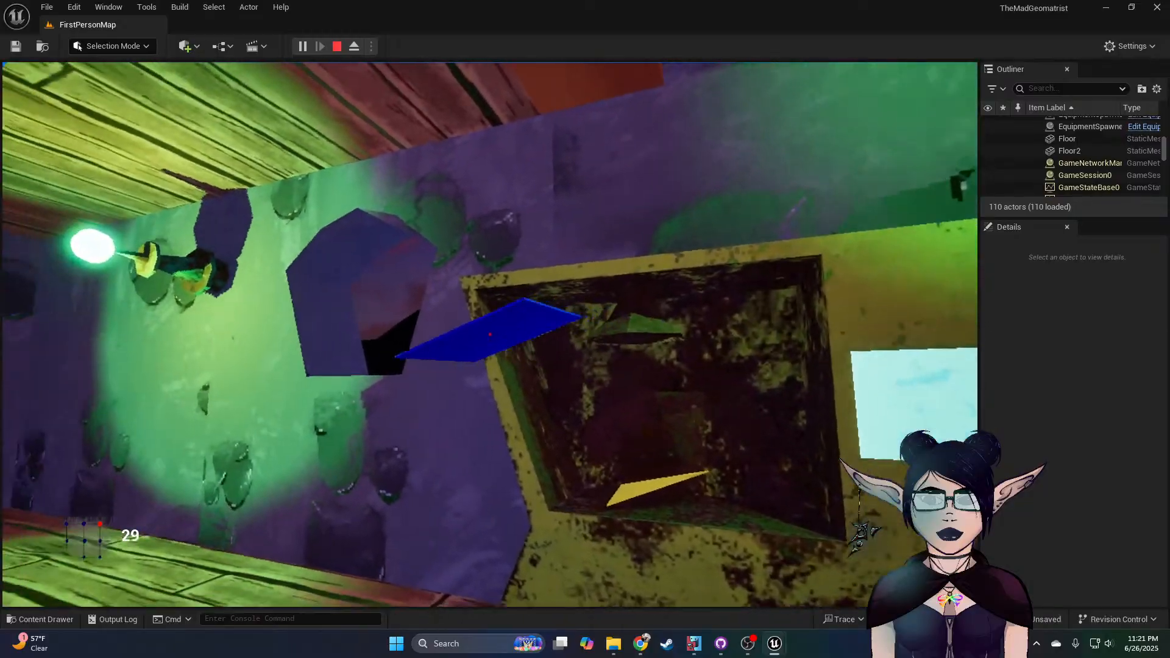
{"action": "key", "text": "w"}
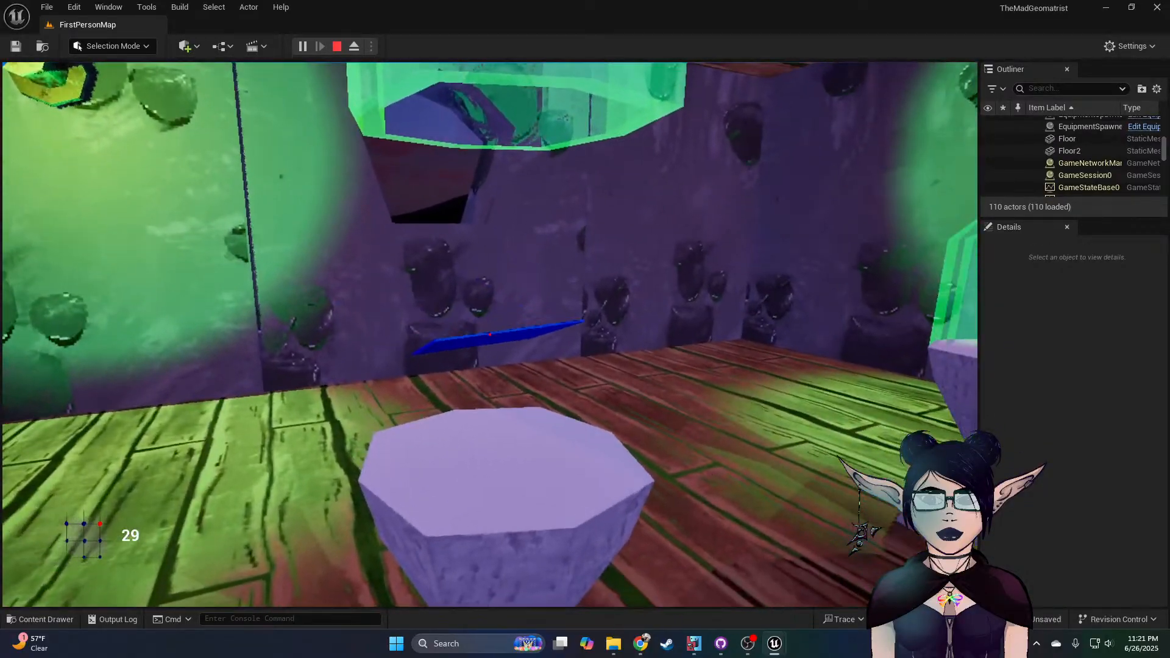
{"action": "key", "text": "e"}
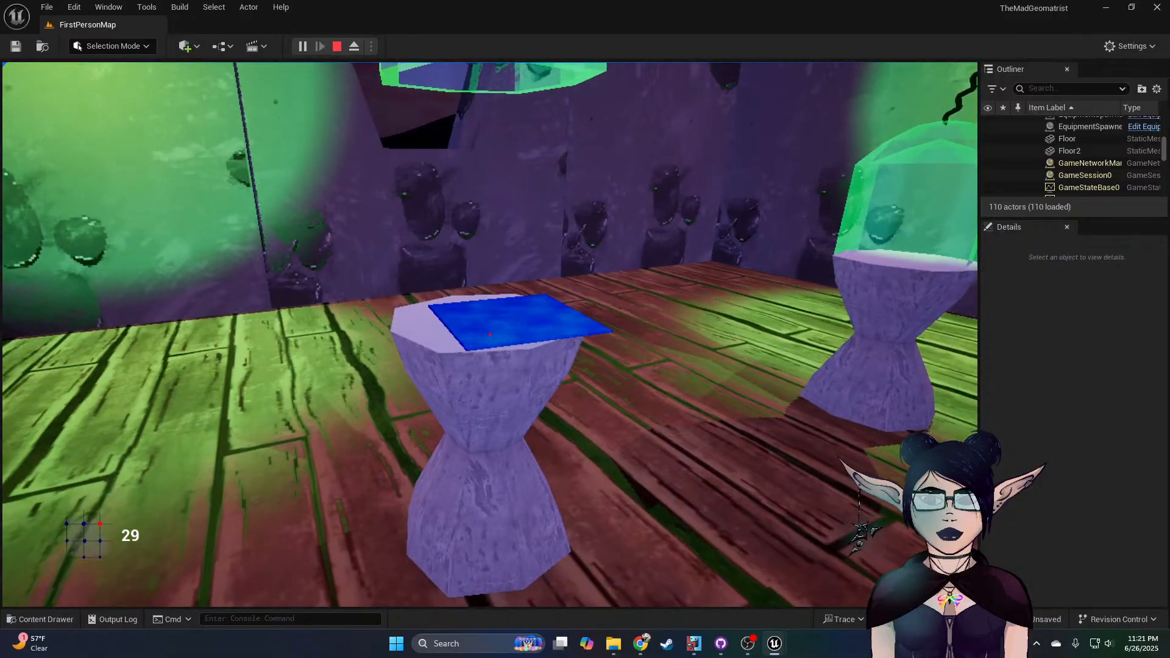
Step: Combine the blue square with the yellow triangle and pick up the resulting green shape from the output pedestal
{"action": "key", "text": "d"}
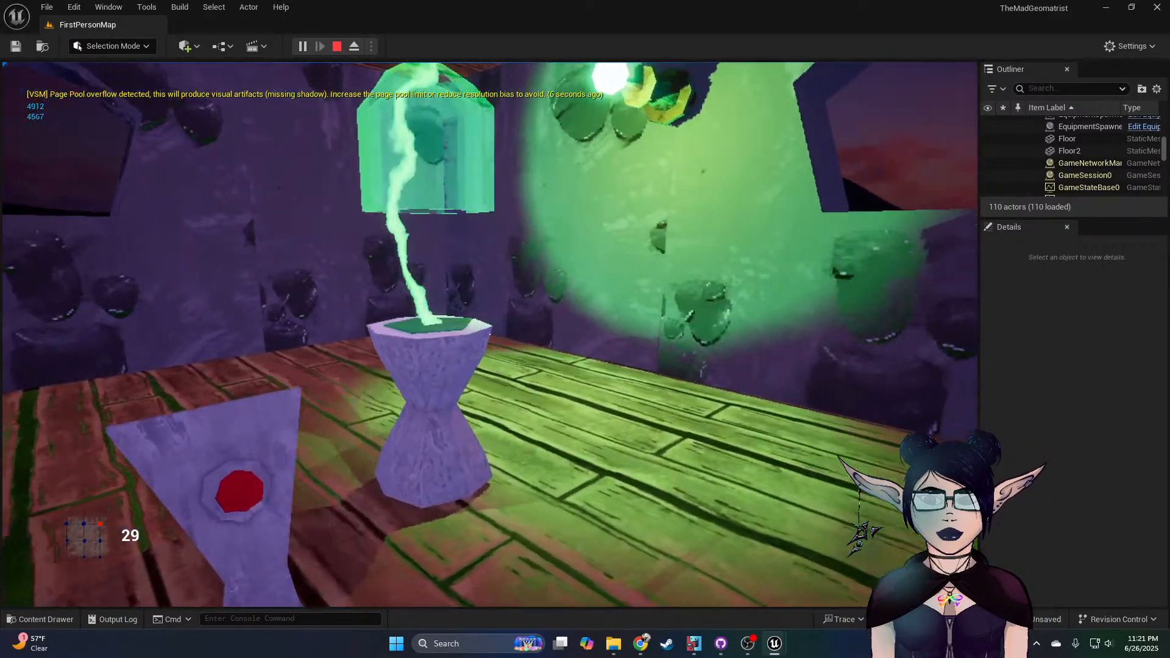
{"action": "key", "text": "w"}
{"action": "left_click", "coordinate": [490, 335]}
{"action": "key", "text": "s"}
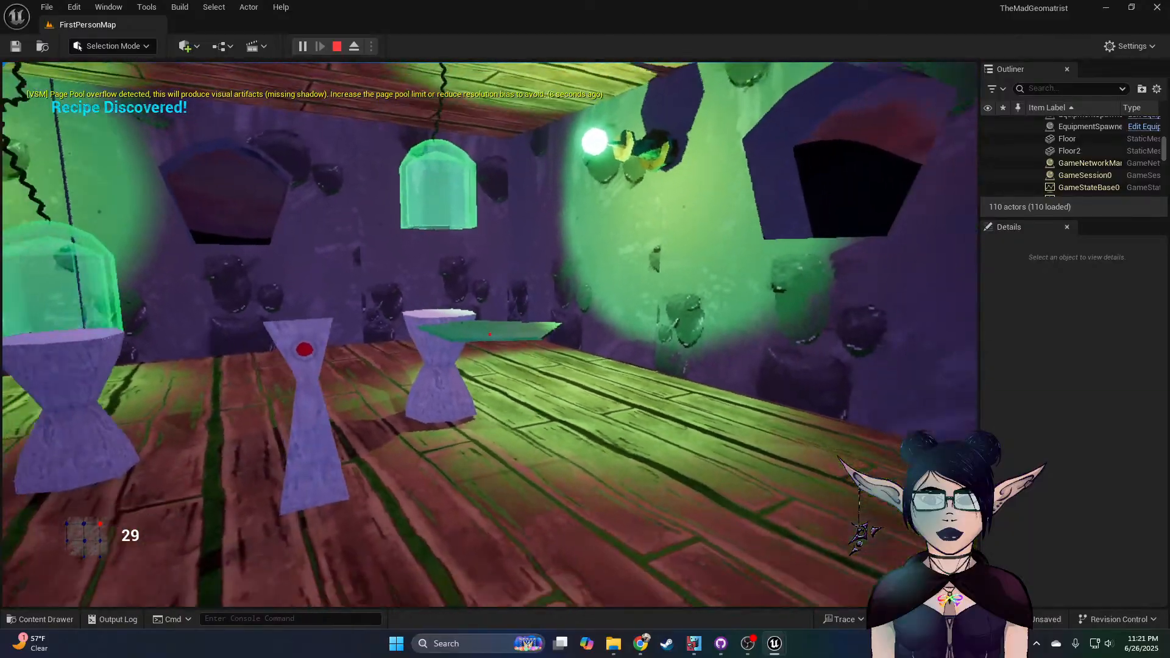
Step: Carry the green pentagon to the basin, drop it inside and exchange it for verts
{"action": "key", "text": "w"}
{"action": "key", "text": "w"}
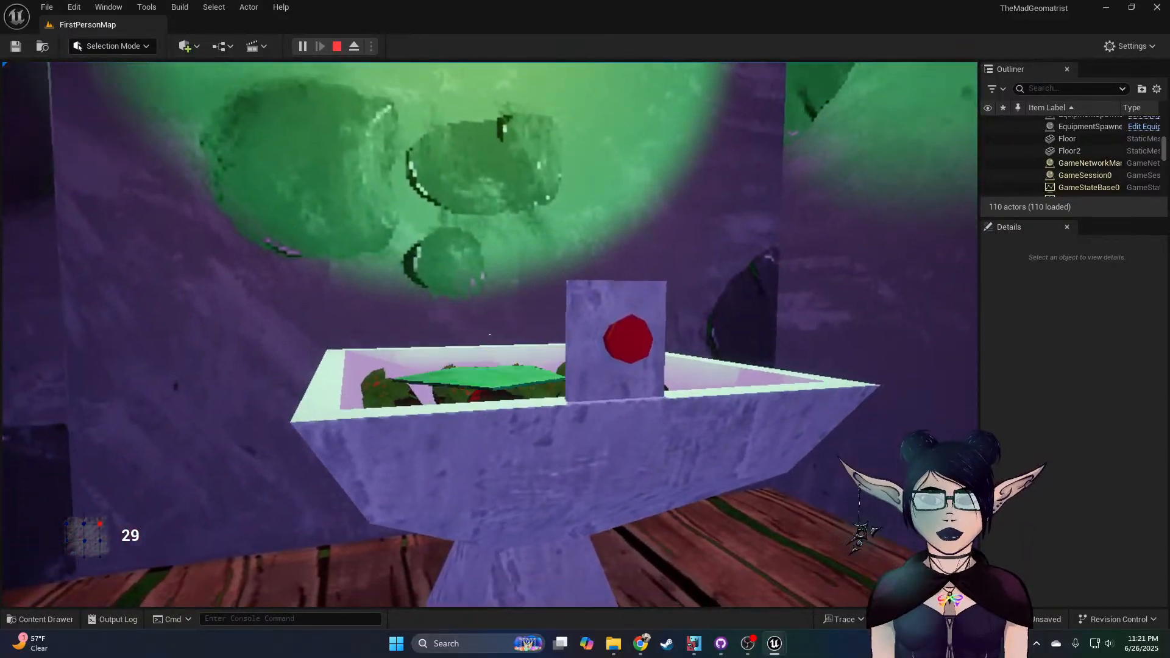
{"action": "left_click", "coordinate": [490, 335]}
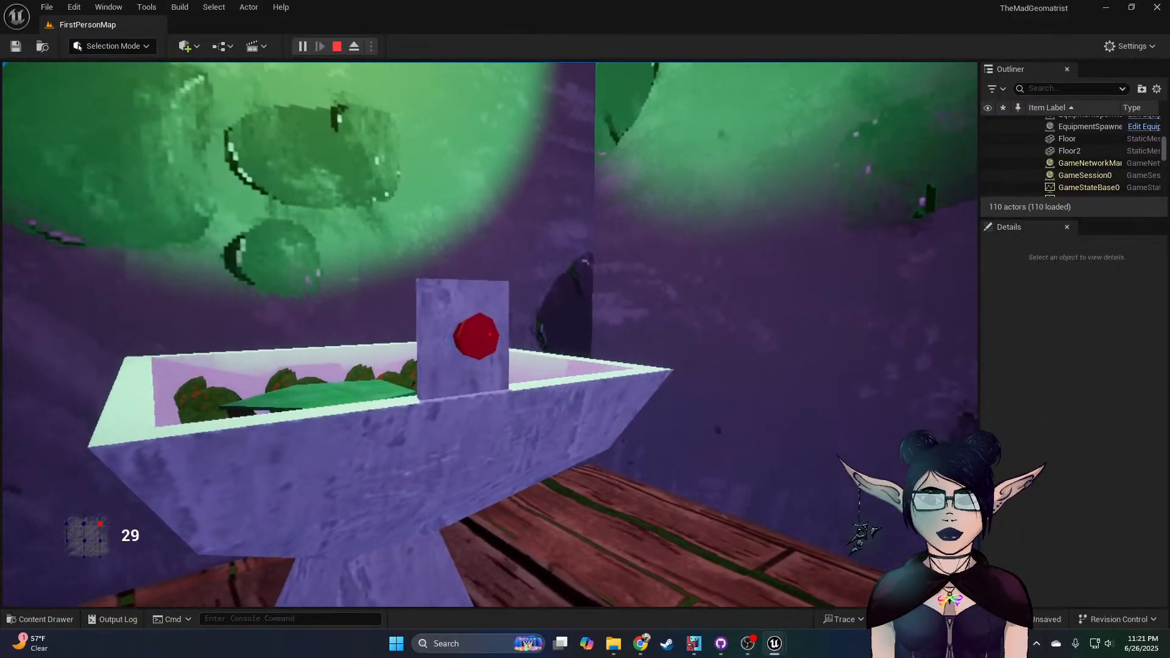
Step: Walk to the recipe book on the purple desk, review the Pentagon recipe and the undiscovered entry, and close the book
{"action": "key", "text": "w"}
{"action": "key", "text": "a"}
{"action": "key", "text": "w"}
{"action": "key", "text": "w"}
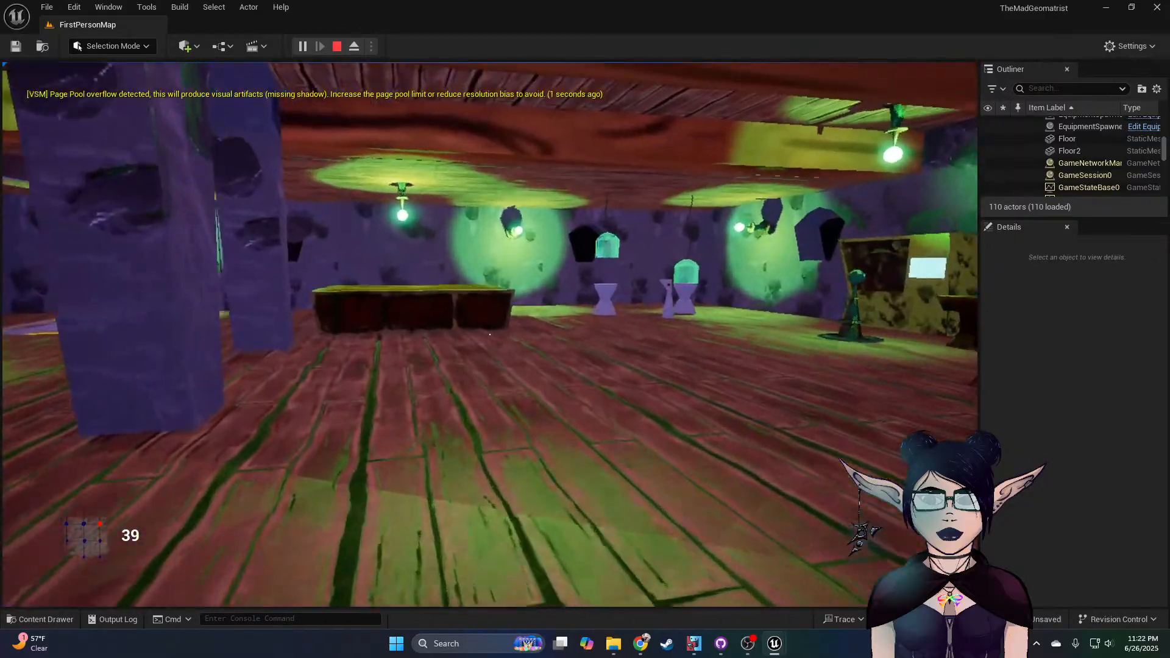
{"action": "key", "text": "w"}
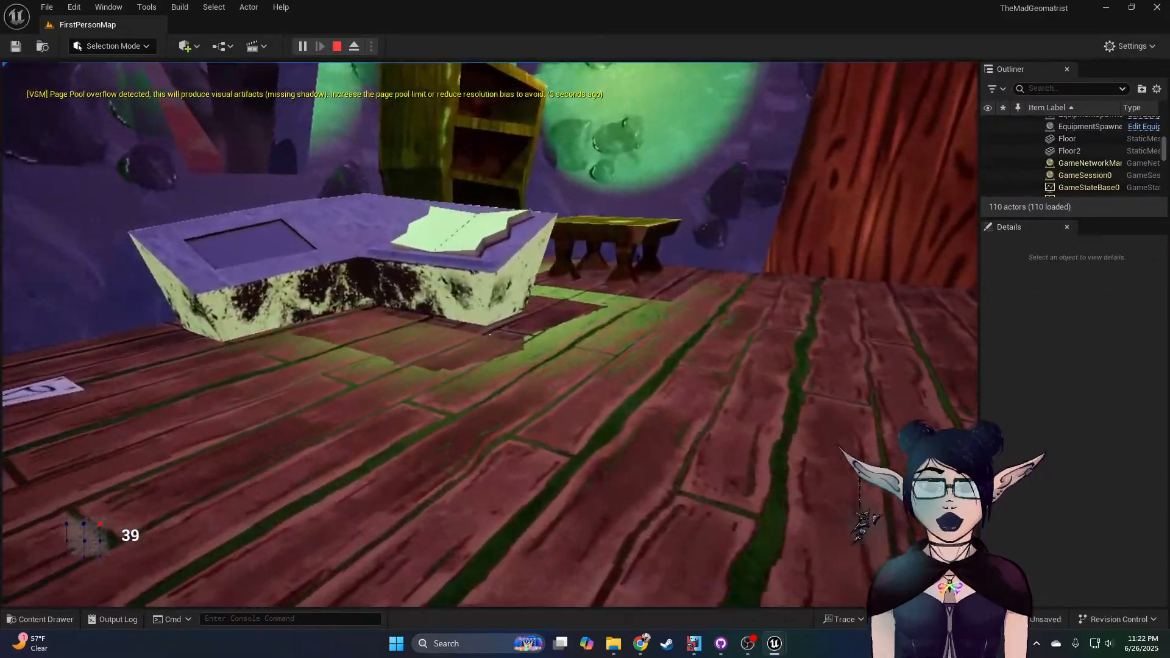
{"action": "key", "text": "e"}
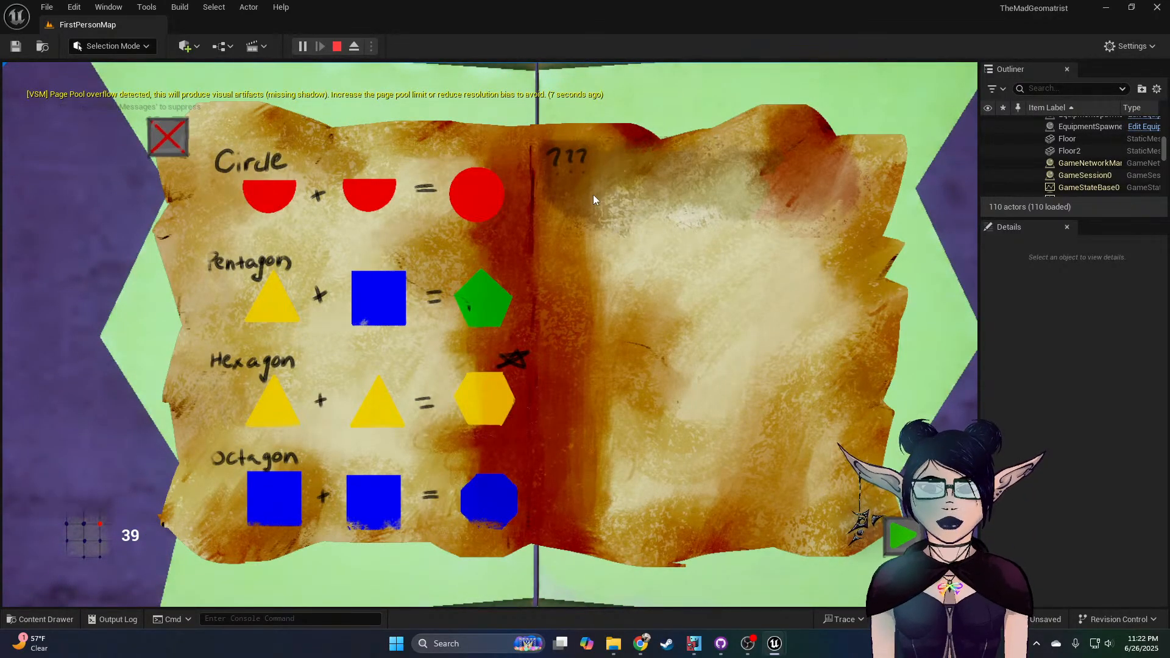
{"action": "left_click", "coordinate": [167, 138]}
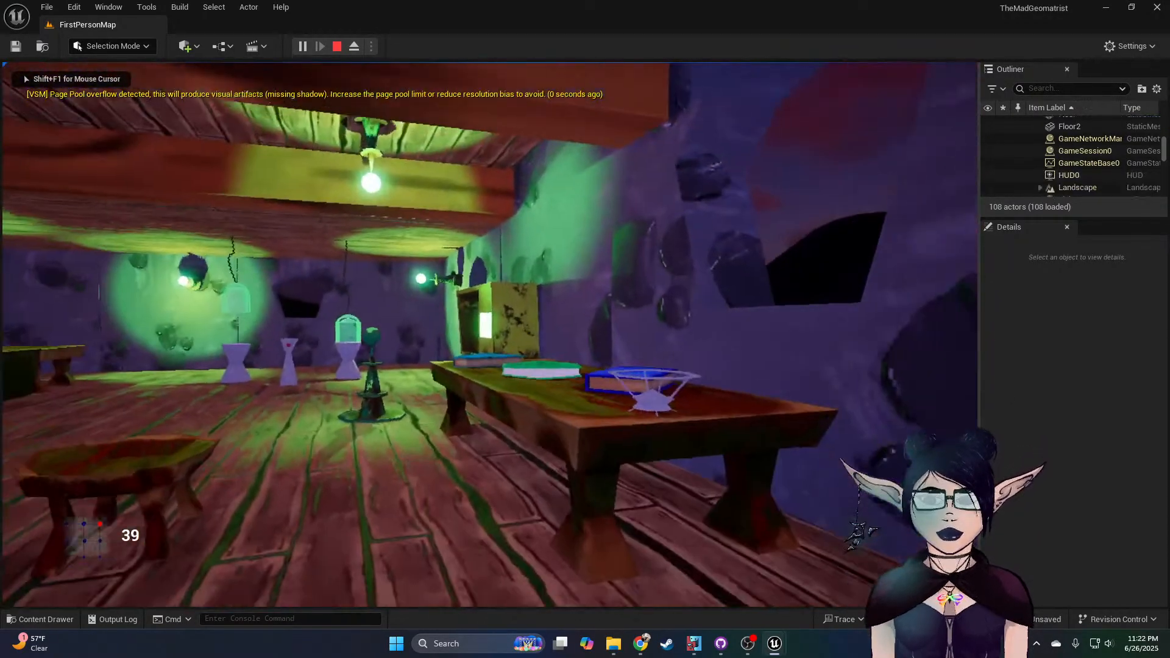
Step: Return to the yellow shop machine, buy two Triangles and two Squares, and close the shop
{"action": "key", "text": "w"}
{"action": "key", "text": "w"}
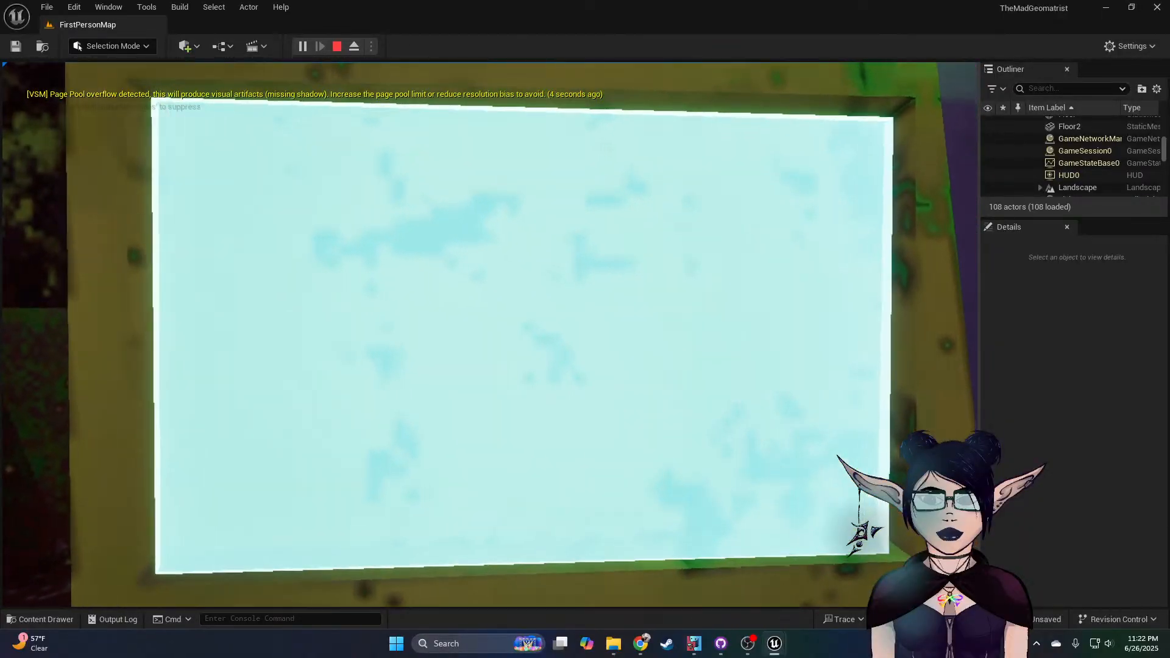
{"action": "key", "text": "e"}
{"action": "left_click", "coordinate": [247, 321]}
{"action": "left_click", "coordinate": [283, 322]}
{"action": "left_click", "coordinate": [932, 154]}
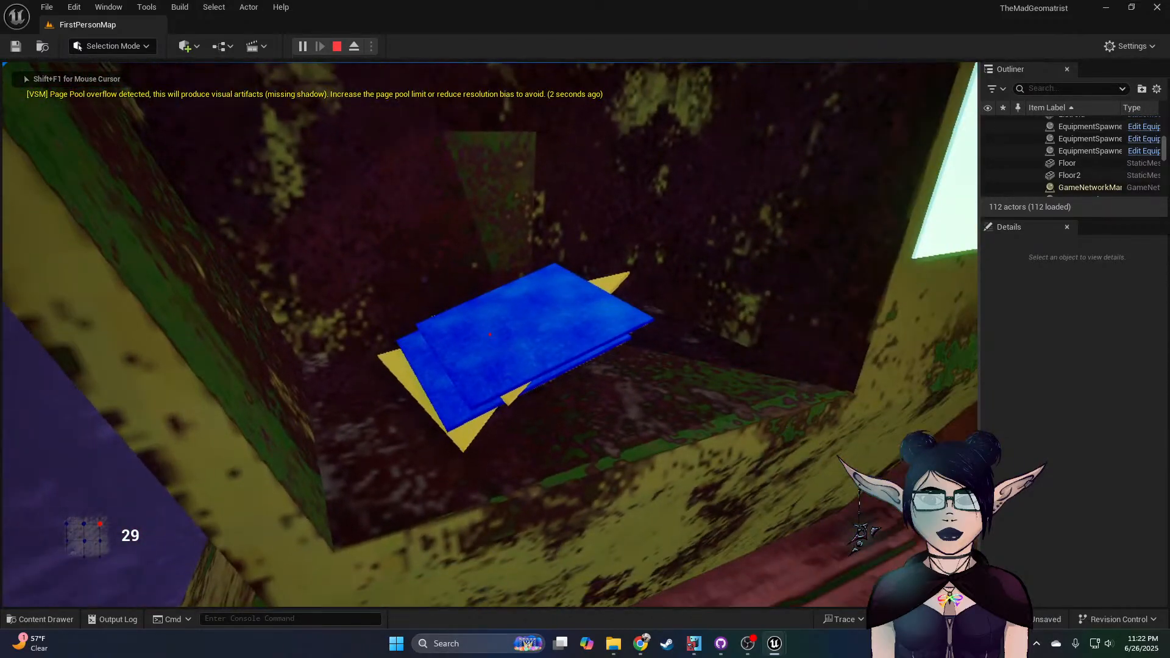
Step: Take a blue square from the shop machine and place it on the empty input pedestal
{"action": "left_click", "coordinate": [490, 335]}
{"action": "key", "text": "s"}
{"action": "key", "text": "w"}
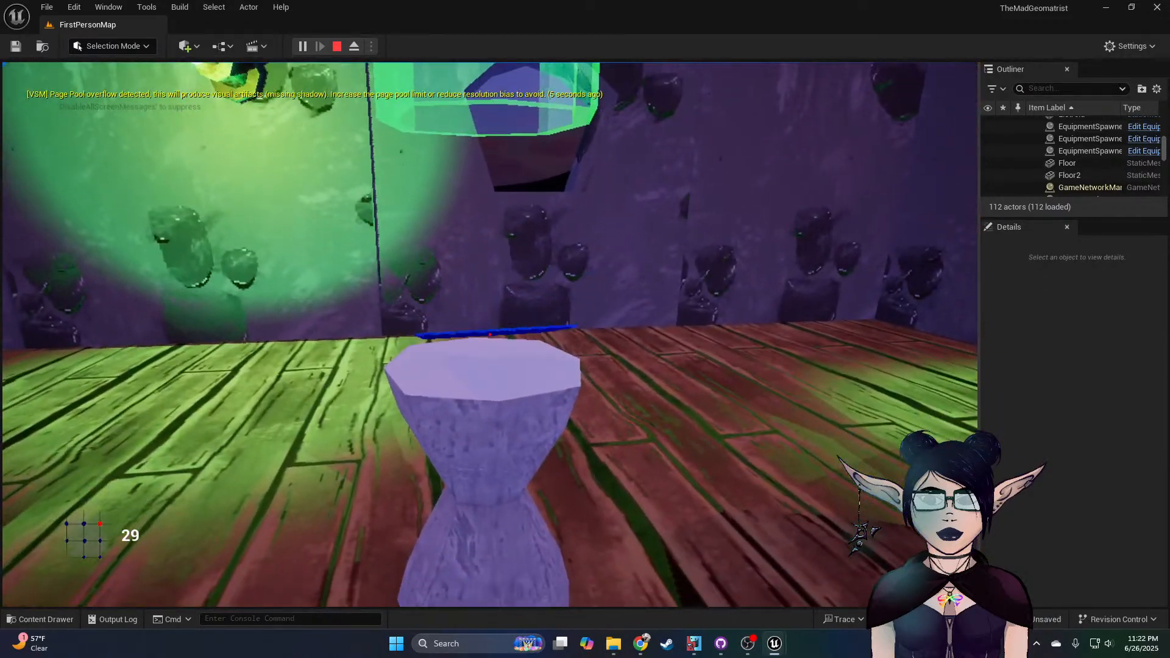
{"action": "left_click", "coordinate": [490, 334]}
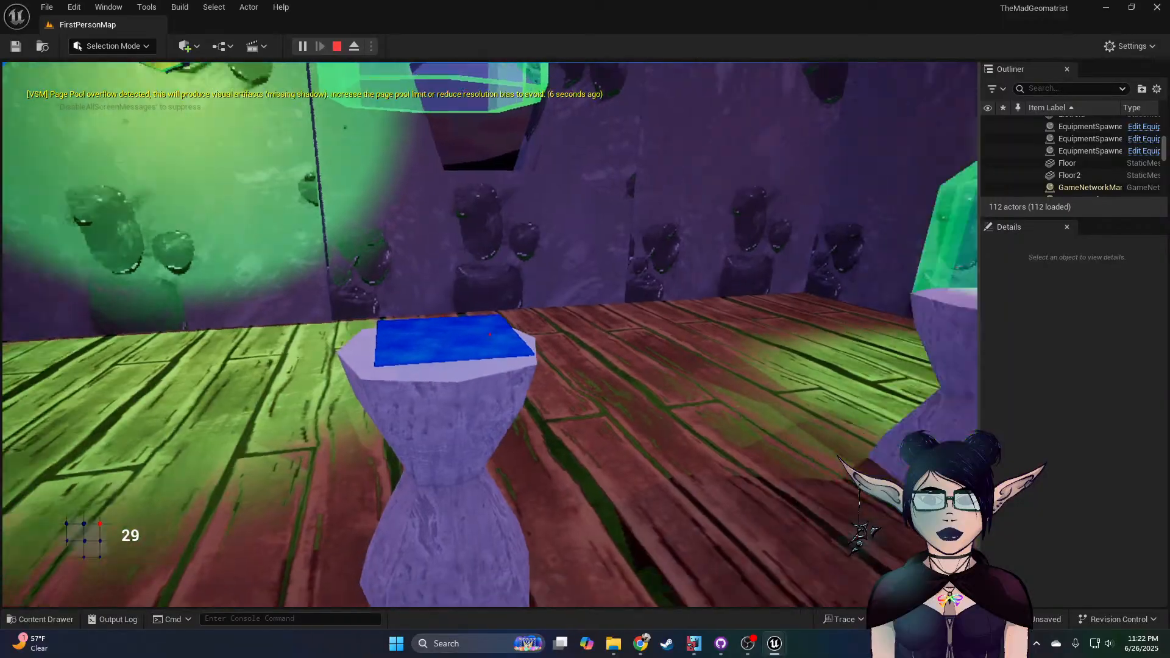
Step: Take a yellow triangle from the shop machine and place it on the input pedestal with the blue square
{"action": "key", "text": "w"}
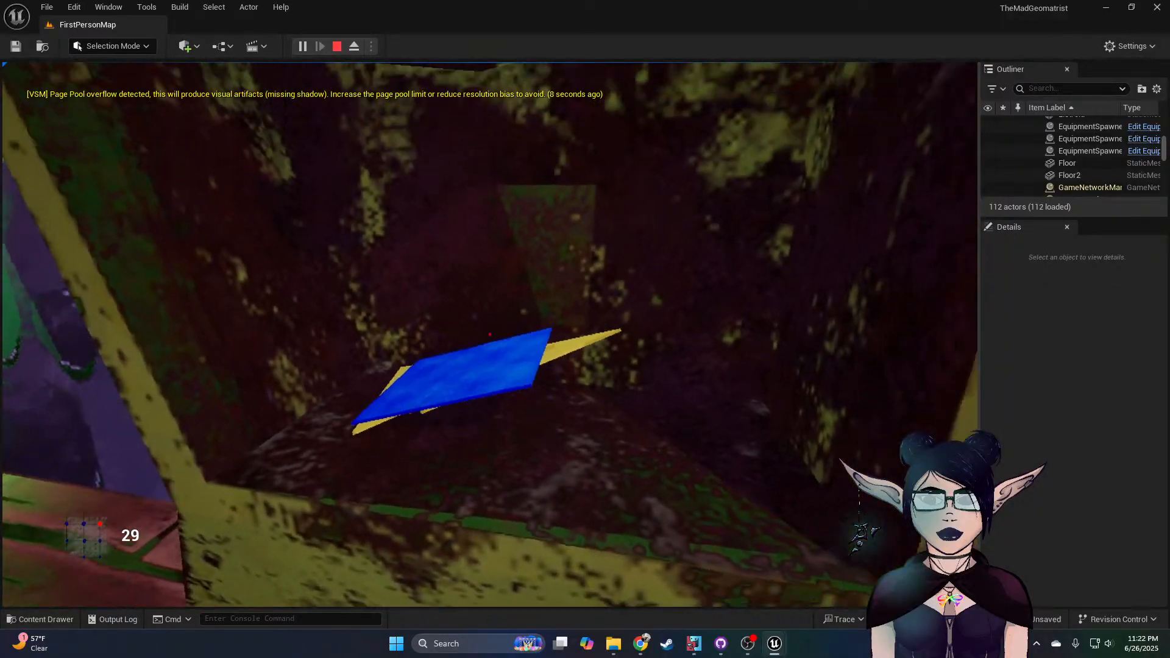
{"action": "left_click", "coordinate": [489, 335]}
{"action": "key", "text": "s"}
{"action": "key", "text": "w"}
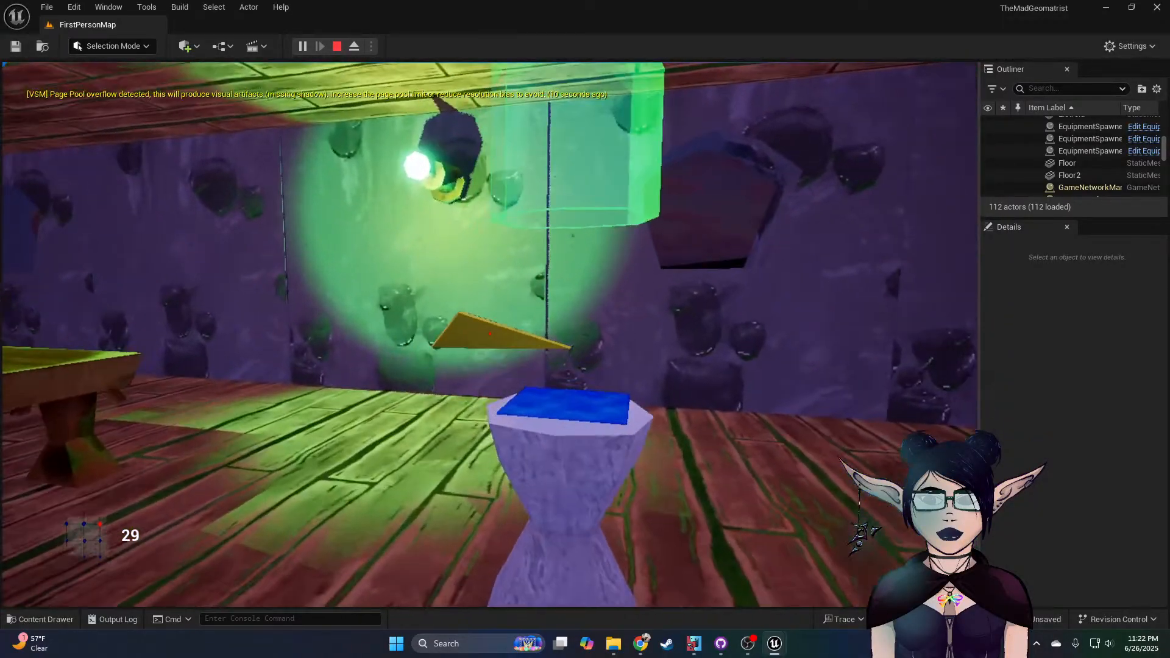
{"action": "left_click", "coordinate": [490, 335]}
Step: Activate the combining device between the pedestals and pick up the green shape from the output pedestal
{"action": "key", "text": "w"}
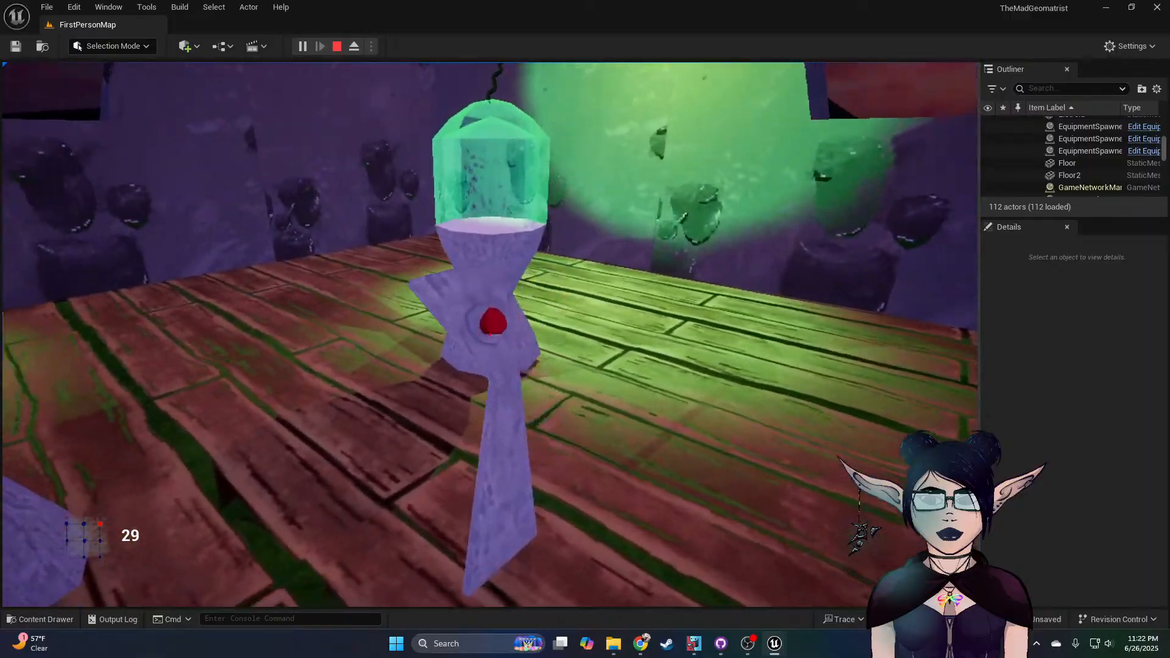
{"action": "key", "text": "s"}
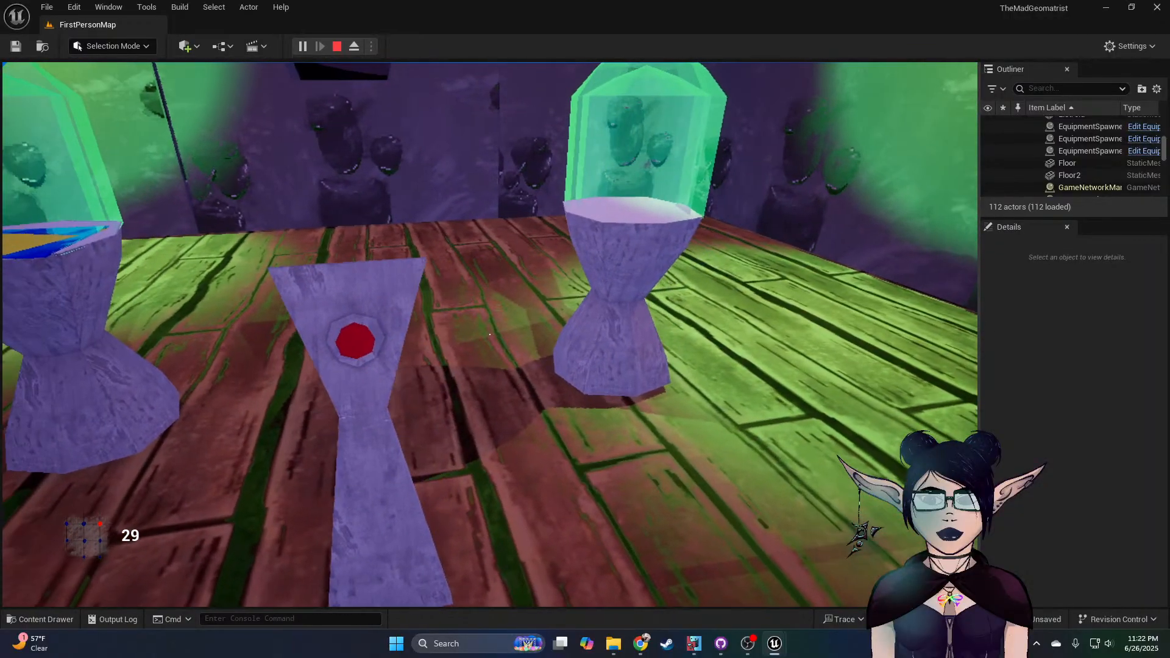
{"action": "left_click", "coordinate": [490, 335]}
{"action": "key", "text": "d"}
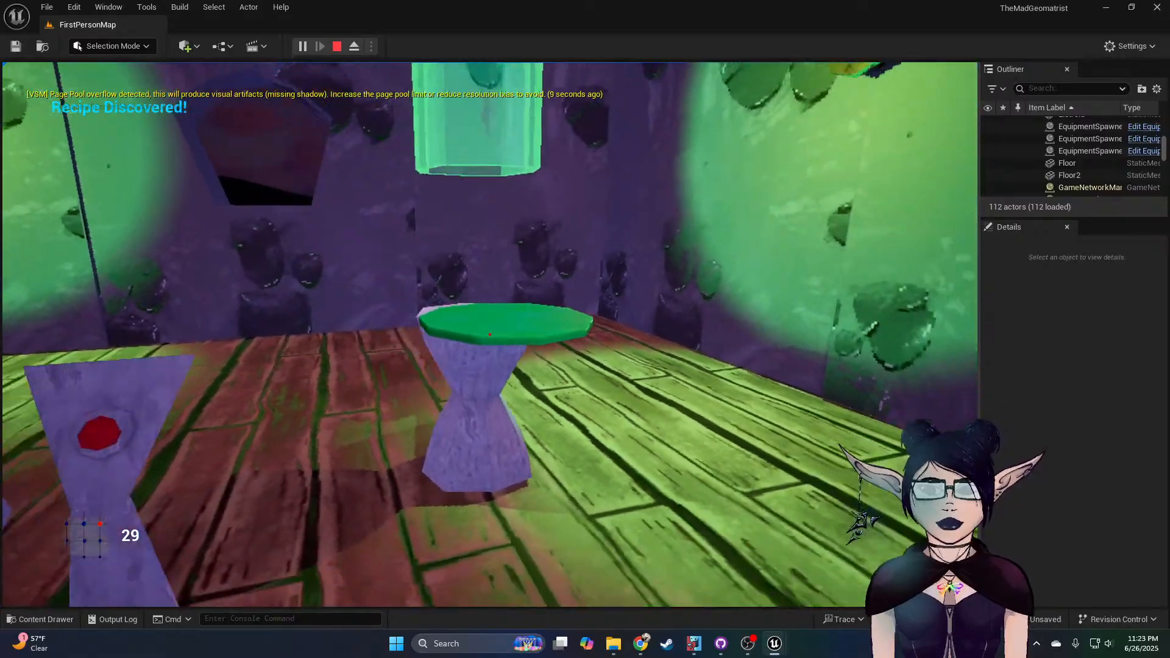
Step: Carry the large green many-sided shape across the room and exchange it for verts at the basin
{"action": "key", "text": "w"}
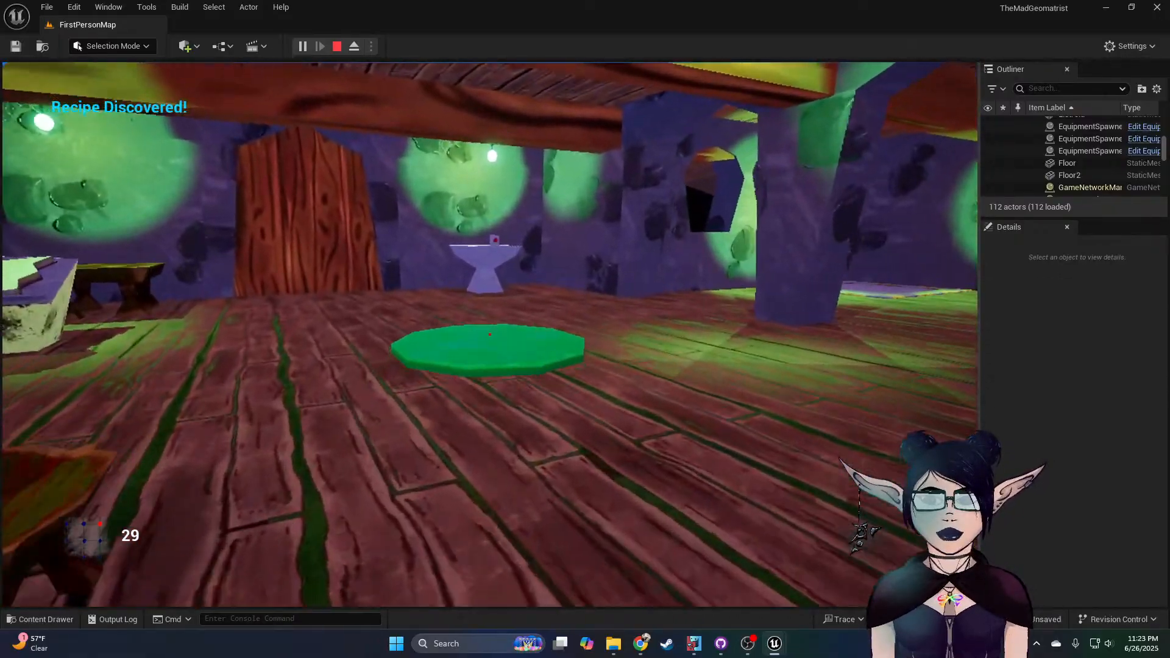
{"action": "key", "text": "w"}
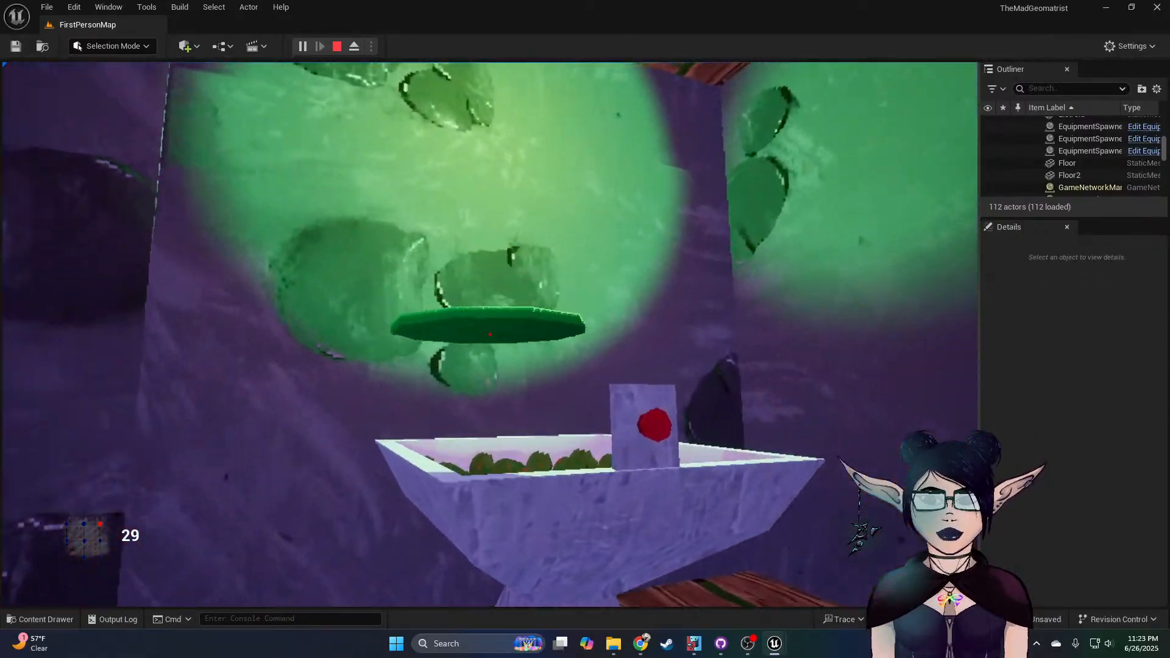
{"action": "key", "text": "w"}
{"action": "key", "text": "s"}
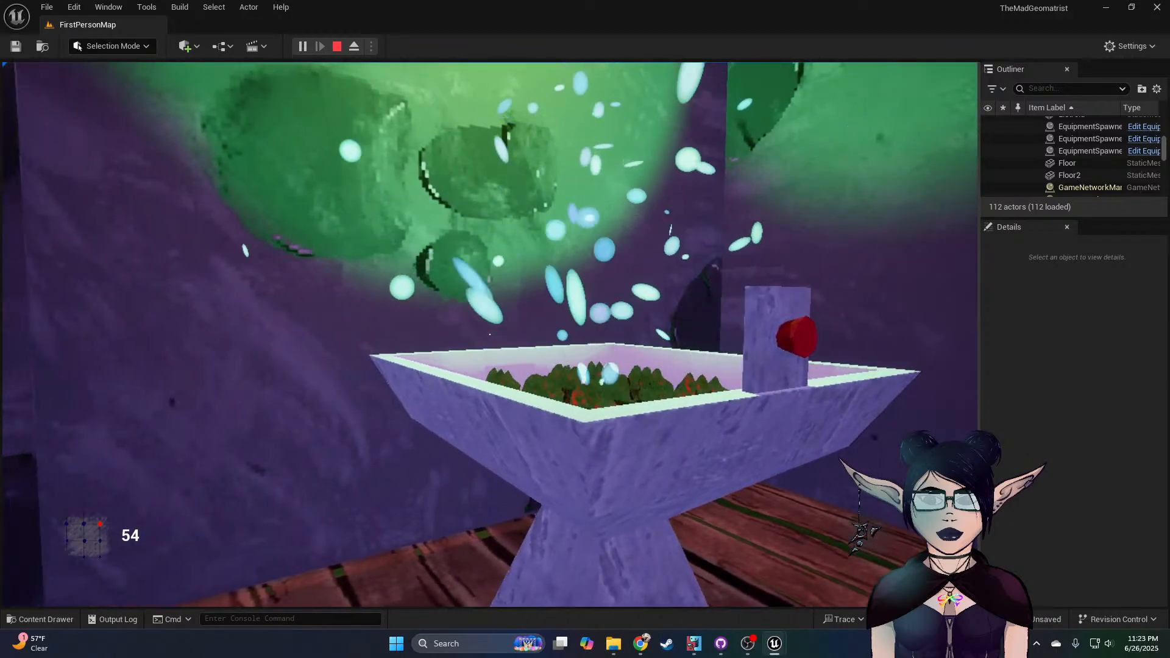
Step: Walk back to the yellow shop machine and buy two Triangles
{"action": "key", "text": "w"}
{"action": "key", "text": "w"}
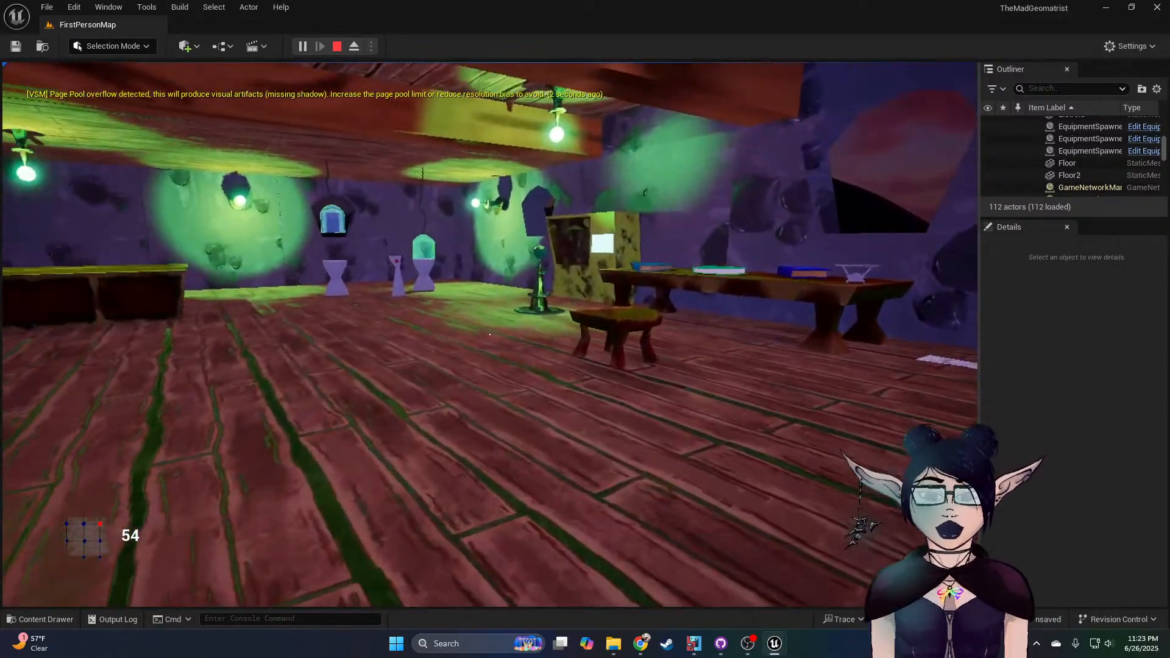
{"action": "key", "text": "w"}
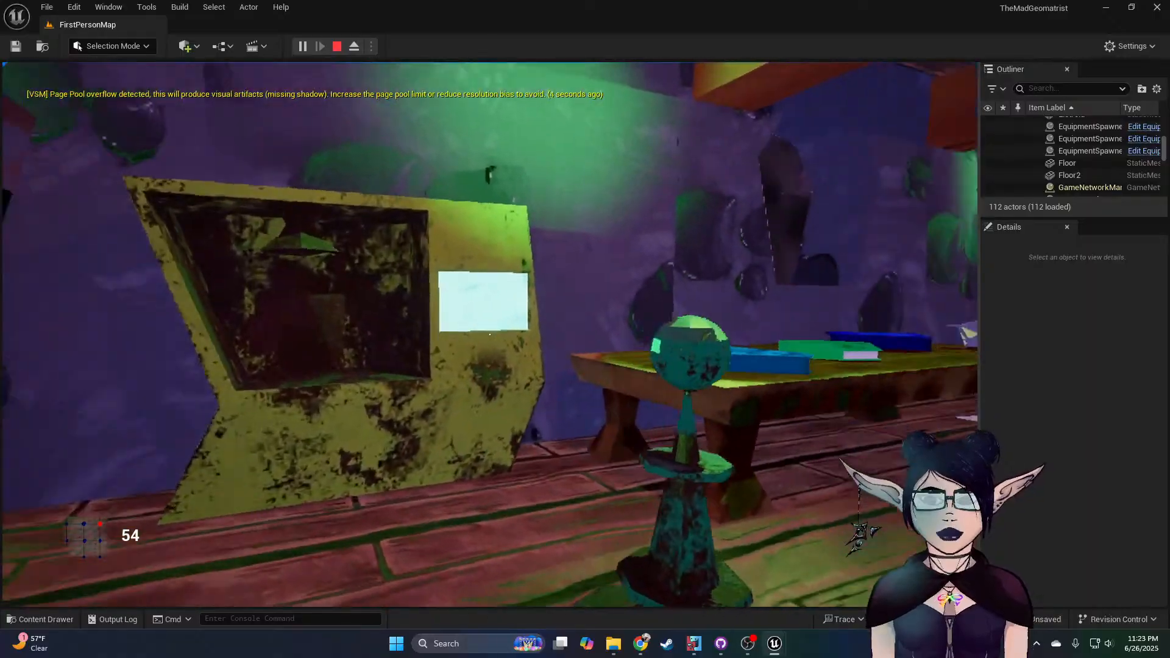
{"action": "key", "text": "w"}
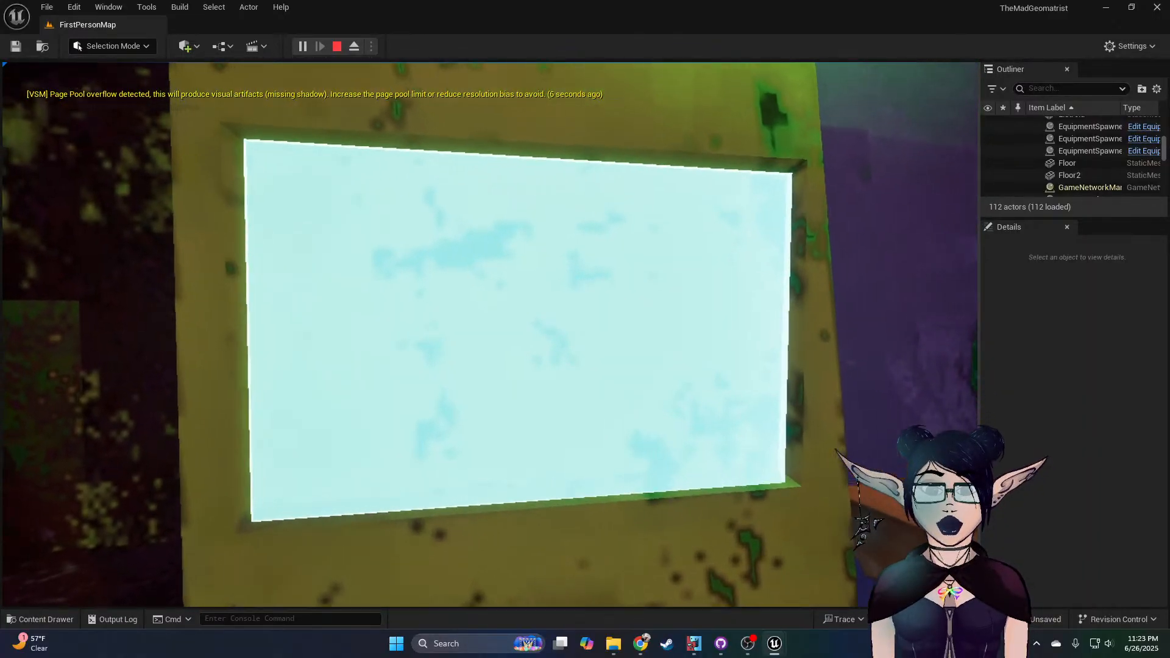
{"action": "key", "text": "e"}
{"action": "left_click", "coordinate": [213, 306]}
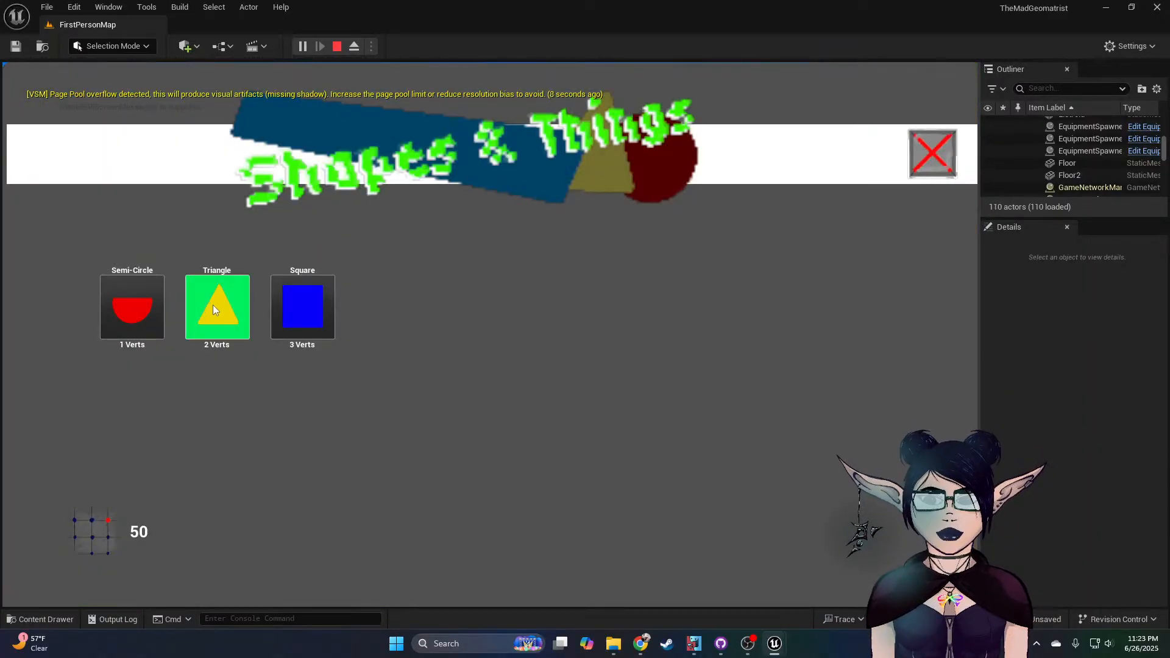
Step: Close the shop, take one yellow triangle from the machine and place it on the empty input pedestal
{"action": "key", "text": "w"}
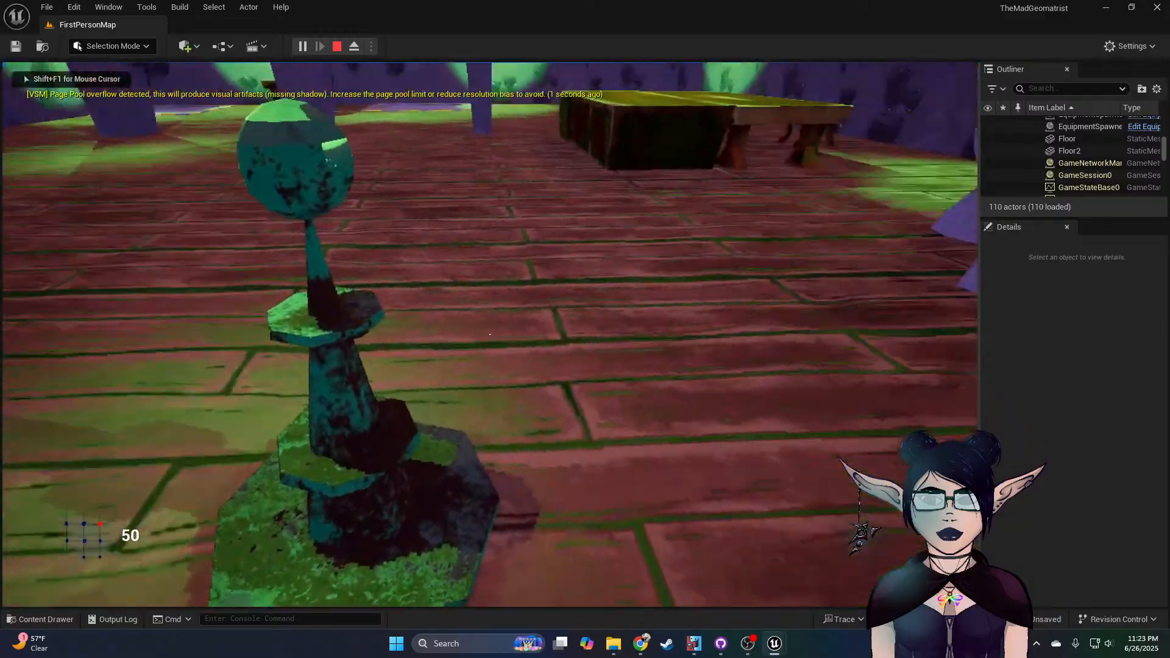
{"action": "key", "text": "e"}
{"action": "key", "text": "s"}
{"action": "key", "text": "w"}
{"action": "key", "text": "w"}
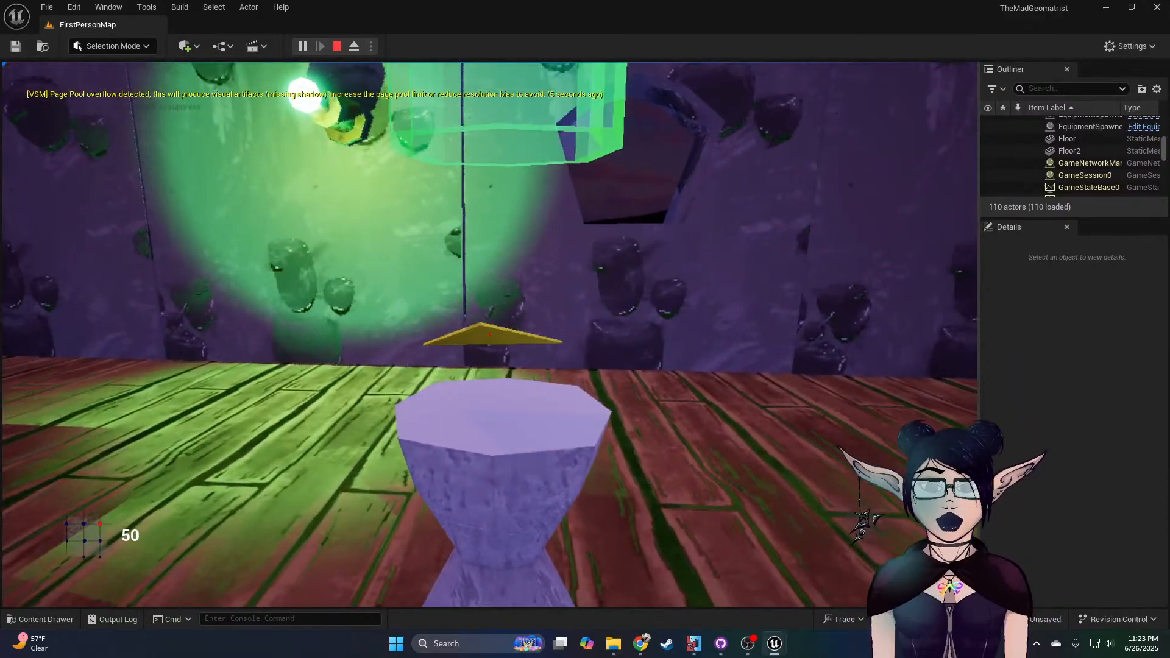
Step: Fetch the remaining yellow triangle from the shop machine and add it to the input pedestal
{"action": "key", "text": "w"}
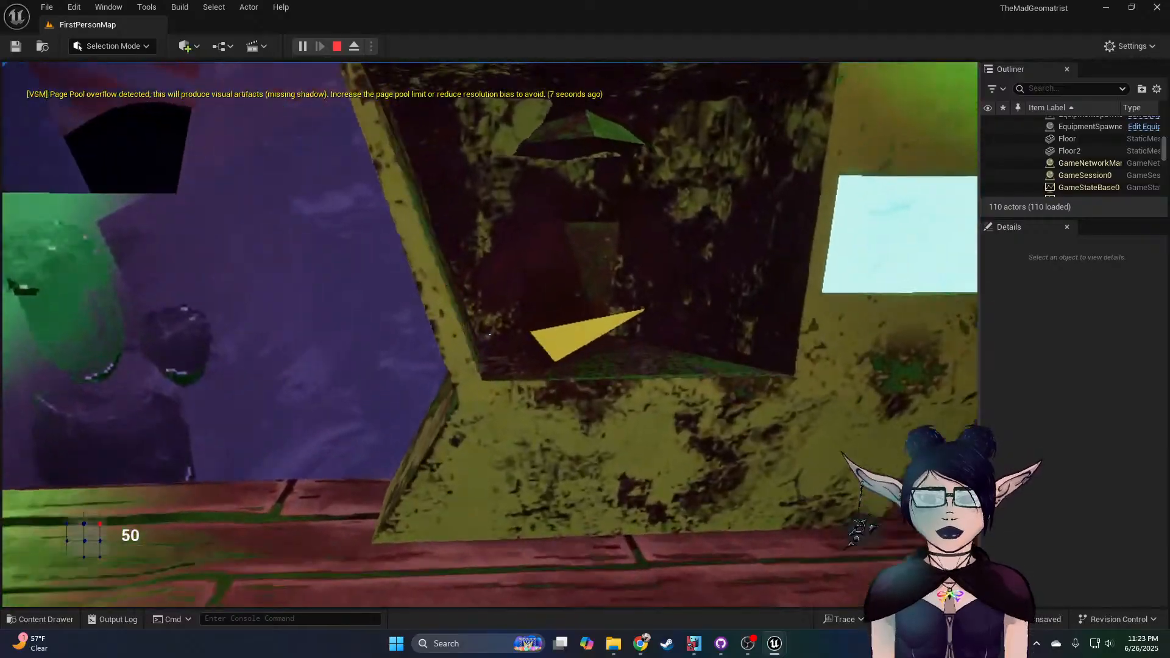
{"action": "key", "text": "s"}
{"action": "key", "text": "w"}
{"action": "key", "text": "a"}
{"action": "key", "text": "e"}
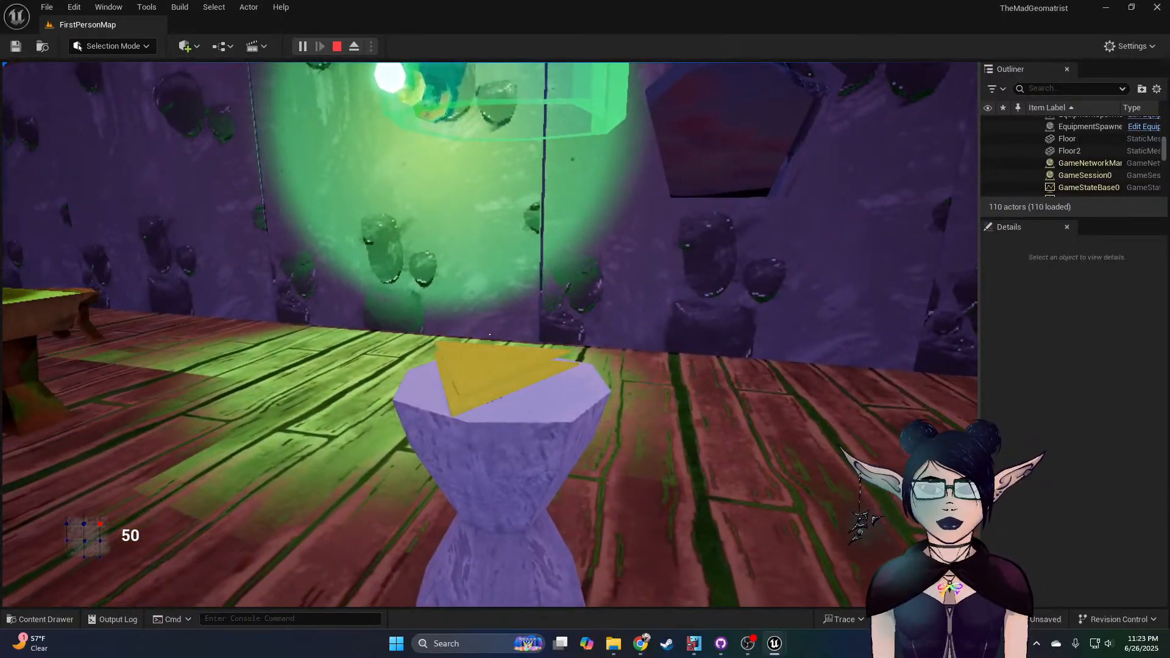
Step: Combine the two yellow triangles and pick up the resulting yellow hexagon from the output pedestal
{"action": "key", "text": "s"}
{"action": "key", "text": "s"}
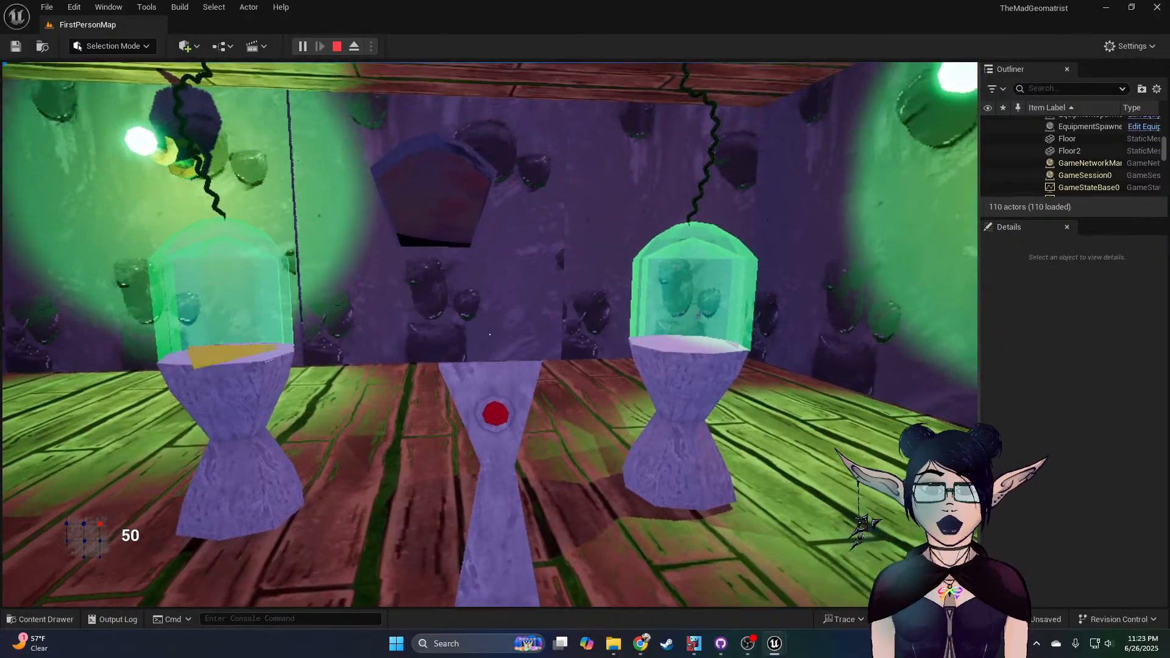
{"action": "key", "text": "w"}
{"action": "key", "text": "e"}
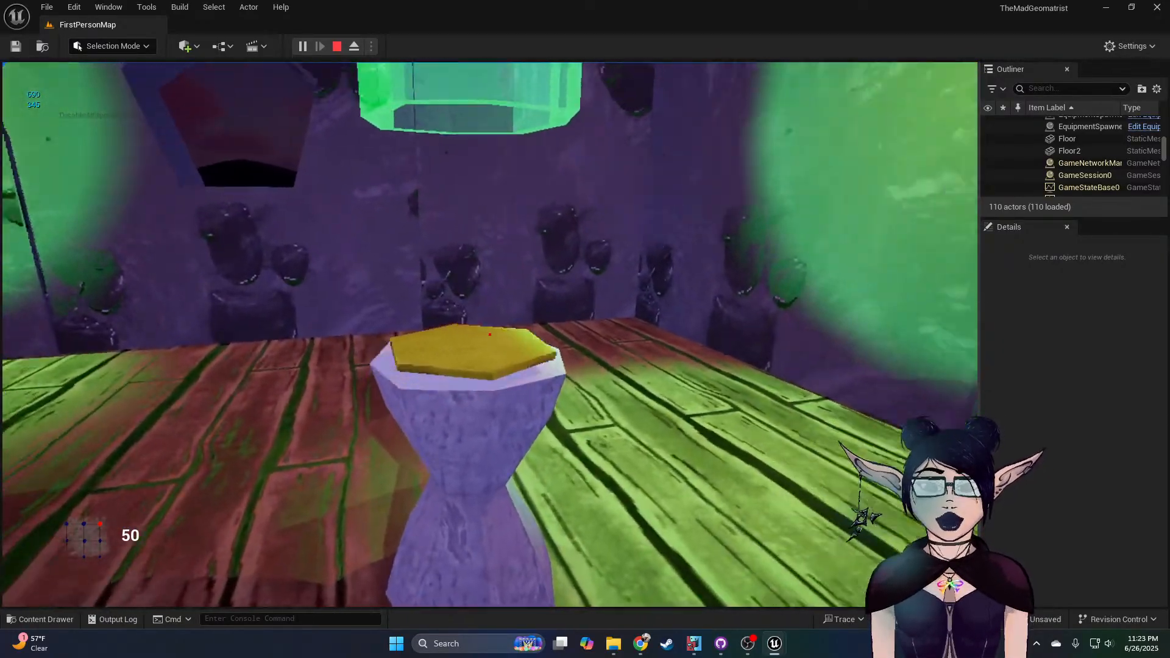
Step: Carry the yellow hexagon to the basin, drop it inside and exchange it for verts
{"action": "key", "text": "w"}
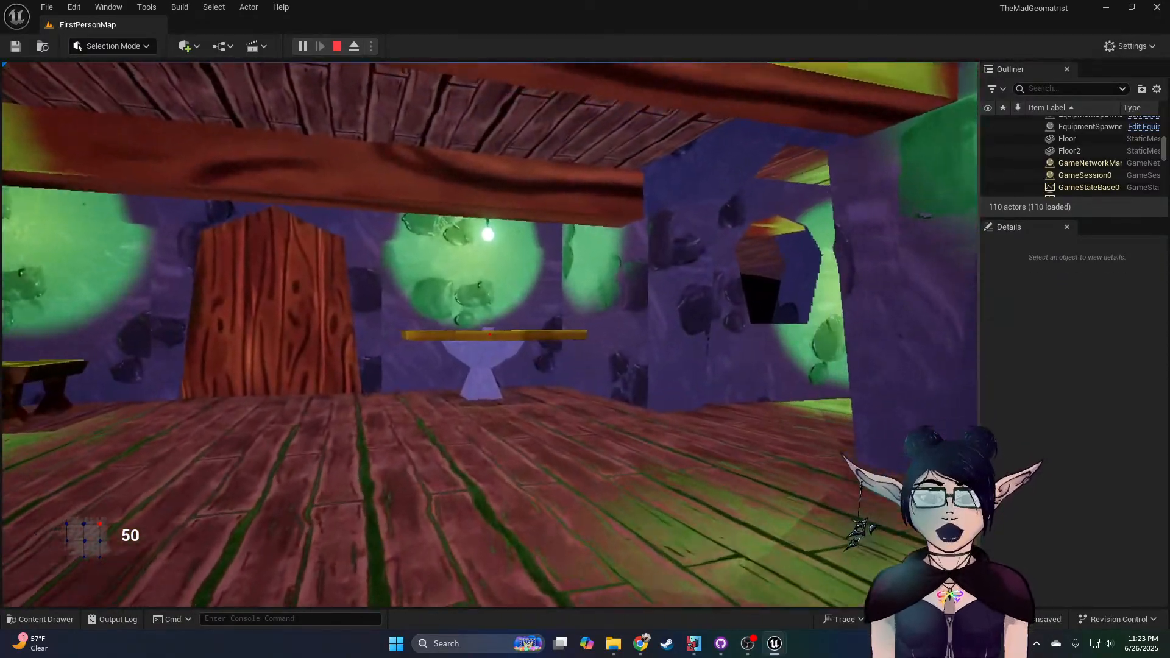
{"action": "key", "text": "w"}
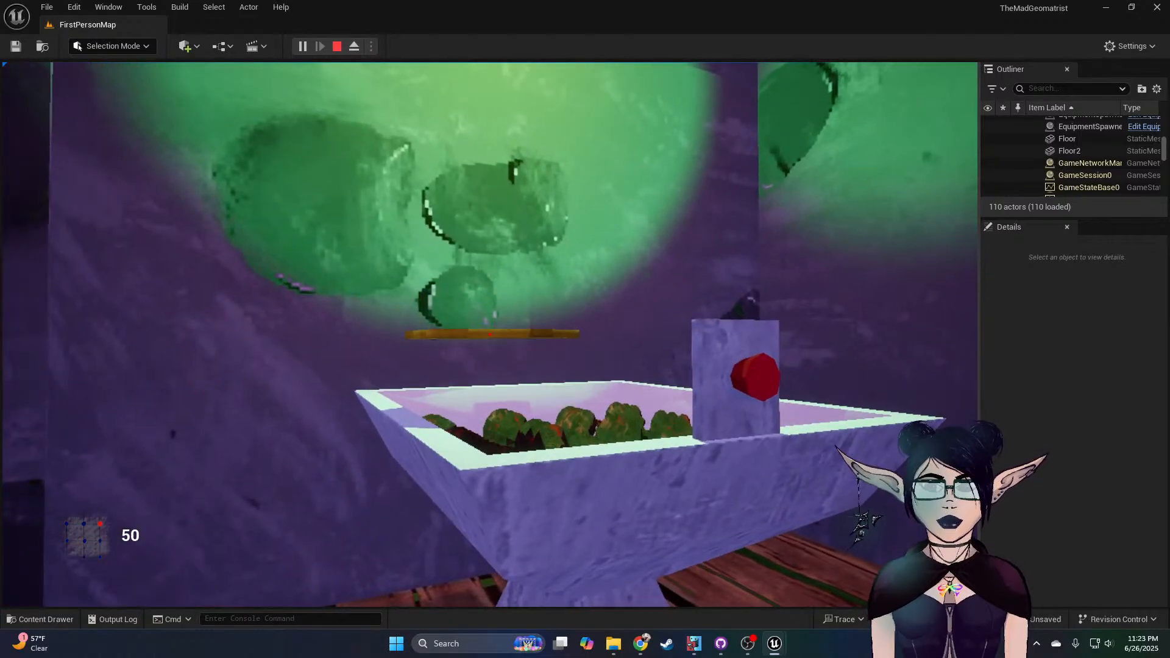
{"action": "key", "text": "d"}
{"action": "key", "text": "w"}
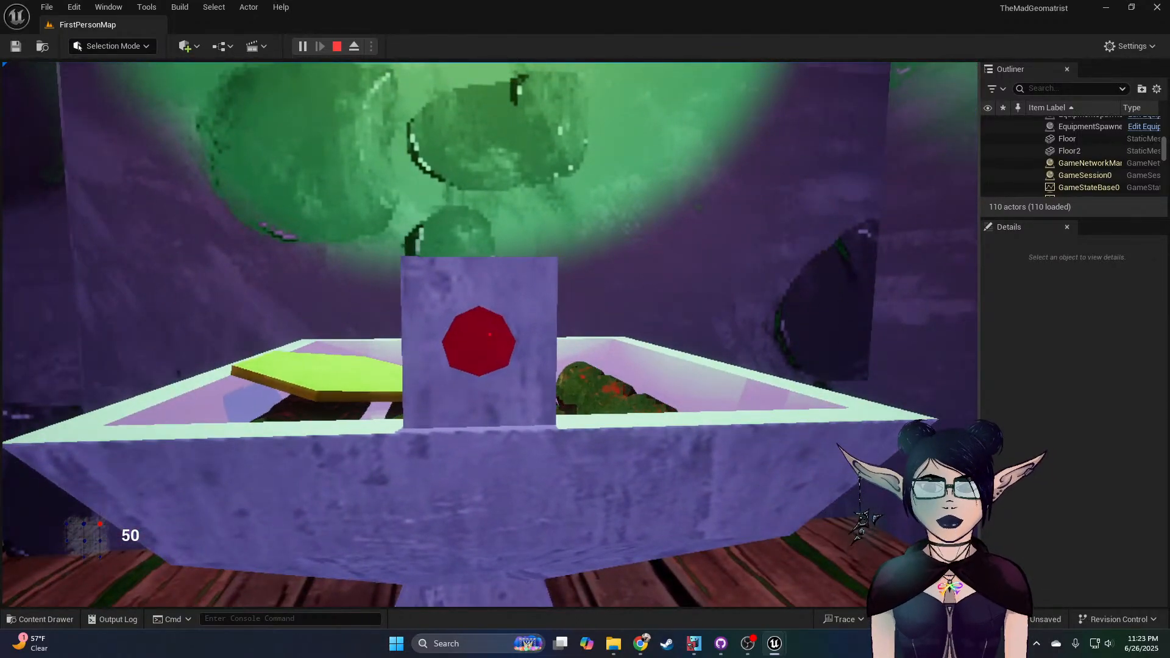
Step: Return to the shop machine, buy one triangle and one square, and close the shop
{"action": "key", "text": "w"}
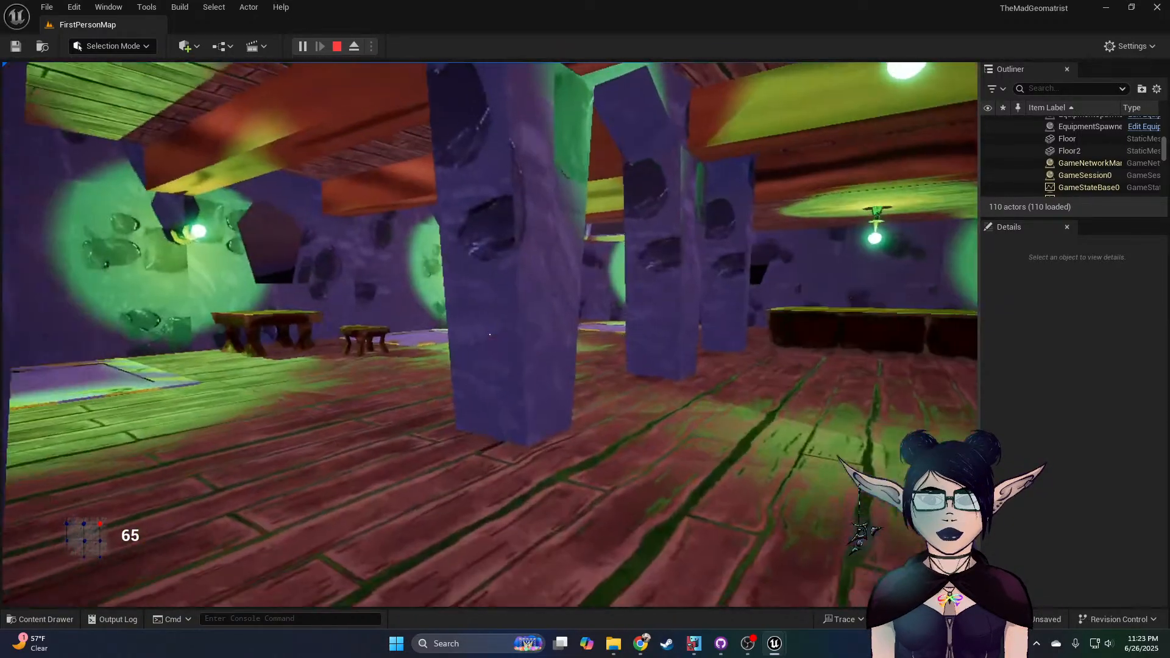
{"action": "key", "text": "w"}
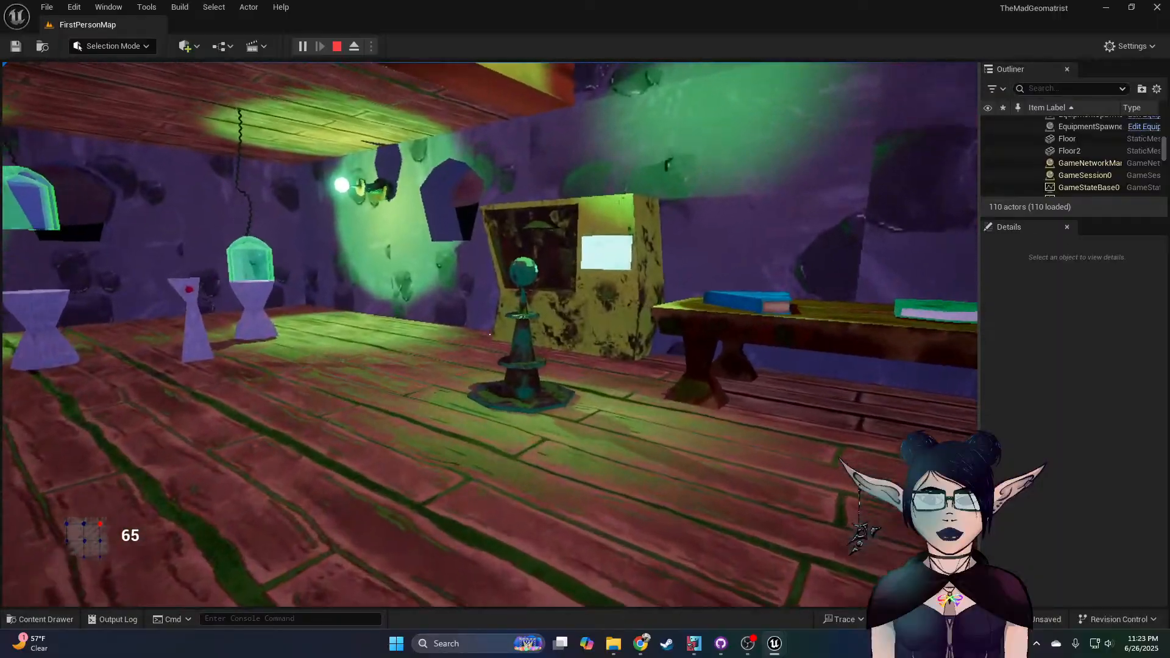
{"action": "key", "text": "w"}
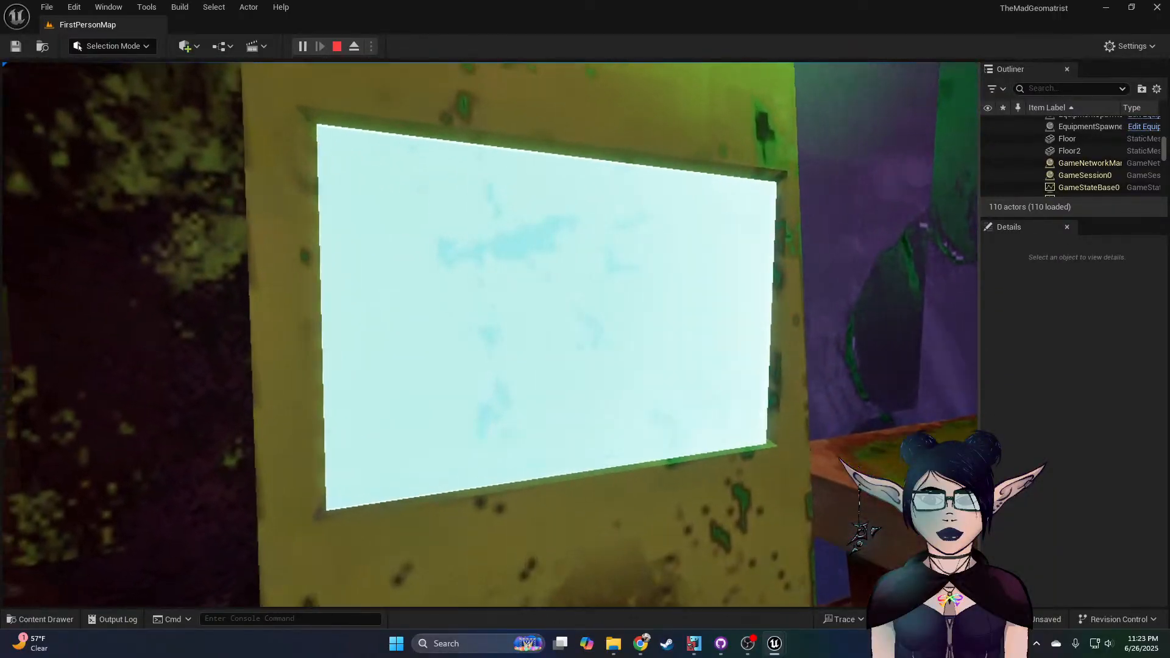
{"action": "key", "text": "e"}
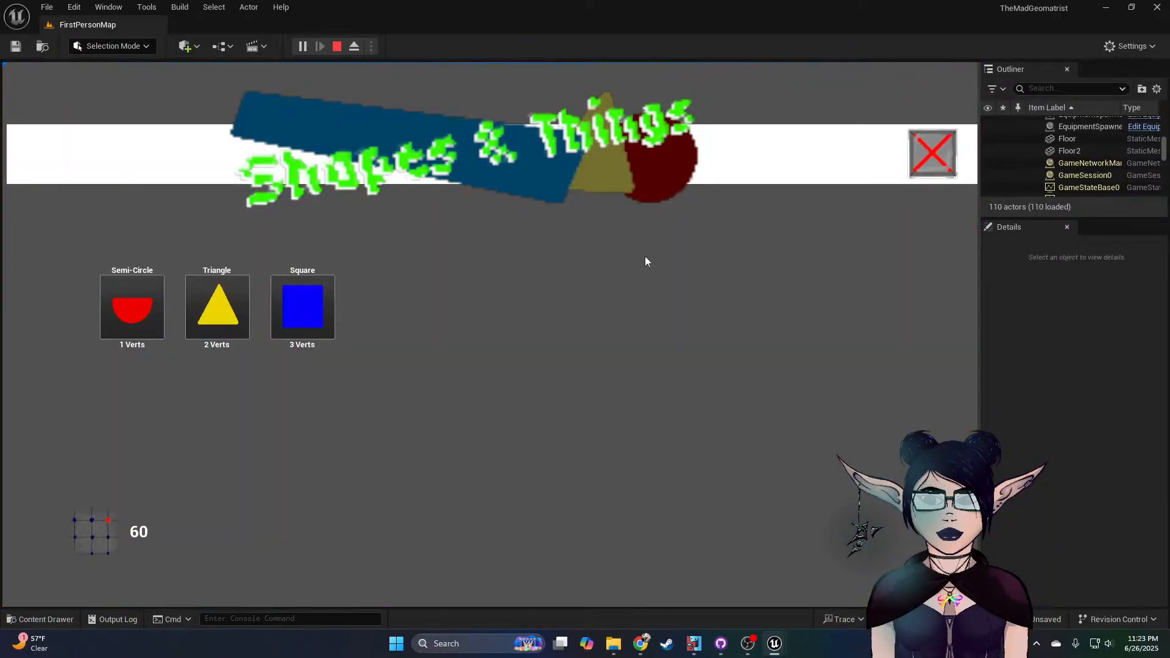
{"action": "left_click", "coordinate": [933, 154]}
Step: Take the blue square from the shop machine and place it on the empty input pedestal
{"action": "key", "text": "s"}
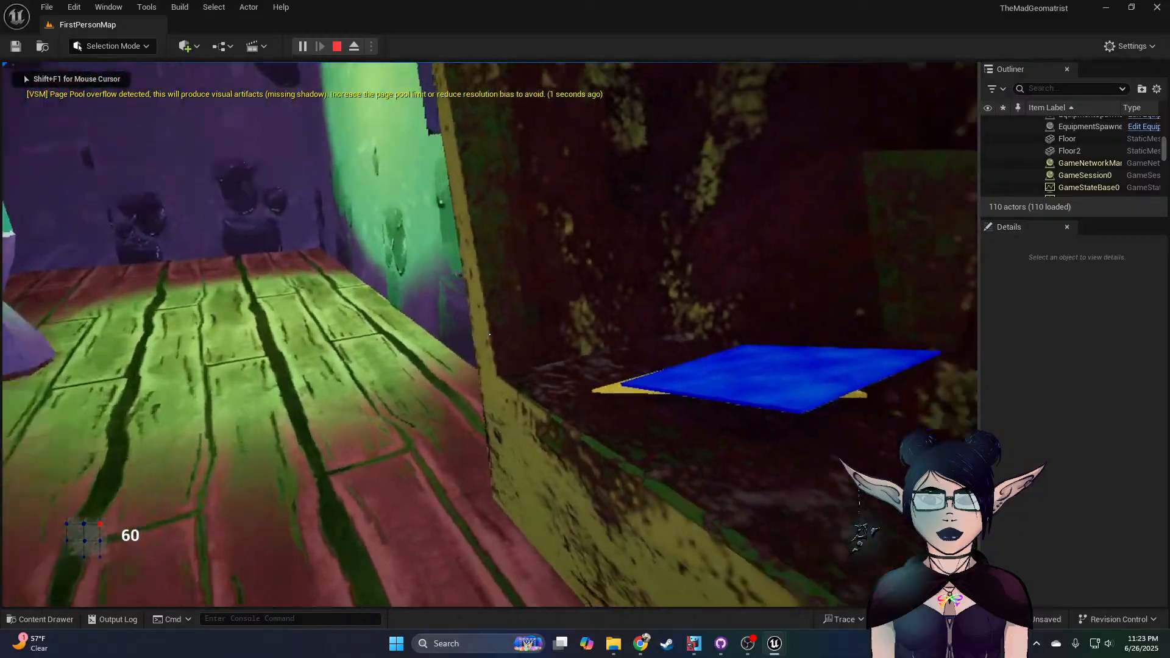
{"action": "key", "text": "e"}
{"action": "key", "text": "s"}
{"action": "key", "text": "w"}
{"action": "key", "text": "w"}
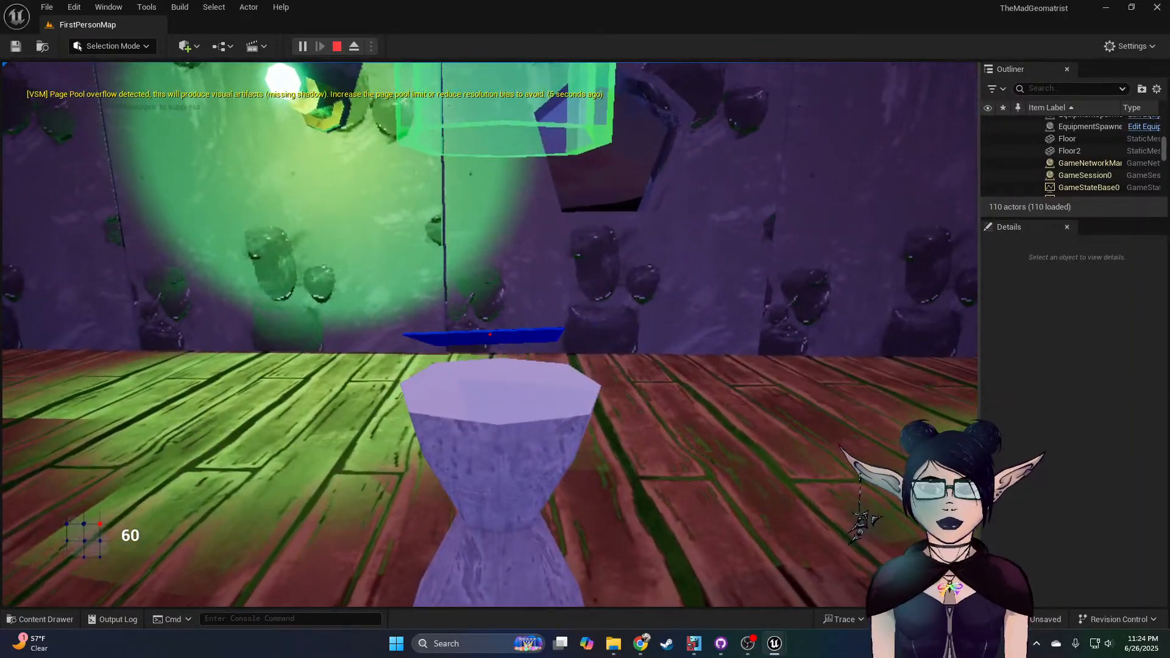
{"action": "key", "text": "w"}
{"action": "key", "text": "e"}
Step: Fetch the yellow triangle from the shop machine and add it to the blue square on the input pedestal
{"action": "key", "text": "s"}
{"action": "key", "text": "w"}
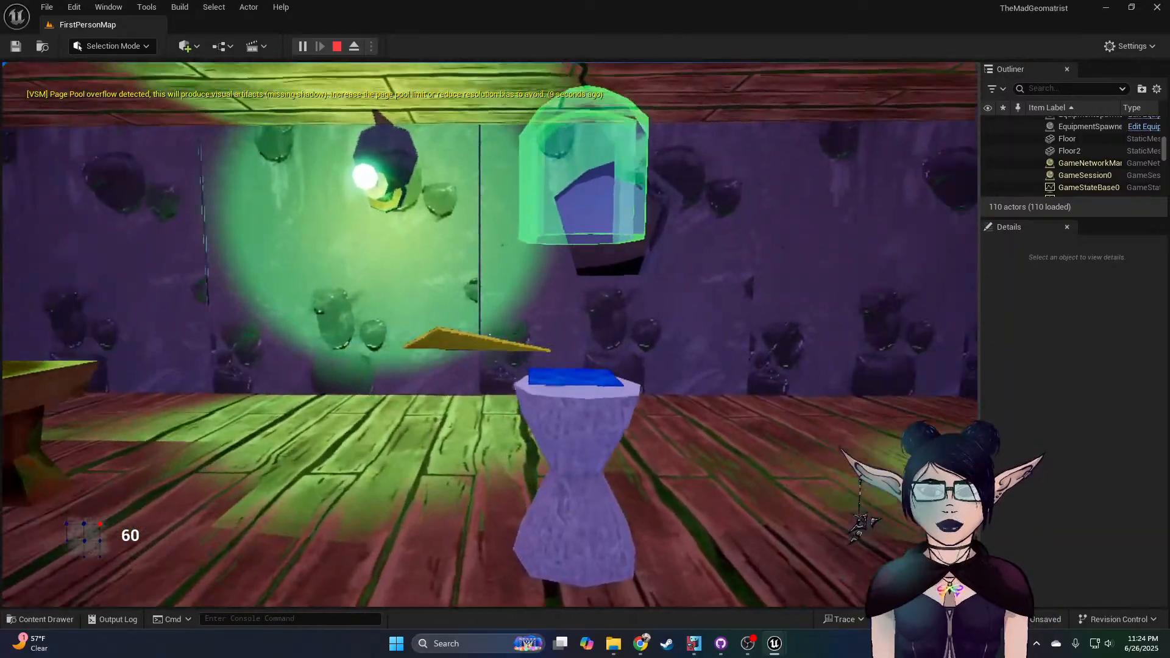
{"action": "key", "text": "e"}
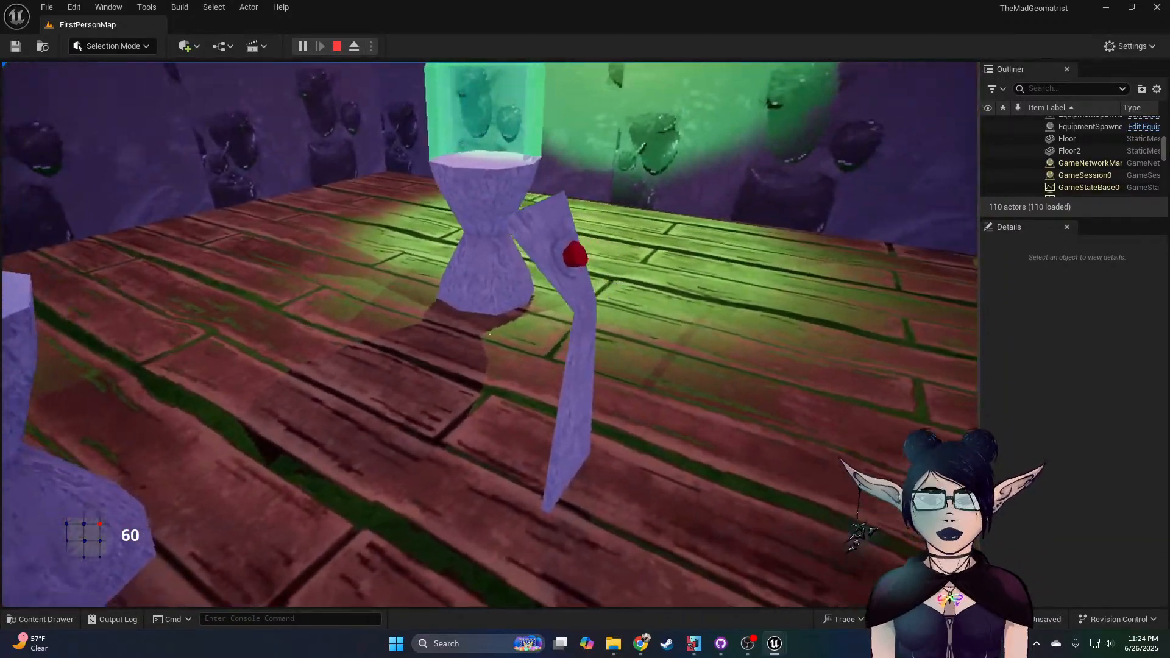
Step: Combine the blue square with the yellow triangle and pick up the resulting green shape from the output pedestal
{"action": "key", "text": "w"}
{"action": "key", "text": "e"}
{"action": "key", "text": "d"}
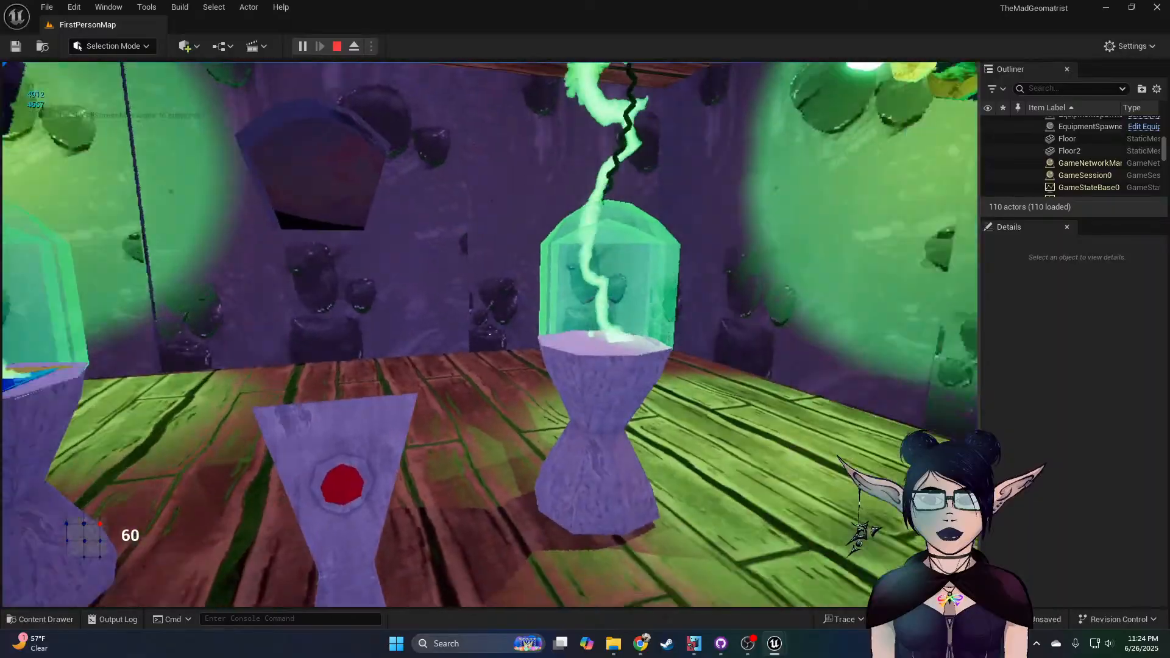
{"action": "key", "text": "w"}
{"action": "key", "text": "e"}
{"action": "key", "text": "s"}
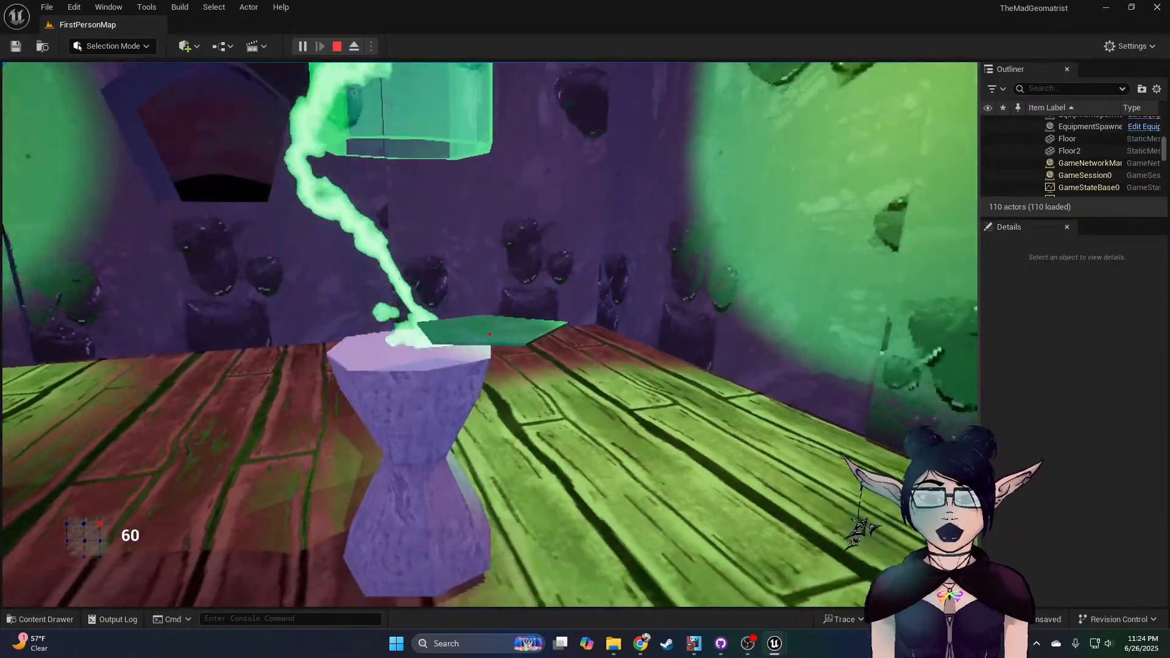
Step: Carry the green shape to the basin, drop it inside and exchange it for verts
{"action": "key", "text": "w"}
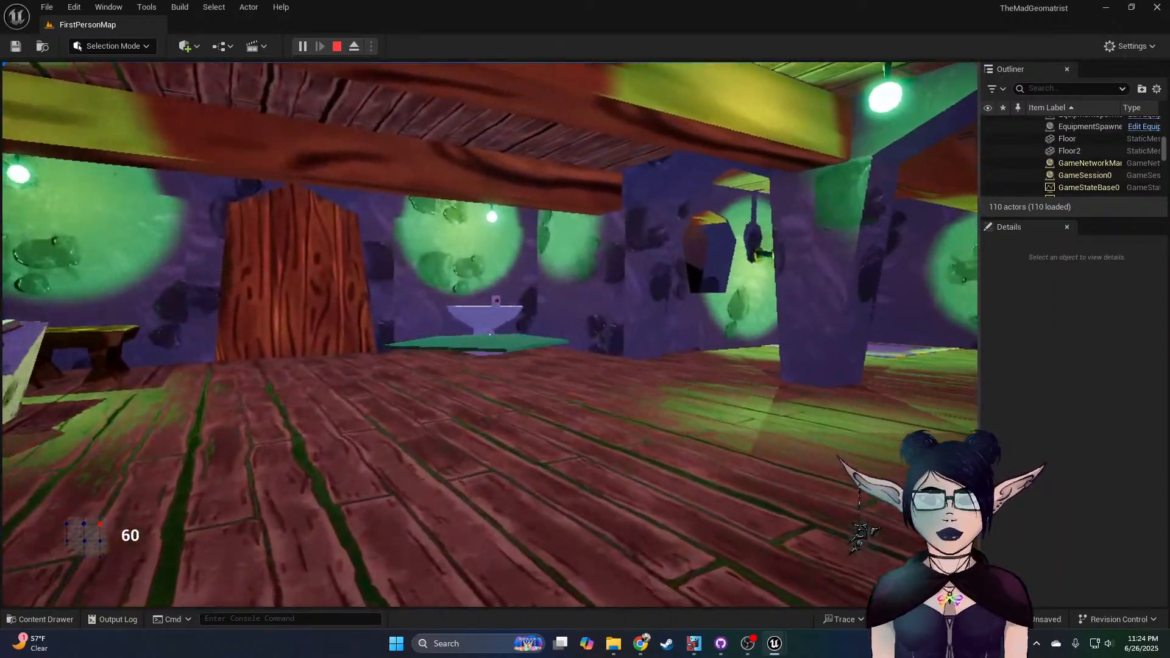
{"action": "key", "text": "w"}
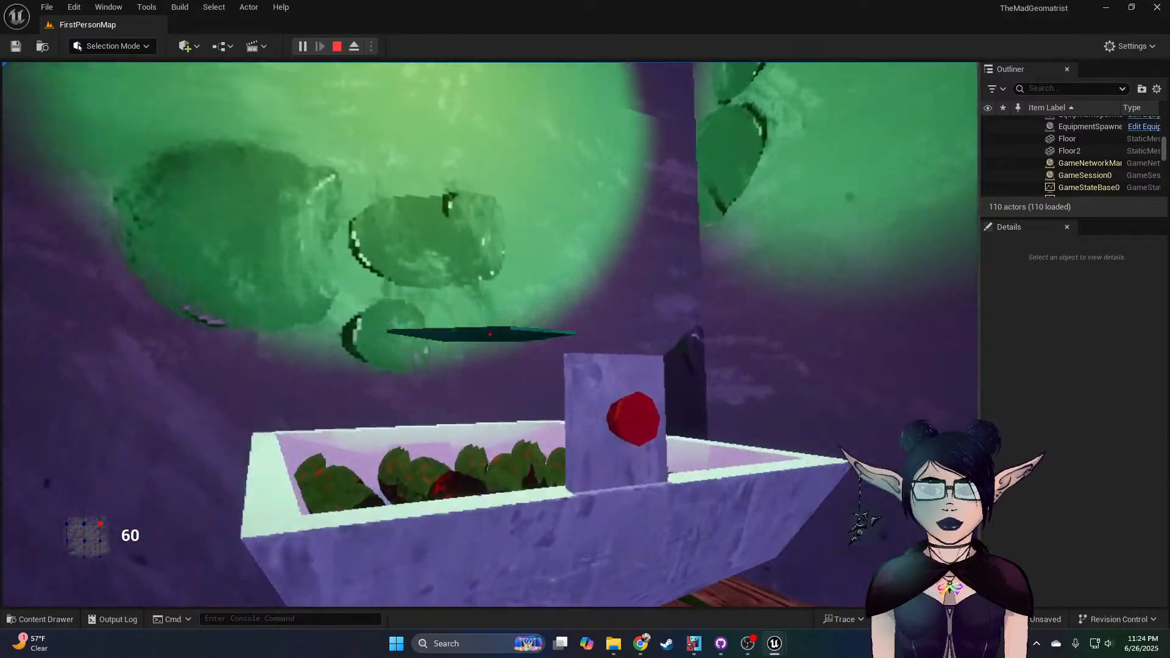
{"action": "key", "text": "e"}
Step: Go back to the shop machine, buy two triangles for 2 verts each, and close the shop
{"action": "key", "text": "w"}
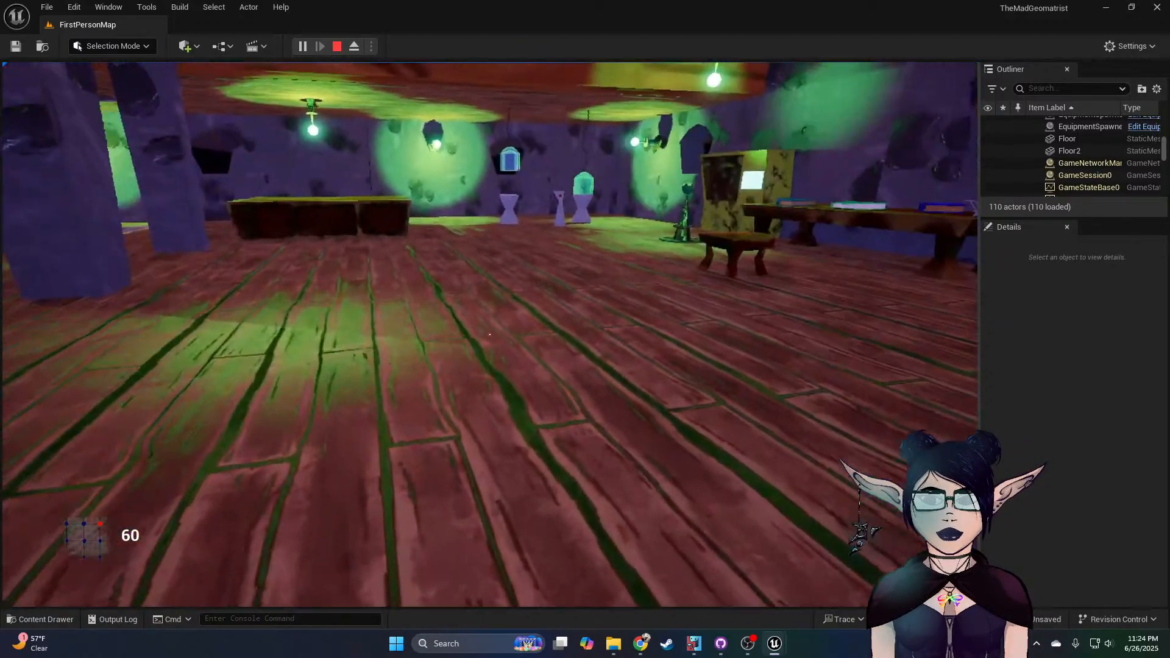
{"action": "key", "text": "w"}
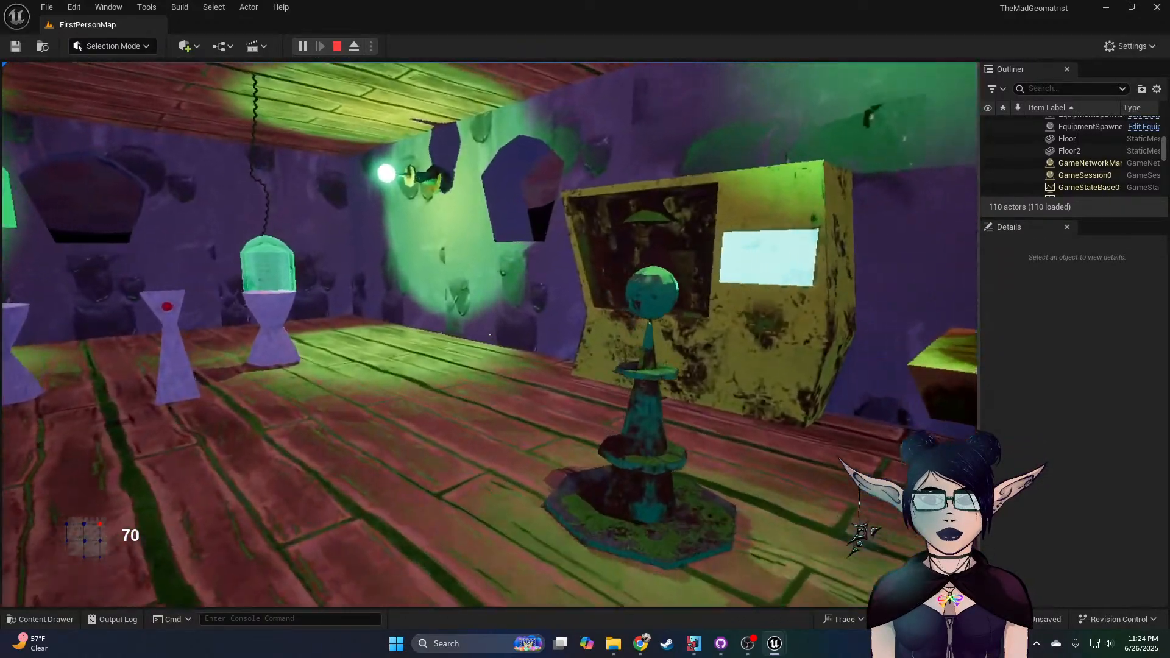
{"action": "key", "text": "w"}
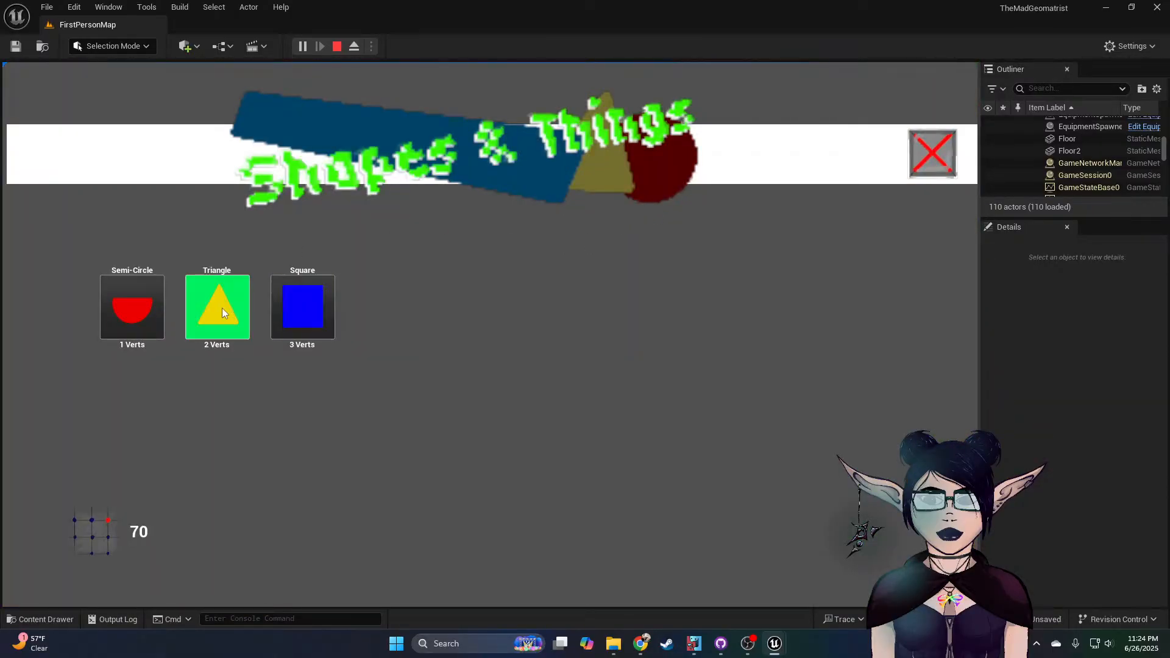
{"action": "left_click", "coordinate": [932, 153]}
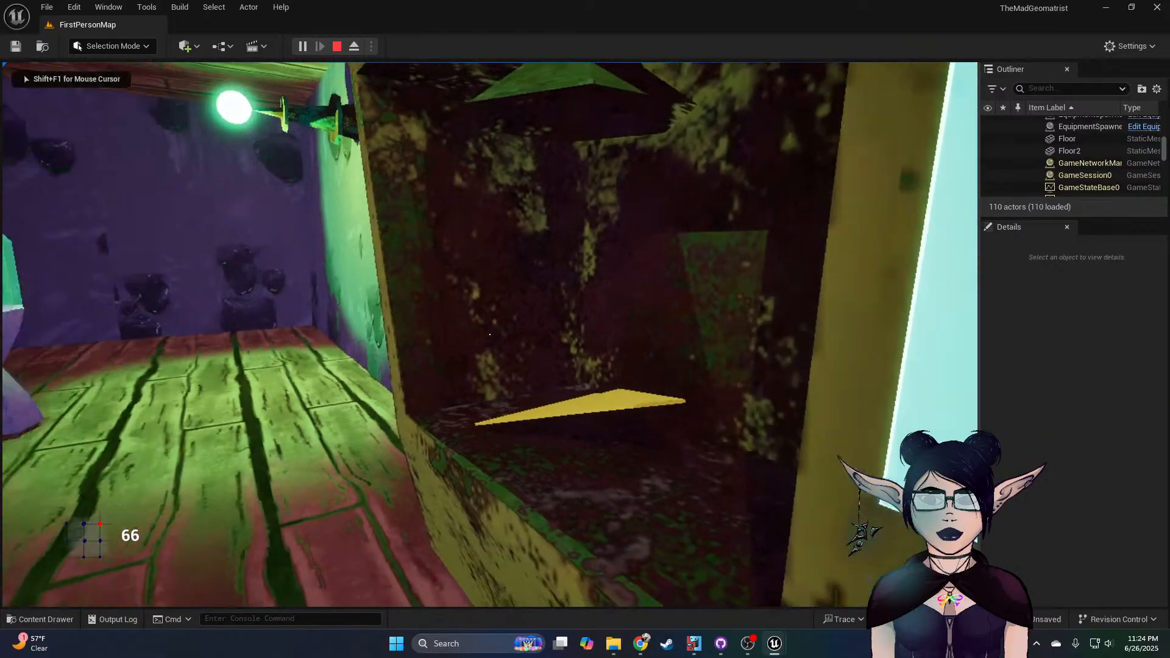
Step: Move both purchased yellow triangles from the shop machine to the input pedestal, one after the other
{"action": "key", "text": "s"}
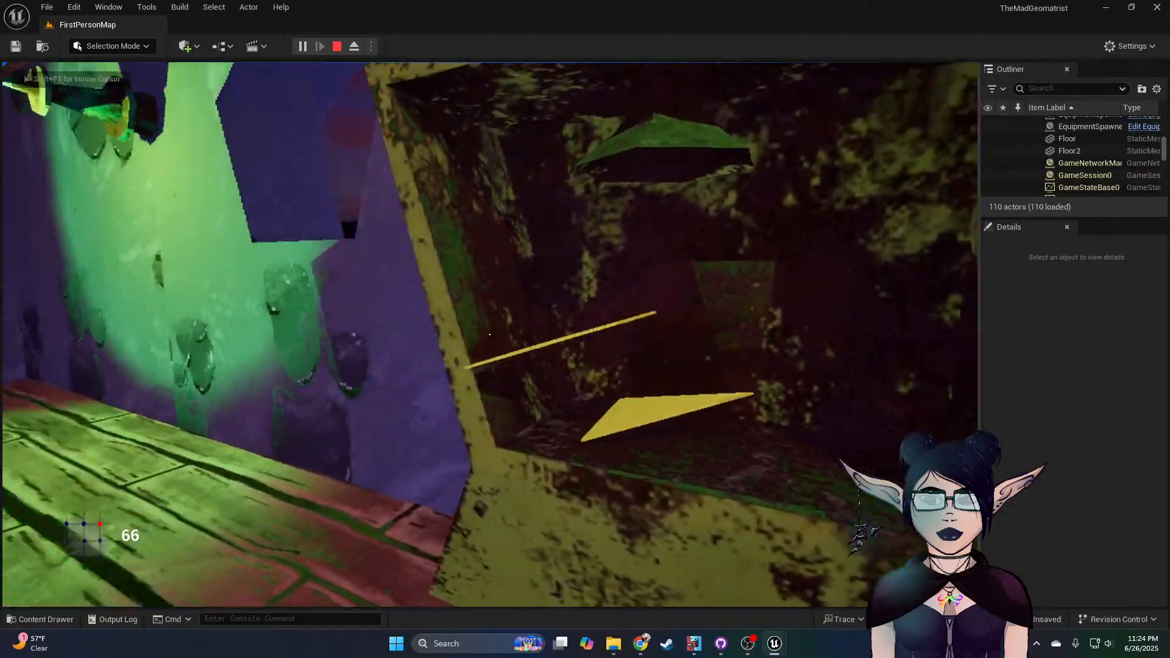
{"action": "key", "text": "w"}
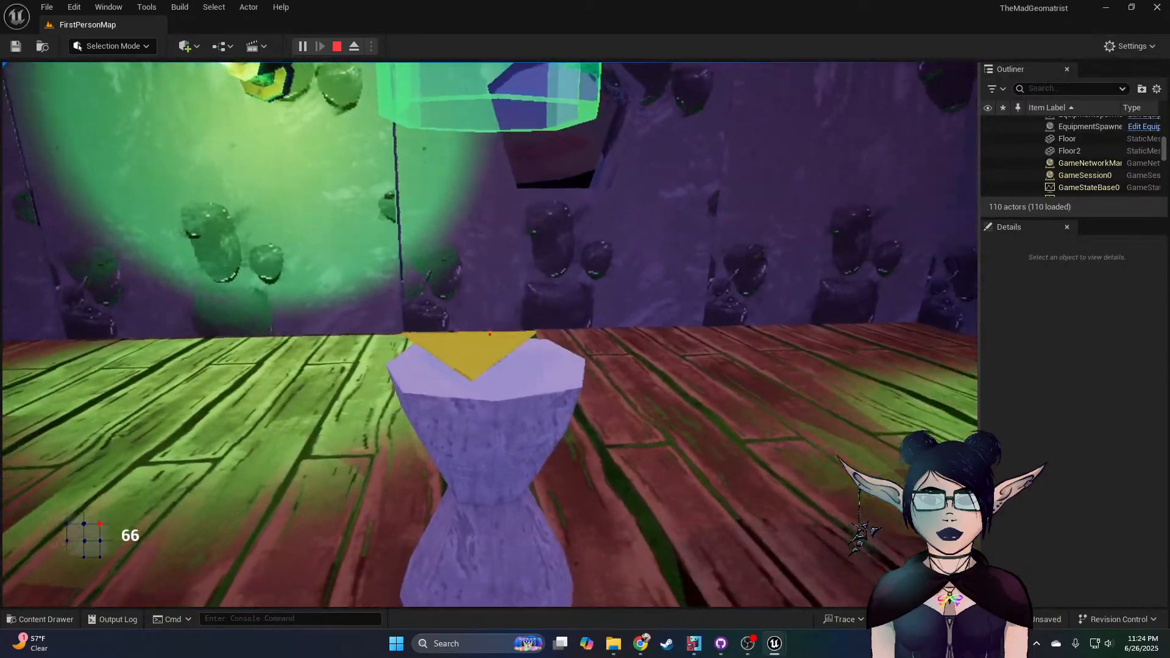
{"action": "key", "text": "w"}
{"action": "key", "text": "s"}
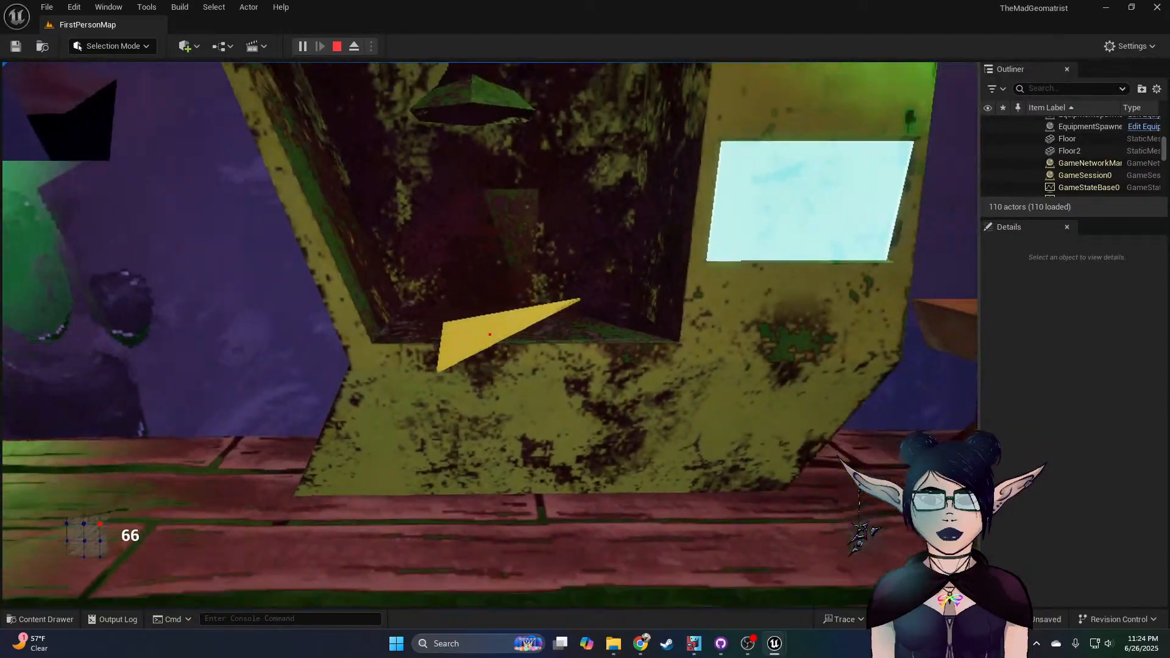
{"action": "key", "text": "w"}
{"action": "key", "text": "w"}
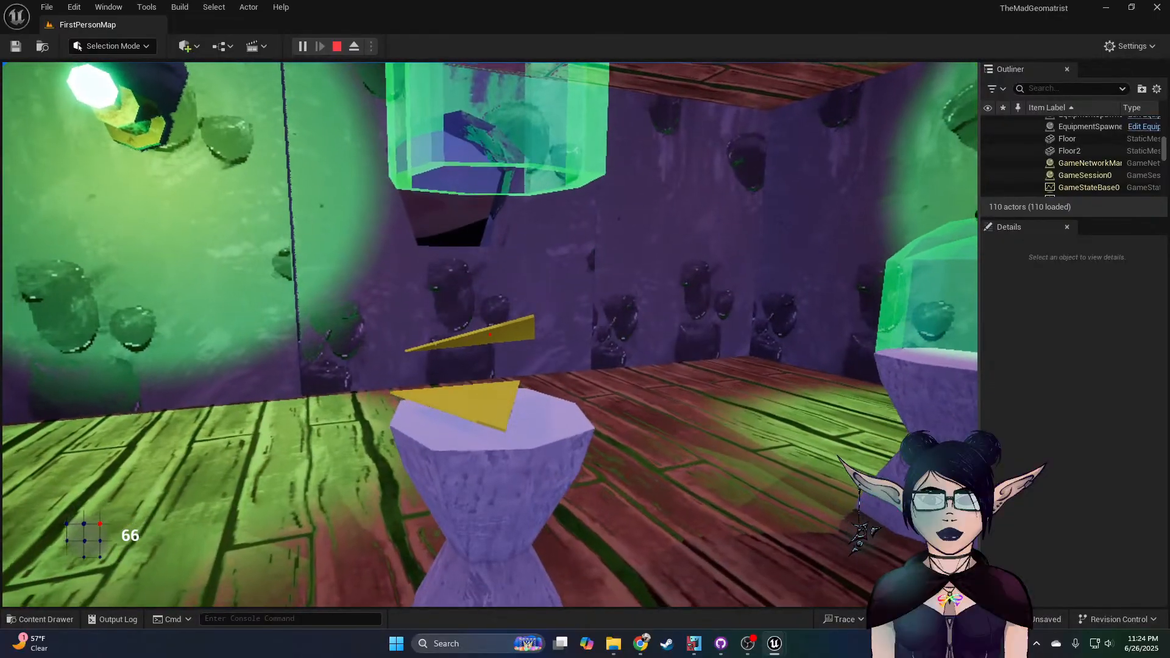
Step: Combine the two yellow triangles and pick up the resulting yellow hexagon from the output pedestal
{"action": "key", "text": "w"}
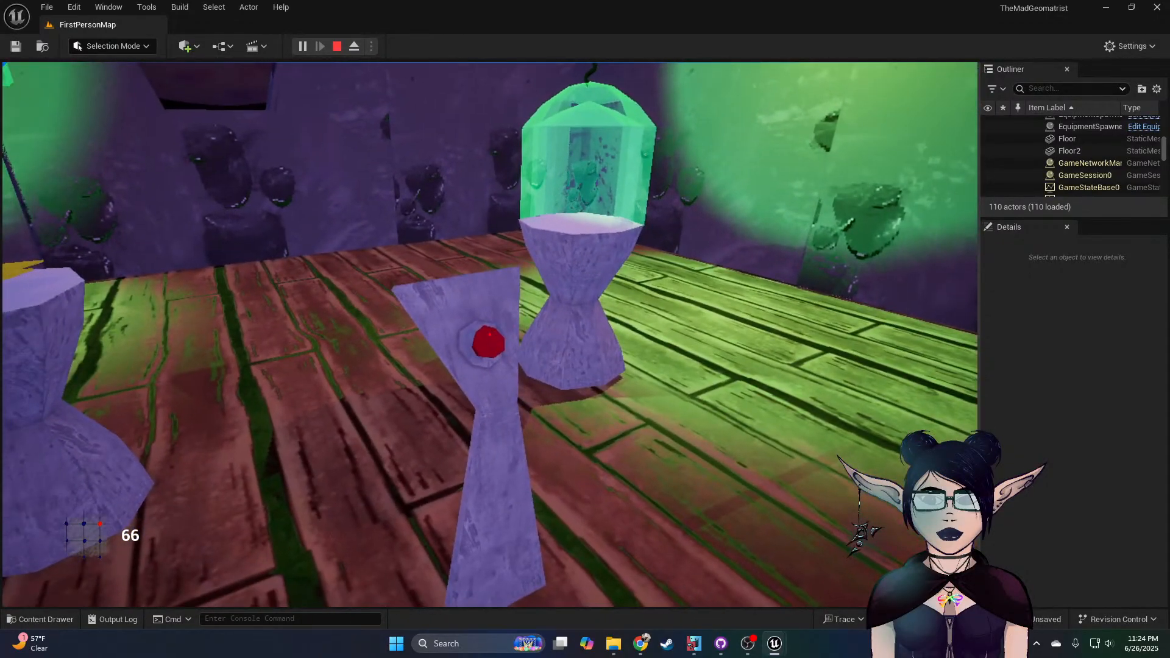
{"action": "key", "text": "e"}
{"action": "key", "text": "w"}
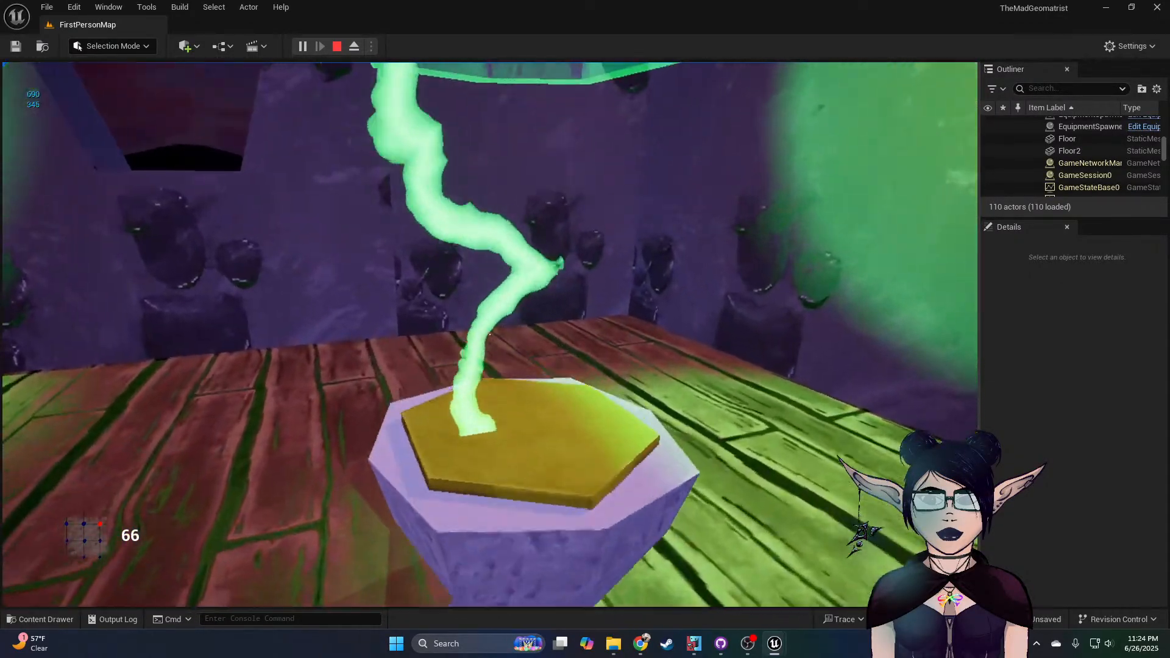
{"action": "key", "text": "e"}
{"action": "key", "text": "s"}
Step: Take the yellow hexagon across the room, drop it into the basin and exchange it for verts
{"action": "key", "text": "w"}
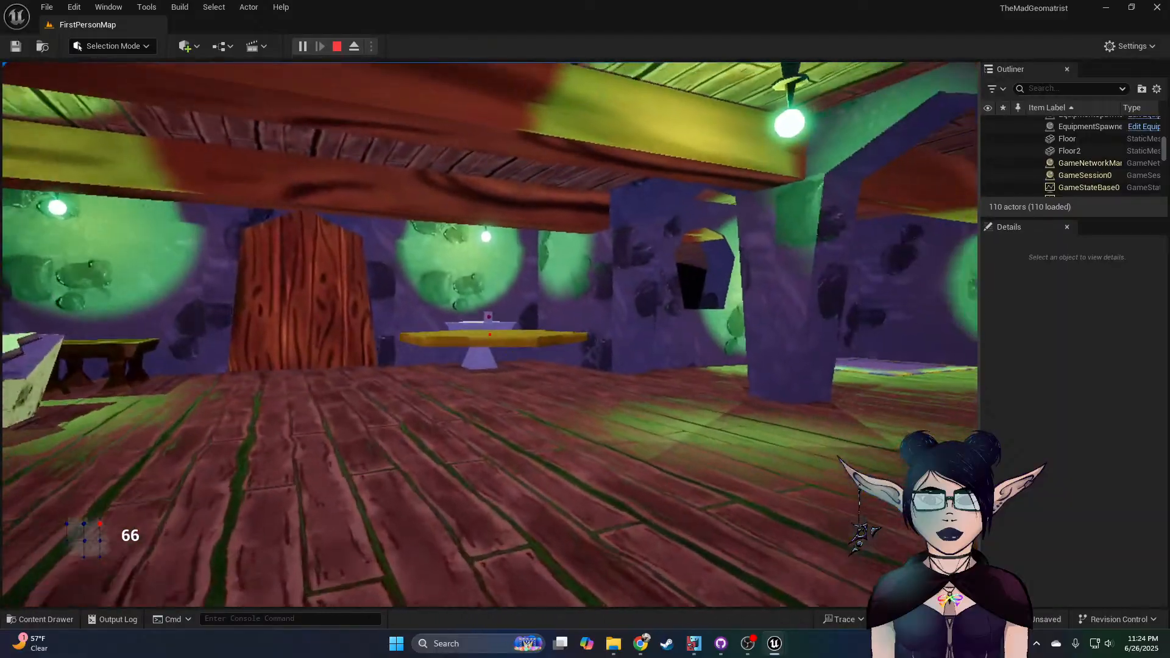
{"action": "key", "text": "w"}
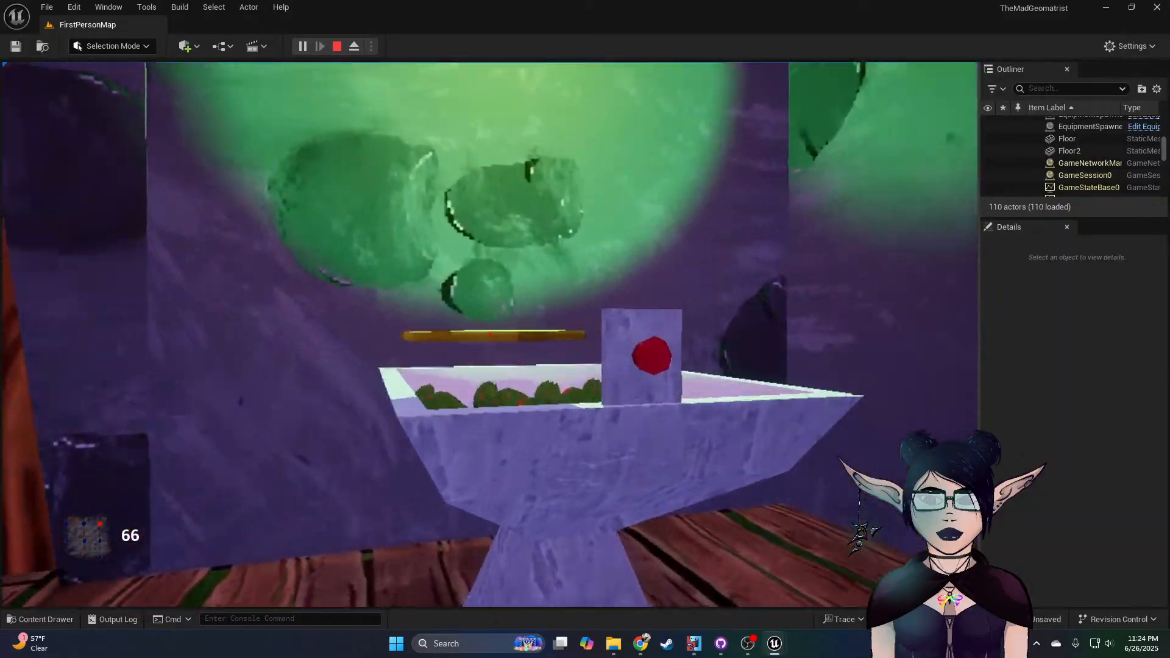
{"action": "key", "text": "e"}
{"action": "key", "text": "d"}
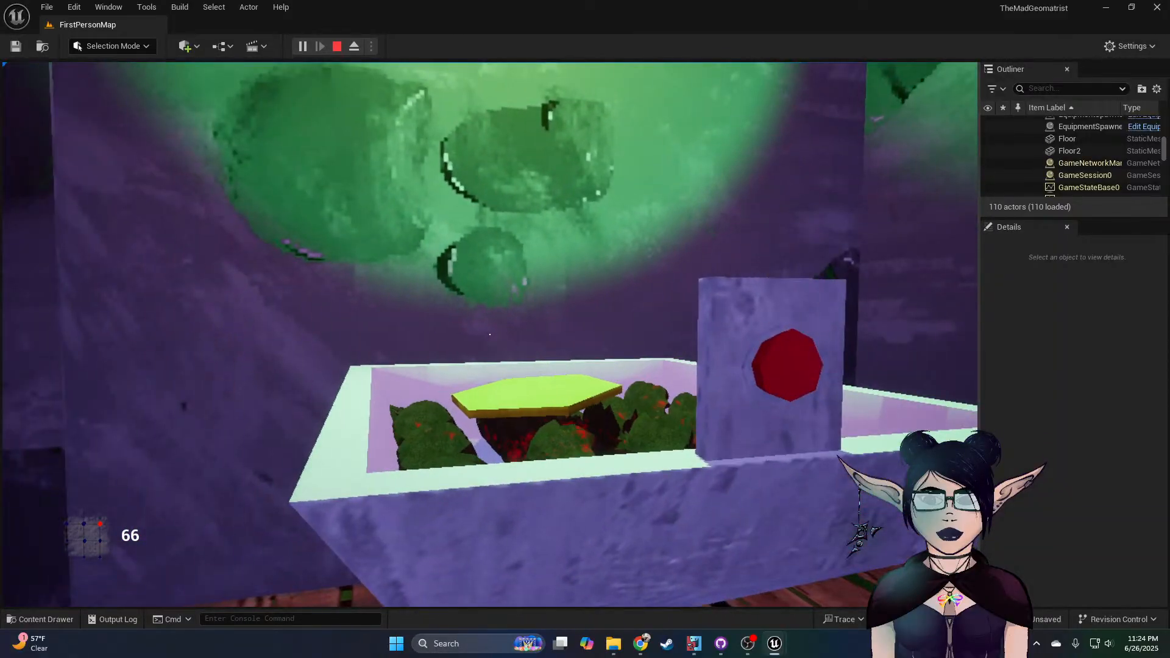
Step: Walk back to the shop machine, buy another pair of triangles and leave the shop
{"action": "key", "text": "w"}
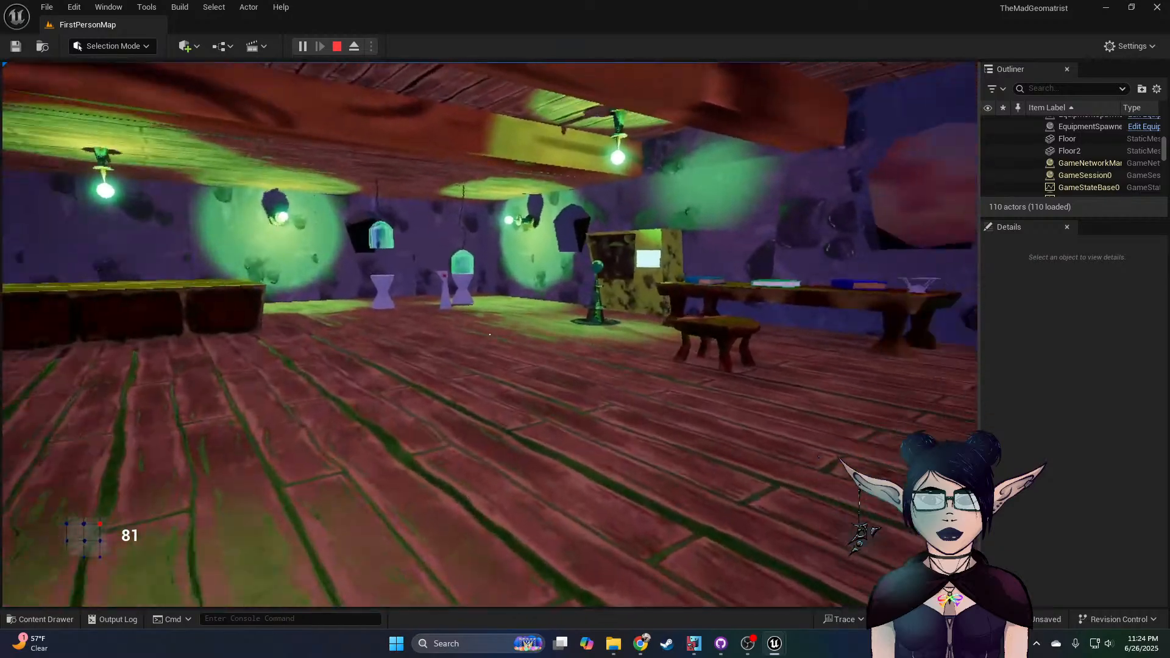
{"action": "key", "text": "w"}
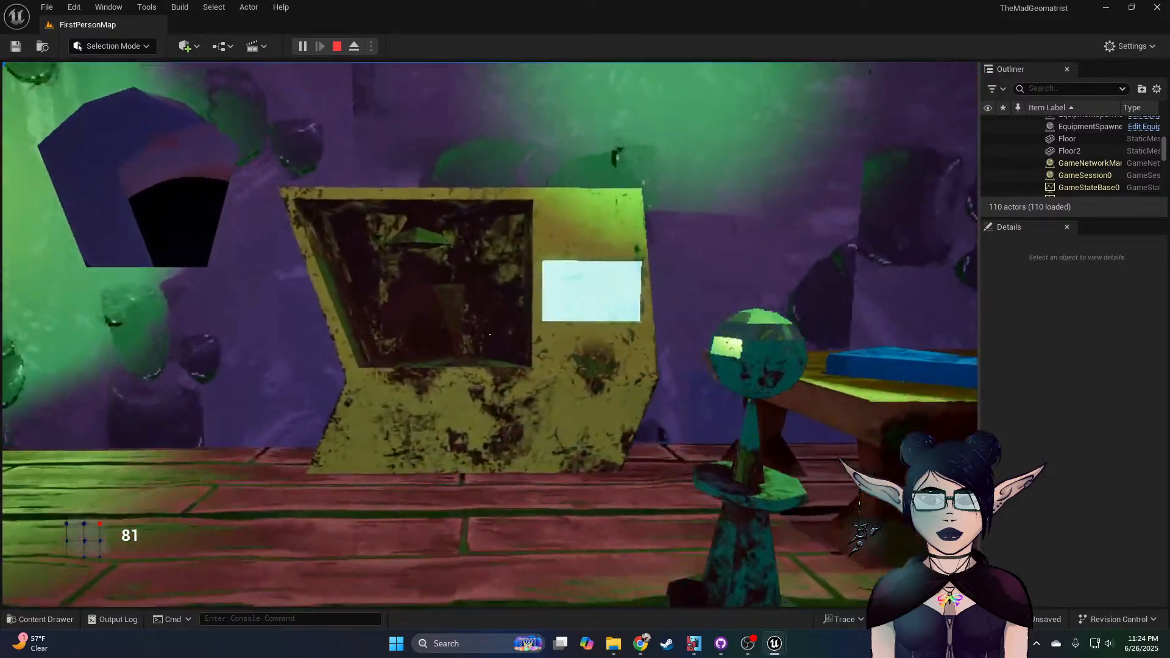
{"action": "key", "text": "w"}
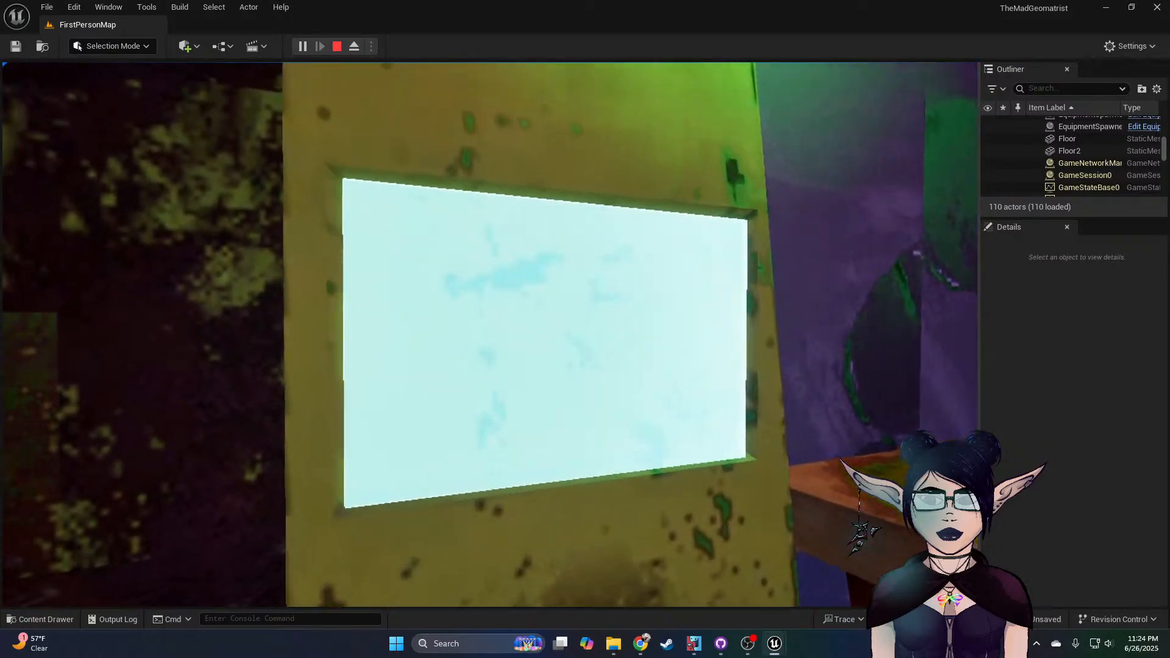
{"action": "key", "text": "e"}
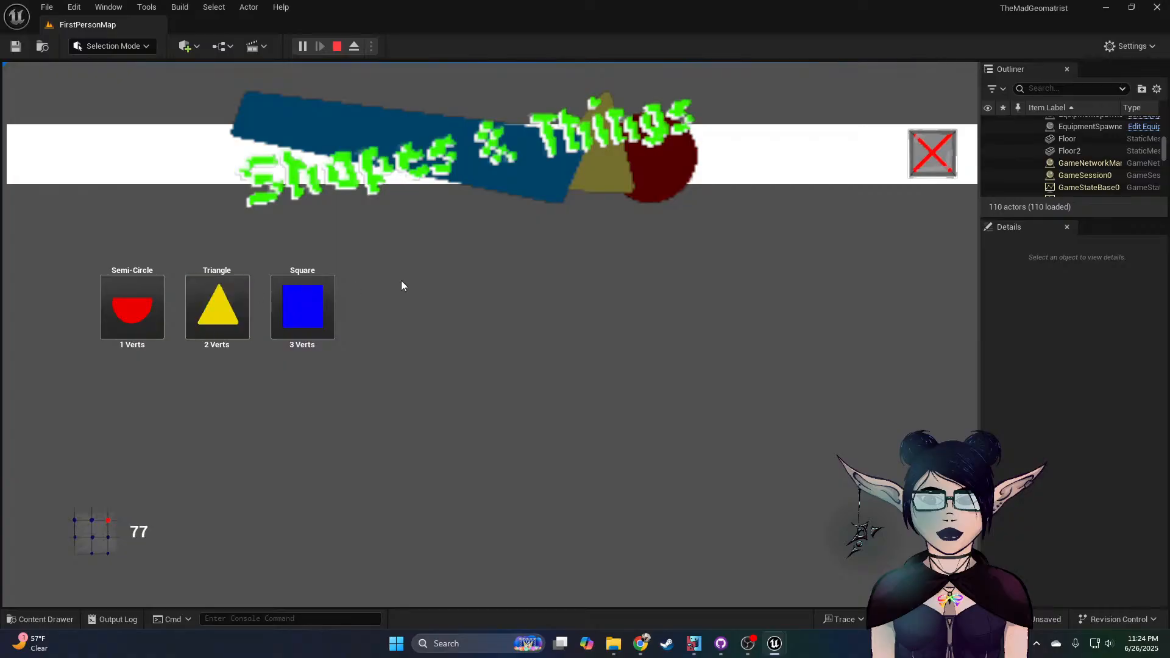
{"action": "left_click", "coordinate": [934, 170]}
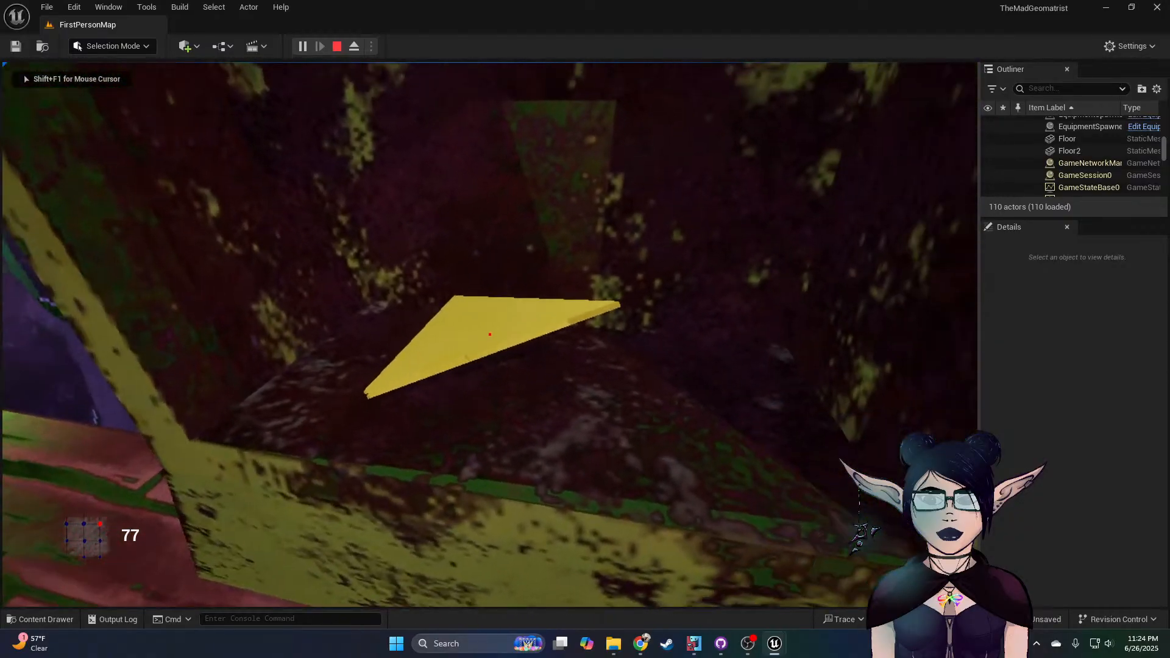
Step: Carry the two new yellow triangles one by one from the shop machine to the input pedestal
{"action": "key", "text": "w"}
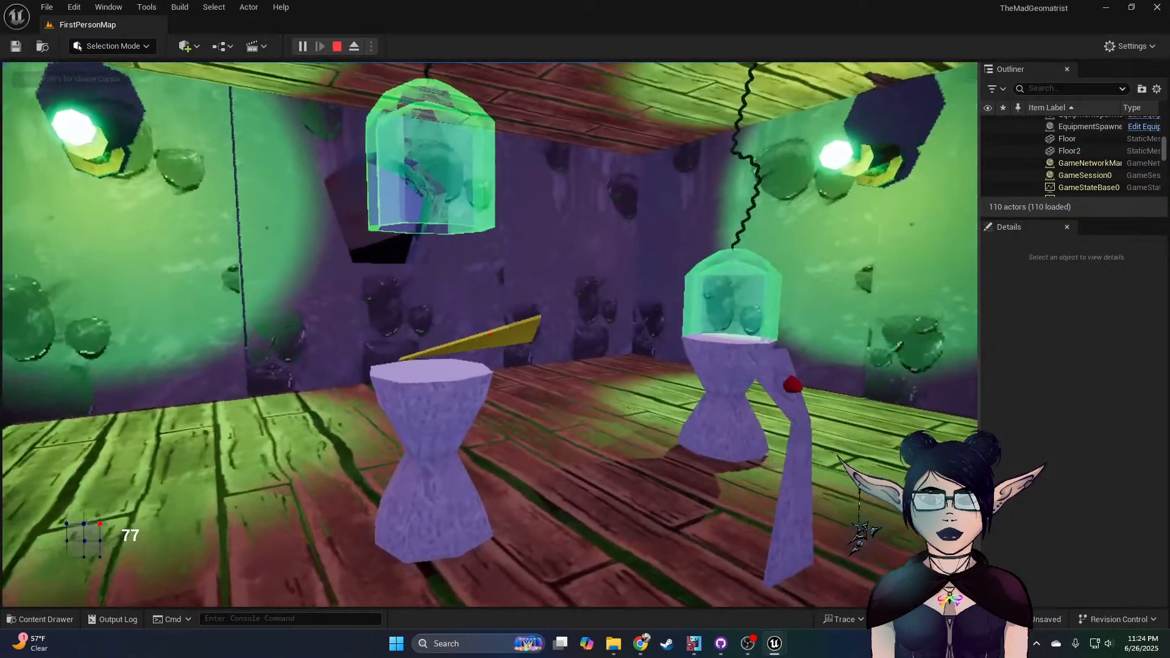
{"action": "key", "text": "w"}
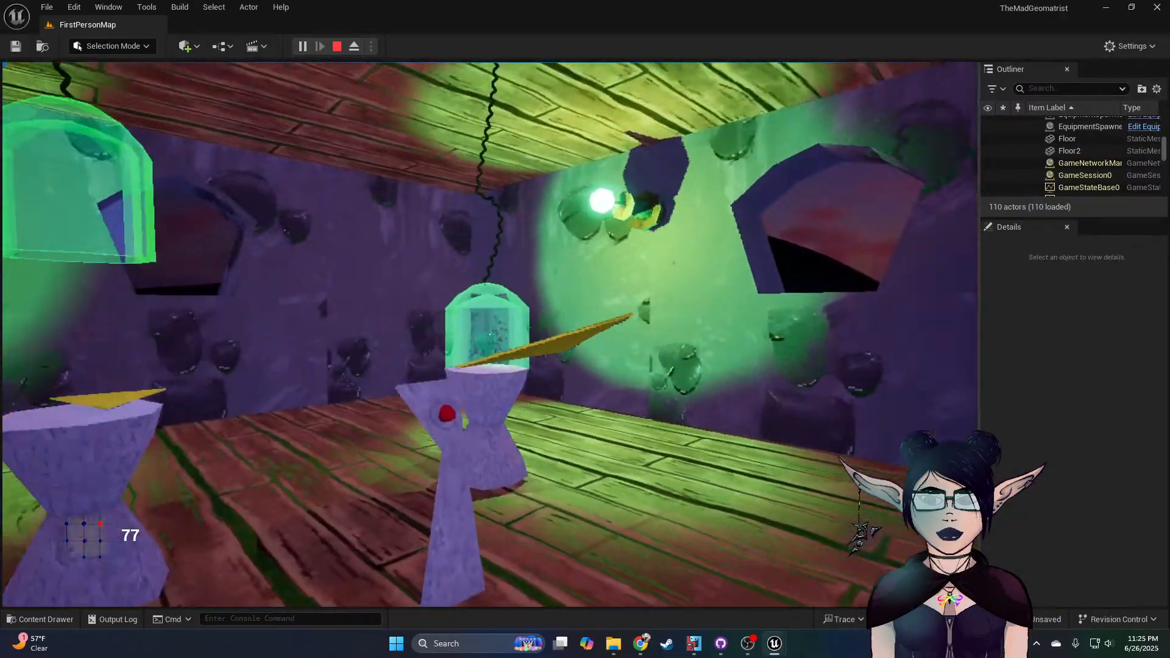
{"action": "key", "text": "w"}
{"action": "key", "text": "s"}
{"action": "key", "text": "d"}
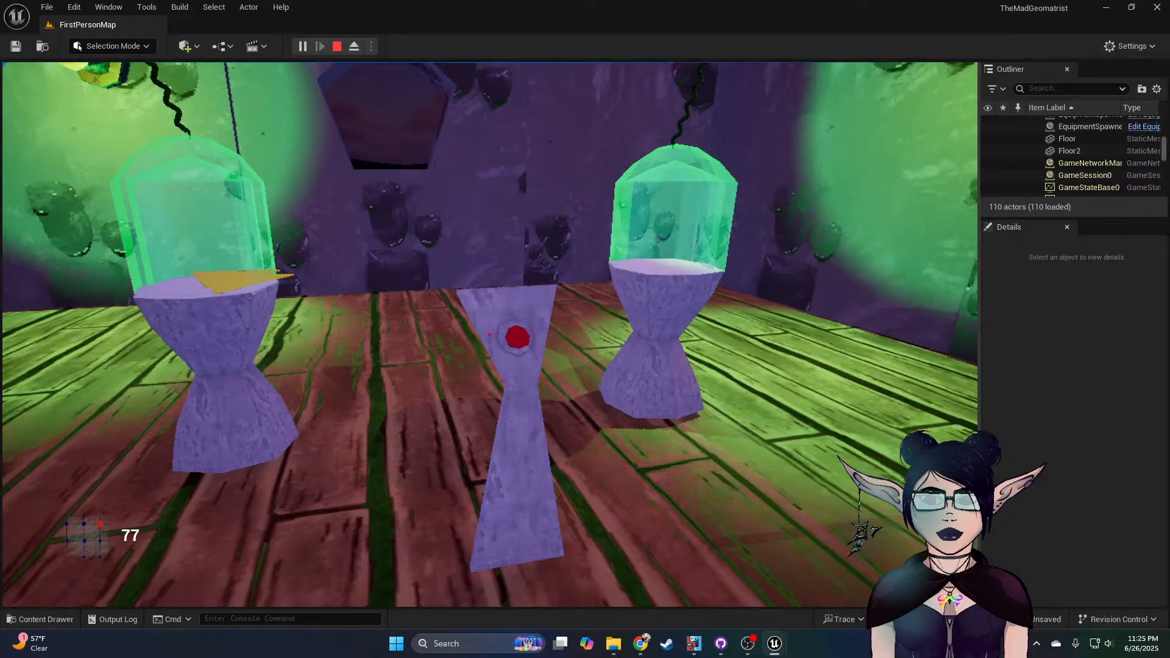
Step: Combine the two yellow triangles, pick up the resulting hexagon and exchange it for verts at the basin
{"action": "key", "text": "d"}
{"action": "key", "text": "w"}
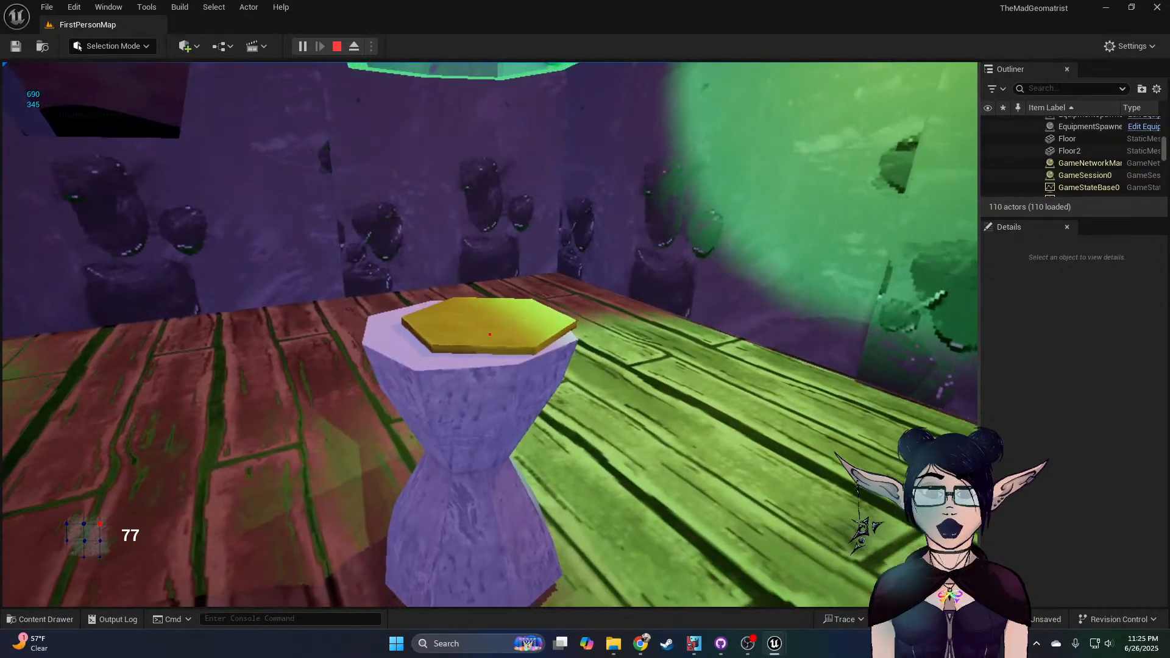
{"action": "key", "text": "w"}
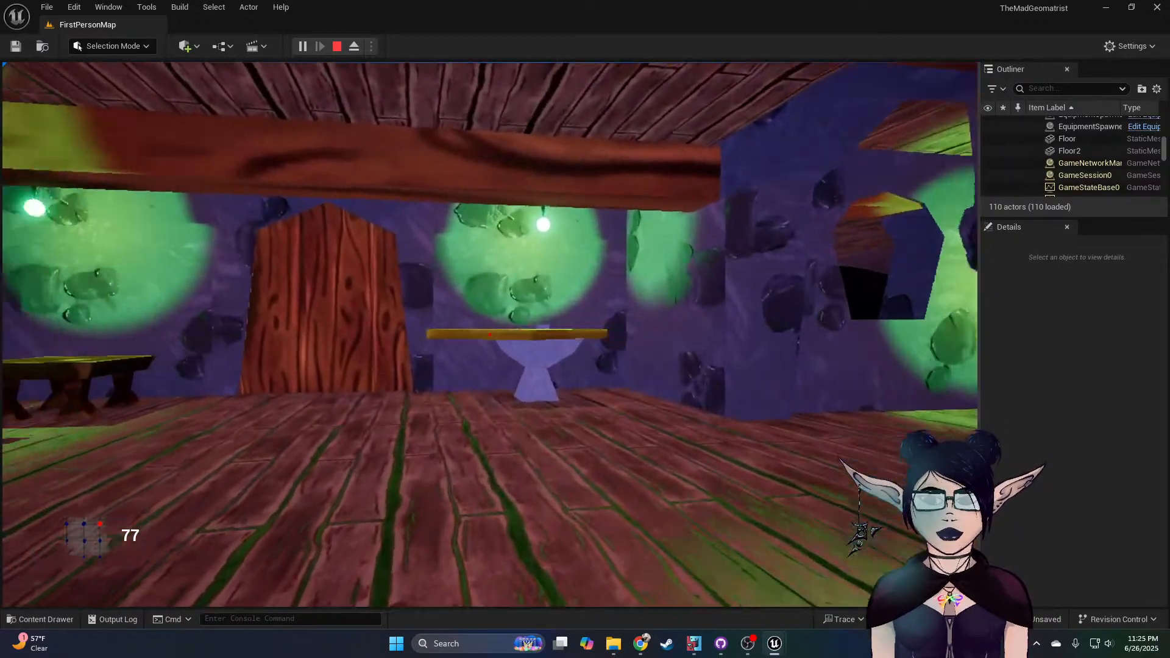
{"action": "key", "text": "w"}
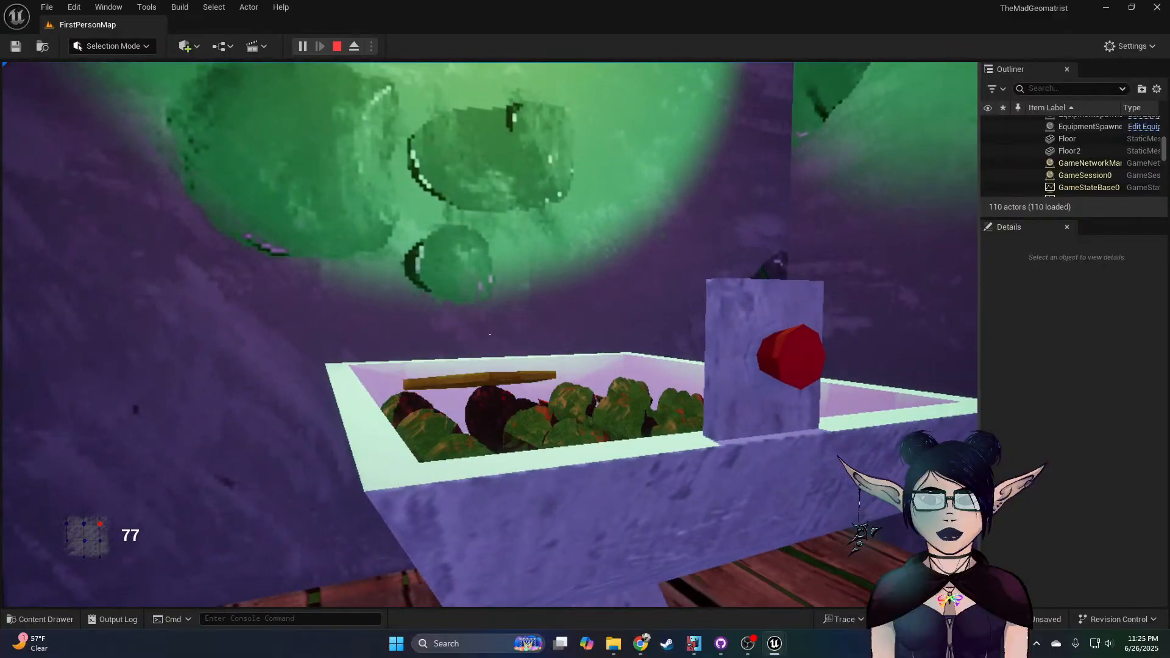
{"action": "key", "text": "w"}
Step: Return to the shop machine, buy two triangles and leave the shop
{"action": "key", "text": "w"}
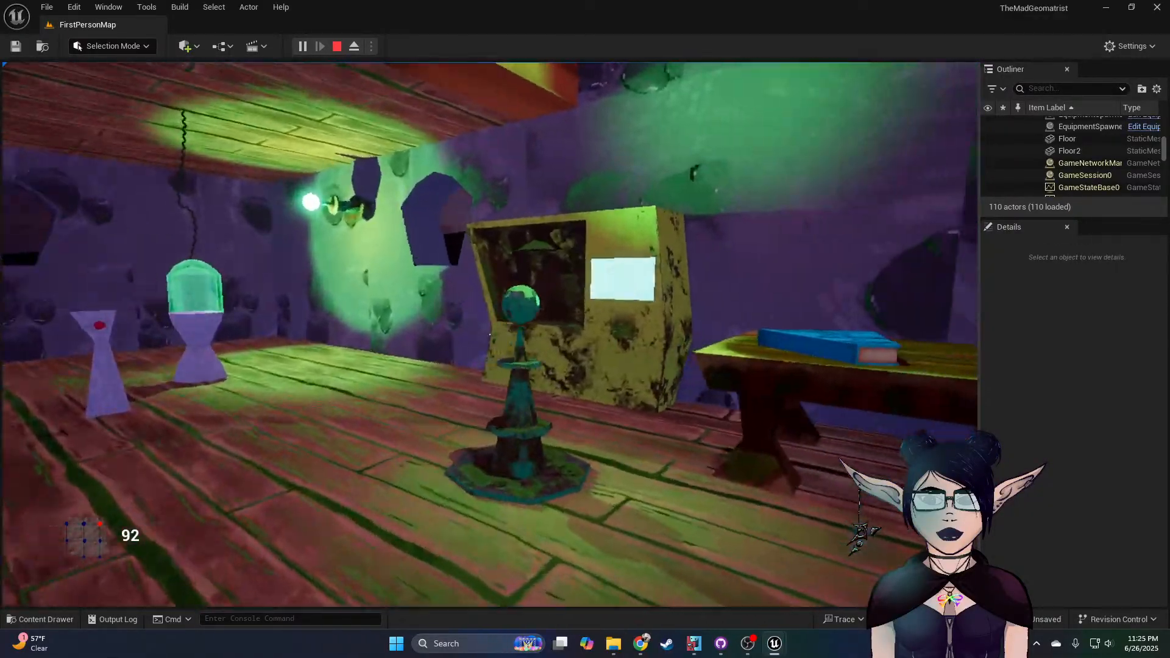
{"action": "key", "text": "w"}
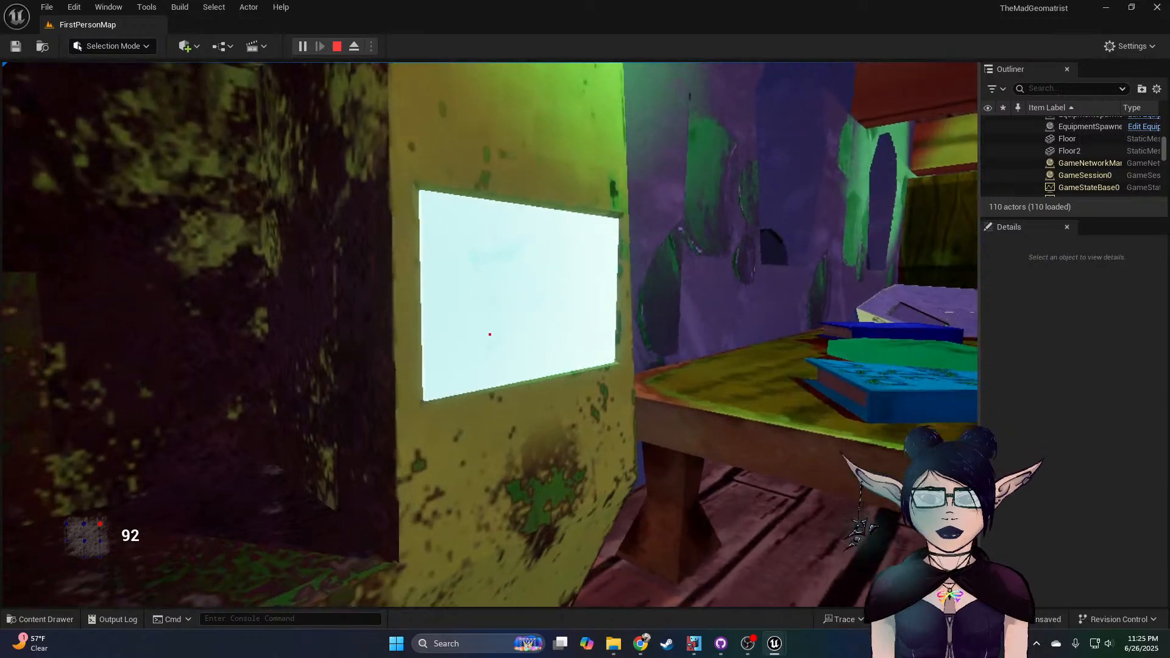
{"action": "key", "text": "w"}
{"action": "key", "text": "e"}
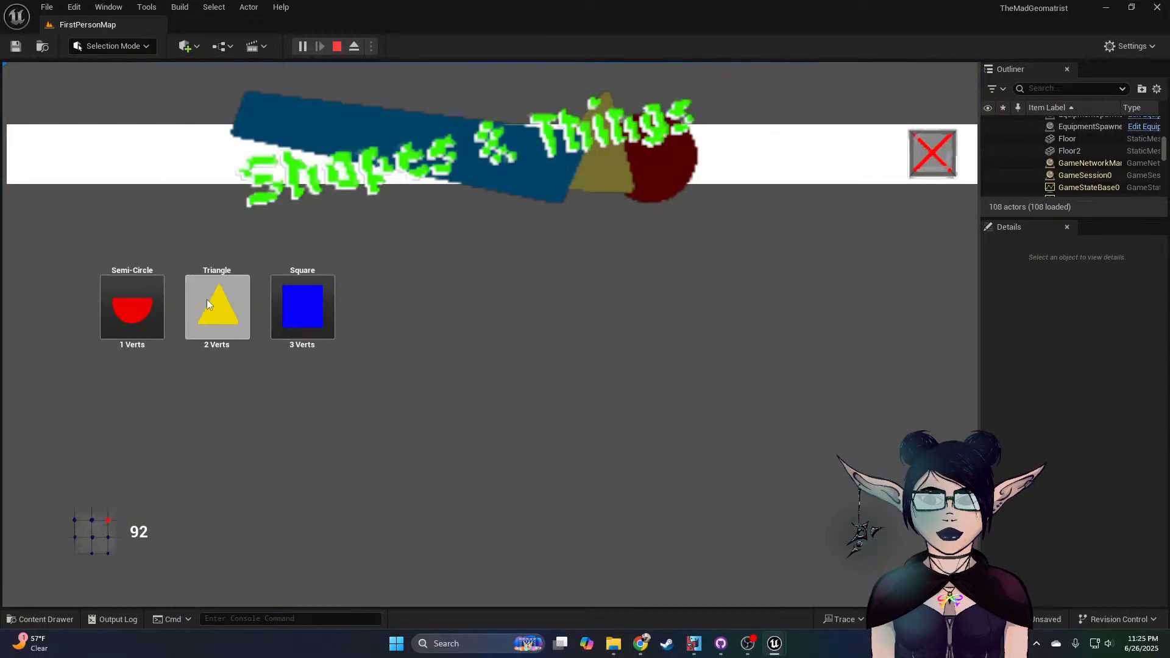
{"action": "left_click", "coordinate": [207, 300]}
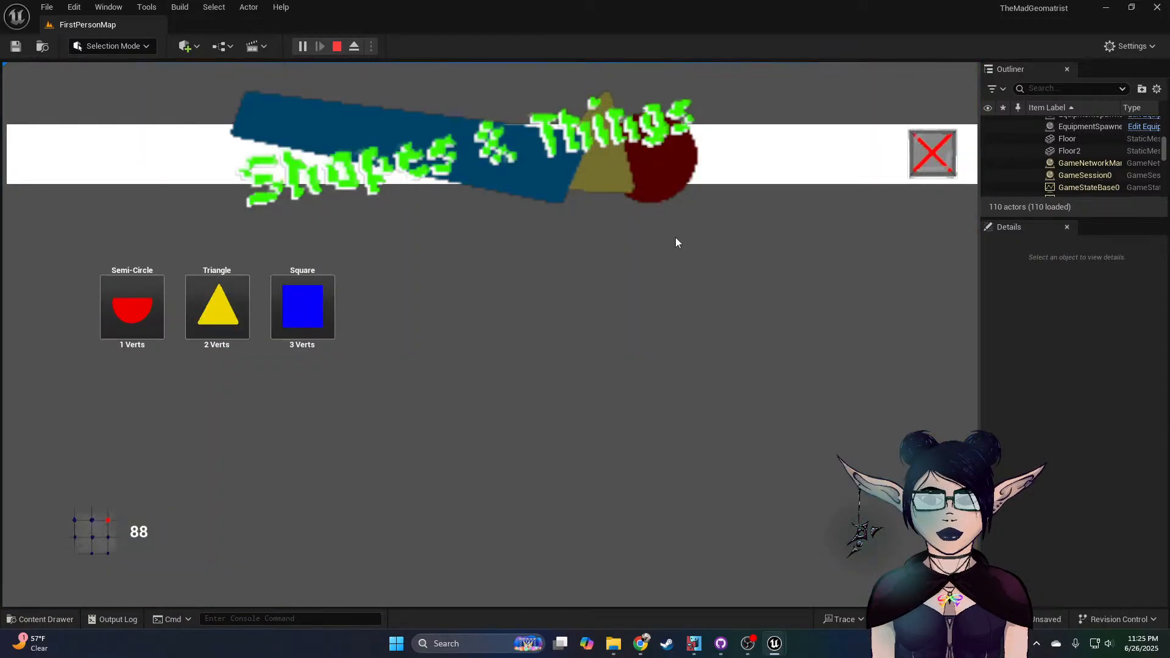
{"action": "left_click", "coordinate": [950, 157]}
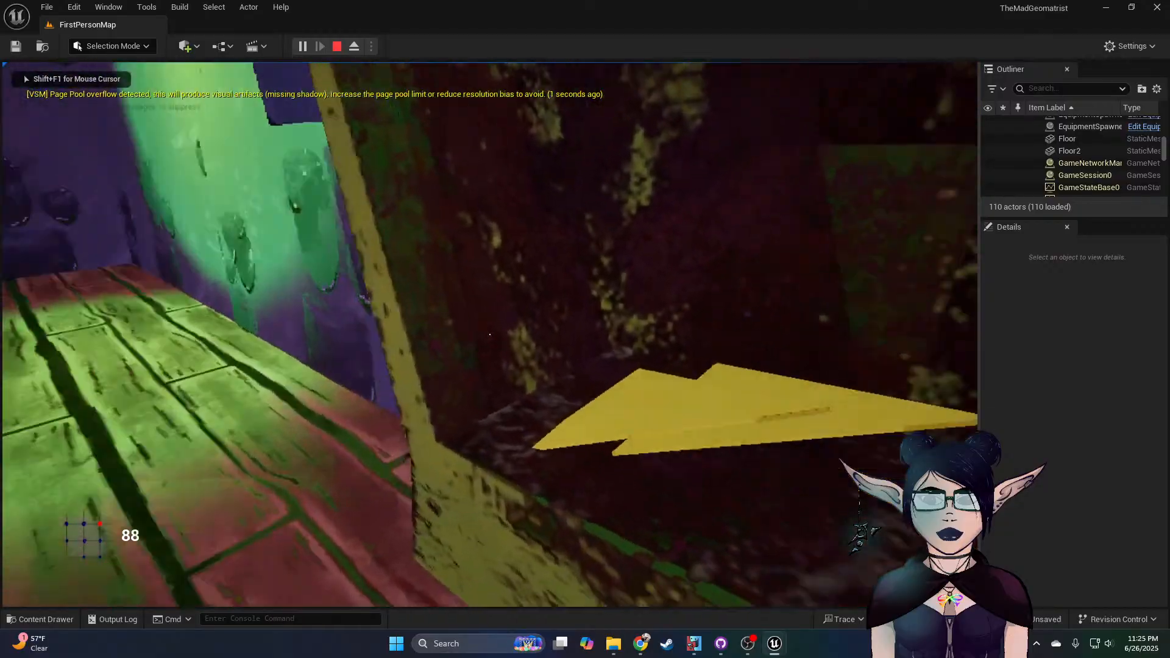
Step: Carry the two yellow triangles one by one from the shop machine to the input pedestal
{"action": "left_click", "coordinate": [490, 335]}
{"action": "key", "text": "s"}
{"action": "key", "text": "w"}
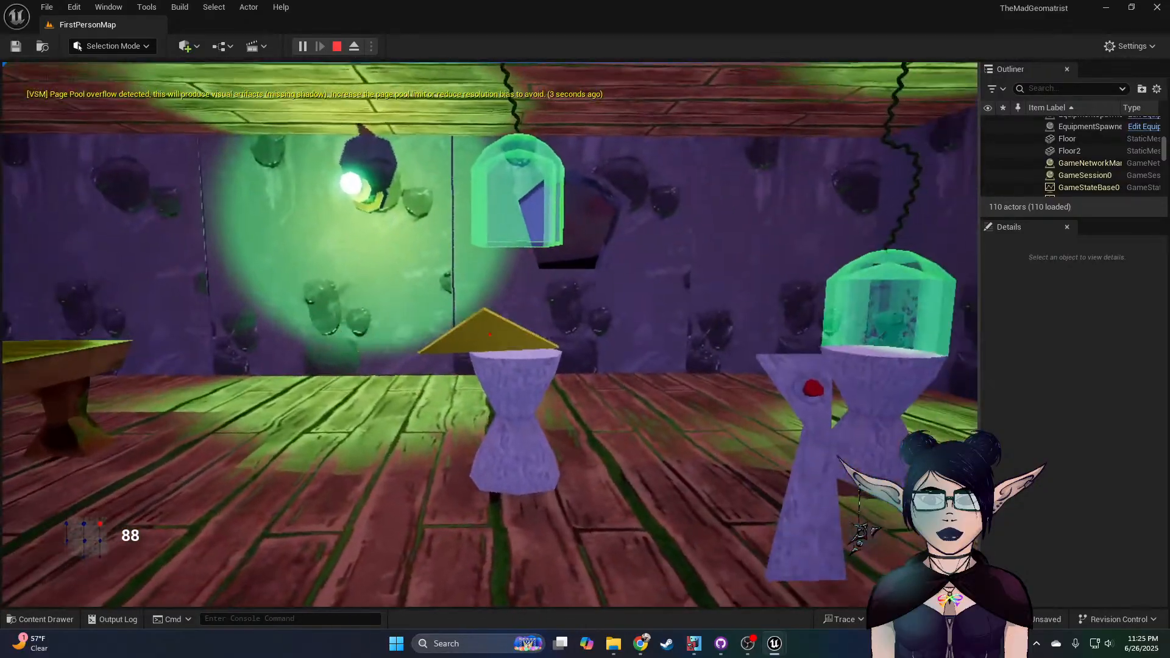
{"action": "key", "text": "w"}
{"action": "left_click", "coordinate": [490, 335]}
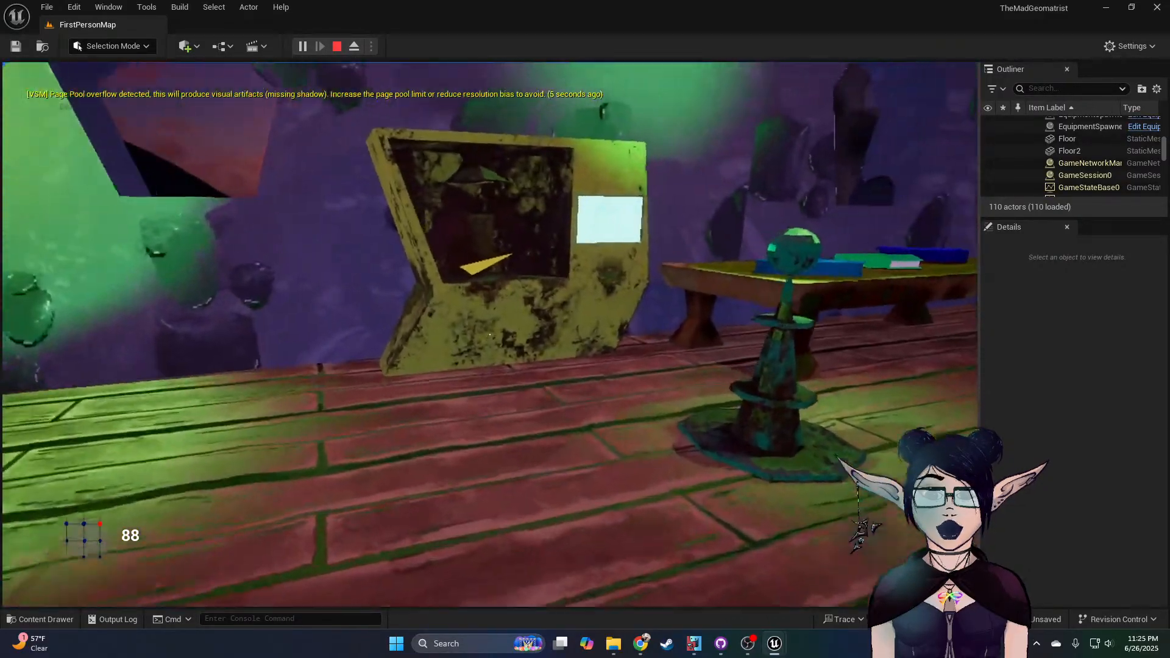
{"action": "key", "text": "w"}
{"action": "left_click", "coordinate": [490, 335]}
{"action": "key", "text": "s"}
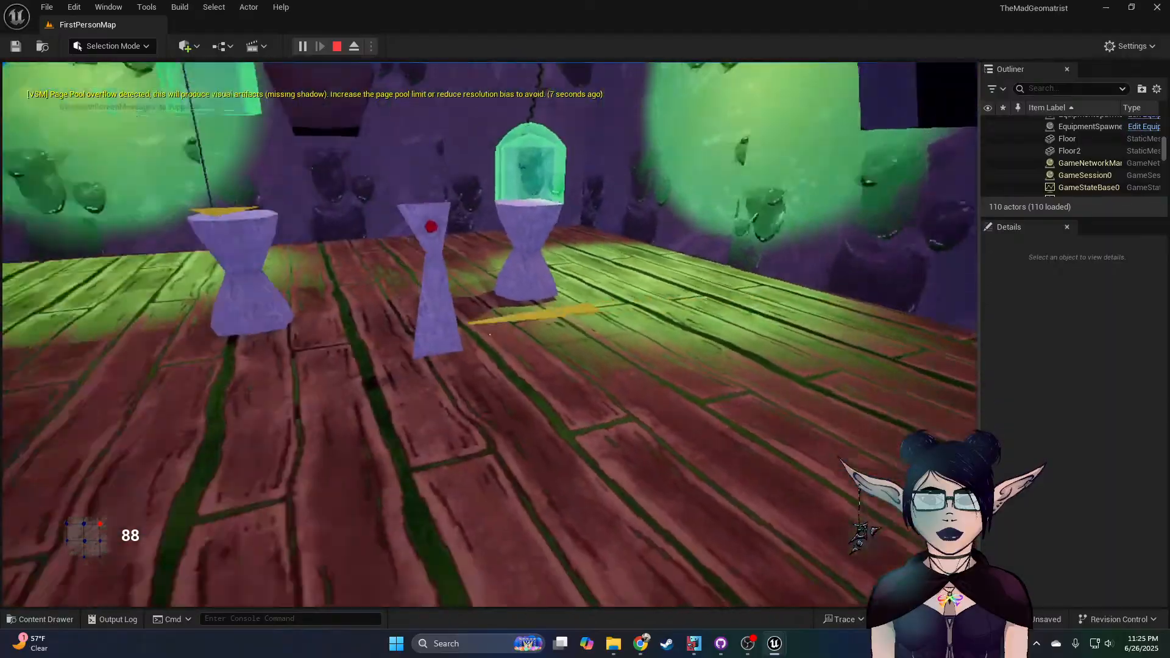
{"action": "key", "text": "w"}
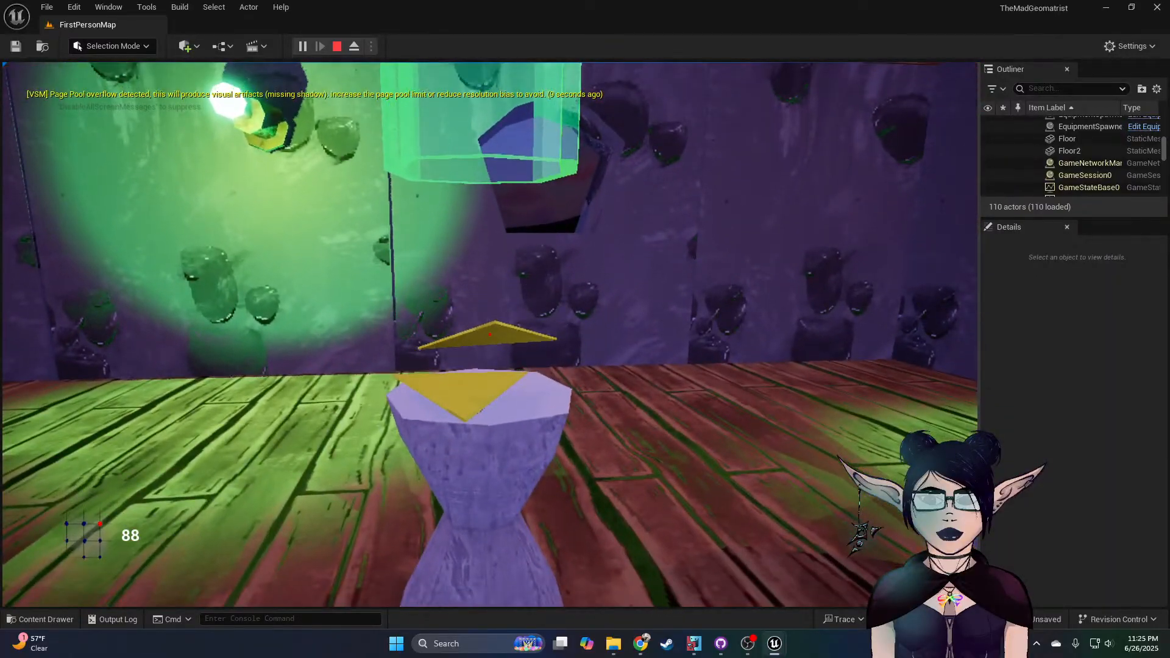
{"action": "left_click", "coordinate": [490, 334]}
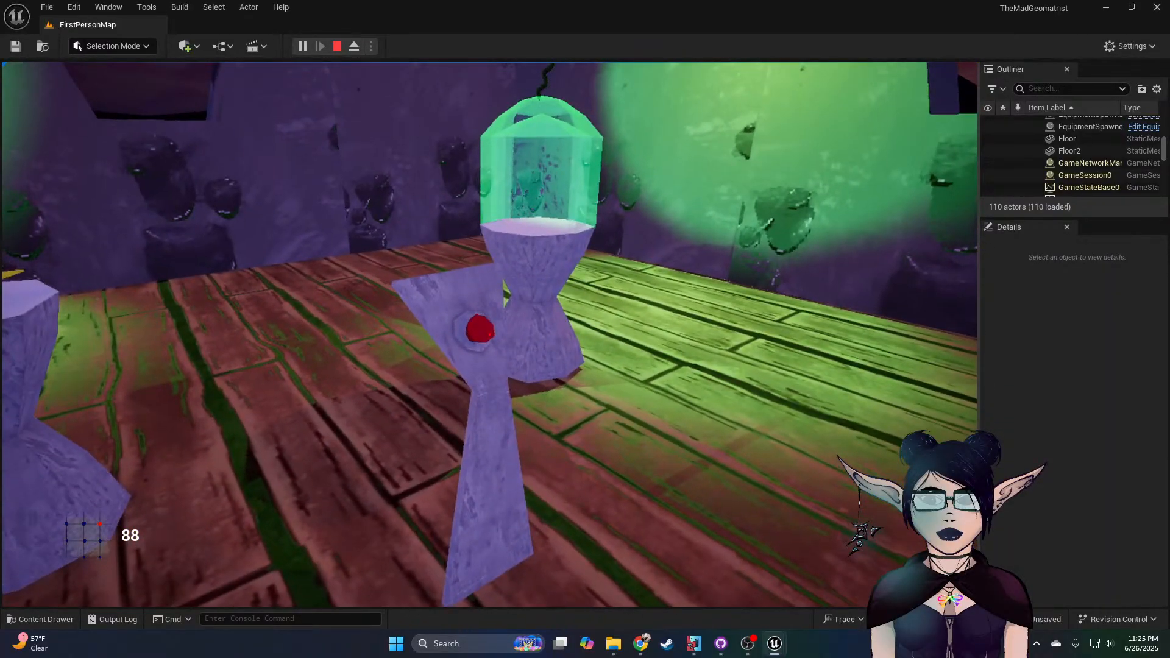
Step: Combine the two triangles on the pedestal and carry the resulting yellow hexagon toward the basin
{"action": "key", "text": "d"}
{"action": "key", "text": "w"}
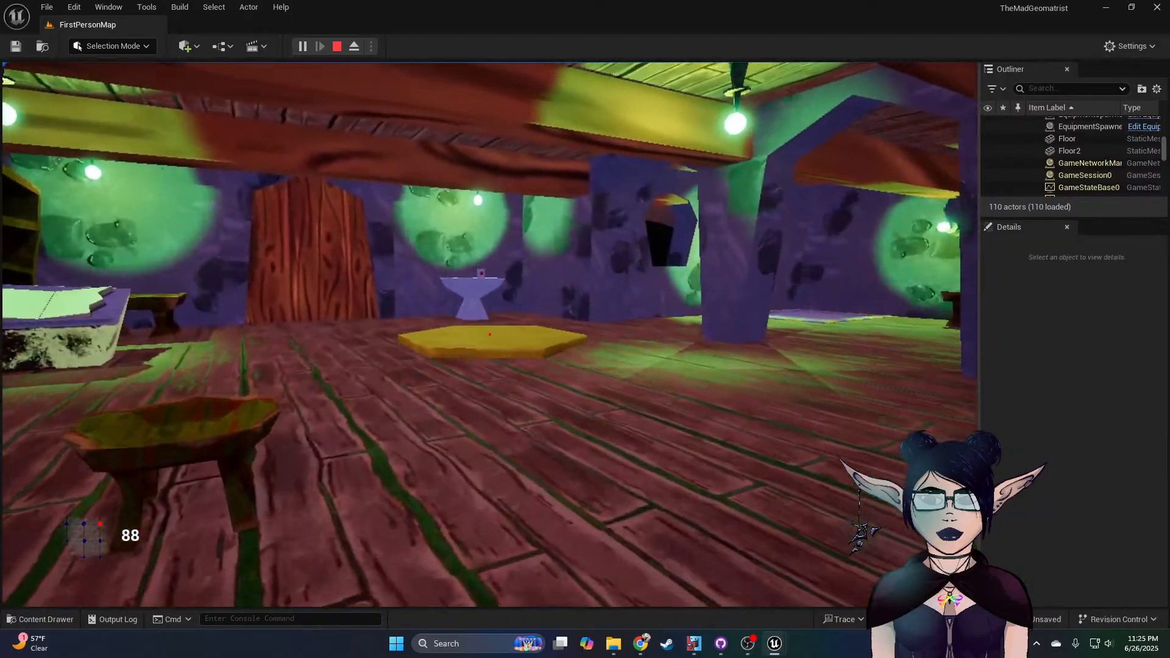
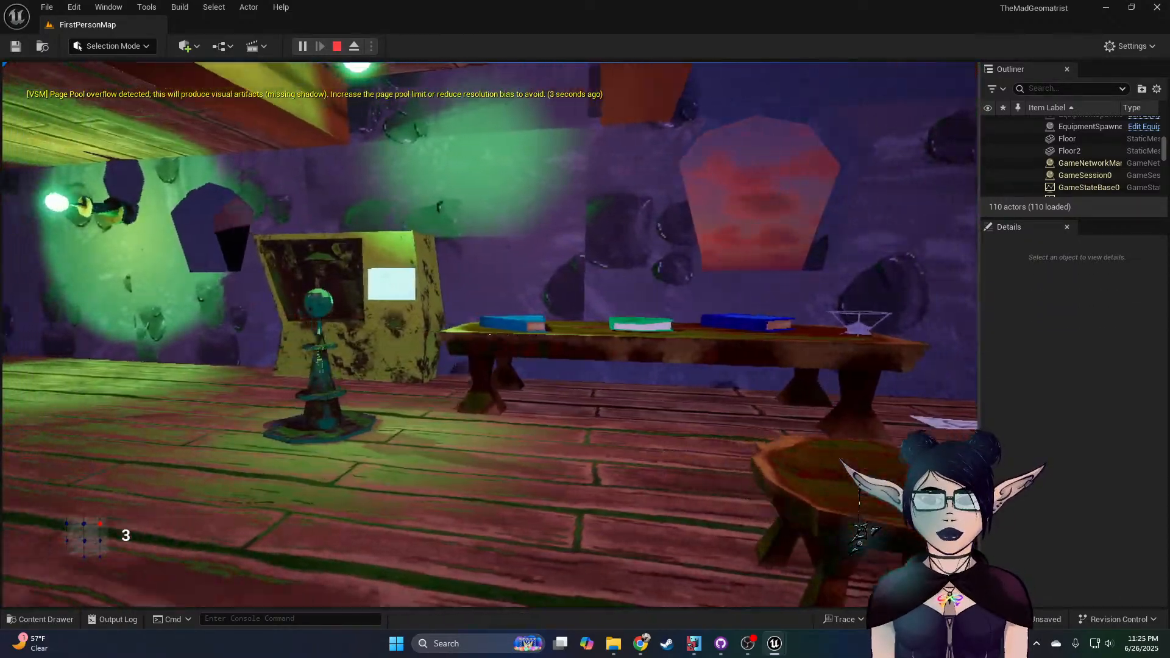
Step: Walk to the shop machine, buy two semi-circles and leave the shop
{"action": "key", "text": "w"}
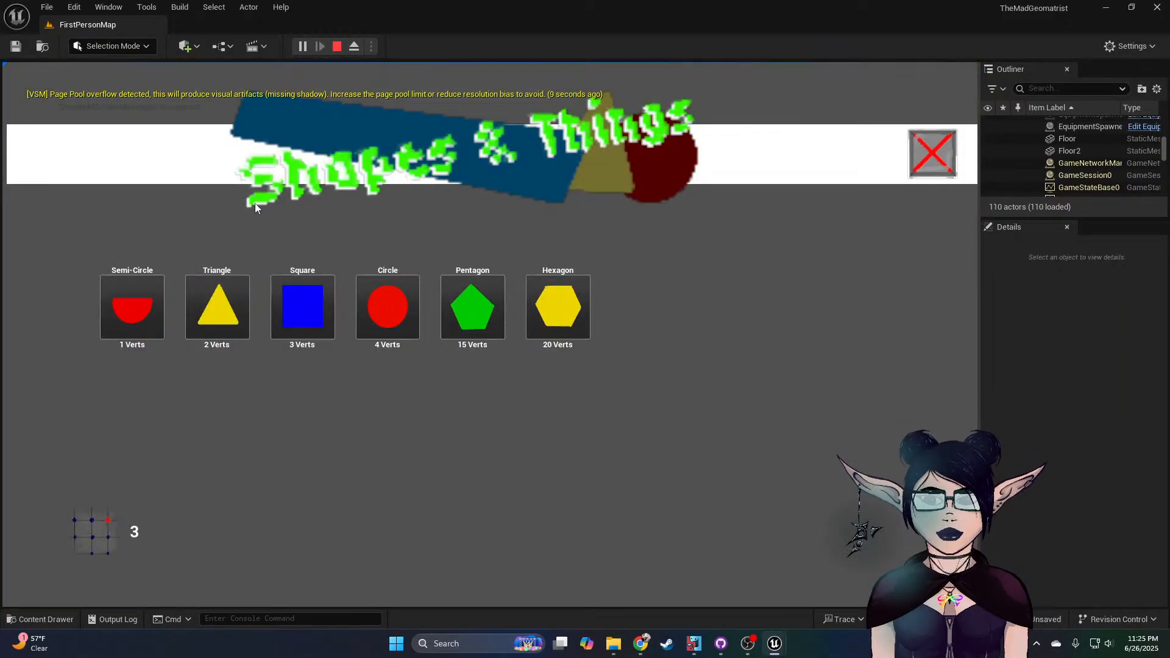
{"action": "left_click", "coordinate": [128, 316]}
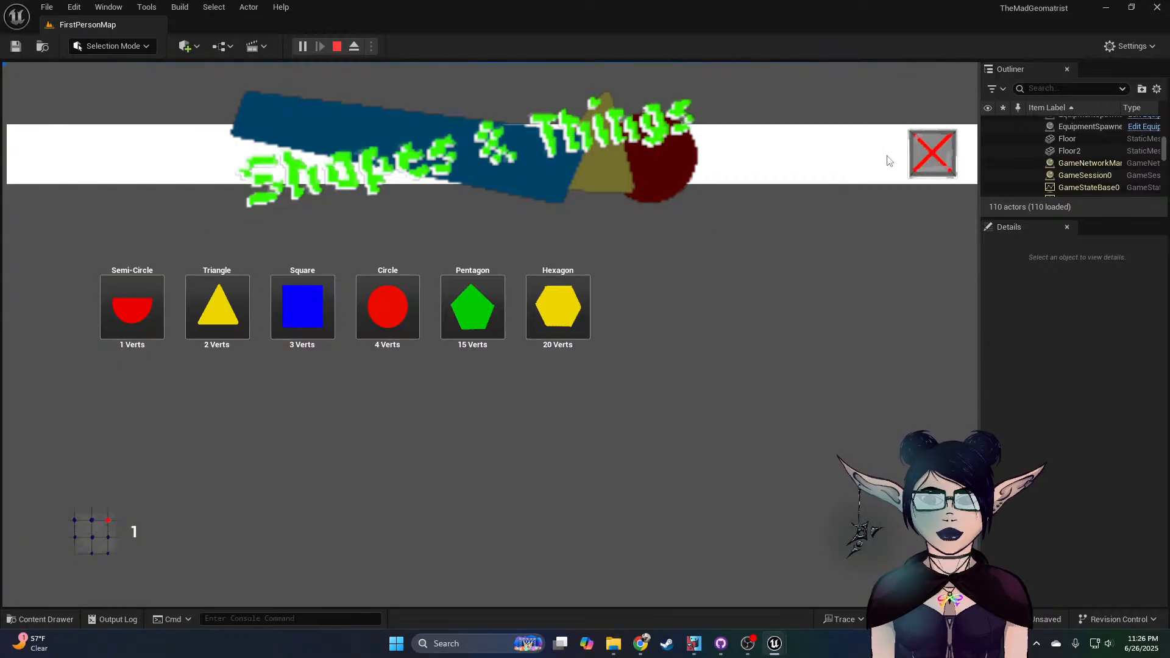
{"action": "left_click", "coordinate": [920, 163]}
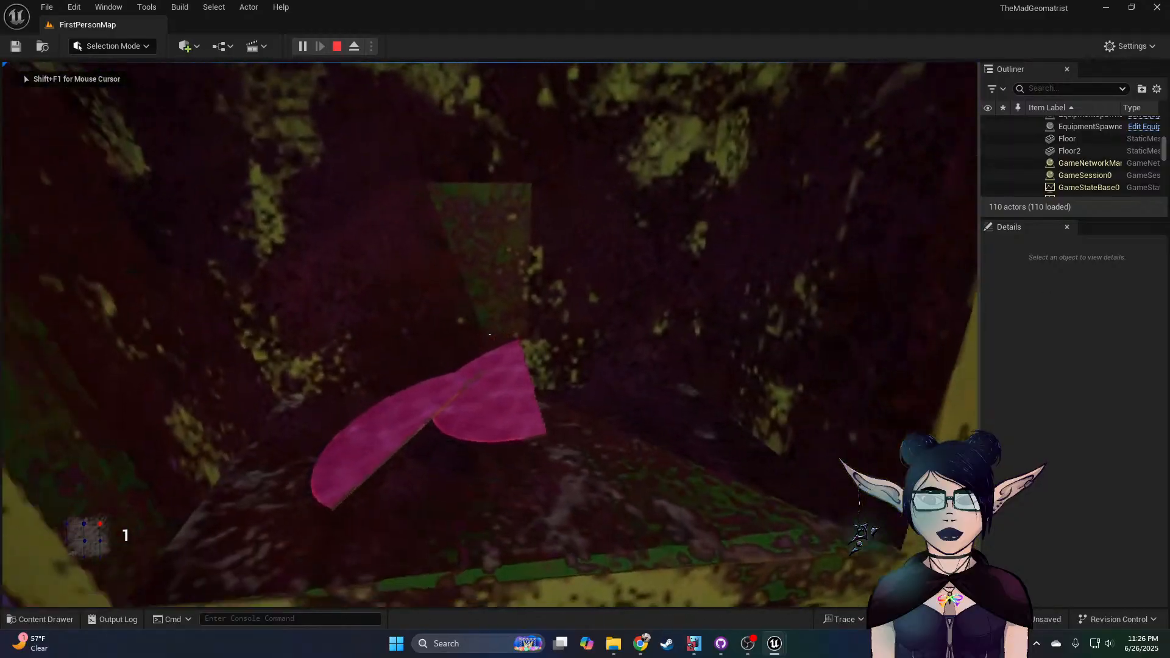
Step: Carry the two red semi-circles one by one from the shop machine to the input pedestal
{"action": "key", "text": "s"}
{"action": "key", "text": "w"}
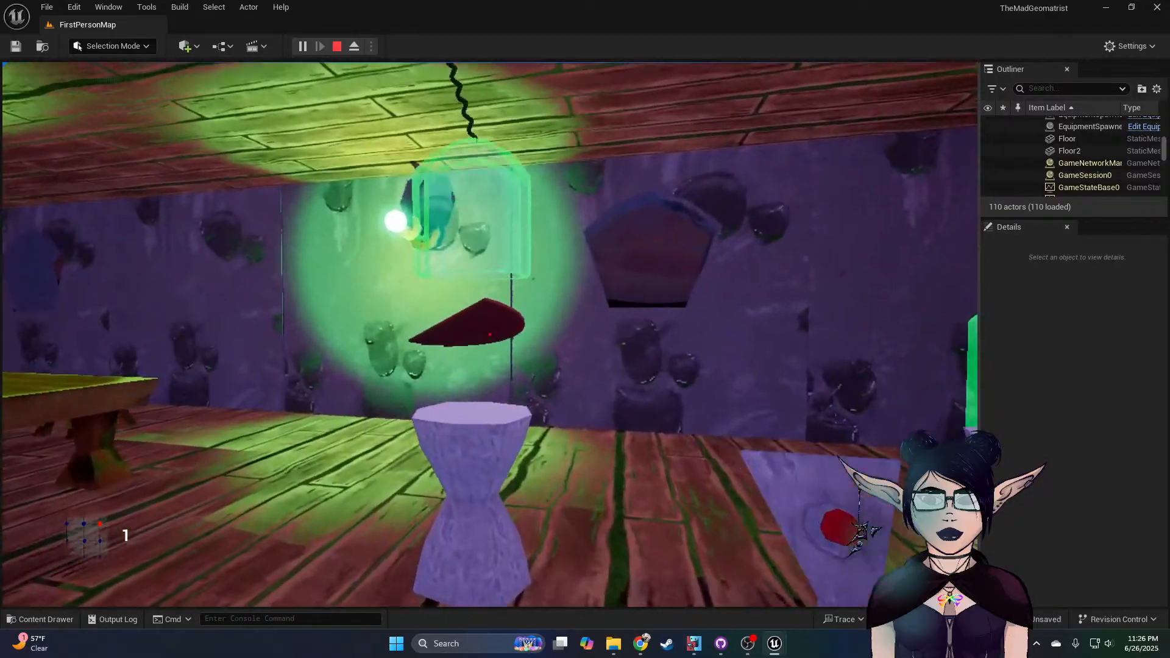
{"action": "key", "text": "s"}
{"action": "key", "text": "e"}
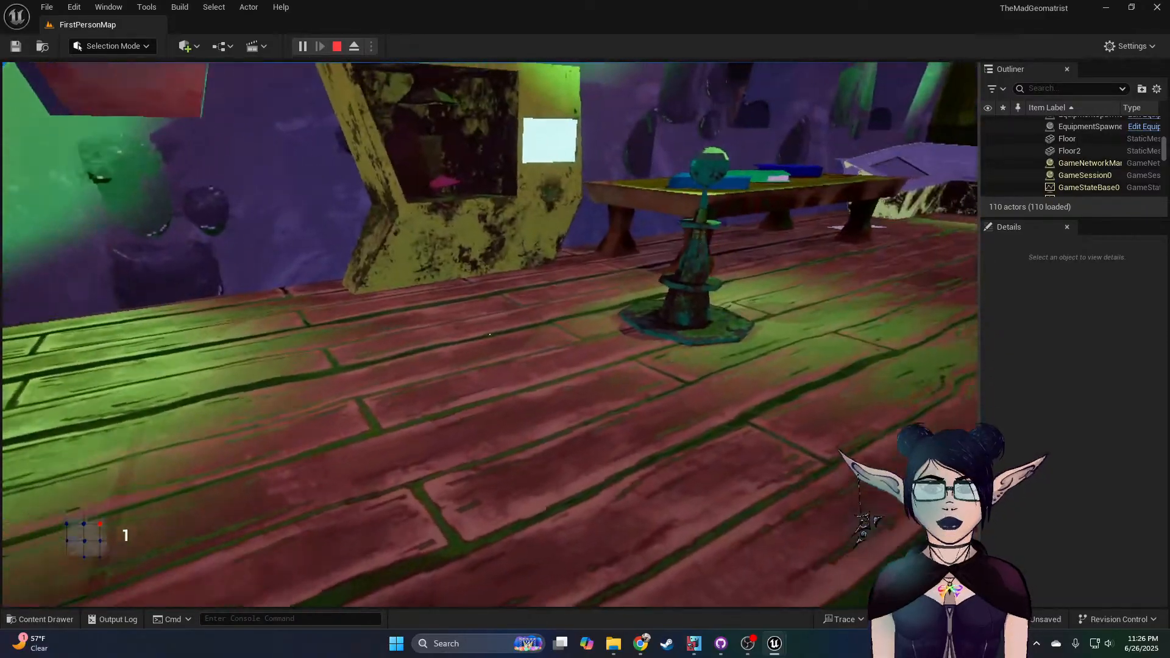
{"action": "key", "text": "w"}
{"action": "key", "text": "w"}
{"action": "key", "text": "e"}
{"action": "key", "text": "s"}
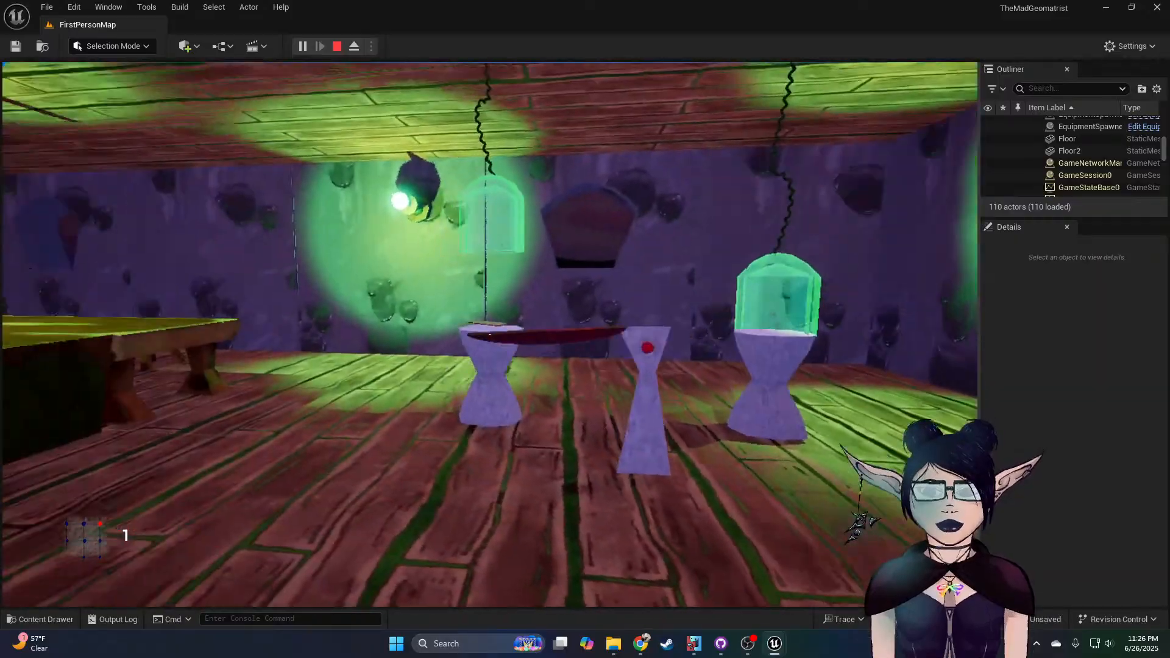
{"action": "key", "text": "w"}
{"action": "key", "text": "w"}
{"action": "key", "text": "e"}
{"action": "key", "text": "s"}
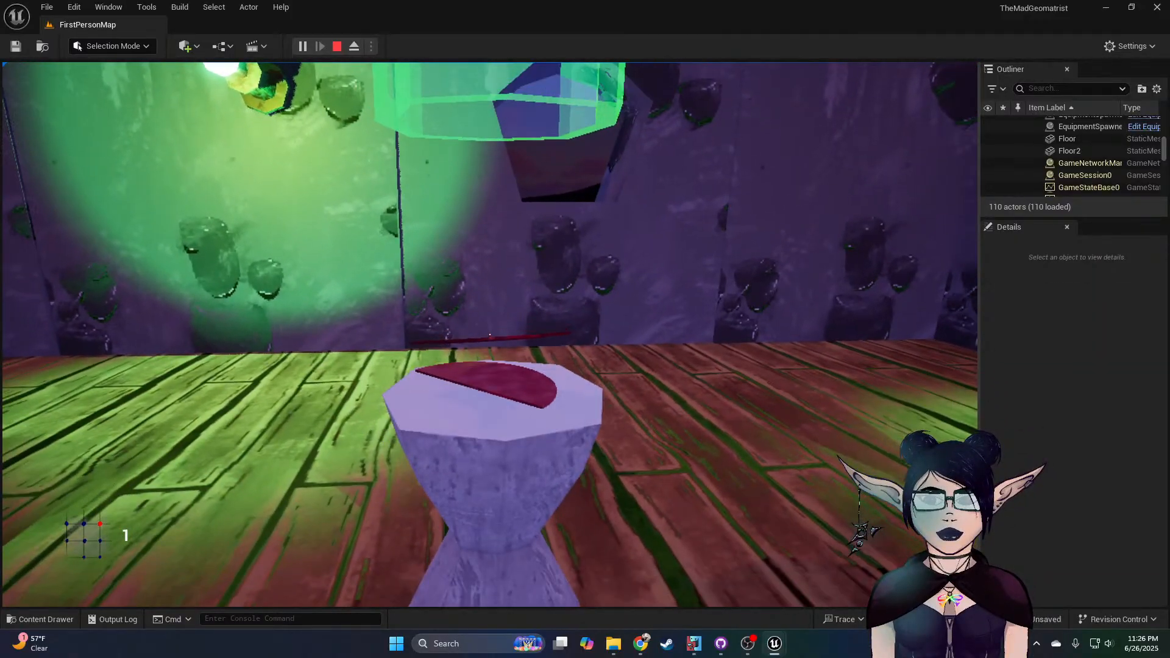
Step: Combine the two semi-circles, pick up the resulting red circle and exchange it for verts at the basin
{"action": "key", "text": "d"}
{"action": "key", "text": "e"}
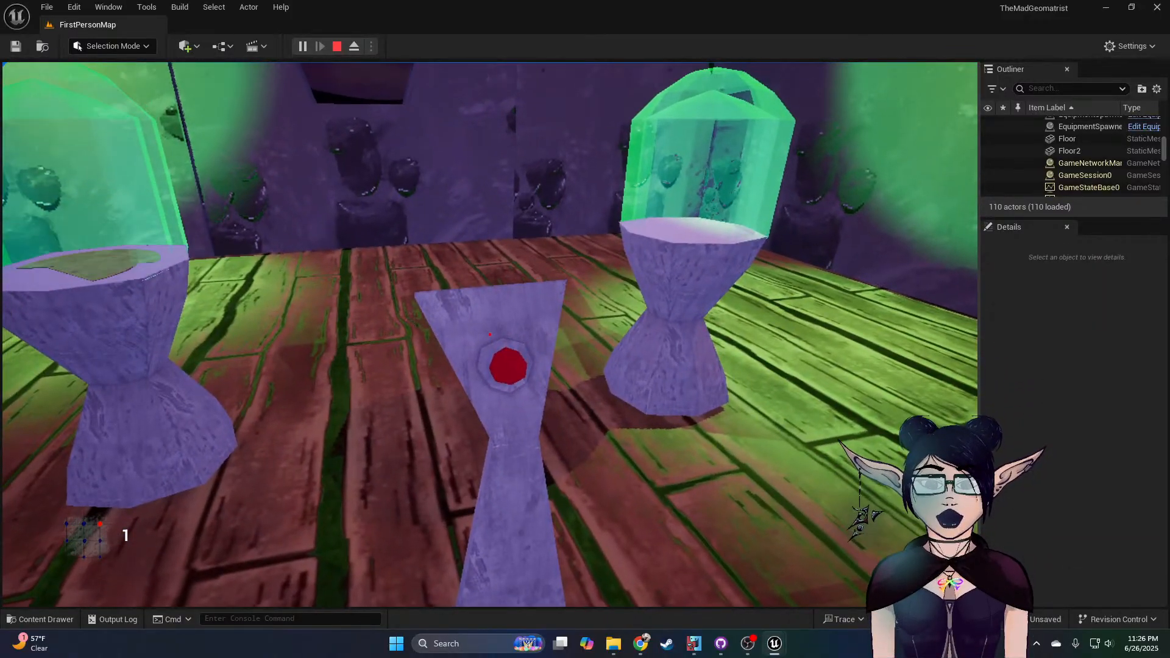
{"action": "key", "text": "w"}
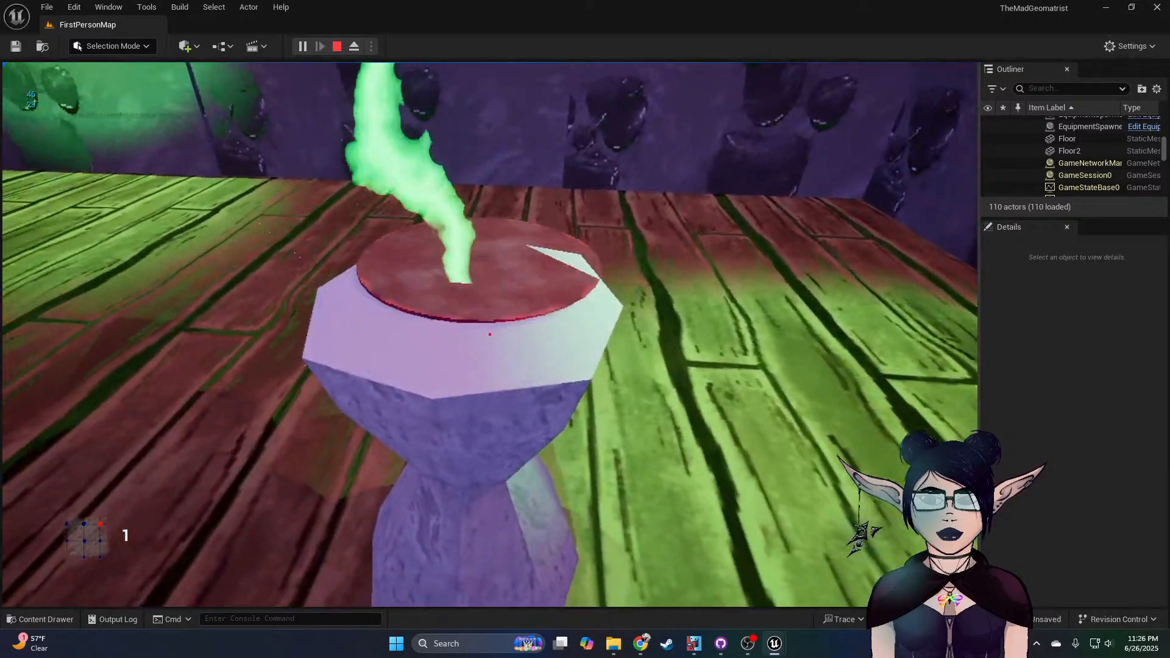
{"action": "key", "text": "w"}
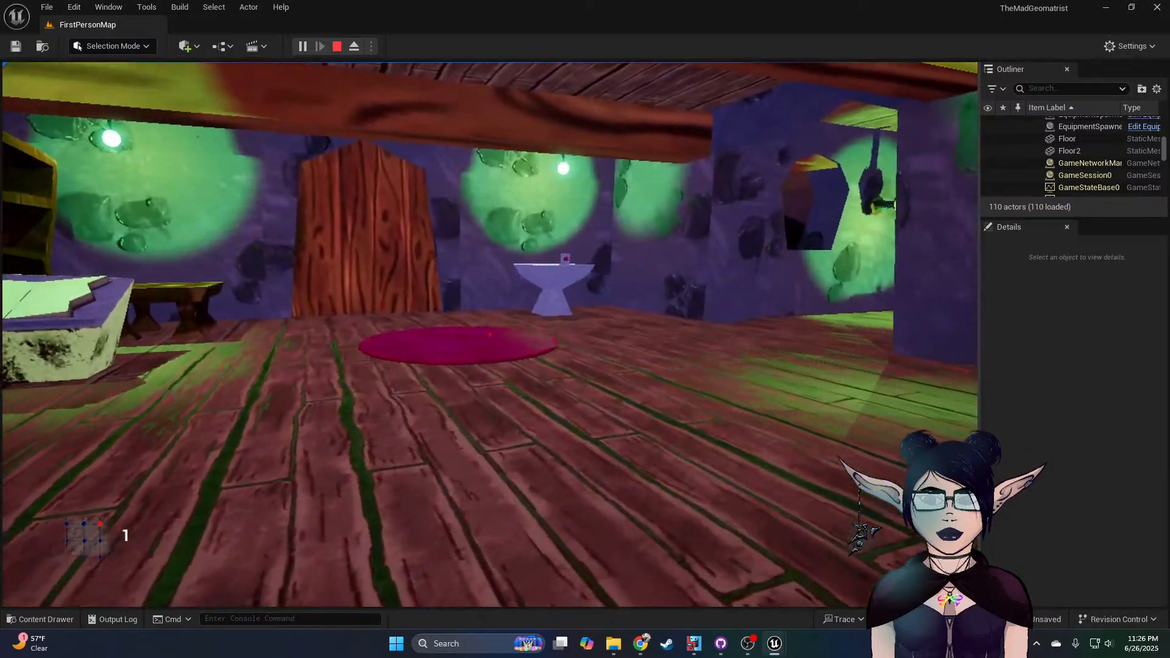
{"action": "key", "text": "w"}
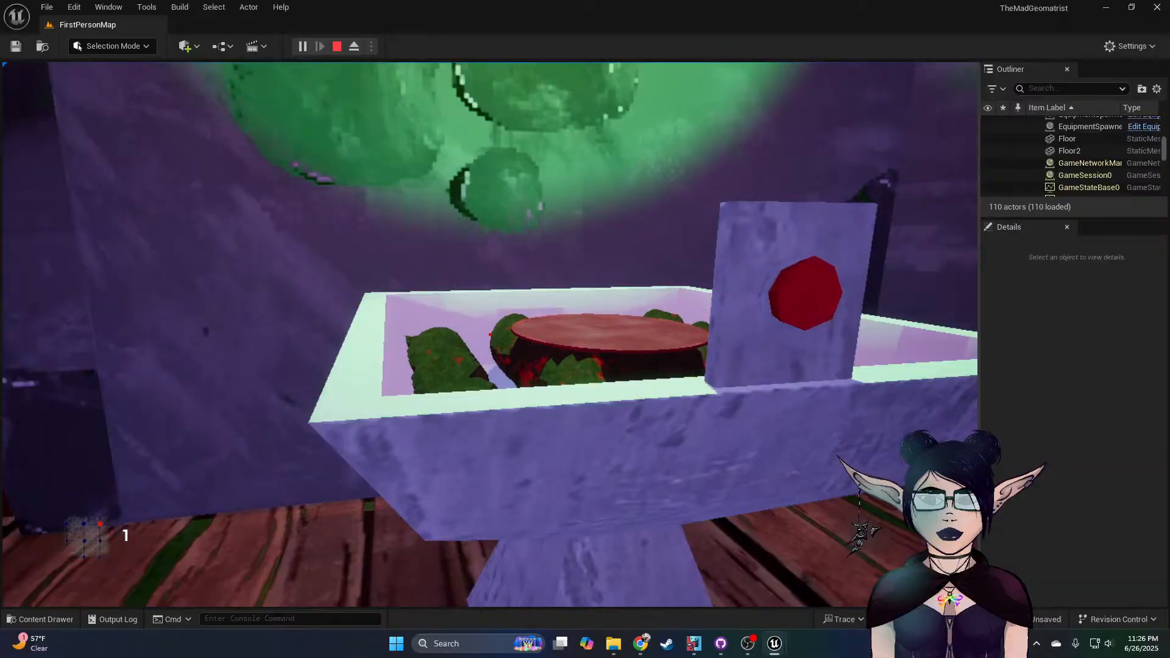
{"action": "key", "text": "w"}
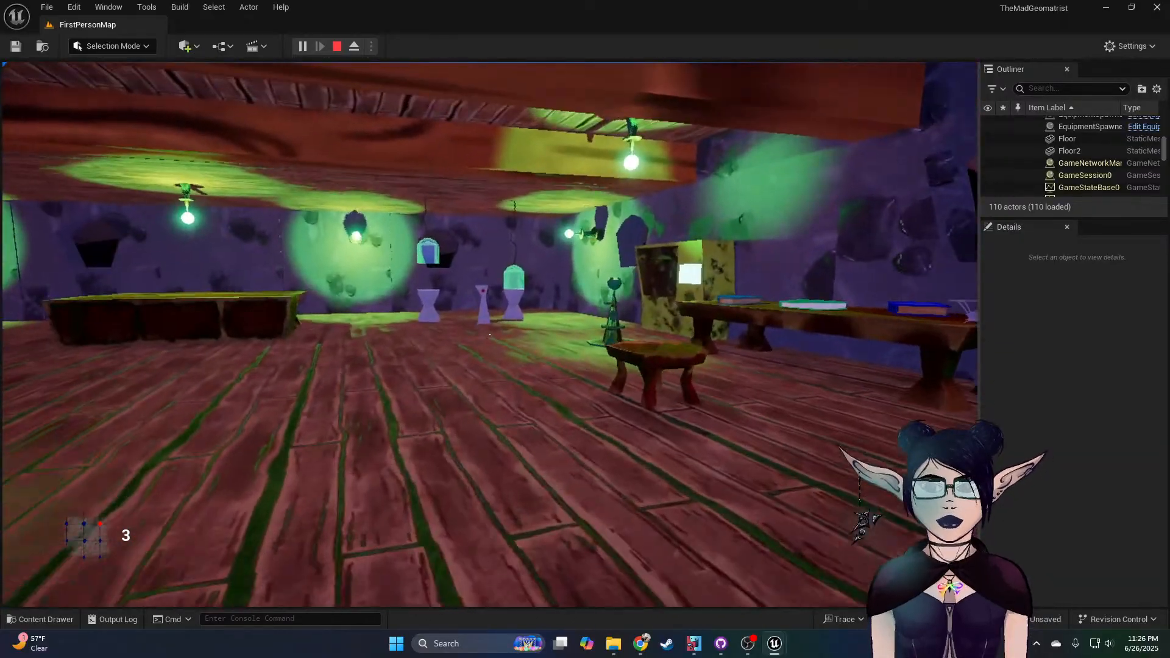
Step: Go back to the shop machine, buy another pair of semi-circles and leave the shop
{"action": "key", "text": "w"}
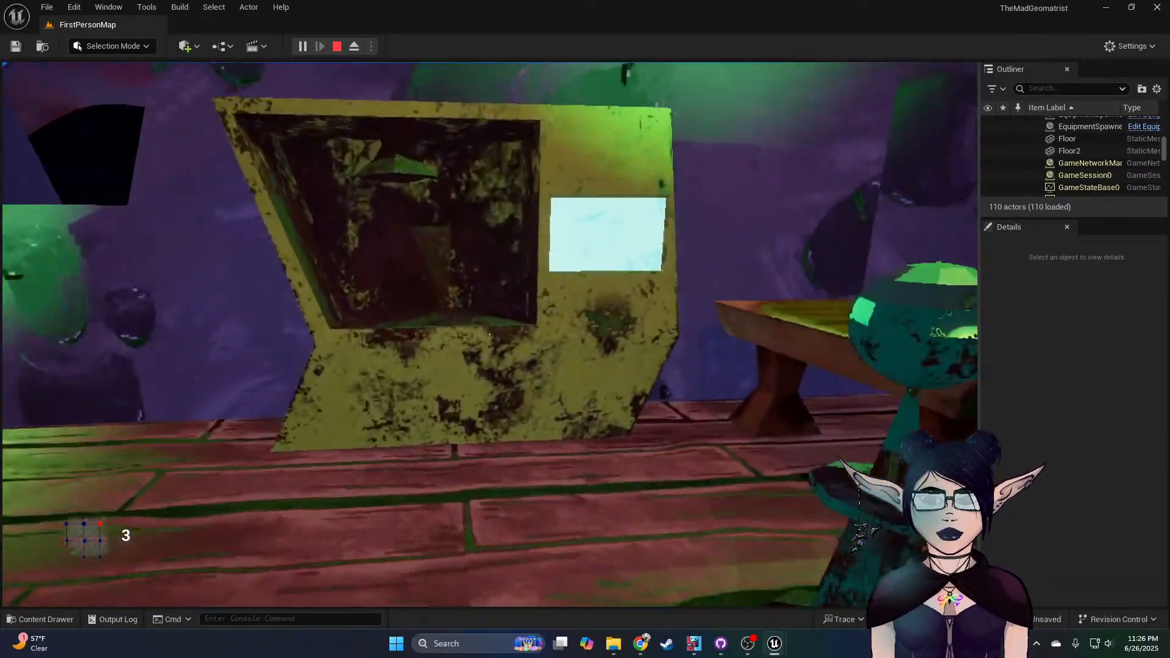
{"action": "key", "text": "e"}
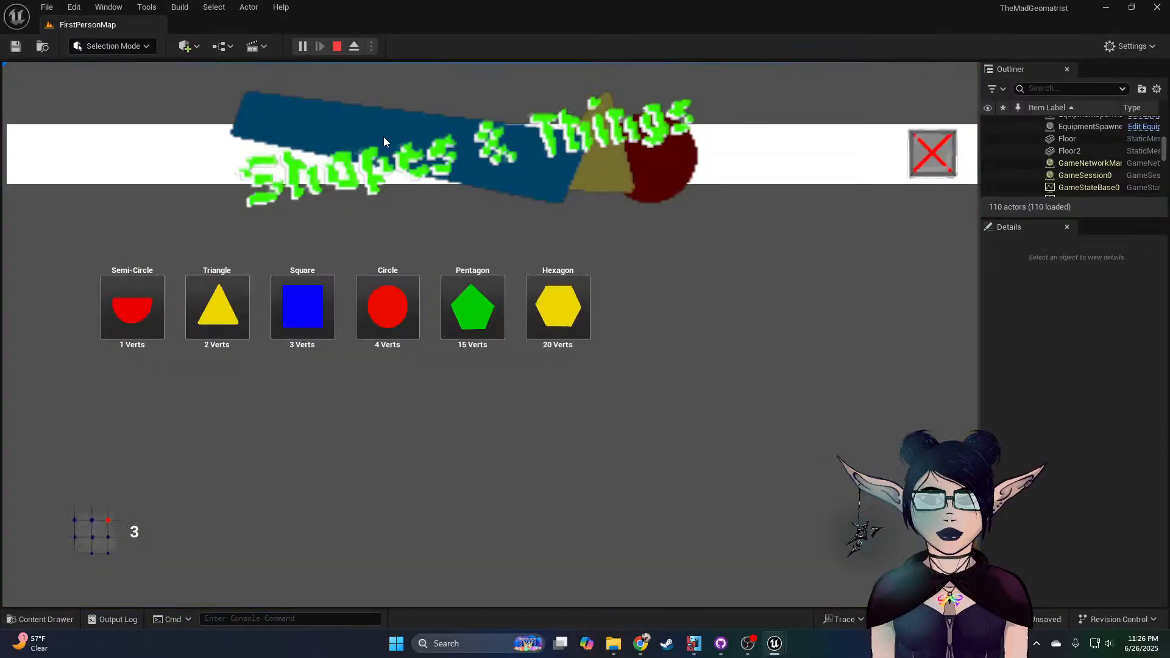
{"action": "left_click", "coordinate": [162, 316]}
{"action": "left_click", "coordinate": [932, 154]}
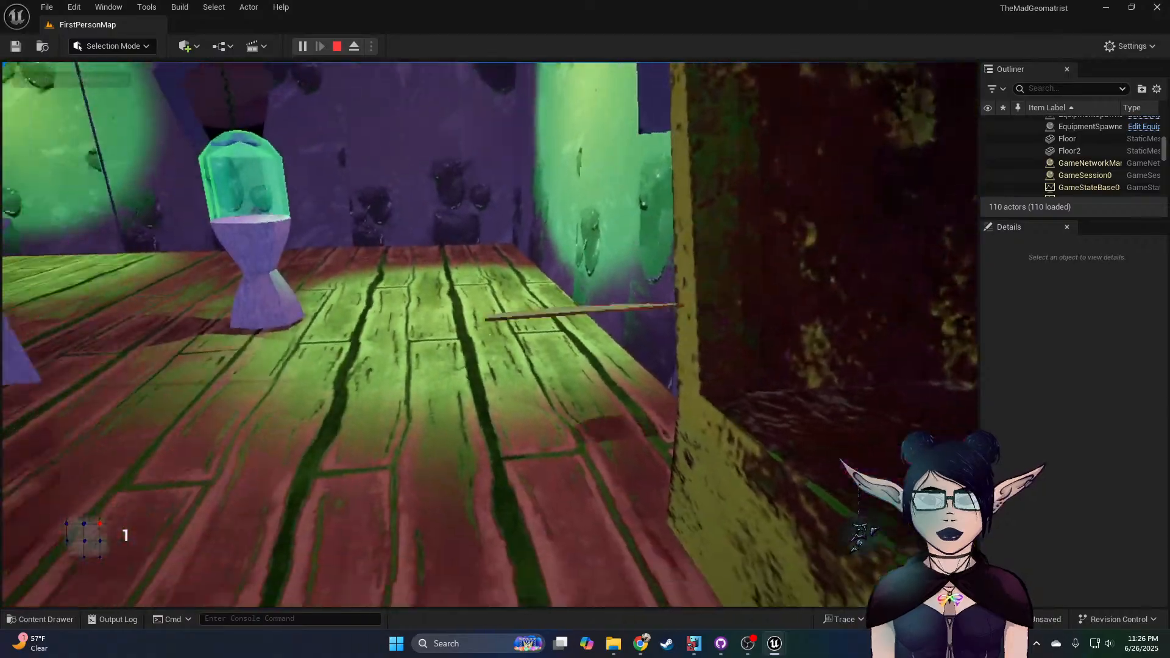
Step: Bring the two new semi-circles one at a time from the shop machine onto the input pedestal
{"action": "key", "text": "w"}
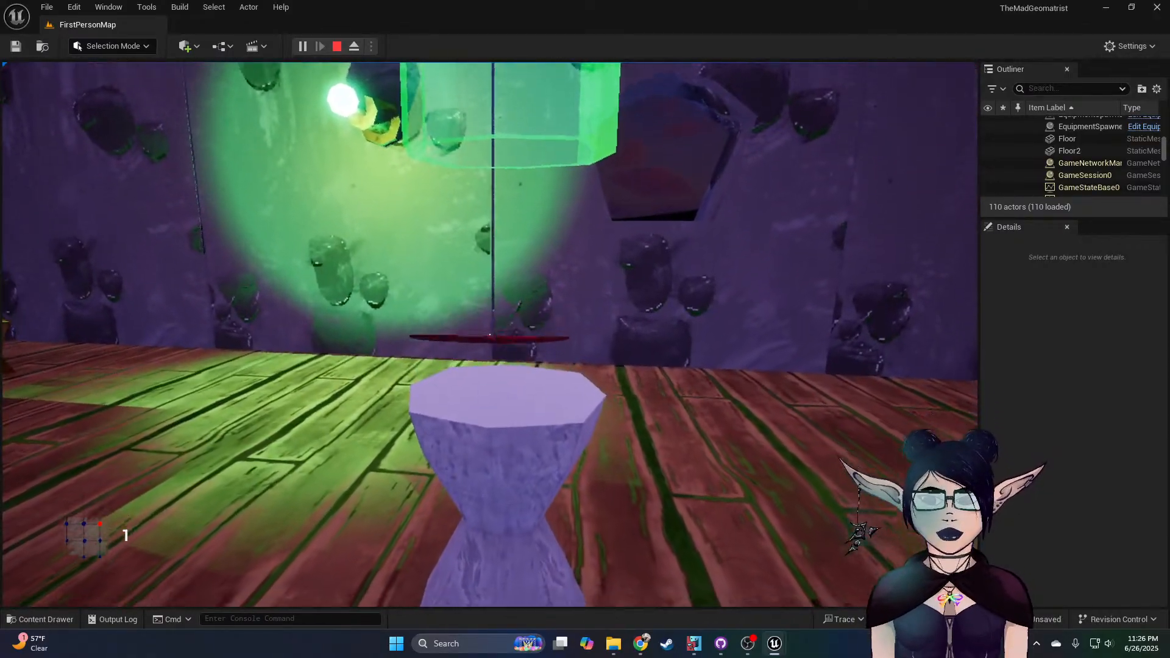
{"action": "key", "text": "s"}
{"action": "key", "text": "w"}
{"action": "key", "text": "s"}
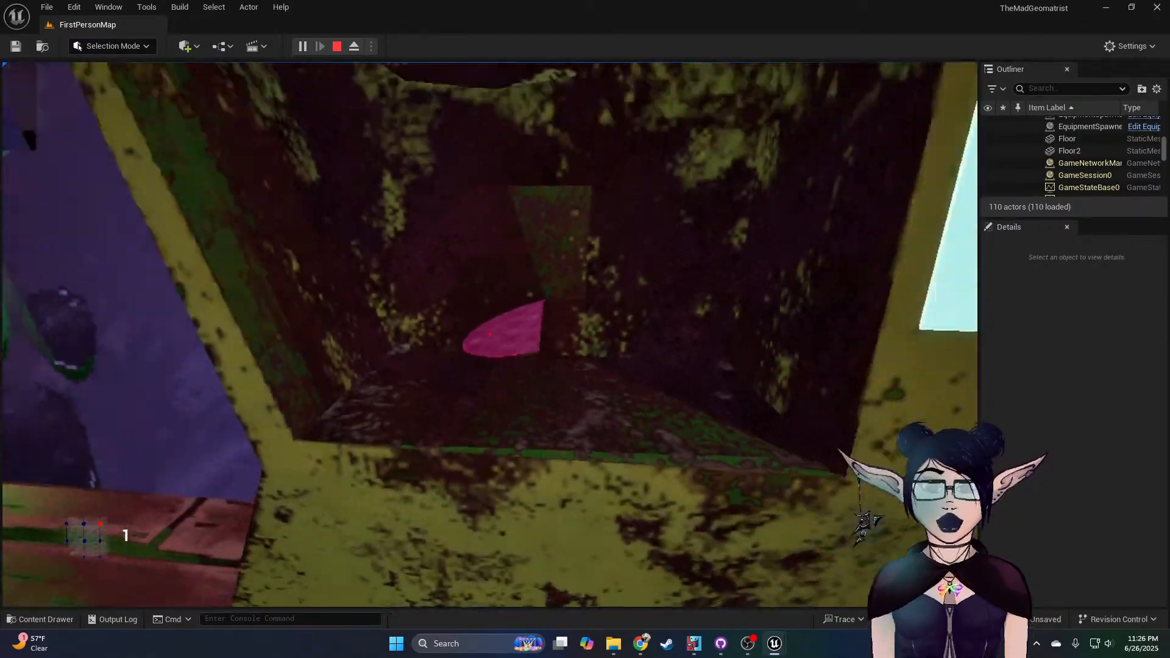
{"action": "key", "text": "w"}
{"action": "key", "text": "w"}
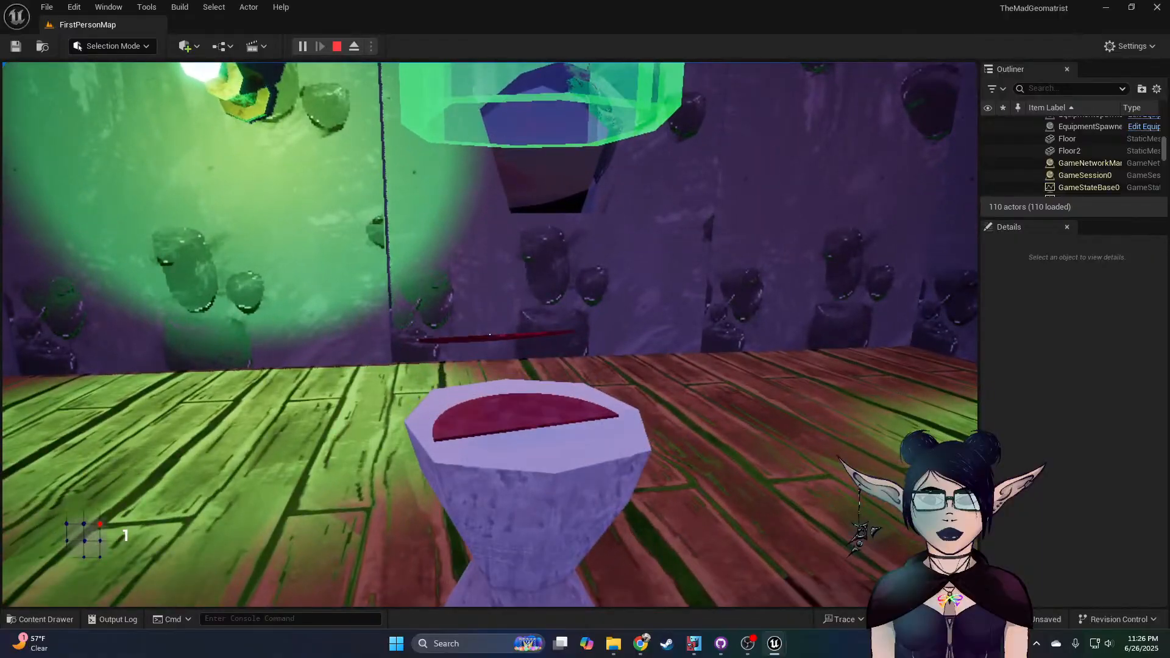
{"action": "key", "text": "s"}
Step: Combine the two semi-circles and pick up the resulting red circle from the output pedestal
{"action": "key", "text": "w"}
{"action": "key", "text": "w"}
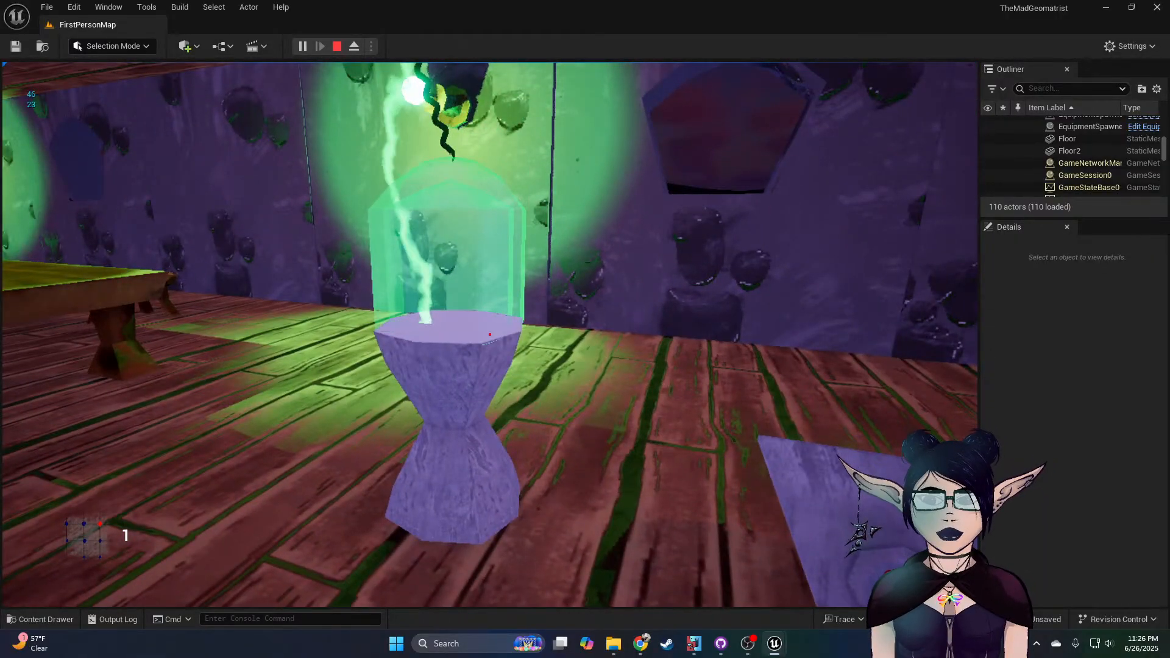
{"action": "key", "text": "w"}
{"action": "key", "text": "e"}
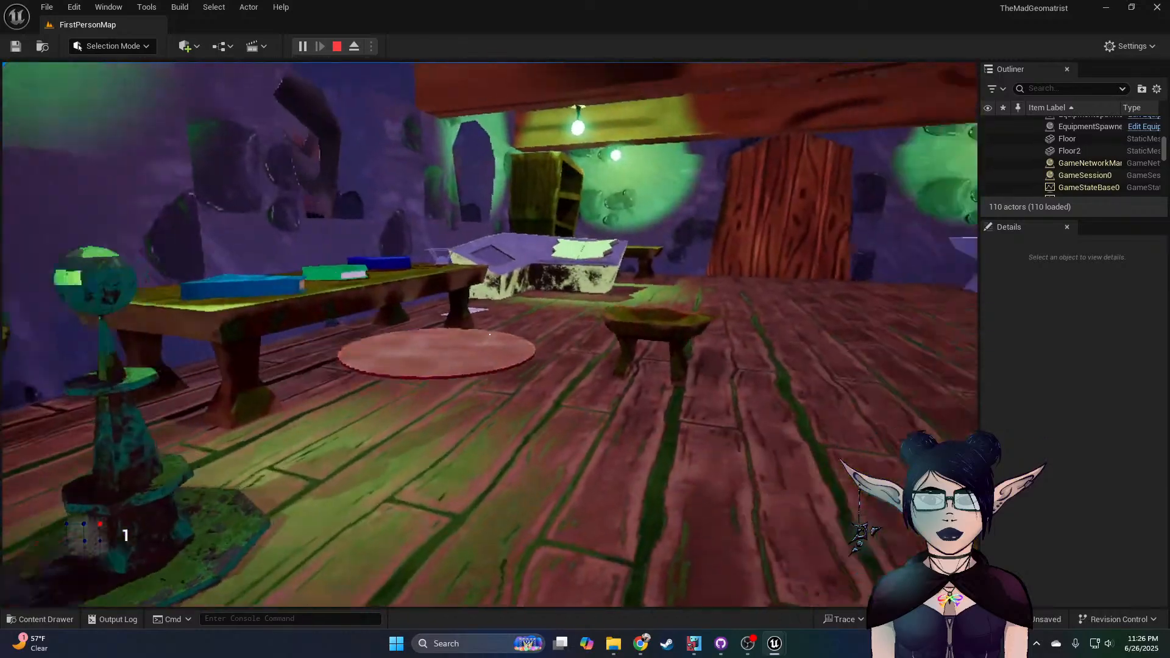
Step: Carry the red circle to the basin, place it inside and exchange it for verts
{"action": "key", "text": "w"}
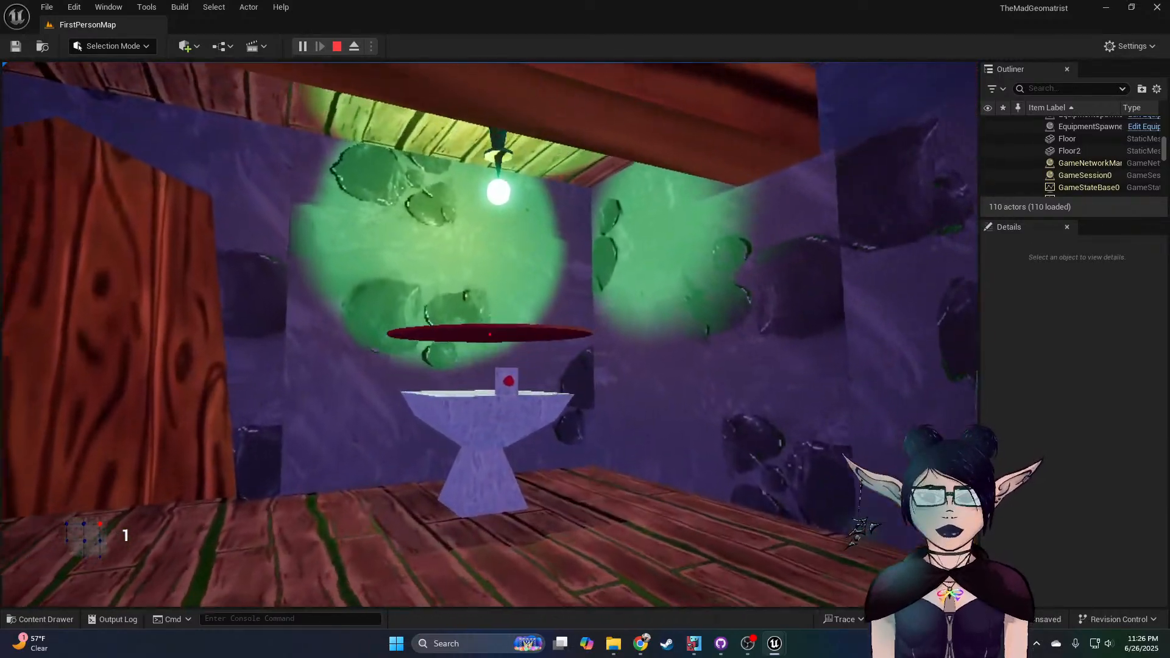
{"action": "key", "text": "w"}
{"action": "key", "text": "e"}
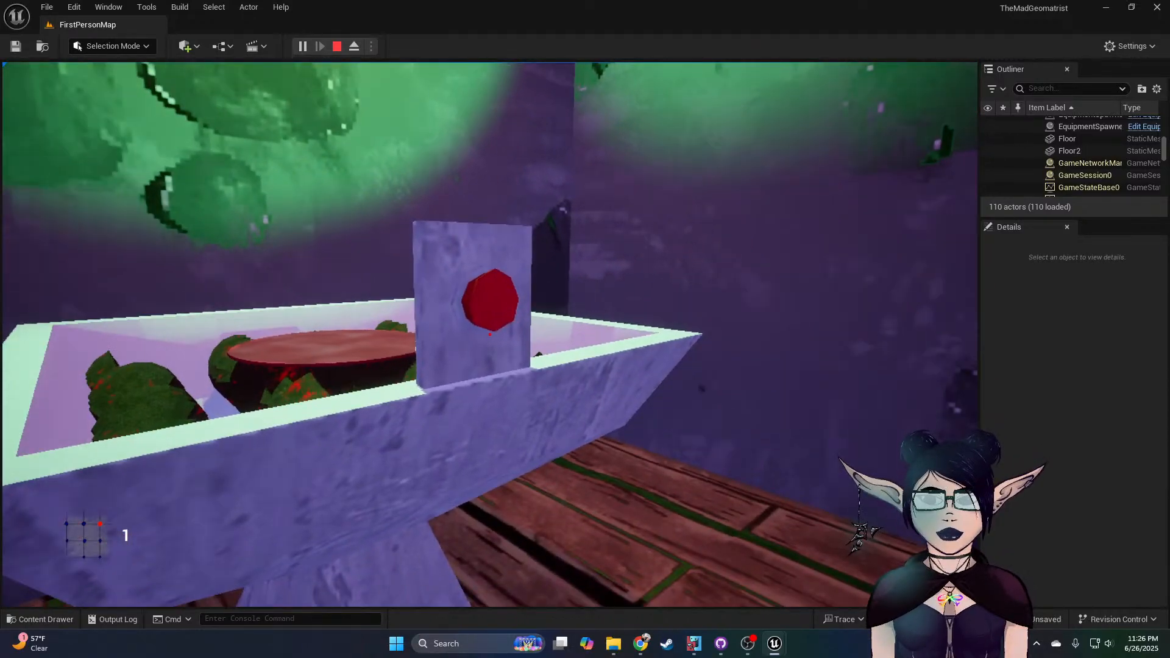
{"action": "key", "text": "e"}
Step: Walk back through the lab towards the combining pedestals and end the play-test session
{"action": "key", "text": "w"}
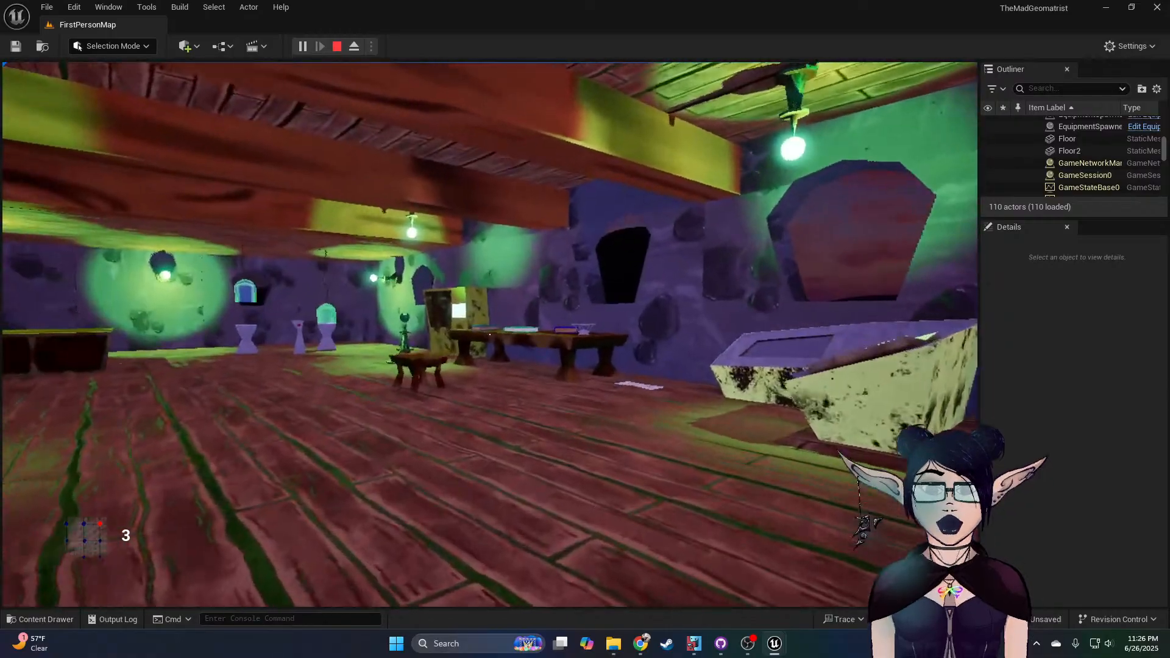
{"action": "key", "text": "w"}
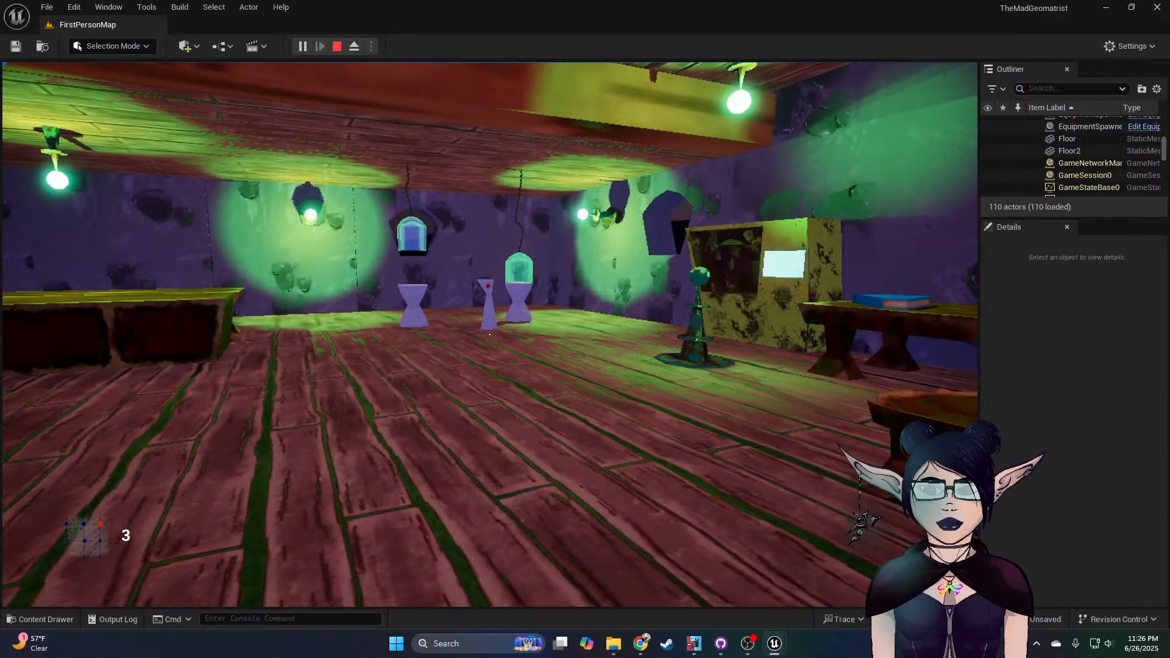
{"action": "key", "text": "w"}
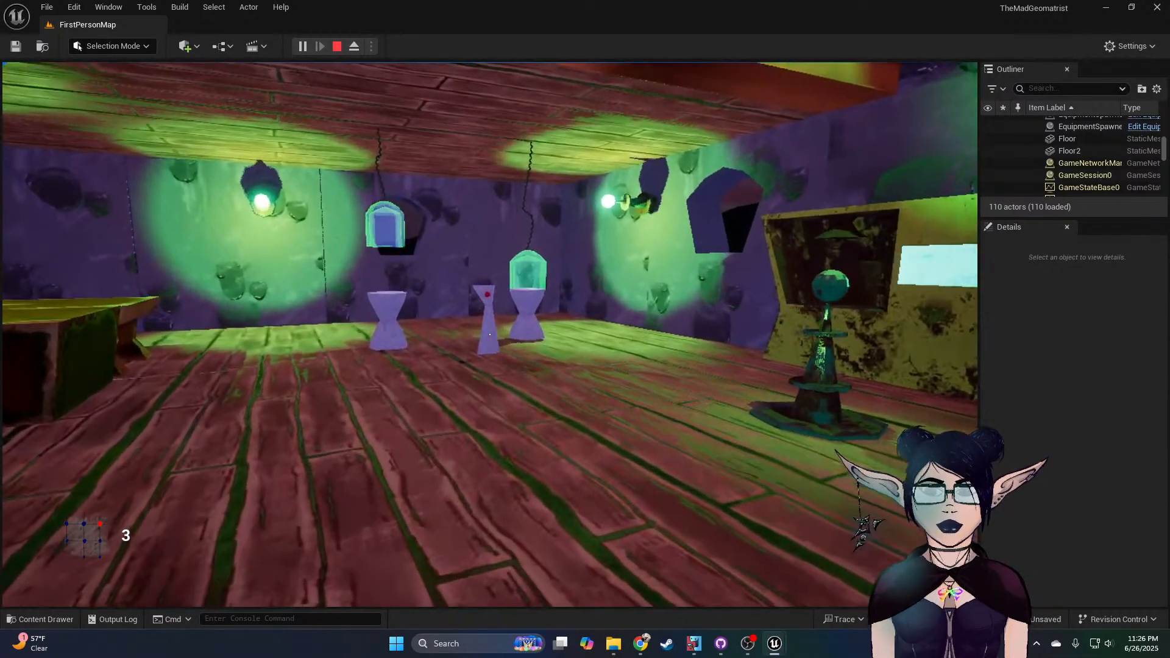
{"action": "key", "text": "Escape"}
Step: Open the ShapesTable data table from the project's ShapeData folder
{"action": "right_click_drag", "start_coordinate": [316, 244], "coordinate": [369, 258]}
{"action": "left_click", "coordinate": [72, 620]}
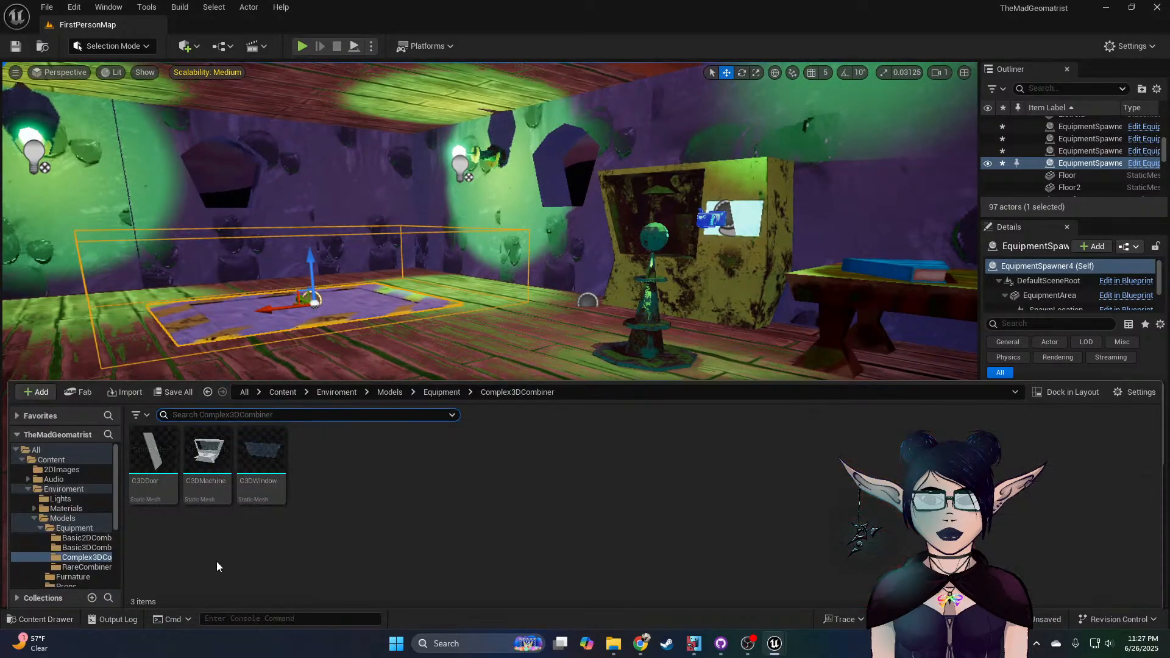
{"action": "scroll", "coordinate": [48, 566], "scroll_direction": "down", "scroll_amount": 2}
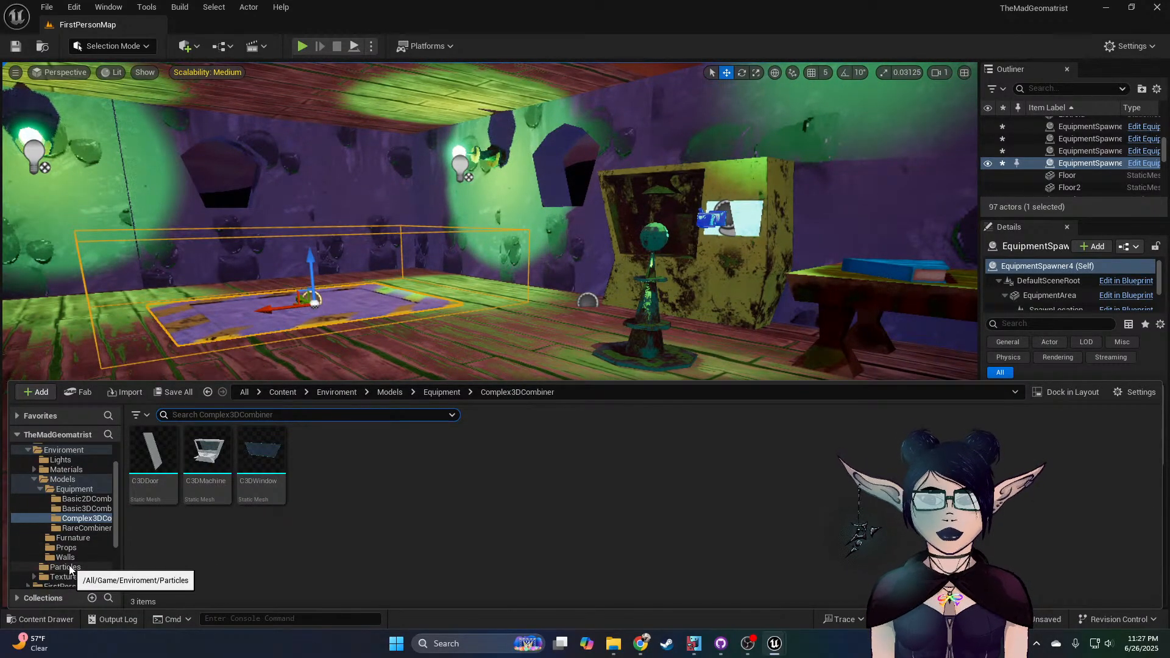
{"action": "scroll", "coordinate": [72, 559], "scroll_direction": "down", "scroll_amount": 2}
{"action": "scroll", "coordinate": [72, 559], "scroll_direction": "down", "scroll_amount": 2}
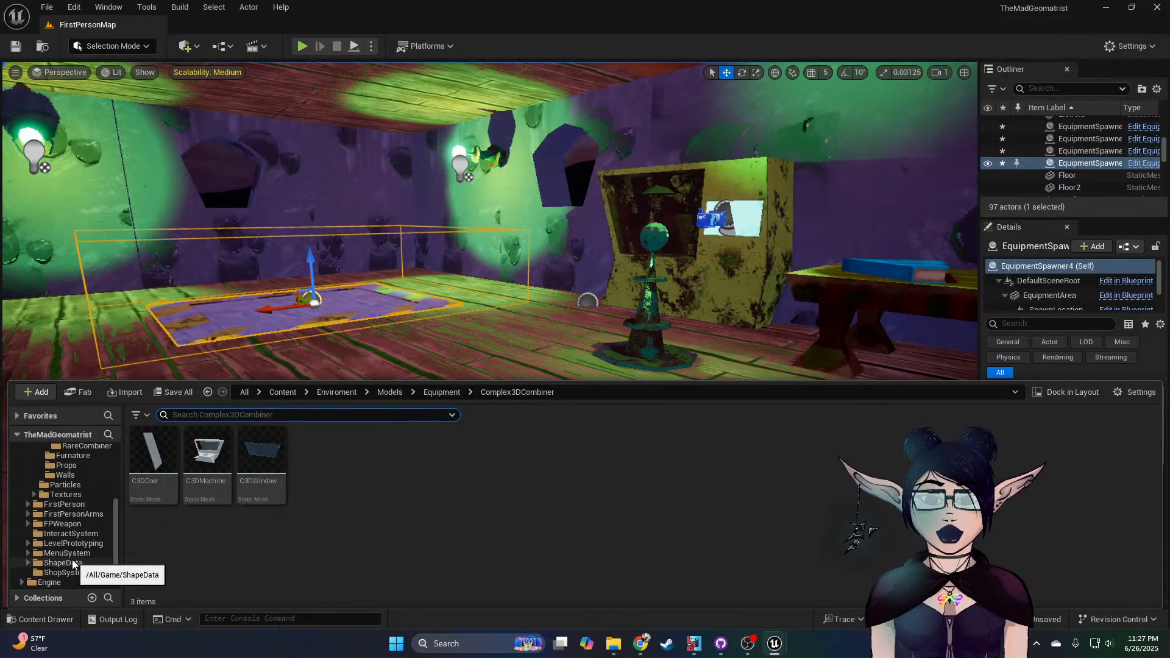
{"action": "left_click", "coordinate": [72, 563]}
{"action": "double_click", "coordinate": [269, 464]}
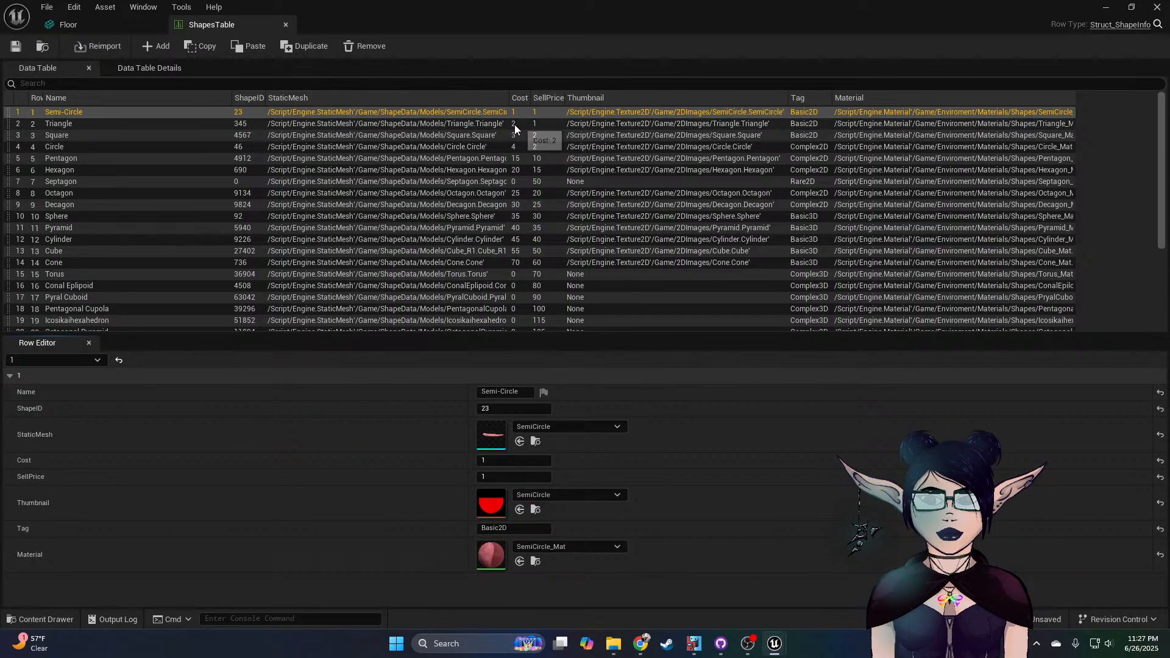
Step: Set the Triangle row's Cost to 1 and the Square row's Cost to 2
{"action": "left_click", "coordinate": [514, 124]}
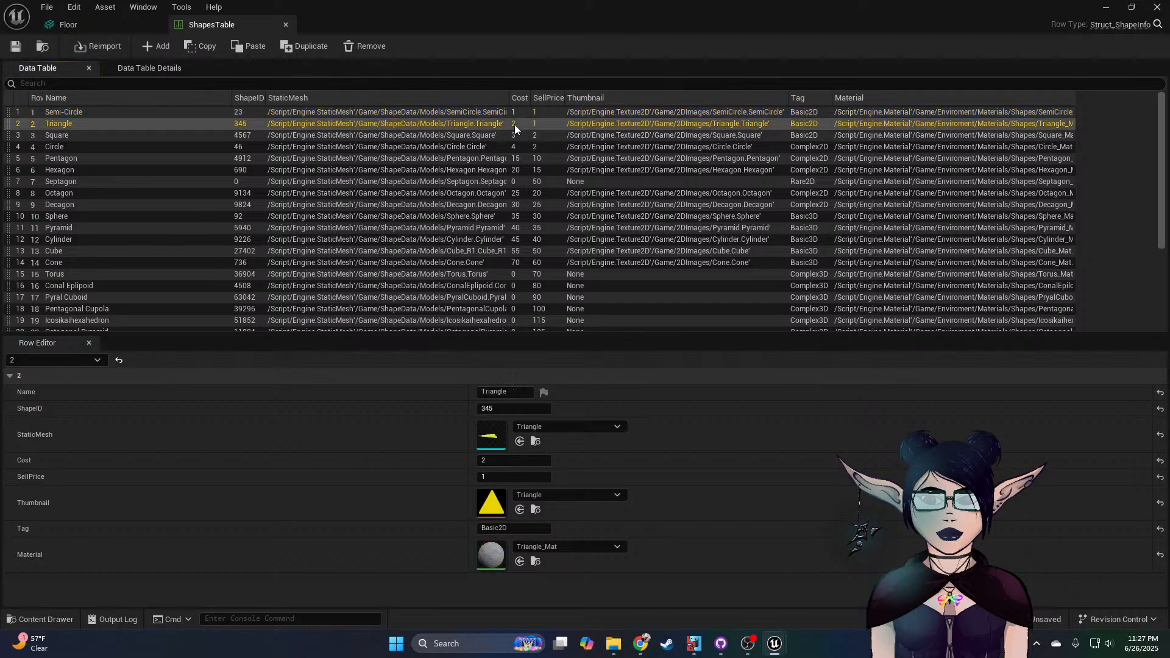
{"action": "left_click", "coordinate": [498, 461]}
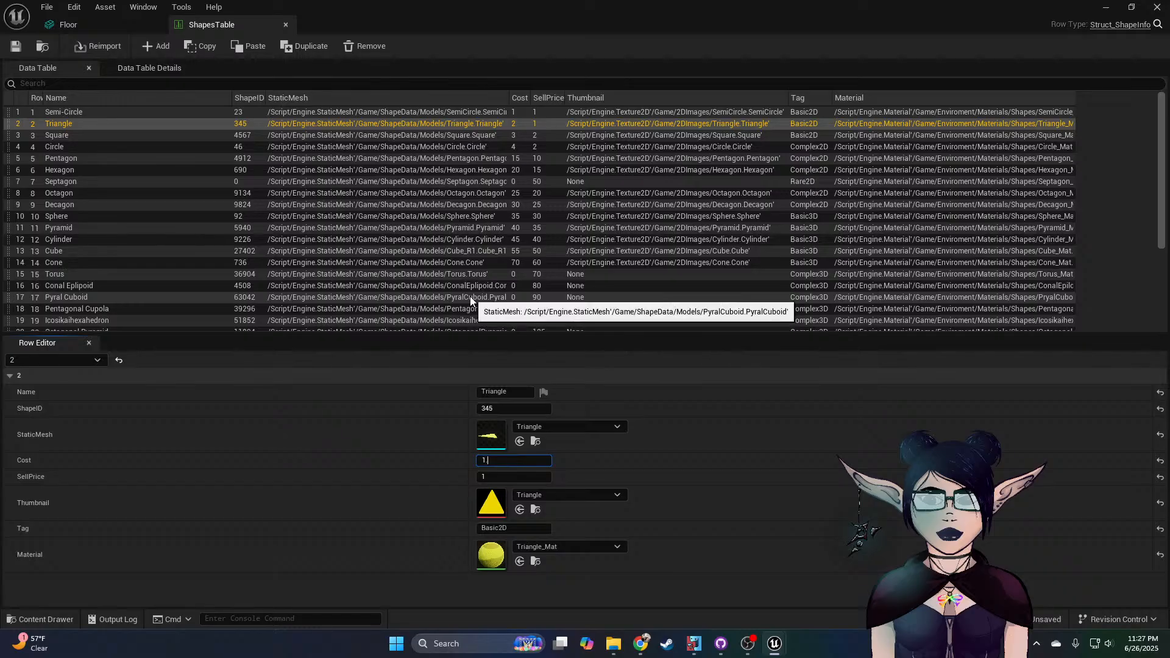
{"action": "left_click", "coordinate": [513, 135]}
{"action": "left_click", "coordinate": [499, 462]}
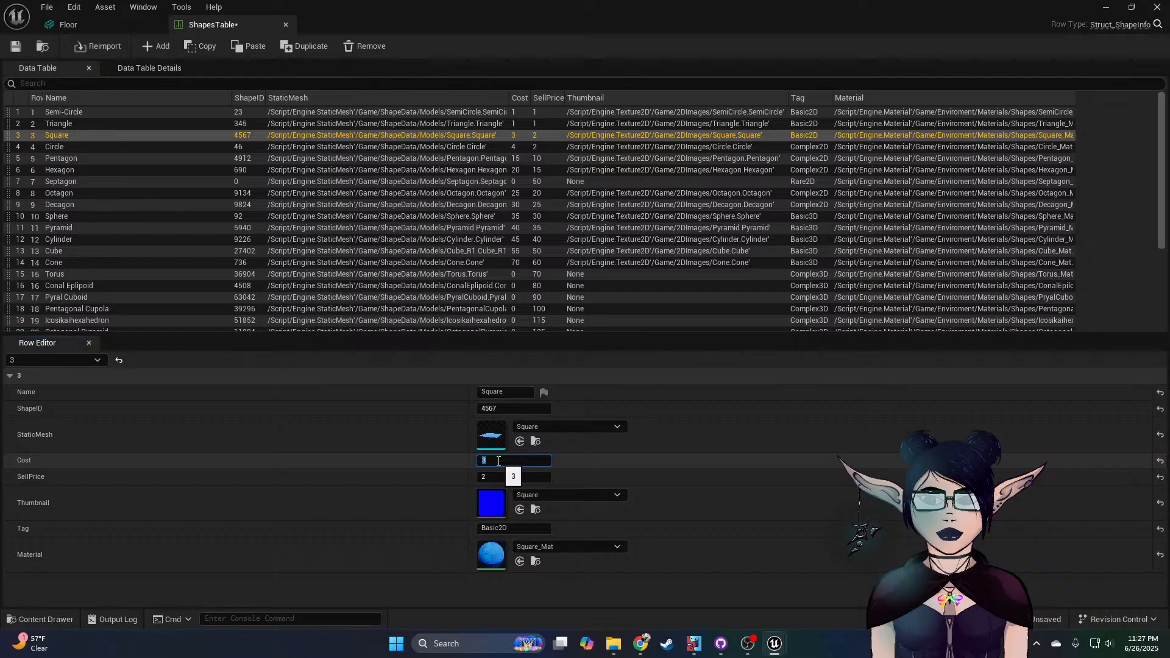
Step: Set the Circle row's Cost to 3
{"action": "left_click", "coordinate": [516, 148]}
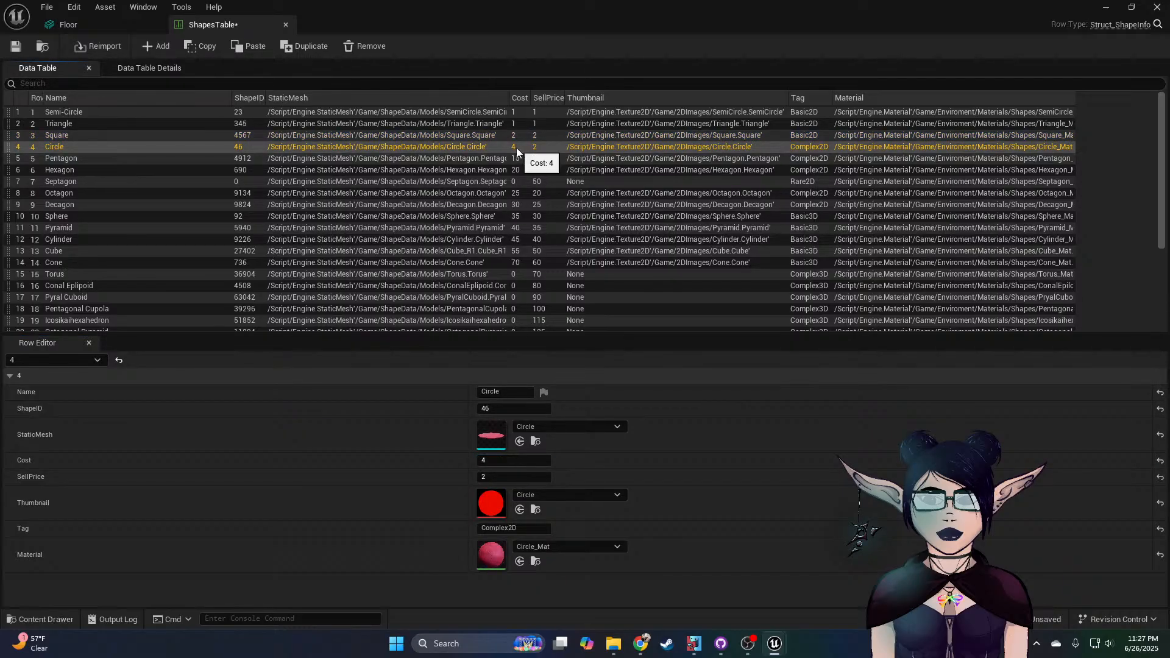
{"action": "left_click", "coordinate": [498, 459]}
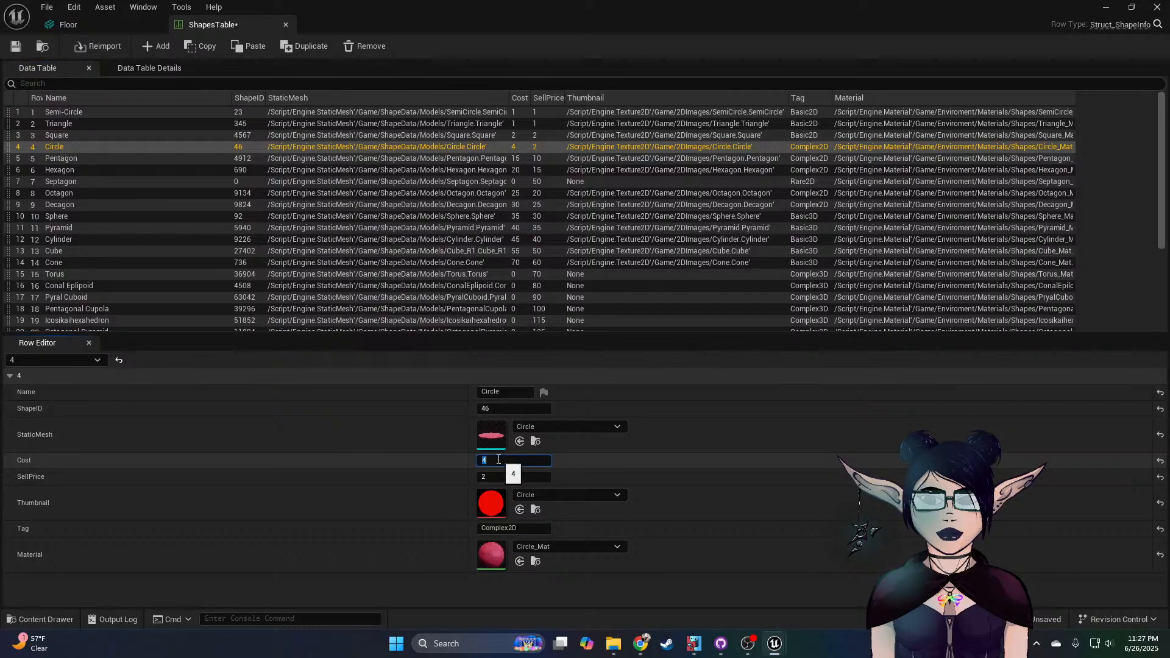
{"action": "type", "text": "3"}
{"action": "key", "text": "Return"}
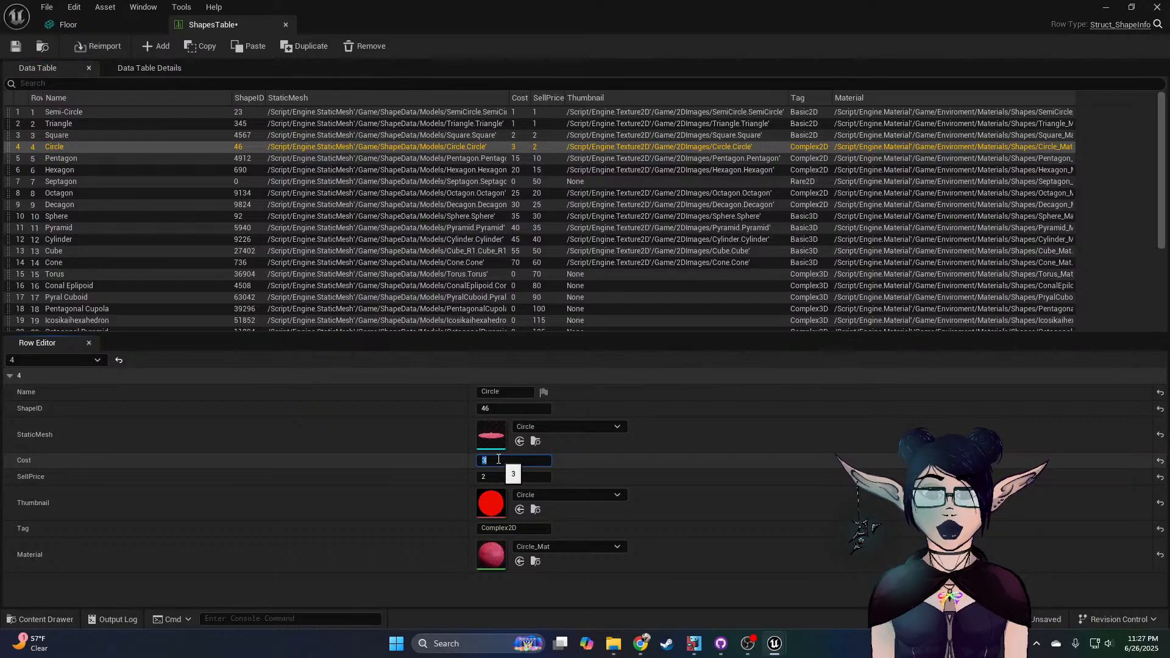
Step: Try SellPrice values of 5 and 10 for the Circle and open the Pentagon's SellPrice for editing
{"action": "left_click", "coordinate": [536, 149]}
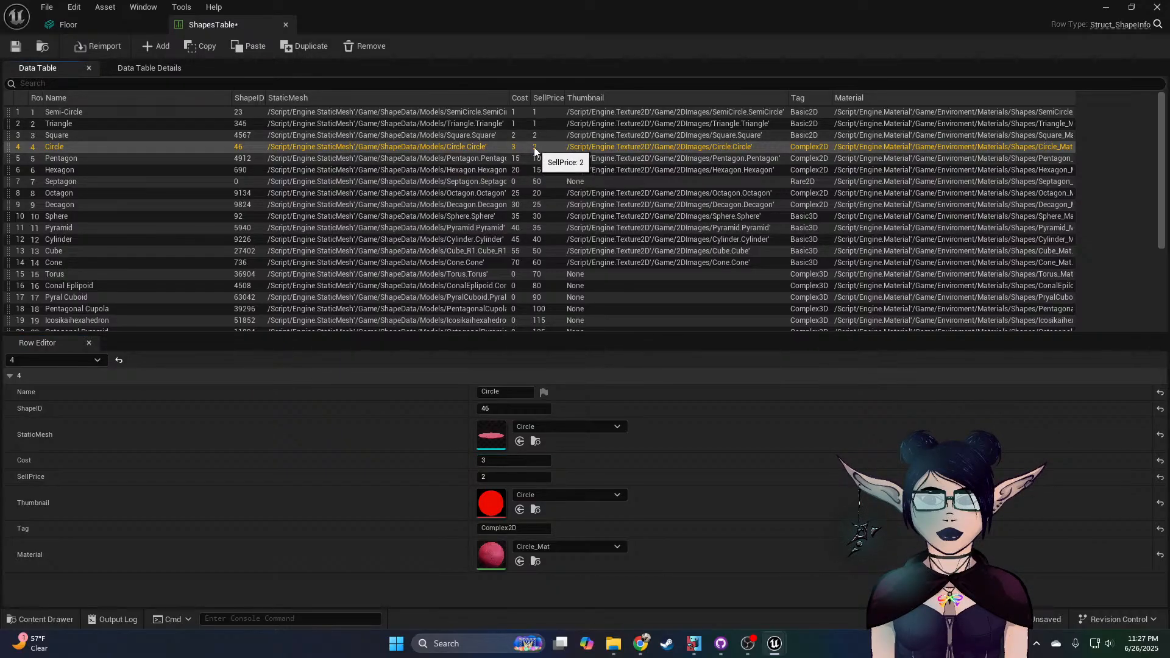
{"action": "left_click", "coordinate": [500, 477]}
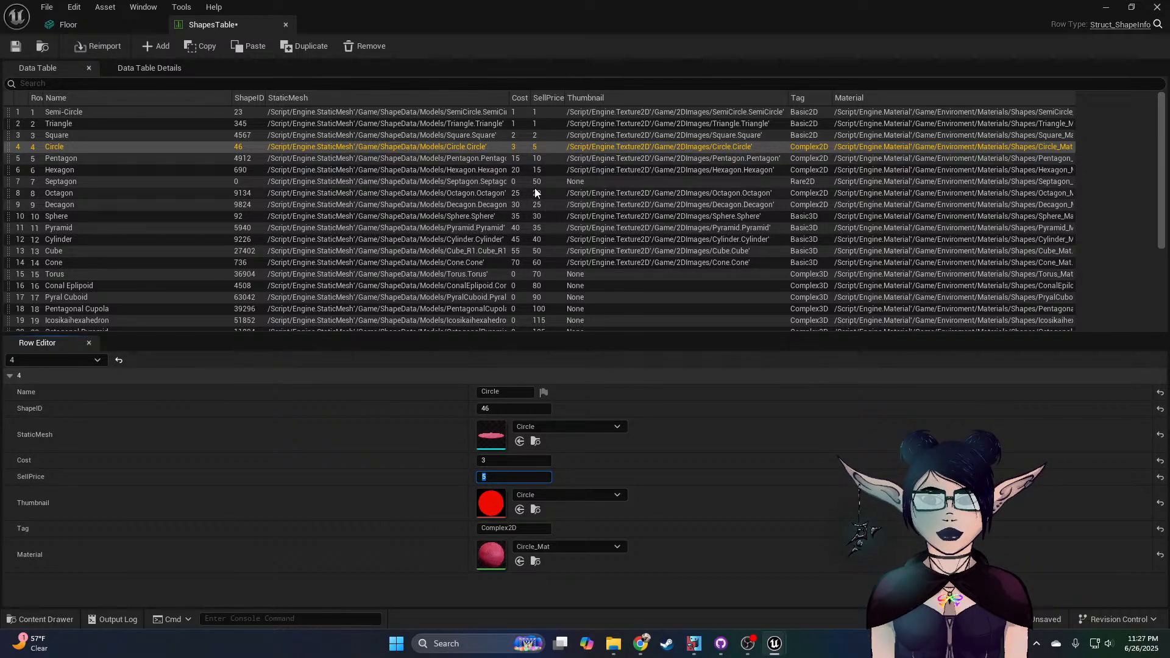
{"action": "left_click", "coordinate": [537, 147]}
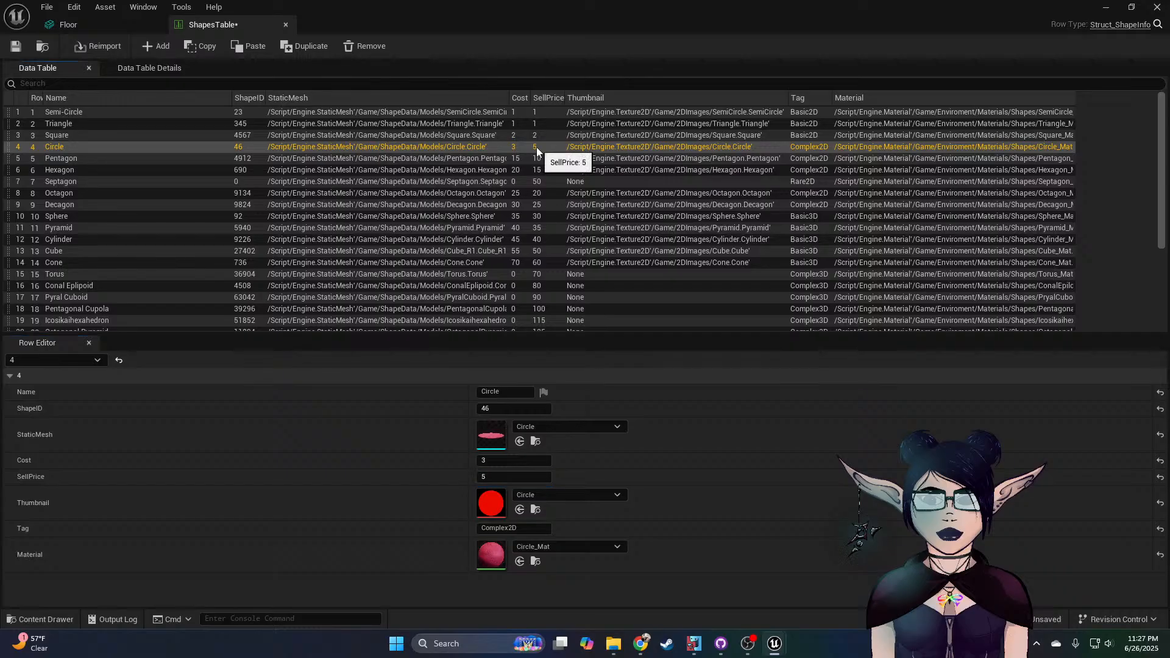
{"action": "left_click", "coordinate": [485, 477]}
{"action": "type", "text": "10"}
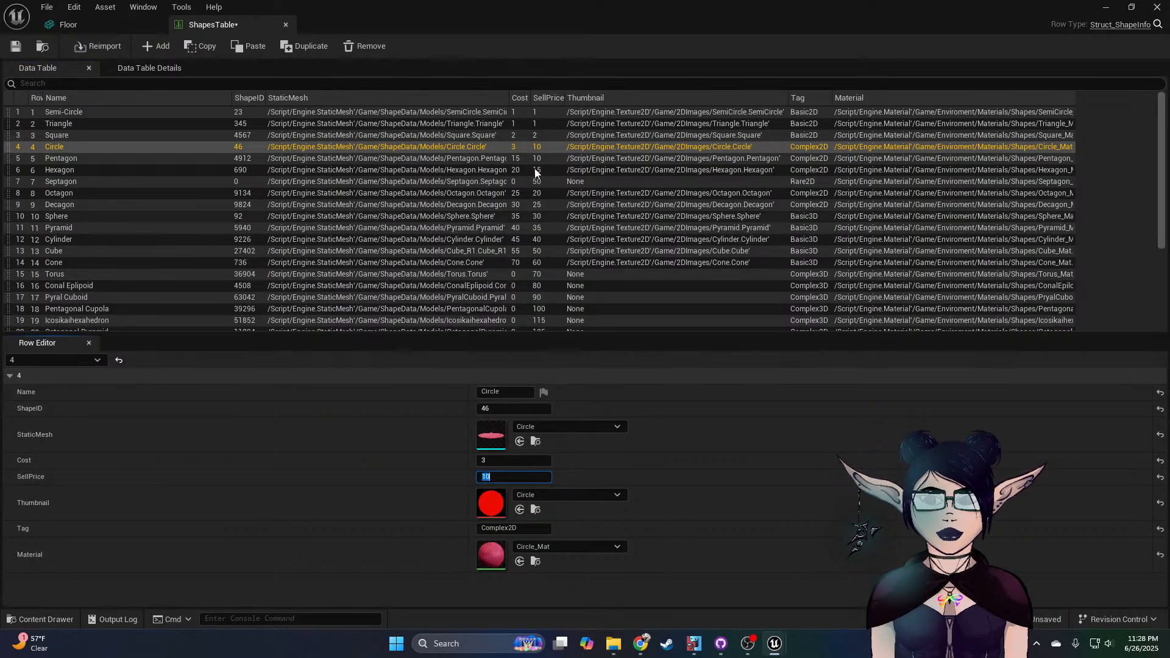
{"action": "left_click", "coordinate": [536, 158]}
{"action": "left_click", "coordinate": [516, 477]}
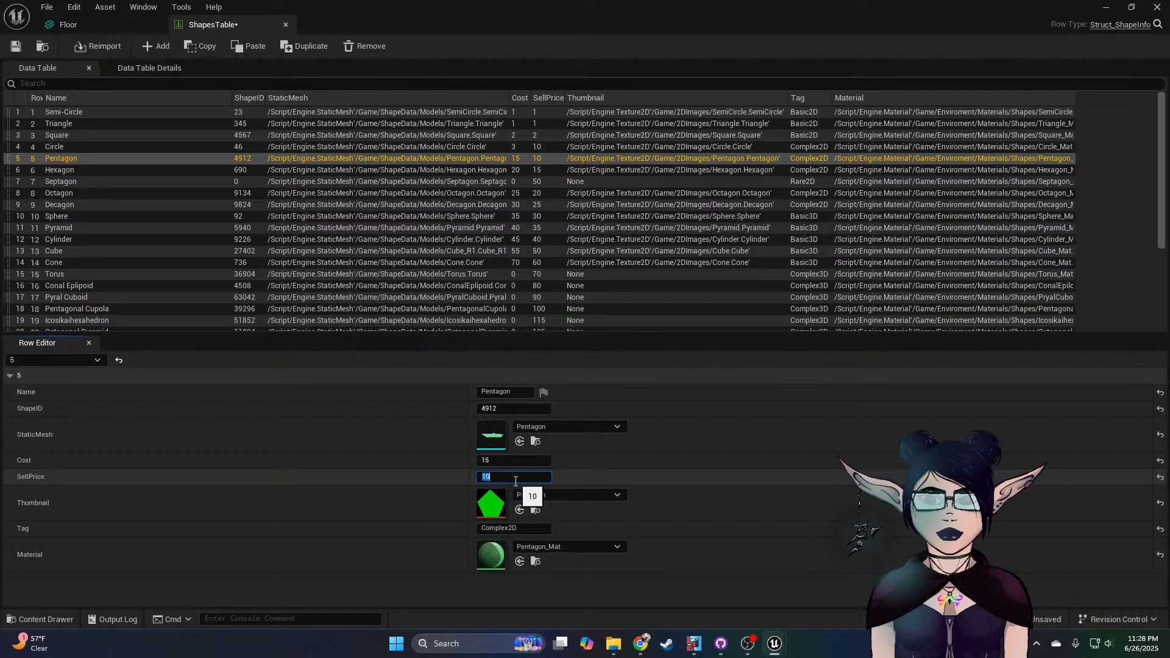
Step: Set the Circle row's SellPrice to 8
{"action": "left_click", "coordinate": [535, 147]}
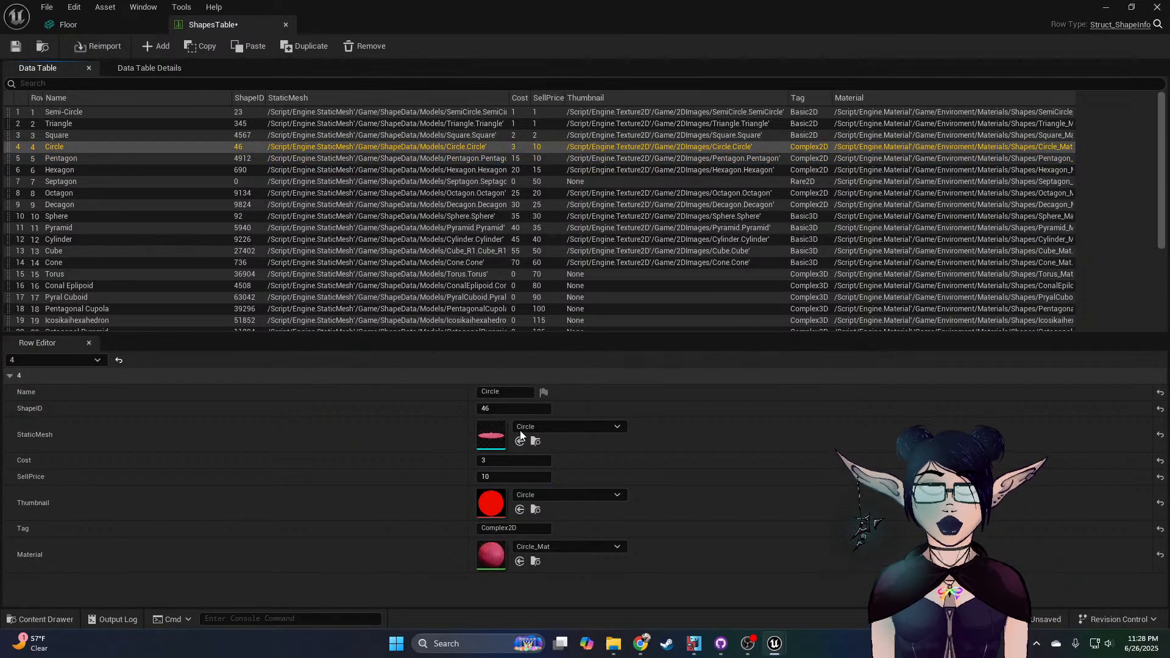
{"action": "left_click", "coordinate": [498, 477]}
{"action": "type", "text": "8"}
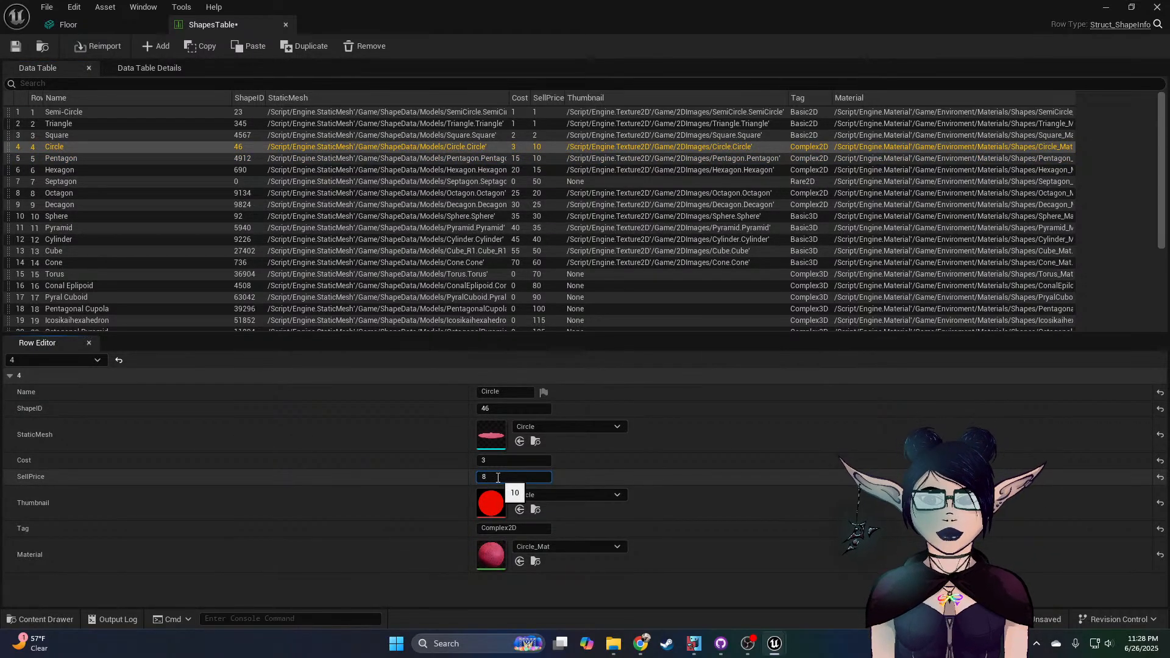
{"action": "key", "text": "Return"}
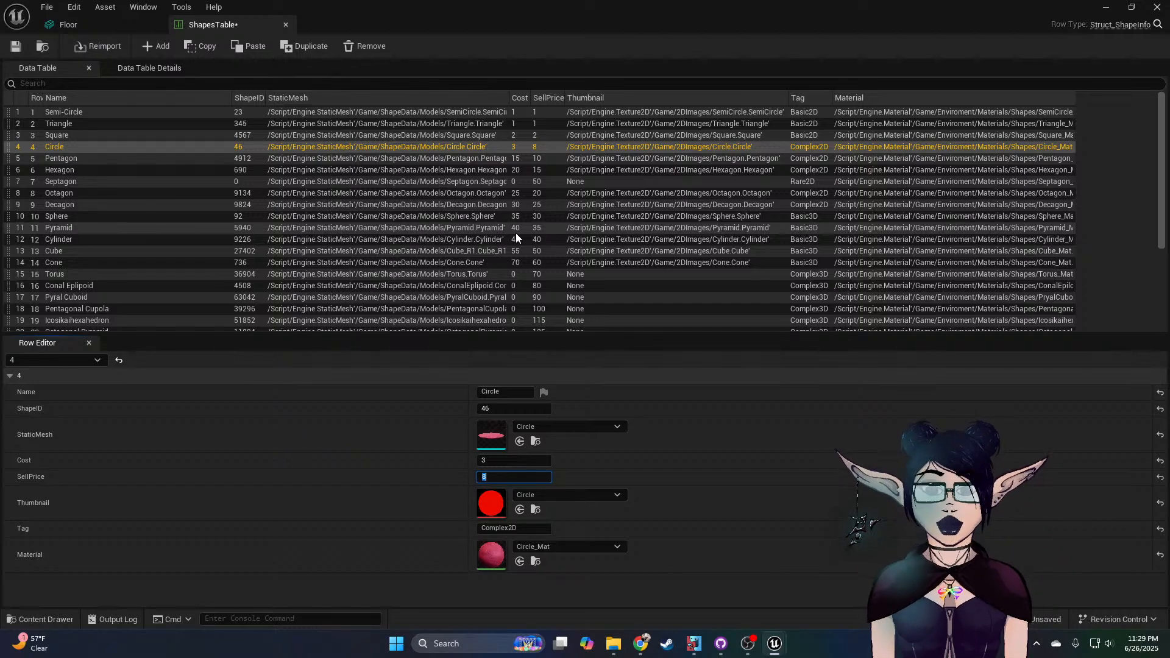
Step: Review the remaining shape prices, save ShapesTable, and close it together with the Floor mesh editor
{"action": "scroll", "coordinate": [516, 234], "scroll_direction": "down", "scroll_amount": 1}
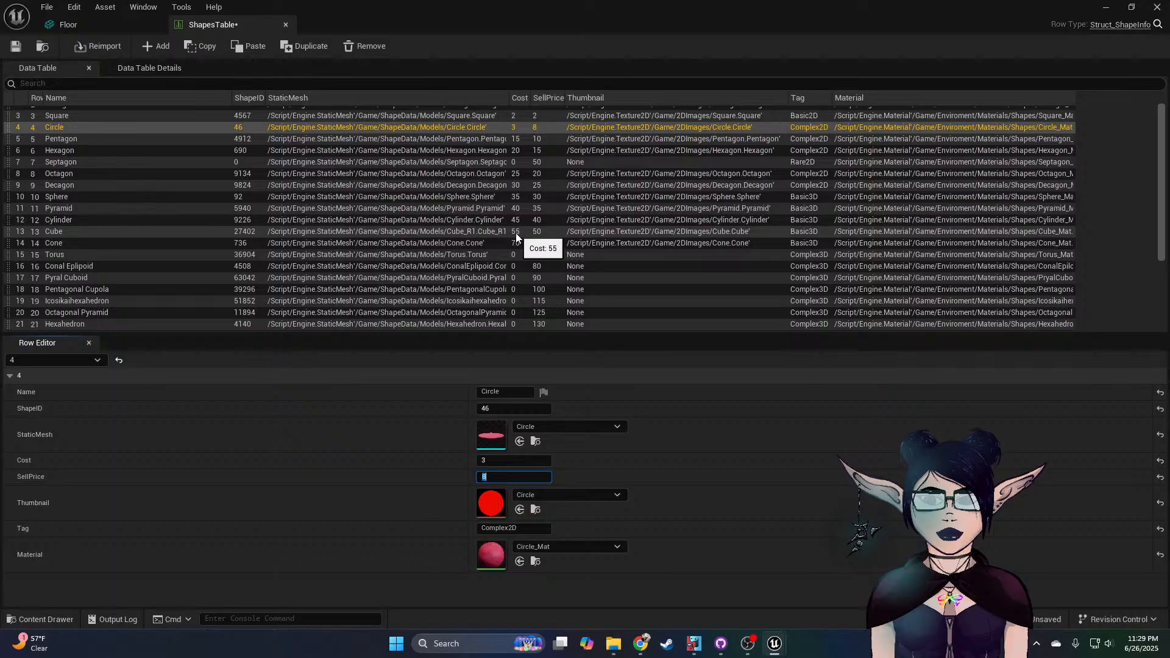
{"action": "scroll", "coordinate": [515, 237], "scroll_direction": "down", "scroll_amount": 3}
{"action": "scroll", "coordinate": [515, 233], "scroll_direction": "up", "scroll_amount": 5}
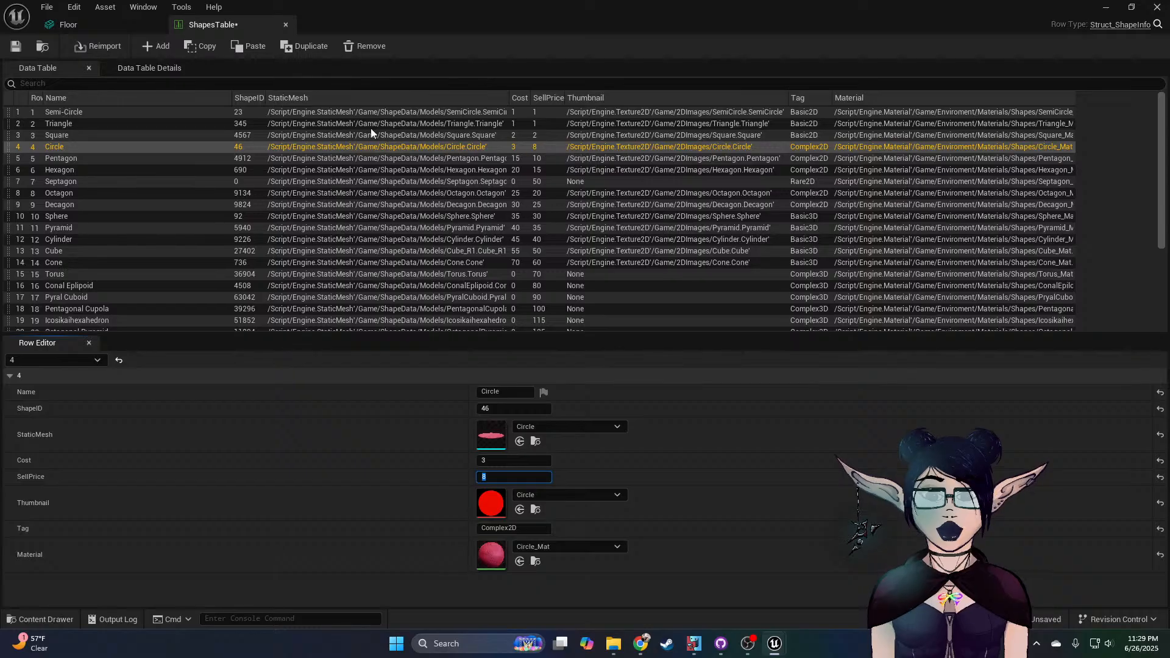
{"action": "left_click", "coordinate": [21, 48]}
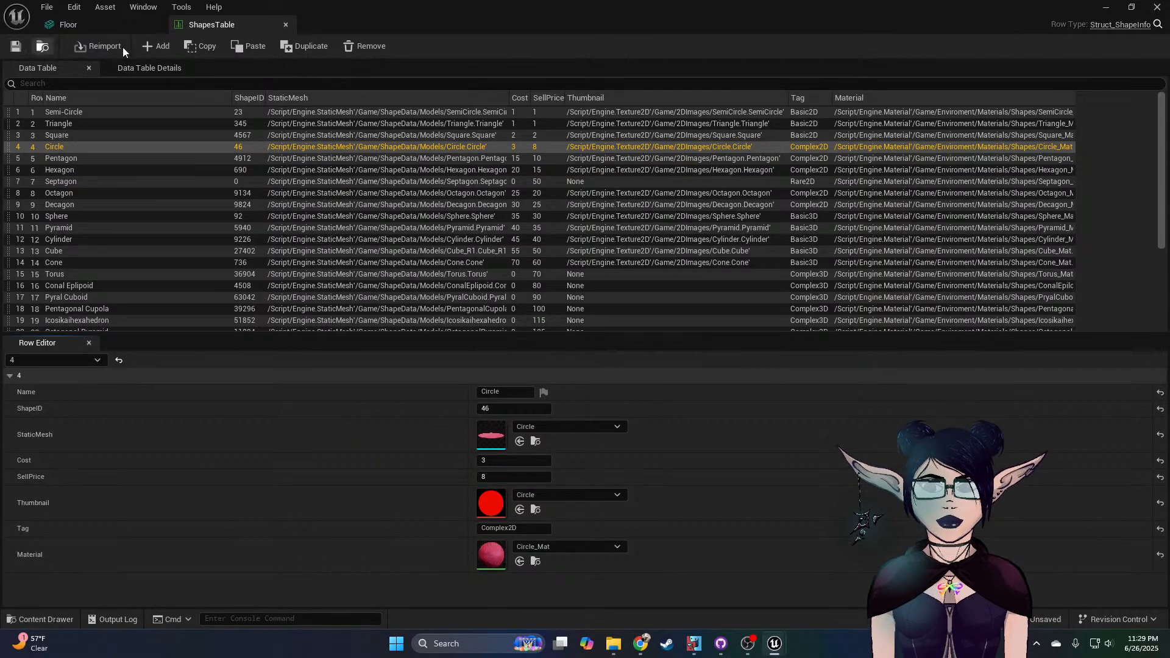
{"action": "left_click", "coordinate": [286, 24]}
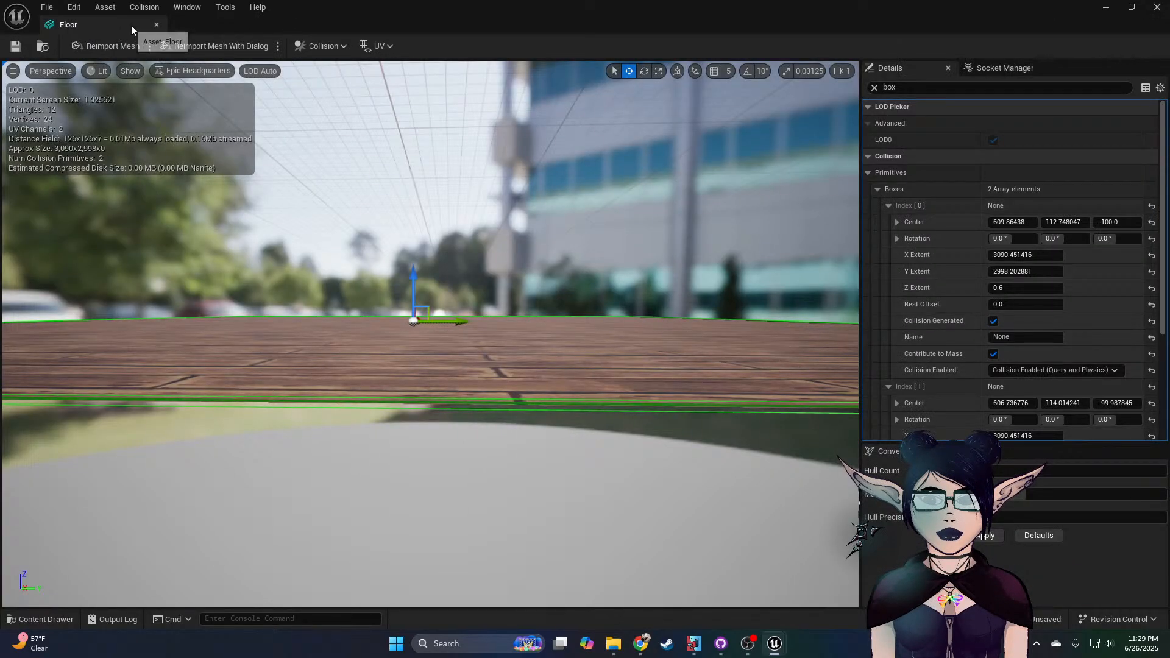
{"action": "left_click", "coordinate": [156, 25]}
Step: Show the contents of the Props folder under Enviroment > Models for placing in the level
{"action": "right_click_drag", "start_coordinate": [490, 335], "coordinate": [396, 378]}
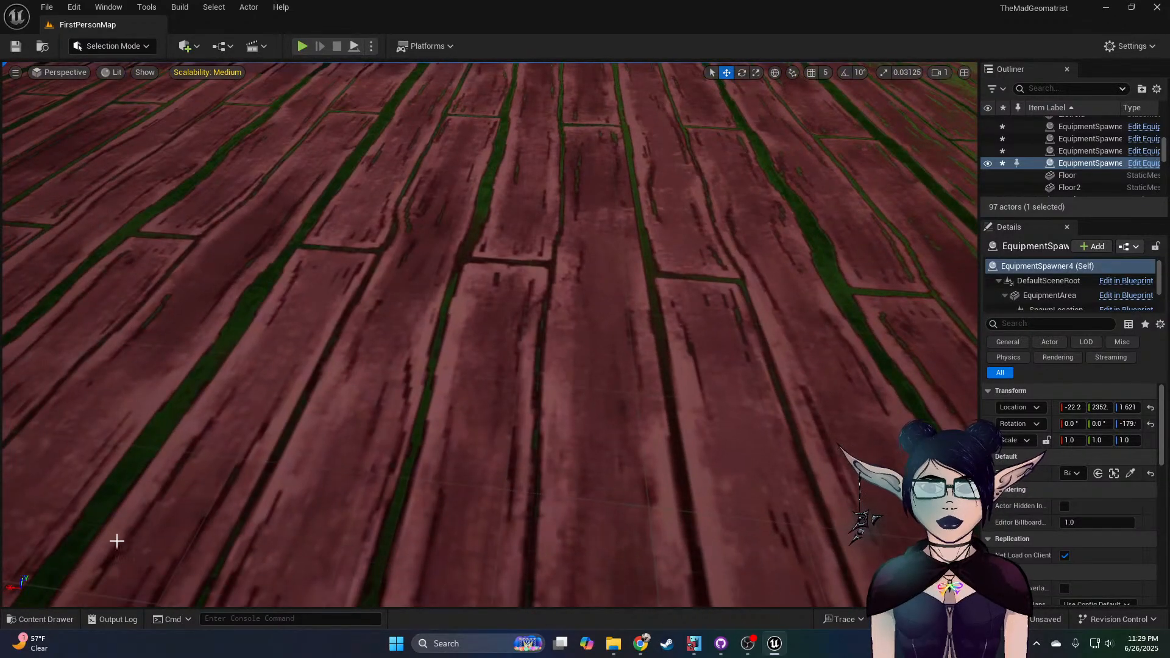
{"action": "left_click", "coordinate": [49, 619]}
{"action": "scroll", "coordinate": [61, 543], "scroll_direction": "up", "scroll_amount": 2}
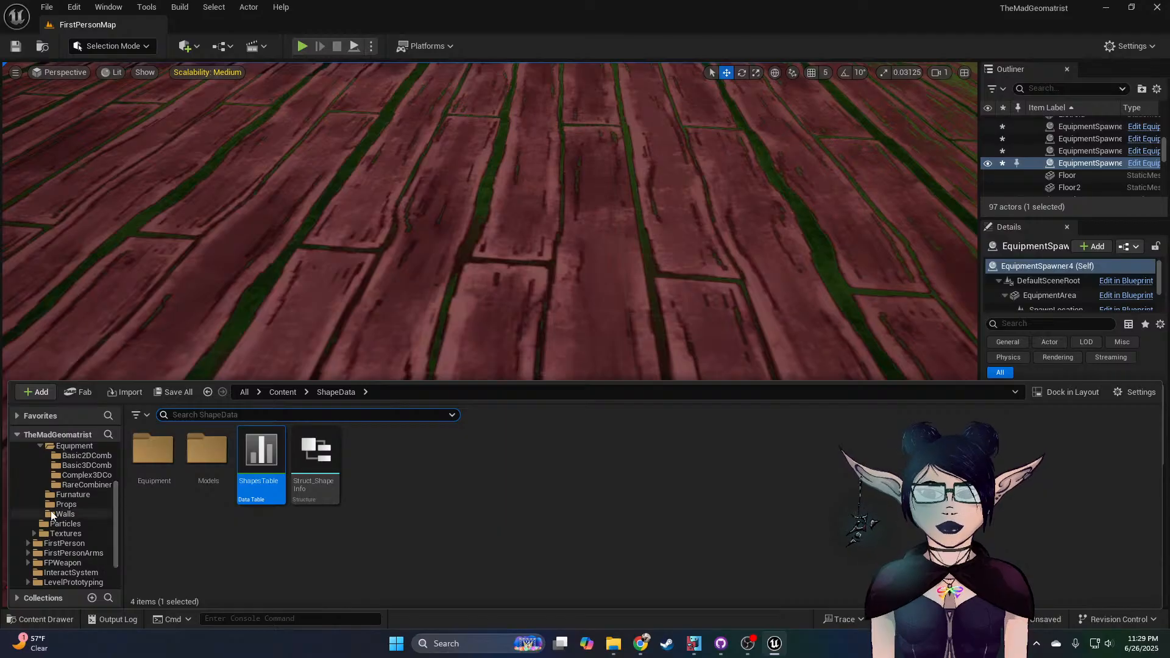
{"action": "scroll", "coordinate": [55, 523], "scroll_direction": "up", "scroll_amount": 1}
{"action": "left_click", "coordinate": [66, 525]}
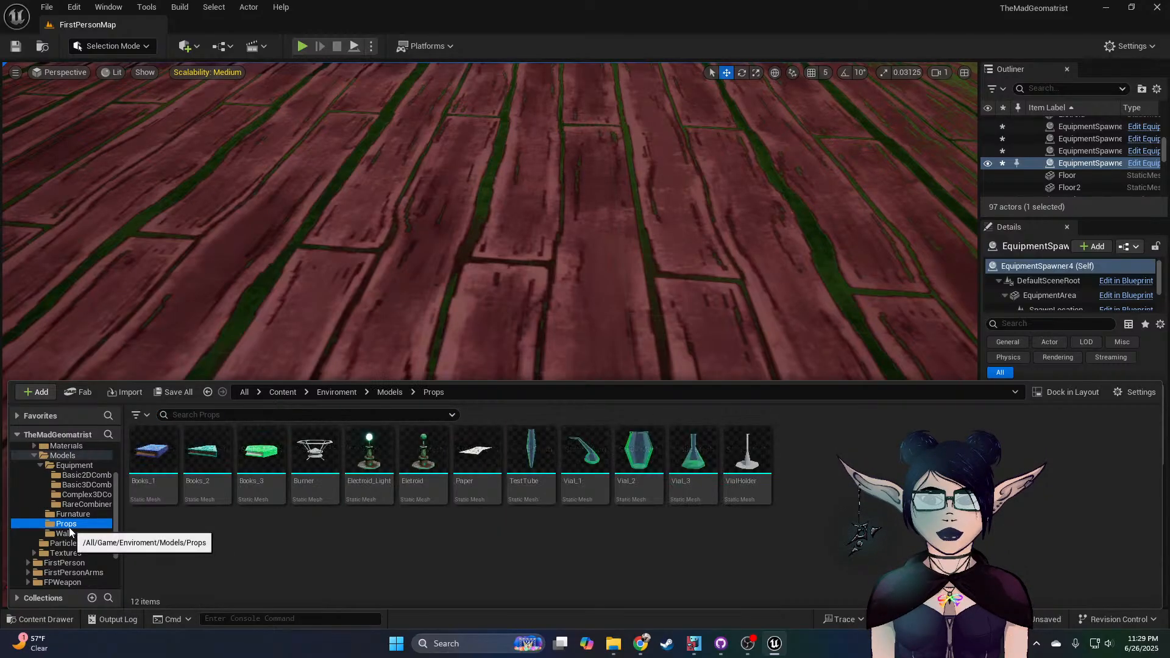
{"action": "mouse_move", "coordinate": [487, 243]}
{"action": "right_mouse_down"}
{"action": "mouse_move", "coordinate": [485, 177]}
{"action": "mouse_move", "coordinate": [488, 262]}
{"action": "right_mouse_up"}
{"action": "left_click", "coordinate": [28, 617]}
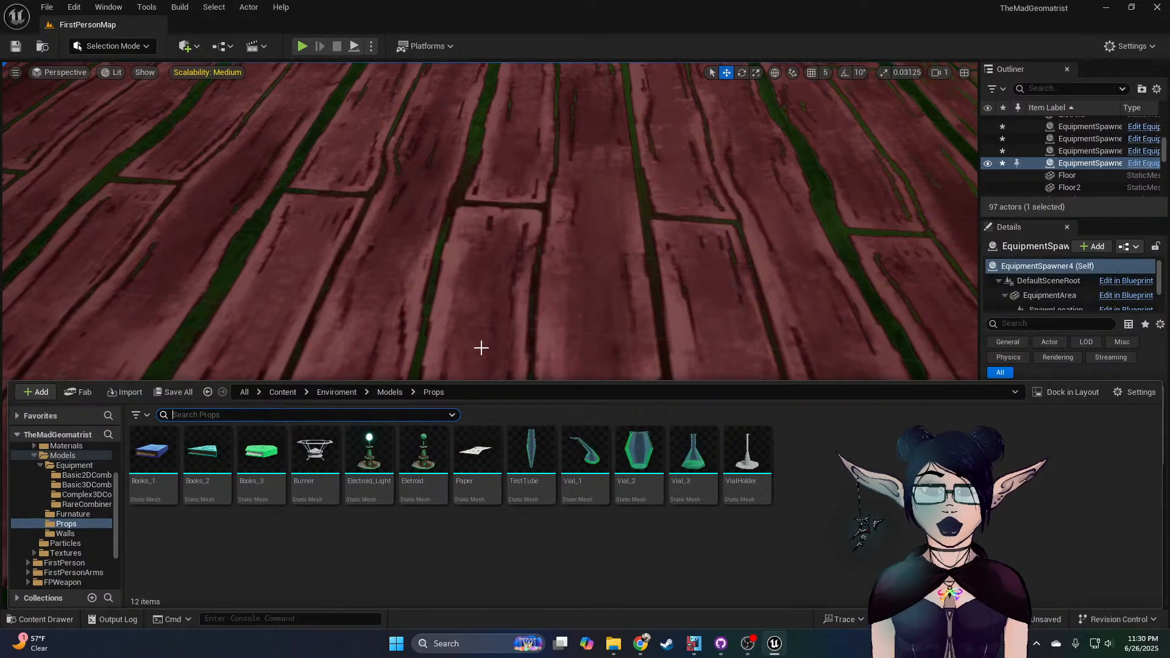
Step: Place the VialHolder static mesh from the Props folder onto the wooden floor of the level
{"action": "left_click", "coordinate": [538, 465]}
{"action": "left_click_drag", "start_coordinate": [540, 467], "coordinate": [495, 218]}
{"action": "left_click", "coordinate": [494, 218]}
{"action": "right_click_drag", "start_coordinate": [494, 217], "coordinate": [494, 131]}
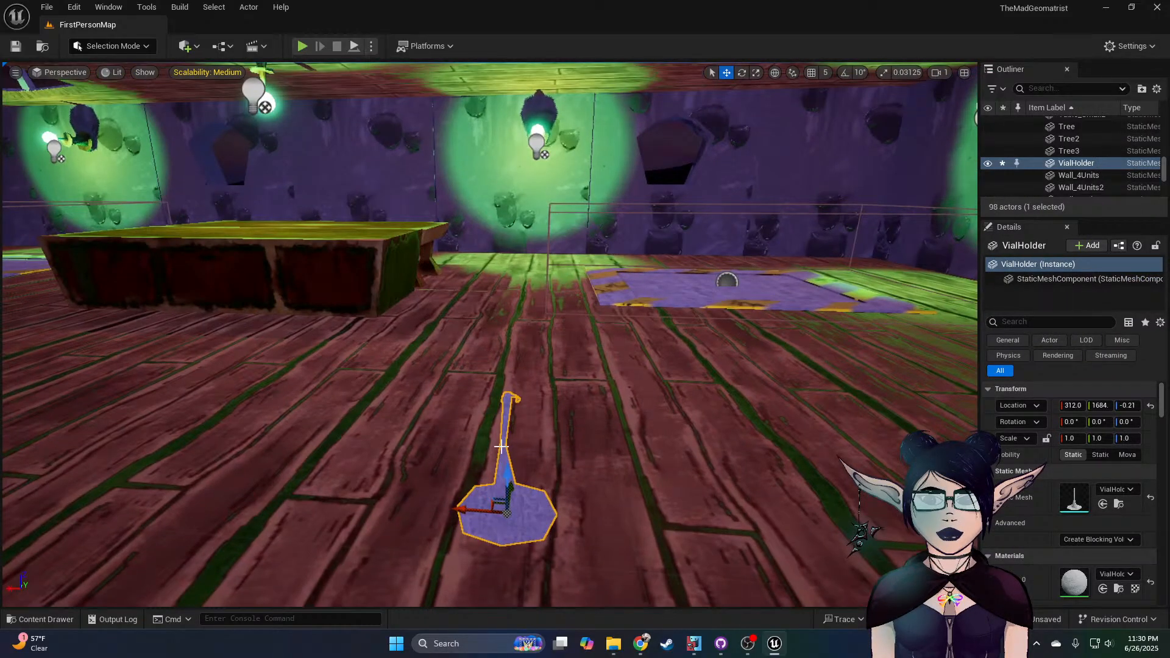
Step: Move the vial holder onto the large table's top, near one end, and snap it down onto the surface
{"action": "left_click_drag", "start_coordinate": [508, 486], "coordinate": [525, 215]}
{"action": "right_click_drag", "start_coordinate": [526, 216], "coordinate": [116, 259]}
{"action": "key", "text": "w"}
{"action": "key", "text": "d"}
{"action": "key", "text": "s"}
{"action": "left_click_drag", "start_coordinate": [211, 213], "coordinate": [294, 433]}
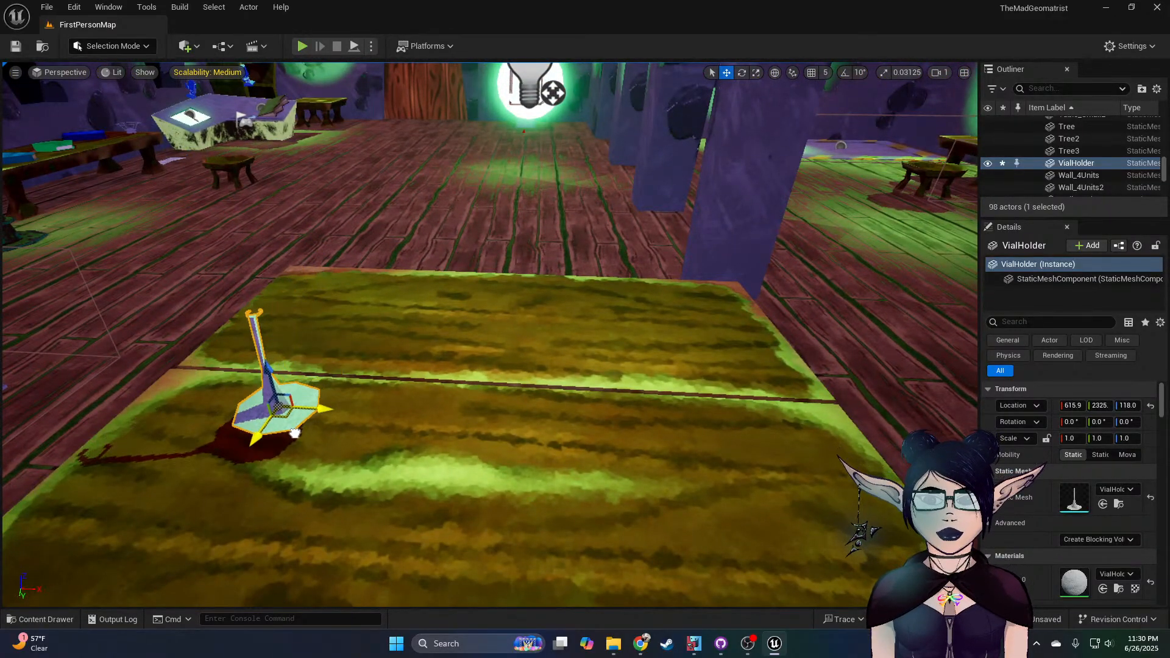
{"action": "key", "text": "End"}
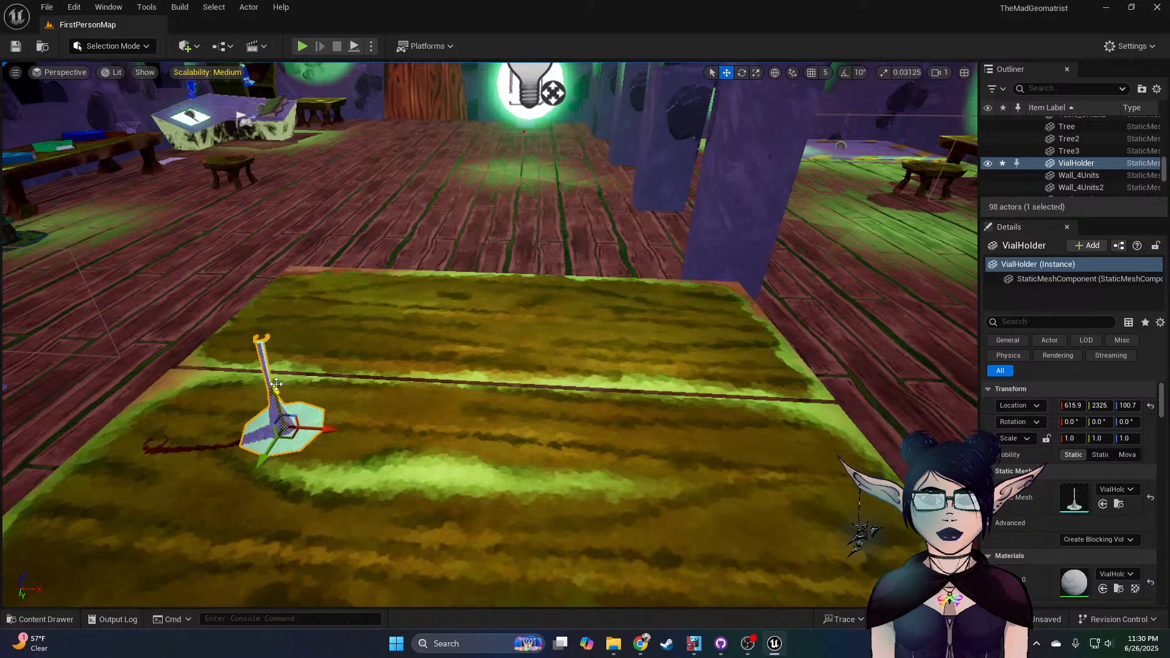
Step: Rotate the vial holder on the table about its vertical axis to about -205°
{"action": "key", "text": "e"}
{"action": "left_click_drag", "start_coordinate": [234, 475], "coordinate": [181, 454]}
{"action": "right_click_drag", "start_coordinate": [245, 470], "coordinate": [218, 411]}
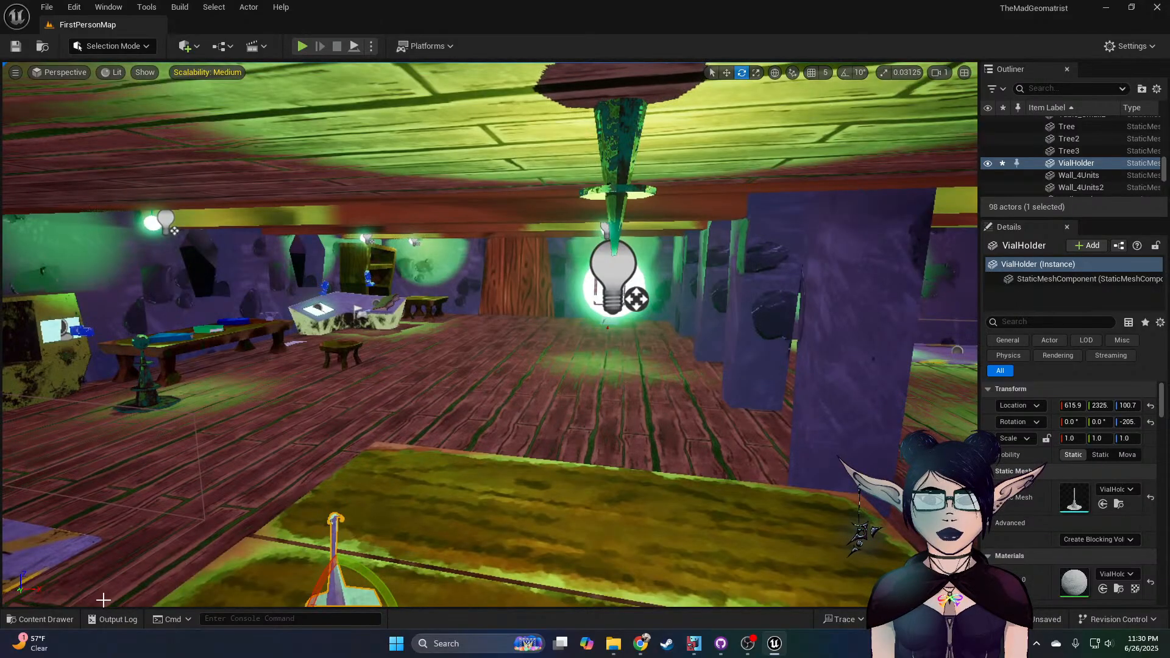
Step: Place the TestTube static mesh from the Props folder onto the large table beside the vial holder
{"action": "left_click", "coordinate": [40, 619]}
{"action": "left_click_drag", "start_coordinate": [530, 472], "coordinate": [425, 595]}
{"action": "right_click_drag", "start_coordinate": [428, 592], "coordinate": [430, 604]}
{"action": "key", "text": "w"}
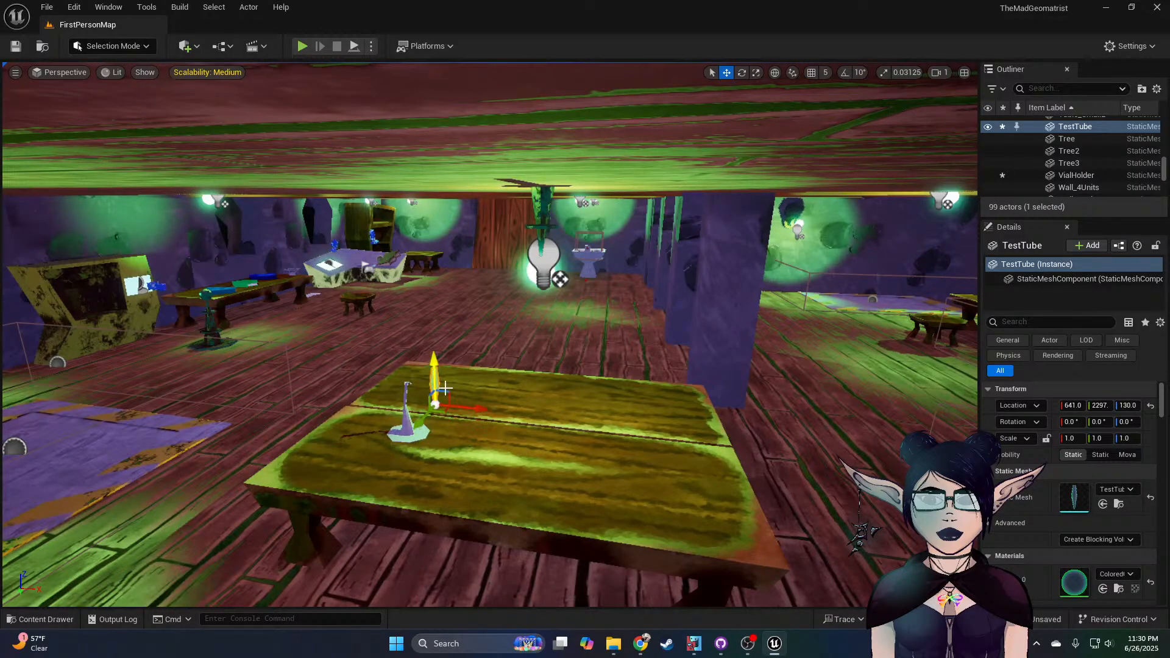
{"action": "key", "text": "w"}
{"action": "right_click_drag", "start_coordinate": [413, 431], "coordinate": [476, 465]}
Step: Move the test tube into the vial holder's ring, to about X 619.2, Y 2328, Z 122.2
{"action": "left_click_drag", "start_coordinate": [512, 475], "coordinate": [461, 467]}
{"action": "key", "text": "d"}
{"action": "right_click_drag", "start_coordinate": [469, 416], "coordinate": [284, 435]}
{"action": "left_click_drag", "start_coordinate": [436, 373], "coordinate": [428, 425]}
{"action": "right_click_drag", "start_coordinate": [428, 426], "coordinate": [442, 479]}
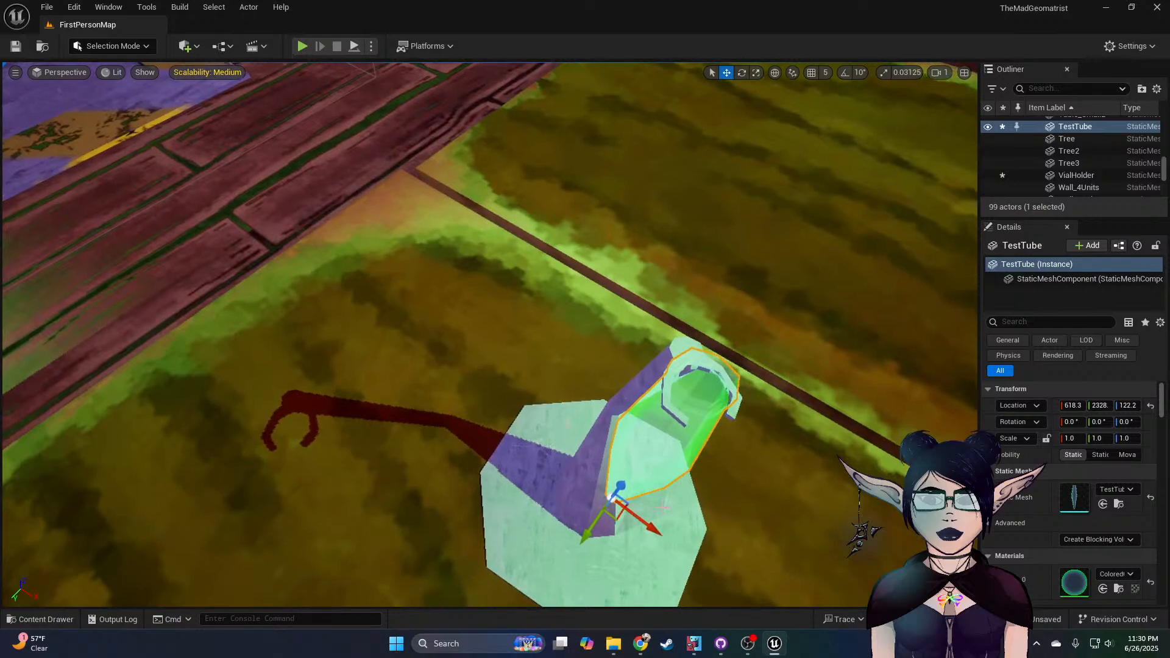
{"action": "left_click_drag", "start_coordinate": [621, 522], "coordinate": [621, 524]}
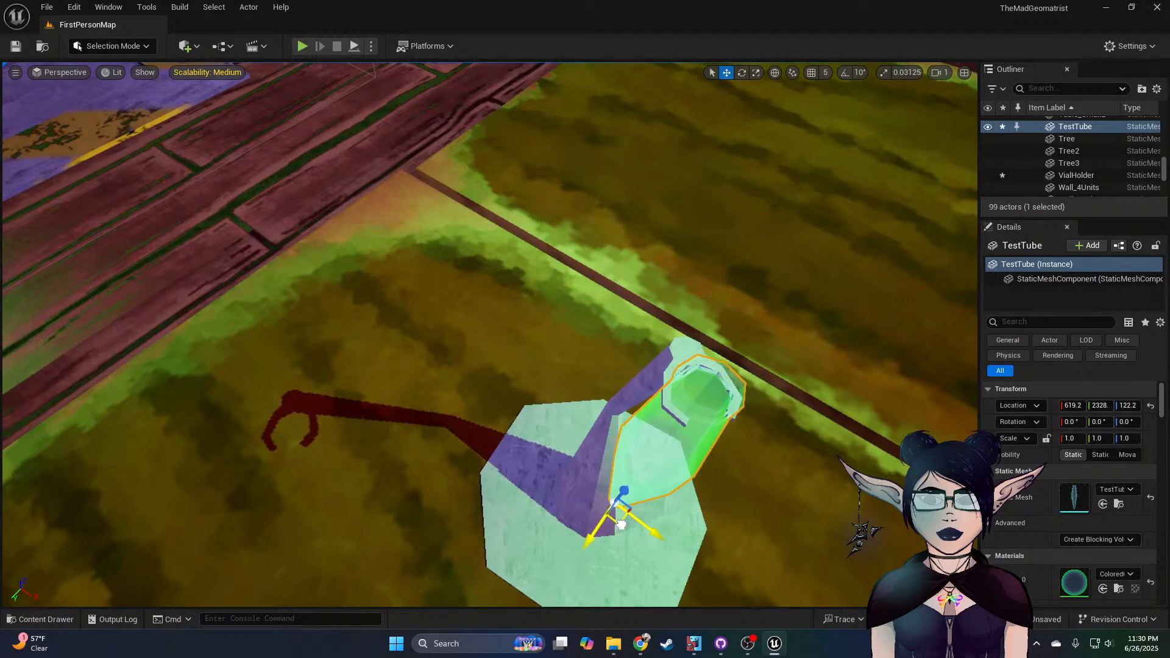
{"action": "right_click_drag", "start_coordinate": [617, 467], "coordinate": [364, 369]}
{"action": "key", "text": "d"}
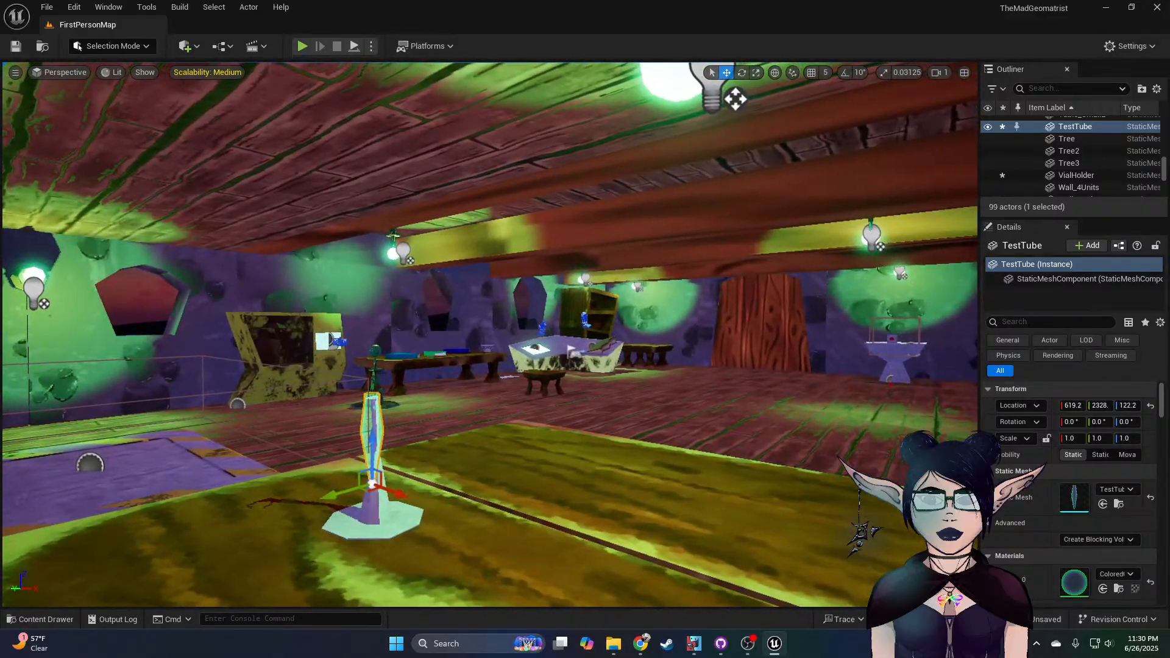
Step: Delete the wooden ceiling mesh (Floor2) above the lab's roof beams, keeping the beams themselves
{"action": "key", "text": "w"}
{"action": "right_click_drag", "start_coordinate": [603, 443], "coordinate": [680, 378]}
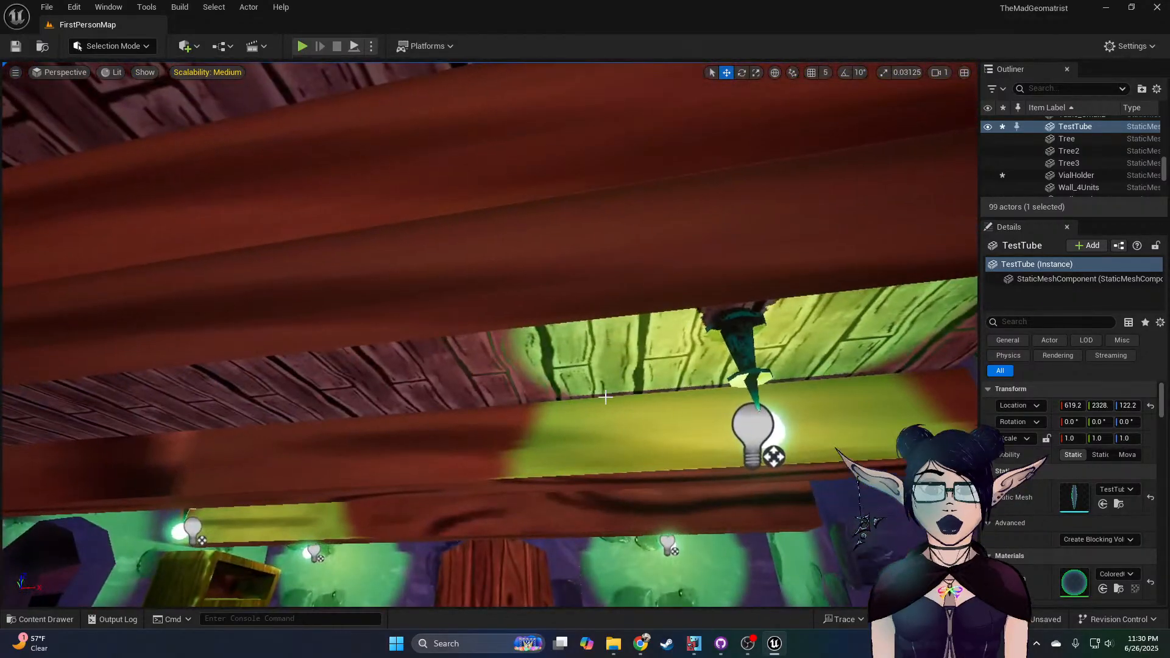
{"action": "left_click", "coordinate": [602, 360]}
{"action": "right_click_drag", "start_coordinate": [602, 360], "coordinate": [501, 417]}
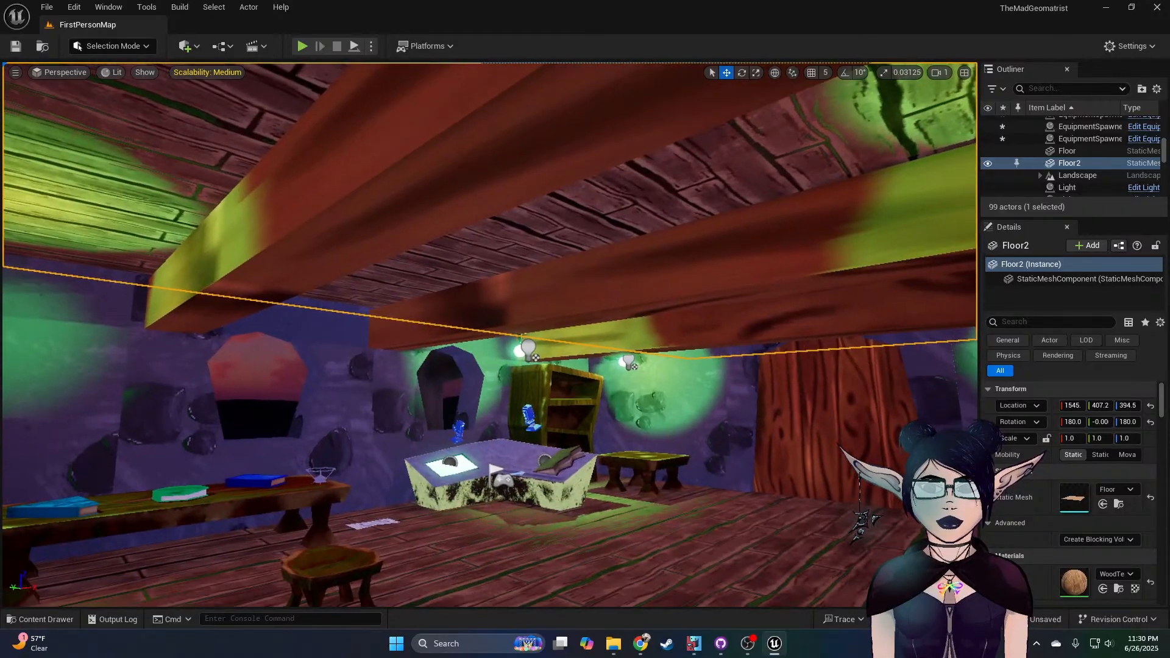
{"action": "key", "text": "Delete"}
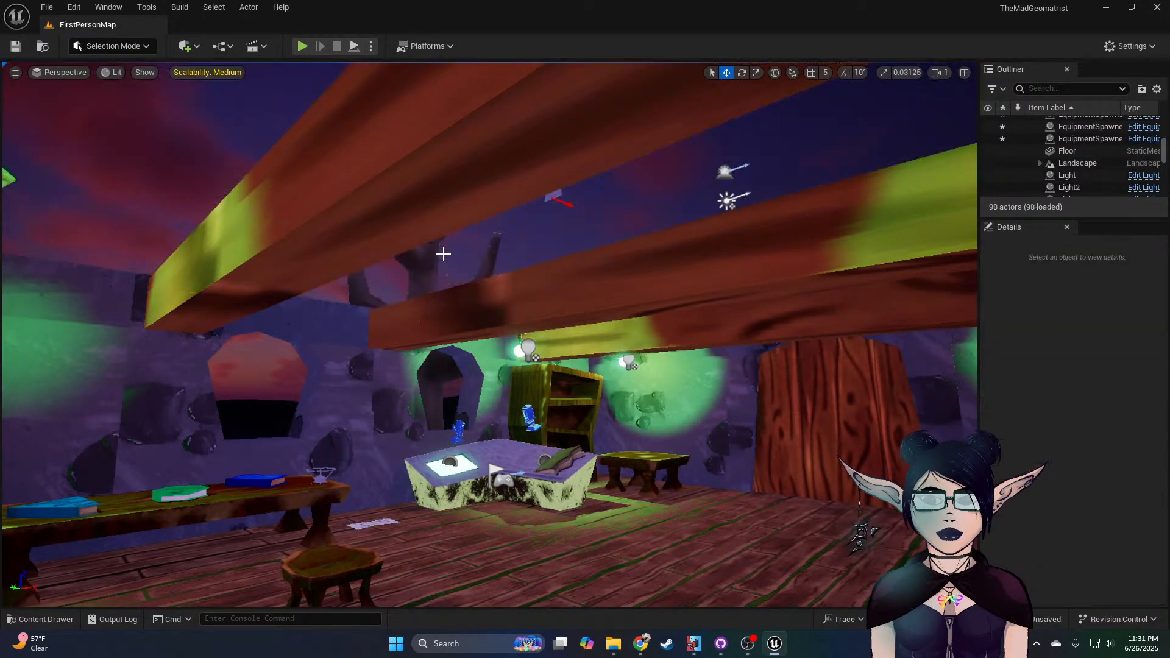
{"action": "right_click_drag", "start_coordinate": [443, 254], "coordinate": [347, 301]}
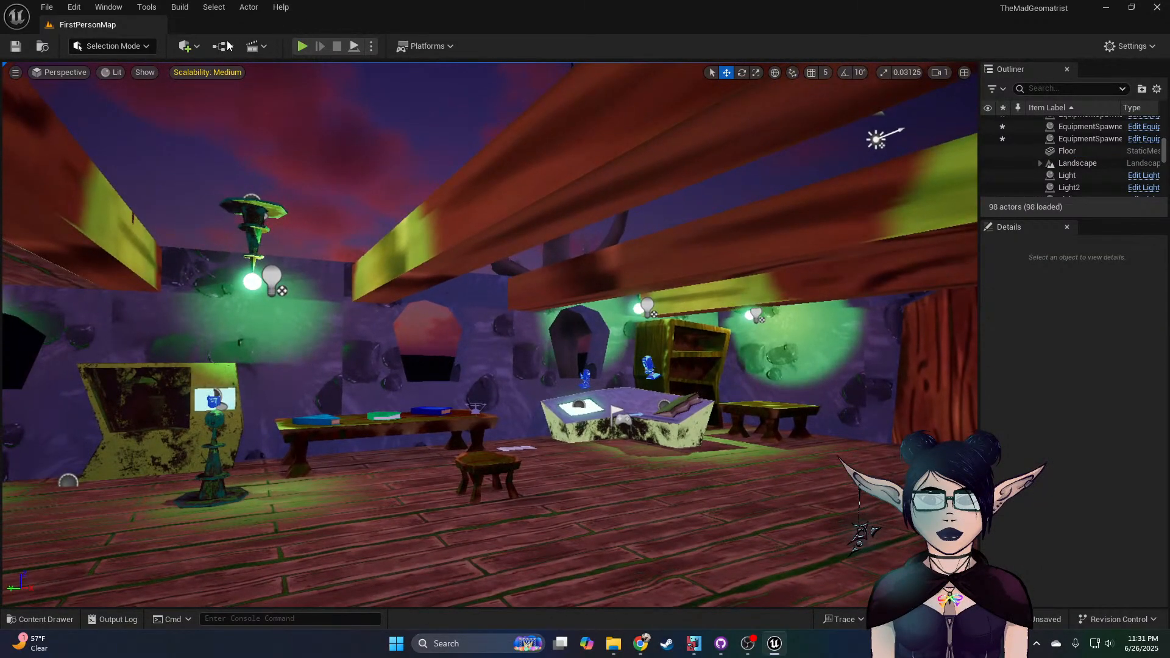
Step: Place a Box geometry brush on the workshop floor
{"action": "left_click", "coordinate": [185, 46]}
{"action": "mouse_move", "coordinate": [238, 268]}
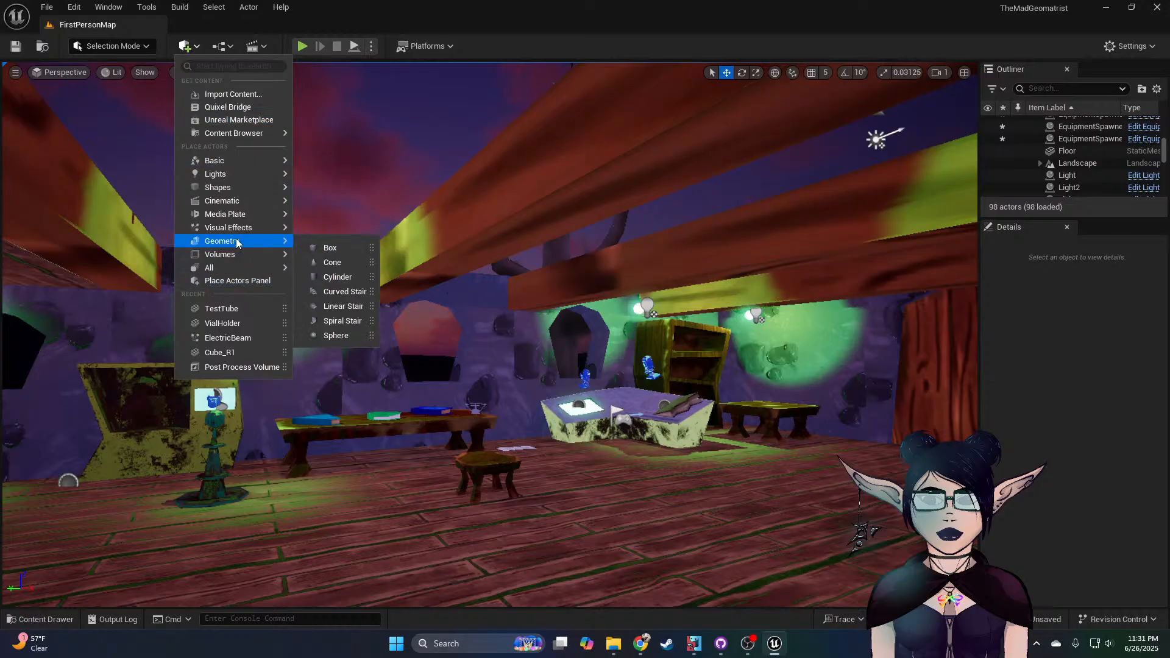
{"action": "left_click_drag", "start_coordinate": [329, 247], "coordinate": [432, 537]}
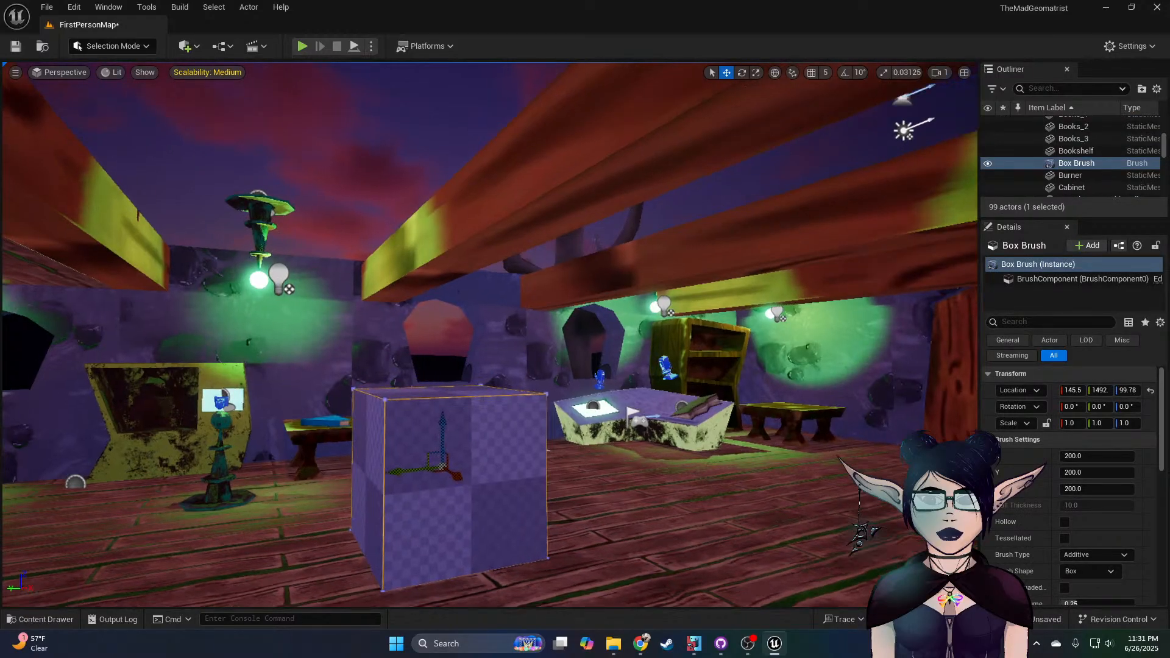
Step: Raise the box brush above the ceiling beams and move it to the room's corner, over the end of the outer beam
{"action": "scroll", "coordinate": [444, 449], "scroll_direction": "up", "scroll_amount": 5}
{"action": "left_click_drag", "start_coordinate": [474, 460], "coordinate": [470, 64]}
{"action": "mouse_move", "coordinate": [460, 163]}
{"action": "right_mouse_down"}
{"action": "mouse_move", "coordinate": [466, 122]}
{"action": "mouse_move", "coordinate": [496, 177]}
{"action": "mouse_move", "coordinate": [512, 165]}
{"action": "right_mouse_up"}
{"action": "left_click_drag", "start_coordinate": [540, 203], "coordinate": [537, 151]}
{"action": "mouse_move", "coordinate": [537, 152]}
{"action": "right_mouse_down"}
{"action": "mouse_move", "coordinate": [451, 131]}
{"action": "mouse_move", "coordinate": [355, 151]}
{"action": "right_mouse_up"}
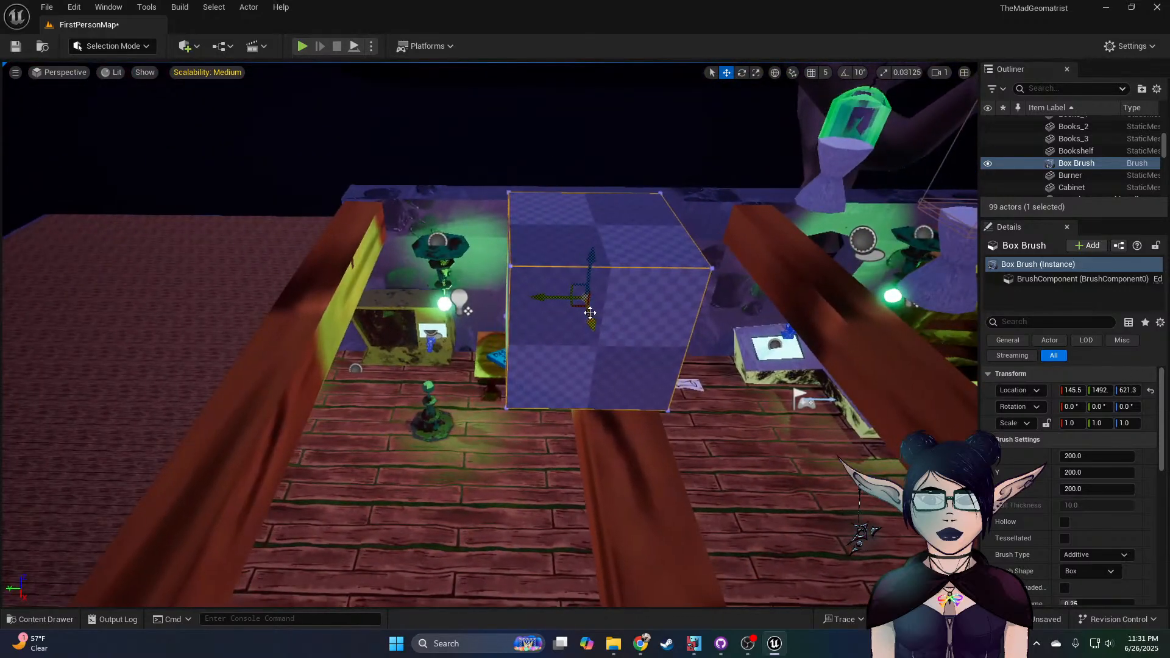
{"action": "mouse_move", "coordinate": [578, 321]}
{"action": "left_mouse_down"}
{"action": "mouse_move", "coordinate": [274, 316]}
{"action": "mouse_move", "coordinate": [342, 175]}
{"action": "mouse_move", "coordinate": [335, 164]}
{"action": "left_mouse_up"}
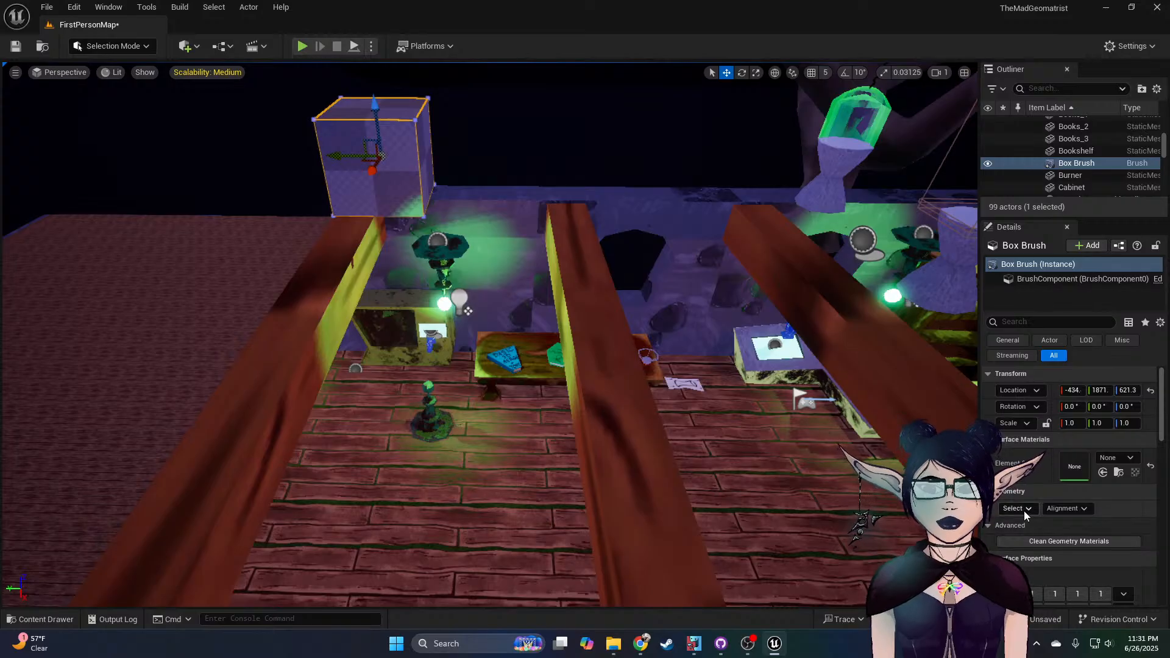
Step: Assign the WoodTexture material to the box brush's surfaces, widening the details area to reach the surface settings
{"action": "left_click_drag", "start_coordinate": [979, 488], "coordinate": [889, 489]}
{"action": "left_click", "coordinate": [927, 493]}
{"action": "left_click", "coordinate": [959, 335]}
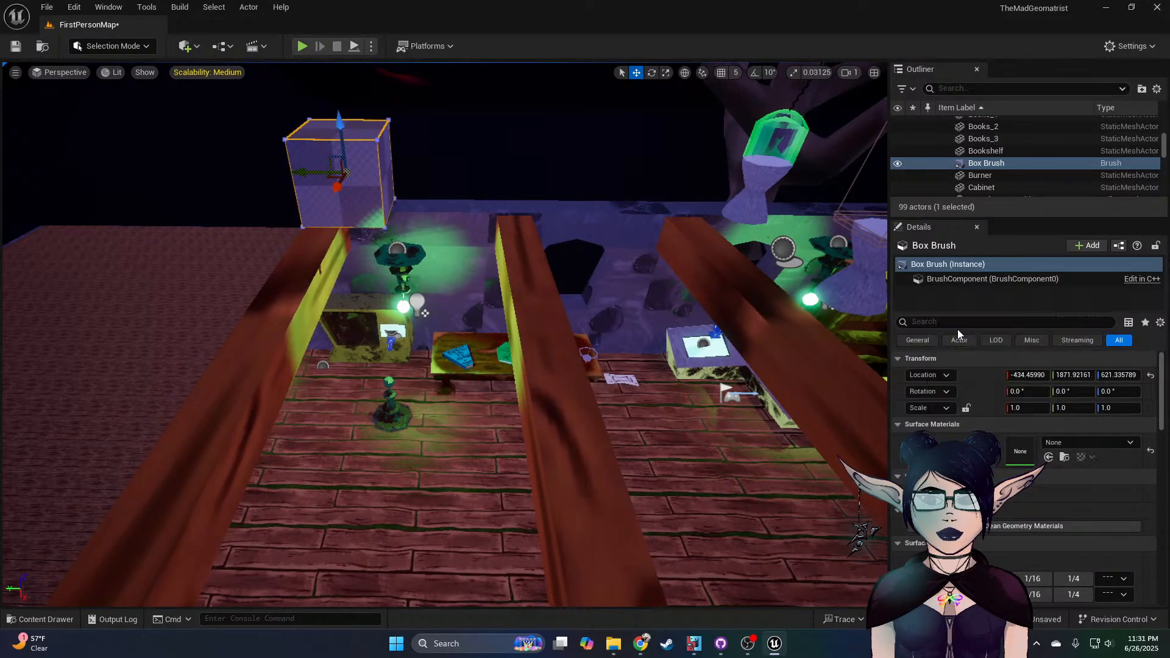
{"action": "left_click", "coordinate": [1054, 444]}
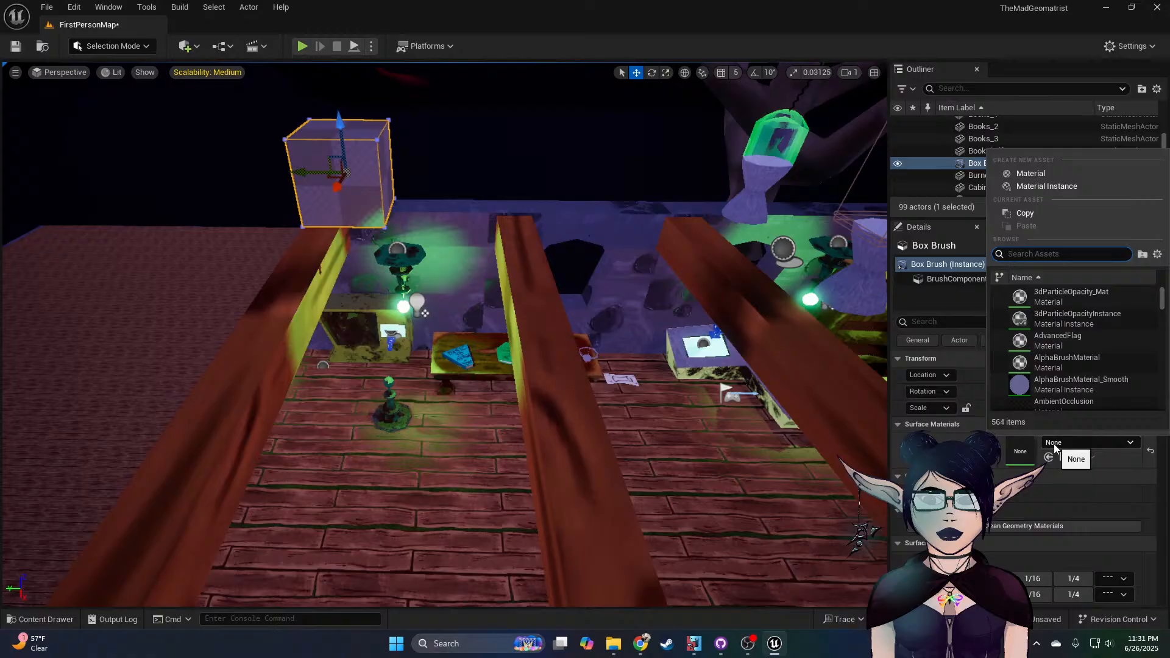
{"action": "type", "text": "wood"}
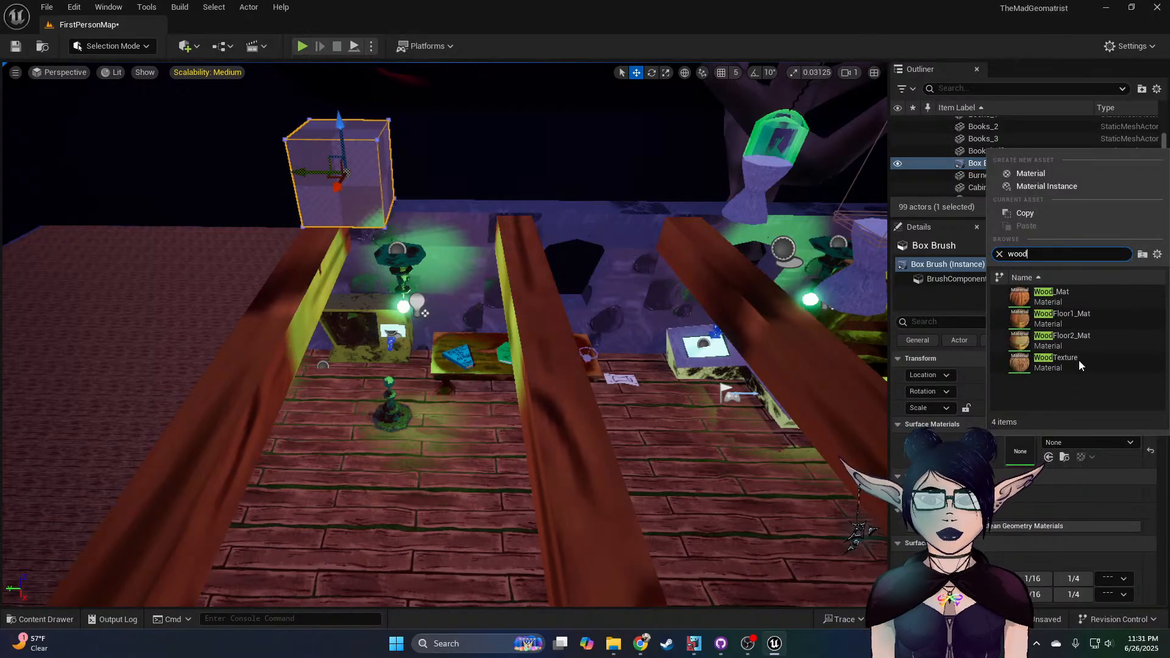
{"action": "left_click", "coordinate": [1077, 361]}
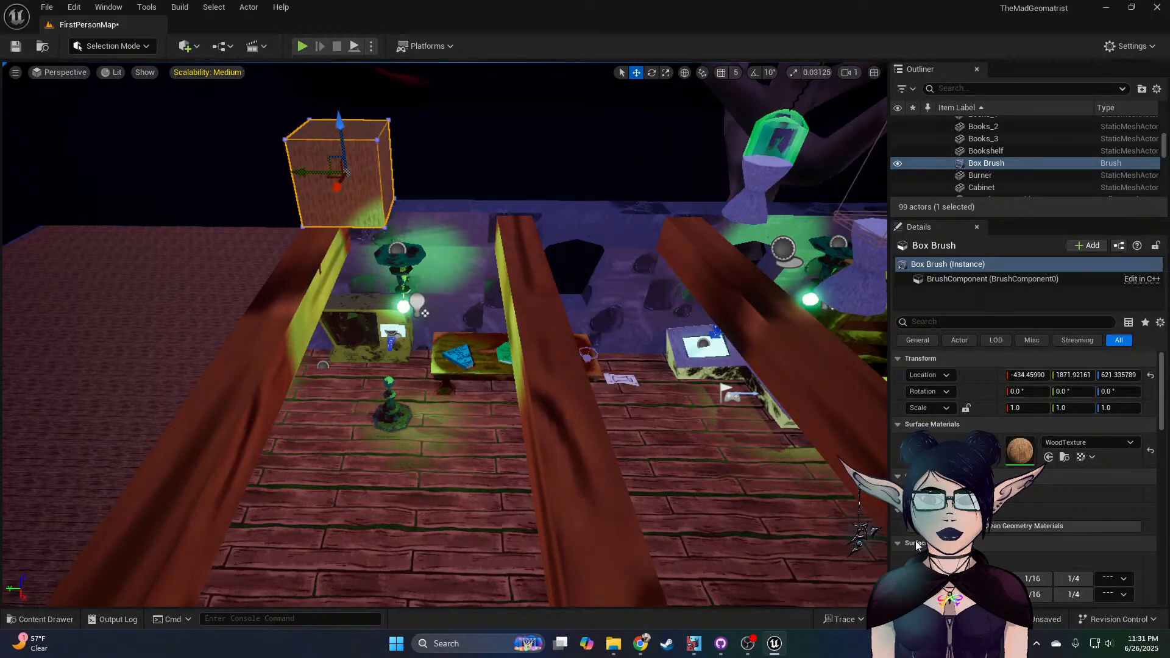
Step: Set the texture scale of the box brush's surfaces to 8.0 and apply it
{"action": "scroll", "coordinate": [906, 546], "scroll_direction": "down", "scroll_amount": 5}
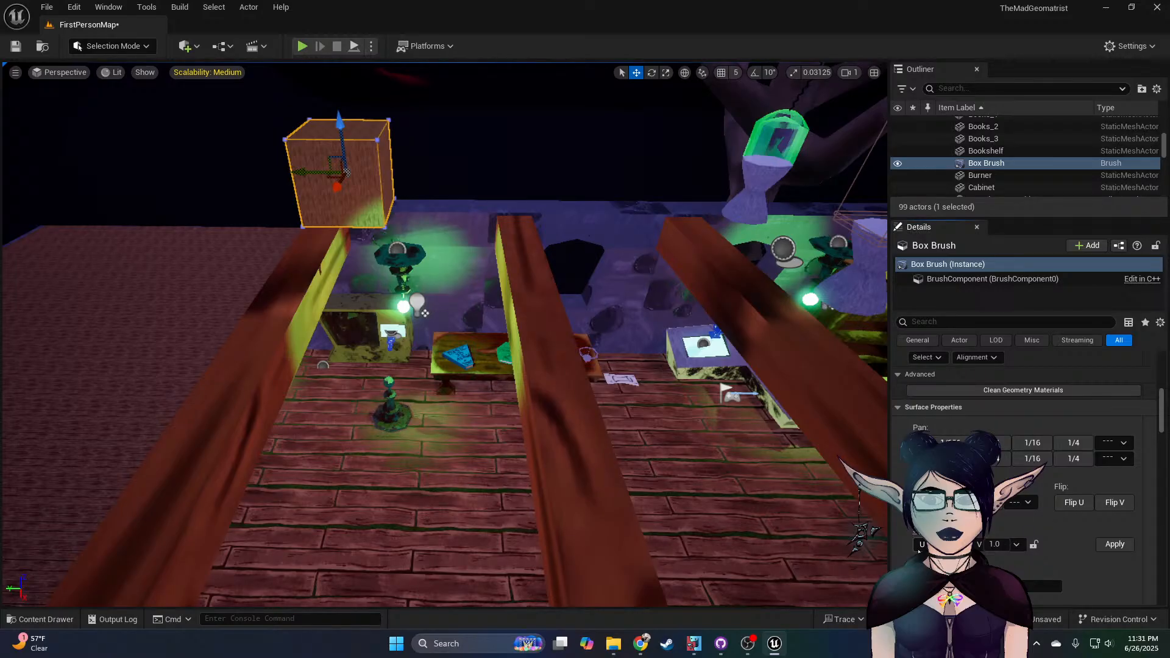
{"action": "key", "text": "Tab"}
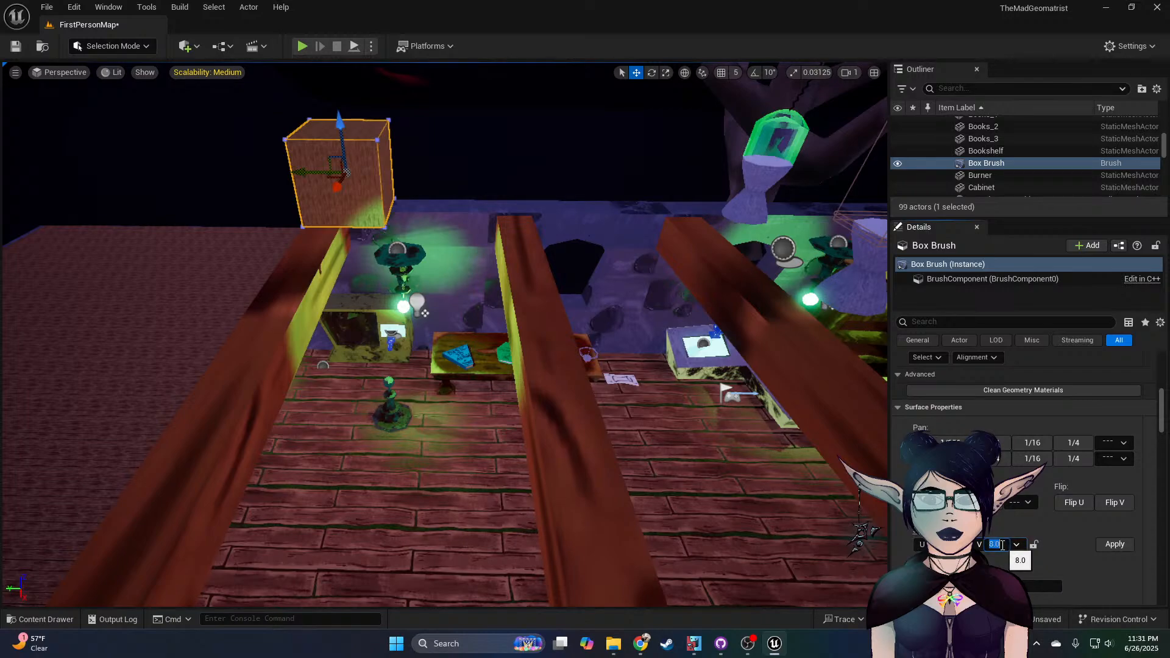
{"action": "left_click", "coordinate": [1121, 547]}
{"action": "right_click_drag", "start_coordinate": [388, 222], "coordinate": [451, 232]}
{"action": "key", "text": "w"}
{"action": "key", "text": "w"}
{"action": "key", "text": "s"}
{"action": "key", "text": "a"}
{"action": "left_click", "coordinate": [554, 173]}
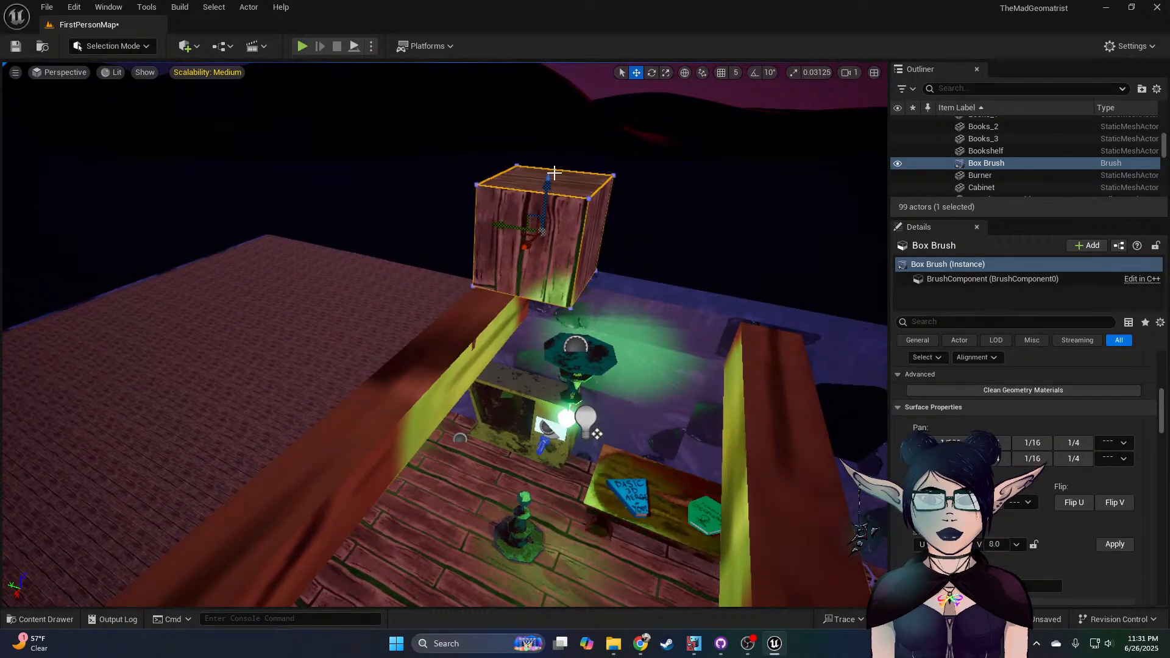
Step: Switch to Brush Editing mode and lower the box's top face until the brush is a thin slab
{"action": "left_click", "coordinate": [135, 49]}
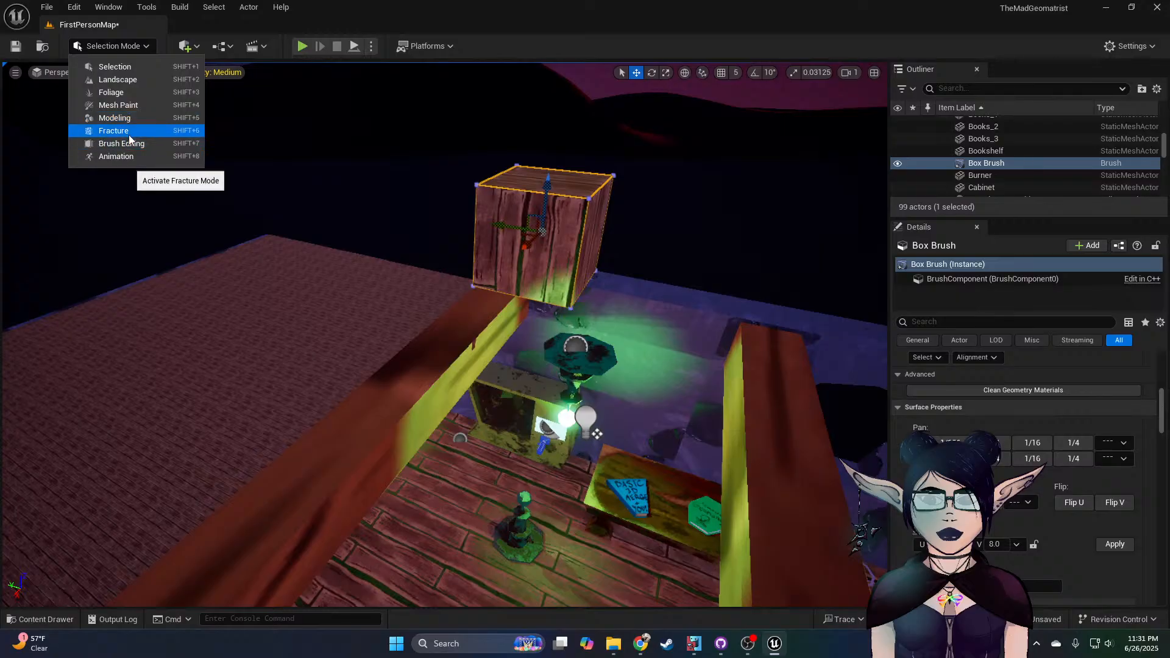
{"action": "left_click", "coordinate": [507, 174]}
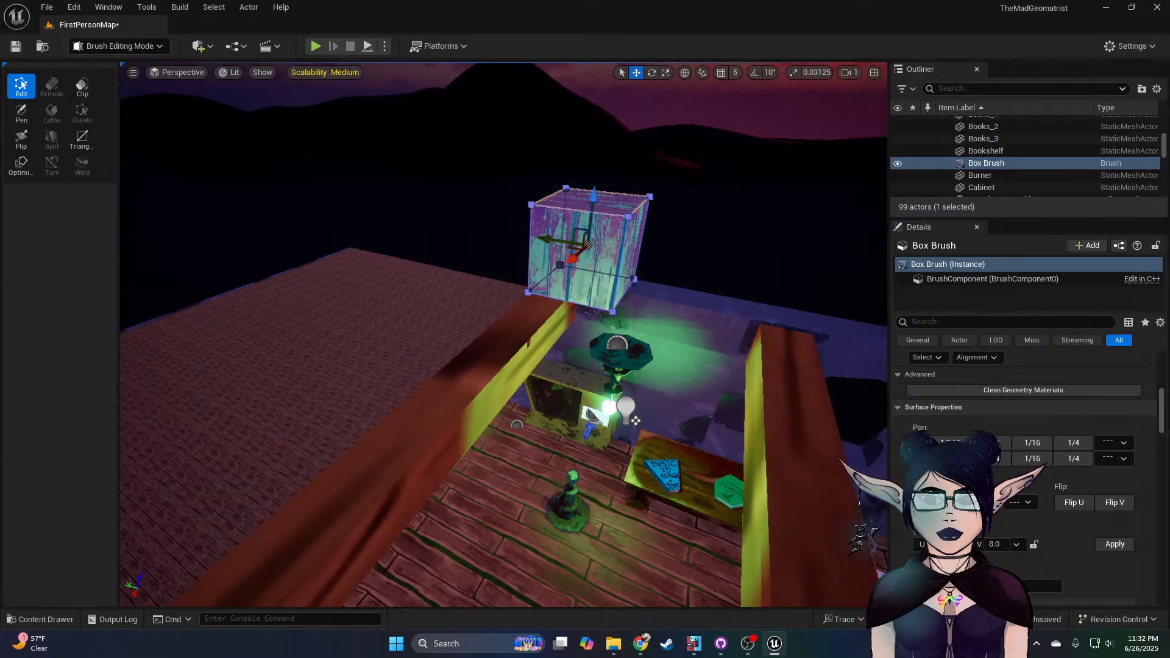
{"action": "left_click", "coordinate": [586, 204]}
{"action": "left_click_drag", "start_coordinate": [599, 157], "coordinate": [577, 245]}
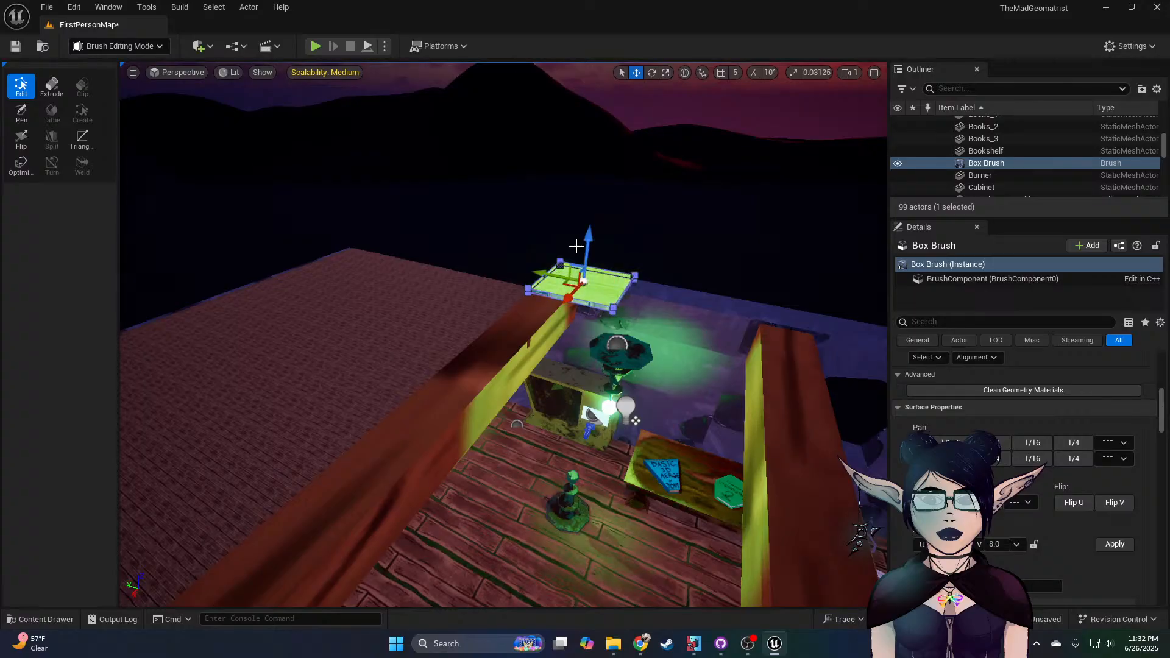
Step: In the Top view, stretch the slab's inner side along the outer beam until it reaches the dividing wall
{"action": "left_click", "coordinate": [158, 72]}
{"action": "left_click", "coordinate": [189, 119]}
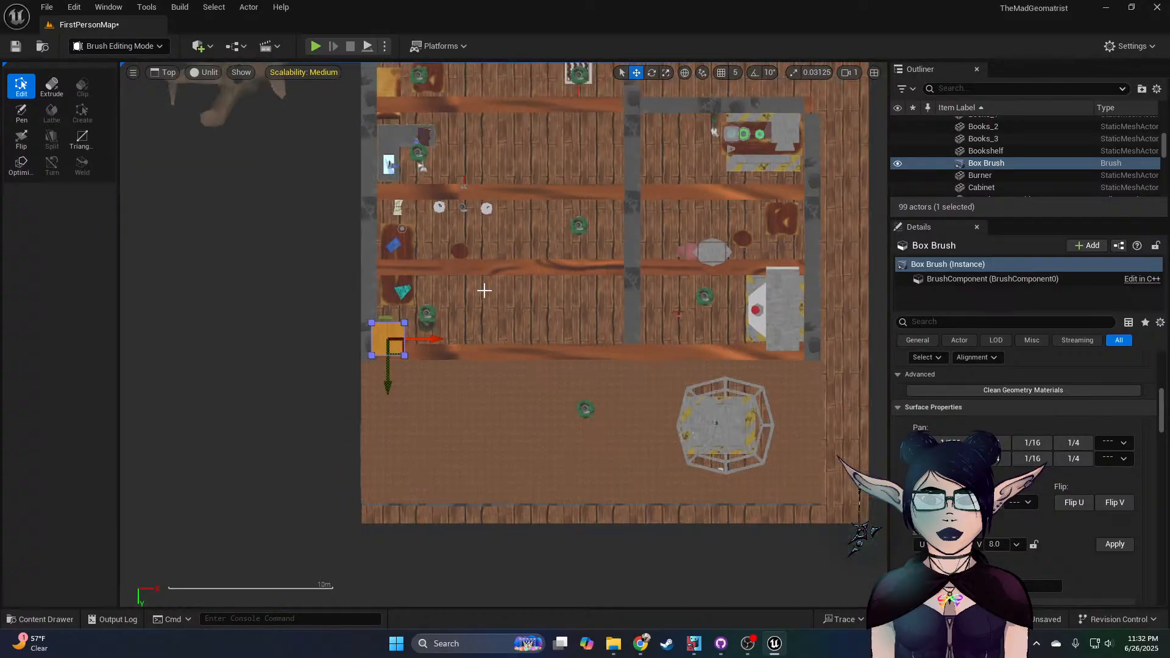
{"action": "scroll", "coordinate": [484, 289], "scroll_direction": "down", "scroll_amount": 1}
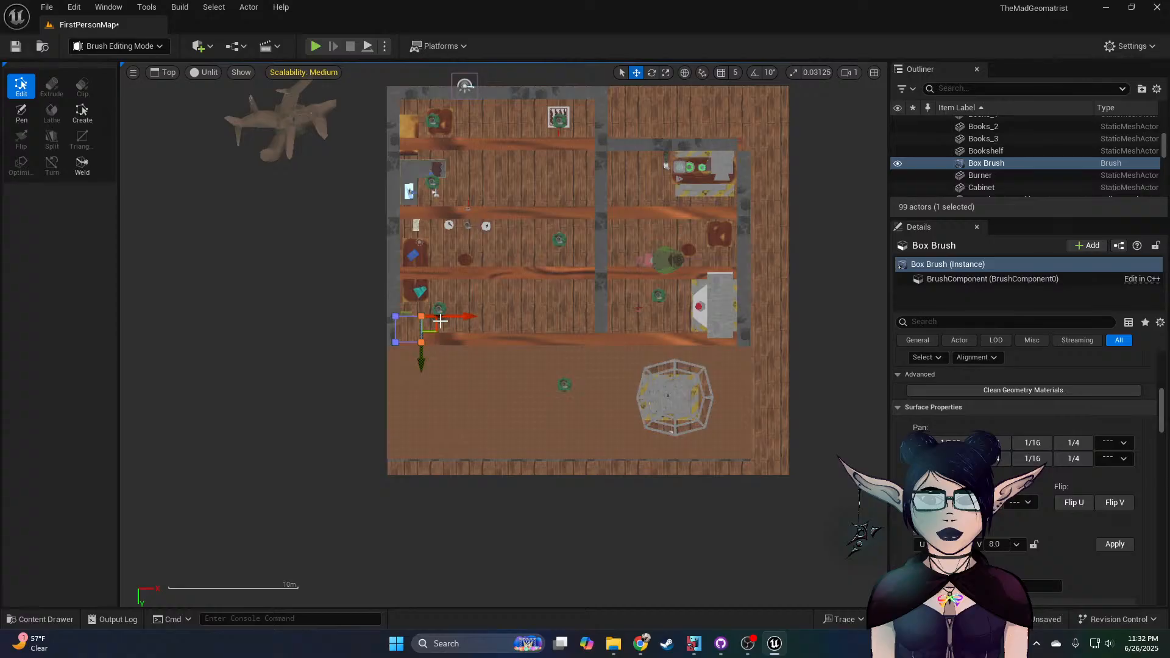
{"action": "mouse_move", "coordinate": [448, 315]}
{"action": "left_mouse_down"}
{"action": "mouse_move", "coordinate": [774, 322]}
{"action": "mouse_move", "coordinate": [632, 305]}
{"action": "left_mouse_up"}
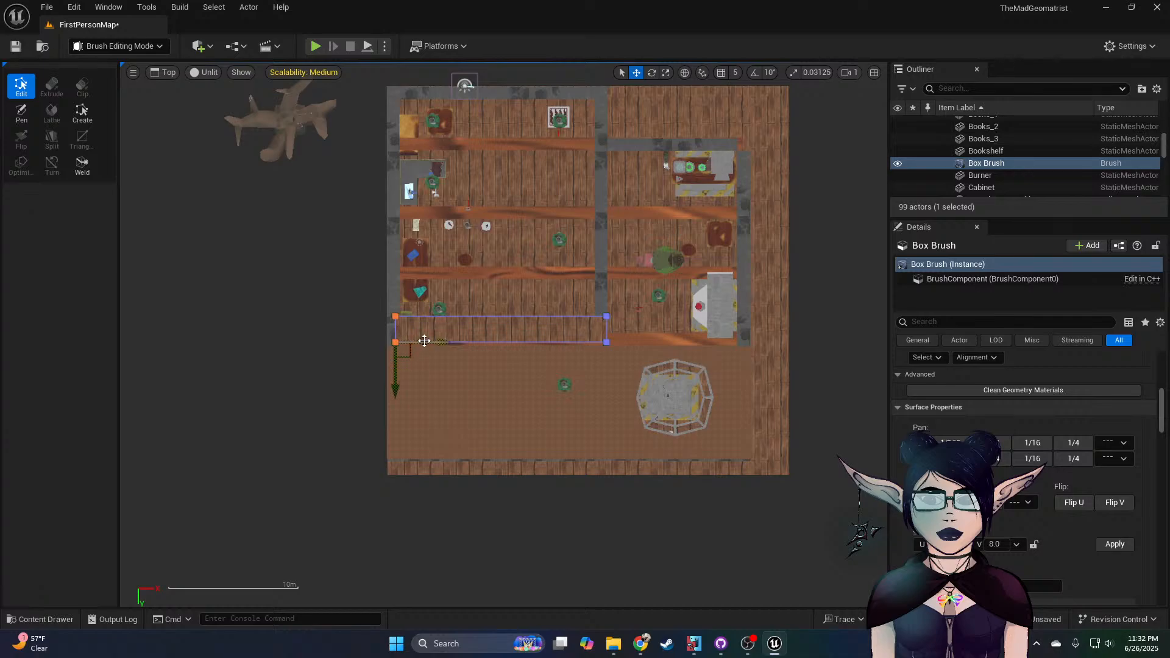
Step: Extend the slab's back edge to the far wall so it covers the whole first room, and save the level
{"action": "mouse_move", "coordinate": [373, 304]}
{"action": "left_mouse_down"}
{"action": "mouse_move", "coordinate": [626, 327]}
{"action": "mouse_move", "coordinate": [607, 228]}
{"action": "mouse_move", "coordinate": [608, 131]}
{"action": "left_mouse_up"}
{"action": "right_click_drag", "start_coordinate": [638, 130], "coordinate": [575, 199]}
{"action": "left_click", "coordinate": [15, 47]}
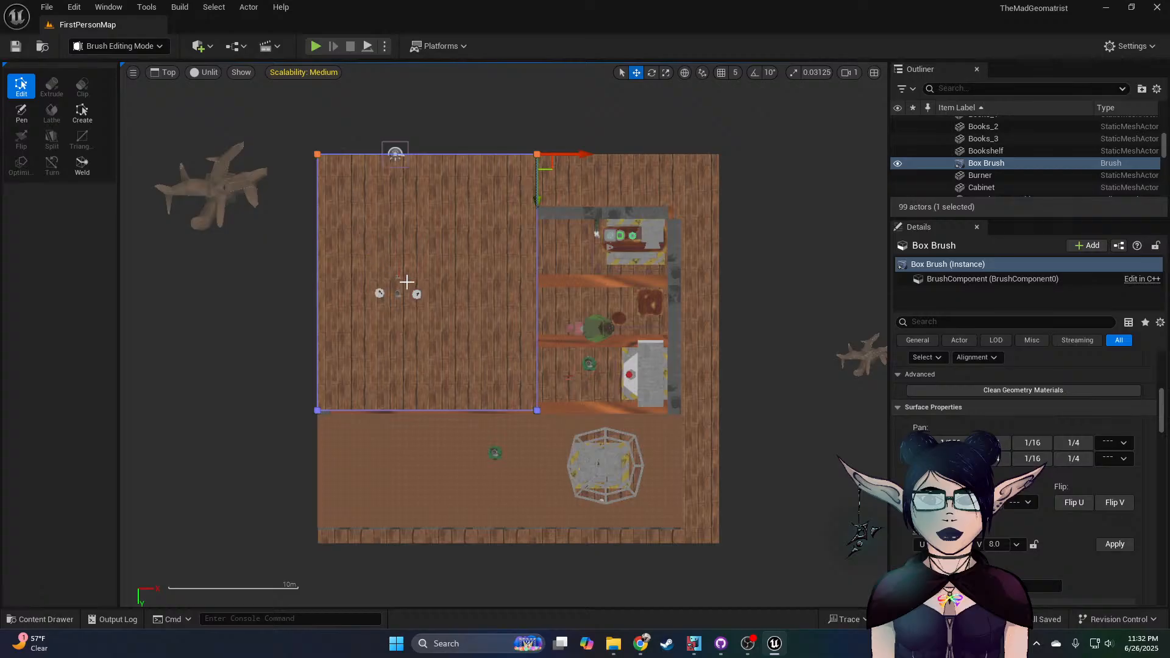
Step: Check the slab in Perspective, then try to stretch its side over the adjoining room in the Top view
{"action": "scroll", "coordinate": [582, 348], "scroll_direction": "up", "scroll_amount": 2}
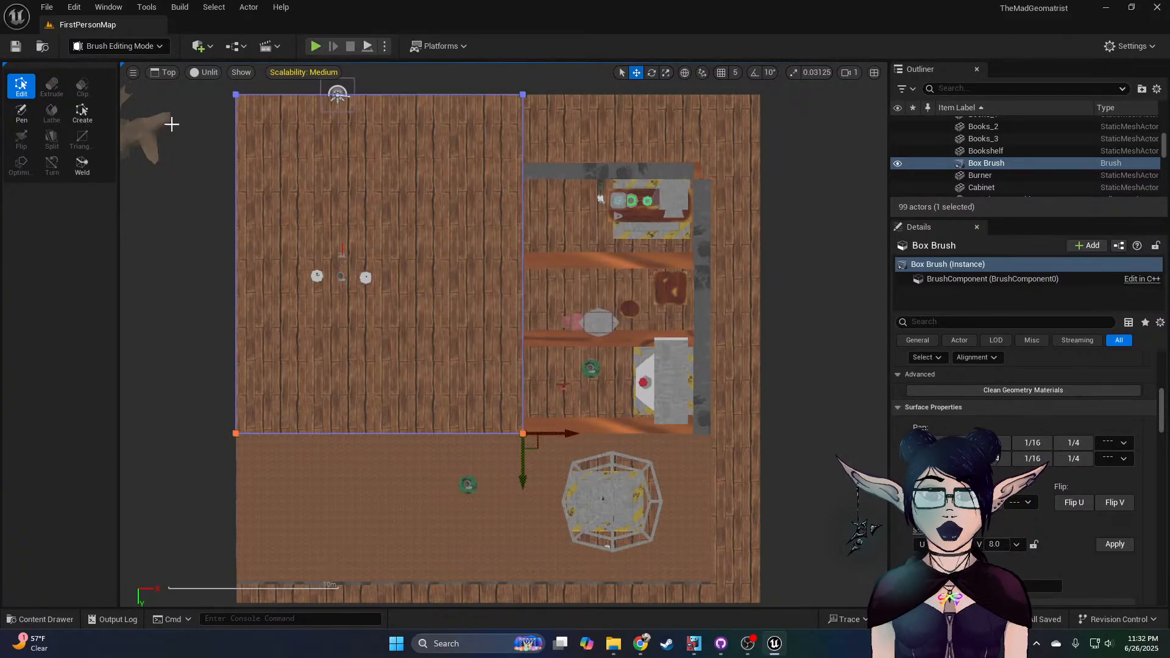
{"action": "left_click", "coordinate": [168, 72]}
{"action": "left_click", "coordinate": [178, 97]}
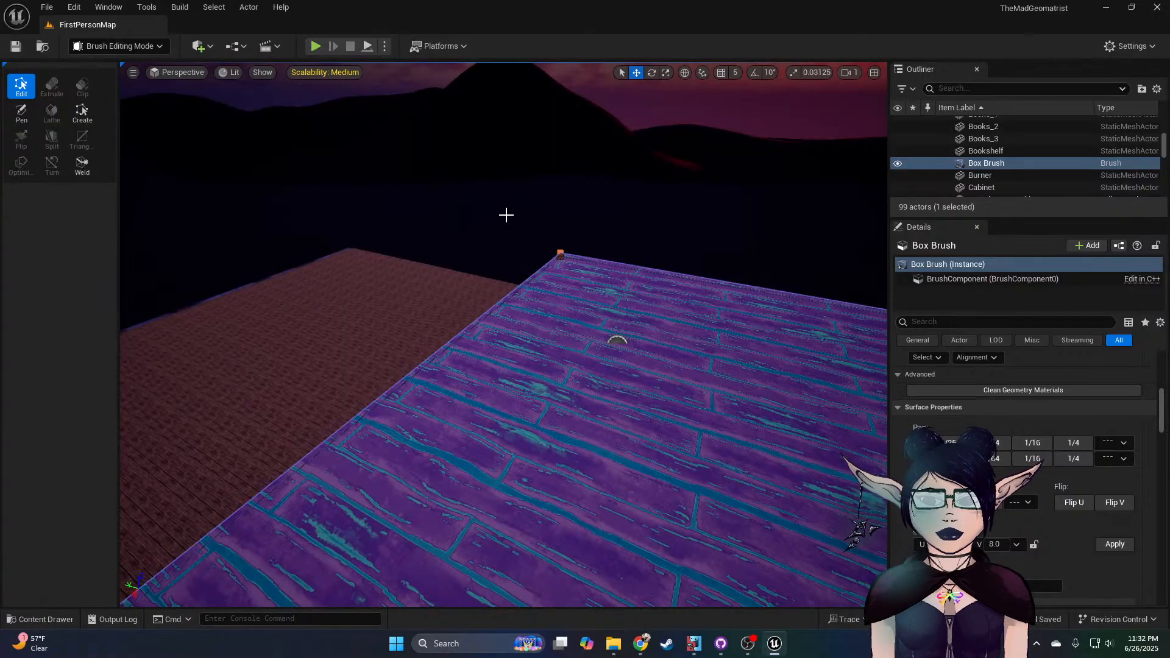
{"action": "scroll", "coordinate": [499, 209], "scroll_direction": "up", "scroll_amount": 3}
{"action": "mouse_move", "coordinate": [500, 209]}
{"action": "right_mouse_down"}
{"action": "mouse_move", "coordinate": [762, 208]}
{"action": "mouse_move", "coordinate": [777, 137]}
{"action": "mouse_move", "coordinate": [636, 238]}
{"action": "mouse_move", "coordinate": [728, 253]}
{"action": "mouse_move", "coordinate": [698, 257]}
{"action": "mouse_move", "coordinate": [697, 272]}
{"action": "mouse_move", "coordinate": [673, 265]}
{"action": "right_mouse_up"}
{"action": "mouse_move", "coordinate": [498, 131]}
{"action": "right_mouse_down"}
{"action": "mouse_move", "coordinate": [543, 120]}
{"action": "mouse_move", "coordinate": [495, 114]}
{"action": "right_mouse_up"}
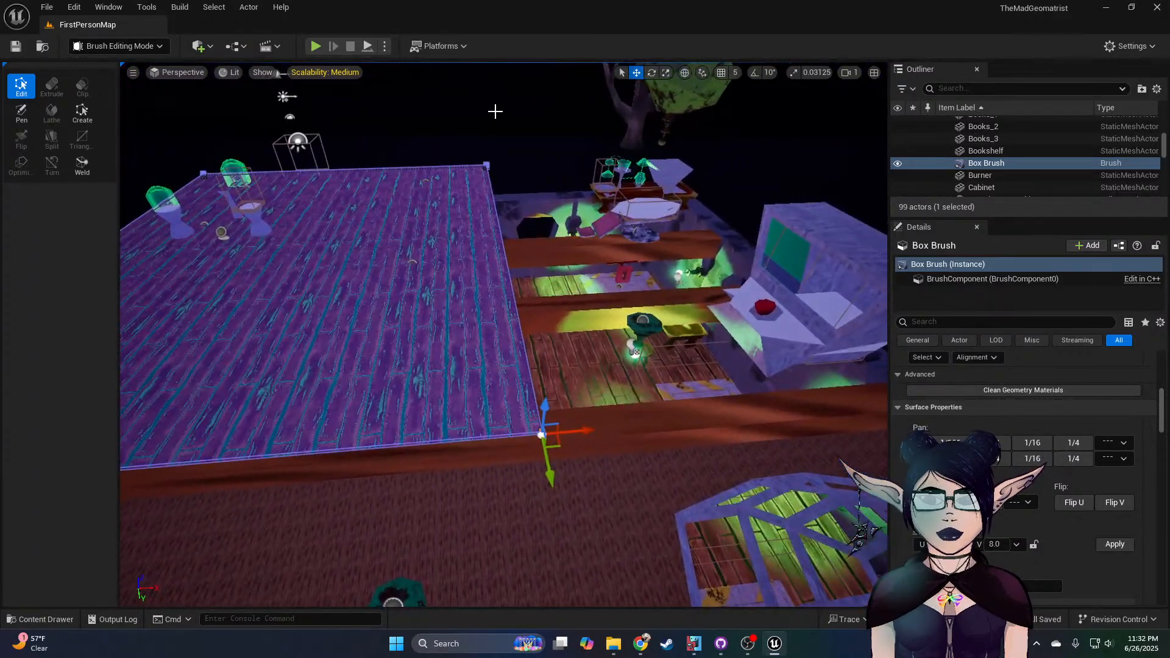
{"action": "left_click", "coordinate": [180, 72]}
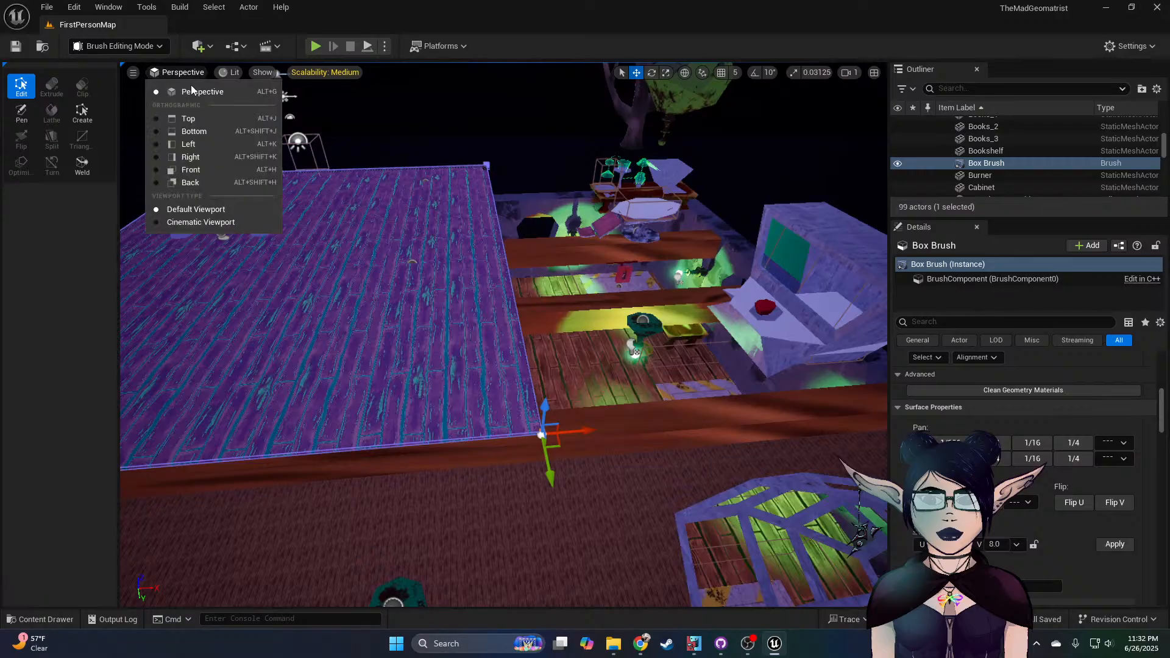
{"action": "left_click", "coordinate": [189, 119]}
{"action": "left_click_drag", "start_coordinate": [503, 76], "coordinate": [594, 451]}
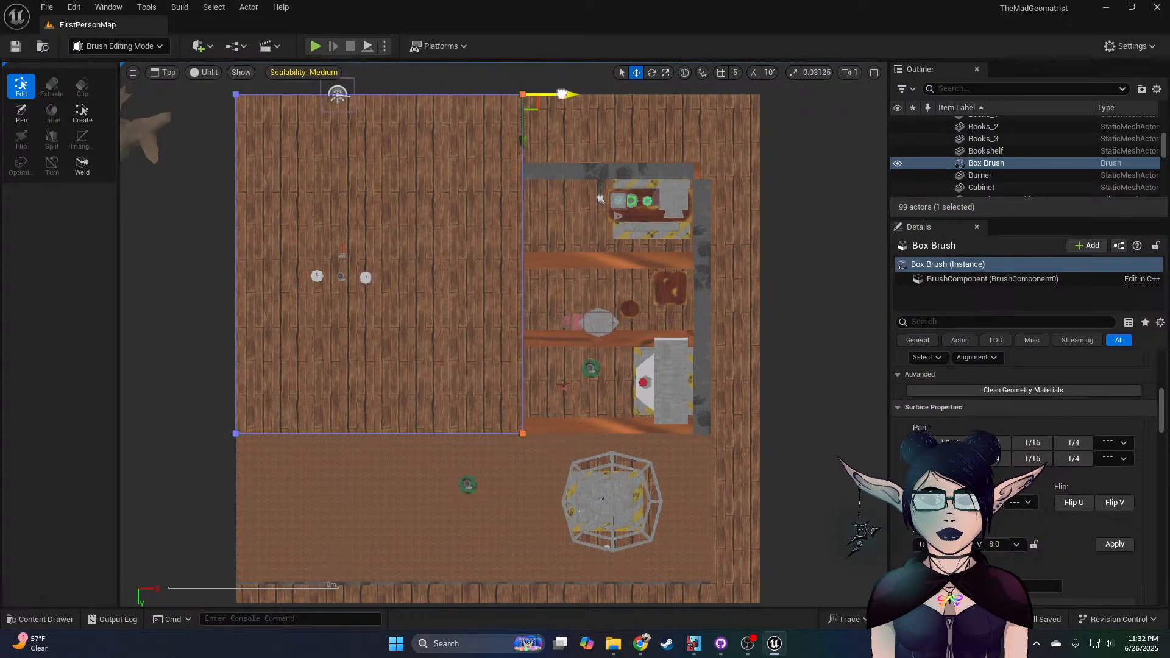
{"action": "left_click_drag", "start_coordinate": [751, 102], "coordinate": [567, 103]}
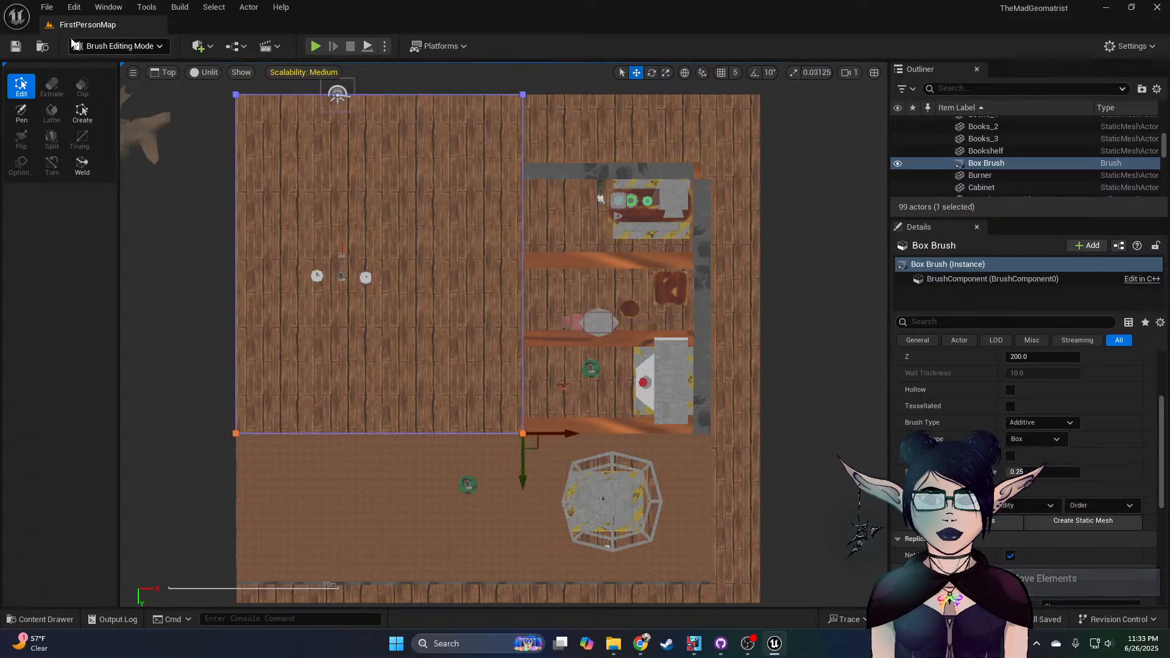
Step: In Selection mode, duplicate the wooden slab and place the copy flush beside it over the adjoining room
{"action": "left_click", "coordinate": [169, 71]}
{"action": "left_click", "coordinate": [198, 86]}
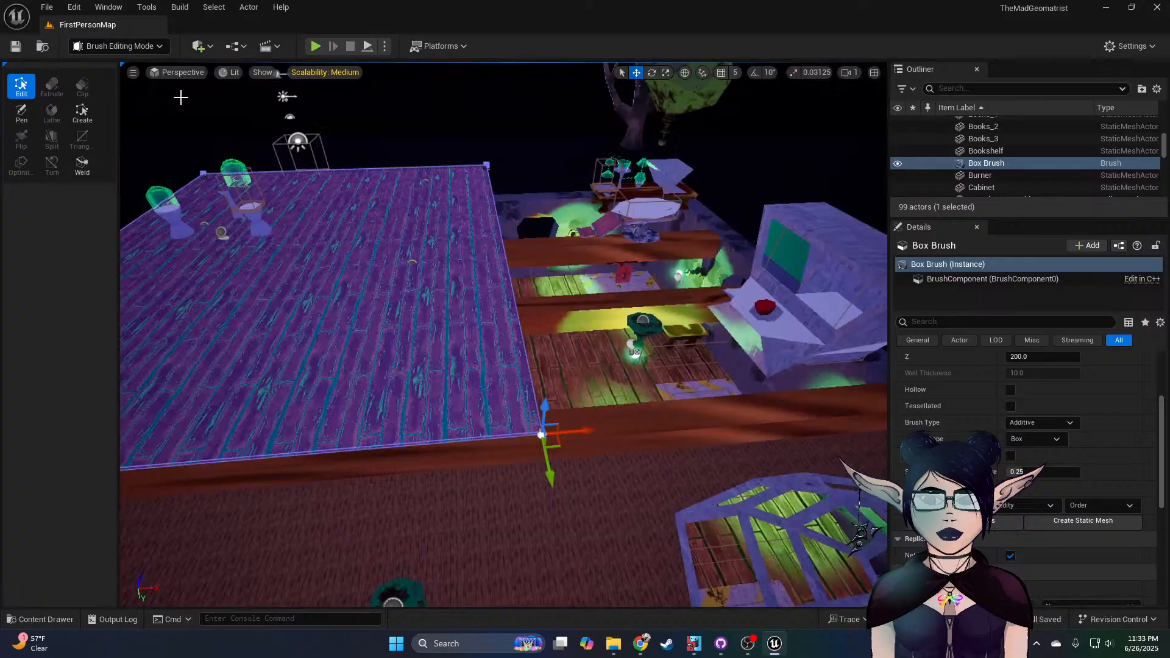
{"action": "right_click_drag", "start_coordinate": [154, 122], "coordinate": [149, 122]}
{"action": "key", "text": "d"}
{"action": "left_click", "coordinate": [142, 52]}
{"action": "left_click", "coordinate": [136, 64]}
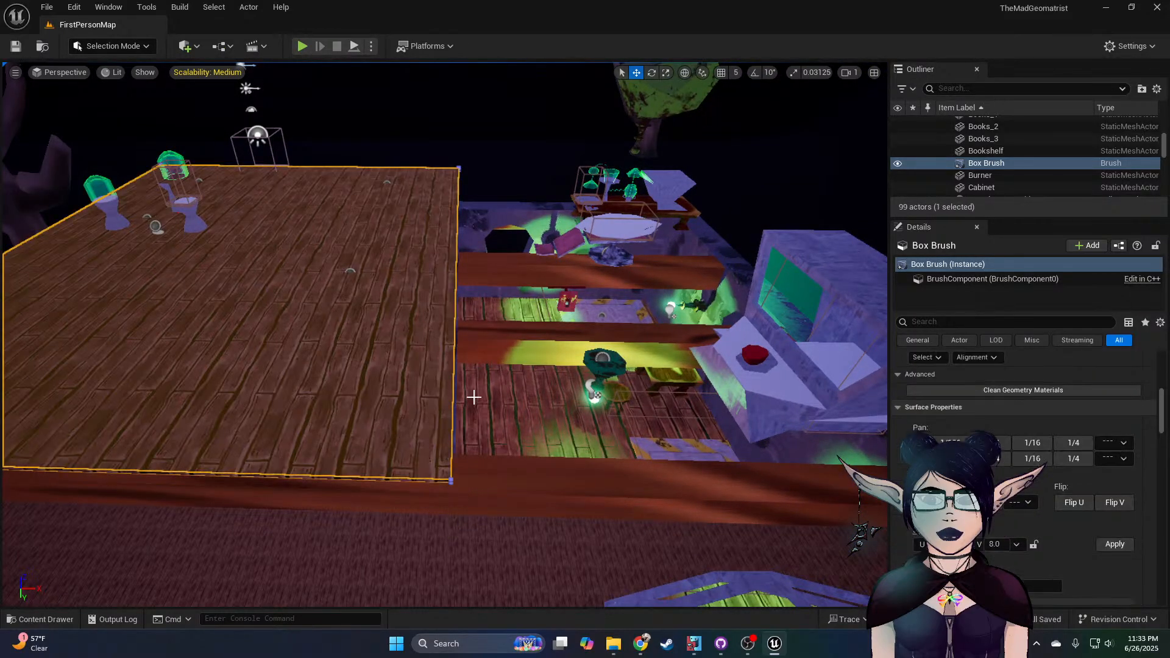
{"action": "key", "text": "d"}
{"action": "mouse_move", "coordinate": [421, 422]}
{"action": "right_mouse_down"}
{"action": "mouse_move", "coordinate": [342, 396]}
{"action": "mouse_move", "coordinate": [364, 387]}
{"action": "right_mouse_up"}
{"action": "mouse_move", "coordinate": [244, 282]}
{"action": "left_mouse_down", "text": "alt"}
{"action": "mouse_move", "coordinate": [476, 353]}
{"action": "mouse_move", "coordinate": [787, 486]}
{"action": "mouse_move", "coordinate": [732, 473]}
{"action": "left_mouse_up", "text": "alt"}
{"action": "right_click_drag", "start_coordinate": [732, 473], "coordinate": [766, 482]}
{"action": "right_click_drag", "start_coordinate": [313, 263], "coordinate": [393, 251]}
Step: In Brush Editing mode, pull the copied slab's back edge in to the adjoining room's back wall
{"action": "left_click", "coordinate": [122, 48]}
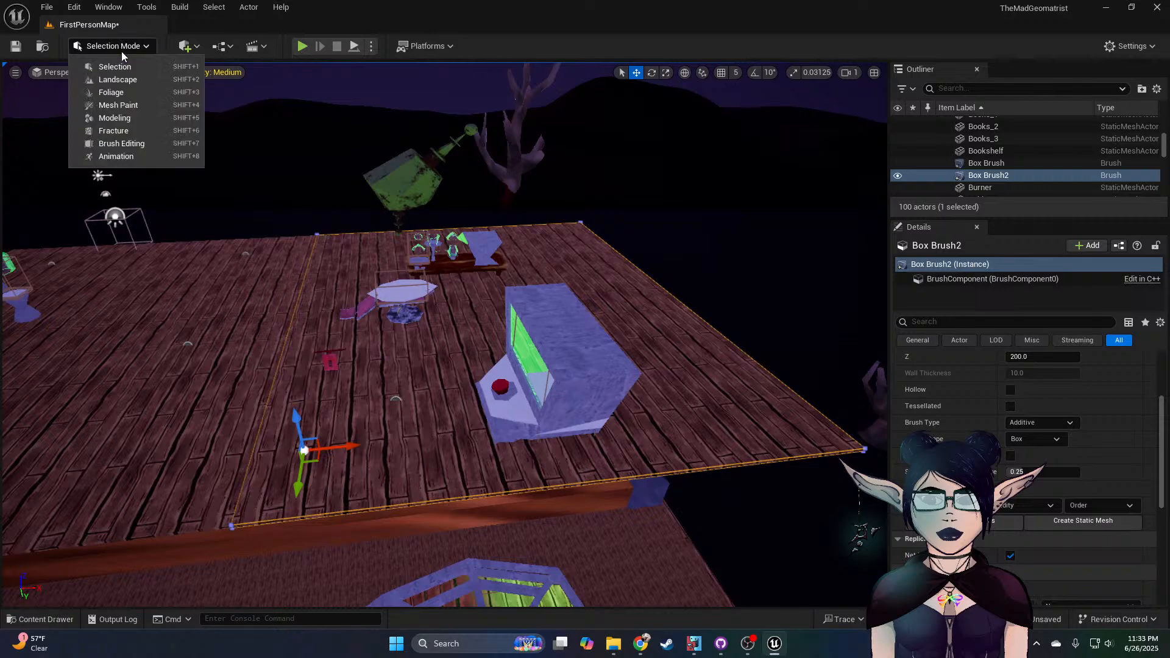
{"action": "left_click", "coordinate": [121, 144]}
{"action": "left_click", "coordinate": [168, 72]}
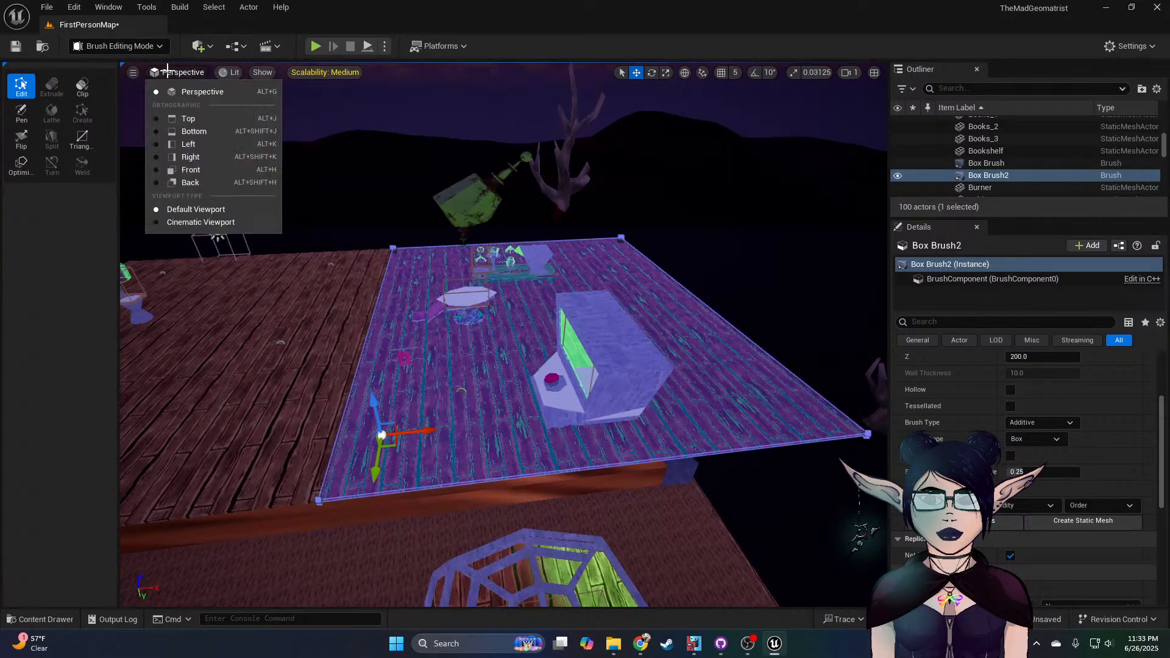
{"action": "left_click", "coordinate": [190, 119]}
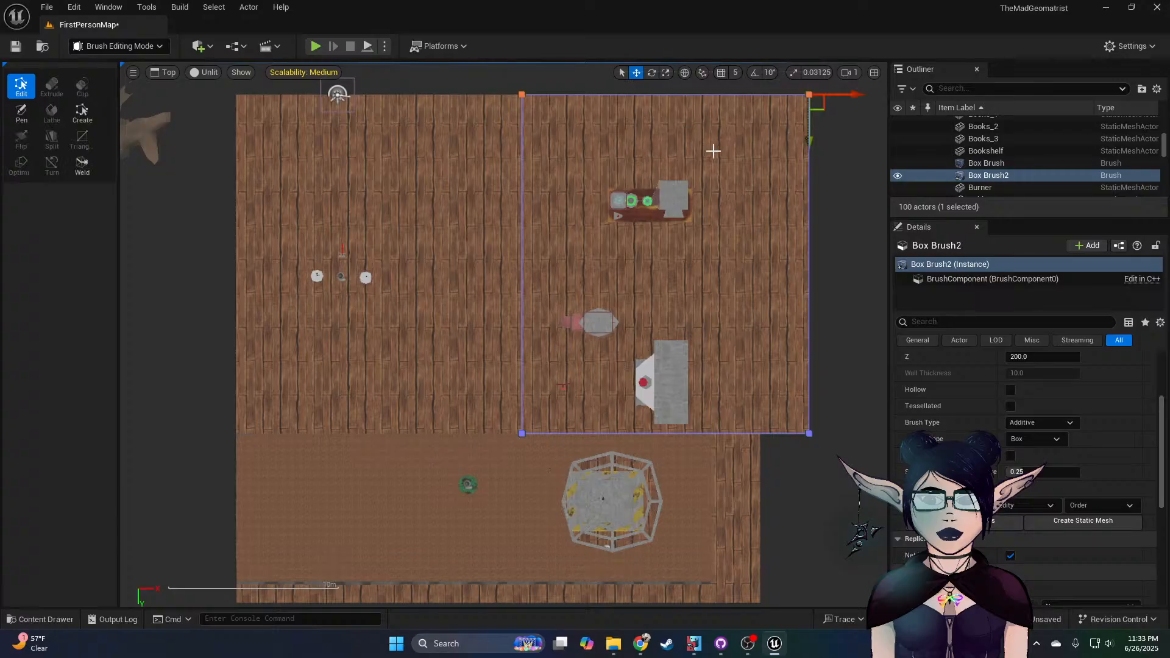
{"action": "left_click_drag", "start_coordinate": [824, 194], "coordinate": [814, 236]}
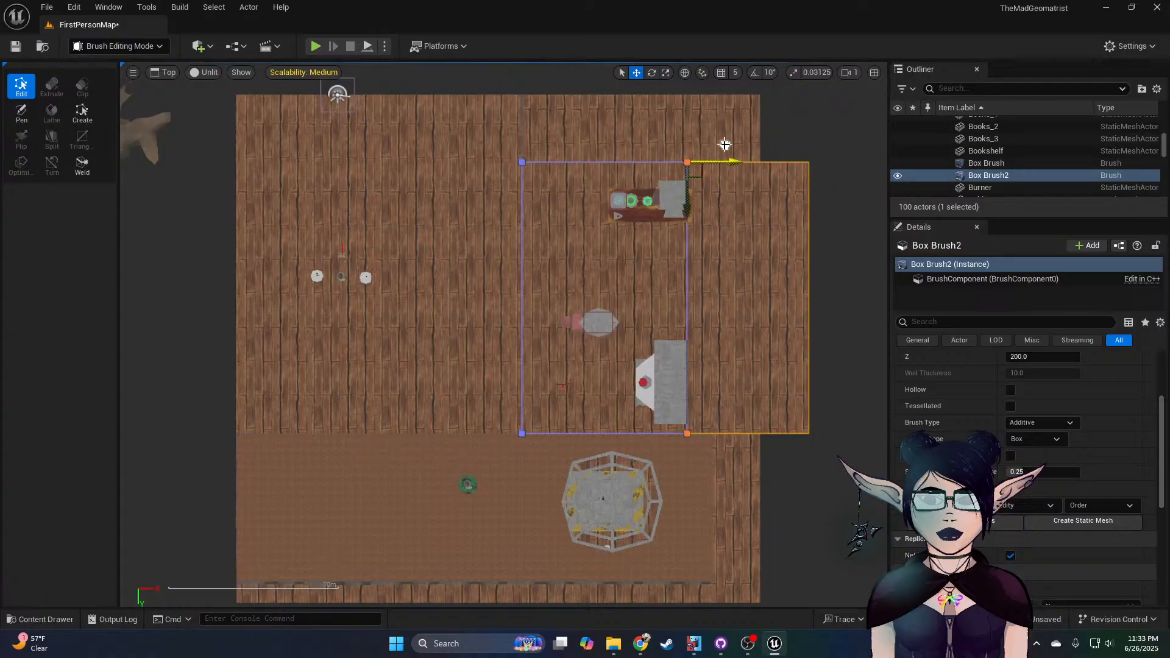
Step: Pull the copied slab's side in to line up with the outer face of the adjoining room's outer wall
{"action": "left_click_drag", "start_coordinate": [724, 145], "coordinate": [723, 148]}
{"action": "left_click", "coordinate": [732, 160]}
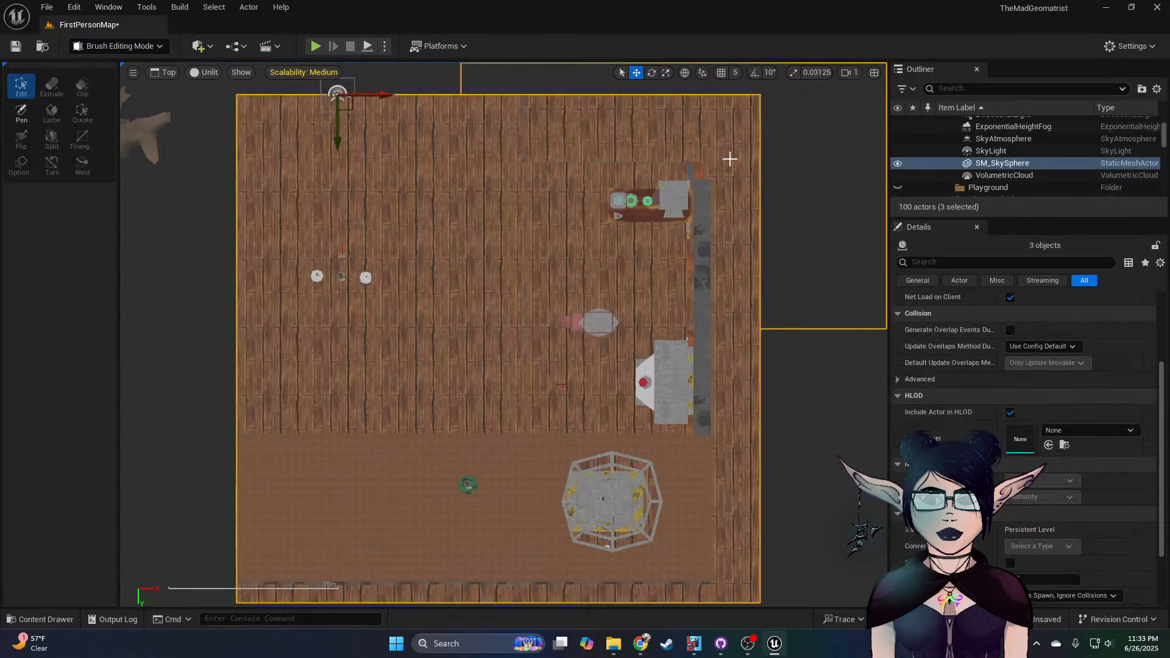
{"action": "left_click", "coordinate": [626, 199]}
{"action": "left_click", "coordinate": [681, 162]}
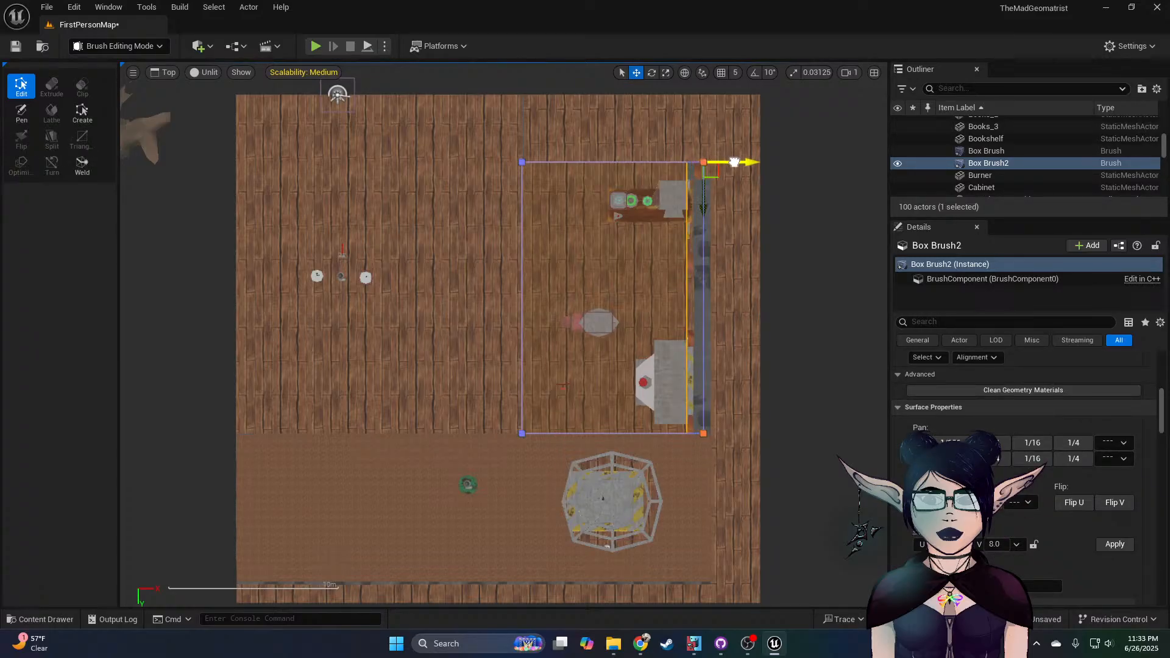
{"action": "left_click_drag", "start_coordinate": [739, 163], "coordinate": [741, 161]}
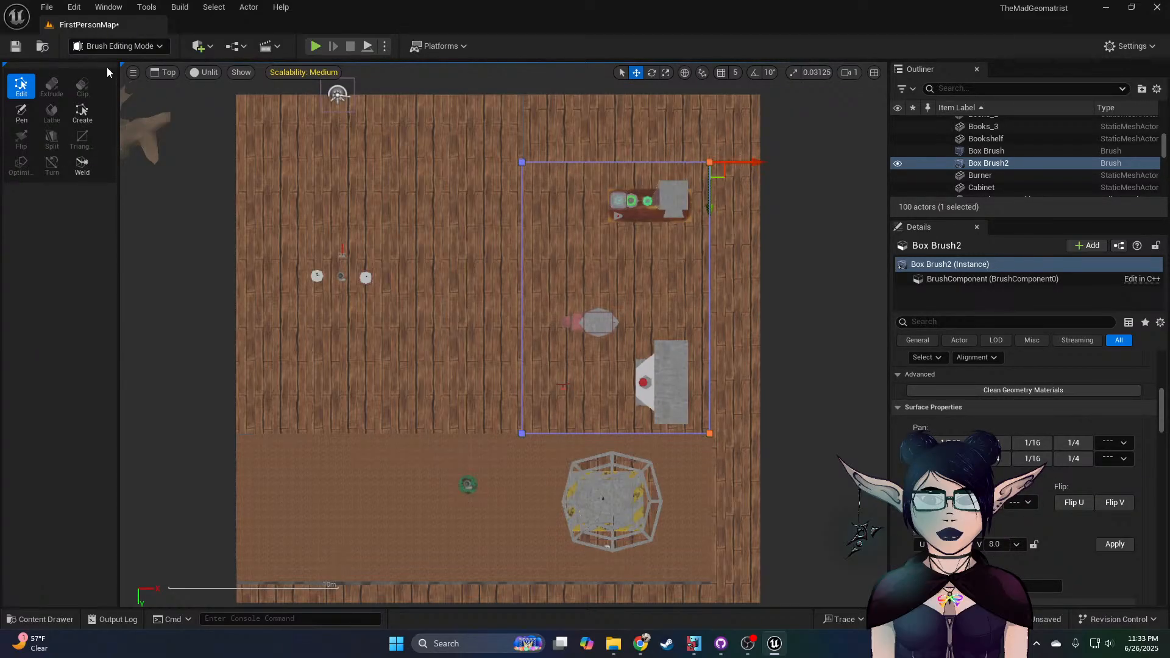
Step: Inspect the edges of the fitted slab in Perspective, where it meets the walls and beams
{"action": "left_click", "coordinate": [165, 71]}
{"action": "left_click", "coordinate": [202, 91]}
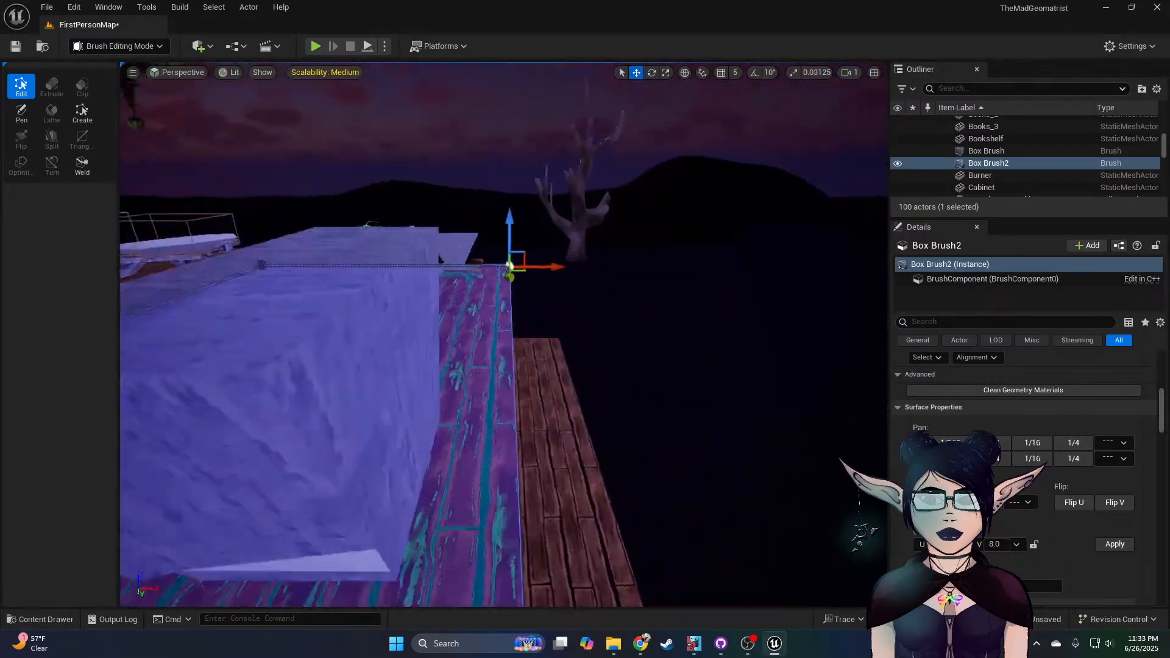
{"action": "mouse_move", "coordinate": [503, 334]}
{"action": "right_mouse_down"}
{"action": "mouse_move", "coordinate": [445, 338]}
{"action": "mouse_move", "coordinate": [390, 299]}
{"action": "mouse_move", "coordinate": [329, 295]}
{"action": "right_mouse_up"}
{"action": "mouse_move", "coordinate": [477, 377]}
{"action": "right_mouse_down"}
{"action": "mouse_move", "coordinate": [421, 360]}
{"action": "mouse_move", "coordinate": [477, 376]}
{"action": "mouse_move", "coordinate": [463, 390]}
{"action": "mouse_move", "coordinate": [469, 415]}
{"action": "mouse_move", "coordinate": [475, 396]}
{"action": "mouse_move", "coordinate": [539, 384]}
{"action": "right_mouse_up"}
{"action": "left_click", "coordinate": [477, 377]}
{"action": "left_click", "coordinate": [477, 274]}
{"action": "right_click_drag", "start_coordinate": [477, 275], "coordinate": [628, 271]}
{"action": "right_click_drag", "start_coordinate": [421, 211], "coordinate": [266, 121]}
Step: Select both ceiling slabs together and bring their undersides into view from inside the room
{"action": "left_click", "coordinate": [508, 223], "text": "ctrl"}
{"action": "mouse_move", "coordinate": [507, 223]}
{"action": "right_mouse_down"}
{"action": "mouse_move", "coordinate": [509, 262]}
{"action": "mouse_move", "coordinate": [555, 323]}
{"action": "mouse_move", "coordinate": [539, 271]}
{"action": "mouse_move", "coordinate": [469, 271]}
{"action": "mouse_move", "coordinate": [549, 269]}
{"action": "right_mouse_up"}
{"action": "scroll", "coordinate": [1015, 521], "scroll_direction": "down", "scroll_amount": 5}
{"action": "scroll", "coordinate": [1015, 523], "scroll_direction": "up", "scroll_amount": 4}
{"action": "scroll", "coordinate": [1016, 525], "scroll_direction": "up", "scroll_amount": 5}
{"action": "left_click", "coordinate": [612, 319]}
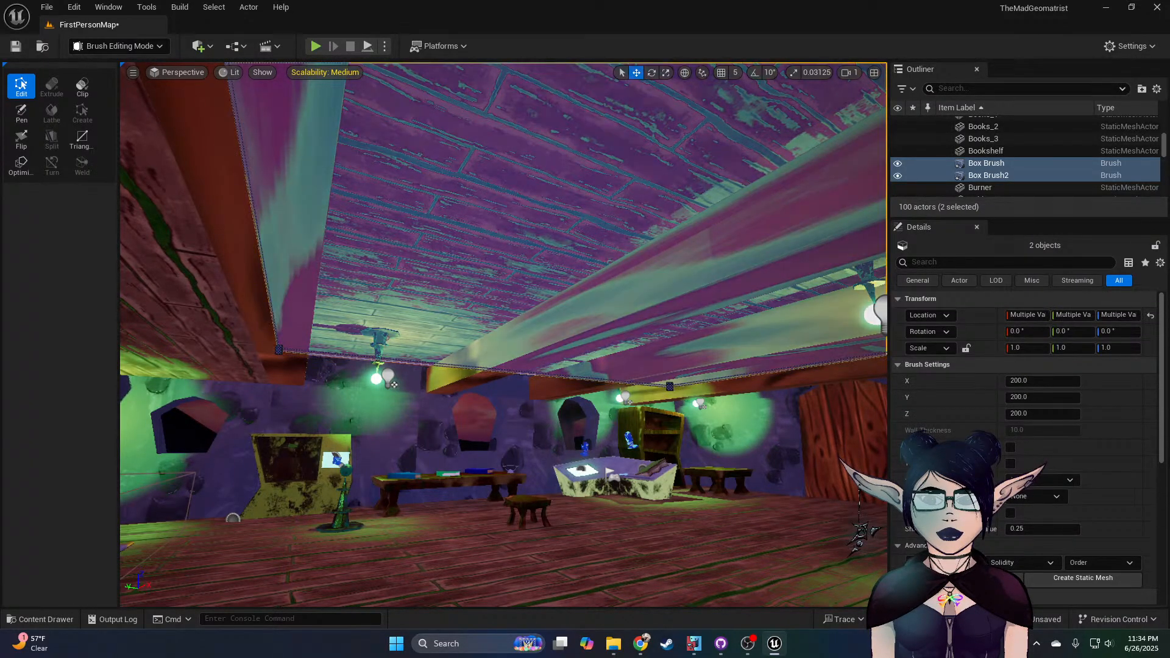
Step: Return to Selection Mode and select both ceiling box brushes together
{"action": "left_click", "coordinate": [115, 46]}
{"action": "left_click", "coordinate": [104, 69]}
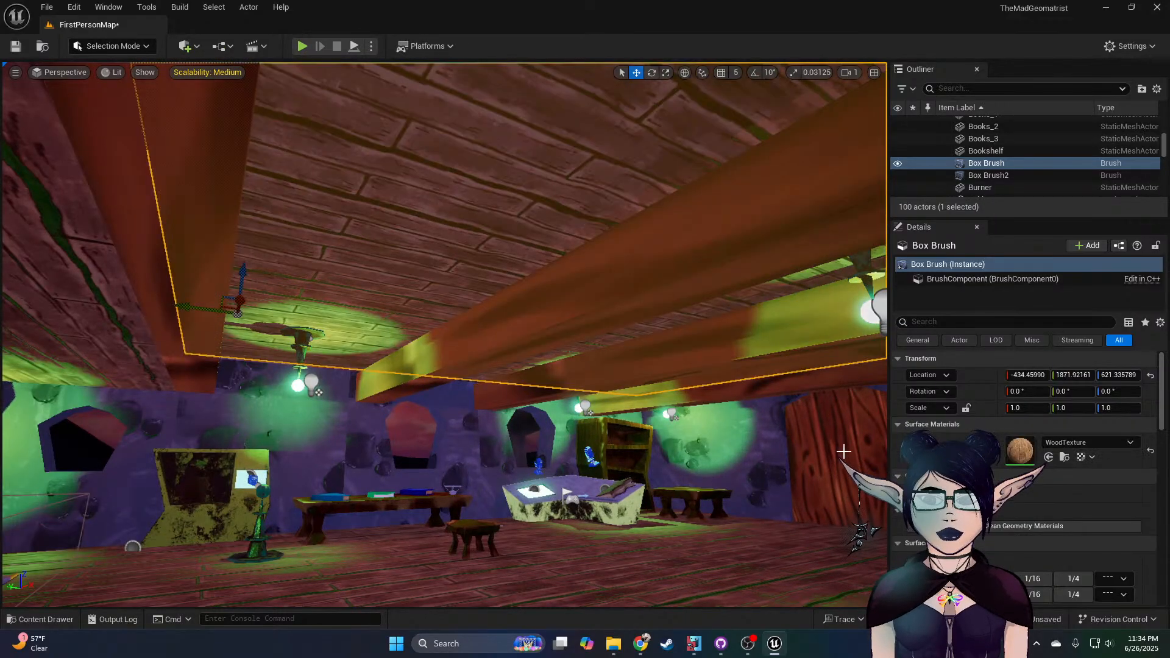
{"action": "scroll", "coordinate": [997, 536], "scroll_direction": "down", "scroll_amount": 3}
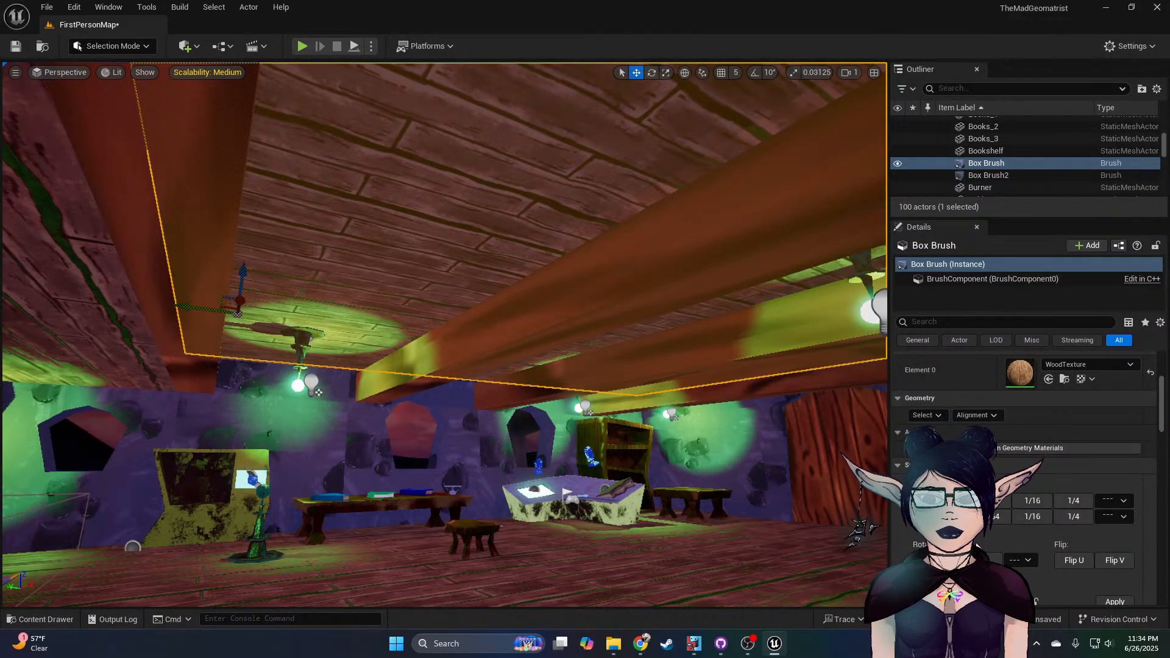
{"action": "scroll", "coordinate": [980, 541], "scroll_direction": "down", "scroll_amount": 1}
{"action": "right_click_drag", "start_coordinate": [670, 285], "coordinate": [805, 289]}
{"action": "left_click", "coordinate": [697, 206]}
{"action": "left_click", "coordinate": [998, 525]}
{"action": "mouse_move", "coordinate": [633, 343]}
{"action": "right_mouse_down"}
{"action": "mouse_move", "coordinate": [552, 277]}
{"action": "mouse_move", "coordinate": [594, 375]}
{"action": "mouse_move", "coordinate": [555, 406]}
{"action": "right_mouse_up"}
{"action": "left_click", "coordinate": [554, 405], "text": "ctrl"}
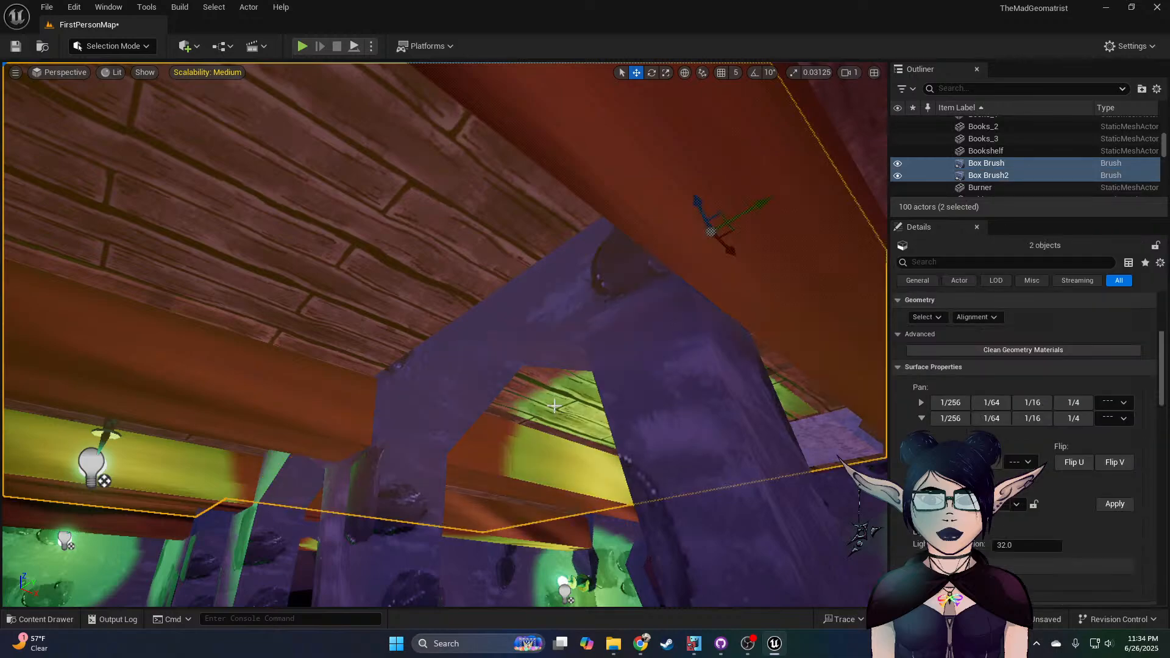
{"action": "scroll", "coordinate": [974, 539], "scroll_direction": "down", "scroll_amount": 10}
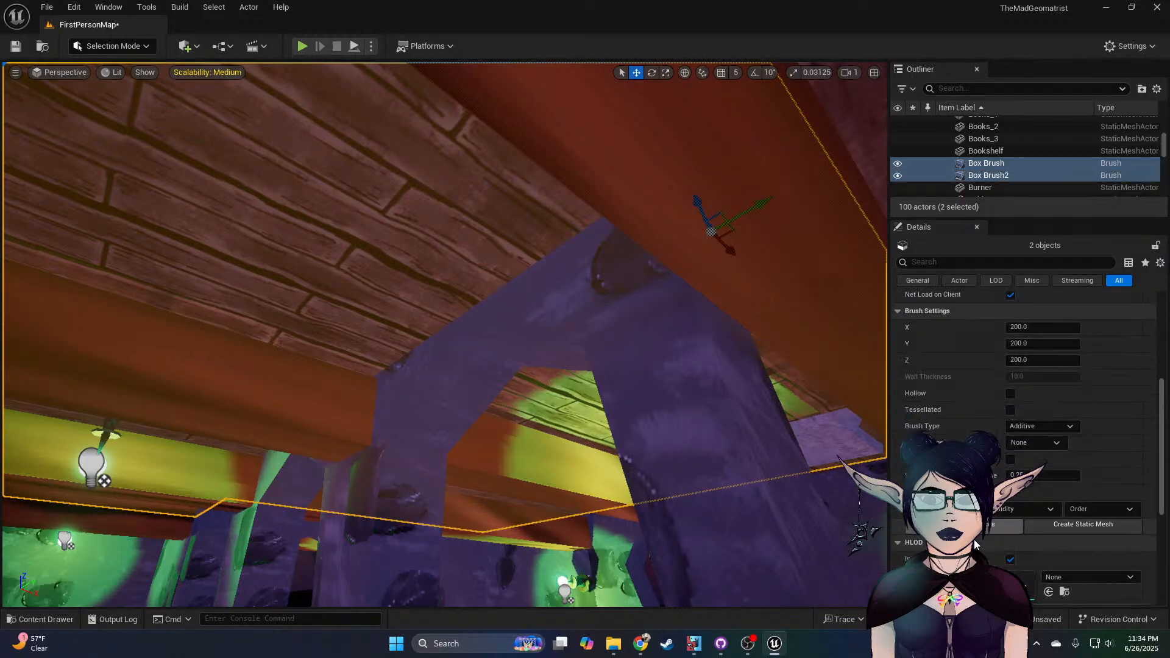
Step: Convert the two selected brushes into one static mesh named Ceiling, saved in the Enviroment/Models folder
{"action": "left_click", "coordinate": [1075, 482]}
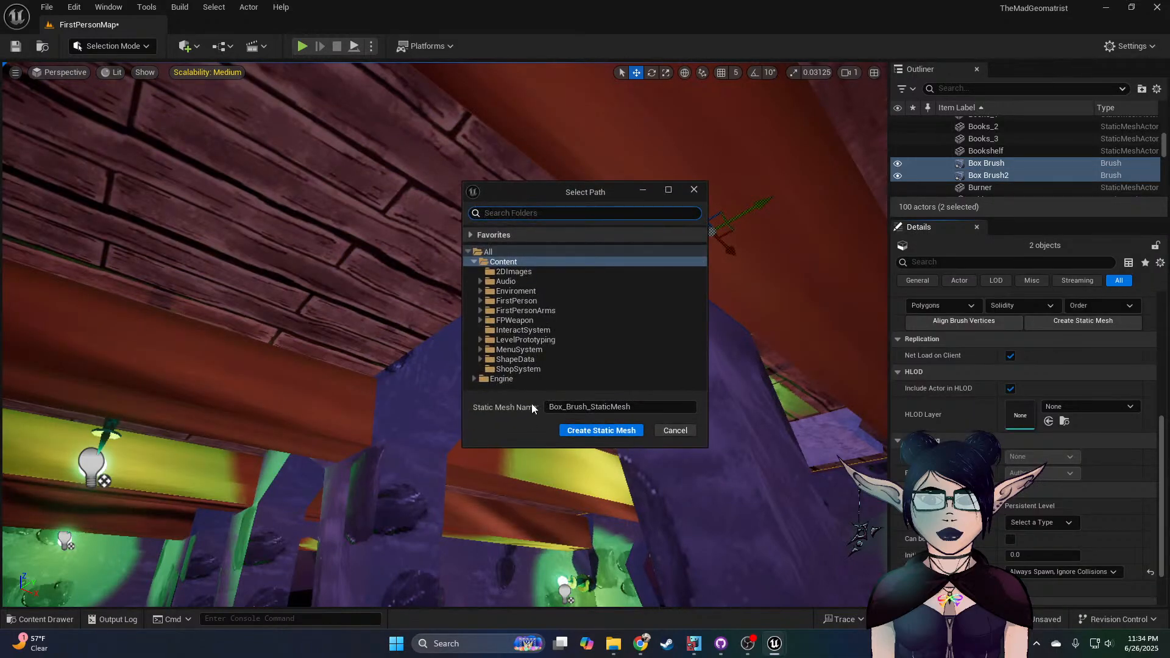
{"action": "left_click", "coordinate": [486, 292]}
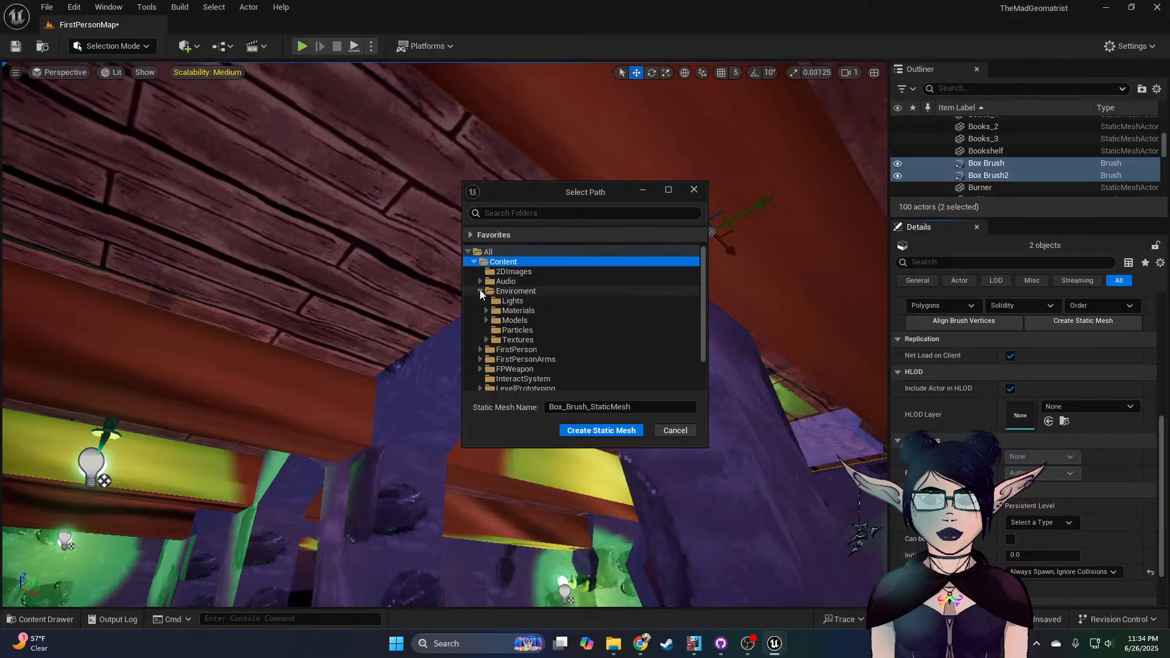
{"action": "left_click", "coordinate": [515, 320]}
{"action": "left_click", "coordinate": [659, 408]}
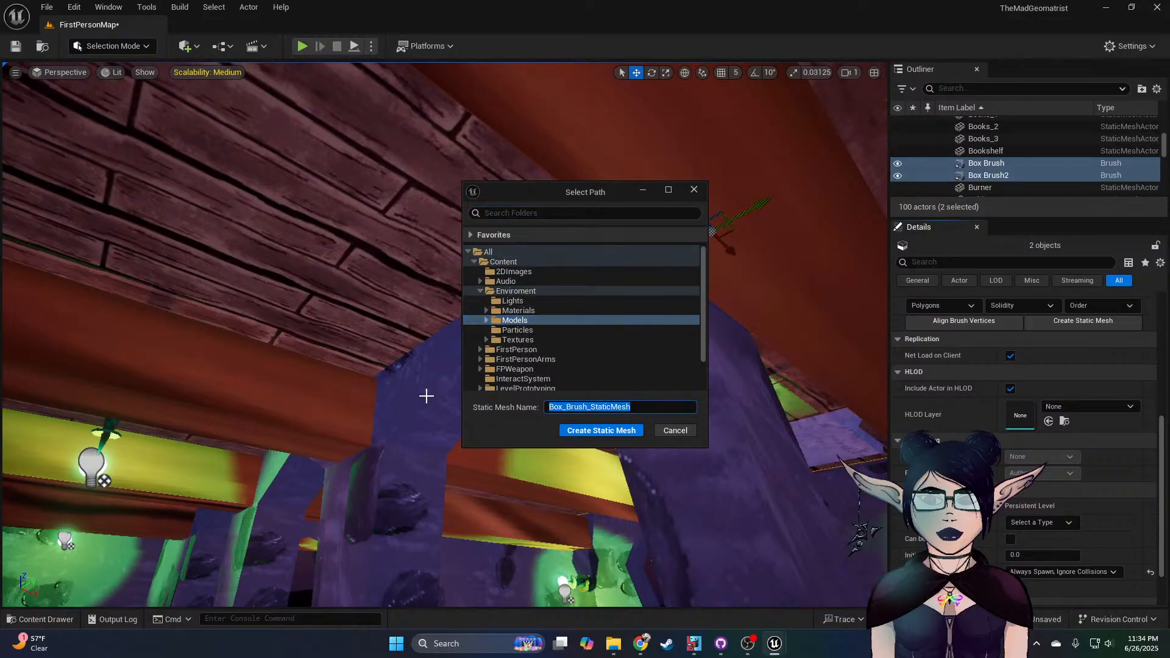
{"action": "type", "text": "Ceiling"}
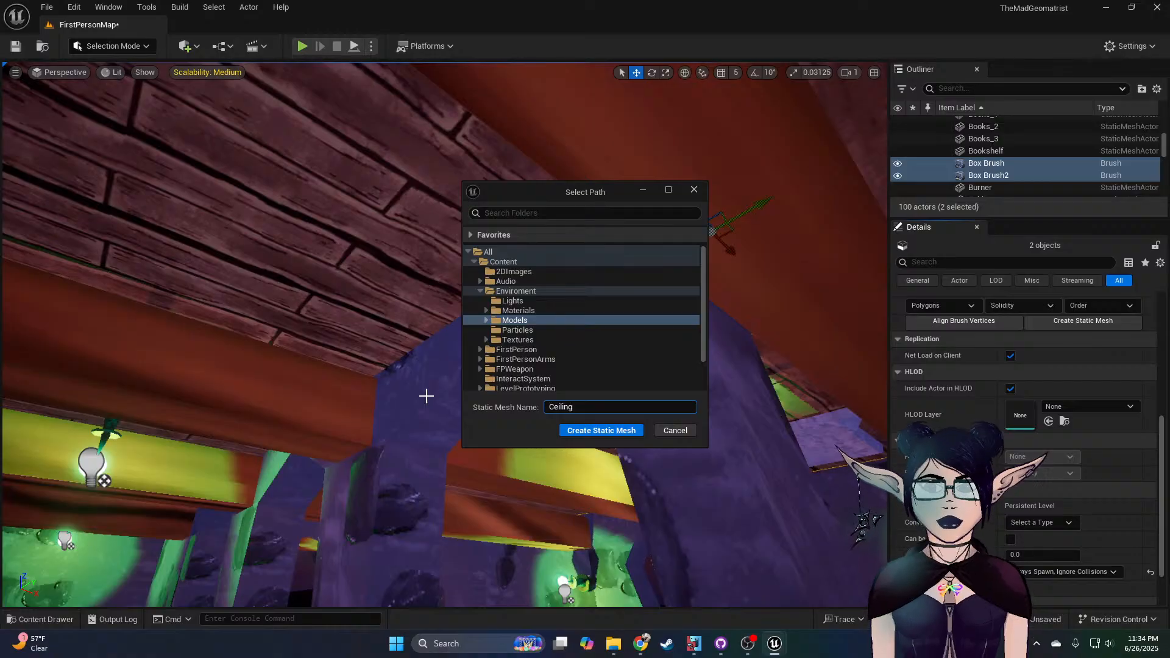
{"action": "left_click", "coordinate": [571, 432]}
Step: Select Beam4 under the new ceiling and slide it along its length, away from the side room's window and toward the main room
{"action": "mouse_move", "coordinate": [573, 393]}
{"action": "right_mouse_down"}
{"action": "mouse_move", "coordinate": [536, 482]}
{"action": "mouse_move", "coordinate": [488, 488]}
{"action": "mouse_move", "coordinate": [585, 488]}
{"action": "mouse_move", "coordinate": [610, 457]}
{"action": "mouse_move", "coordinate": [542, 454]}
{"action": "mouse_move", "coordinate": [695, 460]}
{"action": "mouse_move", "coordinate": [469, 448]}
{"action": "mouse_move", "coordinate": [597, 448]}
{"action": "mouse_move", "coordinate": [561, 448]}
{"action": "right_mouse_up"}
{"action": "key", "text": "w"}
{"action": "key", "text": "s"}
{"action": "key", "text": "w"}
{"action": "key", "text": "s"}
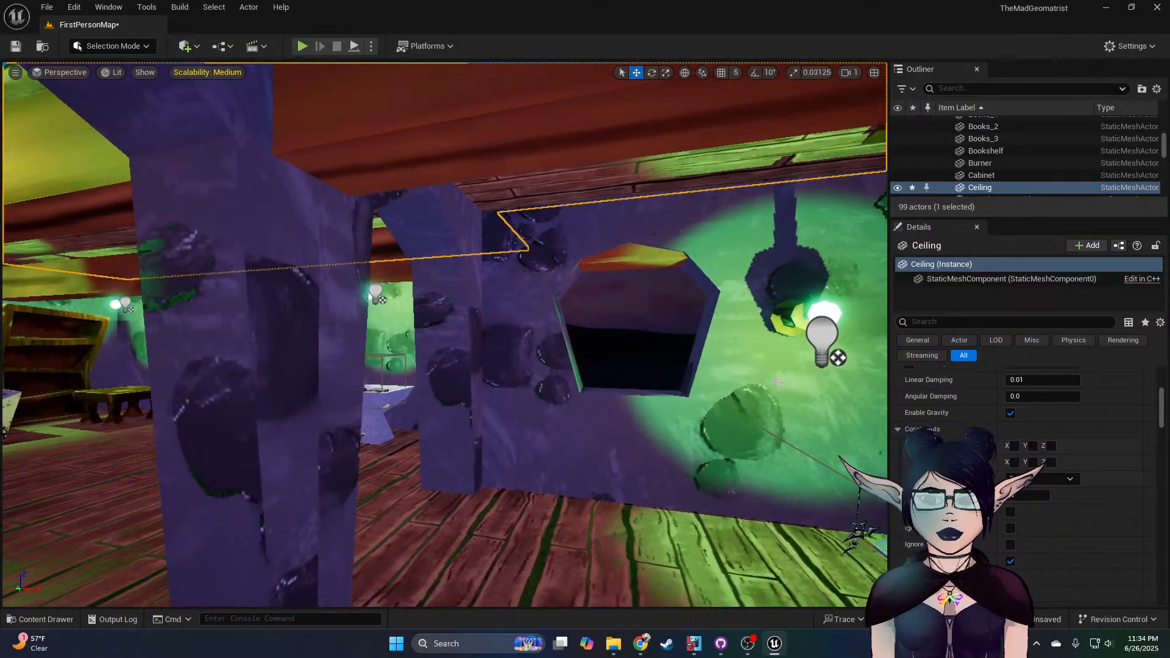
{"action": "left_click", "coordinate": [638, 245]}
{"action": "right_click_drag", "start_coordinate": [637, 245], "coordinate": [548, 241]}
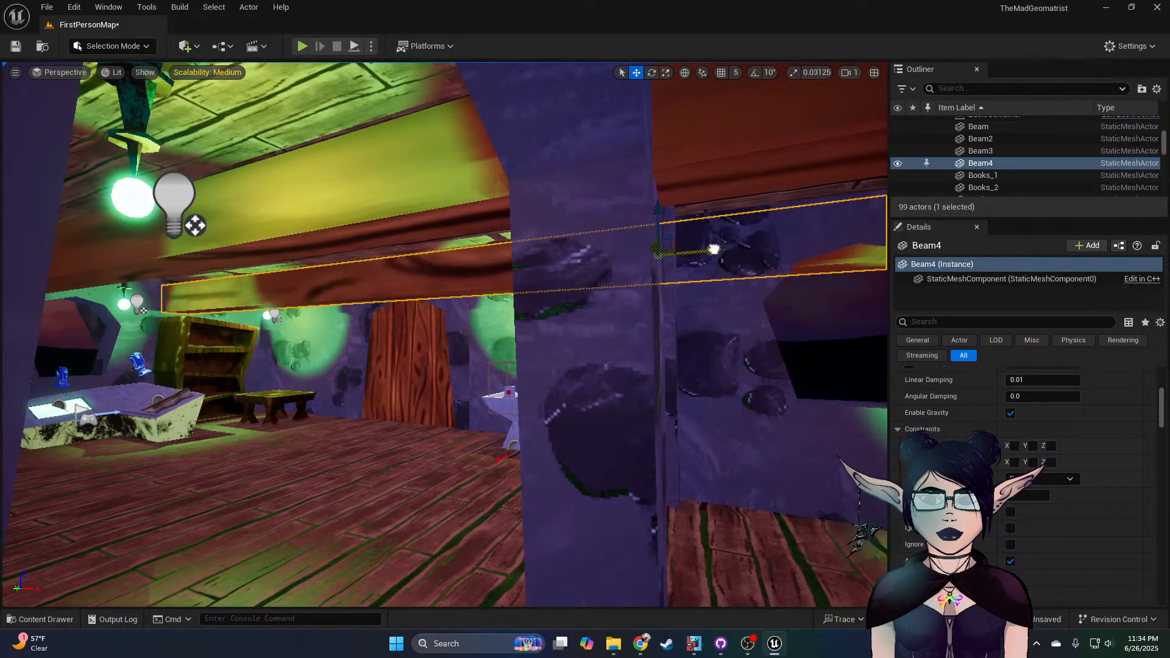
{"action": "left_click_drag", "start_coordinate": [713, 250], "coordinate": [708, 250]}
{"action": "right_click_drag", "start_coordinate": [709, 250], "coordinate": [830, 246]}
{"action": "right_click_drag", "start_coordinate": [656, 243], "coordinate": [546, 250]}
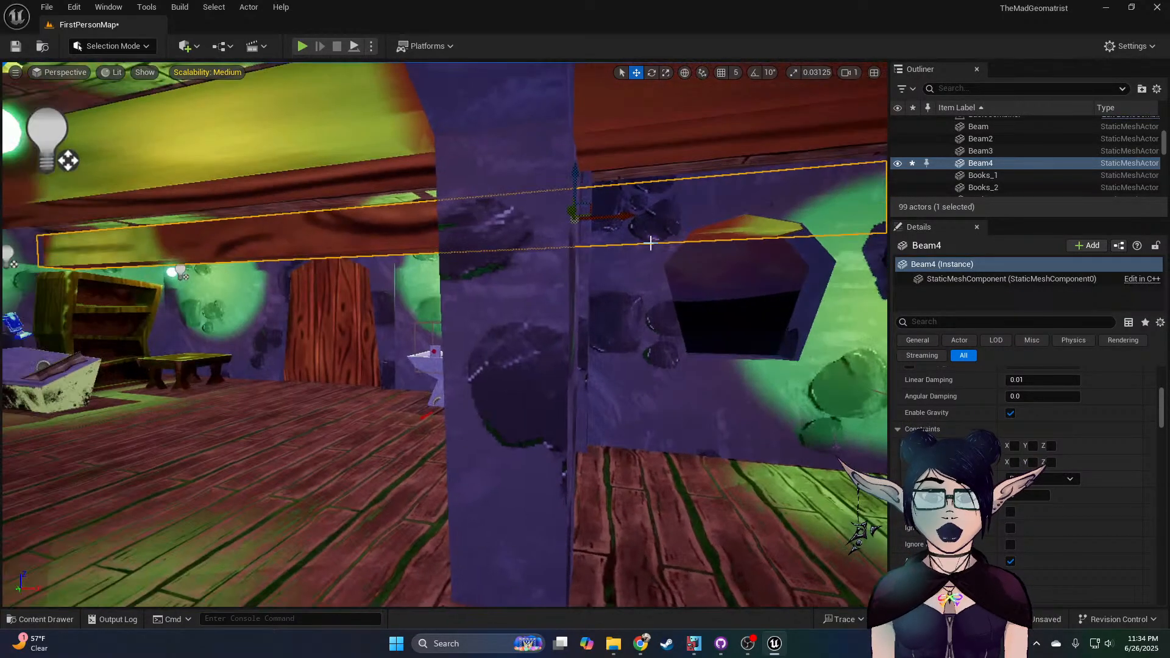
{"action": "left_click_drag", "start_coordinate": [634, 217], "coordinate": [619, 218]}
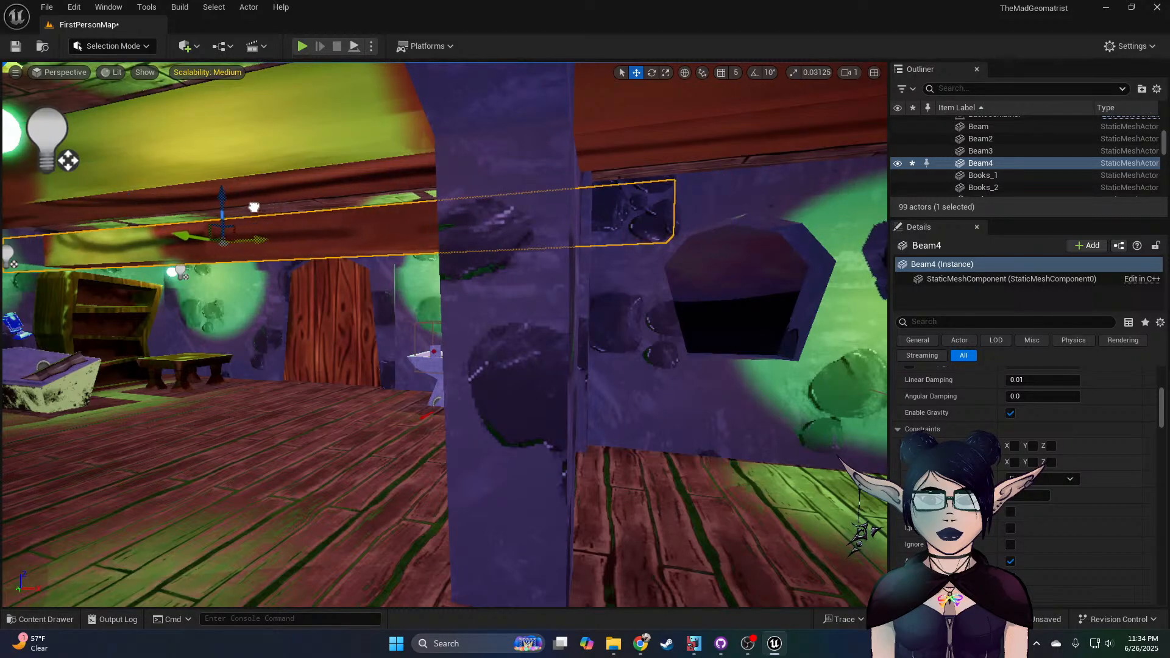
Step: Lengthen Beam4 and shift it along its axis so it spans the main room between the walls
{"action": "right_click_drag", "start_coordinate": [246, 209], "coordinate": [220, 209]}
{"action": "key", "text": "r"}
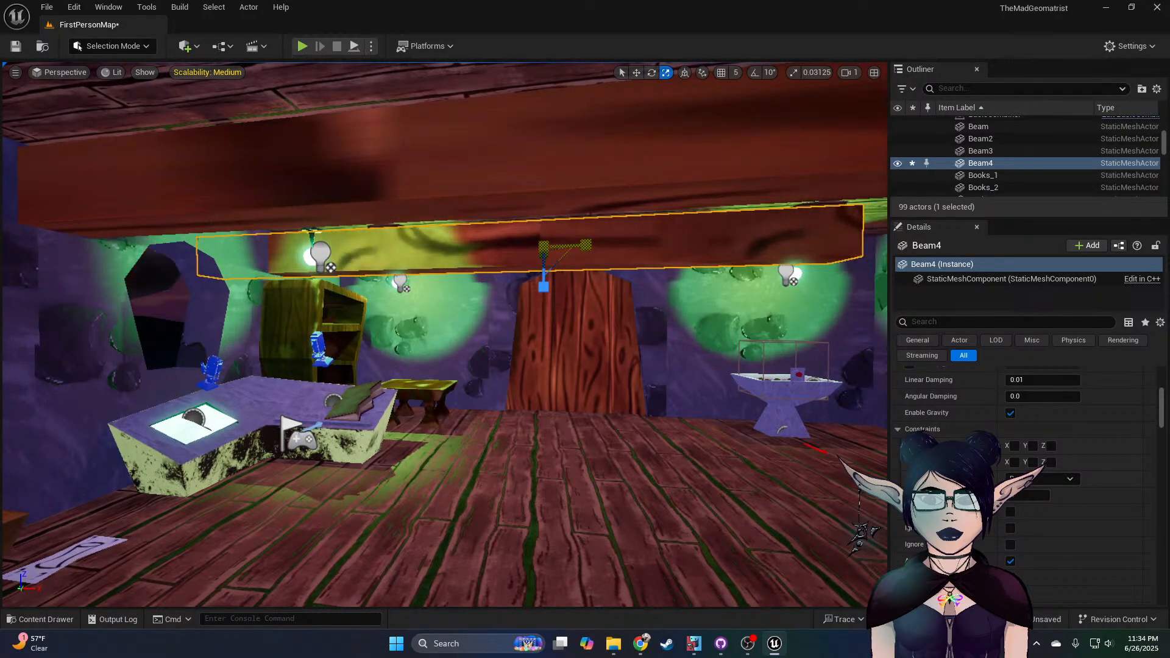
{"action": "left_click_drag", "start_coordinate": [586, 244], "coordinate": [615, 244]}
{"action": "right_click_drag", "start_coordinate": [508, 247], "coordinate": [560, 248]}
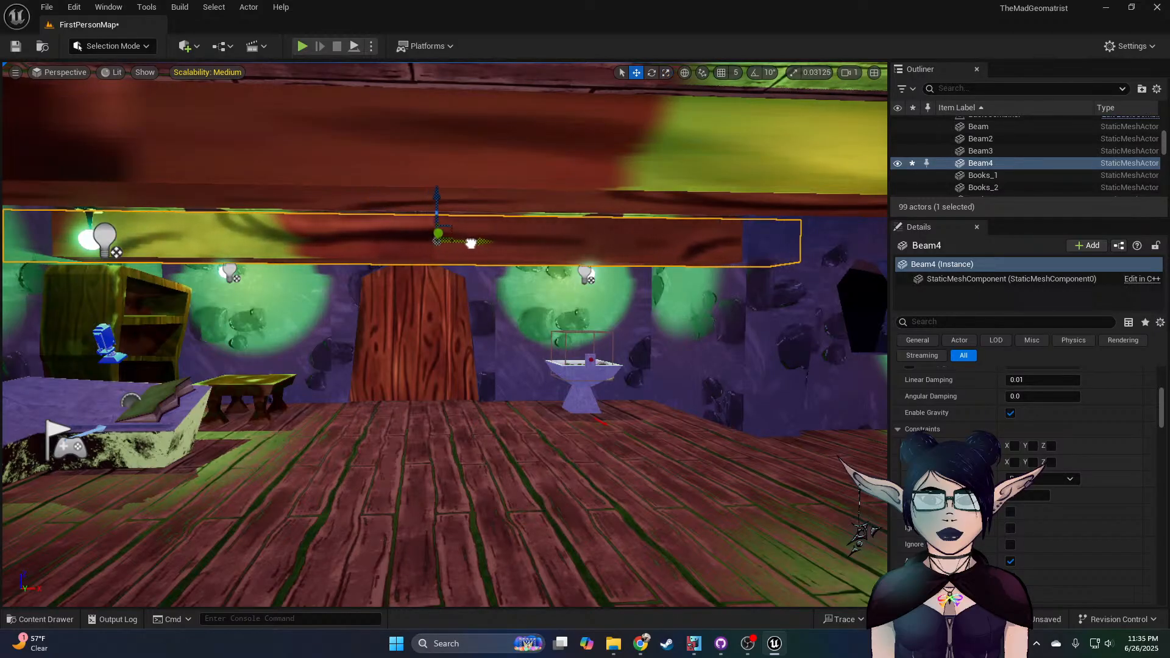
{"action": "mouse_move", "coordinate": [621, 250]}
{"action": "right_mouse_down"}
{"action": "mouse_move", "coordinate": [522, 249]}
{"action": "mouse_move", "coordinate": [603, 256]}
{"action": "right_mouse_up"}
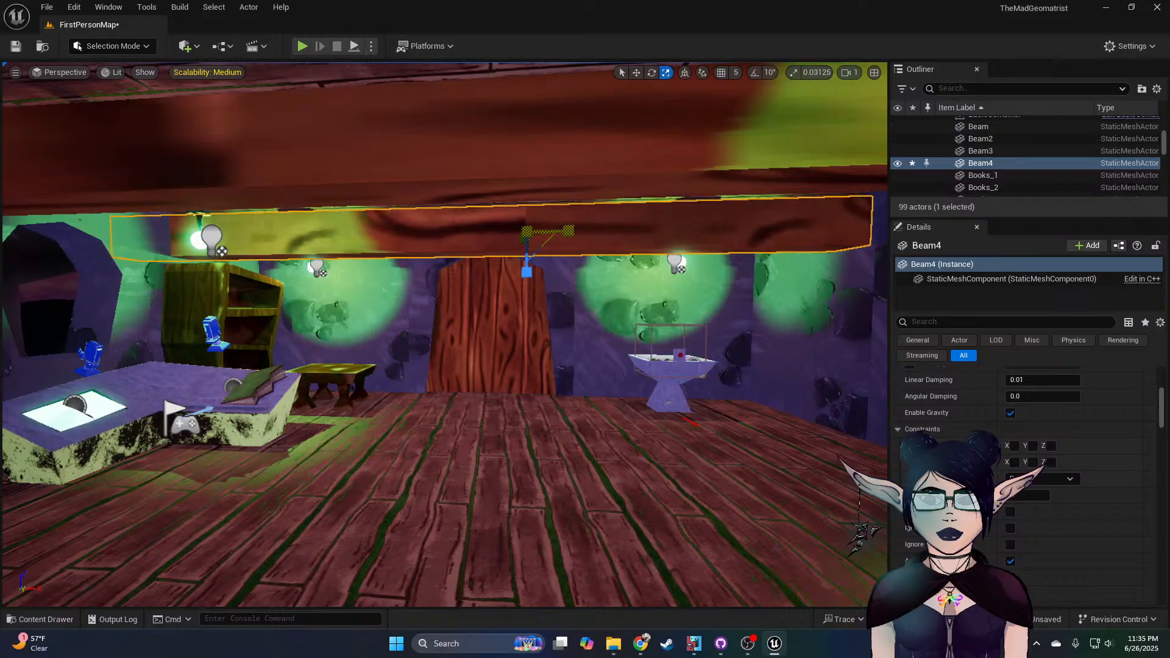
{"action": "right_click", "coordinate": [572, 212]}
{"action": "type", "text": "w"}
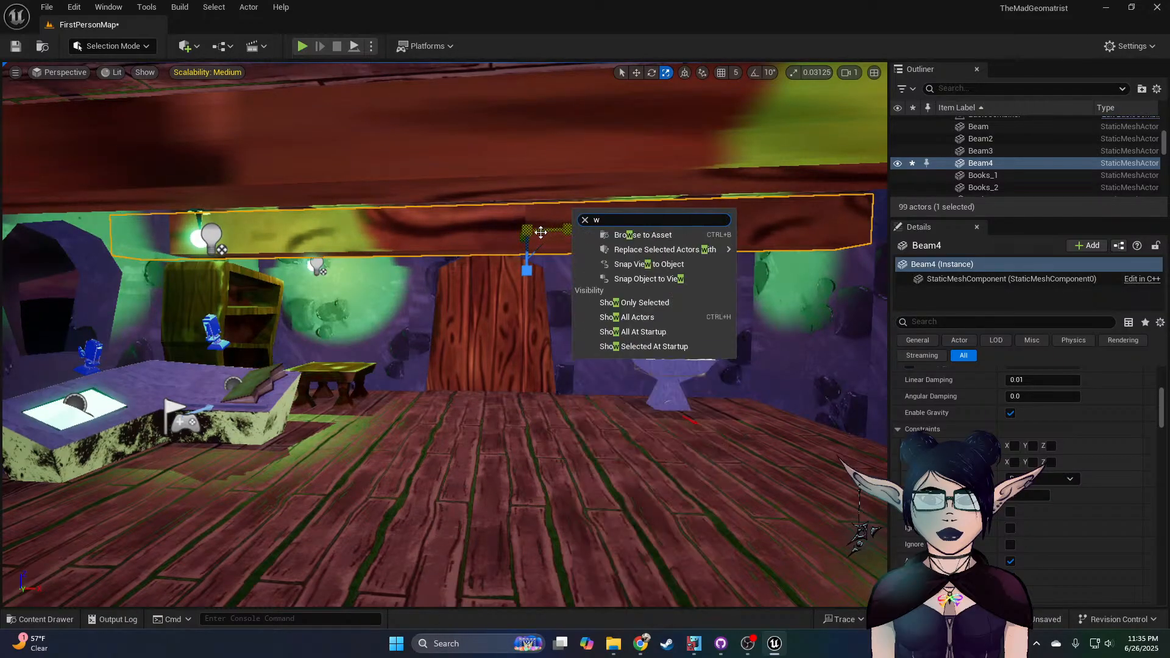
{"action": "left_click", "coordinate": [585, 222]}
{"action": "right_click_drag", "start_coordinate": [525, 229], "coordinate": [607, 243]}
{"action": "key", "text": "w"}
{"action": "left_click_drag", "start_coordinate": [480, 215], "coordinate": [553, 229]}
Step: Place the Vial_1 mesh from the Props folder on the large wooden table
{"action": "key", "text": "d"}
{"action": "right_click_drag", "start_coordinate": [519, 234], "coordinate": [488, 211]}
{"action": "key", "text": "s"}
{"action": "key", "text": "w"}
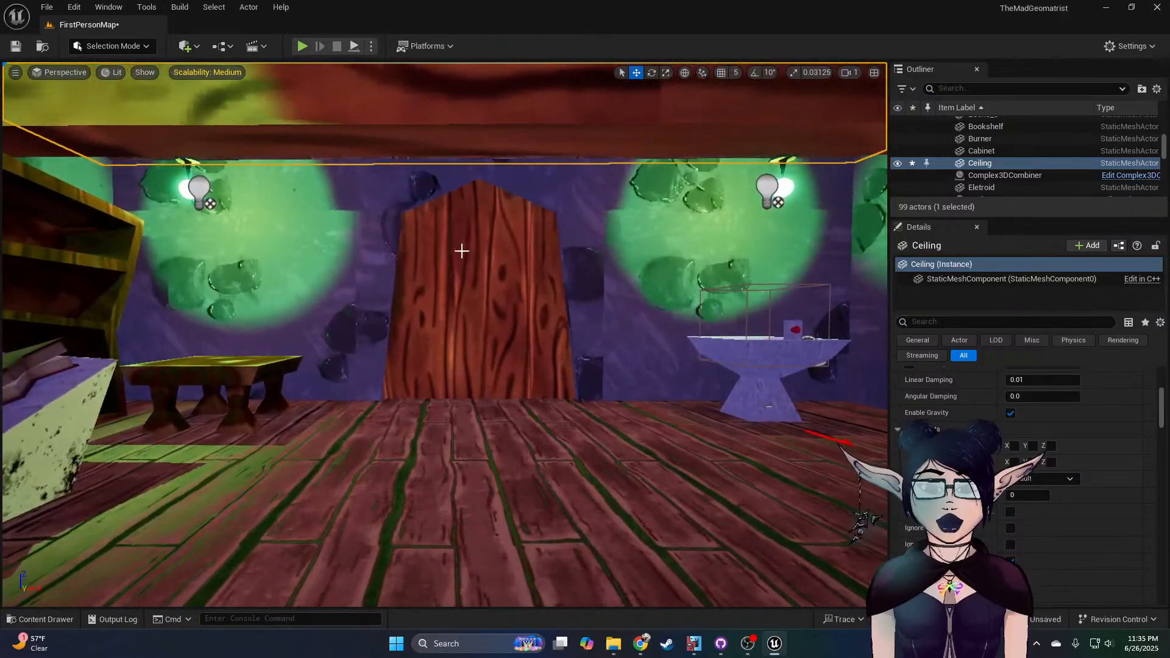
{"action": "right_click_drag", "start_coordinate": [593, 285], "coordinate": [529, 288]}
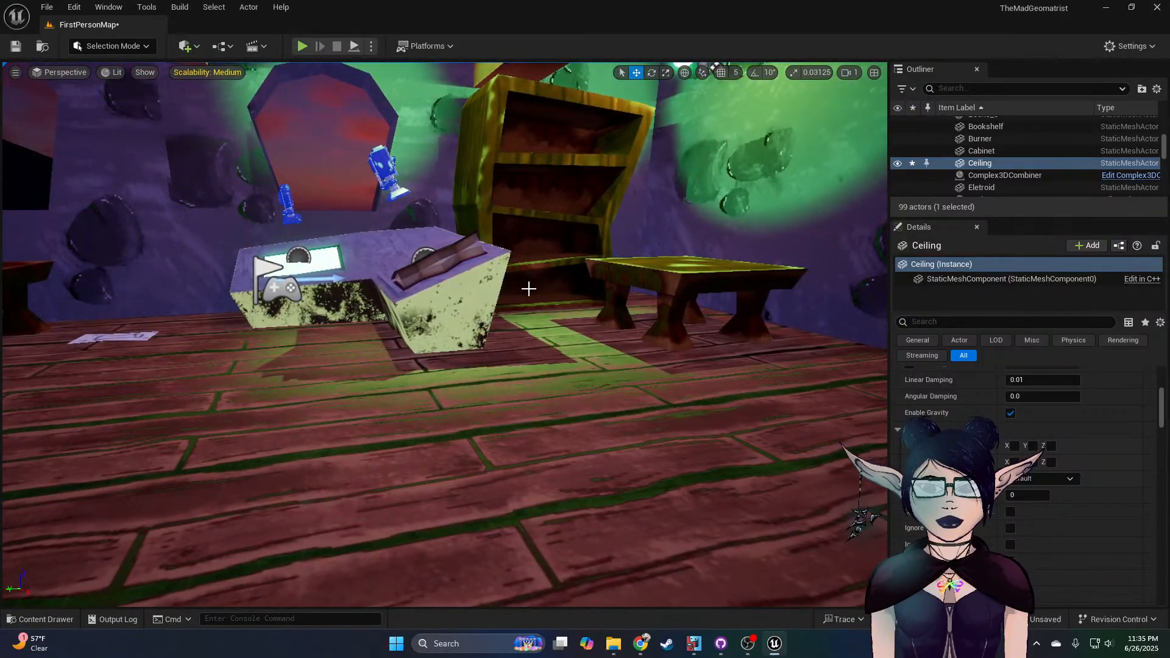
{"action": "right_click_drag", "start_coordinate": [528, 289], "coordinate": [286, 587]}
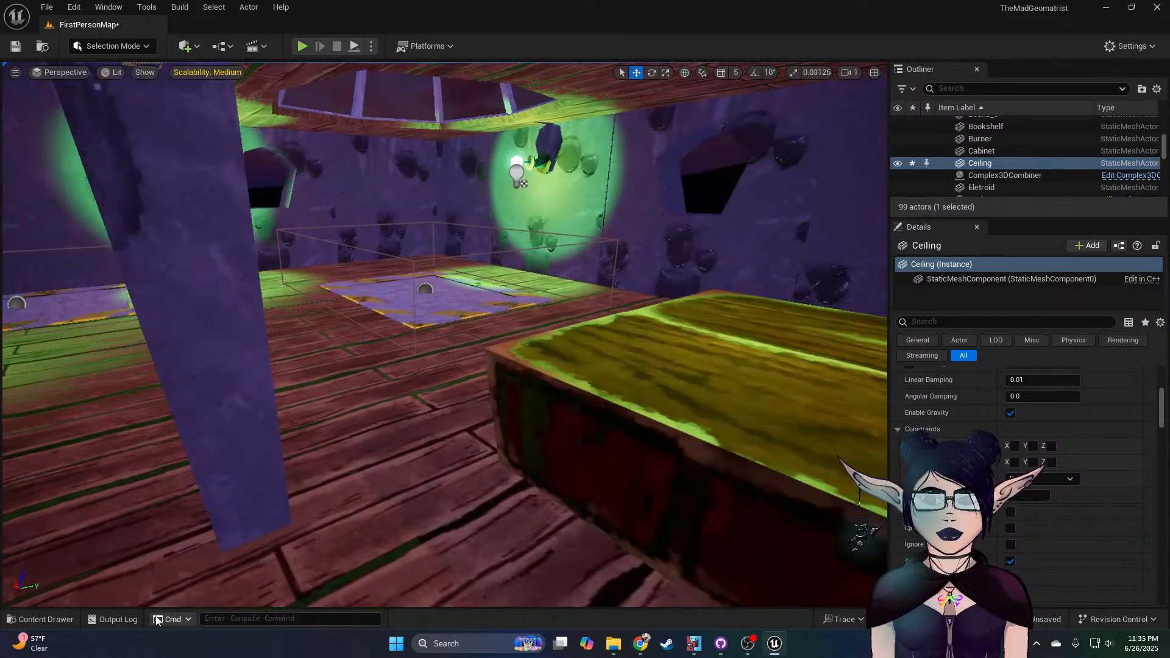
{"action": "left_click", "coordinate": [36, 625]}
{"action": "right_click_drag", "start_coordinate": [509, 348], "coordinate": [536, 360]}
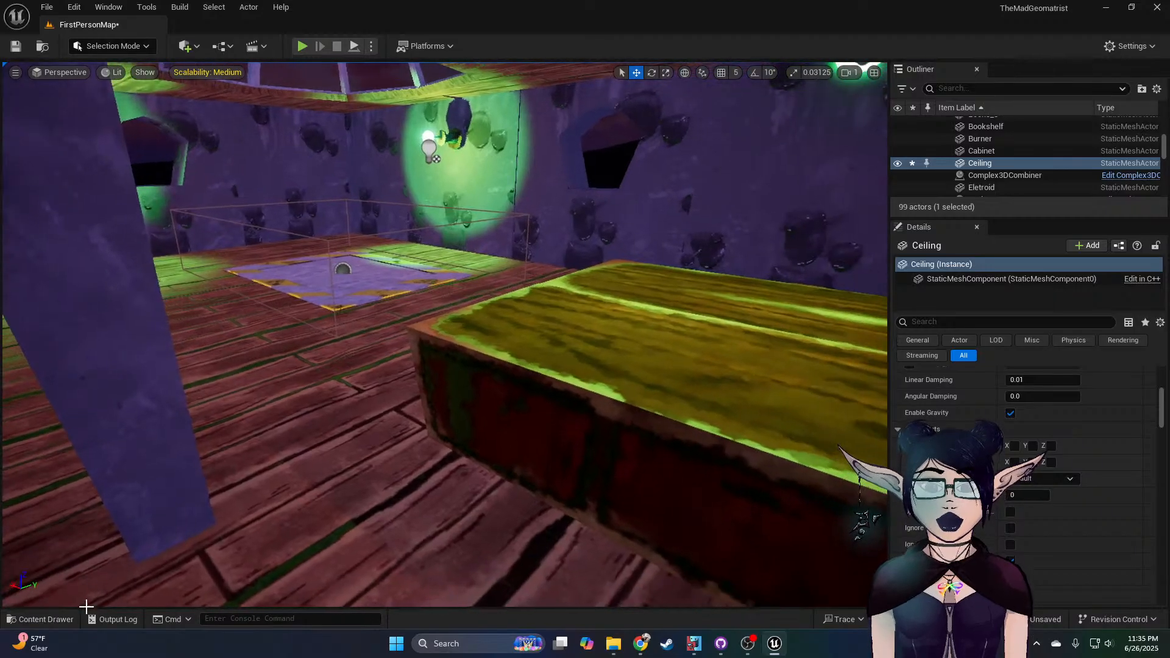
{"action": "left_click", "coordinate": [69, 620]}
{"action": "left_click_drag", "start_coordinate": [531, 488], "coordinate": [609, 314]}
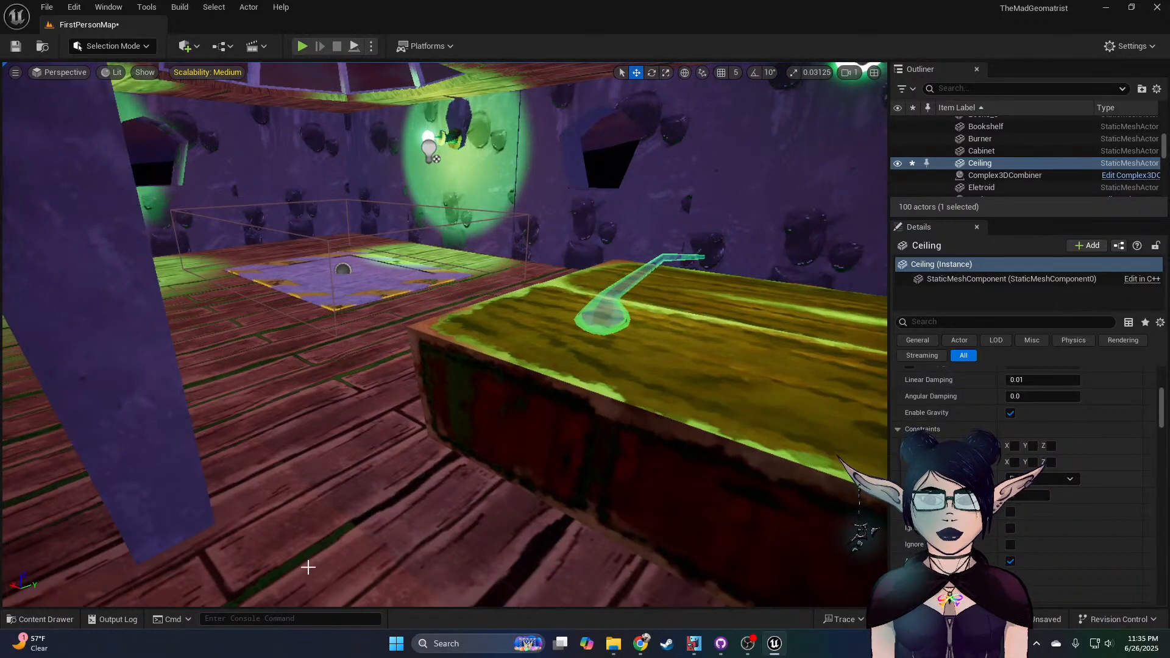
Step: Add the Vial_2 and Vial_3 meshes from the Props folder to the large table beside the first vial
{"action": "left_click", "coordinate": [36, 620]}
{"action": "left_click_drag", "start_coordinate": [638, 469], "coordinate": [788, 345]}
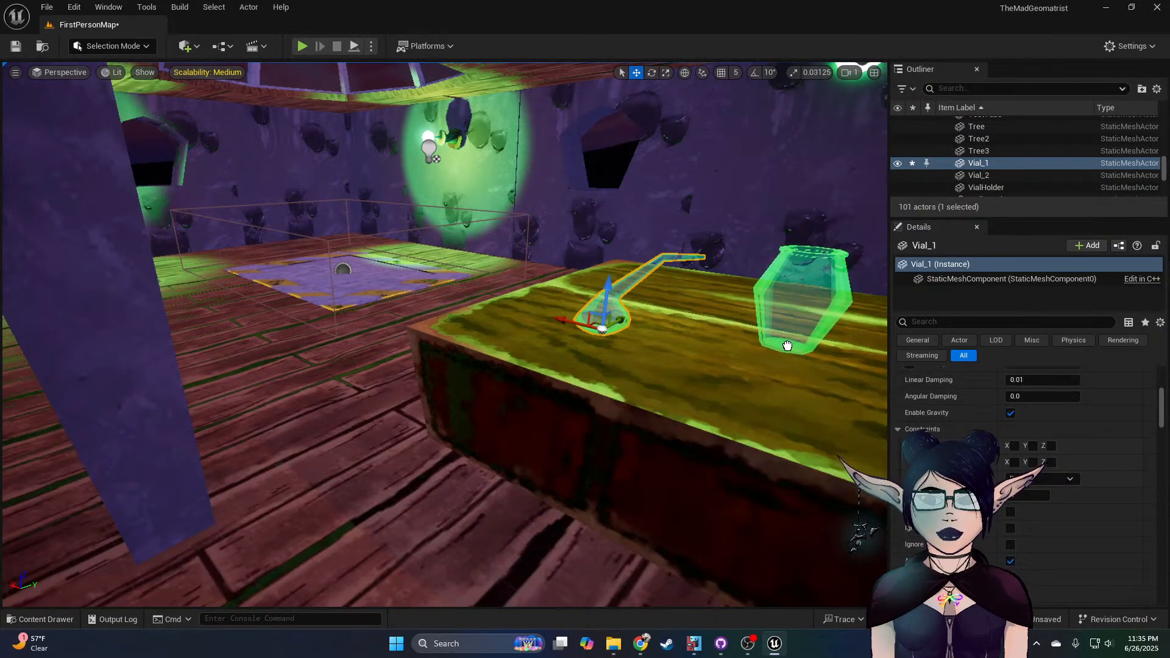
{"action": "left_click", "coordinate": [41, 619]}
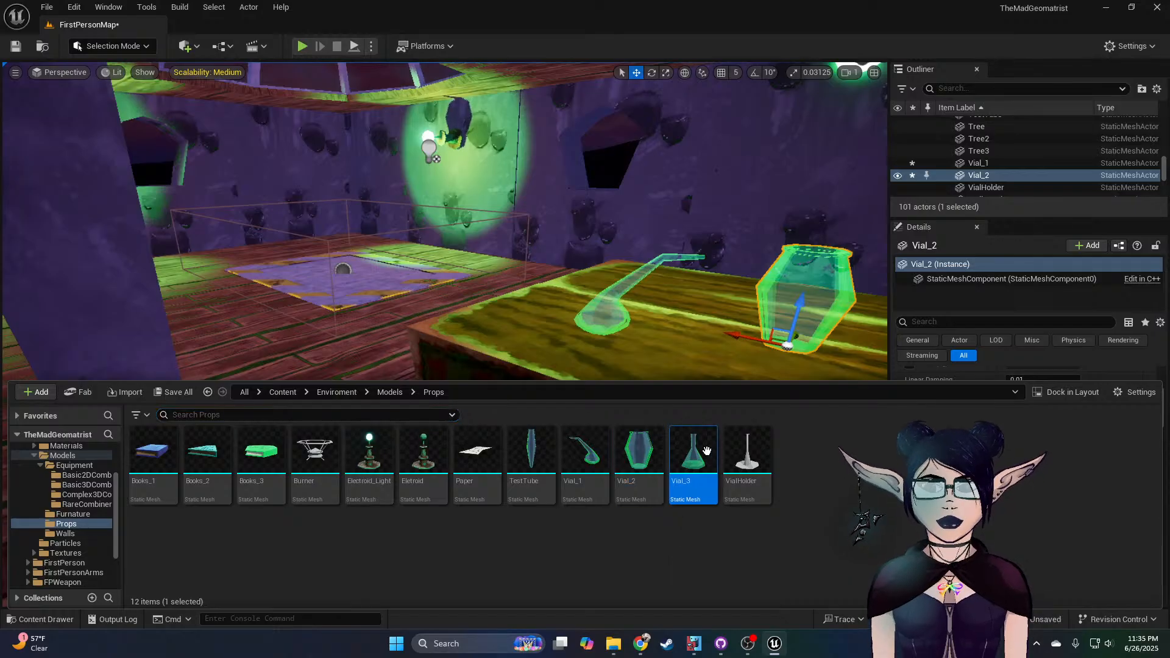
{"action": "left_click_drag", "start_coordinate": [824, 383], "coordinate": [844, 416]}
Step: Duplicate the burner that stands on the book bench and pull the copy out from the bench
{"action": "right_click_drag", "start_coordinate": [573, 450], "coordinate": [573, 450]}
{"action": "left_click", "coordinate": [41, 619]}
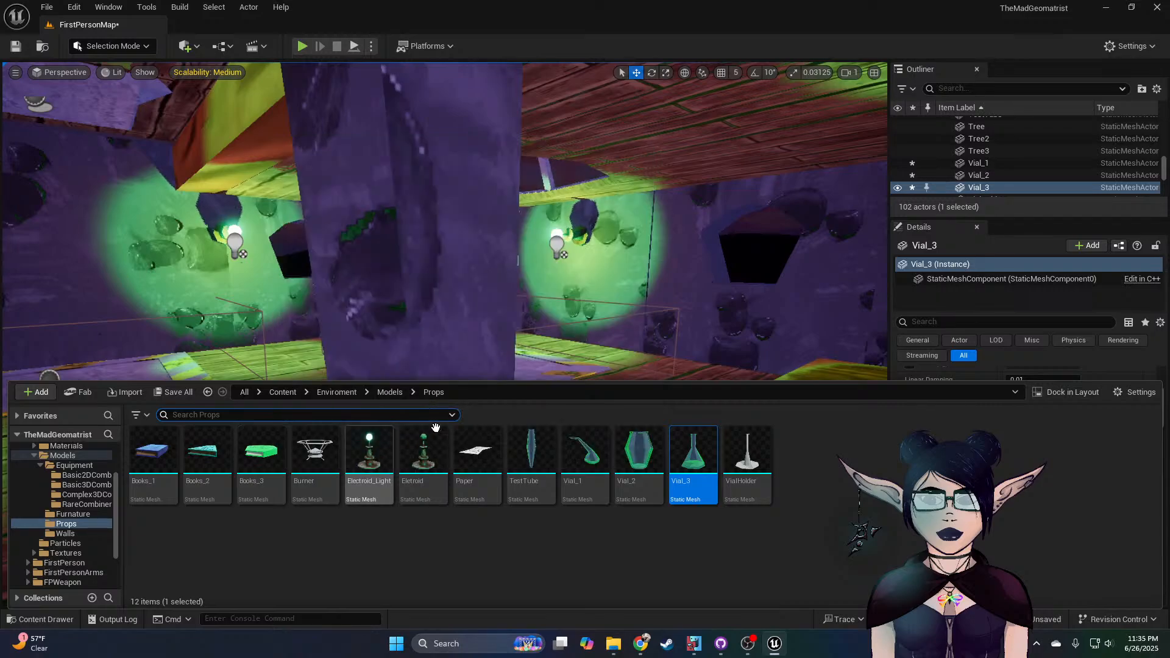
{"action": "right_click_drag", "start_coordinate": [443, 355], "coordinate": [442, 354]}
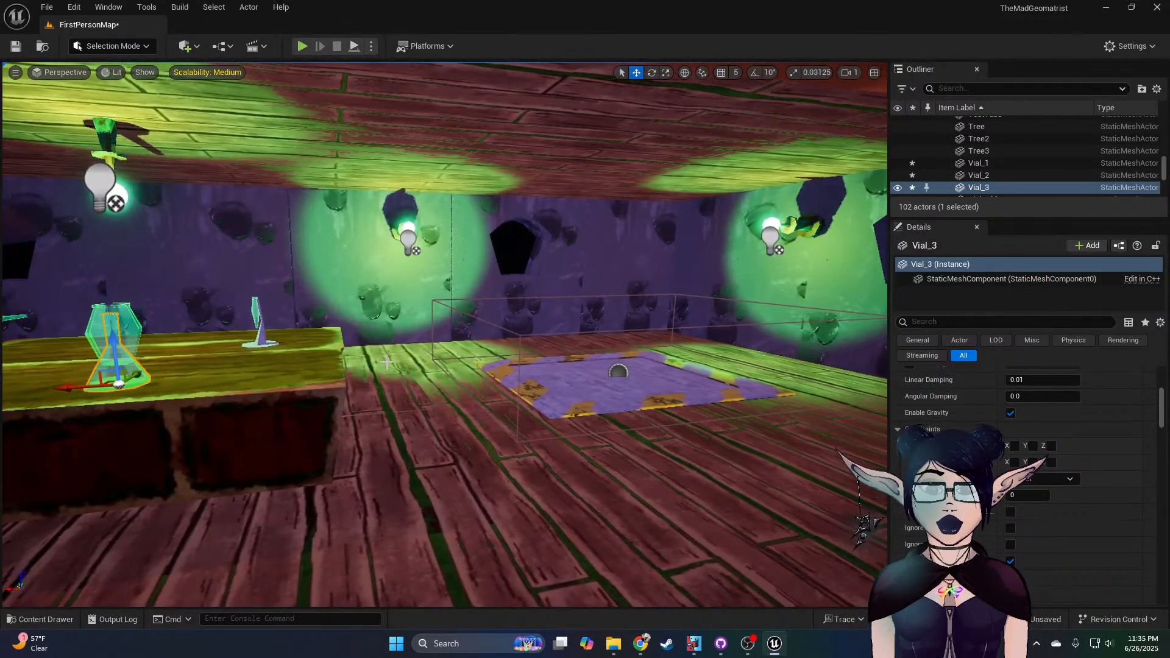
{"action": "right_click_drag", "start_coordinate": [297, 393], "coordinate": [296, 393]}
{"action": "right_click_drag", "start_coordinate": [312, 397], "coordinate": [312, 397]}
{"action": "key", "text": "w"}
{"action": "key", "text": "d"}
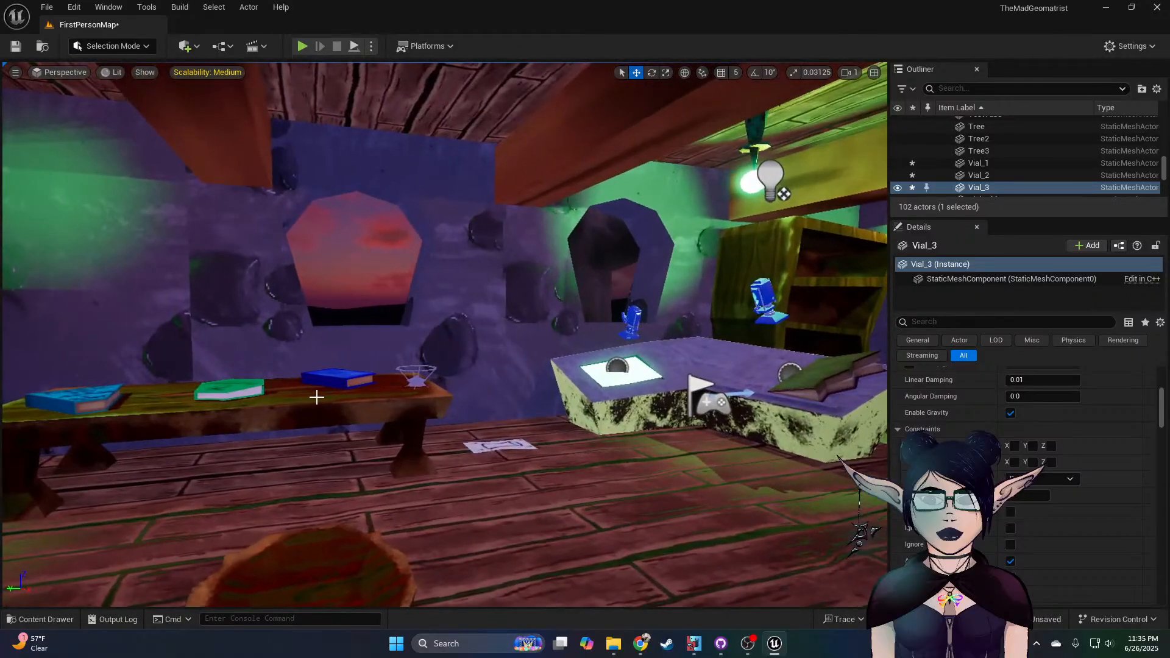
{"action": "left_click", "coordinate": [414, 378]}
{"action": "right_click_drag", "start_coordinate": [415, 378], "coordinate": [414, 377]}
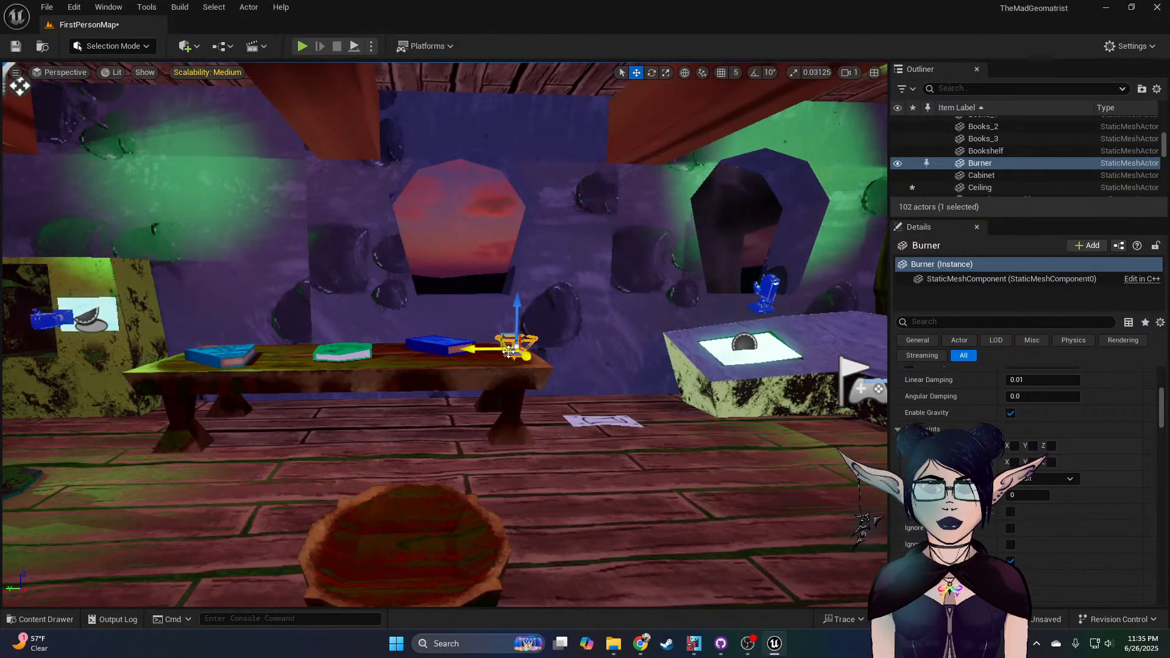
{"action": "left_click_drag", "start_coordinate": [509, 351], "coordinate": [101, 407], "text": "alt"}
Step: Carry the burner copy across the room and set it on the large table near the vials
{"action": "right_click_drag", "start_coordinate": [384, 382], "coordinate": [384, 382]}
{"action": "left_click_drag", "start_coordinate": [161, 367], "coordinate": [3, 389], "text": "shift"}
{"action": "right_click_drag", "start_coordinate": [242, 366], "coordinate": [268, 366]}
{"action": "left_click_drag", "start_coordinate": [646, 324], "coordinate": [41, 467]}
{"action": "right_click_drag", "start_coordinate": [96, 453], "coordinate": [244, 518]}
{"action": "mouse_move", "coordinate": [431, 393]}
{"action": "right_mouse_down"}
{"action": "mouse_move", "coordinate": [585, 390]}
{"action": "mouse_move", "coordinate": [429, 391]}
{"action": "right_mouse_up"}
{"action": "left_click_drag", "start_coordinate": [453, 379], "coordinate": [715, 415]}
Step: Move Vial_2 onto the burner copy, centring it in the ring and adjusting its height to rest there
{"action": "left_click", "coordinate": [551, 343]}
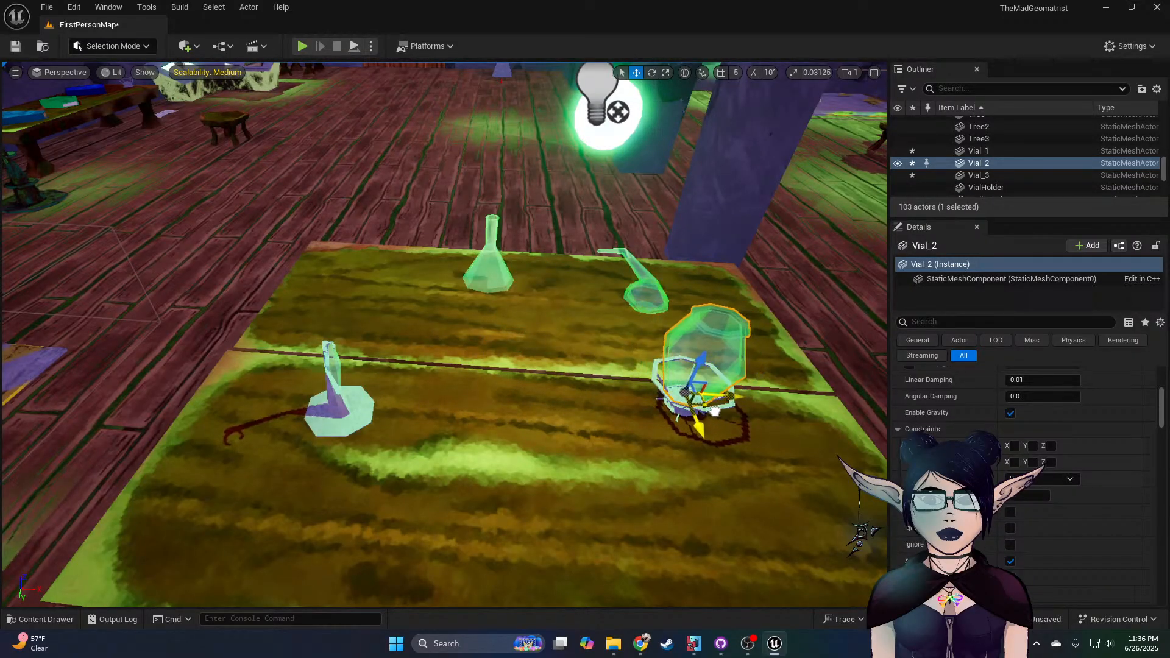
{"action": "right_click_drag", "start_coordinate": [617, 489], "coordinate": [405, 515]}
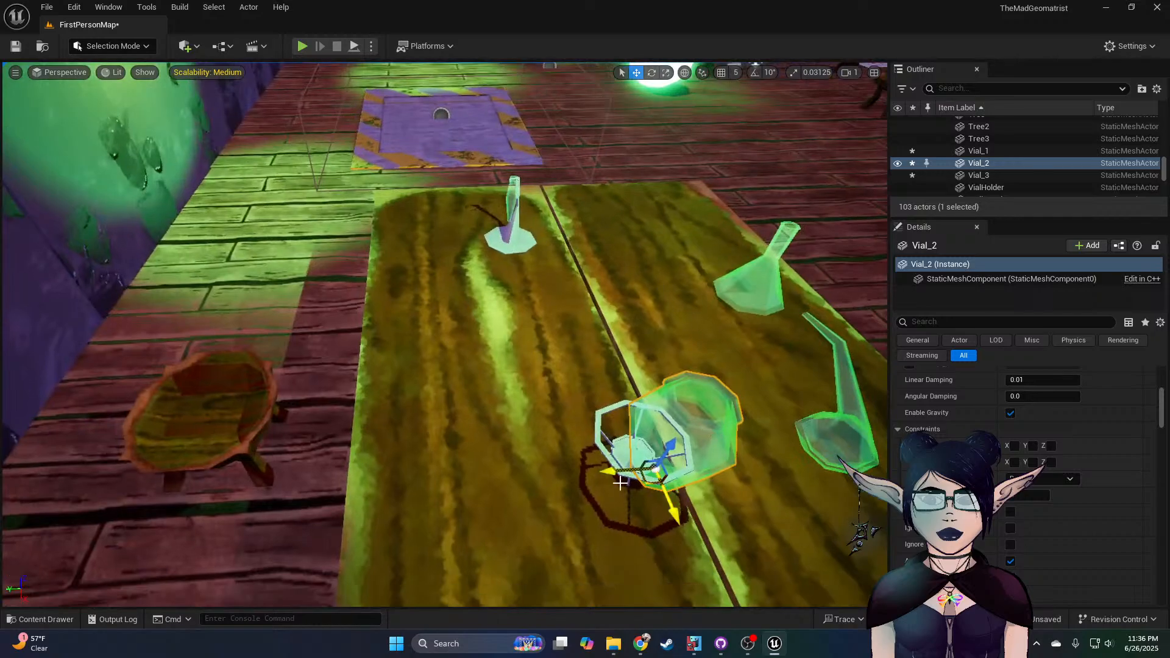
{"action": "left_click_drag", "start_coordinate": [649, 483], "coordinate": [629, 468]}
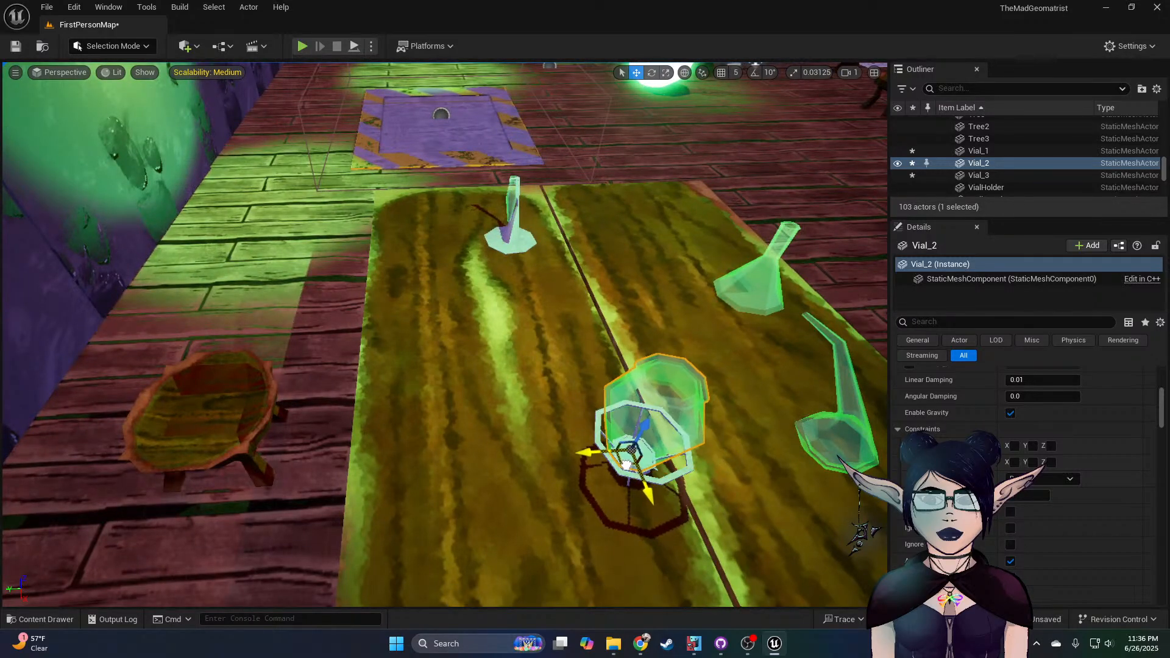
{"action": "right_click_drag", "start_coordinate": [629, 464], "coordinate": [771, 451]}
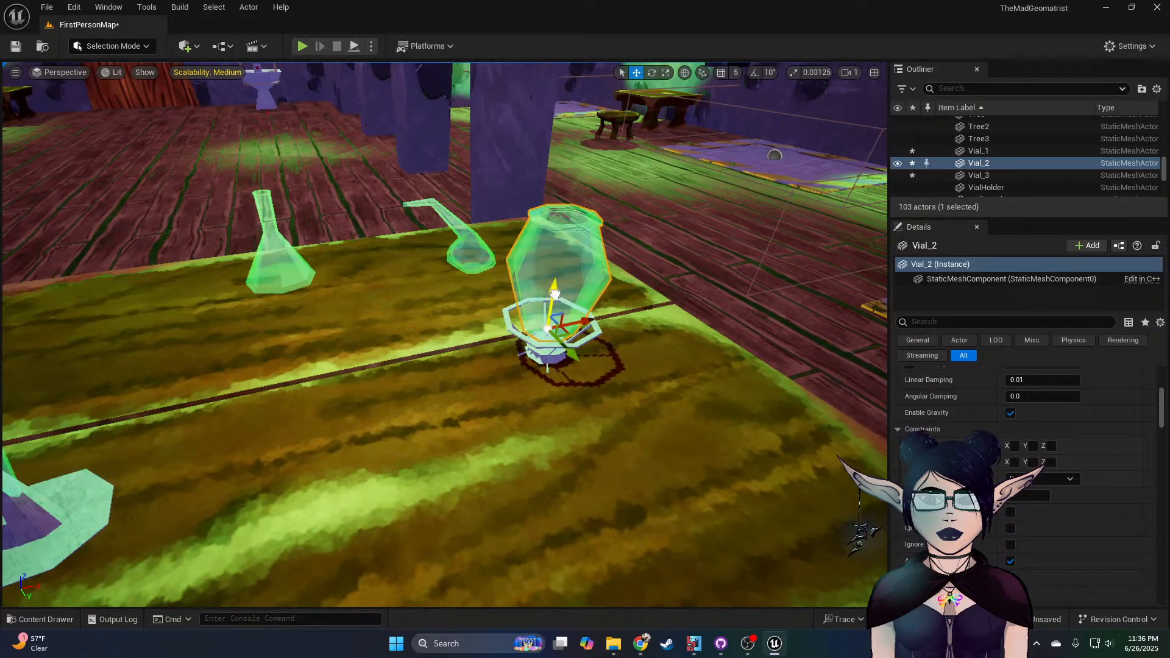
{"action": "right_click_drag", "start_coordinate": [559, 304], "coordinate": [298, 268]}
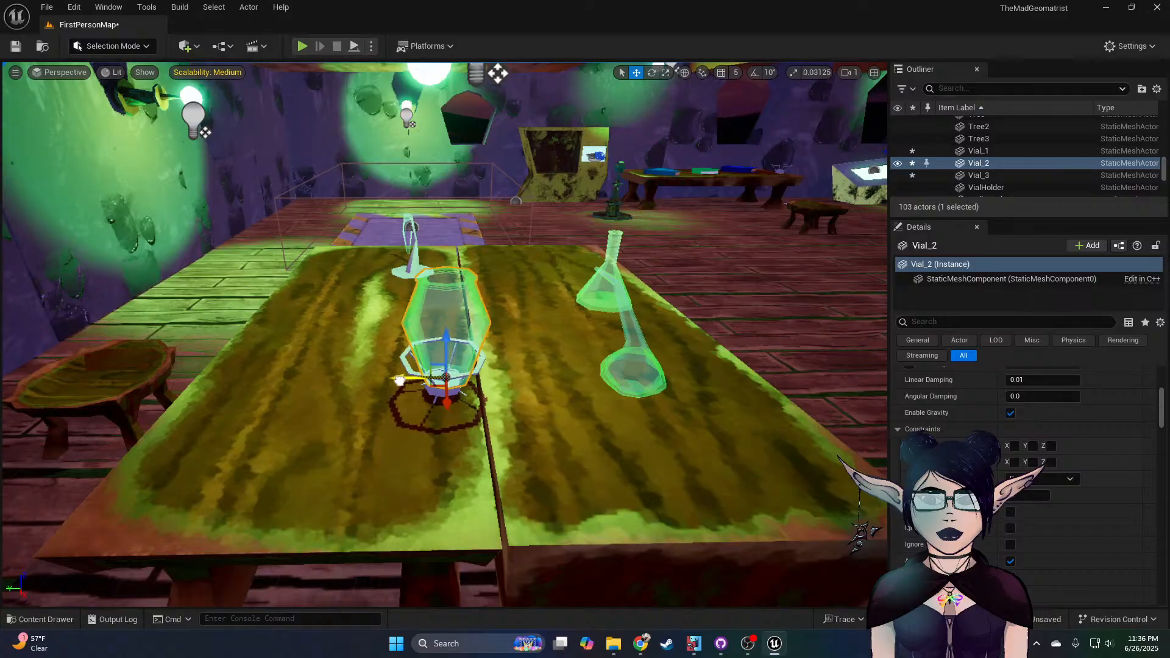
{"action": "right_click_drag", "start_coordinate": [434, 391], "coordinate": [452, 419]}
Step: Move the green book, Books_3, from the bench onto the large table beside the test tube holder
{"action": "left_click", "coordinate": [527, 409]}
{"action": "right_click_drag", "start_coordinate": [528, 408], "coordinate": [598, 344]}
{"action": "left_click_drag", "start_coordinate": [545, 323], "coordinate": [19, 418]}
{"action": "right_click_drag", "start_coordinate": [244, 390], "coordinate": [55, 393]}
{"action": "mouse_move", "coordinate": [437, 354]}
{"action": "right_mouse_down"}
{"action": "mouse_move", "coordinate": [365, 347]}
{"action": "mouse_move", "coordinate": [437, 354]}
{"action": "right_mouse_up"}
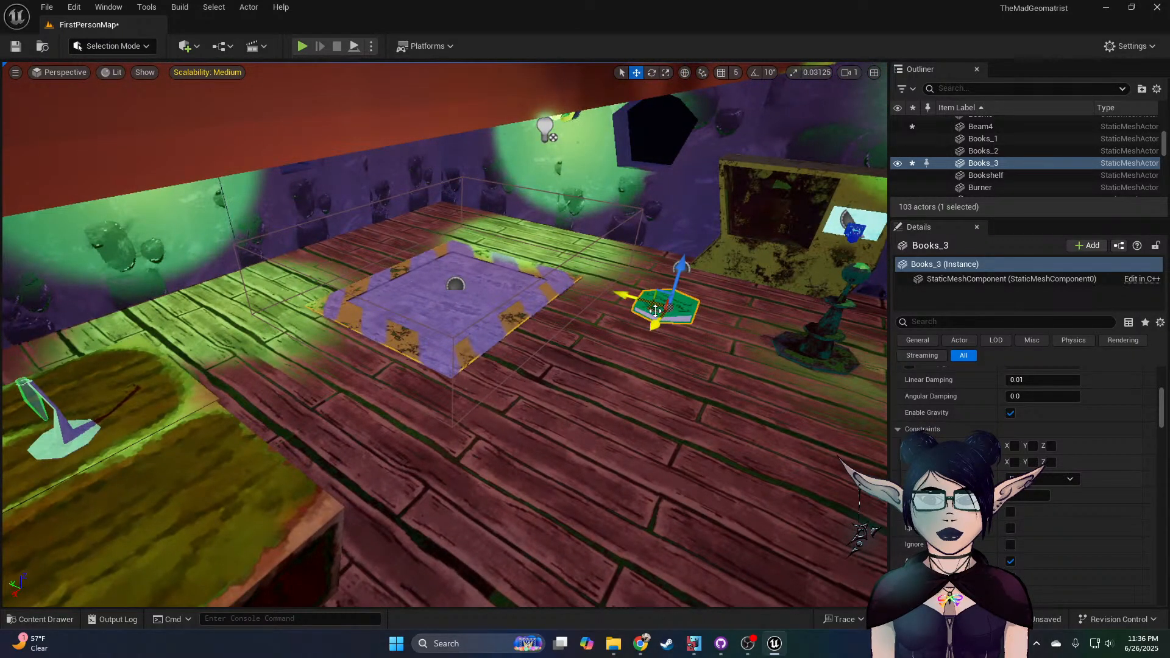
{"action": "right_click_drag", "start_coordinate": [175, 485], "coordinate": [63, 485]}
{"action": "left_click_drag", "start_coordinate": [373, 391], "coordinate": [315, 335]}
Step: Rotate the green book on the large table about its vertical axis, and bring the book bench back into view
{"action": "key", "text": "e"}
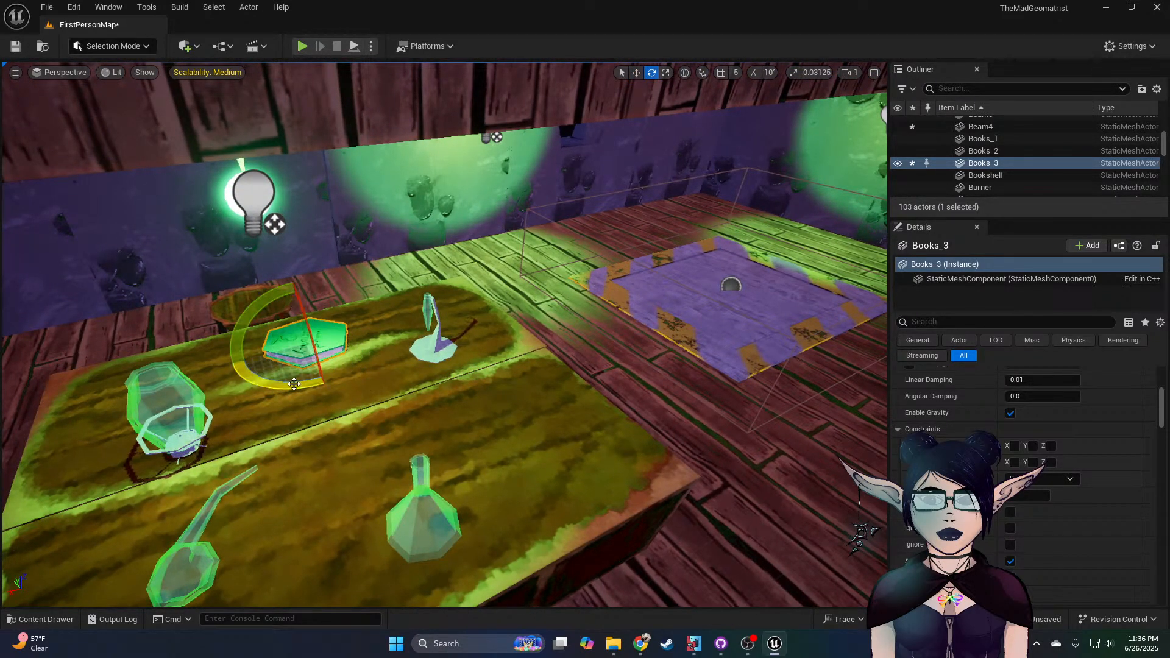
{"action": "left_click_drag", "start_coordinate": [294, 384], "coordinate": [255, 382]}
{"action": "right_click_drag", "start_coordinate": [355, 374], "coordinate": [659, 351]}
{"action": "key", "text": "w"}
{"action": "right_click_drag", "start_coordinate": [445, 399], "coordinate": [424, 439]}
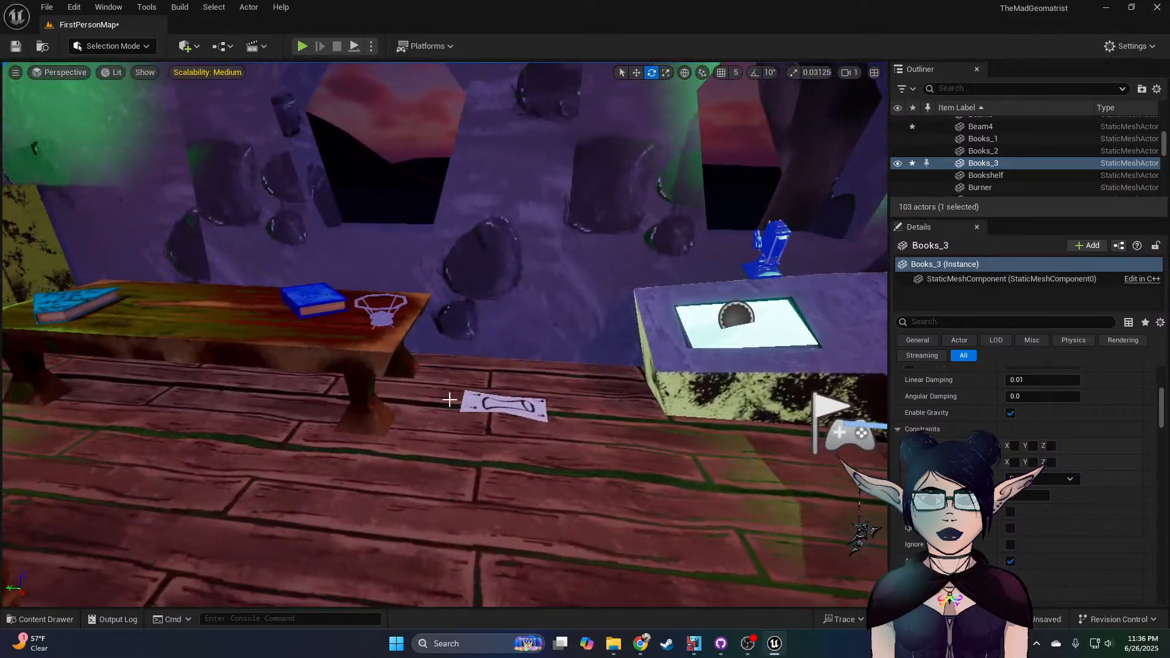
Step: Duplicate the paper on the floor by the book bench and move the copy across the room, past the nearest pillar
{"action": "left_click", "coordinate": [518, 401]}
{"action": "mouse_move", "coordinate": [520, 391]}
{"action": "right_mouse_down"}
{"action": "mouse_move", "coordinate": [463, 390]}
{"action": "mouse_move", "coordinate": [520, 391]}
{"action": "right_mouse_up"}
{"action": "left_click_drag", "start_coordinate": [520, 393], "coordinate": [129, 543]}
{"action": "key", "text": "w"}
{"action": "right_click_drag", "start_coordinate": [289, 488], "coordinate": [156, 491]}
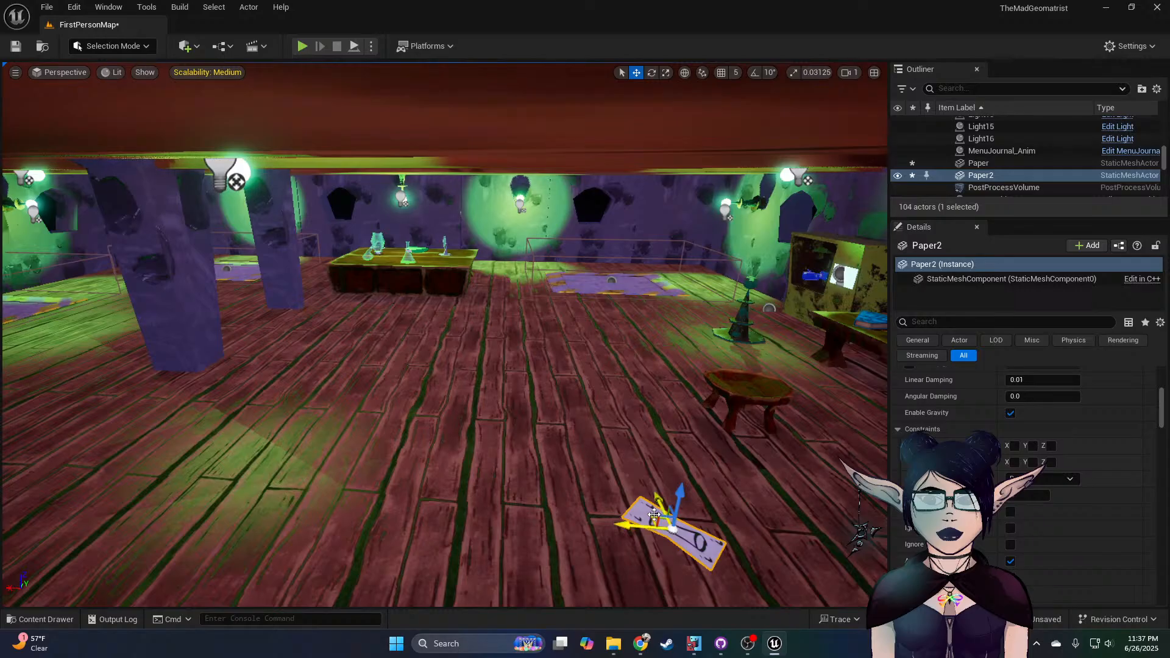
{"action": "left_click_drag", "start_coordinate": [654, 517], "coordinate": [331, 400]}
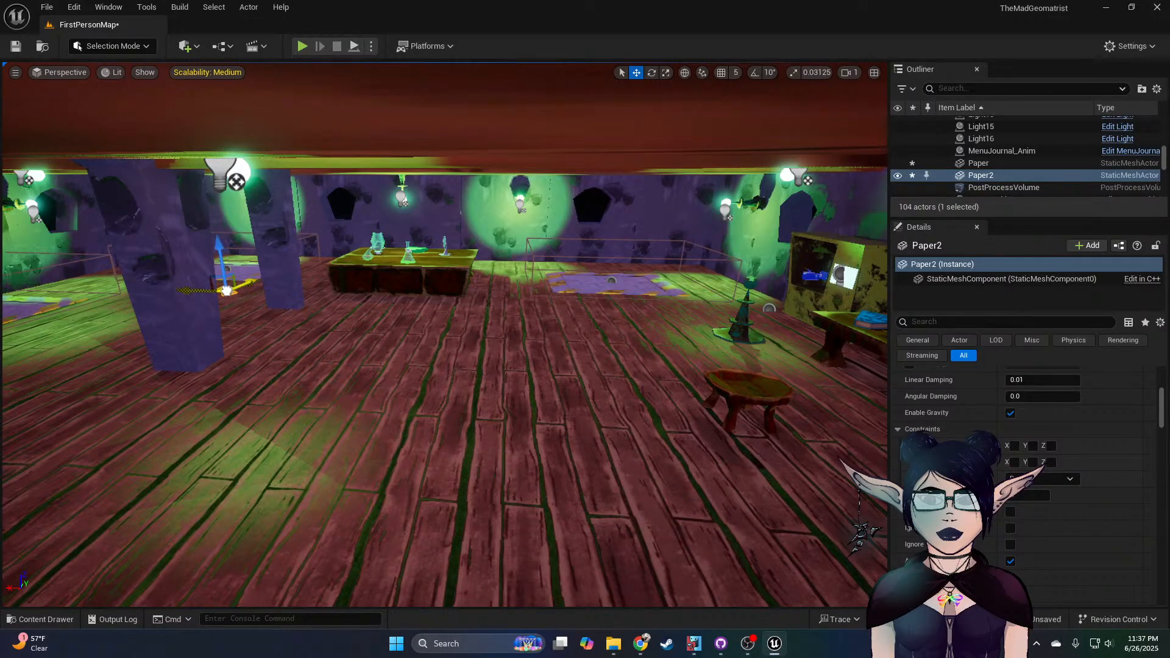
Step: Assign the Paper2_Mat material to the paper copy, Paper2
{"action": "key", "text": "w"}
{"action": "mouse_move", "coordinate": [863, 375]}
{"action": "right_mouse_down"}
{"action": "mouse_move", "coordinate": [701, 366]}
{"action": "mouse_move", "coordinate": [810, 347]}
{"action": "mouse_move", "coordinate": [854, 390]}
{"action": "mouse_move", "coordinate": [863, 375]}
{"action": "right_mouse_up"}
{"action": "scroll", "coordinate": [1099, 433], "scroll_direction": "up", "scroll_amount": 6}
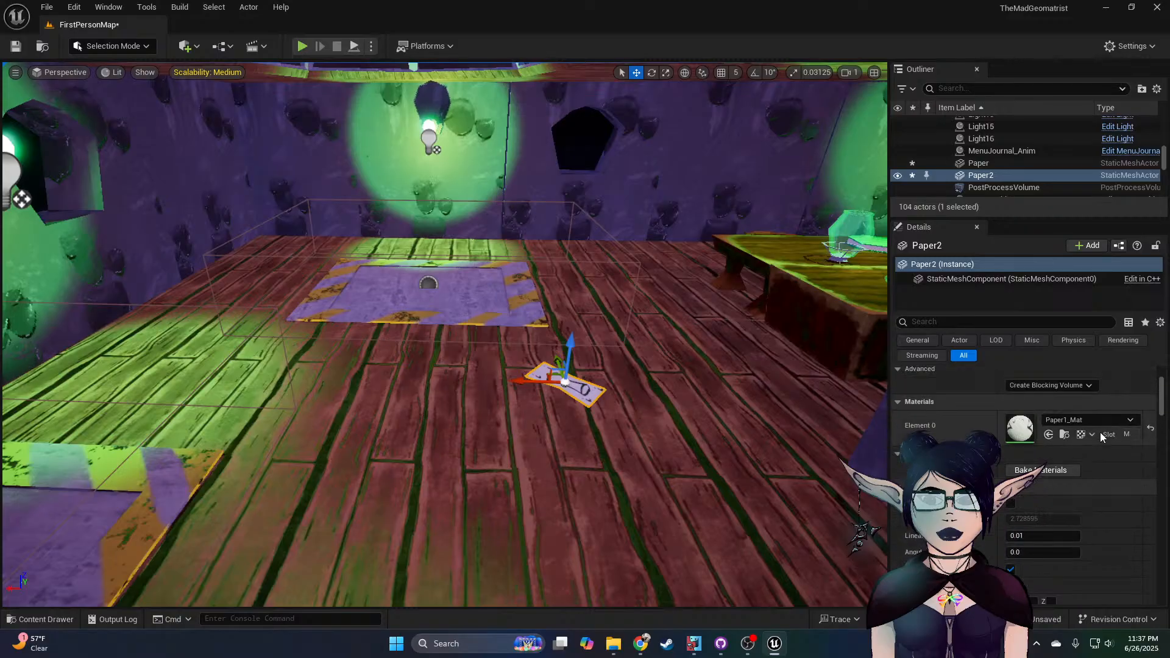
{"action": "left_click", "coordinate": [1096, 479]}
{"action": "left_click", "coordinate": [1091, 356]}
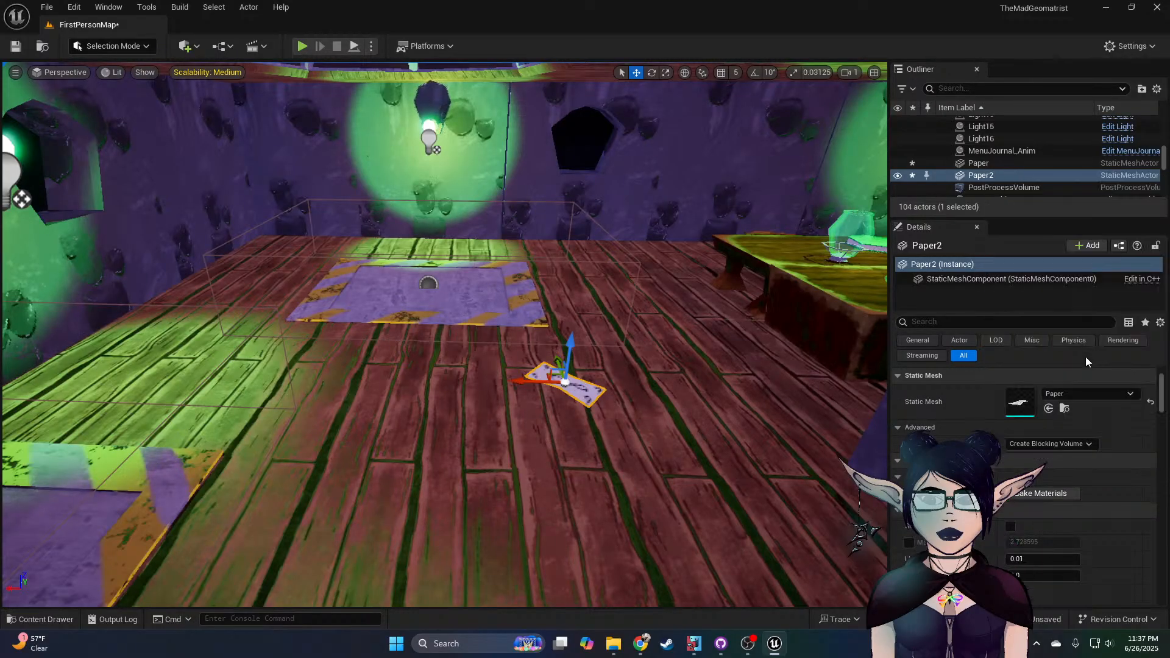
Step: Duplicate Paper2, place the copy at the far corner of the striped floor plate, and rotate it about its vertical axis
{"action": "left_click_drag", "start_coordinate": [518, 385], "coordinate": [267, 365], "text": "alt"}
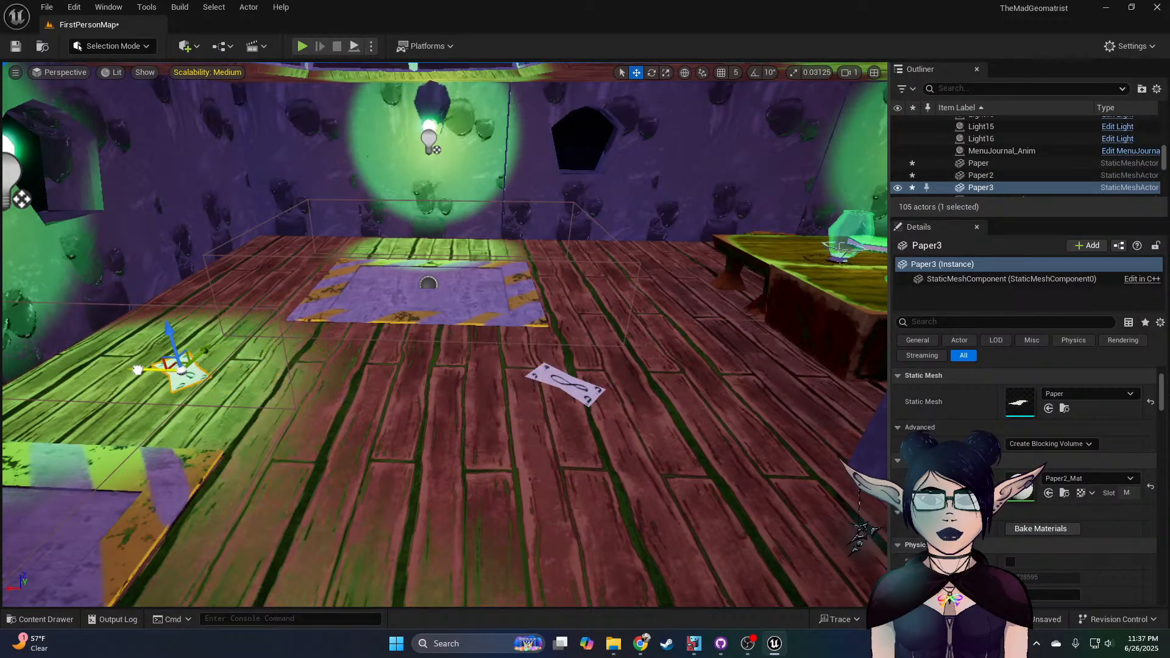
{"action": "left_click_drag", "start_coordinate": [189, 359], "coordinate": [240, 268]}
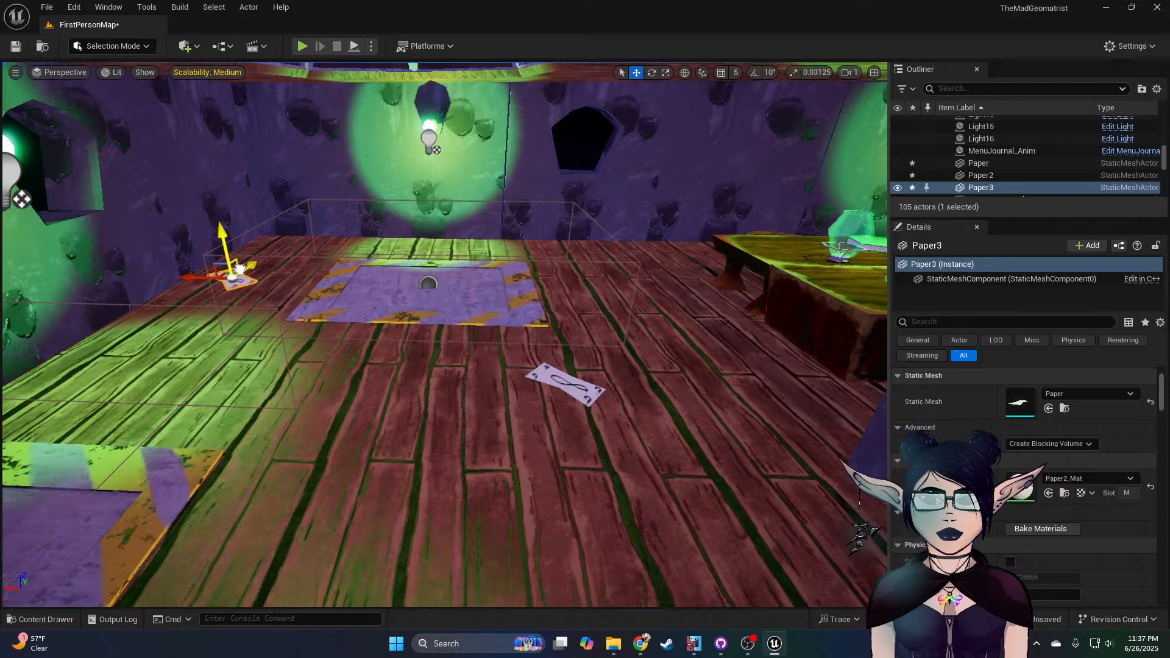
{"action": "key", "text": "ctrl+z"}
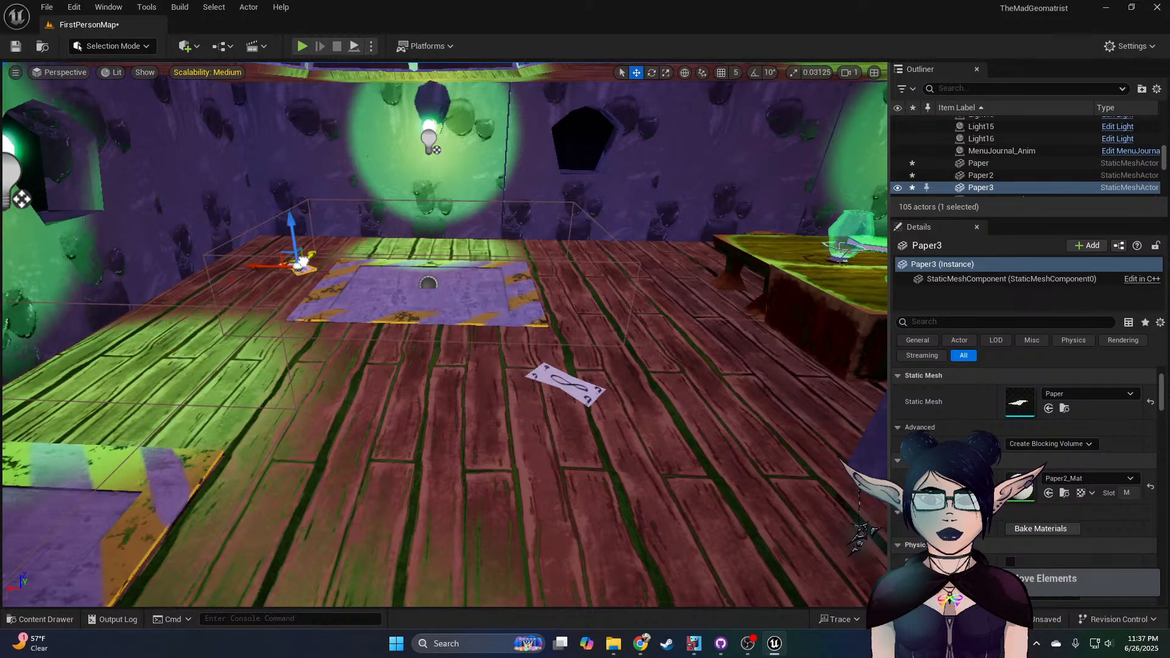
{"action": "key", "text": "e"}
{"action": "key", "text": "w"}
{"action": "key", "text": "e"}
{"action": "left_click_drag", "start_coordinate": [339, 268], "coordinate": [241, 273]}
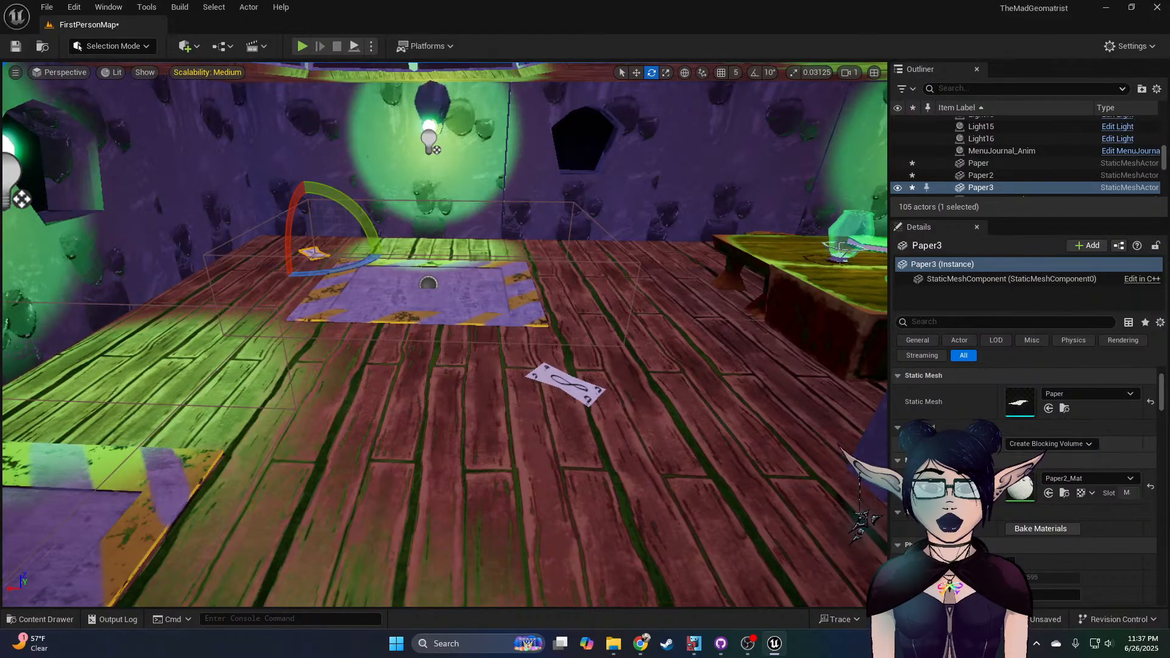
Step: Assign the Paper3_Mat material to the third paper, Paper3
{"action": "left_click", "coordinate": [1076, 465]}
{"action": "left_click", "coordinate": [896, 462]}
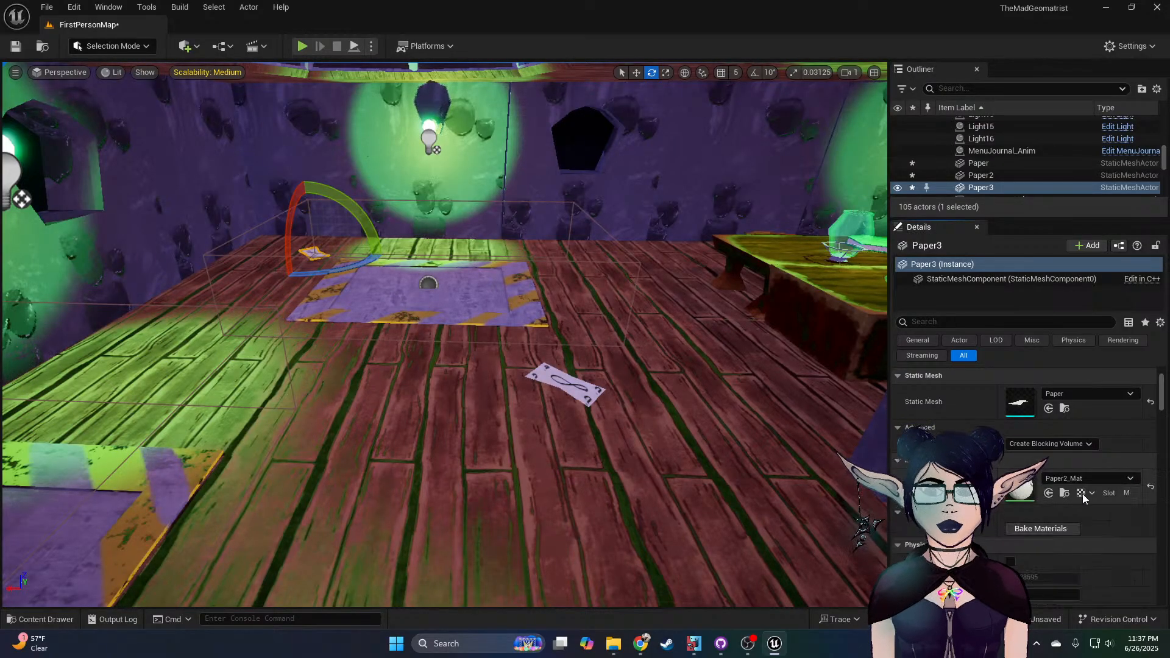
{"action": "left_click", "coordinate": [1097, 479]}
{"action": "left_click", "coordinate": [1070, 355]}
Step: Duplicate the turquoise book from the bench and lower the copy onto the open floor in front of it
{"action": "right_click_drag", "start_coordinate": [703, 376], "coordinate": [878, 352]}
{"action": "key", "text": "w"}
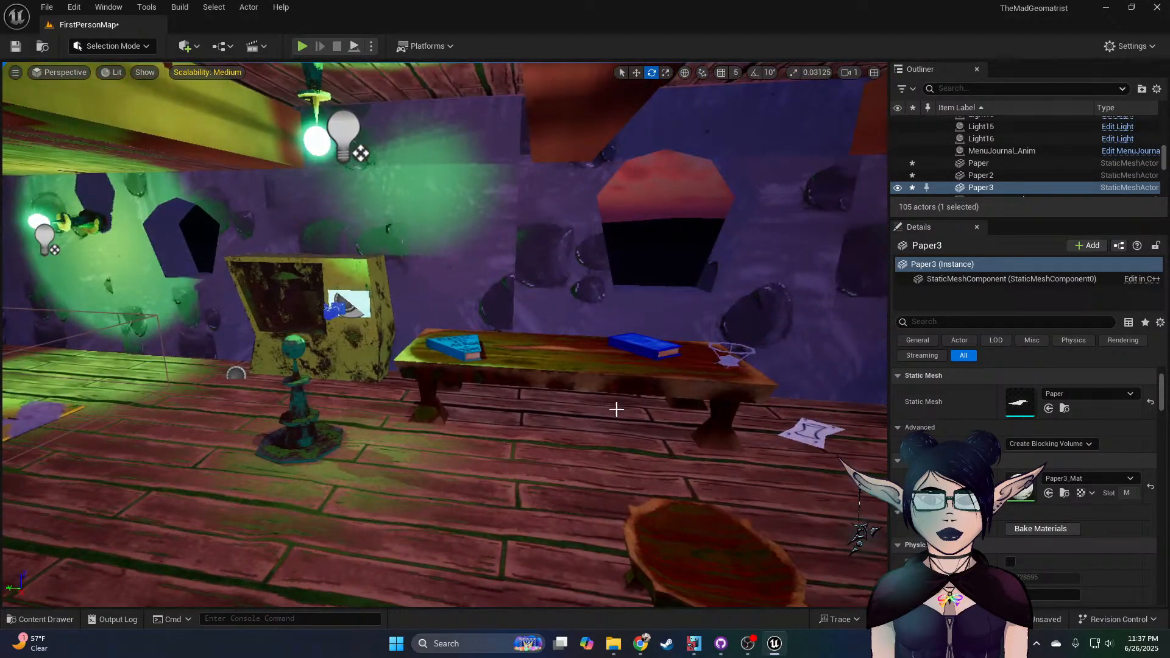
{"action": "left_click", "coordinate": [465, 349]}
{"action": "key", "text": "d"}
{"action": "right_click_drag", "start_coordinate": [464, 350], "coordinate": [366, 354]}
{"action": "key", "text": "w"}
{"action": "left_click_drag", "start_coordinate": [545, 345], "coordinate": [293, 491], "text": "alt"}
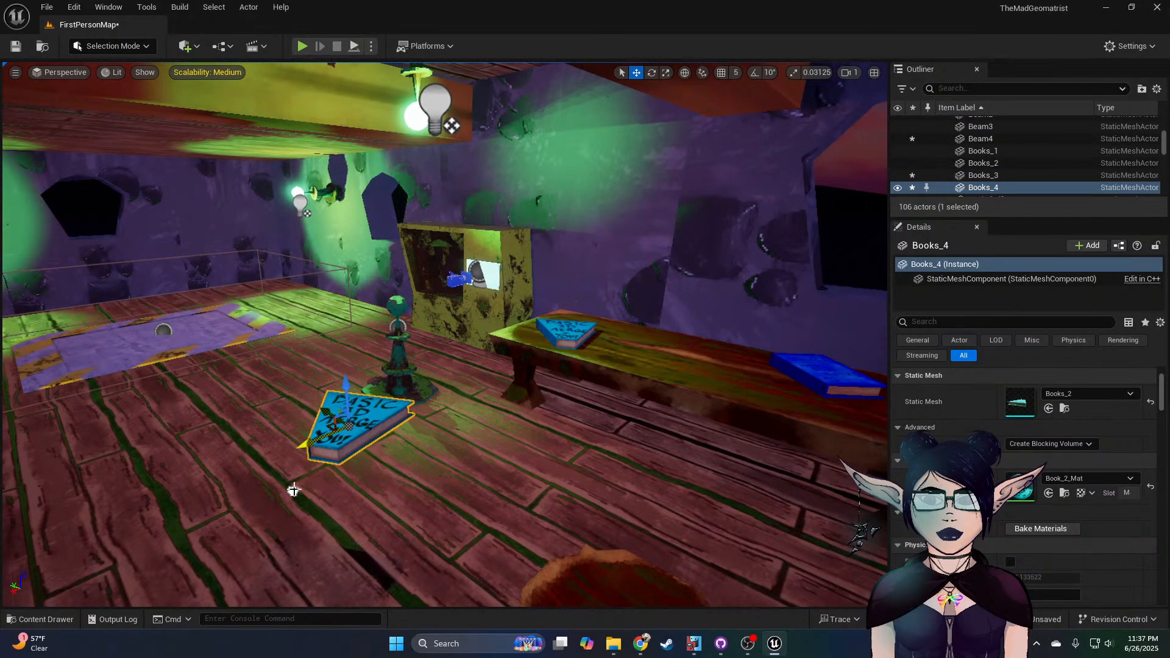
{"action": "left_click_drag", "start_coordinate": [353, 400], "coordinate": [347, 484]}
Step: Duplicate the blue book from the bench and place the copy on the floor at the turquoise book copy to start a stack
{"action": "left_click", "coordinate": [818, 373]}
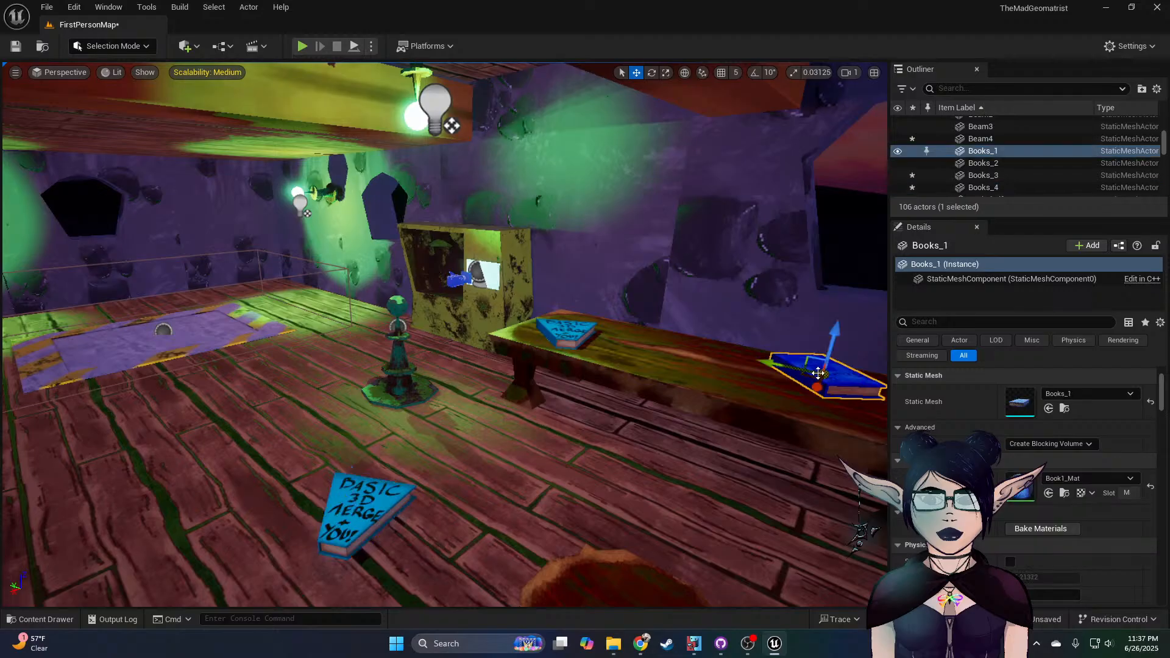
{"action": "left_click_drag", "start_coordinate": [795, 368], "coordinate": [183, 454], "text": "alt"}
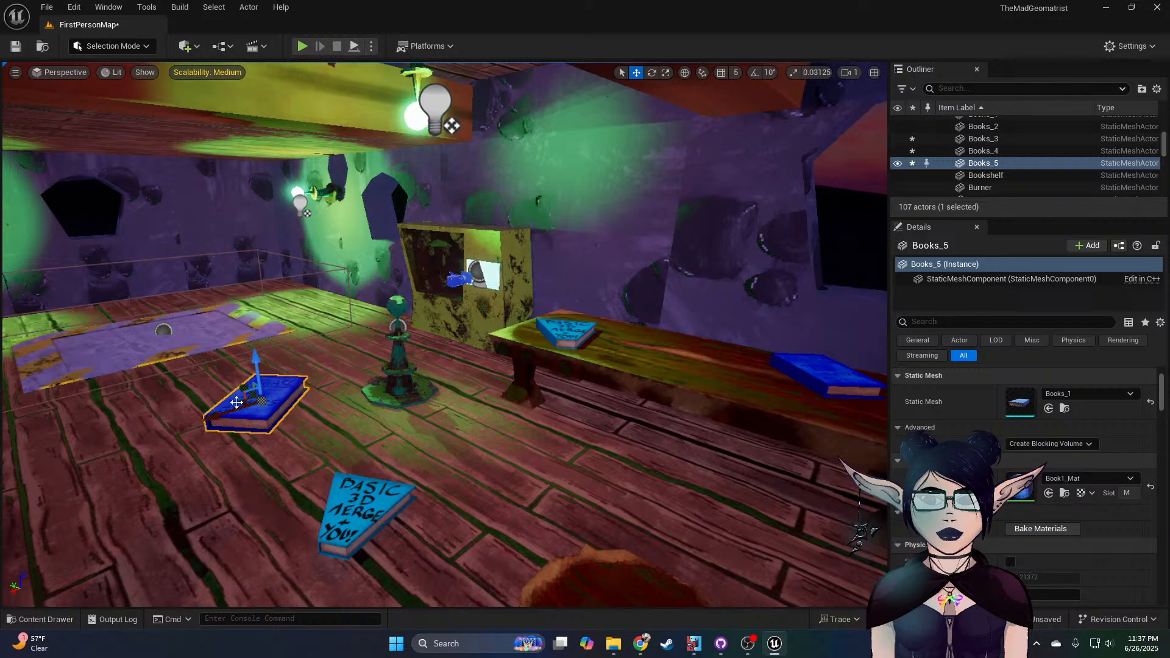
{"action": "left_click_drag", "start_coordinate": [239, 402], "coordinate": [275, 454]}
{"action": "left_click_drag", "start_coordinate": [282, 402], "coordinate": [284, 464]}
{"action": "left_click", "coordinate": [363, 513]}
Step: Duplicate the green book from the large table and carry the copy across the floor to the blue and turquoise books
{"action": "right_click_drag", "start_coordinate": [284, 464], "coordinate": [242, 490]}
{"action": "left_click", "coordinate": [242, 489]}
{"action": "left_click_drag", "start_coordinate": [242, 490], "coordinate": [632, 552], "text": "alt"}
{"action": "right_click_drag", "start_coordinate": [614, 551], "coordinate": [731, 602]}
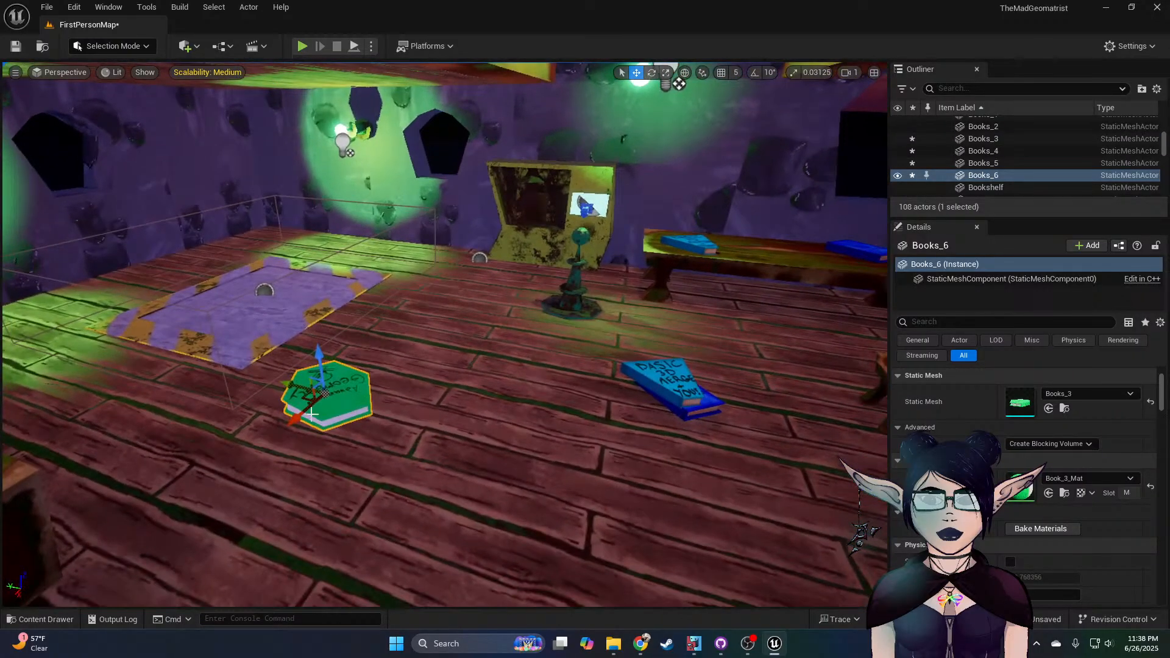
{"action": "left_click_drag", "start_coordinate": [317, 393], "coordinate": [673, 362]}
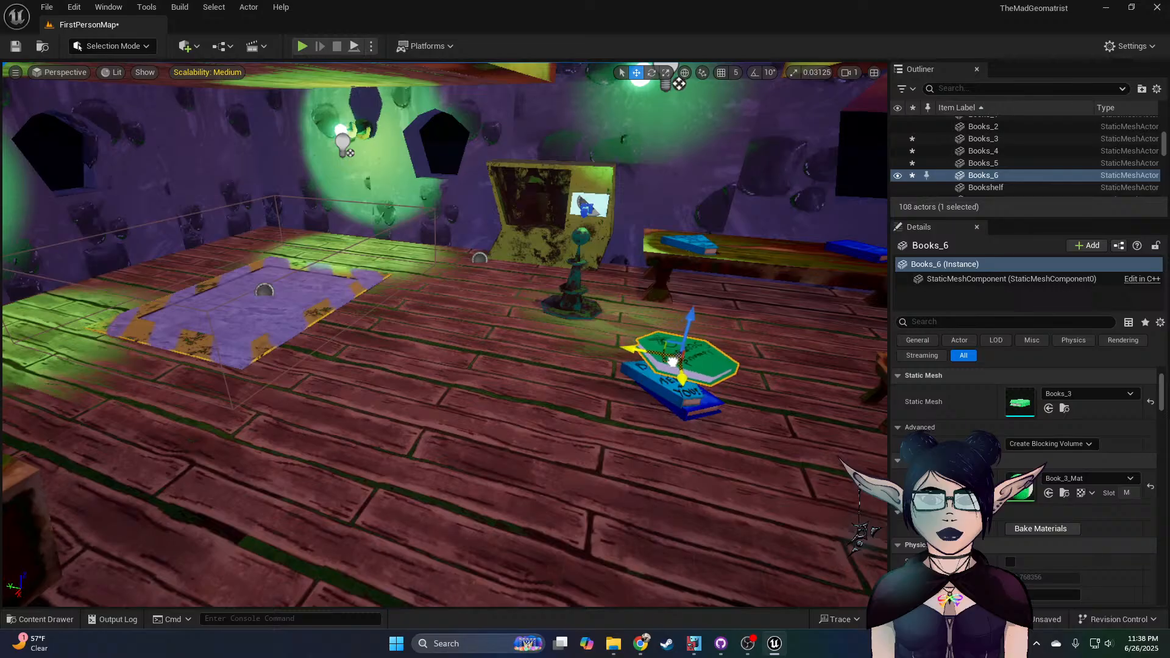
Step: Position the green book copy on top of the blue and turquoise books and lower it to rest there
{"action": "right_click_drag", "start_coordinate": [660, 347], "coordinate": [548, 372]}
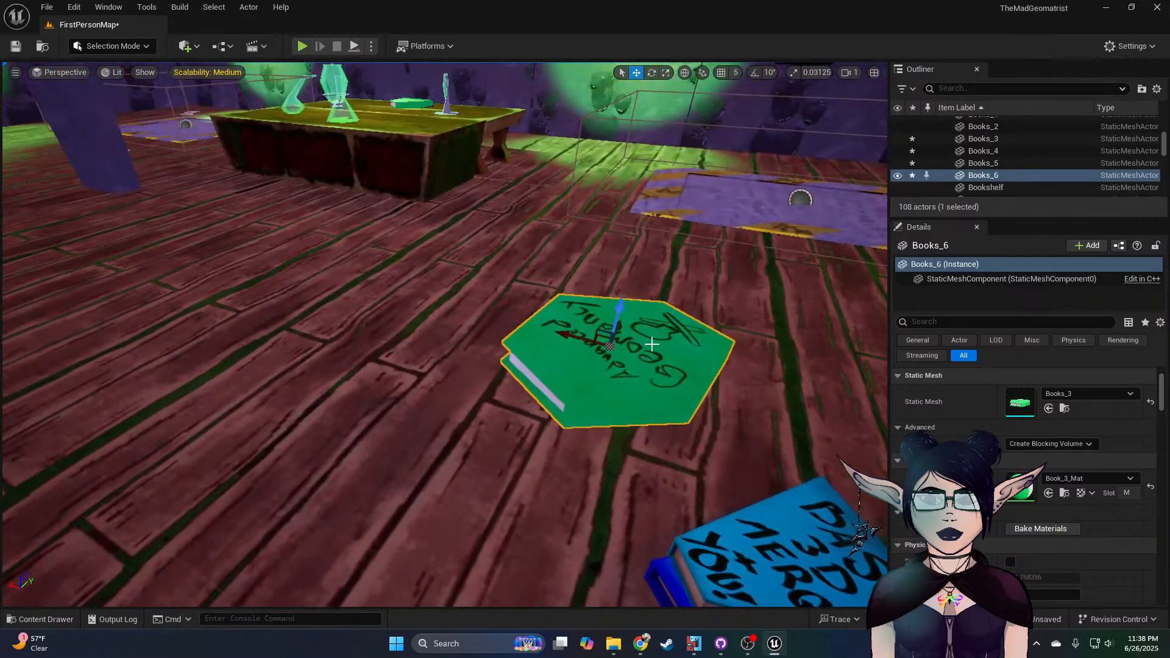
{"action": "left_click_drag", "start_coordinate": [560, 333], "coordinate": [750, 385]}
{"action": "left_click_drag", "start_coordinate": [859, 396], "coordinate": [814, 504]}
{"action": "left_click_drag", "start_coordinate": [729, 548], "coordinate": [712, 571]}
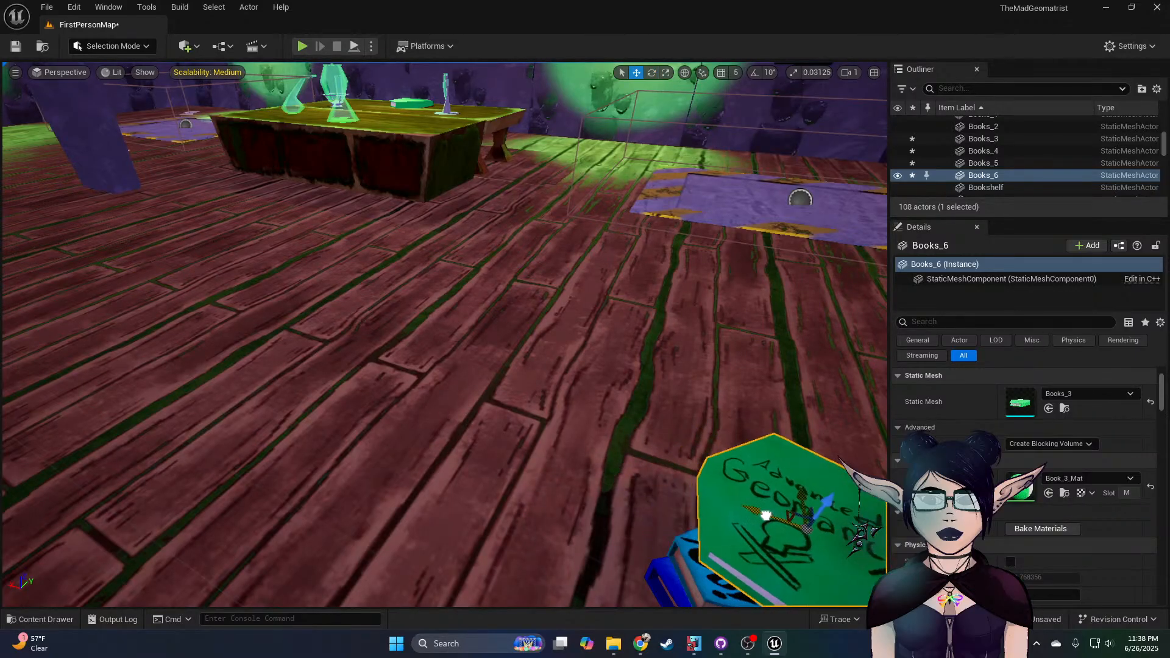
{"action": "key", "text": "f"}
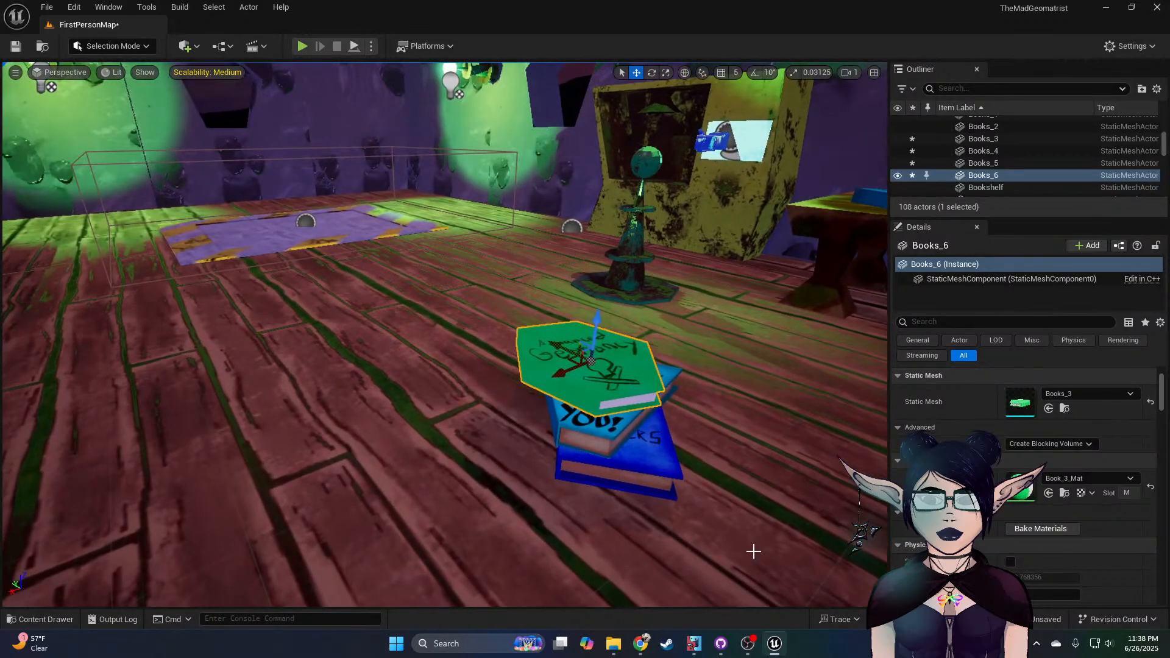
{"action": "key", "text": "End"}
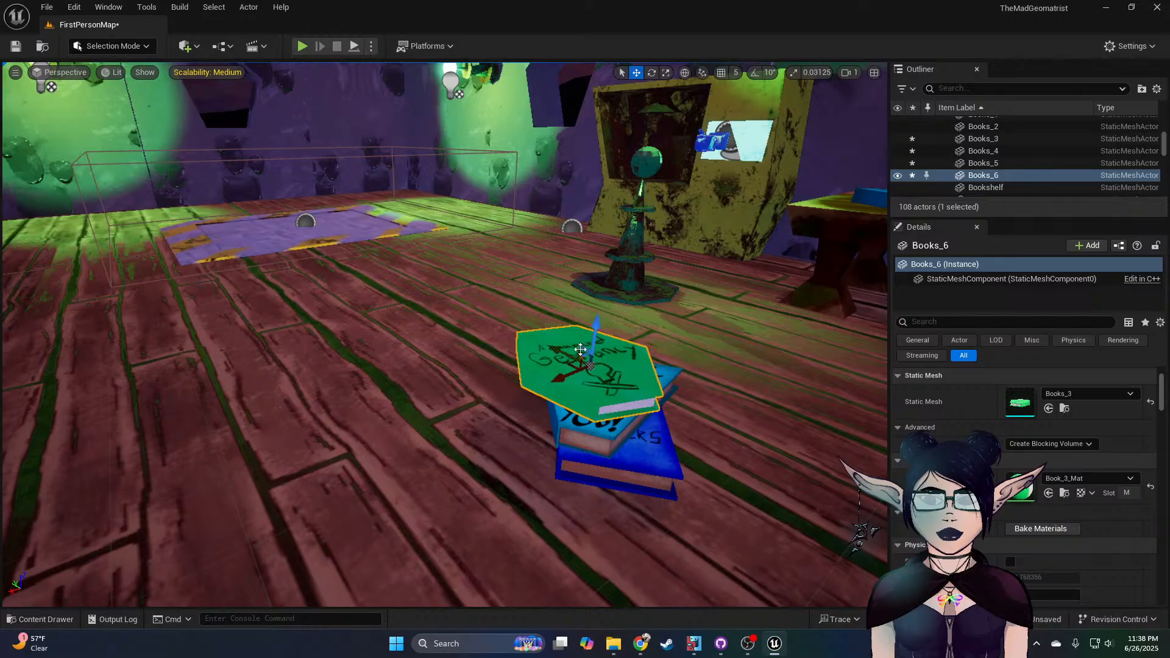
{"action": "left_click_drag", "start_coordinate": [569, 363], "coordinate": [596, 393]}
Step: Rotate the turquoise book in the middle of the stack about 33 degrees around its vertical axis
{"action": "left_click", "coordinate": [587, 431]}
{"action": "key", "text": "e"}
{"action": "left_click_drag", "start_coordinate": [595, 435], "coordinate": [542, 423]}
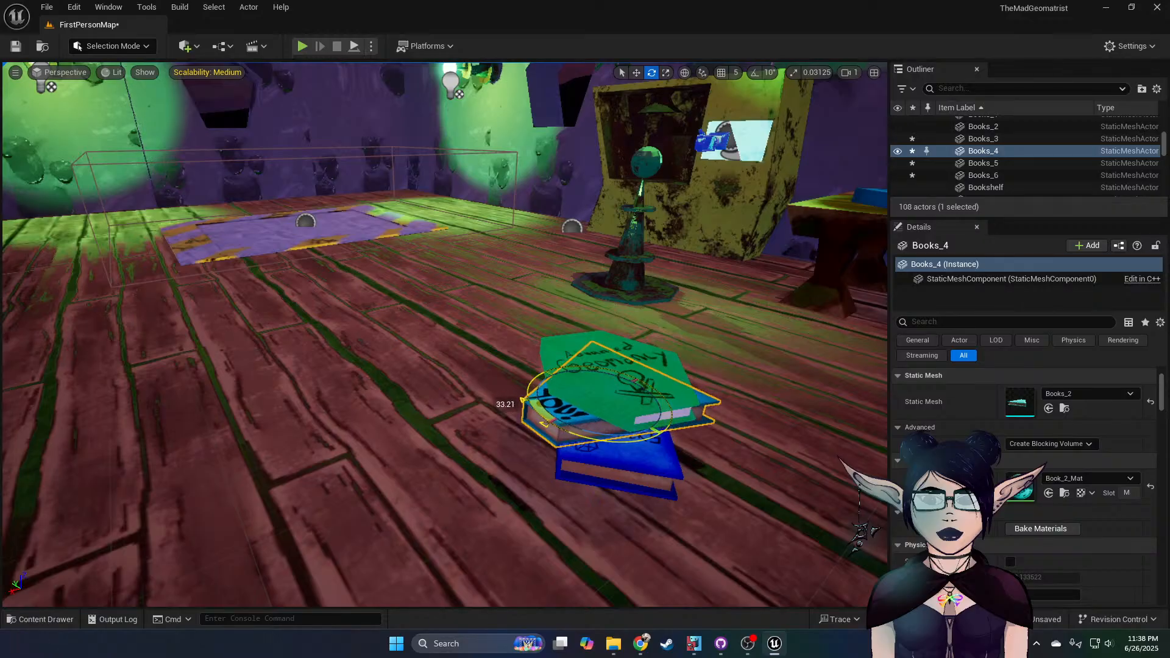
{"action": "left_click", "coordinate": [627, 464]}
{"action": "key", "text": "d"}
{"action": "right_click_drag", "start_coordinate": [720, 472], "coordinate": [677, 451]}
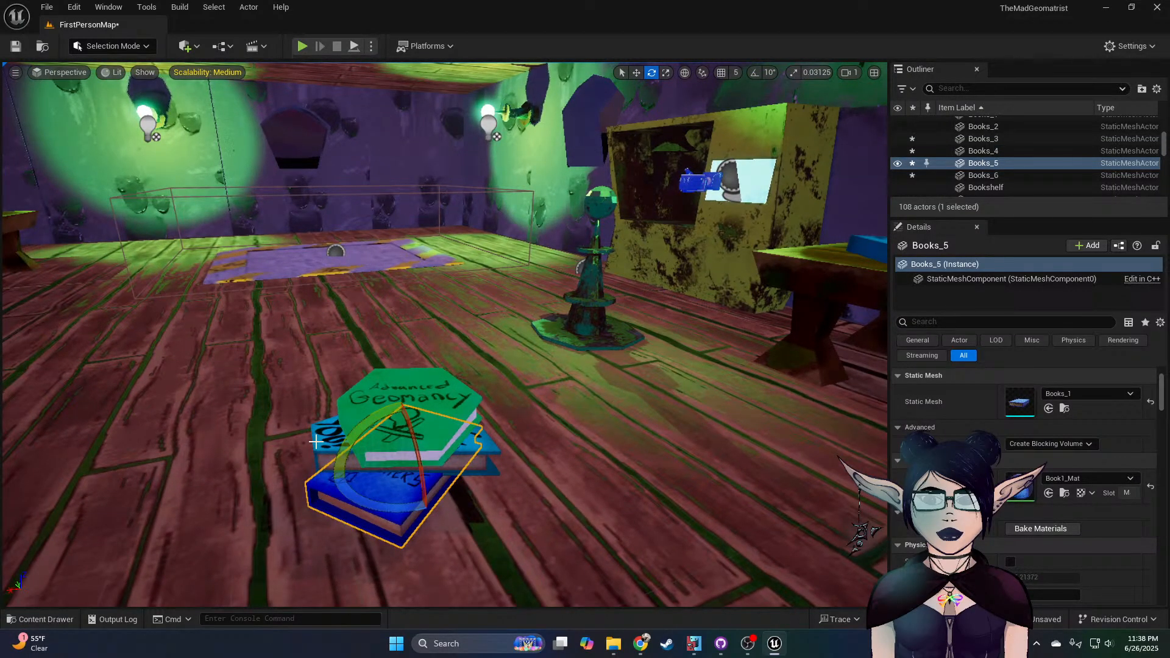
Step: Group the three stacked books, Books_4, Books_5 and Books_6, in a new outliner folder named BookStack
{"action": "left_click", "coordinate": [333, 429]}
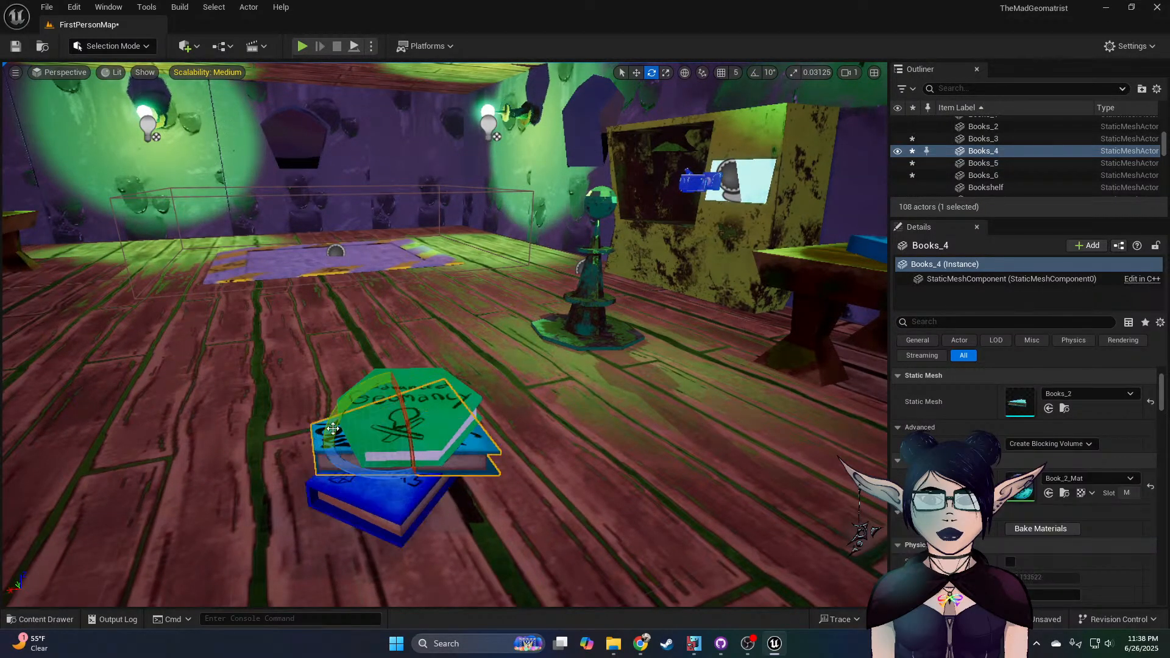
{"action": "left_click", "coordinate": [435, 378], "text": "ctrl"}
{"action": "left_click", "coordinate": [388, 496], "text": "ctrl"}
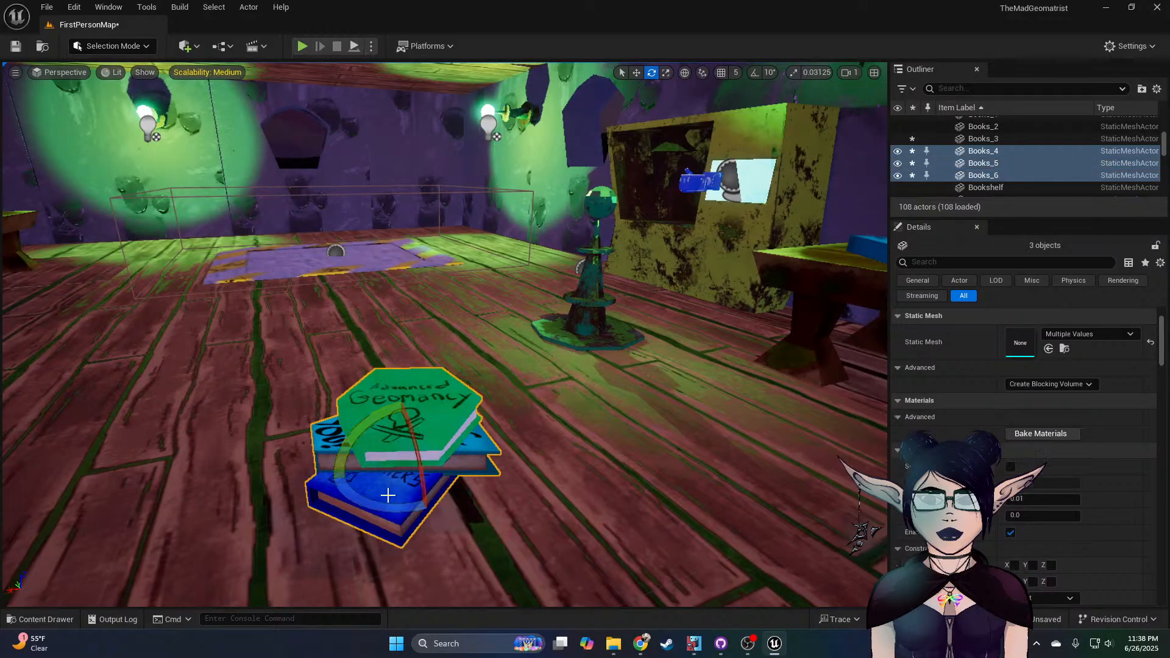
{"action": "left_click", "coordinate": [1141, 88]}
{"action": "type", "text": "BookStack"}
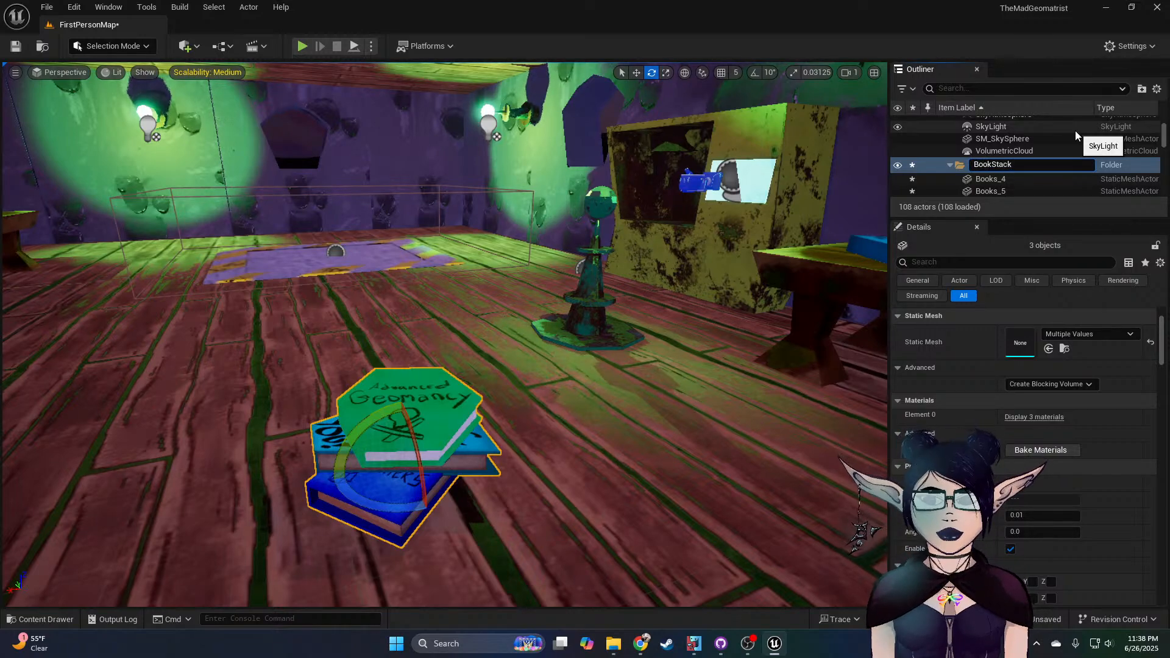
{"action": "key", "text": "Return"}
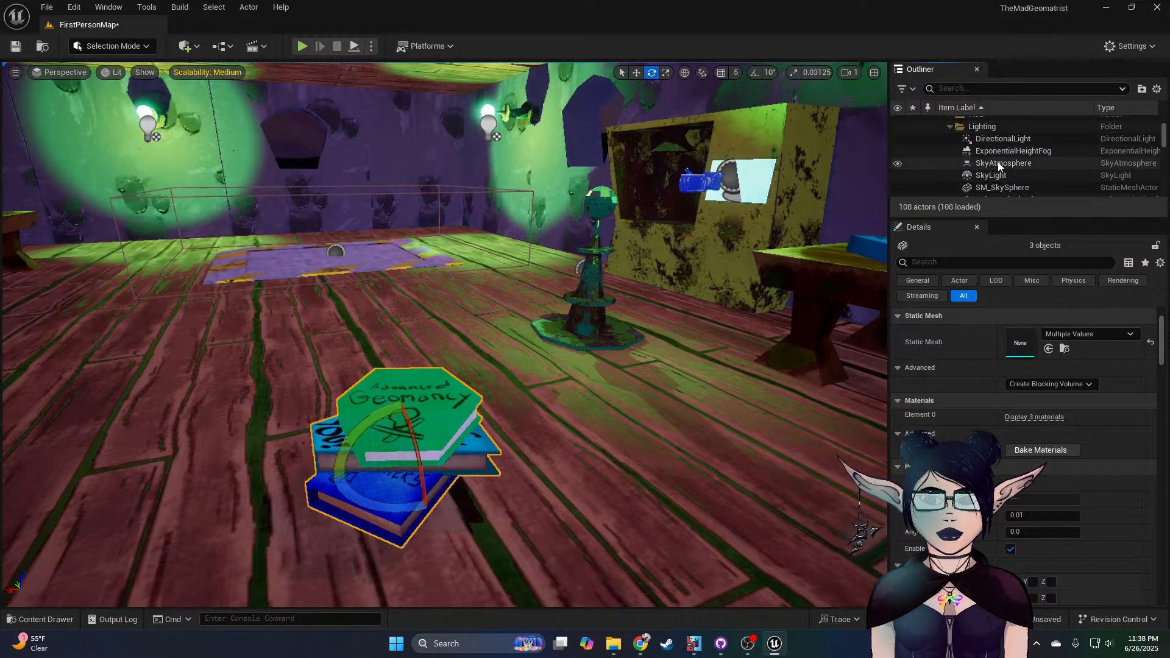
Step: Duplicate the three-book stack and move the copy across the floor to the end of the large table
{"action": "right_click_drag", "start_coordinate": [500, 442], "coordinate": [442, 453]}
{"action": "key", "text": "w"}
{"action": "left_click_drag", "start_coordinate": [508, 442], "coordinate": [18, 415], "text": "alt"}
{"action": "mouse_move", "coordinate": [298, 388]}
{"action": "right_mouse_down"}
{"action": "mouse_move", "coordinate": [152, 390]}
{"action": "mouse_move", "coordinate": [342, 292]}
{"action": "mouse_move", "coordinate": [317, 414]}
{"action": "mouse_move", "coordinate": [285, 386]}
{"action": "right_mouse_up"}
{"action": "right_click_drag", "start_coordinate": [374, 347], "coordinate": [342, 299]}
{"action": "right_click_drag", "start_coordinate": [498, 329], "coordinate": [498, 366]}
{"action": "left_click_drag", "start_coordinate": [532, 415], "coordinate": [449, 107]}
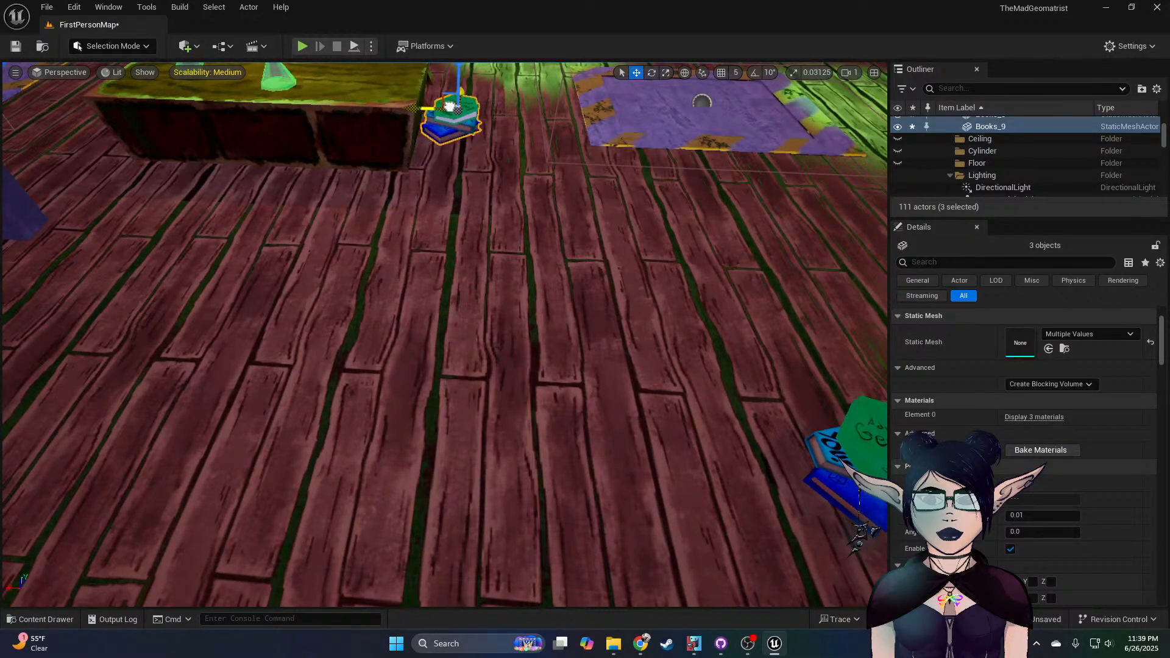
Step: Select all three books of the original stack and duplicate them across the floor toward the stone desk
{"action": "right_click_drag", "start_coordinate": [451, 183], "coordinate": [628, 165]}
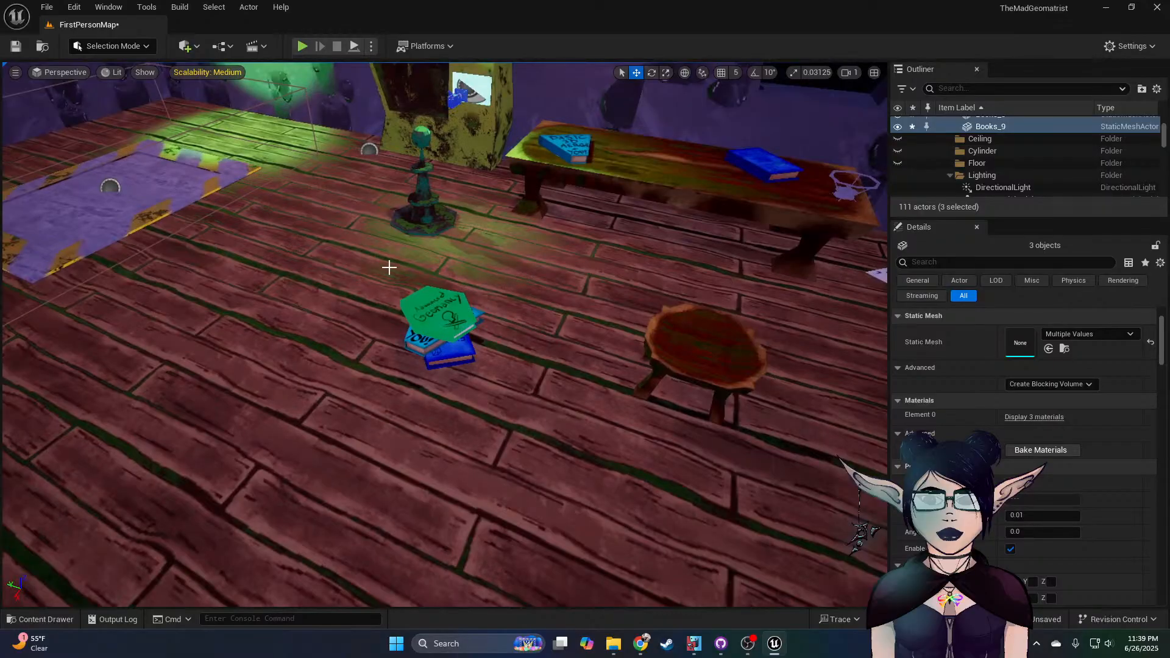
{"action": "left_click", "coordinate": [423, 297]}
{"action": "left_click", "coordinate": [435, 346], "text": "shift"}
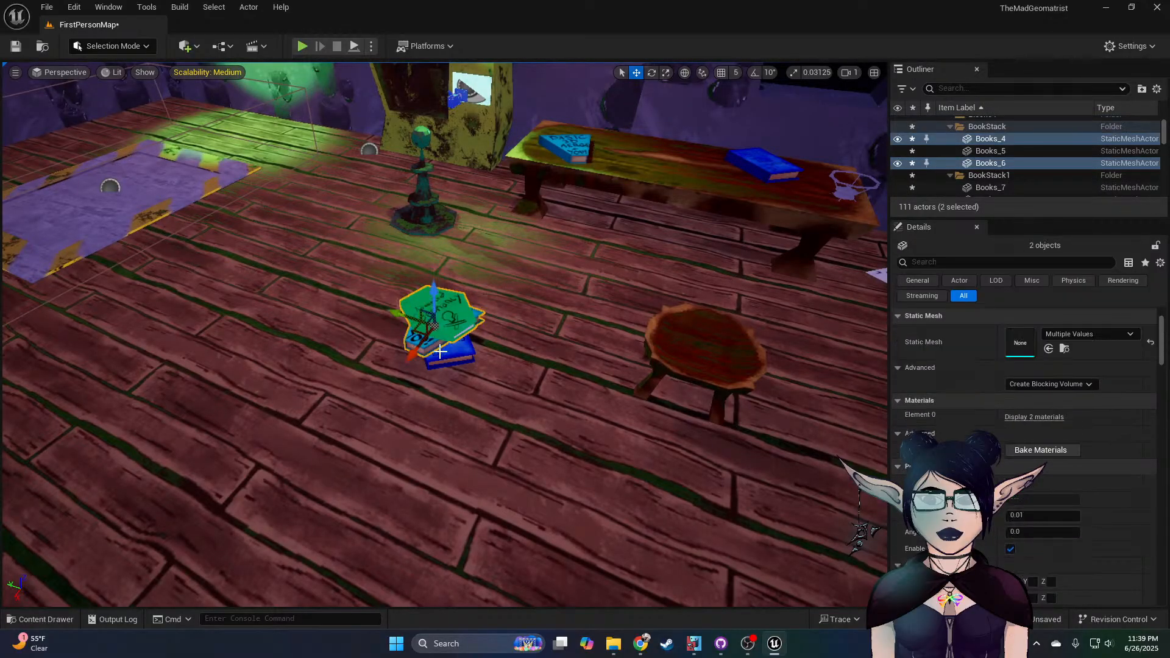
{"action": "left_click", "coordinate": [442, 354], "text": "shift"}
{"action": "right_click_drag", "start_coordinate": [444, 356], "coordinate": [488, 335]}
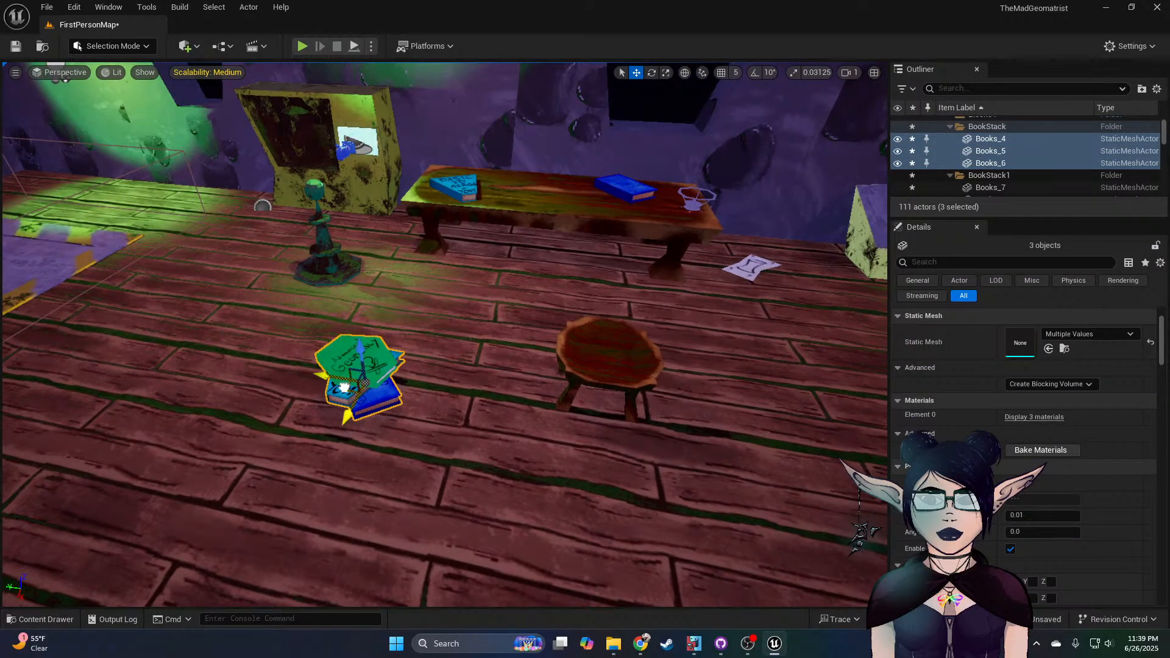
{"action": "left_click_drag", "start_coordinate": [346, 387], "coordinate": [853, 364], "text": "alt"}
Step: Move the new book stack to the small table beside the bookshelf and raise it onto the tabletop
{"action": "right_click_drag", "start_coordinate": [854, 364], "coordinate": [999, 348]}
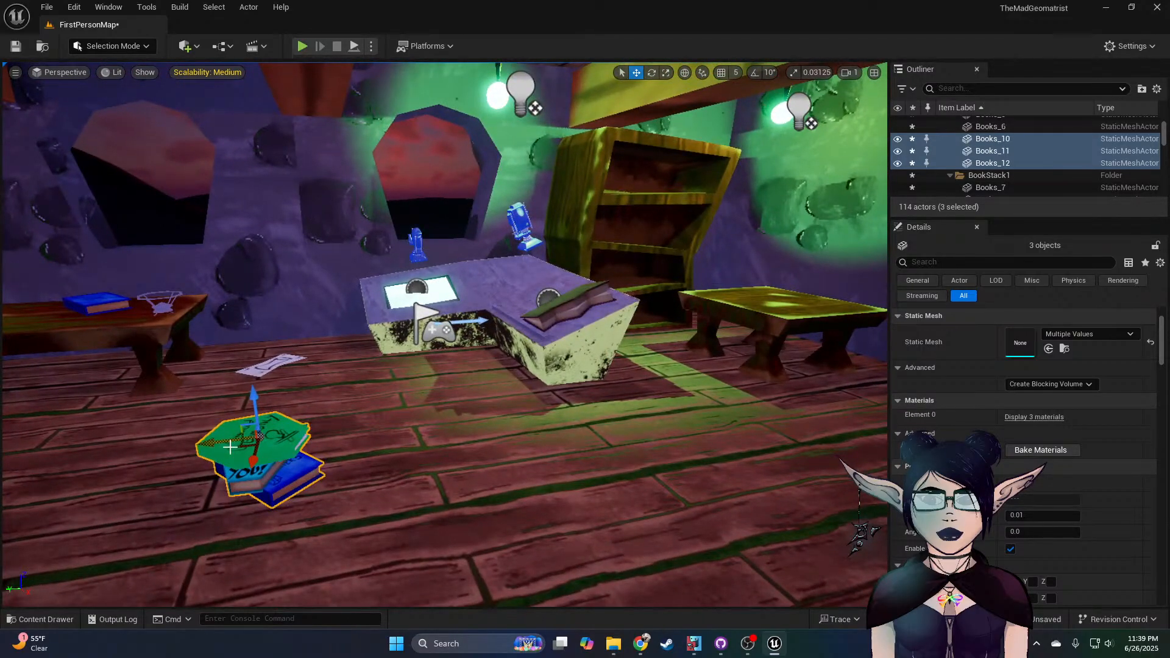
{"action": "left_click_drag", "start_coordinate": [239, 447], "coordinate": [724, 329]}
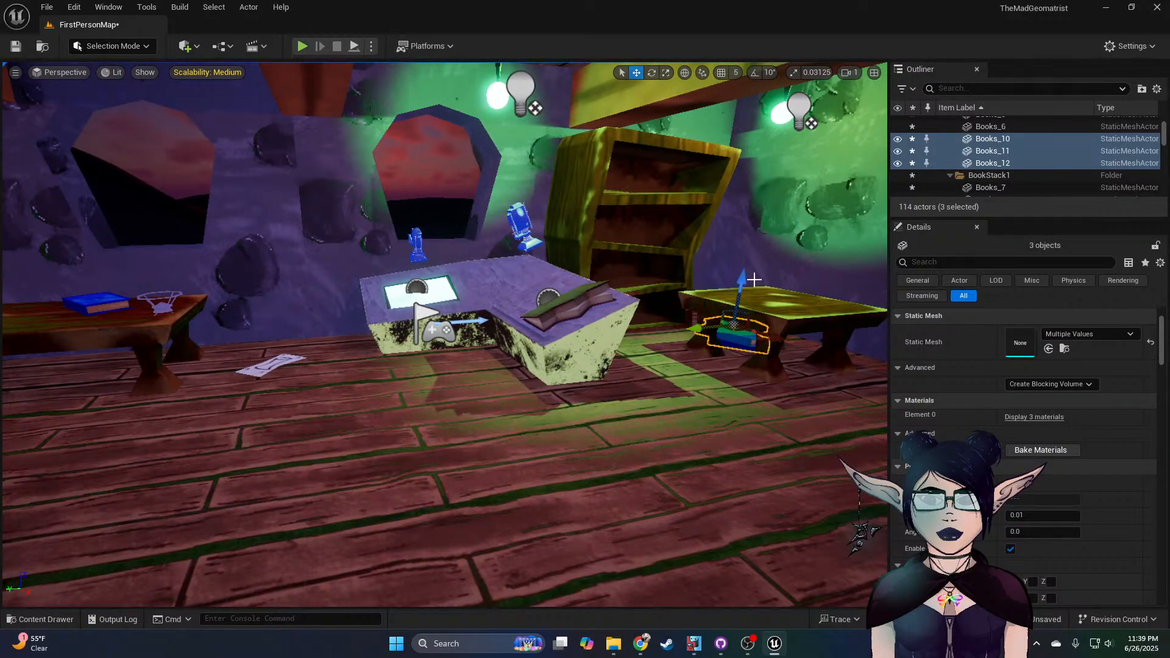
{"action": "left_click_drag", "start_coordinate": [742, 283], "coordinate": [747, 225]}
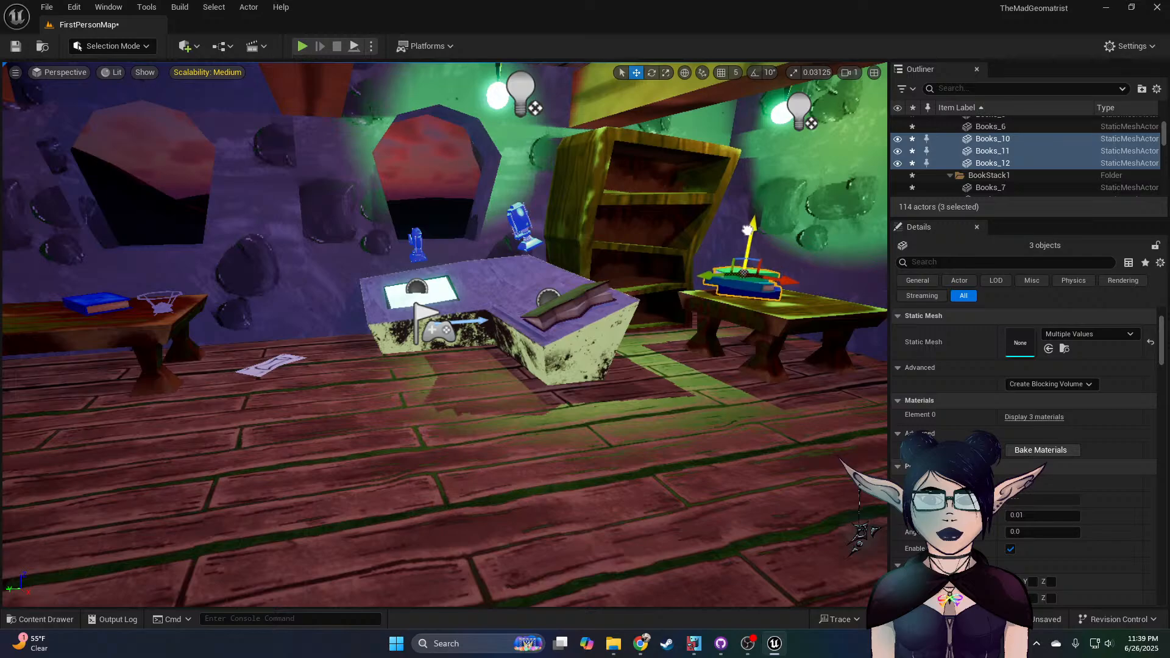
Step: Duplicate the small table's book stack upward and rotate the copy so its books stand upright, using angle snapping
{"action": "right_click_drag", "start_coordinate": [707, 245], "coordinate": [786, 262]}
{"action": "key", "text": "w"}
{"action": "key", "text": "w"}
{"action": "mouse_move", "coordinate": [695, 354]}
{"action": "right_mouse_down"}
{"action": "mouse_move", "coordinate": [689, 281]}
{"action": "mouse_move", "coordinate": [658, 293]}
{"action": "mouse_move", "coordinate": [695, 354]}
{"action": "right_mouse_up"}
{"action": "key", "text": "s"}
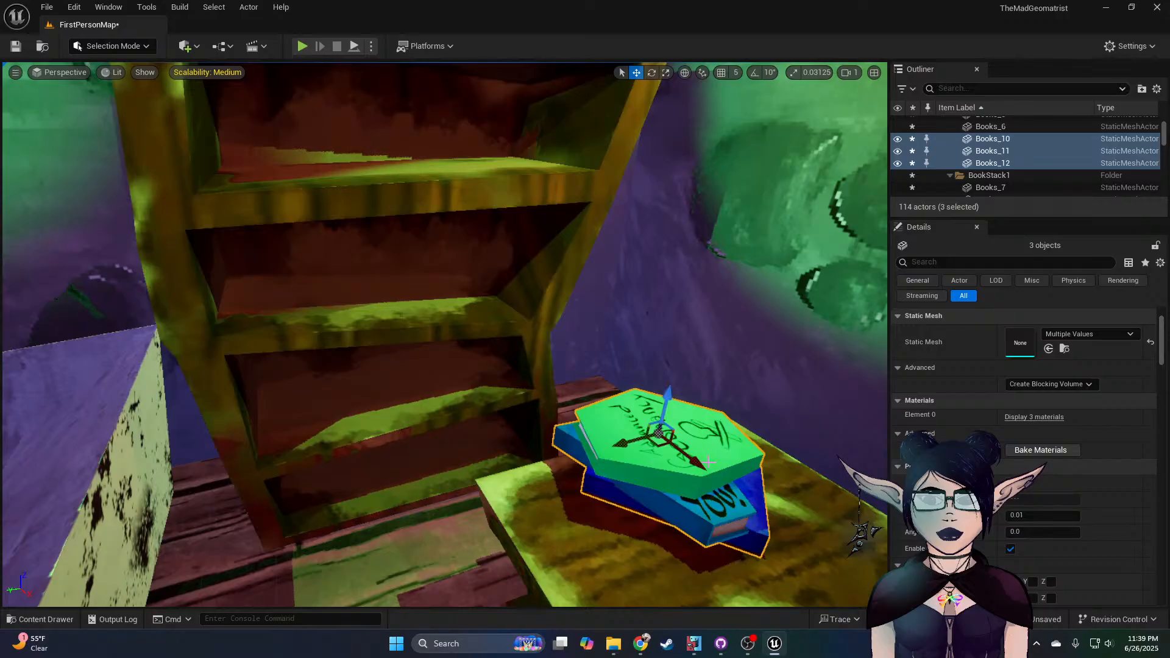
{"action": "left_click_drag", "start_coordinate": [665, 403], "coordinate": [723, 299], "text": "alt"}
{"action": "key", "text": "e"}
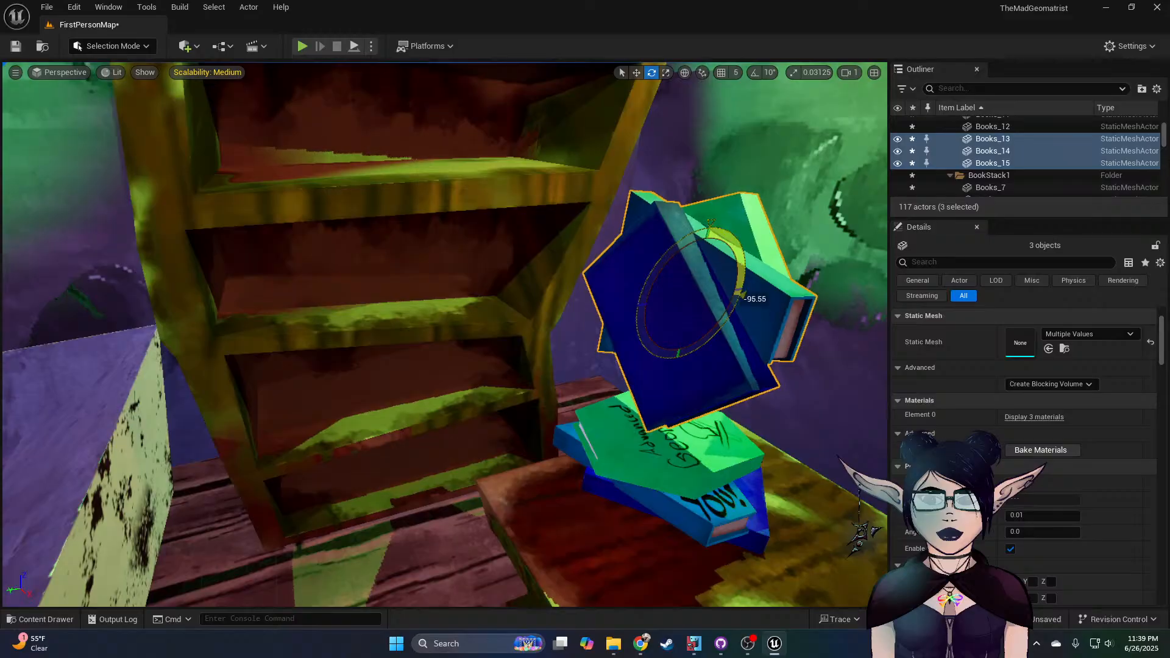
{"action": "key", "text": "ctrl+z"}
{"action": "left_click_drag", "start_coordinate": [652, 288], "coordinate": [719, 295]}
Step: Adjust the teal and green books of the upright set so all three books stand level side by side
{"action": "right_click_drag", "start_coordinate": [740, 256], "coordinate": [606, 246]}
{"action": "left_click", "coordinate": [445, 285]}
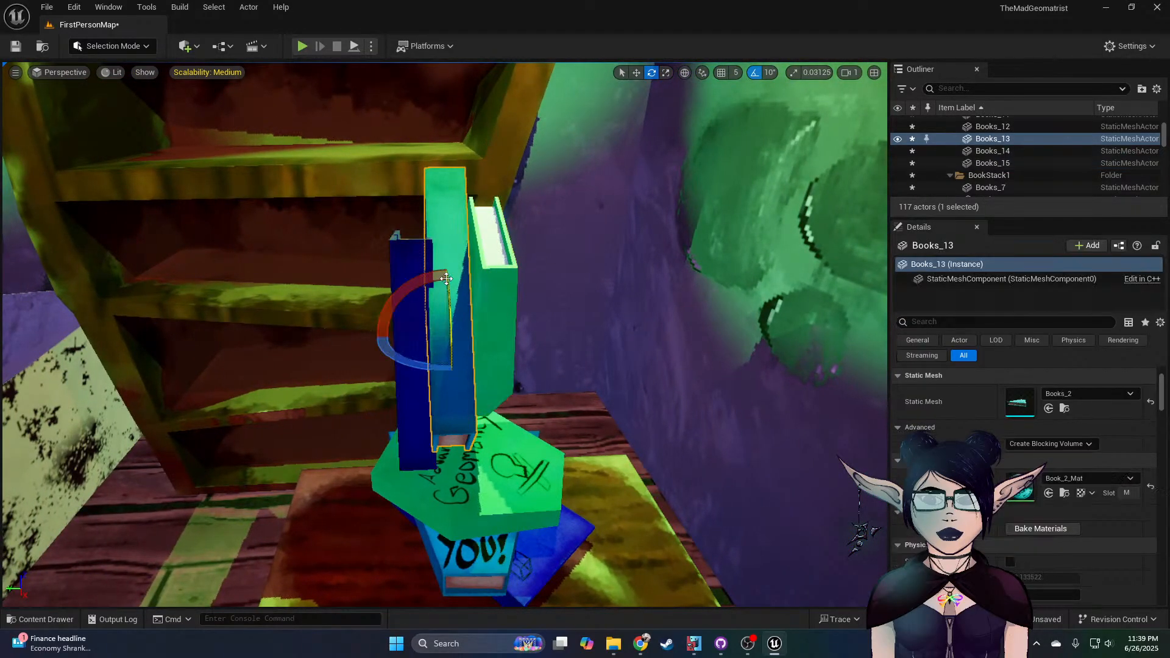
{"action": "left_click_drag", "start_coordinate": [451, 299], "coordinate": [453, 360]}
{"action": "left_click", "coordinate": [497, 333]}
{"action": "mouse_move", "coordinate": [501, 353]}
{"action": "right_mouse_down"}
{"action": "mouse_move", "coordinate": [457, 341]}
{"action": "mouse_move", "coordinate": [530, 356]}
{"action": "mouse_move", "coordinate": [509, 342]}
{"action": "right_mouse_up"}
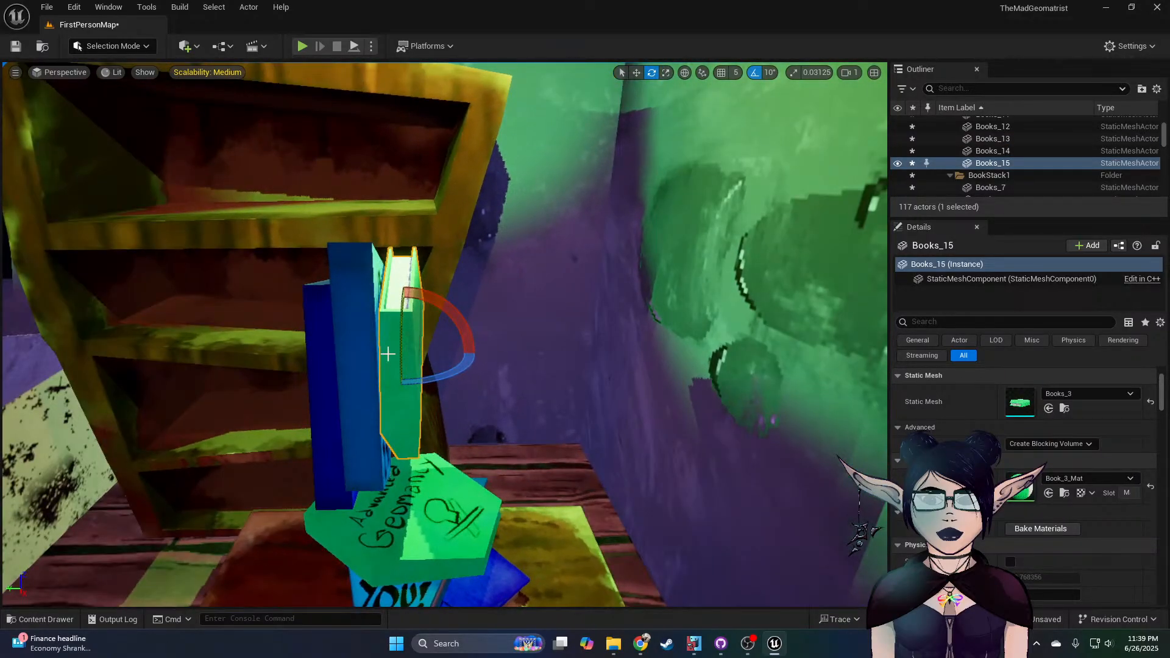
{"action": "left_click_drag", "start_coordinate": [401, 351], "coordinate": [368, 357]}
{"action": "left_click", "coordinate": [360, 327]}
{"action": "key", "text": "w"}
{"action": "left_click", "coordinate": [403, 314]}
{"action": "left_click_drag", "start_coordinate": [406, 311], "coordinate": [406, 356]}
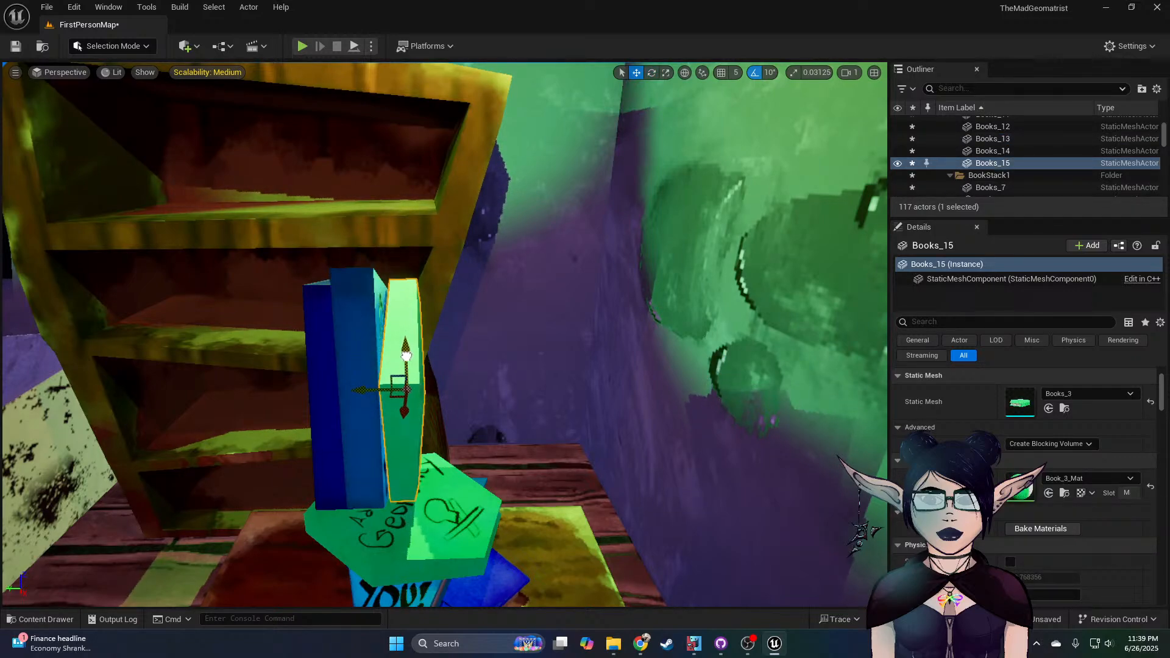
Step: Move the three upright books onto the bookshelf's second shelf at its right end and scale them down to fit
{"action": "left_click", "coordinate": [329, 373], "text": "ctrl"}
{"action": "left_click", "coordinate": [362, 365], "text": "ctrl"}
{"action": "left_click_drag", "start_coordinate": [385, 387], "coordinate": [172, 344]}
{"action": "left_click_drag", "start_coordinate": [203, 418], "coordinate": [316, 297]}
{"action": "key", "text": "a"}
{"action": "right_click_drag", "start_coordinate": [349, 296], "coordinate": [337, 287]}
{"action": "left_click_drag", "start_coordinate": [398, 325], "coordinate": [469, 321]}
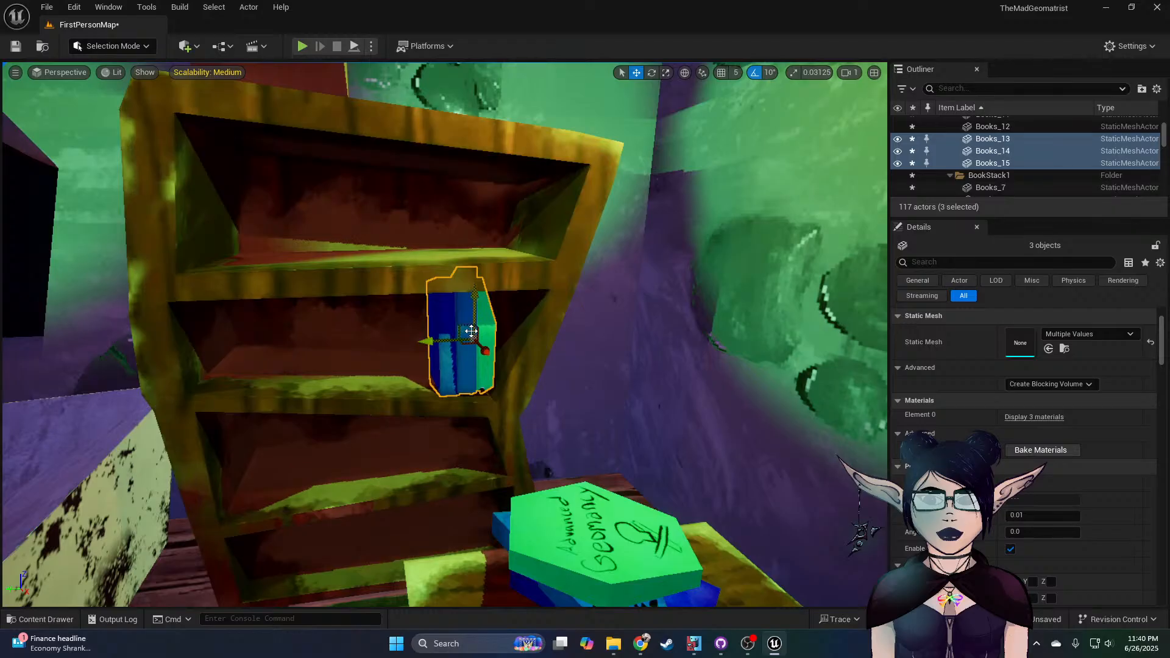
{"action": "left_click_drag", "start_coordinate": [474, 341], "coordinate": [474, 309]}
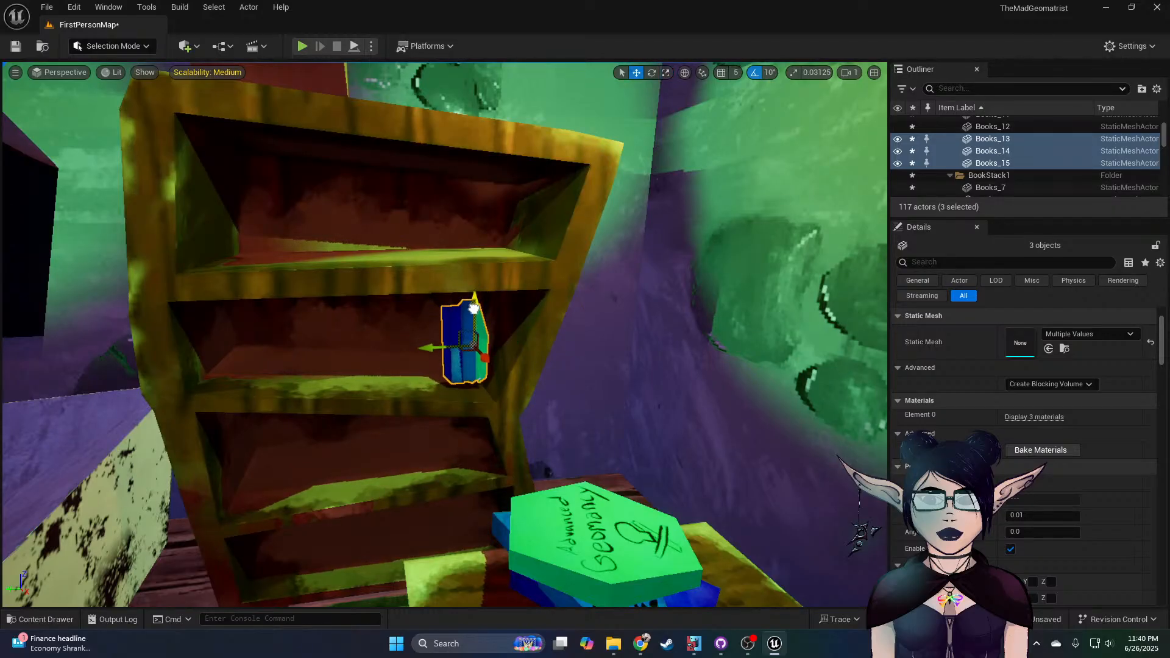
Step: Duplicate the three books along the second shelf, and add a copy of two blue books beside them
{"action": "left_click_drag", "start_coordinate": [430, 353], "coordinate": [396, 362], "text": "alt"}
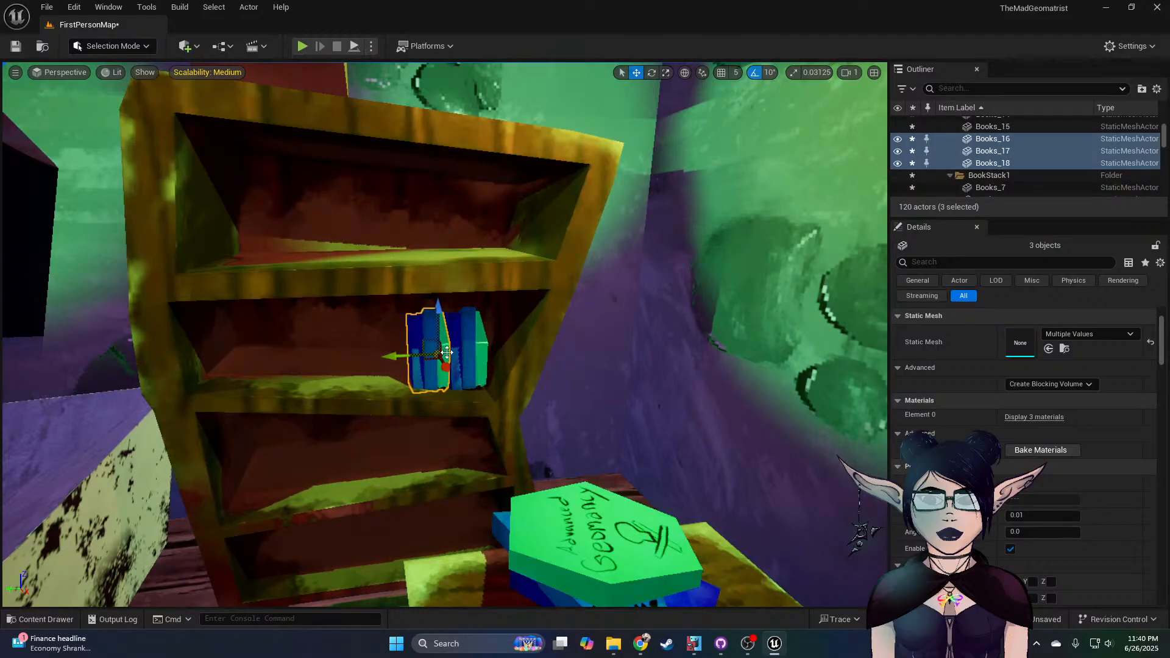
{"action": "left_click", "coordinate": [468, 348]}
{"action": "left_click", "coordinate": [456, 350], "text": "shift"}
{"action": "left_click_drag", "start_coordinate": [427, 355], "coordinate": [356, 352], "text": "alt"}
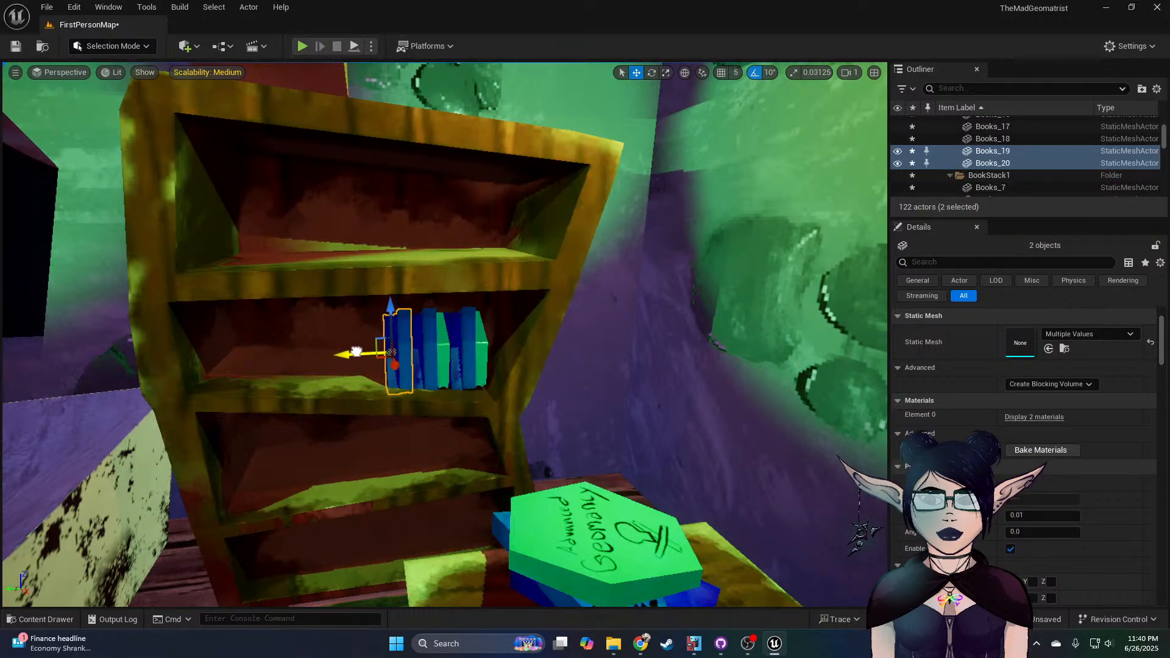
Step: Duplicate all eight second-shelf books up to the left end of the top shelf and rotate the copy to fit there
{"action": "left_click", "coordinate": [428, 344], "text": "shift"}
{"action": "left_click", "coordinate": [433, 344], "text": "shift"}
{"action": "left_click", "coordinate": [444, 342], "text": "shift"}
{"action": "left_click", "coordinate": [456, 342], "text": "shift"}
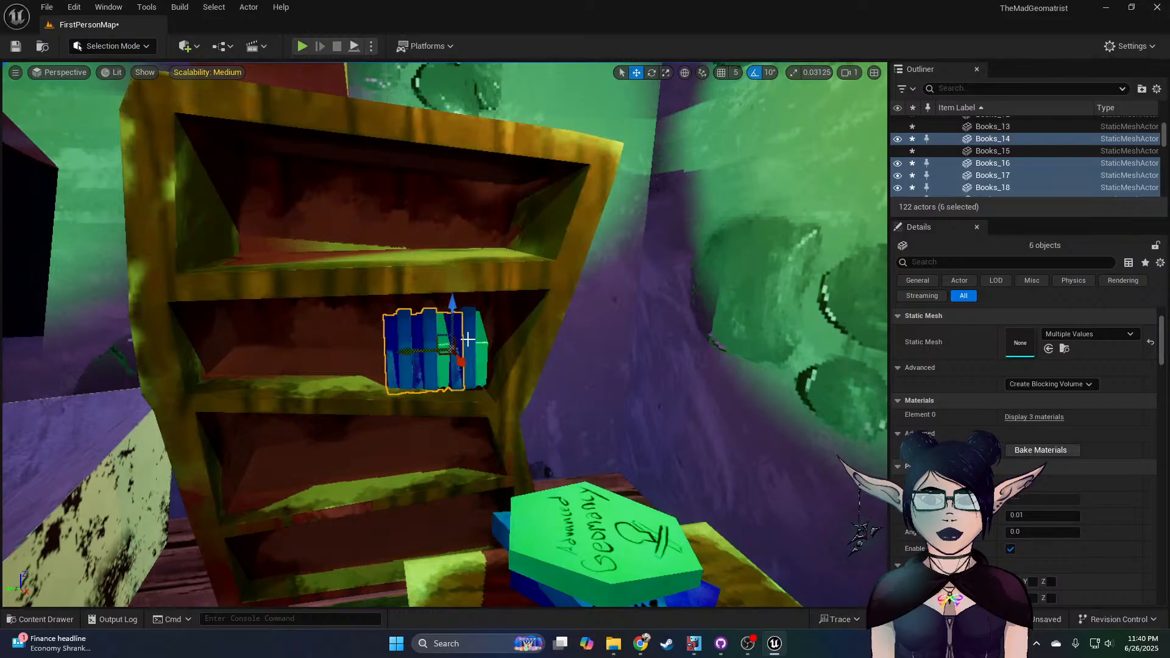
{"action": "left_click", "coordinate": [469, 342], "text": "shift"}
{"action": "left_click", "coordinate": [479, 339], "text": "shift"}
{"action": "left_click_drag", "start_coordinate": [472, 326], "coordinate": [460, 187], "text": "alt"}
{"action": "left_click_drag", "start_coordinate": [369, 215], "coordinate": [170, 218]}
{"action": "right_click_drag", "start_coordinate": [223, 217], "coordinate": [79, 210]}
{"action": "key", "text": "e"}
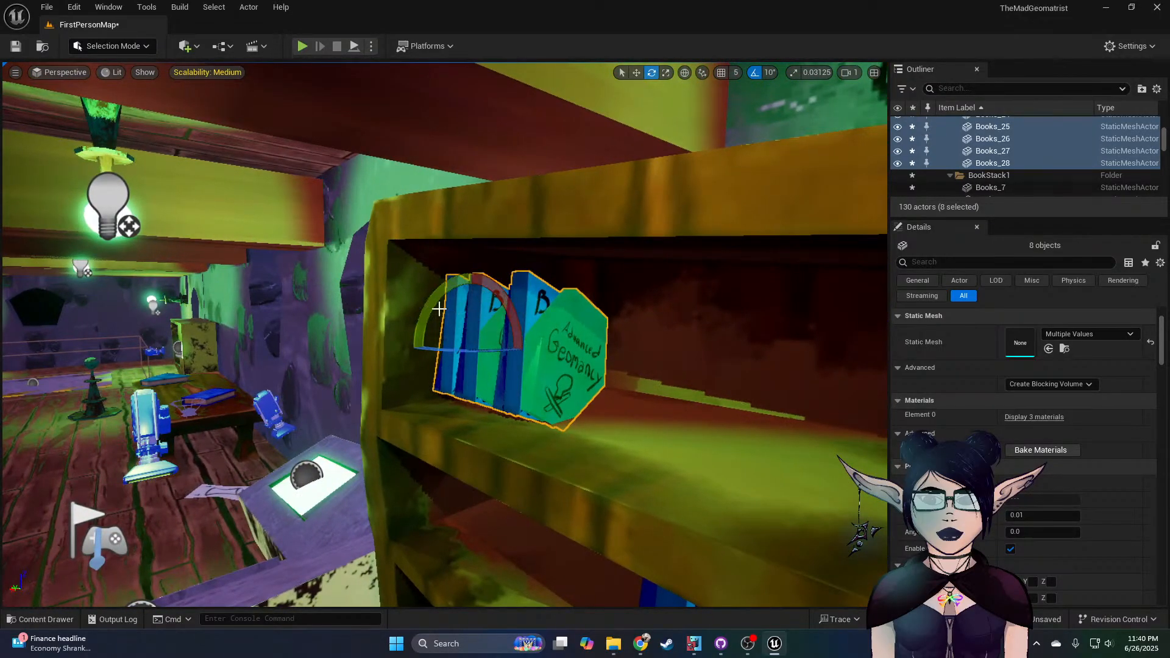
{"action": "left_click_drag", "start_coordinate": [414, 348], "coordinate": [412, 388]}
Step: Select the eight books on the second shelf and tilt them so they lean sideways
{"action": "right_click_drag", "start_coordinate": [501, 387], "coordinate": [634, 427]}
{"action": "mouse_move", "coordinate": [554, 405]}
{"action": "right_mouse_down"}
{"action": "mouse_move", "coordinate": [615, 402]}
{"action": "mouse_move", "coordinate": [542, 400]}
{"action": "mouse_move", "coordinate": [585, 399]}
{"action": "mouse_move", "coordinate": [566, 390]}
{"action": "mouse_move", "coordinate": [539, 401]}
{"action": "right_mouse_up"}
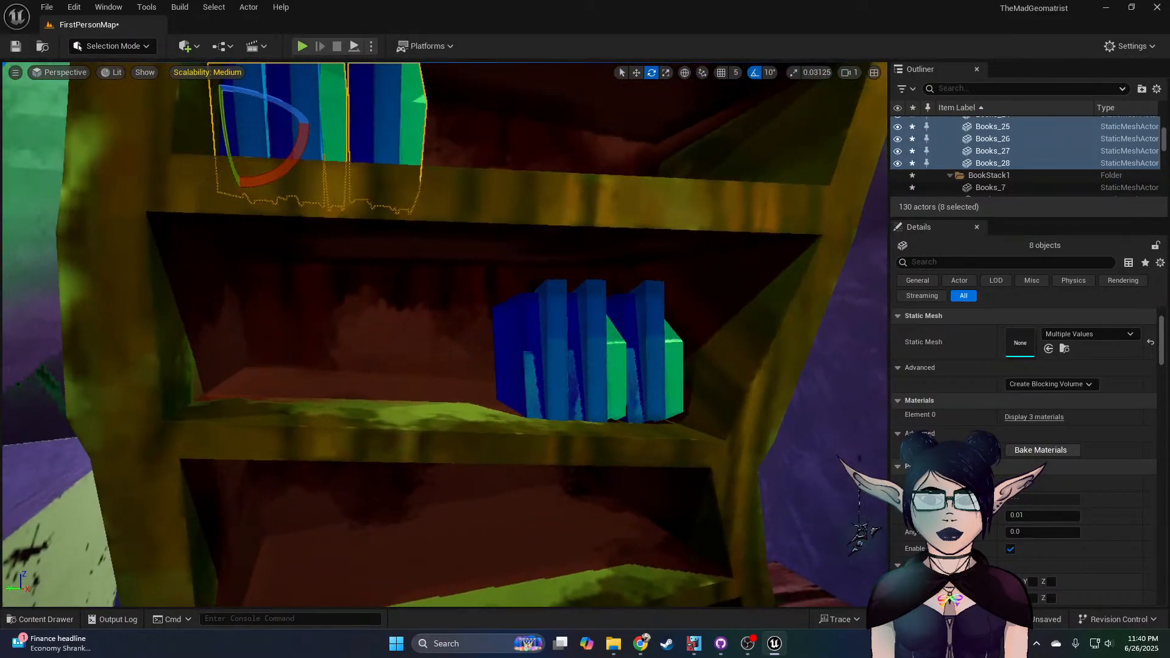
{"action": "left_click", "coordinate": [542, 365]}
{"action": "left_click", "coordinate": [570, 365], "text": "ctrl"}
{"action": "left_click", "coordinate": [582, 364], "text": "ctrl"}
{"action": "left_click", "coordinate": [616, 364], "text": "ctrl"}
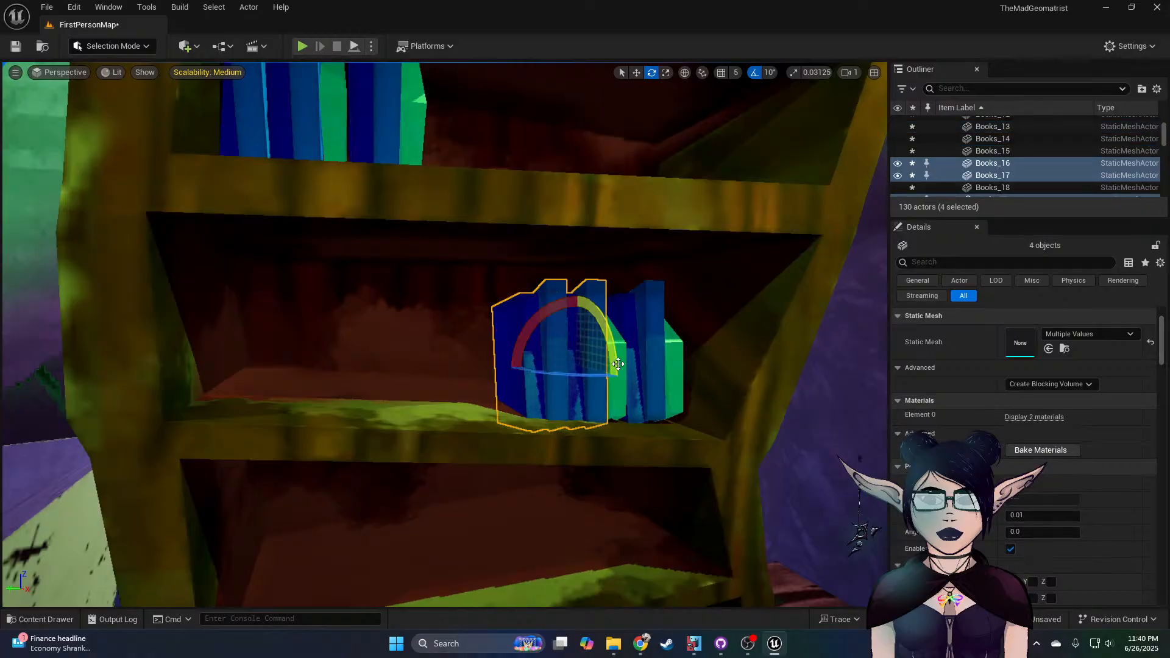
{"action": "left_click", "coordinate": [639, 365], "text": "ctrl"}
{"action": "left_click", "coordinate": [643, 369], "text": "ctrl"}
{"action": "left_click", "coordinate": [655, 362], "text": "ctrl"}
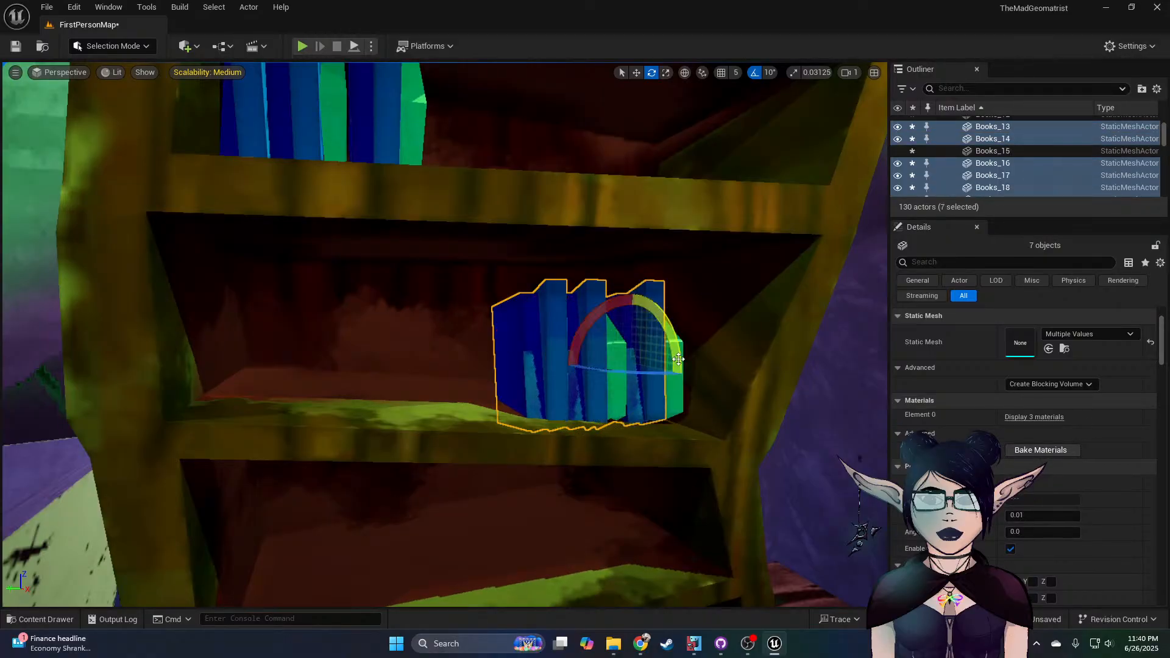
{"action": "left_click", "coordinate": [673, 366], "text": "ctrl"}
{"action": "mouse_move", "coordinate": [618, 337]}
{"action": "left_mouse_down"}
{"action": "mouse_move", "coordinate": [642, 310]}
{"action": "mouse_move", "coordinate": [609, 329]}
{"action": "mouse_move", "coordinate": [640, 339]}
{"action": "left_mouse_up"}
{"action": "key", "text": "w"}
{"action": "key", "text": "e"}
{"action": "key", "text": "w"}
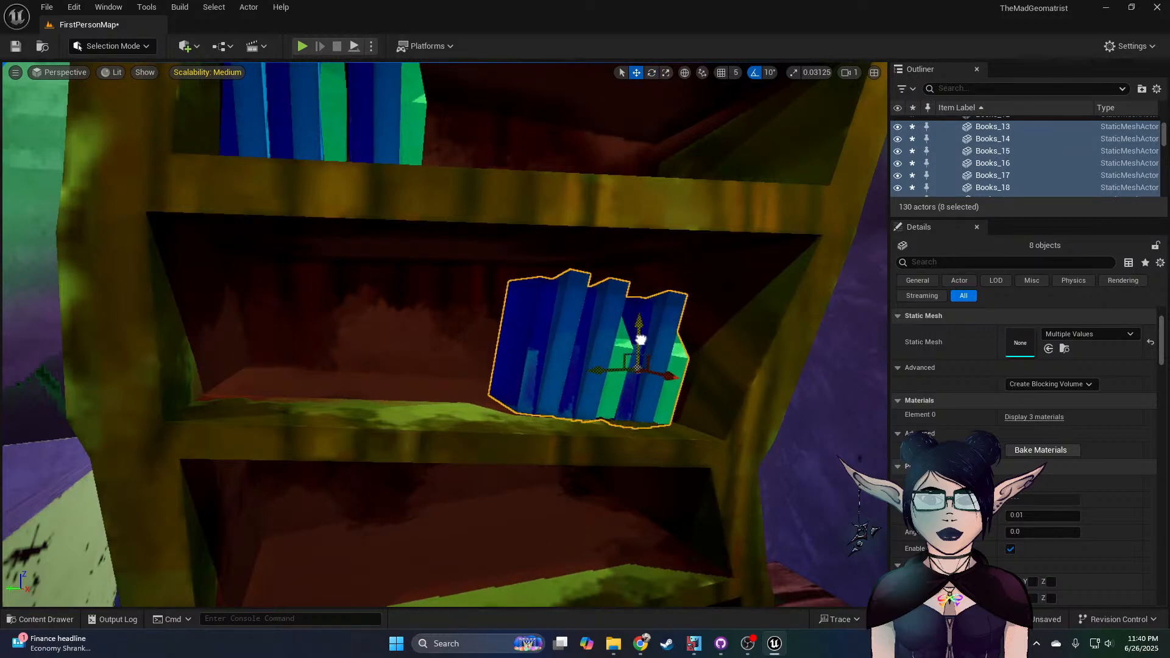
Step: Fill the third shelf with two adjoining upright copies of the leaning eight-book set, starting at its left end
{"action": "key", "text": "s"}
{"action": "right_click_drag", "start_coordinate": [622, 344], "coordinate": [579, 321]}
{"action": "left_click_drag", "start_coordinate": [685, 379], "coordinate": [669, 449], "text": "alt"}
{"action": "key", "text": "e"}
{"action": "left_click_drag", "start_coordinate": [588, 441], "coordinate": [458, 477]}
{"action": "key", "text": "w"}
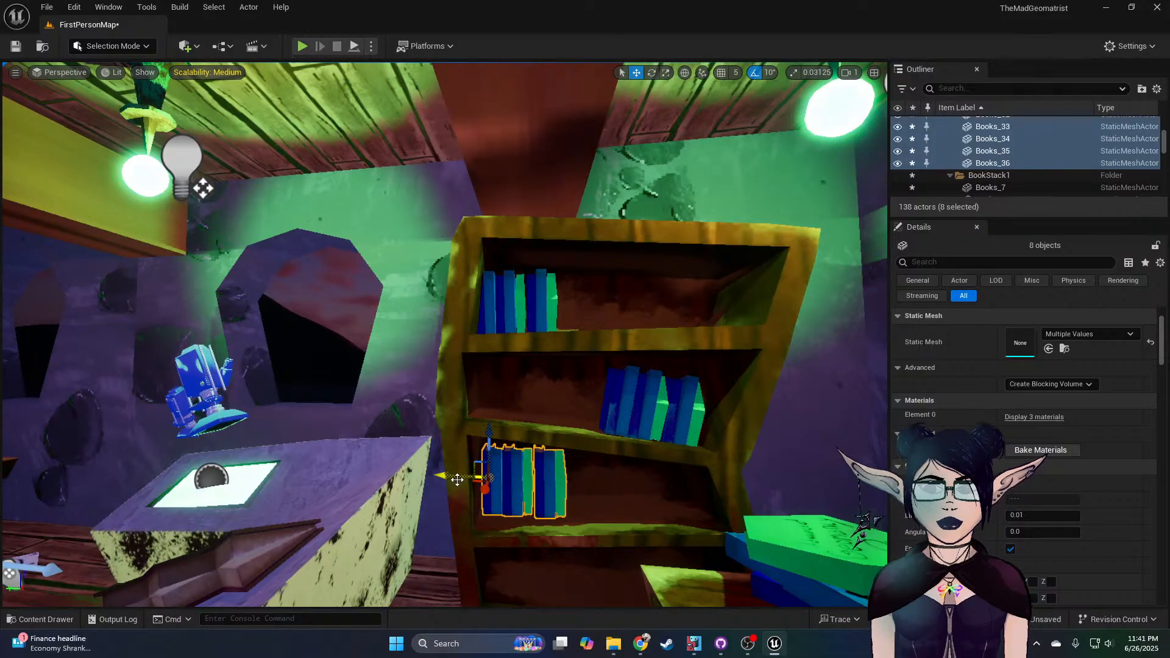
{"action": "left_click_drag", "start_coordinate": [457, 480], "coordinate": [533, 482], "text": "alt"}
Step: Move the Basic 3D Merge book to the top of the small table's stack and settle the upper books
{"action": "right_click_drag", "start_coordinate": [534, 482], "coordinate": [568, 422]}
{"action": "key", "text": "s"}
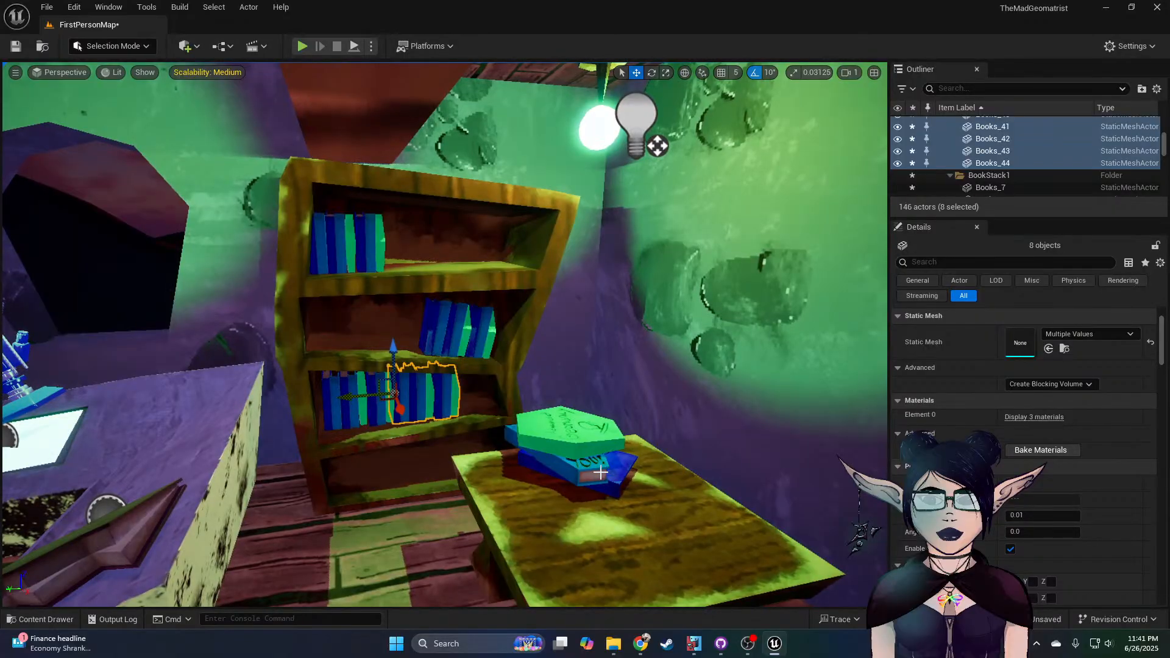
{"action": "left_click", "coordinate": [568, 422]}
{"action": "left_click_drag", "start_coordinate": [568, 421], "coordinate": [570, 386]}
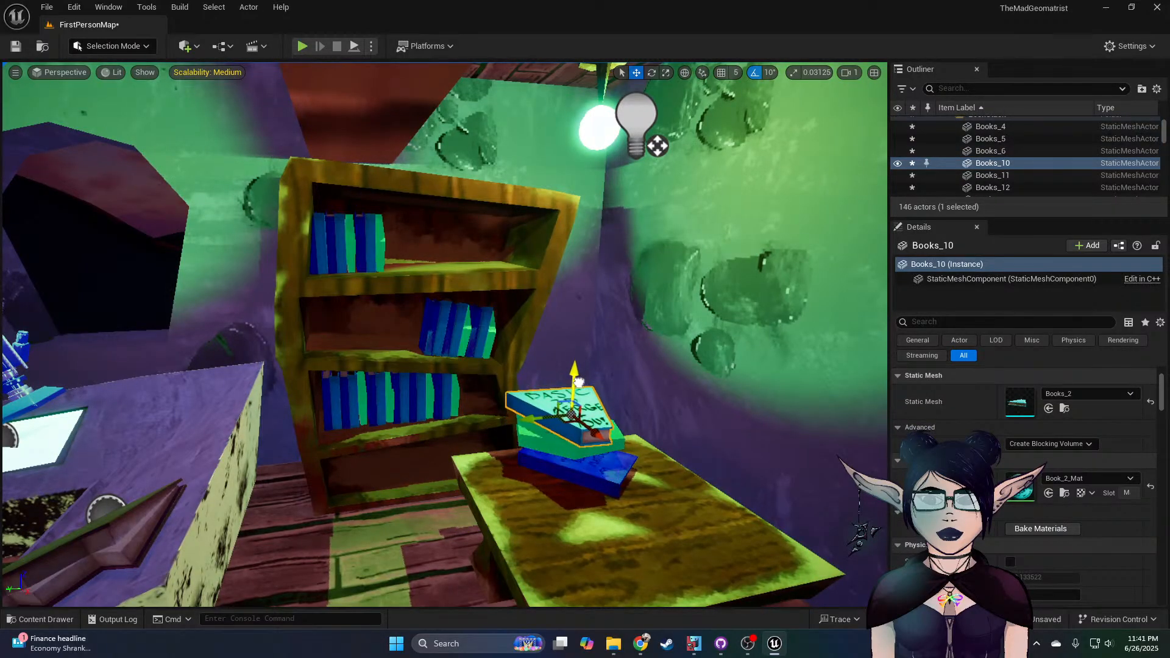
{"action": "left_click", "coordinate": [549, 444], "text": "ctrl"}
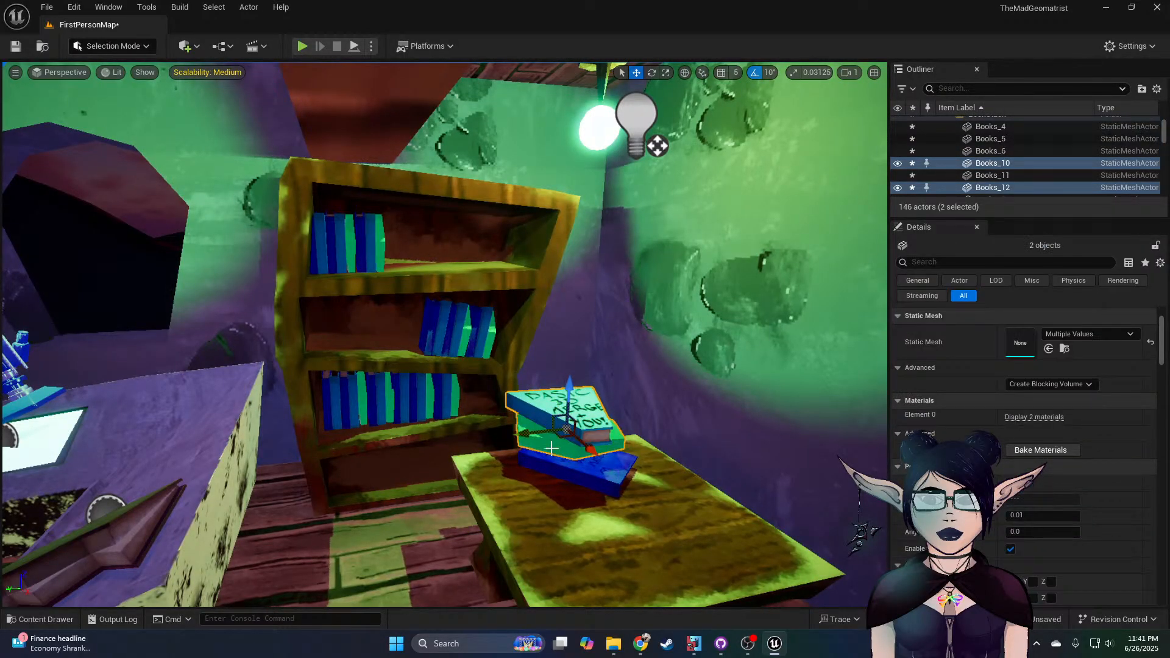
{"action": "key", "text": "End"}
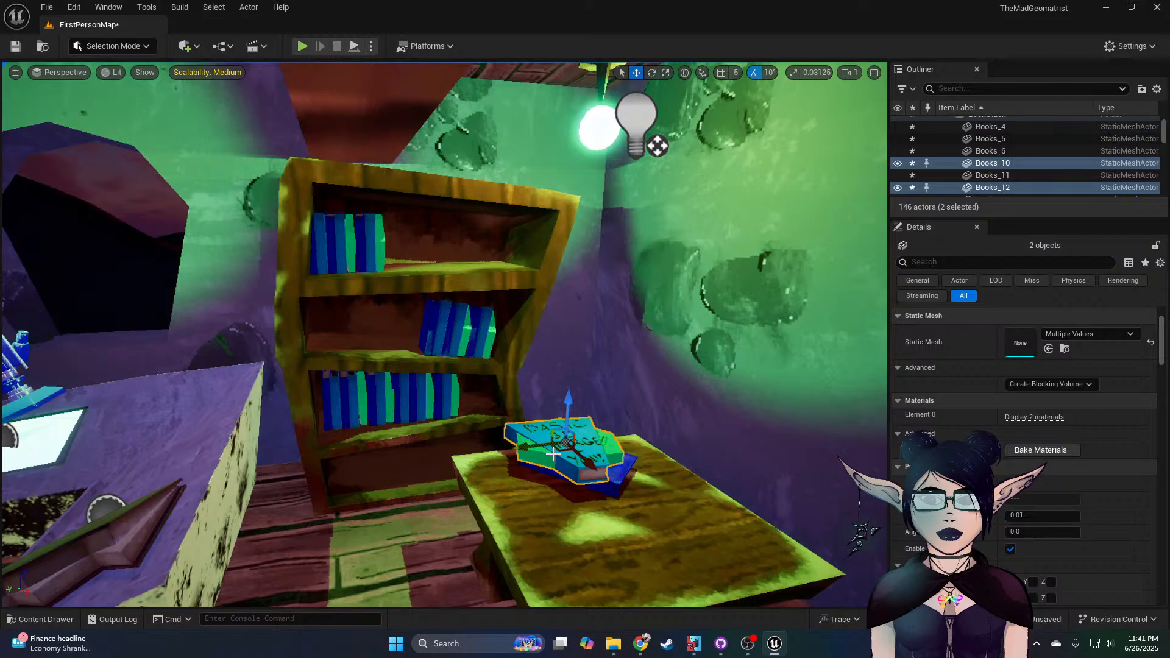
{"action": "key", "text": "End"}
{"action": "left_click", "coordinate": [553, 433]}
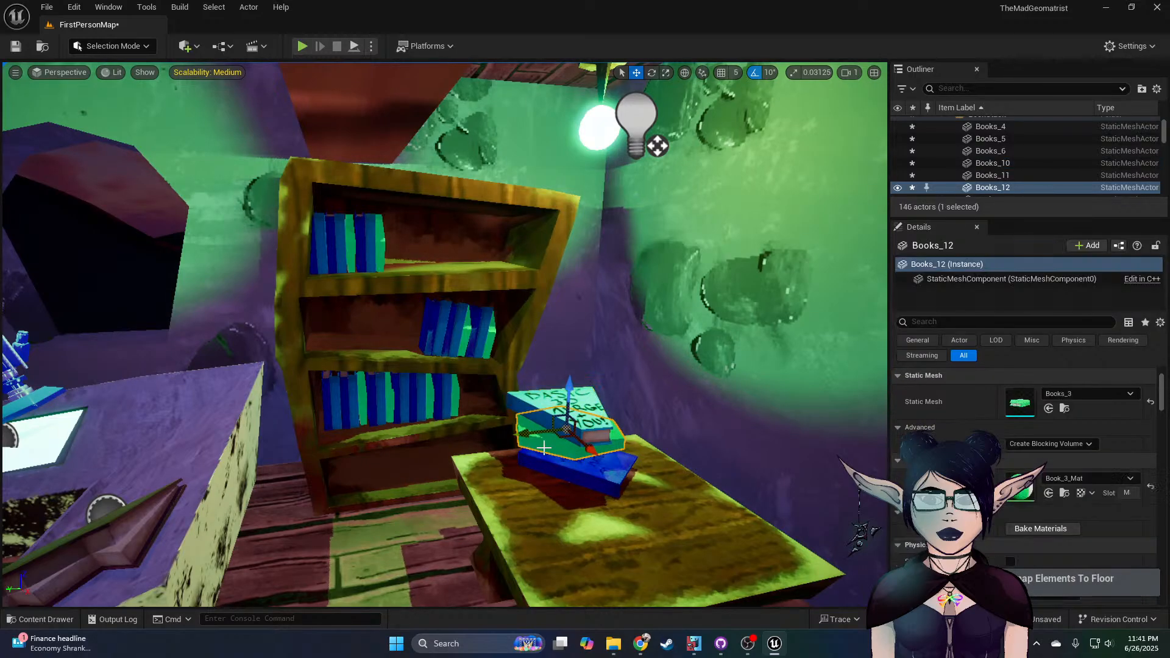
{"action": "left_click", "coordinate": [538, 403]}
Step: Delete the single teal book from the long table by the wall
{"action": "right_click_drag", "start_coordinate": [572, 403], "coordinate": [454, 433]}
{"action": "key", "text": "d"}
{"action": "key", "text": "w"}
{"action": "key", "text": "w"}
{"action": "key", "text": "w"}
{"action": "key", "text": "s"}
{"action": "key", "text": "w"}
{"action": "key", "text": "s"}
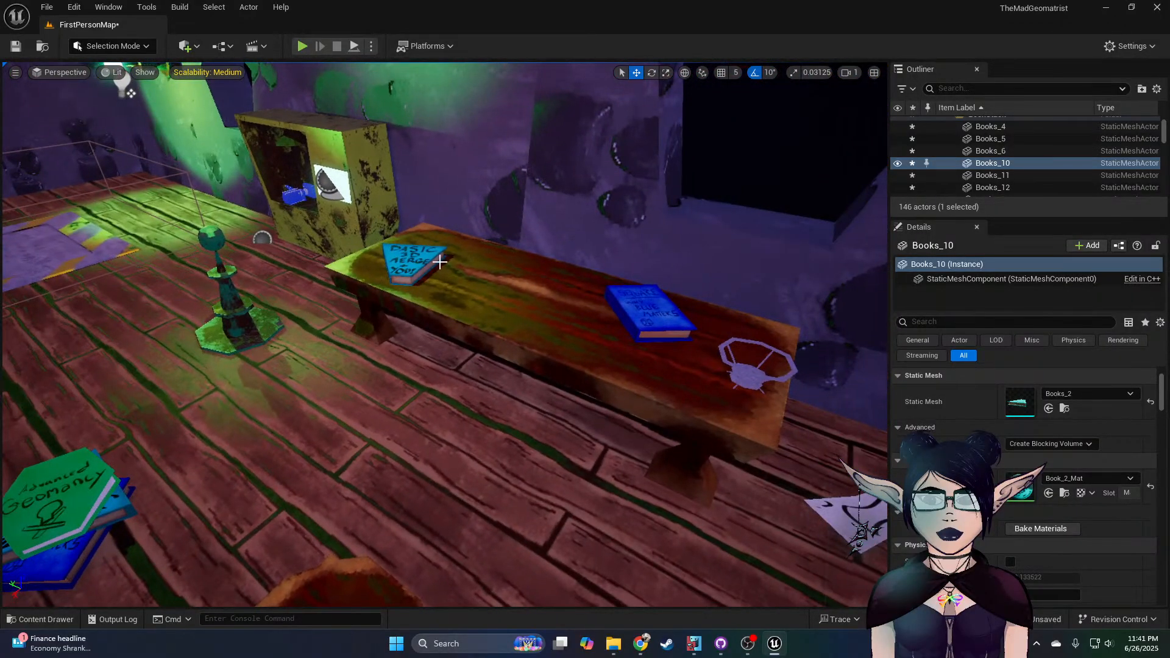
{"action": "left_click", "coordinate": [425, 261]}
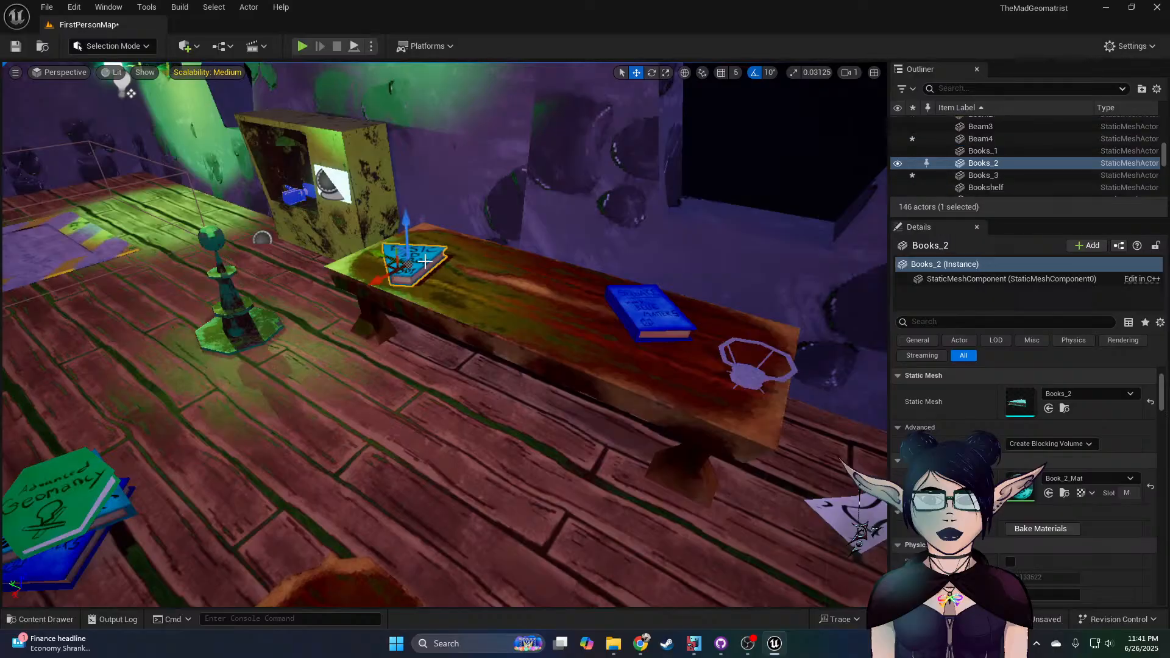
{"action": "key", "text": "Delete"}
Step: Raise the blue book to the top of the original floor stack and snap it down onto the other books
{"action": "right_click_drag", "start_coordinate": [357, 427], "coordinate": [256, 427]}
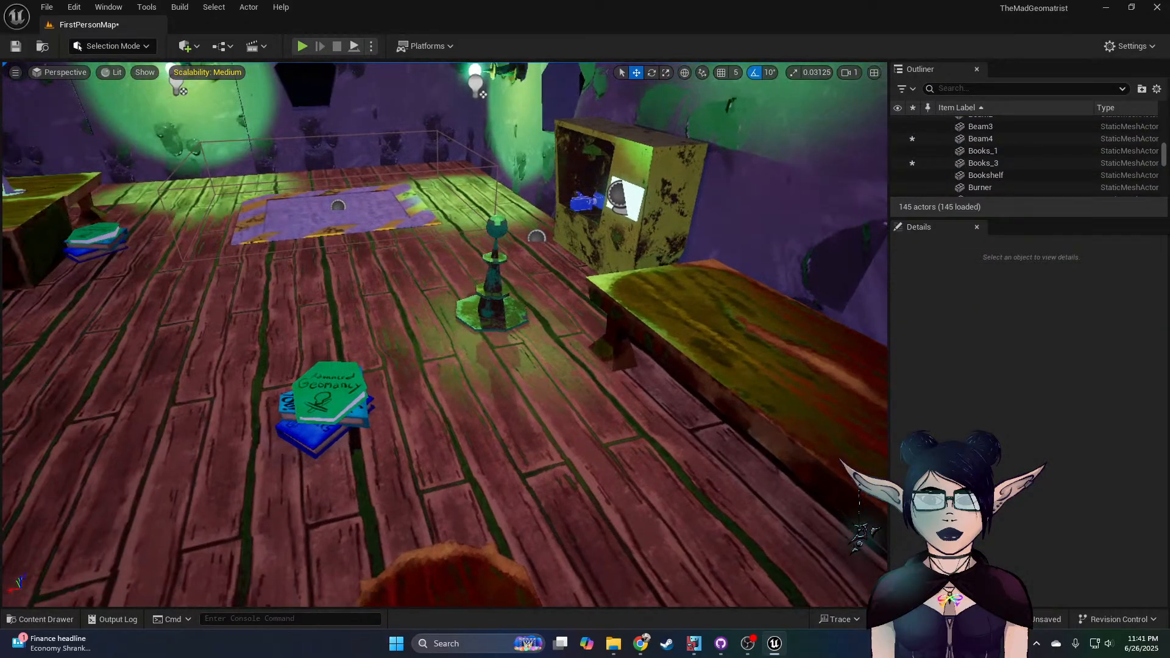
{"action": "left_click", "coordinate": [294, 405]}
{"action": "left_click", "coordinate": [294, 404], "text": "ctrl"}
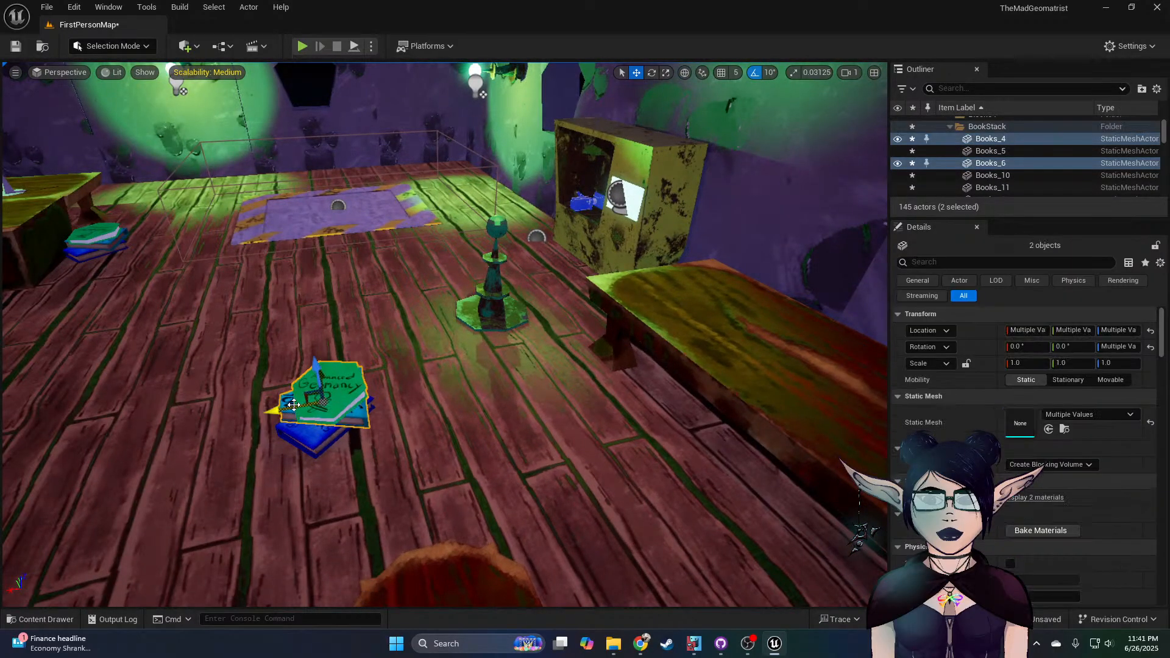
{"action": "right_click_drag", "start_coordinate": [304, 428], "coordinate": [353, 438]}
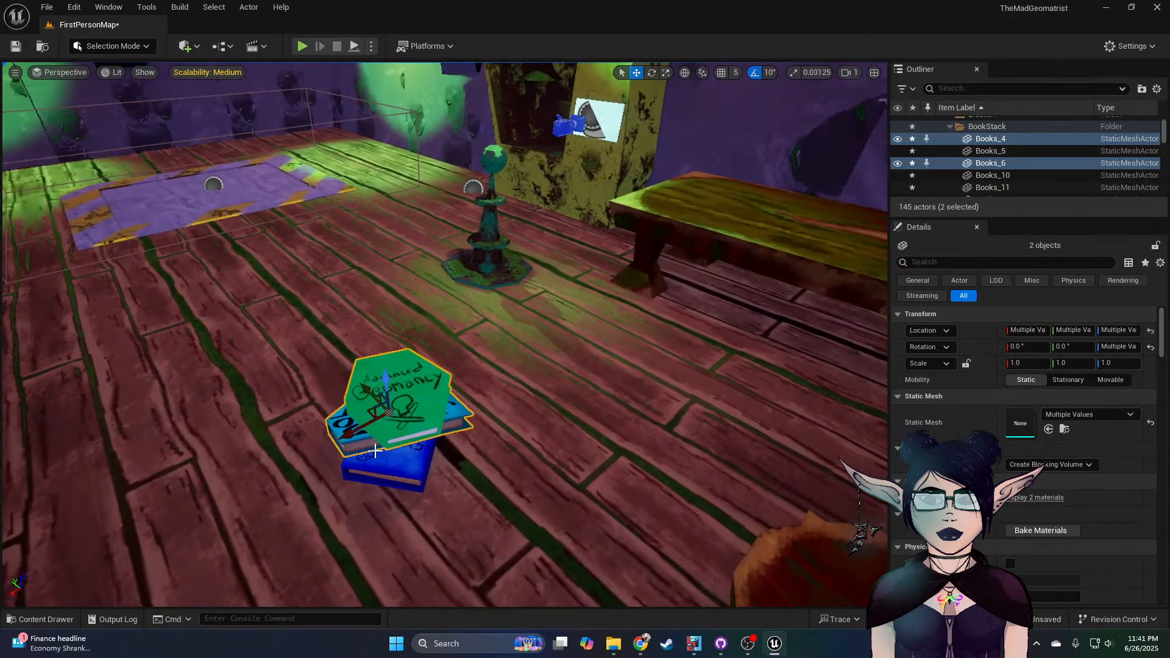
{"action": "left_click", "coordinate": [381, 466]}
{"action": "left_click_drag", "start_coordinate": [403, 403], "coordinate": [416, 326]}
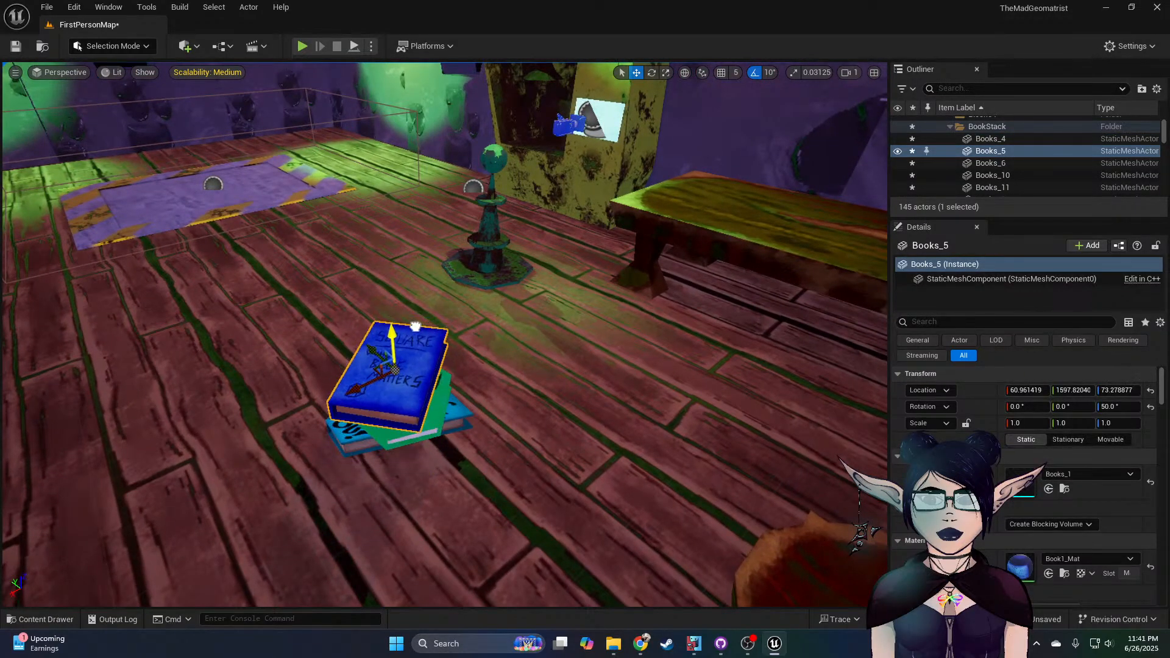
{"action": "key", "text": "End"}
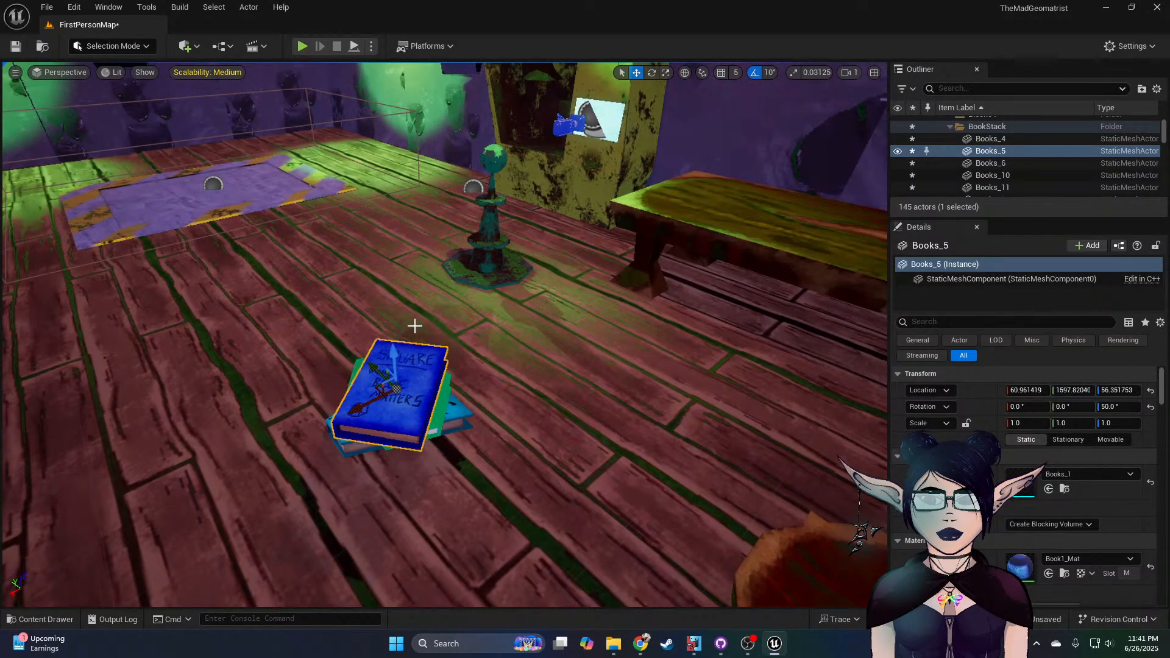
Step: Select all three books of the reordered floor stack and move them across the room to the stone doorway
{"action": "left_click", "coordinate": [443, 401], "text": "shift"}
{"action": "left_click", "coordinate": [460, 409], "text": "shift"}
{"action": "right_click_drag", "start_coordinate": [459, 409], "coordinate": [409, 404]}
{"action": "key", "text": "s"}
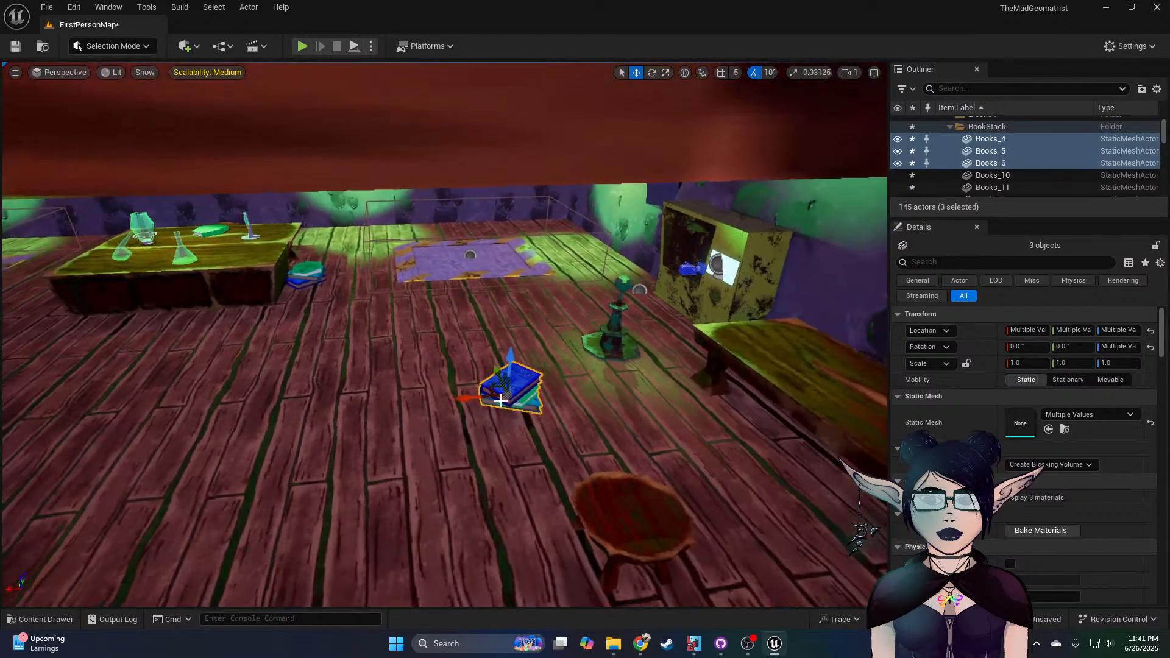
{"action": "left_click_drag", "start_coordinate": [487, 389], "coordinate": [64, 379]}
{"action": "right_click_drag", "start_coordinate": [173, 369], "coordinate": [101, 415]}
{"action": "left_click_drag", "start_coordinate": [293, 447], "coordinate": [35, 436]}
{"action": "right_click_drag", "start_coordinate": [177, 402], "coordinate": [82, 400]}
{"action": "left_click_drag", "start_coordinate": [496, 358], "coordinate": [189, 465]}
{"action": "right_click_drag", "start_coordinate": [189, 465], "coordinate": [76, 462]}
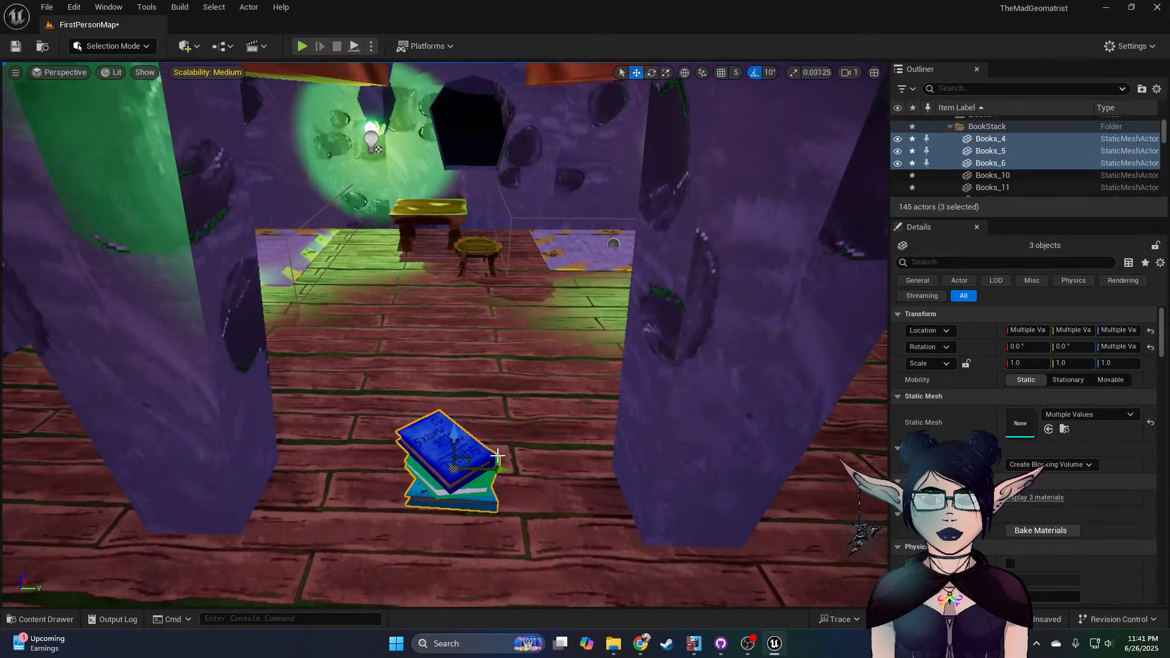
Step: Move the book stack through the doorway to the small table by the far wall and raise it to tabletop height
{"action": "right_click_drag", "start_coordinate": [448, 439], "coordinate": [347, 438]}
{"action": "left_click_drag", "start_coordinate": [523, 428], "coordinate": [411, 252]}
{"action": "key", "text": "w"}
{"action": "mouse_move", "coordinate": [484, 395]}
{"action": "right_mouse_down"}
{"action": "mouse_move", "coordinate": [482, 335]}
{"action": "mouse_move", "coordinate": [485, 394]}
{"action": "right_mouse_up"}
{"action": "left_click_drag", "start_coordinate": [523, 395], "coordinate": [525, 315]}
Step: Rotate the book stack and position it over the back left corner of the small table
{"action": "key", "text": "e"}
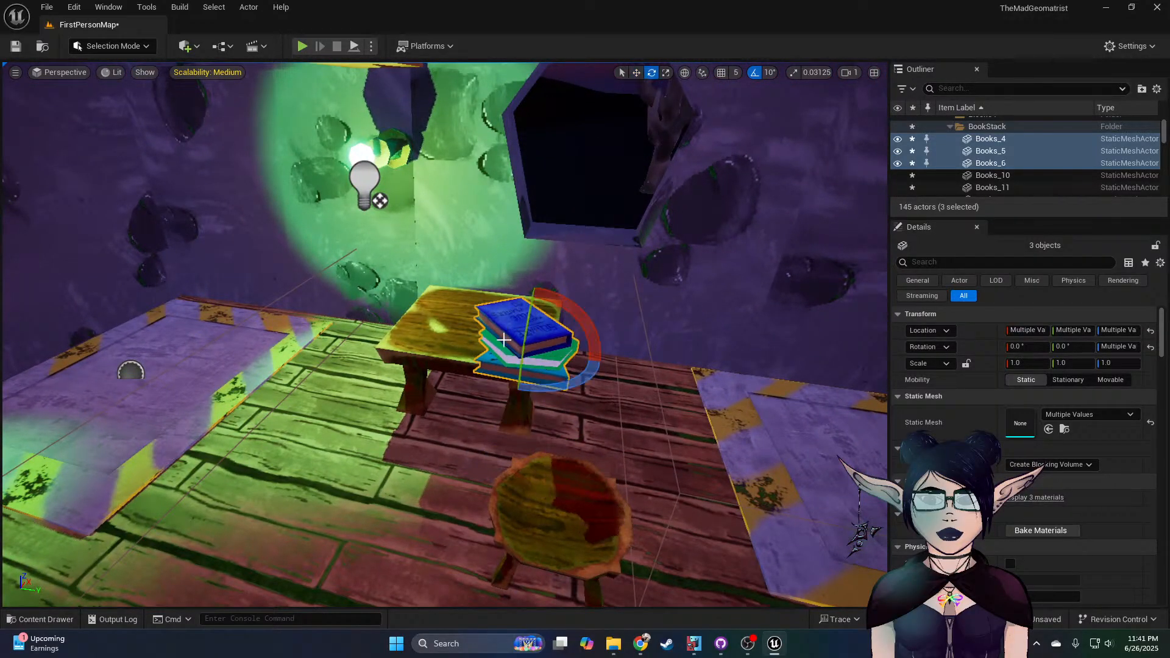
{"action": "left_click_drag", "start_coordinate": [537, 391], "coordinate": [456, 390]}
{"action": "right_click_drag", "start_coordinate": [537, 390], "coordinate": [556, 331]}
{"action": "key", "text": "w"}
{"action": "key", "text": "w"}
{"action": "left_click_drag", "start_coordinate": [552, 430], "coordinate": [376, 288]}
Step: Snap the stack's books down one at a time, starting with the teal book on the tabletop
{"action": "key", "text": "End"}
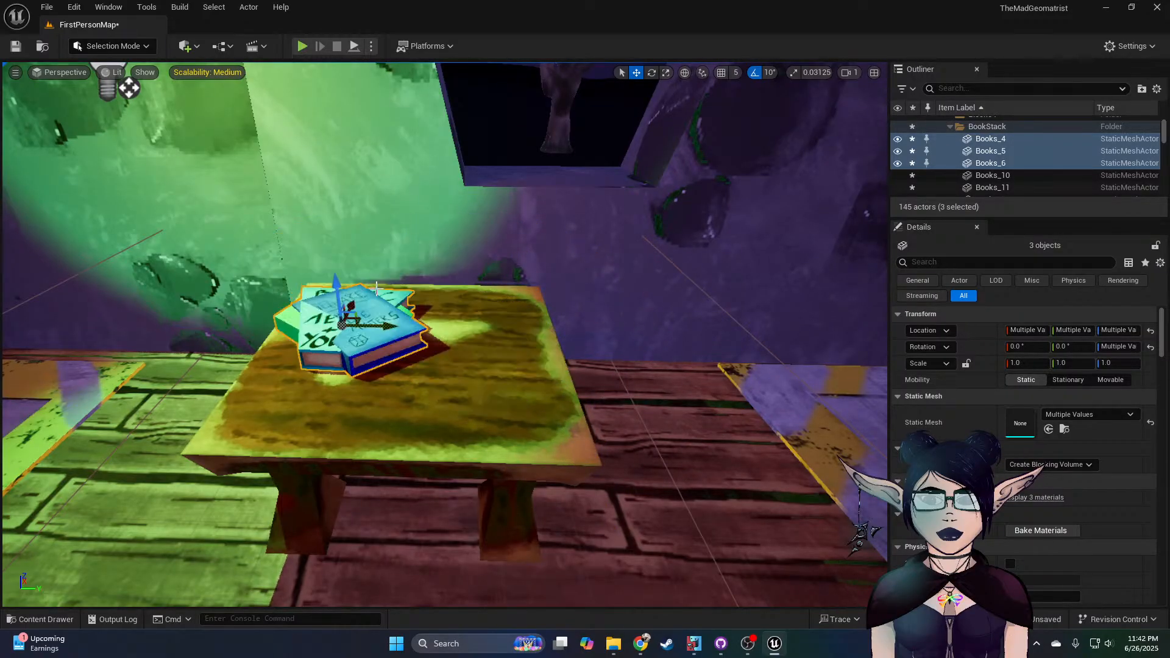
{"action": "key", "text": "ctrl+z"}
{"action": "left_click", "coordinate": [320, 316]}
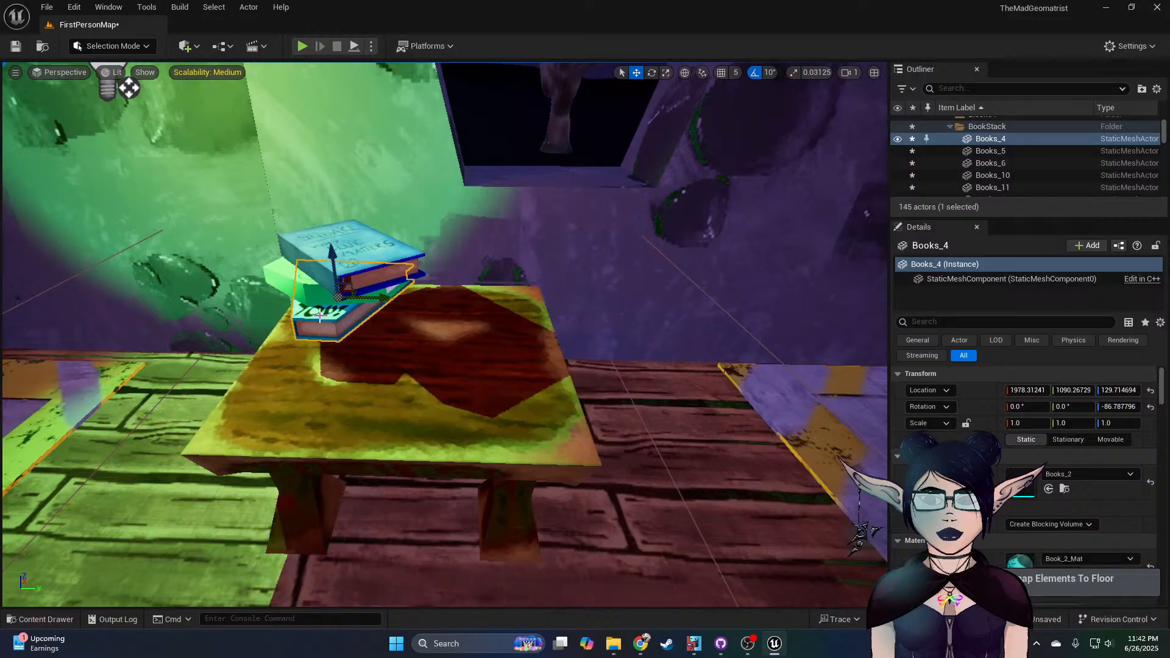
{"action": "key", "text": "End"}
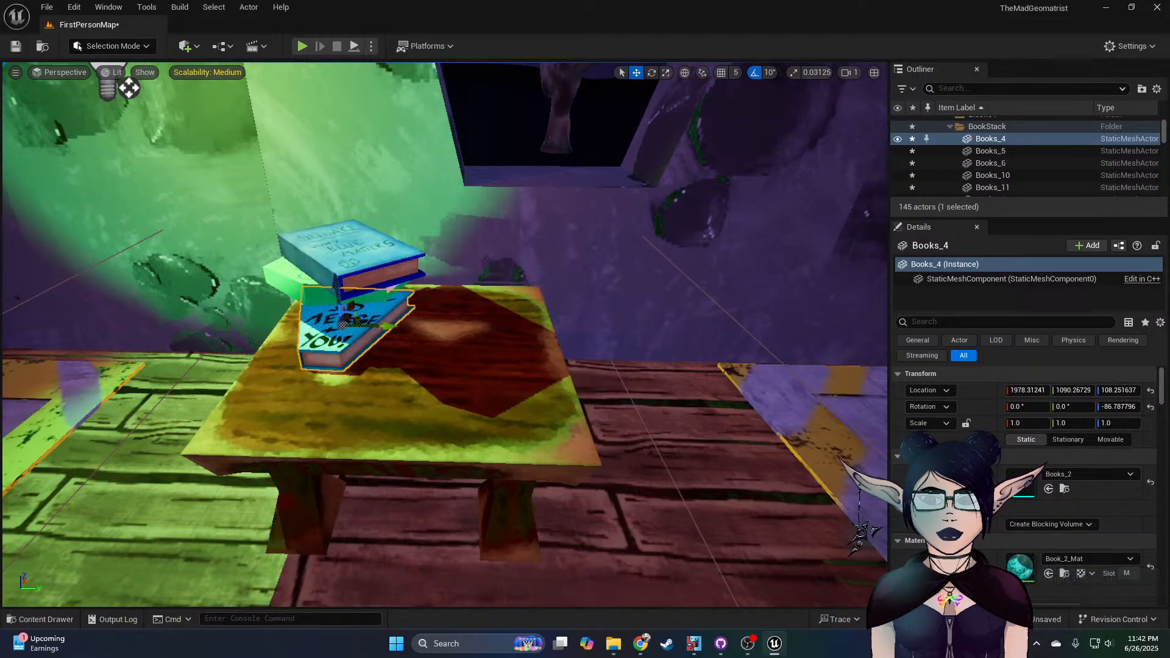
{"action": "left_click", "coordinate": [291, 279]}
{"action": "key", "text": "End"}
{"action": "right_click_drag", "start_coordinate": [248, 280], "coordinate": [393, 308]}
{"action": "key", "text": "w"}
{"action": "key", "text": "w"}
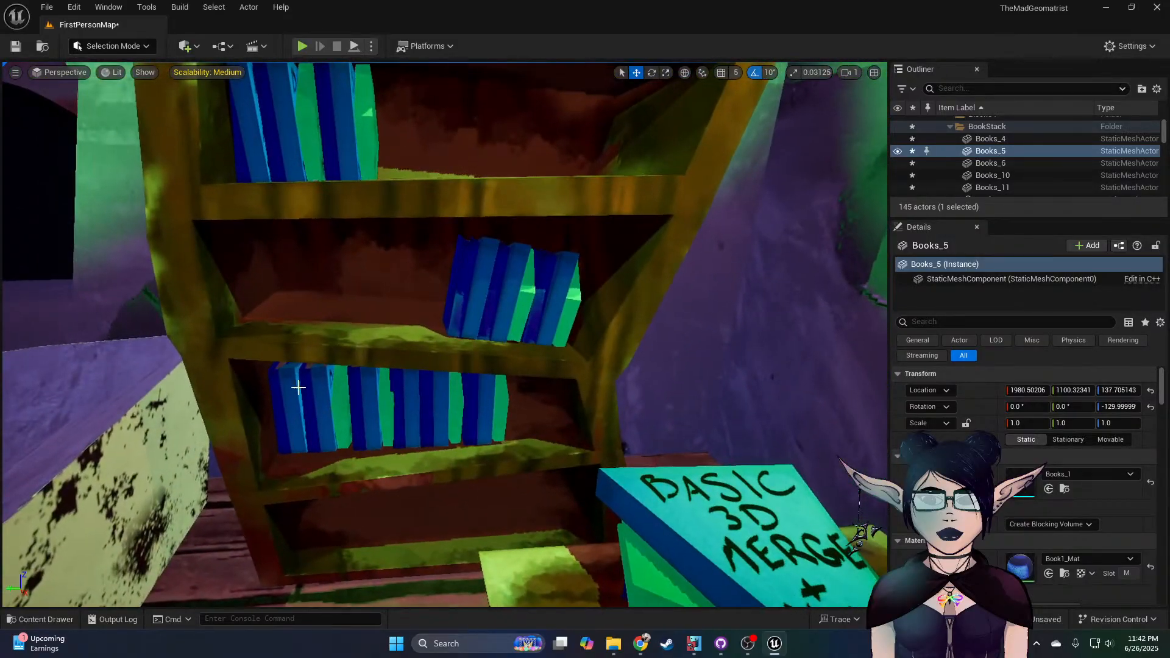
{"action": "left_click", "coordinate": [293, 399]}
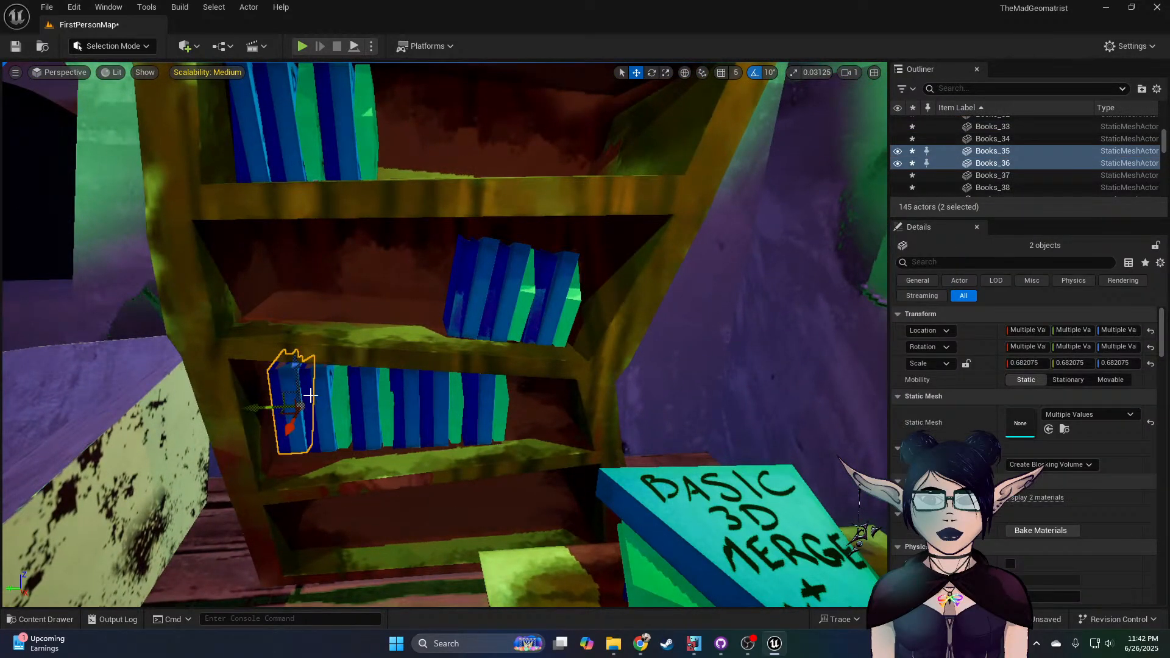
{"action": "left_click", "coordinate": [332, 397], "text": "ctrl"}
{"action": "left_click", "coordinate": [342, 400], "text": "ctrl"}
{"action": "left_click", "coordinate": [346, 403], "text": "ctrl"}
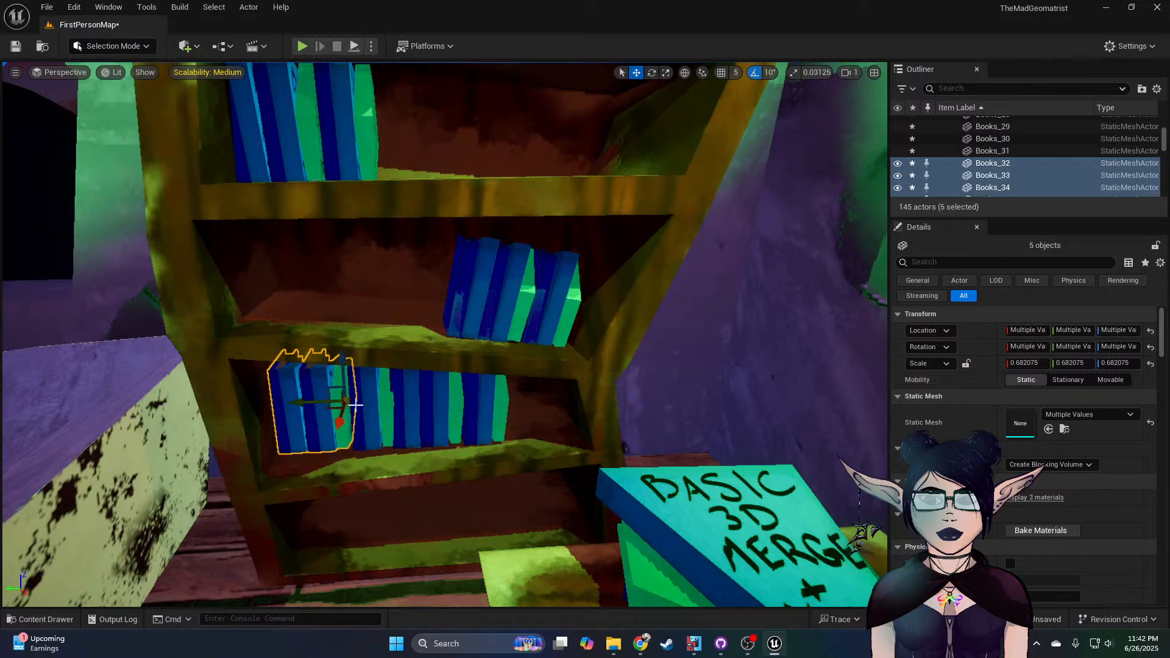
{"action": "left_click", "coordinate": [357, 404], "text": "ctrl"}
{"action": "left_click", "coordinate": [372, 405], "text": "ctrl"}
{"action": "left_click", "coordinate": [386, 406], "text": "ctrl"}
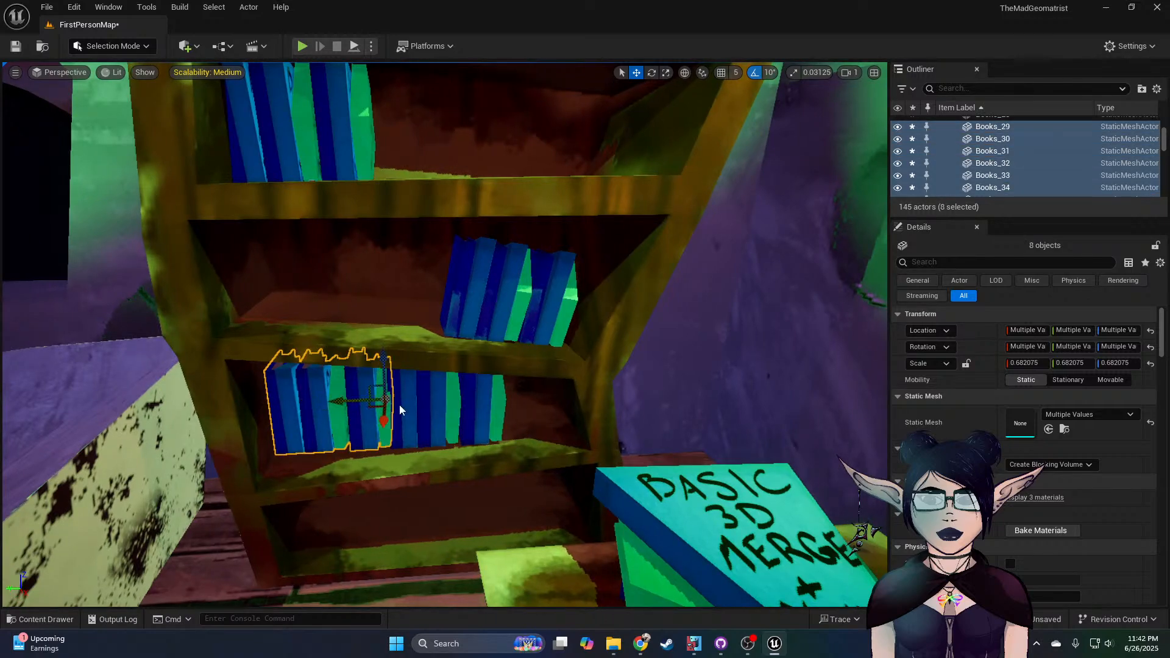
{"action": "left_click", "coordinate": [396, 405], "text": "ctrl"}
{"action": "left_click", "coordinate": [411, 406], "text": "ctrl"}
{"action": "left_click", "coordinate": [427, 408], "text": "ctrl"}
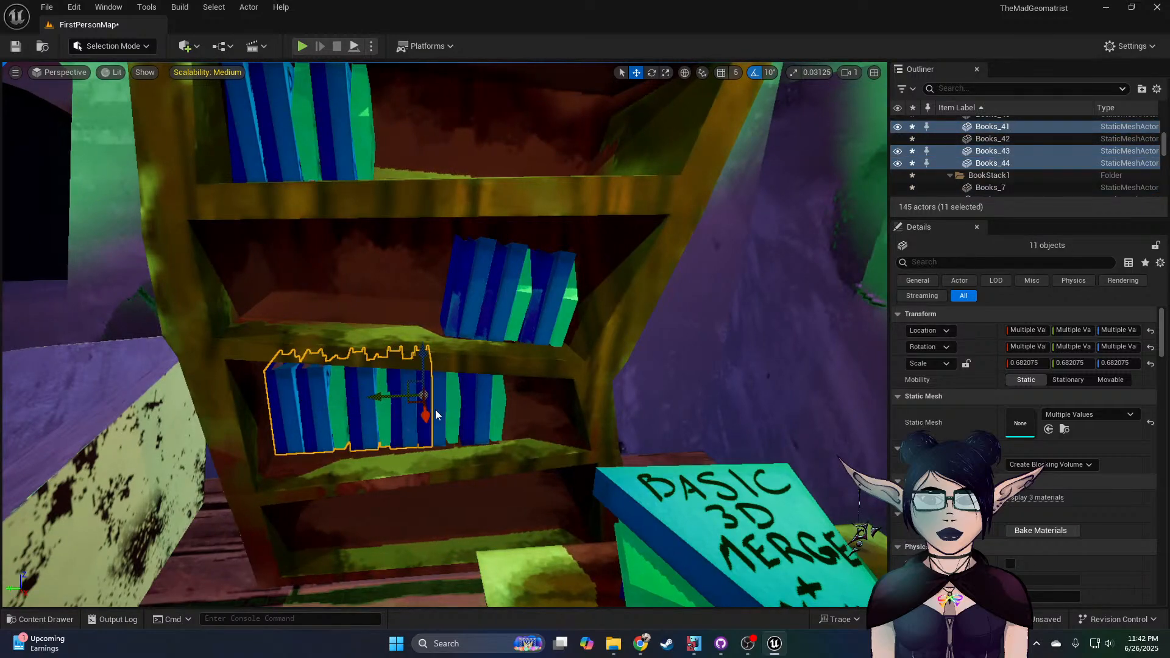
{"action": "left_click", "coordinate": [442, 409], "text": "ctrl"}
{"action": "left_click", "coordinate": [456, 410], "text": "ctrl"}
{"action": "left_click", "coordinate": [472, 415], "text": "ctrl"}
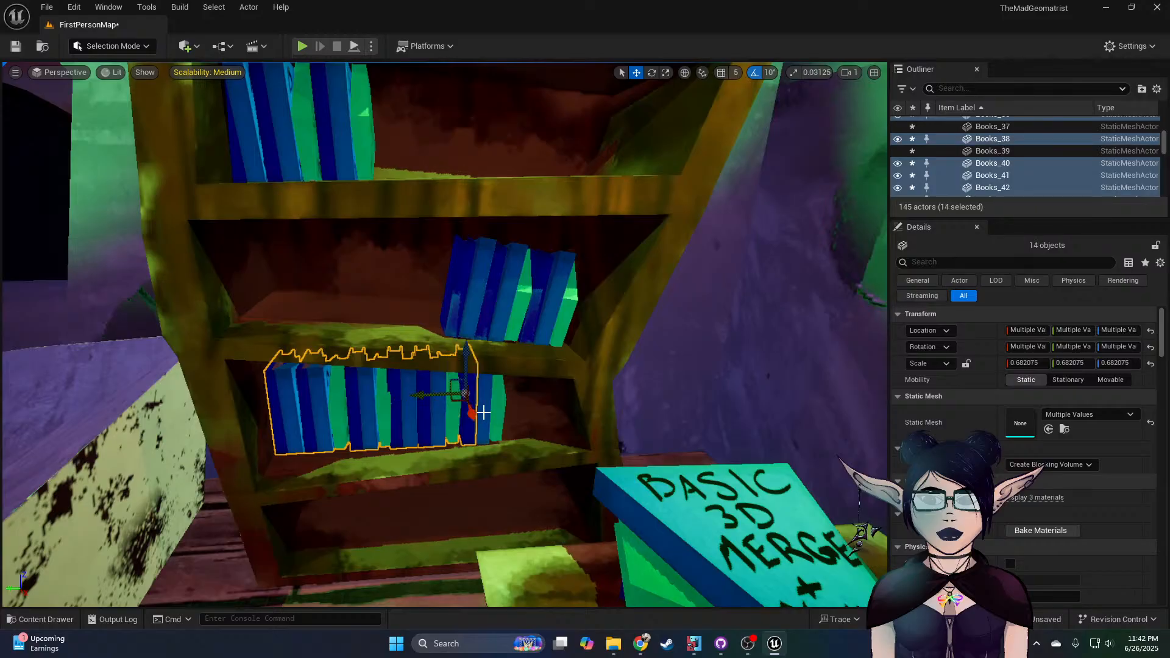
Step: Select the eight leaning books on the bookcase's middle shelf and duplicate them out of the shelf
{"action": "left_click", "coordinate": [475, 289]}
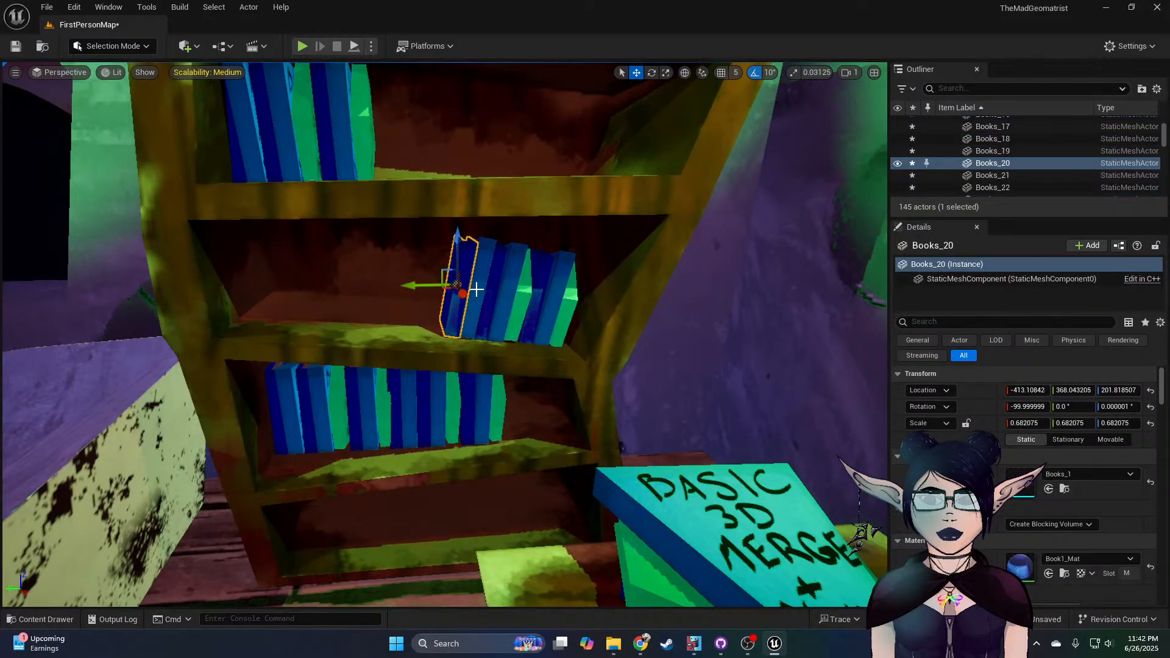
{"action": "left_click", "coordinate": [485, 288], "text": "ctrl"}
{"action": "left_click", "coordinate": [497, 293], "text": "ctrl"}
{"action": "left_click", "coordinate": [511, 294], "text": "ctrl"}
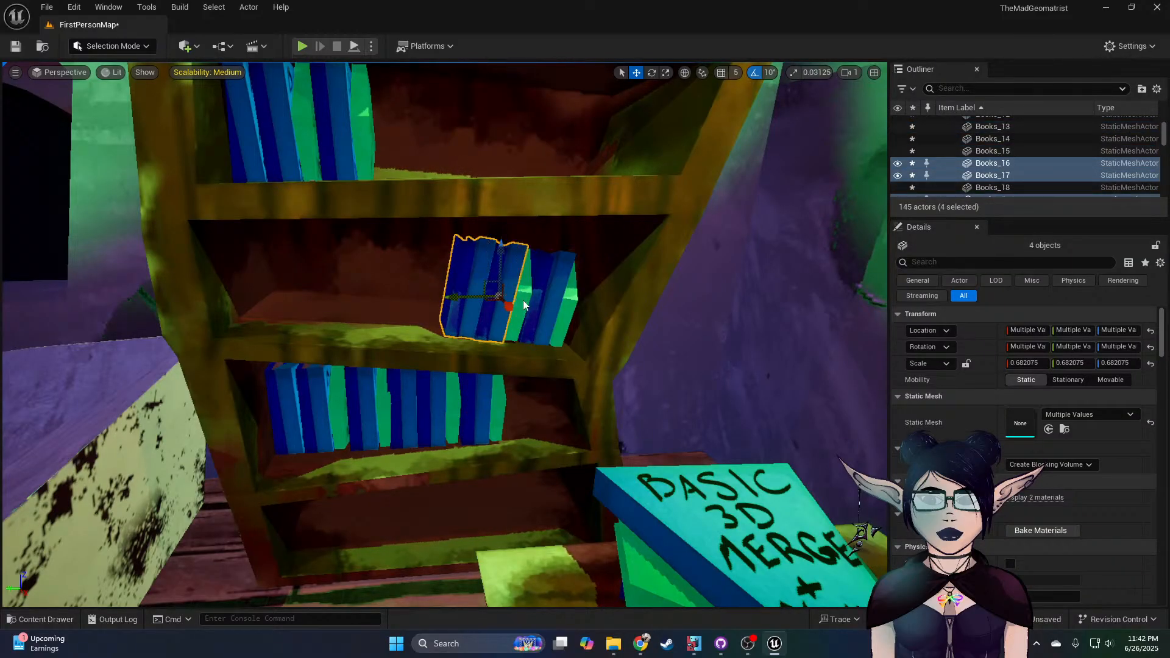
{"action": "left_click", "coordinate": [523, 304], "text": "ctrl"}
{"action": "left_click", "coordinate": [547, 306], "text": "ctrl"}
{"action": "left_click", "coordinate": [562, 306], "text": "ctrl"}
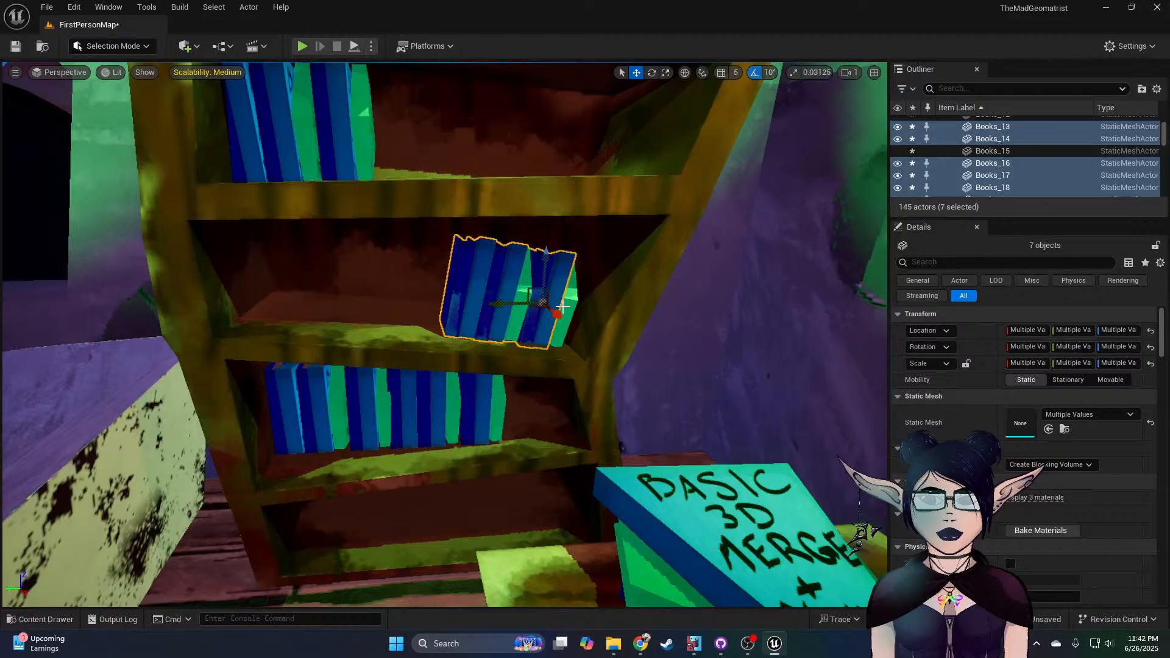
{"action": "left_click", "coordinate": [547, 316], "text": "ctrl"}
{"action": "left_click_drag", "start_coordinate": [571, 315], "coordinate": [606, 536], "text": "alt"}
Step: Move the duplicated books across the room and rotate them so they lie flat as a vertical stack
{"action": "key", "text": "w"}
{"action": "right_click_drag", "start_coordinate": [445, 334], "coordinate": [740, 449]}
{"action": "left_click_drag", "start_coordinate": [666, 328], "coordinate": [54, 352]}
{"action": "key", "text": "w"}
{"action": "right_click_drag", "start_coordinate": [54, 352], "coordinate": [18, 317]}
{"action": "key", "text": "e"}
{"action": "left_click_drag", "start_coordinate": [122, 414], "coordinate": [190, 488]}
{"action": "key", "text": "w"}
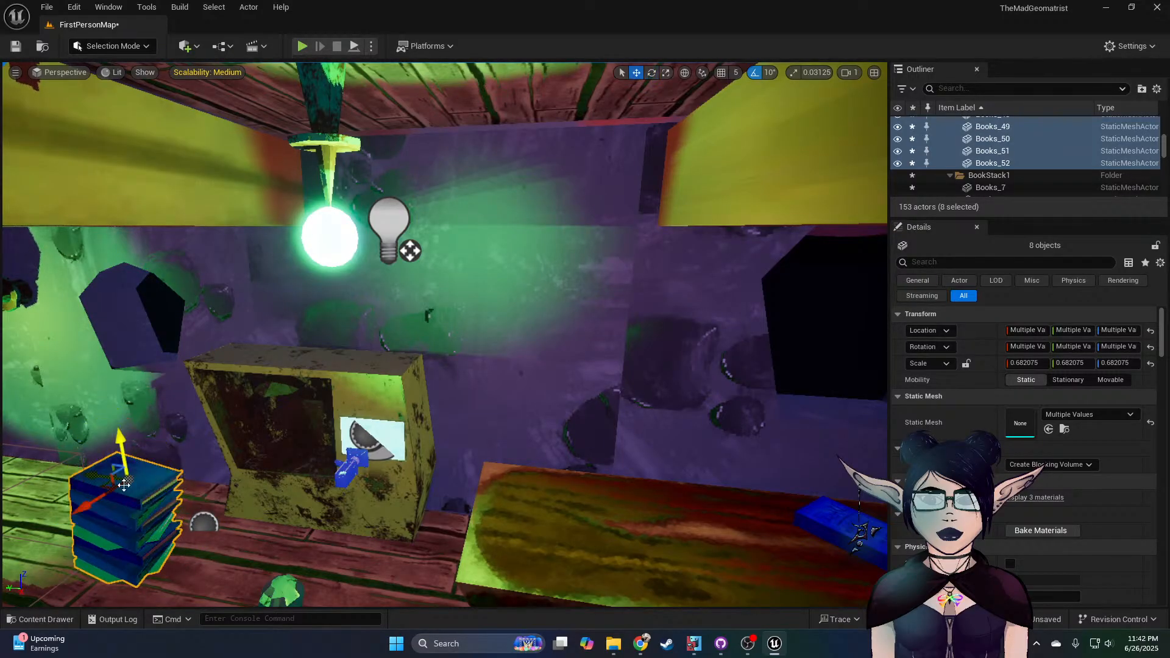
Step: Move the eight-book stack over the end of the long table, rotate it and settle its position on the tabletop
{"action": "left_click_drag", "start_coordinate": [83, 506], "coordinate": [551, 485]}
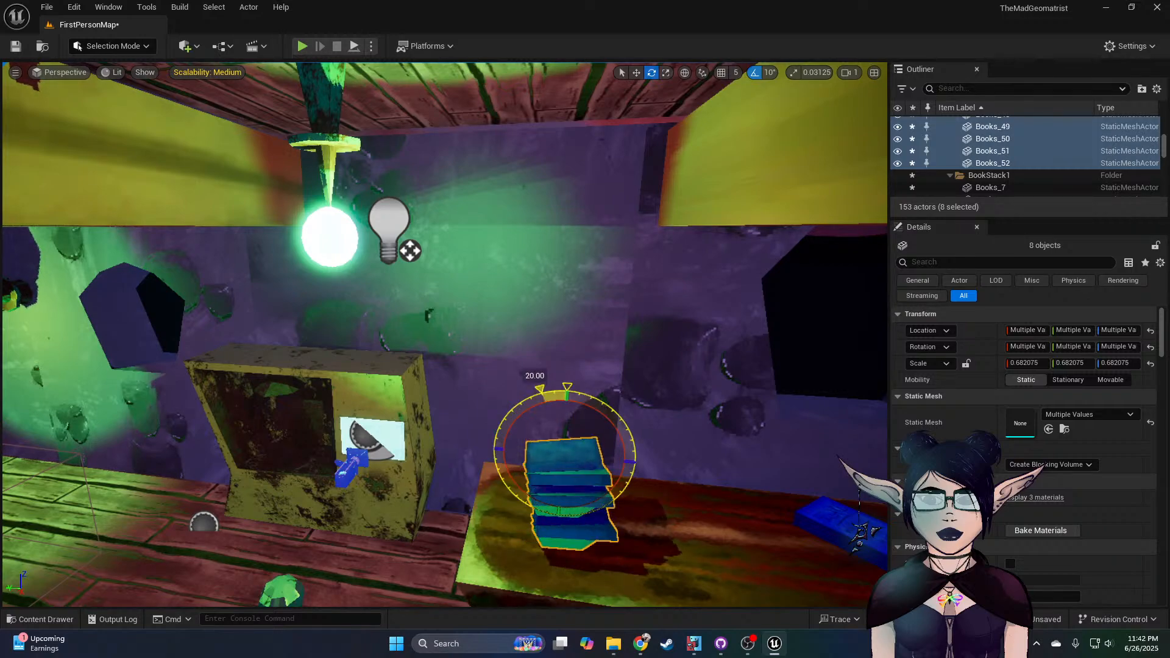
{"action": "key", "text": "w"}
{"action": "left_click_drag", "start_coordinate": [564, 483], "coordinate": [560, 438]}
{"action": "left_click_drag", "start_coordinate": [561, 392], "coordinate": [549, 412]}
Step: Rotate the eight-book stack again and shift it into the back corner of the long table
{"action": "right_click_drag", "start_coordinate": [549, 412], "coordinate": [431, 421]}
{"action": "key", "text": "d"}
{"action": "key", "text": "a"}
{"action": "key", "text": "w"}
{"action": "key", "text": "s"}
{"action": "key", "text": "w"}
{"action": "key", "text": "e"}
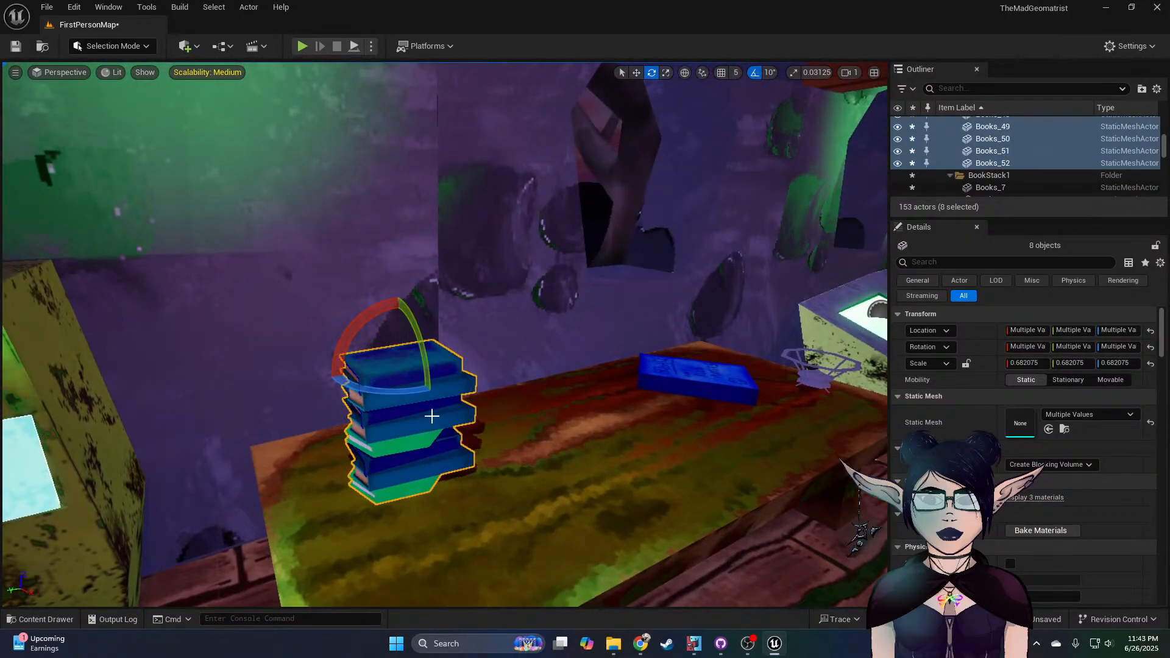
{"action": "left_click_drag", "start_coordinate": [417, 392], "coordinate": [292, 396]}
{"action": "key", "text": "w"}
{"action": "left_click_drag", "start_coordinate": [397, 374], "coordinate": [315, 377]}
Step: Duplicate the eight-book stack and place the copy on the floor at the large worktable's corner, beside the existing floor stack
{"action": "right_click_drag", "start_coordinate": [385, 364], "coordinate": [243, 363]}
{"action": "key", "text": "s"}
{"action": "mouse_move", "coordinate": [747, 300]}
{"action": "right_mouse_down"}
{"action": "mouse_move", "coordinate": [548, 293]}
{"action": "mouse_move", "coordinate": [747, 300]}
{"action": "right_mouse_up"}
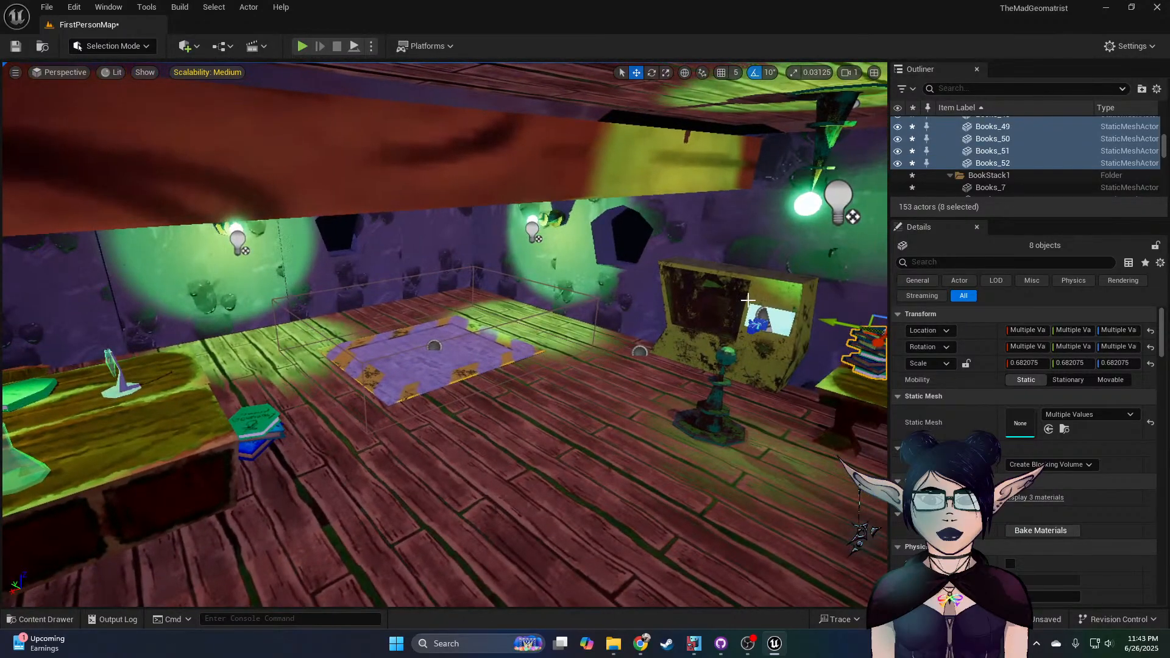
{"action": "right_click_drag", "start_coordinate": [849, 350], "coordinate": [877, 353]}
{"action": "left_click_drag", "start_coordinate": [777, 318], "coordinate": [184, 447], "text": "alt"}
{"action": "right_click_drag", "start_coordinate": [184, 447], "coordinate": [95, 438]}
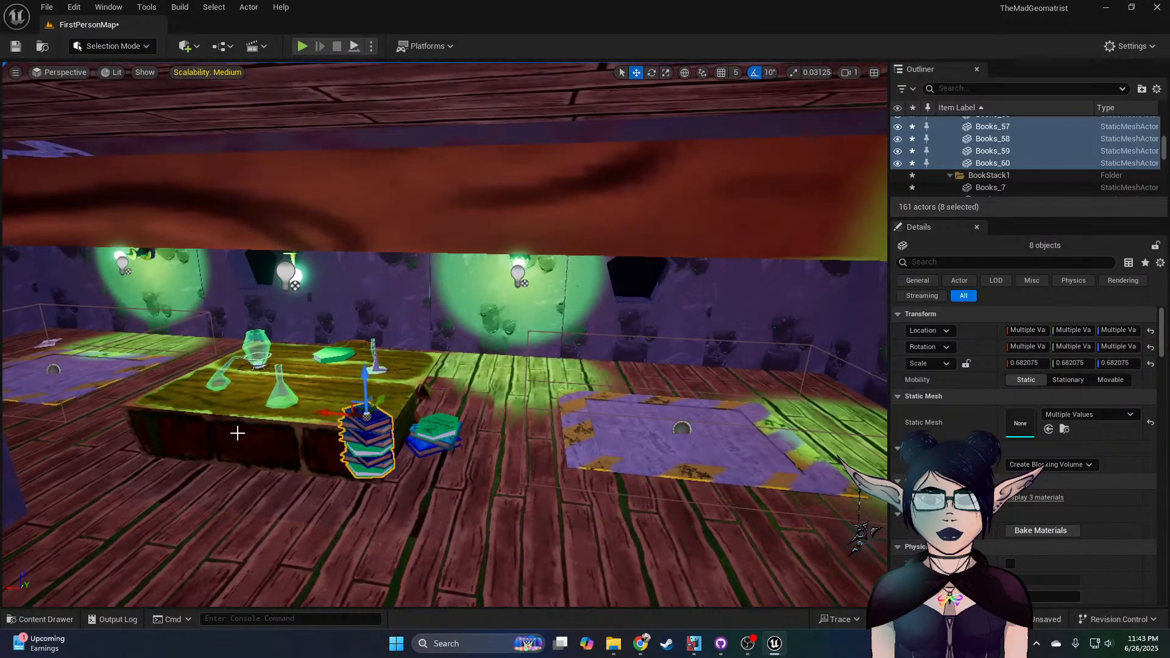
{"action": "right_click_drag", "start_coordinate": [392, 482], "coordinate": [366, 441]}
{"action": "right_click_drag", "start_coordinate": [351, 527], "coordinate": [485, 421]}
{"action": "left_click_drag", "start_coordinate": [492, 363], "coordinate": [578, 380]}
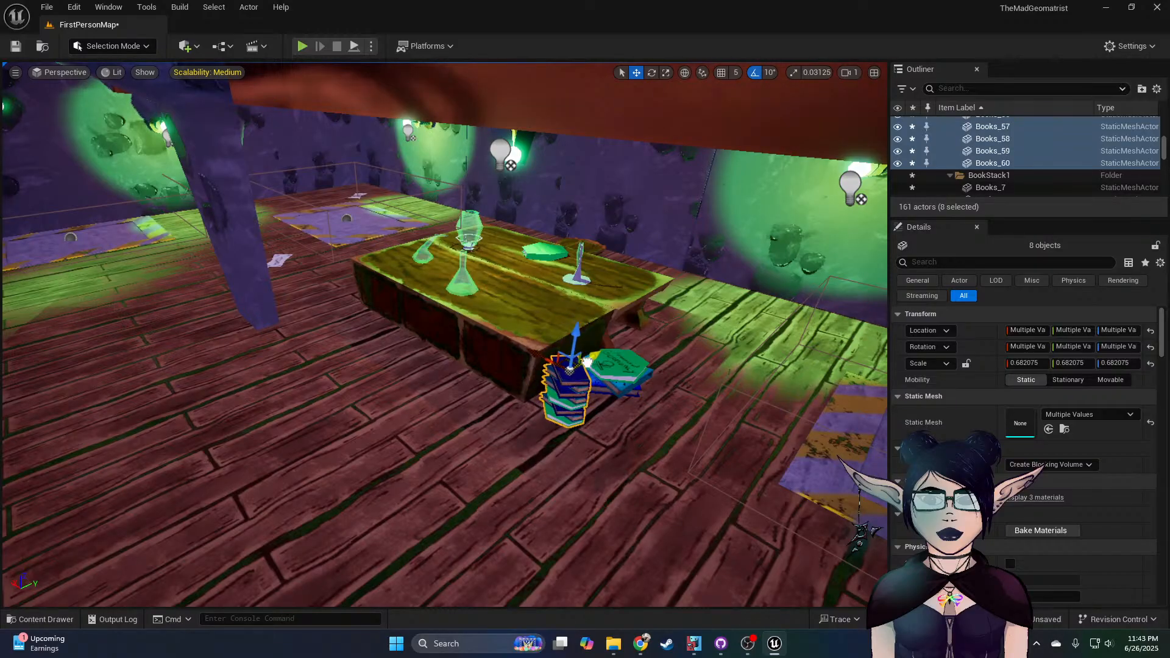
Step: Try rotating the bottom green book of the tall floor stack by 100°, and undo back to the full stack selection
{"action": "right_click_drag", "start_coordinate": [586, 362], "coordinate": [600, 311]}
{"action": "left_click", "coordinate": [644, 416]}
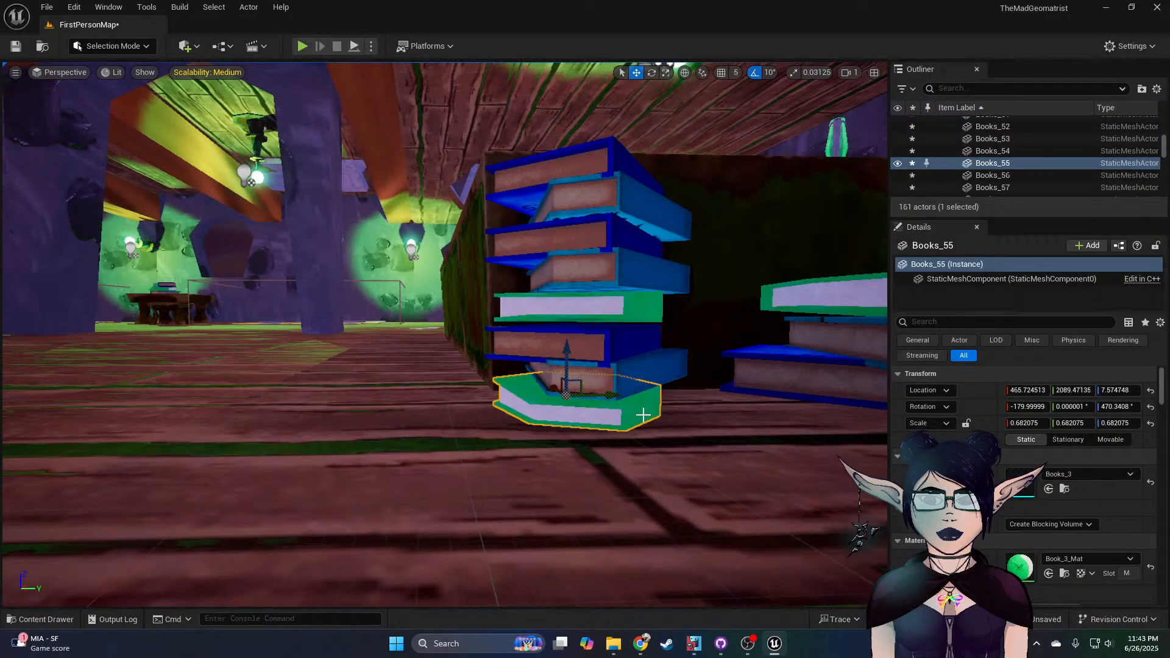
{"action": "left_click", "coordinate": [632, 386]}
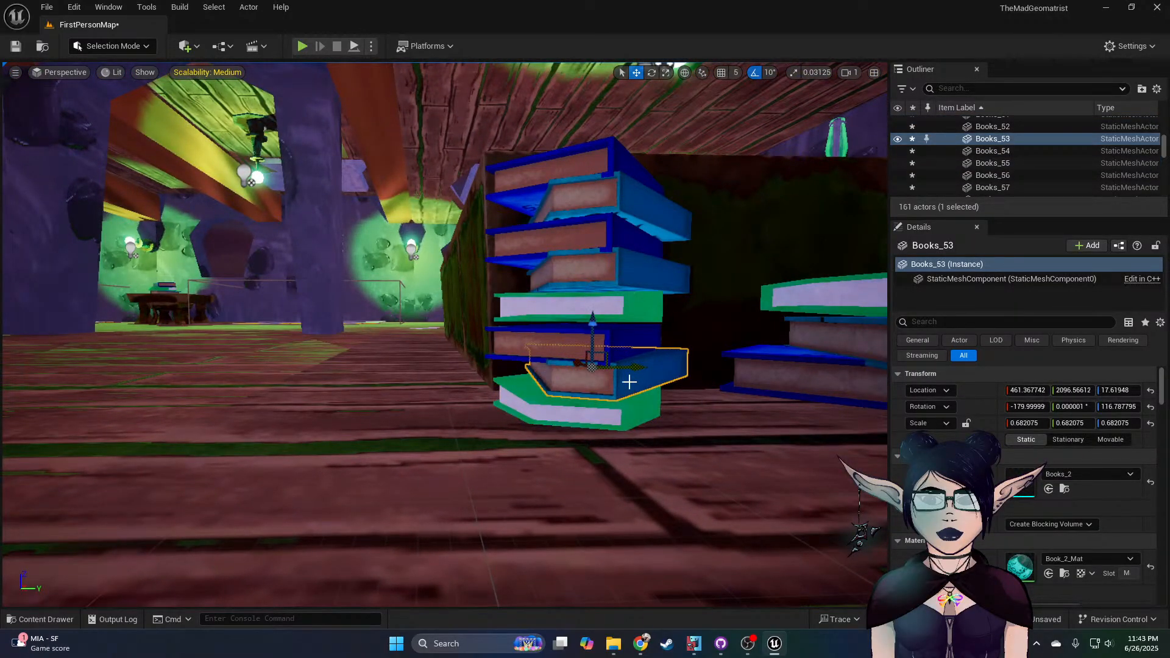
{"action": "right_click_drag", "start_coordinate": [629, 334], "coordinate": [252, 284]}
{"action": "key", "text": "f"}
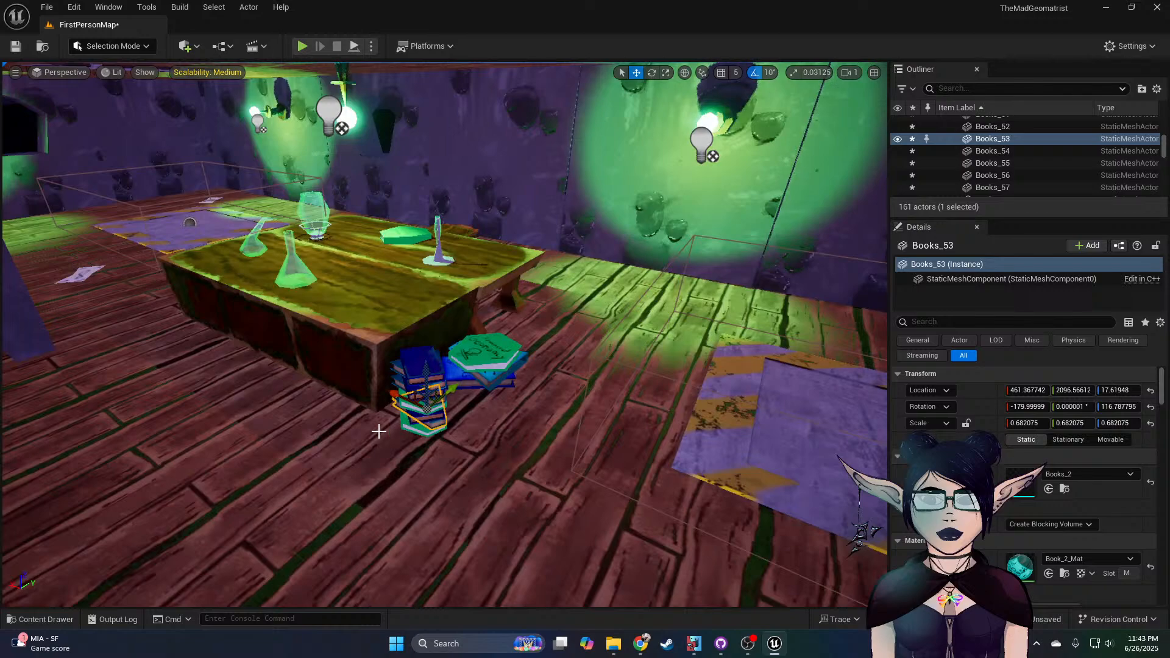
{"action": "left_click", "coordinate": [418, 429]}
{"action": "key", "text": "e"}
{"action": "left_click_drag", "start_coordinate": [437, 462], "coordinate": [473, 429]}
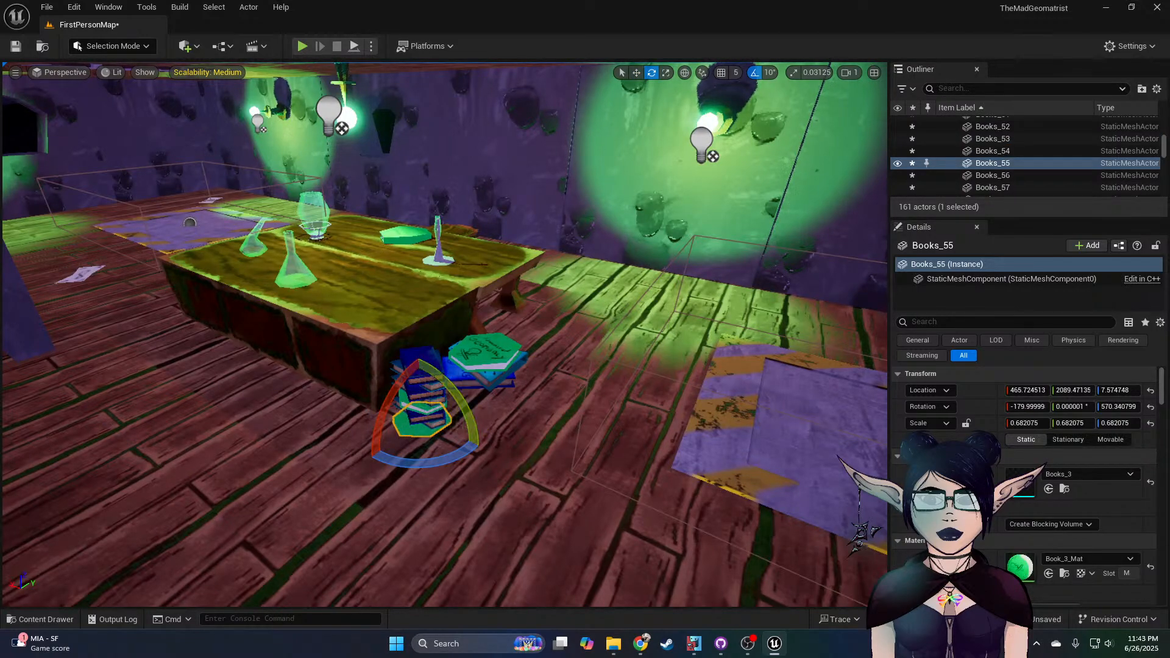
{"action": "left_click", "coordinate": [434, 423]}
{"action": "key", "text": "ctrl+z"}
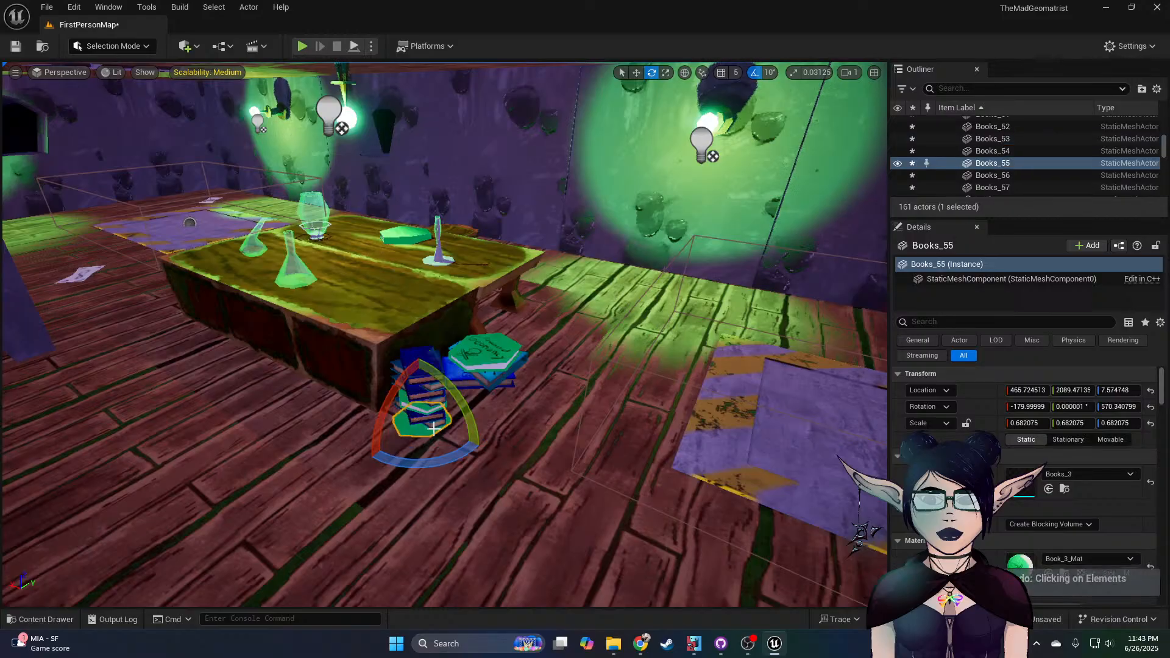
{"action": "key", "text": "ctrl+z"}
{"action": "key", "text": "ctrl+z"}
{"action": "key", "text": "ctrl+z"}
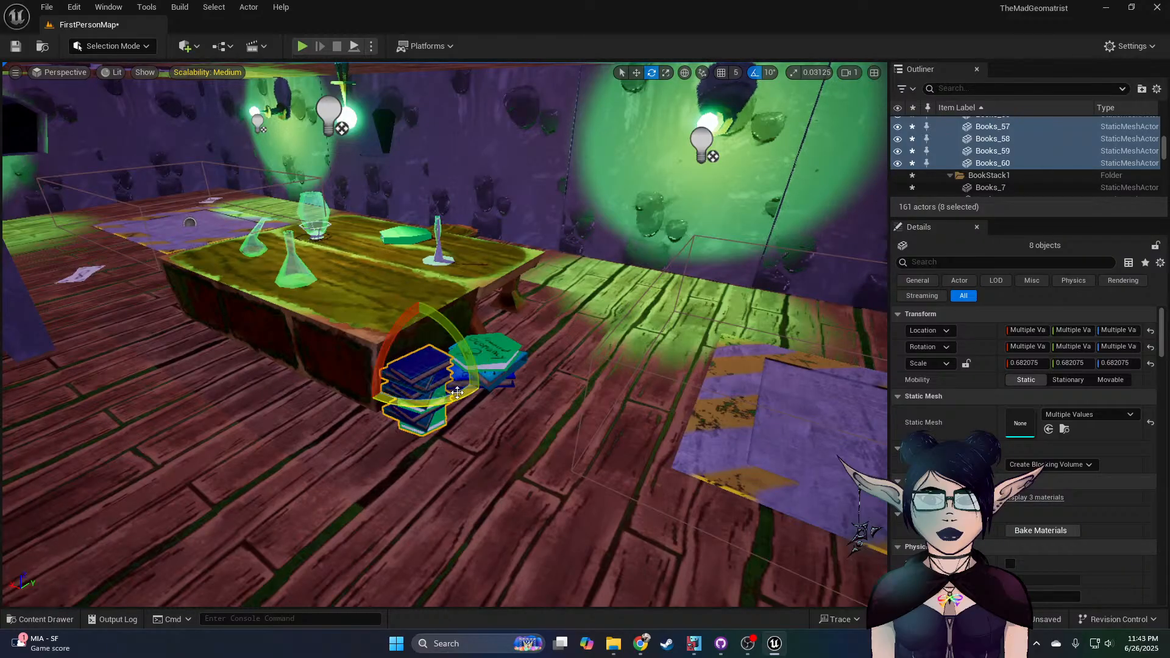
Step: Nudge the whole eight-book floor stack into place against the large worktable's corner
{"action": "key", "text": "w"}
{"action": "left_click_drag", "start_coordinate": [391, 354], "coordinate": [387, 352]}
{"action": "right_click_drag", "start_coordinate": [479, 344], "coordinate": [459, 269]}
Step: Duplicate the paper on the floor beside the long table, place the copy on the tabletop and rotate it horizontally
{"action": "mouse_move", "coordinate": [501, 359]}
{"action": "right_mouse_down"}
{"action": "mouse_move", "coordinate": [262, 347]}
{"action": "mouse_move", "coordinate": [216, 375]}
{"action": "mouse_move", "coordinate": [124, 393]}
{"action": "mouse_move", "coordinate": [79, 387]}
{"action": "mouse_move", "coordinate": [244, 390]}
{"action": "right_mouse_up"}
{"action": "key", "text": "w"}
{"action": "key", "text": "d"}
{"action": "key", "text": "w"}
{"action": "right_click_drag", "start_coordinate": [573, 372], "coordinate": [561, 409]}
{"action": "key", "text": "w"}
{"action": "key", "text": "s"}
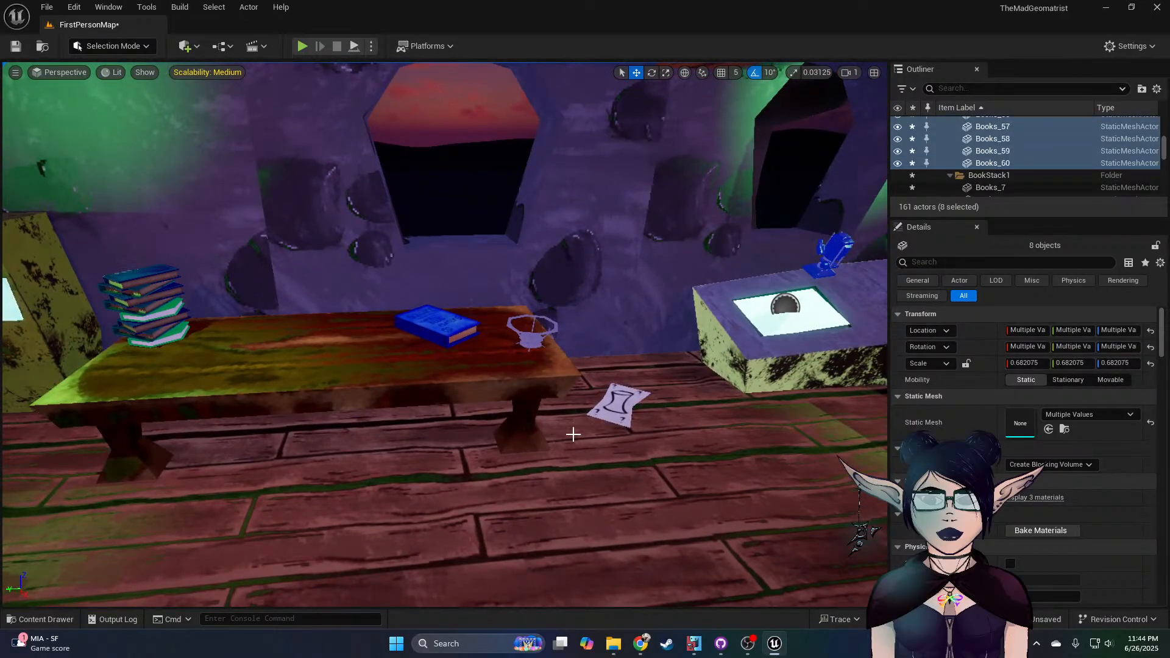
{"action": "left_click", "coordinate": [618, 405]}
{"action": "left_click_drag", "start_coordinate": [625, 378], "coordinate": [280, 292], "text": "alt"}
{"action": "key", "text": "e"}
{"action": "left_click_drag", "start_coordinate": [253, 376], "coordinate": [821, 424]}
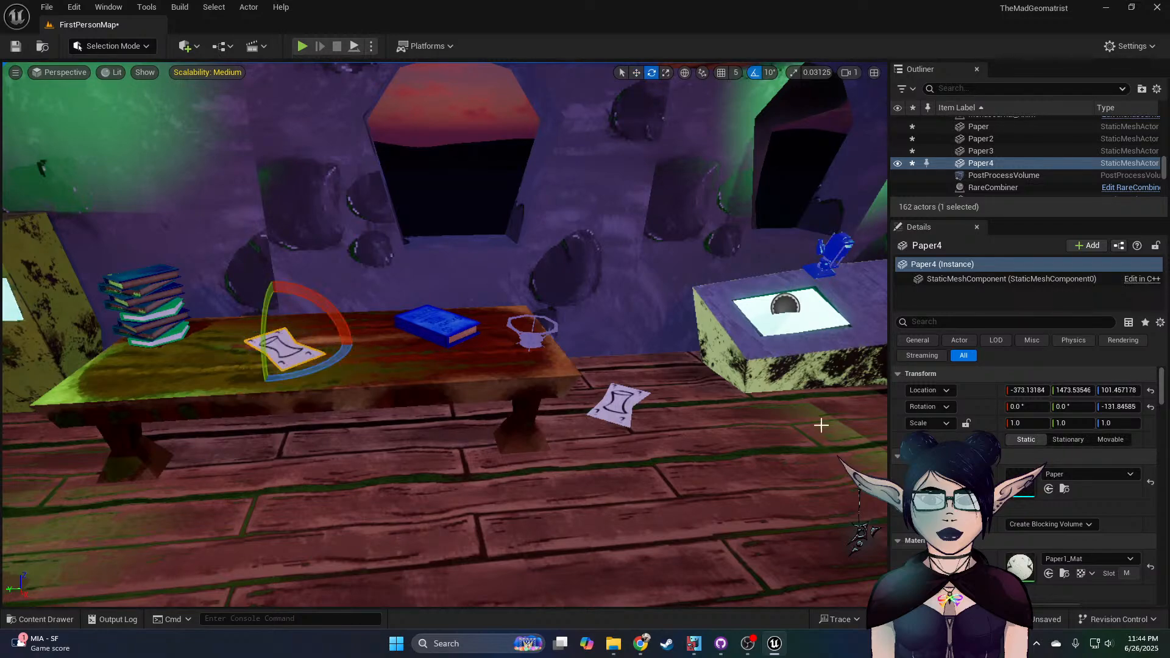
Step: Assign Paper6_Mat to the tabletop paper and move it toward the table's front edge
{"action": "left_click", "coordinate": [1094, 475]}
{"action": "left_click", "coordinate": [1091, 541]}
{"action": "left_click", "coordinate": [1088, 559]}
{"action": "left_click", "coordinate": [1079, 500]}
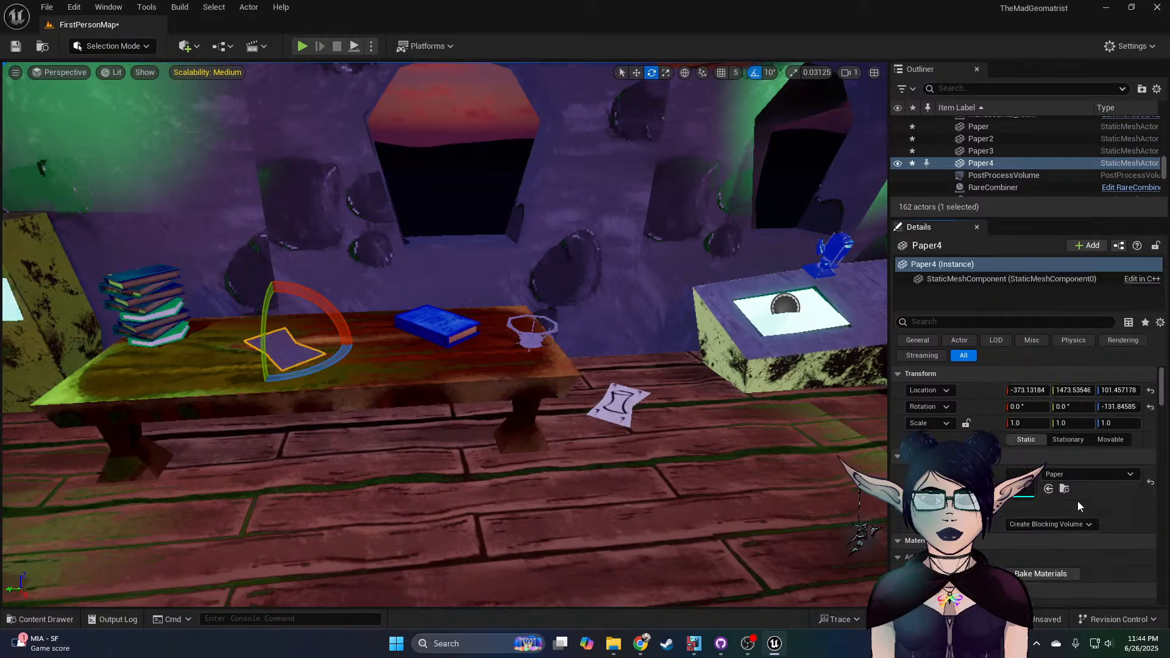
{"action": "key", "text": "w"}
{"action": "right_click_drag", "start_coordinate": [527, 342], "coordinate": [448, 403]}
{"action": "key", "text": "w"}
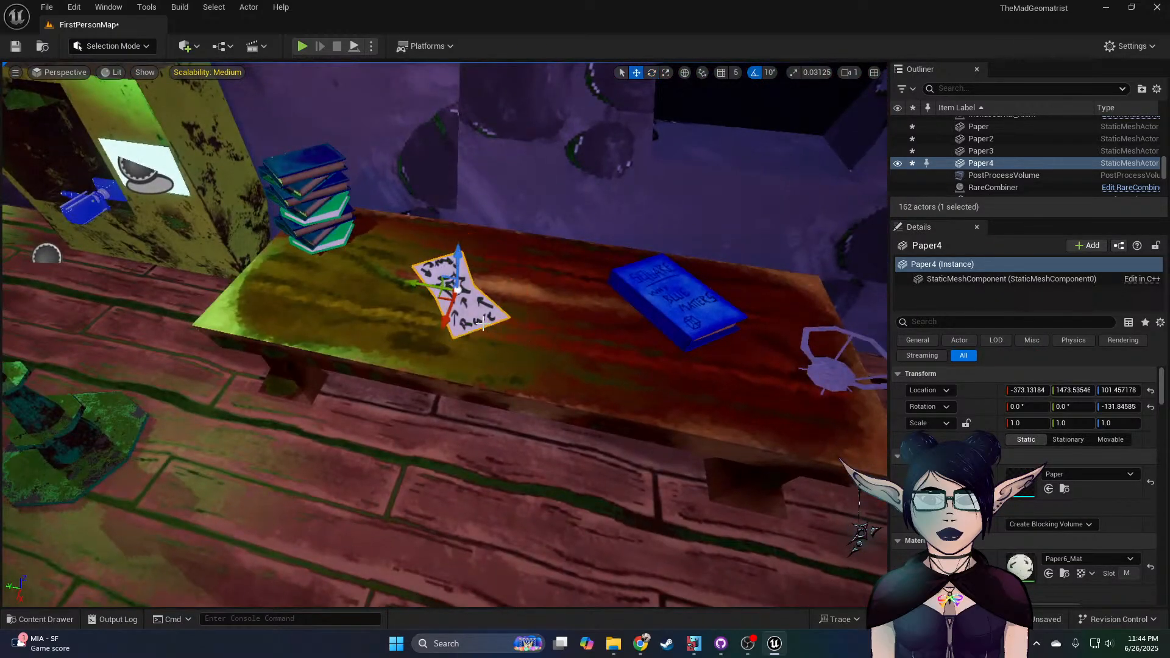
{"action": "left_click_drag", "start_coordinate": [437, 295], "coordinate": [440, 329]}
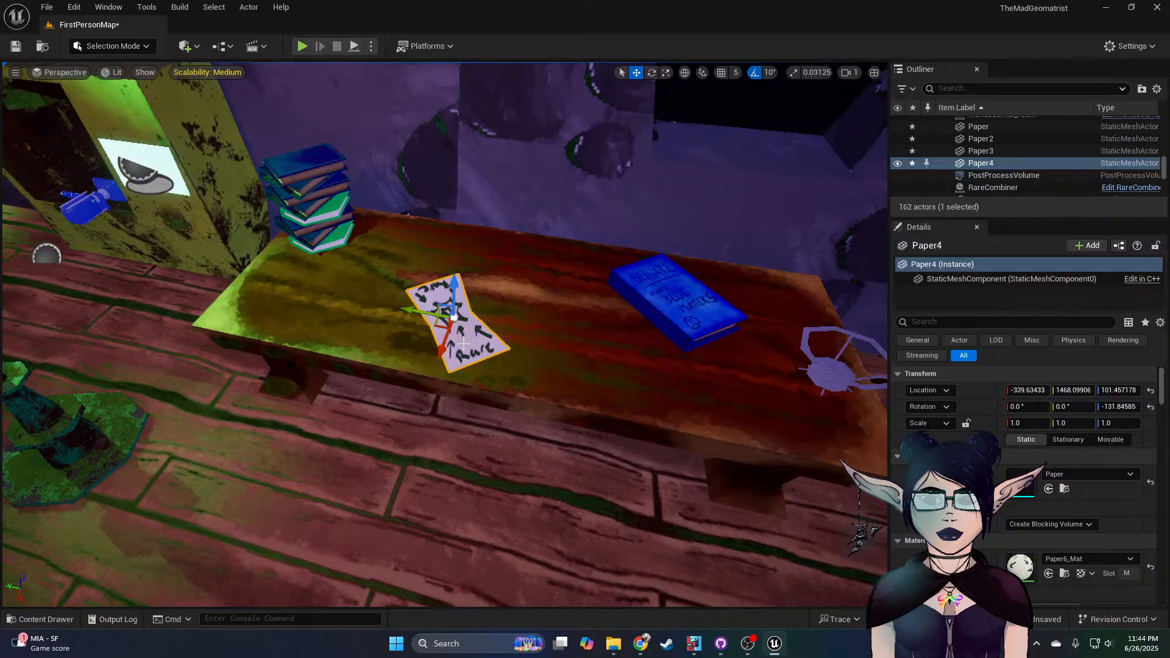
Step: Duplicate the Paper6_Mat paper and move the copy across the room, past the large worktable toward the far floor hatch
{"action": "right_click_drag", "start_coordinate": [440, 330], "coordinate": [396, 329]}
{"action": "left_click_drag", "start_coordinate": [484, 314], "coordinate": [268, 244], "text": "alt"}
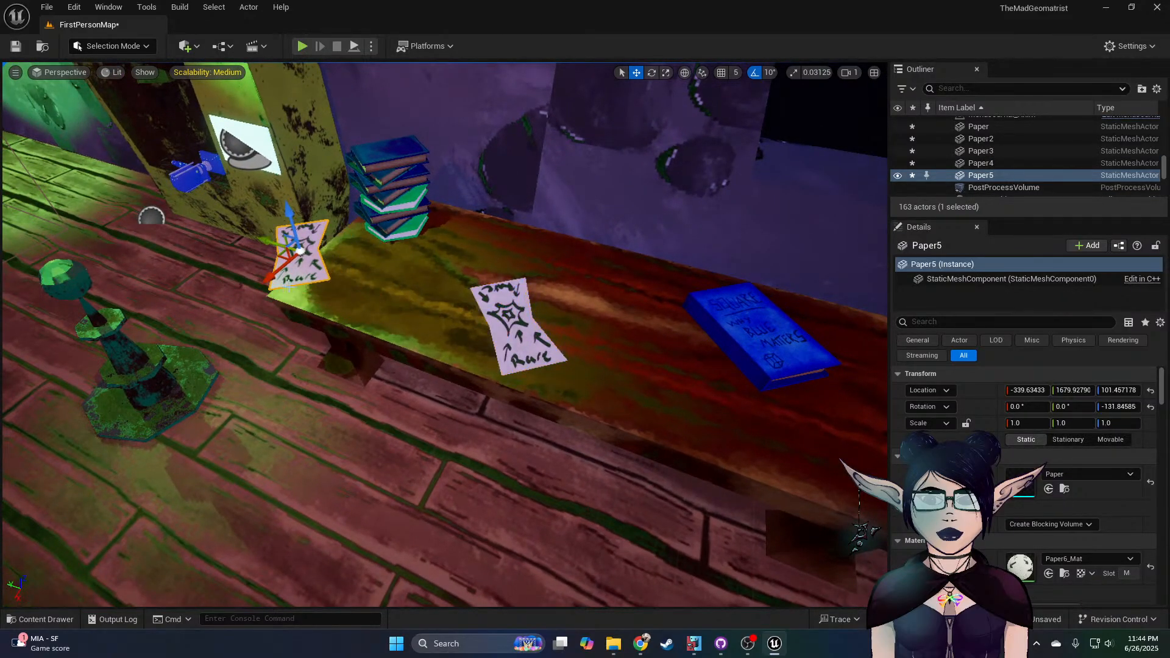
{"action": "right_click_drag", "start_coordinate": [268, 247], "coordinate": [177, 234]}
{"action": "right_click_drag", "start_coordinate": [796, 303], "coordinate": [796, 303]}
{"action": "key", "text": "a"}
{"action": "left_click_drag", "start_coordinate": [810, 346], "coordinate": [101, 284]}
{"action": "right_click_drag", "start_coordinate": [100, 284], "coordinate": [13, 244]}
{"action": "key", "text": "s"}
{"action": "right_click_drag", "start_coordinate": [550, 344], "coordinate": [551, 344]}
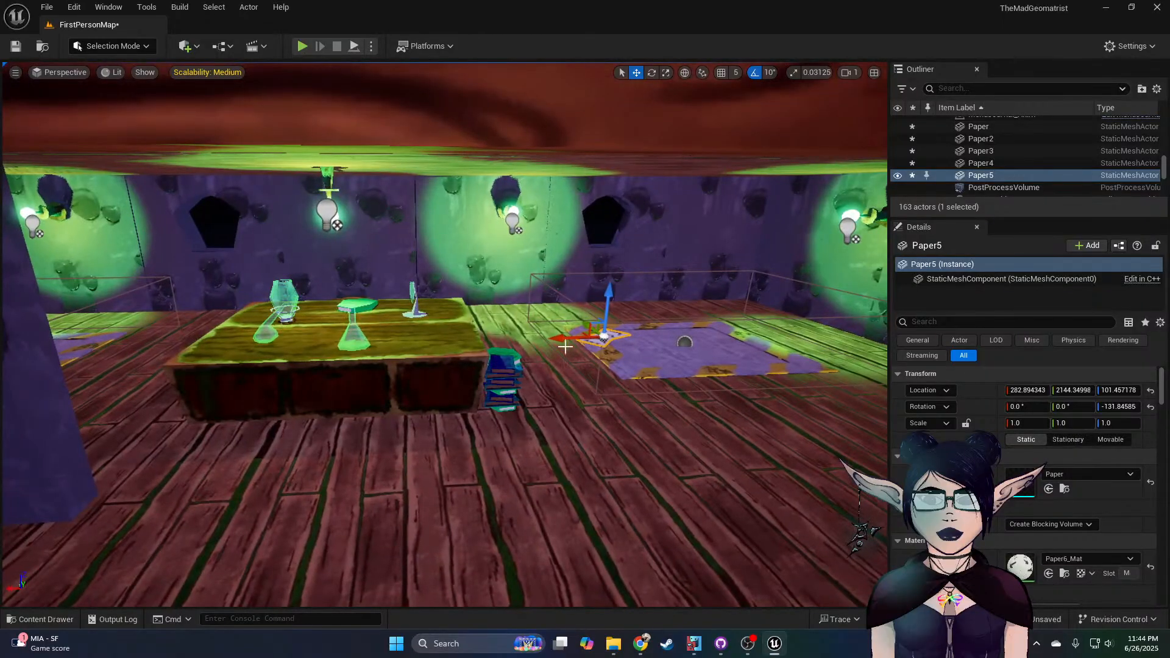
{"action": "left_click_drag", "start_coordinate": [580, 338], "coordinate": [78, 336]}
{"action": "right_click_drag", "start_coordinate": [78, 336], "coordinate": [79, 337]}
{"action": "right_click_drag", "start_coordinate": [392, 397], "coordinate": [392, 397]}
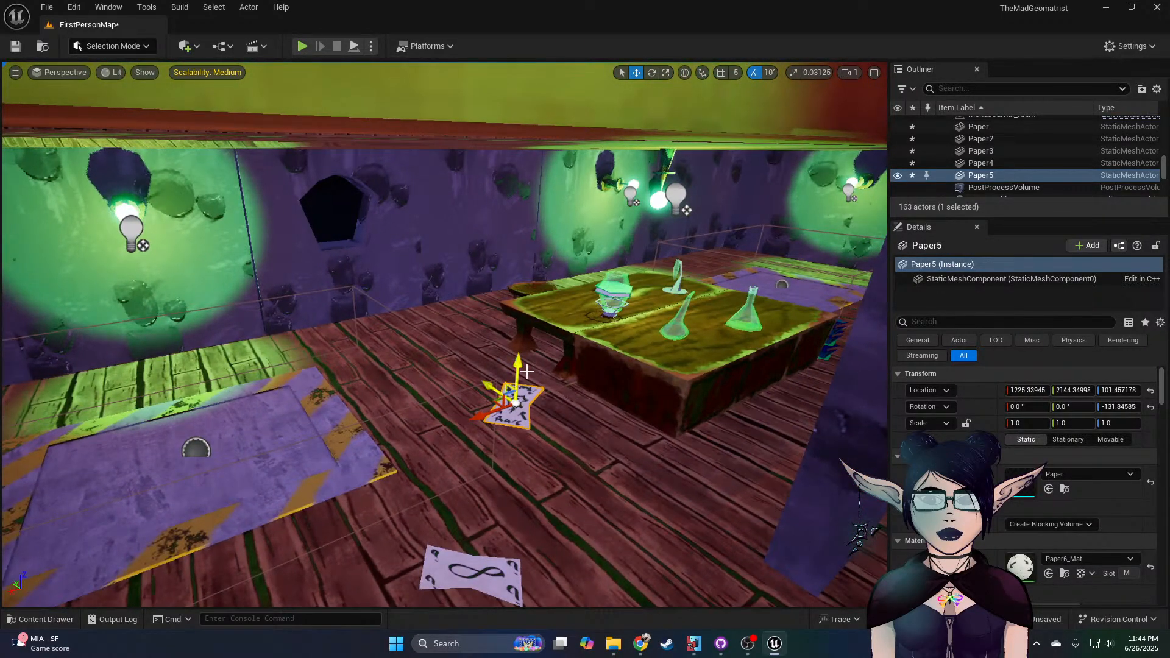
{"action": "key", "text": "e"}
{"action": "left_click_drag", "start_coordinate": [508, 352], "coordinate": [451, 469]}
{"action": "key", "text": "ctrl+z"}
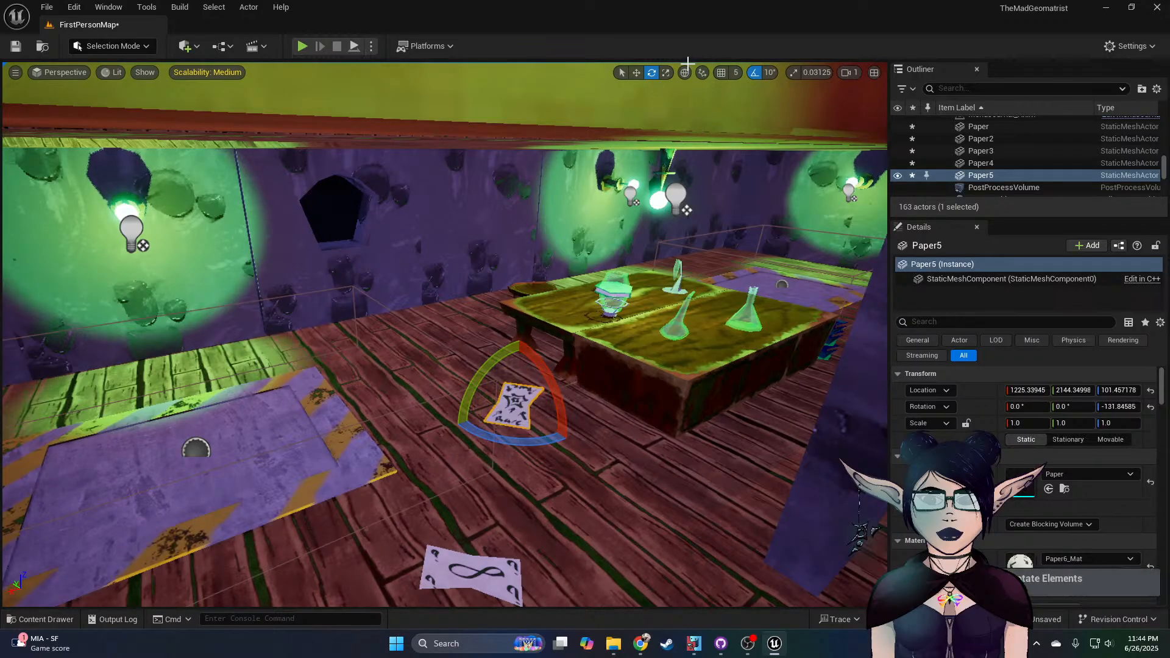
Step: Rotate the copied paper 90° upright to face the room and move it back to the stone wall
{"action": "left_click_drag", "start_coordinate": [520, 369], "coordinate": [486, 442]}
{"action": "key", "text": "w"}
{"action": "key", "text": "e"}
{"action": "key", "text": "w"}
{"action": "left_click_drag", "start_coordinate": [516, 403], "coordinate": [326, 286]}
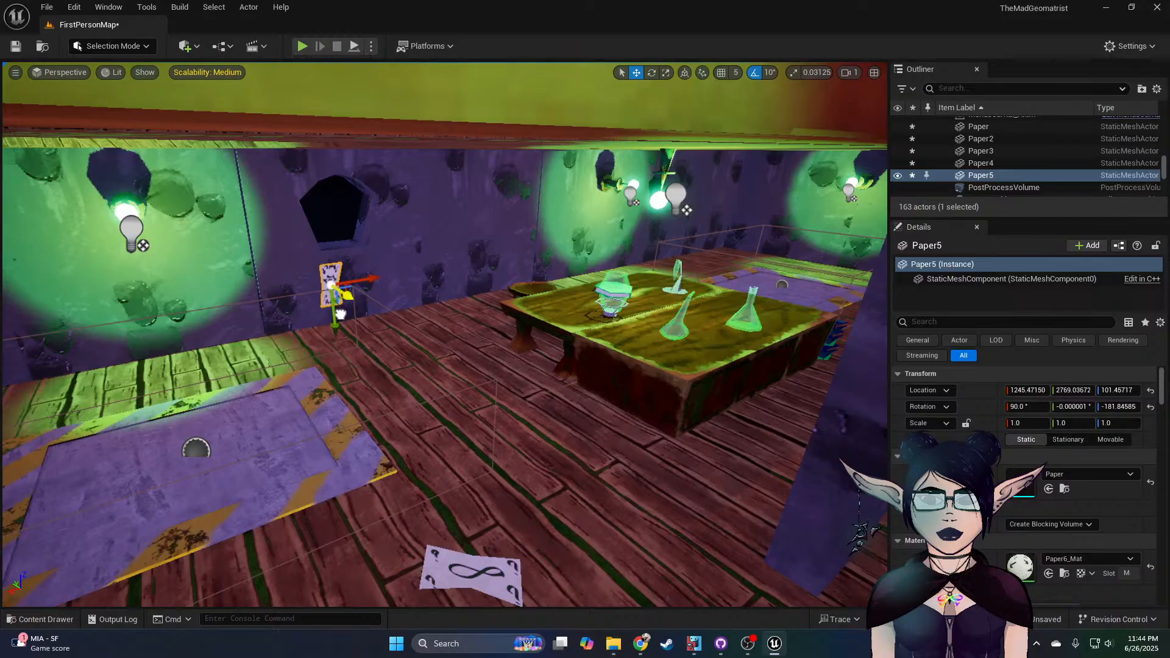
Step: Slide the upright paper along the wall to below the wall lamp, raise it and push it against the stones
{"action": "left_click_drag", "start_coordinate": [362, 283], "coordinate": [85, 317]}
{"action": "right_click_drag", "start_coordinate": [84, 317], "coordinate": [22, 305]}
{"action": "left_click_drag", "start_coordinate": [318, 373], "coordinate": [313, 315]}
{"action": "right_click_drag", "start_coordinate": [313, 315], "coordinate": [383, 294]}
{"action": "key", "text": "w"}
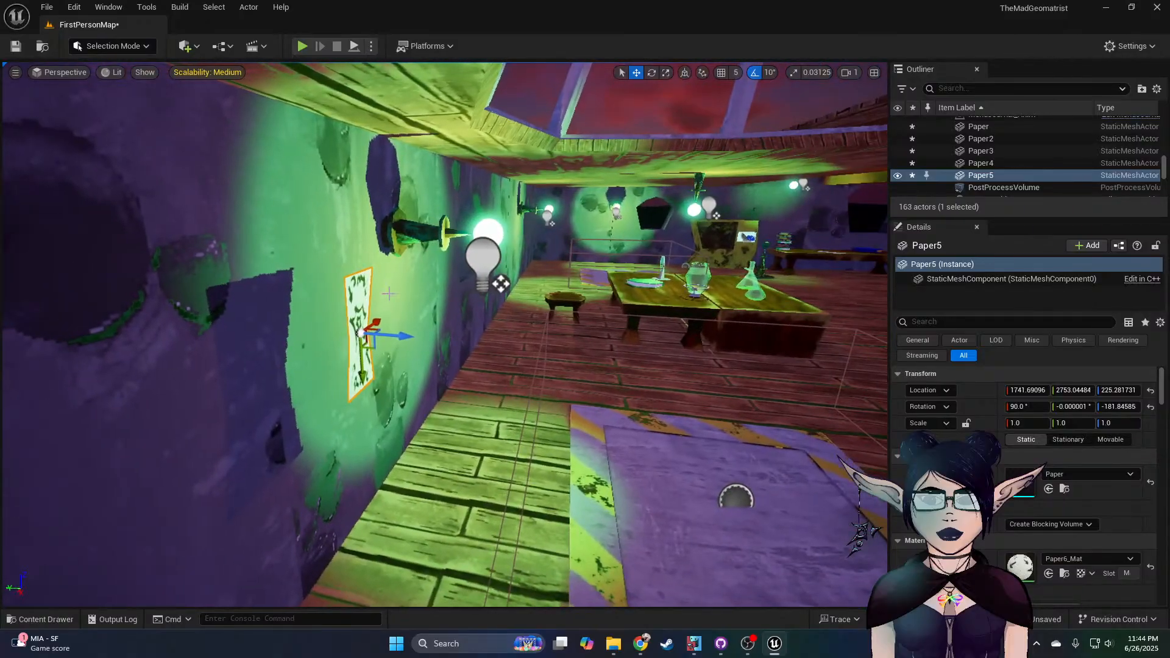
{"action": "left_click_drag", "start_coordinate": [397, 336], "coordinate": [358, 343]}
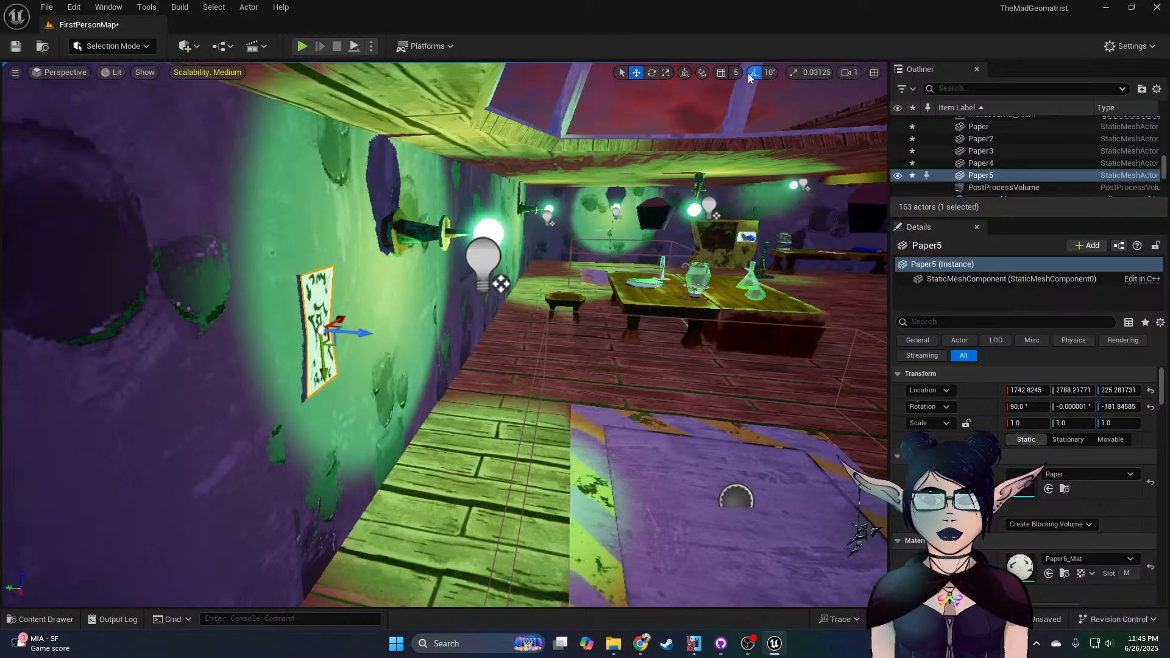
Step: Fine-tune the rotation of the paper hanging below the wall lamp
{"action": "key", "text": "a"}
{"action": "mouse_move", "coordinate": [491, 100]}
{"action": "right_mouse_down"}
{"action": "mouse_move", "coordinate": [488, 69]}
{"action": "mouse_move", "coordinate": [485, 98]}
{"action": "right_mouse_up"}
{"action": "key", "text": "w"}
{"action": "key", "text": "e"}
{"action": "left_click_drag", "start_coordinate": [524, 466], "coordinate": [527, 440]}
Step: Duplicate the Paper2_Mat floor paper, move the copy to the boards between hatch and worktable, and assign it Paper4_Mat
{"action": "key", "text": "w"}
{"action": "mouse_move", "coordinate": [527, 440]}
{"action": "right_mouse_down"}
{"action": "mouse_move", "coordinate": [646, 438]}
{"action": "mouse_move", "coordinate": [732, 408]}
{"action": "mouse_move", "coordinate": [658, 383]}
{"action": "mouse_move", "coordinate": [536, 396]}
{"action": "mouse_move", "coordinate": [528, 428]}
{"action": "mouse_move", "coordinate": [451, 443]}
{"action": "mouse_move", "coordinate": [391, 426]}
{"action": "mouse_move", "coordinate": [378, 475]}
{"action": "mouse_move", "coordinate": [396, 451]}
{"action": "mouse_move", "coordinate": [700, 472]}
{"action": "right_mouse_up"}
{"action": "left_click", "coordinate": [699, 471]}
{"action": "left_click_drag", "start_coordinate": [698, 472], "coordinate": [687, 285], "text": "alt"}
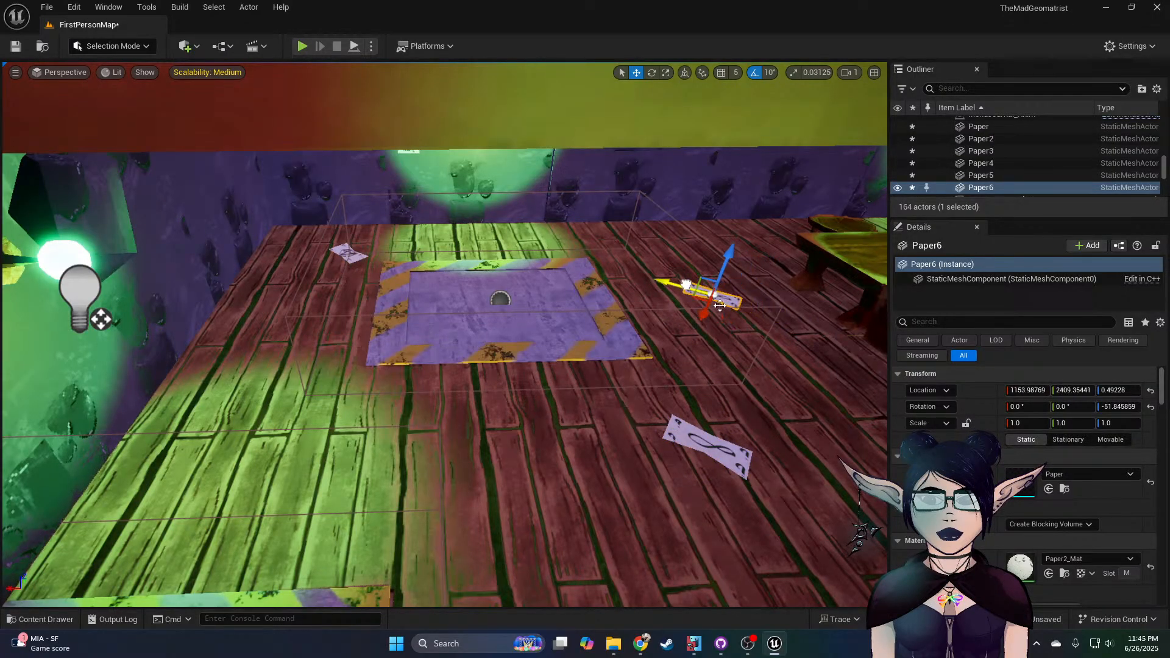
{"action": "left_click", "coordinate": [1091, 558]}
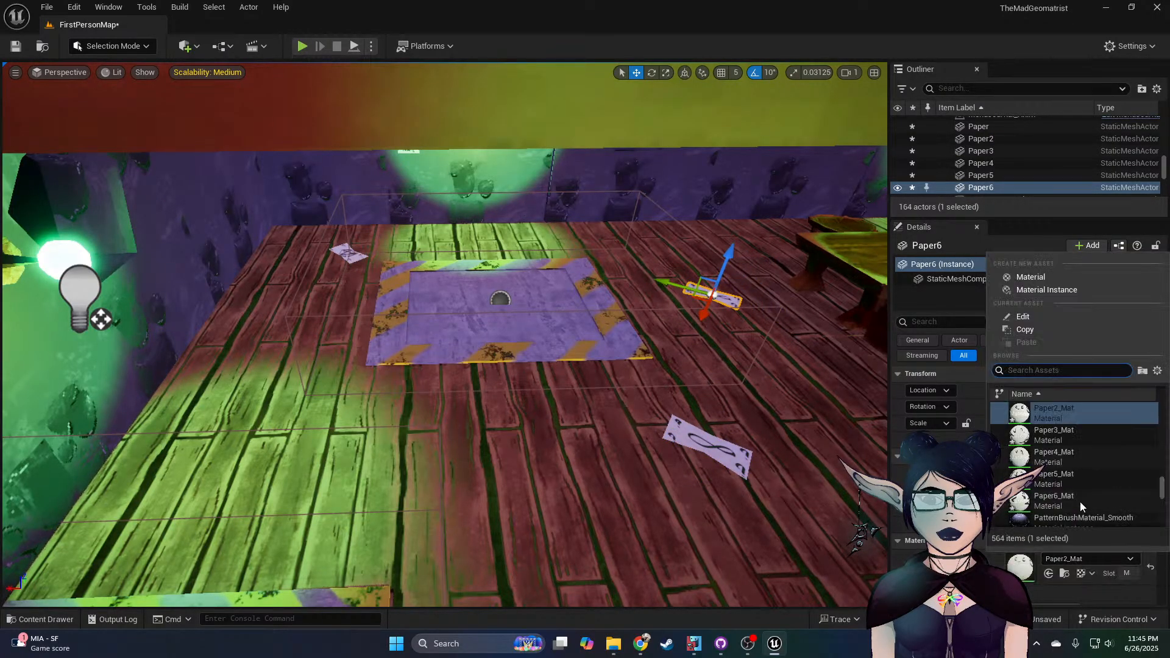
{"action": "left_click", "coordinate": [1066, 447]}
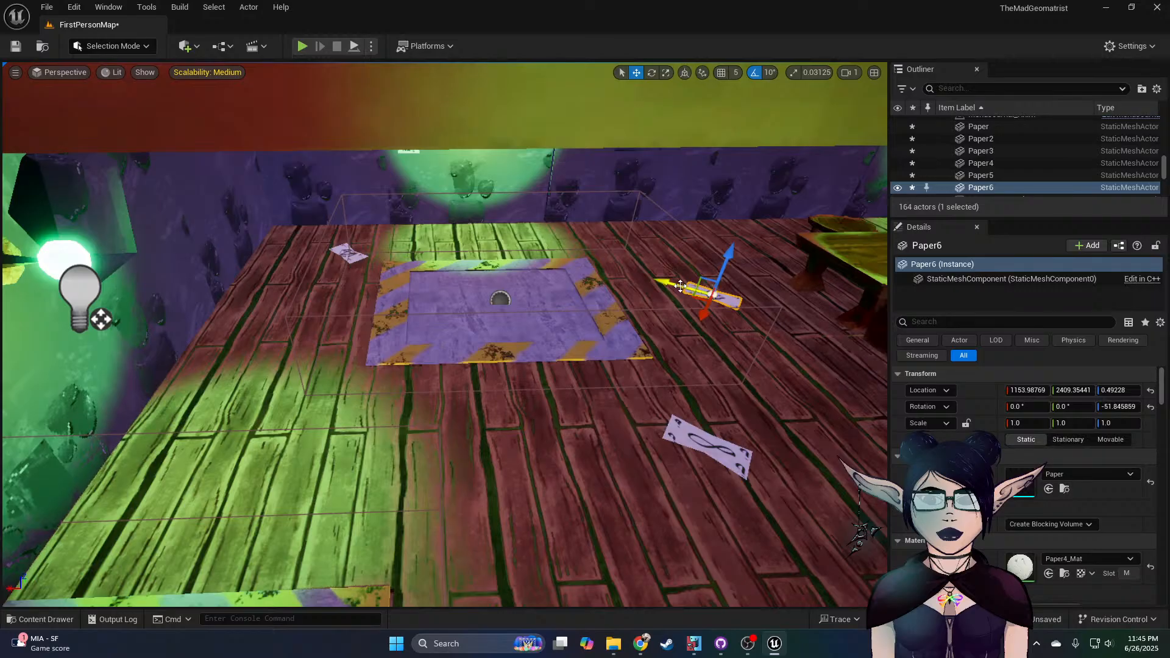
Step: Duplicate the Paper4_Mat paper beyond the floor hatch with a 100° turn, and rotate the nearest Paper2_Mat paper by 90°
{"action": "left_click_drag", "start_coordinate": [712, 294], "coordinate": [559, 307], "text": "alt"}
{"action": "key", "text": "e"}
{"action": "left_click", "coordinate": [726, 463]}
{"action": "left_click_drag", "start_coordinate": [682, 483], "coordinate": [567, 332]}
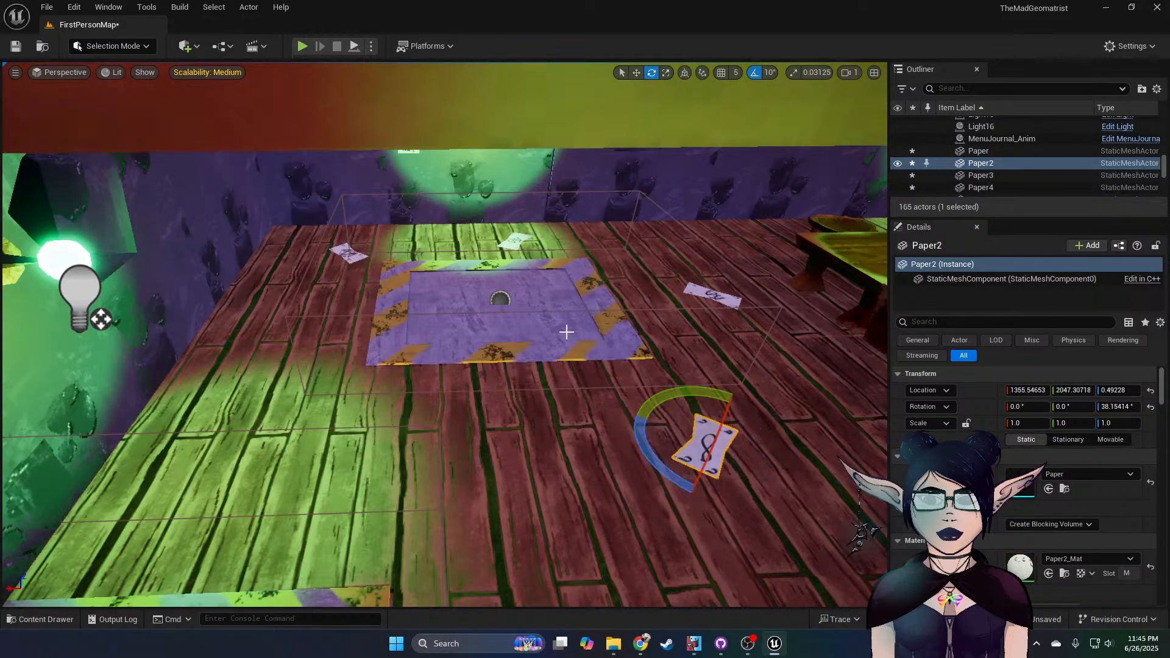
Step: Change the material of the paper on the far side of the hatch to Paper5_Mat
{"action": "left_click", "coordinate": [515, 240]}
{"action": "left_click", "coordinate": [1091, 559]}
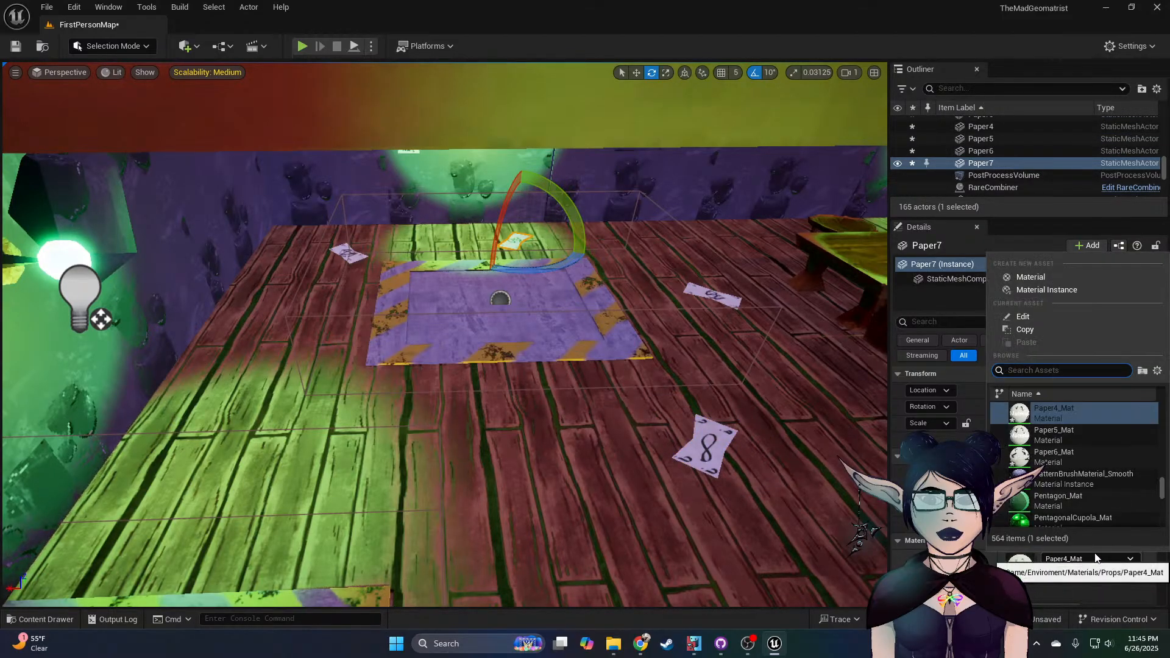
{"action": "left_click", "coordinate": [1062, 434]}
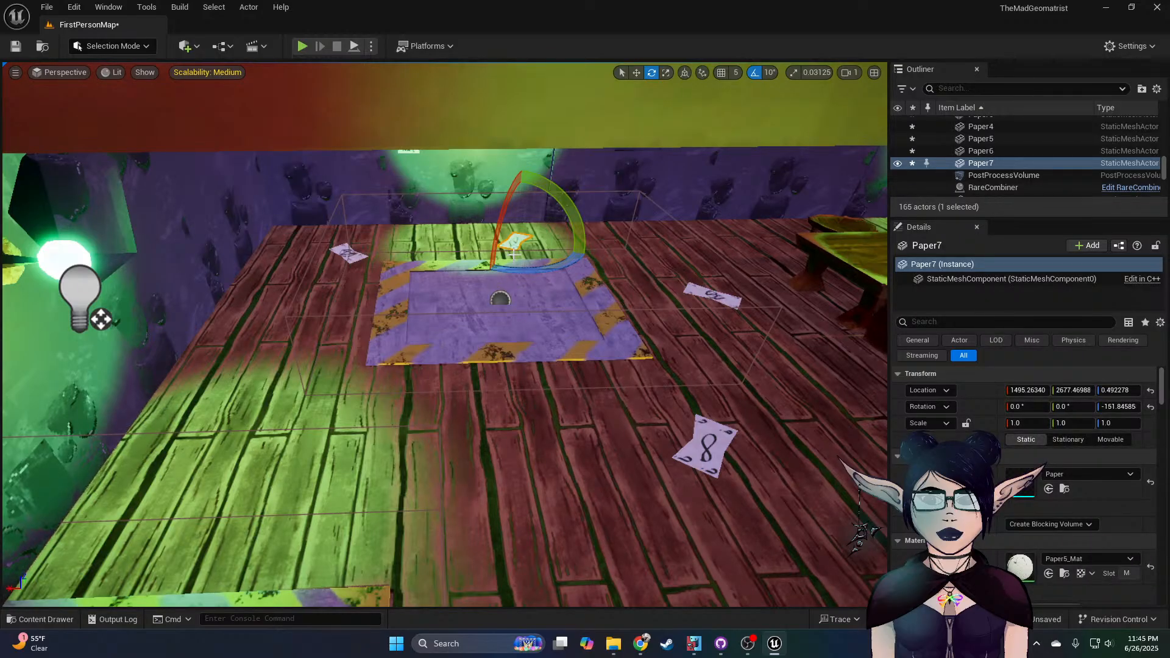
Step: Duplicate the Paper5_Mat paper onto the near green-lit floorboards and rotate the copy by 130°
{"action": "key", "text": "w"}
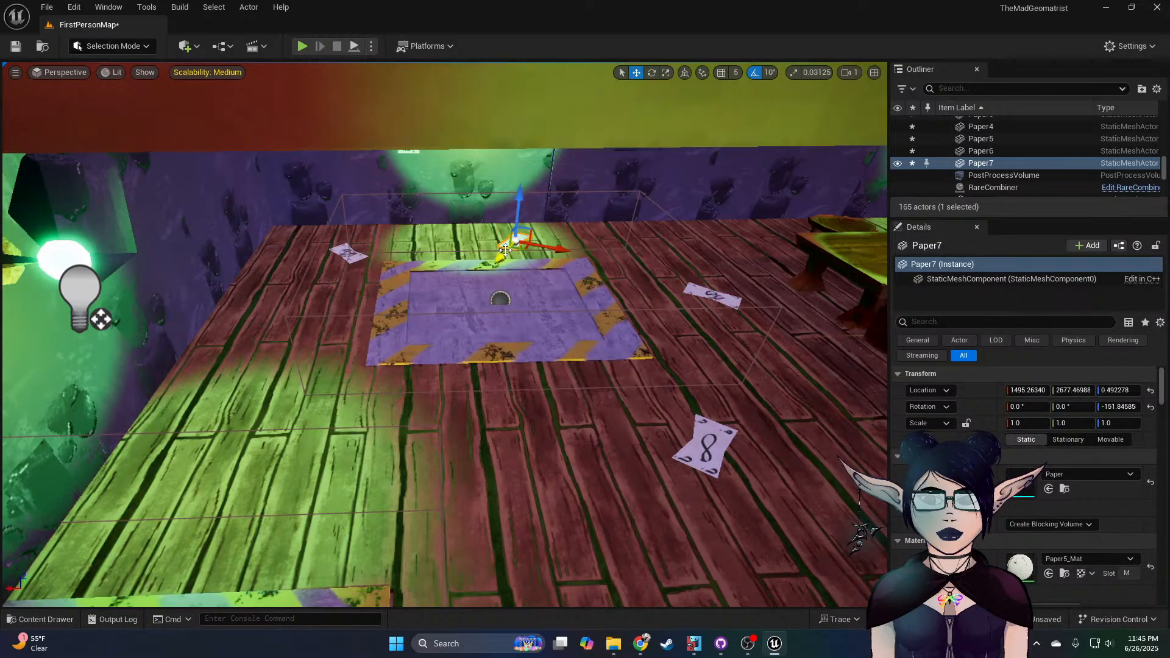
{"action": "left_click_drag", "start_coordinate": [499, 256], "coordinate": [255, 477], "text": "alt"}
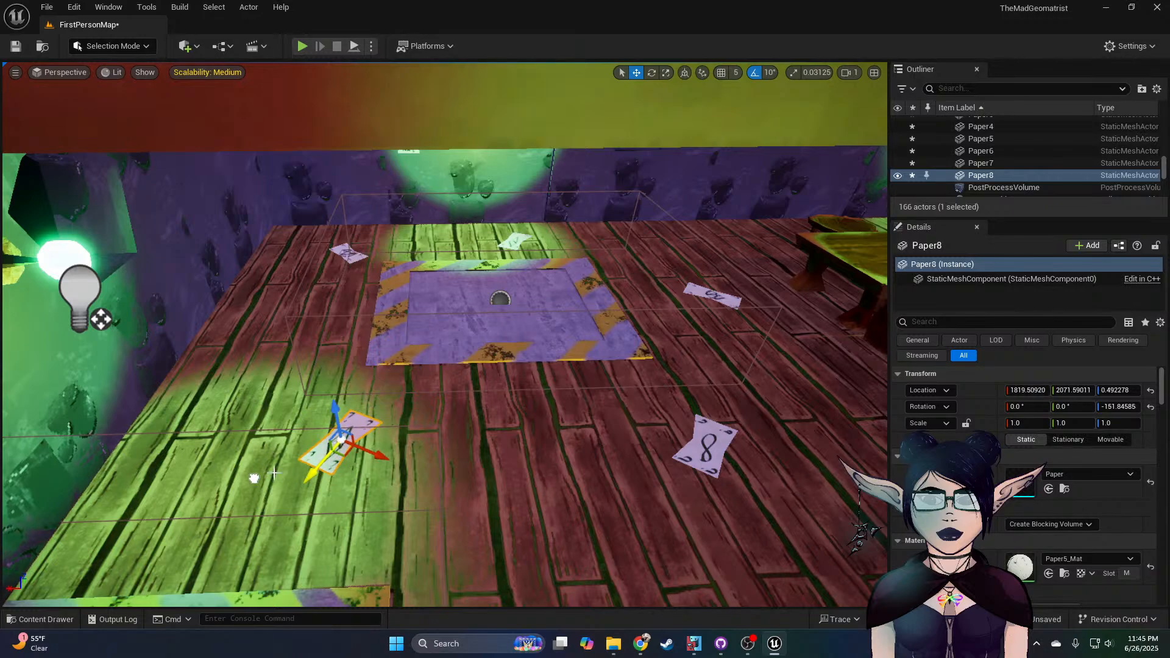
{"action": "key", "text": "e"}
{"action": "left_click_drag", "start_coordinate": [345, 479], "coordinate": [634, 430]}
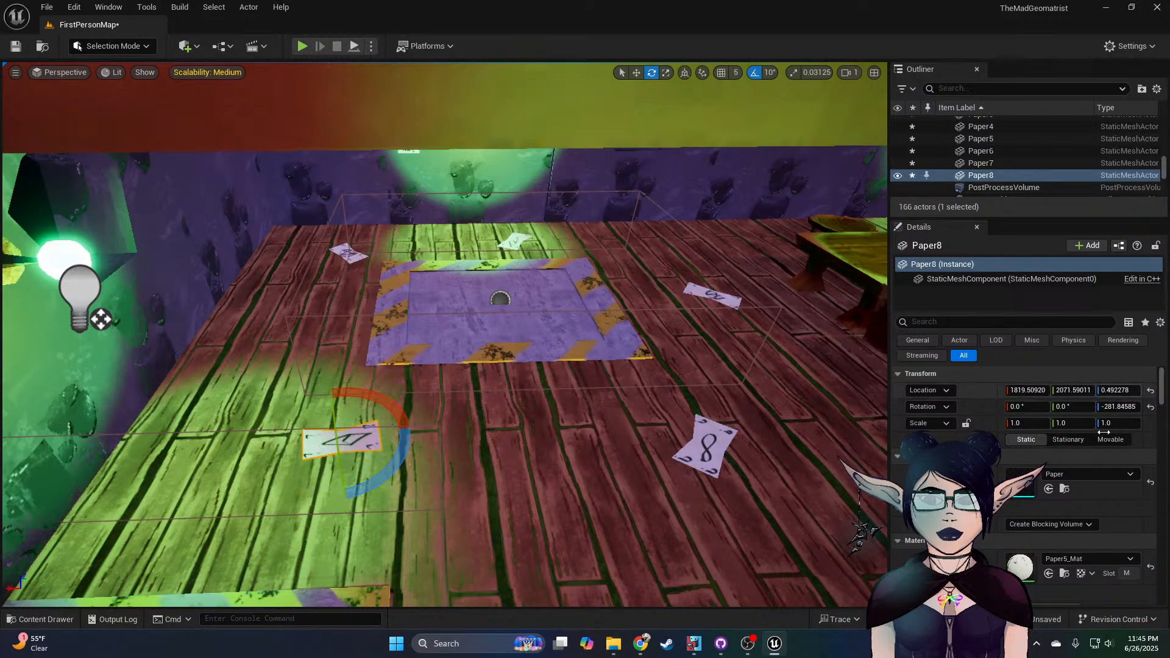
Step: Assign Paper1_Mat to the new paper copy and move it next to the floor hatch
{"action": "left_click", "coordinate": [1073, 559]}
{"action": "scroll", "coordinate": [1077, 421], "scroll_direction": "up", "scroll_amount": 1}
{"action": "left_click", "coordinate": [1077, 422]}
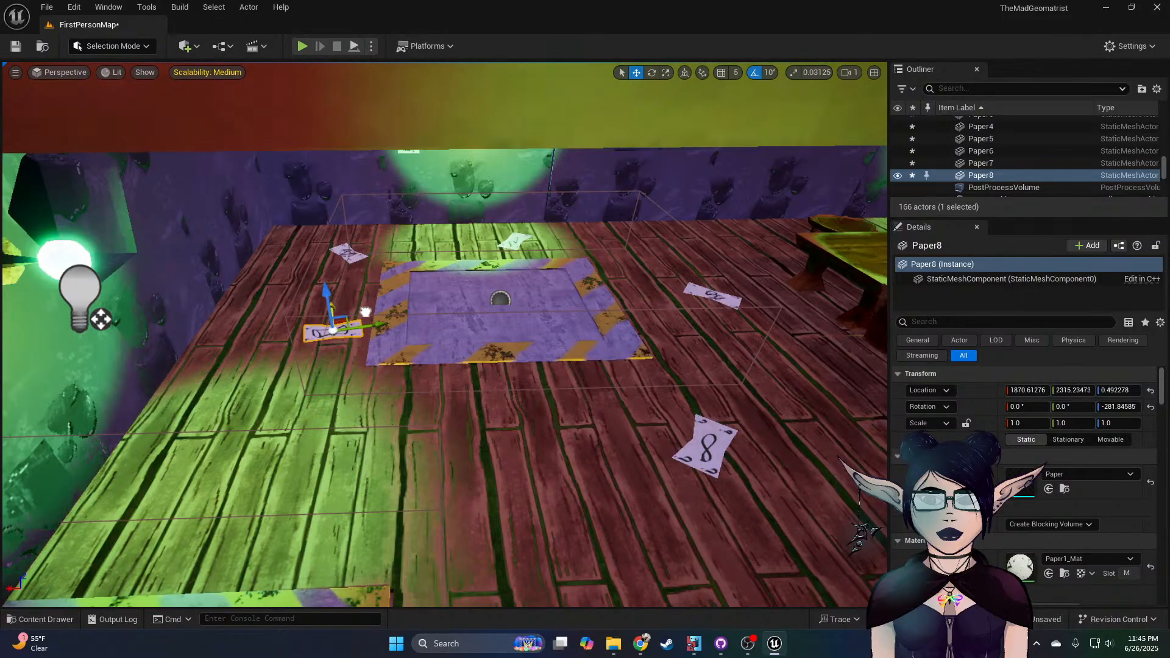
Step: Duplicate the rotated Paper2_Mat floor paper and move the copy across the room to the floor near the stone pillar and wall
{"action": "mouse_move", "coordinate": [410, 361]}
{"action": "right_mouse_down"}
{"action": "mouse_move", "coordinate": [419, 304]}
{"action": "mouse_move", "coordinate": [400, 332]}
{"action": "mouse_move", "coordinate": [441, 341]}
{"action": "mouse_move", "coordinate": [444, 299]}
{"action": "mouse_move", "coordinate": [524, 298]}
{"action": "mouse_move", "coordinate": [390, 312]}
{"action": "mouse_move", "coordinate": [534, 317]}
{"action": "right_mouse_up"}
{"action": "key", "text": "w"}
{"action": "key", "text": "s"}
{"action": "left_click", "coordinate": [511, 437]}
{"action": "mouse_move", "coordinate": [511, 437]}
{"action": "right_mouse_down"}
{"action": "mouse_move", "coordinate": [426, 444]}
{"action": "mouse_move", "coordinate": [390, 463]}
{"action": "mouse_move", "coordinate": [524, 476]}
{"action": "mouse_move", "coordinate": [408, 488]}
{"action": "mouse_move", "coordinate": [427, 515]}
{"action": "right_mouse_up"}
{"action": "left_click_drag", "start_coordinate": [548, 479], "coordinate": [282, 102], "text": "alt"}
{"action": "mouse_move", "coordinate": [281, 102]}
{"action": "right_mouse_down"}
{"action": "mouse_move", "coordinate": [317, 12]}
{"action": "mouse_move", "coordinate": [329, 183]}
{"action": "mouse_move", "coordinate": [317, 109]}
{"action": "mouse_move", "coordinate": [305, 158]}
{"action": "right_mouse_up"}
{"action": "left_click_drag", "start_coordinate": [436, 330], "coordinate": [414, 202]}
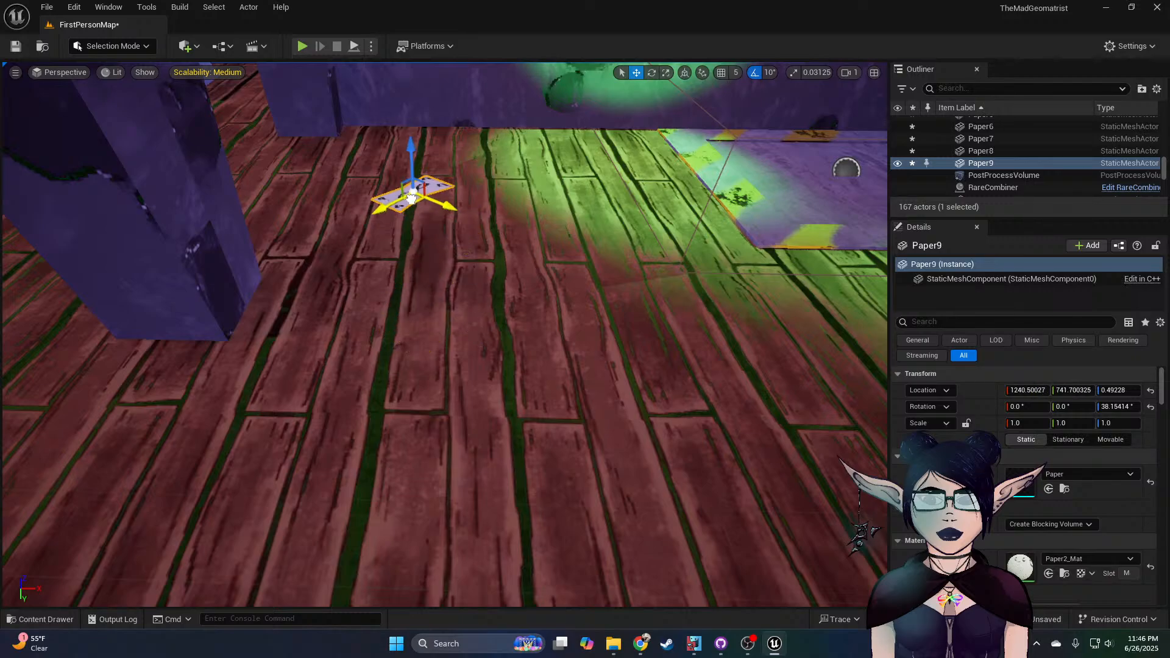
{"action": "right_click_drag", "start_coordinate": [396, 148], "coordinate": [386, 269]}
Step: Select the six stacked books beside the large worktable and duplicate the stack onto the open floor
{"action": "key", "text": "w"}
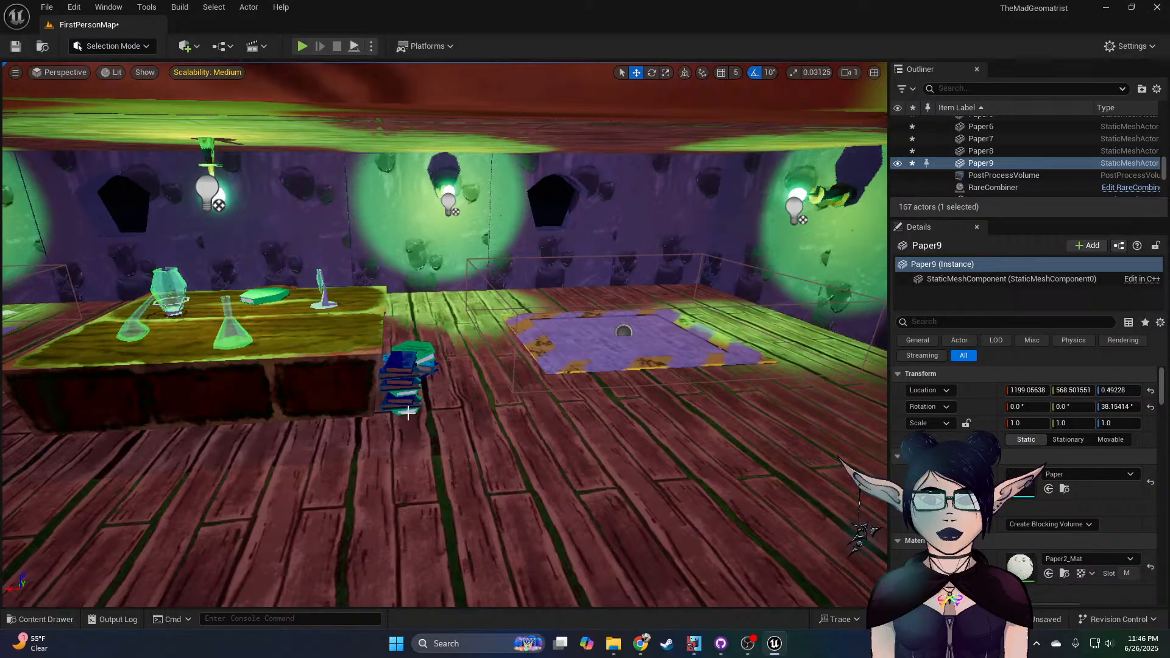
{"action": "left_click", "coordinate": [402, 412]}
{"action": "left_click", "coordinate": [390, 405], "text": "ctrl"}
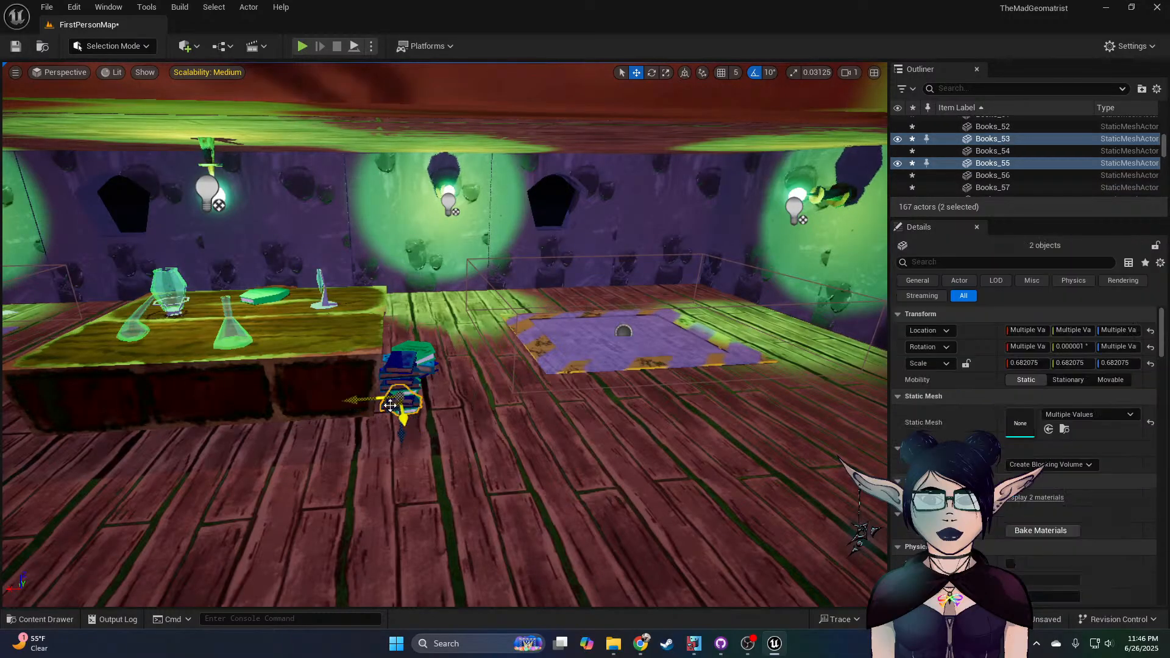
{"action": "left_click", "coordinate": [407, 395], "text": "ctrl"}
{"action": "left_click", "coordinate": [405, 384], "text": "ctrl"}
{"action": "left_click", "coordinate": [404, 374], "text": "ctrl"}
{"action": "left_click", "coordinate": [403, 375], "text": "ctrl"}
{"action": "right_click_drag", "start_coordinate": [522, 420], "coordinate": [526, 434]}
{"action": "key", "text": "d"}
{"action": "left_click_drag", "start_coordinate": [621, 449], "coordinate": [473, 591], "text": "alt"}
{"action": "right_click_drag", "start_coordinate": [473, 591], "coordinate": [411, 473]}
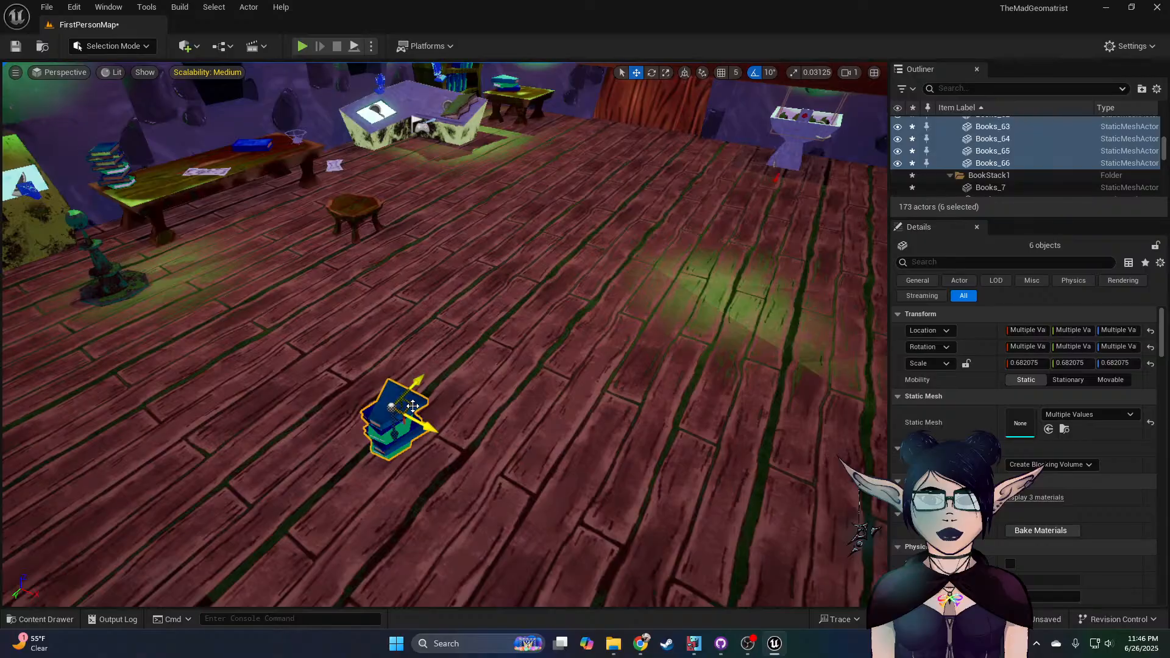
Step: Move the copied book stack across the room against the stone pillar, beside the Paper2_Mat paper
{"action": "left_click_drag", "start_coordinate": [413, 406], "coordinate": [876, 262]}
{"action": "right_click_drag", "start_coordinate": [876, 262], "coordinate": [999, 225]}
{"action": "right_click_drag", "start_coordinate": [268, 390], "coordinate": [295, 412]}
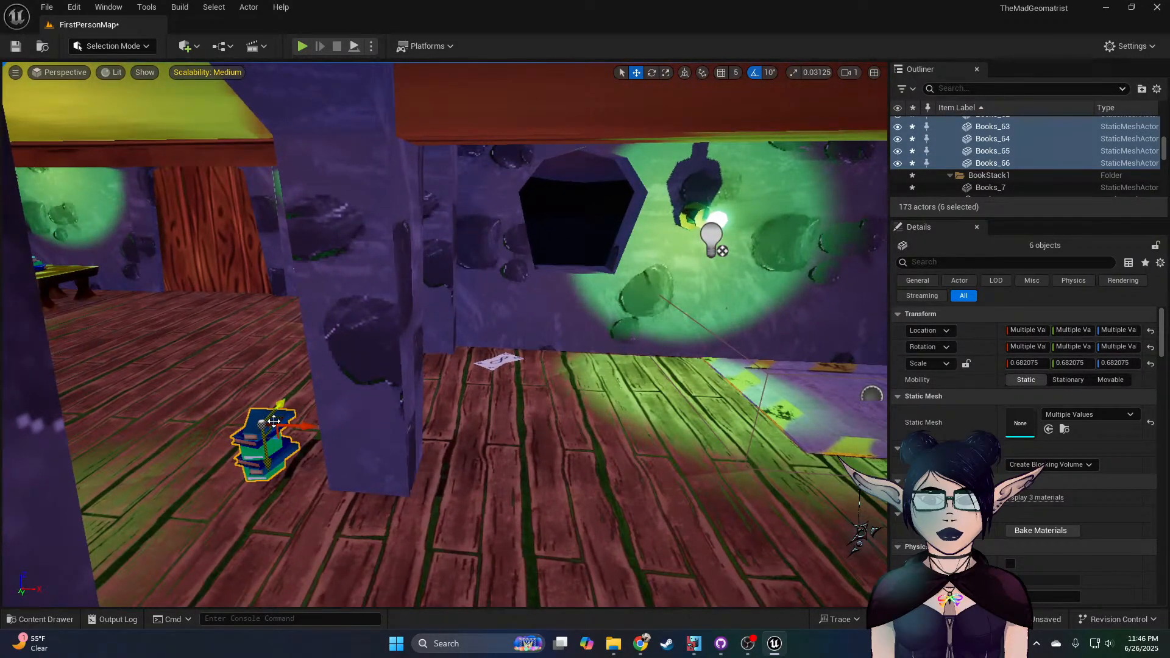
{"action": "left_click_drag", "start_coordinate": [279, 420], "coordinate": [602, 347]}
{"action": "right_click_drag", "start_coordinate": [601, 348], "coordinate": [700, 473]}
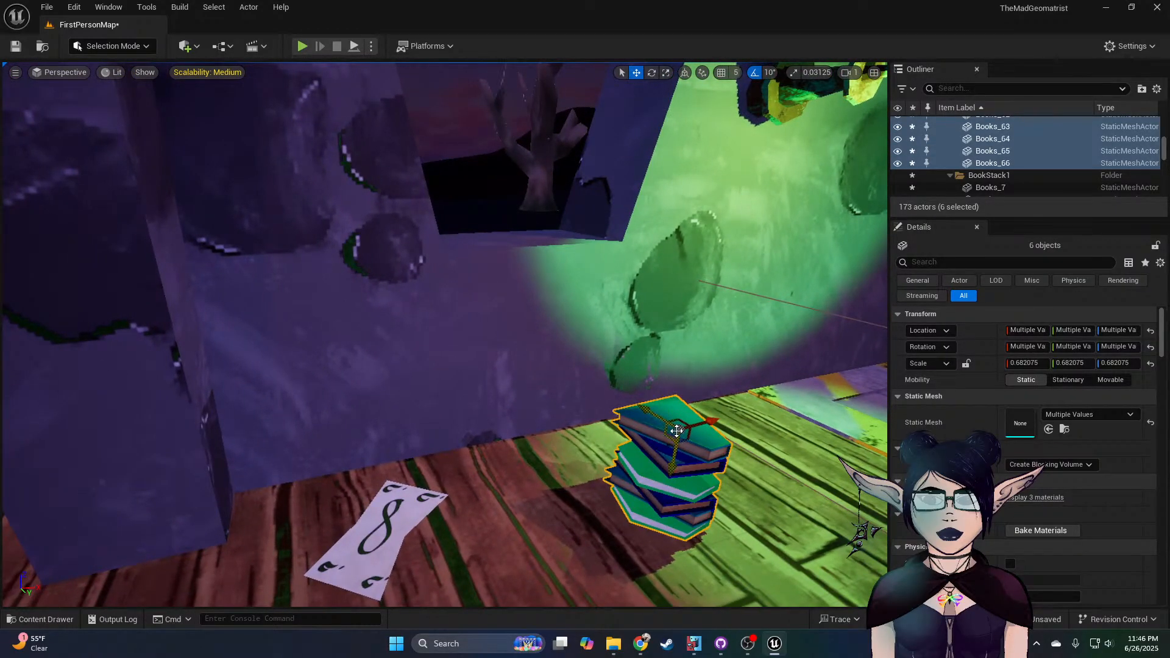
{"action": "left_click_drag", "start_coordinate": [683, 421], "coordinate": [298, 436]}
{"action": "right_click_drag", "start_coordinate": [283, 534], "coordinate": [312, 511]}
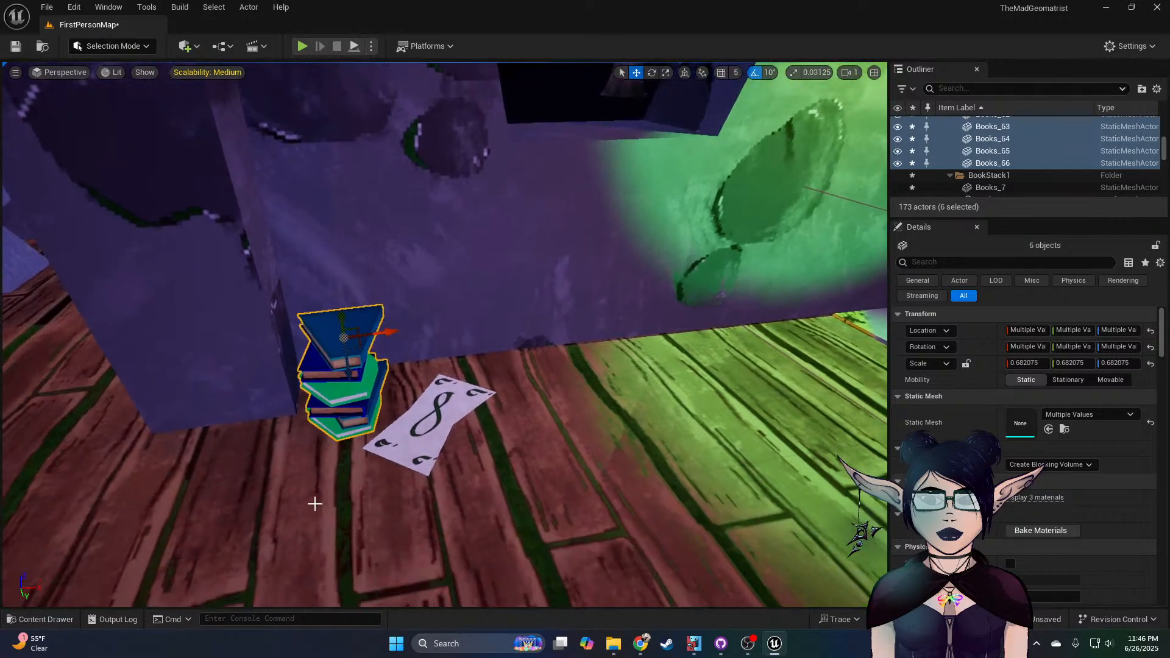
{"action": "left_click", "coordinate": [333, 431]}
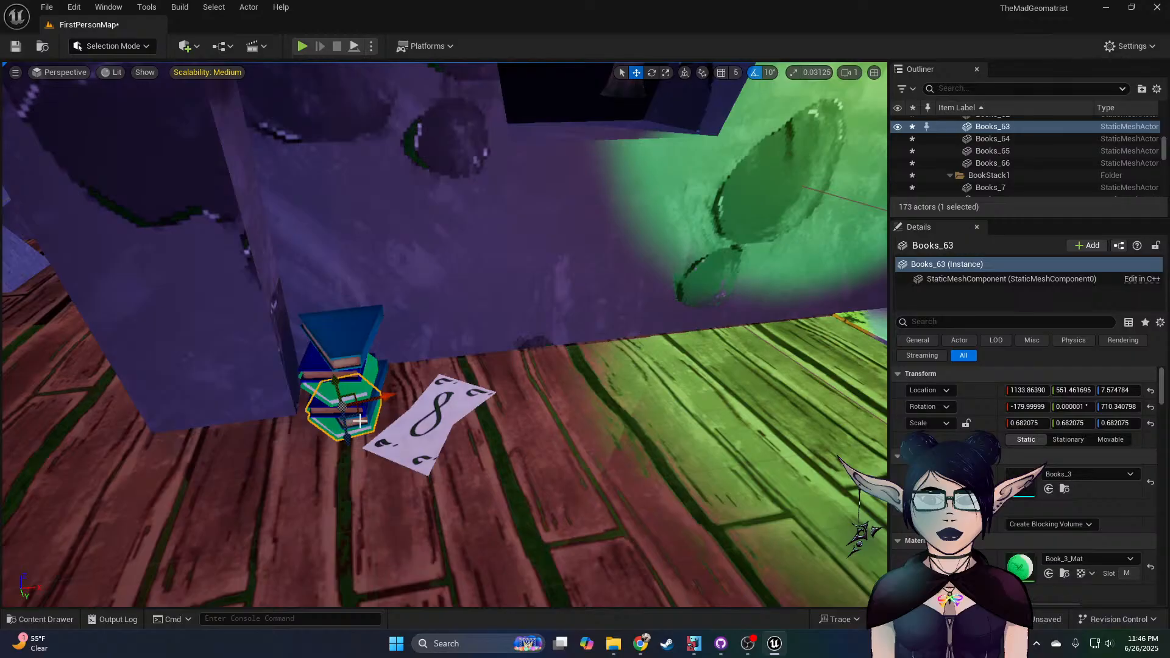
{"action": "left_click", "coordinate": [362, 420]}
{"action": "left_click", "coordinate": [331, 399]}
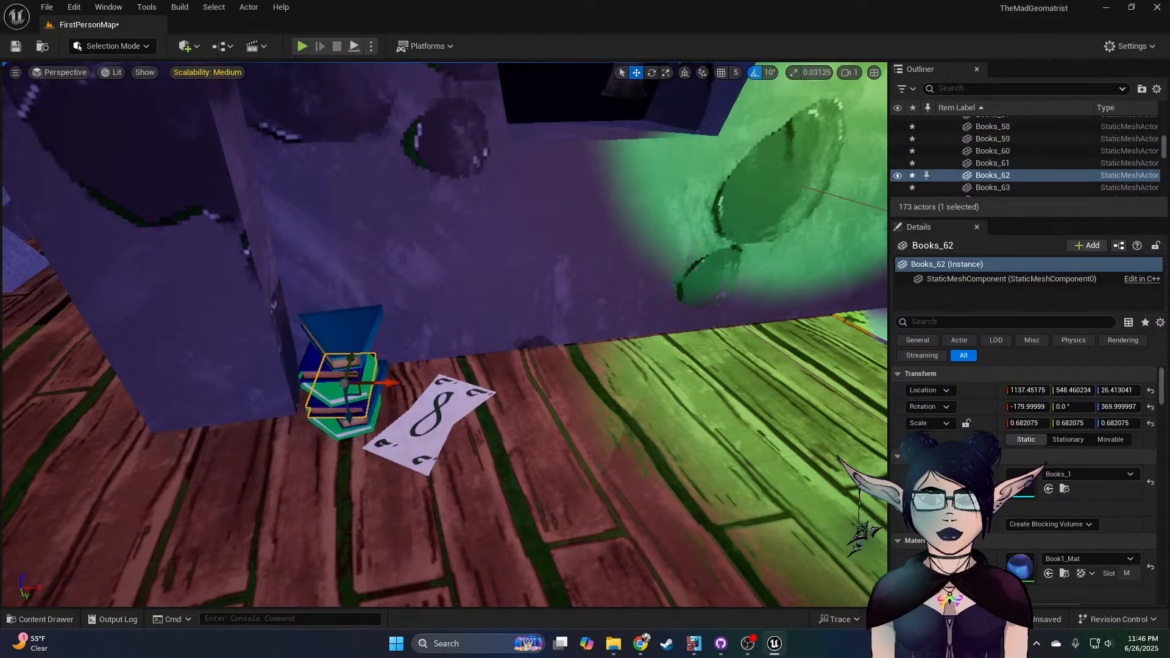
{"action": "left_click", "coordinate": [339, 395]}
{"action": "left_click", "coordinate": [319, 375]}
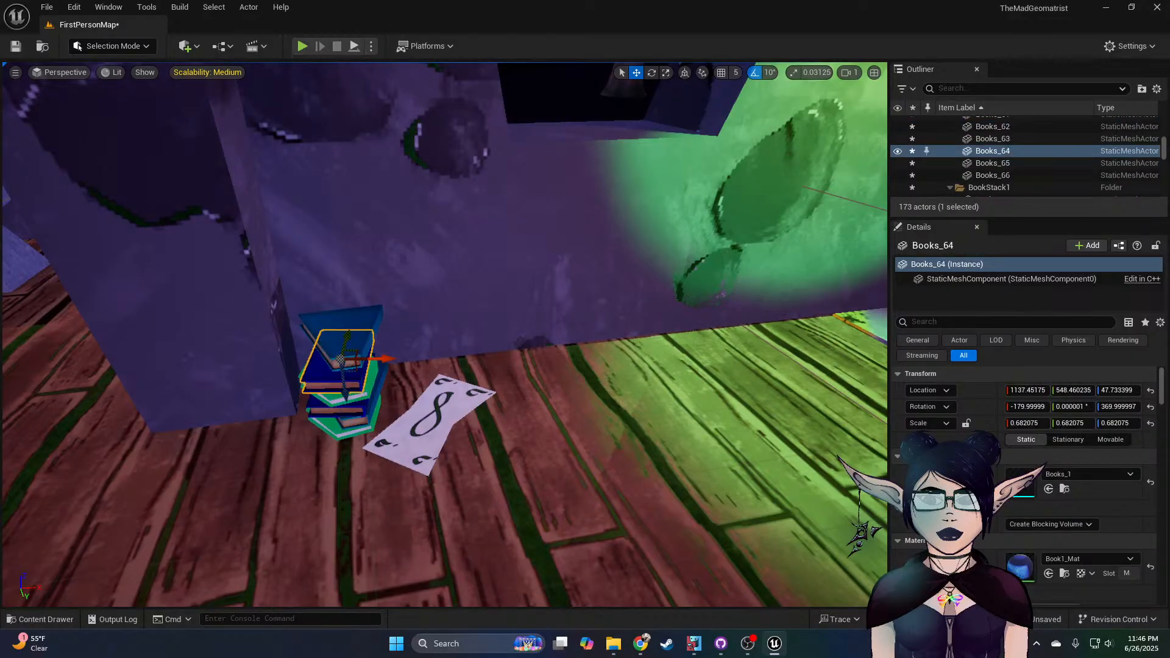
{"action": "left_click", "coordinate": [328, 341]}
Step: Duplicate the upright conical Vial_3 flask on the large worktable and move the copy off the table toward the pillars
{"action": "right_click_drag", "start_coordinate": [468, 353], "coordinate": [243, 359]}
{"action": "key", "text": "w"}
{"action": "left_click", "coordinate": [519, 321]}
{"action": "right_click_drag", "start_coordinate": [519, 321], "coordinate": [689, 359]}
{"action": "key", "text": "w"}
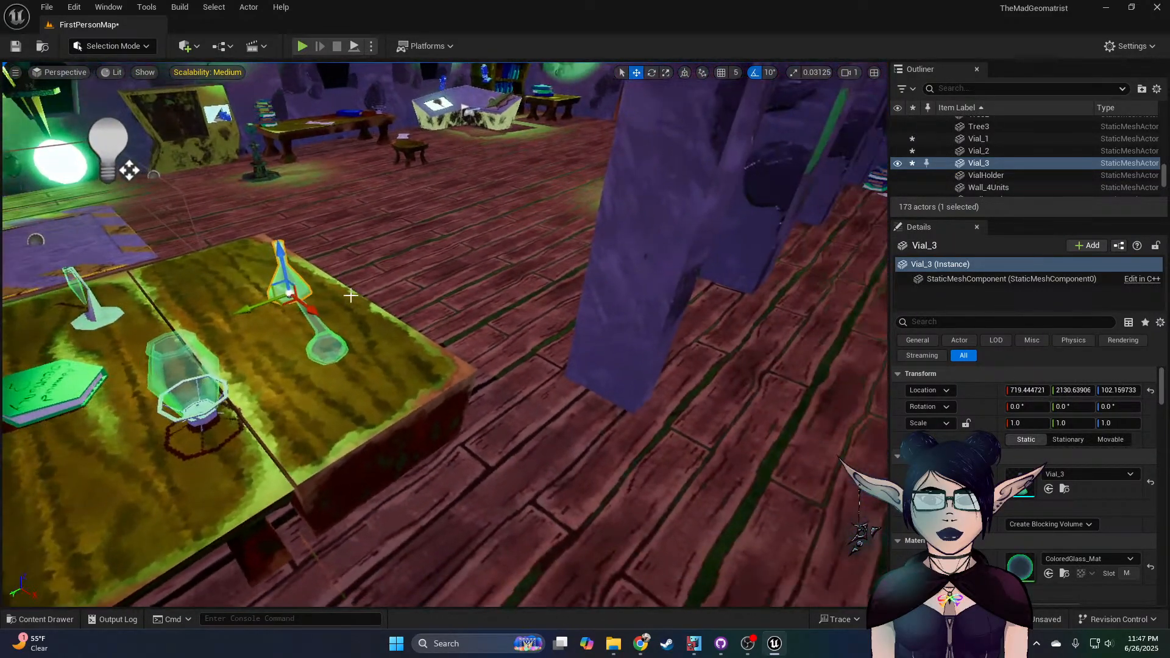
{"action": "left_click_drag", "start_coordinate": [244, 307], "coordinate": [527, 237], "text": "alt"}
Step: Move the copied flask across the room past the pillar book stack and drop it onto the floor
{"action": "key", "text": "w"}
{"action": "right_click_drag", "start_coordinate": [581, 213], "coordinate": [652, 226]}
{"action": "key", "text": "s"}
{"action": "left_click_drag", "start_coordinate": [158, 381], "coordinate": [689, 296]}
{"action": "right_click_drag", "start_coordinate": [690, 296], "coordinate": [567, 259]}
{"action": "key", "text": "d"}
{"action": "key", "text": "w"}
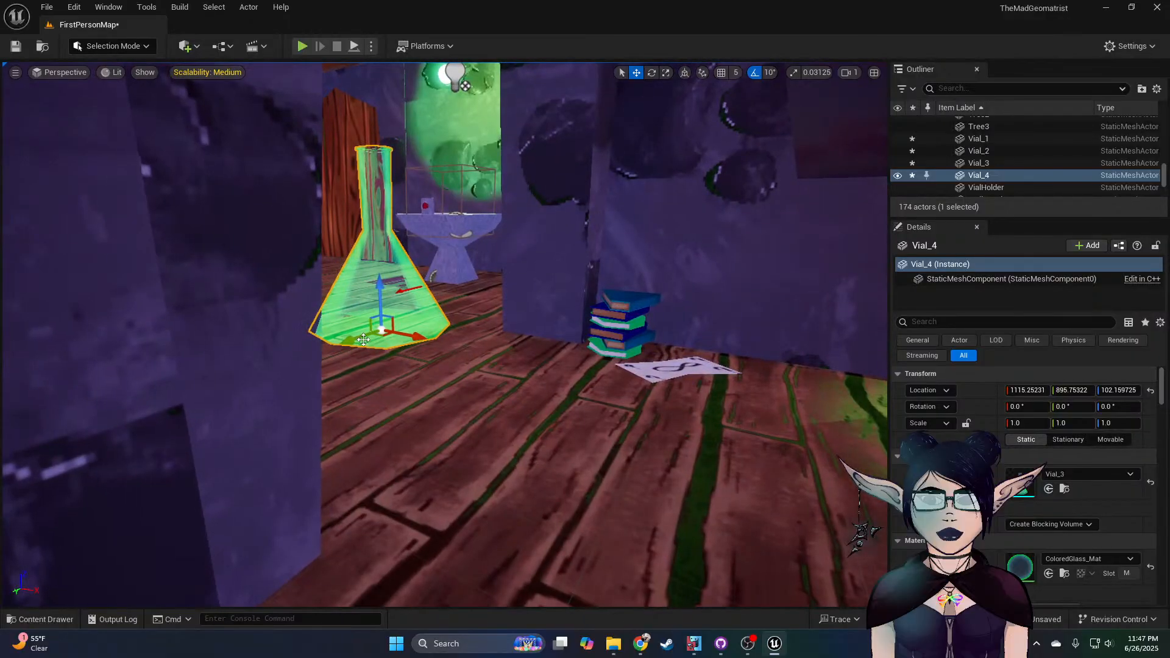
{"action": "left_click_drag", "start_coordinate": [386, 335], "coordinate": [840, 318]}
{"action": "key", "text": "End"}
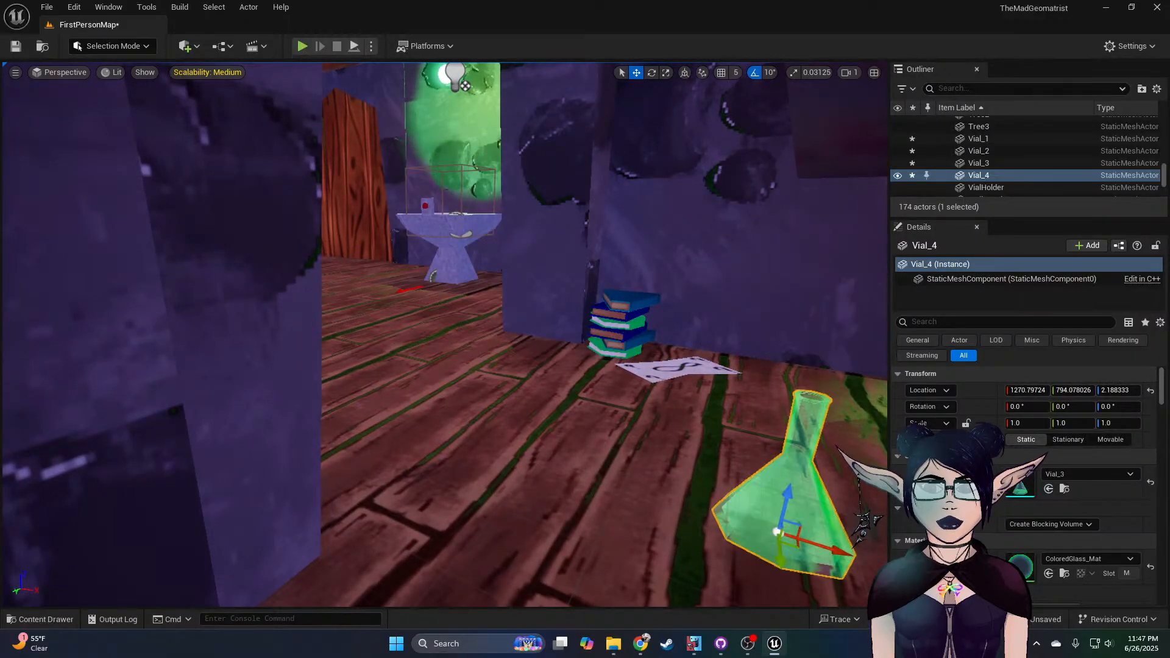
Step: Slide the floor flask back to the wall, next to the paper and book stack
{"action": "right_click_drag", "start_coordinate": [734, 378], "coordinate": [776, 334]}
{"action": "left_click_drag", "start_coordinate": [683, 271], "coordinate": [736, 106]}
{"action": "right_click_drag", "start_coordinate": [645, 140], "coordinate": [730, 101]}
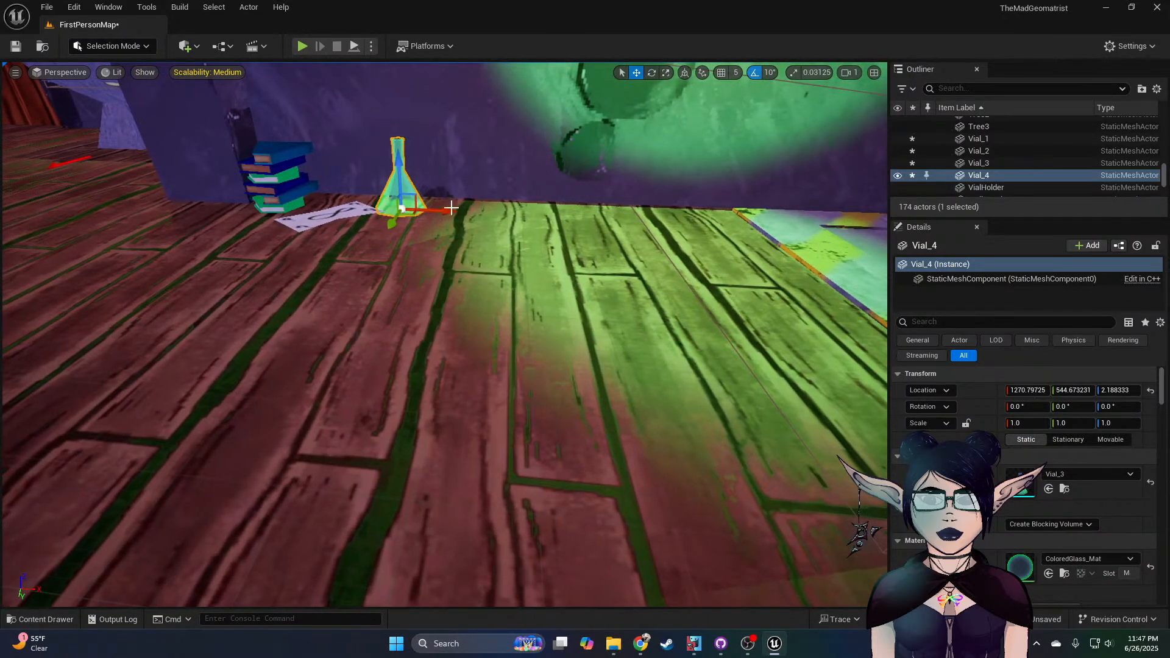
{"action": "left_click_drag", "start_coordinate": [448, 213], "coordinate": [470, 213]}
Step: Duplicate the Vial_2 bottle from the burner stand on the large worktable and move the copy across the room
{"action": "right_click_drag", "start_coordinate": [470, 214], "coordinate": [731, 286]}
{"action": "mouse_move", "coordinate": [547, 234]}
{"action": "right_mouse_down"}
{"action": "mouse_move", "coordinate": [549, 183]}
{"action": "mouse_move", "coordinate": [567, 256]}
{"action": "mouse_move", "coordinate": [547, 234]}
{"action": "right_mouse_up"}
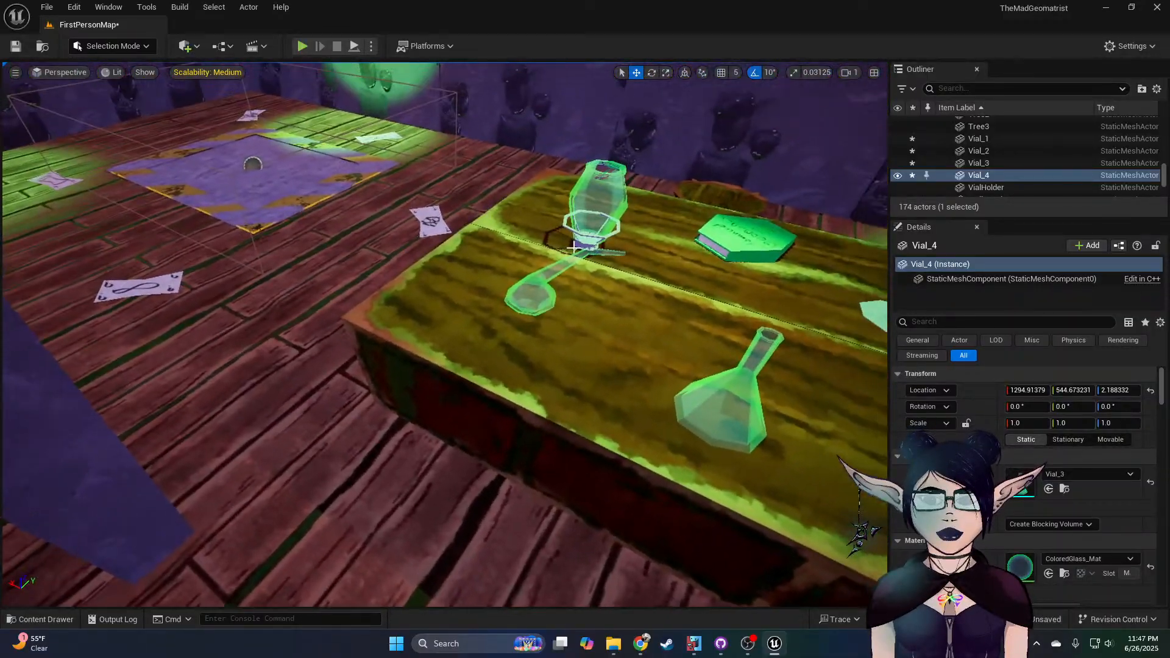
{"action": "left_click", "coordinate": [621, 210]}
{"action": "right_click_drag", "start_coordinate": [629, 220], "coordinate": [616, 214]}
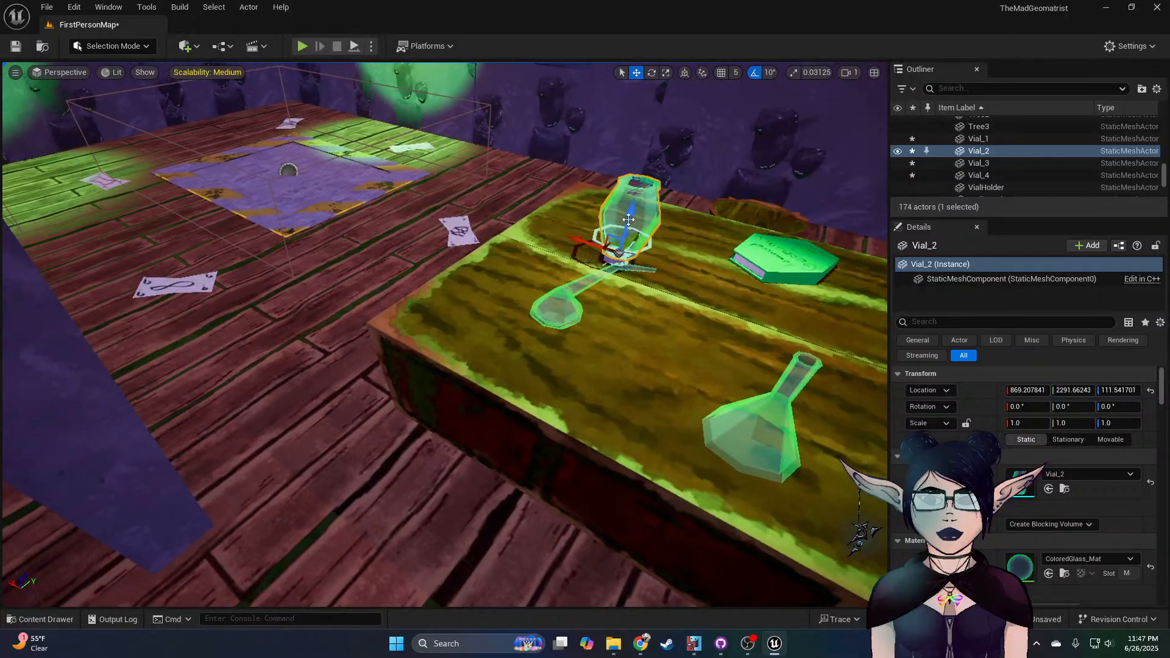
{"action": "left_click_drag", "start_coordinate": [594, 246], "coordinate": [293, 188], "text": "alt"}
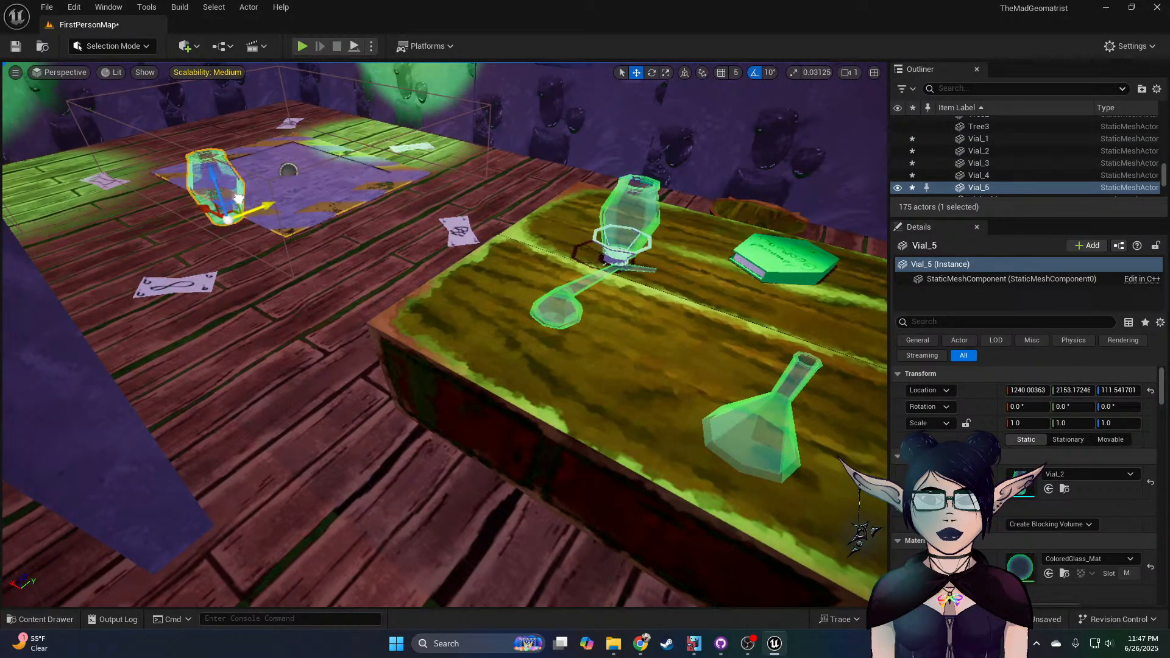
{"action": "mouse_move", "coordinate": [227, 283]}
{"action": "right_mouse_down"}
{"action": "mouse_move", "coordinate": [122, 201]}
{"action": "mouse_move", "coordinate": [135, 262]}
{"action": "mouse_move", "coordinate": [189, 293]}
{"action": "mouse_move", "coordinate": [227, 282]}
{"action": "right_mouse_up"}
{"action": "left_click_drag", "start_coordinate": [586, 404], "coordinate": [48, 167]}
Step: Move the copied bottle over the small table below the window and drop it behind the books
{"action": "mouse_move", "coordinate": [392, 284]}
{"action": "right_mouse_down"}
{"action": "mouse_move", "coordinate": [387, 213]}
{"action": "mouse_move", "coordinate": [365, 225]}
{"action": "mouse_move", "coordinate": [392, 284]}
{"action": "right_mouse_up"}
{"action": "key", "text": "w"}
{"action": "key", "text": "a"}
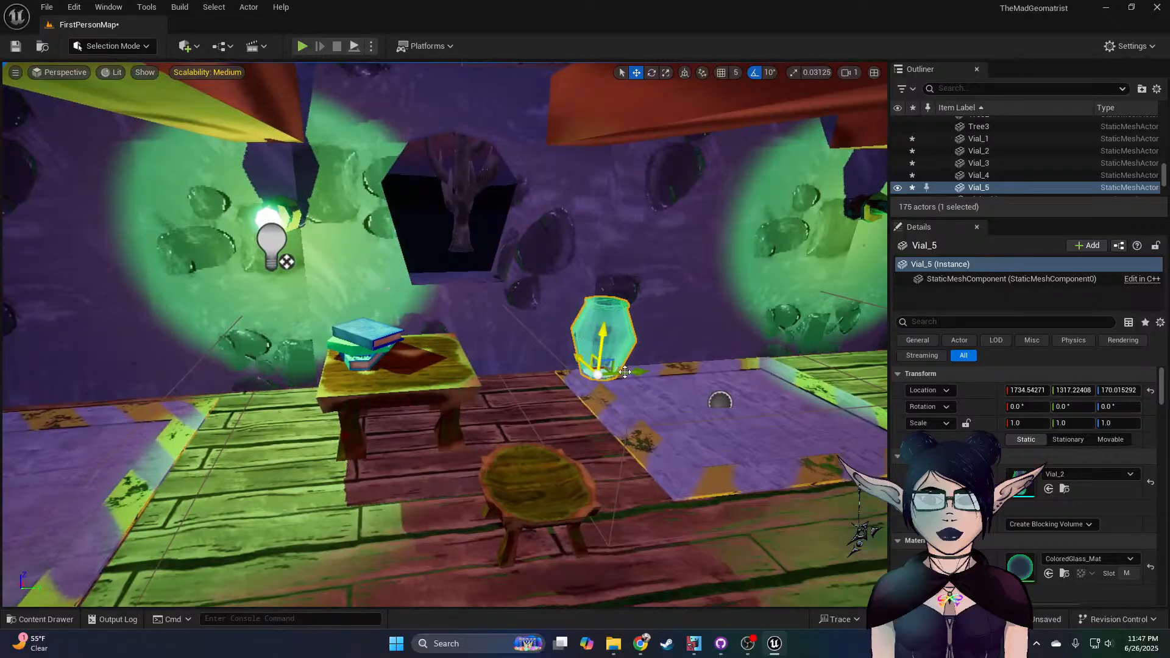
{"action": "left_click_drag", "start_coordinate": [577, 358], "coordinate": [480, 304]}
{"action": "left_click_drag", "start_coordinate": [575, 308], "coordinate": [467, 324]}
{"action": "key", "text": "End"}
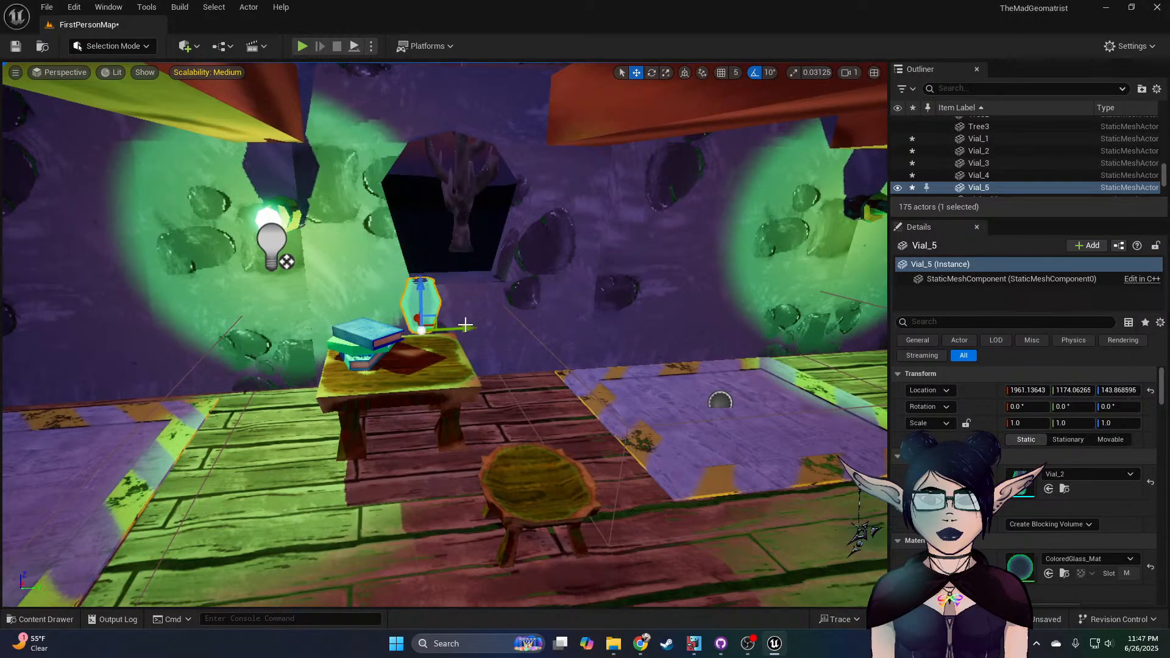
Step: Shift the bottle away from the books to the small table's corner and lower it onto the tabletop
{"action": "key", "text": "w"}
{"action": "mouse_move", "coordinate": [420, 321]}
{"action": "right_mouse_down"}
{"action": "mouse_move", "coordinate": [420, 286]}
{"action": "mouse_move", "coordinate": [420, 322]}
{"action": "right_mouse_up"}
{"action": "key", "text": "d"}
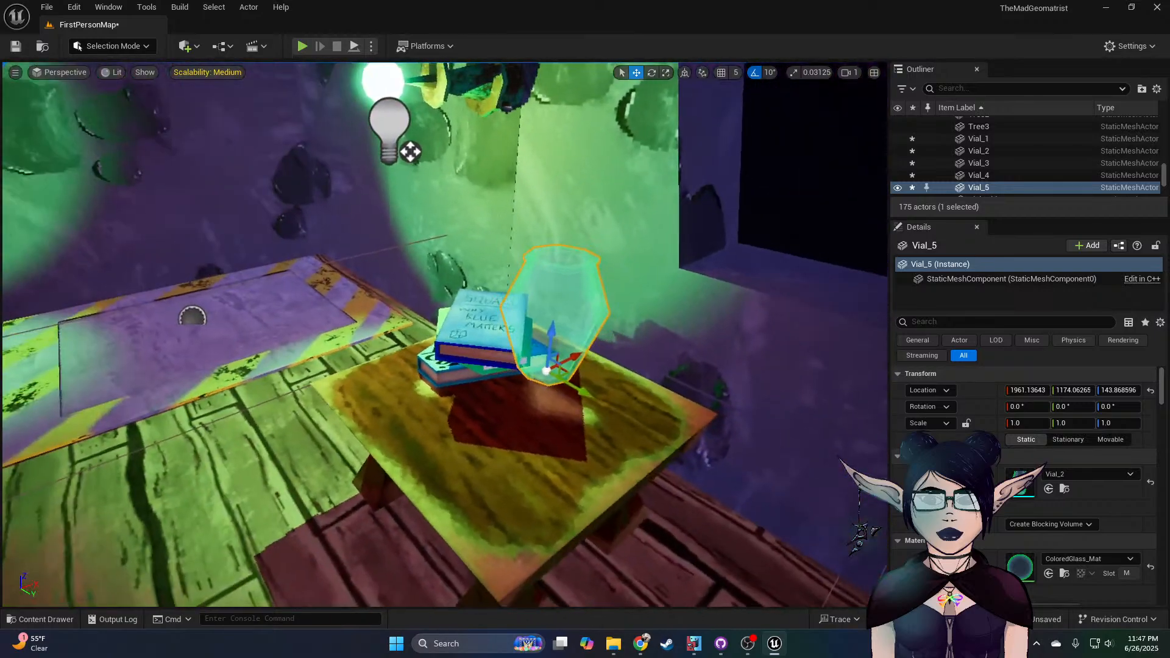
{"action": "left_click_drag", "start_coordinate": [571, 378], "coordinate": [611, 410]}
{"action": "left_click_drag", "start_coordinate": [566, 446], "coordinate": [657, 394]}
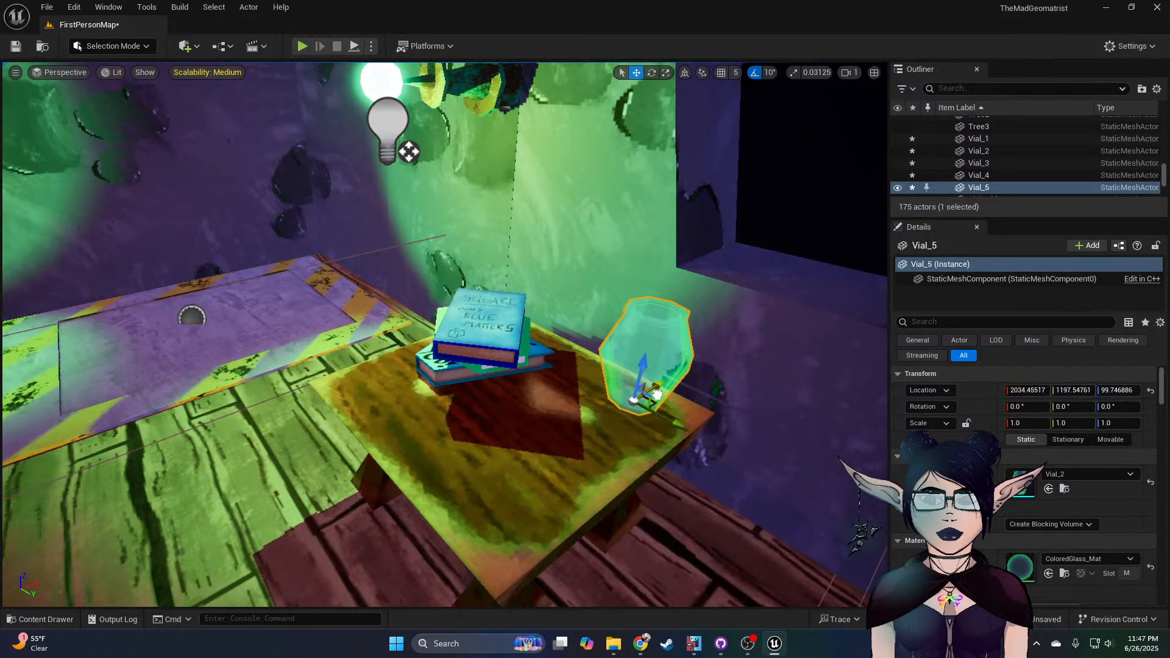
Step: Try to duplicate the book stack from the small table beside the bookshelf and move the copy across the room
{"action": "key", "text": "a"}
{"action": "mouse_move", "coordinate": [446, 334]}
{"action": "right_mouse_down"}
{"action": "mouse_move", "coordinate": [585, 323]}
{"action": "mouse_move", "coordinate": [601, 335]}
{"action": "mouse_move", "coordinate": [688, 317]}
{"action": "mouse_move", "coordinate": [482, 305]}
{"action": "mouse_move", "coordinate": [487, 293]}
{"action": "mouse_move", "coordinate": [762, 342]}
{"action": "mouse_move", "coordinate": [353, 331]}
{"action": "mouse_move", "coordinate": [444, 335]}
{"action": "mouse_move", "coordinate": [377, 304]}
{"action": "mouse_move", "coordinate": [225, 314]}
{"action": "mouse_move", "coordinate": [435, 308]}
{"action": "mouse_move", "coordinate": [424, 274]}
{"action": "mouse_move", "coordinate": [466, 341]}
{"action": "right_mouse_up"}
{"action": "key", "text": "w"}
{"action": "key", "text": "a"}
{"action": "key", "text": "w"}
{"action": "left_click", "coordinate": [560, 379], "text": "shift"}
{"action": "left_click", "coordinate": [574, 400], "text": "shift"}
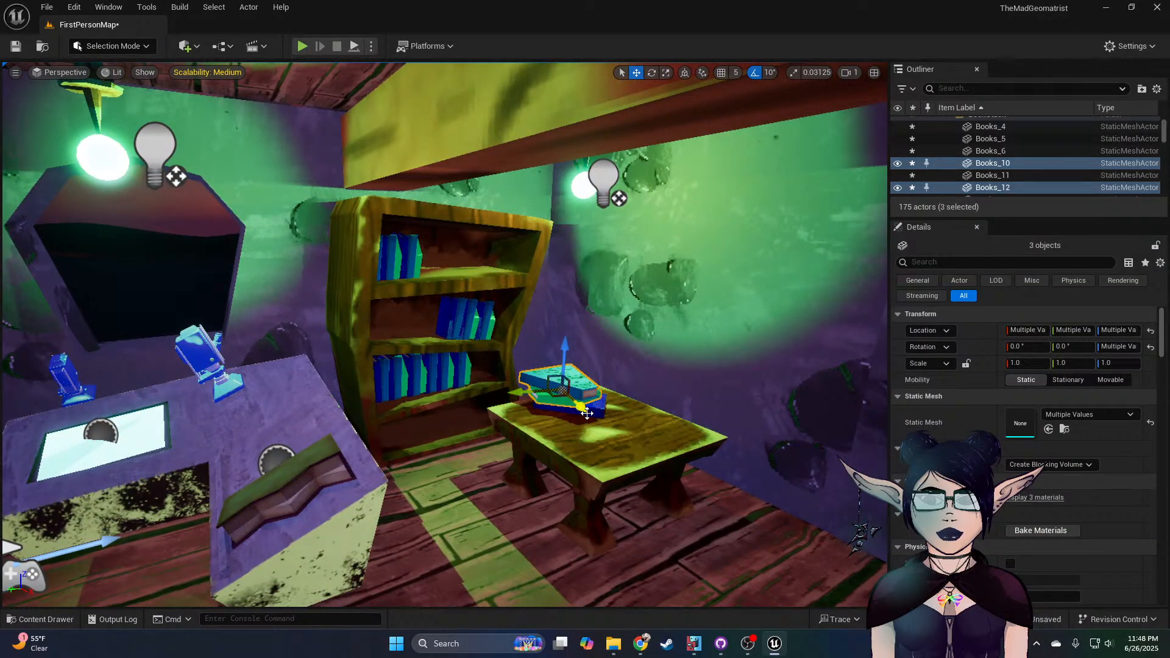
{"action": "left_click", "coordinate": [591, 410], "text": "shift"}
{"action": "right_click_drag", "start_coordinate": [591, 410], "coordinate": [690, 407]}
{"action": "key", "text": "s"}
{"action": "right_click_drag", "start_coordinate": [308, 371], "coordinate": [237, 320]}
{"action": "key", "text": "w"}
{"action": "left_click_drag", "start_coordinate": [250, 292], "coordinate": [670, 335], "text": "alt"}
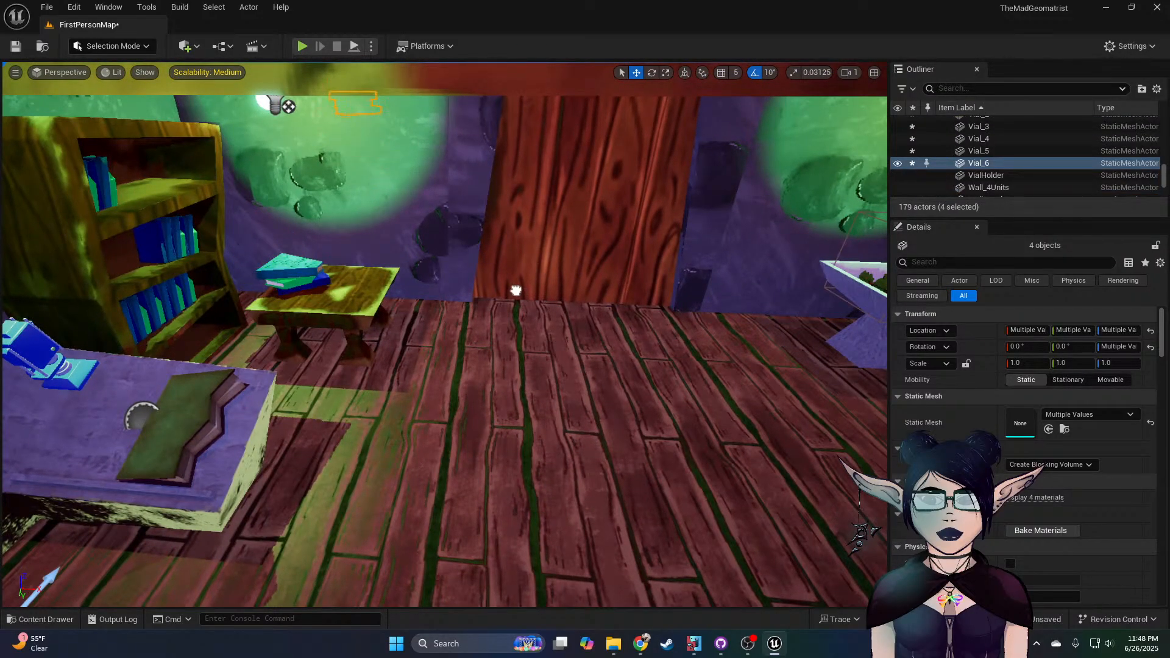
{"action": "key", "text": "ctrl+z"}
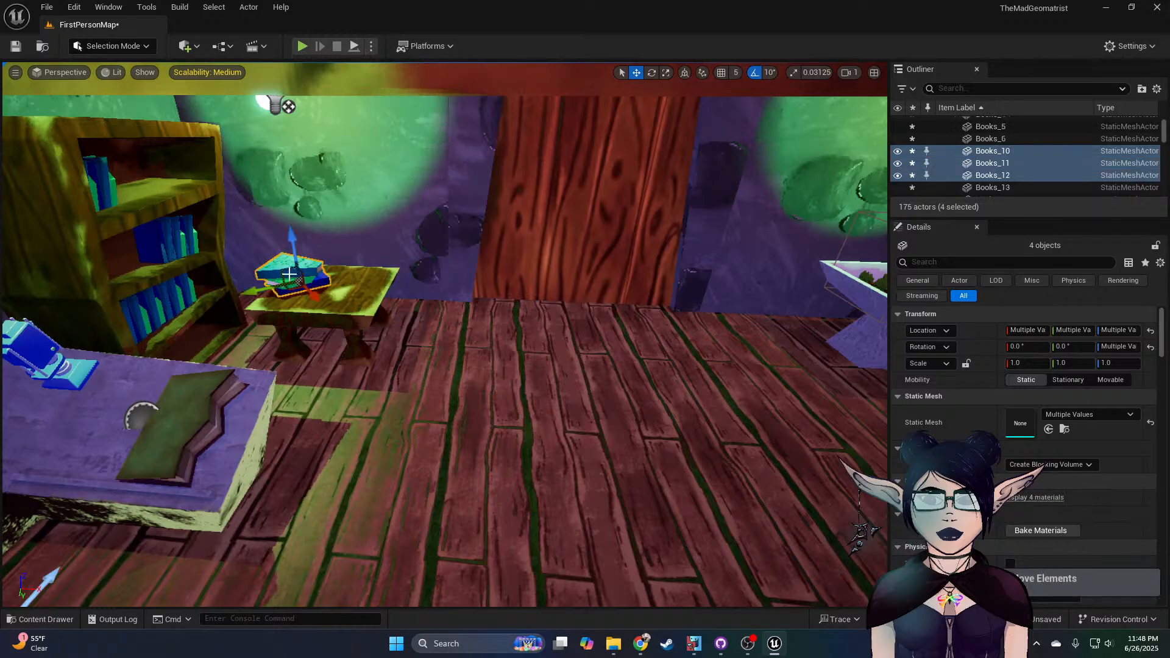
{"action": "key", "text": "ctrl+y"}
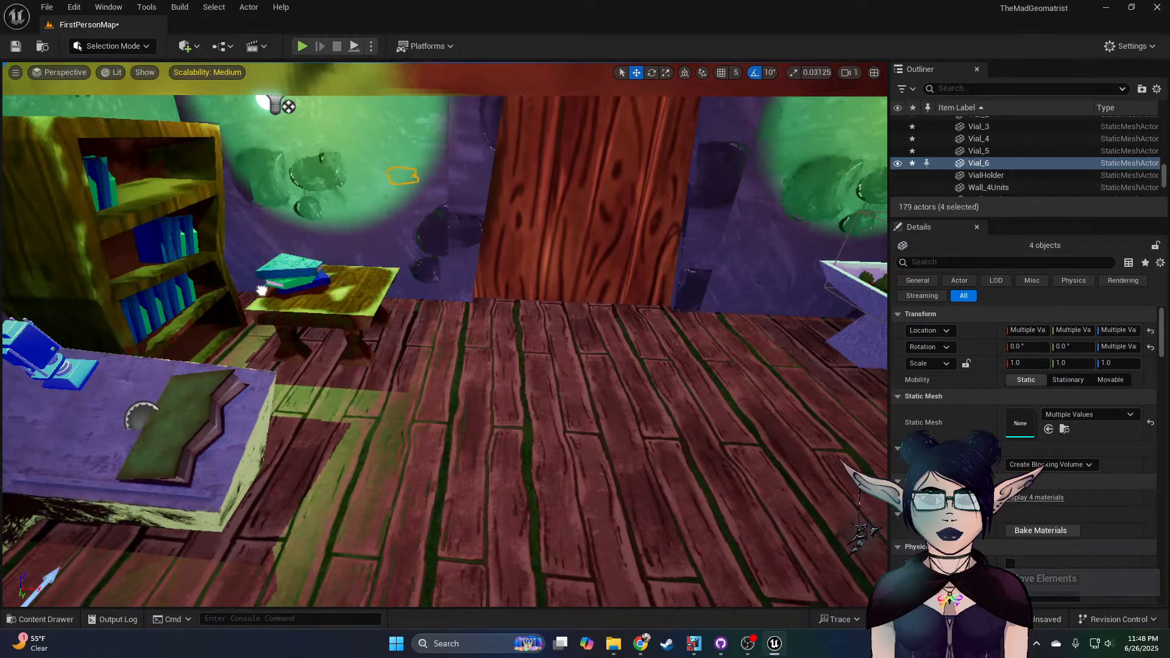
{"action": "mouse_move", "coordinate": [399, 175]}
{"action": "right_mouse_down"}
{"action": "mouse_move", "coordinate": [396, 63]}
{"action": "mouse_move", "coordinate": [371, 128]}
{"action": "mouse_move", "coordinate": [400, 154]}
{"action": "right_mouse_up"}
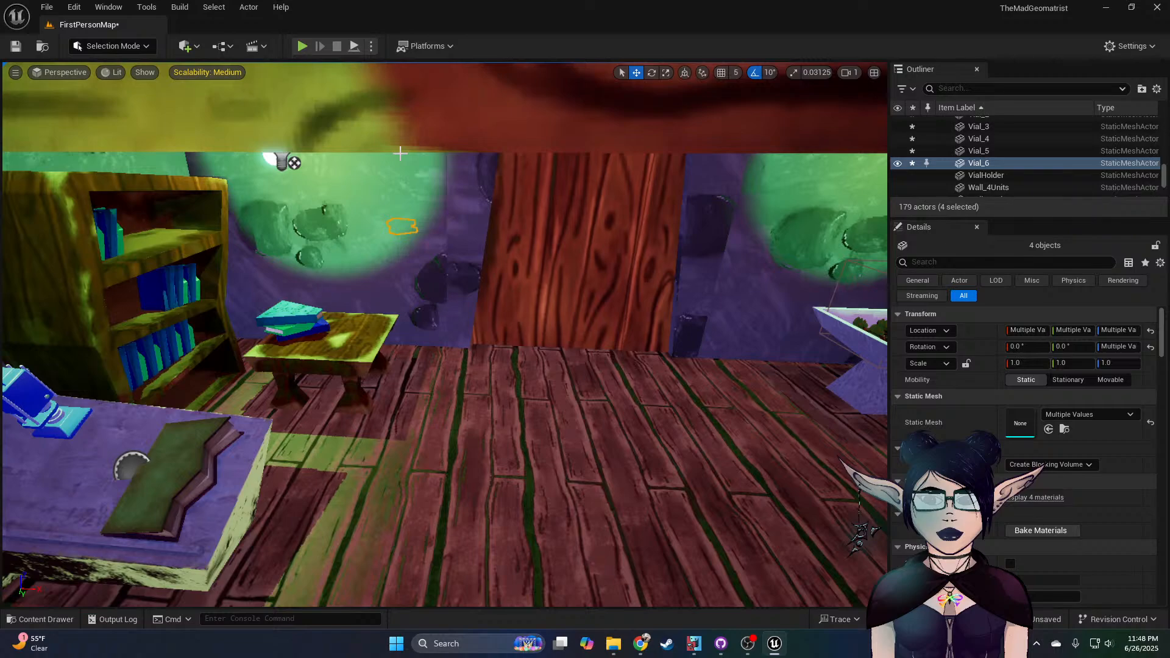
{"action": "key", "text": "ctrl+z"}
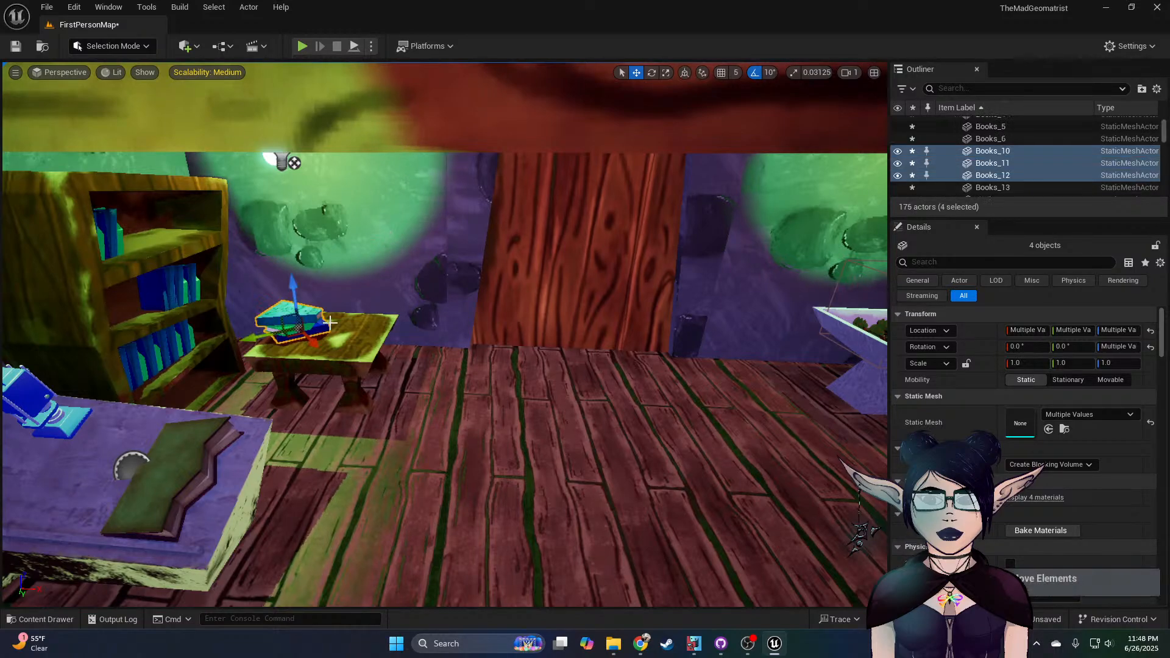
Step: Select only the three stacked books on the small table, duplicate them, and move the copies across the room
{"action": "left_click", "coordinate": [320, 326]}
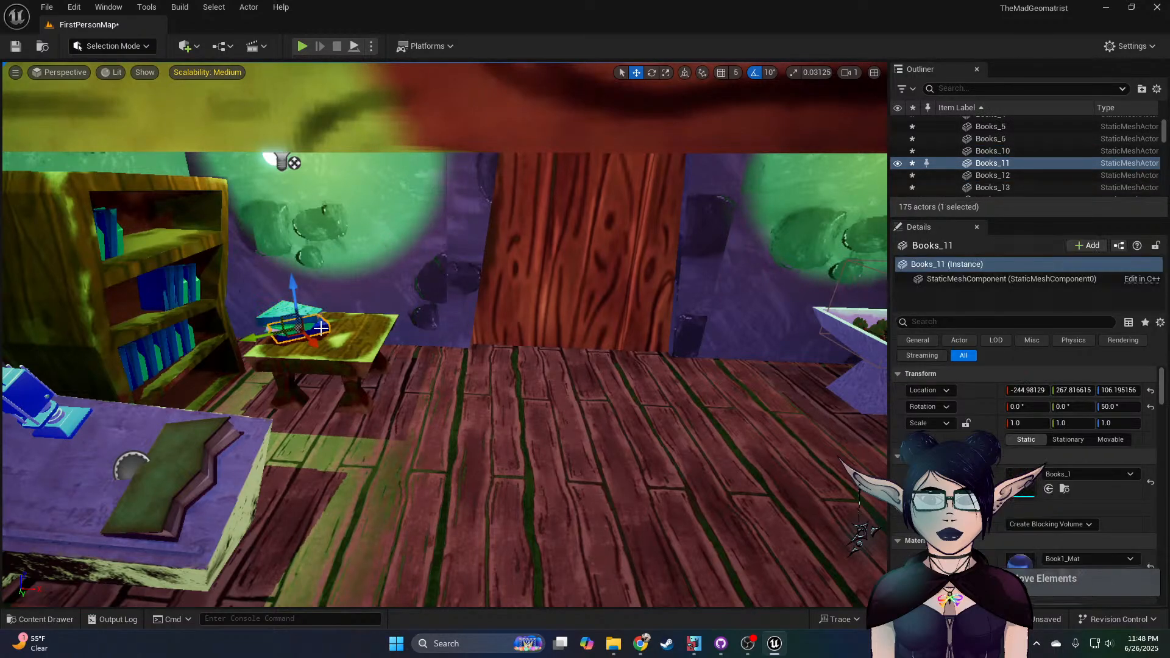
{"action": "left_click", "coordinate": [279, 329], "text": "shift"}
{"action": "left_click", "coordinate": [275, 312], "text": "shift"}
{"action": "left_click_drag", "start_coordinate": [253, 312], "coordinate": [824, 367], "text": "alt"}
{"action": "right_click_drag", "start_coordinate": [520, 406], "coordinate": [762, 407]}
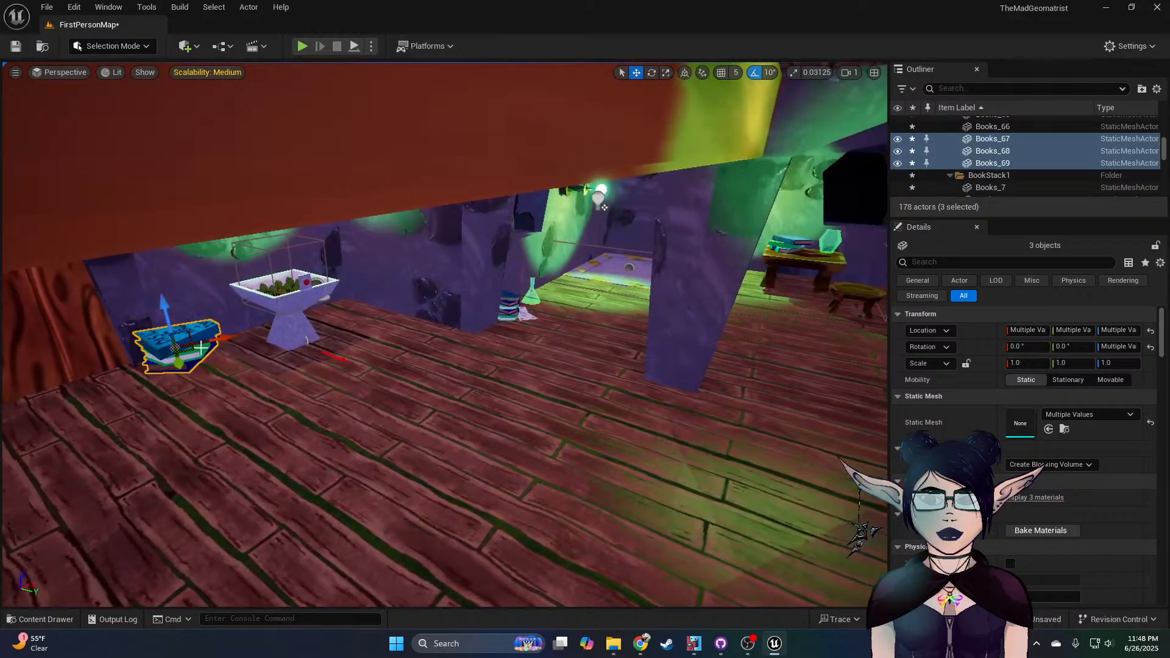
{"action": "left_click_drag", "start_coordinate": [208, 348], "coordinate": [908, 343]}
Step: Slide the copied book stack toward the planter side of the room and lower it to the floor
{"action": "right_click_drag", "start_coordinate": [345, 411], "coordinate": [504, 439]}
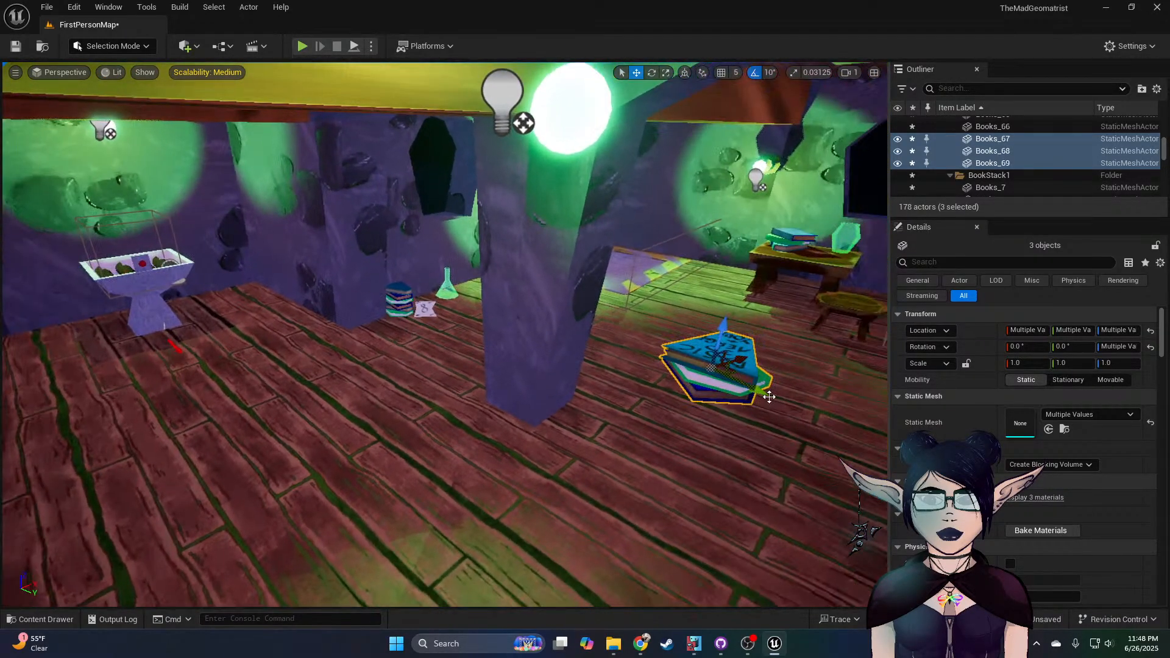
{"action": "left_click_drag", "start_coordinate": [769, 397], "coordinate": [461, 295]}
{"action": "left_click_drag", "start_coordinate": [567, 269], "coordinate": [369, 305]}
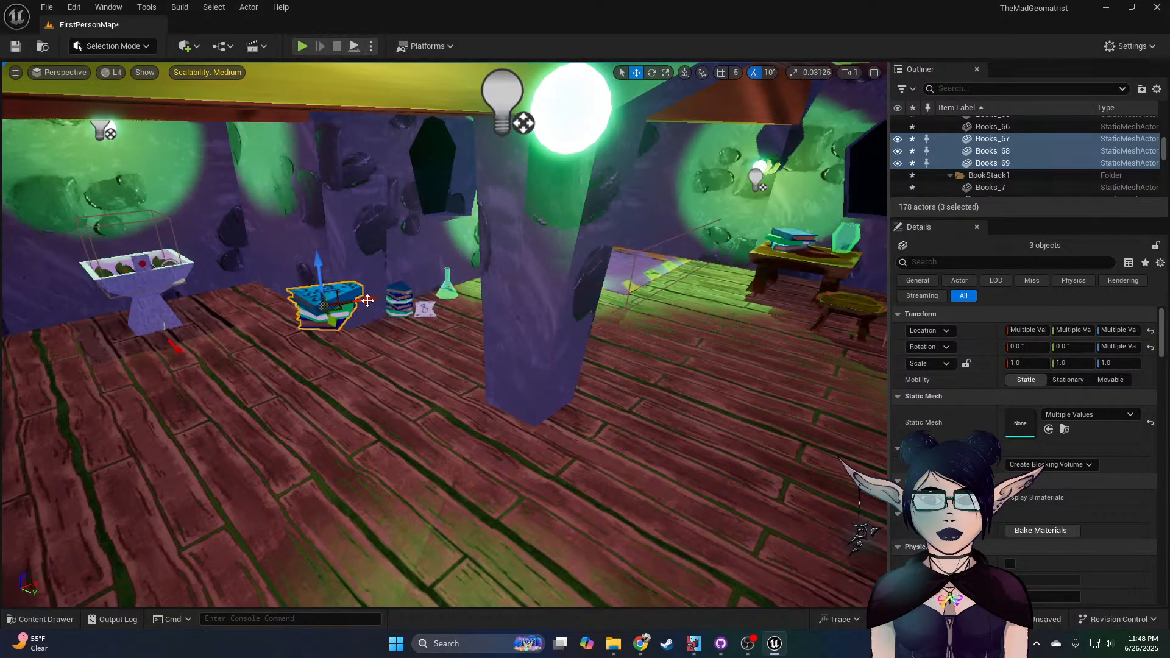
{"action": "left_click_drag", "start_coordinate": [315, 261], "coordinate": [327, 335]}
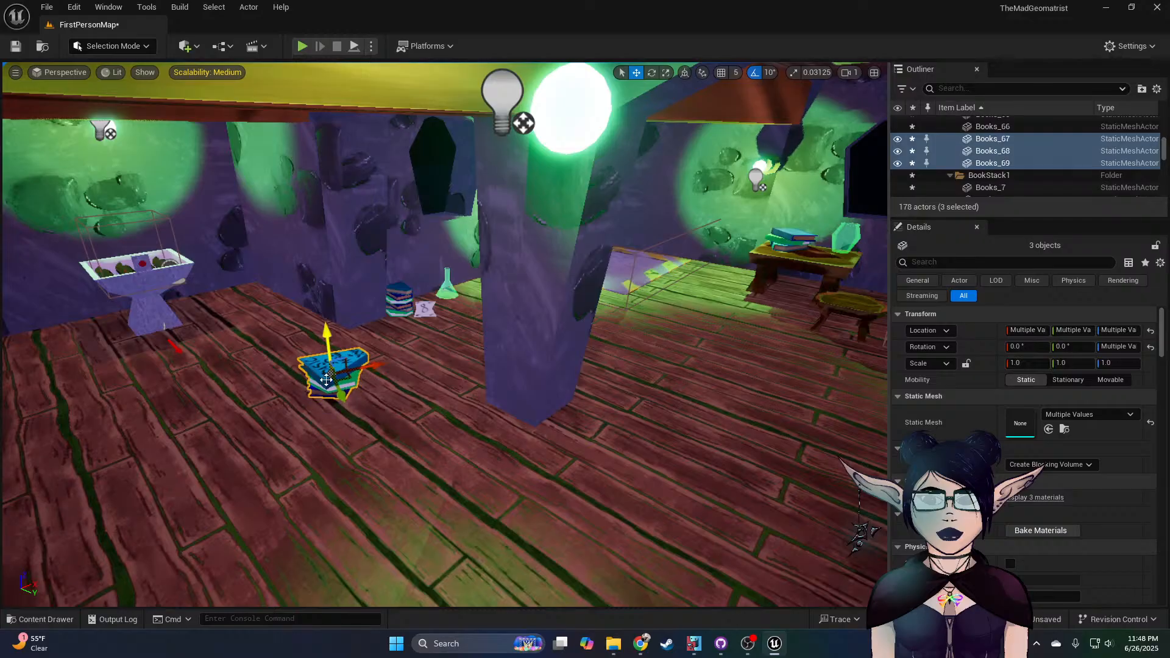
Step: Reselect all three copied books and slide the stack toward the wall corner beside the planter
{"action": "left_click", "coordinate": [321, 396]}
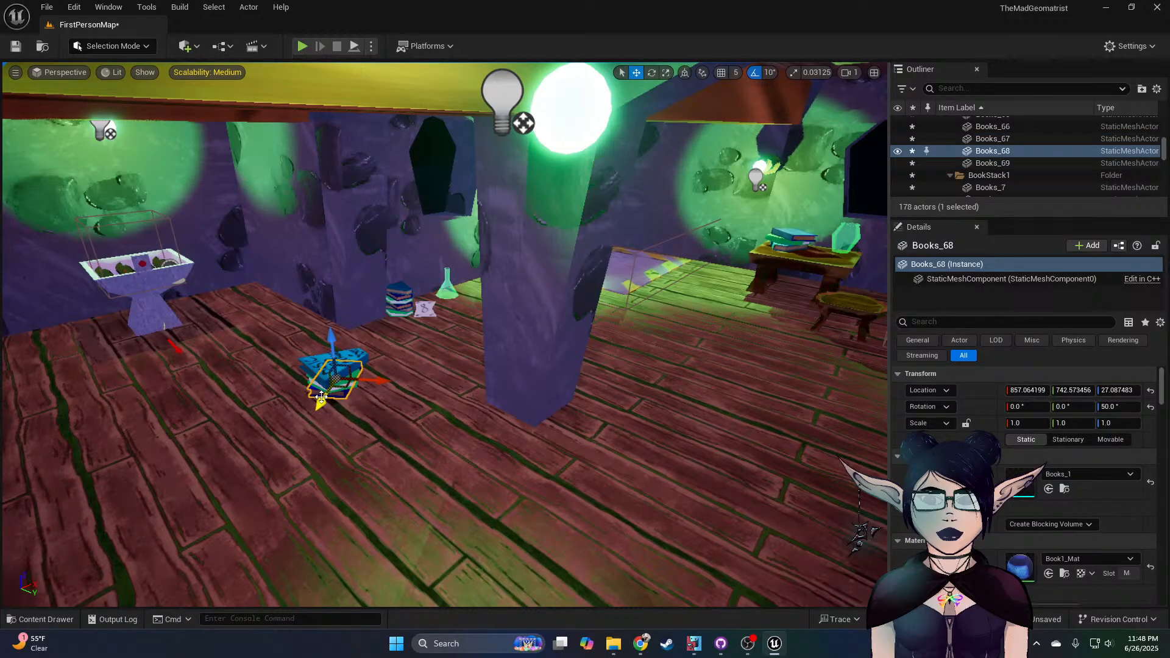
{"action": "left_click", "coordinate": [349, 385]}
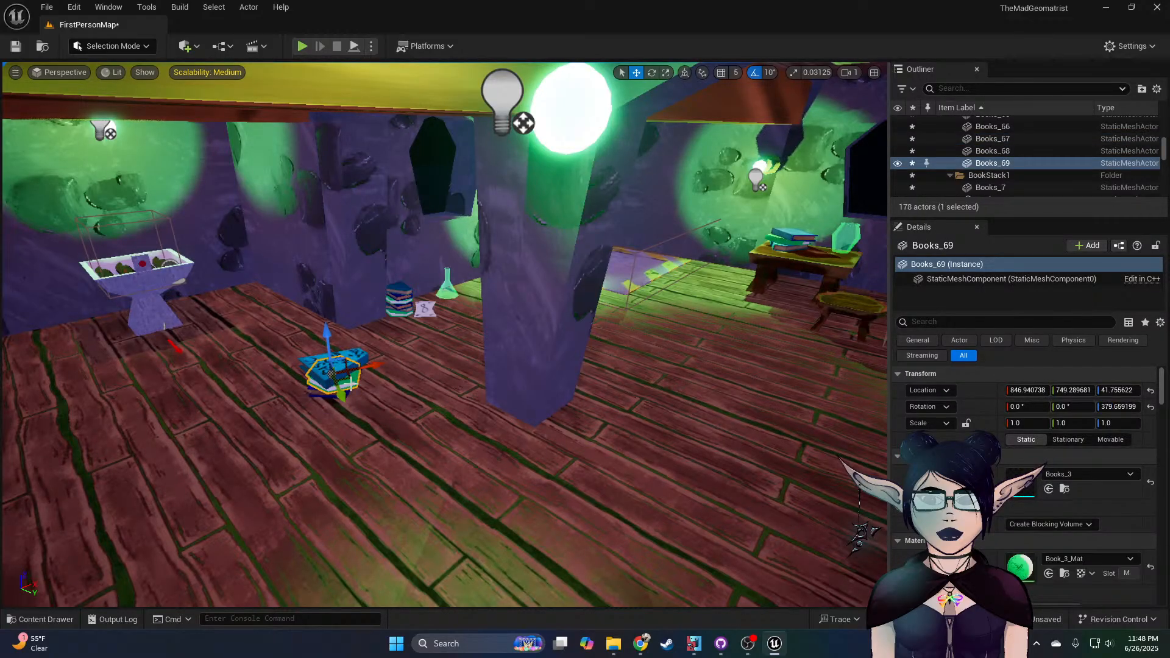
{"action": "left_click", "coordinate": [330, 375]}
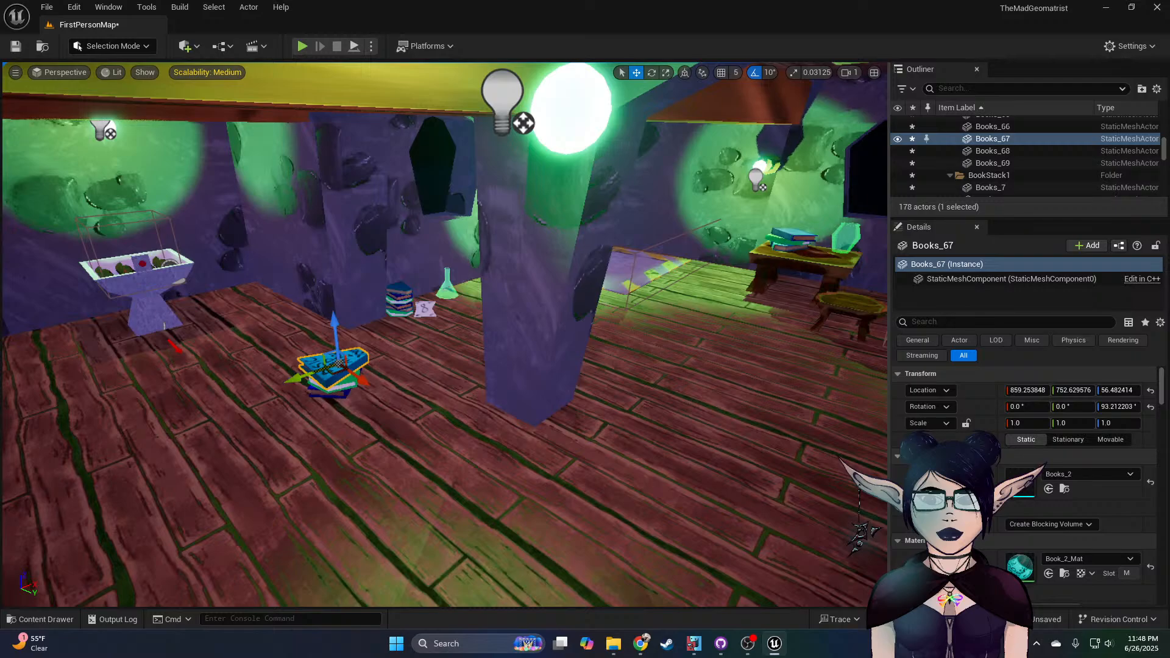
{"action": "left_click", "coordinate": [329, 396]}
{"action": "left_click", "coordinate": [350, 385], "text": "shift"}
{"action": "left_click", "coordinate": [332, 379], "text": "shift"}
{"action": "left_click_drag", "start_coordinate": [394, 394], "coordinate": [332, 391]}
{"action": "left_click_drag", "start_coordinate": [547, 438], "coordinate": [509, 287]}
Step: Rotate the copied book stack and adjust its position near the wall corner beside the planter
{"action": "key", "text": "e"}
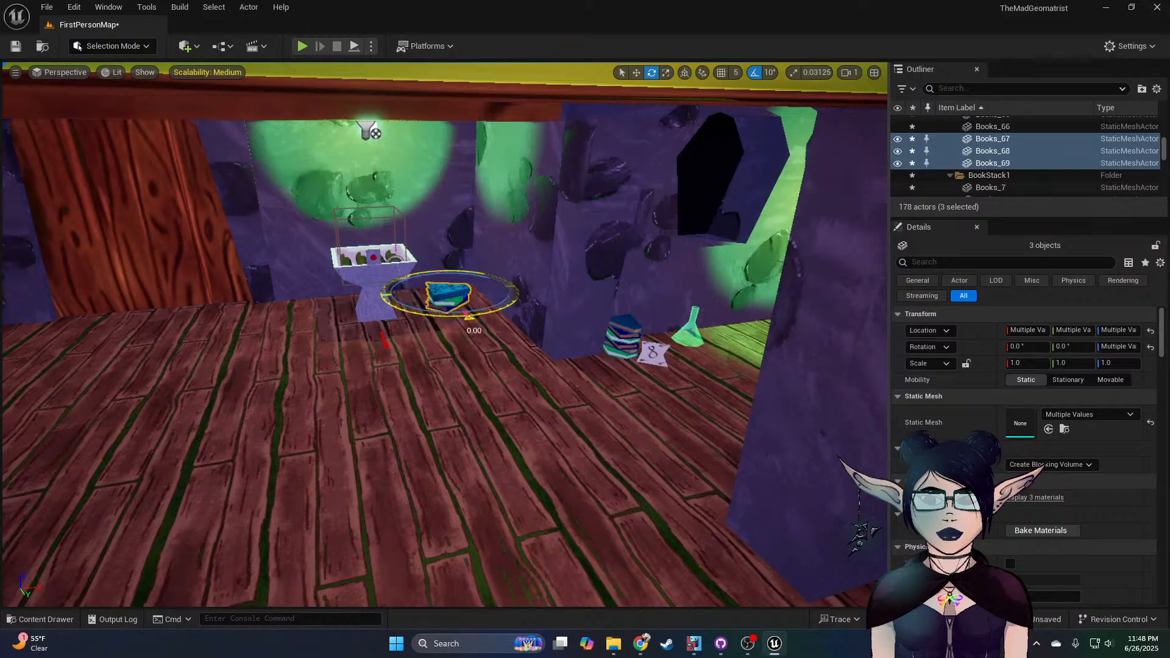
{"action": "key", "text": "w"}
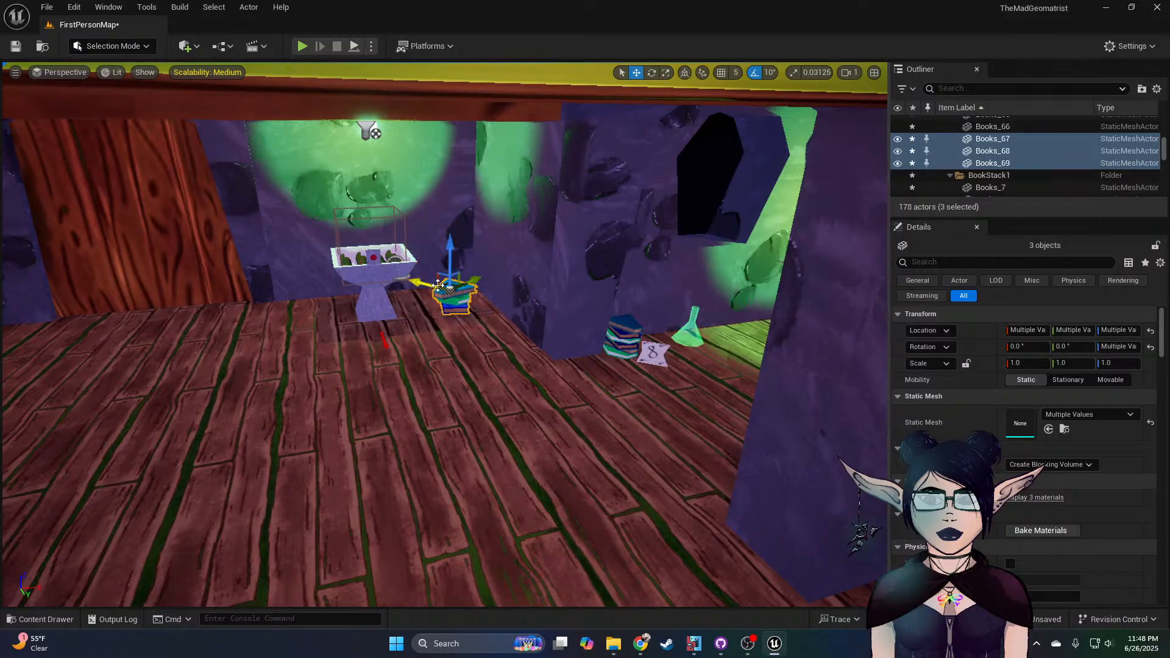
{"action": "left_click_drag", "start_coordinate": [466, 279], "coordinate": [496, 268]}
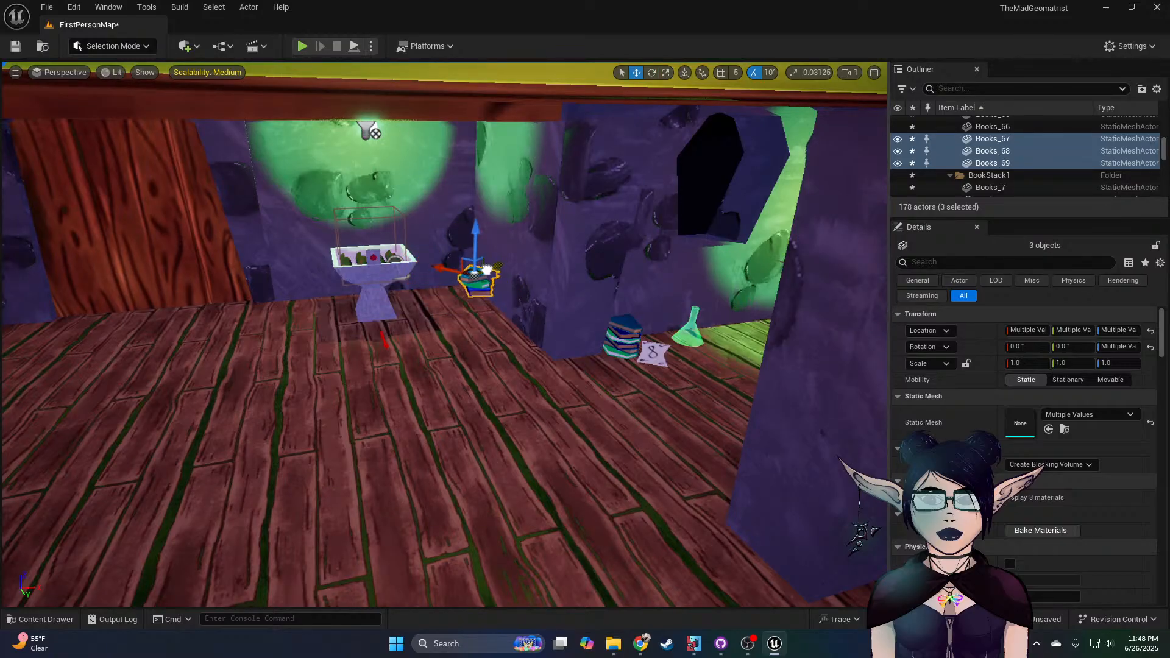
{"action": "left_click", "coordinate": [459, 273]}
{"action": "key", "text": "ctrl+z"}
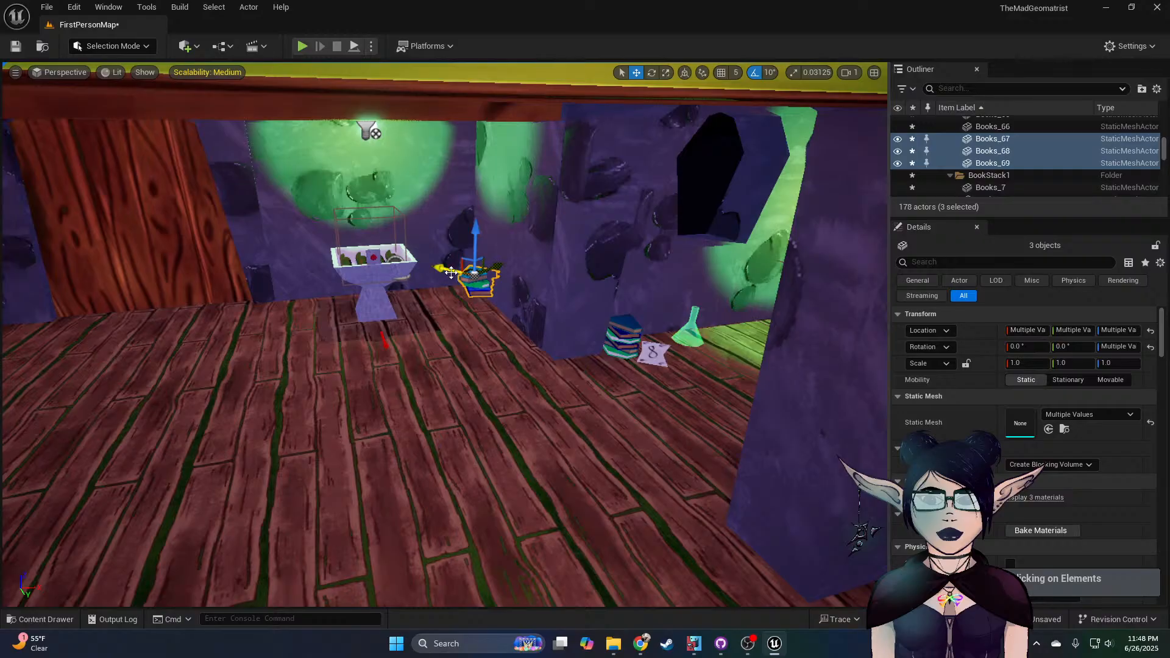
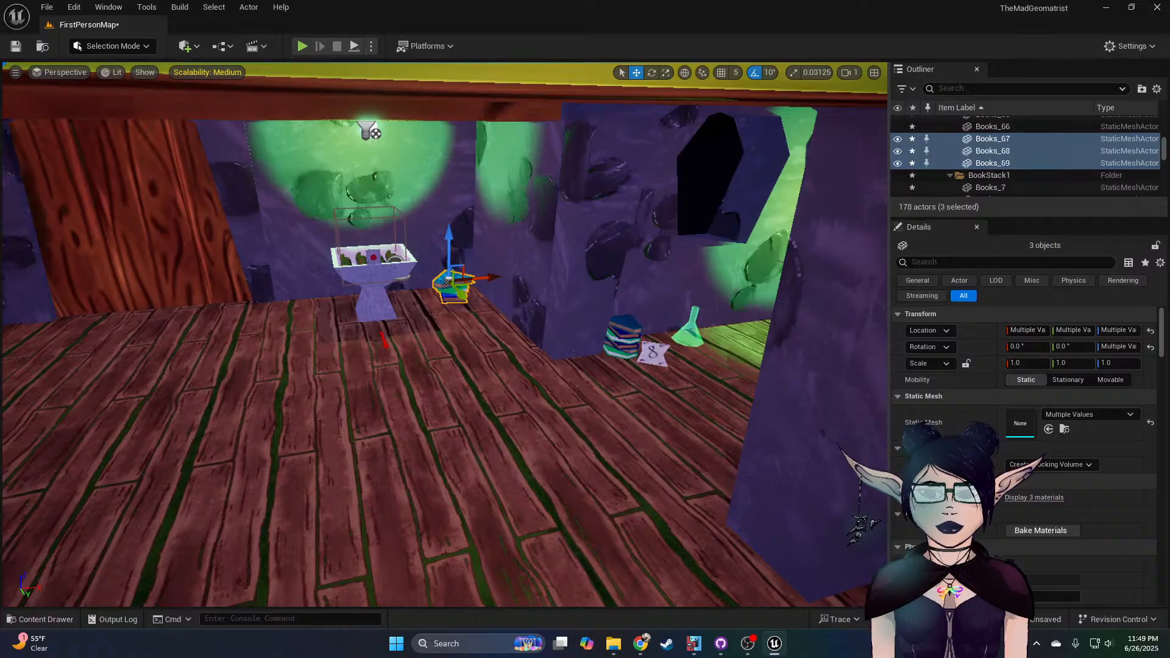
Step: Duplicate the floor paper near the flask, place the copy before the planter-side book stack, and rotate it to about -61.85° around Z
{"action": "left_click", "coordinate": [653, 352]}
{"action": "left_click_drag", "start_coordinate": [695, 349], "coordinate": [474, 339]}
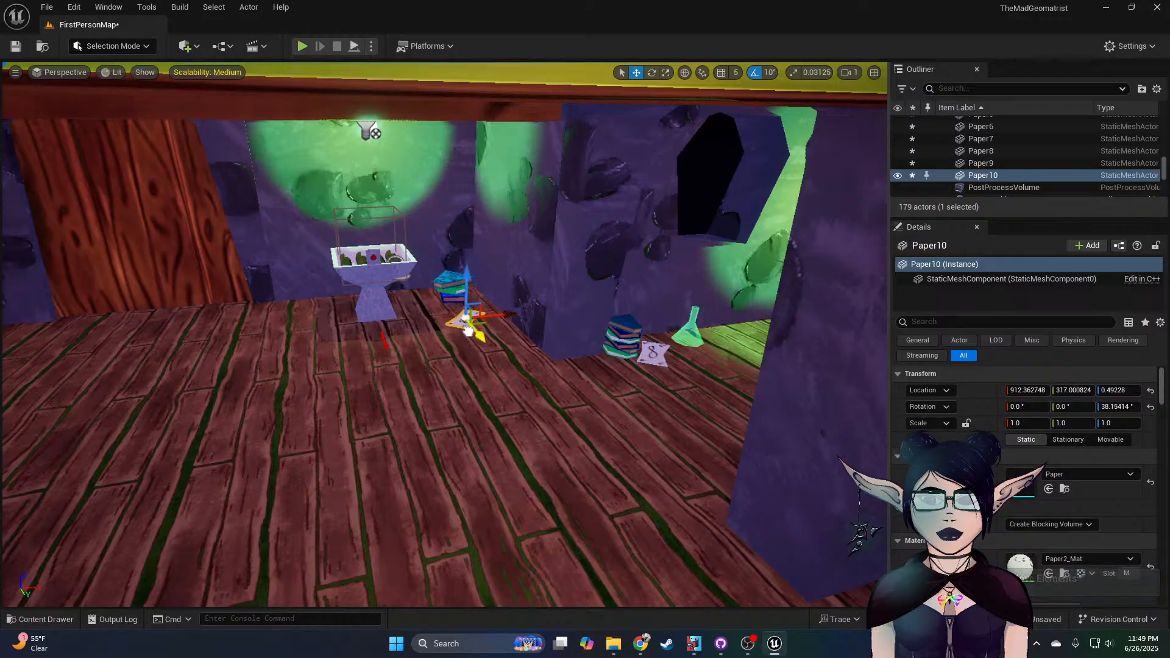
{"action": "key", "text": "e"}
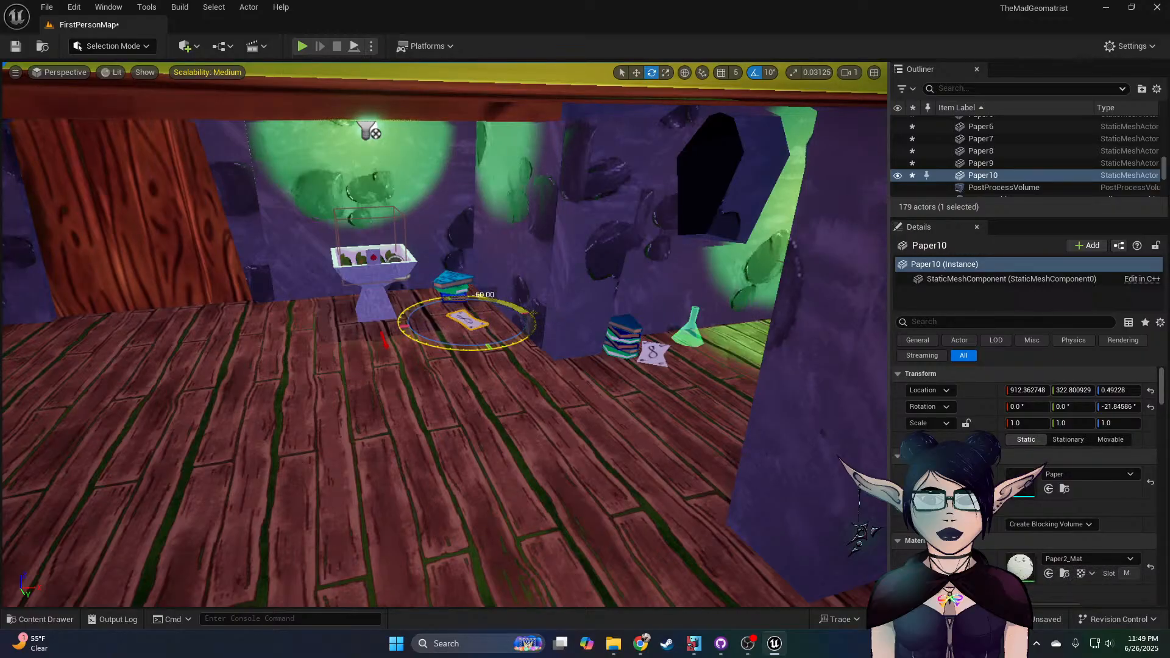
{"action": "left_click_drag", "start_coordinate": [533, 312], "coordinate": [533, 313]}
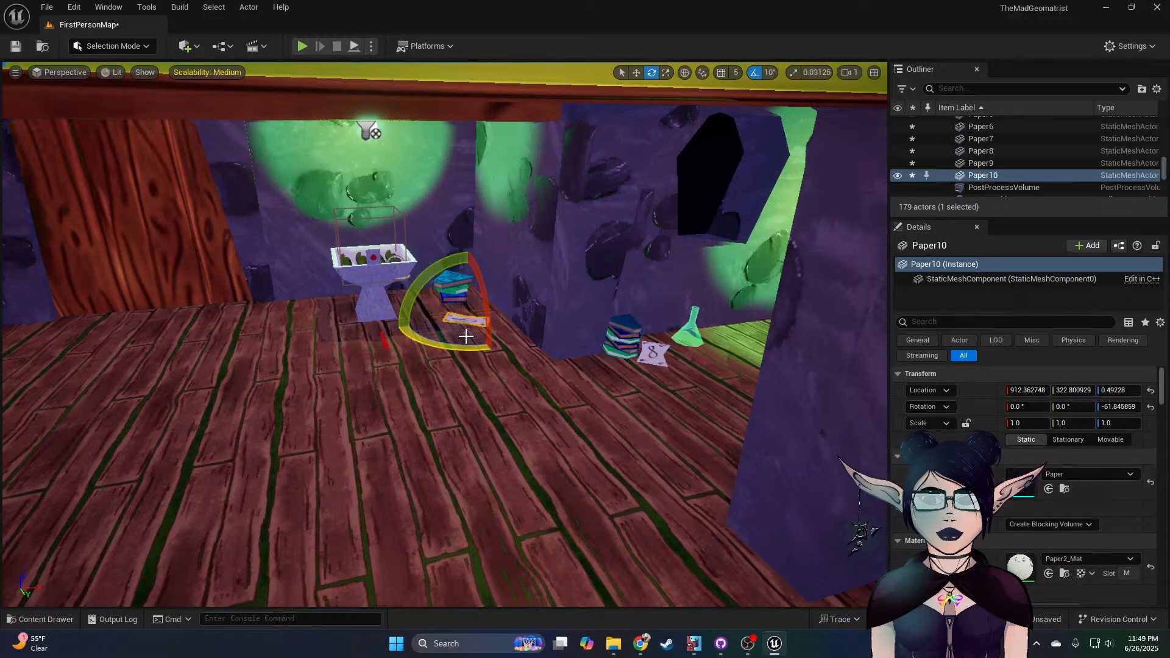
Step: Assign Paper3_Mat to the paper in front of the planter-side book stack
{"action": "left_click", "coordinate": [1087, 559]}
{"action": "left_click", "coordinate": [1057, 438]}
{"action": "key", "text": "w"}
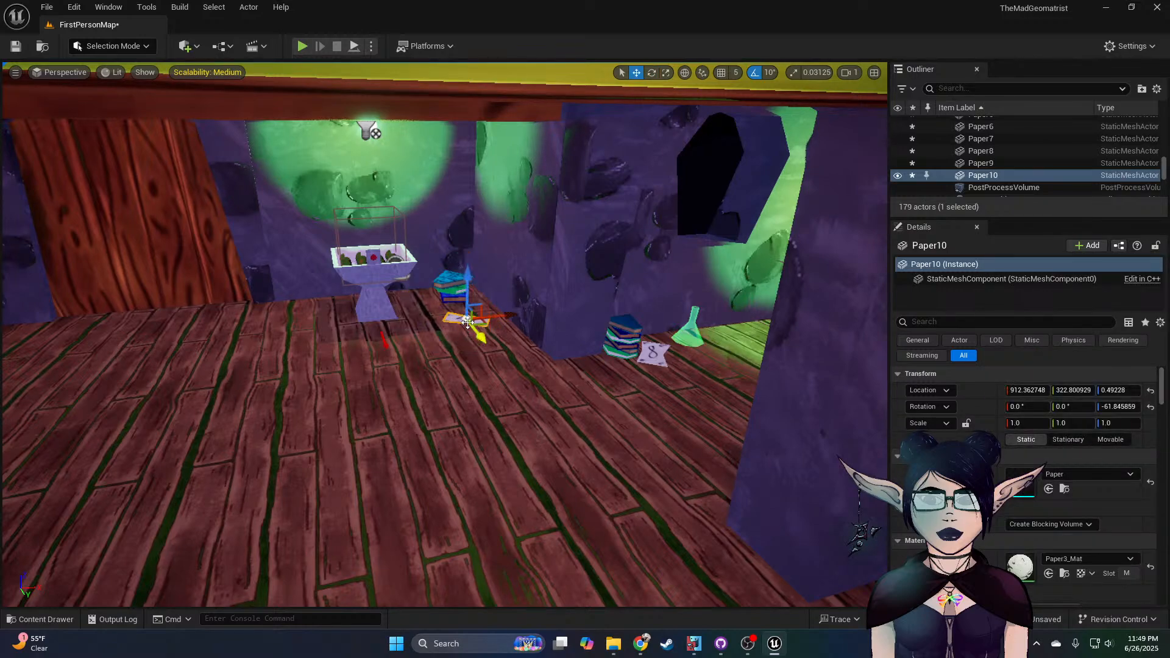
Step: Place a second copy of the paper just in front of it, rotated to about 78.15° around Z, with Paper4_Mat
{"action": "left_click_drag", "start_coordinate": [481, 333], "coordinate": [498, 359], "text": "alt"}
{"action": "key", "text": "e"}
{"action": "right_click_drag", "start_coordinate": [507, 377], "coordinate": [474, 377]}
{"action": "left_click_drag", "start_coordinate": [563, 382], "coordinate": [634, 384]}
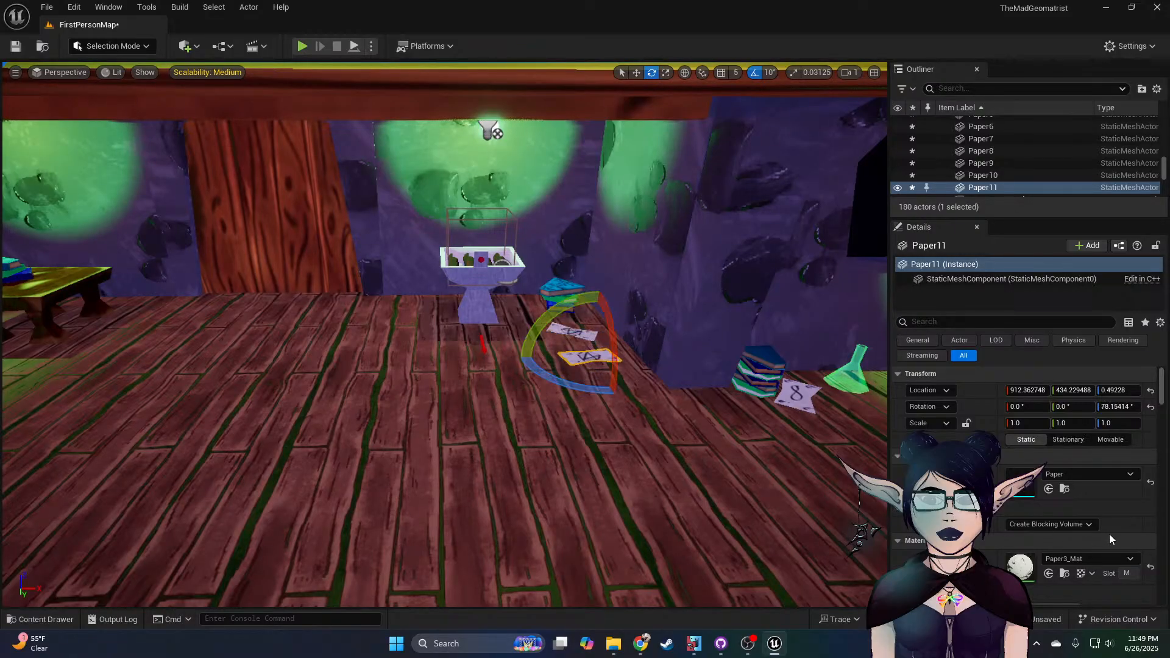
{"action": "left_click", "coordinate": [1096, 557]}
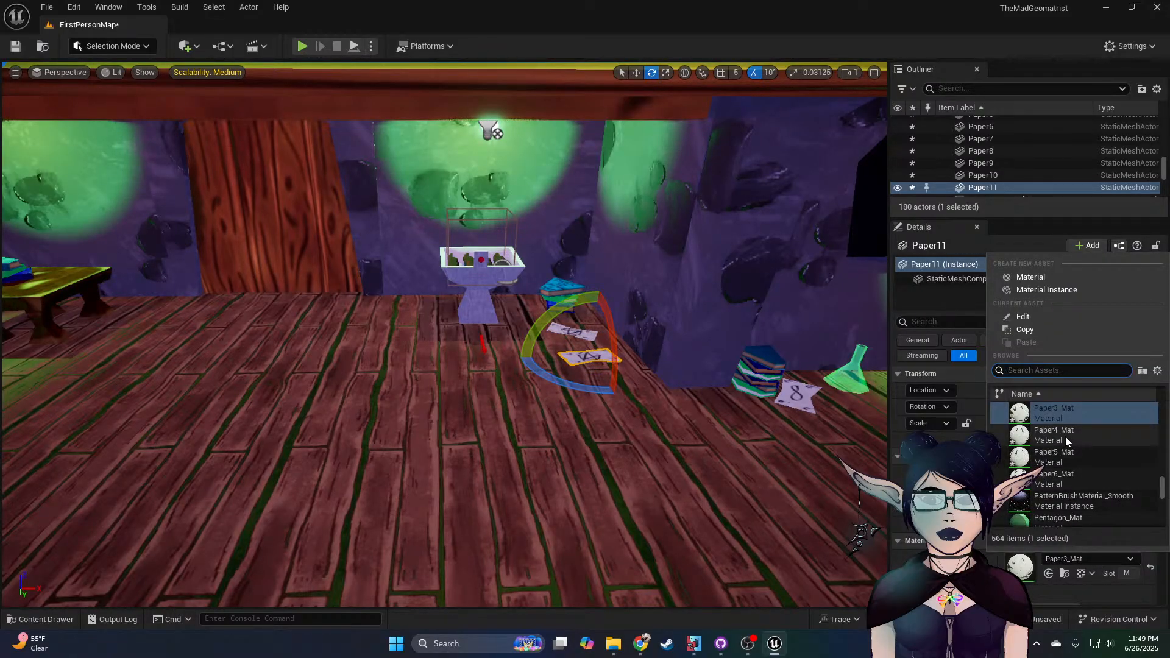
{"action": "left_click", "coordinate": [1065, 437]}
Step: Duplicate the test tube from its stand on the large worktable and pull the copy off the table
{"action": "key", "text": "w"}
{"action": "right_click_drag", "start_coordinate": [518, 378], "coordinate": [780, 431]}
{"action": "key", "text": "w"}
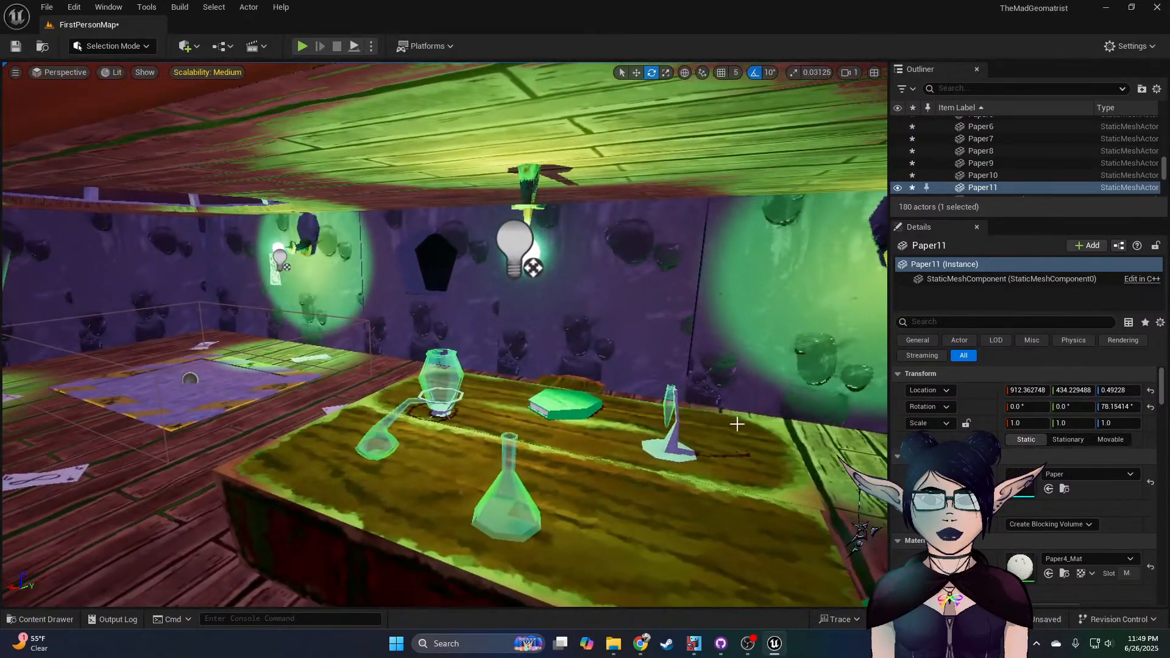
{"action": "left_click", "coordinate": [666, 408]}
{"action": "right_click_drag", "start_coordinate": [666, 408], "coordinate": [674, 377]}
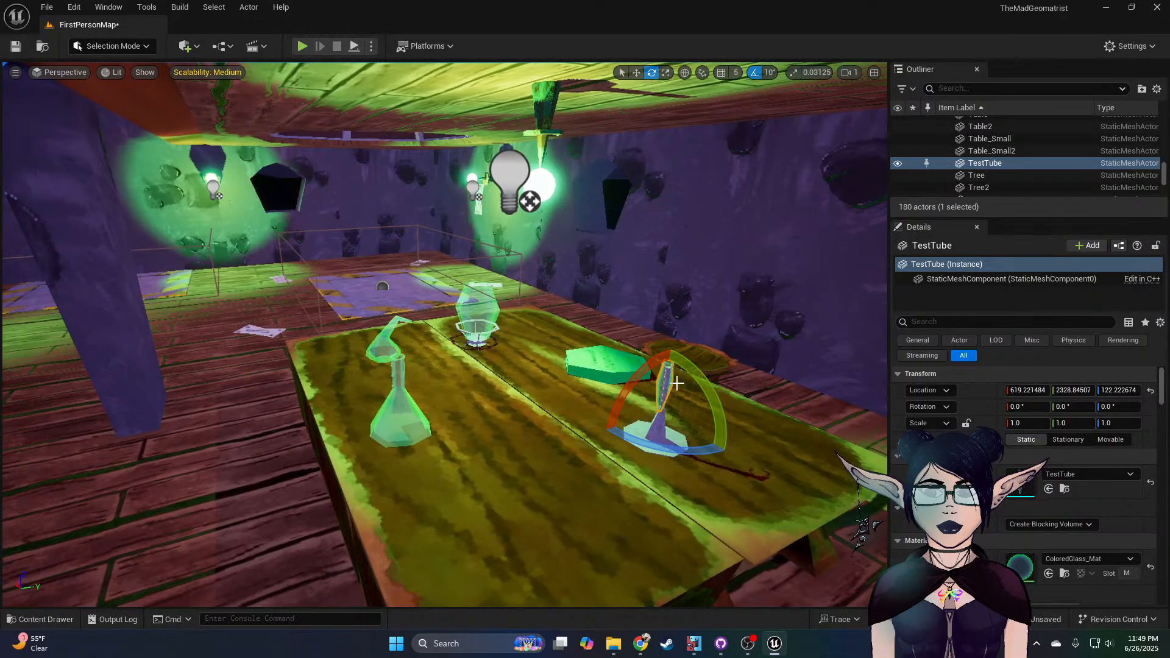
{"action": "key", "text": "w"}
{"action": "left_click_drag", "start_coordinate": [689, 407], "coordinate": [89, 456], "text": "alt"}
Step: Move the copied test tube across the room to the book stack beside the planter
{"action": "right_click_drag", "start_coordinate": [358, 497], "coordinate": [183, 497]}
{"action": "left_click_drag", "start_coordinate": [584, 534], "coordinate": [112, 347]}
{"action": "right_click_drag", "start_coordinate": [112, 348], "coordinate": [141, 415]}
{"action": "key", "text": "w"}
{"action": "left_click_drag", "start_coordinate": [321, 450], "coordinate": [501, 350]}
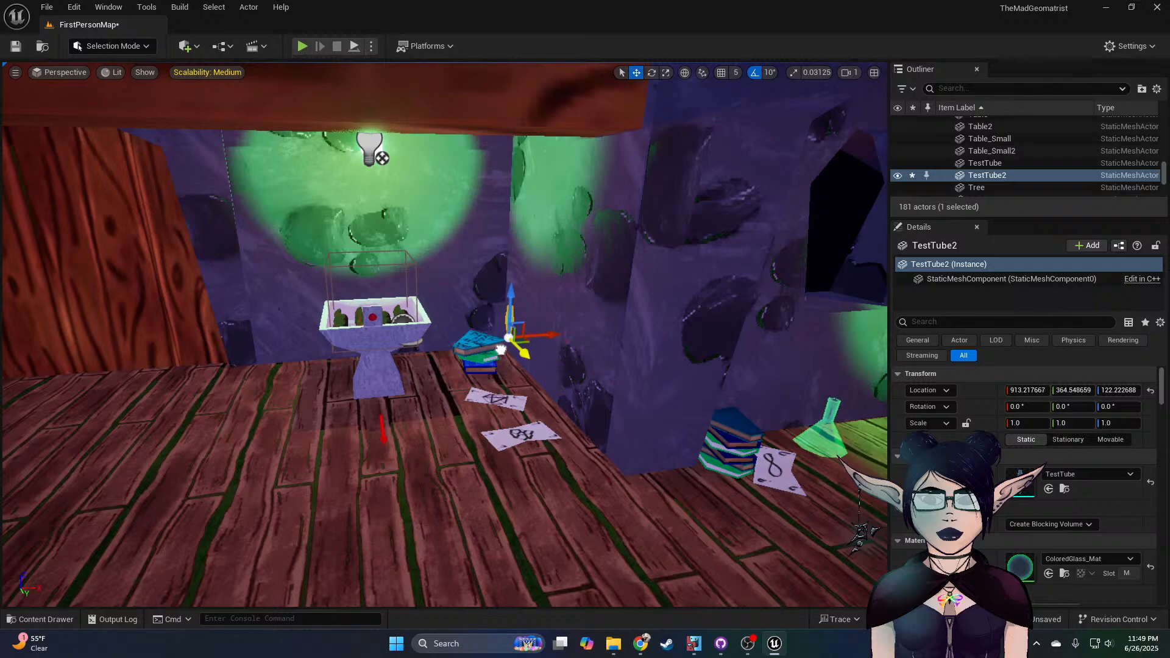
Step: Lower the test tube toward the floor and position it between the book stack and the nearest paper
{"action": "key", "text": "w"}
{"action": "right_click_drag", "start_coordinate": [508, 350], "coordinate": [535, 386]}
{"action": "left_click_drag", "start_coordinate": [582, 532], "coordinate": [550, 489]}
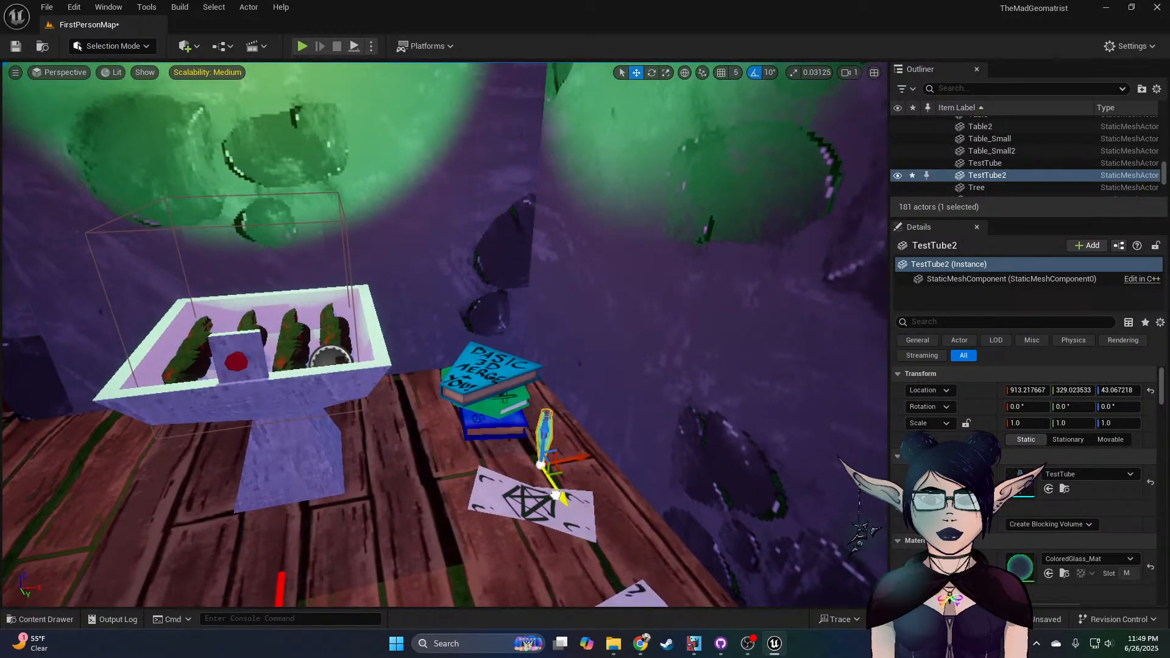
Step: Open the TestTube mesh for editing and search its details for "phys", then clear the search
{"action": "double_click", "coordinate": [1023, 492]}
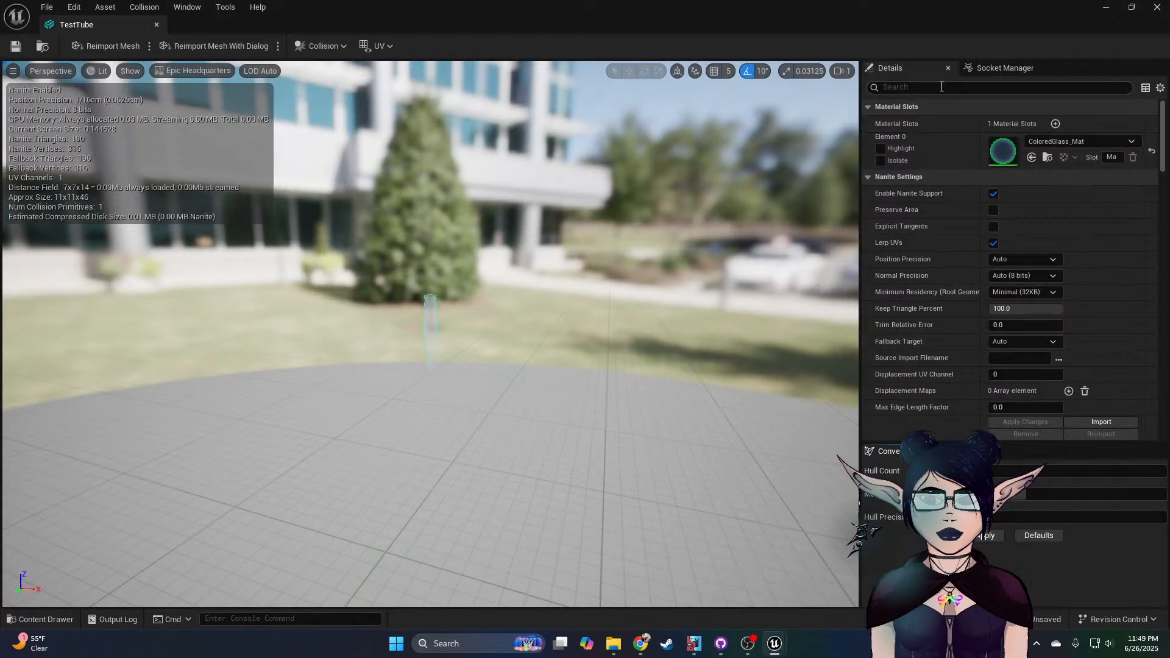
{"action": "left_click", "coordinate": [942, 86]}
{"action": "type", "text": "phys"}
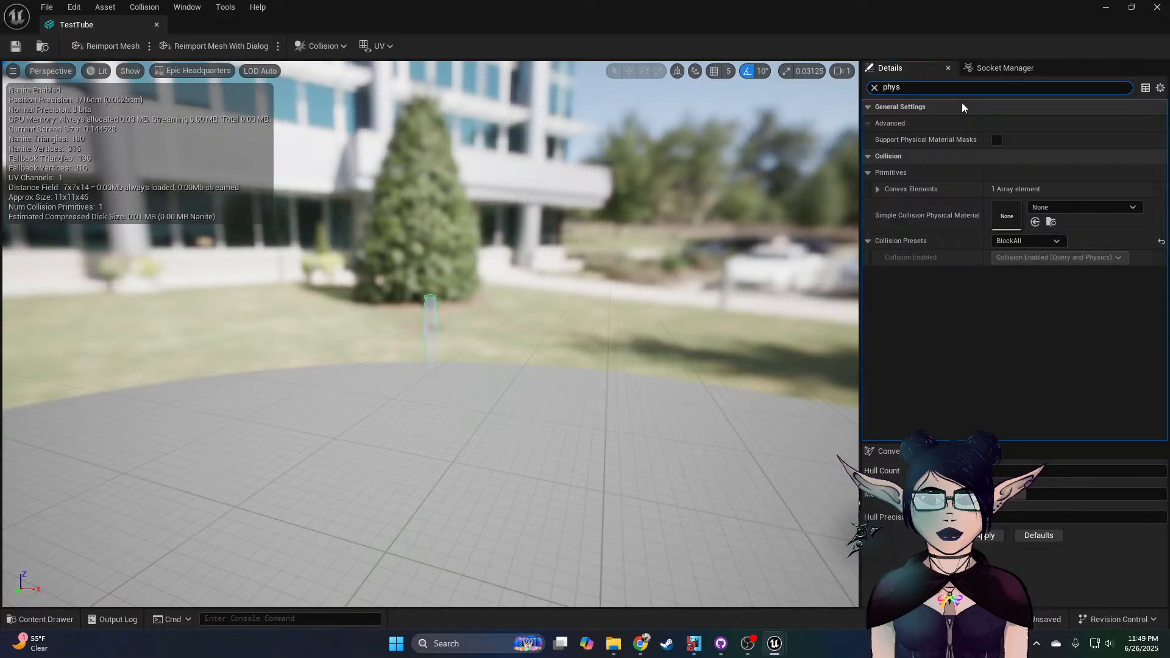
{"action": "key", "text": "BackSpace"}
{"action": "key", "text": "BackSpace"}
{"action": "key", "text": "BackSpace"}
{"action": "key", "text": "BackSpace"}
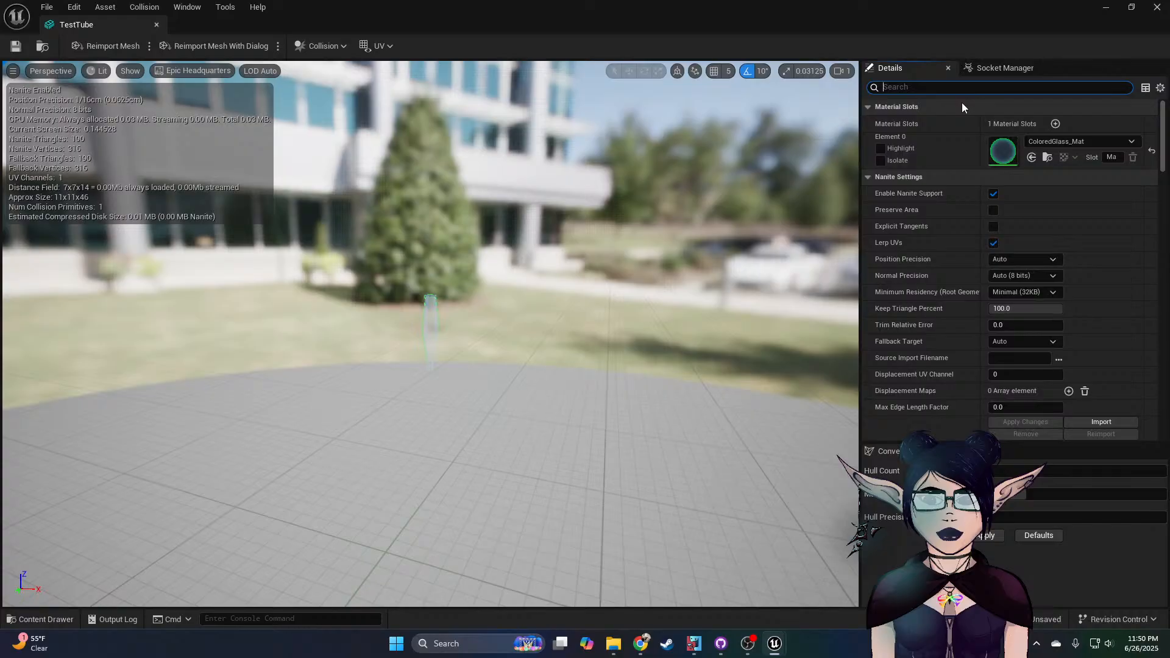
Step: Search the TestTube mesh details for "set sim" and clear the search again
{"action": "type", "text": "set"}
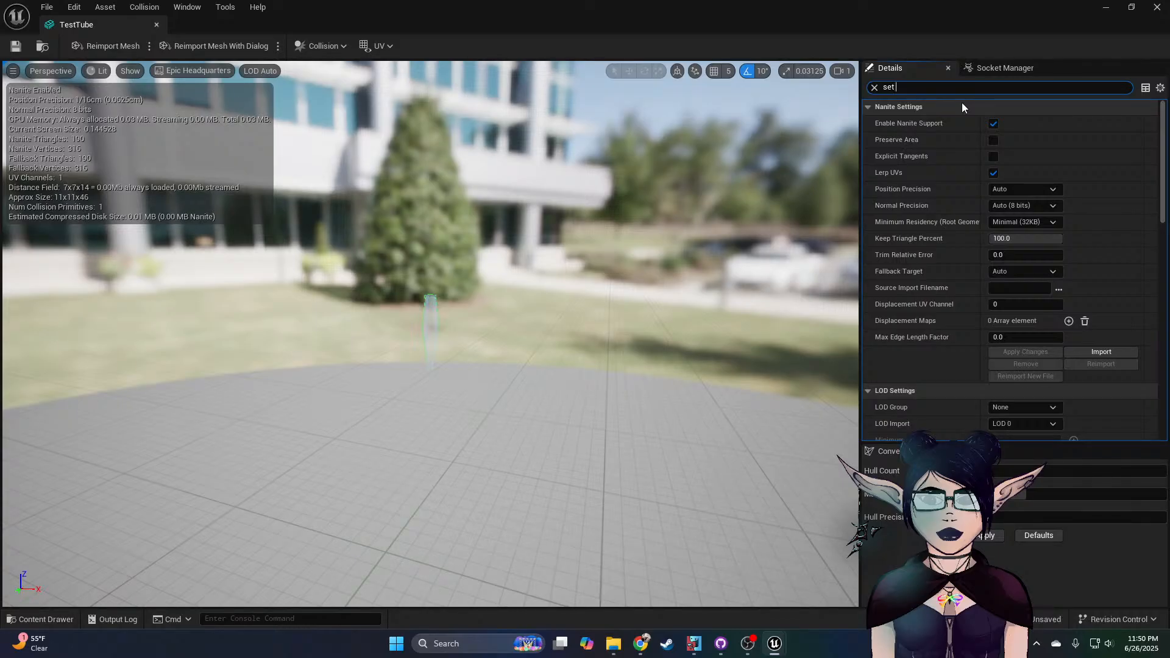
{"action": "type", "text": "sim"}
{"action": "key", "text": "BackSpace"}
{"action": "key", "text": "BackSpace"}
{"action": "key", "text": "BackSpace"}
{"action": "key", "text": "BackSpace"}
{"action": "key", "text": "BackSpace"}
{"action": "key", "text": "BackSpace"}
{"action": "key", "text": "BackSpace"}
Step: Save the TestTube mesh, return to the level and review the placed test tube's properties
{"action": "left_click", "coordinate": [16, 46]}
{"action": "left_click", "coordinate": [1112, 8]}
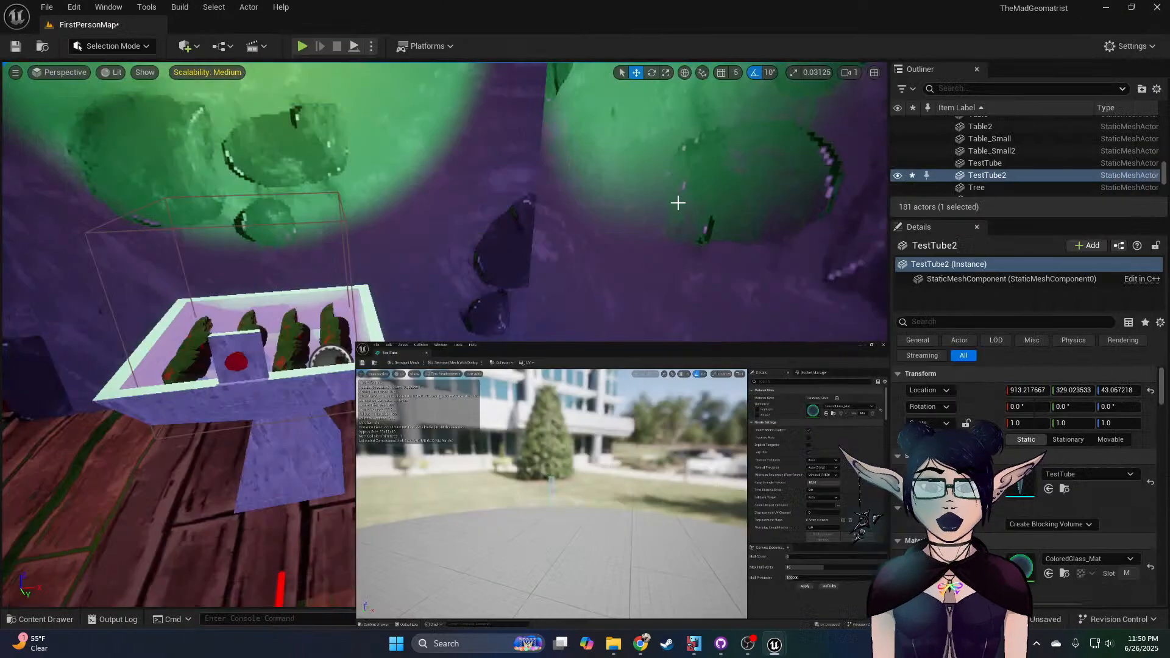
{"action": "scroll", "coordinate": [962, 500], "scroll_direction": "down", "scroll_amount": 5}
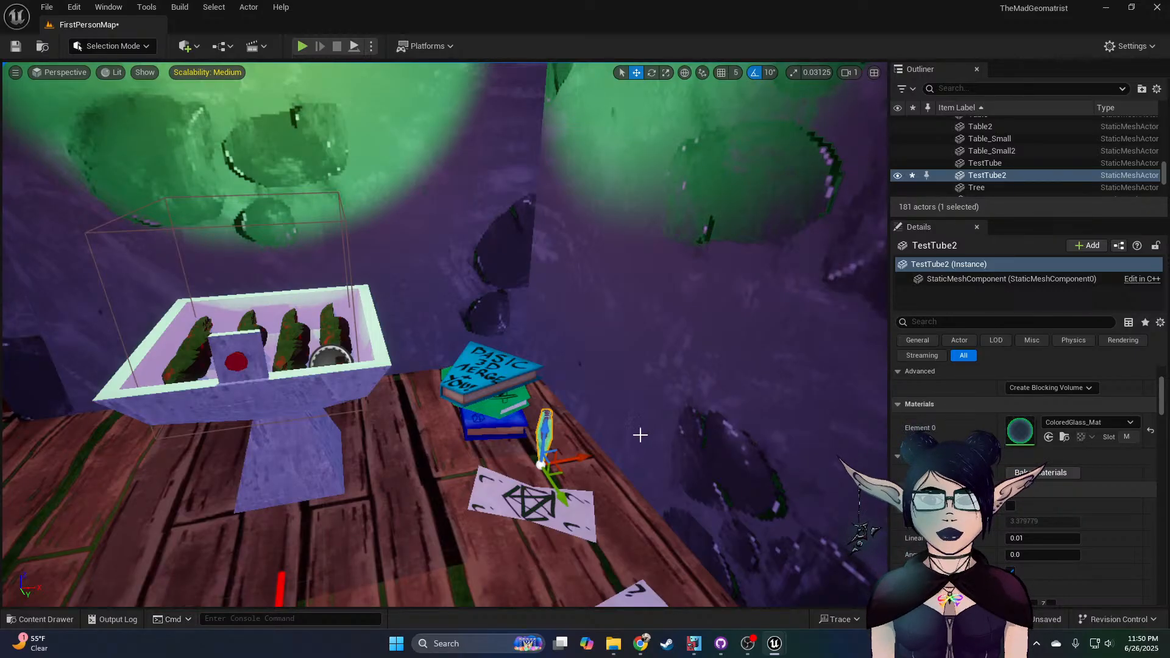
{"action": "scroll", "coordinate": [1021, 506], "scroll_direction": "up", "scroll_amount": 4}
Step: Reopen the TestTube mesh, search its details for "sim", clear the search and close the mesh
{"action": "double_click", "coordinate": [1028, 486]}
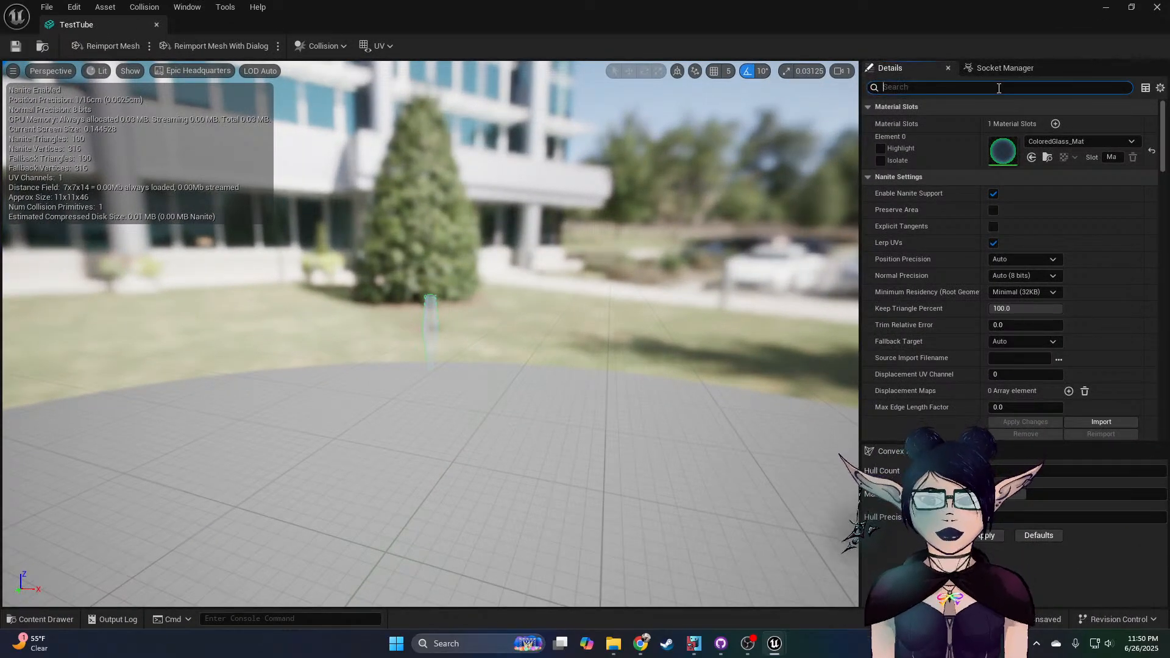
{"action": "left_click", "coordinate": [999, 89]}
{"action": "type", "text": "sim"}
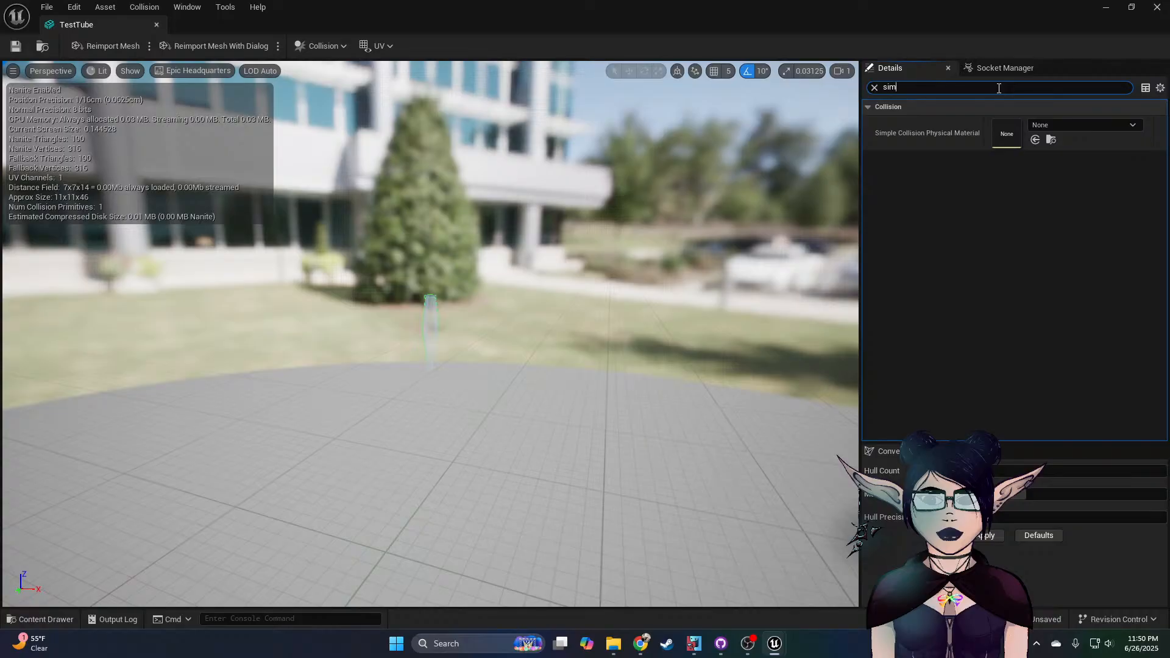
{"action": "key", "text": "BackSpace"}
{"action": "key", "text": "BackSpace"}
{"action": "key", "text": "BackSpace"}
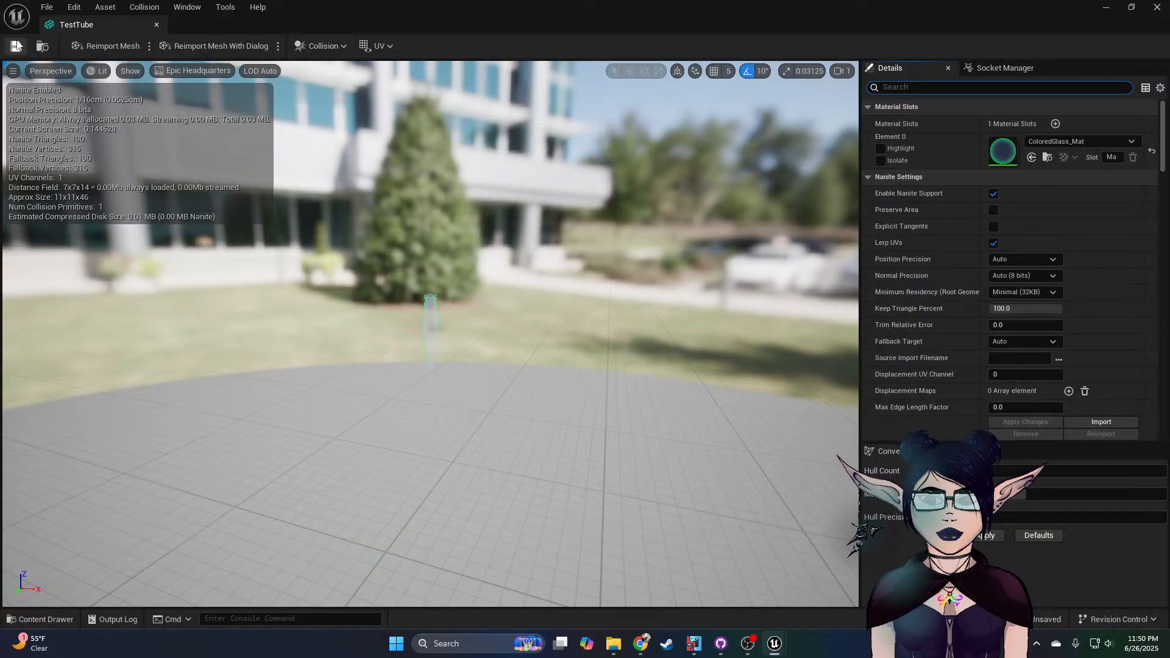
{"action": "left_click", "coordinate": [157, 24]}
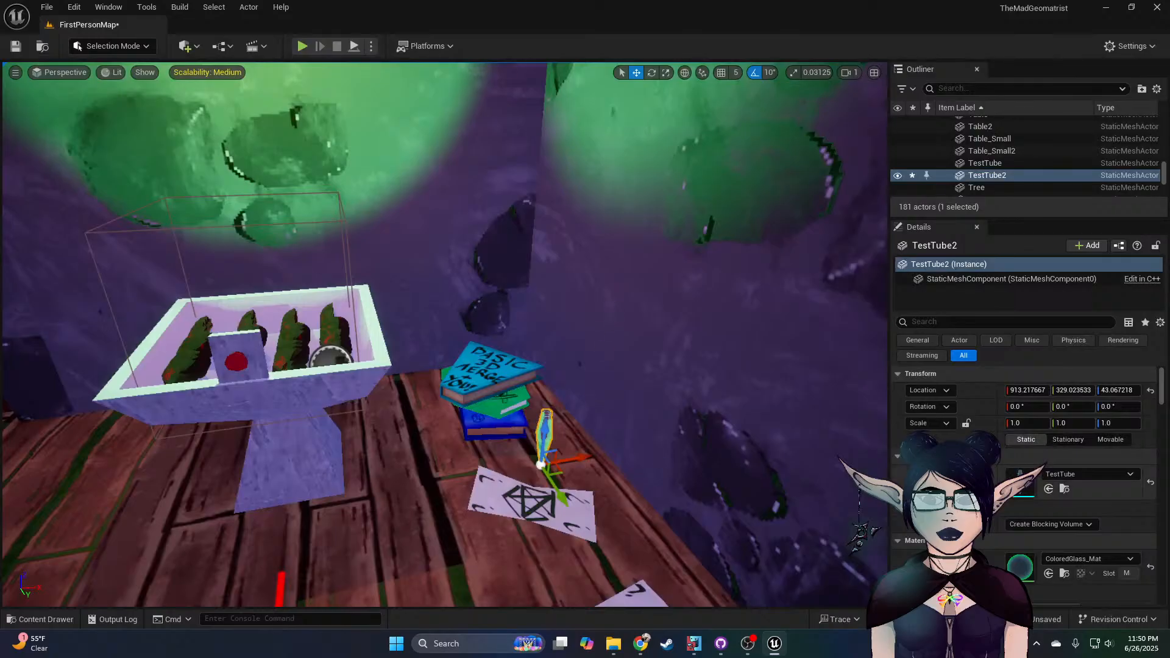
Step: Enable Simulate Physics on the floor test tube and place three copies of it in a row beside the papers
{"action": "scroll", "coordinate": [1030, 518], "scroll_direction": "down", "scroll_amount": 2}
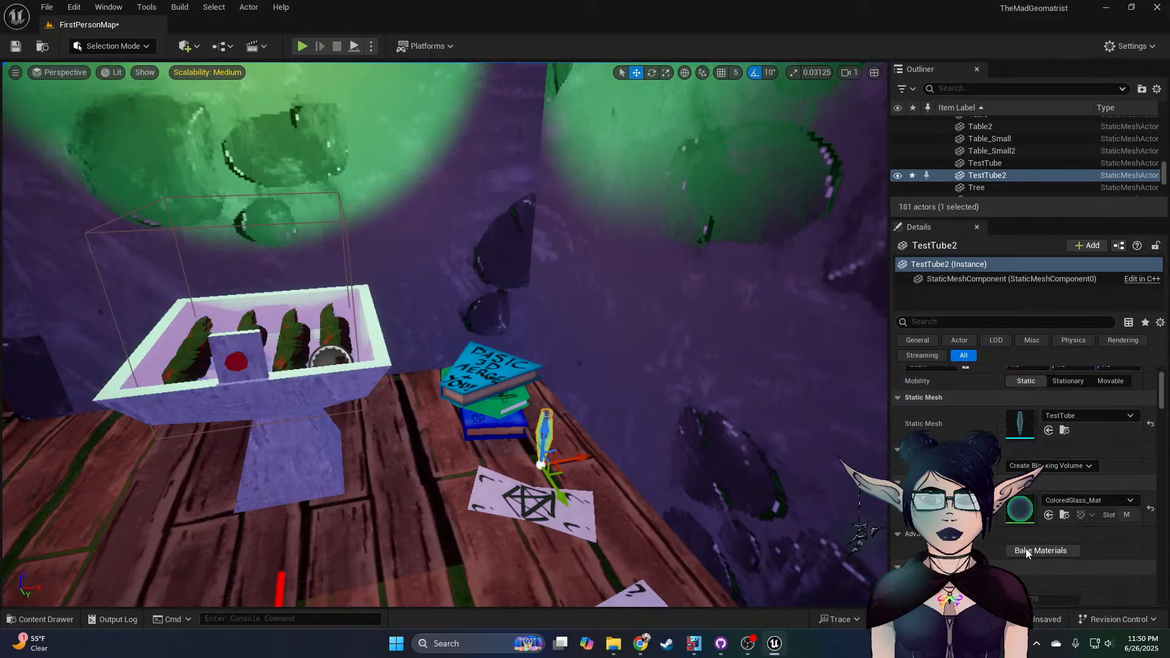
{"action": "right_click_drag", "start_coordinate": [758, 483], "coordinate": [859, 512]}
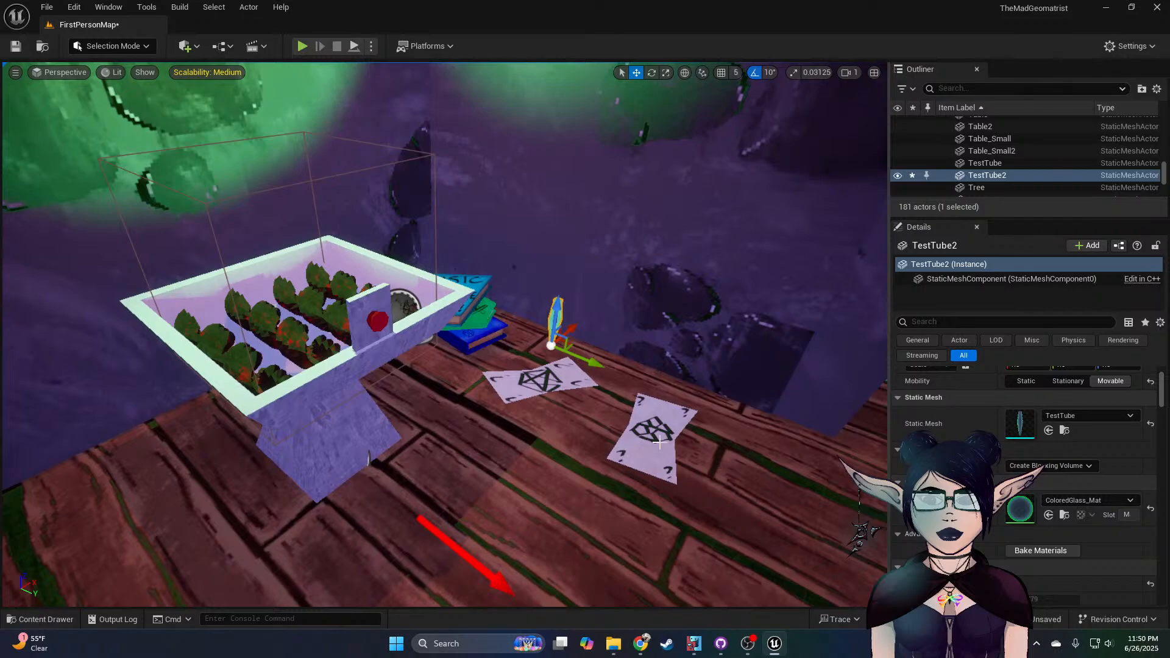
{"action": "left_click_drag", "start_coordinate": [598, 362], "coordinate": [694, 398], "text": "alt"}
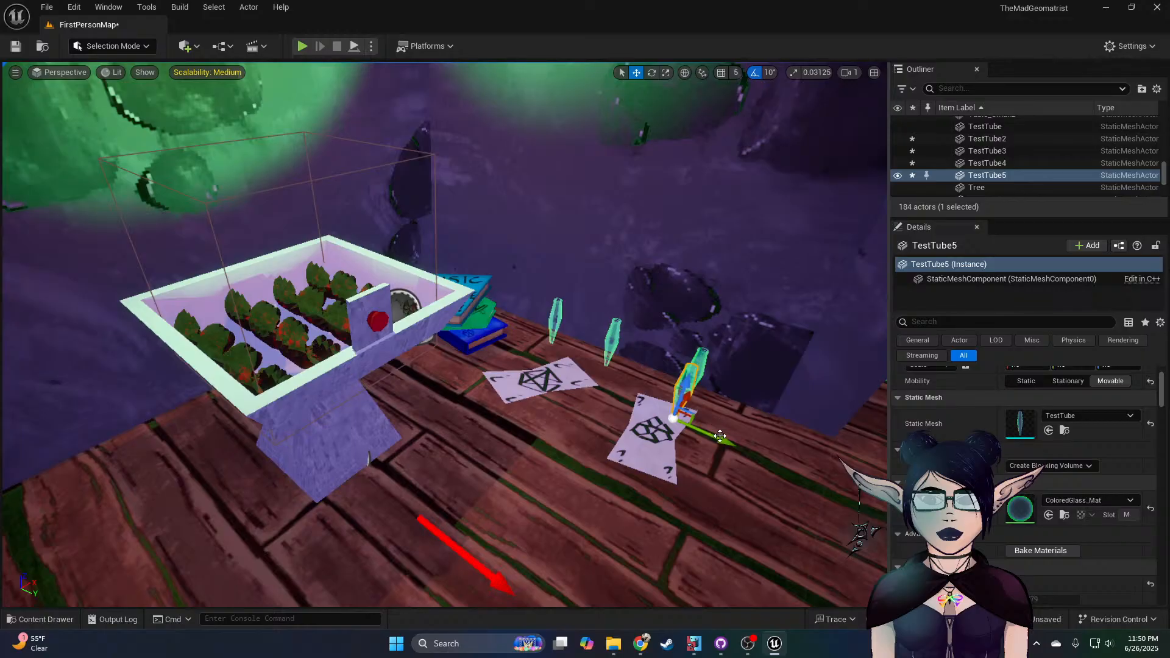
{"action": "left_click_drag", "start_coordinate": [721, 439], "coordinate": [663, 414], "text": "alt"}
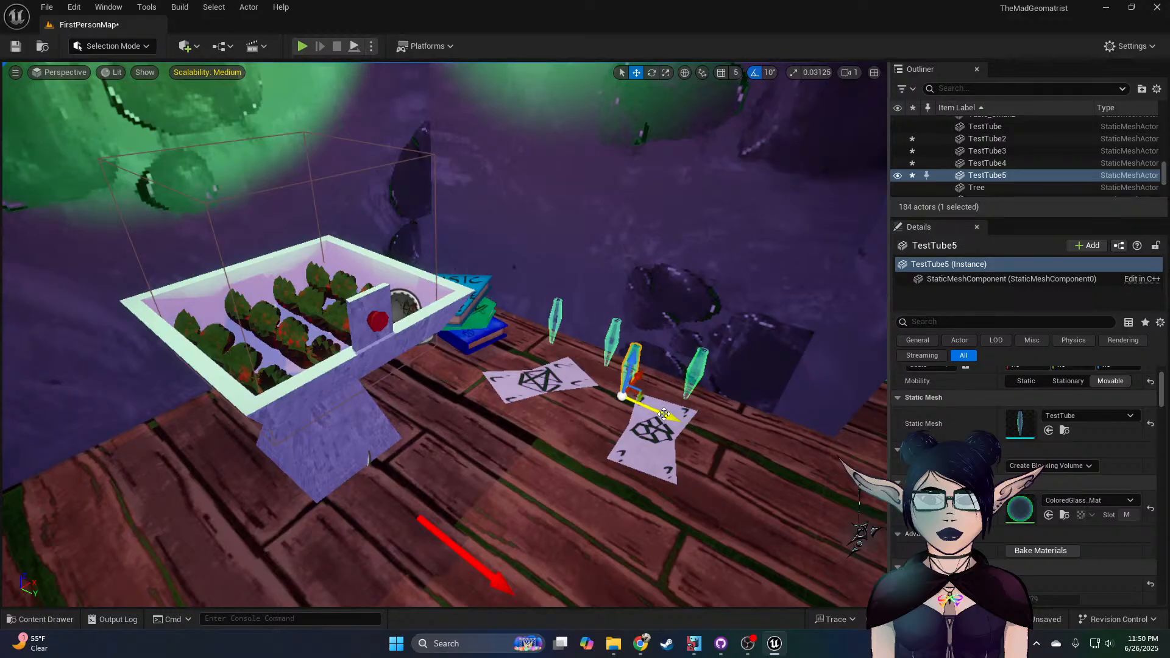
Step: Run a Simulate session to check how the four upright test tubes fall, and stop it
{"action": "right_click_drag", "start_coordinate": [522, 293], "coordinate": [490, 279]}
{"action": "left_click", "coordinate": [371, 46]}
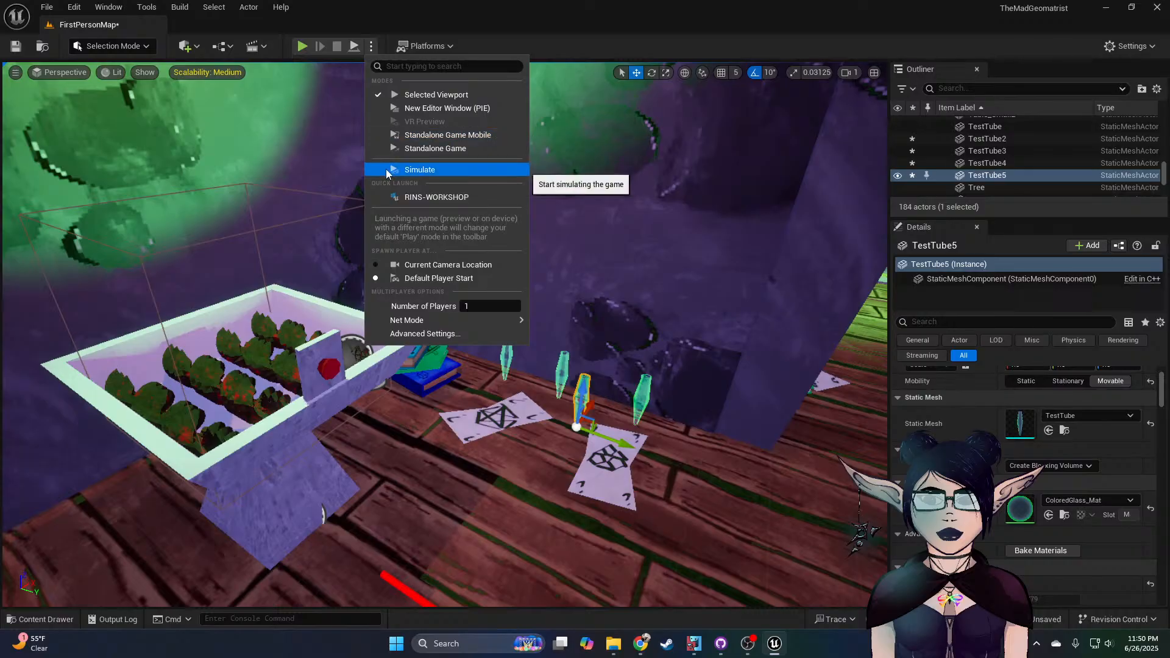
{"action": "left_click", "coordinate": [386, 170]}
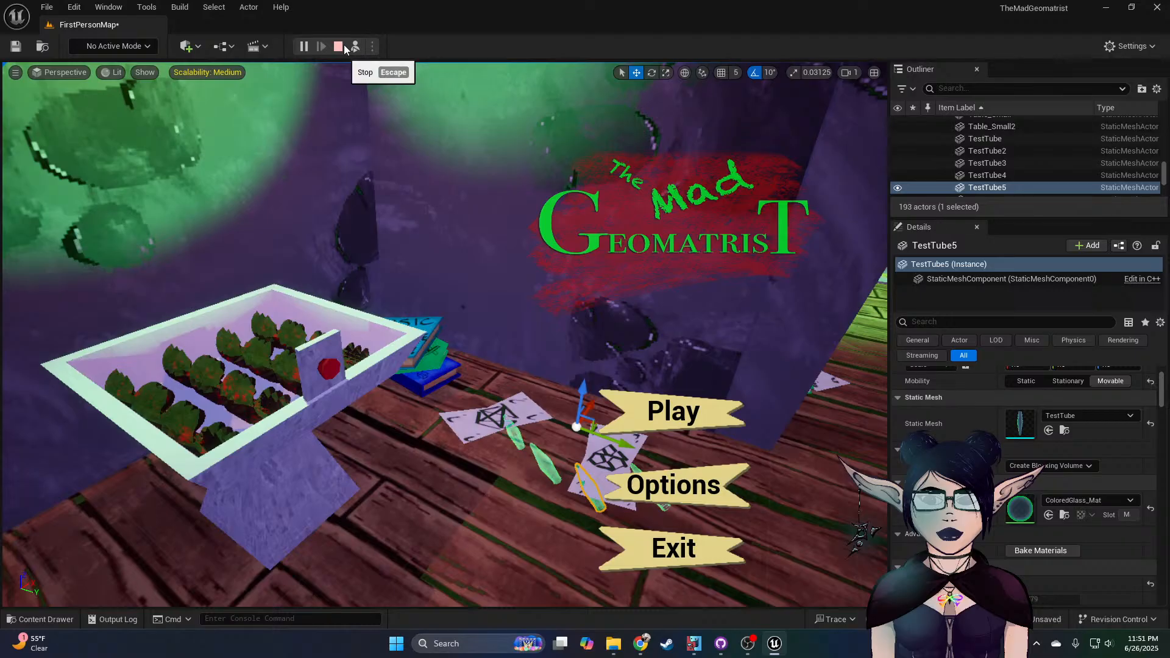
{"action": "left_click", "coordinate": [343, 46]}
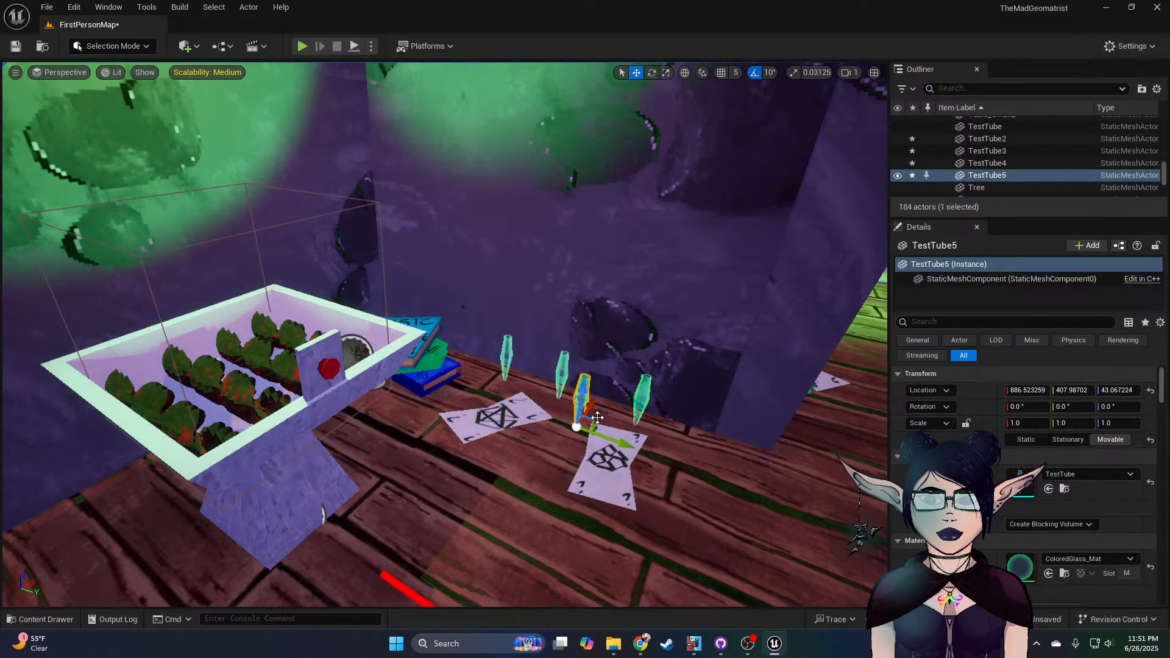
Step: Tilt the four test tubes at different angles, including -20° for the third from the books and -30° for the nearest
{"action": "key", "text": "e"}
{"action": "left_click_drag", "start_coordinate": [596, 416], "coordinate": [605, 401]}
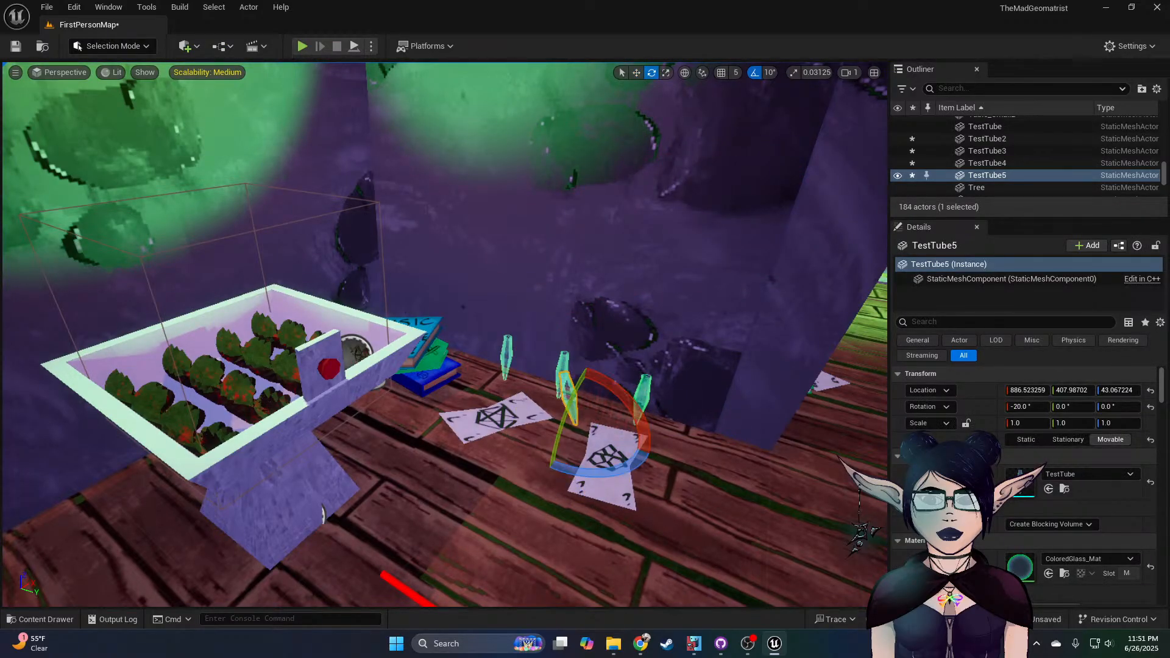
{"action": "left_click", "coordinate": [644, 388]}
{"action": "left_click_drag", "start_coordinate": [671, 384], "coordinate": [685, 398]}
{"action": "left_click", "coordinate": [563, 371]}
{"action": "left_click_drag", "start_coordinate": [591, 366], "coordinate": [468, 303]}
{"action": "left_click", "coordinate": [507, 352]}
{"action": "left_click_drag", "start_coordinate": [531, 332], "coordinate": [477, 251]}
Step: Simulate the level again to check how the tilted test tubes land, and end the session
{"action": "left_click", "coordinate": [371, 46]}
{"action": "left_click", "coordinate": [415, 190]}
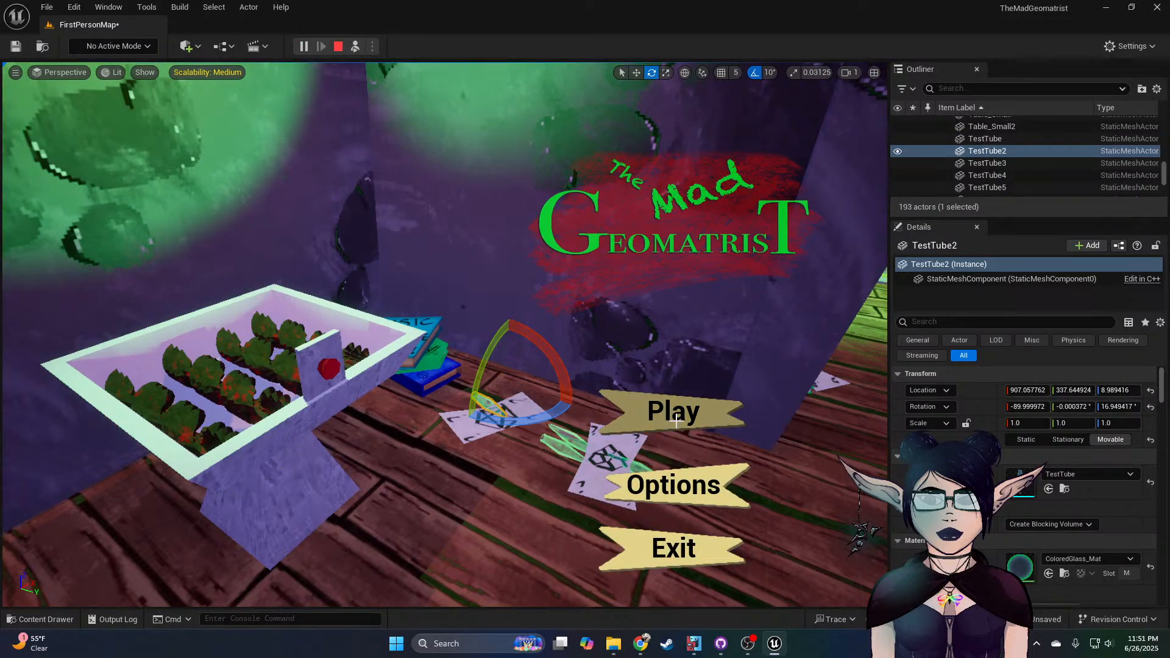
{"action": "left_click", "coordinate": [672, 544]}
{"action": "left_click", "coordinate": [605, 535]}
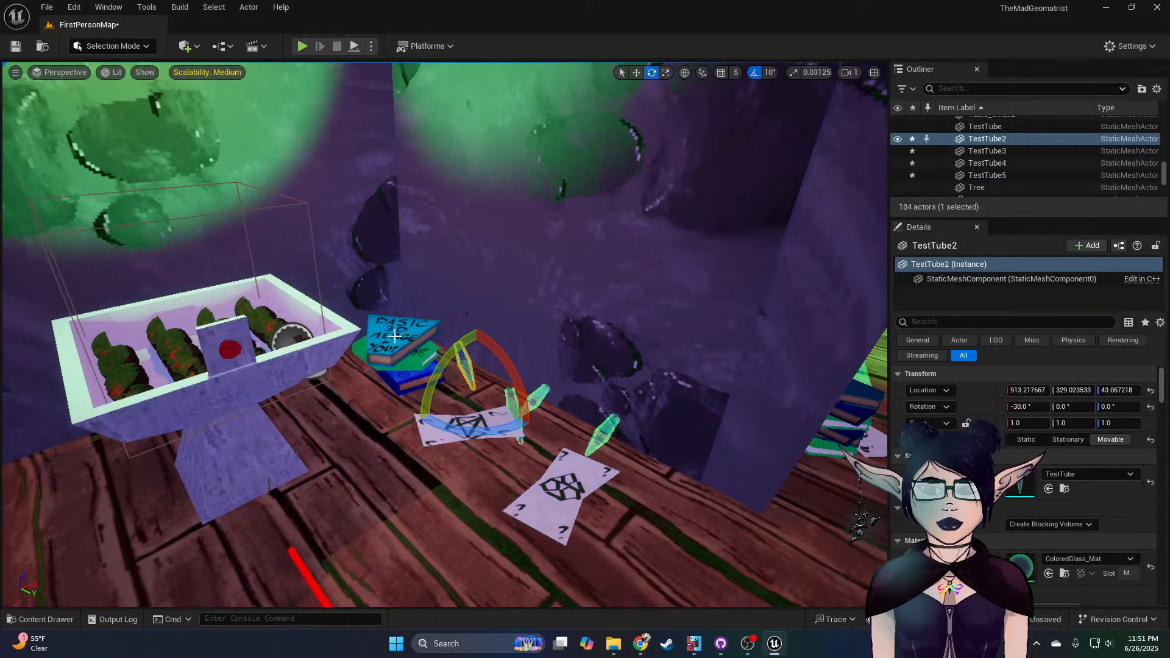
Step: Enable Simulate Physics on the three stacked books beside the planter
{"action": "left_click", "coordinate": [417, 382]}
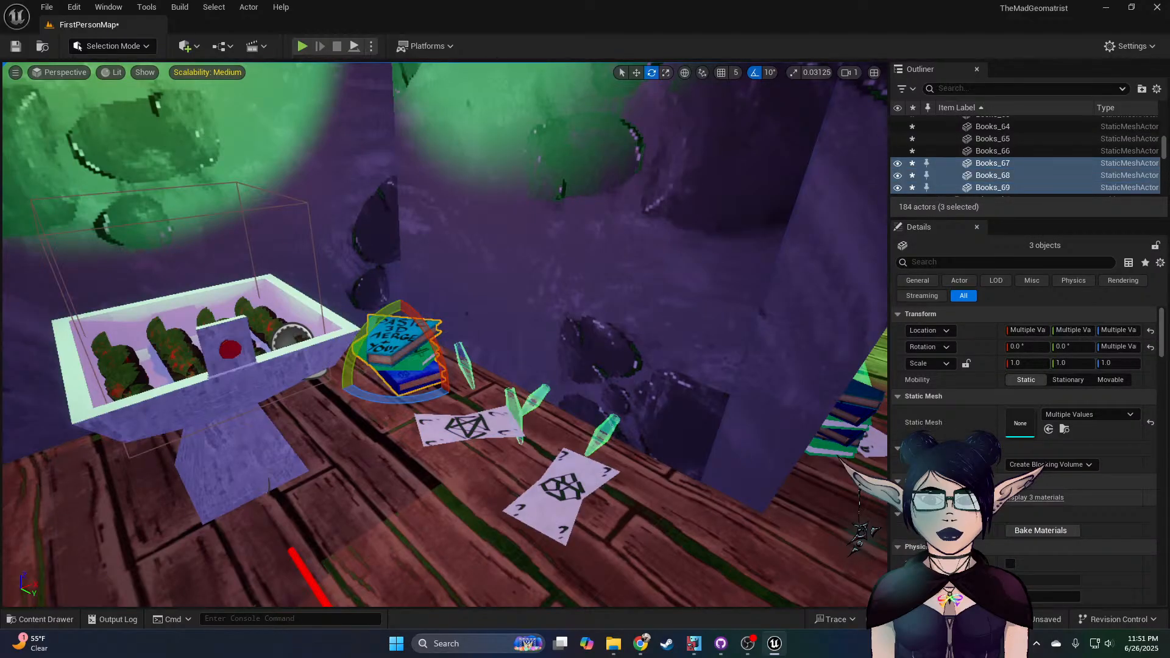
{"action": "scroll", "coordinate": [1011, 525], "scroll_direction": "down", "scroll_amount": 1}
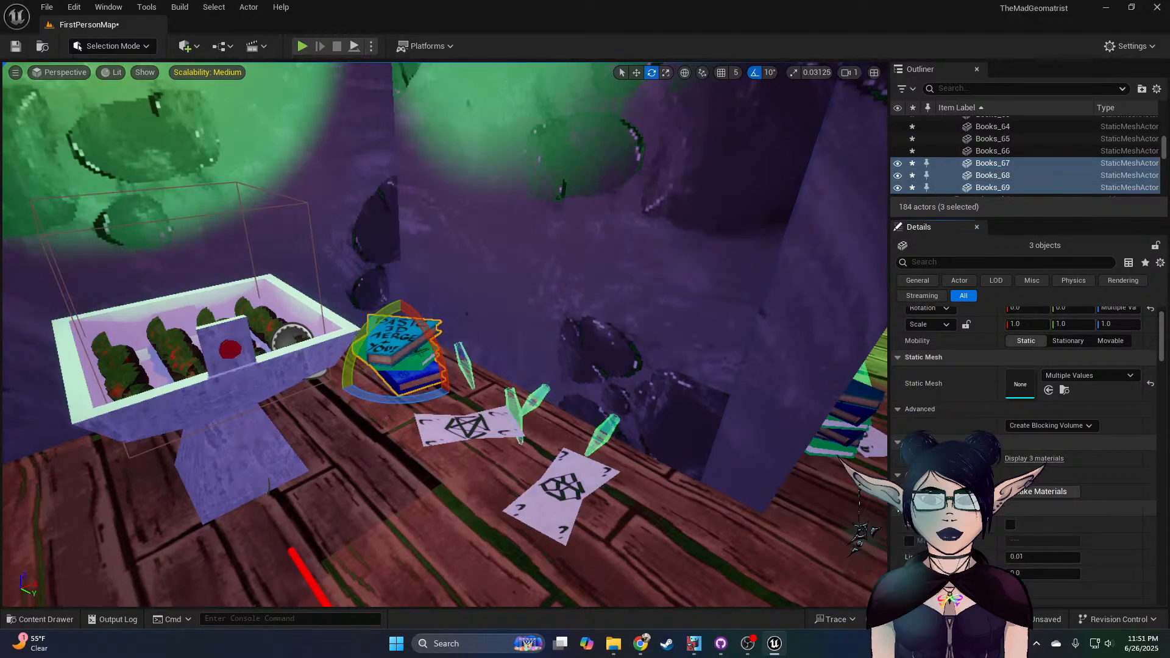
{"action": "left_click", "coordinate": [1010, 524]}
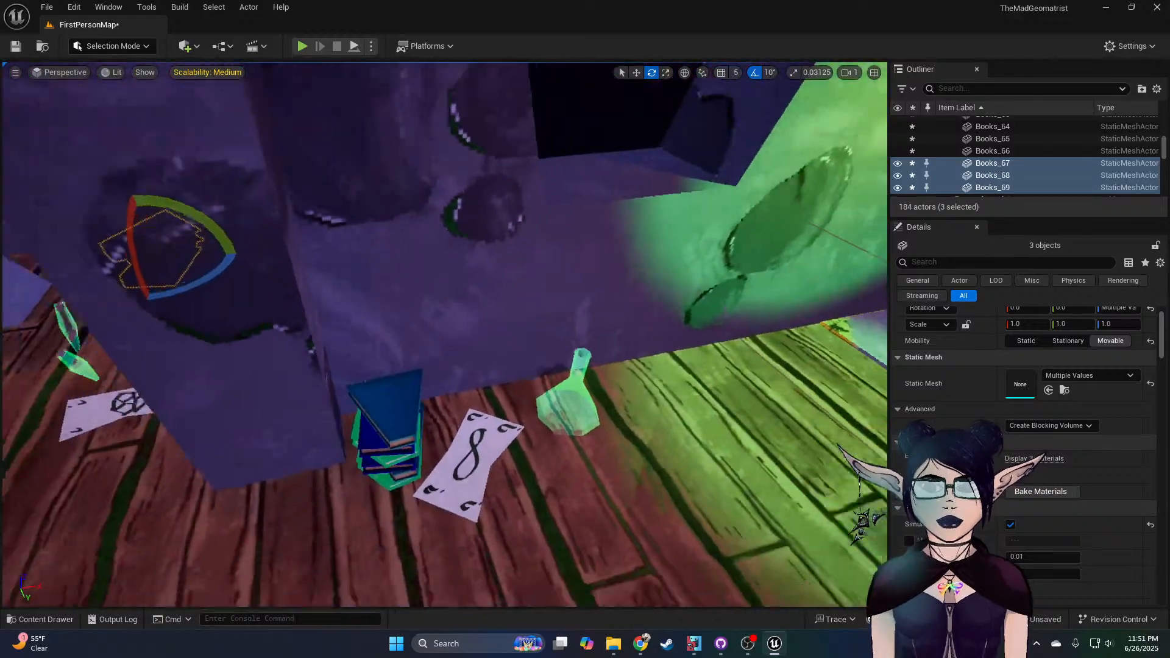
Step: Select all six books in the floor stack at the wall corner and enable Simulate Physics on them
{"action": "key", "text": "s"}
{"action": "left_click", "coordinate": [397, 429]}
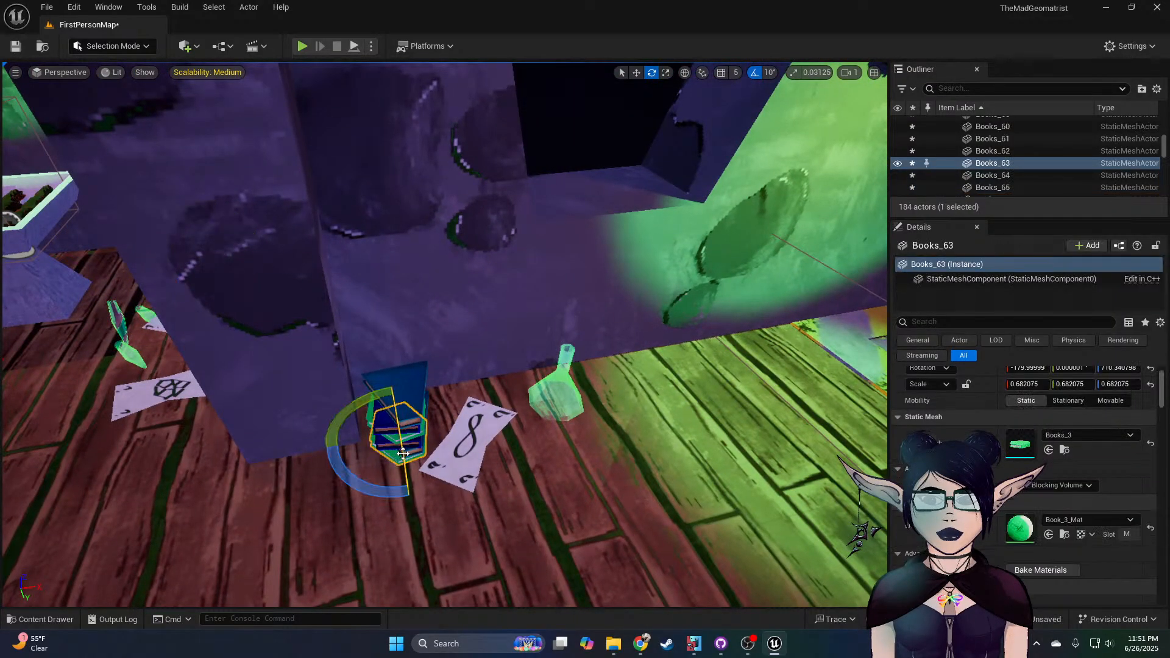
{"action": "left_click", "coordinate": [398, 421], "text": "ctrl"}
{"action": "left_click", "coordinate": [398, 436], "text": "ctrl"}
{"action": "left_click", "coordinate": [397, 428], "text": "ctrl"}
{"action": "left_click", "coordinate": [397, 421], "text": "ctrl"}
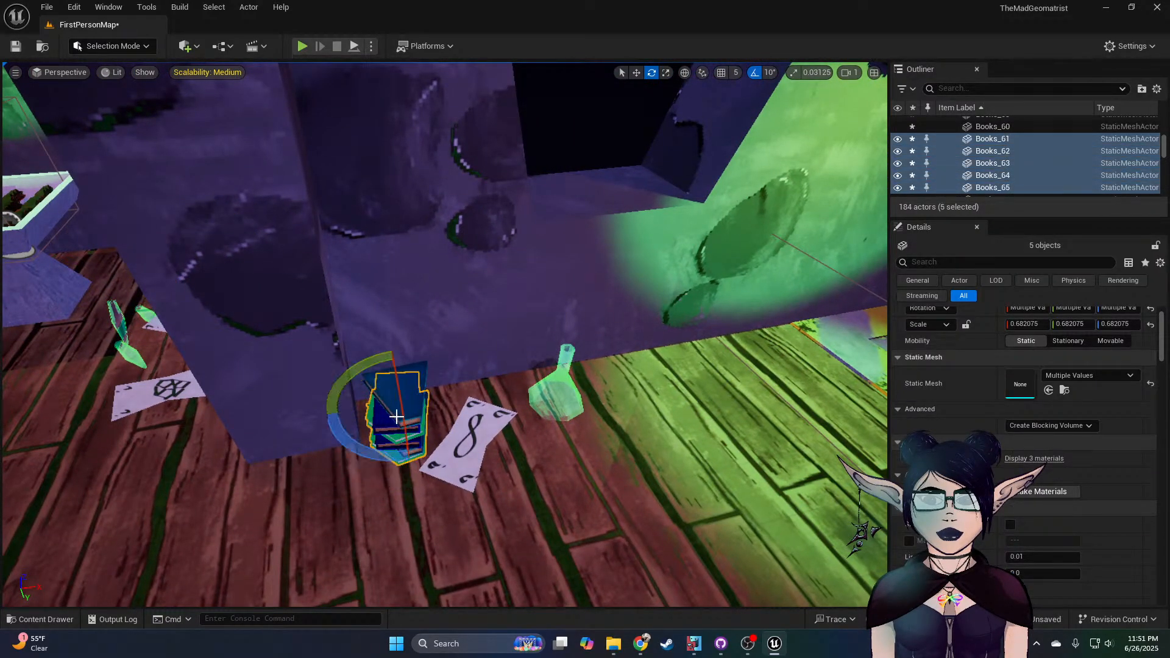
{"action": "left_click", "coordinate": [397, 439], "text": "ctrl"}
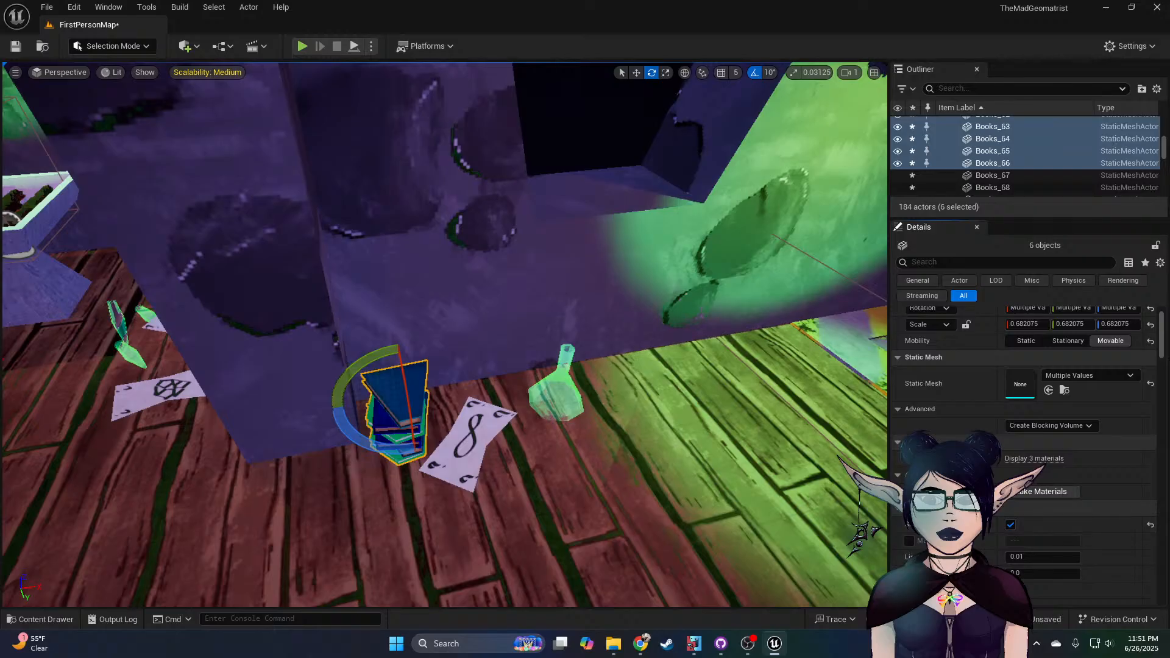
Step: Enable Simulate Physics on the vial standing on the floor near that book stack
{"action": "left_click", "coordinate": [600, 397]}
{"action": "left_click", "coordinate": [556, 395]}
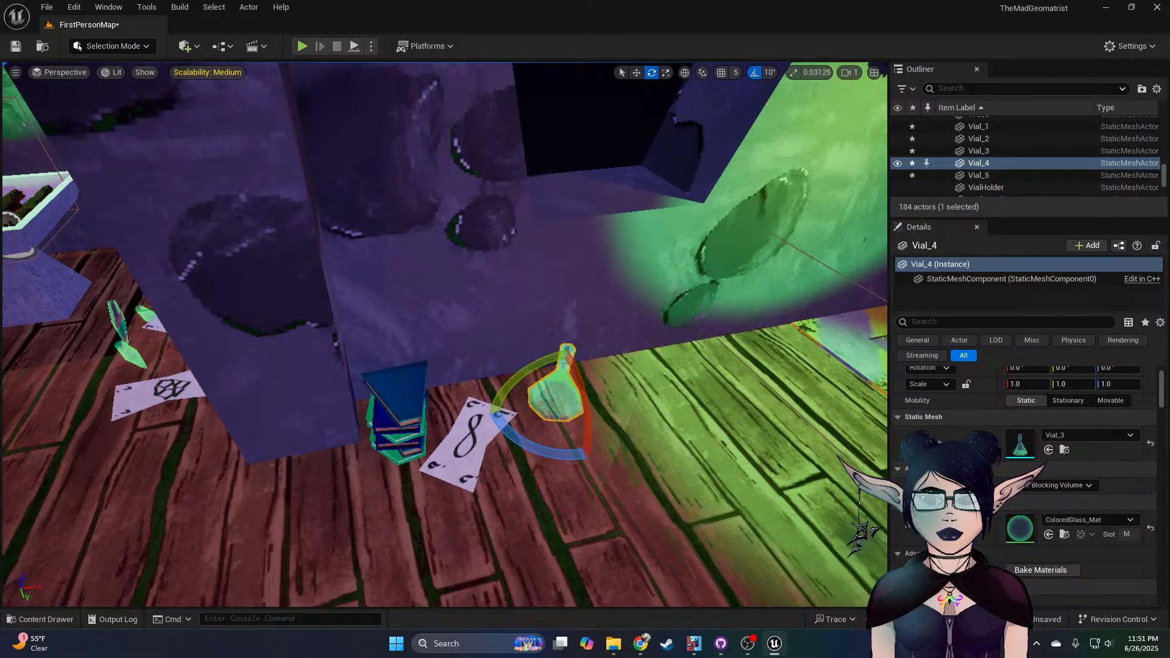
{"action": "scroll", "coordinate": [1006, 532], "scroll_direction": "down", "scroll_amount": 2}
{"action": "left_click", "coordinate": [1011, 545]}
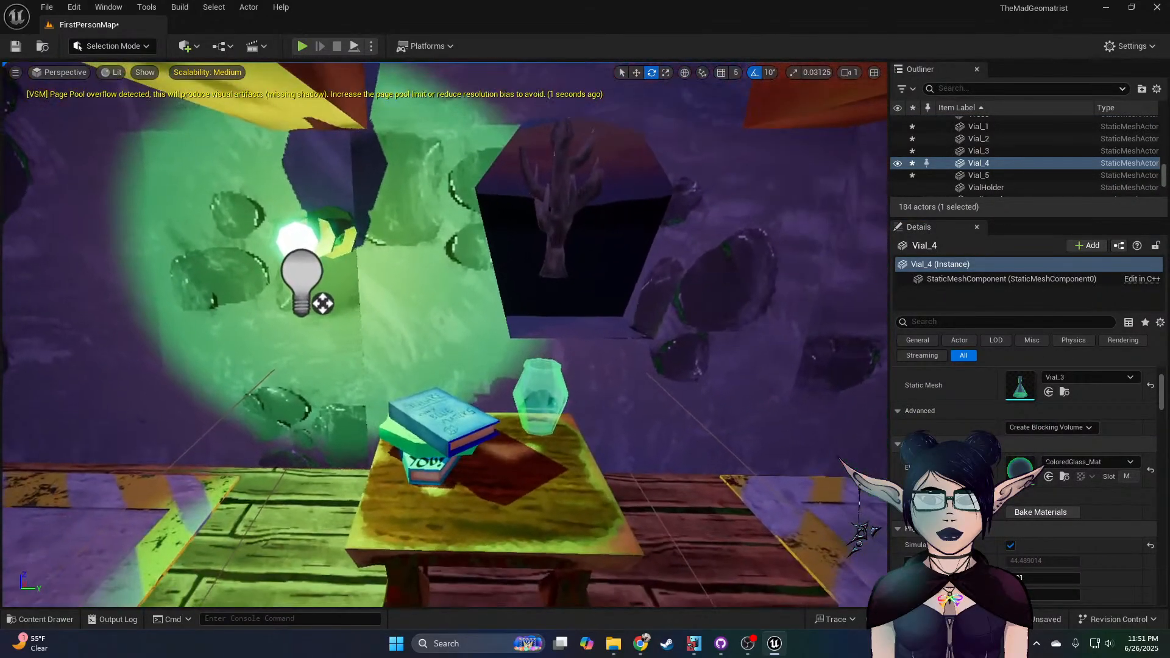
Step: Select the three books and the vial on the small table and enable Simulate Physics on them
{"action": "left_click", "coordinate": [448, 422]}
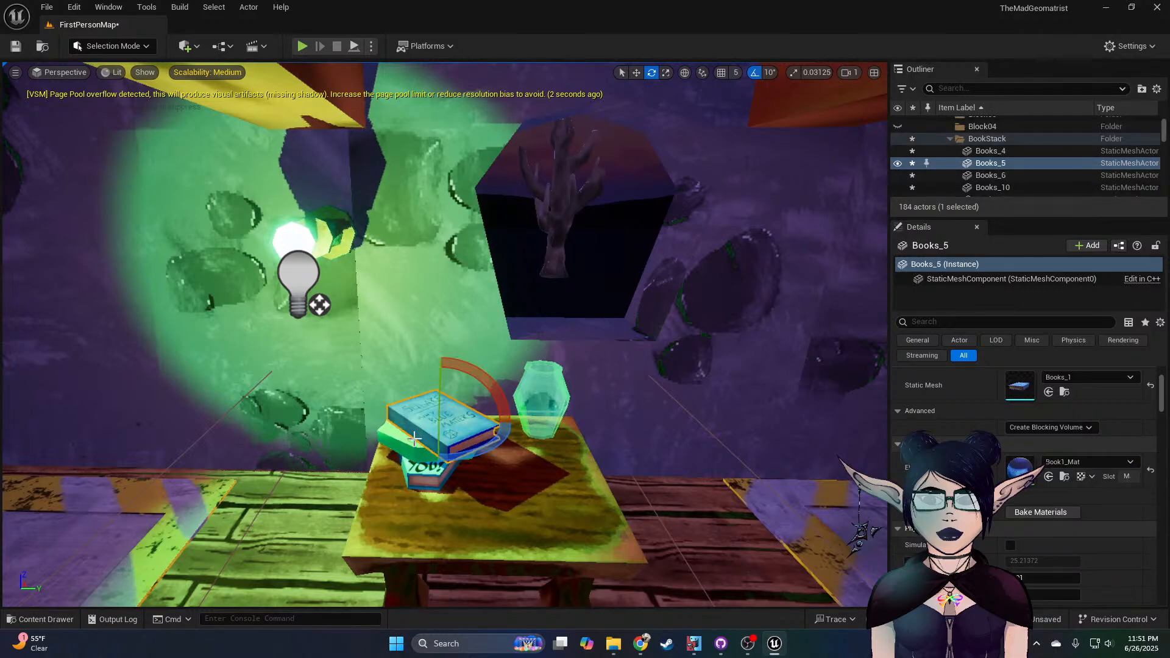
{"action": "left_click", "coordinate": [403, 438], "text": "shift"}
{"action": "left_click", "coordinate": [430, 474], "text": "shift"}
{"action": "left_click", "coordinate": [558, 405], "text": "shift"}
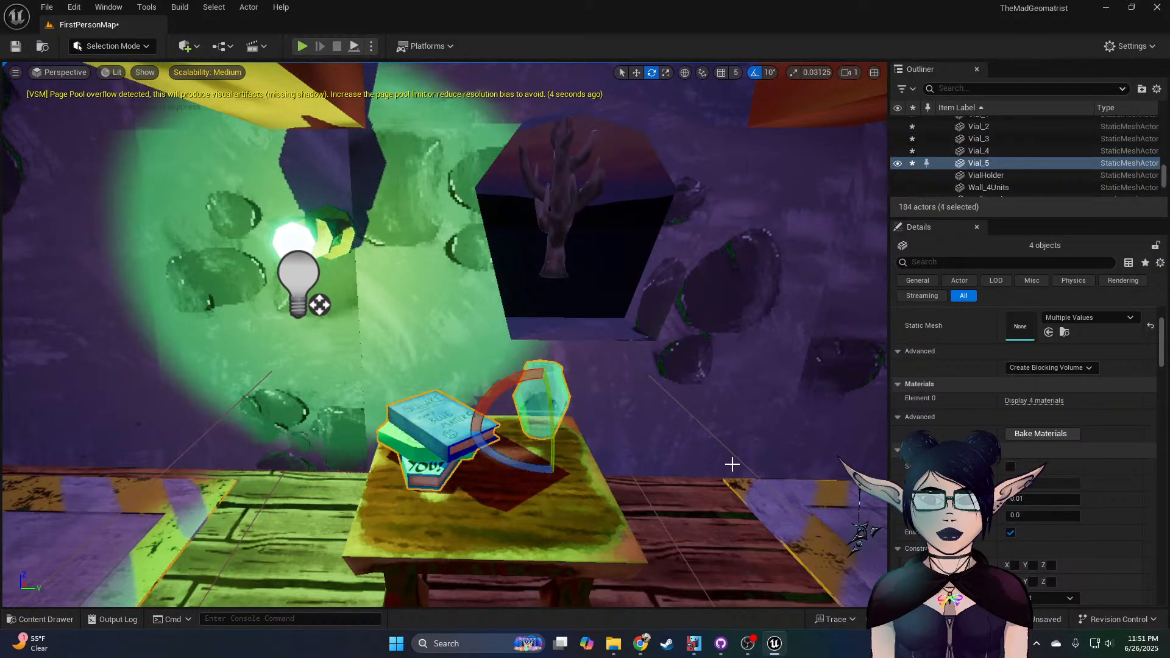
{"action": "key", "text": "f"}
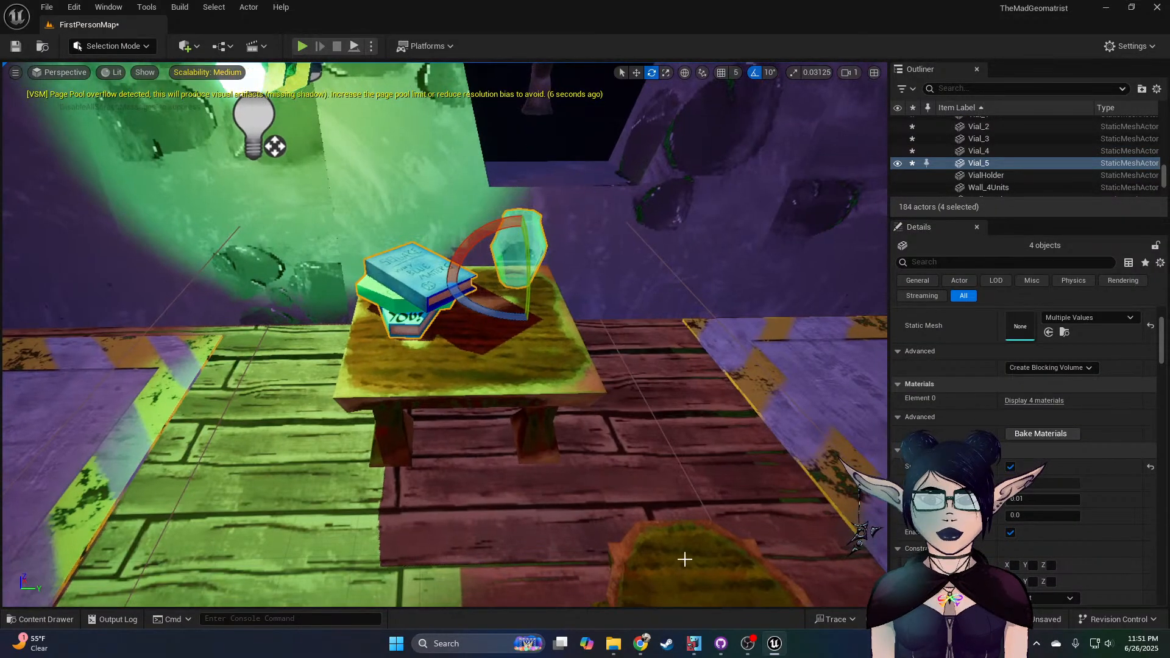
Step: Enable Simulate Physics on the stool by the small table and on the stool beside the large worktable
{"action": "left_click", "coordinate": [685, 556]}
{"action": "left_click", "coordinate": [1011, 545]}
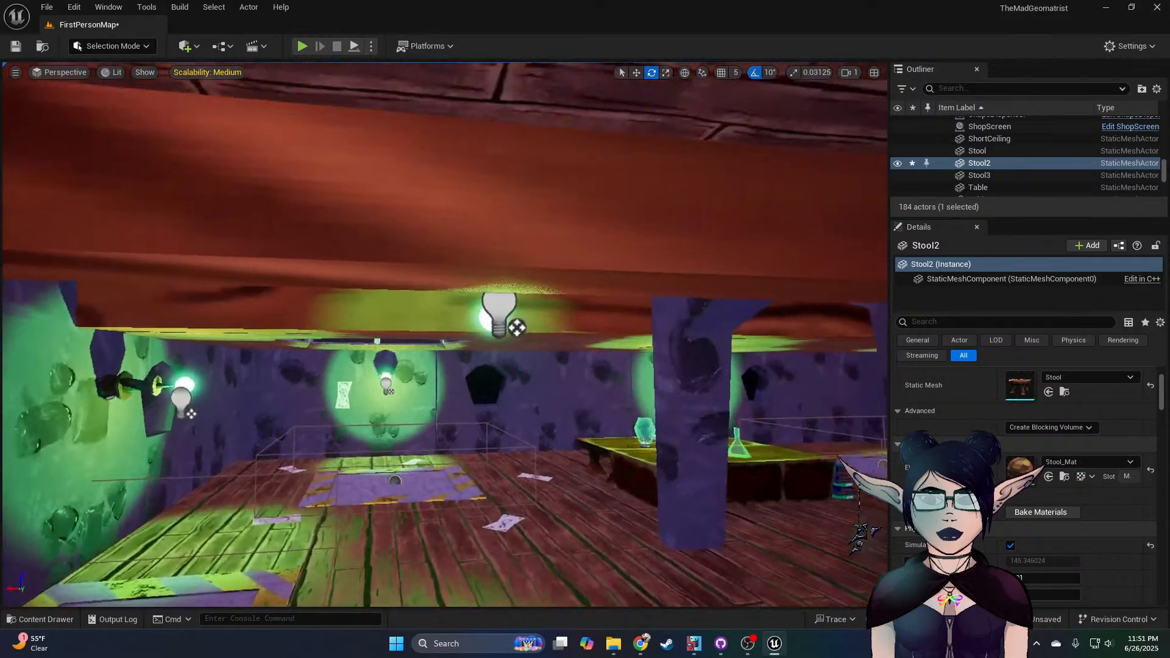
{"action": "right_click_drag", "start_coordinate": [445, 335], "coordinate": [670, 336]}
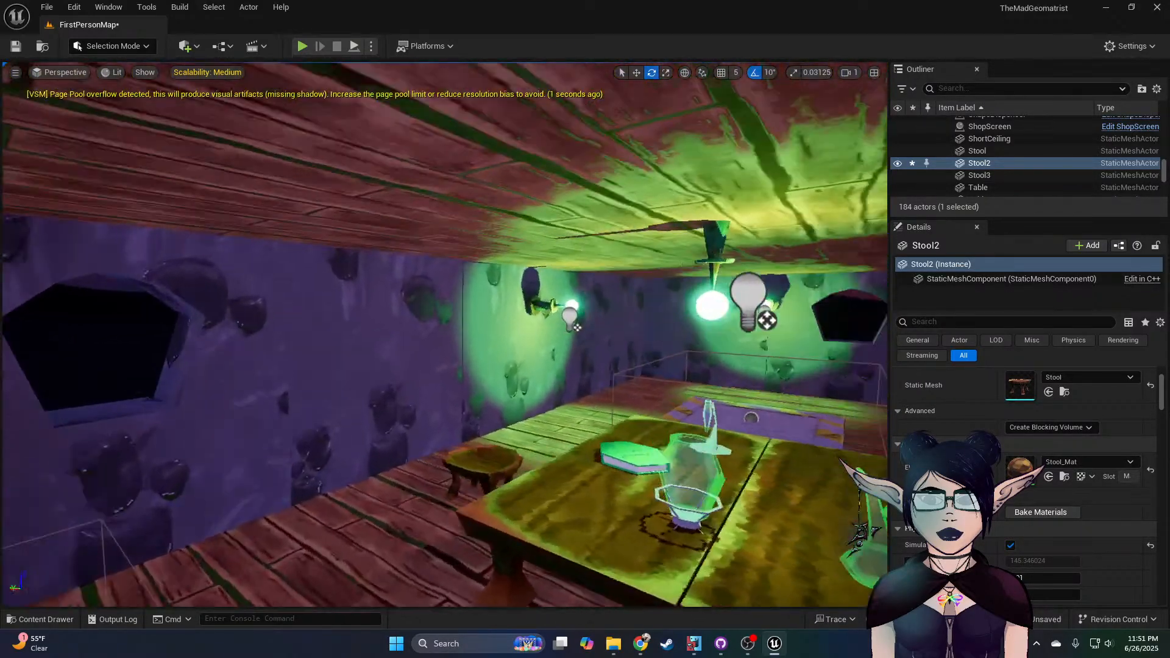
{"action": "right_click_drag", "start_coordinate": [646, 500], "coordinate": [681, 532]}
{"action": "left_click", "coordinate": [436, 434]}
{"action": "left_click", "coordinate": [1011, 546]}
Step: Enable Simulate Physics on the large worktable's book, test tube, vial holder, three vials and burner together
{"action": "right_click_drag", "start_coordinate": [547, 482], "coordinate": [397, 430]}
{"action": "left_click", "coordinate": [355, 383]}
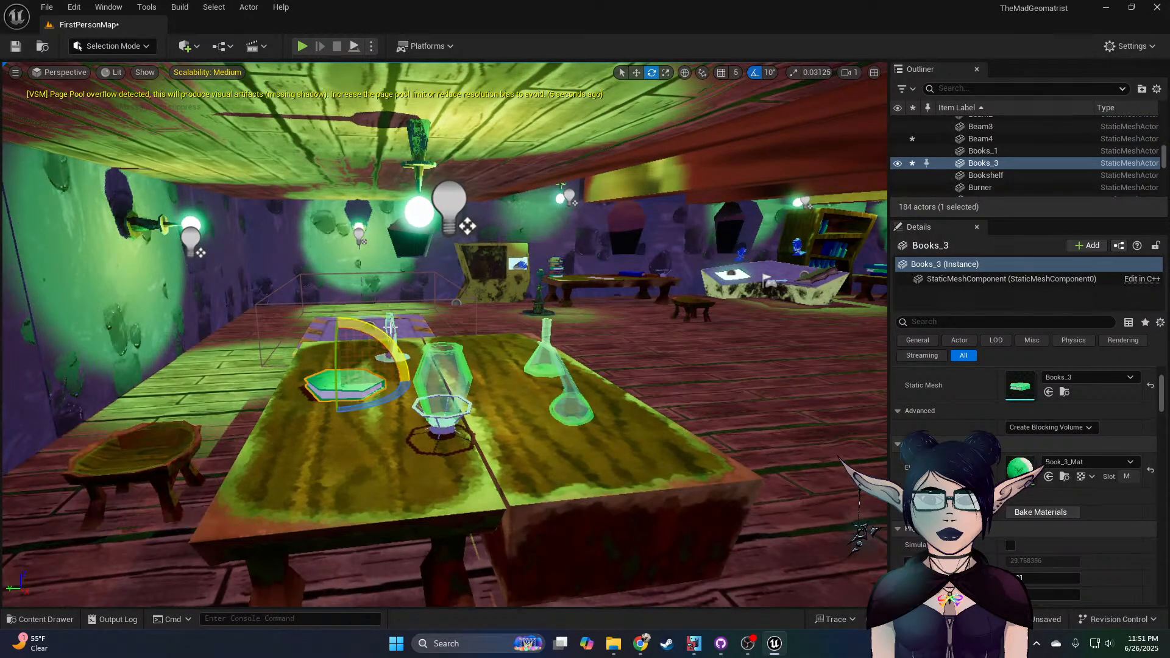
{"action": "left_click", "coordinate": [389, 332], "text": "ctrl"}
{"action": "left_click", "coordinate": [396, 344], "text": "ctrl"}
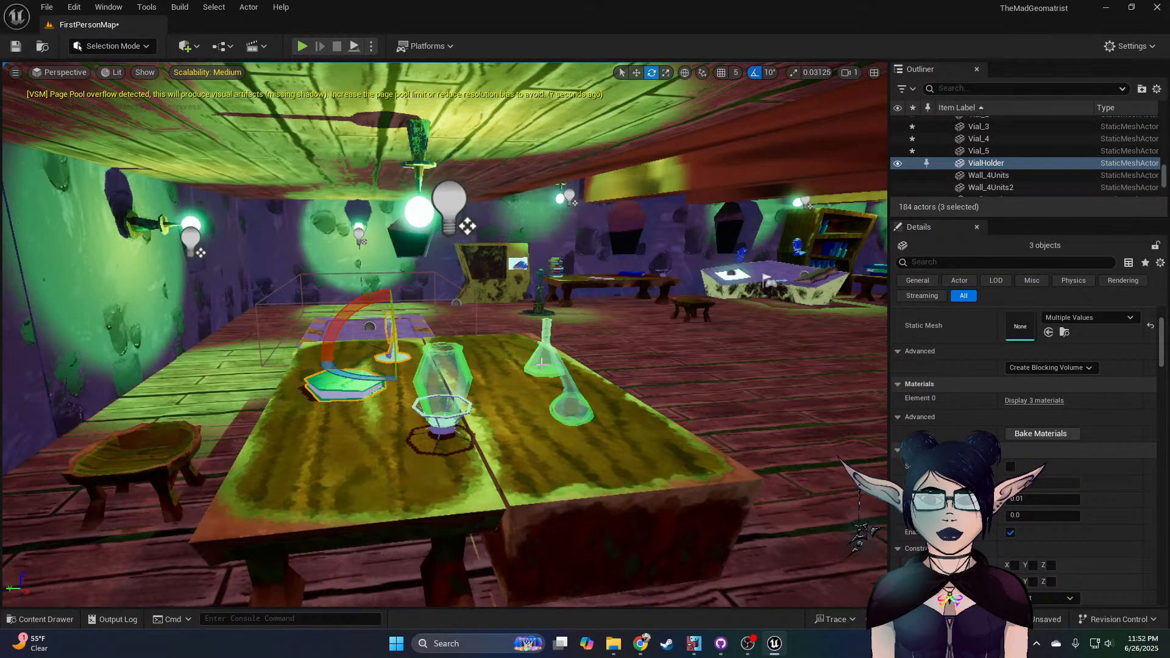
{"action": "left_click", "coordinate": [541, 364], "text": "ctrl"}
{"action": "left_click", "coordinate": [570, 409], "text": "ctrl"}
{"action": "left_click", "coordinate": [441, 378], "text": "ctrl"}
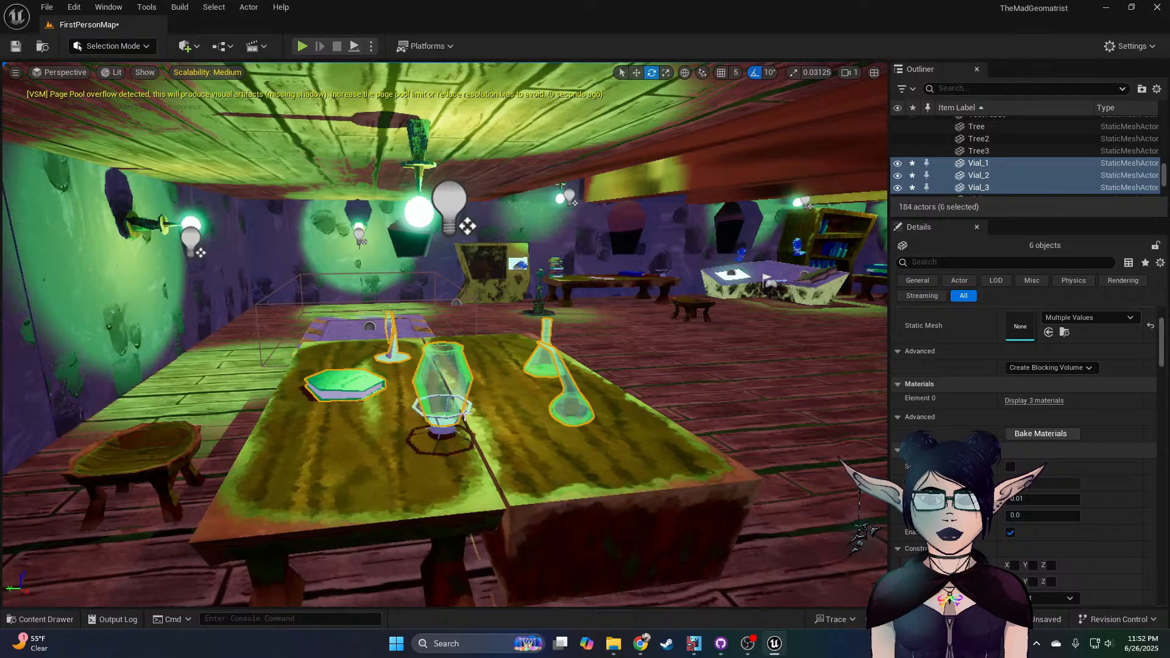
{"action": "left_click", "coordinate": [467, 415], "text": "ctrl"}
{"action": "left_click", "coordinate": [1010, 466]}
Step: Duplicate the electrode and position the pair near two adjacent corners of the purple floor pad
{"action": "right_click_drag", "start_coordinate": [689, 450], "coordinate": [698, 427]}
{"action": "mouse_move", "coordinate": [548, 371]}
{"action": "right_mouse_down"}
{"action": "mouse_move", "coordinate": [570, 342]}
{"action": "mouse_move", "coordinate": [549, 371]}
{"action": "right_mouse_up"}
{"action": "key", "text": "w"}
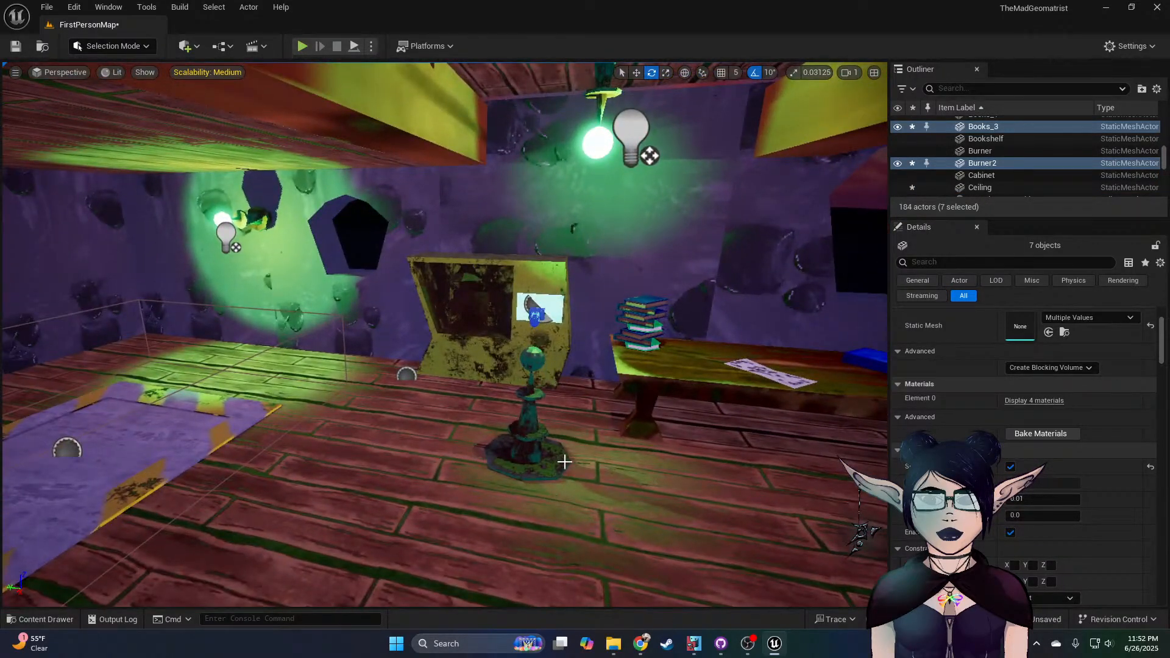
{"action": "left_click", "coordinate": [558, 460]}
{"action": "key", "text": "w"}
{"action": "left_click_drag", "start_coordinate": [482, 450], "coordinate": [272, 377]}
Step: Try placing the pair of electrodes on the opposite side of the floor pad, and undo it
{"action": "right_click_drag", "start_coordinate": [327, 347], "coordinate": [265, 362]}
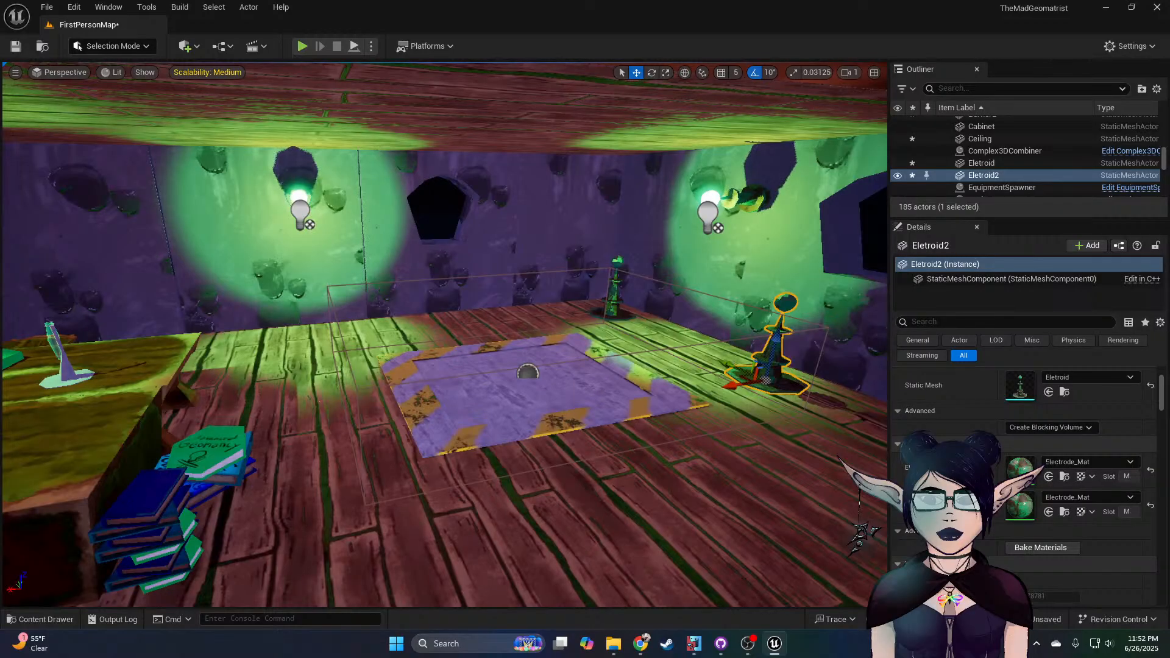
{"action": "left_click", "coordinate": [612, 296], "text": "ctrl"}
{"action": "left_click_drag", "start_coordinate": [571, 320], "coordinate": [160, 338], "text": "alt"}
{"action": "key", "text": "ctrl+z"}
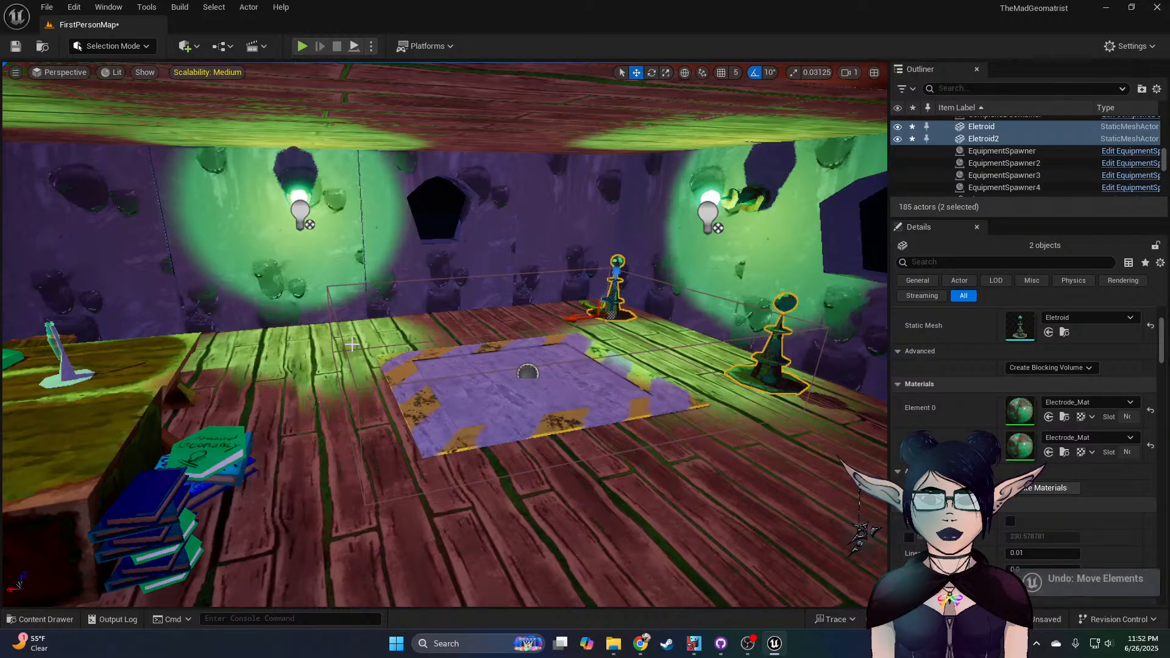
Step: Move both electrodes away from the floor pad to beside the large worktable and scale them down to about 0.32
{"action": "left_click", "coordinate": [627, 317], "text": "ctrl"}
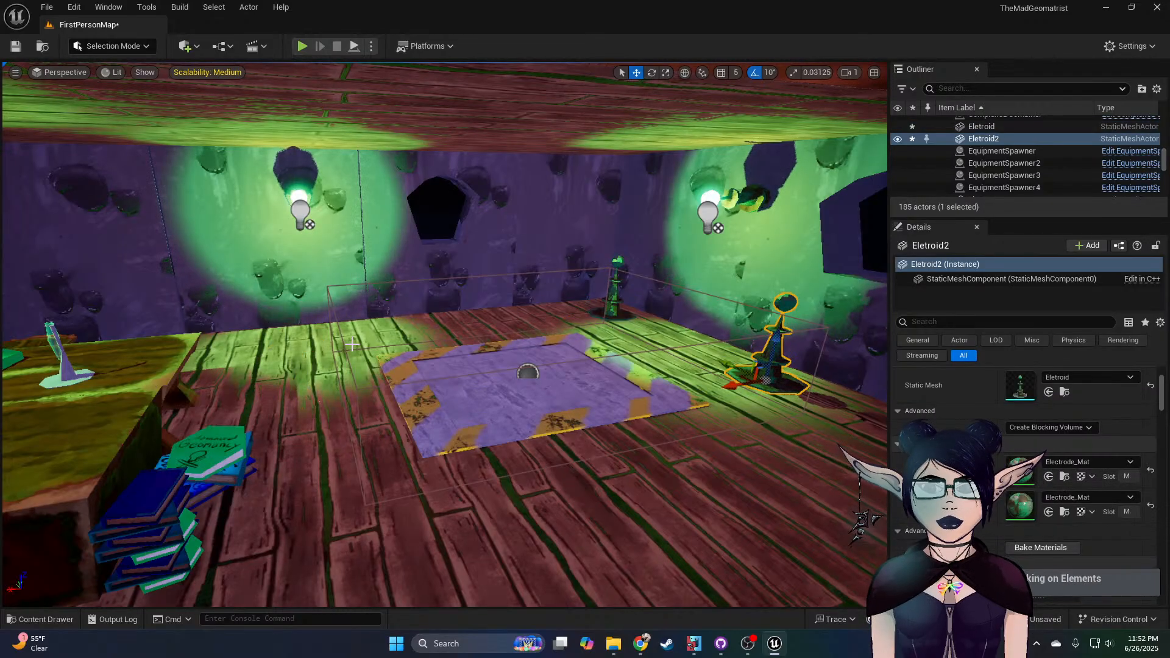
{"action": "left_click", "coordinate": [616, 293], "text": "ctrl"}
{"action": "left_click_drag", "start_coordinate": [616, 296], "coordinate": [186, 329]}
{"action": "right_click_drag", "start_coordinate": [382, 350], "coordinate": [317, 349]}
{"action": "key", "text": "e"}
{"action": "key", "text": "r"}
{"action": "left_click_drag", "start_coordinate": [481, 334], "coordinate": [476, 372]}
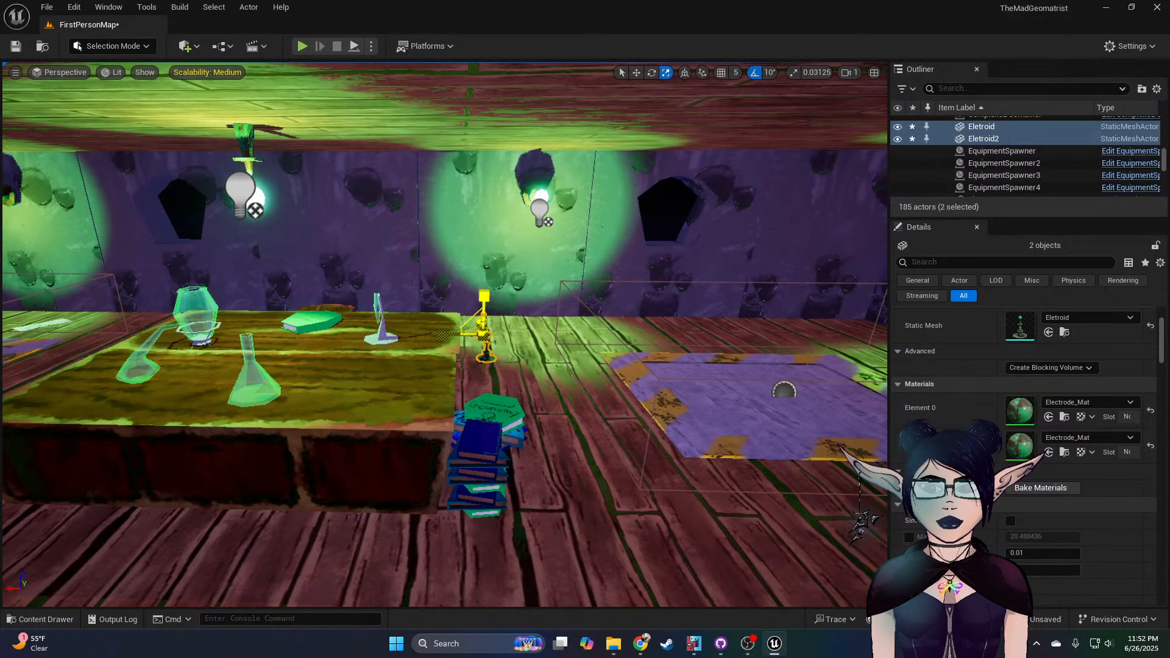
Step: Position the electrode pair on the end of the large worktable near the vial holder, lowering them onto the tabletop
{"action": "key", "text": "w"}
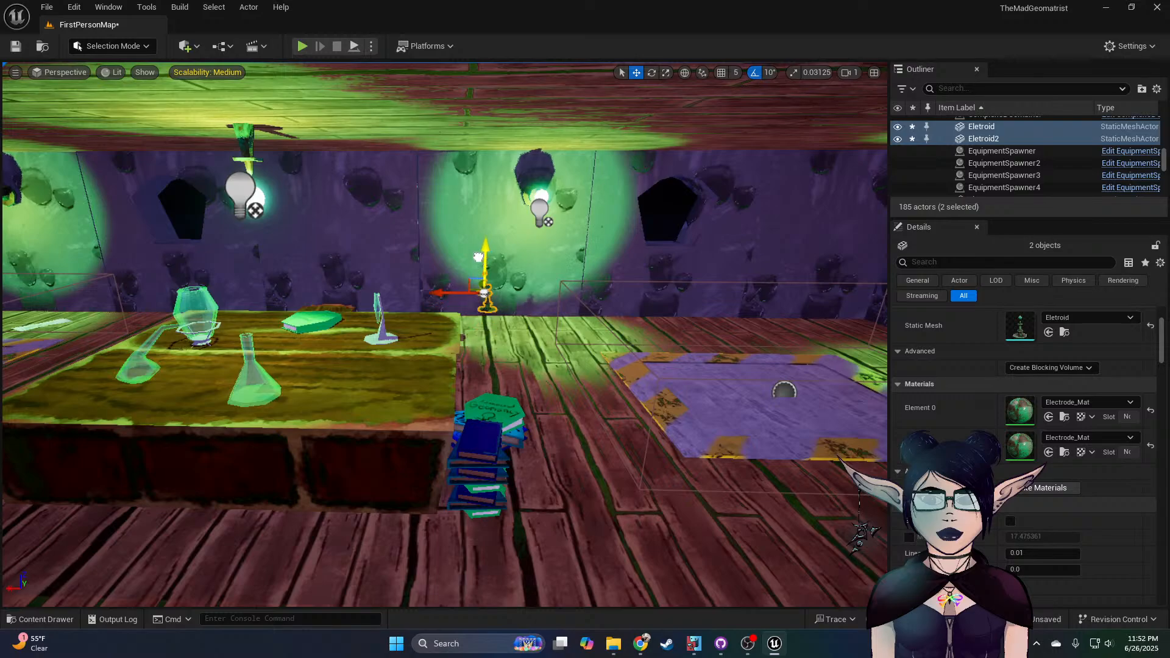
{"action": "right_click_drag", "start_coordinate": [526, 278], "coordinate": [390, 290]}
{"action": "left_click_drag", "start_coordinate": [602, 336], "coordinate": [233, 371]}
{"action": "right_click_drag", "start_coordinate": [229, 385], "coordinate": [359, 369]}
{"action": "left_click_drag", "start_coordinate": [366, 365], "coordinate": [350, 365]}
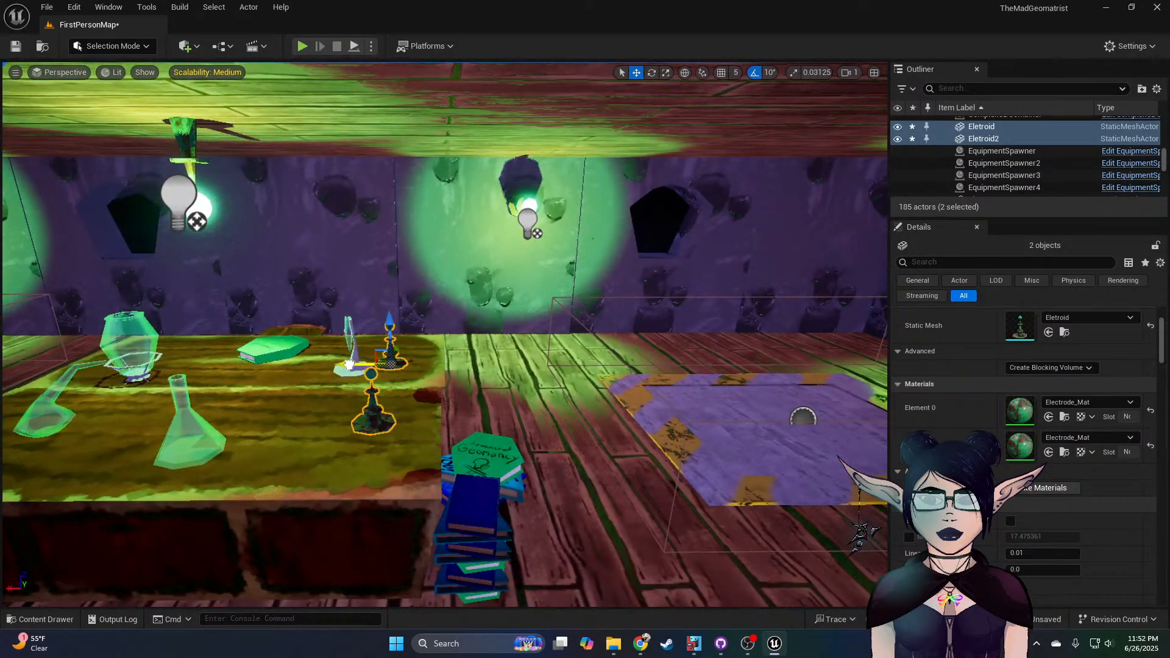
{"action": "left_click_drag", "start_coordinate": [389, 324], "coordinate": [383, 359]}
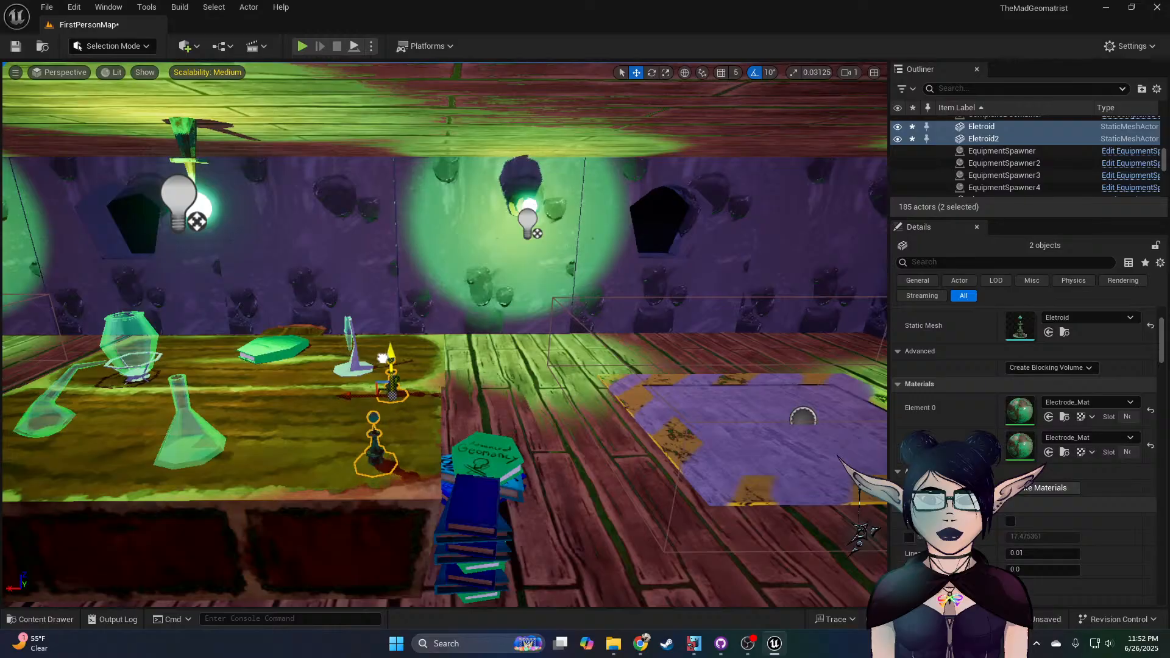
Step: Browse the project content to the Particles folder inside Enviroment
{"action": "right_click_drag", "start_coordinate": [382, 356], "coordinate": [298, 379]}
{"action": "left_click", "coordinate": [46, 619]}
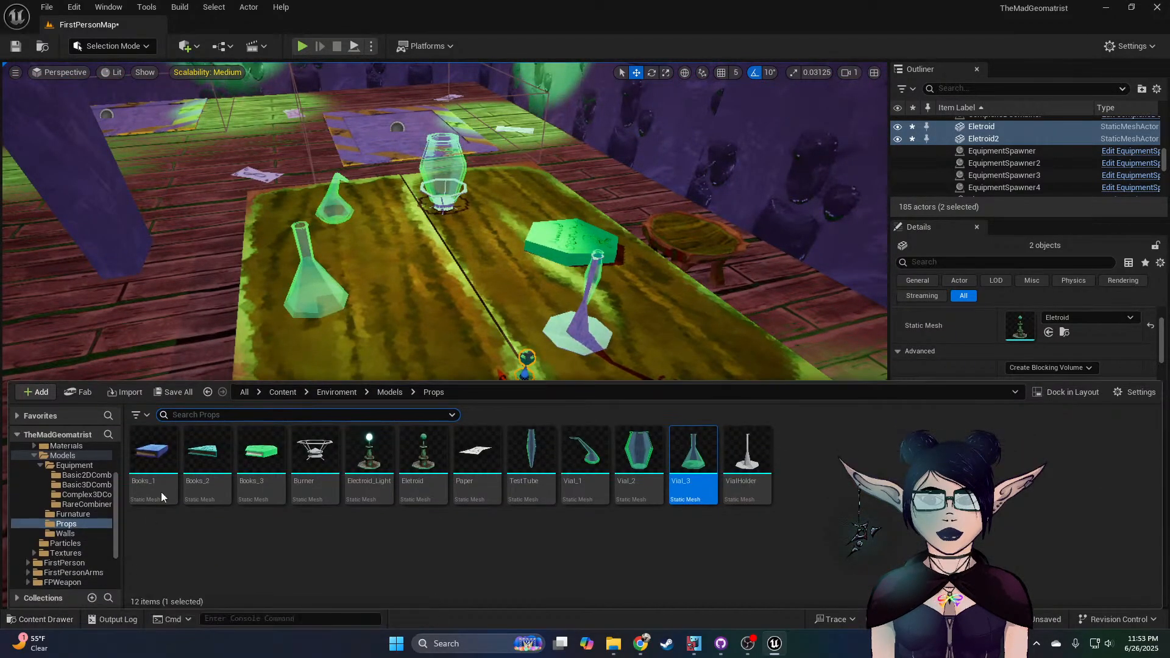
{"action": "scroll", "coordinate": [71, 490], "scroll_direction": "up", "scroll_amount": 2}
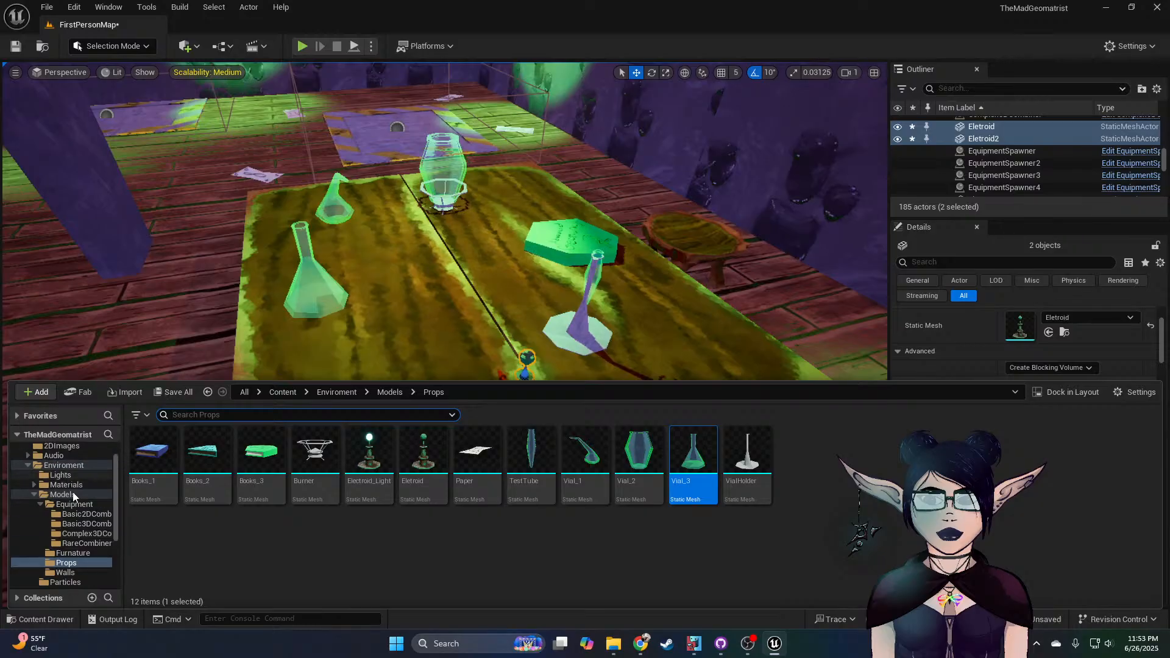
{"action": "left_click", "coordinate": [67, 467]}
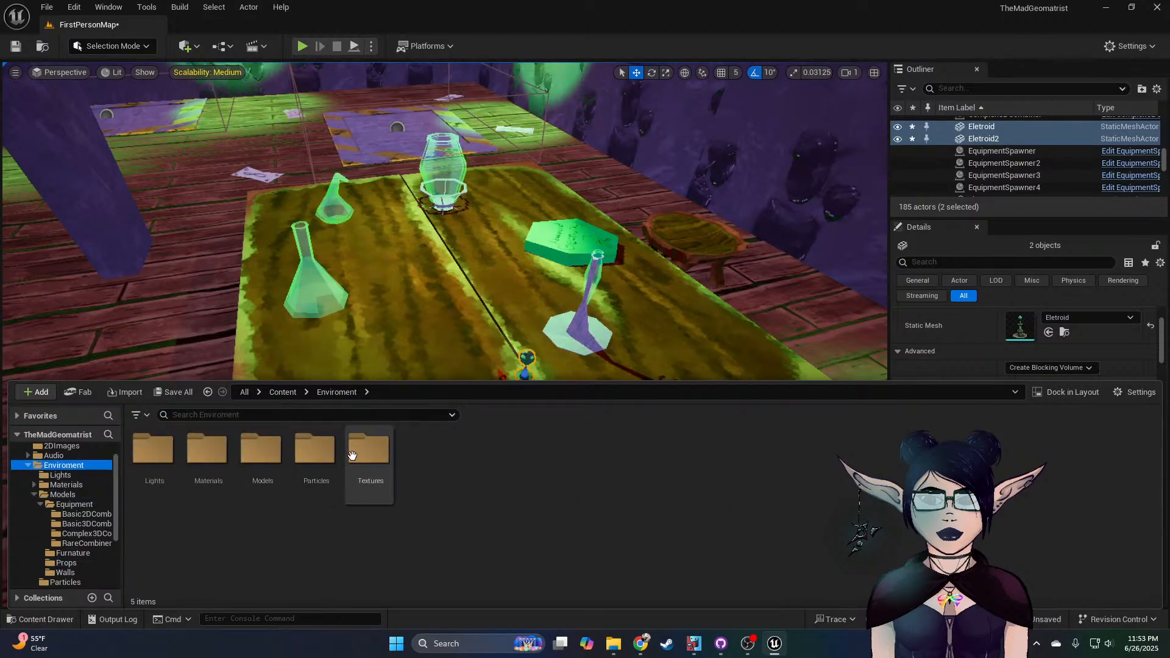
{"action": "double_click", "coordinate": [314, 454]}
Step: Try placing the ElectricBeam particle system on the worktable near the two electrodes
{"action": "left_click_drag", "start_coordinate": [359, 468], "coordinate": [411, 372]}
{"action": "right_click_drag", "start_coordinate": [359, 380], "coordinate": [497, 367]}
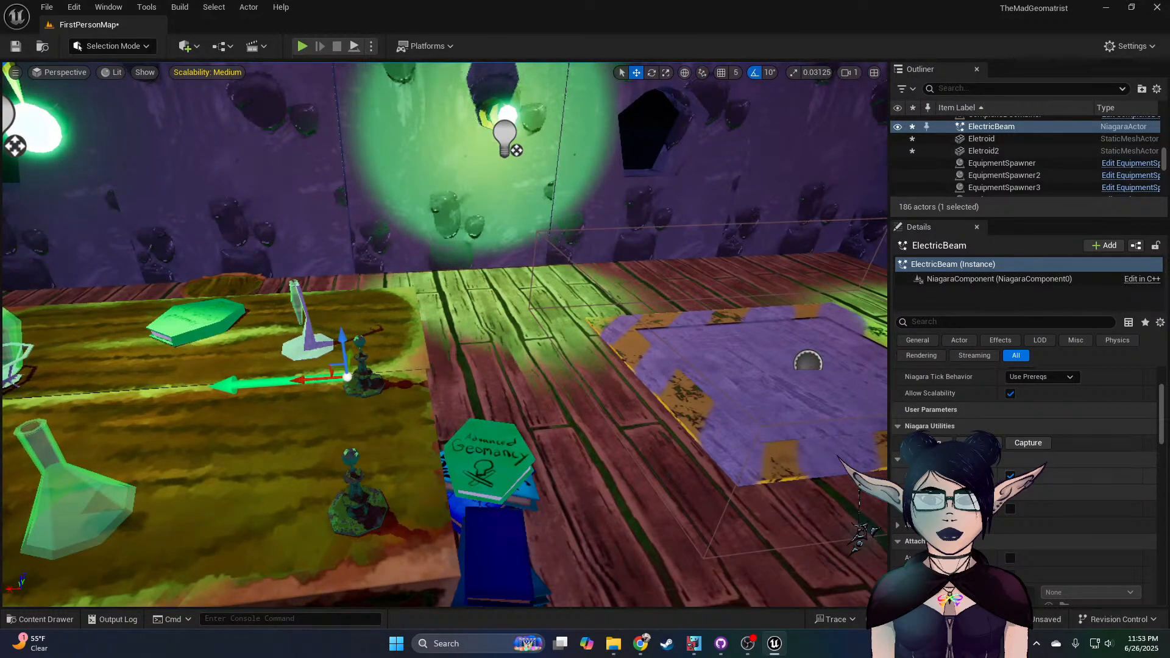
{"action": "right_click_drag", "start_coordinate": [473, 399], "coordinate": [299, 381]}
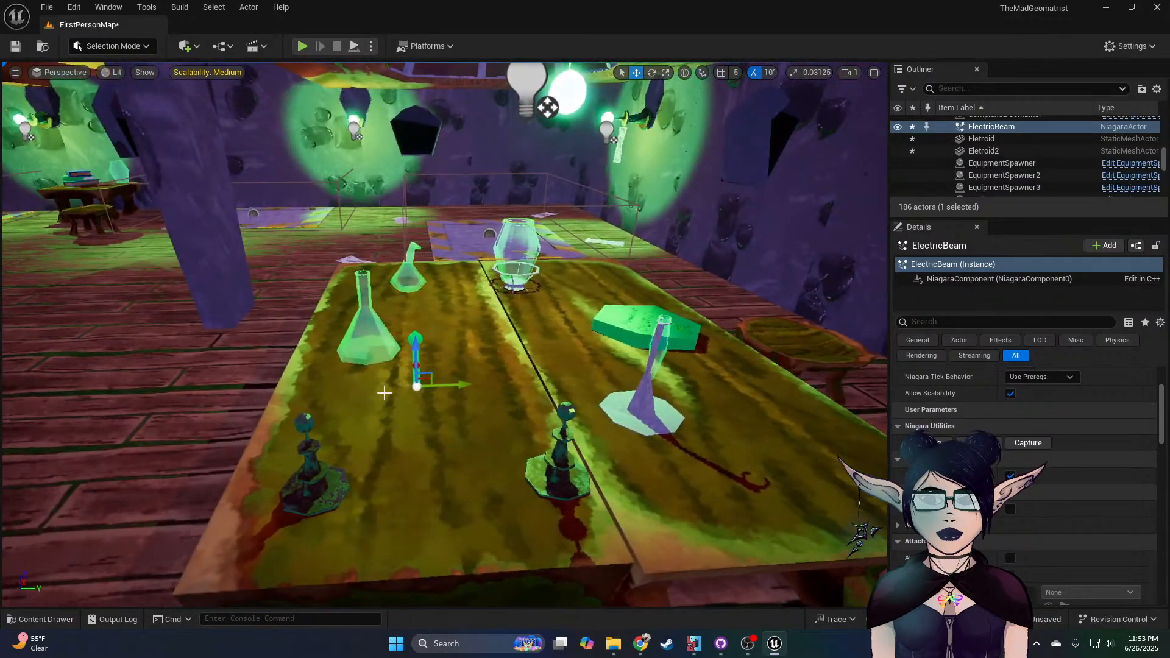
Step: Duplicate the ElectricBeam Niagara system and name the copy ElectricBeam_Infinate
{"action": "left_click", "coordinate": [43, 619]}
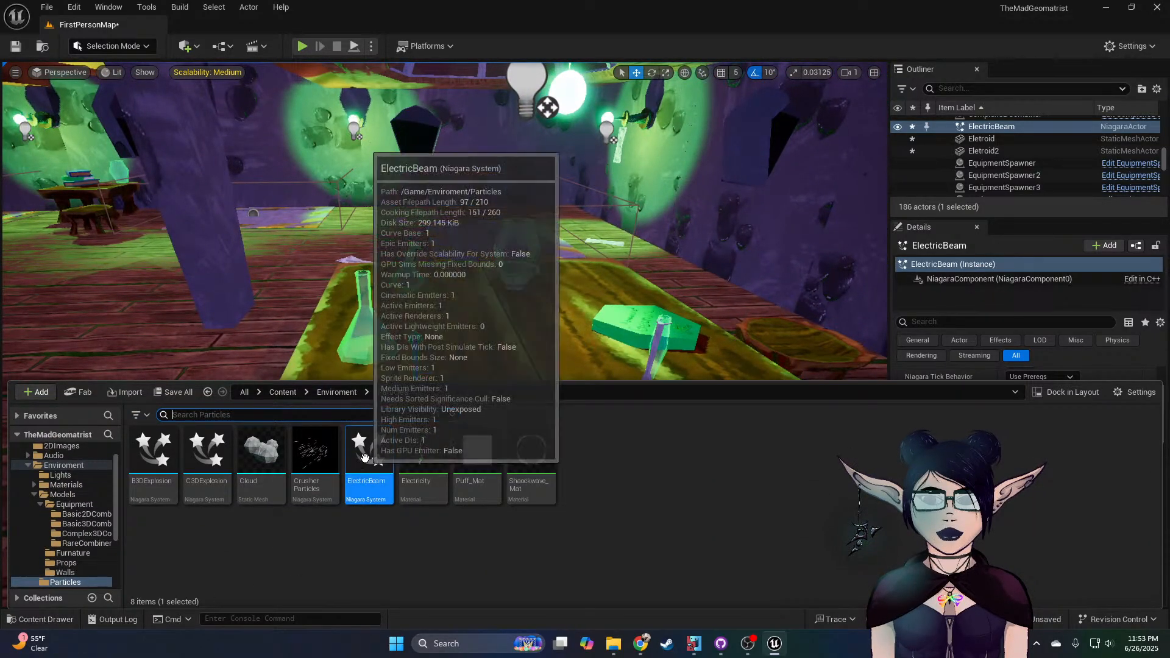
{"action": "right_click", "coordinate": [368, 463]}
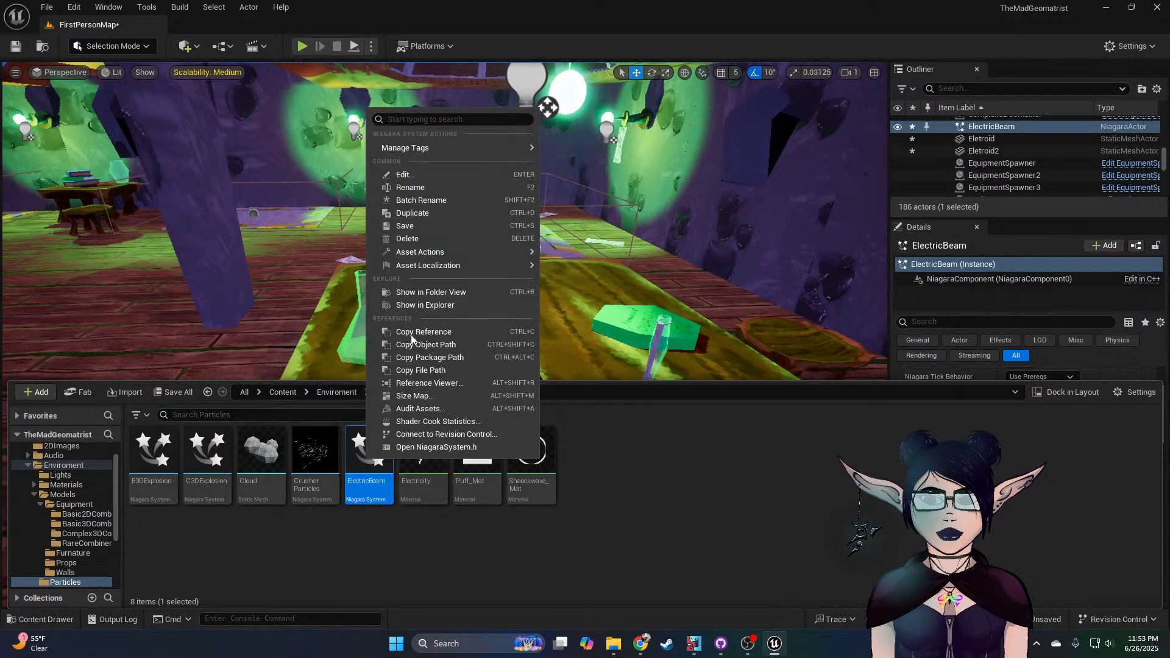
{"action": "left_click", "coordinate": [435, 212]}
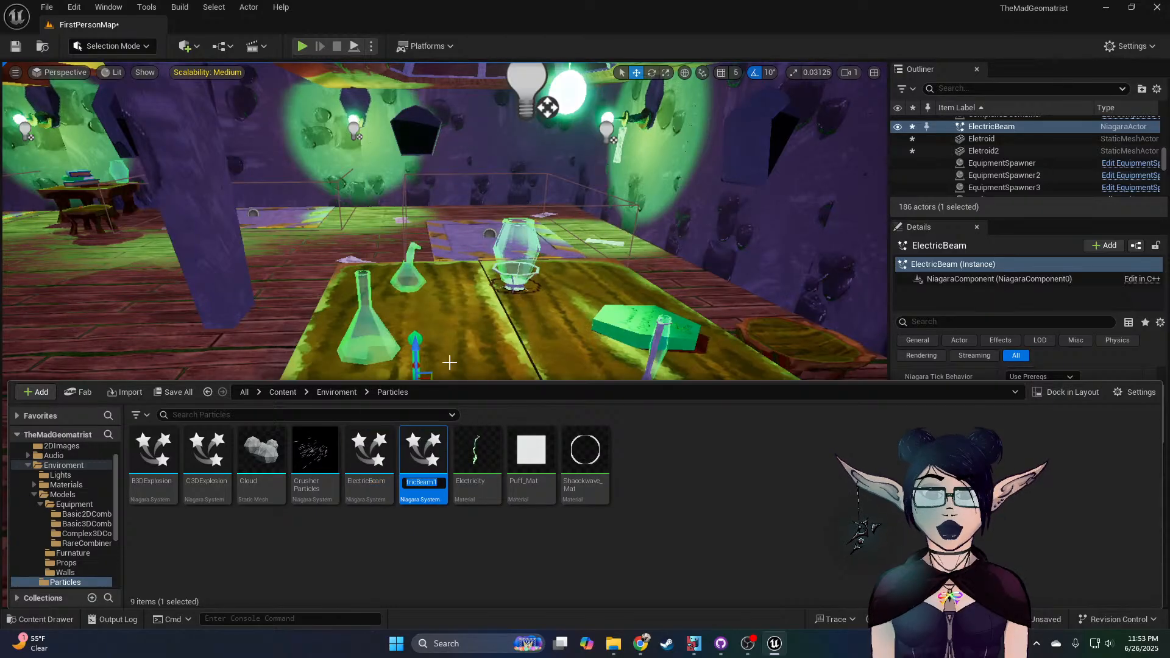
{"action": "key", "text": "Right"}
{"action": "key", "text": "BackSpace"}
{"action": "type", "text": "_Infi"}
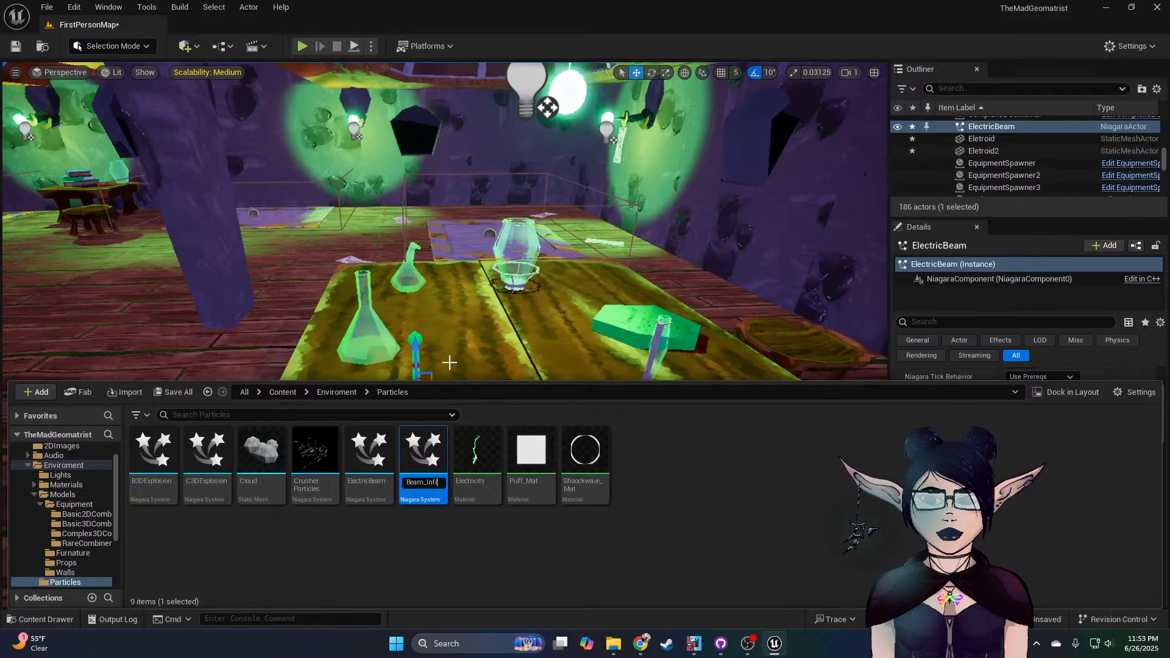
{"action": "type", "text": "nate"}
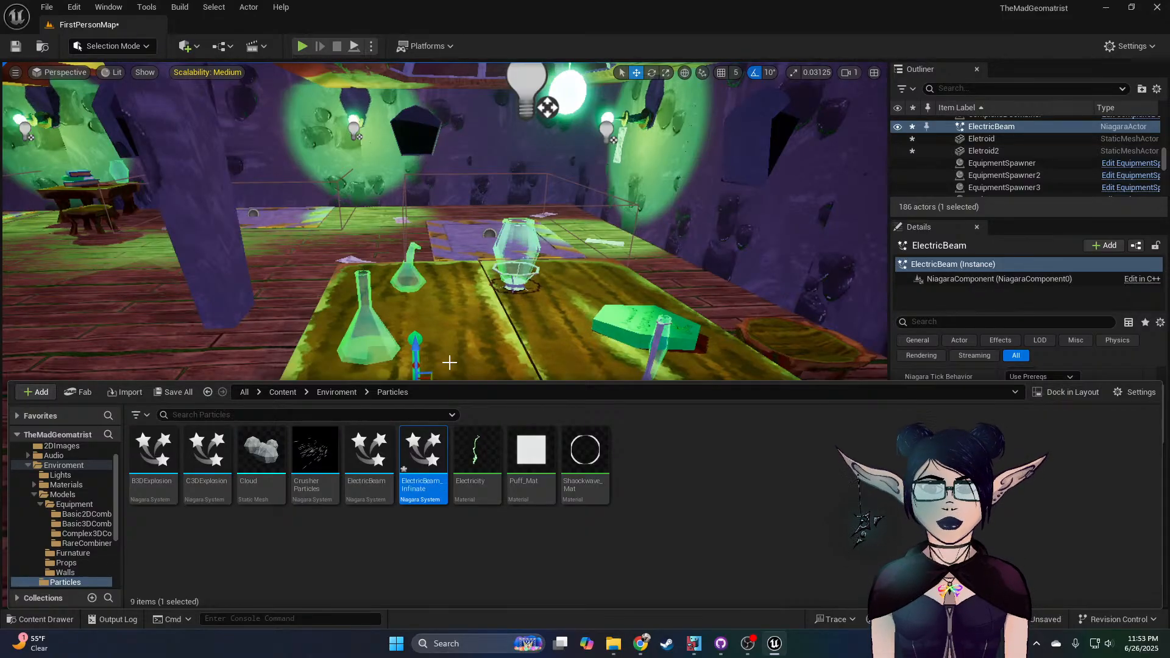
{"action": "key", "text": "Return"}
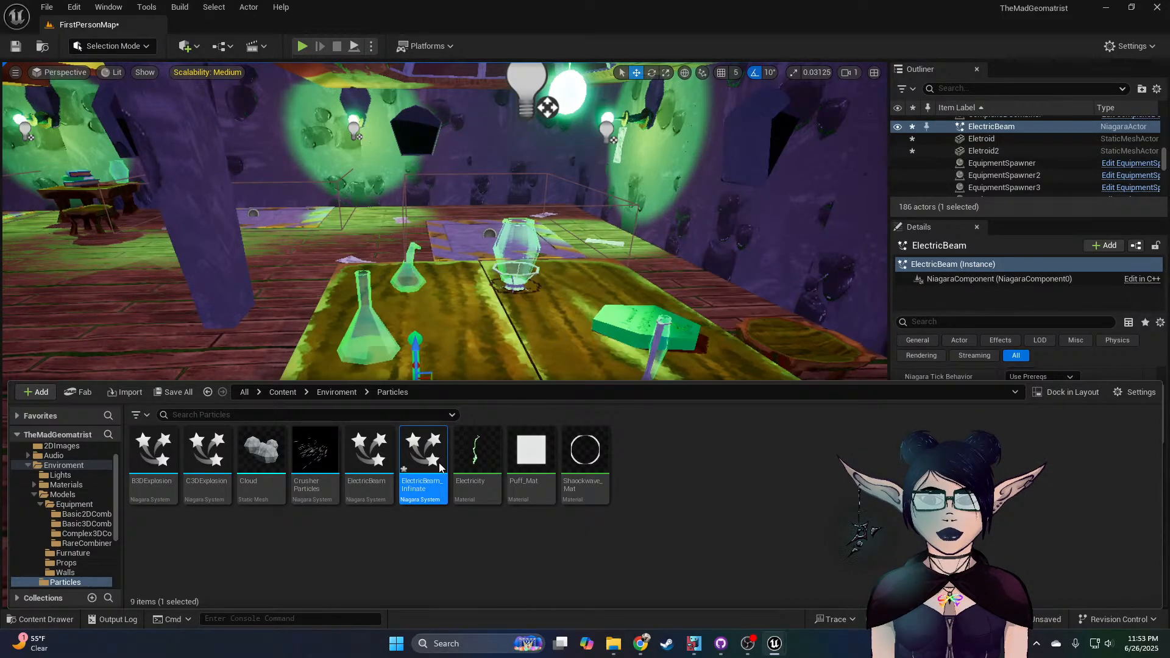
Step: Set ElectricBeam_Infinate's system loop behavior to Infinite and its particles' maximum lifetime to 1.0, check the spawn rate, and save the system
{"action": "double_click", "coordinate": [437, 460]}
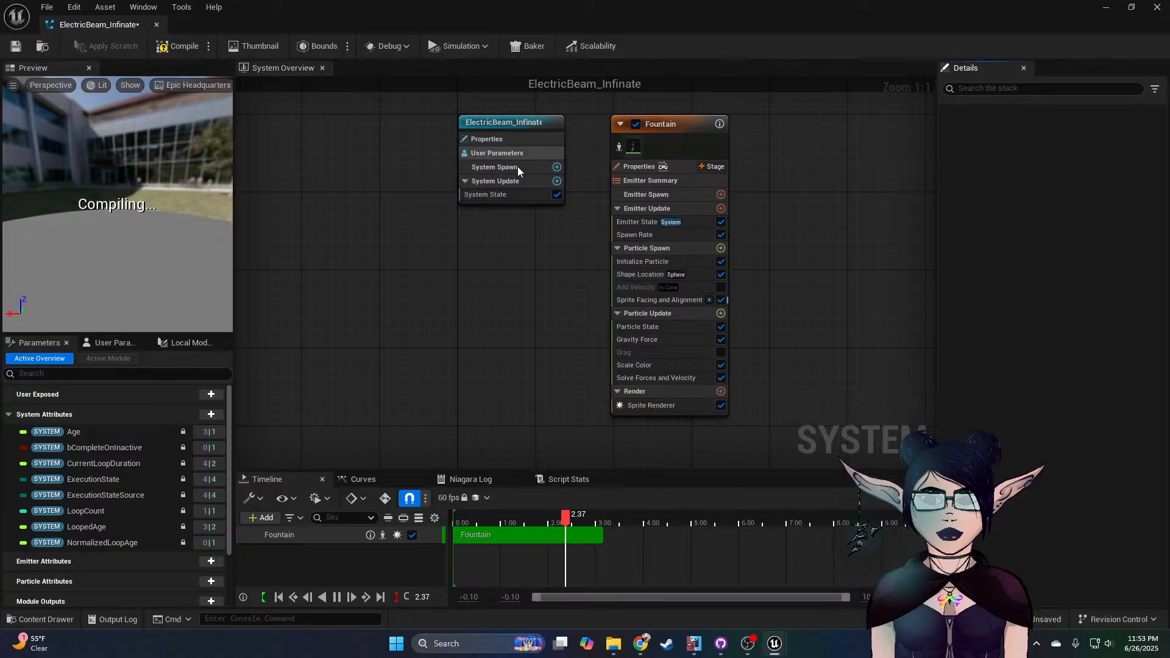
{"action": "left_click", "coordinate": [516, 177]}
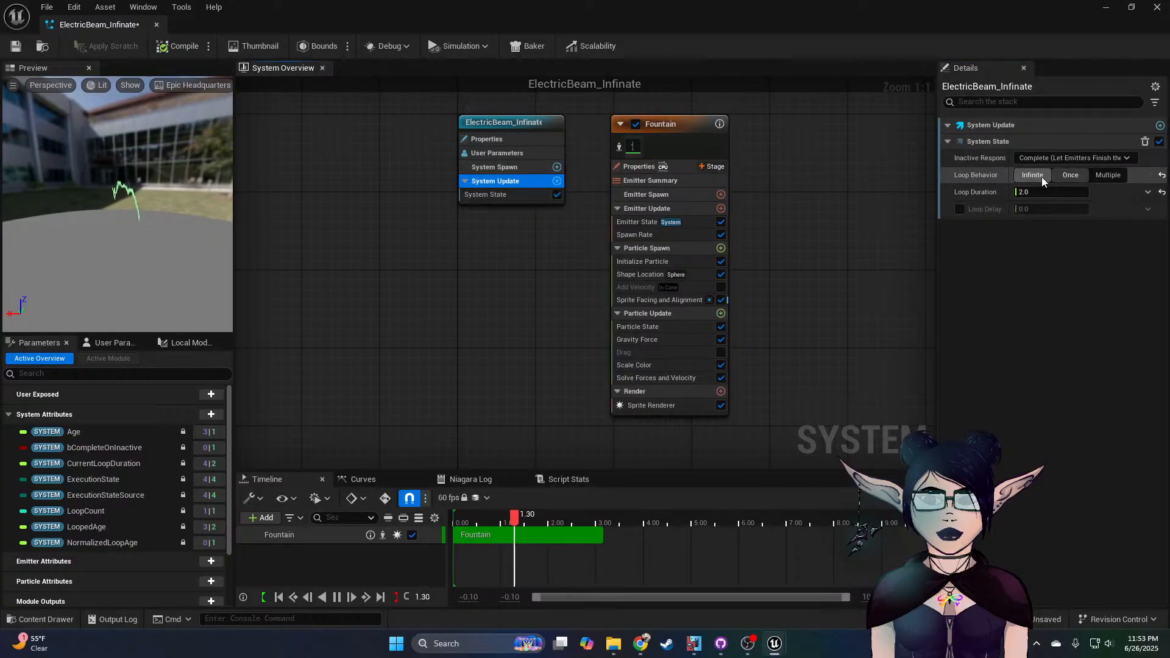
{"action": "left_click", "coordinate": [1033, 176]}
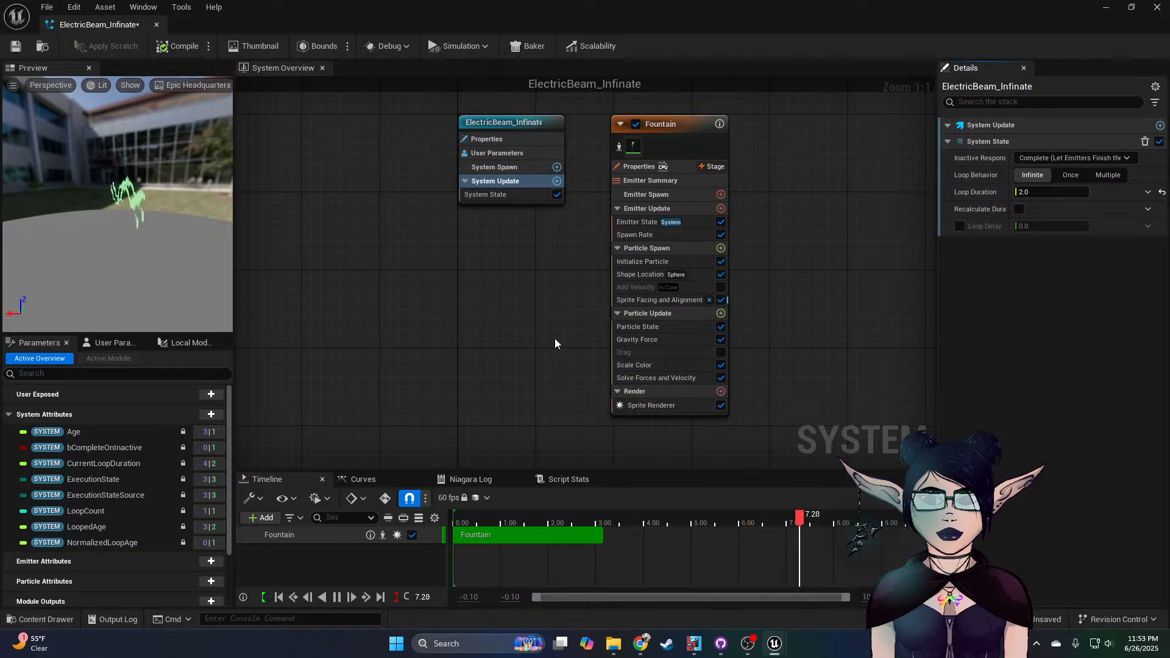
{"action": "left_click", "coordinate": [679, 262]}
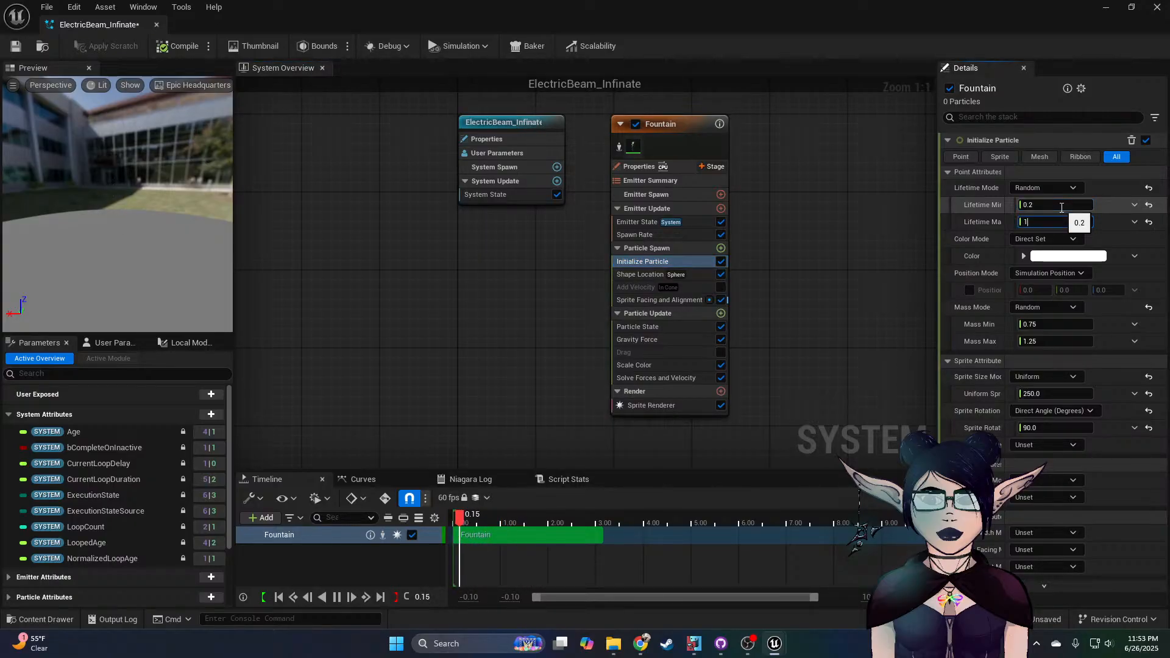
{"action": "left_click", "coordinate": [637, 235]}
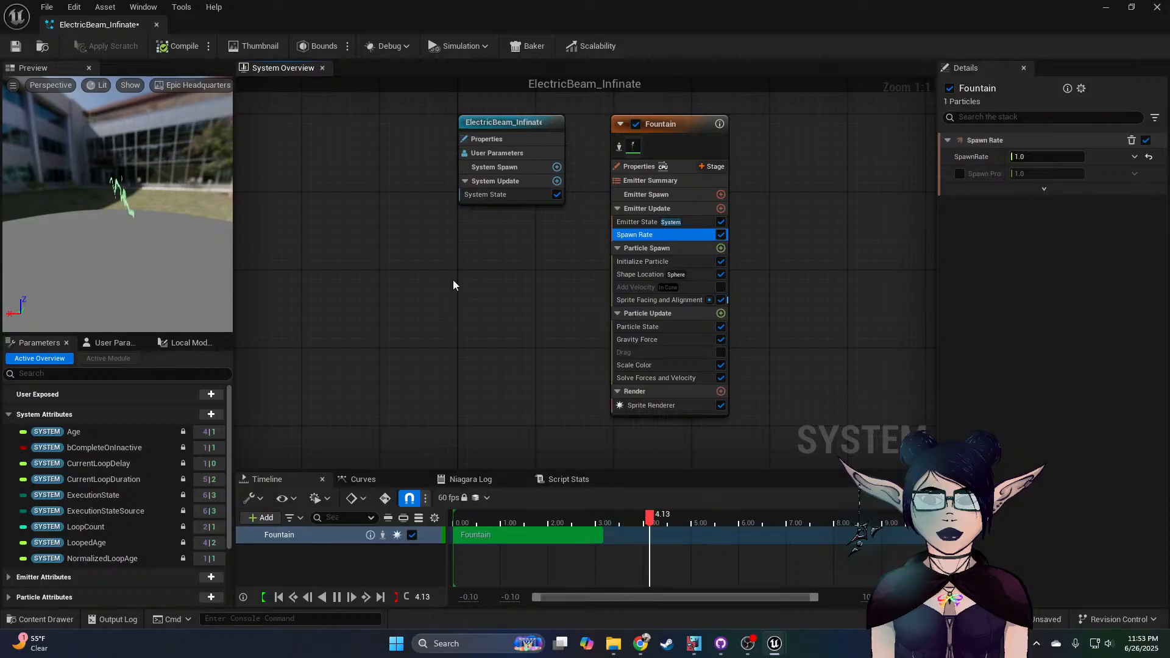
{"action": "key", "text": "ctrl+s"}
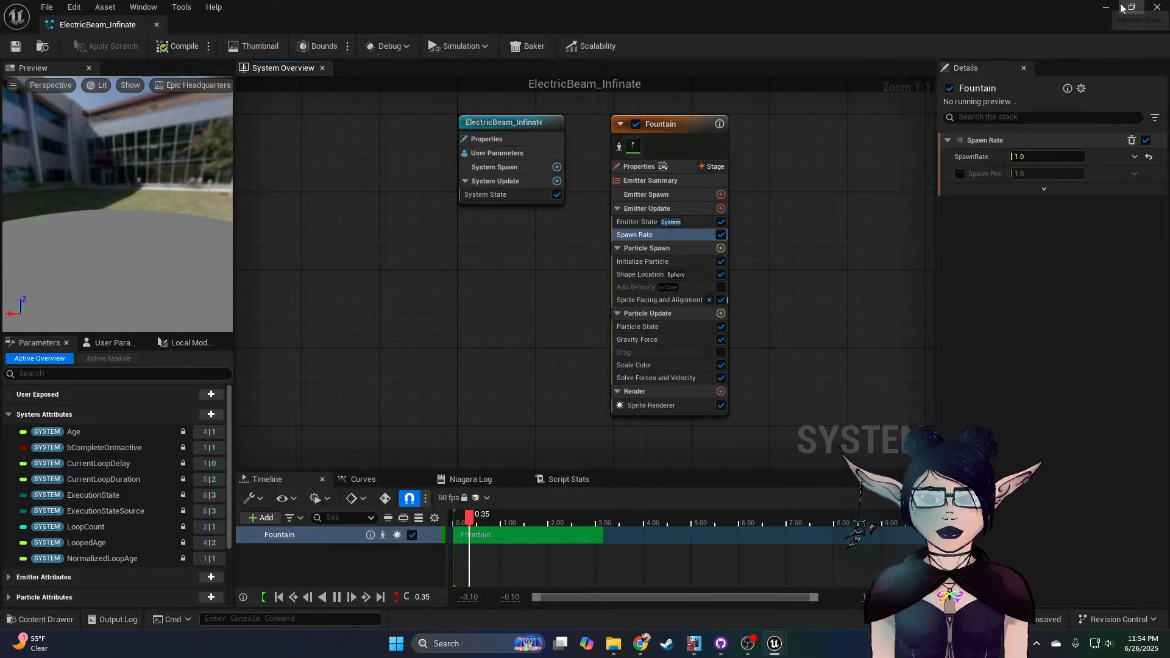
Step: Replace the ElectricBeam actor in the level with ElectricBeam_Infinate, placed above the worktable near the electrodes
{"action": "left_click", "coordinate": [1131, 7]}
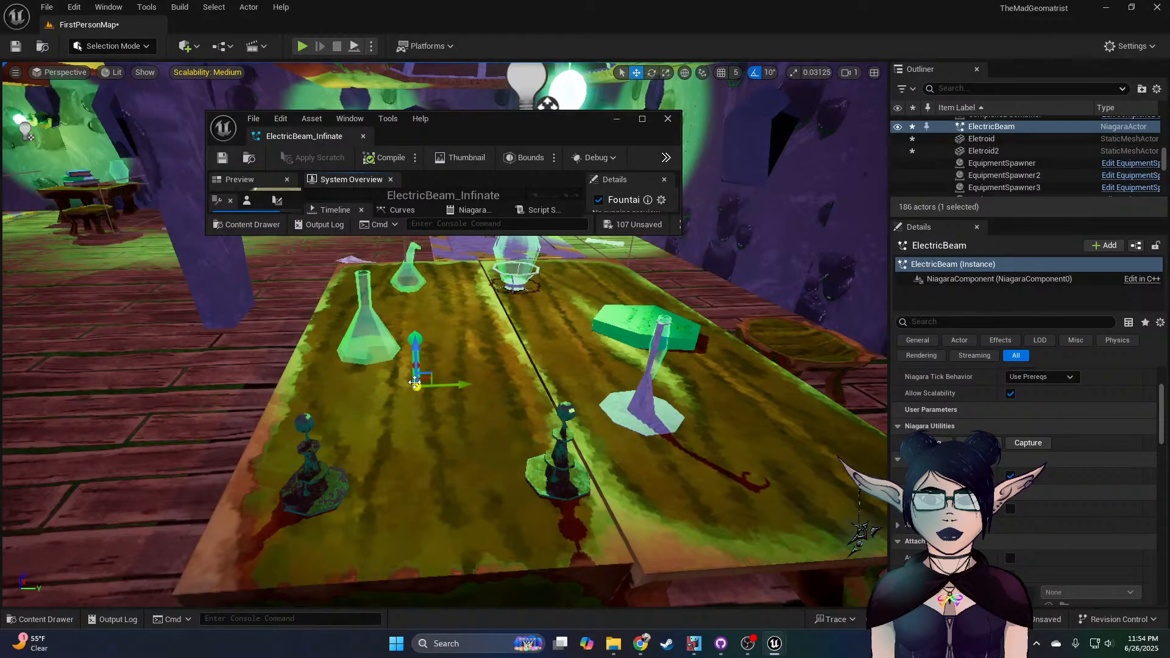
{"action": "key", "text": "Delete"}
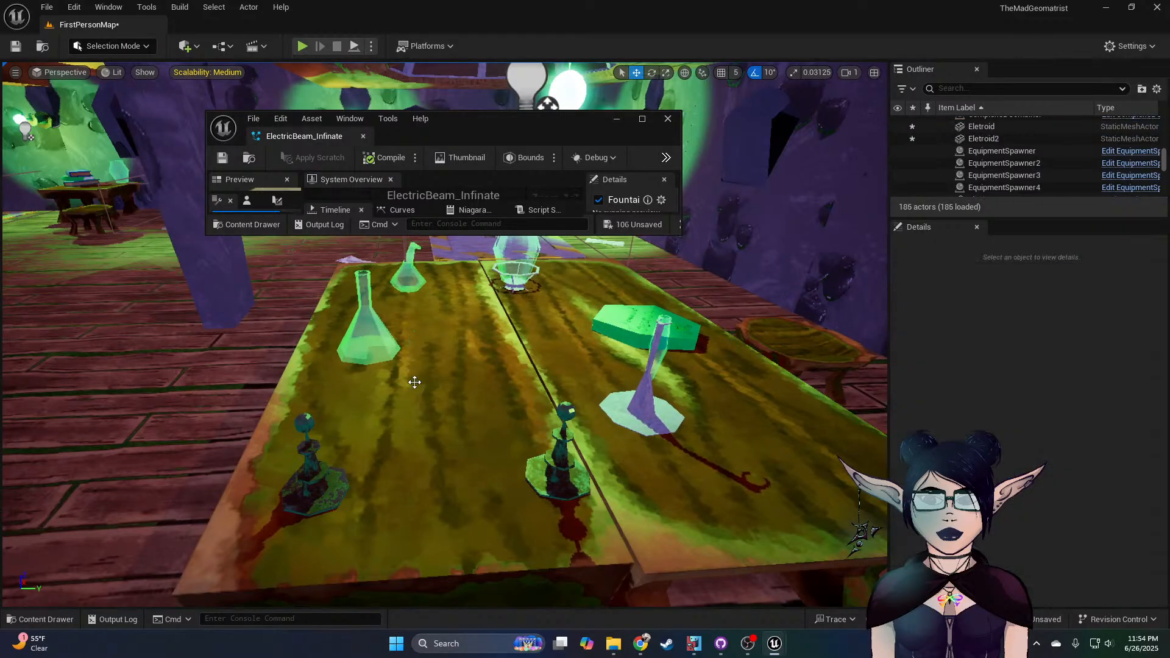
{"action": "left_click", "coordinate": [12, 620]}
{"action": "left_click_drag", "start_coordinate": [423, 451], "coordinate": [429, 366]}
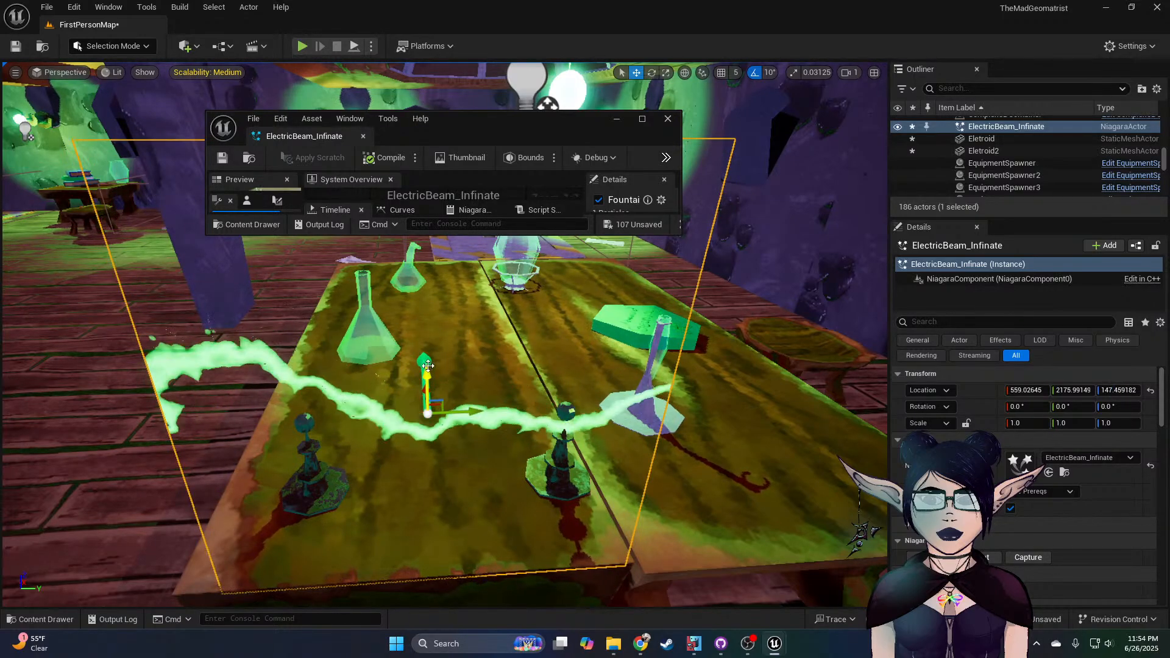
Step: Set ElectricBeam_Infinate's uniform sprite size to 100 in Initialize Particle, save it, and return to the level
{"action": "left_click", "coordinate": [49, 619]}
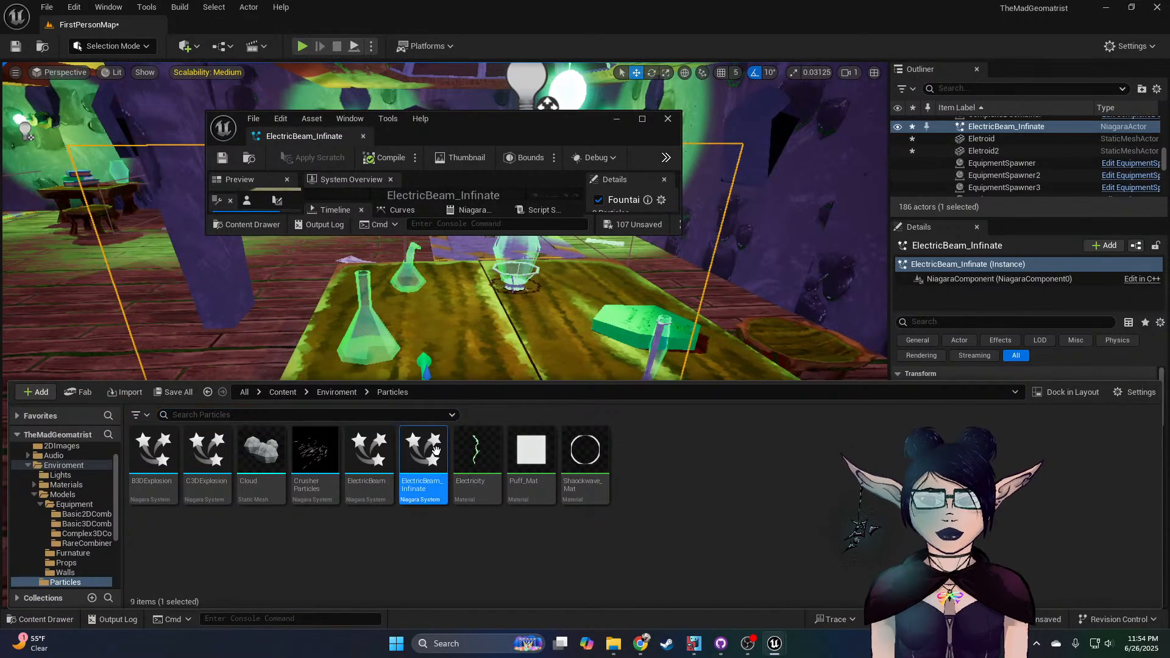
{"action": "left_click", "coordinate": [637, 118]}
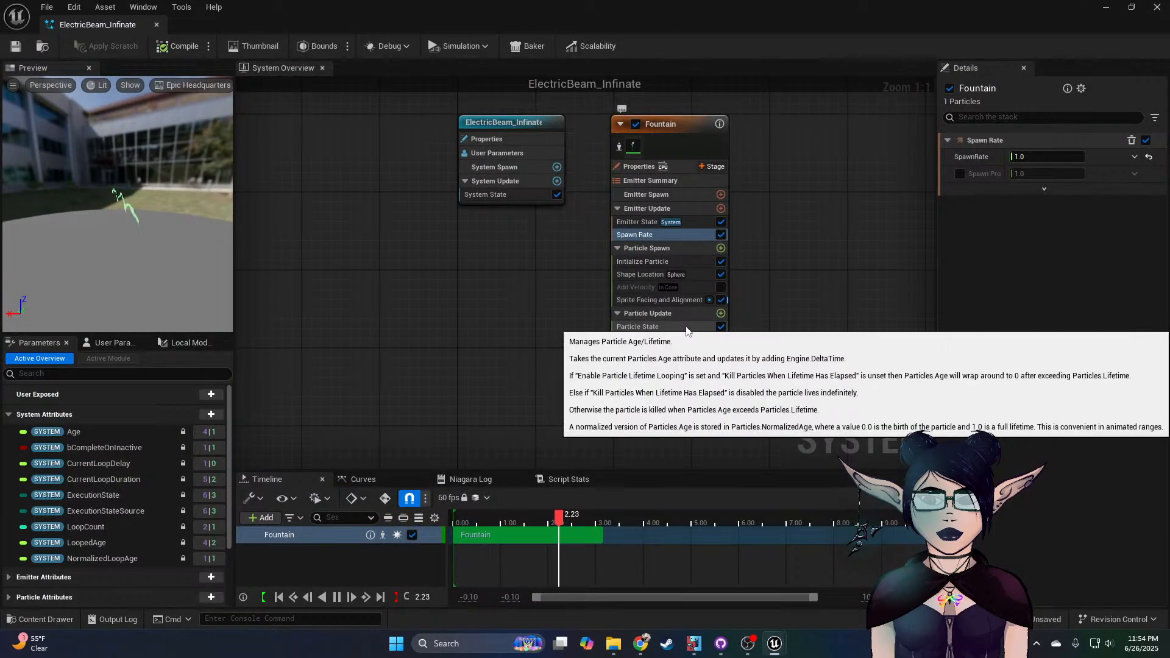
{"action": "left_click", "coordinate": [678, 261]}
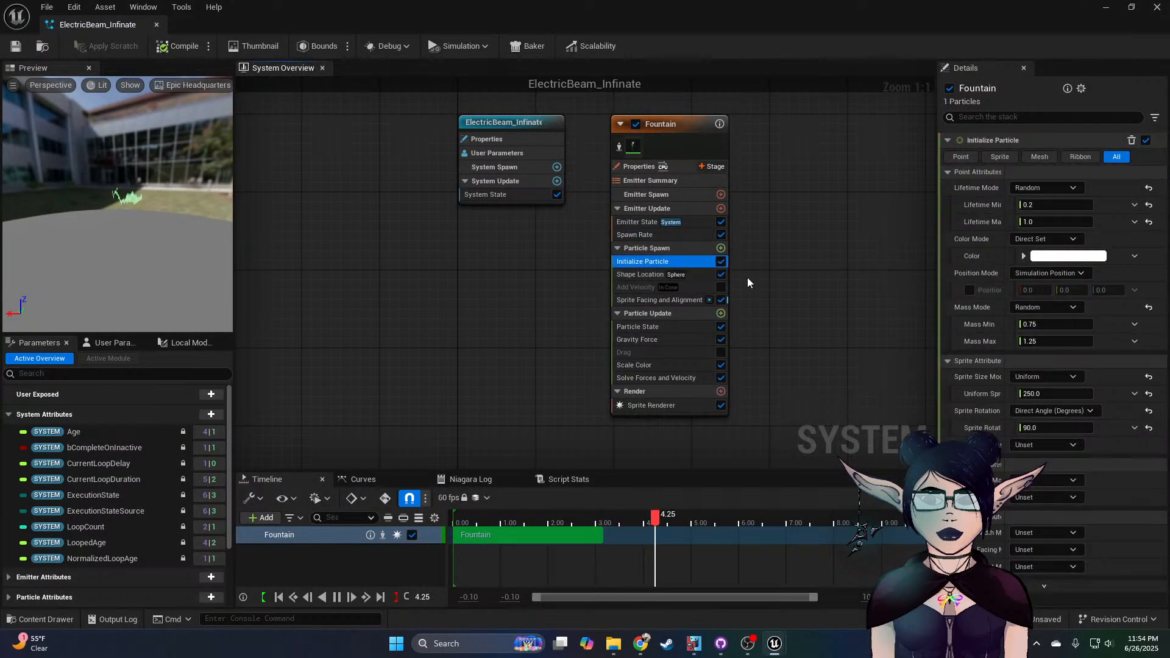
{"action": "left_click", "coordinate": [1037, 394]}
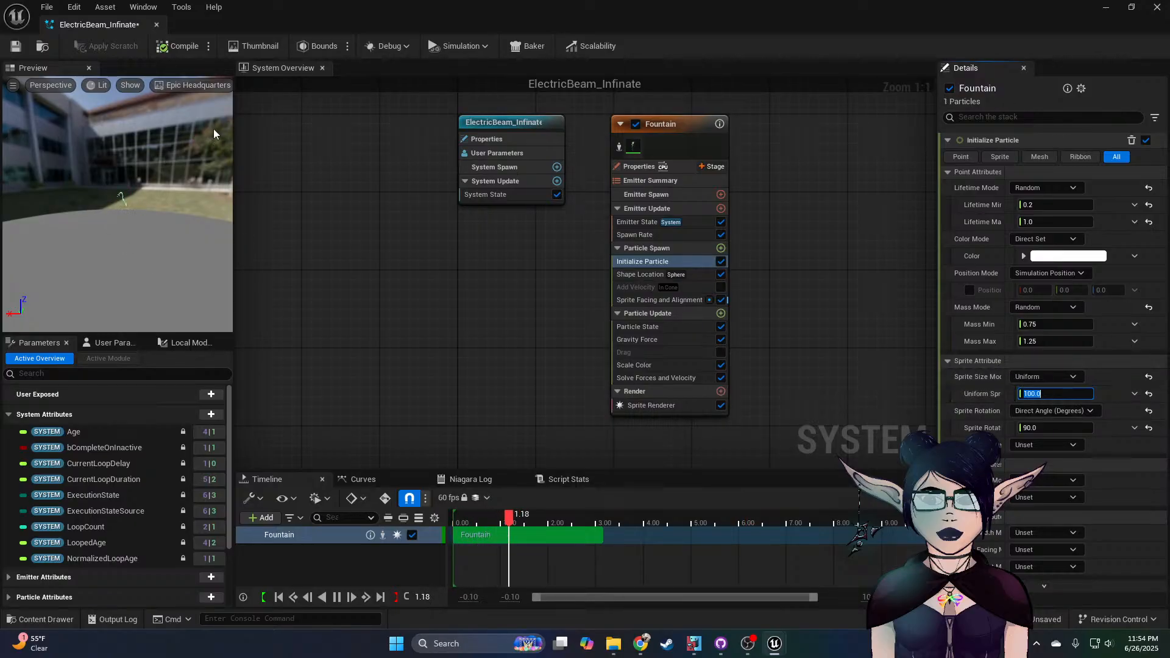
{"action": "left_click", "coordinate": [17, 46]}
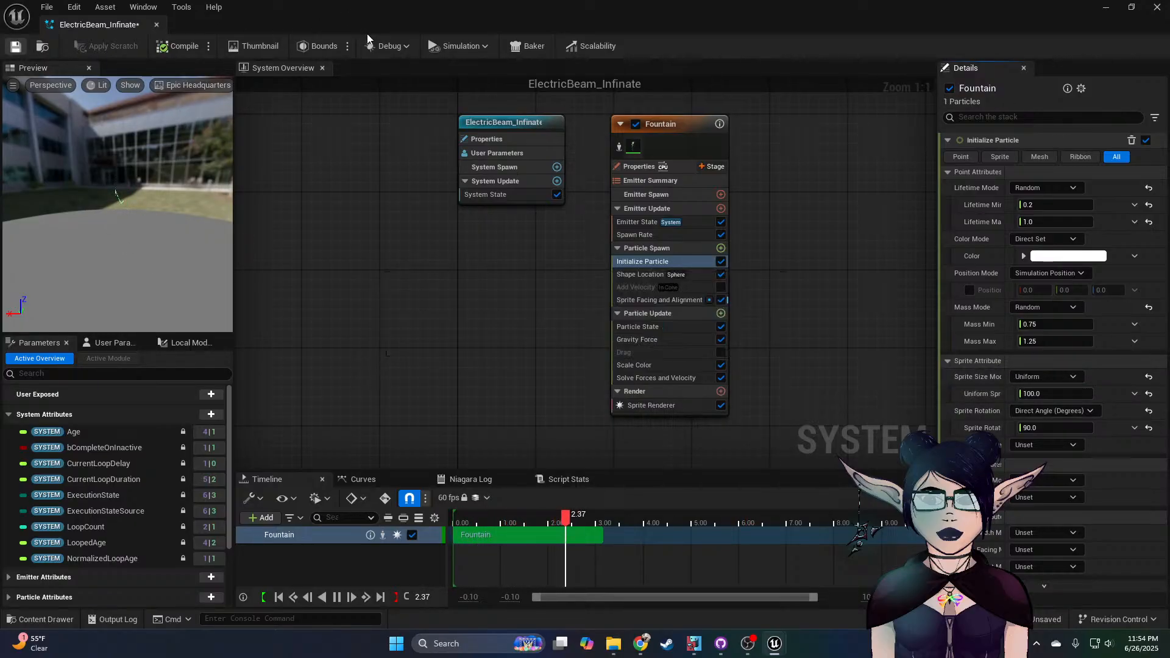
{"action": "left_click_drag", "start_coordinate": [366, 16], "coordinate": [1169, 356]}
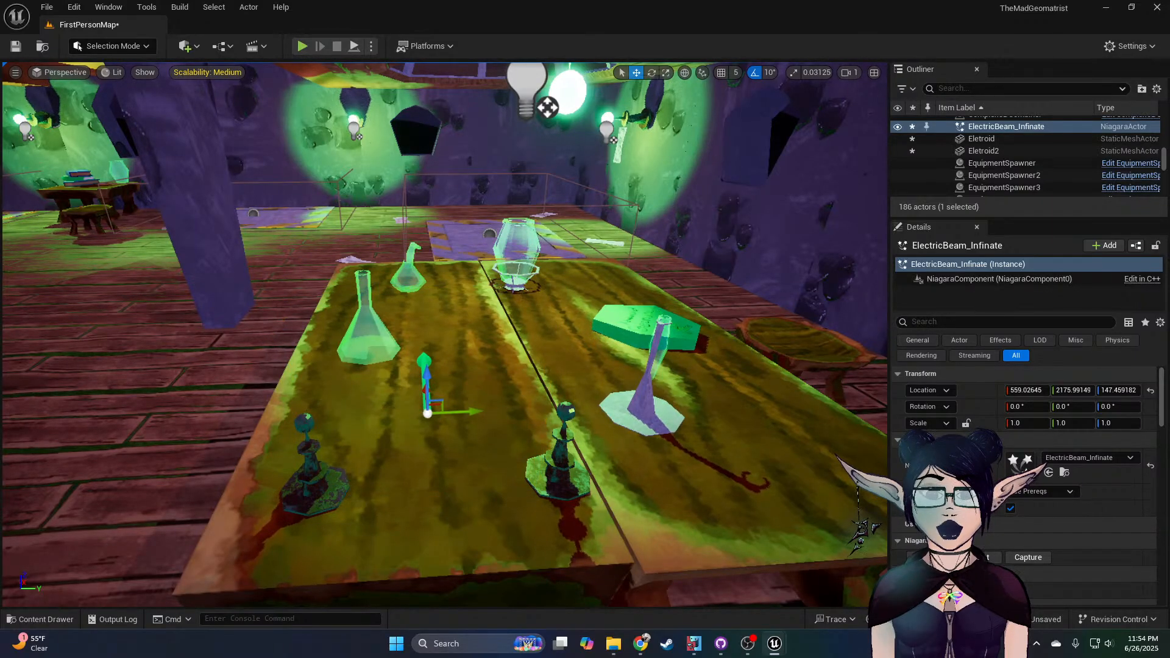
Step: Scale both electrodes on the worktable together to a uniform scale of about 0.39
{"action": "left_click", "coordinate": [332, 503]}
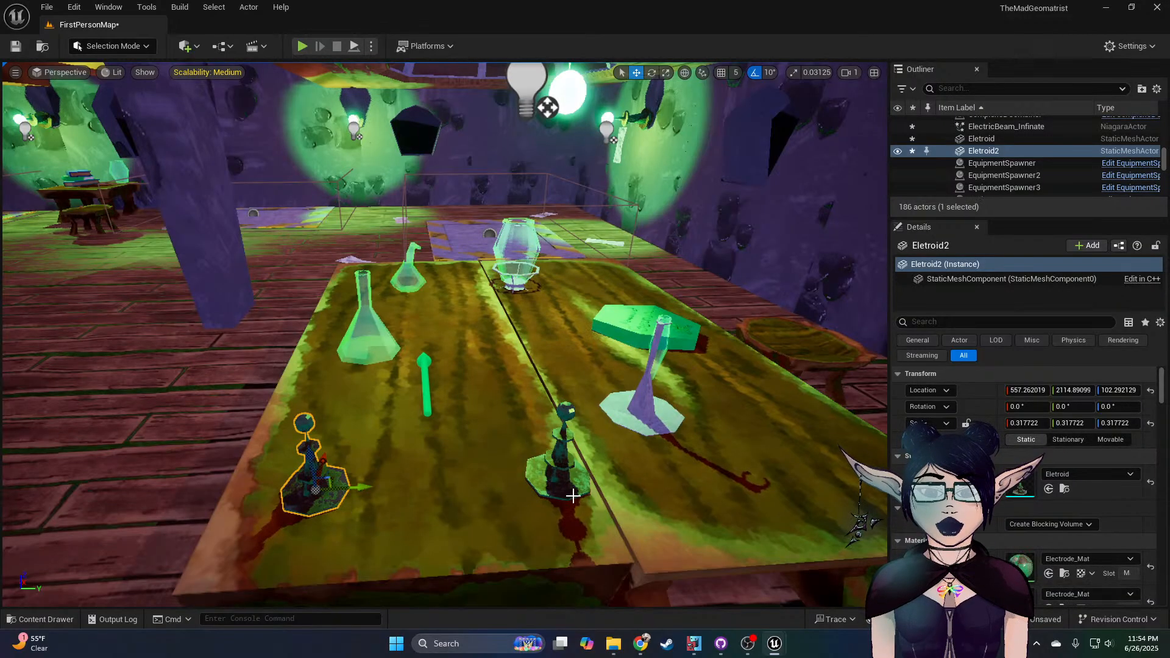
{"action": "left_click", "coordinate": [567, 467], "text": "ctrl"}
{"action": "key", "text": "r"}
{"action": "left_click_drag", "start_coordinate": [555, 475], "coordinate": [577, 464]}
Step: Shift both electrodes along Y toward the beam's ends, placing Eletroid2 at about 2111 and Eletroid at about 2239
{"action": "left_click", "coordinate": [256, 493]}
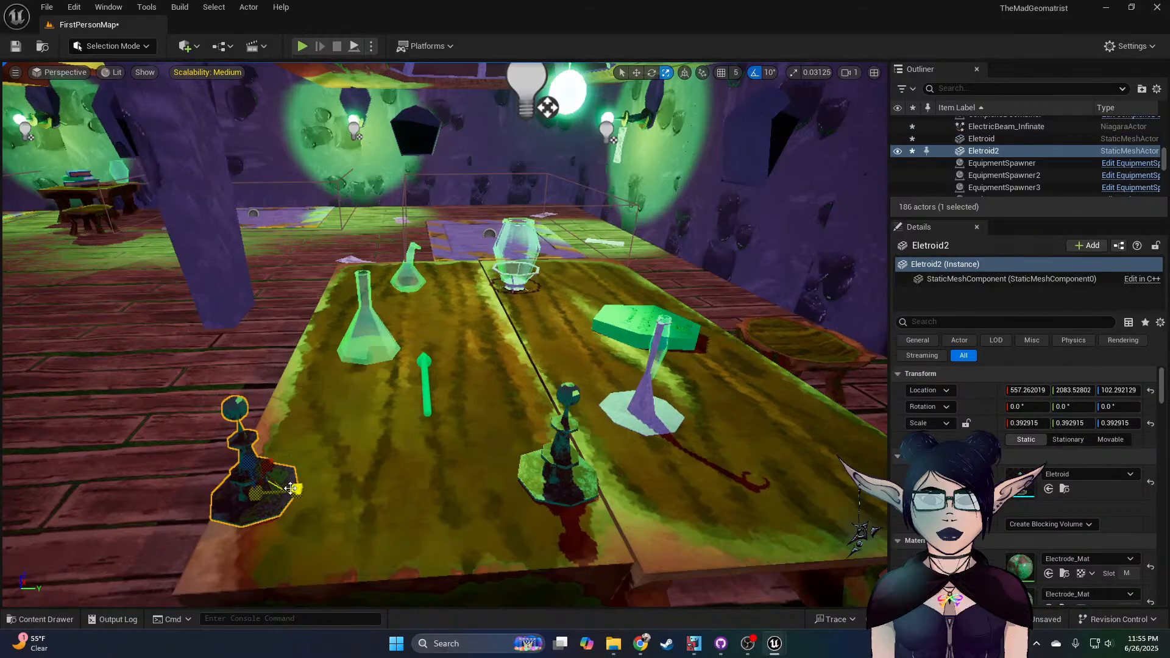
{"action": "left_click_drag", "start_coordinate": [295, 488], "coordinate": [349, 490]}
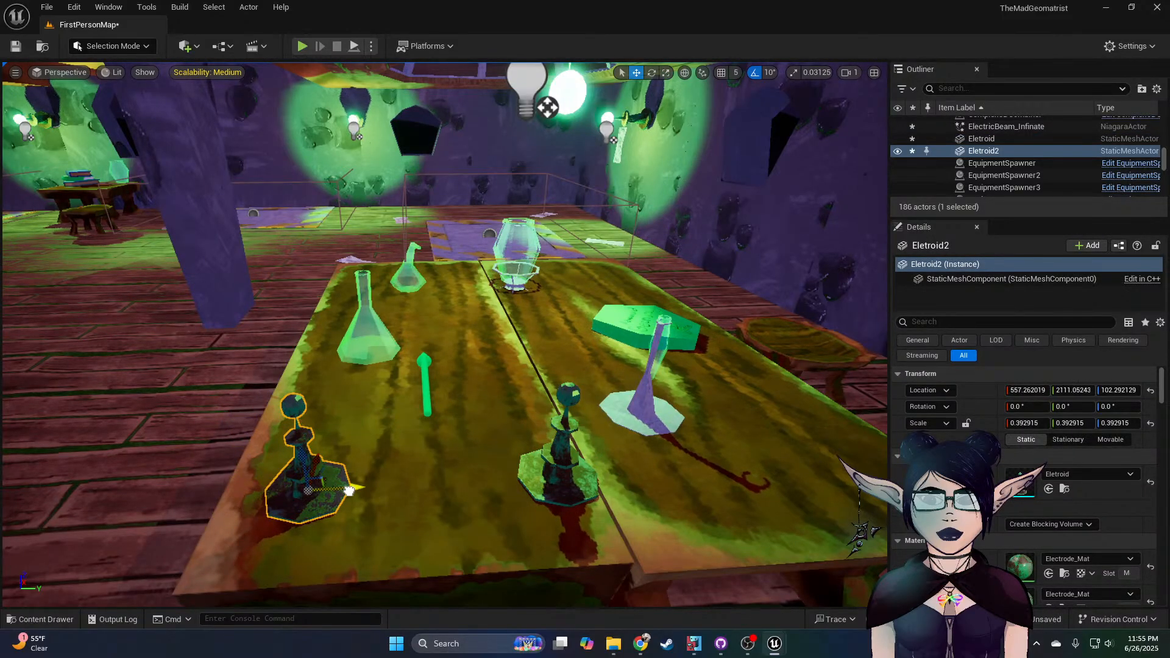
{"action": "left_click", "coordinate": [559, 457]}
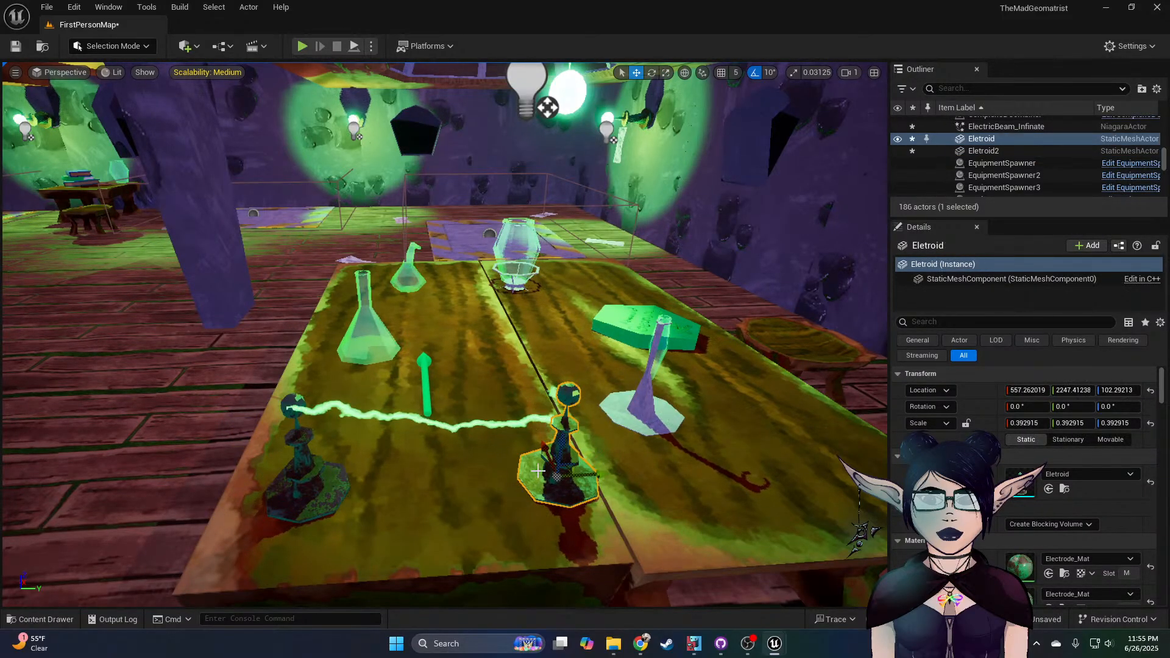
{"action": "key", "text": "a"}
{"action": "right_click_drag", "start_coordinate": [528, 463], "coordinate": [469, 422]}
{"action": "key", "text": "d"}
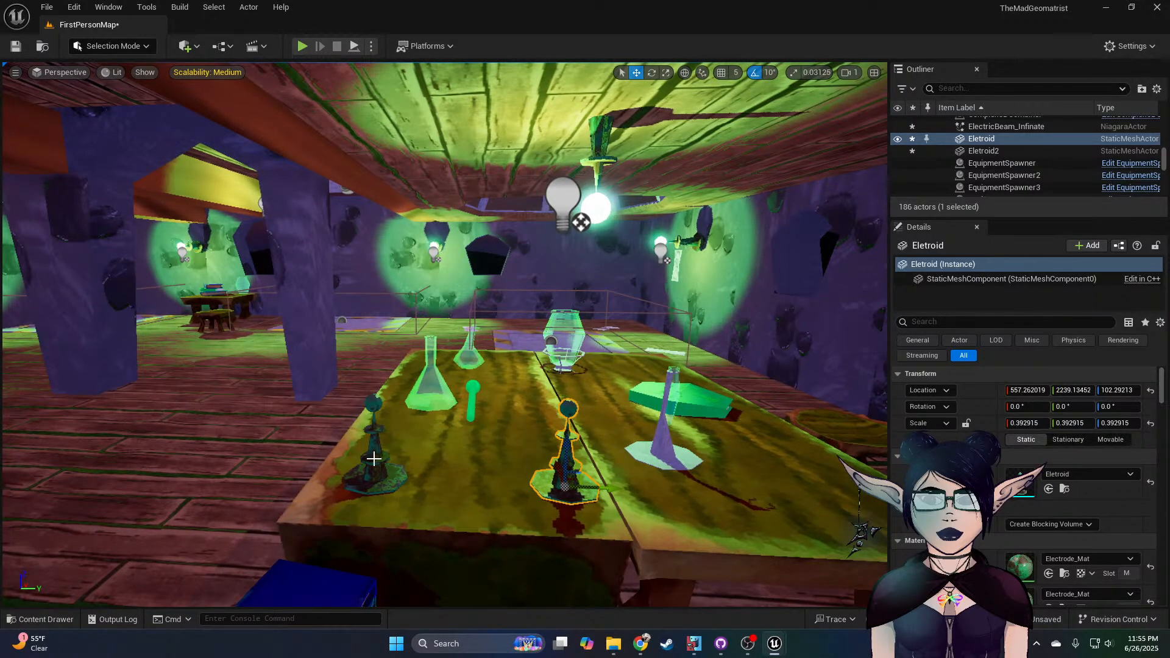
Step: Lower ElectricBeam_Infinate to a height of about 138.6 near the electrode tips and fine-tune Eletroid's Y position to about 2240.9
{"action": "left_click", "coordinate": [474, 393]}
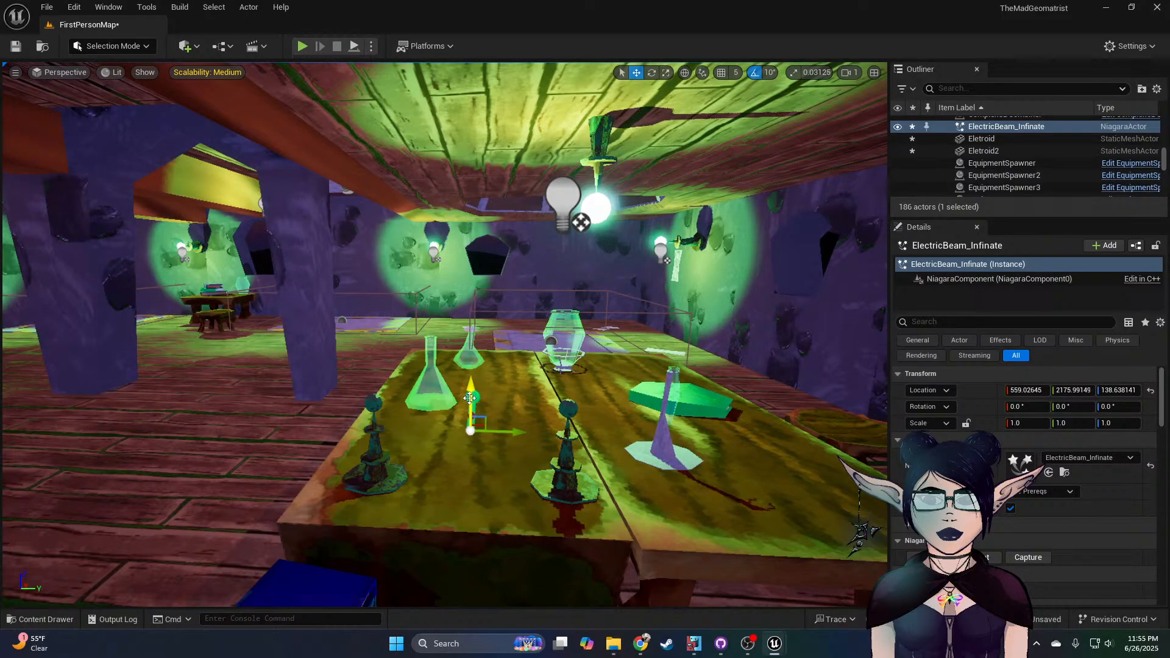
{"action": "right_click_drag", "start_coordinate": [480, 421], "coordinate": [710, 419]}
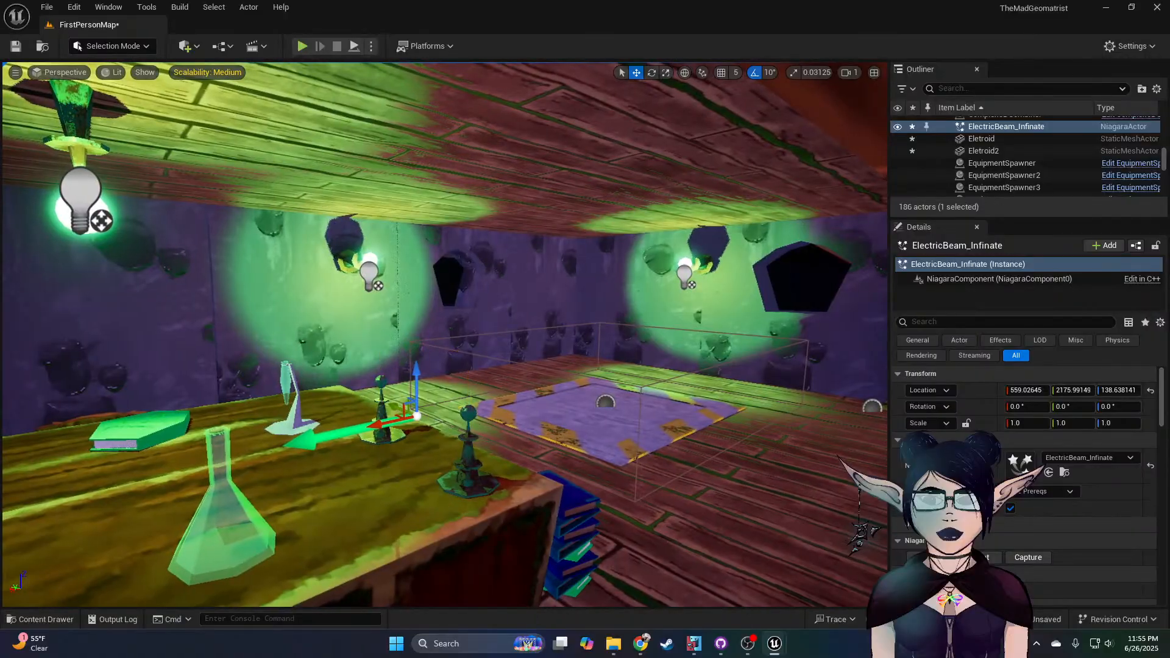
{"action": "right_click_drag", "start_coordinate": [481, 422], "coordinate": [310, 420]}
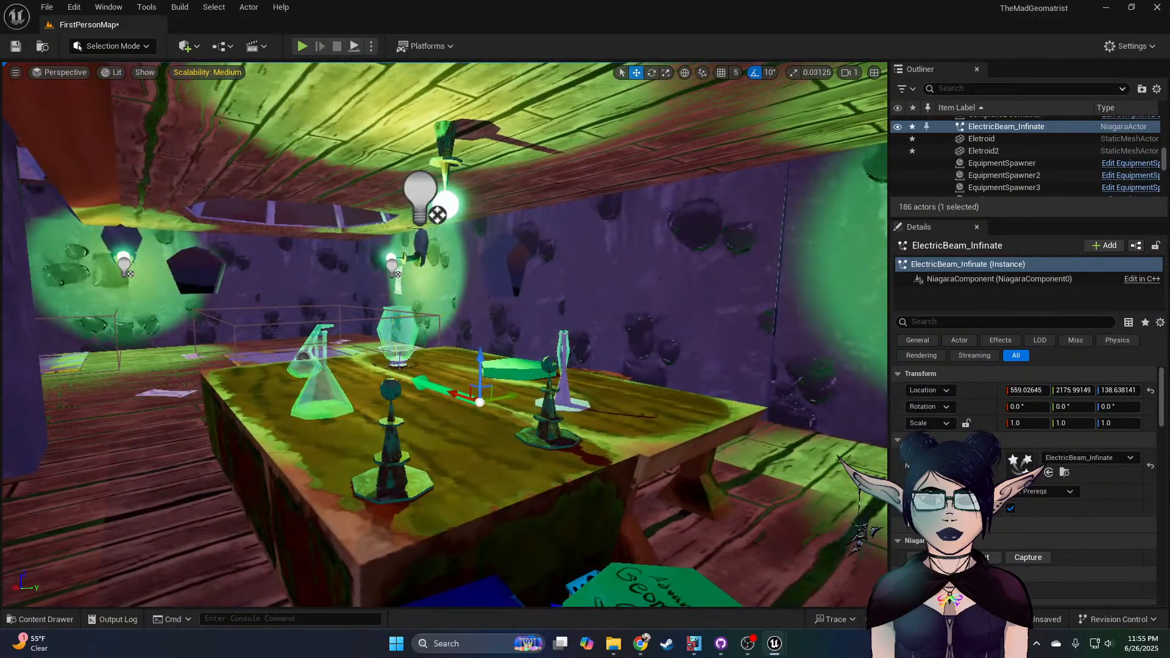
{"action": "right_click_drag", "start_coordinate": [525, 468], "coordinate": [406, 478]}
{"action": "left_click", "coordinate": [478, 485]}
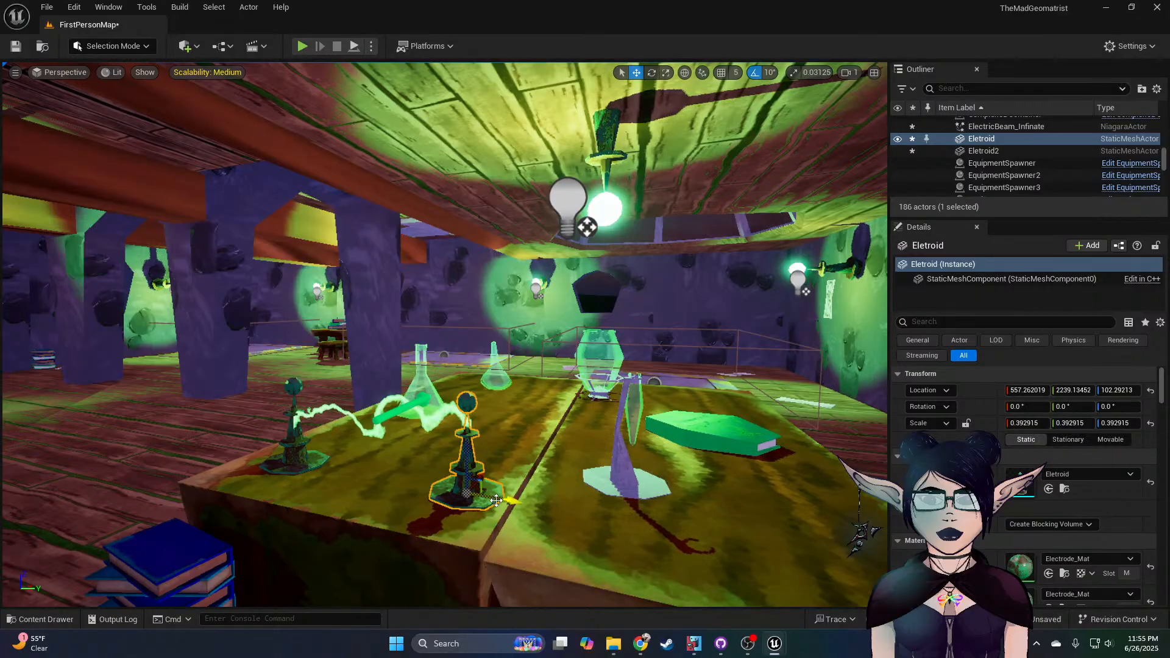
{"action": "mouse_move", "coordinate": [478, 486]}
{"action": "right_mouse_down"}
{"action": "mouse_move", "coordinate": [661, 464]}
{"action": "mouse_move", "coordinate": [663, 475]}
{"action": "mouse_move", "coordinate": [455, 491]}
{"action": "mouse_move", "coordinate": [459, 510]}
{"action": "mouse_move", "coordinate": [480, 487]}
{"action": "right_mouse_up"}
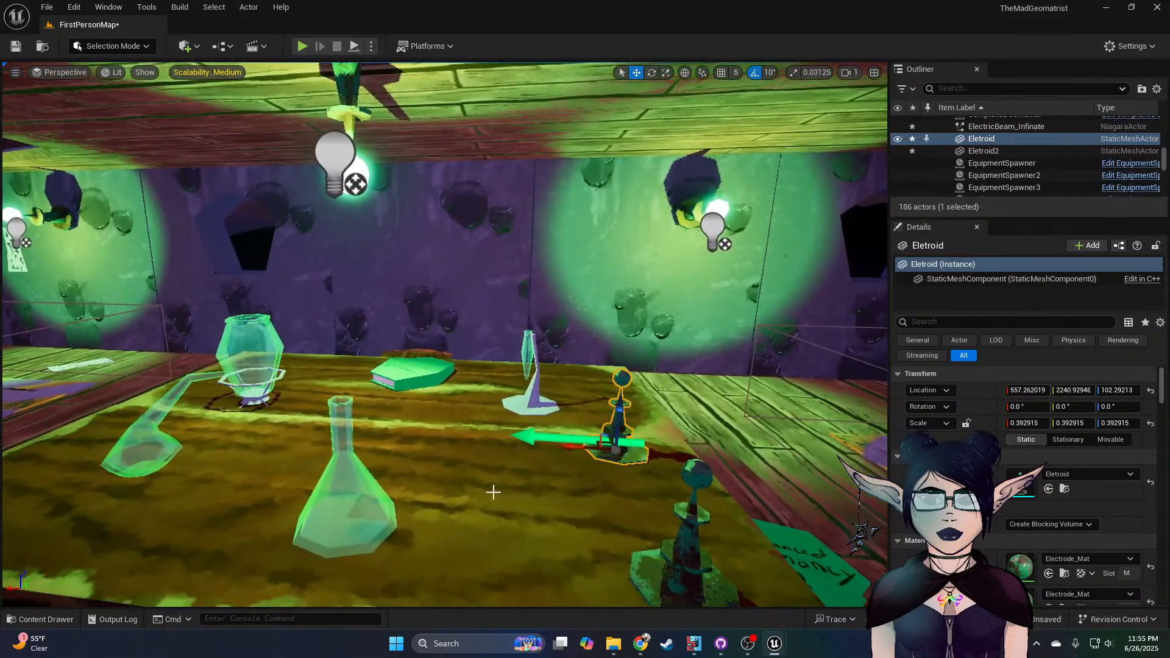
Step: Select the electric beam with both electrodes and rotate the group to about -90° around Z near the worktable's edge
{"action": "left_click", "coordinate": [655, 486], "text": "ctrl"}
{"action": "left_click", "coordinate": [692, 540], "text": "ctrl"}
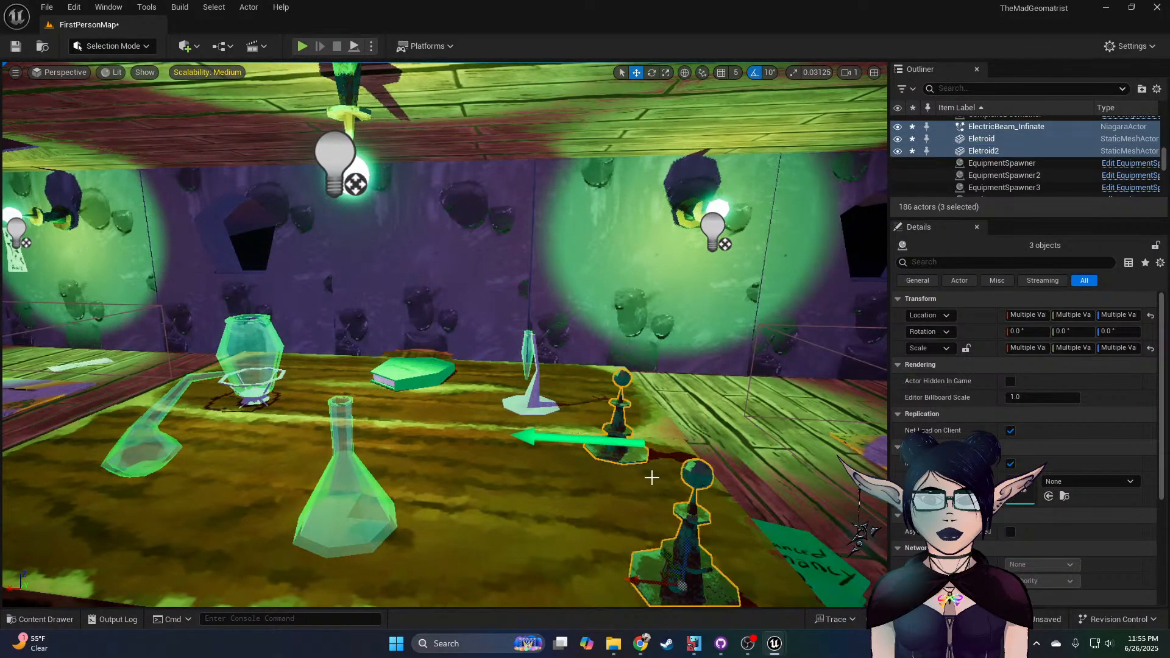
{"action": "left_click", "coordinate": [619, 392], "text": "ctrl"}
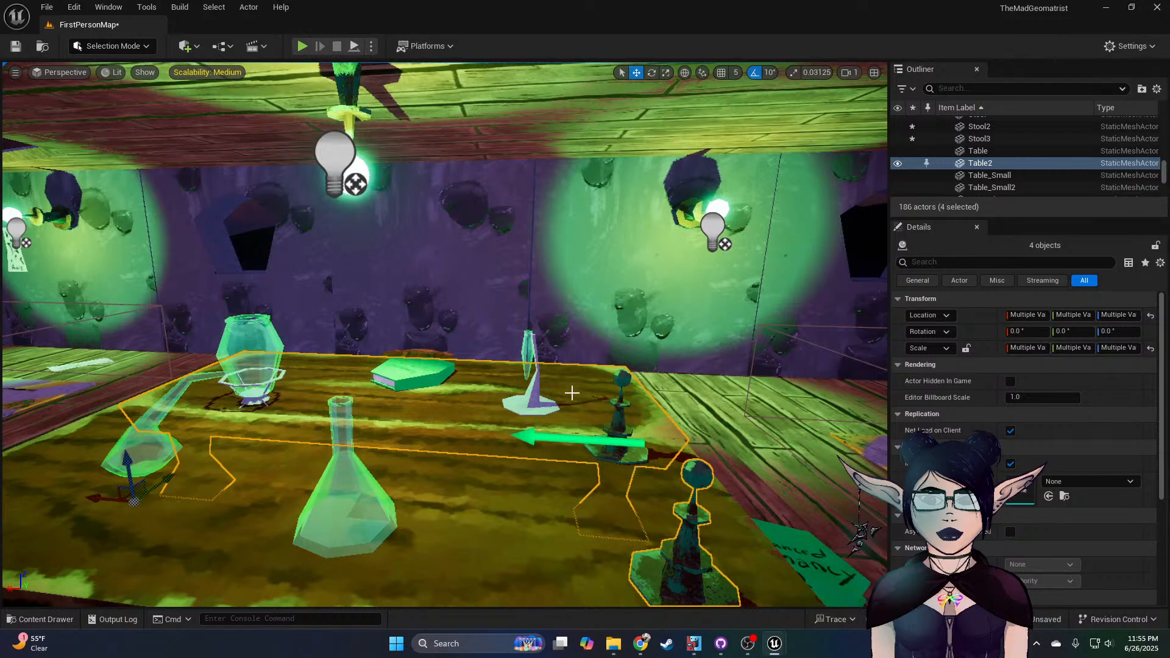
{"action": "left_click", "coordinate": [621, 431], "text": "ctrl"}
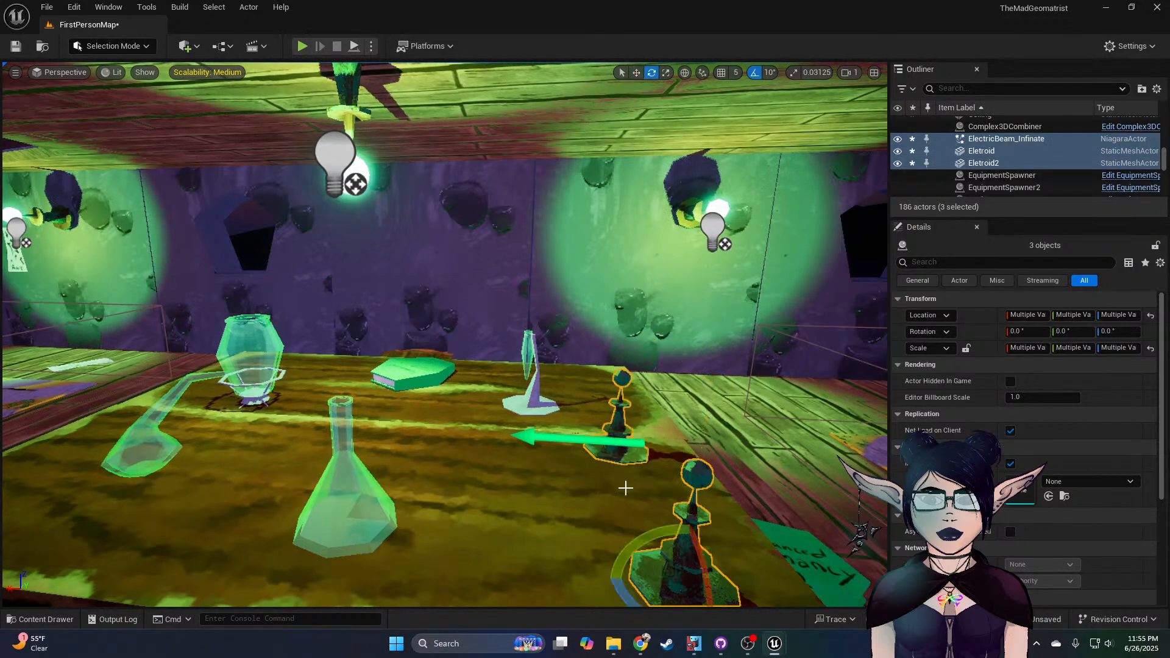
{"action": "left_click_drag", "start_coordinate": [658, 543], "coordinate": [603, 557]}
{"action": "right_click_drag", "start_coordinate": [564, 530], "coordinate": [574, 529]}
{"action": "key", "text": "s"}
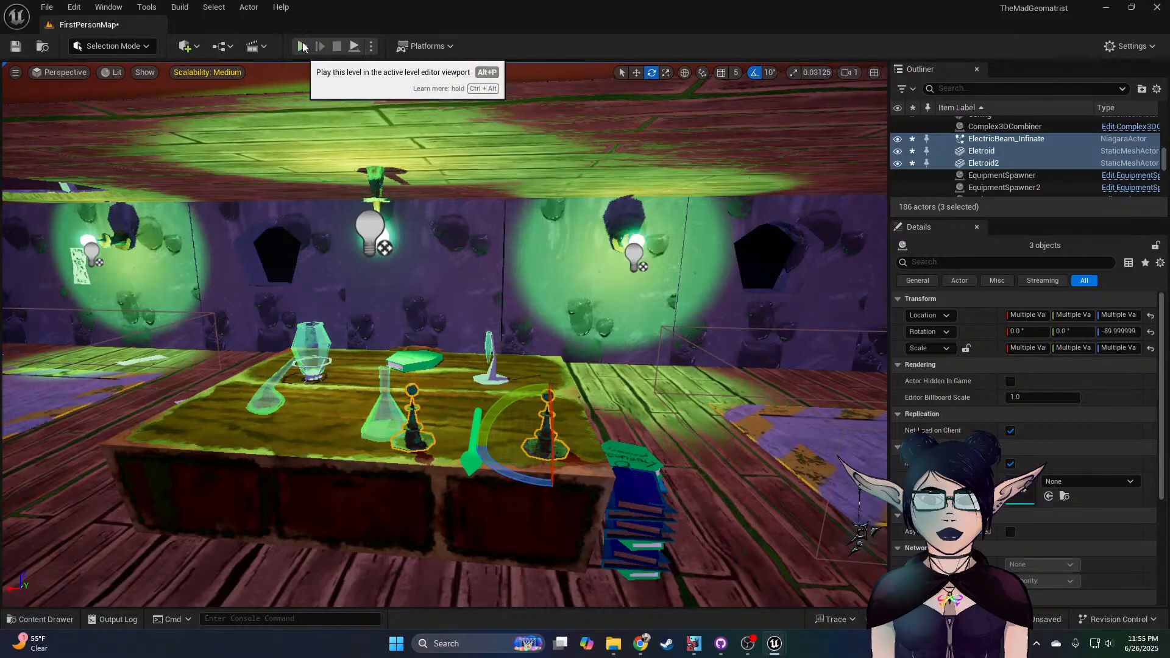
Step: Duplicate the beam and electrode group and move the copy to the book stack on the table beneath the window
{"action": "right_click_drag", "start_coordinate": [424, 421], "coordinate": [415, 407]}
{"action": "left_click_drag", "start_coordinate": [302, 377], "coordinate": [757, 345], "text": "alt"}
{"action": "left_click_drag", "start_coordinate": [841, 352], "coordinate": [513, 229]}
{"action": "right_click_drag", "start_coordinate": [514, 229], "coordinate": [408, 279]}
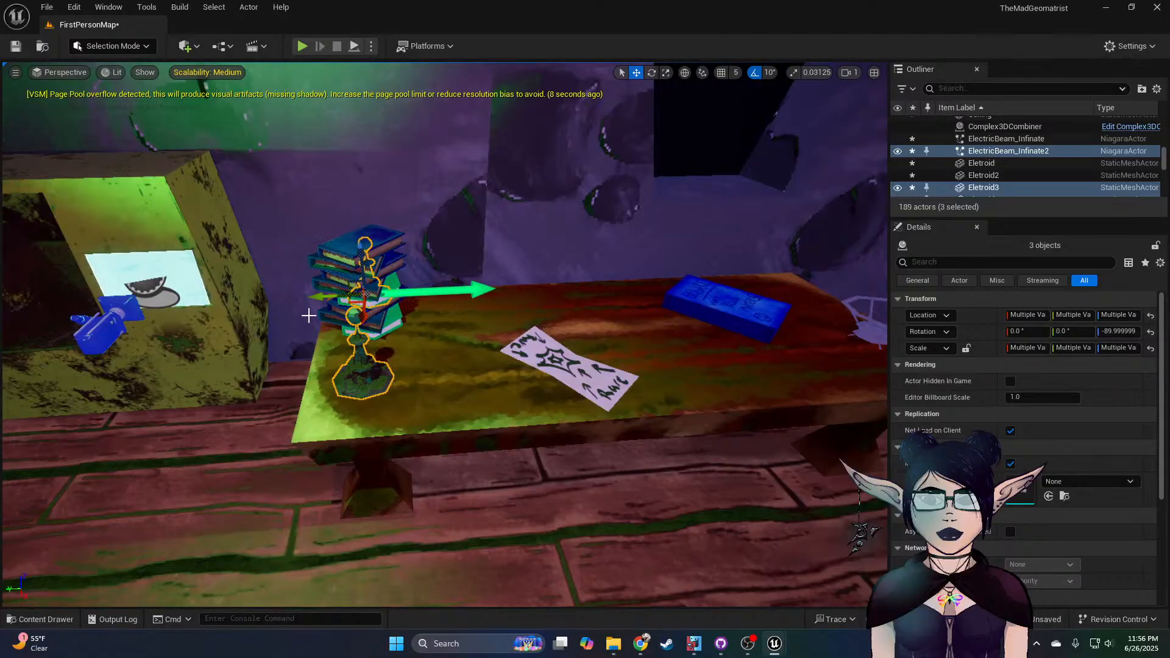
Step: Turn the duplicated electrode group to about -180° around Z and place it at the window table's back edge, beside the book stack
{"action": "left_click_drag", "start_coordinate": [312, 300], "coordinate": [484, 299]}
{"action": "key", "text": "e"}
{"action": "left_click_drag", "start_coordinate": [576, 318], "coordinate": [629, 286]}
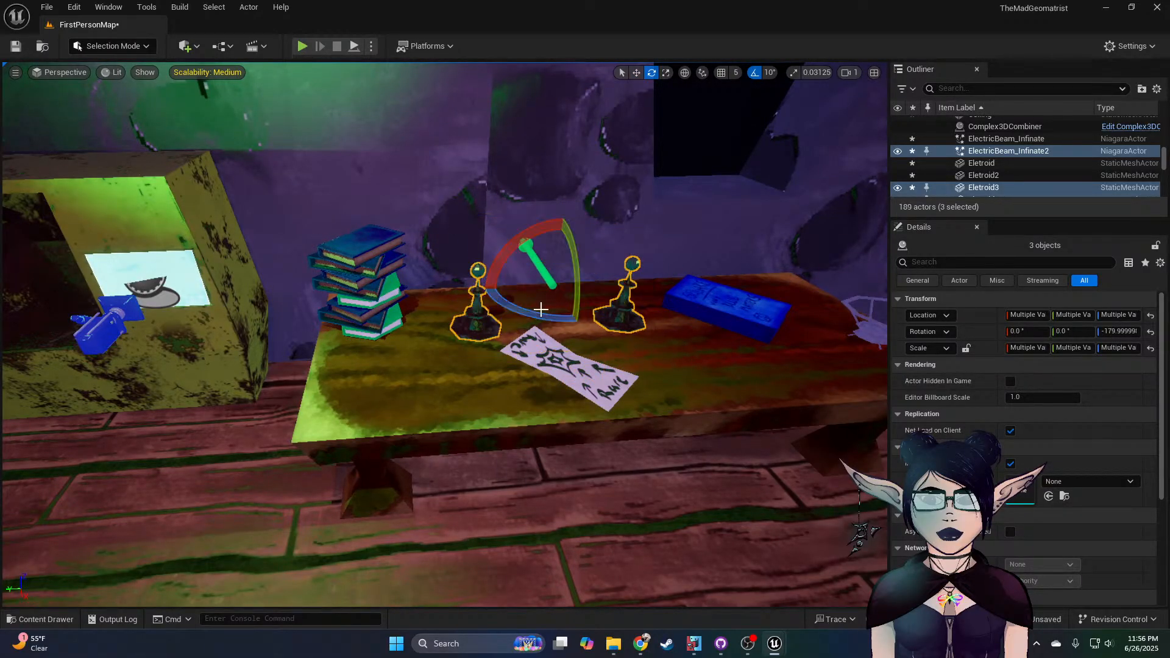
{"action": "left_click_drag", "start_coordinate": [562, 313], "coordinate": [549, 282]}
{"action": "right_click_drag", "start_coordinate": [613, 318], "coordinate": [613, 319]}
{"action": "key", "text": "d"}
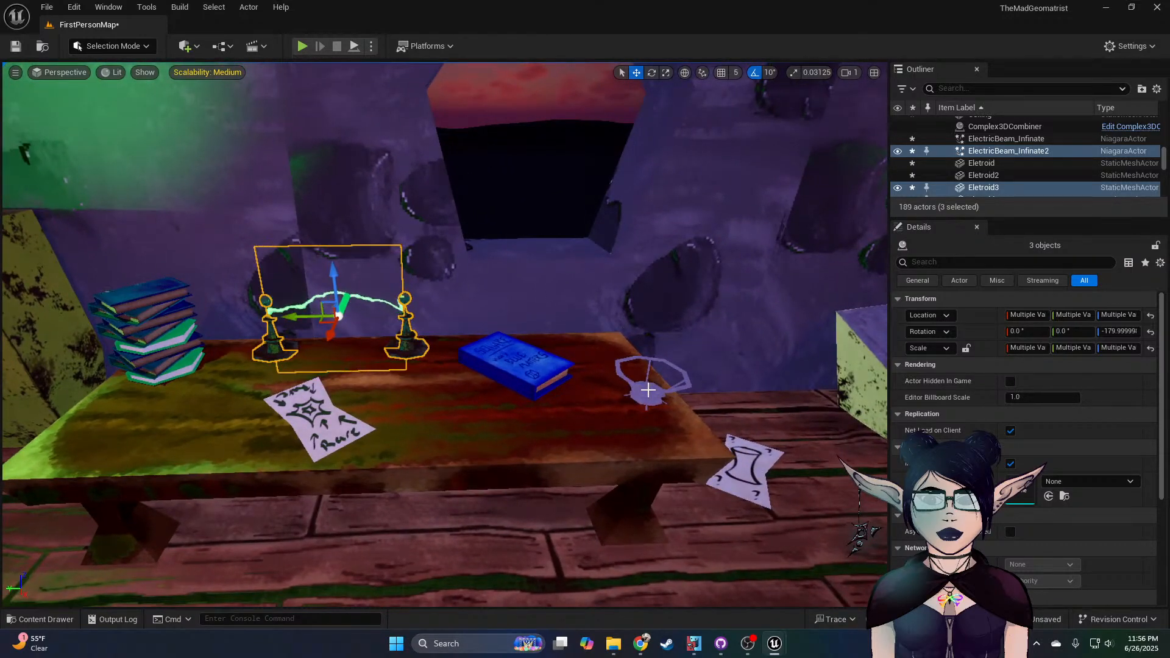
Step: Move the Burner to the back corner of the window table, behind the blue book
{"action": "left_click", "coordinate": [648, 390]}
{"action": "left_click_drag", "start_coordinate": [646, 388], "coordinate": [614, 353]}
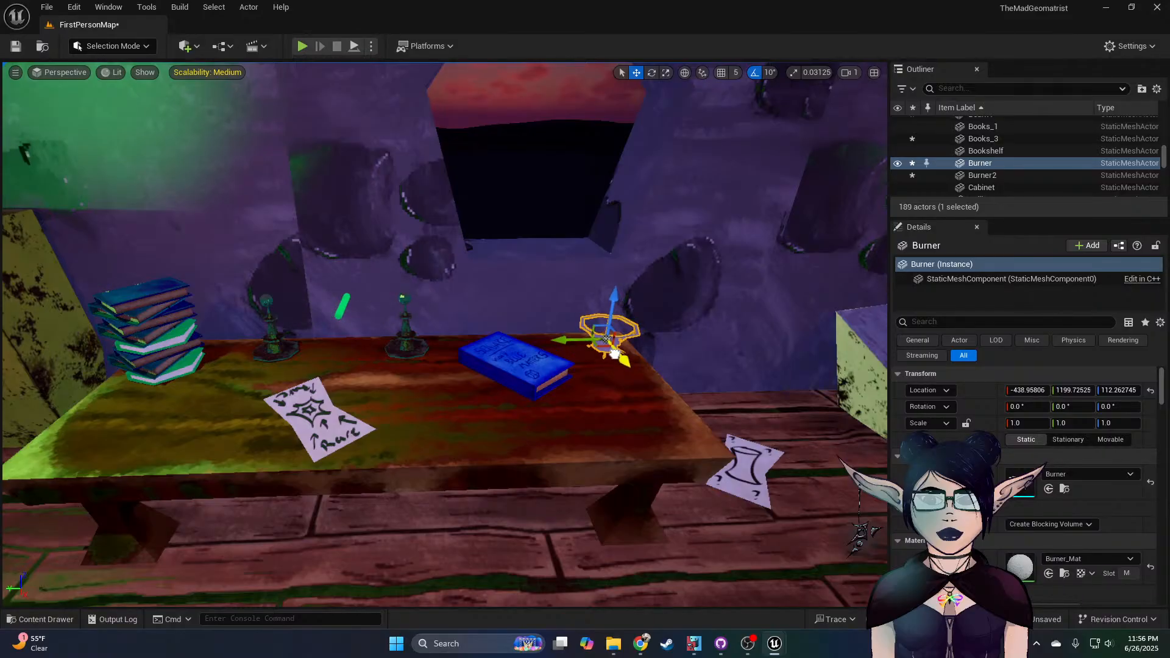
{"action": "right_click_drag", "start_coordinate": [530, 366], "coordinate": [530, 366]}
Step: Duplicate the bent-neck Vial_1 from the worktable and place the copy beside the burner on the window table
{"action": "right_click_drag", "start_coordinate": [519, 467], "coordinate": [519, 467]}
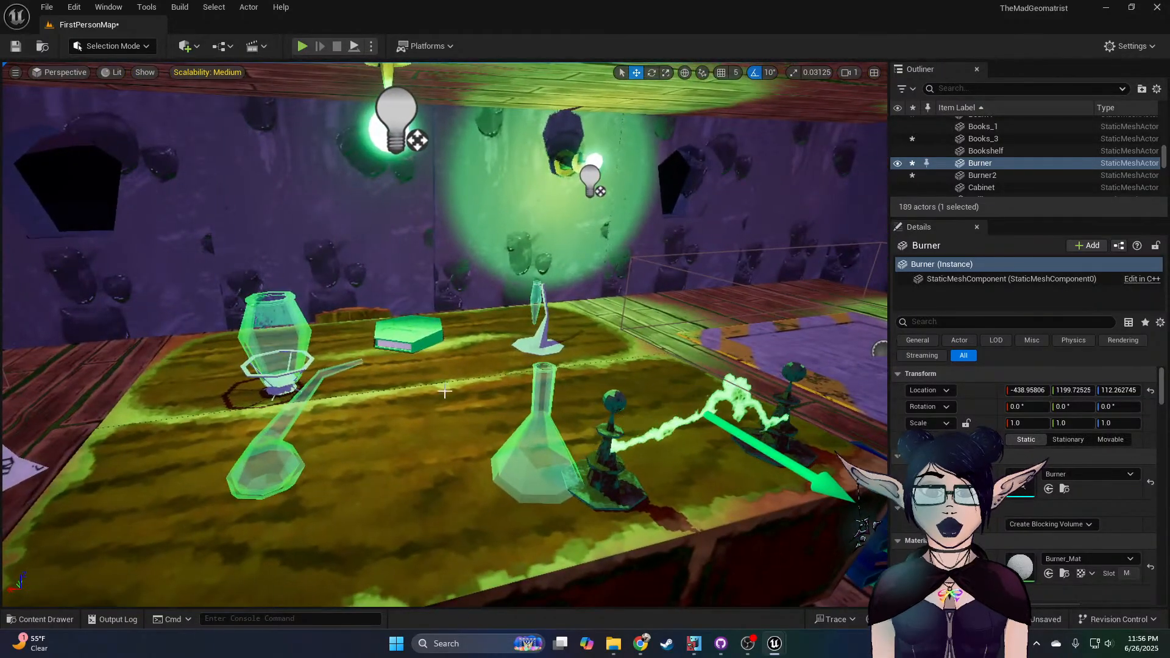
{"action": "left_click", "coordinate": [263, 474]}
{"action": "right_click_drag", "start_coordinate": [263, 474], "coordinate": [391, 438]}
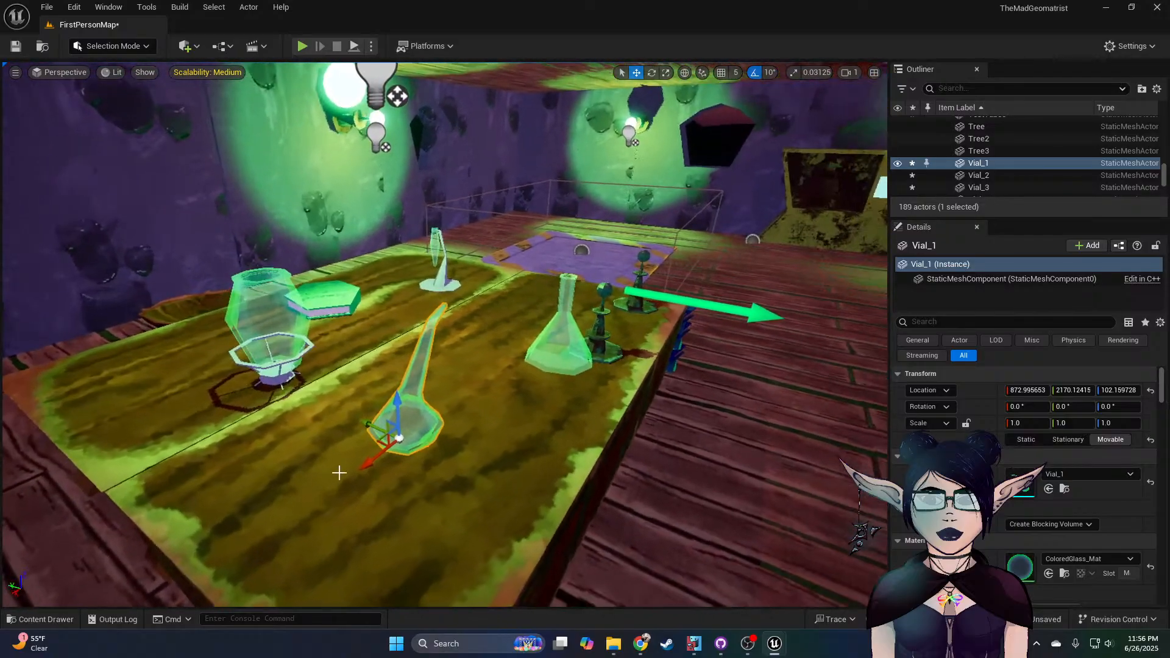
{"action": "left_click_drag", "start_coordinate": [374, 427], "coordinate": [658, 504], "text": "alt"}
{"action": "right_click_drag", "start_coordinate": [614, 465], "coordinate": [614, 464]}
{"action": "left_click_drag", "start_coordinate": [644, 446], "coordinate": [668, 183]}
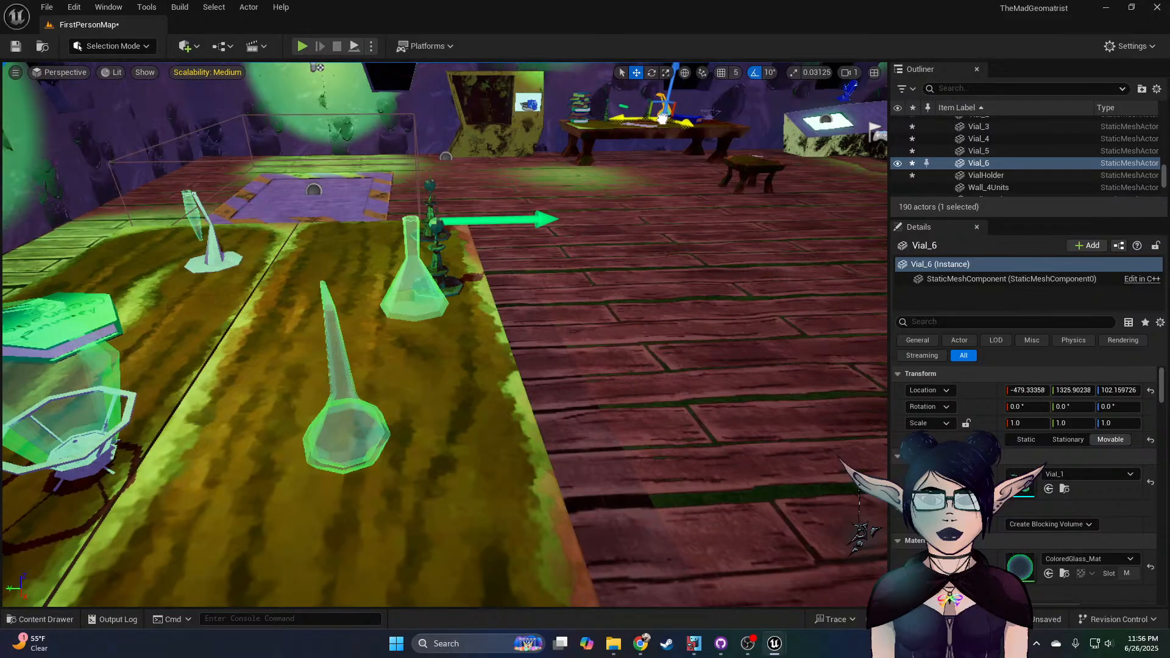
{"action": "key", "text": "f"}
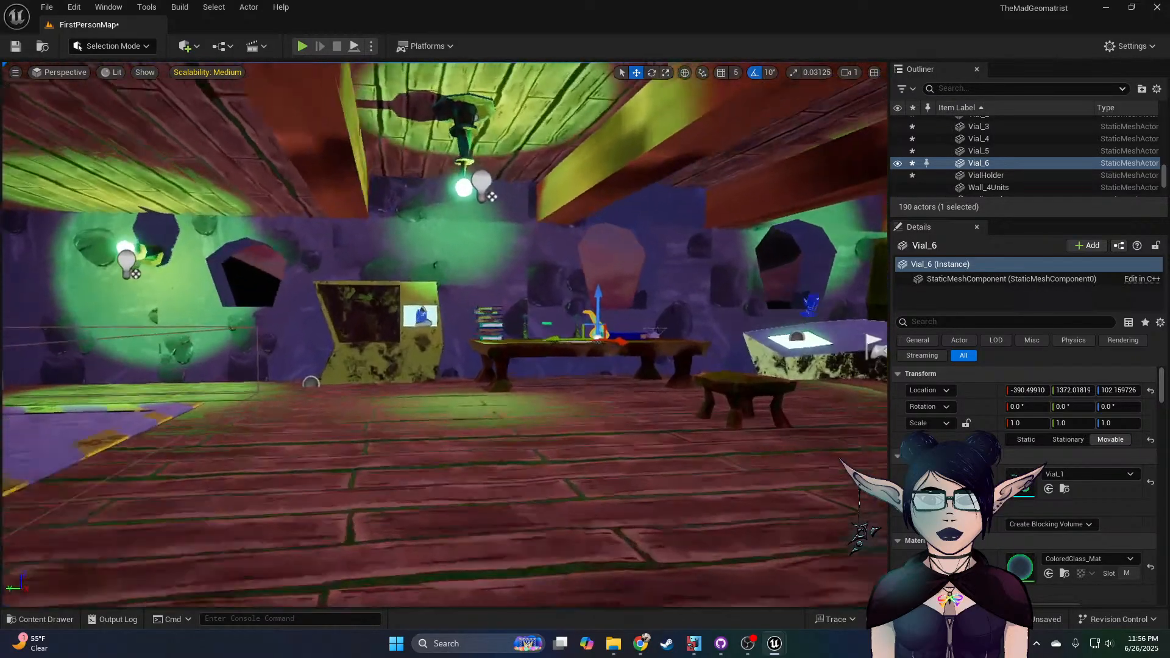
{"action": "scroll", "coordinate": [442, 368], "scroll_direction": "down", "scroll_amount": 5}
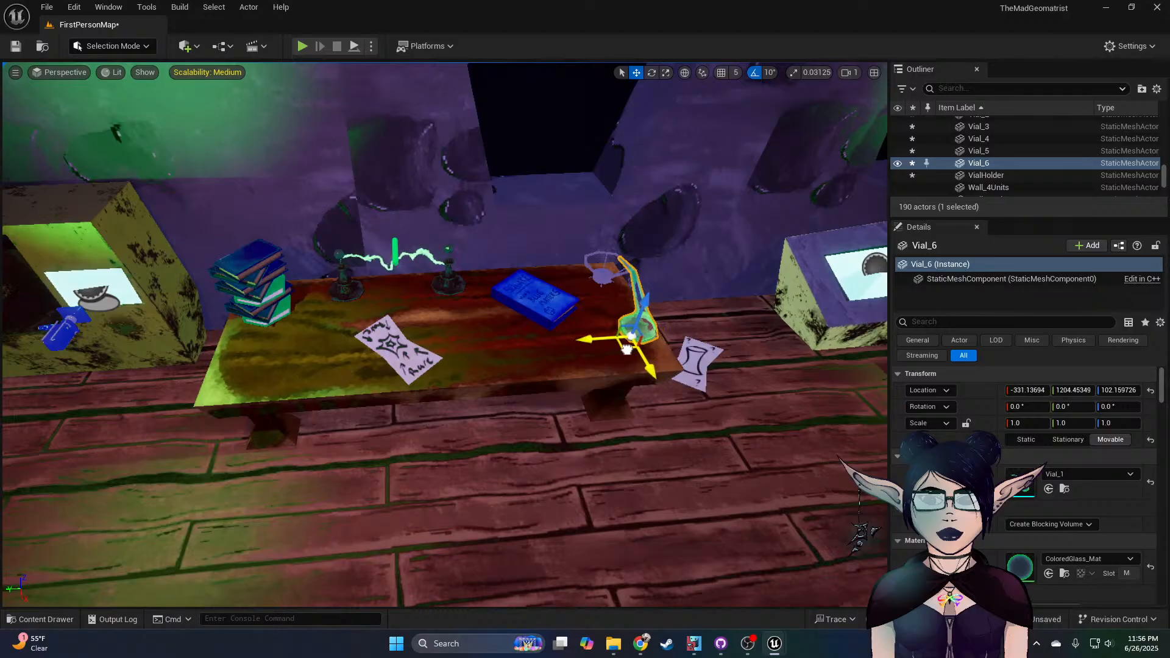
{"action": "right_click_drag", "start_coordinate": [623, 328], "coordinate": [591, 345]}
Step: Select the four test tubes on the floor near the planter and books, and duplicate them across the room
{"action": "right_click_drag", "start_coordinate": [439, 384], "coordinate": [738, 396]}
{"action": "key", "text": "w"}
{"action": "key", "text": "w"}
{"action": "left_click", "coordinate": [553, 429]}
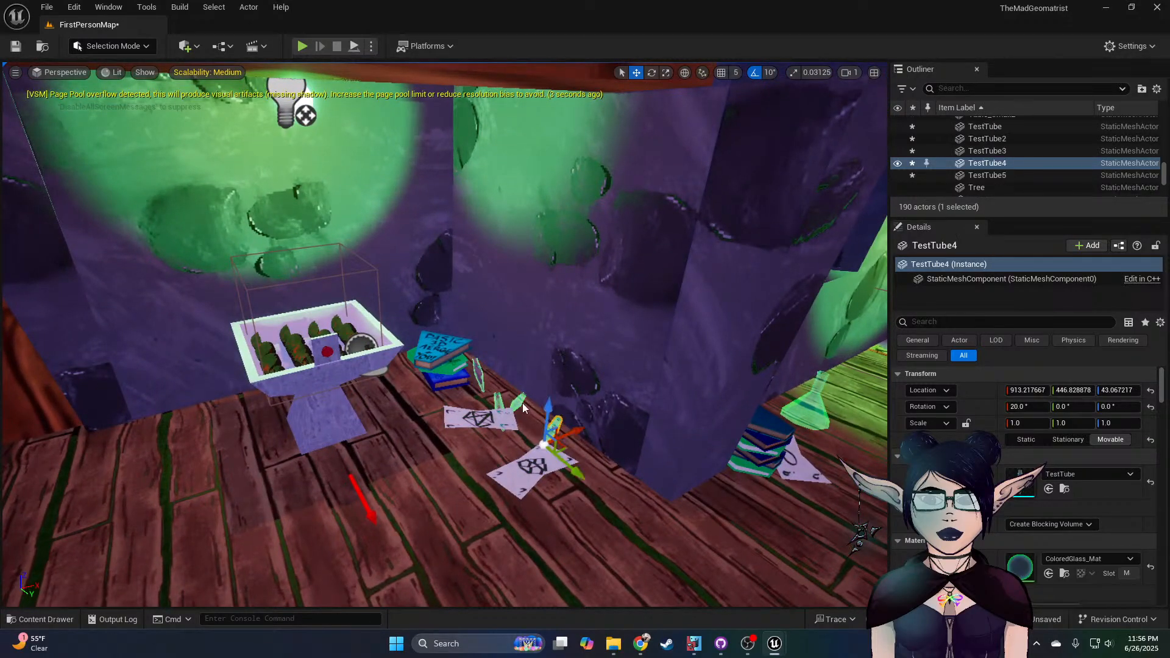
{"action": "left_click", "coordinate": [518, 402], "text": "shift"}
{"action": "left_click", "coordinate": [497, 401], "text": "shift"}
{"action": "left_click", "coordinate": [479, 375], "text": "shift"}
{"action": "key", "text": "w"}
{"action": "mouse_move", "coordinate": [494, 394]}
{"action": "right_mouse_down"}
{"action": "mouse_move", "coordinate": [274, 351]}
{"action": "mouse_move", "coordinate": [292, 347]}
{"action": "mouse_move", "coordinate": [377, 402]}
{"action": "mouse_move", "coordinate": [500, 399]}
{"action": "right_mouse_up"}
{"action": "key", "text": "s"}
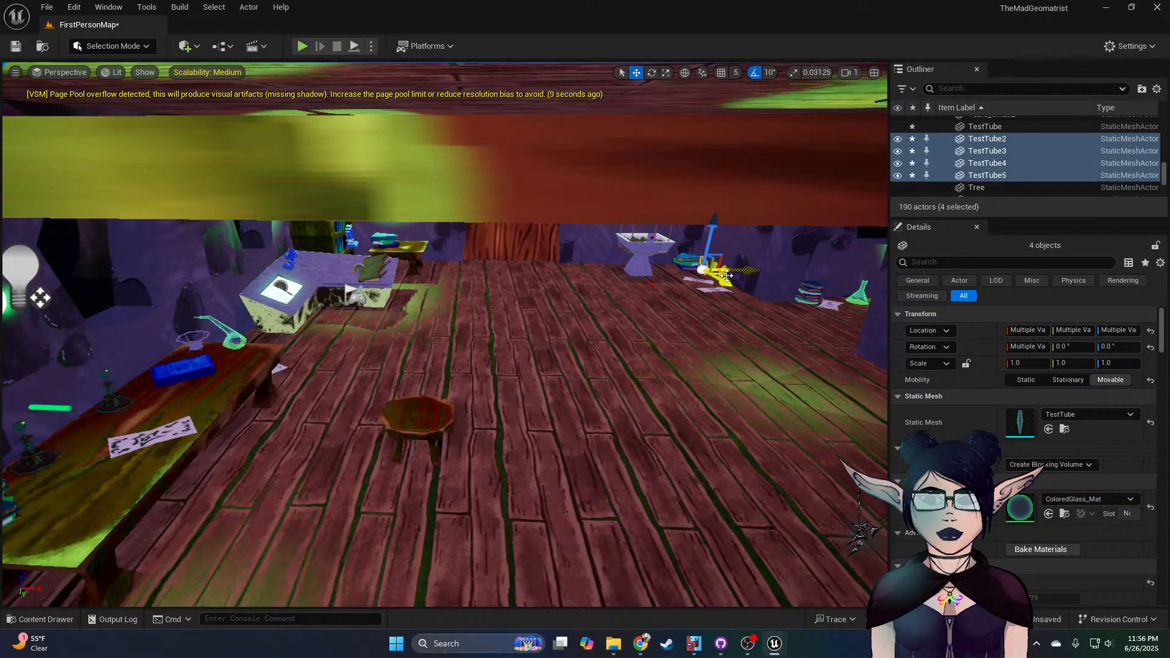
{"action": "left_click_drag", "start_coordinate": [740, 269], "coordinate": [489, 270], "text": "alt"}
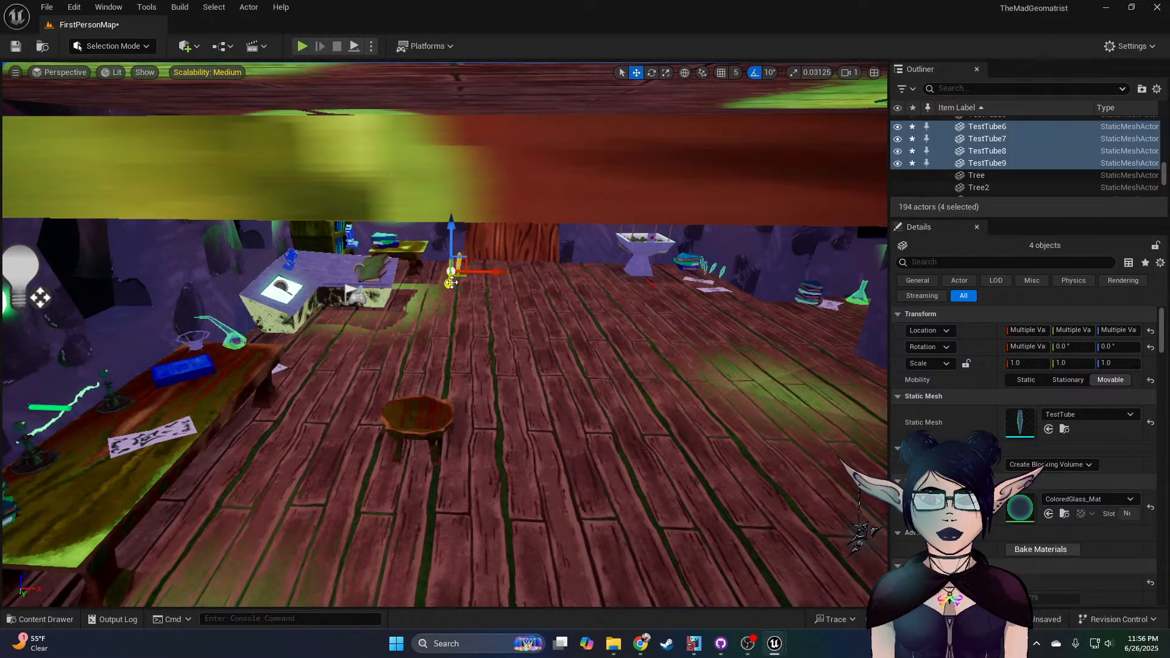
Step: Move the four duplicated test tubes onto the window table, toward the end with the book stack
{"action": "left_click_drag", "start_coordinate": [456, 480], "coordinate": [187, 457]}
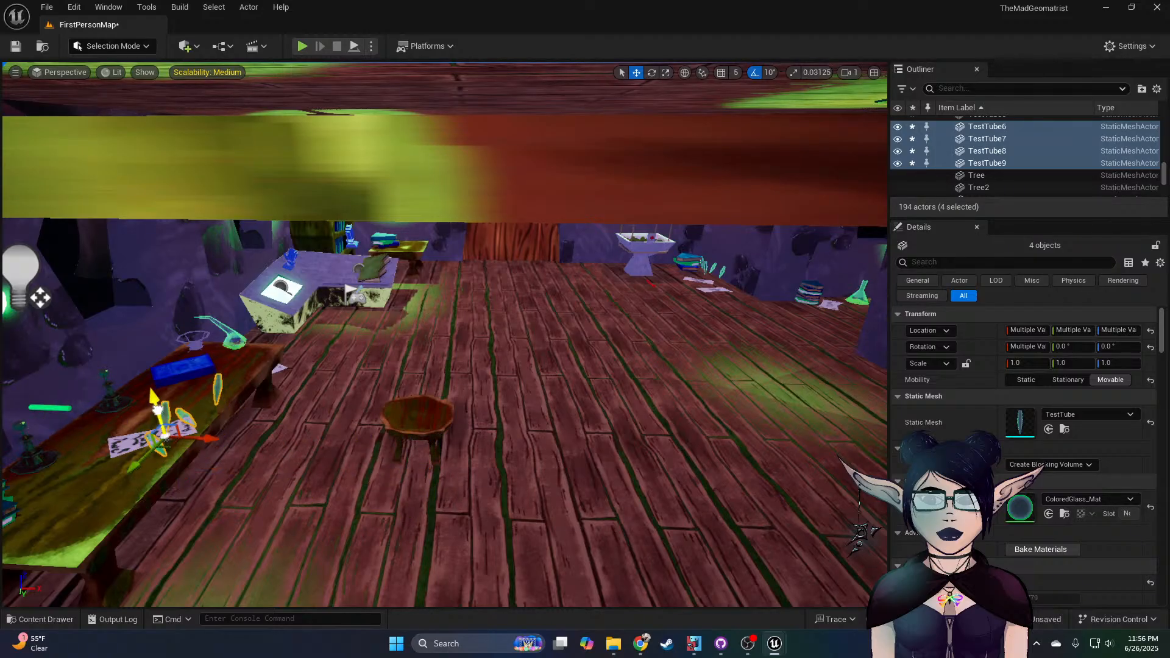
{"action": "key", "text": "f"}
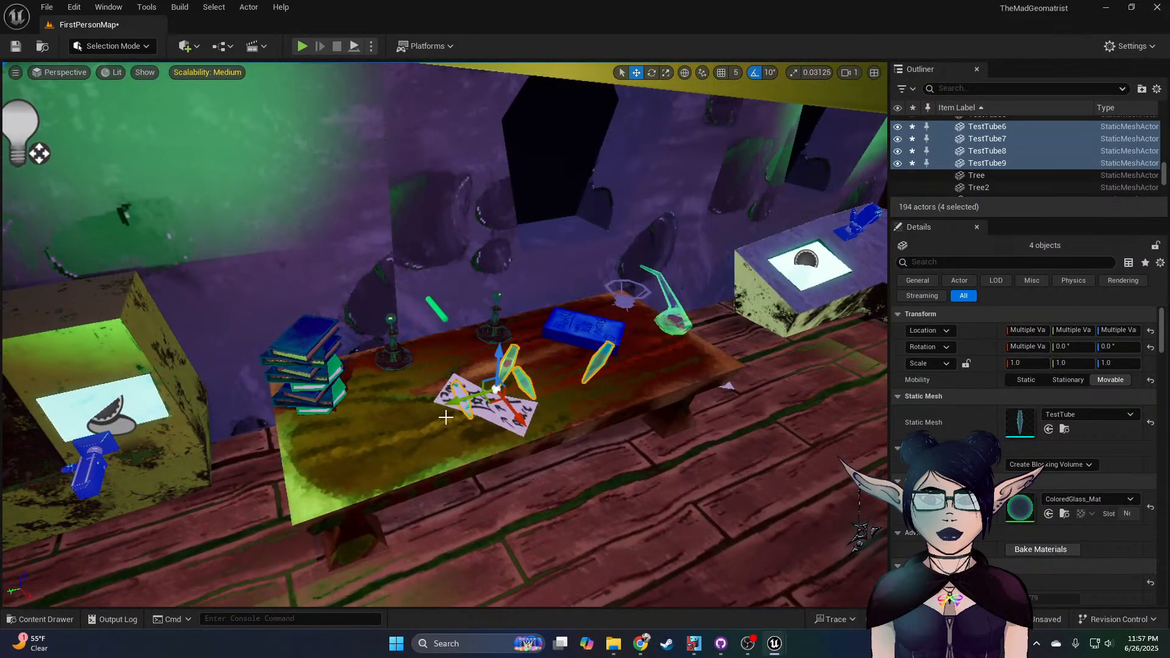
{"action": "left_click_drag", "start_coordinate": [443, 398], "coordinate": [297, 410]}
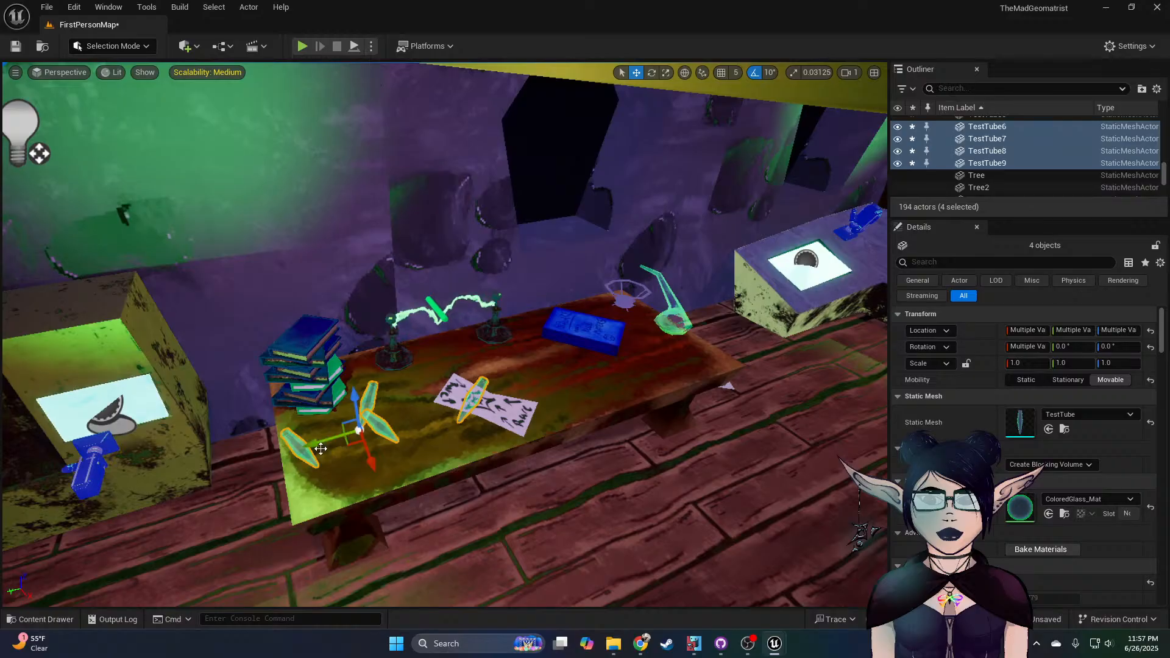
{"action": "left_click_drag", "start_coordinate": [371, 457], "coordinate": [285, 433]}
Step: Move the original bent-neck Vial_1 to the worktable's outer edge, at a Y position of about 2112.3
{"action": "mouse_move", "coordinate": [308, 426]}
{"action": "right_mouse_down"}
{"action": "mouse_move", "coordinate": [201, 422]}
{"action": "mouse_move", "coordinate": [85, 396]}
{"action": "mouse_move", "coordinate": [299, 421]}
{"action": "right_mouse_up"}
{"action": "key", "text": "a"}
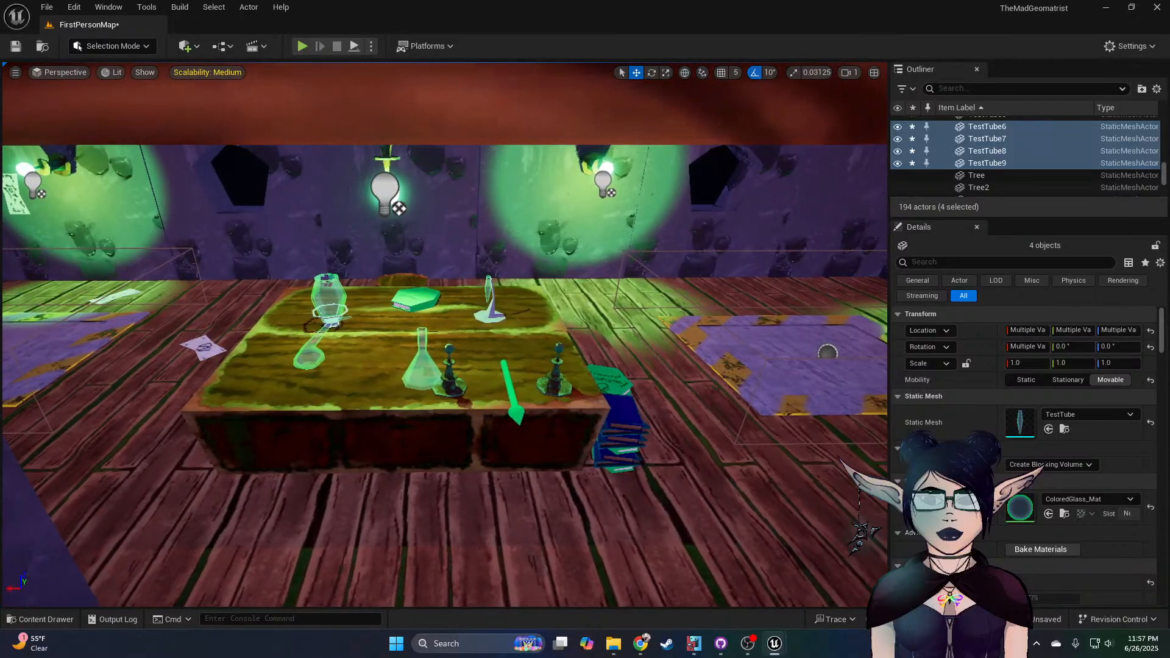
{"action": "right_click_drag", "start_coordinate": [504, 361], "coordinate": [339, 462]}
{"action": "key", "text": "w"}
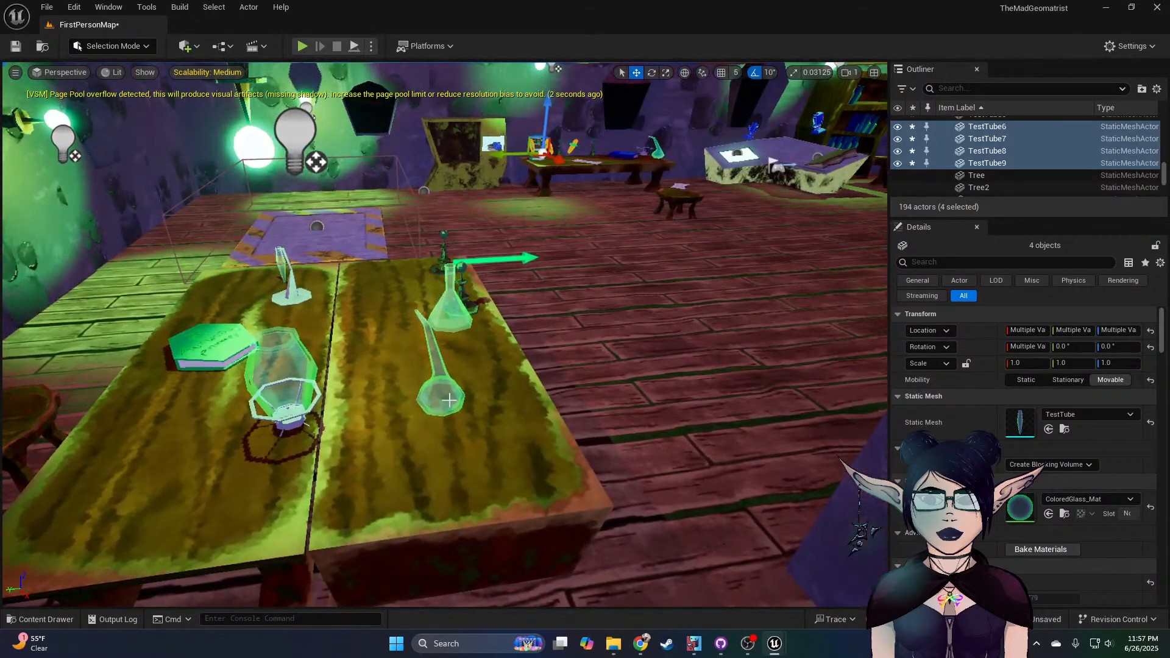
{"action": "left_click", "coordinate": [454, 396]}
{"action": "left_click_drag", "start_coordinate": [466, 402], "coordinate": [466, 404]}
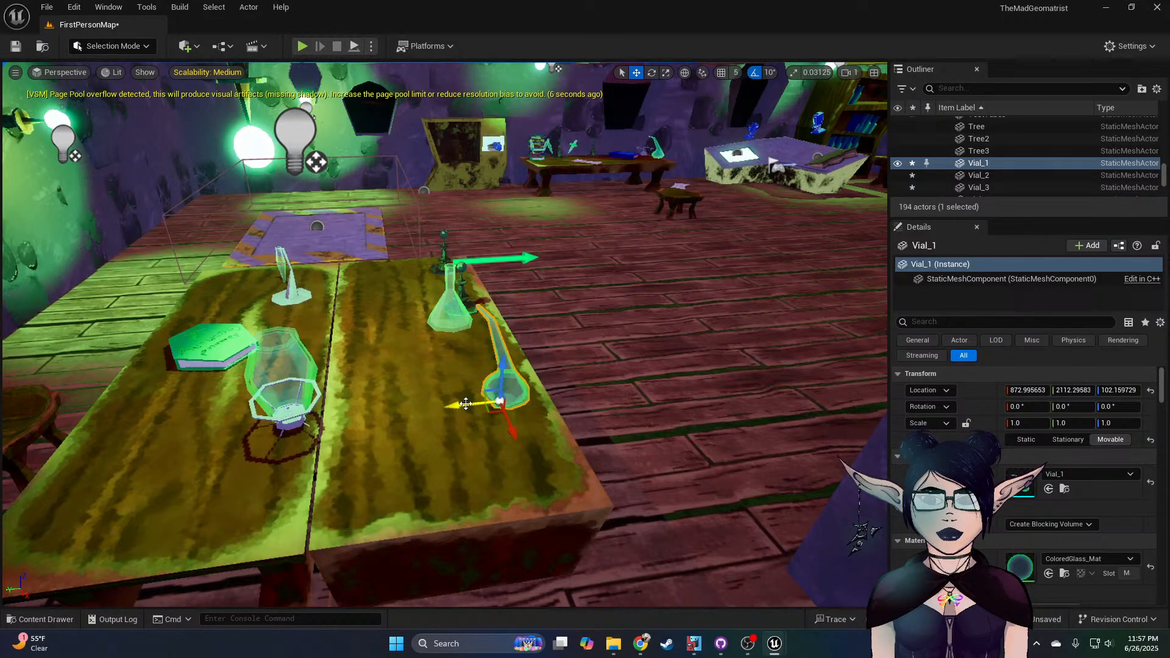
{"action": "right_click_drag", "start_coordinate": [467, 400], "coordinate": [493, 402]}
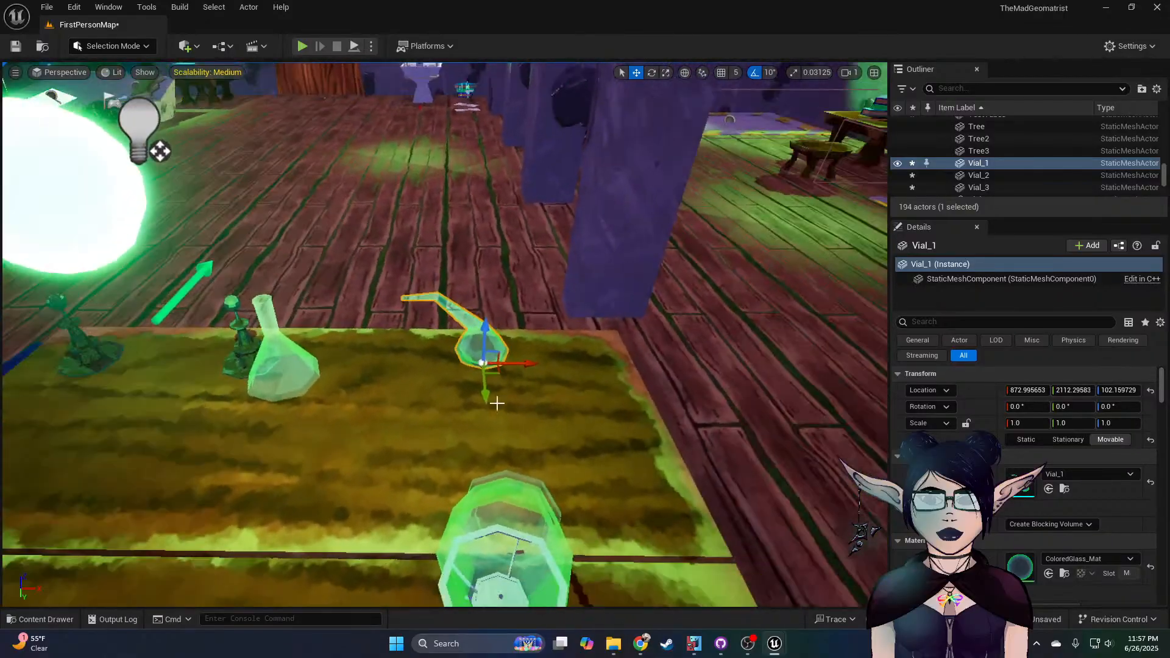
Step: Slide Vial_1 along the worktable's edge and line it up with Vial_3 beside the electrodes
{"action": "left_click_drag", "start_coordinate": [518, 360], "coordinate": [390, 407]}
{"action": "right_click_drag", "start_coordinate": [414, 407], "coordinate": [451, 396]}
{"action": "left_click_drag", "start_coordinate": [541, 404], "coordinate": [543, 404]}
{"action": "left_click", "coordinate": [348, 407]}
{"action": "right_click_drag", "start_coordinate": [349, 407], "coordinate": [434, 394]}
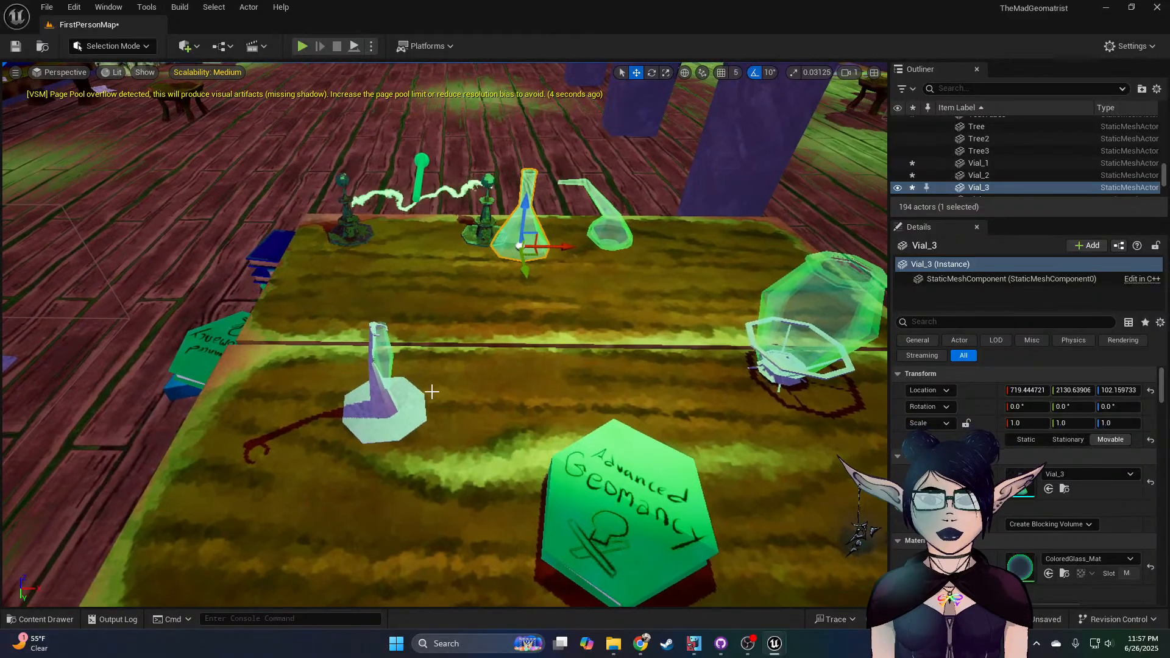
Step: Move the VialHolder together with its vial toward the worktable's side edge, near the floor book stack
{"action": "left_click", "coordinate": [380, 366]}
{"action": "left_click", "coordinate": [413, 413], "text": "ctrl"}
{"action": "left_click_drag", "start_coordinate": [400, 422], "coordinate": [305, 384]}
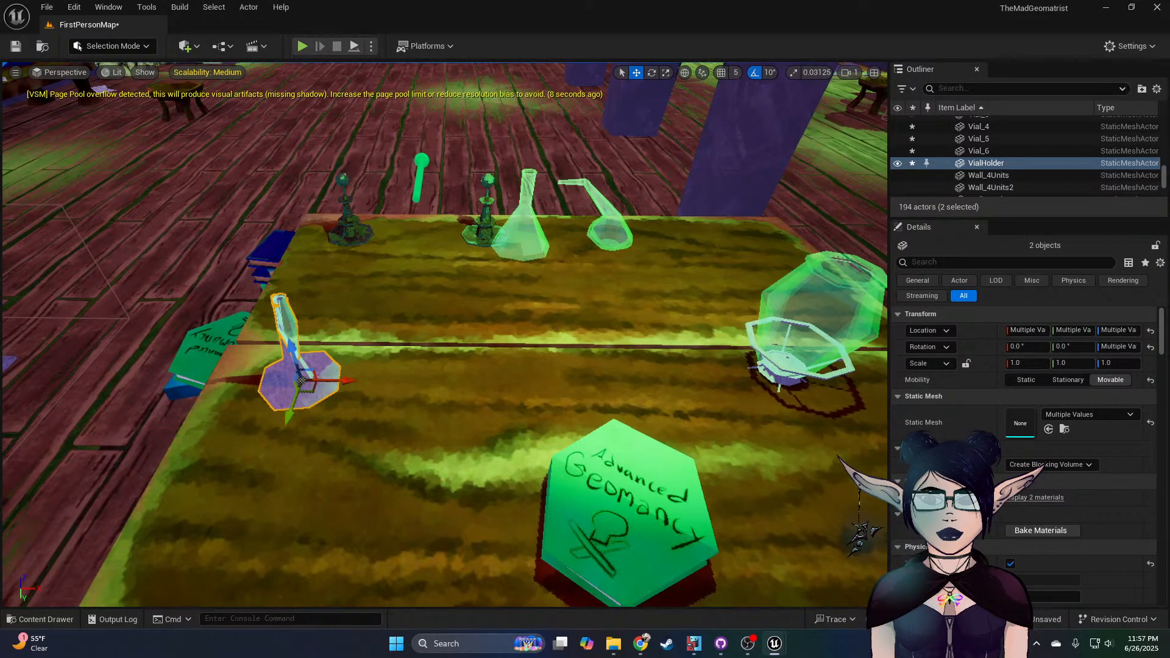
Step: Move the Advanced Geomancy book across the worktable to the corner beside the glass jar on its stand
{"action": "right_click_drag", "start_coordinate": [300, 381], "coordinate": [342, 402]}
{"action": "left_click", "coordinate": [546, 474]}
{"action": "left_click_drag", "start_coordinate": [546, 448], "coordinate": [761, 360]}
{"action": "mouse_move", "coordinate": [689, 337]}
{"action": "right_mouse_down"}
{"action": "mouse_move", "coordinate": [677, 332]}
{"action": "mouse_move", "coordinate": [689, 337]}
{"action": "right_mouse_up"}
Step: Duplicate the five paper sheets scattered on the floor near the worktable and bring the copies up to tabletop height
{"action": "left_click", "coordinate": [590, 342]}
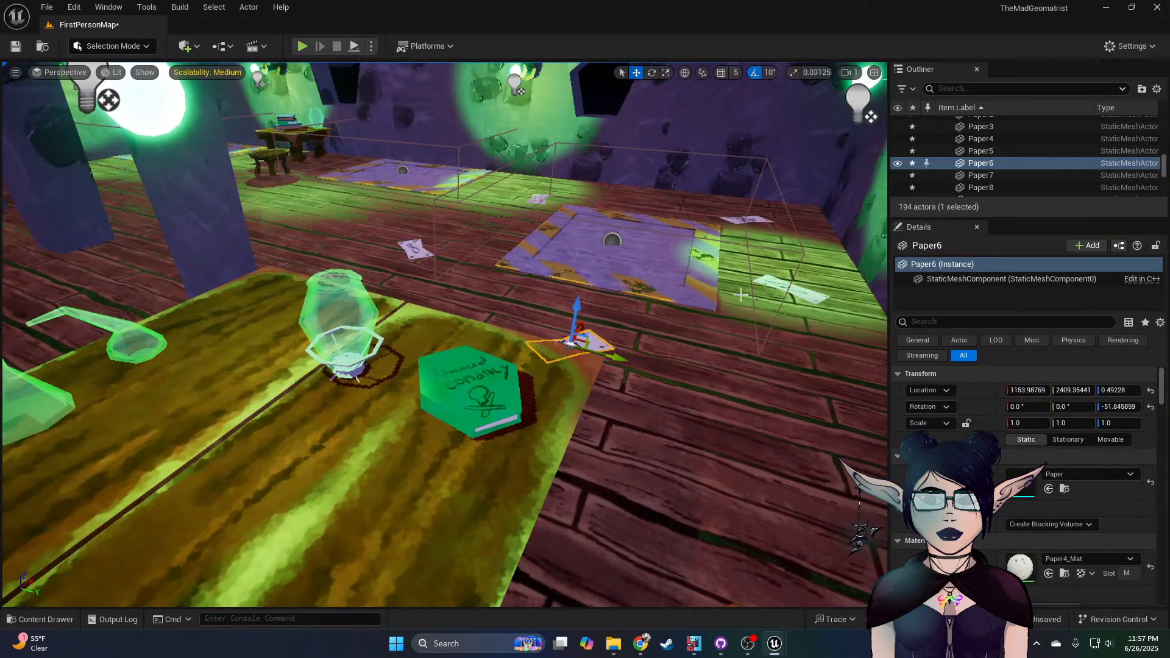
{"action": "left_click", "coordinate": [774, 291], "text": "ctrl"}
{"action": "left_click", "coordinate": [549, 207], "text": "ctrl"}
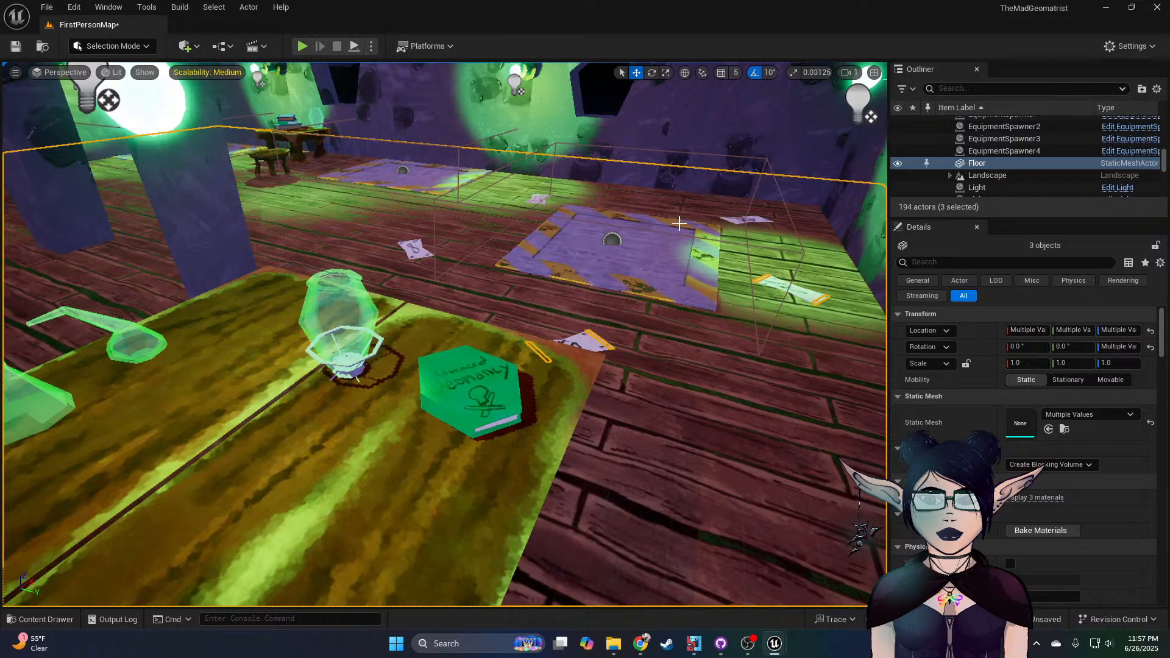
{"action": "key", "text": "ctrl+z"}
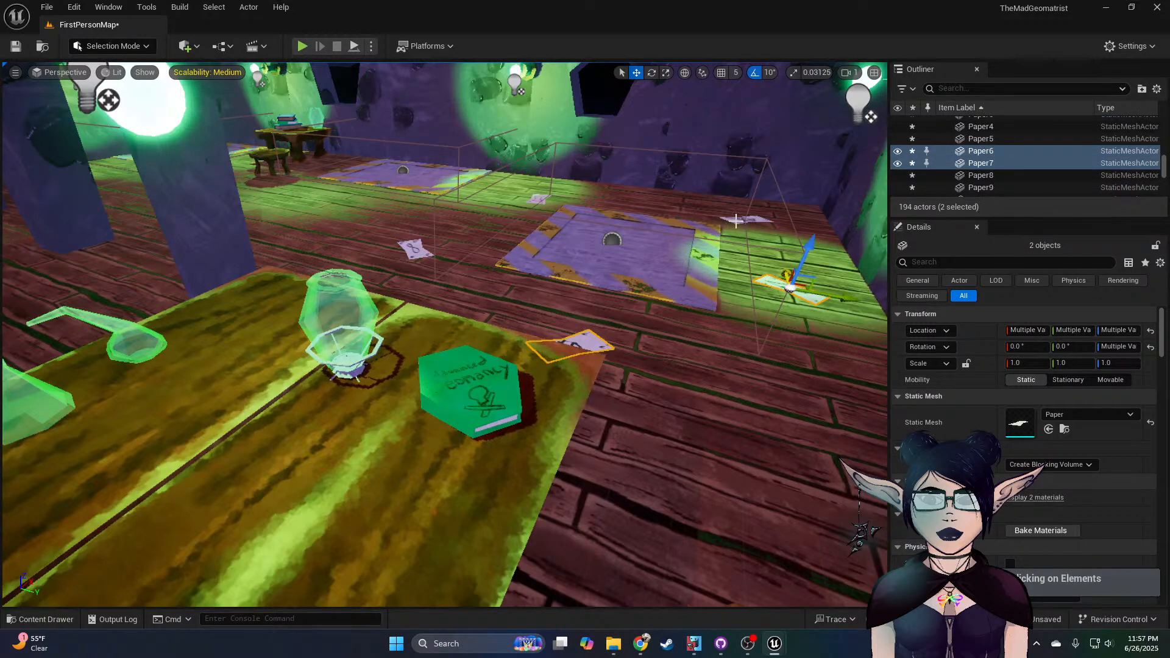
{"action": "left_click", "coordinate": [737, 223], "text": "ctrl"}
{"action": "left_click", "coordinate": [536, 201], "text": "ctrl"}
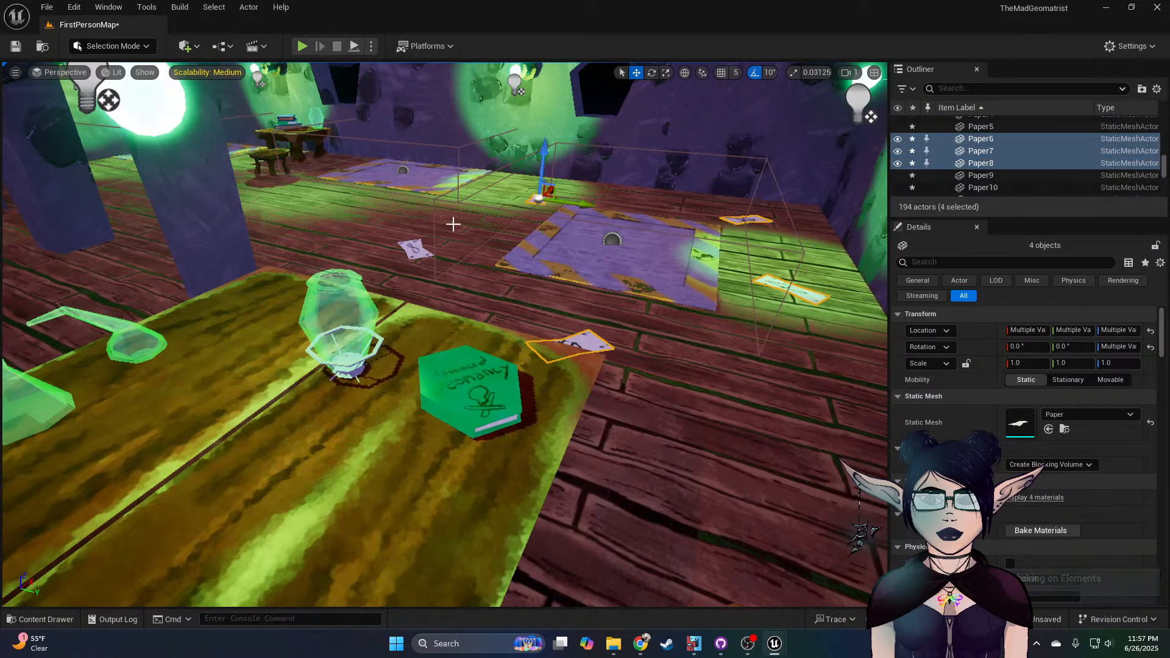
{"action": "left_click", "coordinate": [417, 252], "text": "ctrl"}
{"action": "left_click_drag", "start_coordinate": [418, 218], "coordinate": [403, 118], "text": "alt"}
{"action": "left_click_drag", "start_coordinate": [554, 148], "coordinate": [603, 364]}
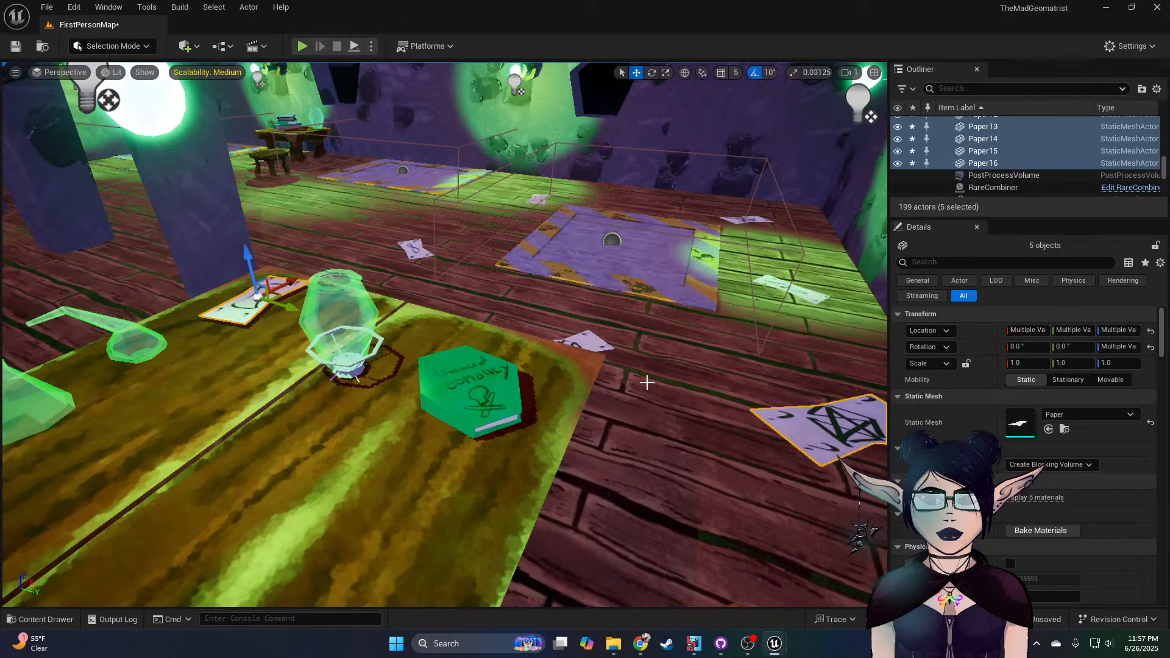
Step: Move the paper copy marked with an 8 to the middle of the worktable, at about X 697.6, Y 2254.3
{"action": "right_click_drag", "start_coordinate": [634, 265], "coordinate": [387, 292]}
{"action": "right_click_drag", "start_coordinate": [476, 254], "coordinate": [469, 231]}
{"action": "left_click", "coordinate": [466, 209]}
{"action": "left_click_drag", "start_coordinate": [447, 209], "coordinate": [740, 365]}
Step: Place Paper13 on the worktable beside the sheet marked with an 8, at about X 748, Y 2345.5
{"action": "right_click_drag", "start_coordinate": [740, 366], "coordinate": [714, 253]}
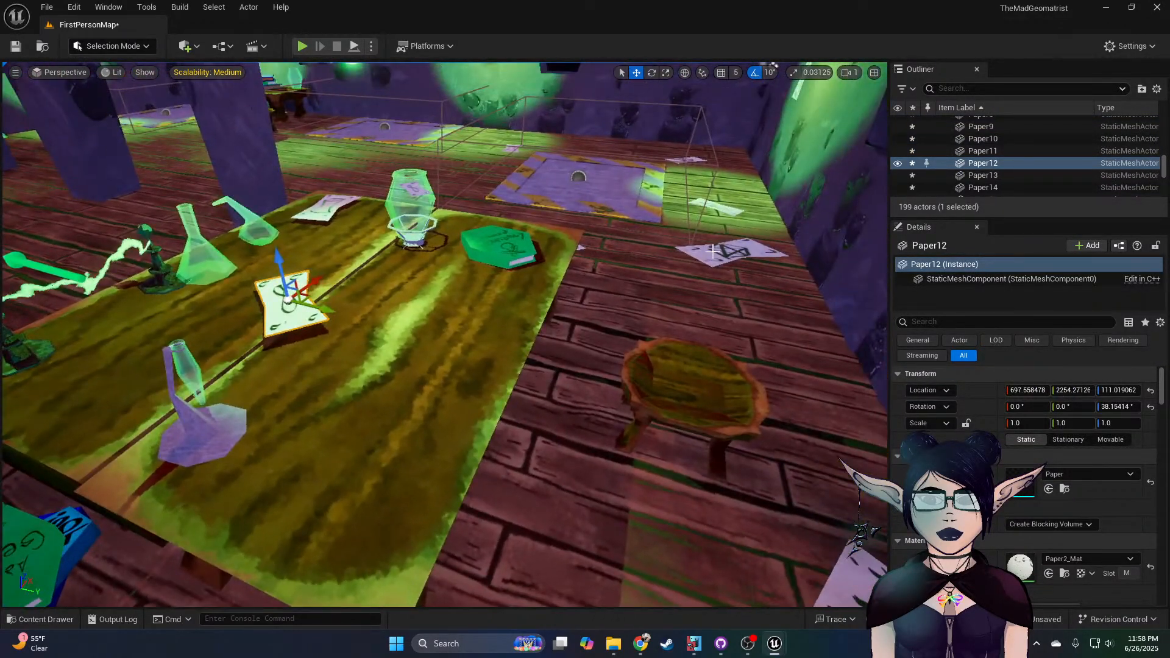
{"action": "left_click", "coordinate": [714, 253]}
{"action": "left_click_drag", "start_coordinate": [714, 253], "coordinate": [419, 281]}
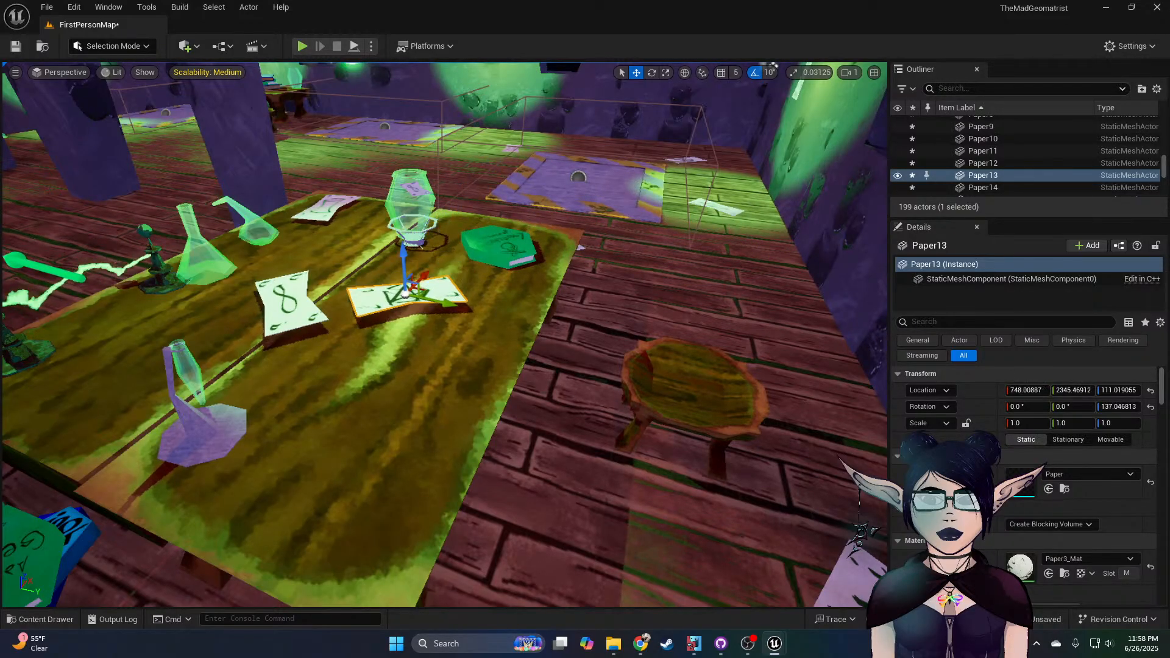
Step: Bring the paper copy floating beyond the stool onto the worktable, next to the sheets already placed
{"action": "right_click_drag", "start_coordinate": [418, 281], "coordinate": [536, 286]}
{"action": "left_click", "coordinate": [736, 468]}
{"action": "left_click_drag", "start_coordinate": [816, 506], "coordinate": [319, 401]}
{"action": "left_click_drag", "start_coordinate": [317, 461], "coordinate": [289, 346]}
{"action": "right_click_drag", "start_coordinate": [290, 346], "coordinate": [341, 309]}
{"action": "left_click_drag", "start_coordinate": [238, 305], "coordinate": [624, 356]}
Step: Position Paper14 near the worktable's edge beside the other sheets, at about X 729, Y 2405.9, Z 114.5
{"action": "left_click", "coordinate": [160, 297]}
{"action": "left_click_drag", "start_coordinate": [164, 302], "coordinate": [529, 473]}
{"action": "left_click_drag", "start_coordinate": [489, 405], "coordinate": [490, 398]}
{"action": "left_click_drag", "start_coordinate": [474, 445], "coordinate": [521, 435]}
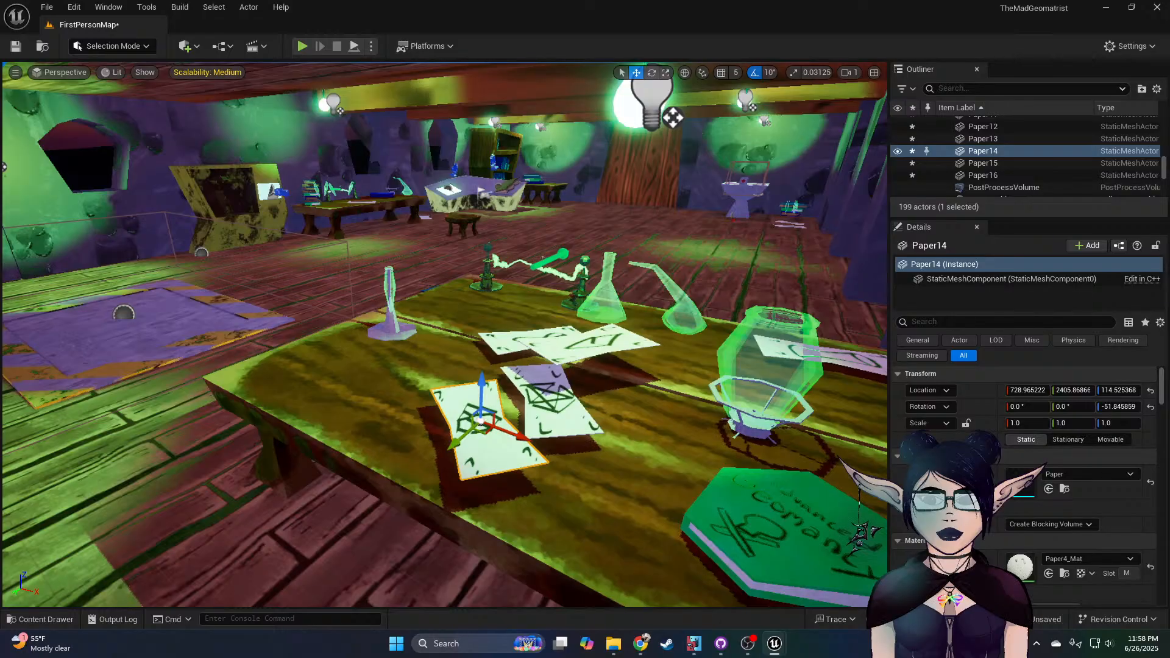
Step: Move the hourglass-symbol paper across the table to sit between the pentagram paper and the green Advanced Geomancy book
{"action": "right_click_drag", "start_coordinate": [536, 334], "coordinate": [645, 317]}
{"action": "key", "text": "a"}
{"action": "left_click", "coordinate": [481, 331]}
{"action": "left_click_drag", "start_coordinate": [526, 344], "coordinate": [648, 498]}
{"action": "left_click_drag", "start_coordinate": [646, 388], "coordinate": [501, 371]}
{"action": "right_click_drag", "start_coordinate": [493, 379], "coordinate": [527, 379]}
{"action": "key", "text": "a"}
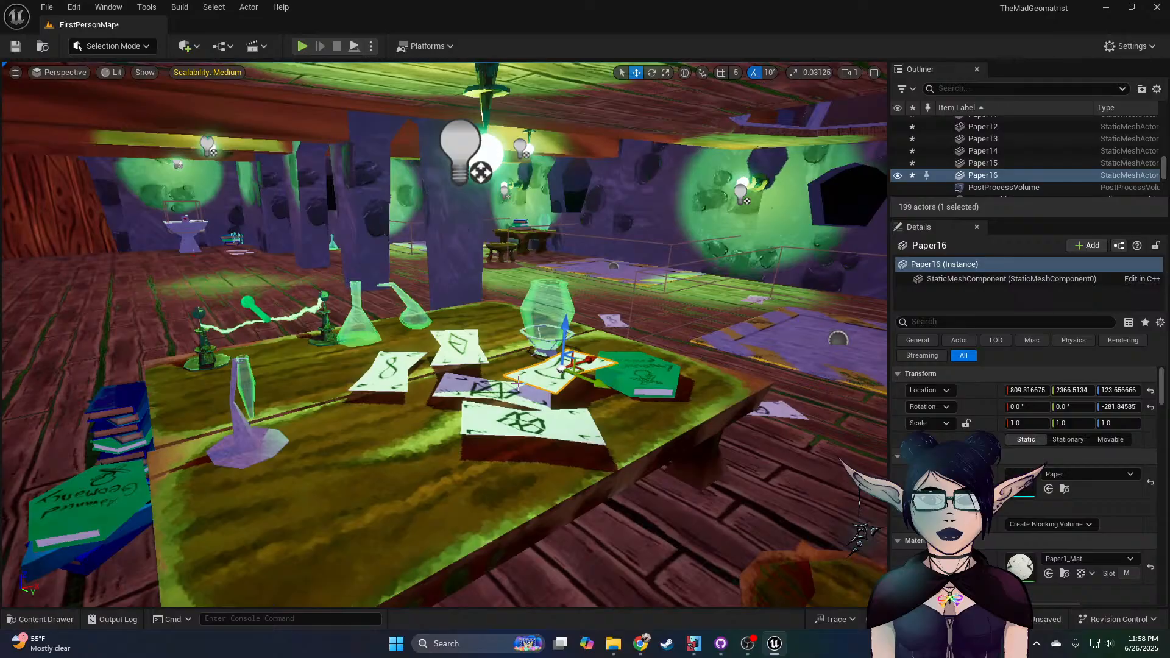
Step: Lower the floating polyhedron-symbol and hourglass-symbol papers slightly towards the tabletop
{"action": "scroll", "coordinate": [1024, 554], "scroll_direction": "down", "scroll_amount": 5}
{"action": "scroll", "coordinate": [1024, 554], "scroll_direction": "up", "scroll_amount": 2}
{"action": "right_click_drag", "start_coordinate": [609, 384], "coordinate": [579, 323]}
{"action": "key", "text": "w"}
{"action": "right_click_drag", "start_coordinate": [657, 359], "coordinate": [648, 447]}
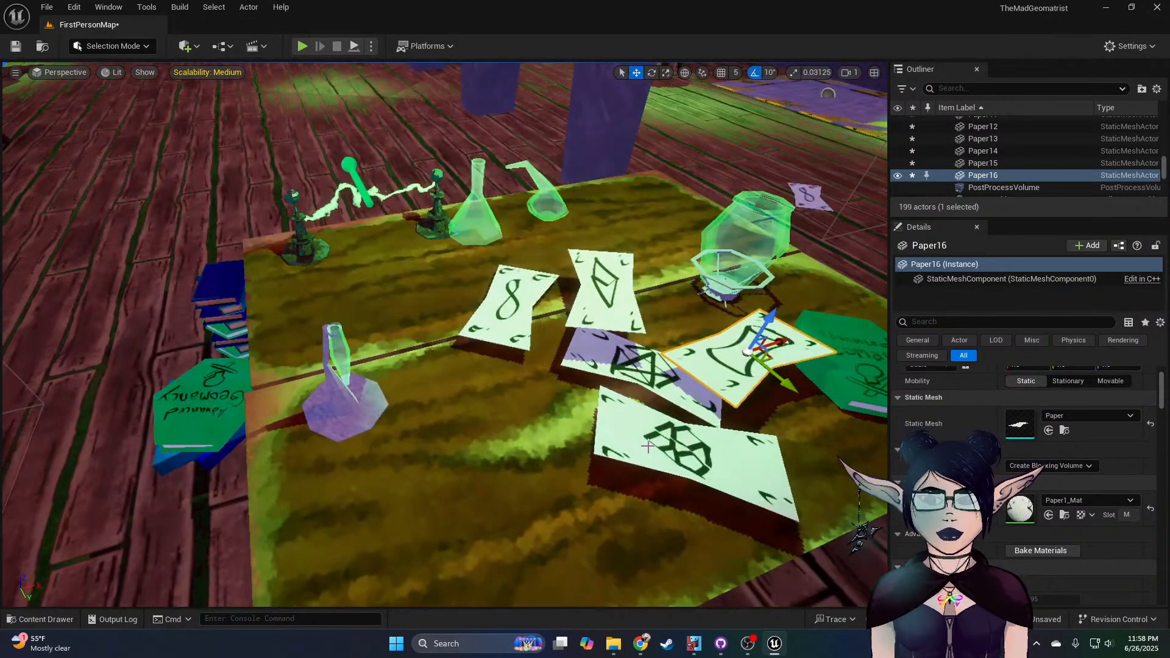
{"action": "left_click", "coordinate": [664, 392]}
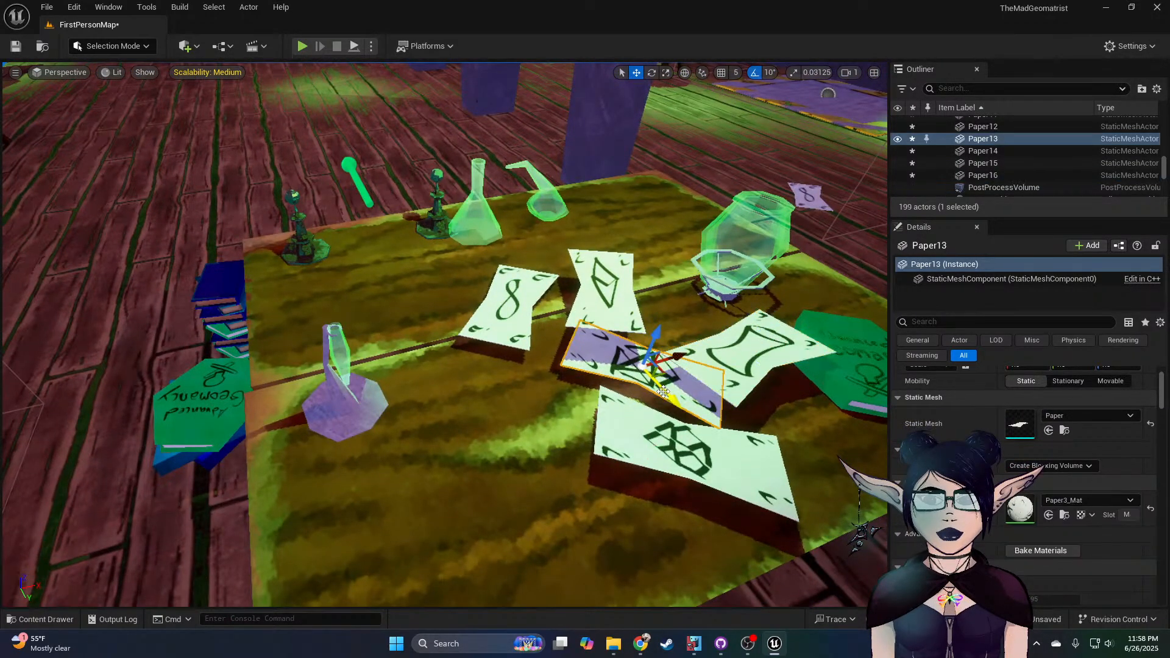
{"action": "left_click", "coordinate": [669, 425]}
{"action": "left_click", "coordinate": [743, 359]}
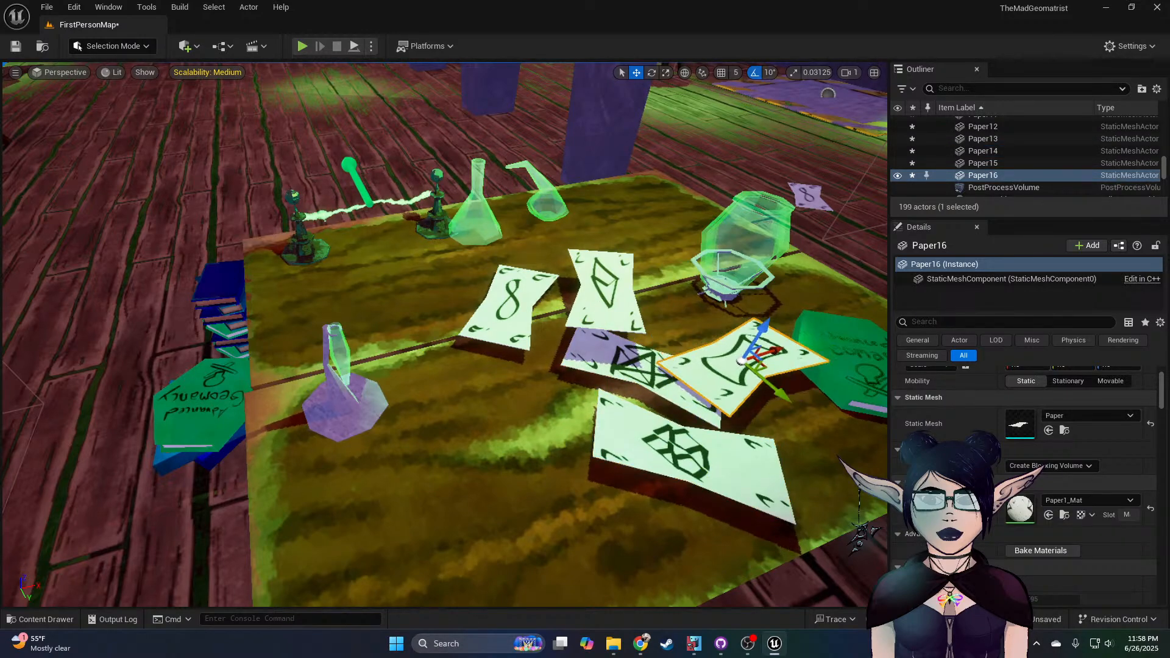
Step: Lower the figure-eight paper and the neighbouring diamond-symbol paper onto the tabletop
{"action": "left_click", "coordinate": [582, 304]}
{"action": "left_click", "coordinate": [536, 309]}
{"action": "left_click", "coordinate": [517, 316]}
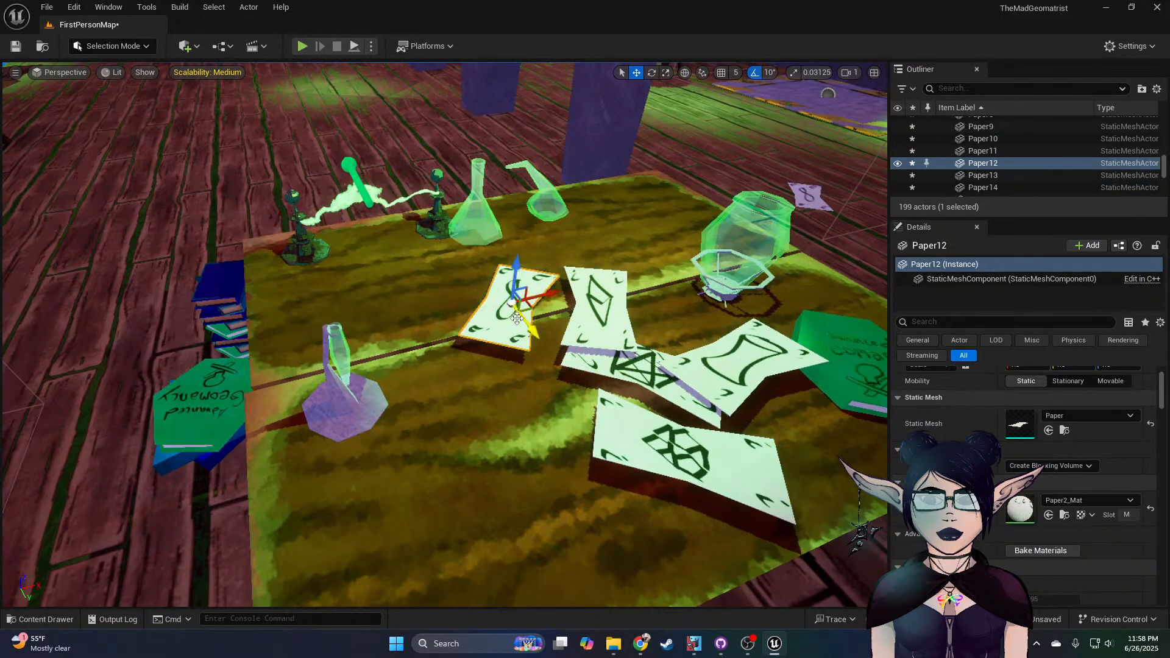
{"action": "left_click_drag", "start_coordinate": [517, 278], "coordinate": [517, 284]}
{"action": "left_click", "coordinate": [602, 298]}
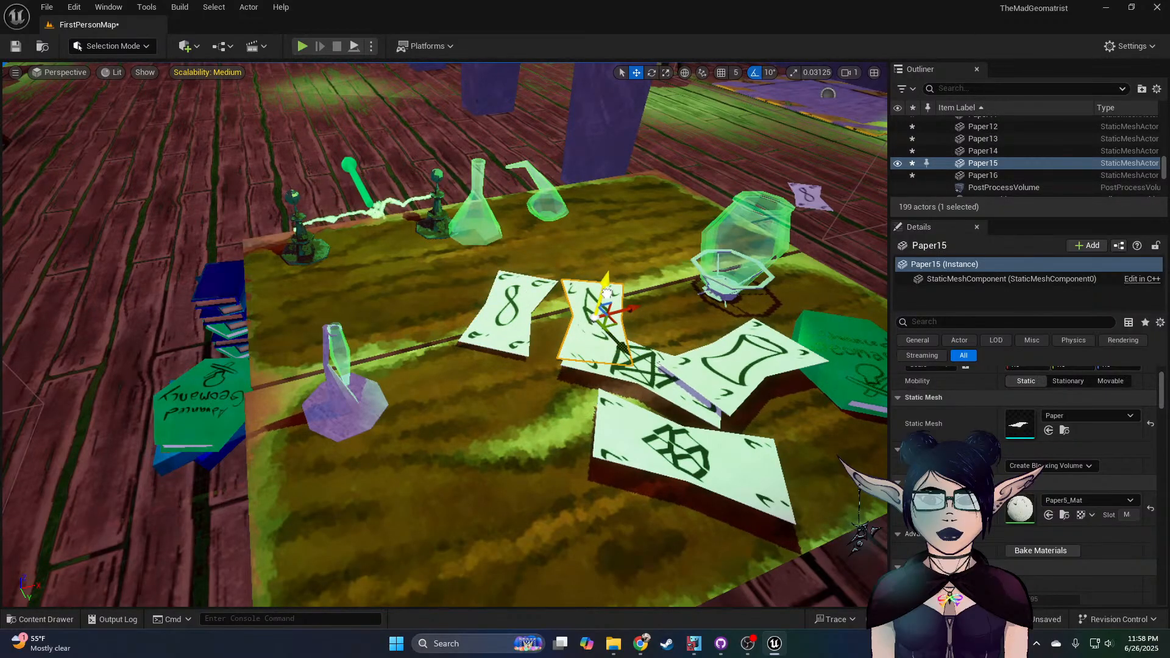
Step: Lower the pentagram paper and the hourglass-symbol paper so they rest on the table
{"action": "left_click", "coordinate": [640, 380]}
{"action": "left_click_drag", "start_coordinate": [649, 341], "coordinate": [650, 349]}
{"action": "left_click", "coordinate": [721, 344]}
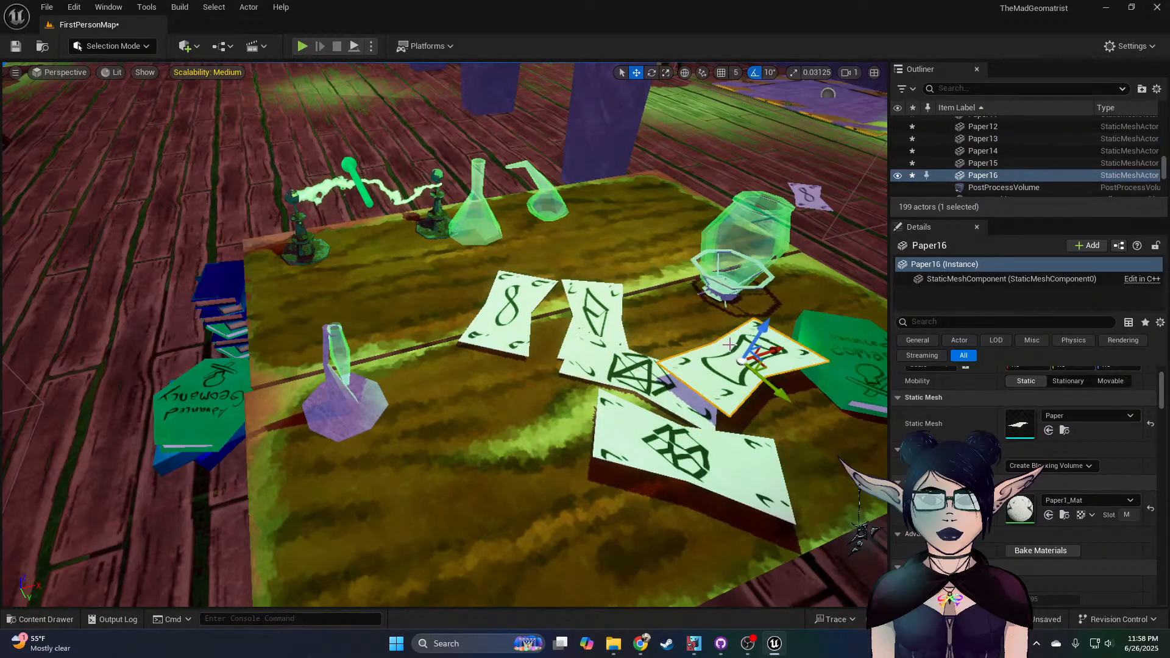
{"action": "left_click_drag", "start_coordinate": [758, 338], "coordinate": [758, 348]}
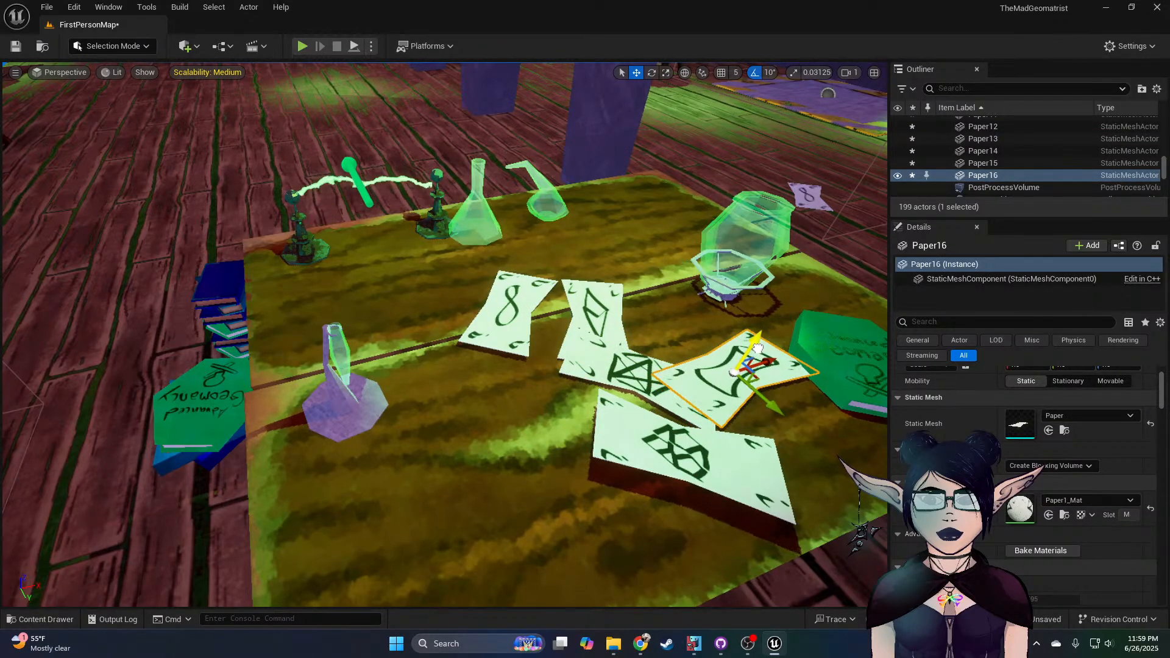
Step: Shift the green Advanced Geomancy book slightly away from the papers and lower the polyhedron-symbol paper onto the table
{"action": "left_click", "coordinate": [826, 362]}
{"action": "right_click_drag", "start_coordinate": [826, 365], "coordinate": [884, 366]}
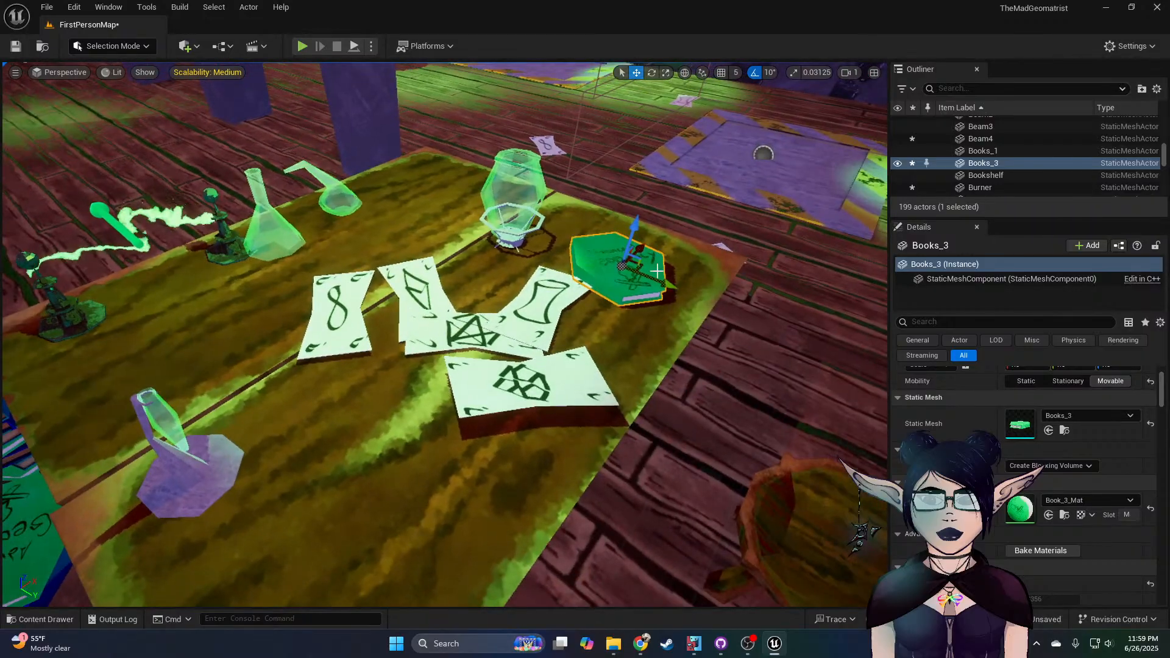
{"action": "left_click_drag", "start_coordinate": [641, 251], "coordinate": [649, 244]}
{"action": "left_click", "coordinate": [528, 381]}
{"action": "left_click_drag", "start_coordinate": [535, 356], "coordinate": [538, 367]}
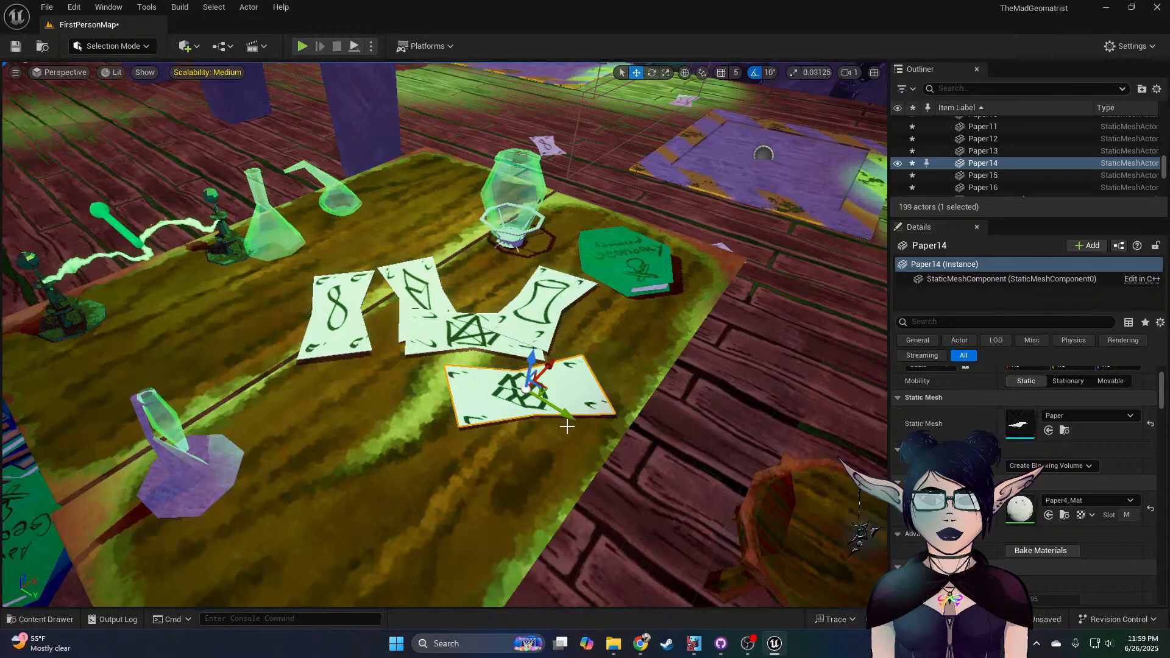
Step: Duplicate the polyhedron-symbol paper and place the copy overlapping the pentagram paper, at about X 704, Y 2336
{"action": "left_click_drag", "start_coordinate": [569, 421], "coordinate": [535, 393], "text": "alt"}
{"action": "left_click_drag", "start_coordinate": [489, 368], "coordinate": [473, 368]}
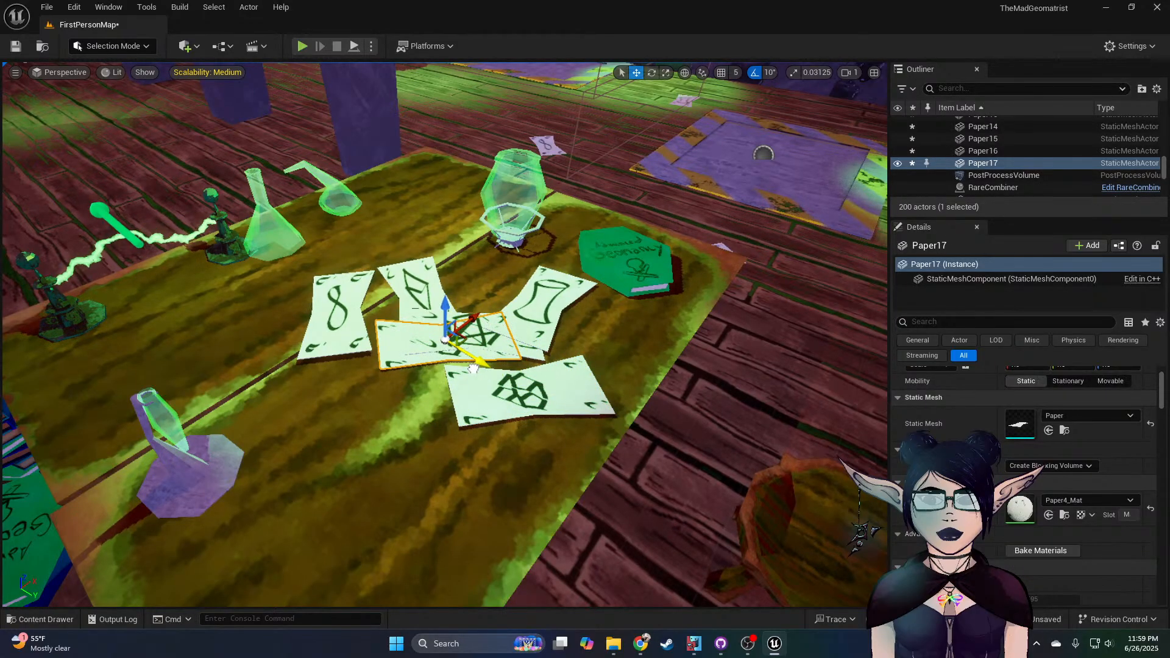
{"action": "mouse_move", "coordinate": [448, 310]}
{"action": "left_mouse_down"}
{"action": "mouse_move", "coordinate": [467, 319]}
{"action": "mouse_move", "coordinate": [451, 331]}
{"action": "left_mouse_up"}
Step: Change the duplicated paper's material to Paper6_Mat
{"action": "scroll", "coordinate": [1072, 488], "scroll_direction": "down", "scroll_amount": 5}
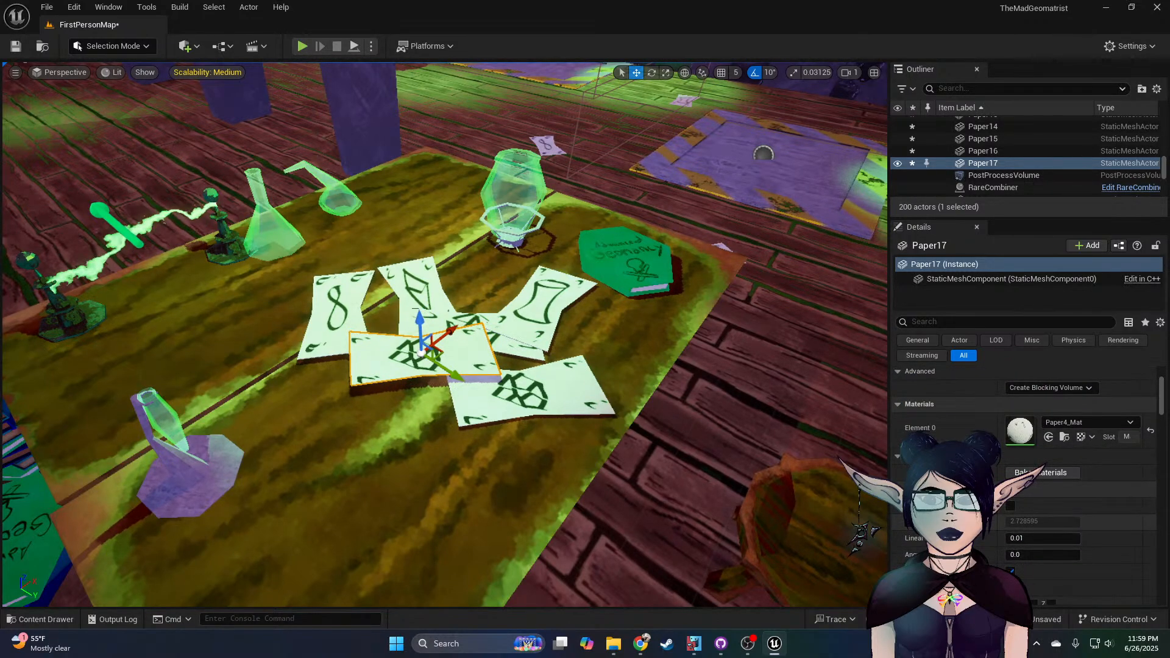
{"action": "scroll", "coordinate": [1073, 481], "scroll_direction": "up", "scroll_amount": 7}
{"action": "left_click", "coordinate": [1072, 474]}
{"action": "left_click", "coordinate": [1106, 535]}
{"action": "left_click", "coordinate": [1106, 558]}
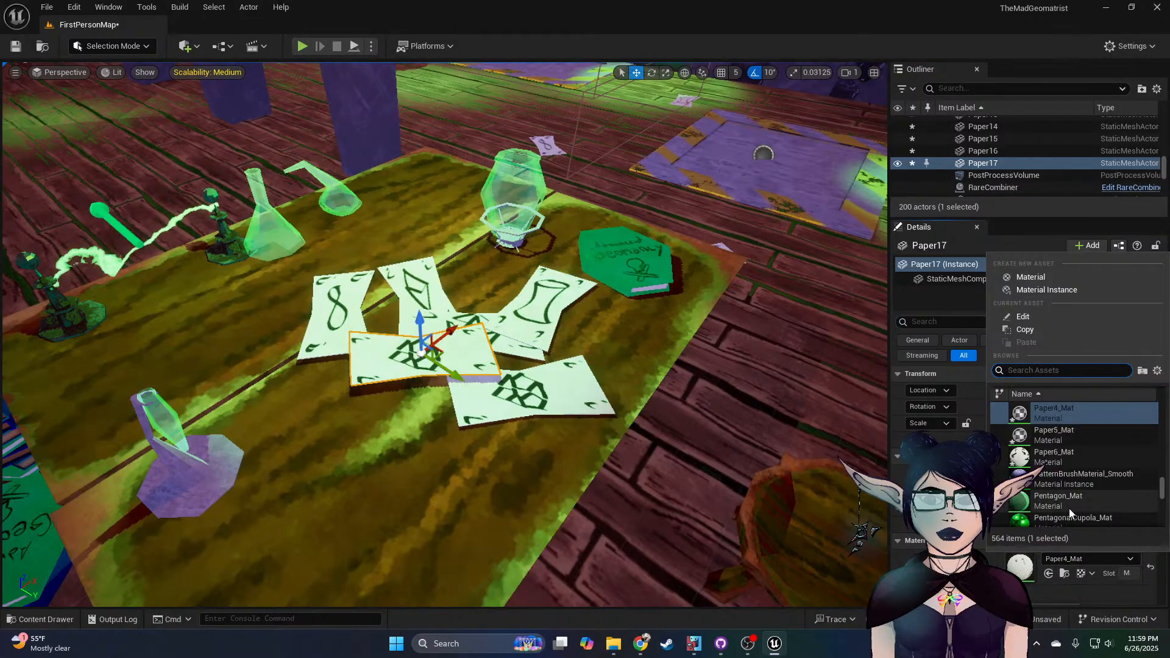
{"action": "left_click", "coordinate": [1053, 456]}
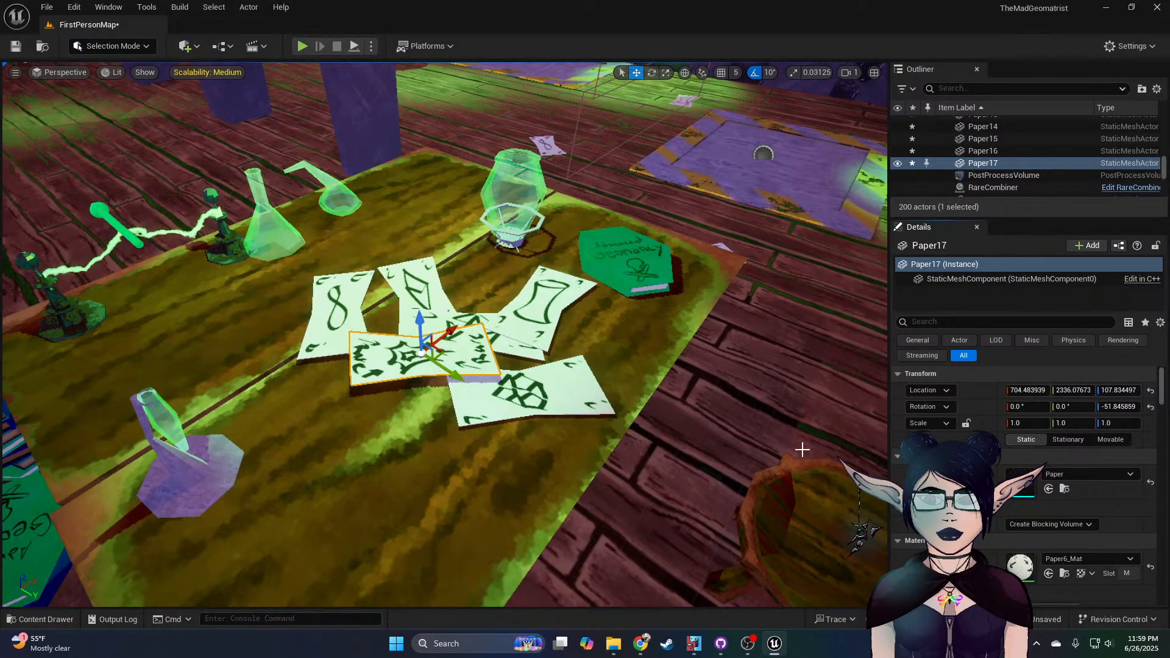
Step: Lower the duplicated paper so that it lies on top of the other papers
{"action": "right_click_drag", "start_coordinate": [629, 387], "coordinate": [583, 385]}
{"action": "key", "text": "d"}
{"action": "left_click_drag", "start_coordinate": [688, 496], "coordinate": [685, 511]}
Step: Move the conical glass flask beside the purple vial holder, to about X 600, Y 2242
{"action": "key", "text": "s"}
{"action": "right_click_drag", "start_coordinate": [683, 511], "coordinate": [829, 472]}
{"action": "key", "text": "a"}
{"action": "key", "text": "a"}
{"action": "left_click", "coordinate": [510, 285]}
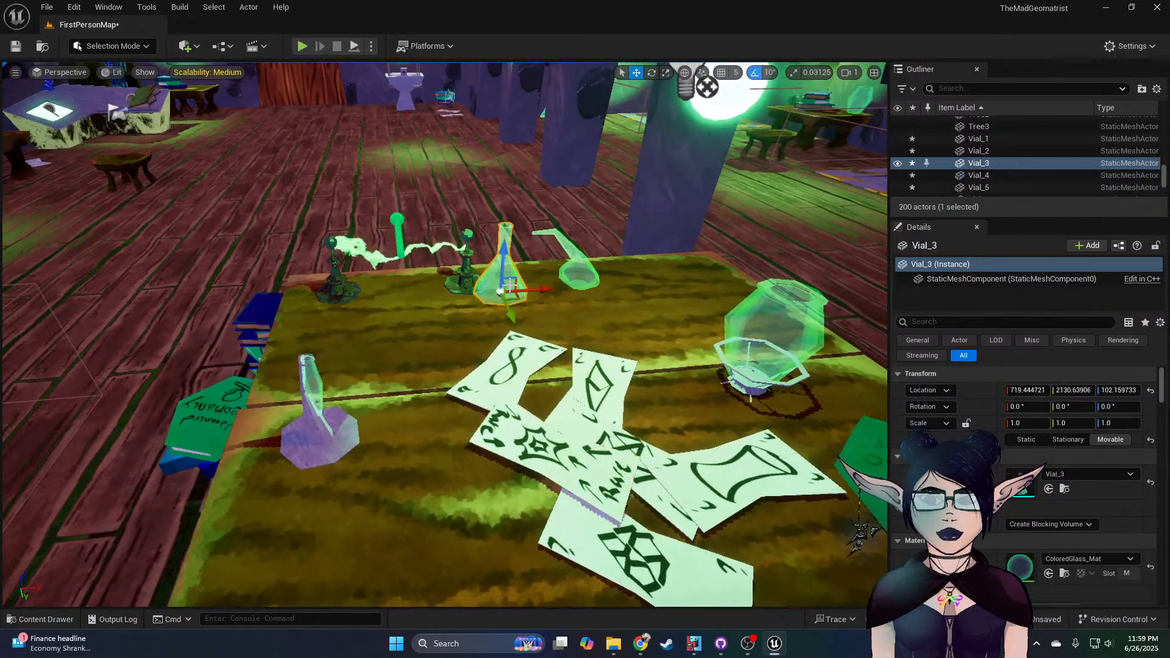
{"action": "left_click_drag", "start_coordinate": [508, 314], "coordinate": [415, 362]}
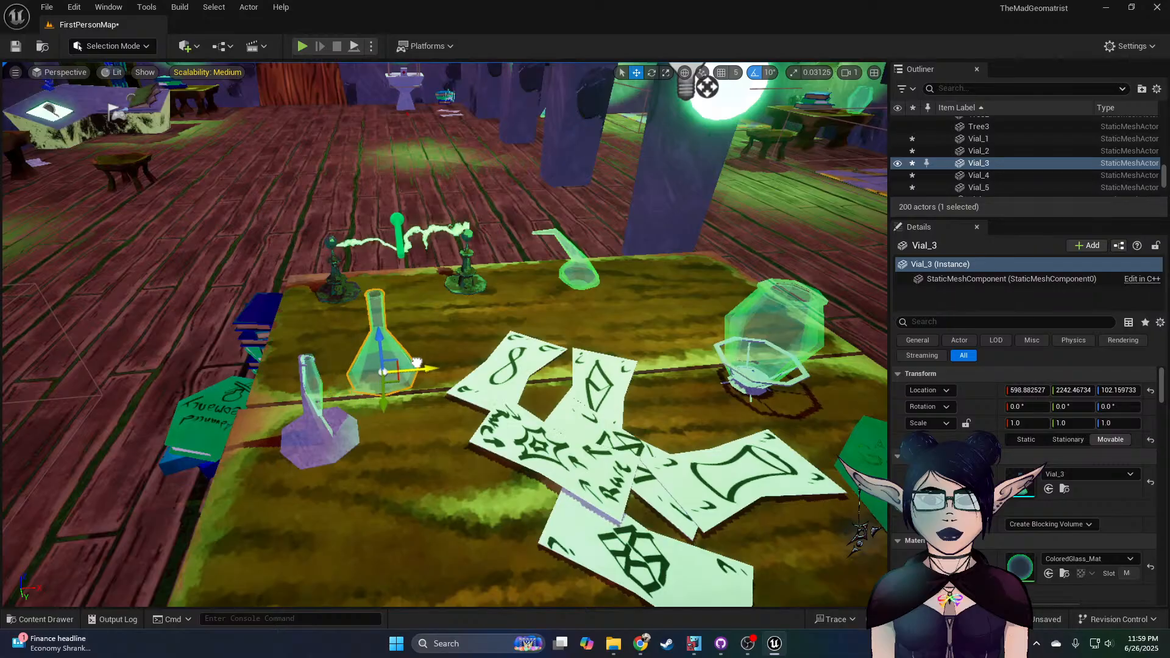
{"action": "mouse_move", "coordinate": [419, 368]}
{"action": "right_mouse_down"}
{"action": "mouse_move", "coordinate": [450, 358]}
{"action": "mouse_move", "coordinate": [433, 363]}
{"action": "right_mouse_up"}
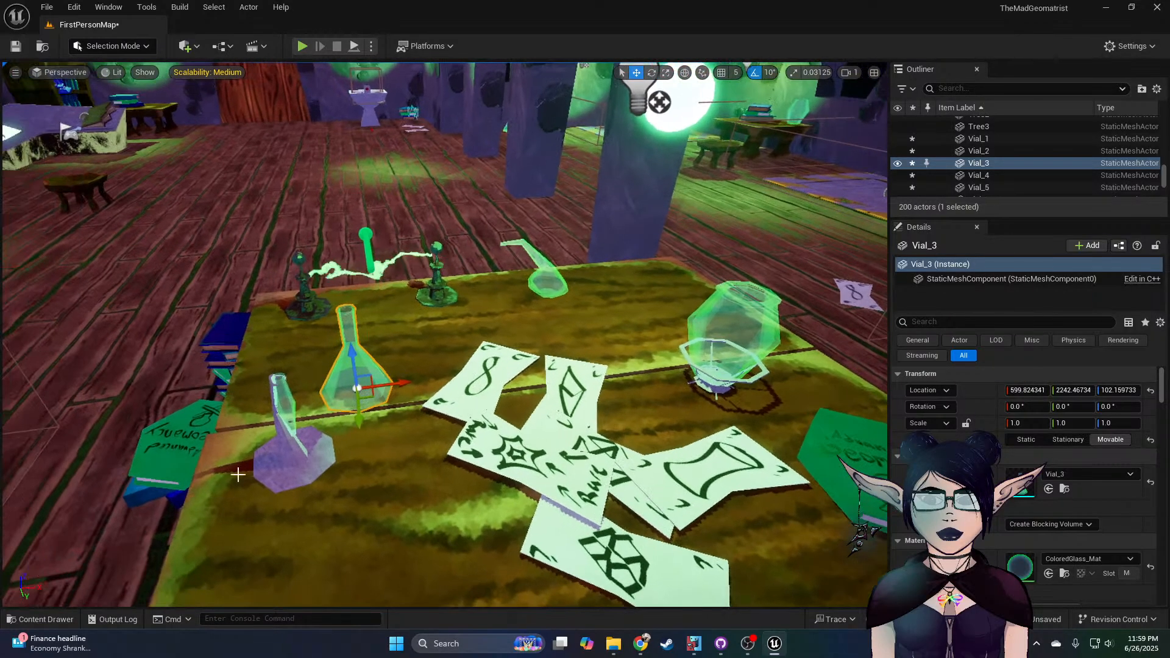
Step: Place the B3DInput mesh from the Basic3DCombiner equipment models folder on the table behind the papers
{"action": "left_click", "coordinate": [36, 619]}
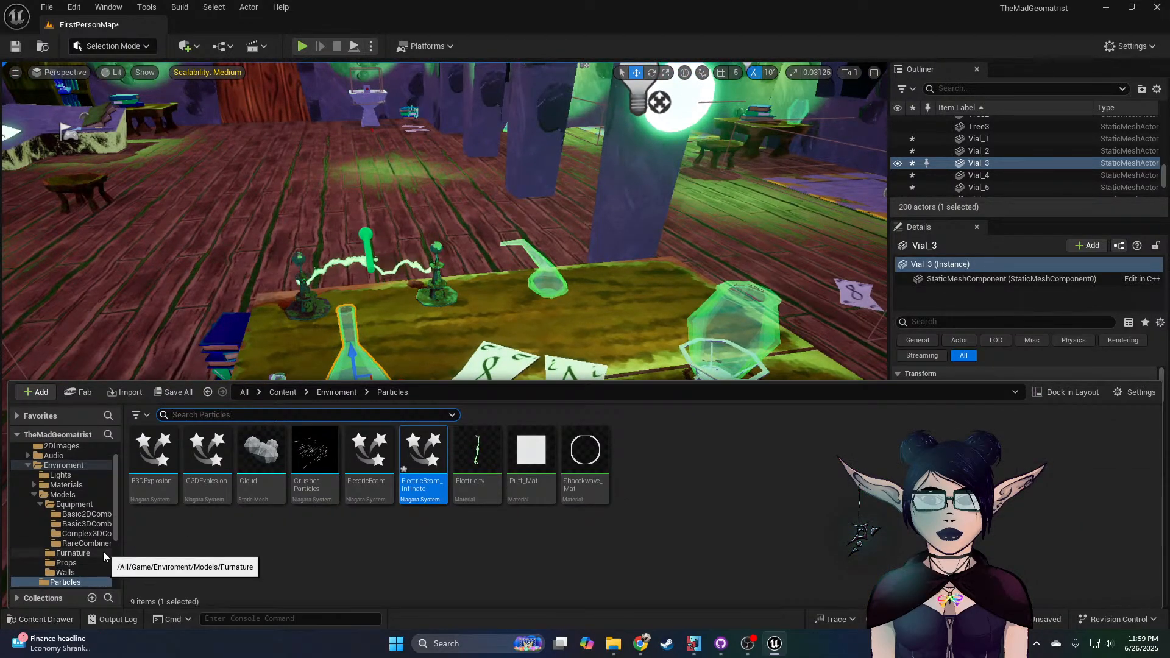
{"action": "left_click", "coordinate": [102, 524]}
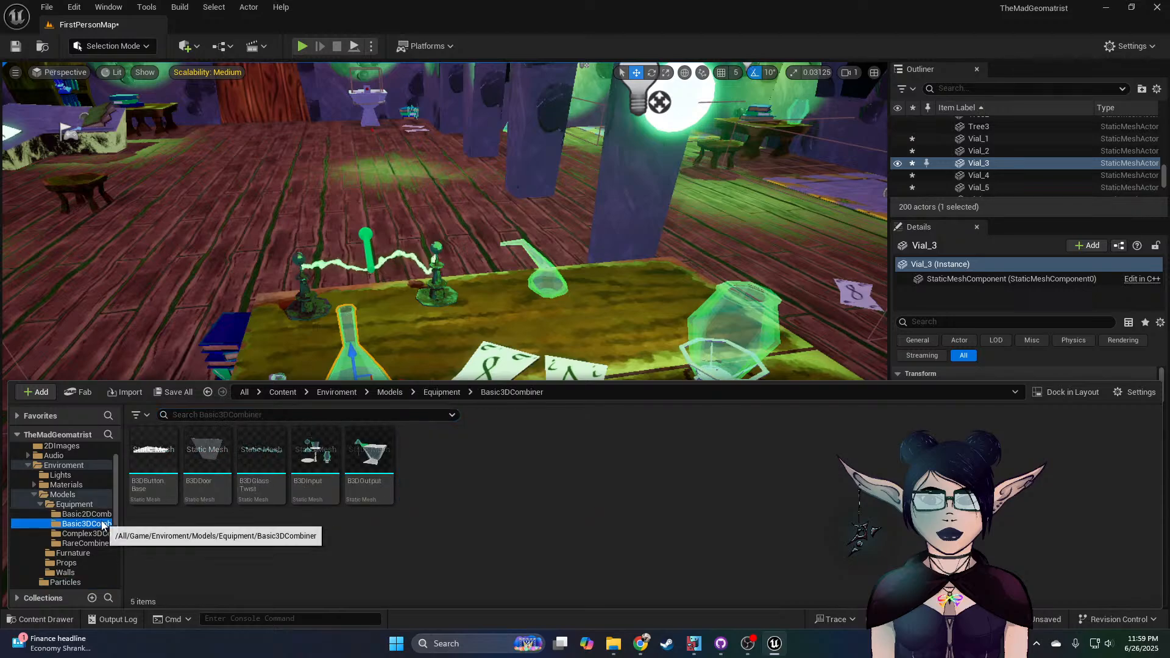
{"action": "mouse_move", "coordinate": [315, 450]}
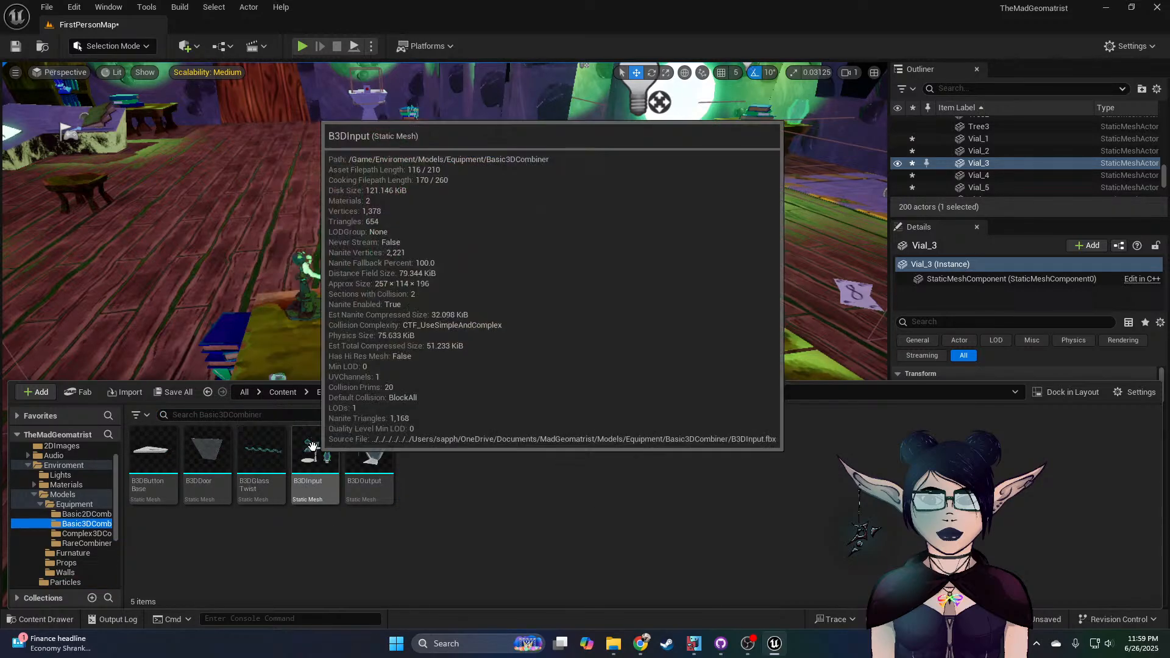
{"action": "left_click_drag", "start_coordinate": [314, 450], "coordinate": [544, 333]}
{"action": "right_click_drag", "start_coordinate": [544, 333], "coordinate": [526, 329]}
{"action": "key", "text": "d"}
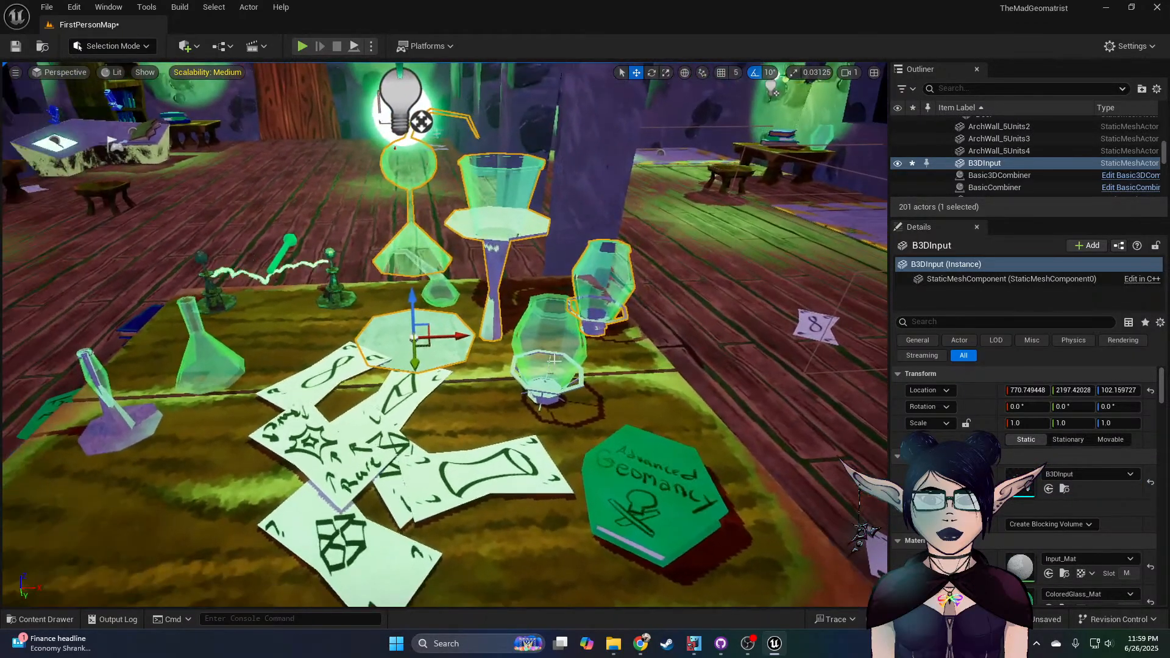
Step: Delete the glass jar and the burner beneath it beside the new B3DInput mesh
{"action": "left_click", "coordinate": [558, 395]}
{"action": "left_click", "coordinate": [537, 407], "text": "ctrl"}
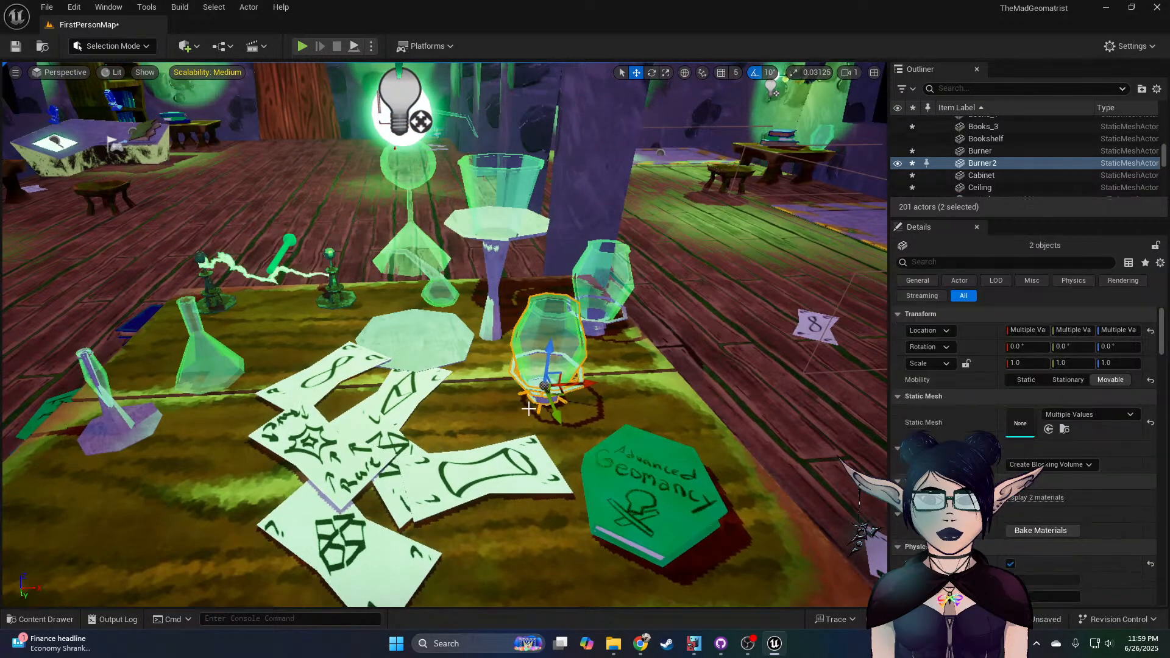
{"action": "key", "text": "Delete"}
Step: Rotate B3DInput by -90 degrees about Z and move it to the table's far corner behind the green book
{"action": "key", "text": "e"}
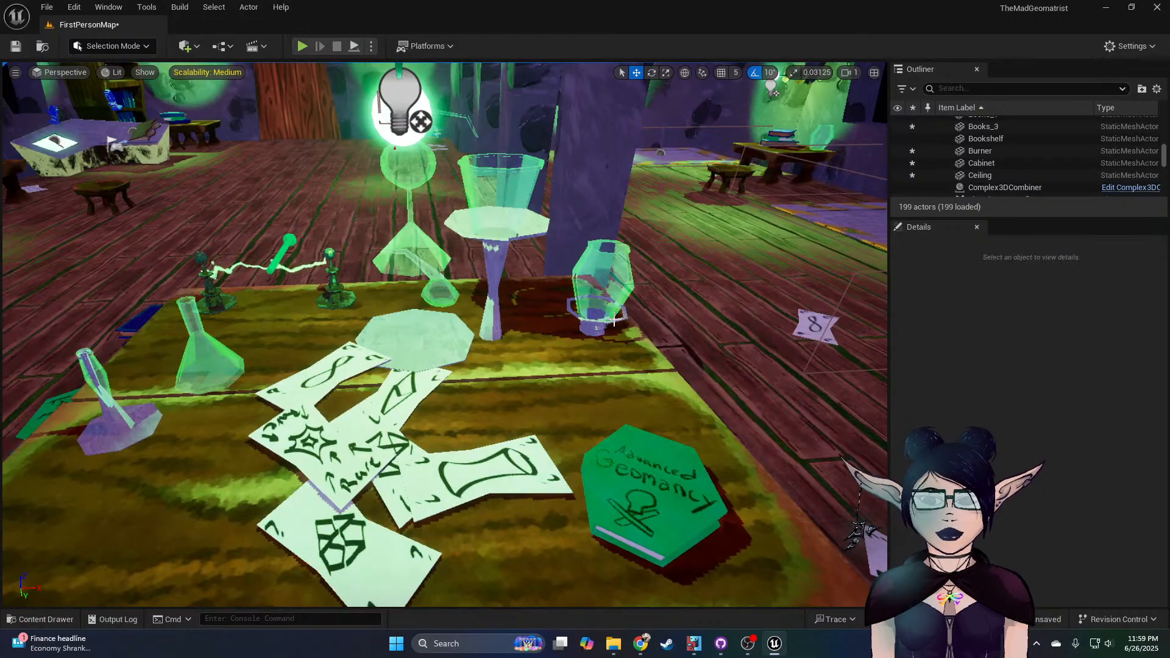
{"action": "left_click", "coordinate": [457, 332]}
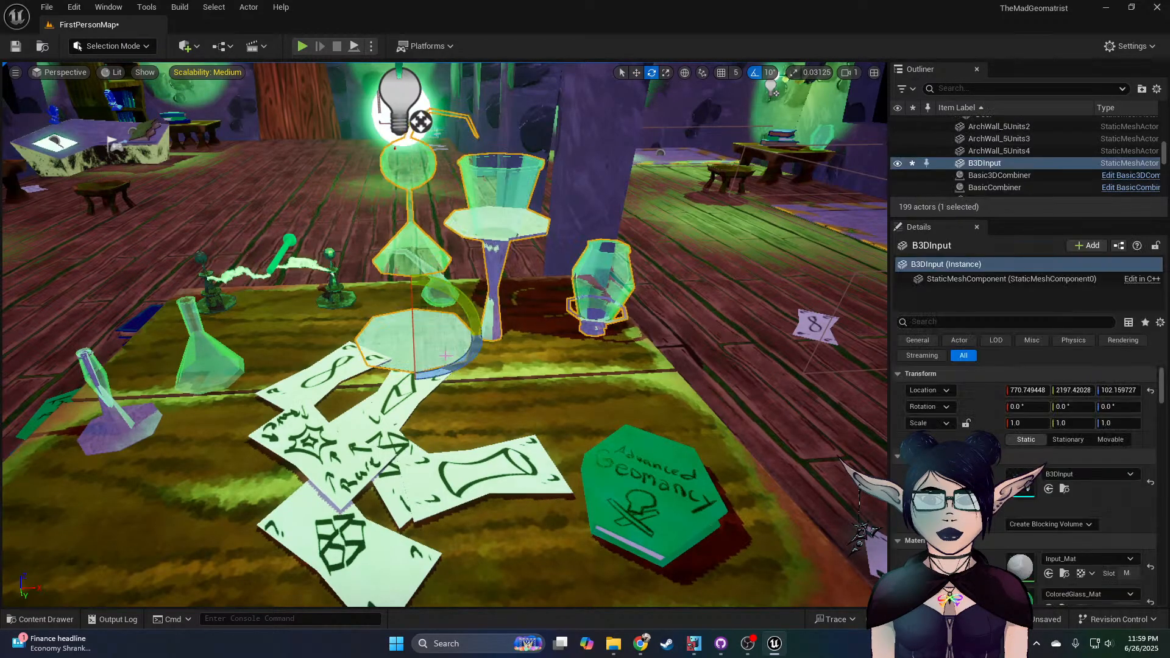
{"action": "key", "text": "w"}
{"action": "key", "text": "e"}
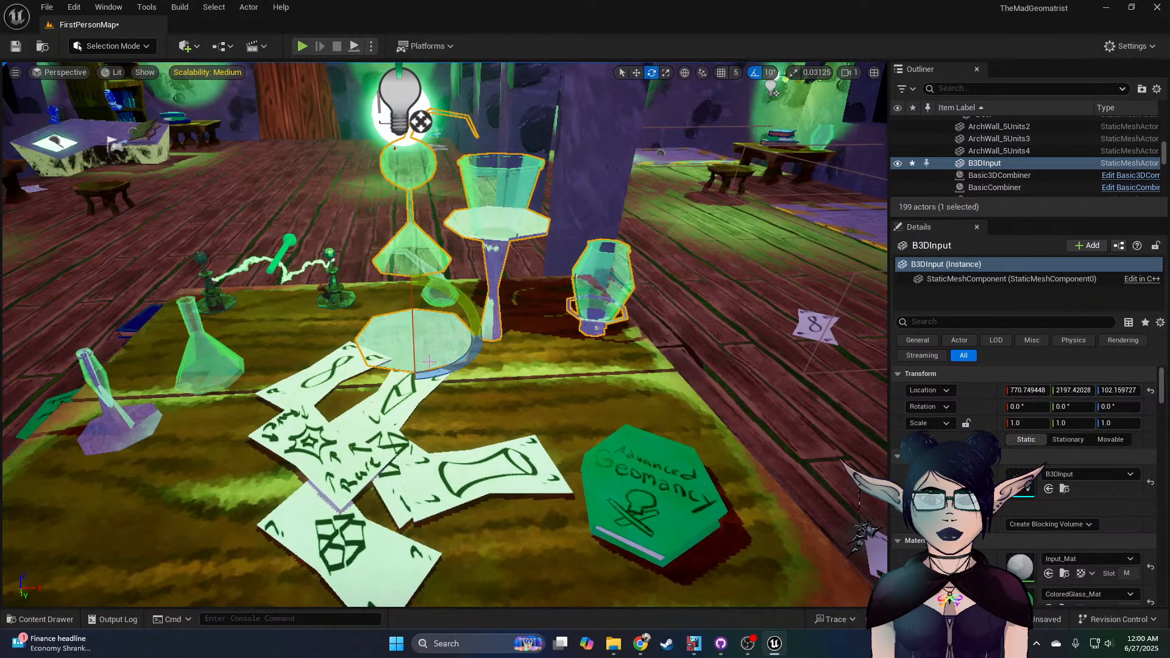
{"action": "left_click_drag", "start_coordinate": [430, 377], "coordinate": [341, 378]}
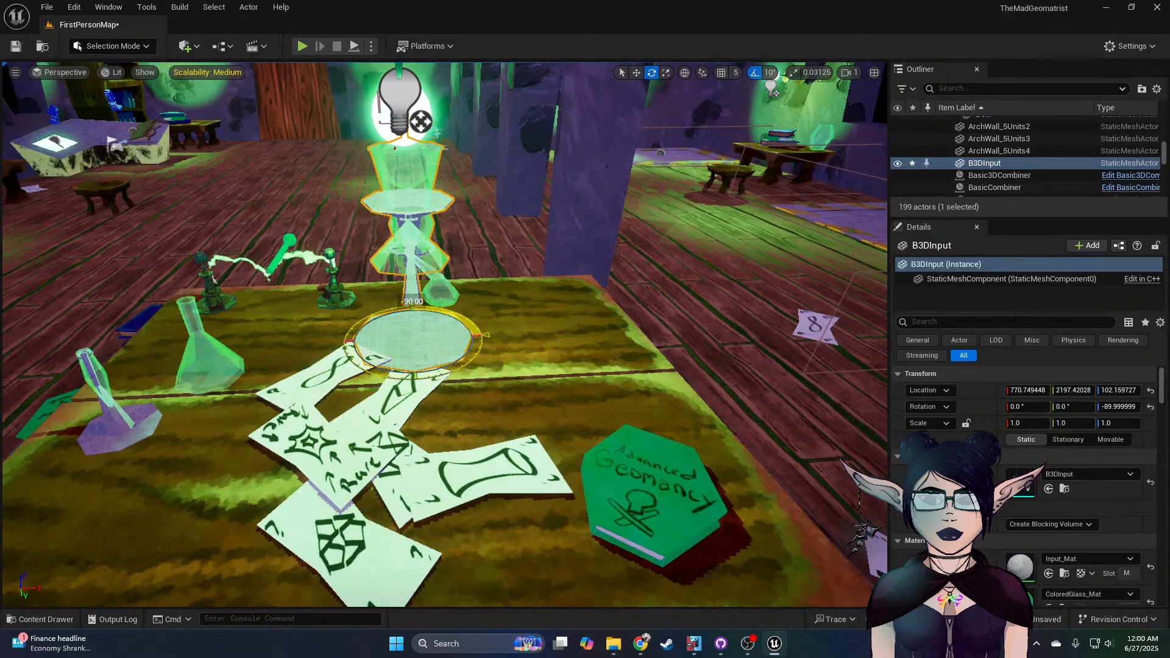
{"action": "key", "text": "w"}
{"action": "left_click_drag", "start_coordinate": [436, 336], "coordinate": [604, 385]}
Step: Move the green Advanced Geomancy book away from B3DInput towards the table's front edge, to about Y 2411
{"action": "left_click", "coordinate": [640, 492]}
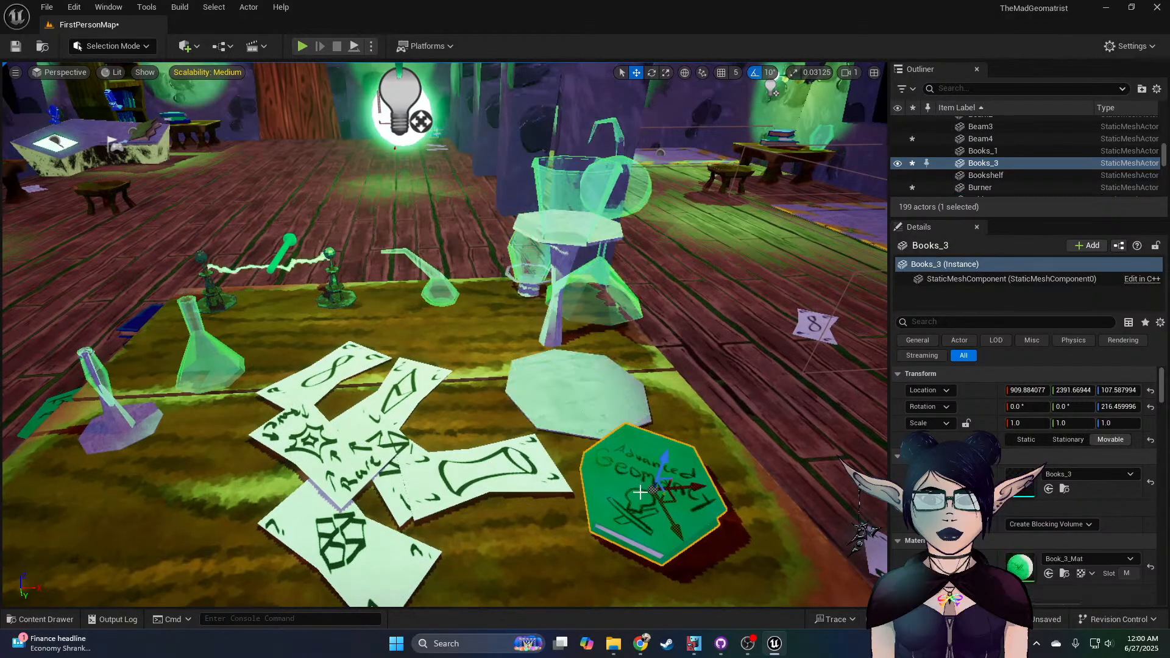
{"action": "left_click_drag", "start_coordinate": [673, 515], "coordinate": [692, 551]}
{"action": "right_click_drag", "start_coordinate": [560, 462], "coordinate": [609, 430]}
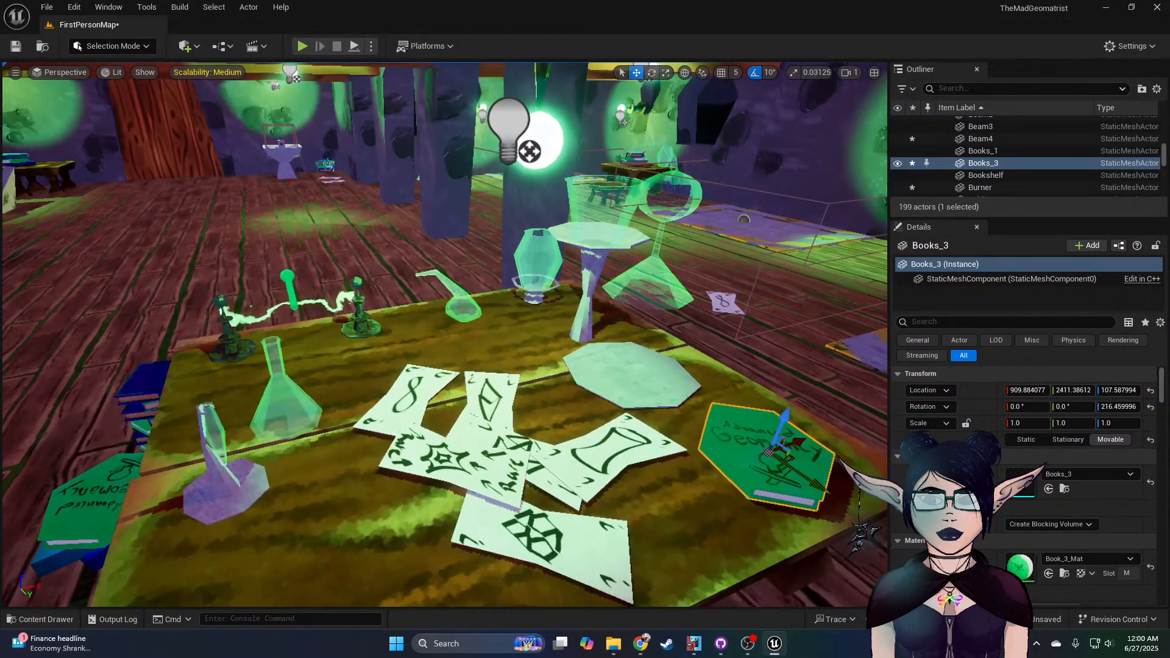
{"action": "left_click", "coordinate": [238, 482]}
{"action": "right_click_drag", "start_coordinate": [318, 451], "coordinate": [268, 434]}
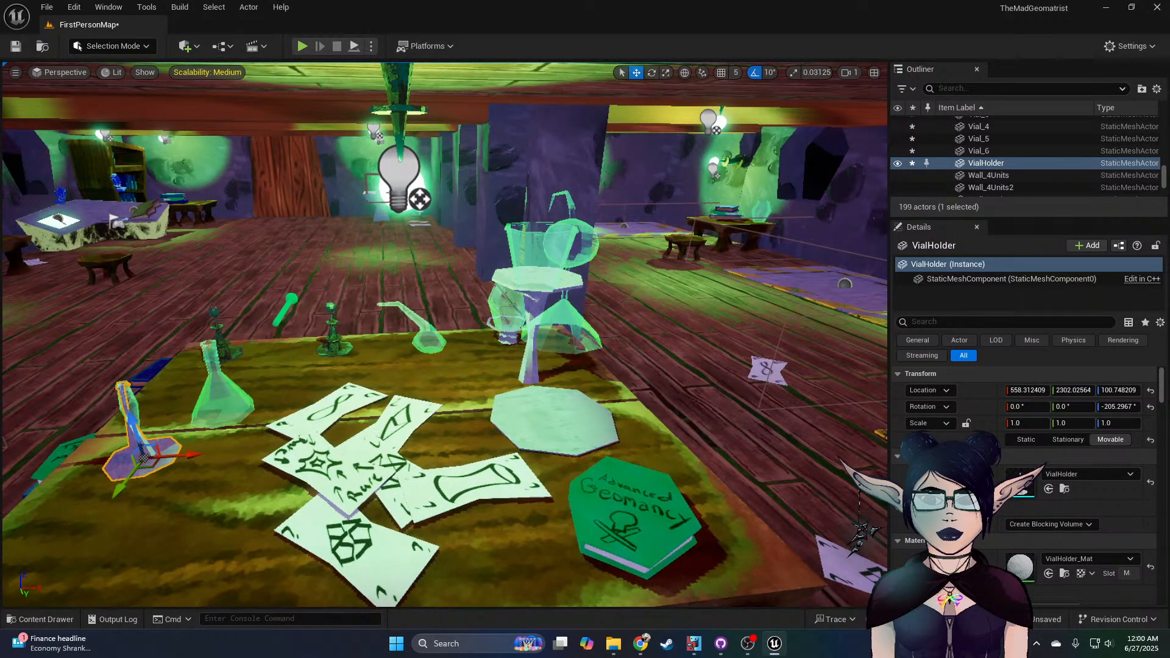
{"action": "right_click_drag", "start_coordinate": [268, 434], "coordinate": [215, 472]}
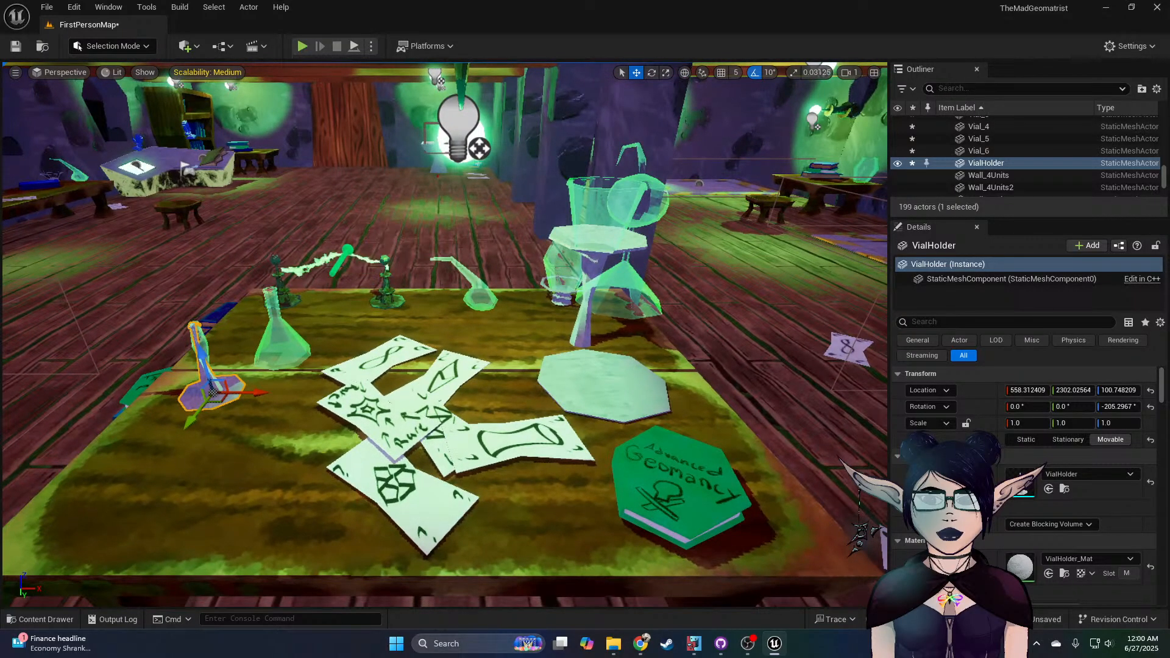
Step: Open the Models folder inside ShapeData to list the available shape meshes
{"action": "left_click", "coordinate": [54, 620]}
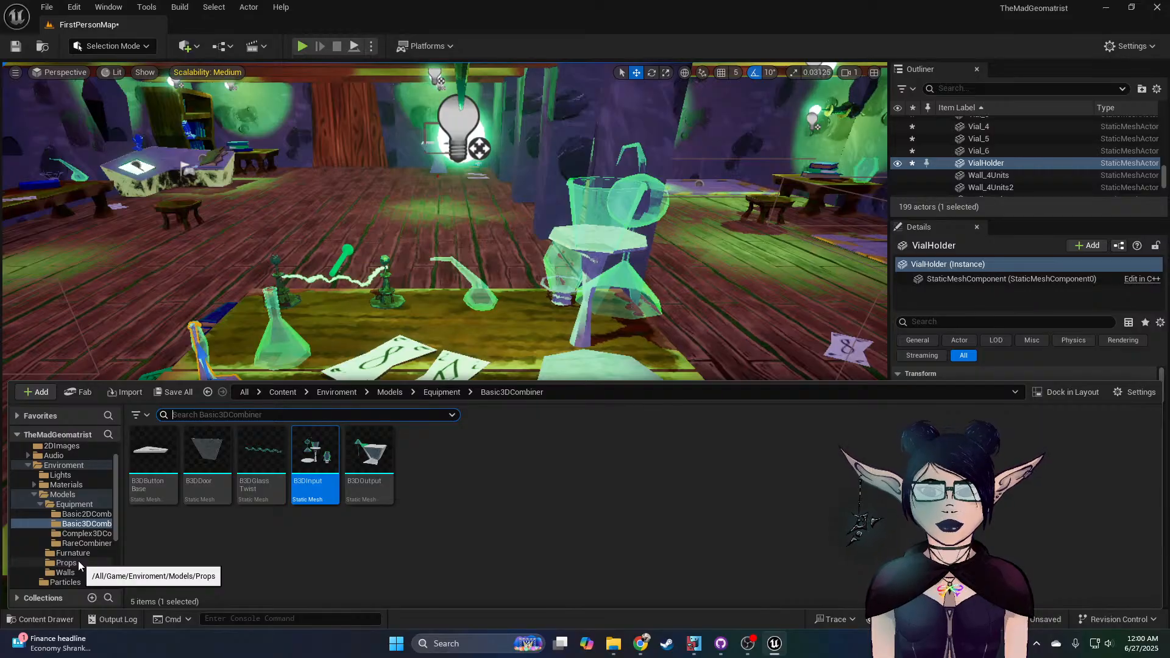
{"action": "scroll", "coordinate": [78, 558], "scroll_direction": "down", "scroll_amount": 1}
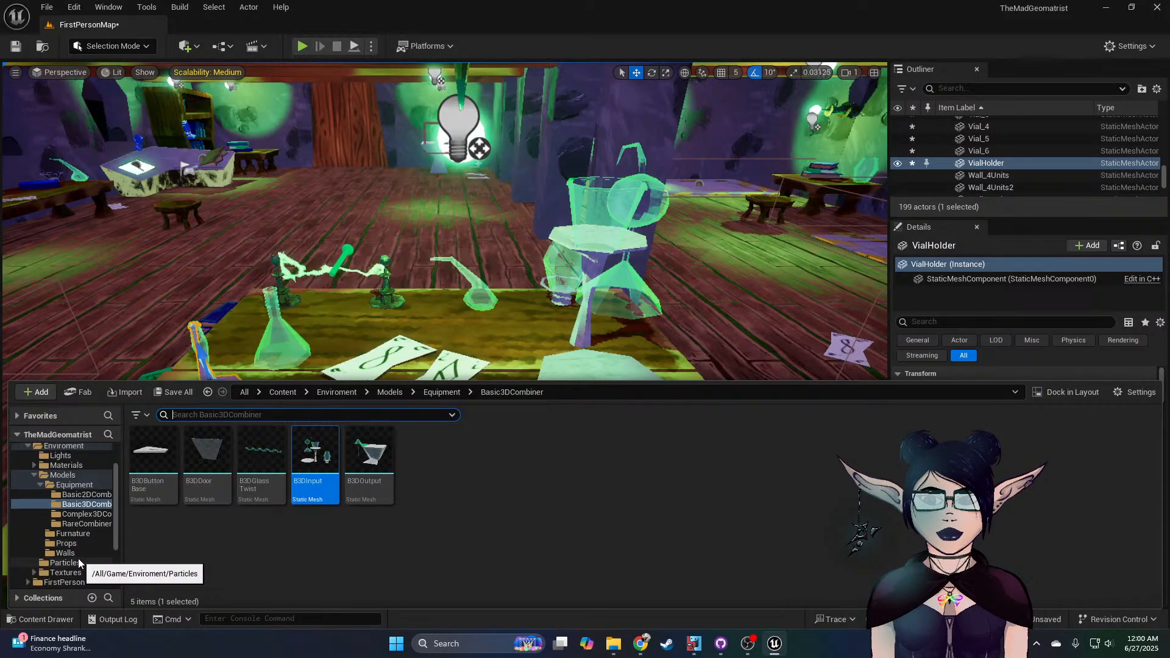
{"action": "scroll", "coordinate": [78, 559], "scroll_direction": "down", "scroll_amount": 3}
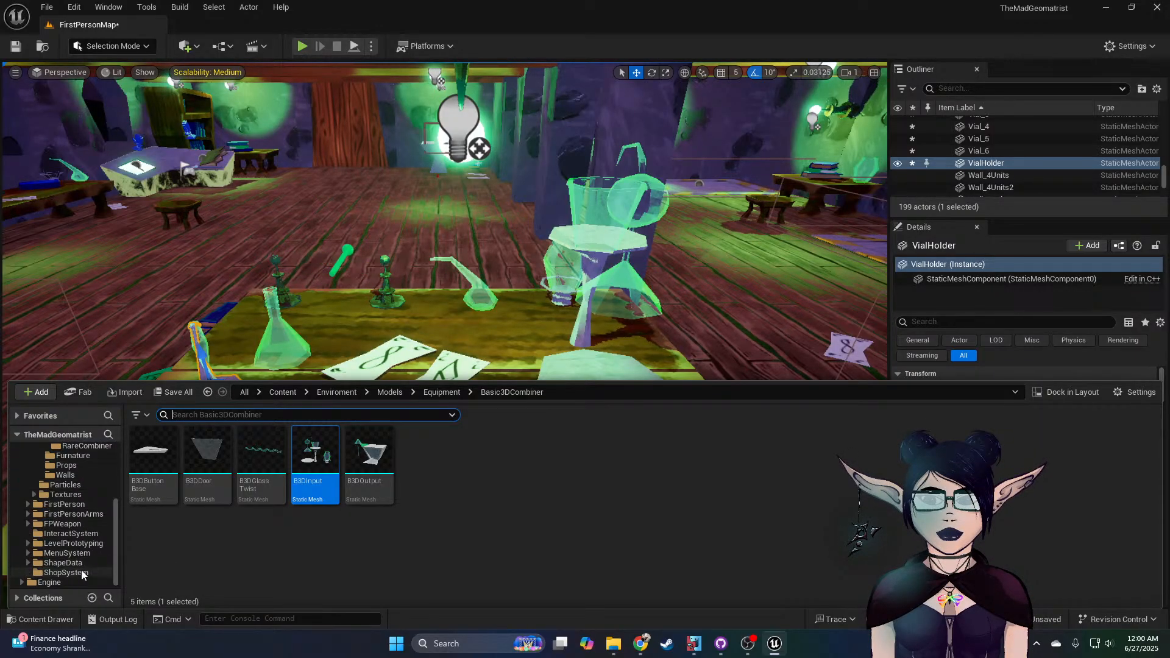
{"action": "left_click", "coordinate": [81, 563]}
{"action": "double_click", "coordinate": [210, 454]}
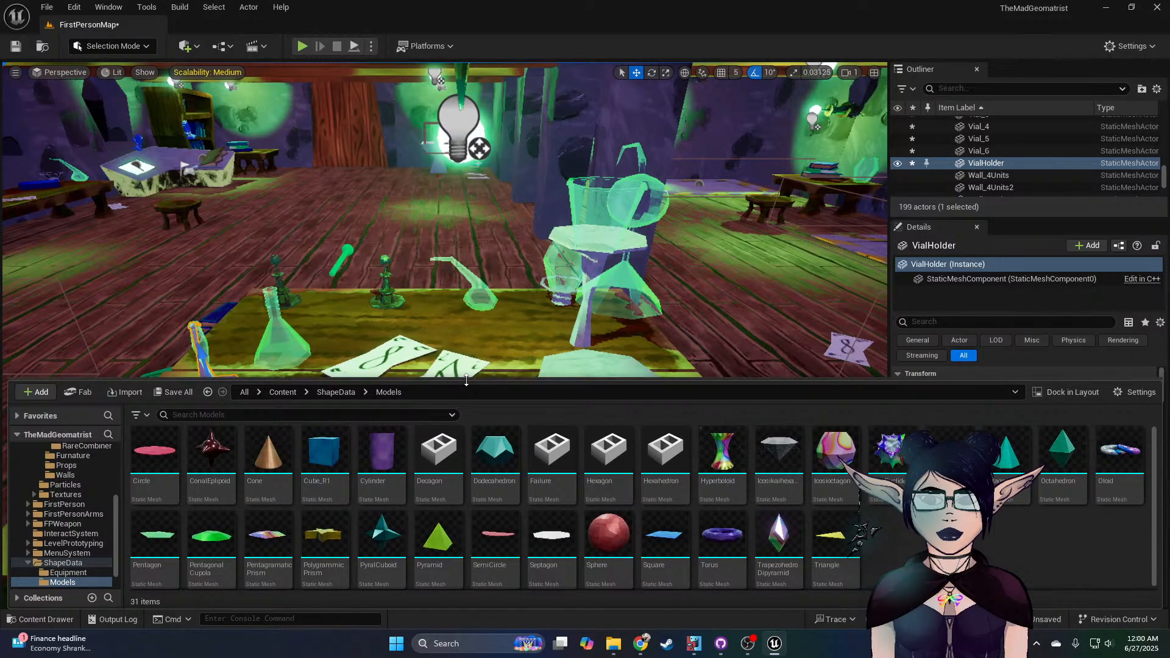
{"action": "left_click_drag", "start_coordinate": [466, 381], "coordinate": [466, 380]}
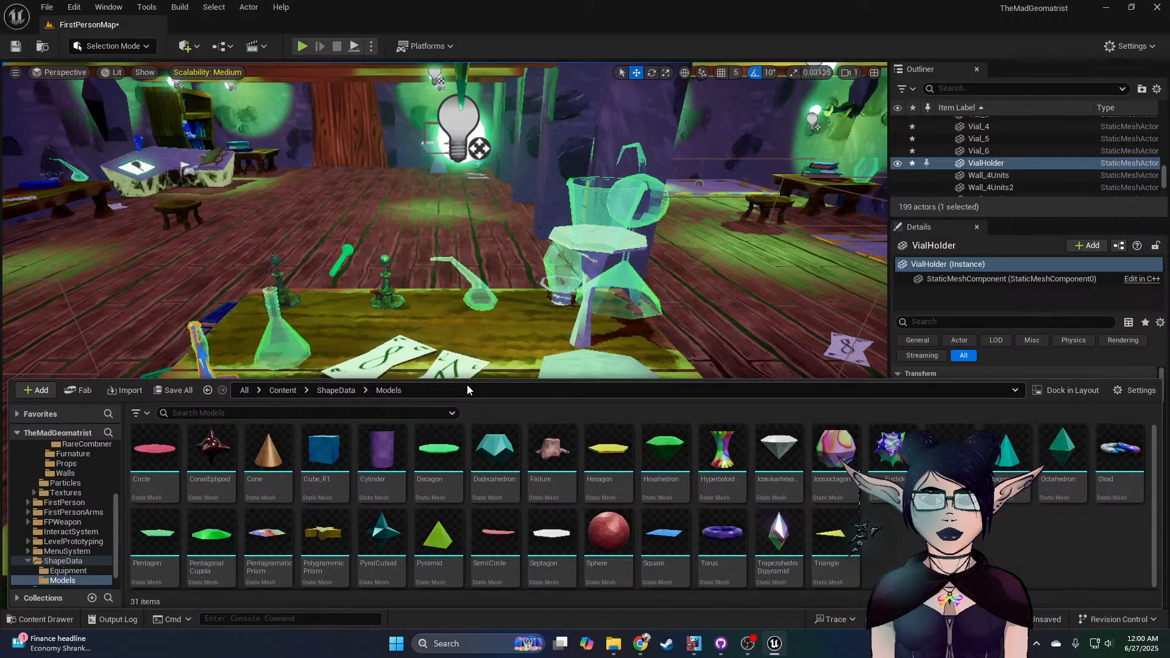
Step: Try placing two overlapping Triangle meshes from the Models folder on the octagonal plate, raising the second slightly, and remove the second one
{"action": "left_click_drag", "start_coordinate": [846, 539], "coordinate": [601, 381]}
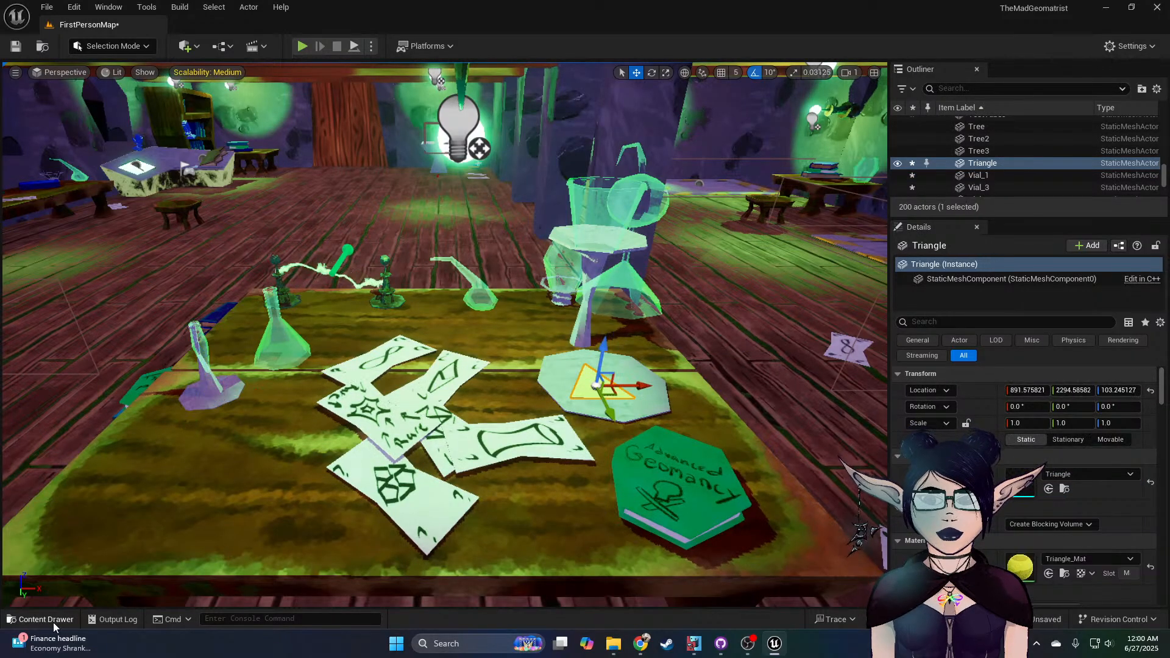
{"action": "left_click", "coordinate": [46, 619]}
{"action": "left_click_drag", "start_coordinate": [841, 541], "coordinate": [617, 380]}
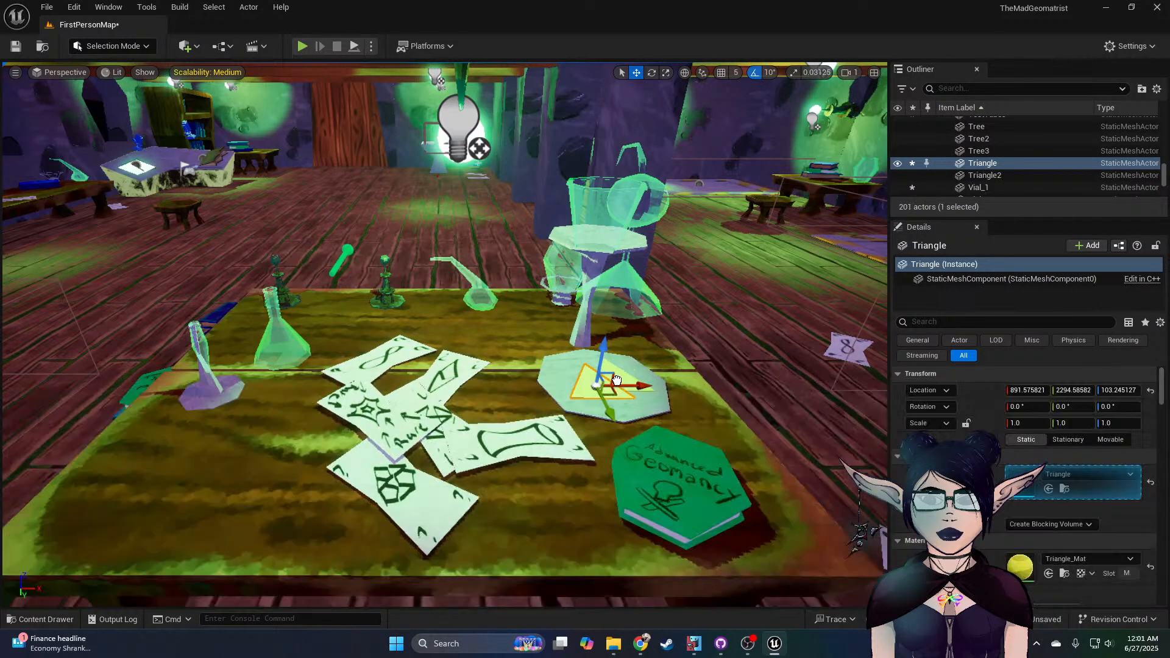
{"action": "left_click", "coordinate": [634, 379]}
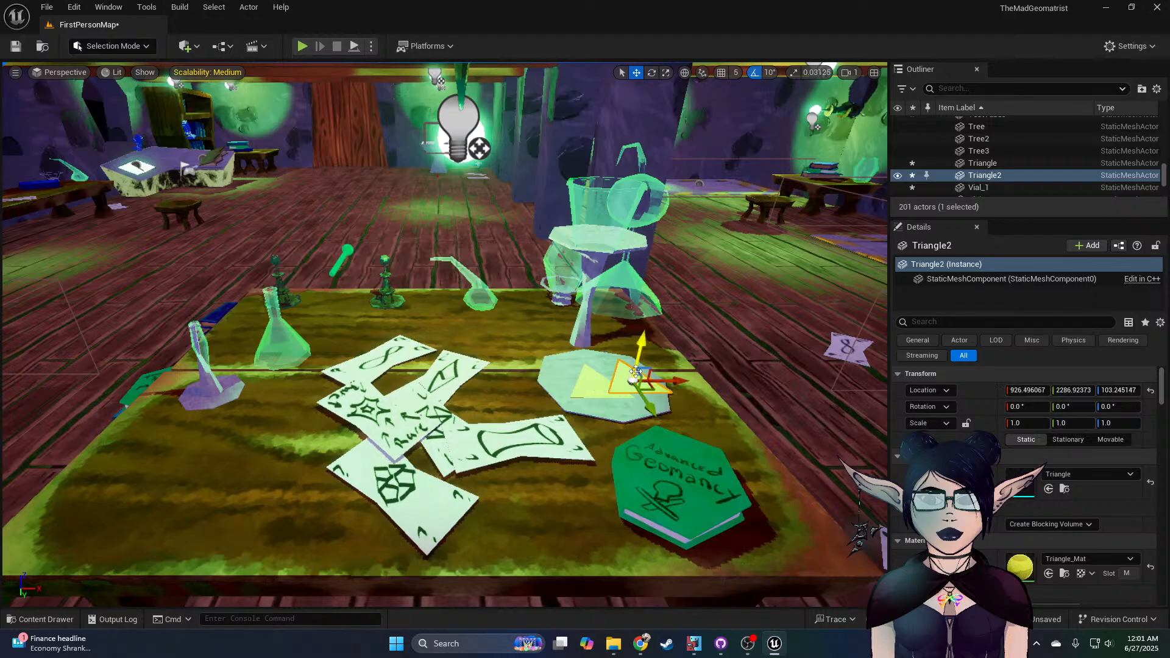
{"action": "left_click_drag", "start_coordinate": [638, 353], "coordinate": [657, 380]}
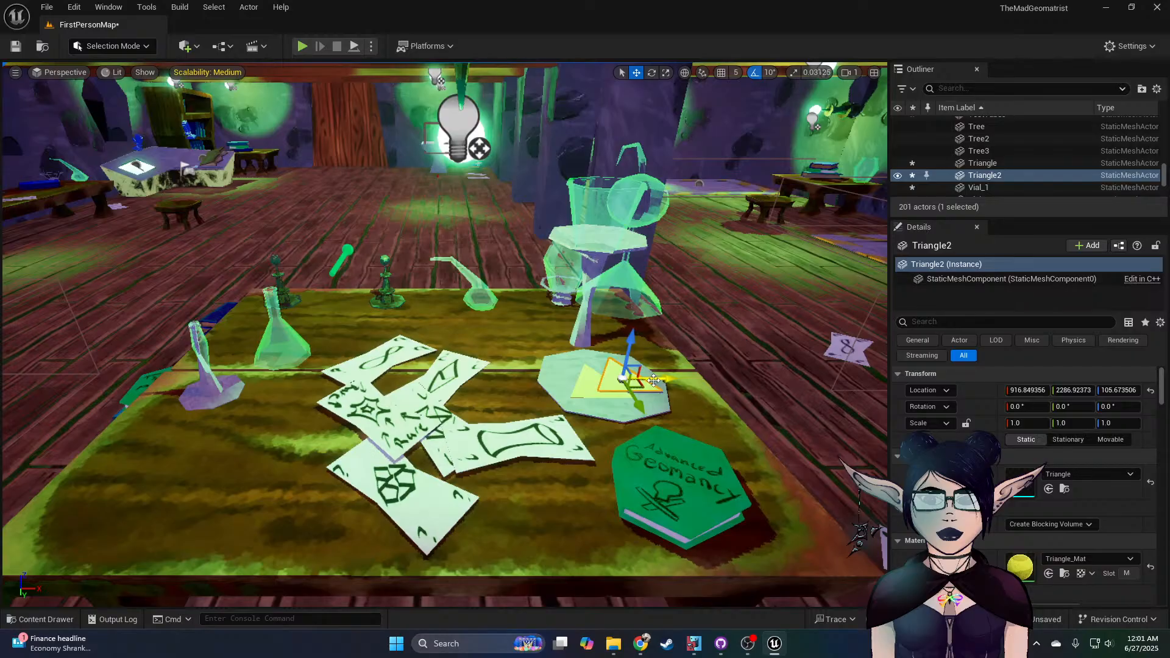
{"action": "key", "text": "Delete"}
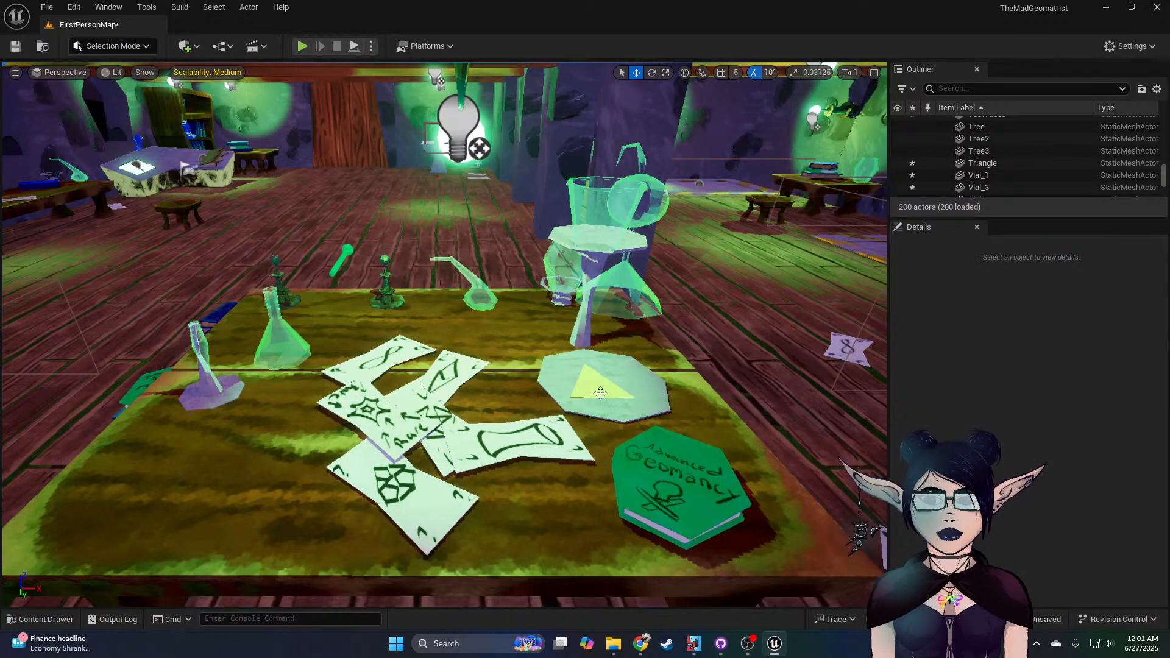
Step: Try placing a Circle mesh and two Triangle meshes from the Models folder side by side on the octagonal plate
{"action": "left_click", "coordinate": [46, 619]}
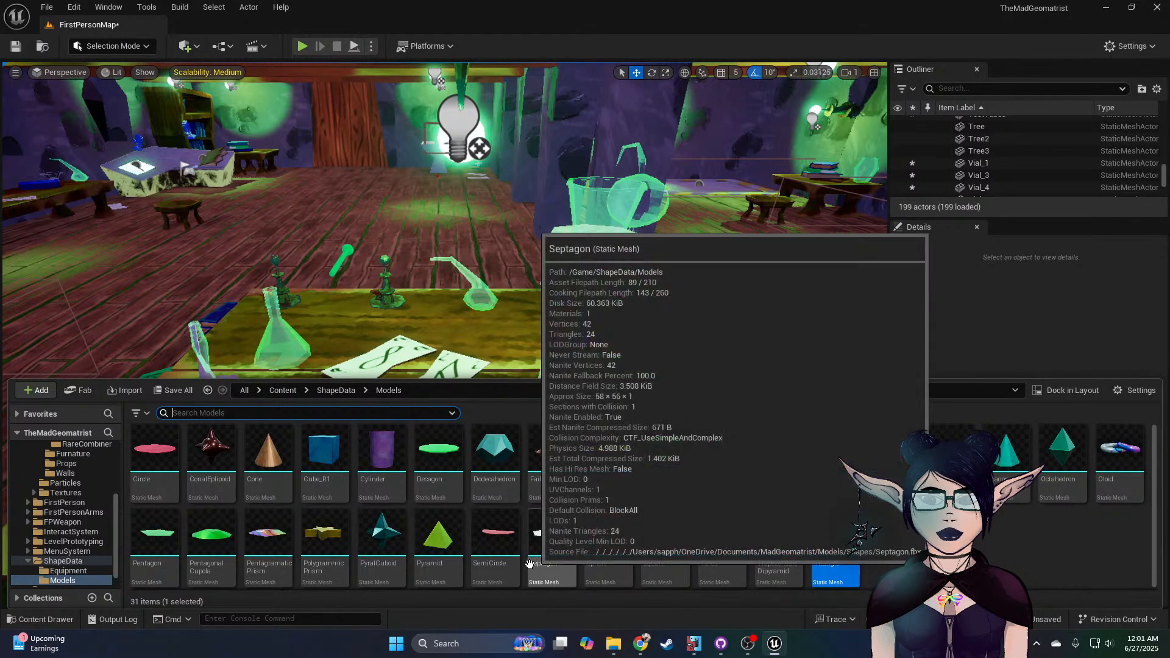
{"action": "left_click_drag", "start_coordinate": [155, 454], "coordinate": [568, 380]}
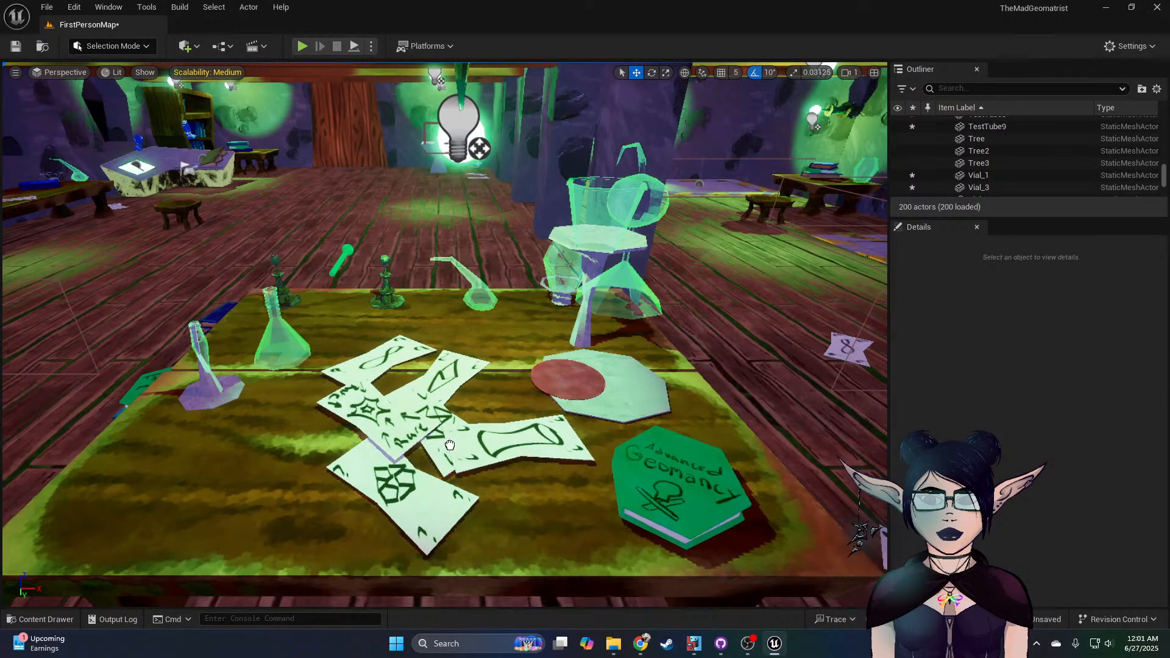
{"action": "left_click", "coordinate": [70, 621]}
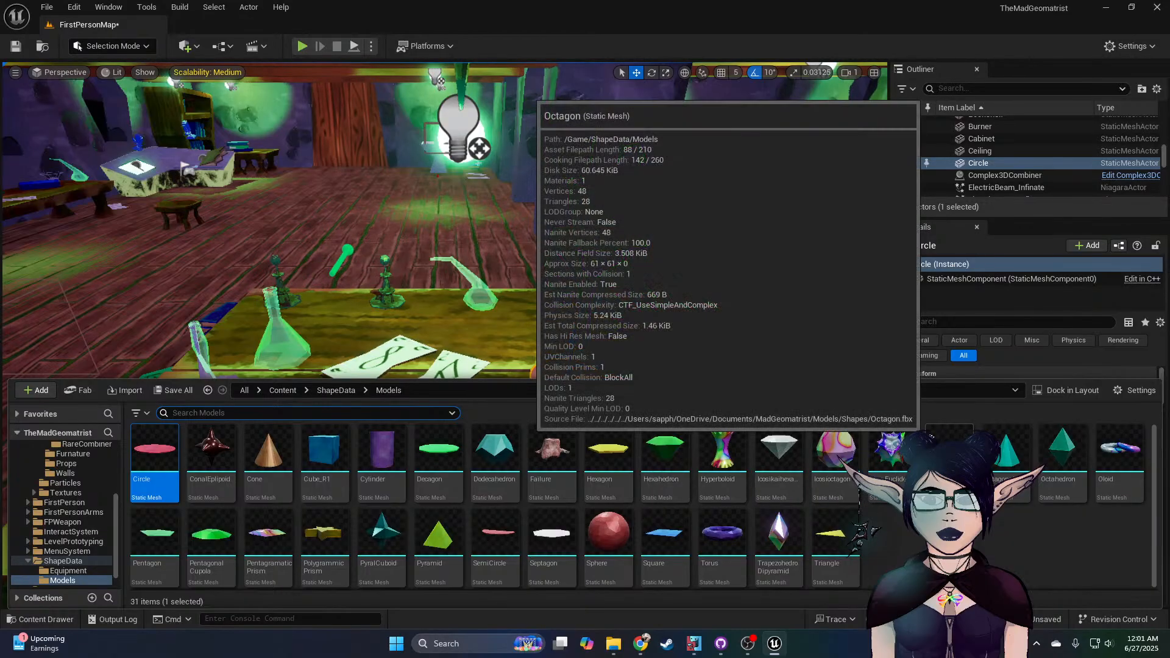
{"action": "left_click_drag", "start_coordinate": [834, 536], "coordinate": [616, 358]}
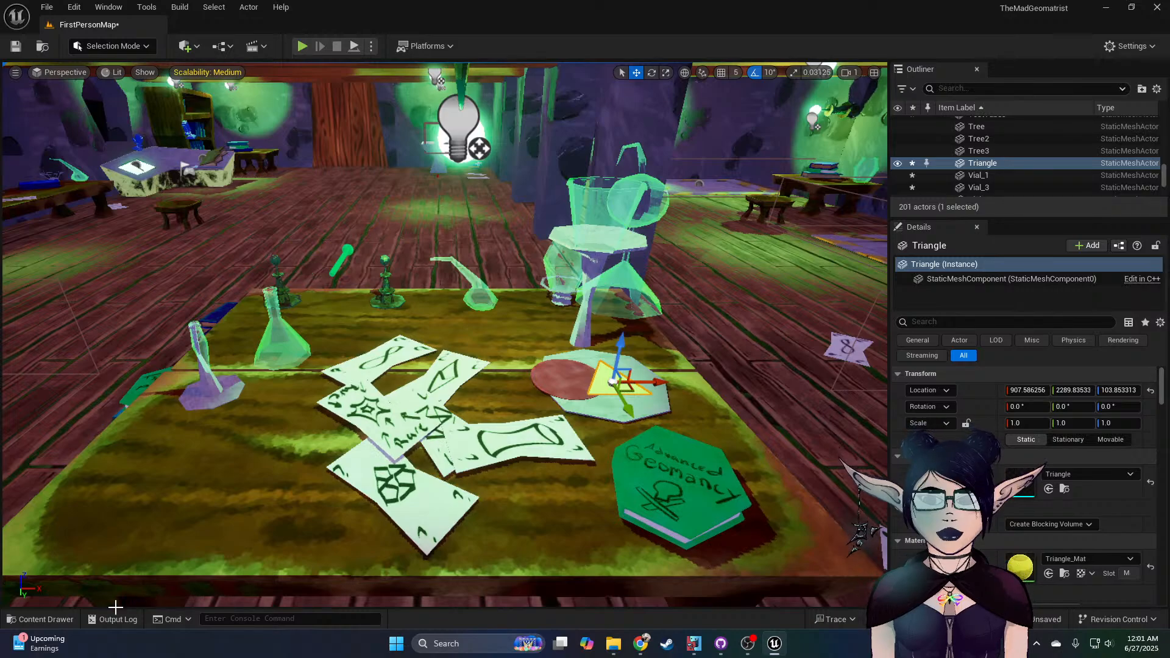
{"action": "left_click", "coordinate": [43, 619]}
{"action": "left_click_drag", "start_coordinate": [834, 564], "coordinate": [639, 348]}
{"action": "right_click_drag", "start_coordinate": [525, 409], "coordinate": [506, 373]}
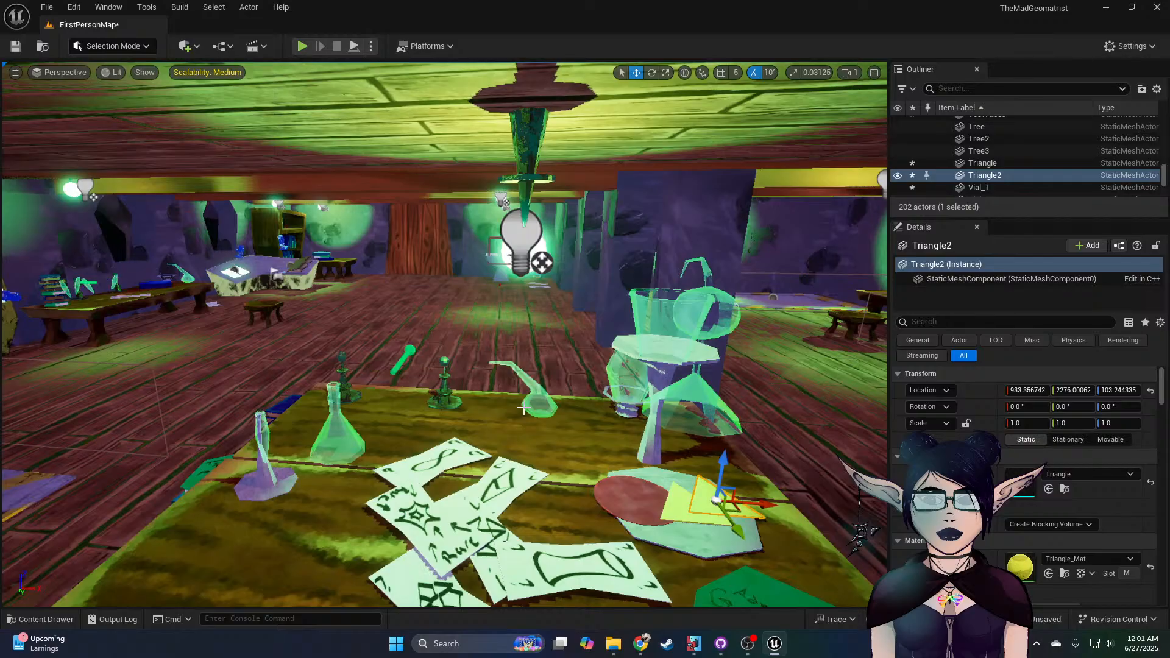
{"action": "right_click_drag", "start_coordinate": [566, 384], "coordinate": [583, 413]}
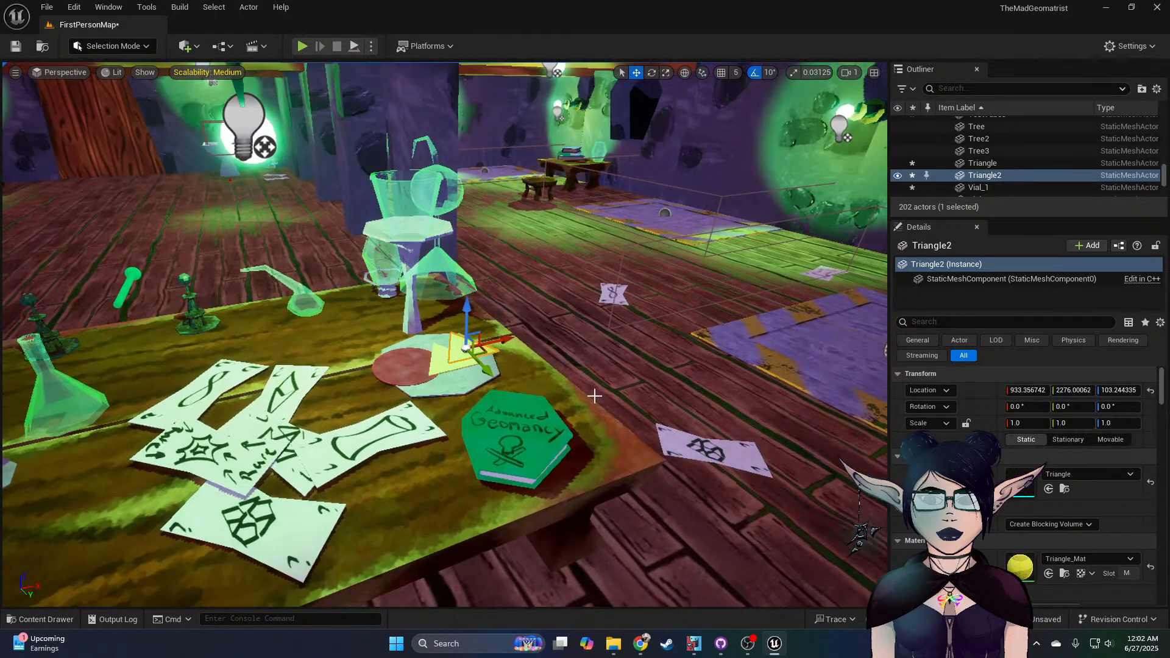
{"action": "scroll", "coordinate": [1023, 488], "scroll_direction": "down", "scroll_amount": 4}
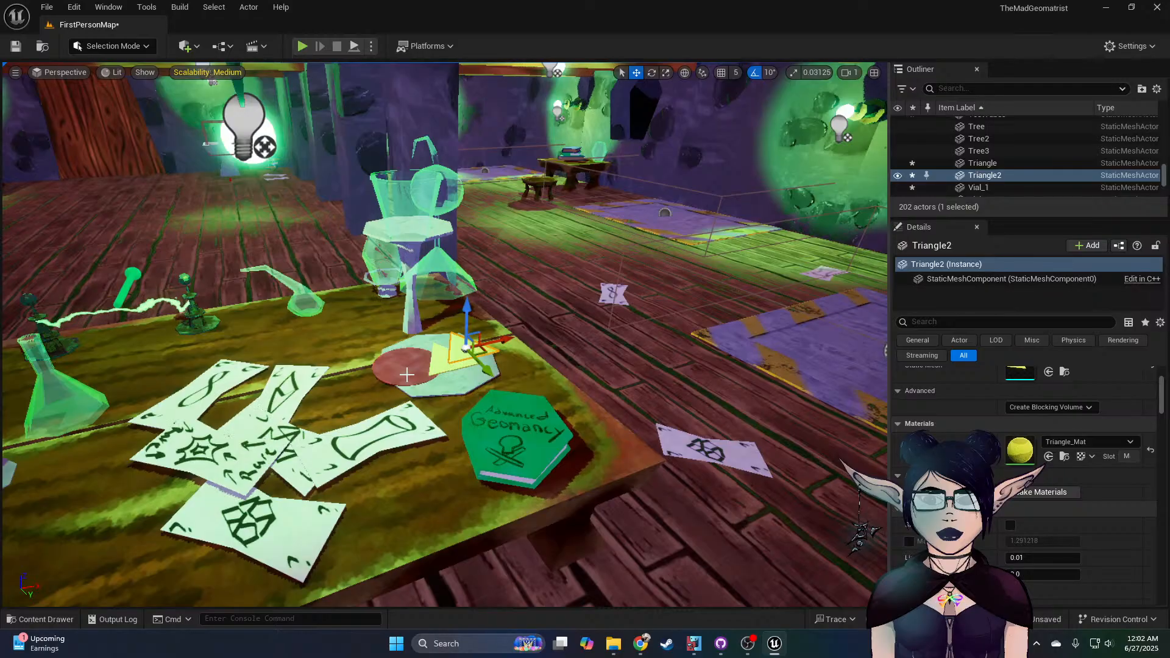
Step: Delete the two Triangle meshes and the Circle mesh from the octagonal plate
{"action": "key", "text": "Delete"}
{"action": "left_click", "coordinate": [443, 369]}
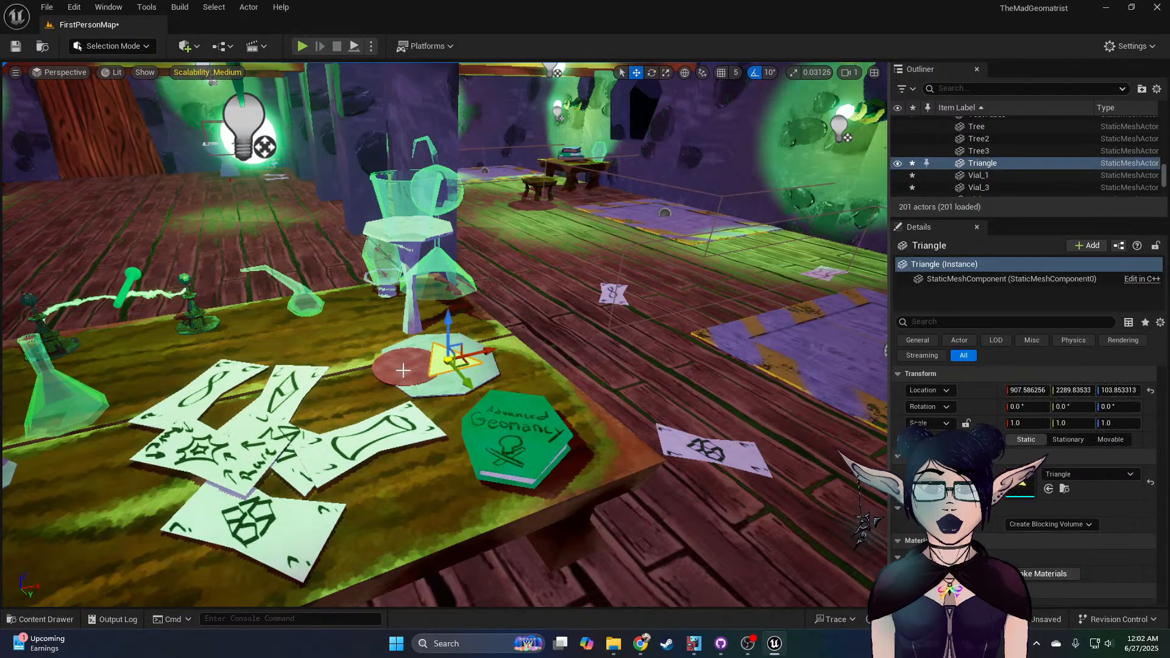
{"action": "key", "text": "Delete"}
{"action": "left_click", "coordinate": [405, 370]}
{"action": "key", "text": "Delete"}
Step: Browse to the InteractSystem content folder and open the BP_PickUp blueprint
{"action": "left_click", "coordinate": [60, 623]}
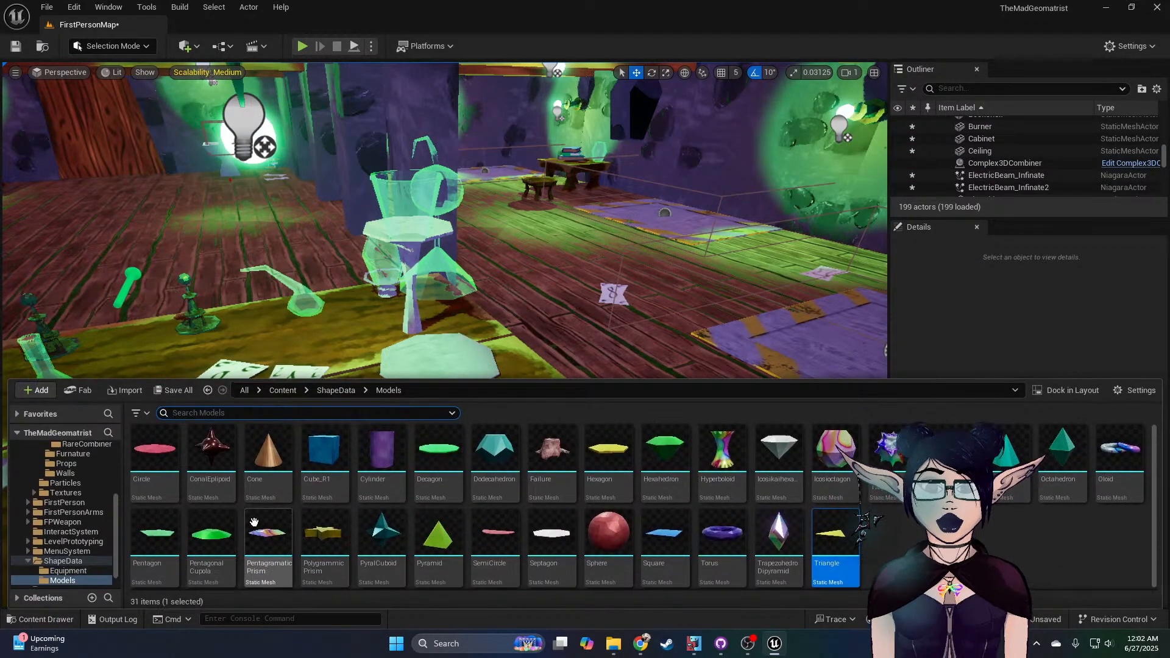
{"action": "scroll", "coordinate": [35, 512], "scroll_direction": "down", "scroll_amount": 3}
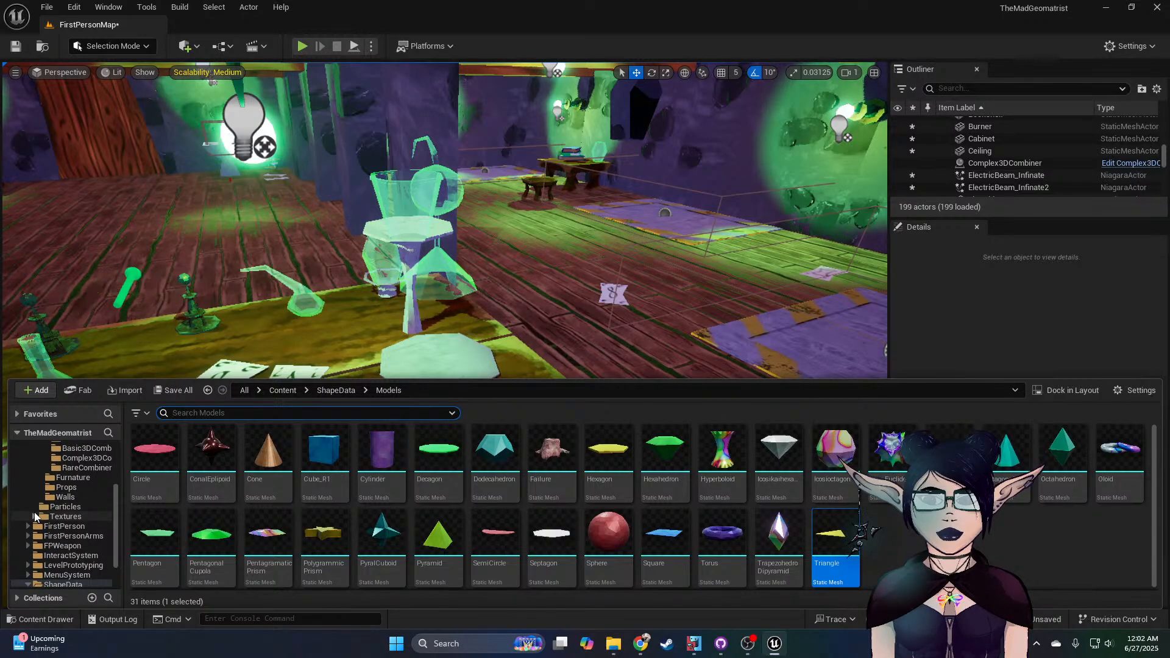
{"action": "left_click", "coordinate": [70, 555]}
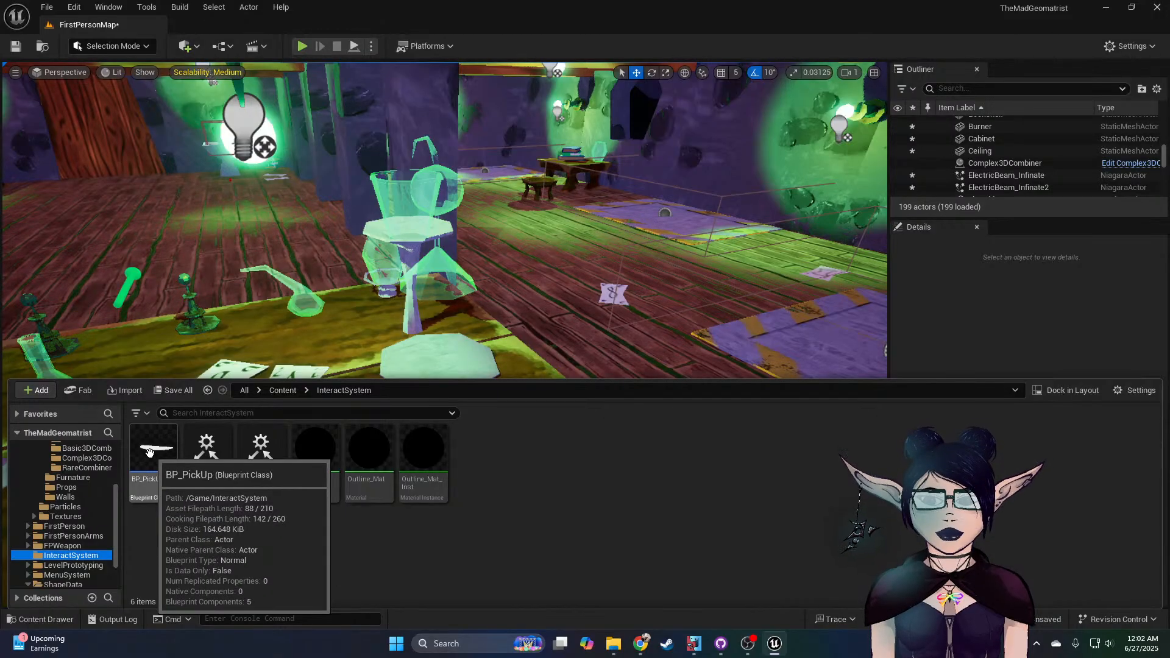
{"action": "left_click", "coordinate": [149, 452]}
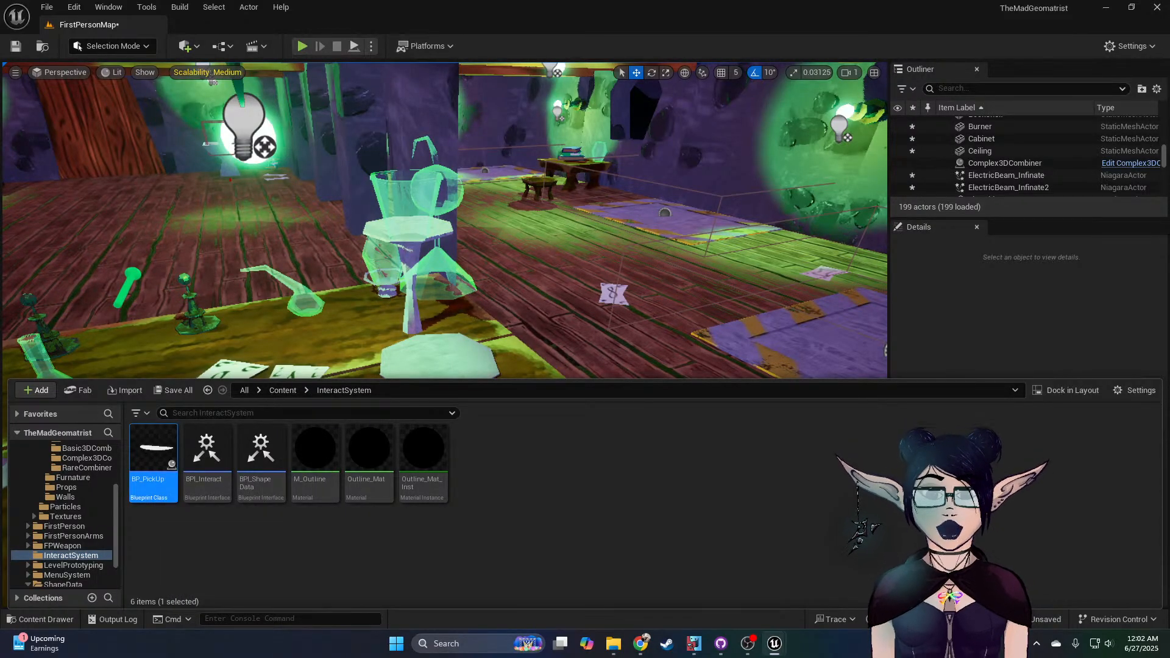
{"action": "double_click", "coordinate": [153, 454]}
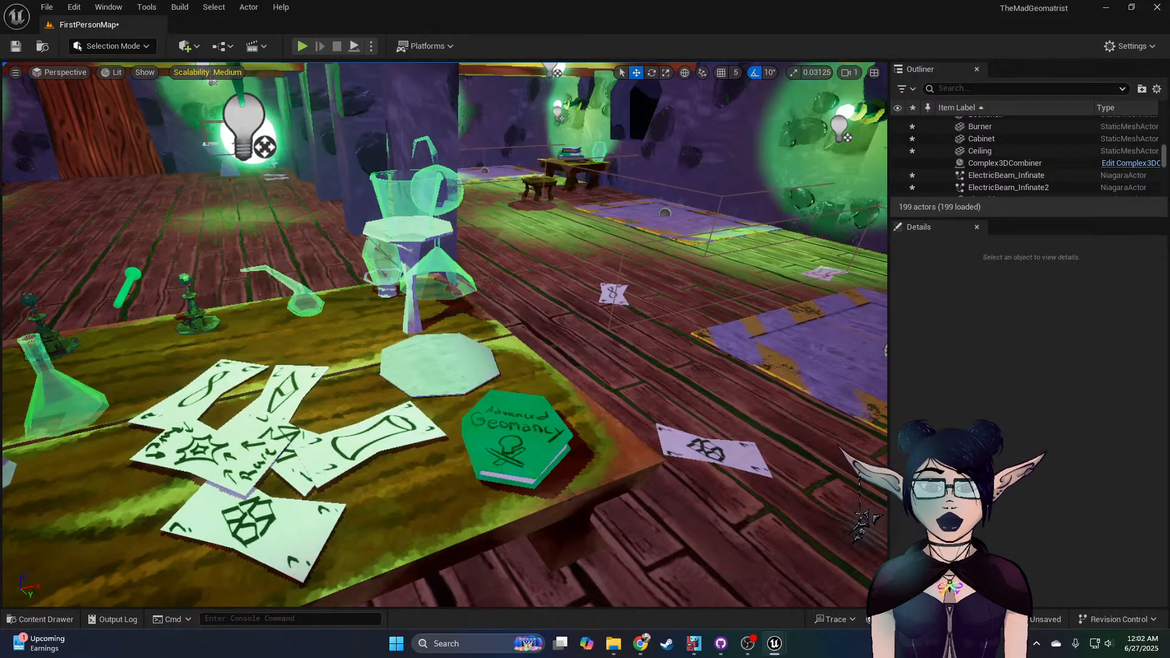
Step: Examine how BP_PickUp's EventGraph and Construction Script assign its mesh and material
{"action": "left_click_drag", "start_coordinate": [421, 217], "coordinate": [412, 6]}
{"action": "right_click_drag", "start_coordinate": [388, 306], "coordinate": [391, 416]}
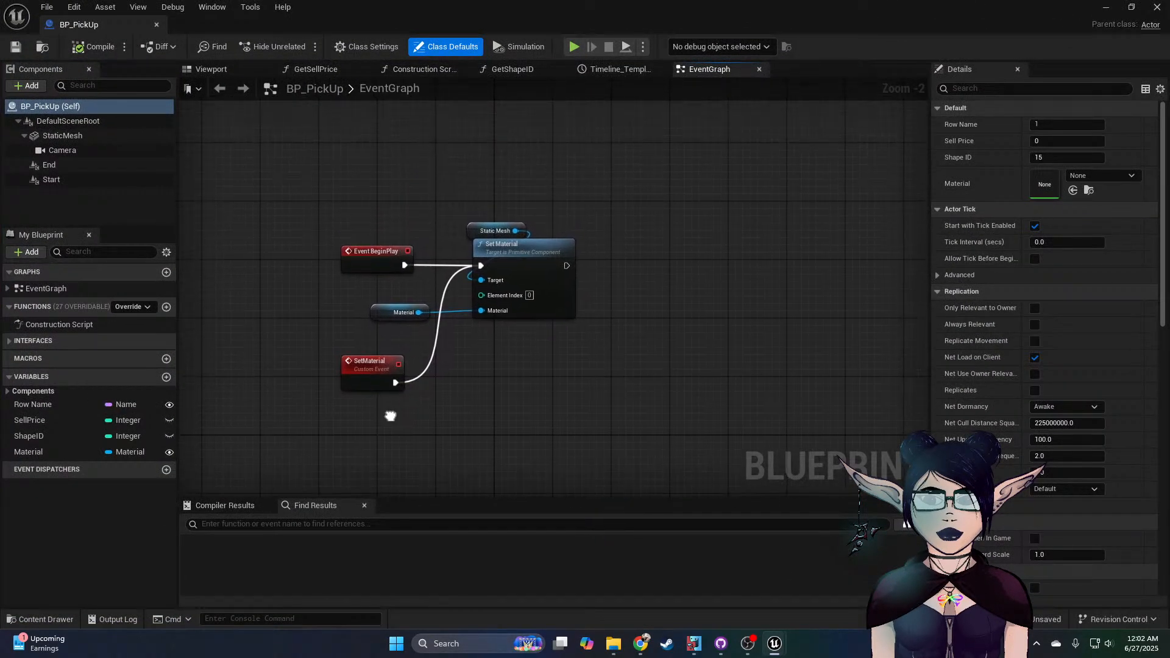
{"action": "left_click", "coordinate": [406, 69]}
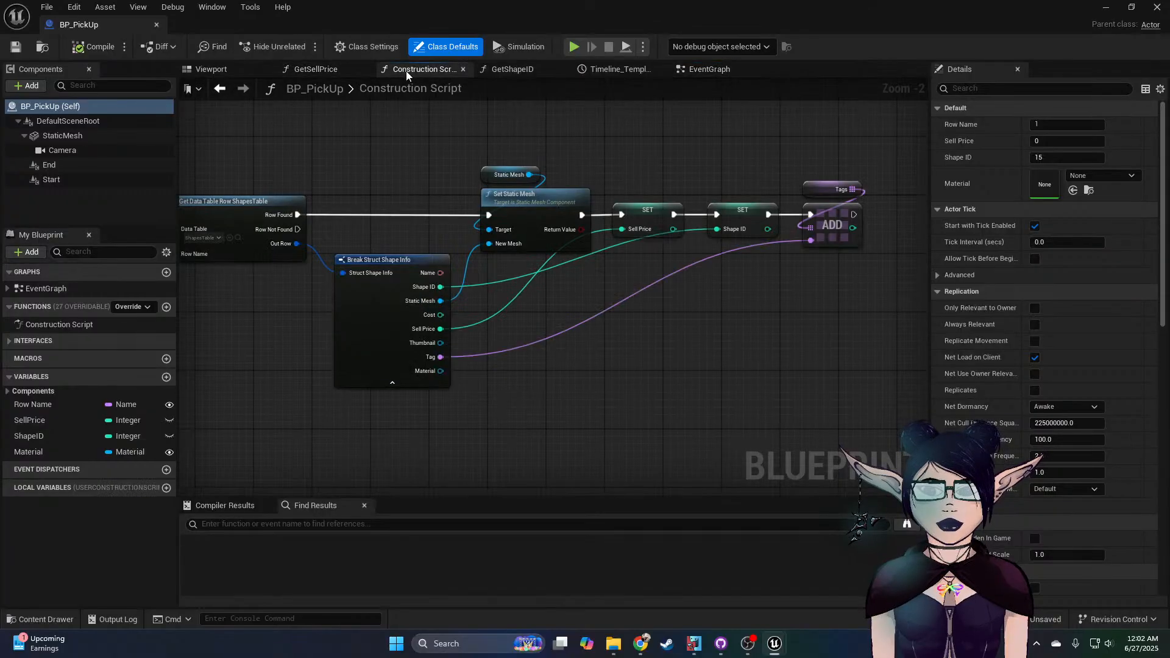
{"action": "right_click_drag", "start_coordinate": [297, 192], "coordinate": [604, 212]}
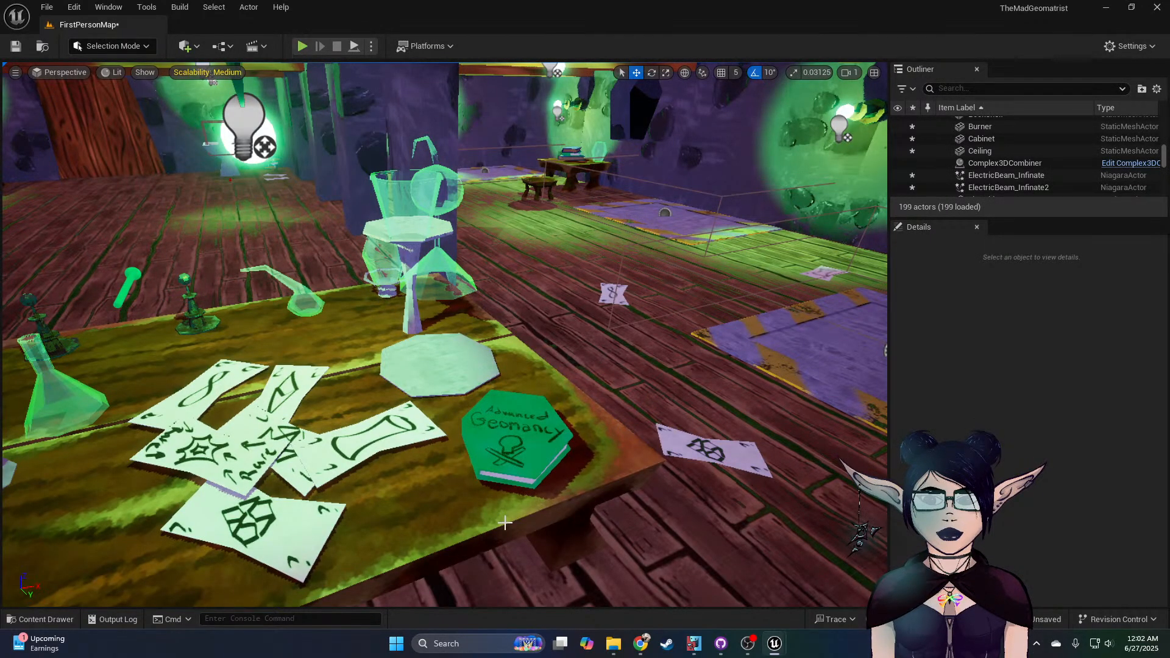
Step: Place a BP_PickUp actor on the octagonal plate with Row Name 4 and assign it the Circle_Mat material
{"action": "left_click", "coordinate": [45, 620]}
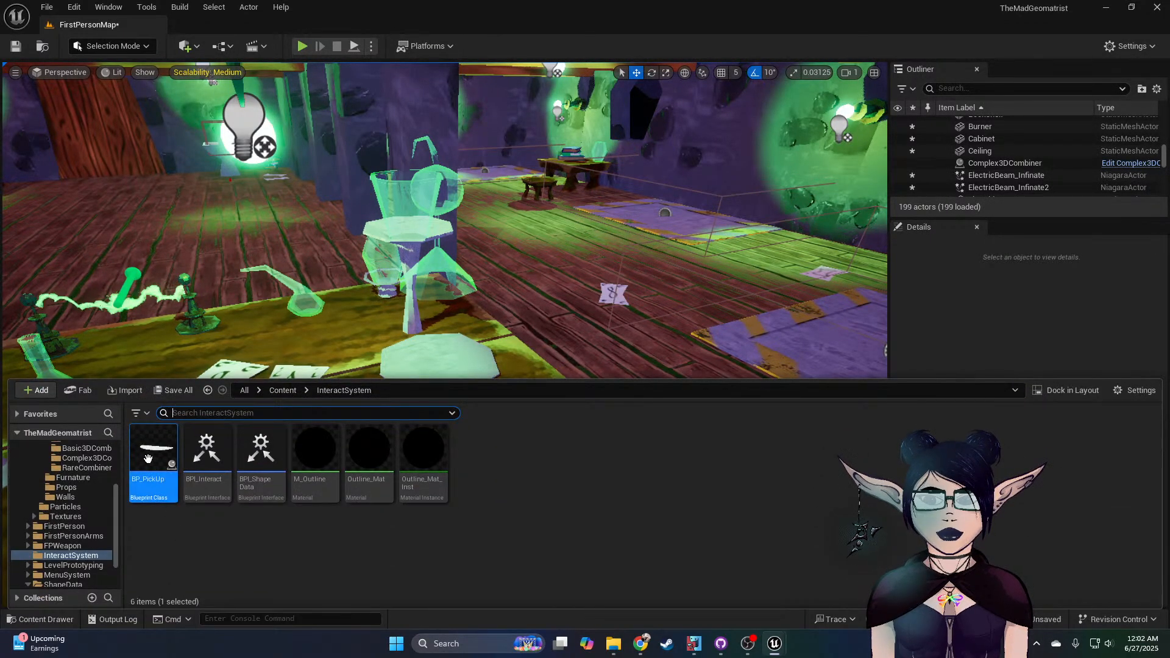
{"action": "left_click_drag", "start_coordinate": [150, 472], "coordinate": [408, 367]}
{"action": "left_click", "coordinate": [1018, 457]}
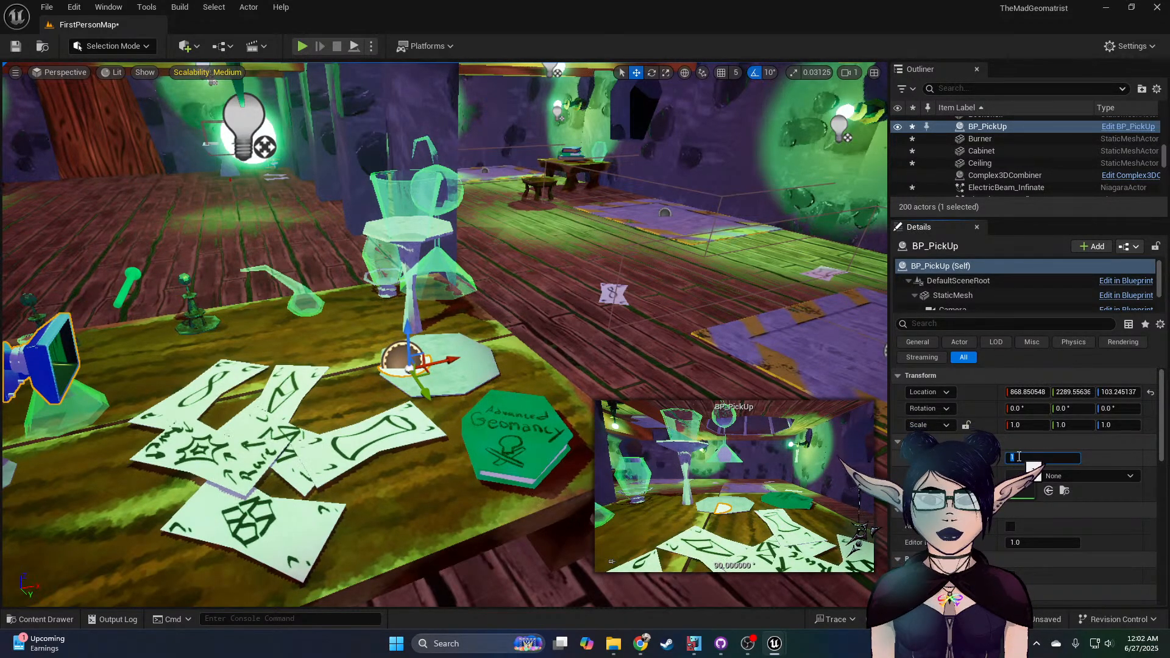
{"action": "key", "text": "Return"}
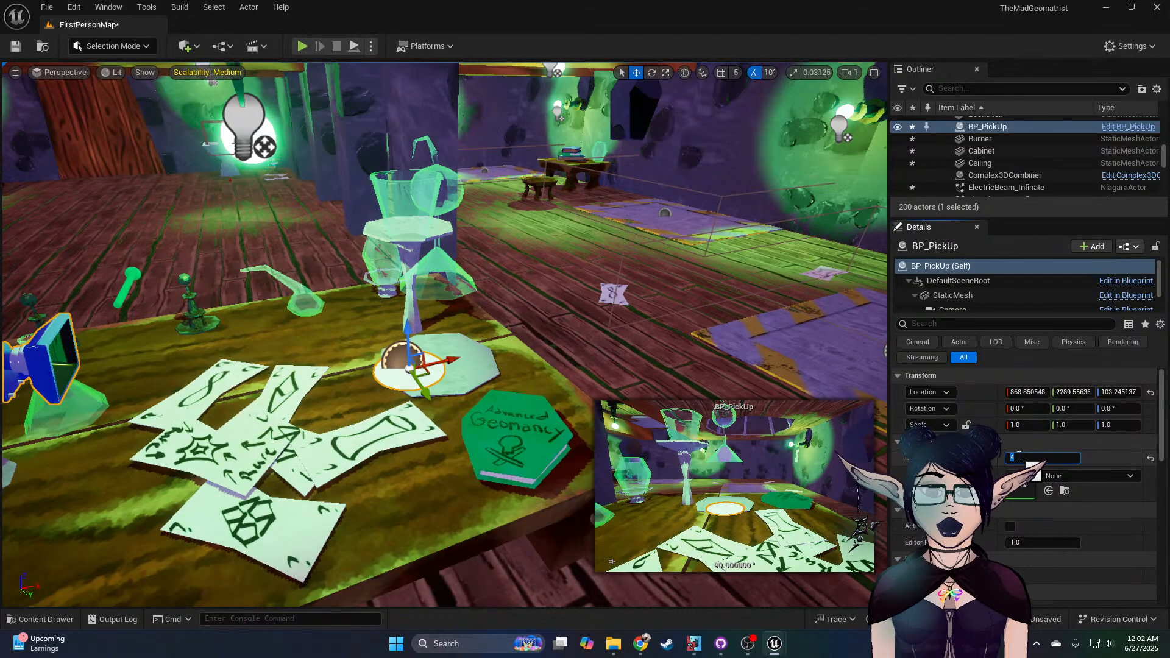
{"action": "left_click", "coordinate": [1064, 480]}
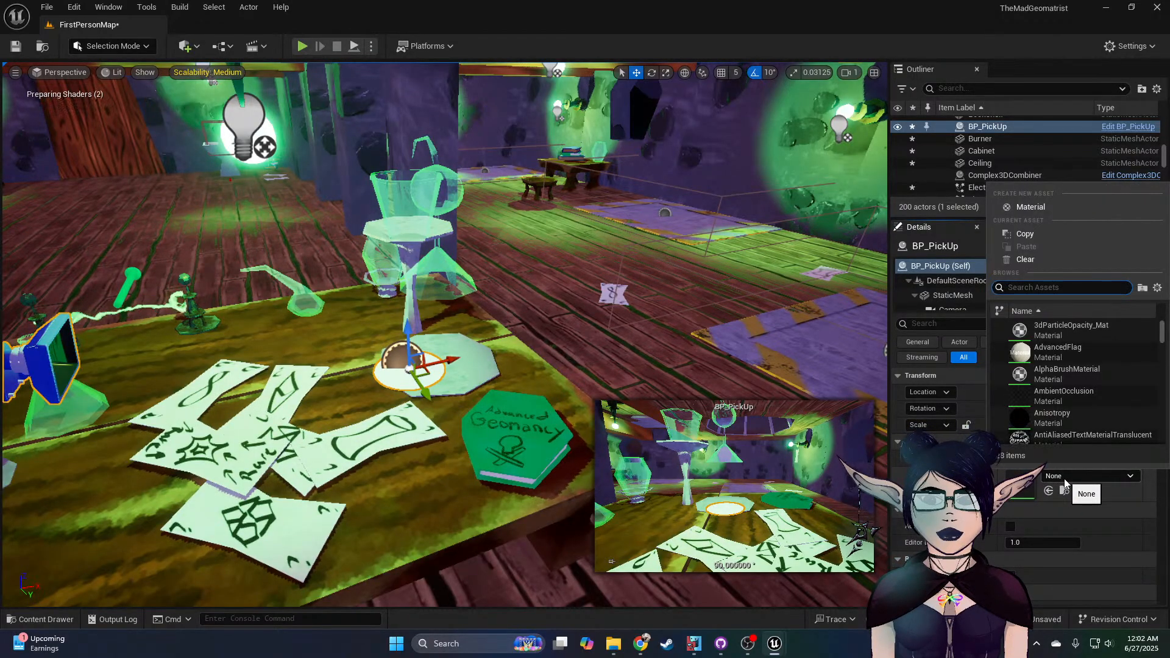
{"action": "type", "text": "circ"}
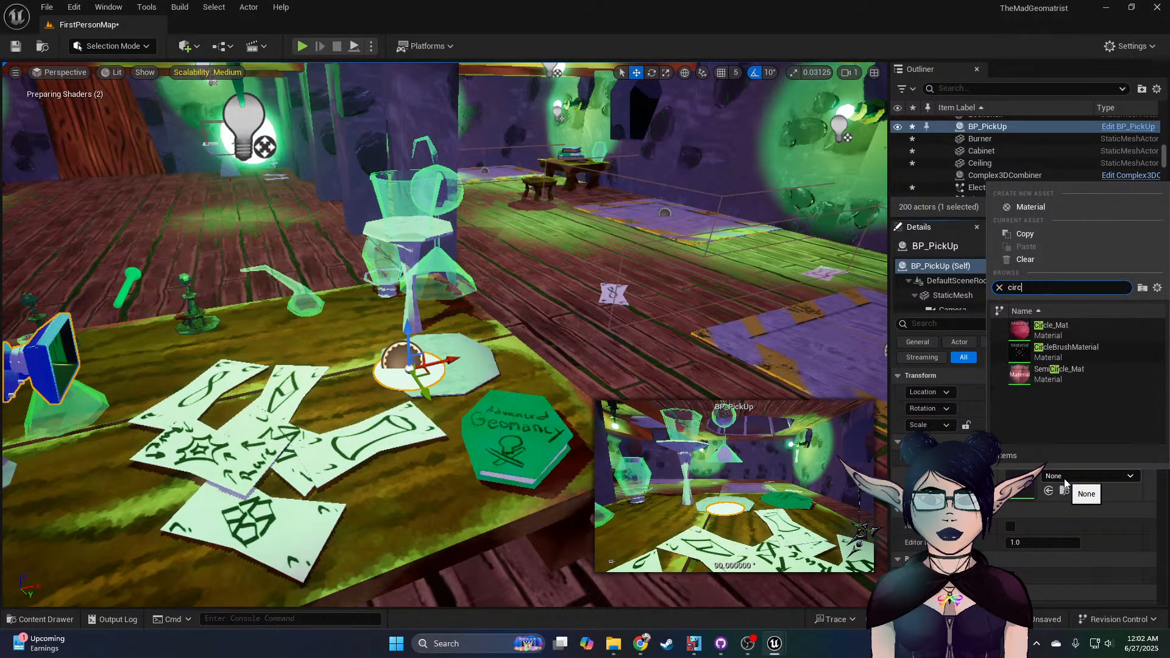
{"action": "left_click", "coordinate": [1052, 330]}
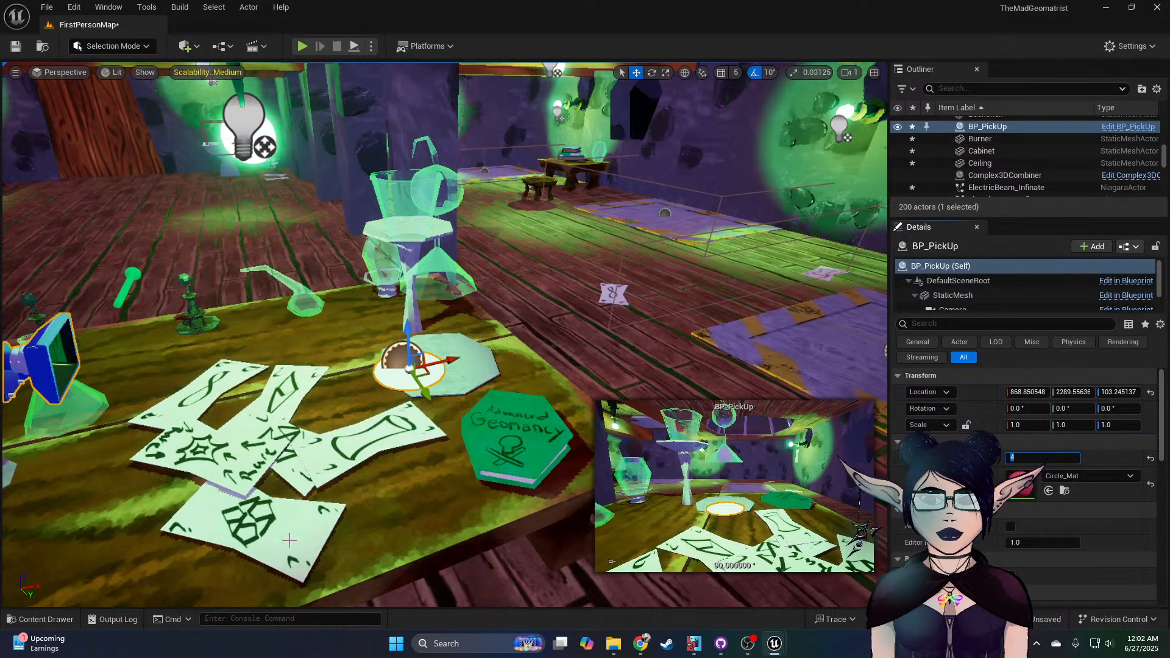
Step: Place a second BP_PickUp beside the circle on the plate, with Row Name 2 and the Triangle_Mat material
{"action": "left_click", "coordinate": [68, 612]}
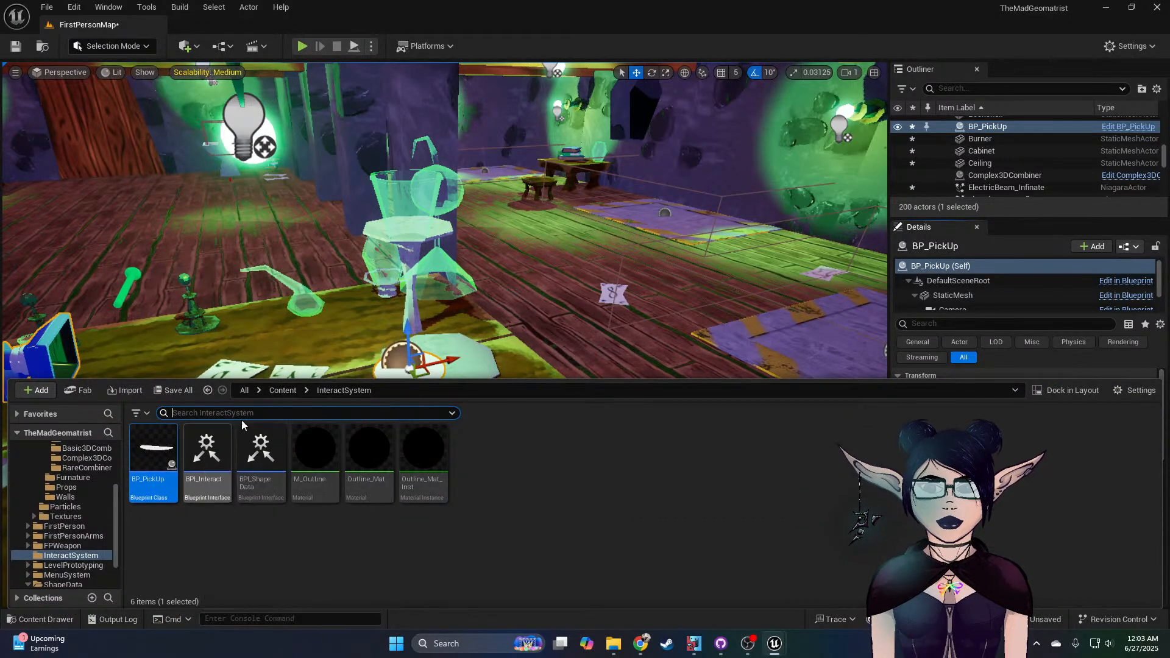
{"action": "left_click_drag", "start_coordinate": [156, 458], "coordinate": [457, 363]}
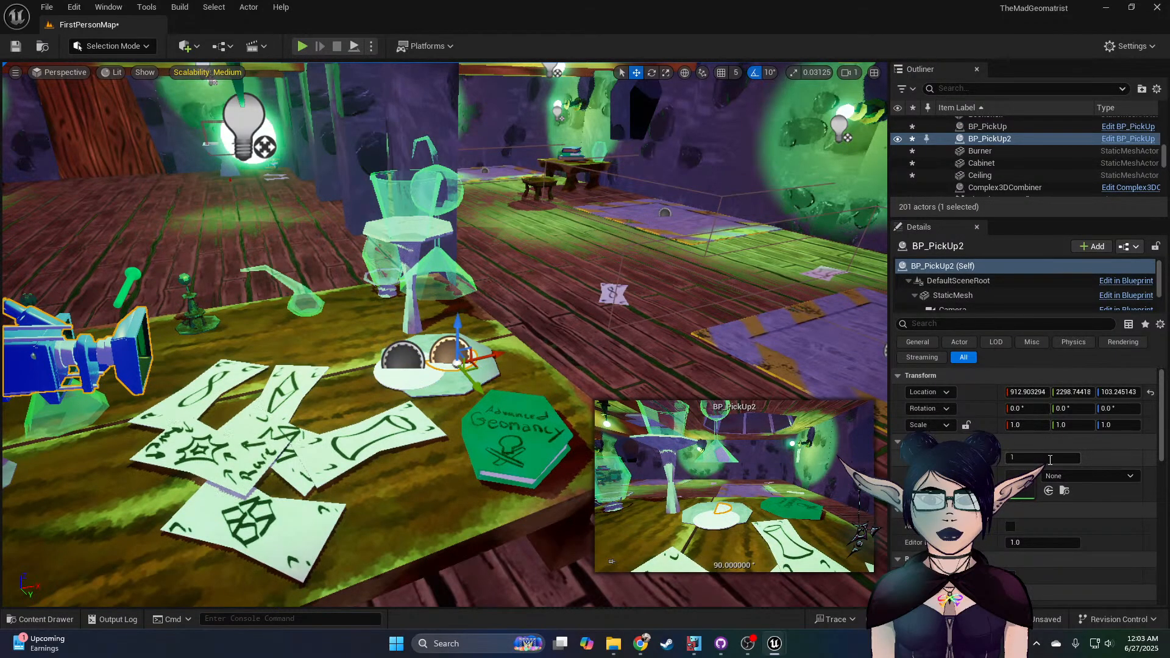
{"action": "left_click", "coordinate": [1053, 476]}
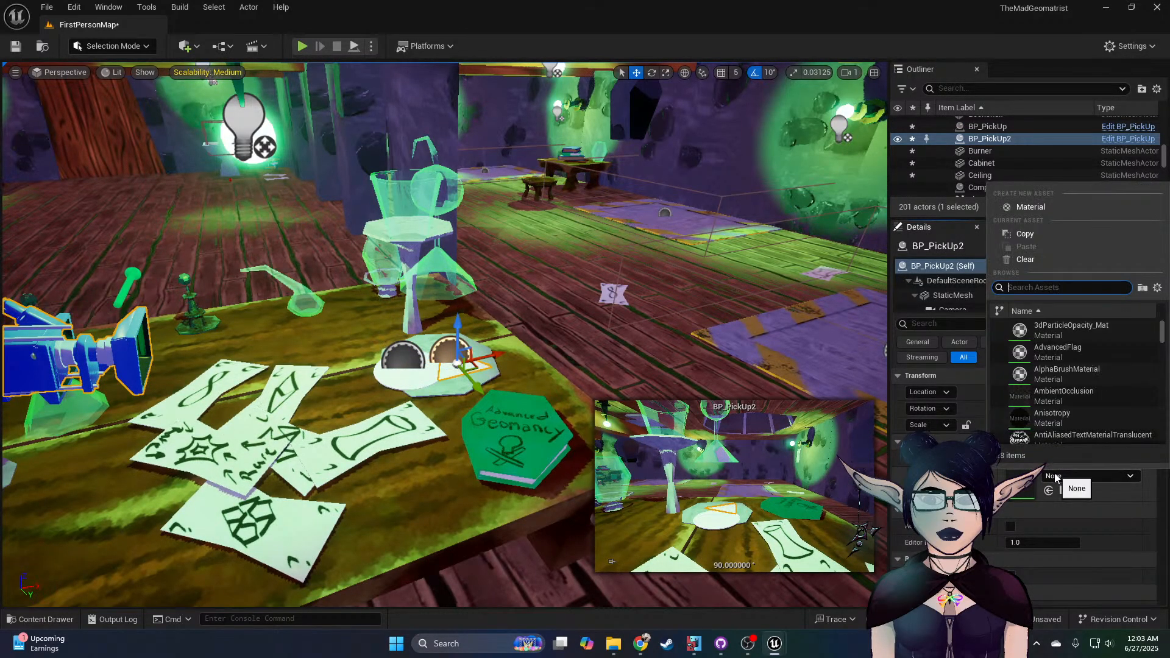
{"action": "type", "text": "trian"}
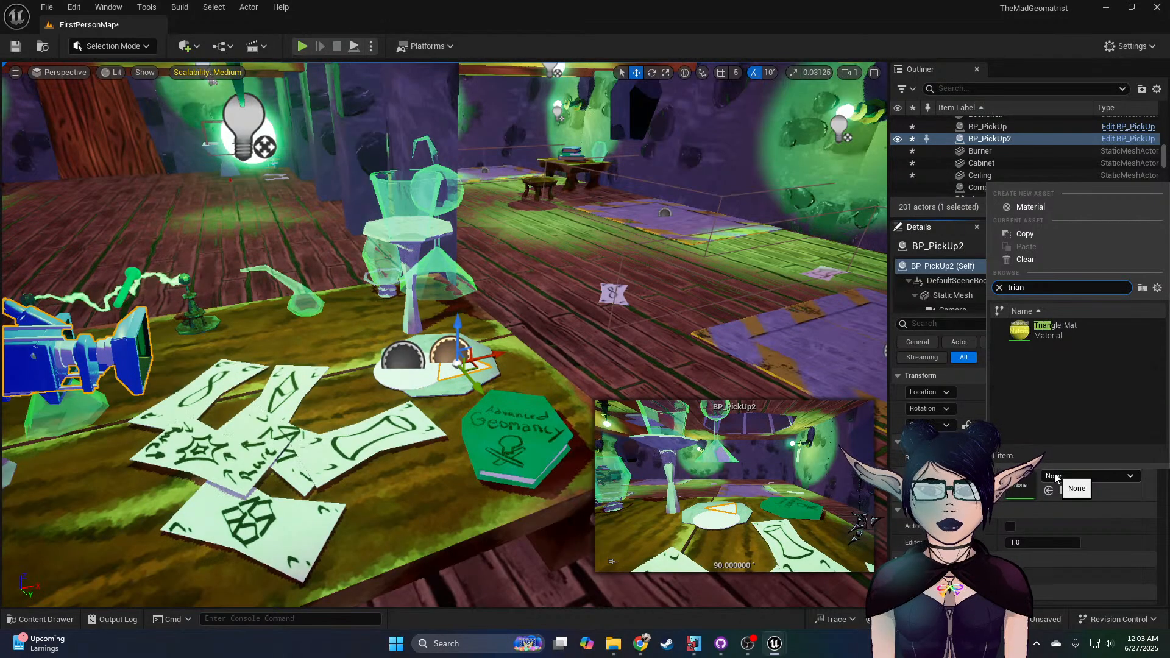
{"action": "left_click", "coordinate": [1050, 327]}
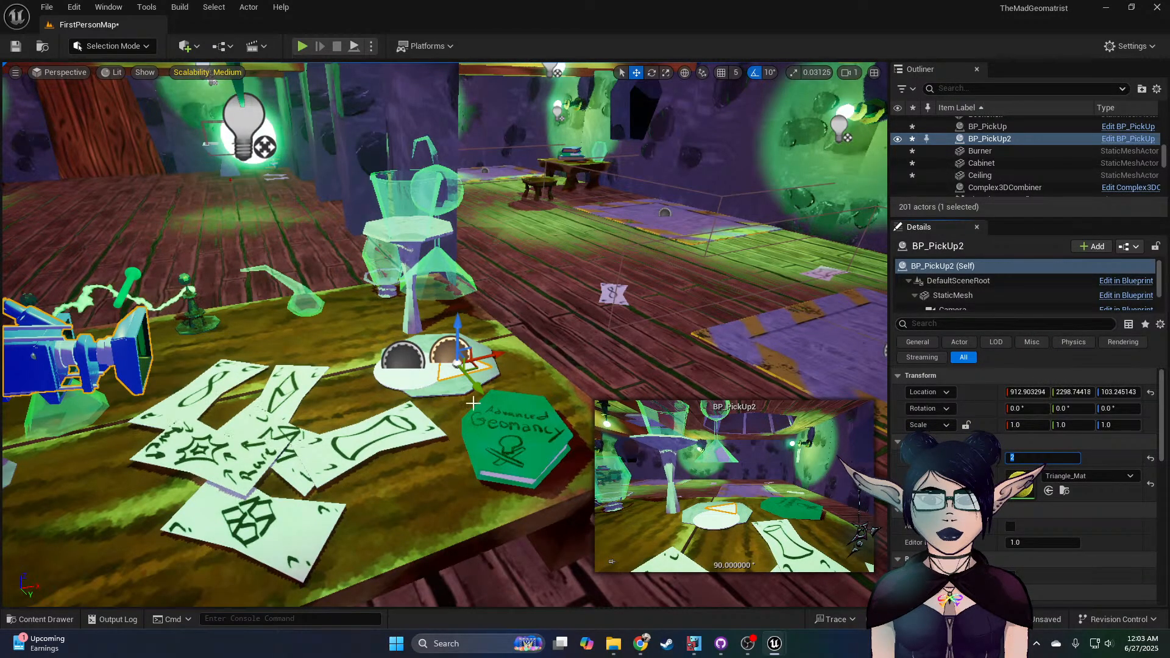
Step: Duplicate the triangle pickup and offset the copy to about X 928, Z 105 so it overlaps the first triangle
{"action": "left_click_drag", "start_coordinate": [478, 352], "coordinate": [473, 322], "text": "alt"}
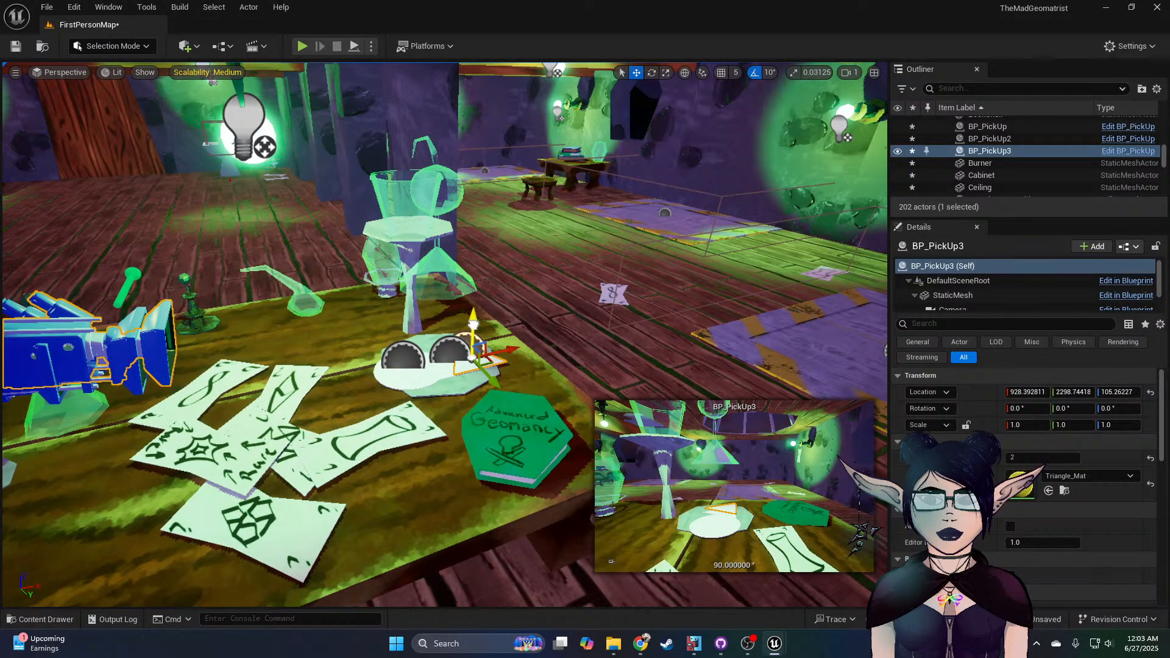
{"action": "right_click_drag", "start_coordinate": [473, 324], "coordinate": [423, 302]}
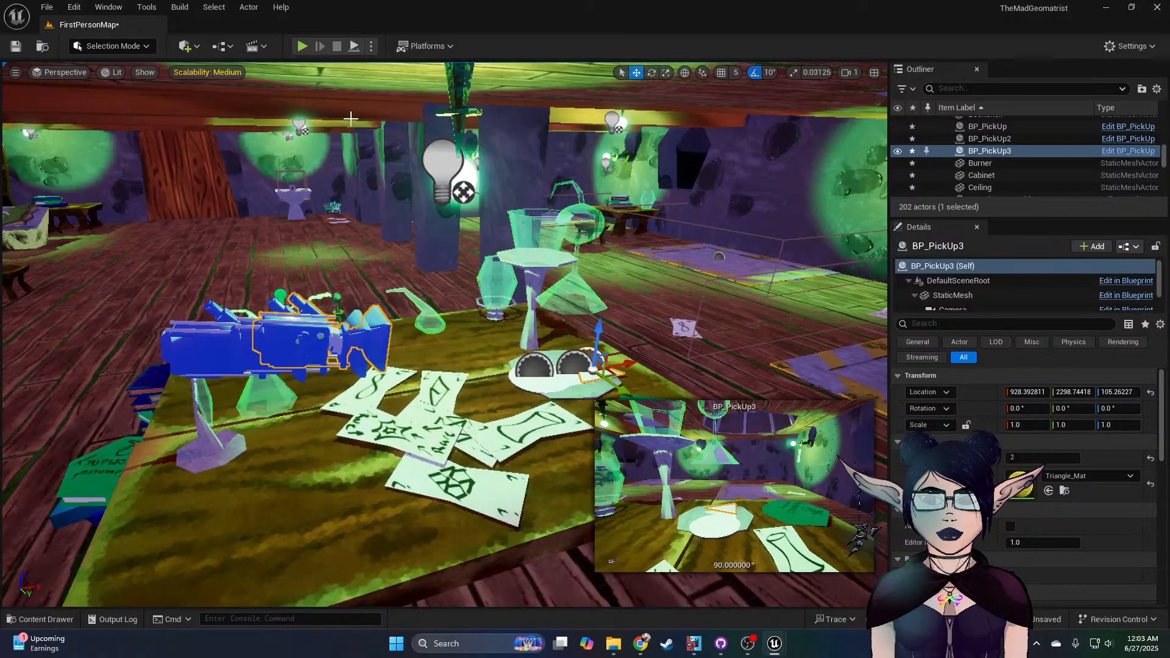
Step: Start a play session of the level in the editor to check the pickups
{"action": "left_click", "coordinate": [302, 46]}
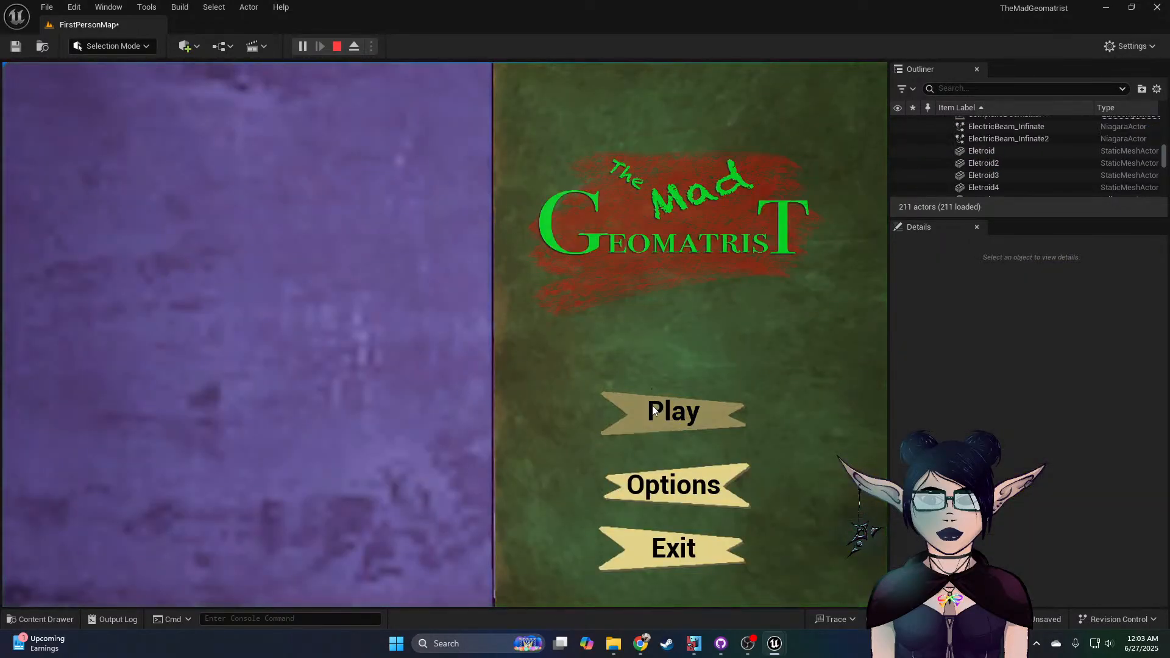
Step: Enter the game from its main menu on Casual difficulty and confirm the choice
{"action": "left_click", "coordinate": [652, 405]}
{"action": "left_click", "coordinate": [632, 237]}
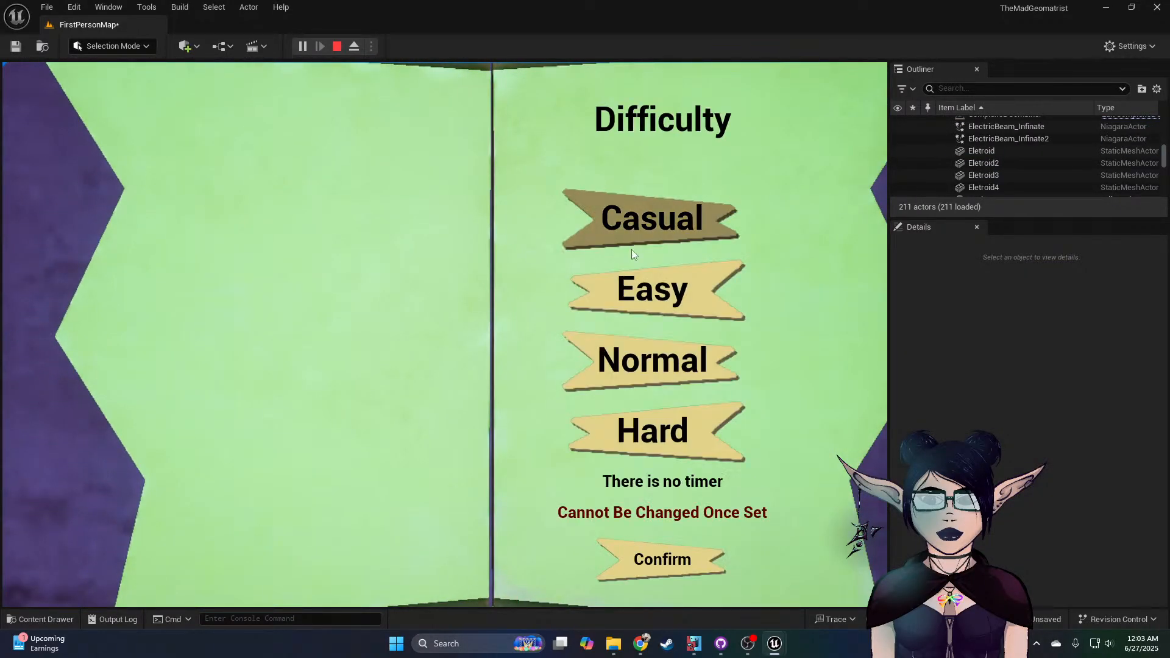
{"action": "left_click", "coordinate": [616, 553]}
{"action": "left_click", "coordinate": [819, 557]}
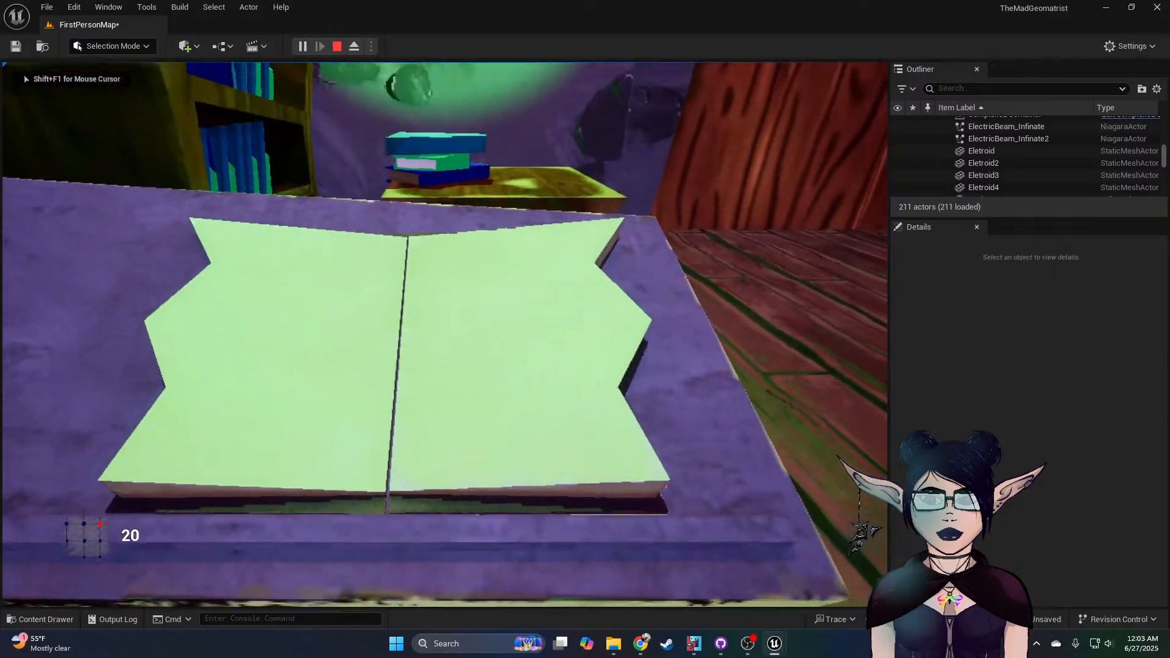
Step: Walk to the laboratory table, test carrying the triangle pickup off the octagonal plate, and end the play session
{"action": "key", "text": "w"}
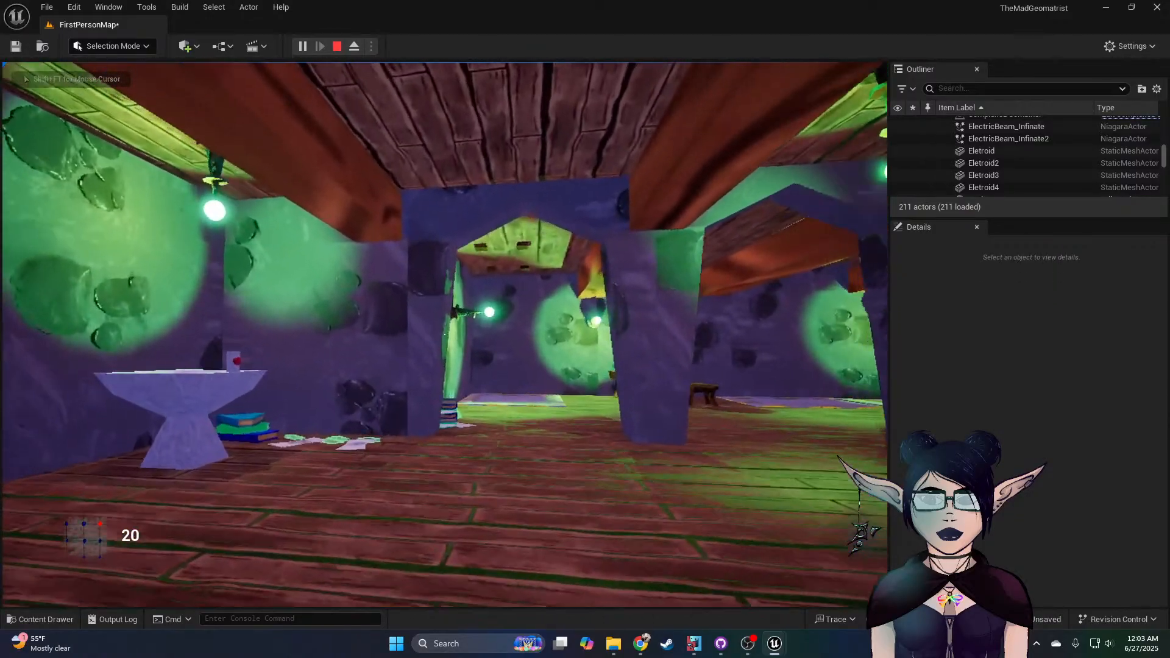
{"action": "key", "text": "w"}
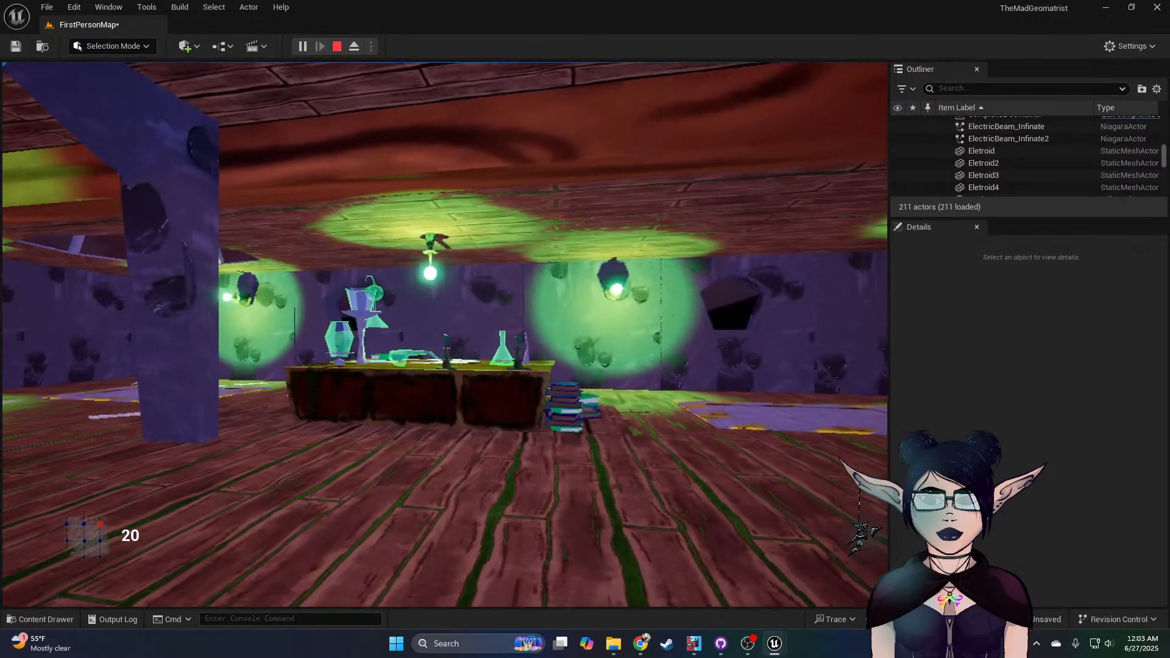
{"action": "key", "text": "w"}
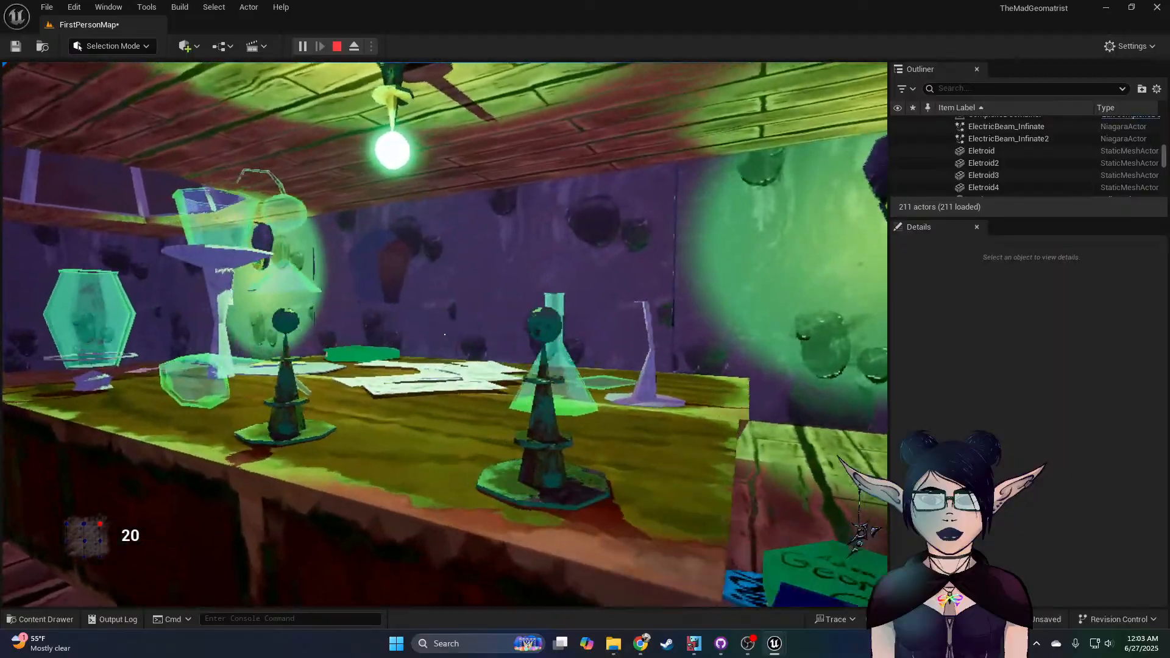
{"action": "key", "text": "a"}
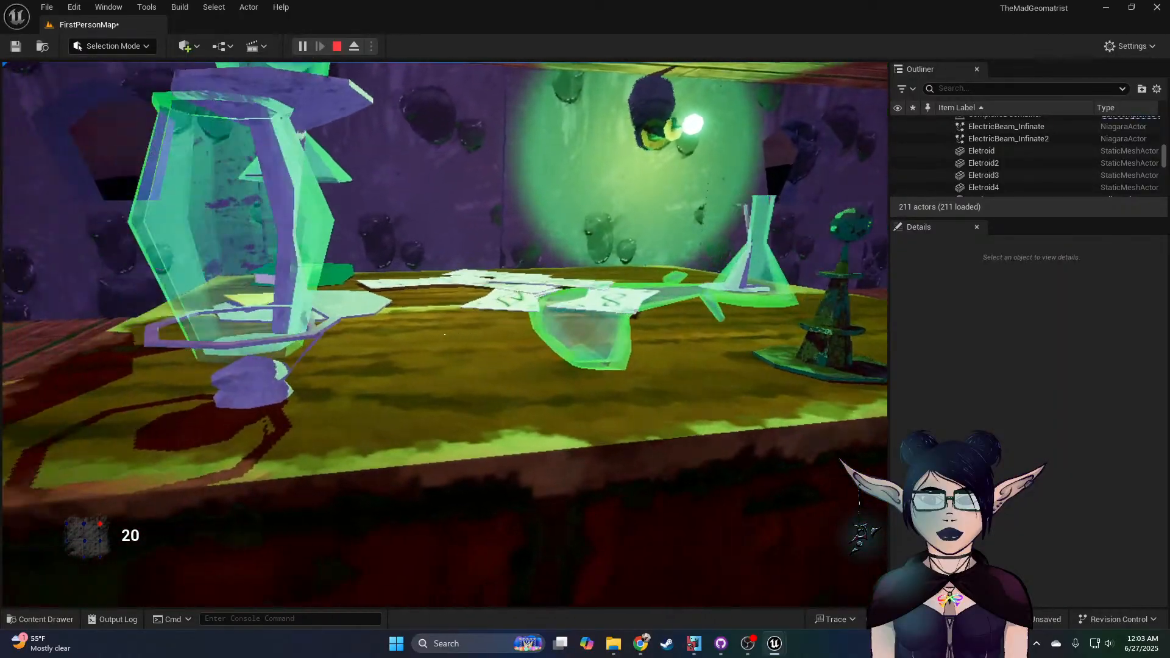
{"action": "key", "text": "w"}
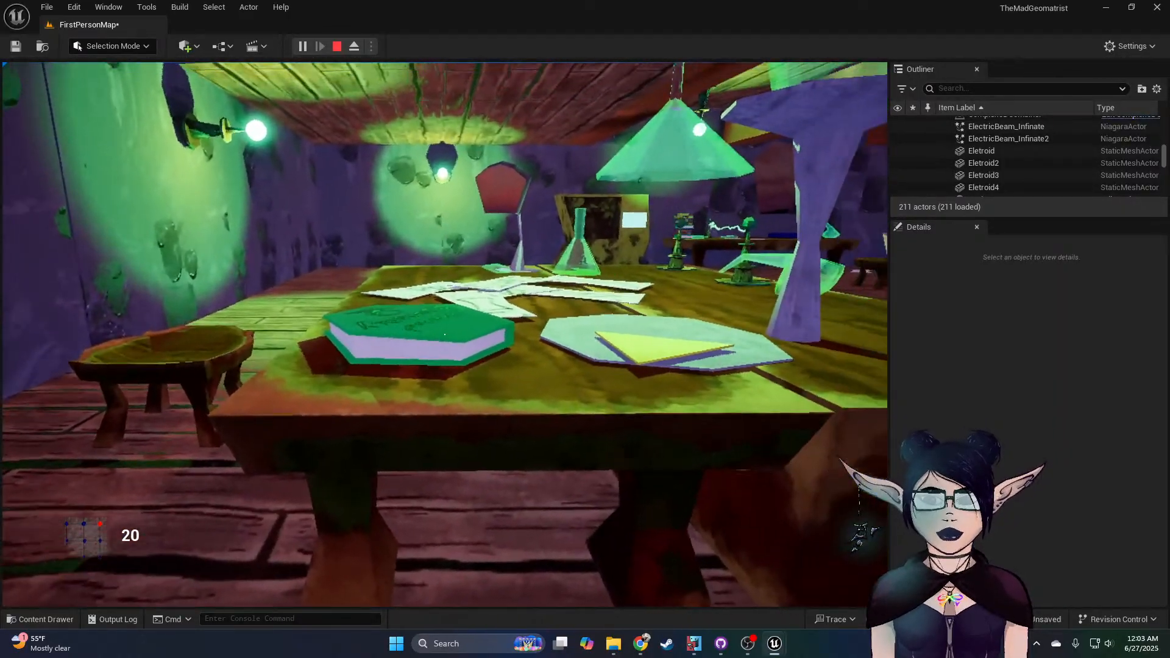
{"action": "key", "text": "s"}
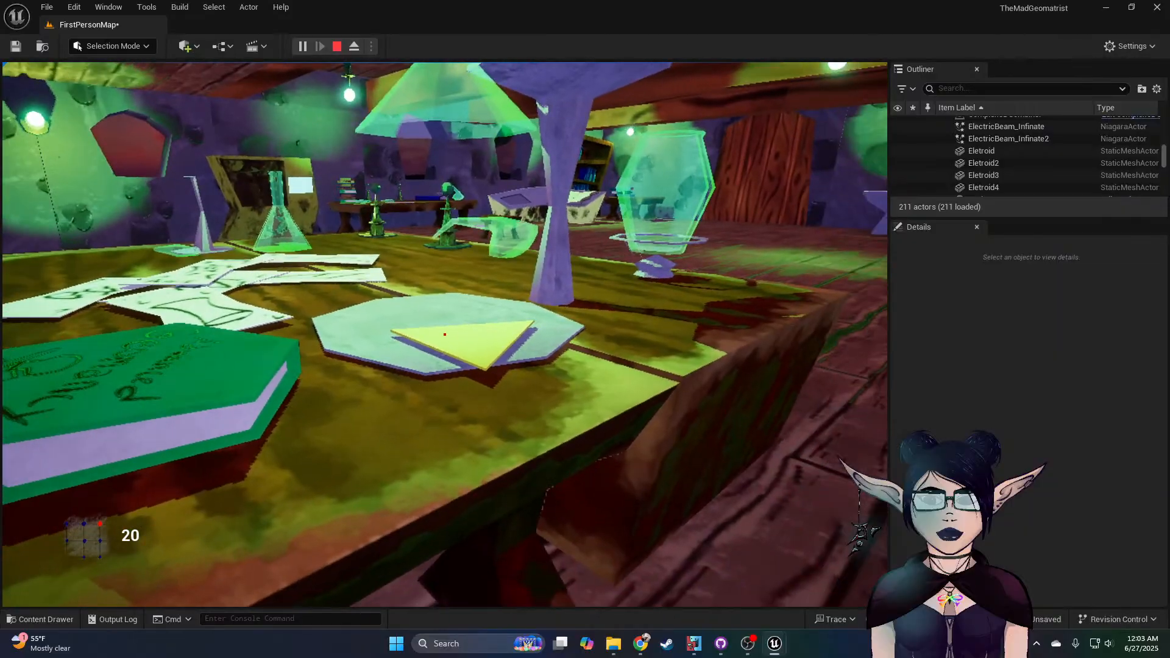
{"action": "key", "text": "w"}
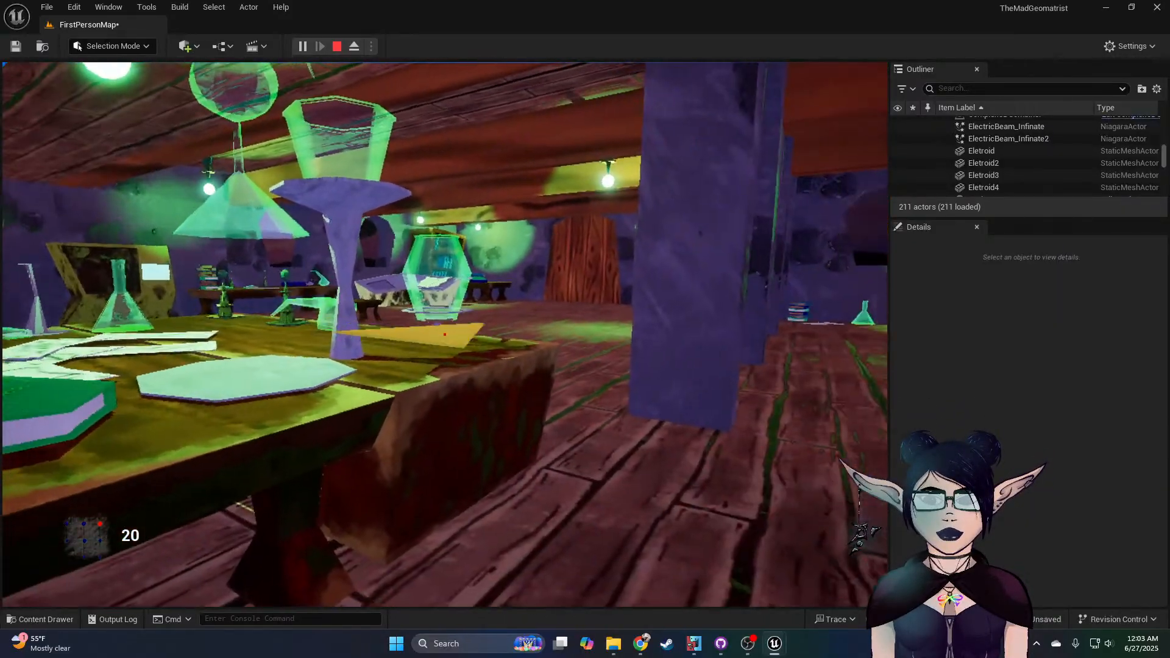
{"action": "key", "text": "w"}
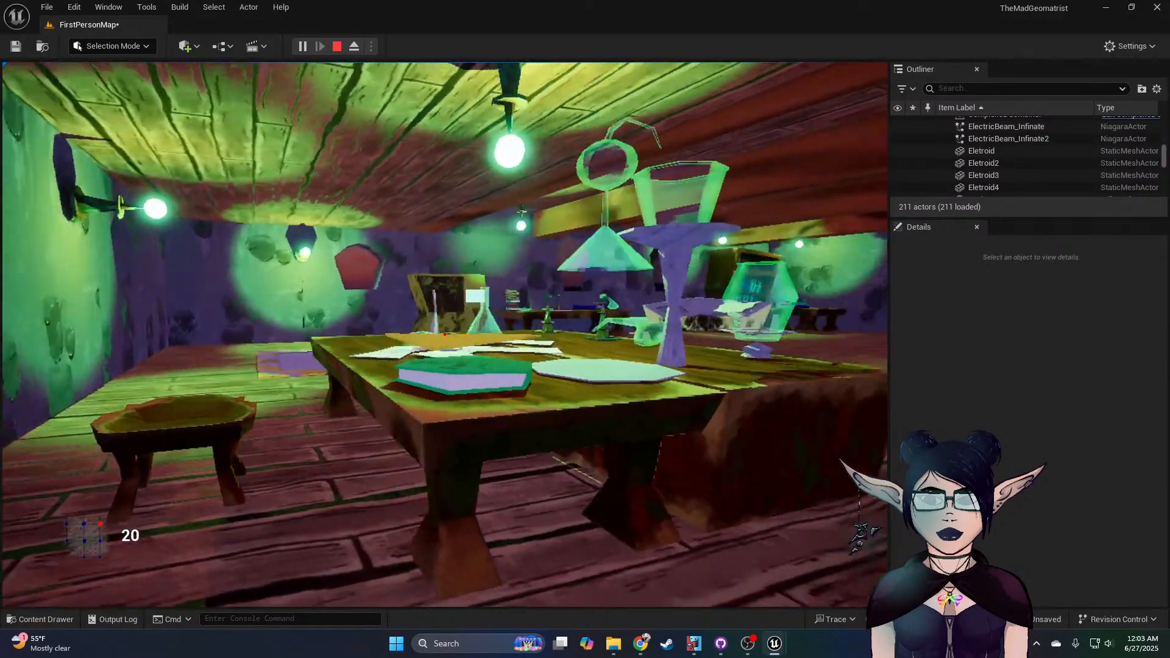
{"action": "key", "text": "w"}
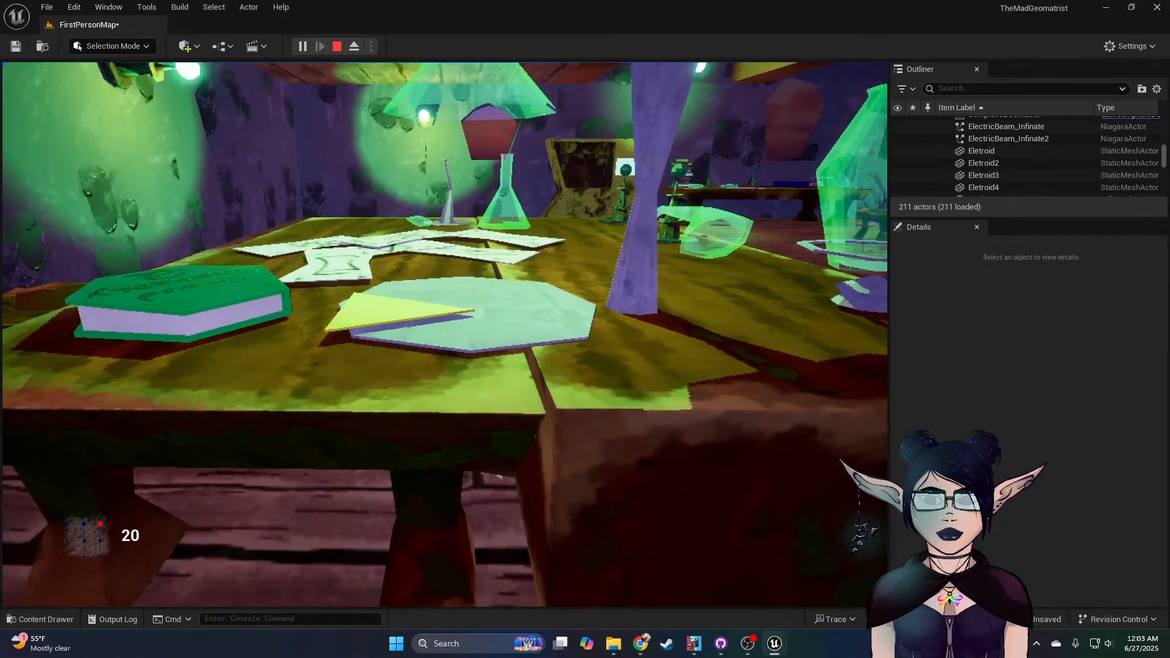
{"action": "key", "text": "s"}
{"action": "key", "text": "a"}
{"action": "key", "text": "w"}
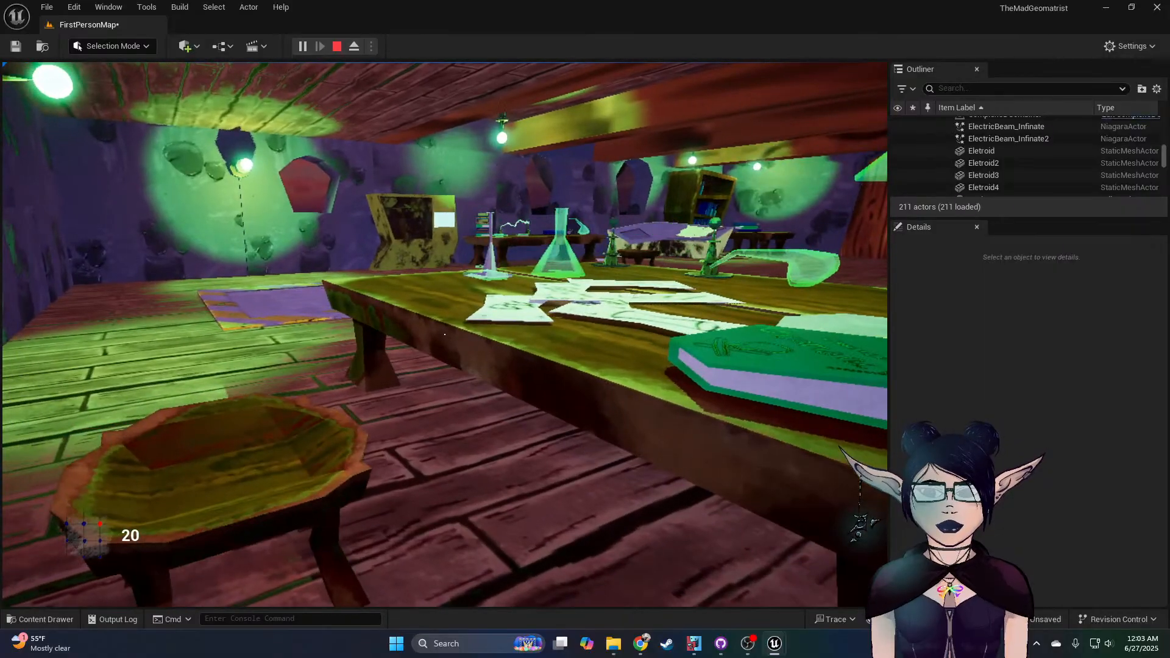
{"action": "key", "text": "Escape"}
Step: Reposition the circle pickup above the octagonal plate at about X 869, Y 2290, Z 105.5
{"action": "right_click_drag", "start_coordinate": [518, 450], "coordinate": [482, 429]}
{"action": "key", "text": "w"}
{"action": "left_click_drag", "start_coordinate": [315, 465], "coordinate": [307, 536]}
{"action": "left_click_drag", "start_coordinate": [434, 323], "coordinate": [408, 322]}
{"action": "left_click", "coordinate": [396, 369]}
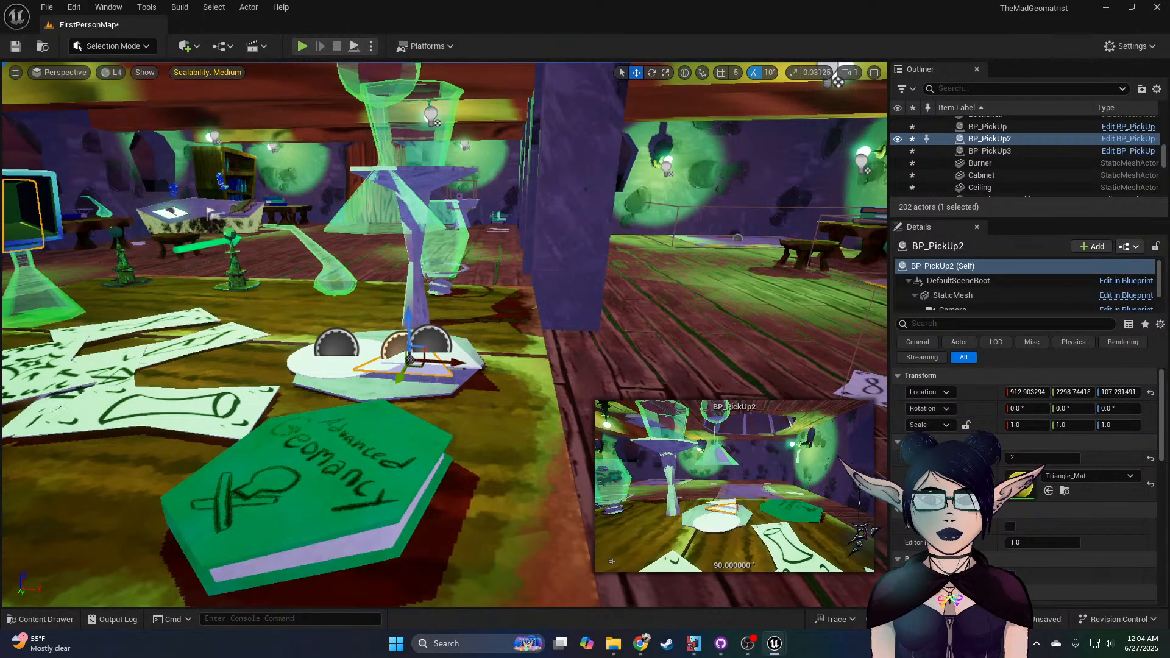
{"action": "left_click", "coordinate": [332, 365]}
{"action": "left_click_drag", "start_coordinate": [339, 329], "coordinate": [335, 320]}
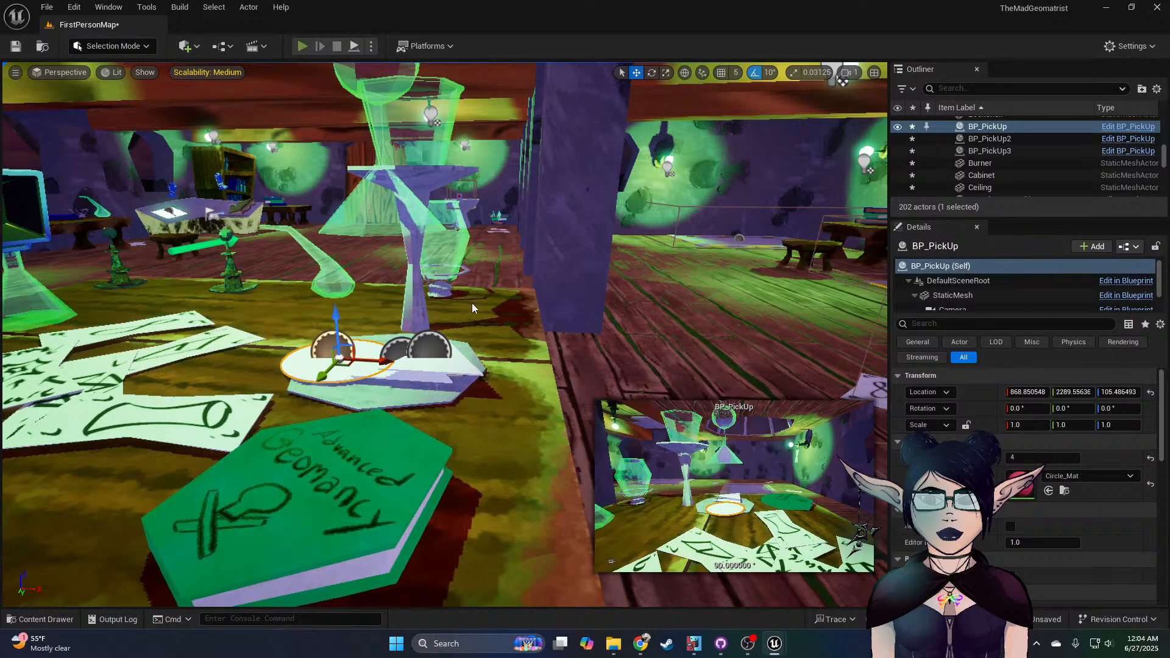
Step: Play the level again and enter the game on Casual difficulty
{"action": "key", "text": "alt+p"}
{"action": "left_click", "coordinate": [673, 409]}
{"action": "left_click", "coordinate": [625, 223]}
{"action": "left_click", "coordinate": [652, 552]}
{"action": "left_click", "coordinate": [806, 554]}
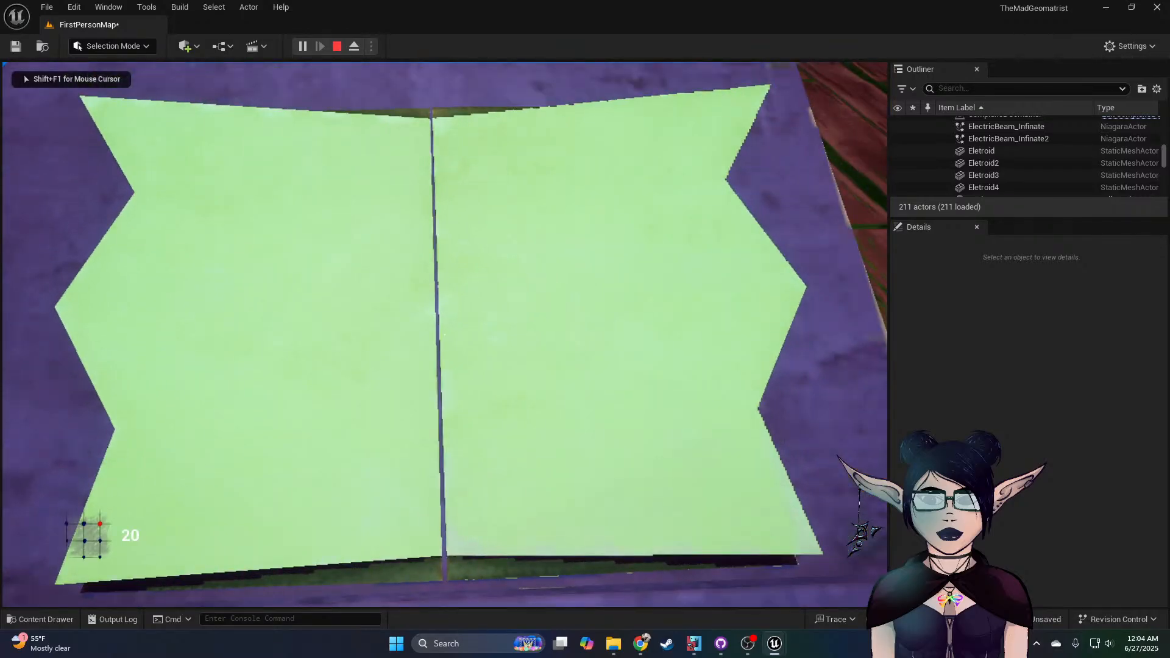
Step: Walk to the laboratory table and inspect the circle and triangle pickups on the octagonal plate
{"action": "key", "text": "w"}
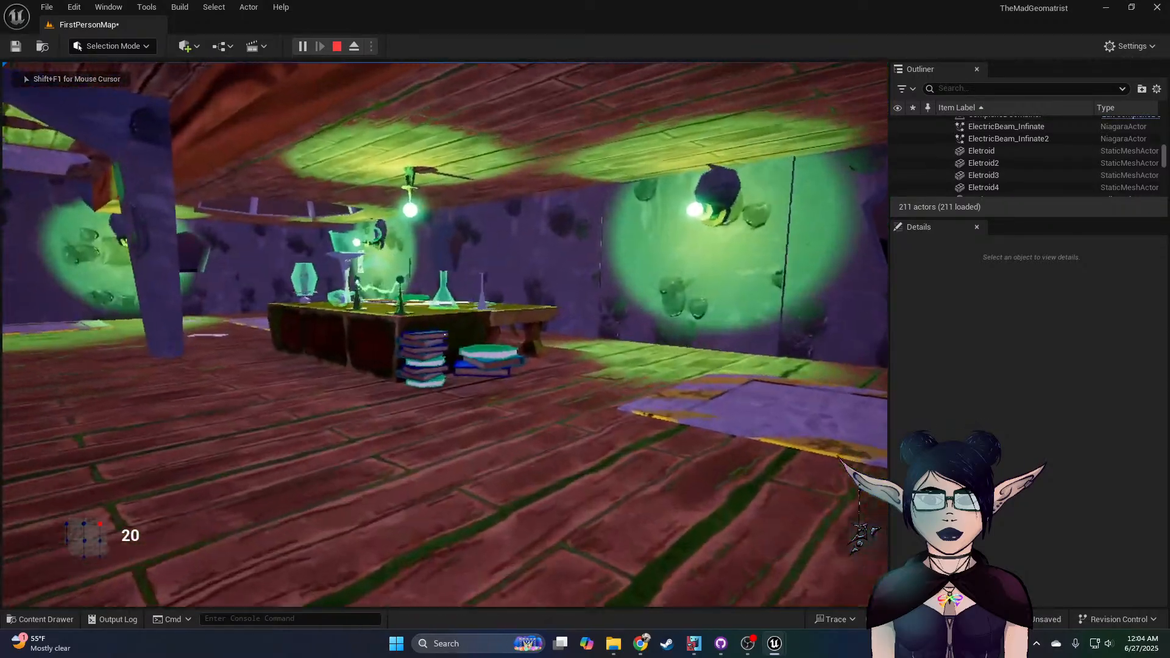
{"action": "key", "text": "w"}
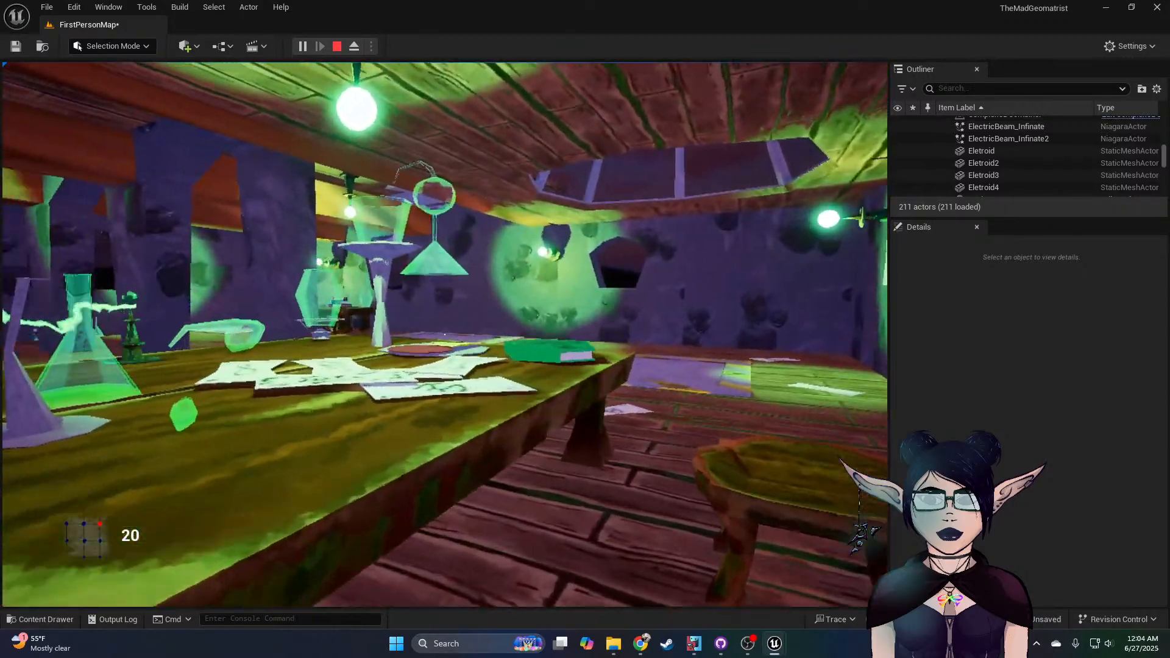
{"action": "key", "text": "w"}
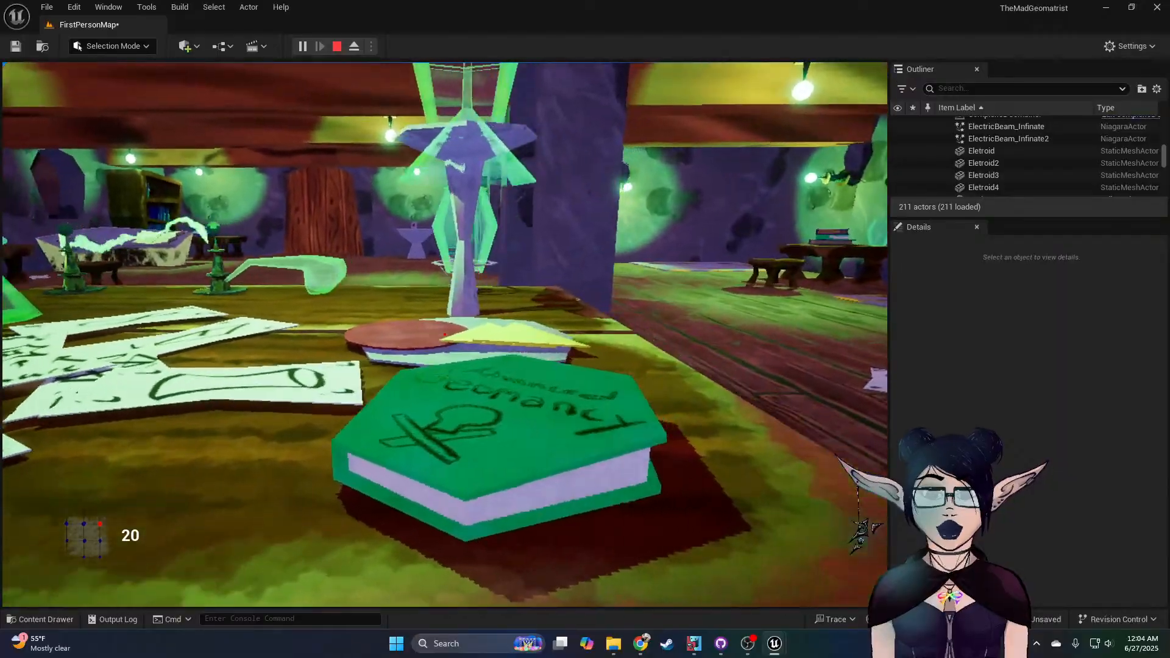
{"action": "key", "text": "d"}
{"action": "key", "text": "w"}
{"action": "key", "text": "w"}
{"action": "key", "text": "s"}
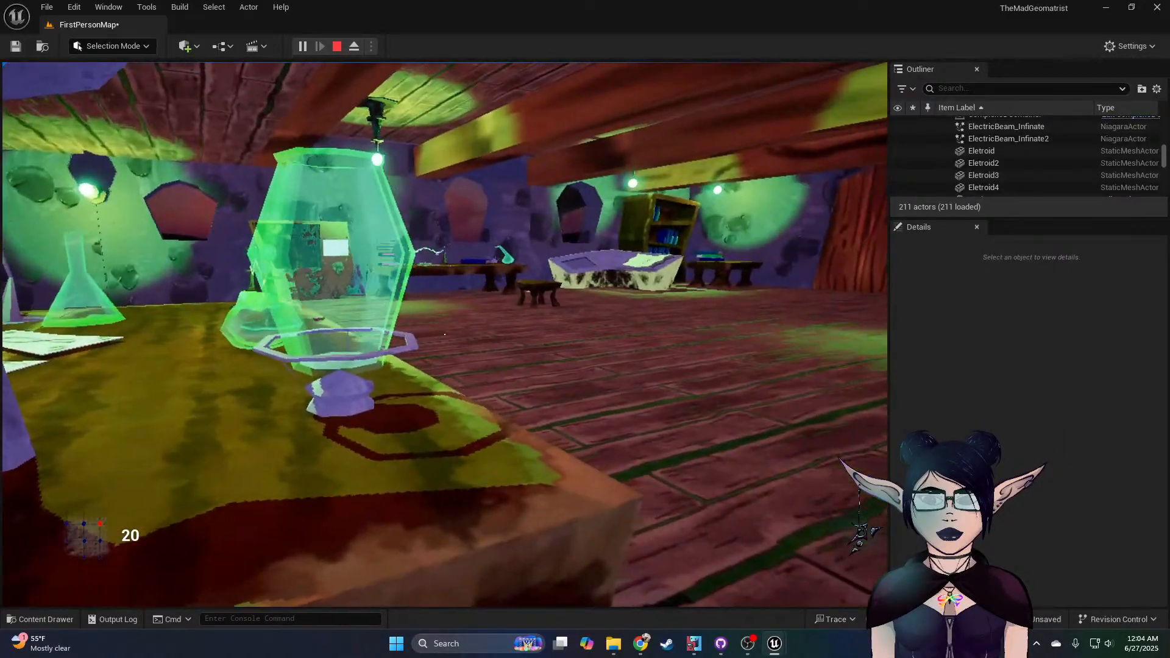
Step: Survey the rest of the laboratory for sparsely dressed floor areas and end the play session
{"action": "key", "text": "d"}
{"action": "key", "text": "w"}
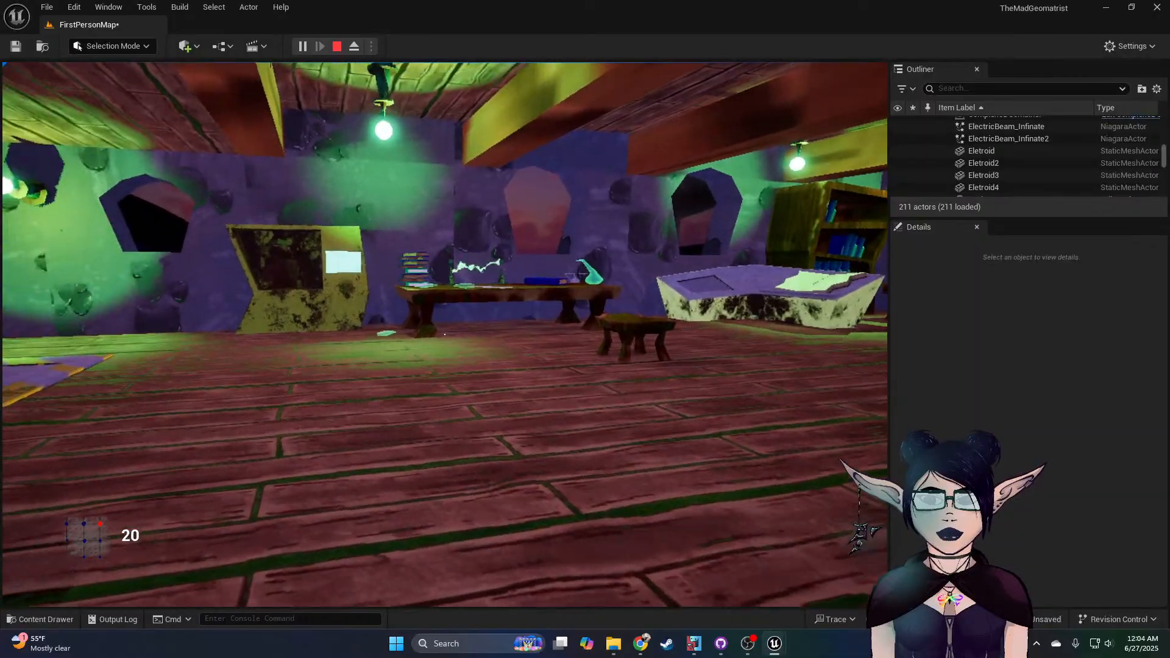
{"action": "key", "text": "w"}
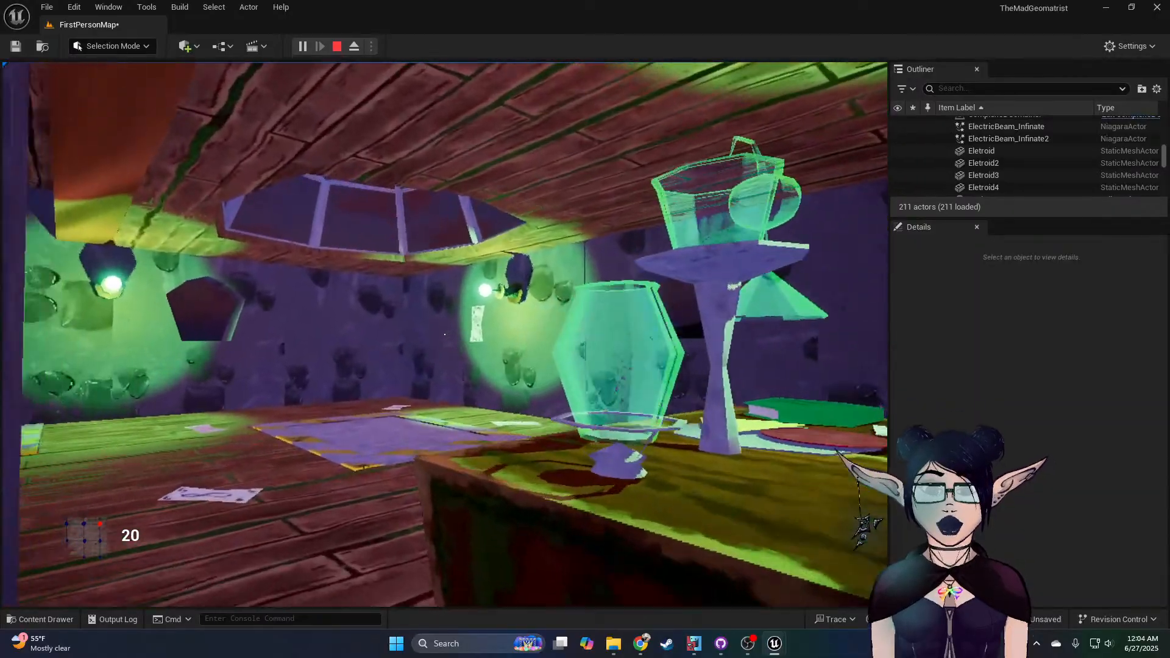
{"action": "key", "text": "w"}
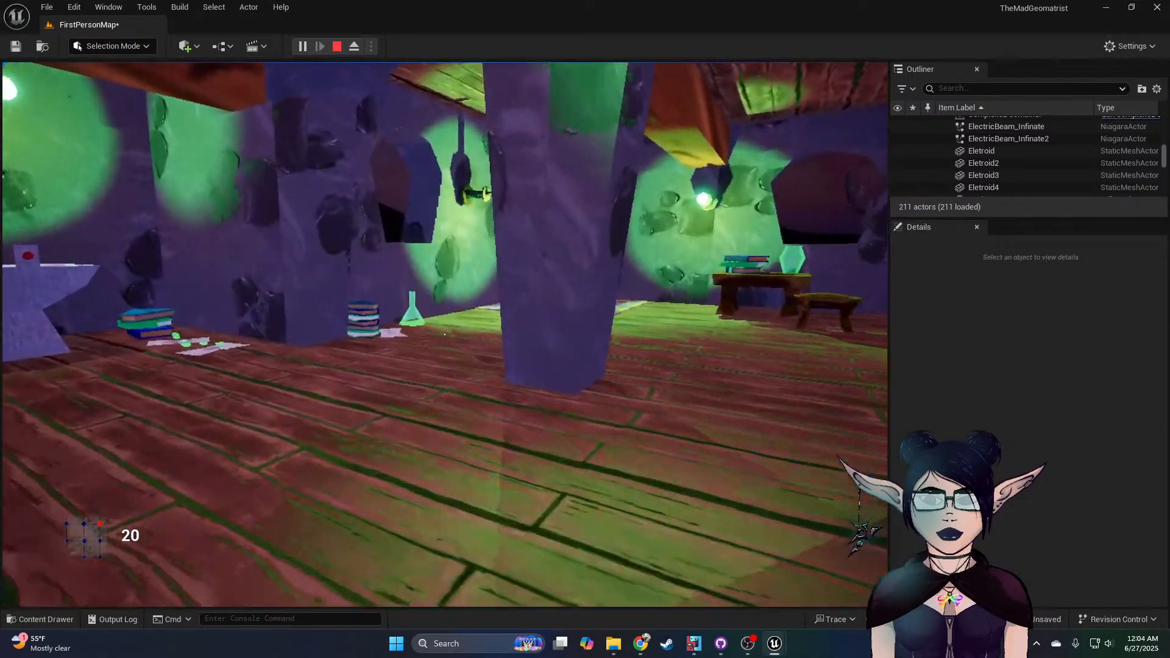
{"action": "key", "text": "w"}
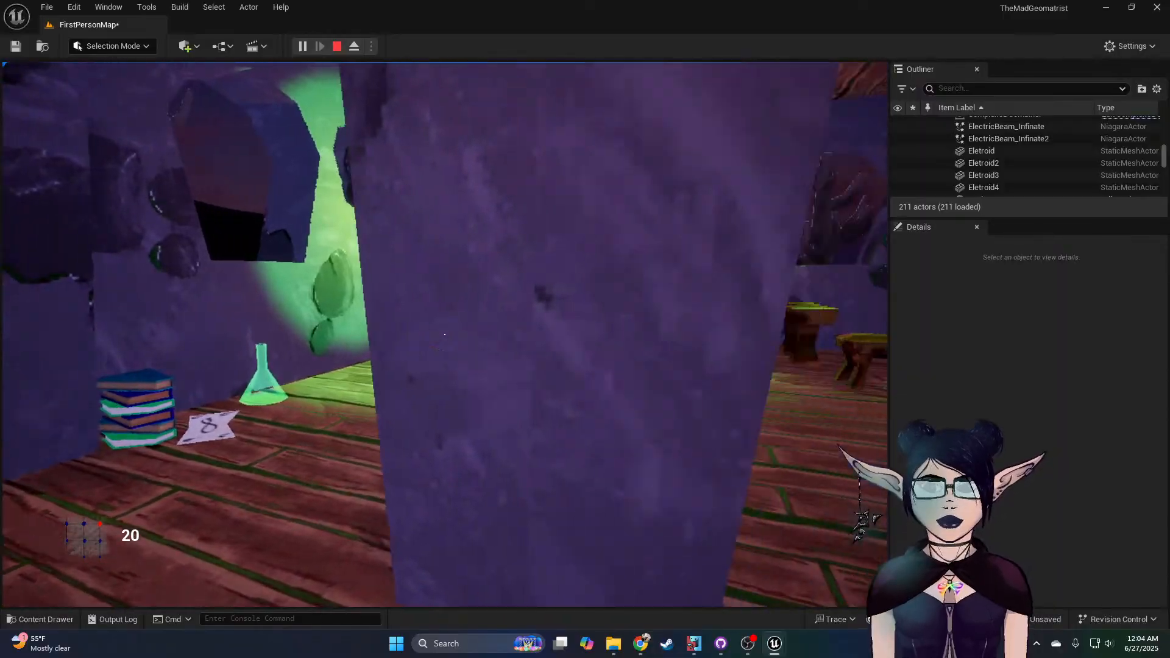
{"action": "key", "text": "w"}
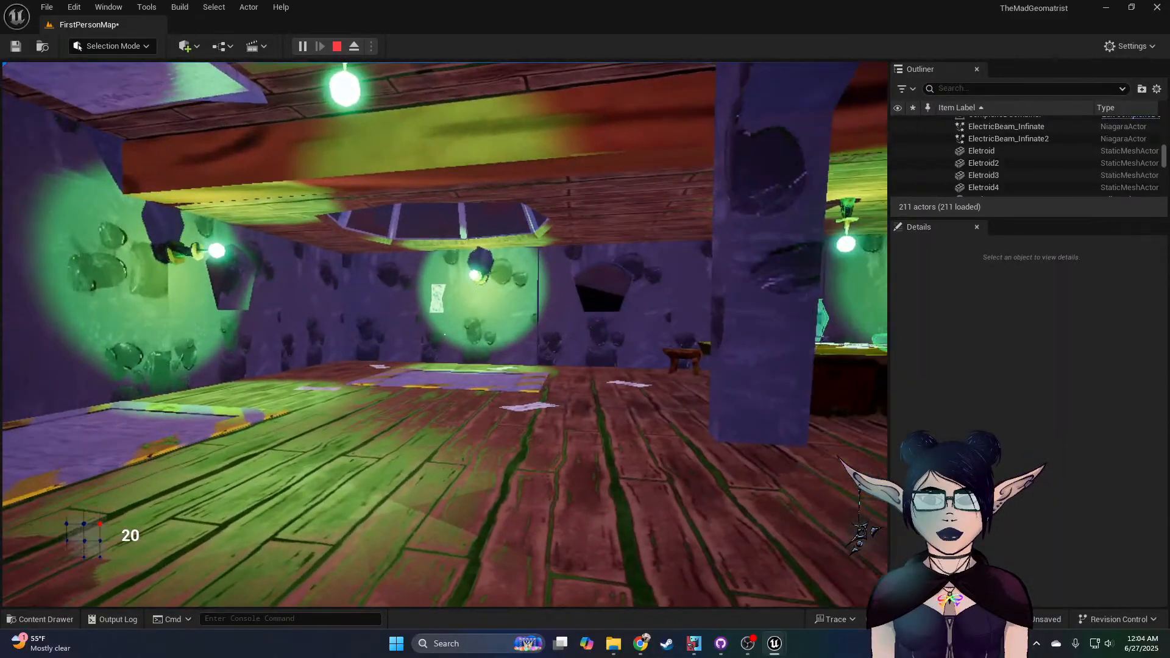
{"action": "key", "text": "w"}
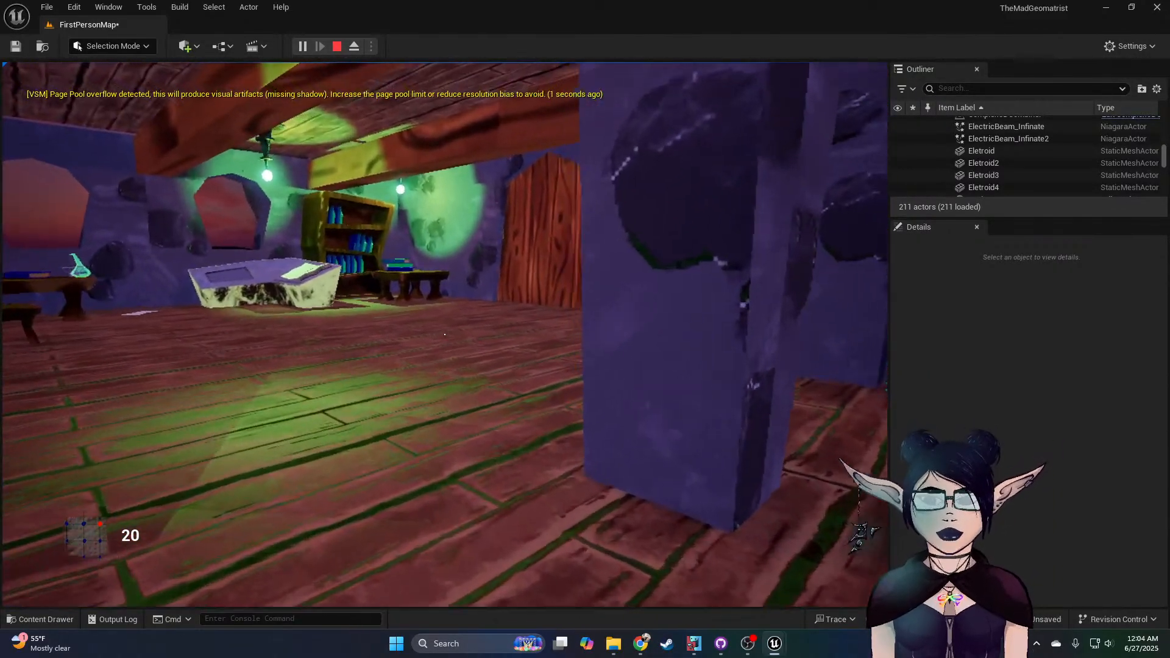
{"action": "key", "text": "Escape"}
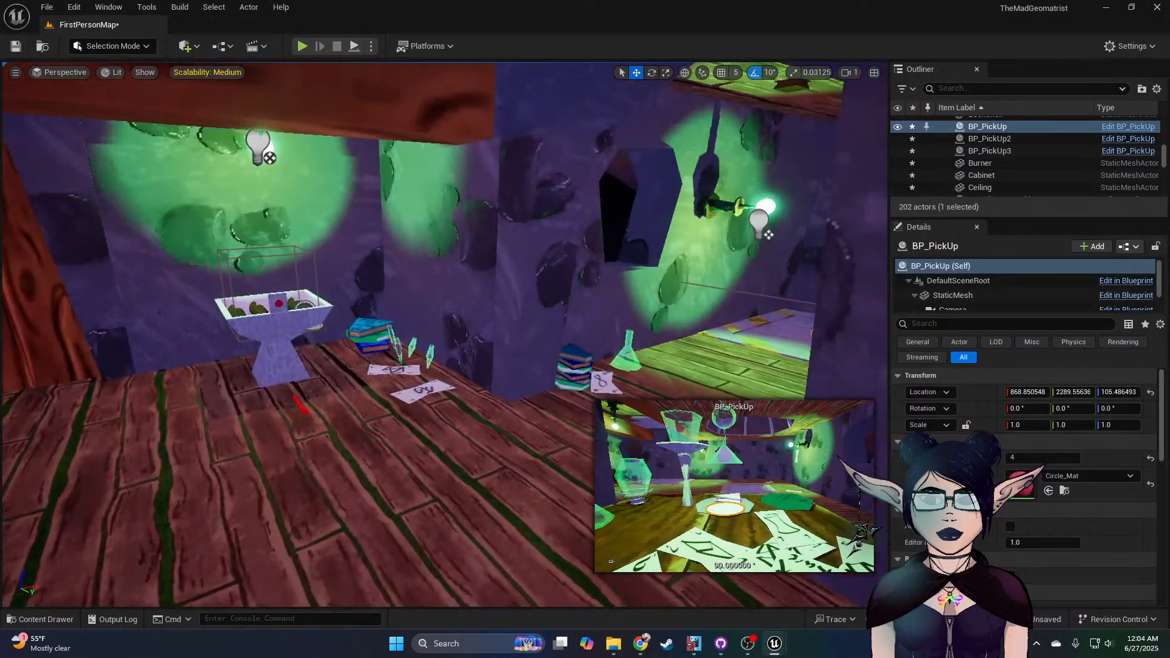
Step: Duplicate the books, test tubes, papers and flask on the floor near the basin, moving the copies across the room
{"action": "left_click", "coordinate": [367, 327]}
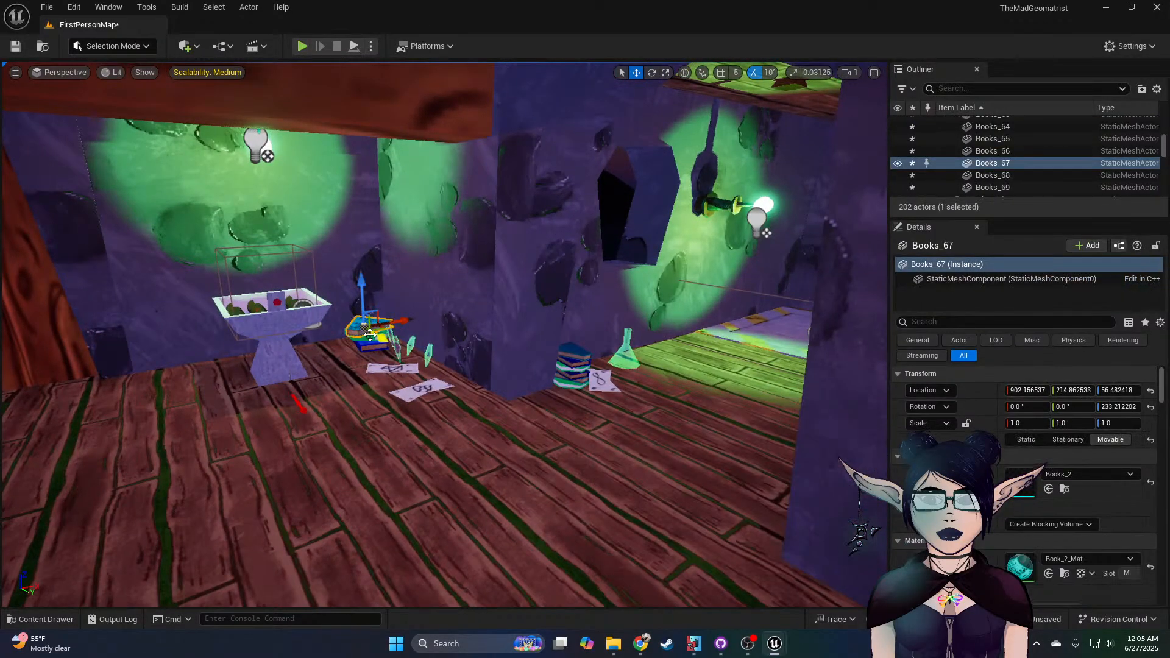
{"action": "left_click", "coordinate": [370, 337], "text": "shift"}
{"action": "left_click", "coordinate": [372, 347], "text": "shift"}
{"action": "left_click", "coordinate": [393, 346], "text": "shift"}
{"action": "left_click", "coordinate": [399, 354], "text": "shift"}
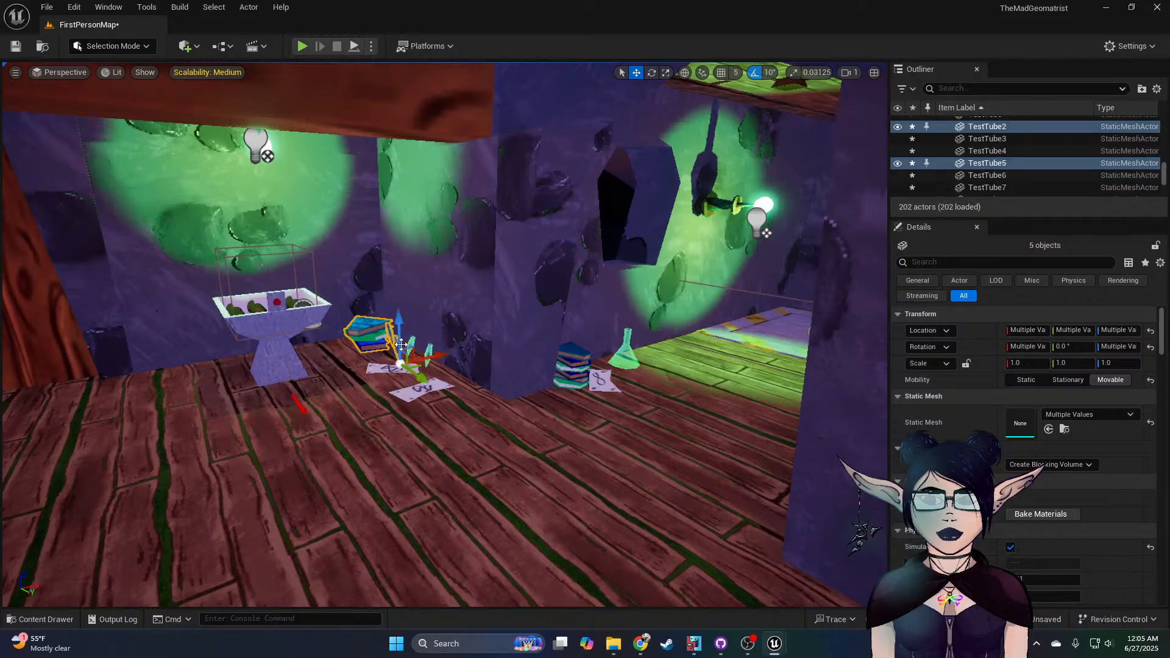
{"action": "left_click", "coordinate": [411, 346], "text": "shift"}
{"action": "left_click", "coordinate": [428, 355], "text": "shift"}
{"action": "left_click", "coordinate": [422, 389], "text": "shift"}
{"action": "left_click", "coordinate": [403, 372], "text": "shift"}
{"action": "left_click", "coordinate": [568, 383], "text": "shift"}
{"action": "left_click", "coordinate": [575, 380], "text": "shift"}
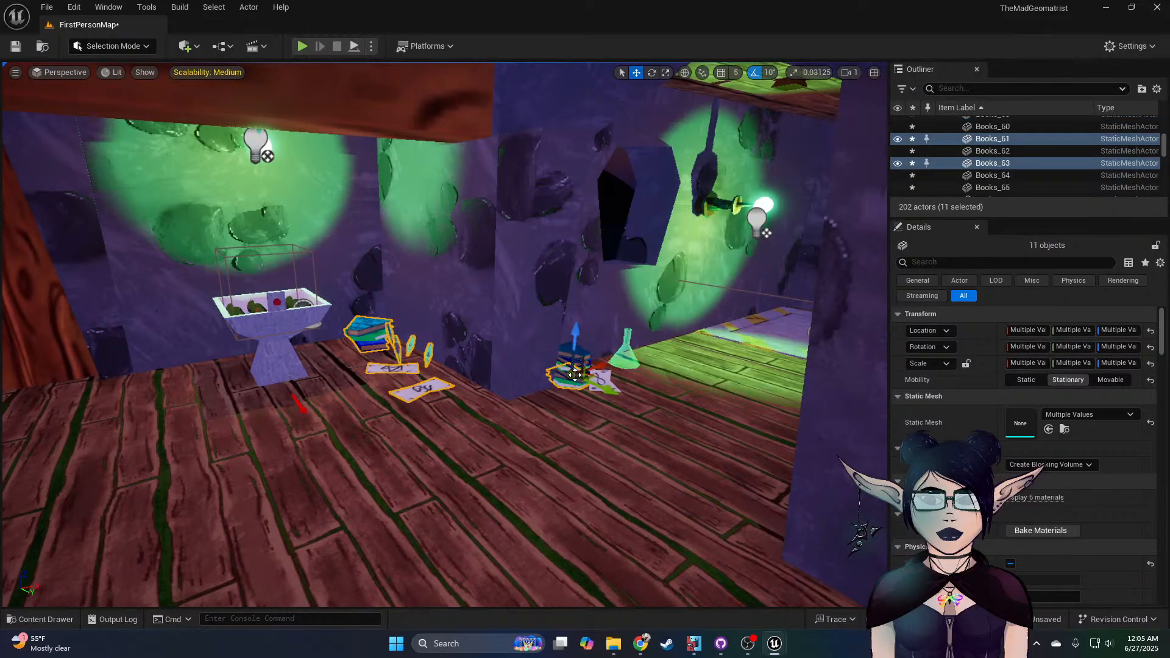
{"action": "left_click", "coordinate": [574, 373], "text": "shift"}
{"action": "left_click", "coordinate": [574, 365], "text": "shift"}
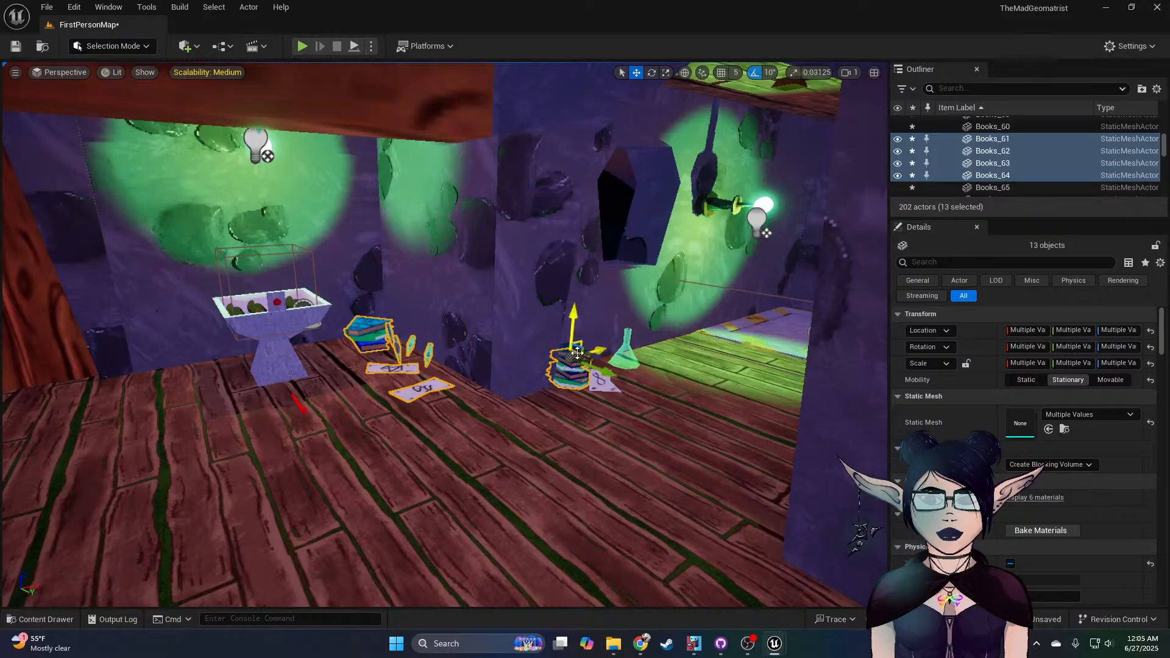
{"action": "left_click", "coordinate": [577, 357], "text": "shift"}
{"action": "left_click", "coordinate": [610, 384], "text": "shift"}
{"action": "left_click", "coordinate": [620, 351], "text": "shift"}
{"action": "right_click_drag", "start_coordinate": [516, 374], "coordinate": [622, 390]}
{"action": "left_click_drag", "start_coordinate": [372, 238], "coordinate": [836, 353], "text": "alt"}
{"action": "right_click_drag", "start_coordinate": [837, 353], "coordinate": [878, 356]}
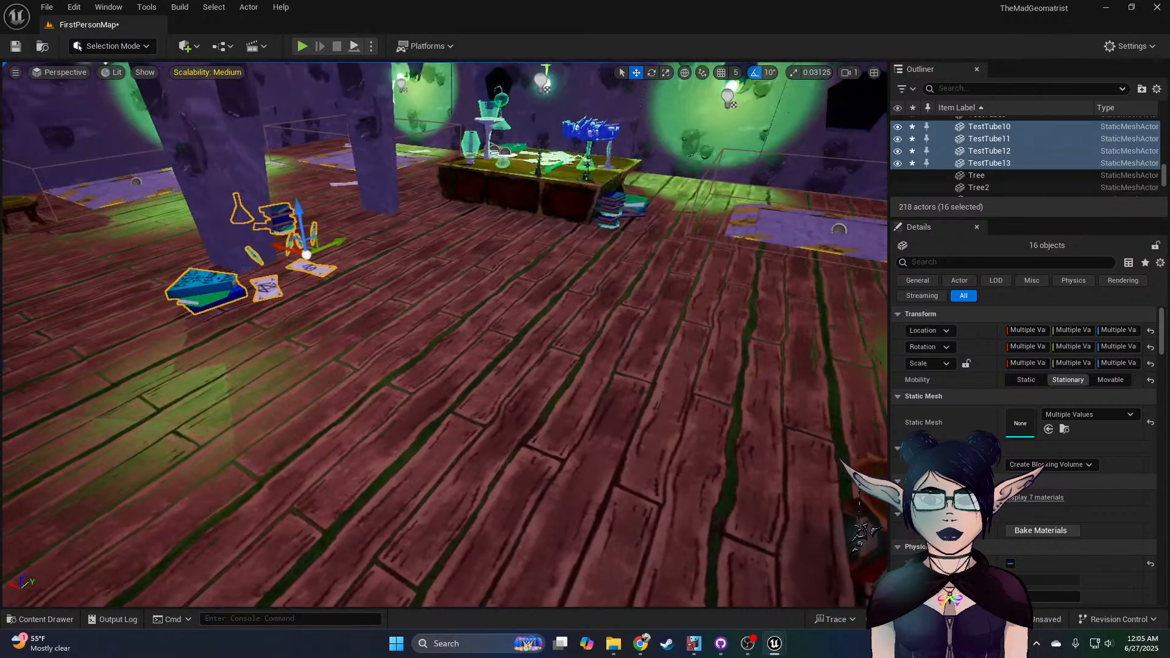
Step: Move the copied books, papers, test tubes and flask to the wall corner beside the hazard-striped floor panel
{"action": "left_click_drag", "start_coordinate": [277, 246], "coordinate": [588, 378]}
{"action": "right_click_drag", "start_coordinate": [587, 378], "coordinate": [677, 393]}
{"action": "left_click_drag", "start_coordinate": [353, 278], "coordinate": [324, 135]}
{"action": "key", "text": "w"}
{"action": "mouse_move", "coordinate": [373, 150]}
{"action": "right_mouse_down"}
{"action": "mouse_move", "coordinate": [353, 101]}
{"action": "mouse_move", "coordinate": [373, 149]}
{"action": "right_mouse_up"}
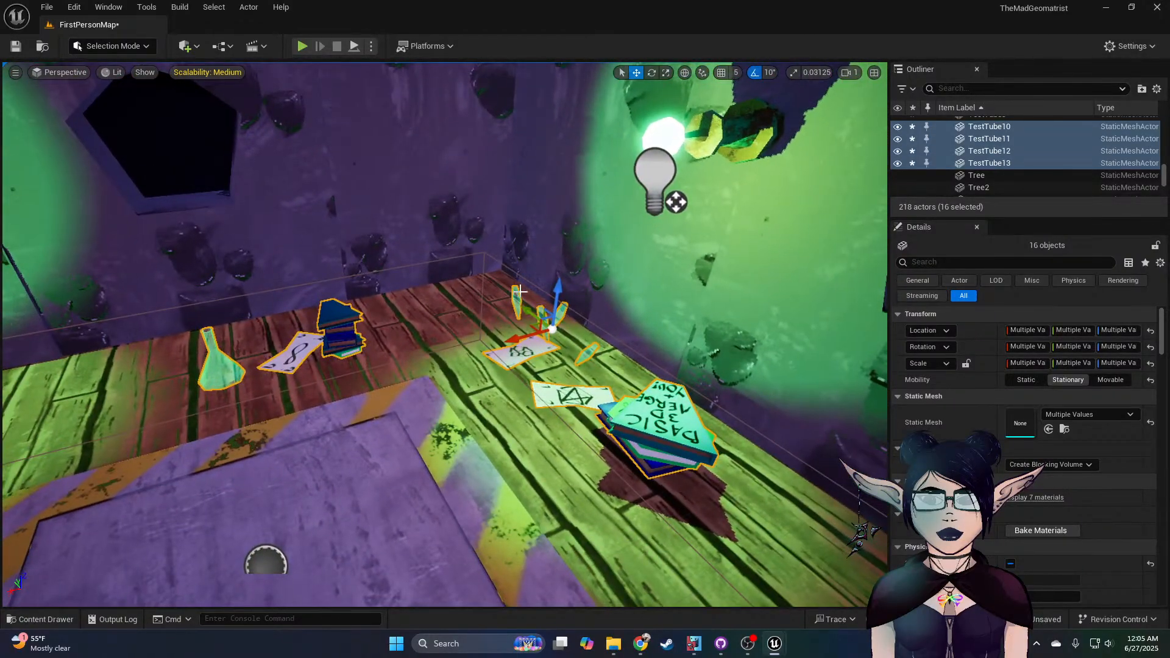
{"action": "left_click_drag", "start_coordinate": [526, 313], "coordinate": [505, 284]}
{"action": "right_click_drag", "start_coordinate": [506, 283], "coordinate": [473, 311]}
Step: Move the paper between the flask and small book stack away from the wall and assign it Paper1_Mat
{"action": "left_click", "coordinate": [546, 318]}
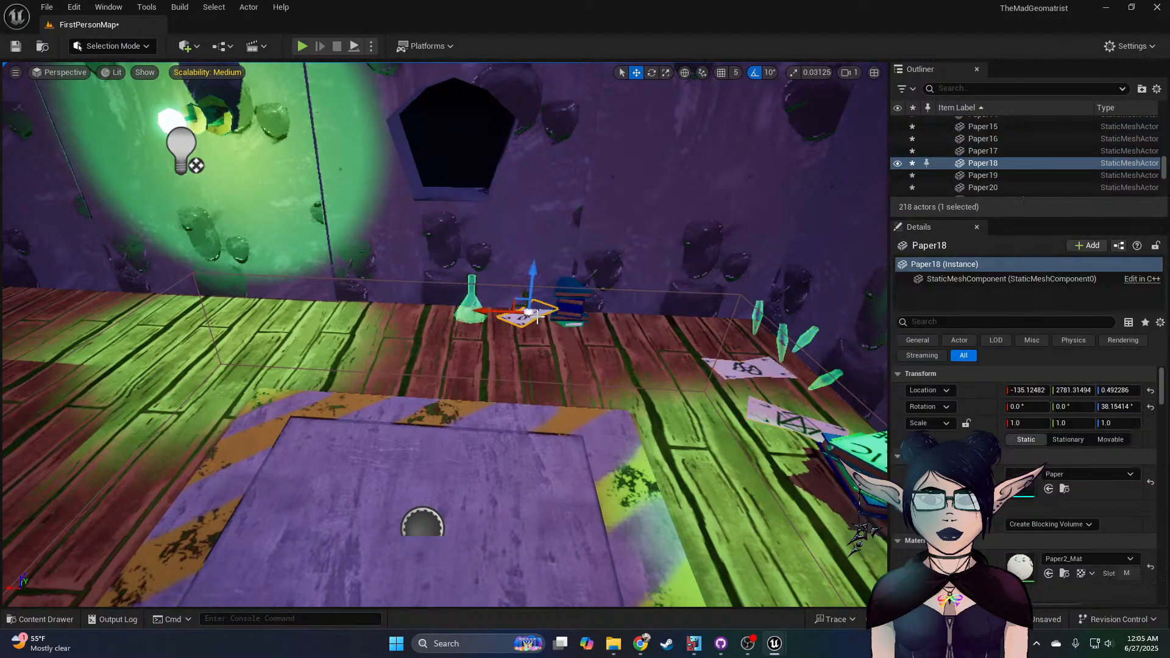
{"action": "left_click_drag", "start_coordinate": [523, 299], "coordinate": [522, 314]}
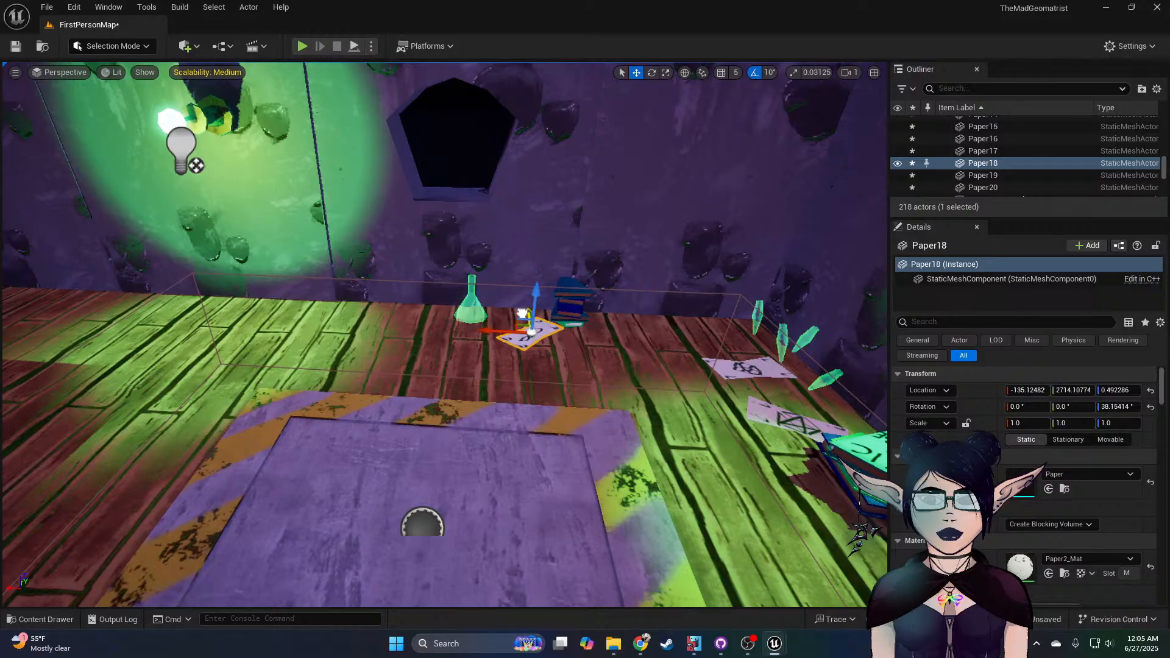
{"action": "left_click", "coordinate": [1073, 559]}
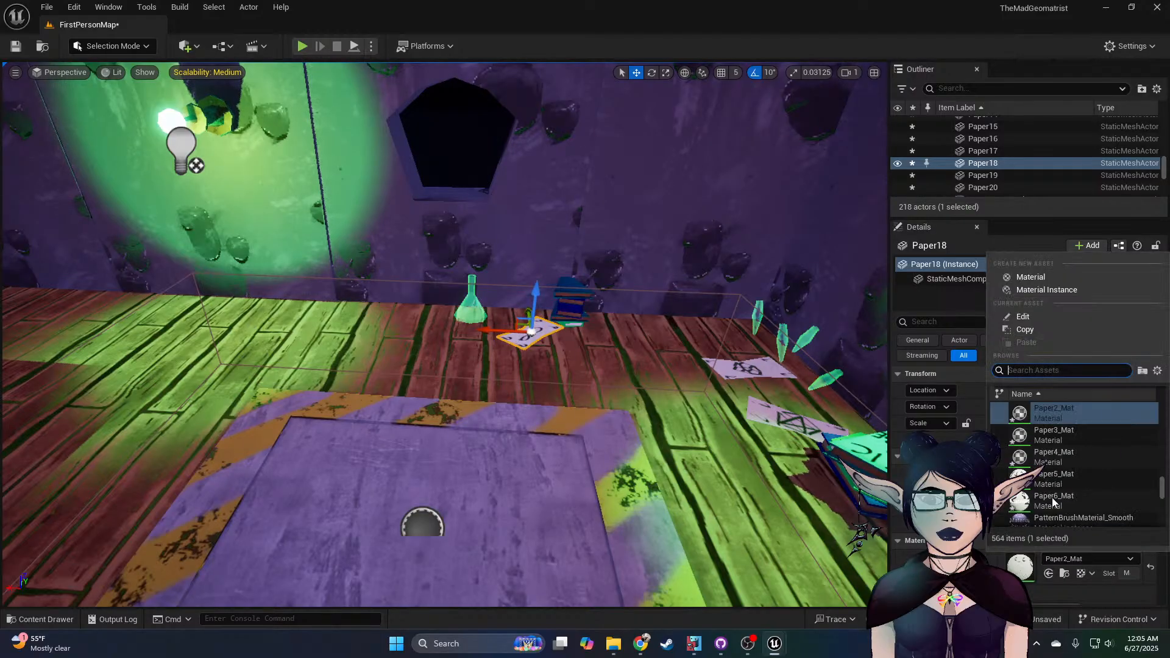
{"action": "scroll", "coordinate": [1048, 430], "scroll_direction": "up", "scroll_amount": 1}
{"action": "left_click", "coordinate": [1047, 415]}
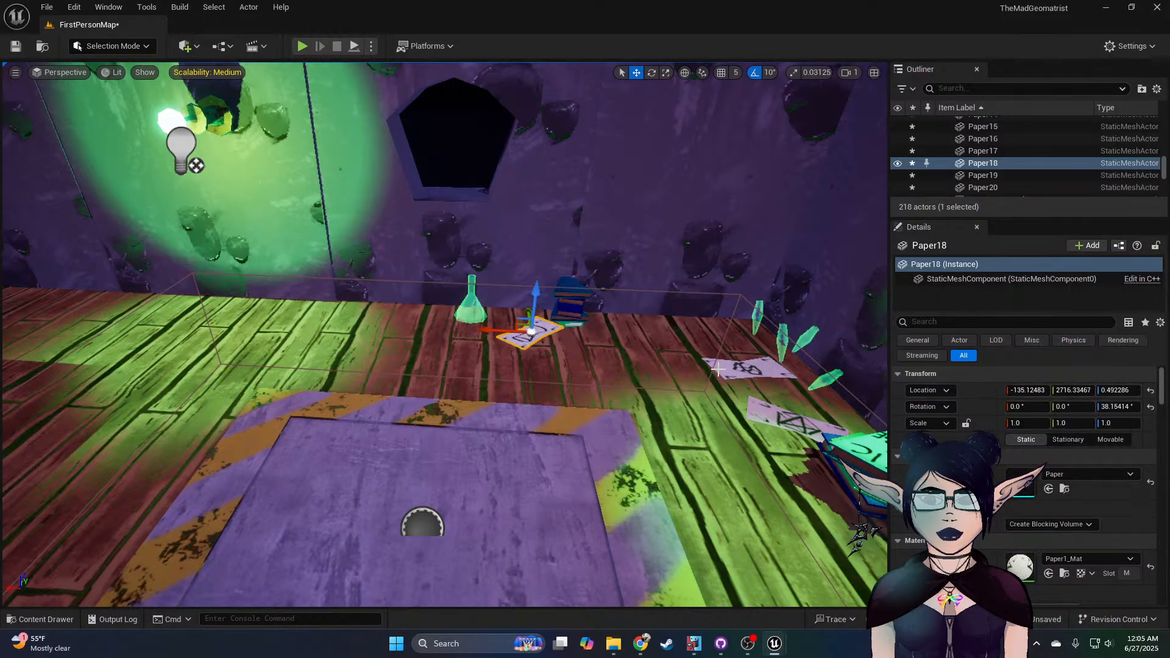
Step: Assign Paper6_Mat to the paper beside the test tubes and Paper4_Mat to the paper beside the large books
{"action": "left_click", "coordinate": [718, 367]}
{"action": "left_click", "coordinate": [1078, 559]}
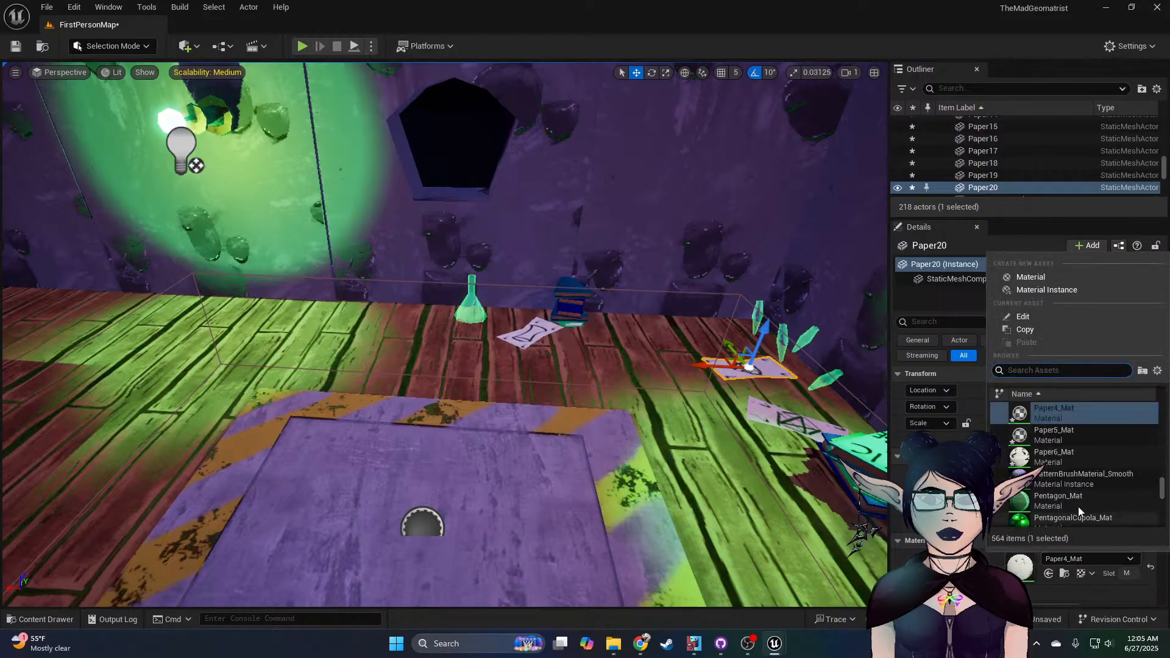
{"action": "left_click", "coordinate": [1068, 460]}
{"action": "left_click", "coordinate": [814, 410]}
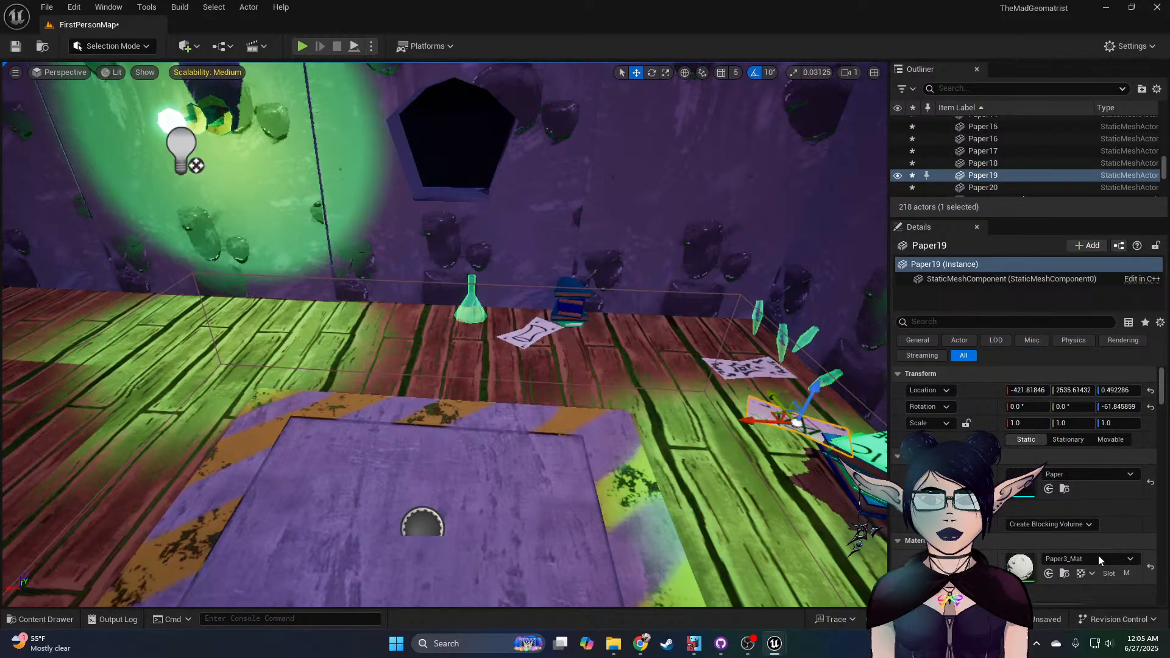
{"action": "left_click", "coordinate": [1098, 557]}
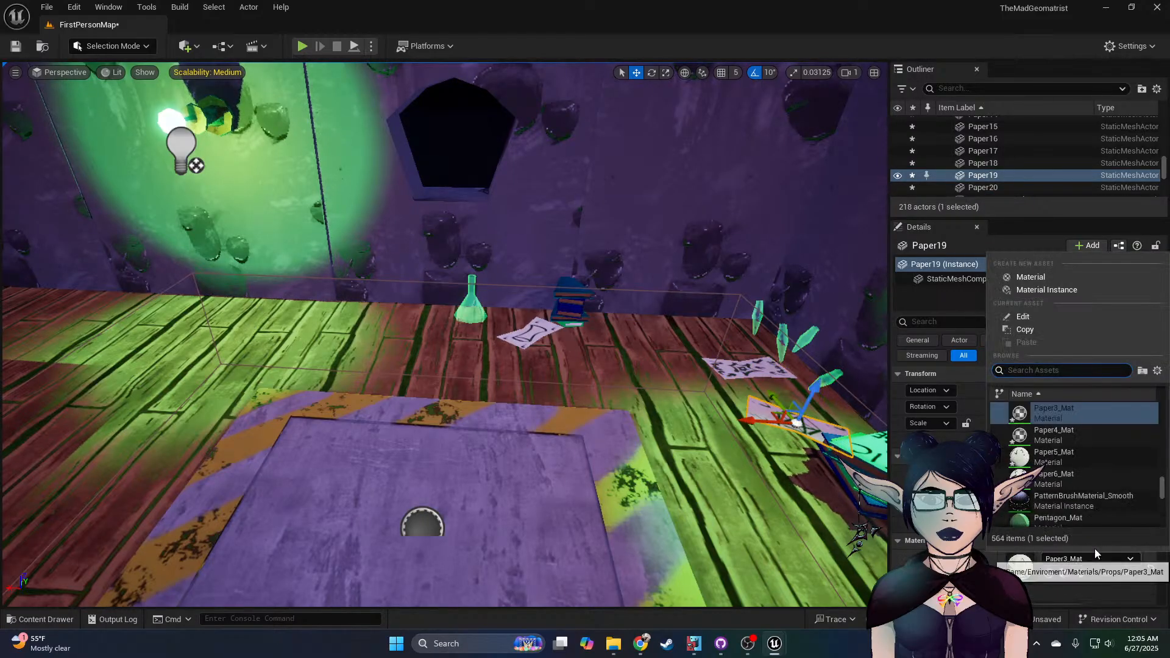
{"action": "left_click", "coordinate": [1070, 436]}
{"action": "mouse_move", "coordinate": [620, 406]}
{"action": "right_mouse_down"}
{"action": "mouse_move", "coordinate": [549, 402]}
{"action": "mouse_move", "coordinate": [547, 391]}
{"action": "mouse_move", "coordinate": [633, 404]}
{"action": "right_mouse_up"}
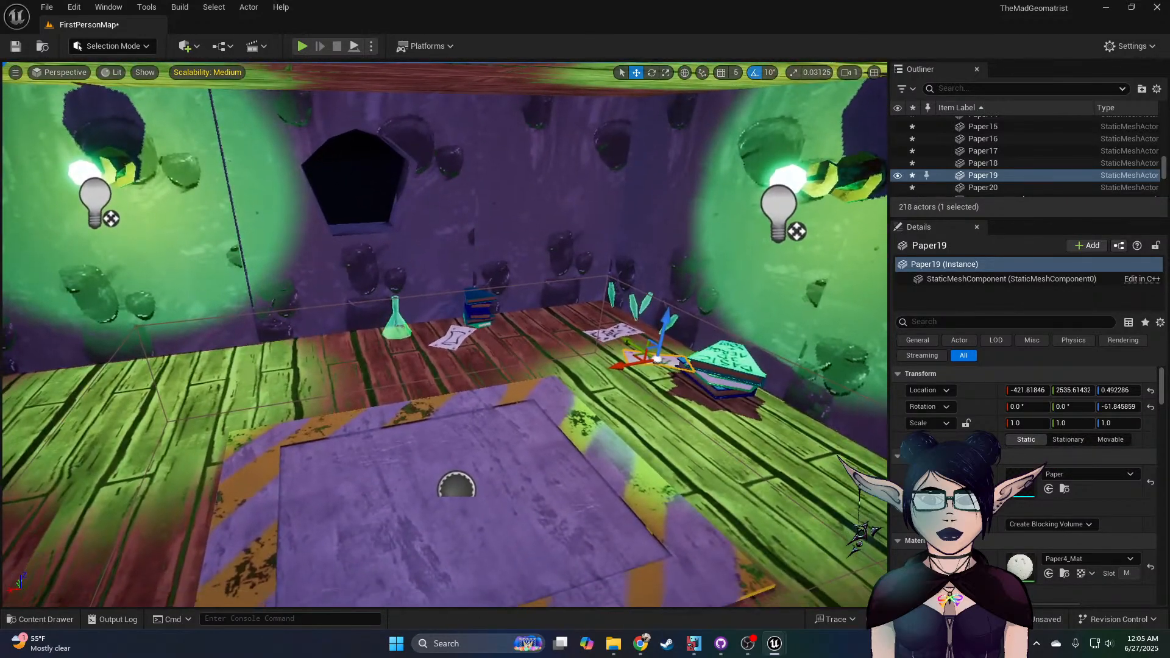
Step: Reorder the large book stack in the corner so the blue book rests on top of the other two
{"action": "left_click", "coordinate": [728, 383]}
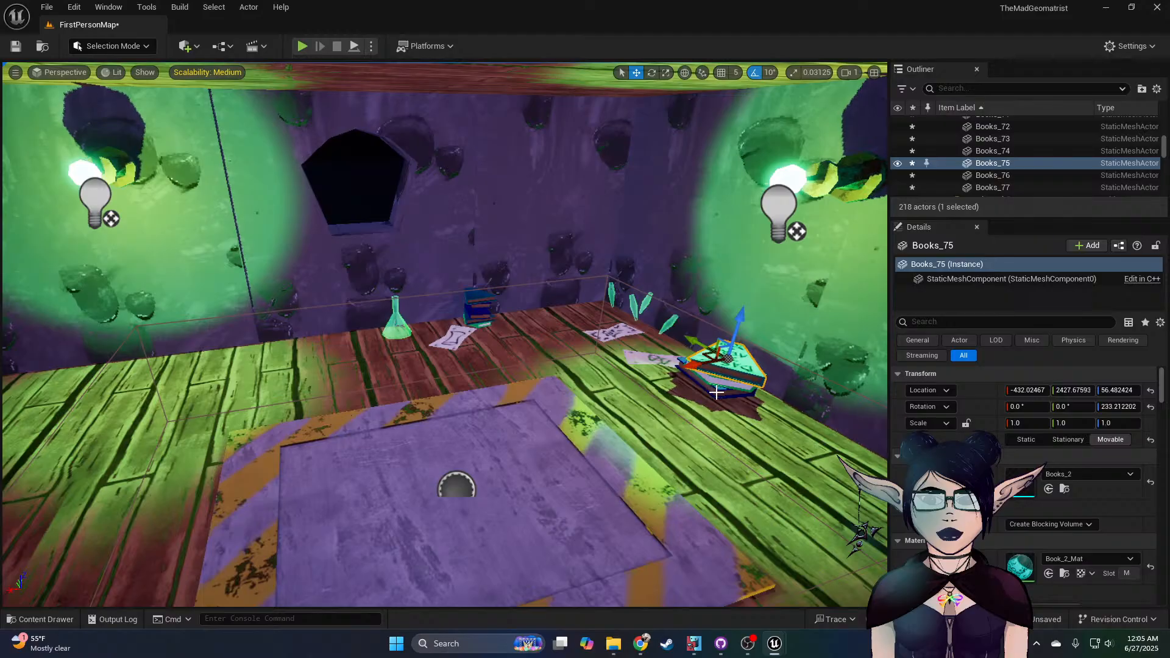
{"action": "left_click", "coordinate": [716, 393]}
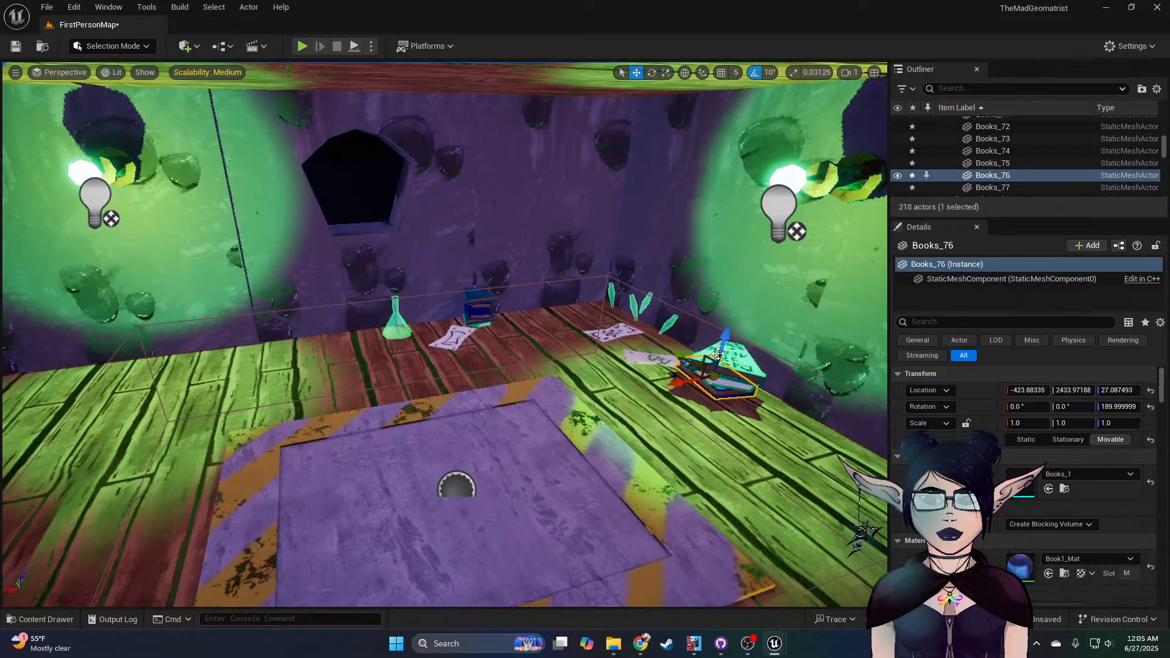
{"action": "left_click_drag", "start_coordinate": [726, 334], "coordinate": [727, 312]}
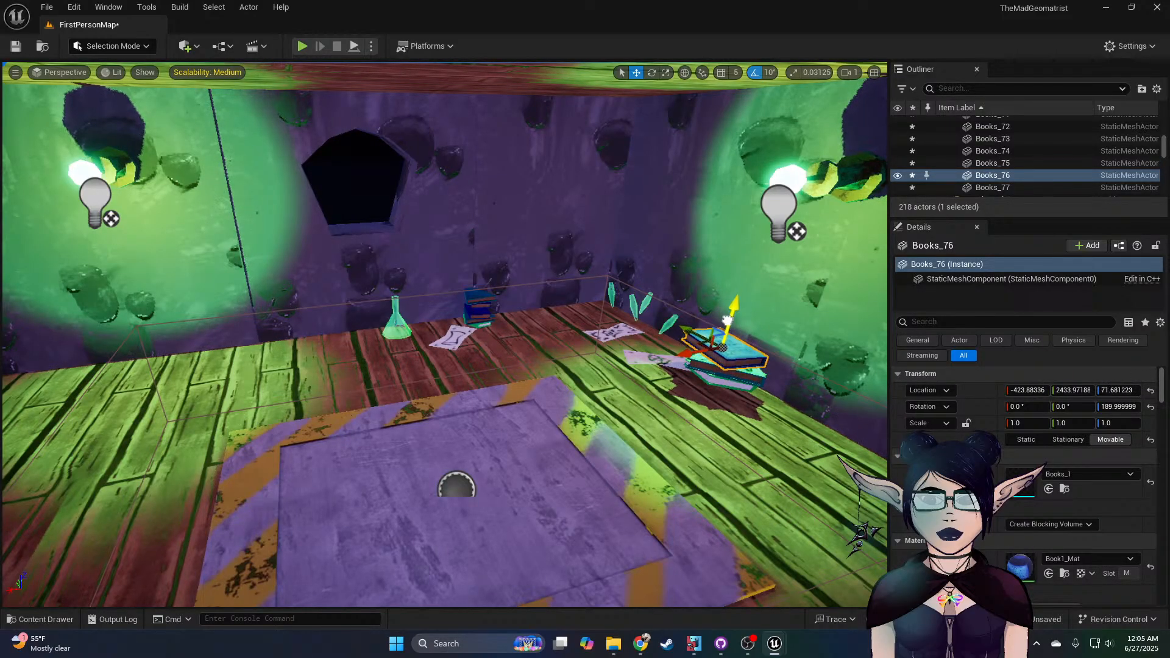
{"action": "left_click", "coordinate": [724, 381]}
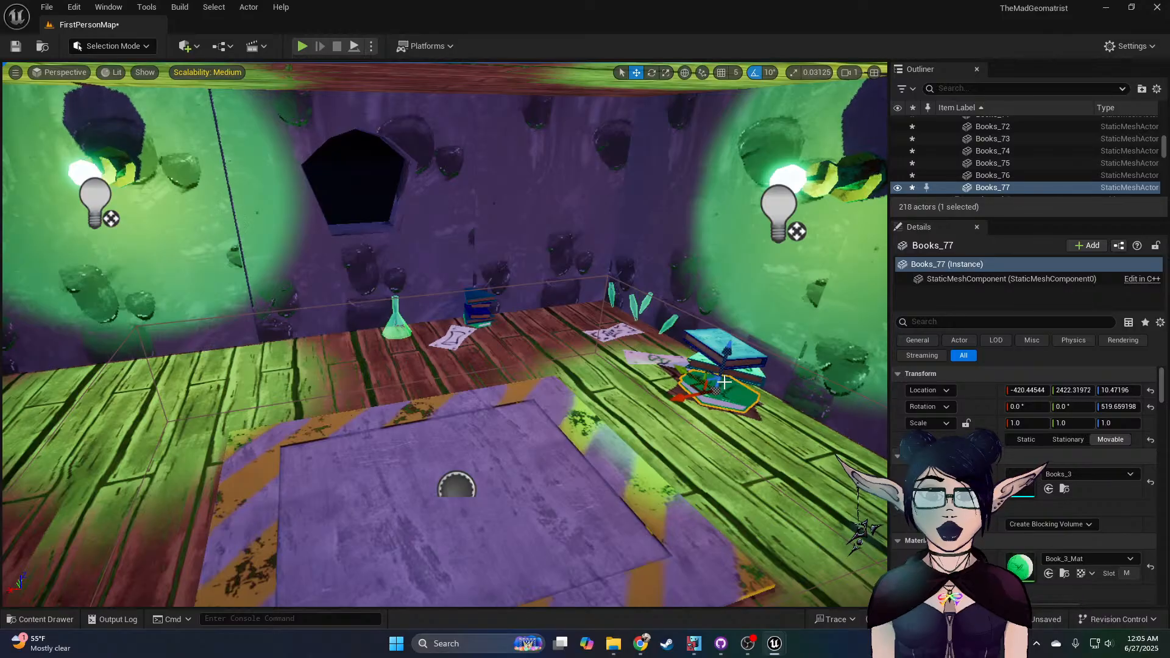
{"action": "left_click", "coordinate": [750, 376]}
{"action": "left_click", "coordinate": [748, 356]}
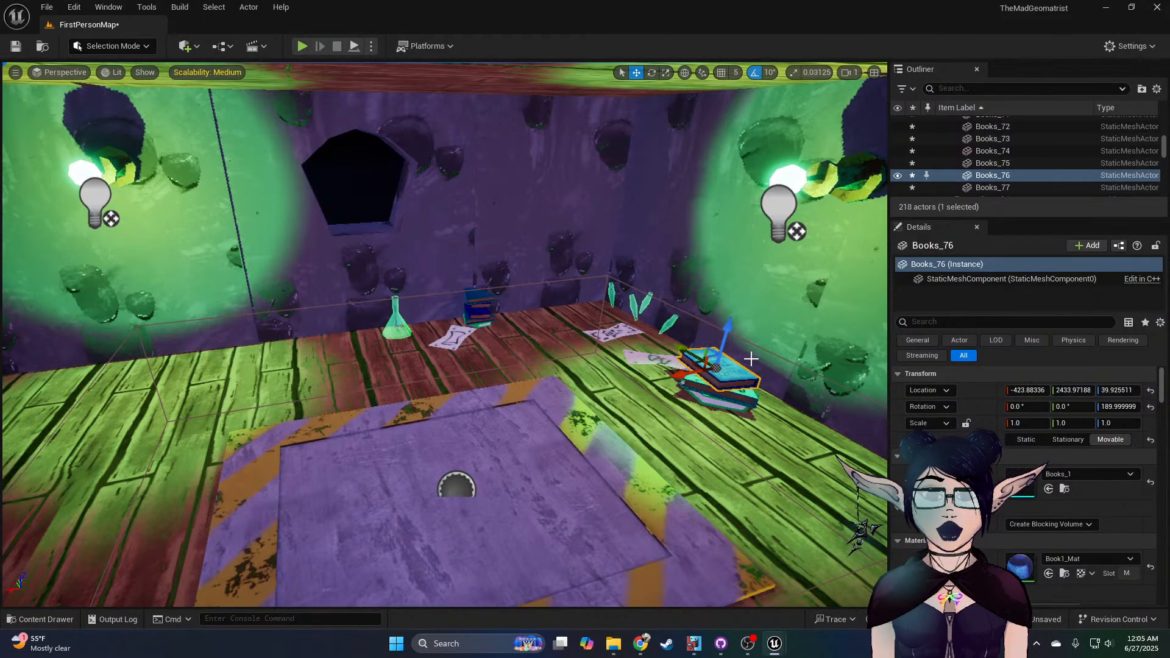
Step: Select the books in the small stack against the wall and shift them slightly away from the wall
{"action": "right_click_drag", "start_coordinate": [523, 301], "coordinate": [524, 341]}
{"action": "key", "text": "w"}
{"action": "left_click", "coordinate": [490, 369]}
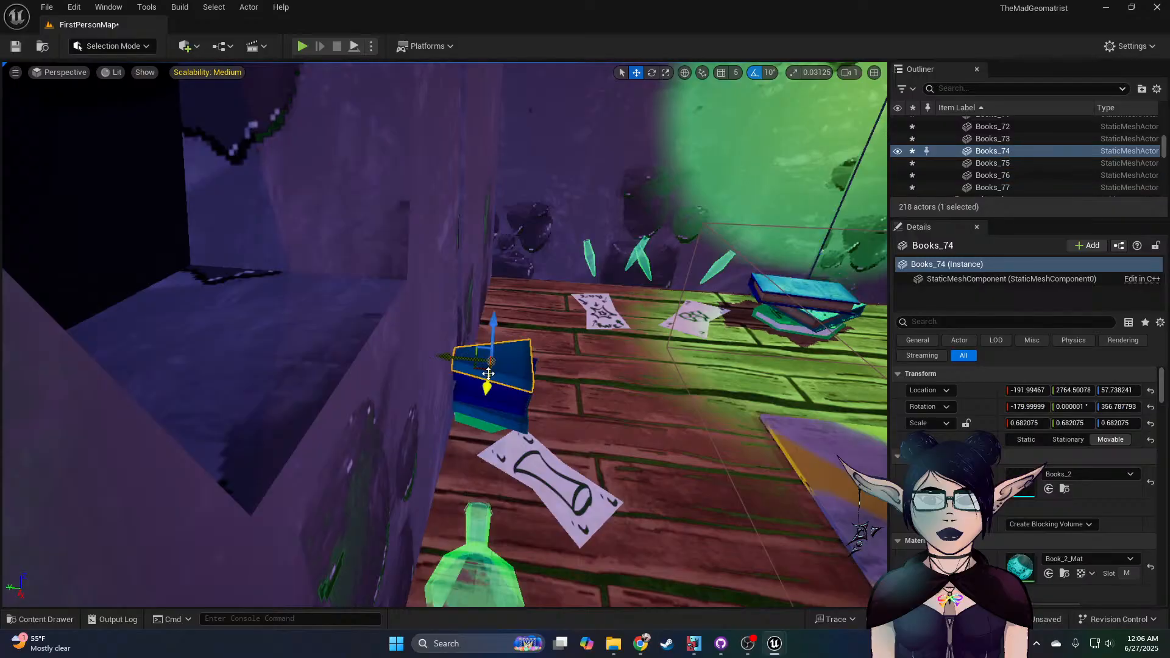
{"action": "left_click", "coordinate": [482, 383], "text": "ctrl"}
{"action": "left_click", "coordinate": [477, 399], "text": "ctrl"}
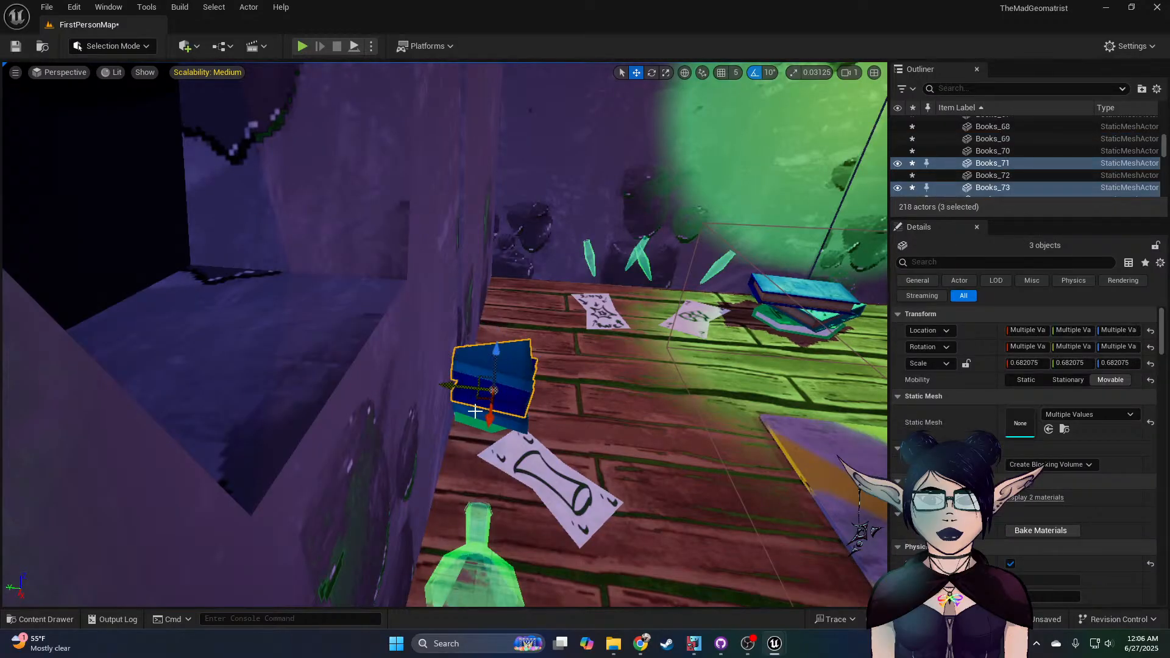
{"action": "left_click", "coordinate": [476, 414], "text": "ctrl"}
{"action": "left_click", "coordinate": [472, 422], "text": "ctrl"}
{"action": "left_click_drag", "start_coordinate": [468, 406], "coordinate": [478, 407]}
Step: Adjust the height of the dark blue book beneath the small stack's top book and check how the books fit together
{"action": "key", "text": "d"}
{"action": "right_click_drag", "start_coordinate": [478, 407], "coordinate": [537, 417]}
{"action": "key", "text": "w"}
{"action": "left_click", "coordinate": [478, 461]}
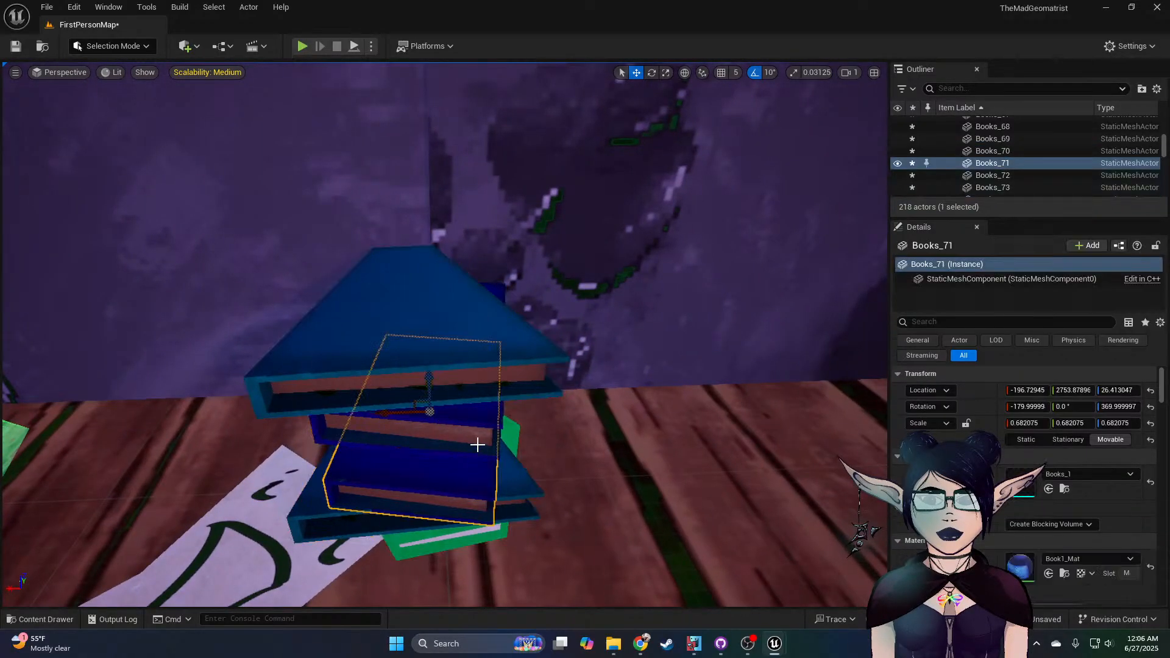
{"action": "left_click", "coordinate": [478, 446]}
{"action": "right_click_drag", "start_coordinate": [494, 439], "coordinate": [308, 393]}
{"action": "key", "text": "d"}
{"action": "key", "text": "w"}
{"action": "key", "text": "s"}
{"action": "right_click_drag", "start_coordinate": [504, 470], "coordinate": [504, 469]}
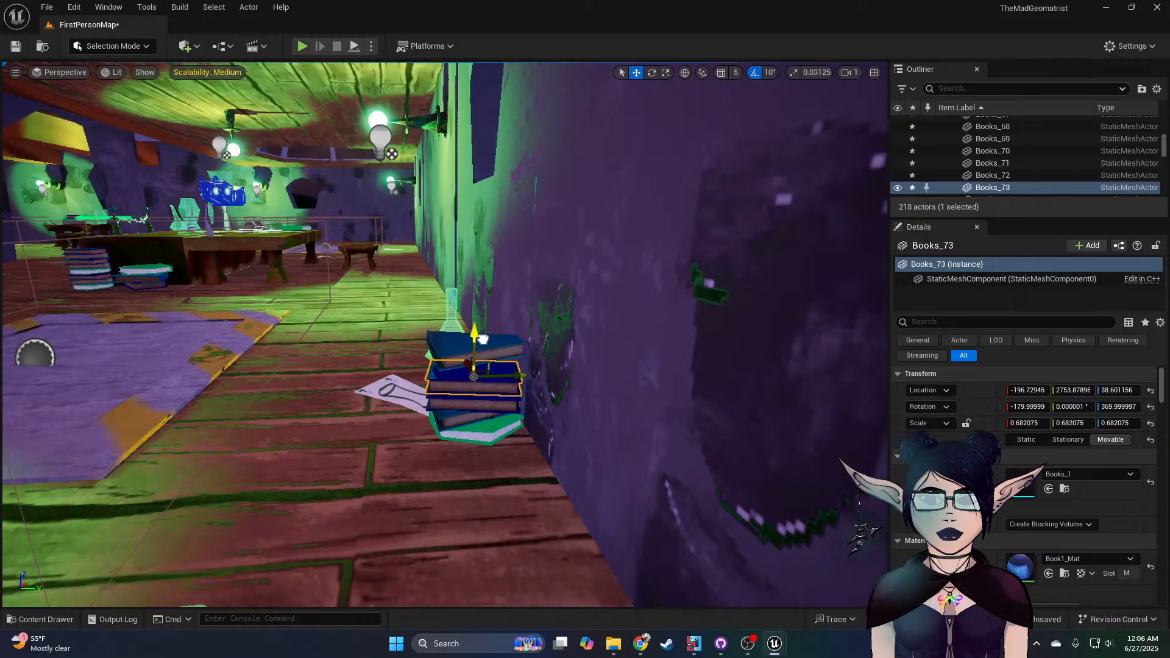
{"action": "left_click", "coordinate": [443, 354]}
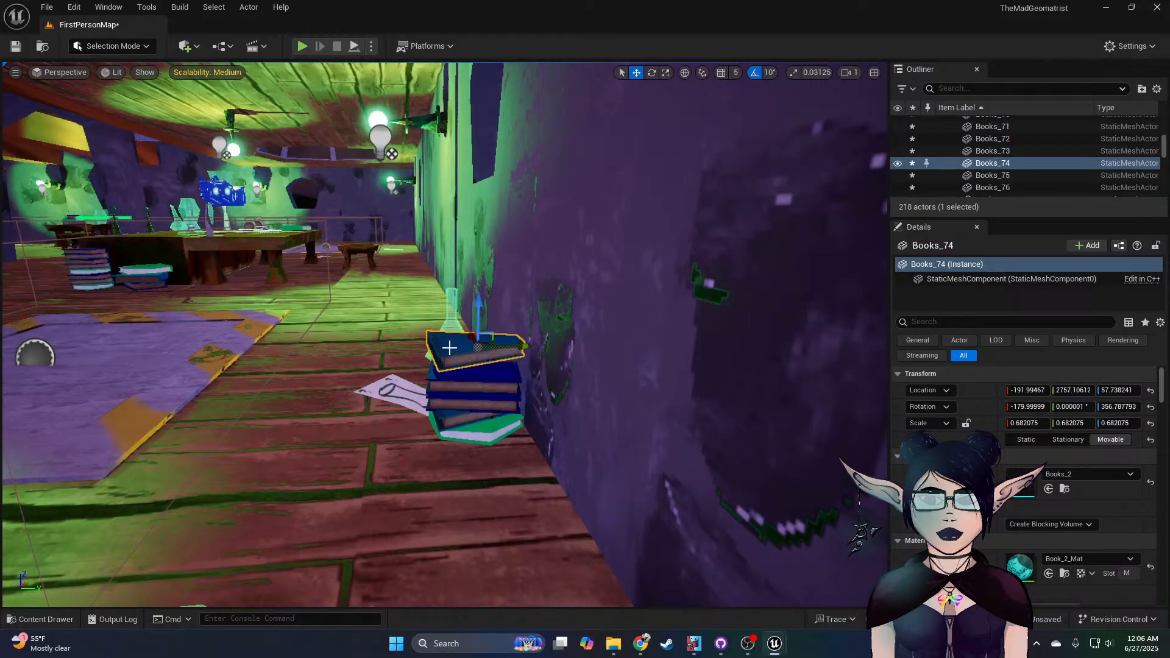
{"action": "right_click_drag", "start_coordinate": [451, 348], "coordinate": [540, 475]}
{"action": "key", "text": "w"}
{"action": "left_click", "coordinate": [624, 500]}
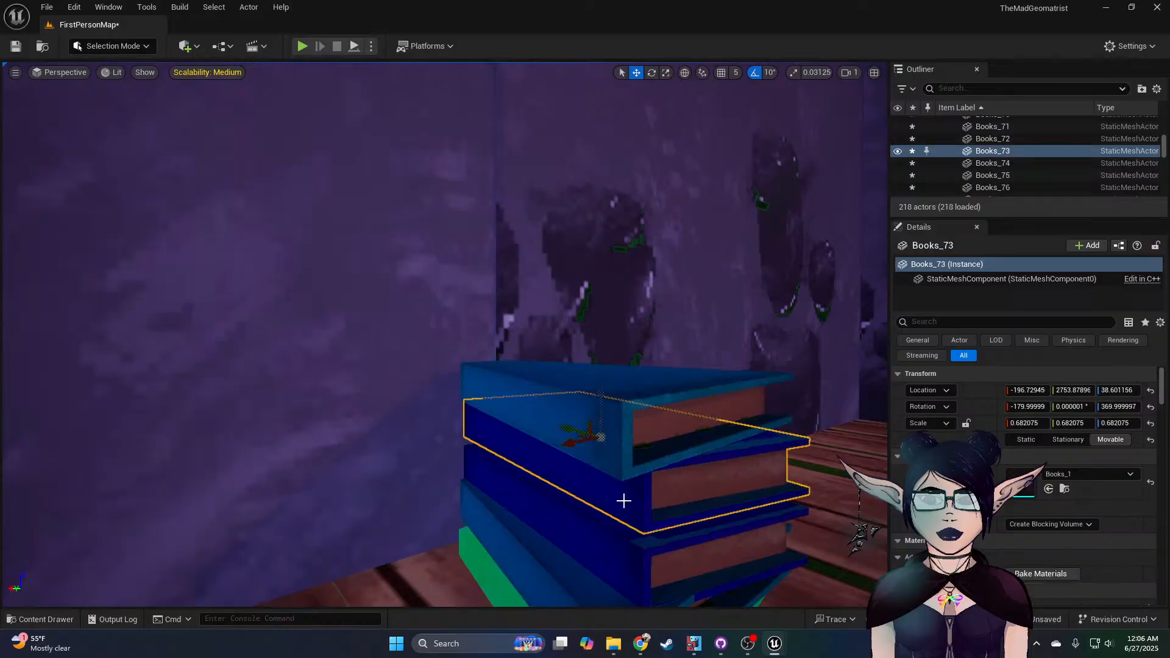
{"action": "scroll", "coordinate": [984, 546], "scroll_direction": "down", "scroll_amount": 2}
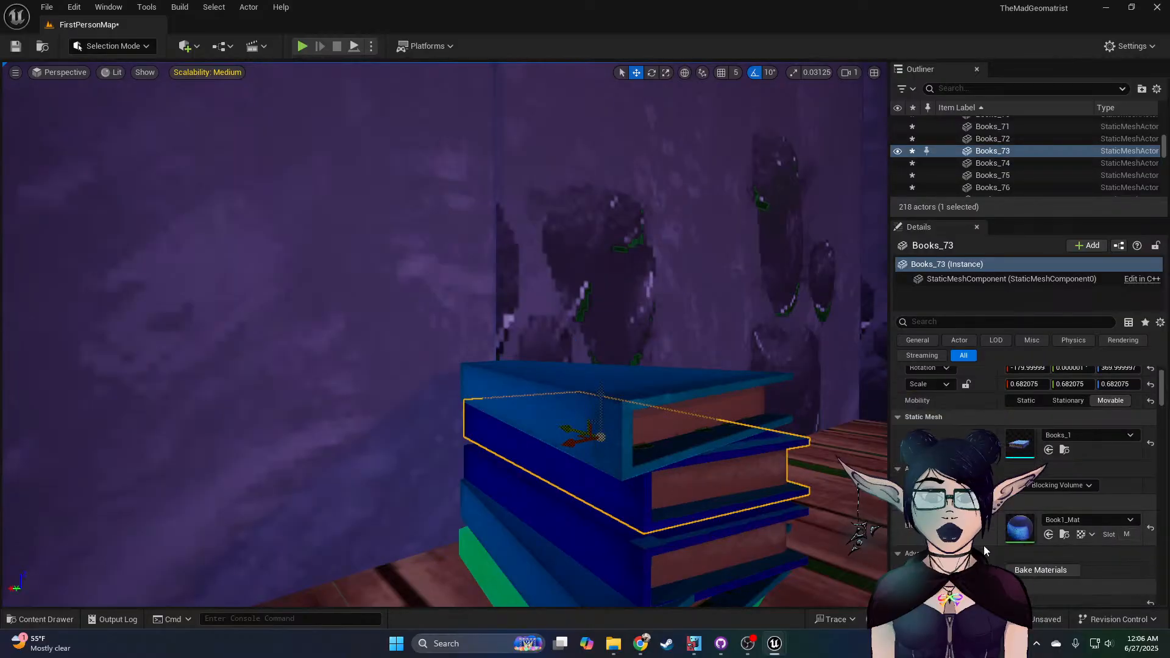
Step: Survey the laboratory floor around the table, basin and hazard-striped panels for areas lacking props
{"action": "right_click_drag", "start_coordinate": [591, 437], "coordinate": [692, 437]}
{"action": "key", "text": "s"}
{"action": "right_click_drag", "start_coordinate": [577, 461], "coordinate": [744, 446]}
{"action": "key", "text": "w"}
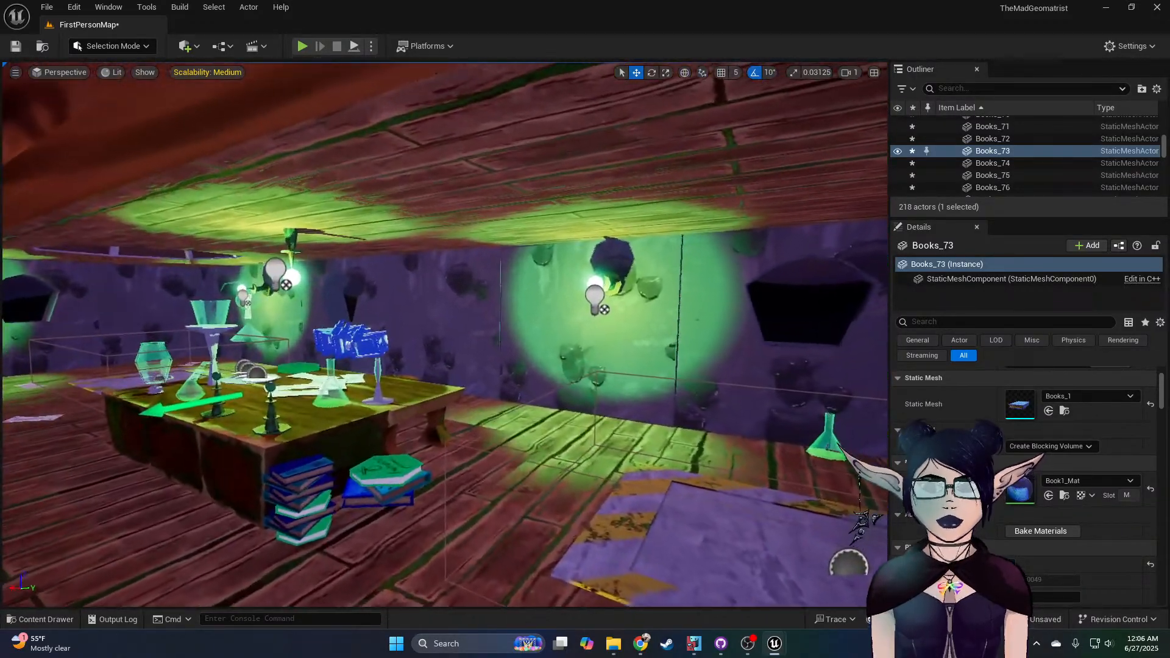
{"action": "right_click_drag", "start_coordinate": [301, 495], "coordinate": [43, 491]}
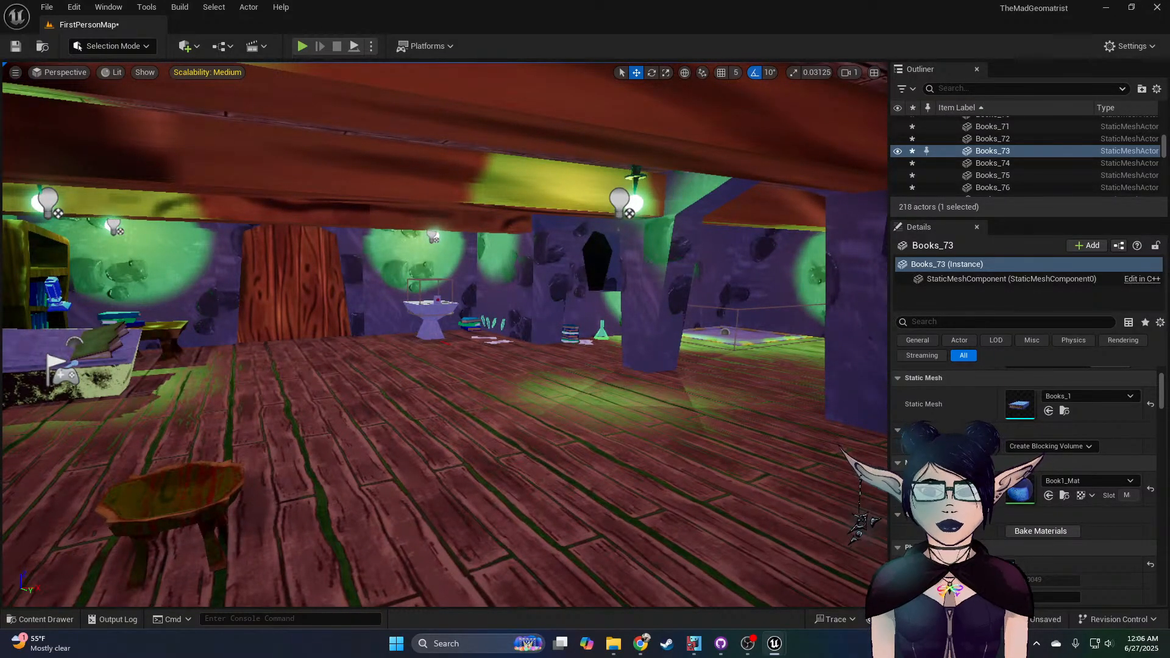
{"action": "right_click_drag", "start_coordinate": [445, 335], "coordinate": [543, 349]}
{"action": "right_click_drag", "start_coordinate": [270, 418], "coordinate": [607, 405]}
{"action": "key", "text": "s"}
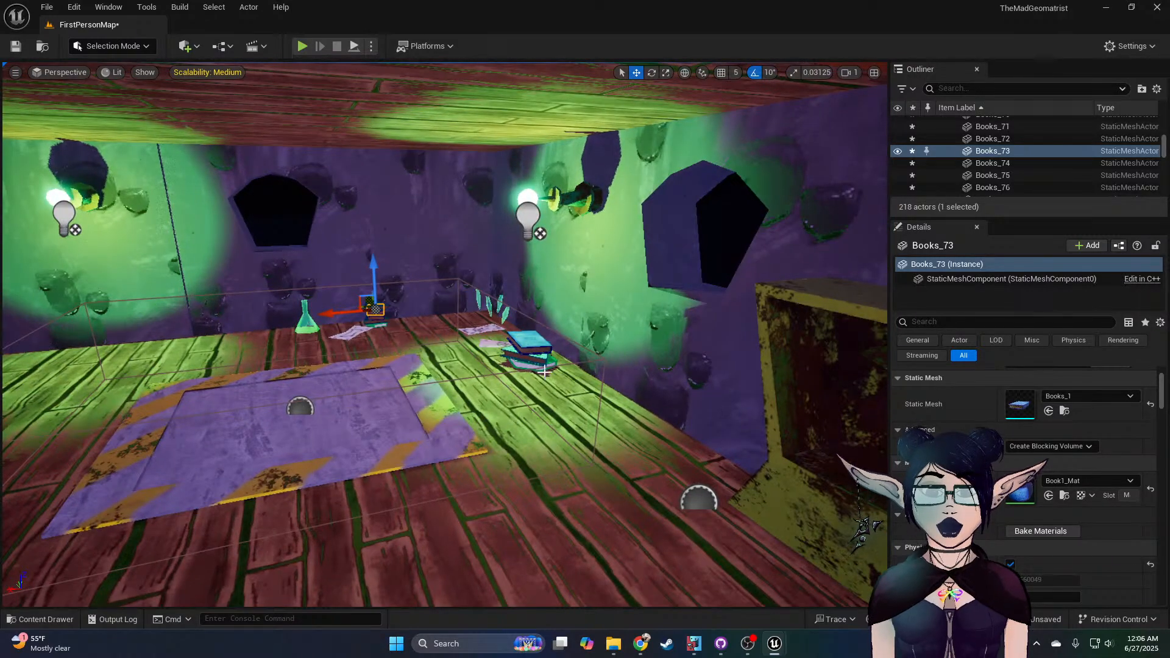
Step: Duplicate the corner's two book stacks, four test tubes and flask, placing the copies on the open floor near the table
{"action": "left_click", "coordinate": [530, 365]}
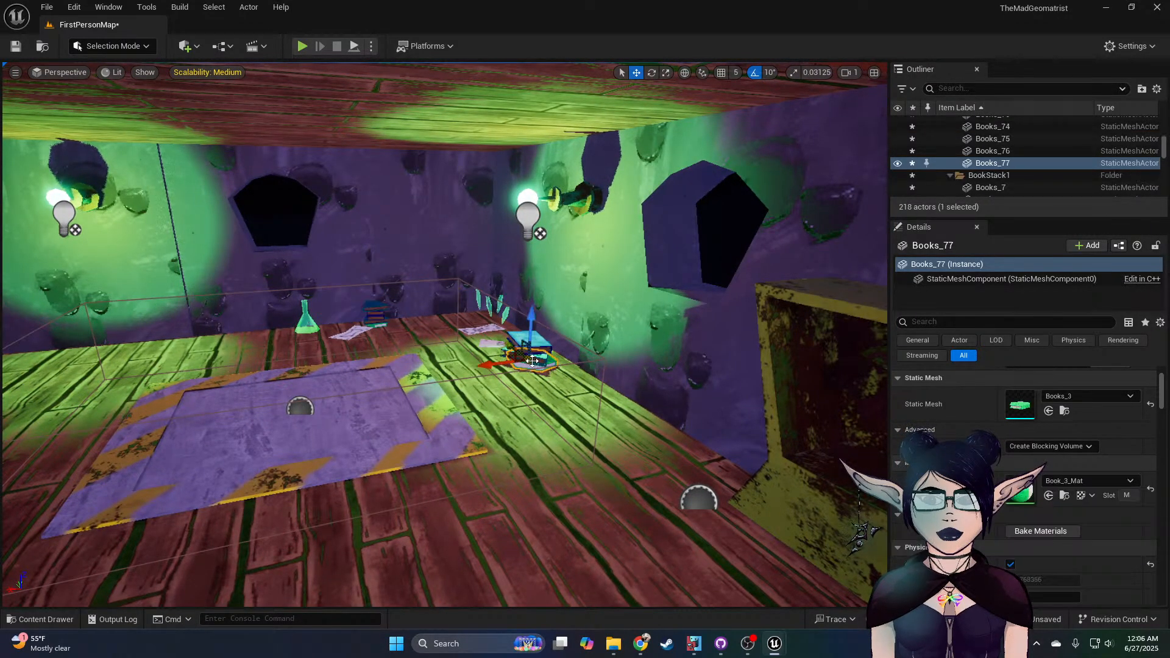
{"action": "left_click", "coordinate": [534, 358], "text": "ctrl"}
{"action": "left_click", "coordinate": [534, 343], "text": "ctrl"}
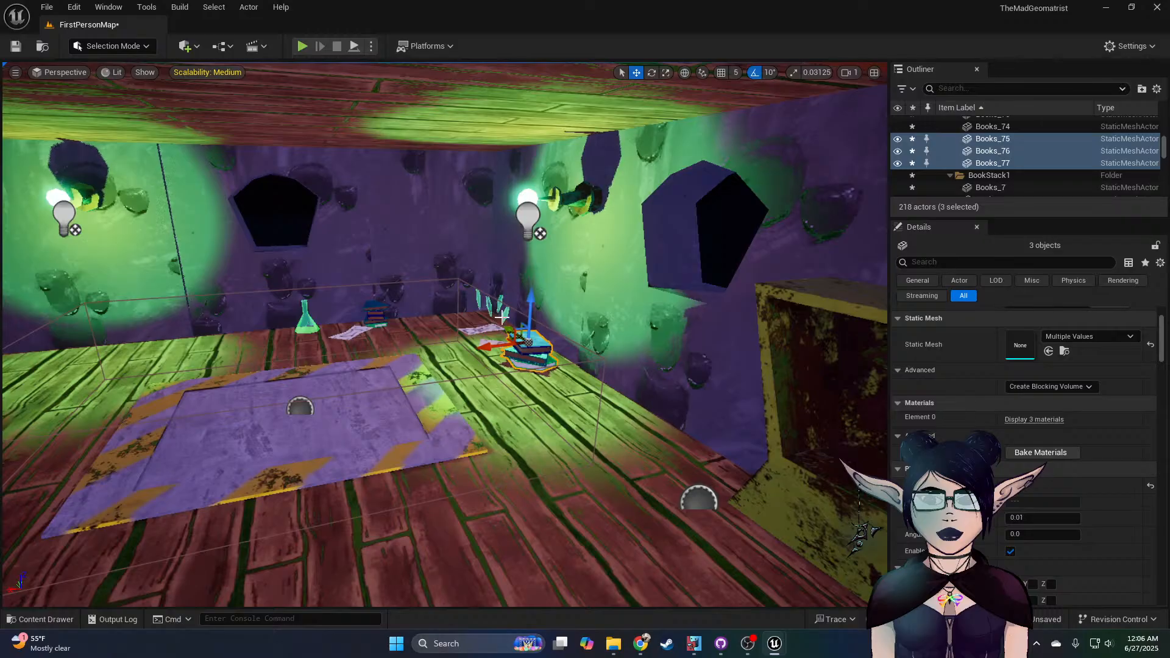
{"action": "left_click", "coordinate": [501, 315], "text": "ctrl"}
{"action": "left_click", "coordinate": [496, 305], "text": "ctrl"}
{"action": "left_click", "coordinate": [485, 302], "text": "ctrl"}
{"action": "left_click", "coordinate": [476, 297], "text": "ctrl"}
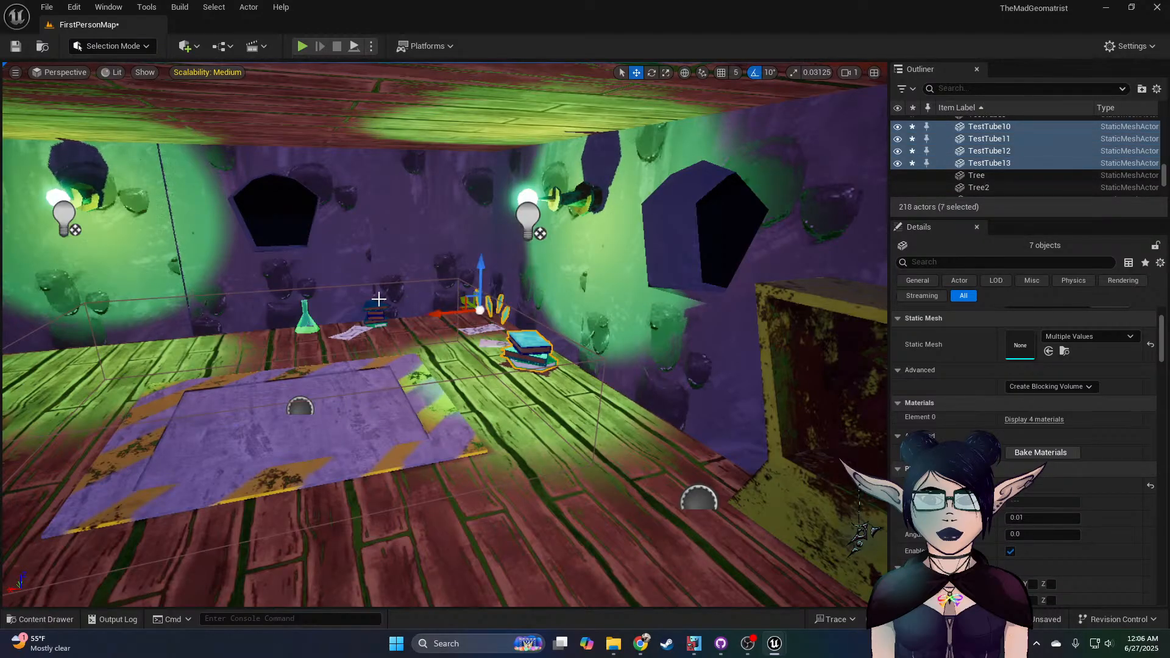
{"action": "left_click", "coordinate": [378, 307], "text": "ctrl"}
{"action": "left_click", "coordinate": [376, 313], "text": "ctrl"}
{"action": "left_click", "coordinate": [376, 322], "text": "ctrl"}
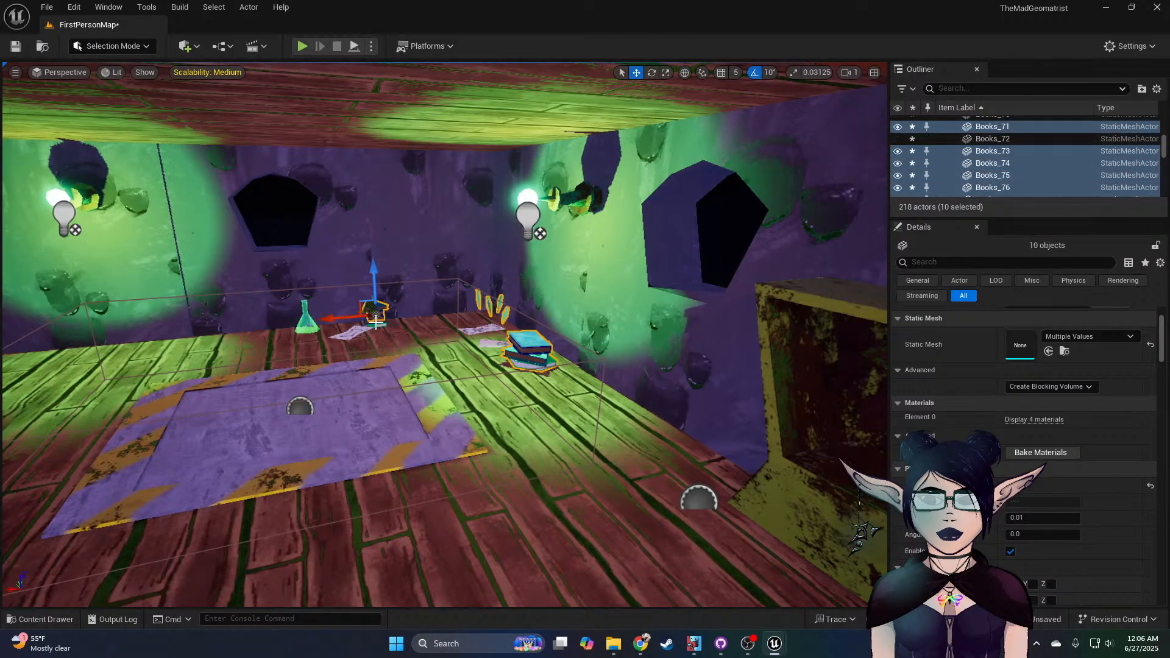
{"action": "left_click", "coordinate": [376, 325], "text": "ctrl"}
{"action": "left_click", "coordinate": [308, 324], "text": "ctrl"}
{"action": "right_click_drag", "start_coordinate": [341, 330], "coordinate": [244, 330]}
{"action": "key", "text": "s"}
{"action": "right_click_drag", "start_coordinate": [511, 317], "coordinate": [427, 319]}
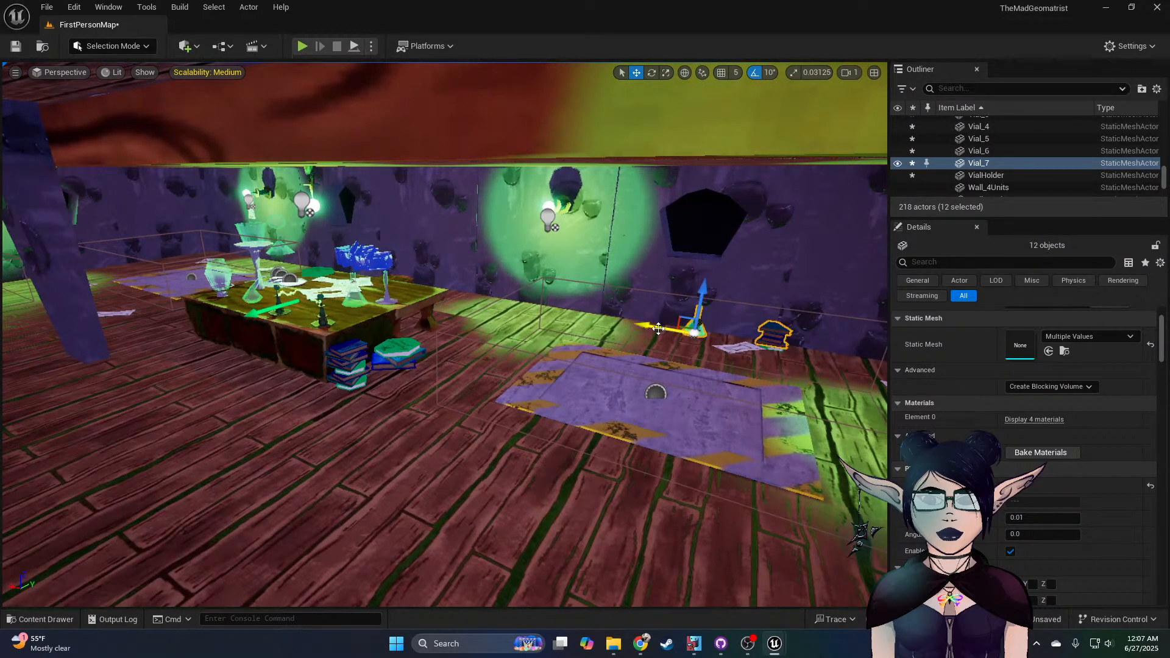
{"action": "left_click_drag", "start_coordinate": [658, 328], "coordinate": [256, 487], "text": "alt"}
Step: Rotate the copied books, test tubes and flask and reposition them on the floor in front of the table
{"action": "right_click_drag", "start_coordinate": [311, 392], "coordinate": [225, 418]}
{"action": "key", "text": "e"}
{"action": "left_click_drag", "start_coordinate": [440, 458], "coordinate": [478, 459]}
{"action": "key", "text": "w"}
{"action": "left_click_drag", "start_coordinate": [498, 410], "coordinate": [316, 342]}
Step: Add the table's front electrode and vial to the selected floor props and duplicate the whole group across the room
{"action": "left_click", "coordinate": [601, 257], "text": "ctrl"}
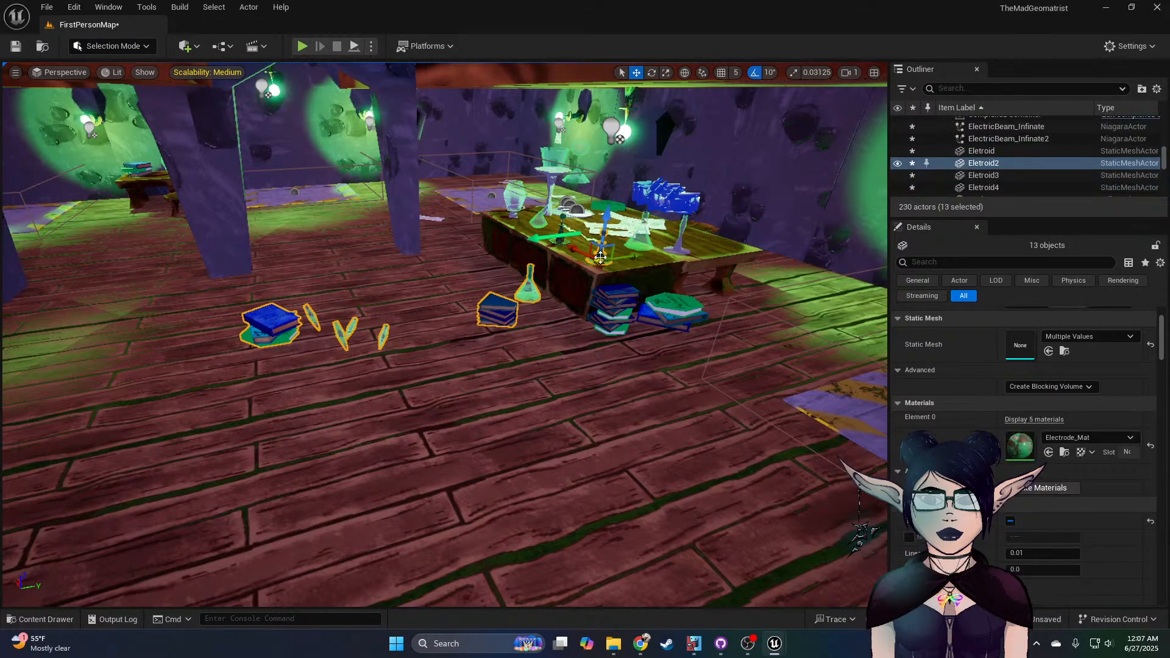
{"action": "left_click", "coordinate": [536, 218], "text": "ctrl"}
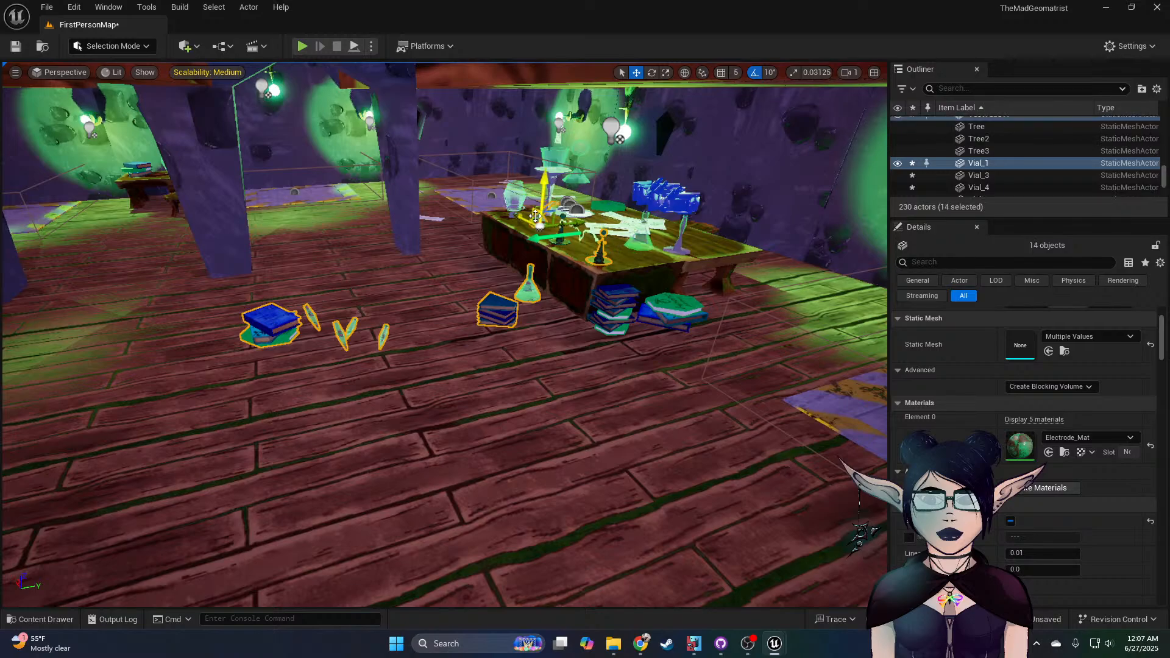
{"action": "left_click", "coordinate": [513, 216], "text": "ctrl"}
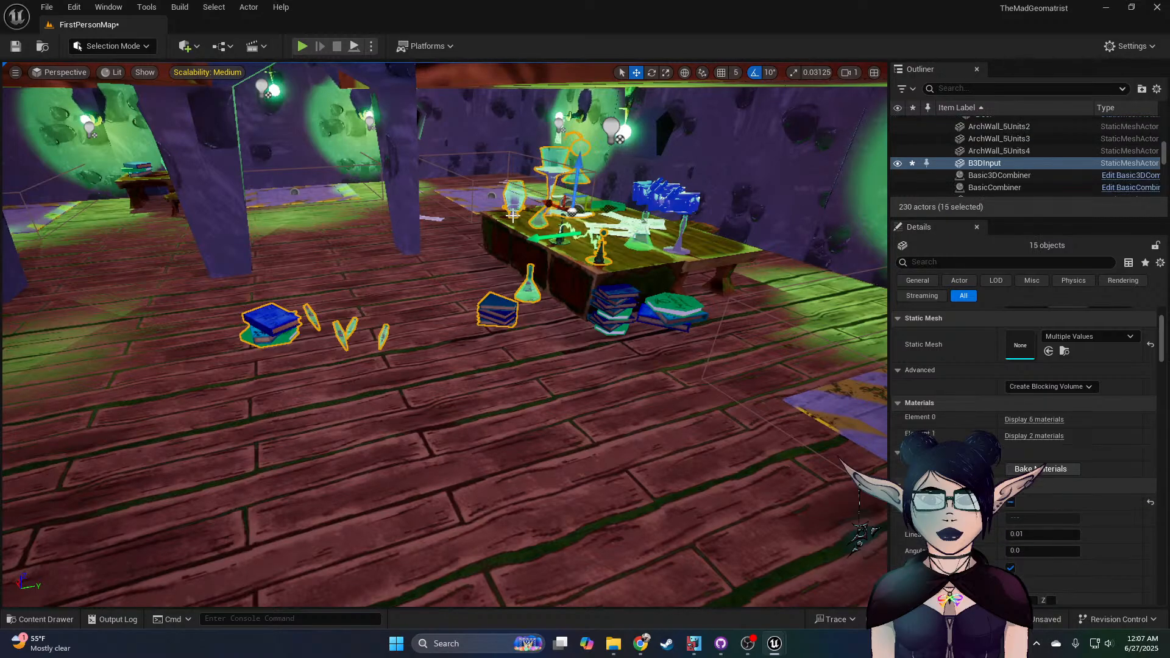
{"action": "key", "text": "ctrl+z"}
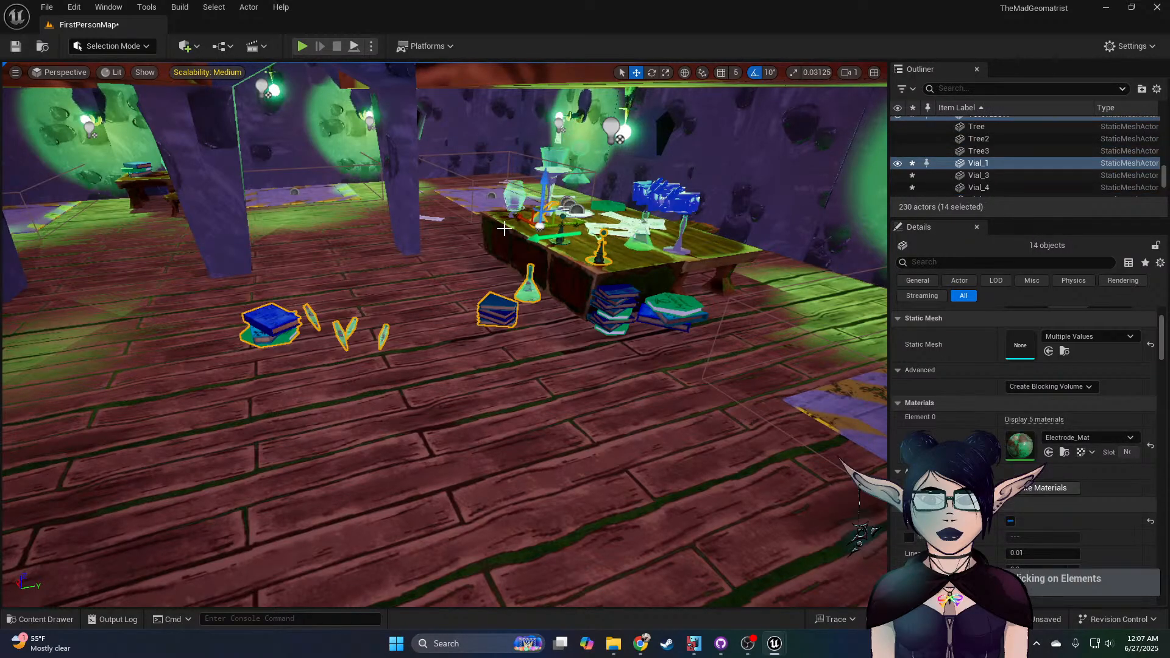
{"action": "right_click_drag", "start_coordinate": [504, 228], "coordinate": [553, 231]}
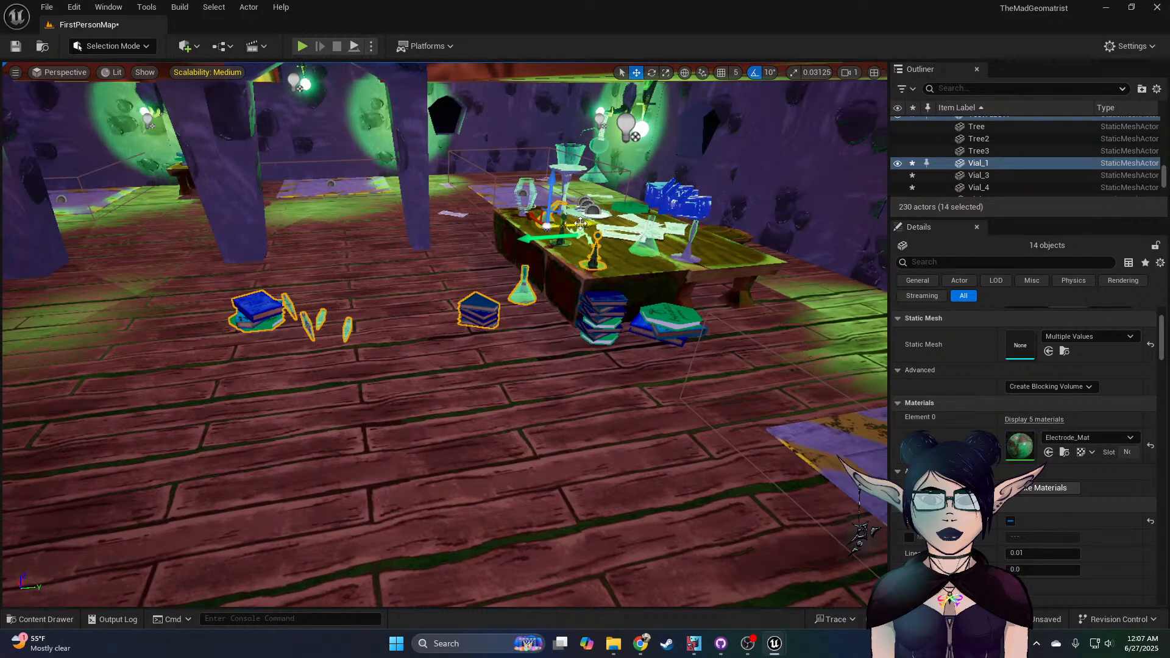
{"action": "left_click_drag", "start_coordinate": [587, 226], "coordinate": [396, 238], "text": "alt"}
Step: Move the new group of copies farther across the open floor, rotate it by -10 degrees and clear its selection
{"action": "mouse_move", "coordinate": [287, 277]}
{"action": "right_mouse_down"}
{"action": "mouse_move", "coordinate": [256, 281]}
{"action": "mouse_move", "coordinate": [298, 293]}
{"action": "right_mouse_up"}
{"action": "left_click_drag", "start_coordinate": [288, 332], "coordinate": [131, 329]}
{"action": "key", "text": "e"}
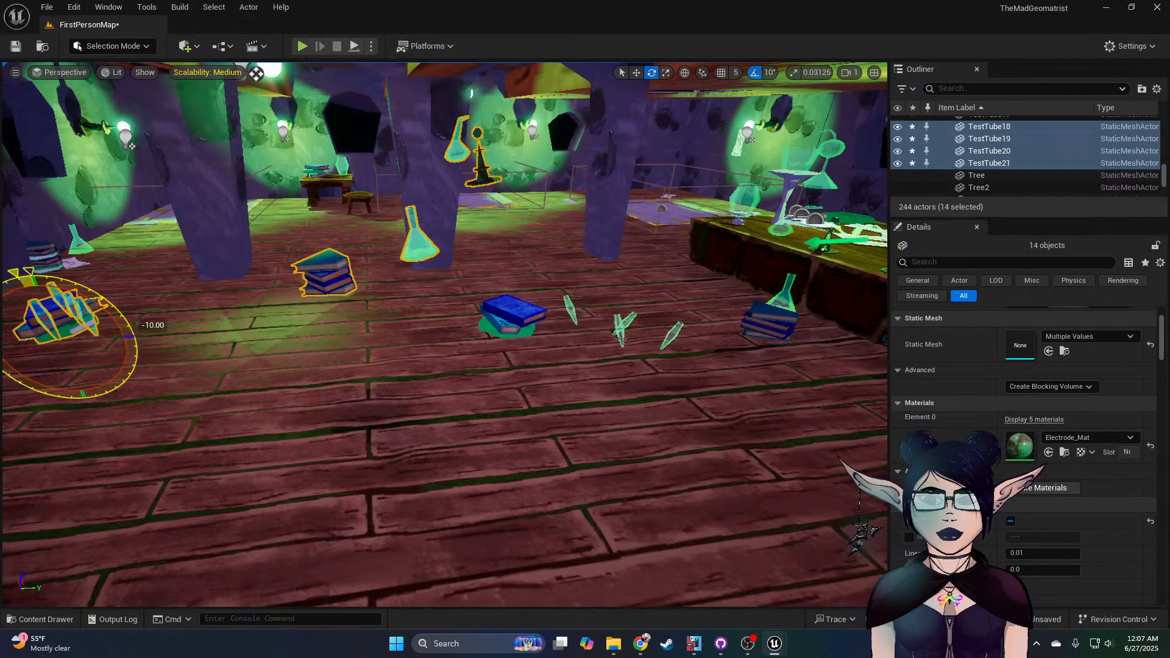
{"action": "right_click", "coordinate": [479, 324]}
{"action": "left_click", "coordinate": [435, 347]}
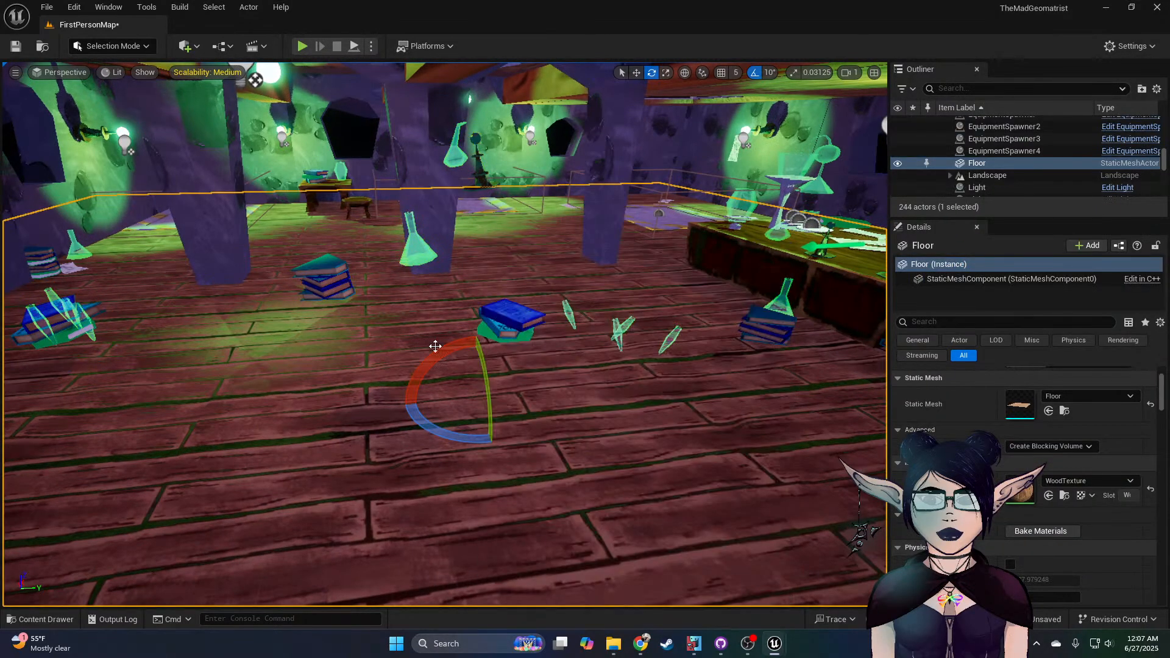
Step: Duplicate the burner from the side table twice, placing one copy on the open floor and another beside the far book stack
{"action": "left_click", "coordinate": [513, 315]}
{"action": "right_click_drag", "start_coordinate": [513, 315], "coordinate": [804, 329]}
{"action": "left_click", "coordinate": [523, 318]}
{"action": "right_click_drag", "start_coordinate": [524, 318], "coordinate": [676, 305]}
{"action": "left_click", "coordinate": [641, 286]}
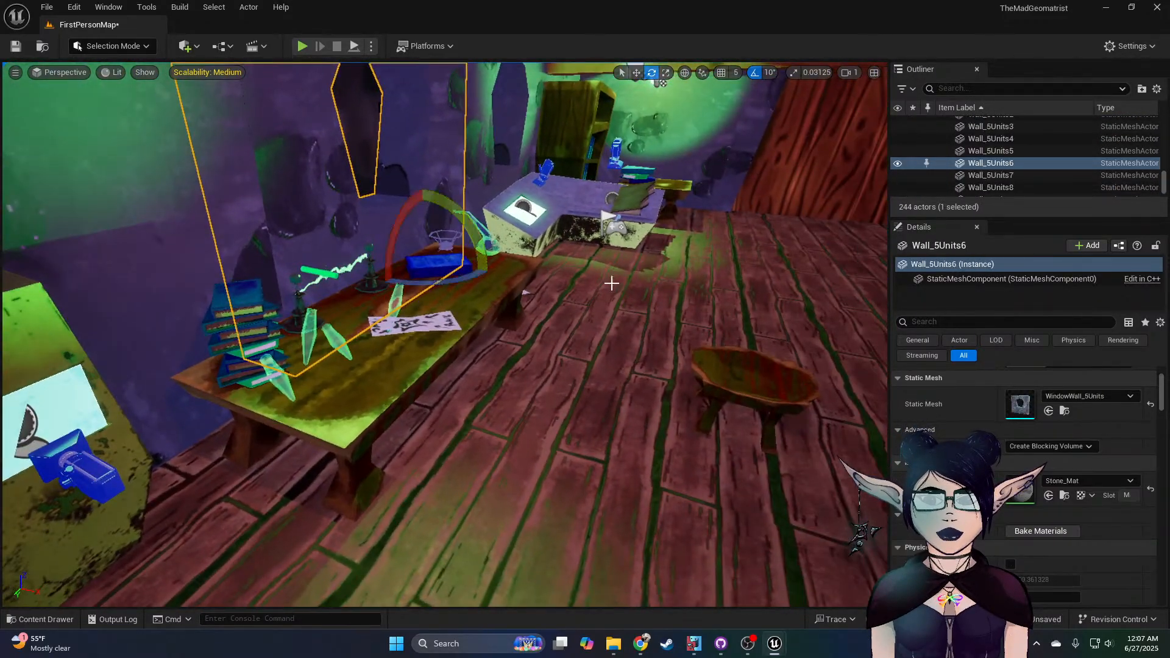
{"action": "left_click", "coordinate": [446, 238]}
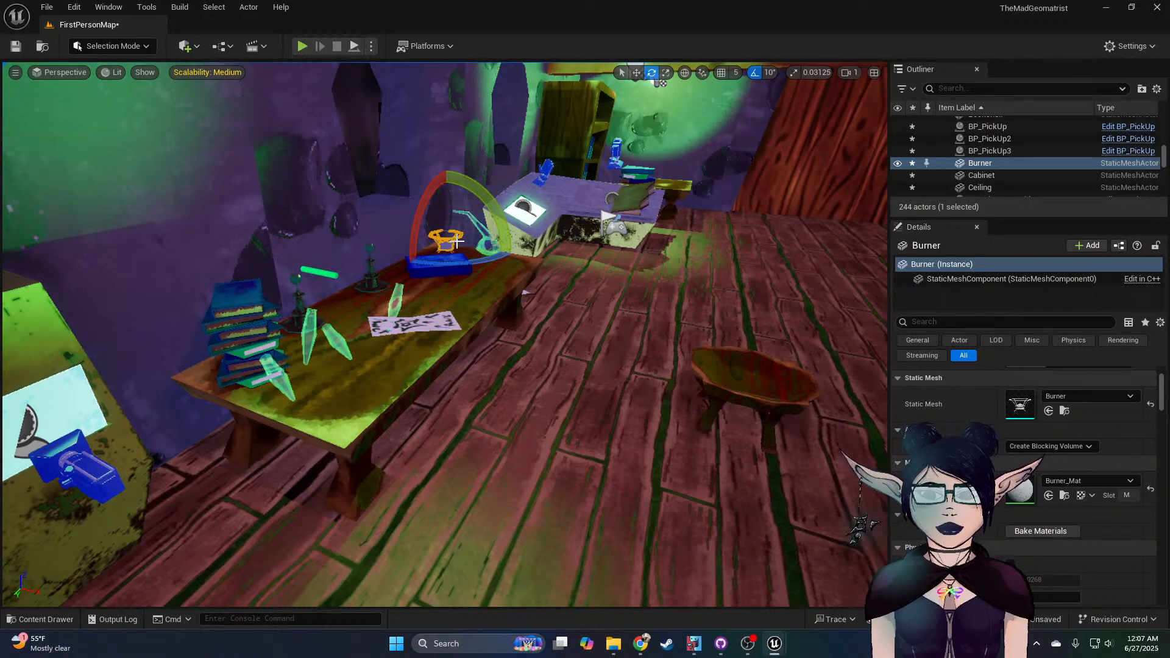
{"action": "key", "text": "w"}
{"action": "left_click_drag", "start_coordinate": [474, 246], "coordinate": [870, 304], "text": "alt"}
{"action": "right_click_drag", "start_coordinate": [770, 342], "coordinate": [877, 342]}
{"action": "left_click_drag", "start_coordinate": [438, 282], "coordinate": [846, 281], "text": "alt"}
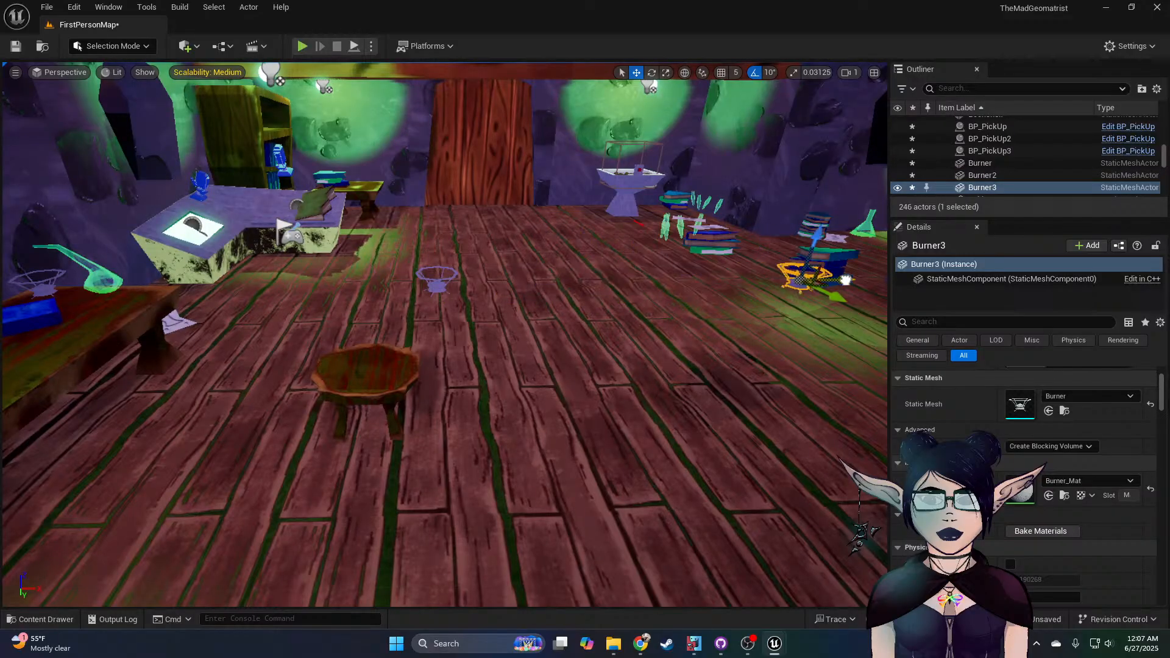
Step: Move the first burner copy across the floor to sit beside the blue book stack and test tubes
{"action": "left_click", "coordinate": [441, 279]}
{"action": "right_click_drag", "start_coordinate": [696, 297], "coordinate": [777, 268]}
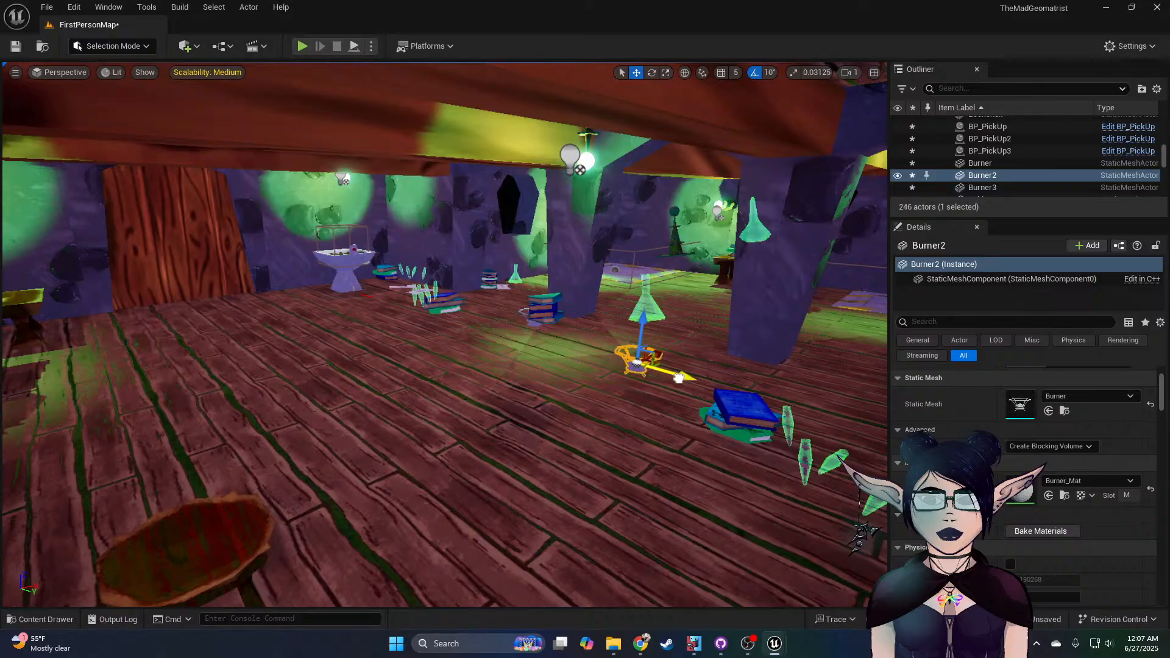
{"action": "left_click_drag", "start_coordinate": [673, 376], "coordinate": [870, 425]}
Step: Tilt the burner copy beside the test tubes by 20 degrees about the X axis
{"action": "left_click", "coordinate": [525, 315]}
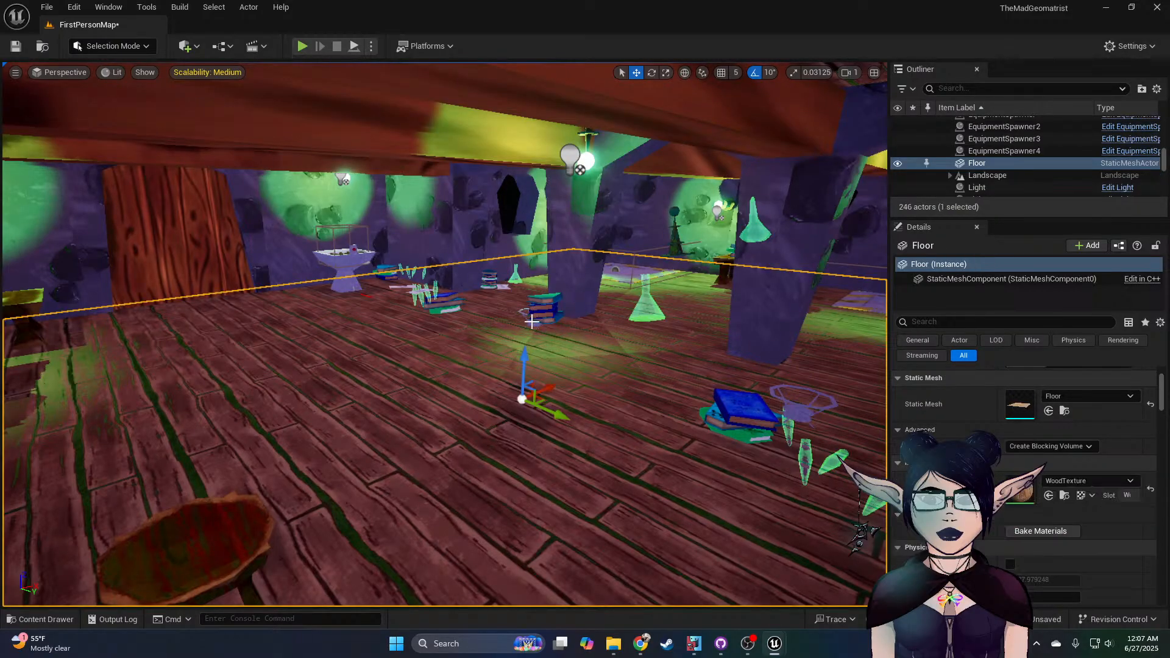
{"action": "left_click", "coordinate": [542, 318]}
{"action": "right_click_drag", "start_coordinate": [520, 316], "coordinate": [618, 304]}
{"action": "key", "text": "w"}
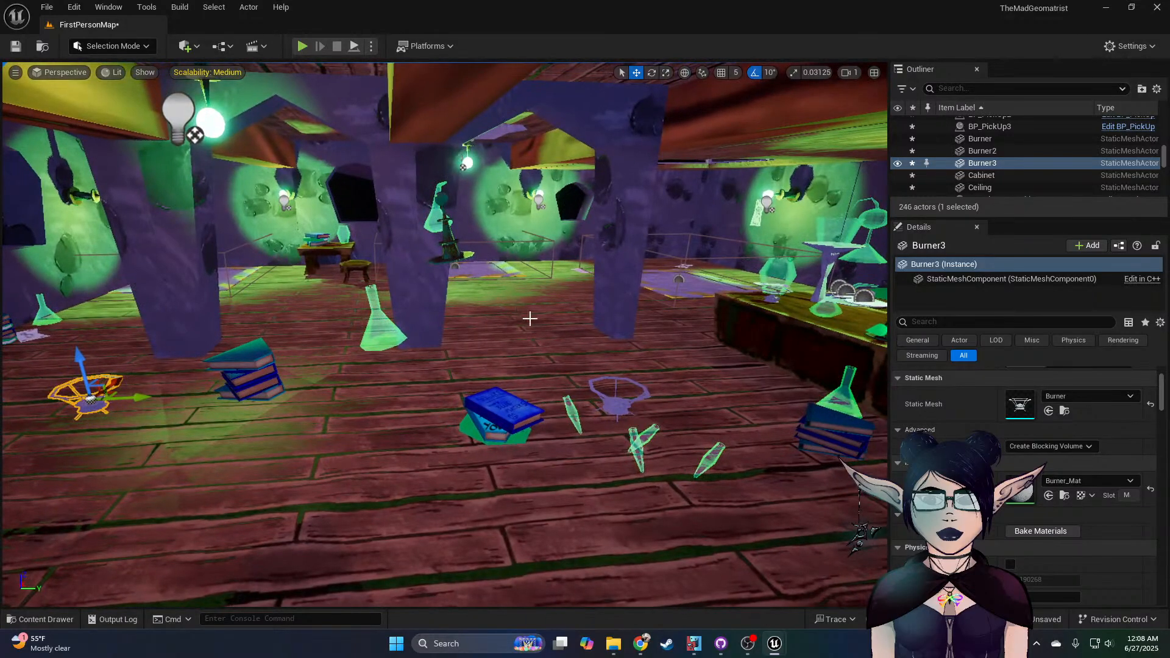
{"action": "left_click", "coordinate": [638, 388]}
{"action": "left_click", "coordinate": [631, 377]}
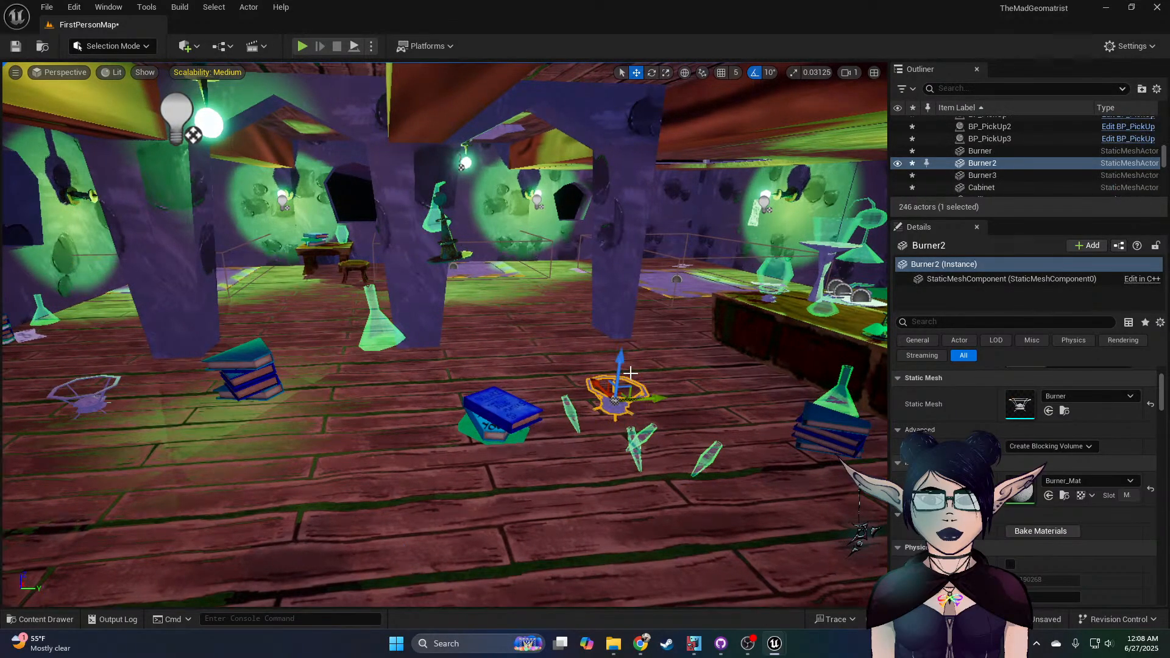
{"action": "key", "text": "e"}
{"action": "right_click_drag", "start_coordinate": [544, 379], "coordinate": [603, 379]}
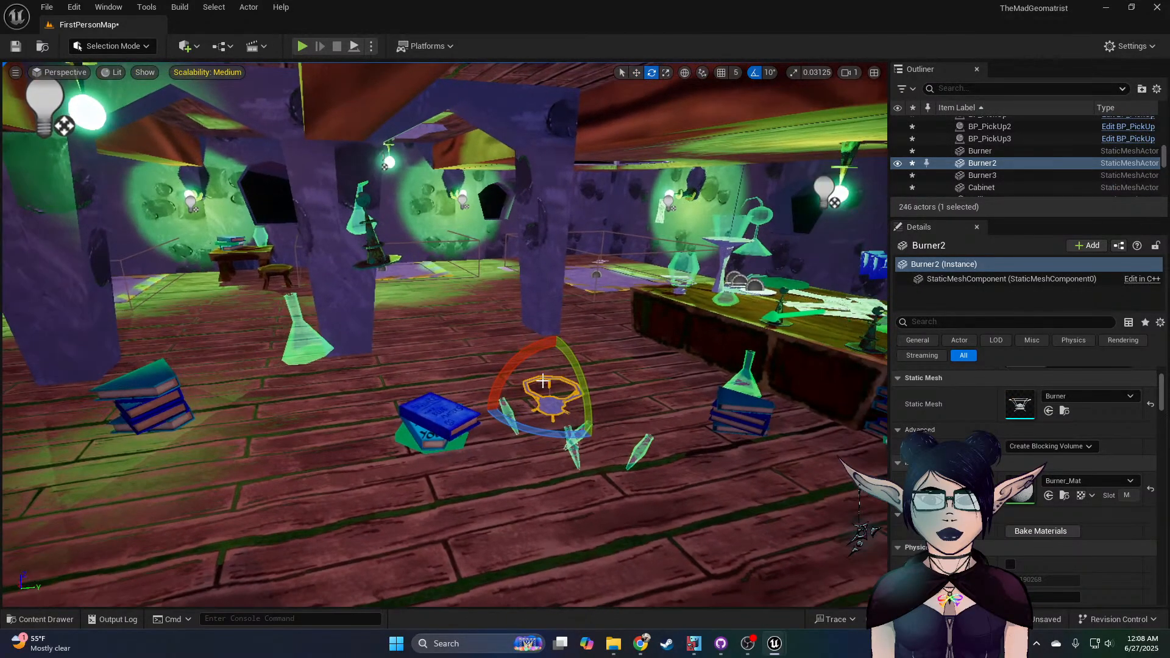
{"action": "left_click_drag", "start_coordinate": [506, 379], "coordinate": [536, 387]}
Step: Raise the three-book stack beside the burner well above the floor and tilt it
{"action": "left_click", "coordinate": [423, 421]}
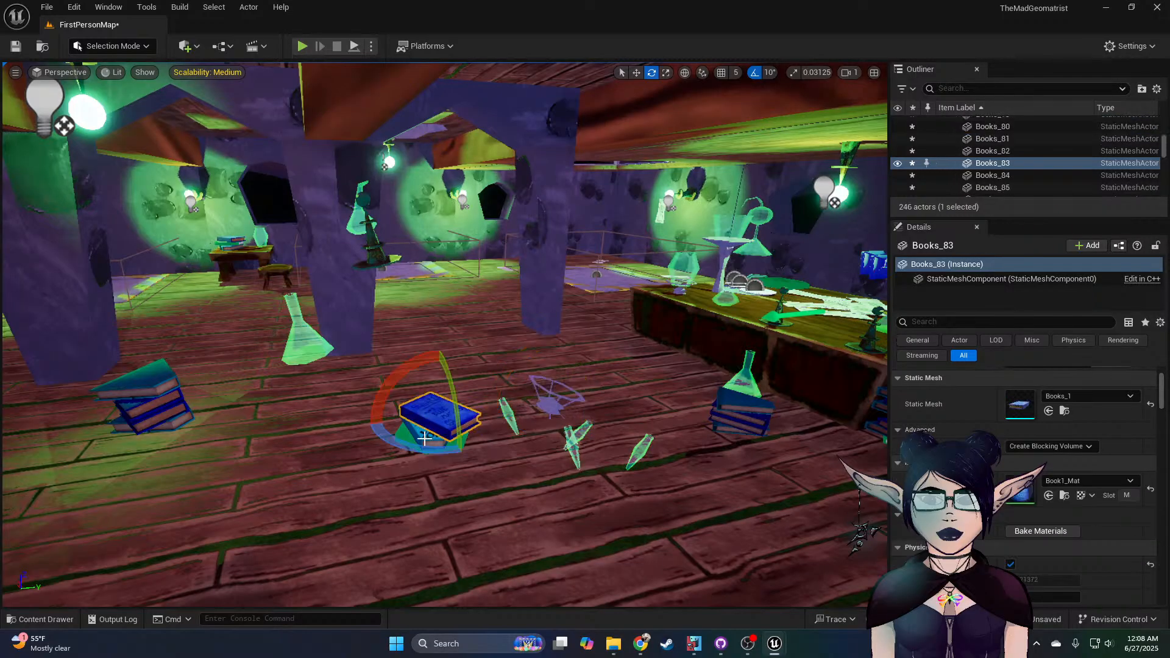
{"action": "left_click", "coordinate": [426, 406], "text": "ctrl"}
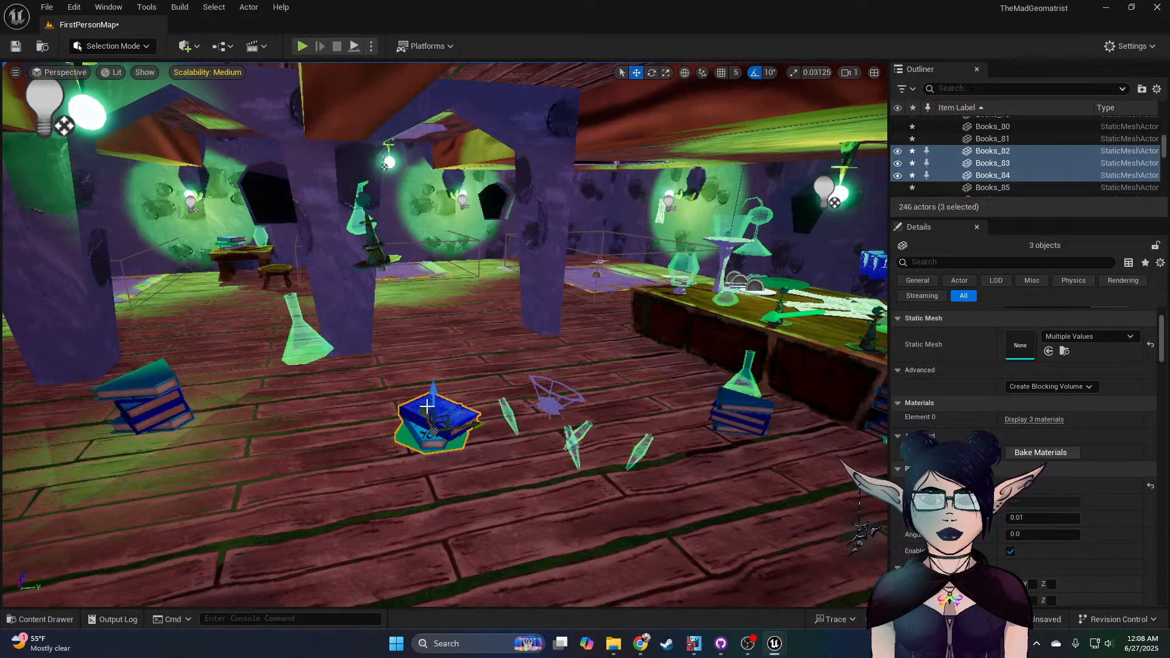
{"action": "left_click_drag", "start_coordinate": [433, 392], "coordinate": [445, 264]}
{"action": "key", "text": "e"}
{"action": "right_click_drag", "start_coordinate": [488, 324], "coordinate": [551, 339]}
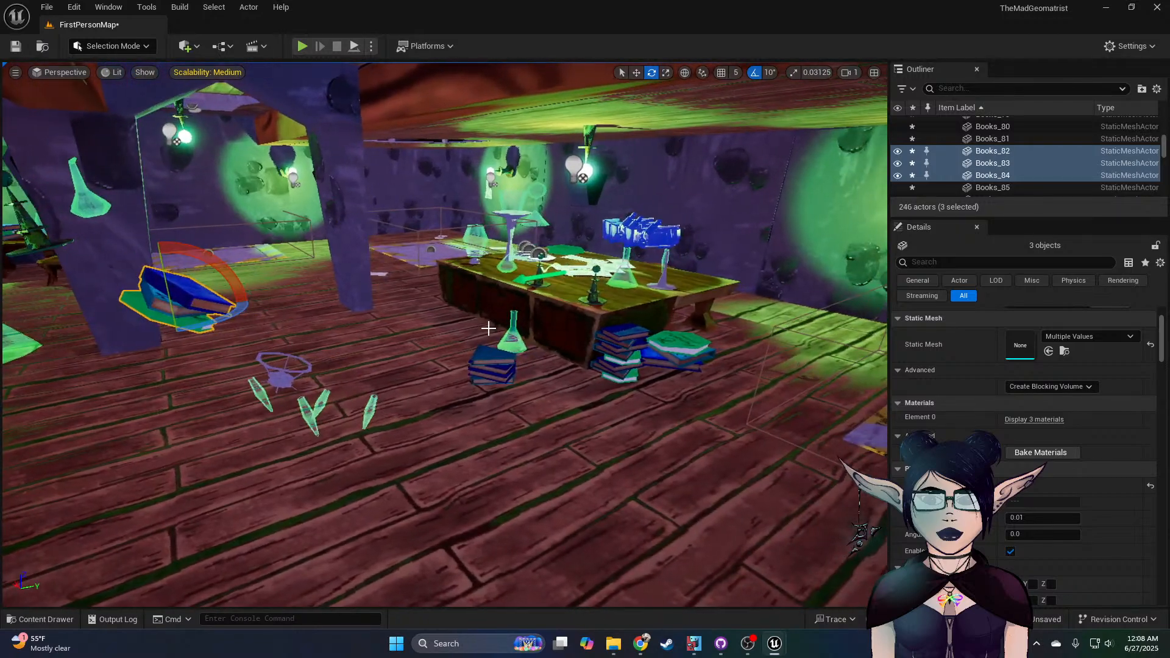
Step: Select the book stack and flask in front of the large table and raise them together above the floor
{"action": "left_click", "coordinate": [490, 361]}
{"action": "left_click", "coordinate": [495, 367], "text": "ctrl"}
{"action": "left_click", "coordinate": [496, 375], "text": "ctrl"}
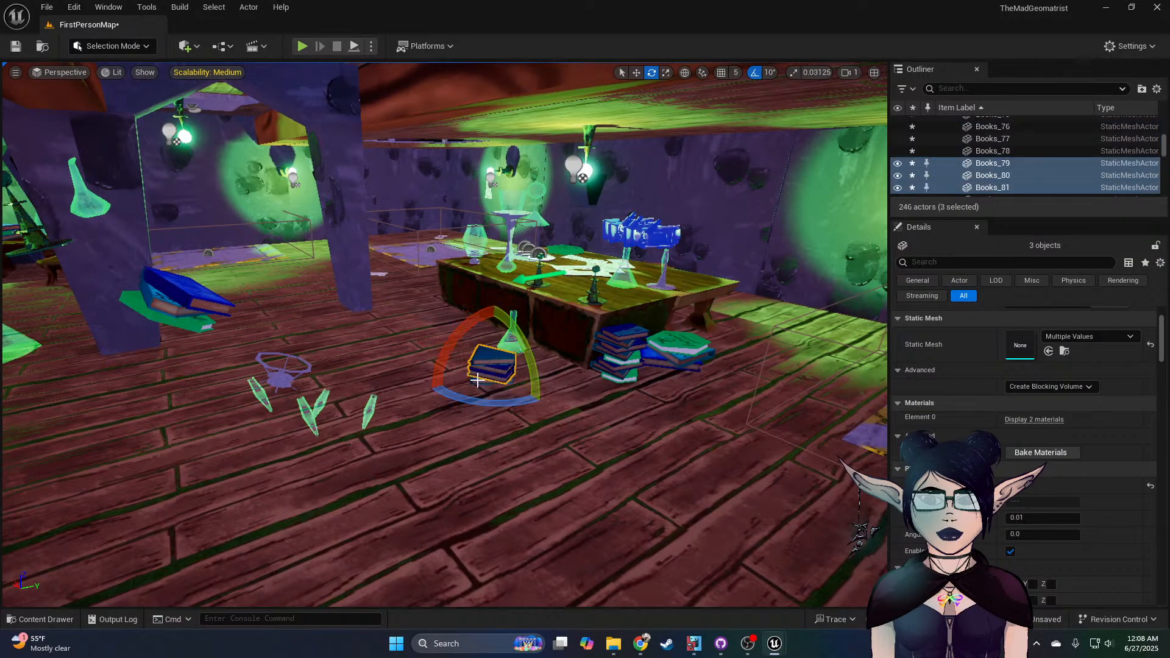
{"action": "left_click", "coordinate": [496, 381], "text": "ctrl"}
{"action": "left_click", "coordinate": [511, 336], "text": "ctrl"}
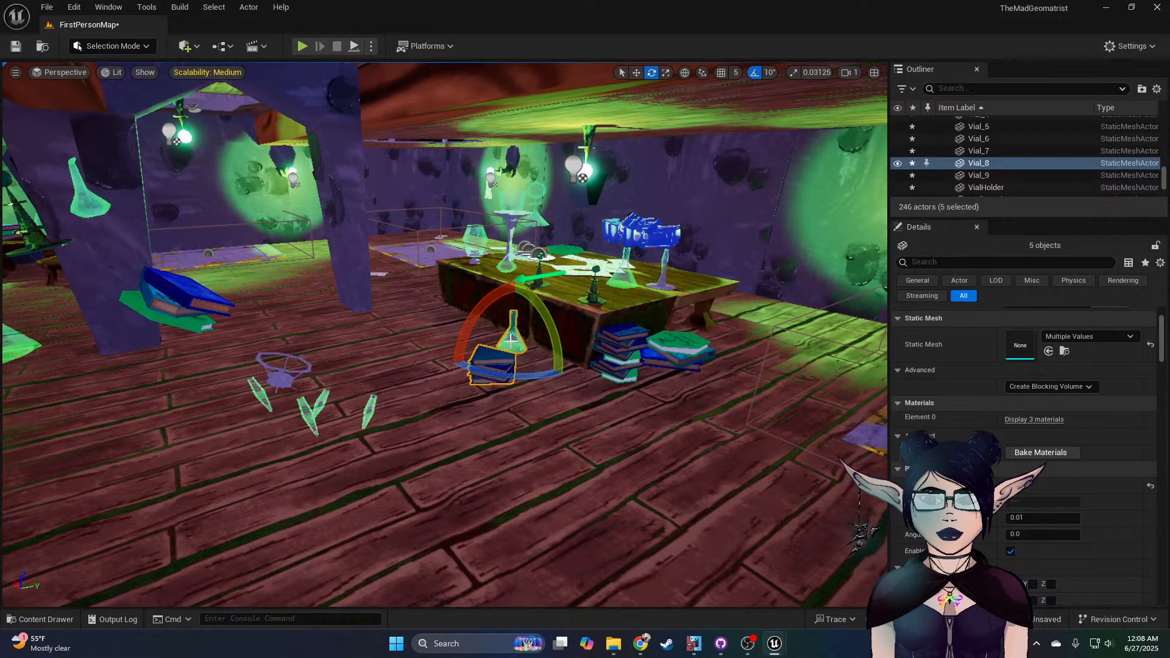
{"action": "key", "text": "w"}
{"action": "left_click_drag", "start_coordinate": [514, 317], "coordinate": [517, 230]}
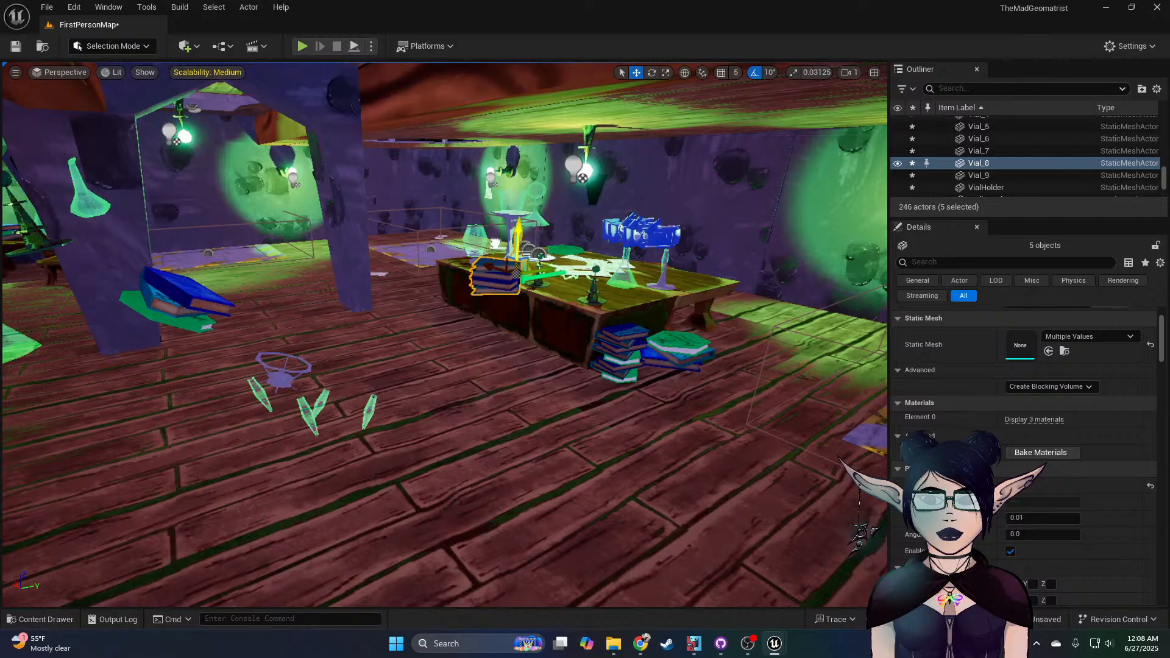
Step: Shift the raised book stack and flask away from the large table, tilt them and adjust their position
{"action": "left_click_drag", "start_coordinate": [528, 282], "coordinate": [415, 297]}
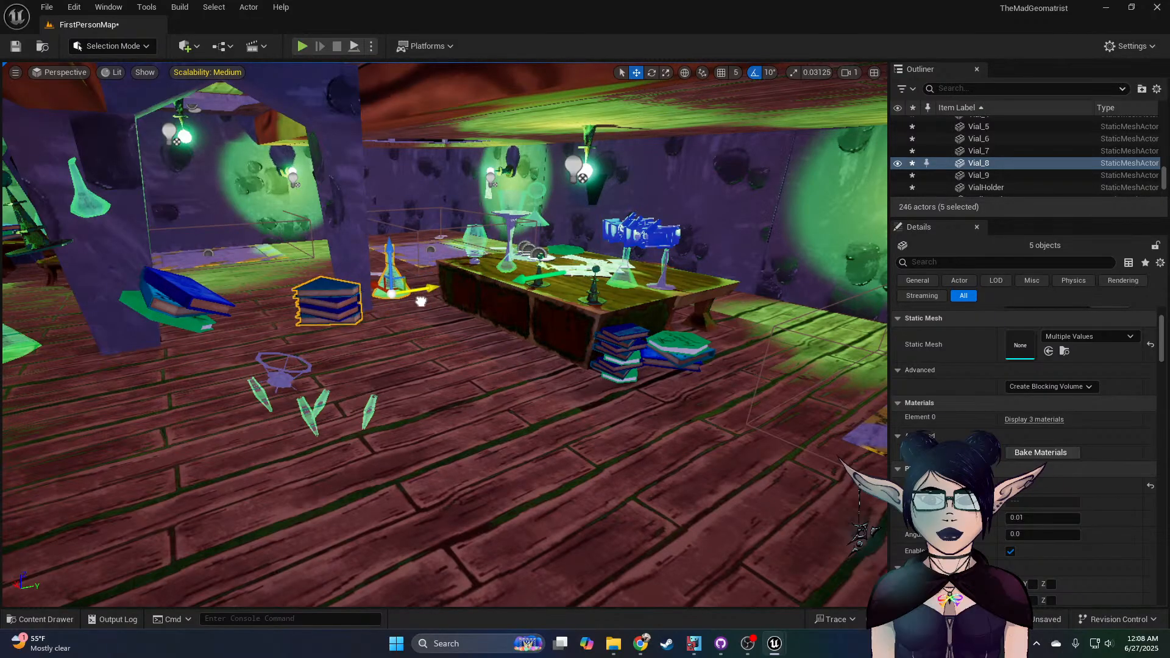
{"action": "key", "text": "e"}
{"action": "left_click_drag", "start_coordinate": [364, 245], "coordinate": [394, 200]}
{"action": "key", "text": "w"}
{"action": "left_click_drag", "start_coordinate": [413, 242], "coordinate": [450, 239]}
{"action": "right_click_drag", "start_coordinate": [450, 240], "coordinate": [421, 201]}
{"action": "mouse_move", "coordinate": [323, 280]}
{"action": "right_mouse_down"}
{"action": "mouse_move", "coordinate": [294, 280]}
{"action": "mouse_move", "coordinate": [318, 282]}
{"action": "right_mouse_up"}
{"action": "key", "text": "s"}
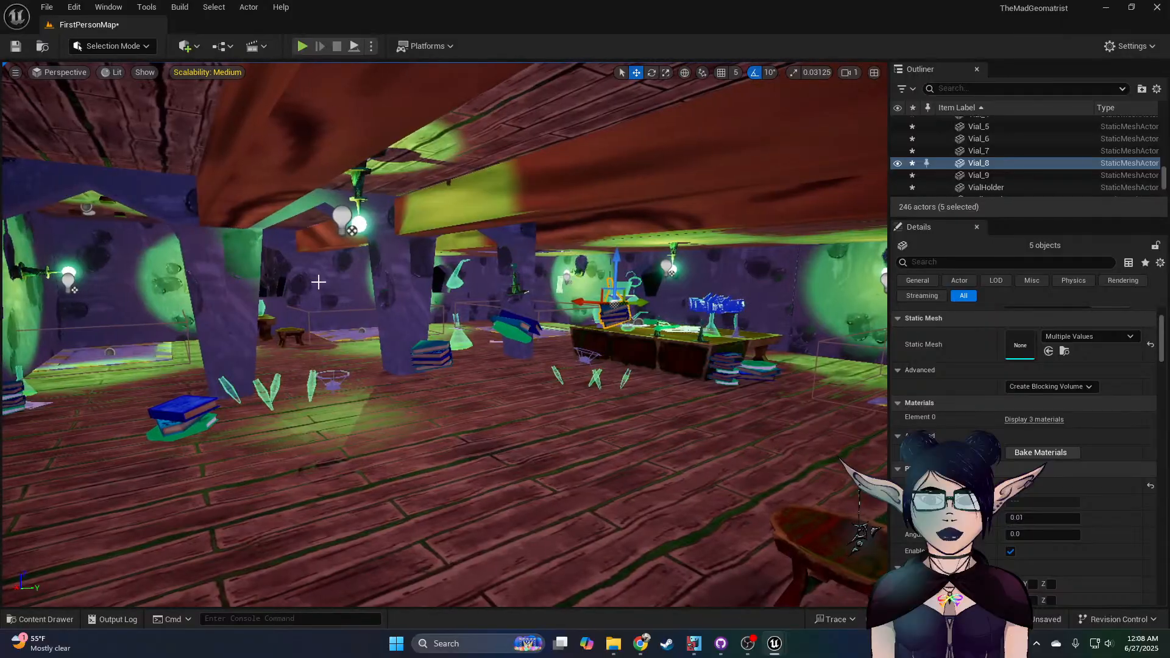
Step: Simulate the level to watch the raised books and flask fall, and stop the simulation
{"action": "left_click", "coordinate": [371, 46]}
{"action": "left_click", "coordinate": [397, 171]}
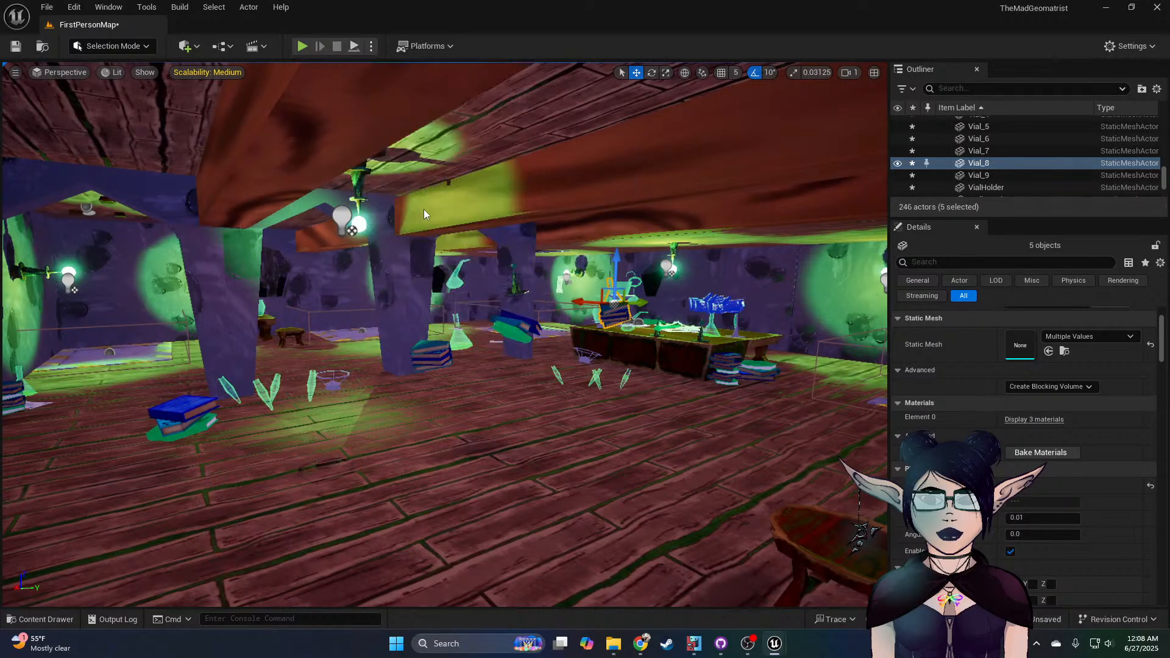
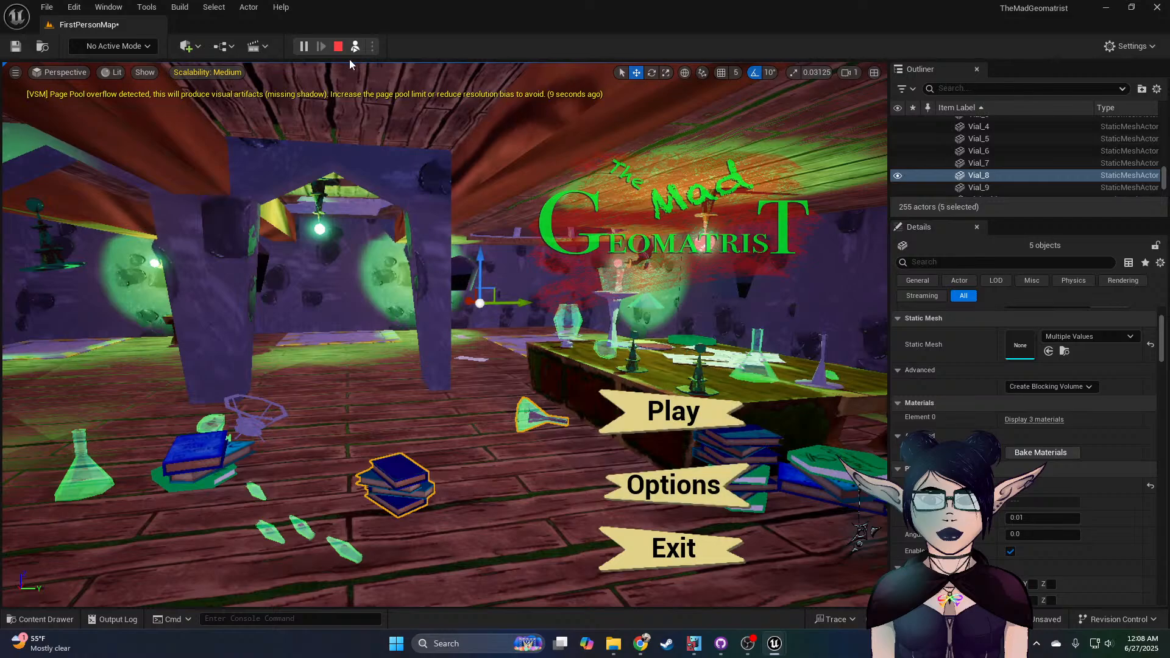
{"action": "left_click", "coordinate": [339, 46]}
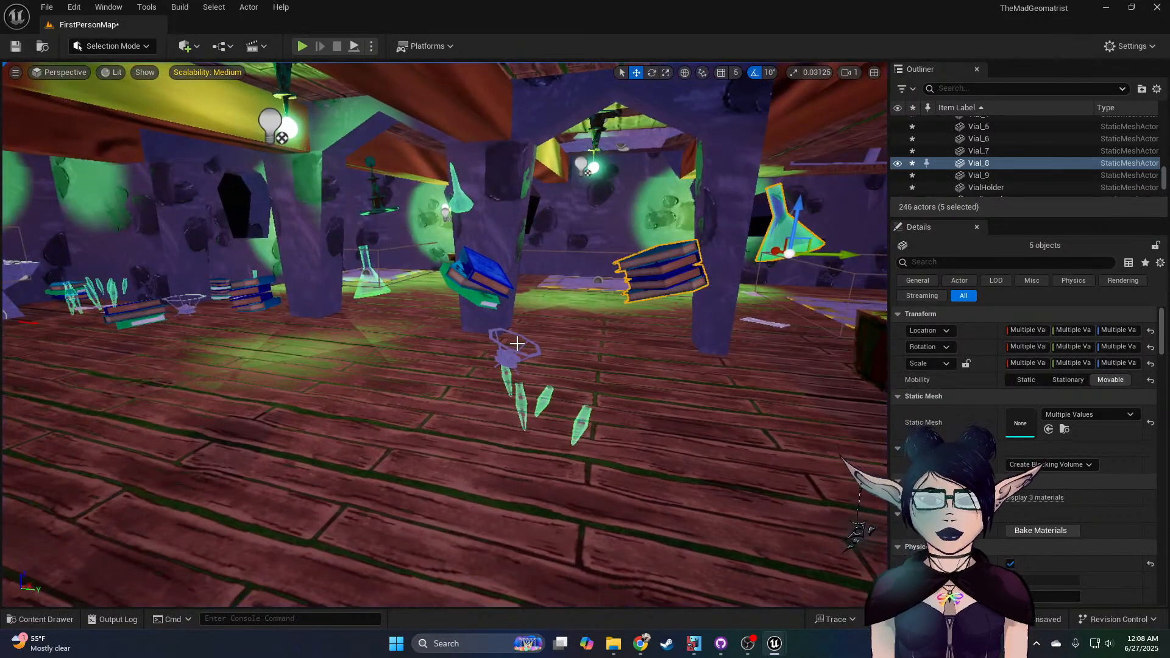
Step: Check the physics settings of the two burner copies on the floor
{"action": "left_click", "coordinate": [517, 344]}
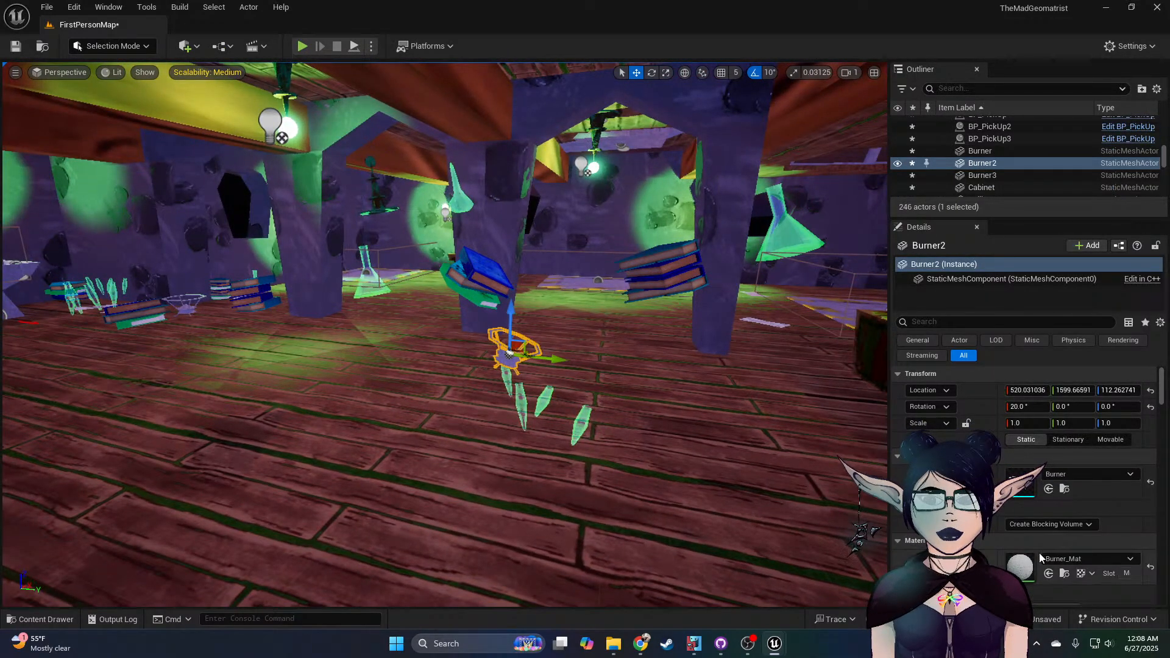
{"action": "scroll", "coordinate": [1040, 553], "scroll_direction": "down", "scroll_amount": 3}
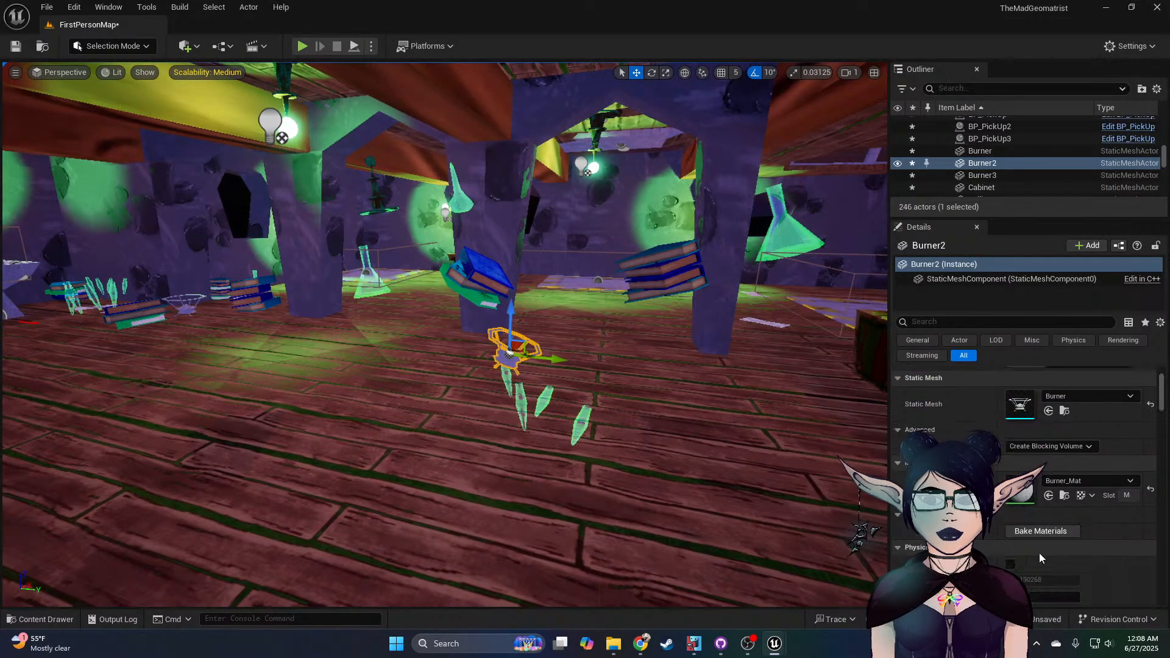
{"action": "left_click", "coordinate": [191, 300]}
{"action": "left_click", "coordinate": [182, 308]}
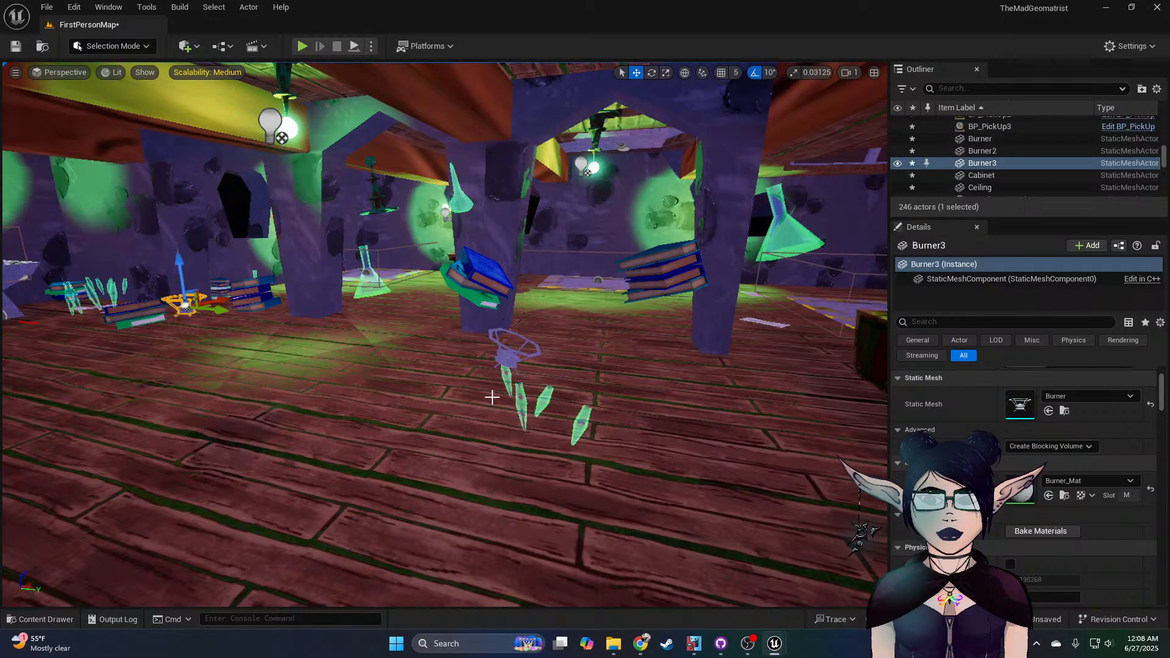
Step: Select the large flask, one book from each of three stacks and two test tubes, and move them together toward the pillars
{"action": "right_click_drag", "start_coordinate": [677, 454], "coordinate": [679, 404]}
{"action": "right_click_drag", "start_coordinate": [549, 397], "coordinate": [543, 475]}
{"action": "left_click", "coordinate": [530, 439]}
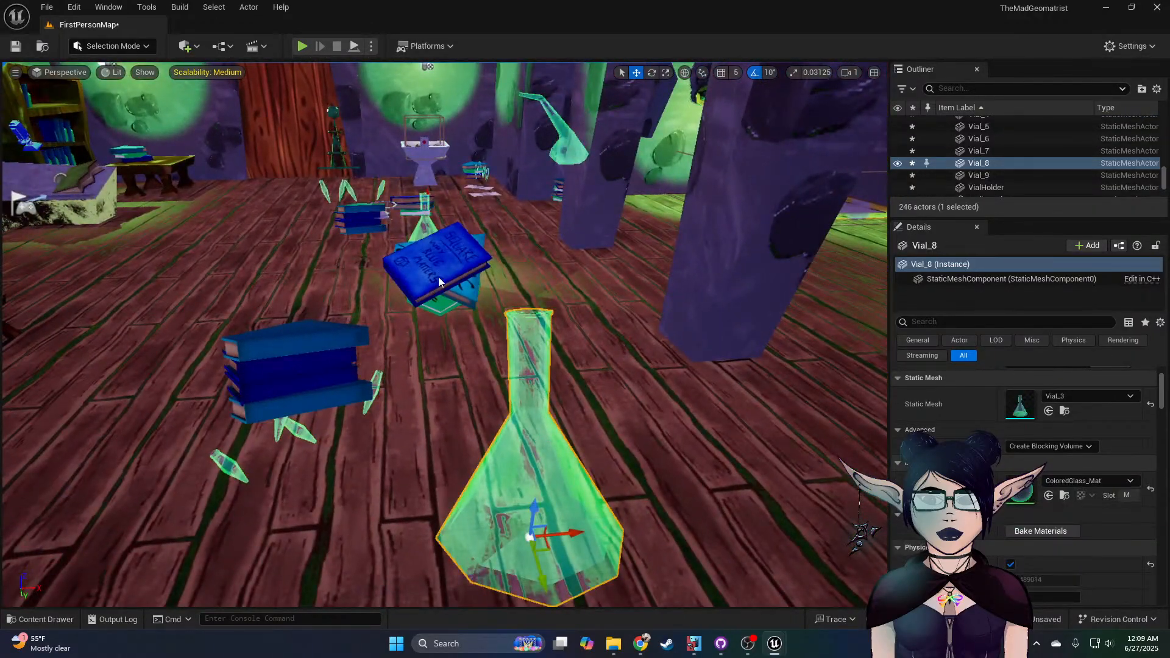
{"action": "left_click", "coordinate": [435, 268], "text": "ctrl"}
{"action": "left_click", "coordinate": [332, 370], "text": "ctrl"}
{"action": "left_click", "coordinate": [359, 210], "text": "ctrl"}
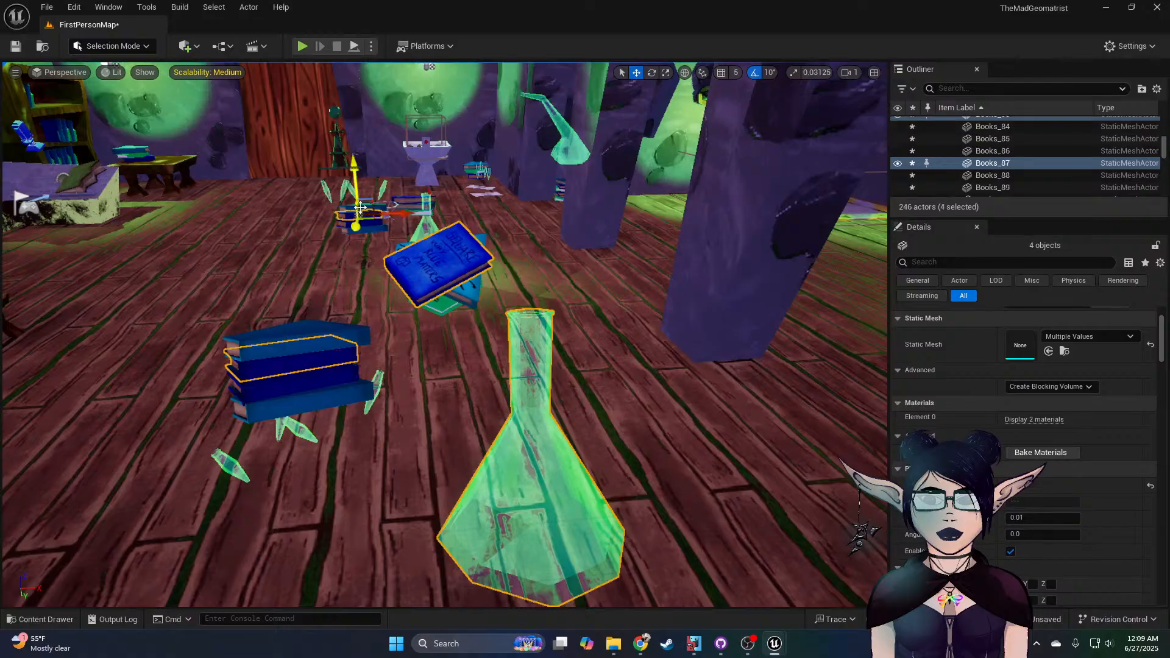
{"action": "right_click_drag", "start_coordinate": [388, 198], "coordinate": [369, 216]}
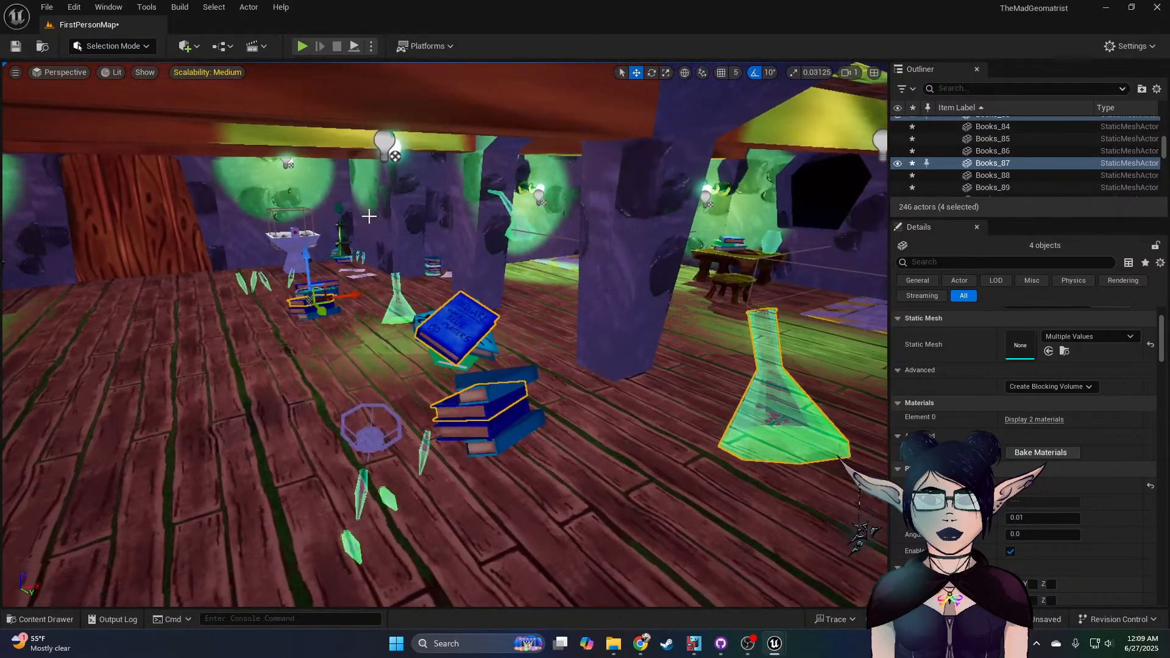
{"action": "left_click", "coordinate": [265, 285], "text": "ctrl"}
{"action": "left_click", "coordinate": [387, 497], "text": "ctrl"}
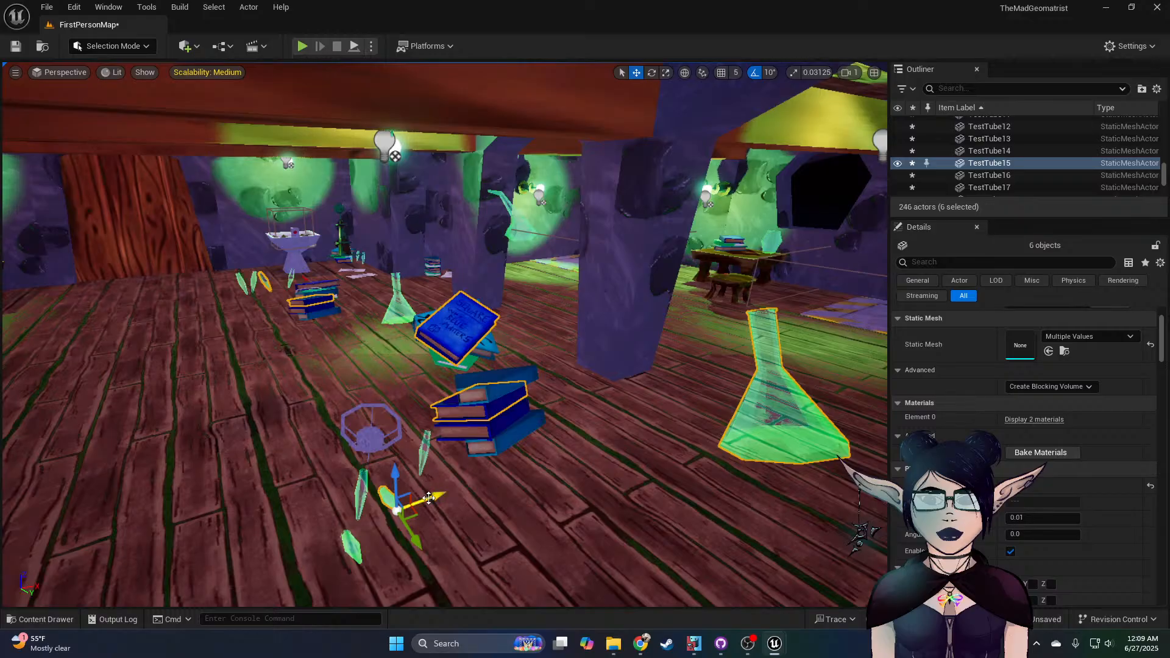
{"action": "right_click_drag", "start_coordinate": [770, 363], "coordinate": [808, 308]}
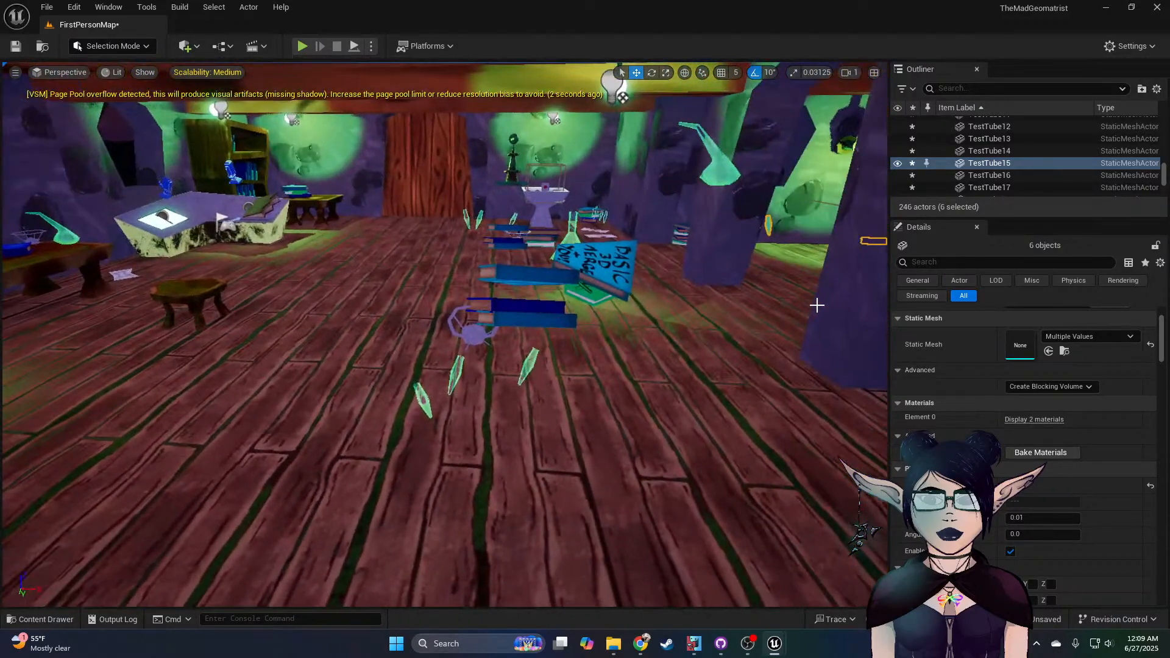
Step: Select two test tubes, two books and the tilted burner from the floor groups and move them together across the open floor
{"action": "left_click", "coordinate": [528, 366]}
{"action": "left_click", "coordinate": [518, 280], "text": "ctrl"}
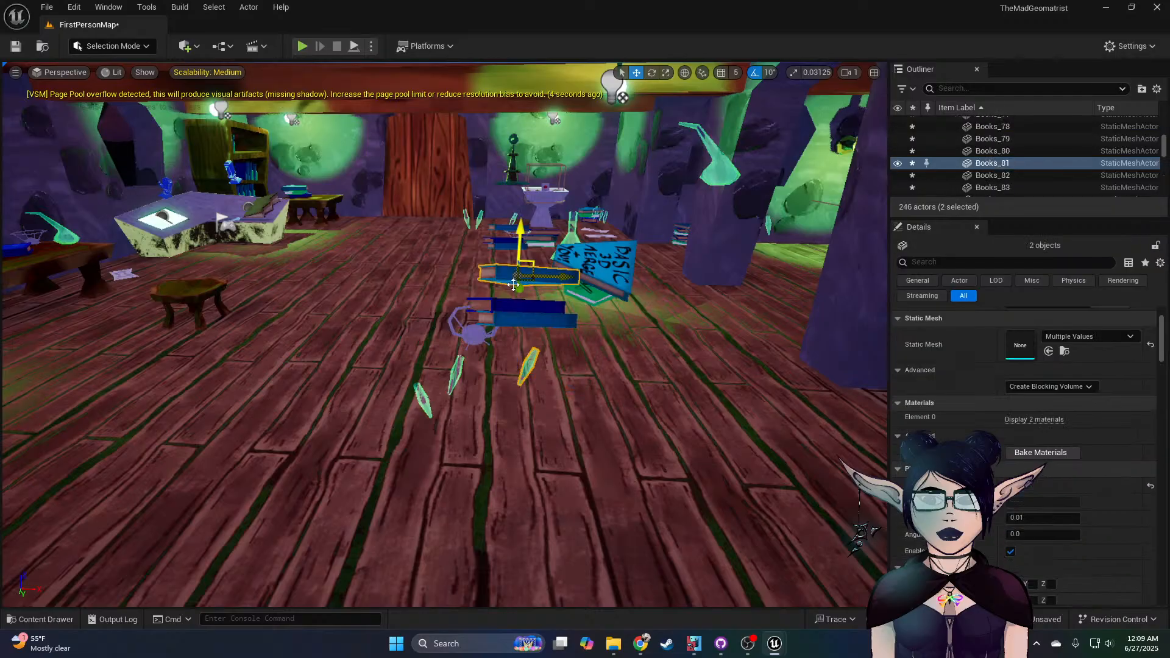
{"action": "left_click", "coordinate": [457, 332], "text": "ctrl"}
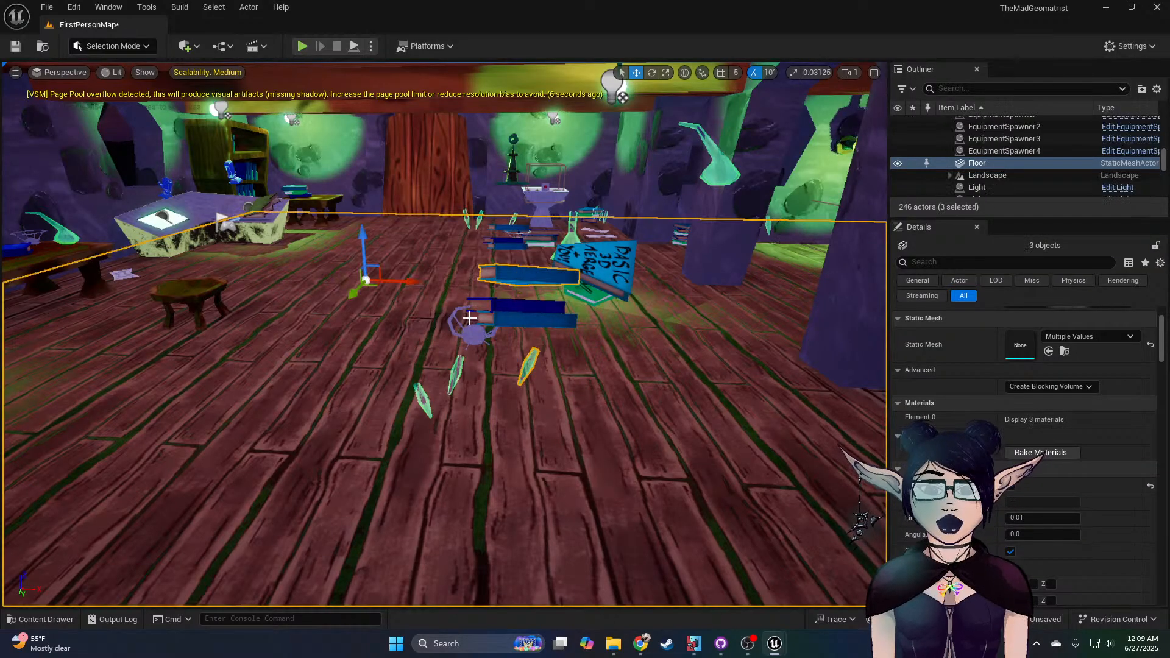
{"action": "left_click", "coordinate": [406, 332], "text": "ctrl"}
{"action": "left_click", "coordinate": [471, 334], "text": "ctrl"}
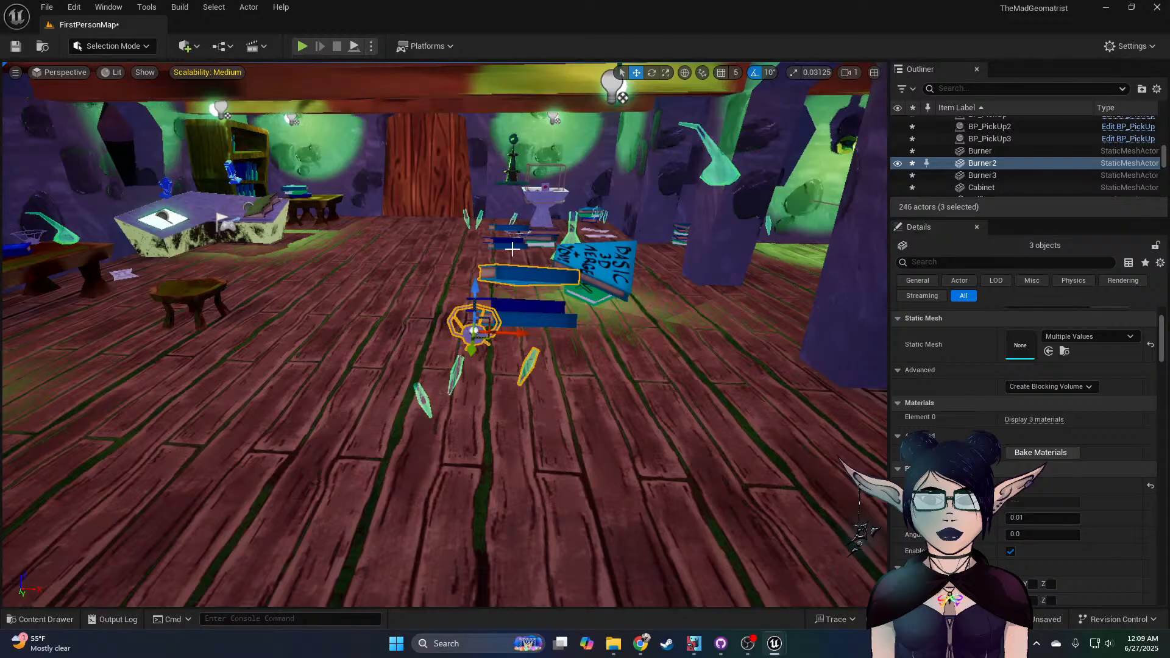
{"action": "left_click", "coordinate": [512, 247], "text": "ctrl"}
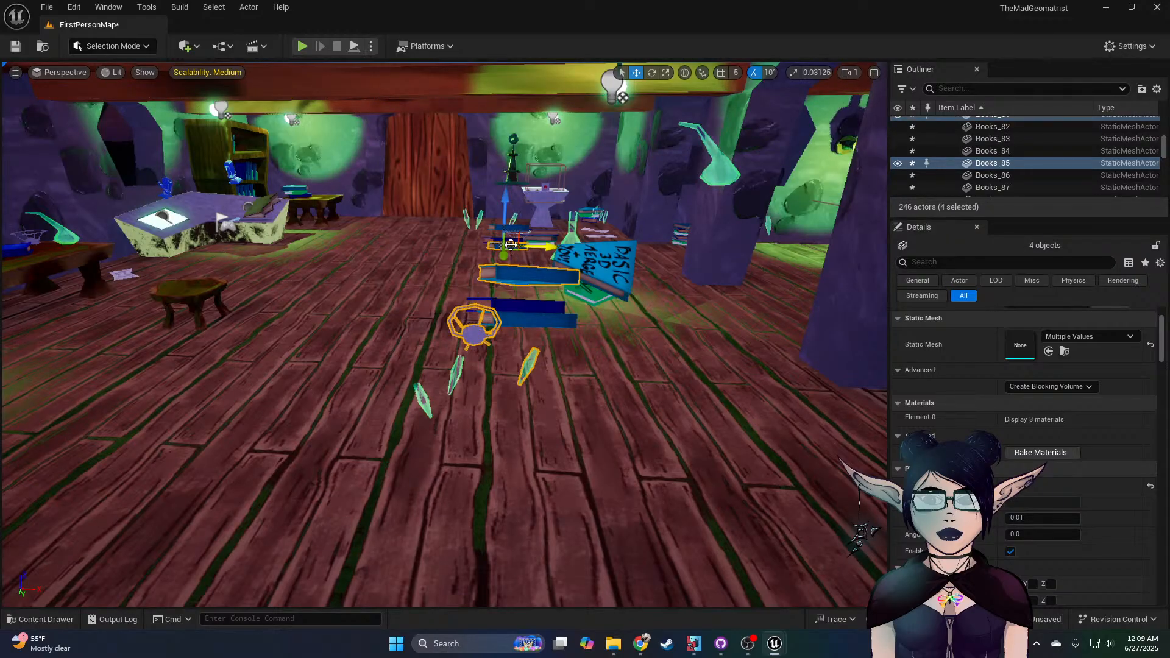
{"action": "left_click", "coordinate": [514, 220], "text": "ctrl"}
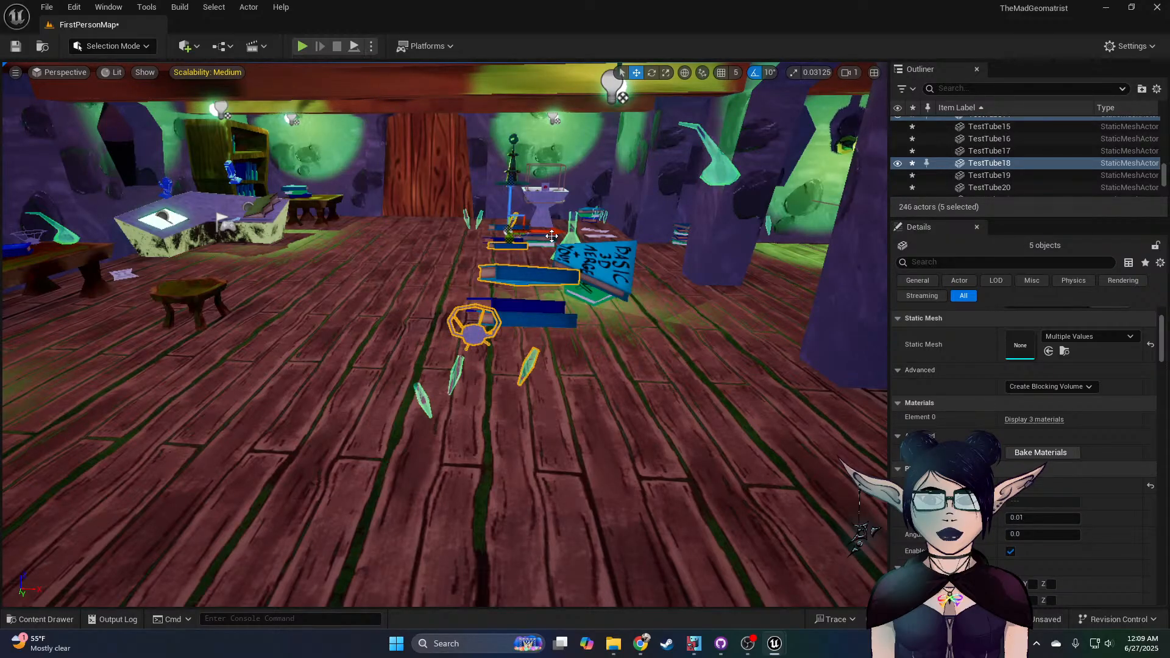
{"action": "left_click_drag", "start_coordinate": [555, 231], "coordinate": [393, 231]}
{"action": "right_click_drag", "start_coordinate": [393, 231], "coordinate": [3, 243]}
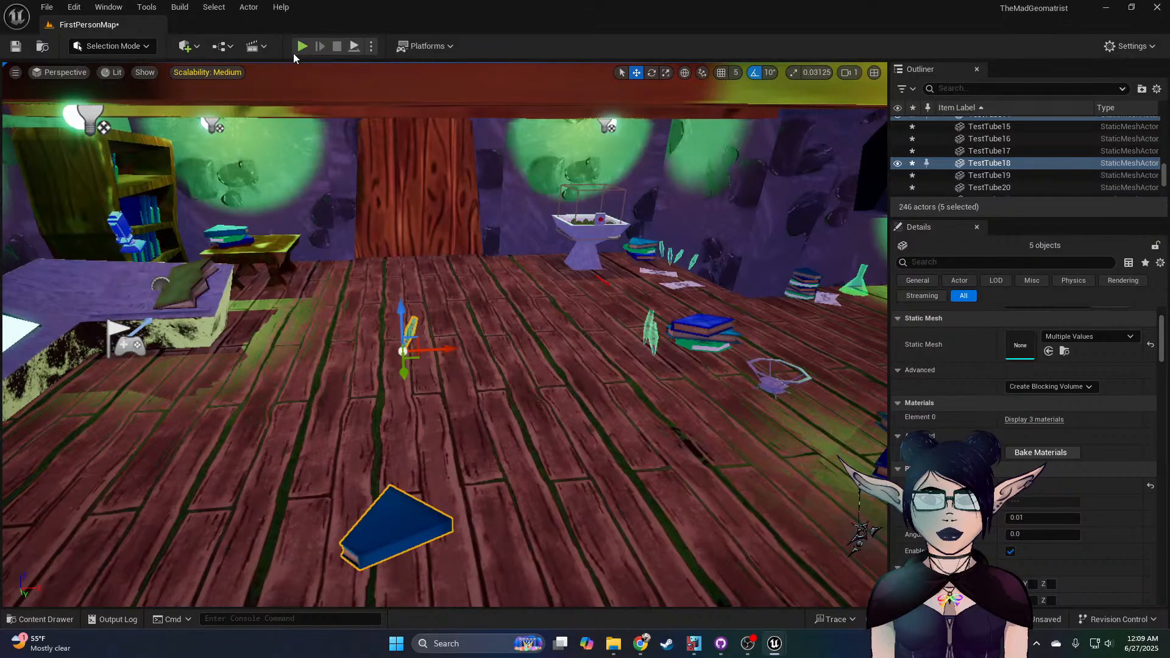
Step: Play the level in the editor and start a game on Casual difficulty
{"action": "left_click", "coordinate": [302, 49]}
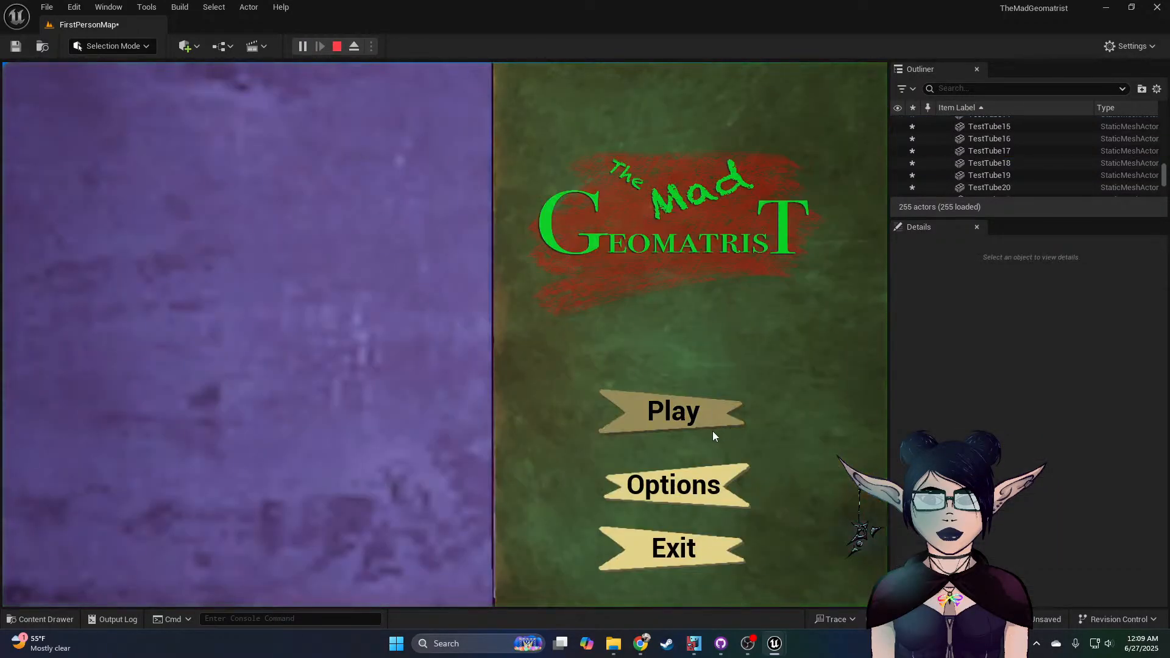
{"action": "left_click", "coordinate": [714, 425]}
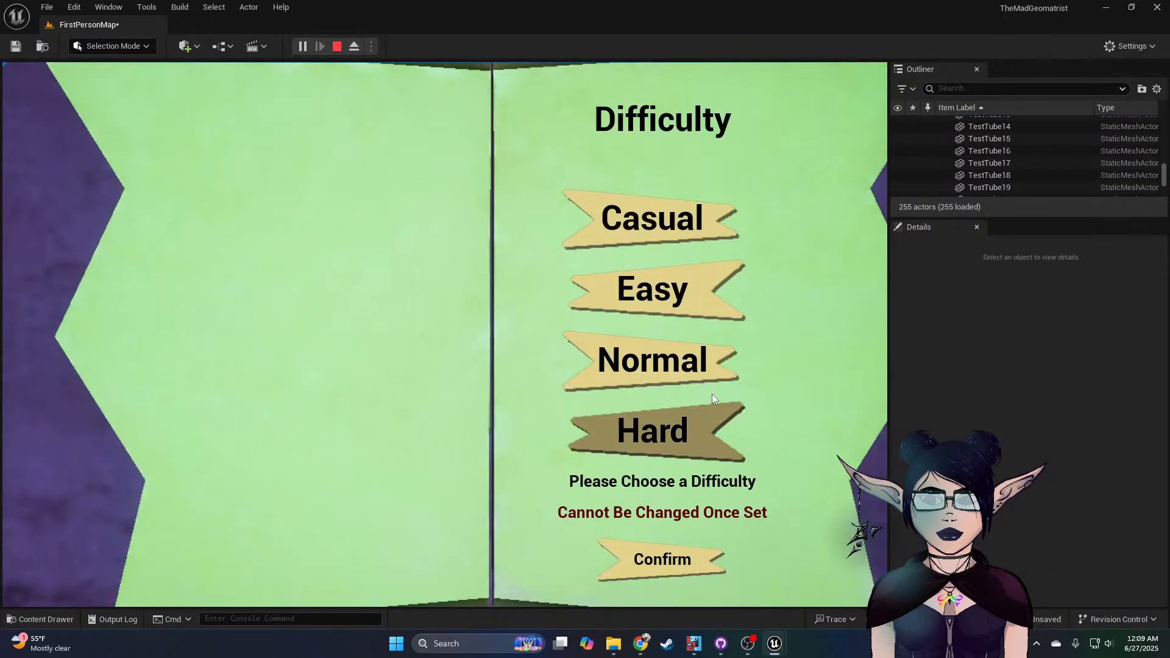
{"action": "left_click", "coordinate": [683, 224]}
{"action": "left_click", "coordinate": [661, 561]}
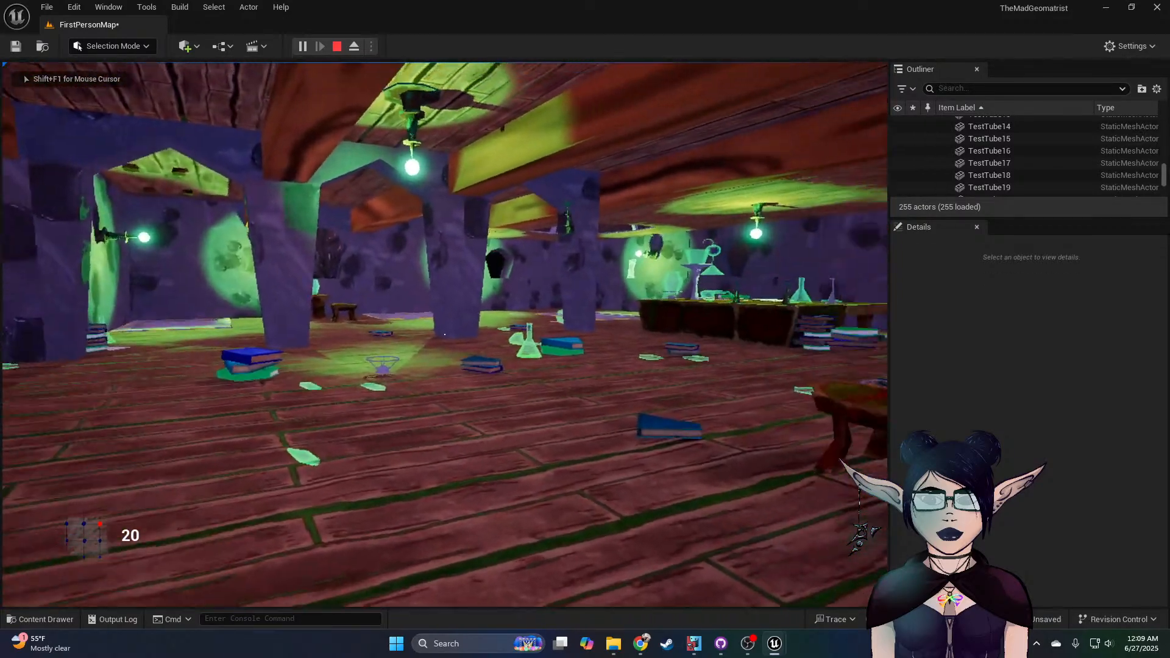
Step: Walk through the laboratory to examine how the scattered books, glassware and burners settled, and end the play session
{"action": "key", "text": "w"}
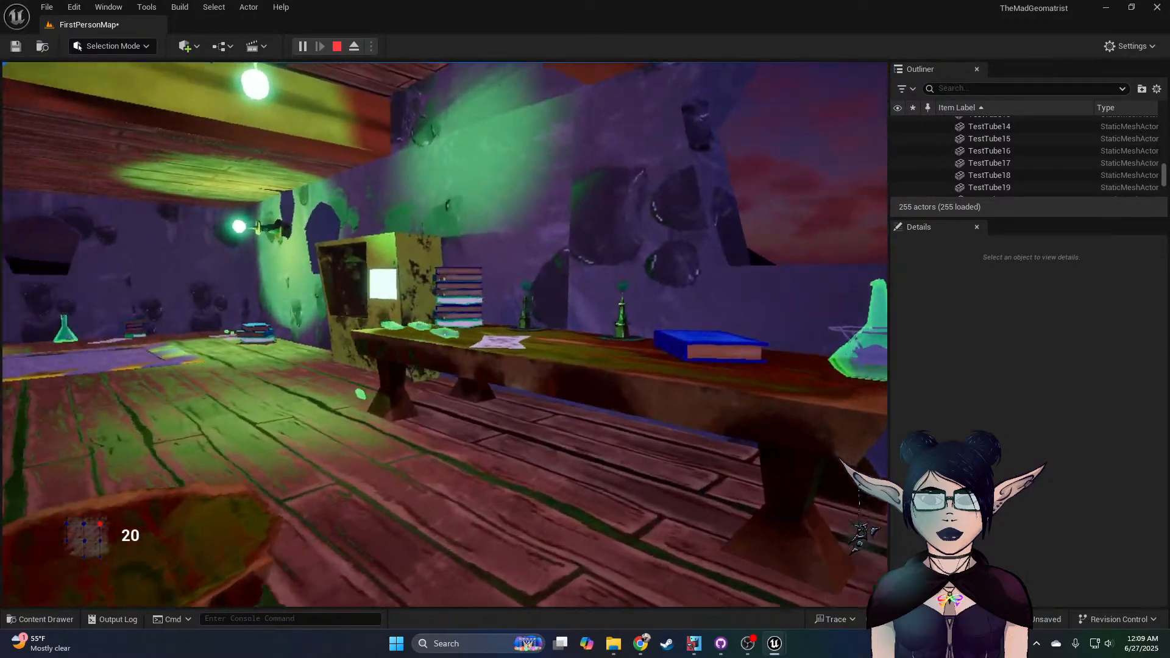
{"action": "key", "text": "w"}
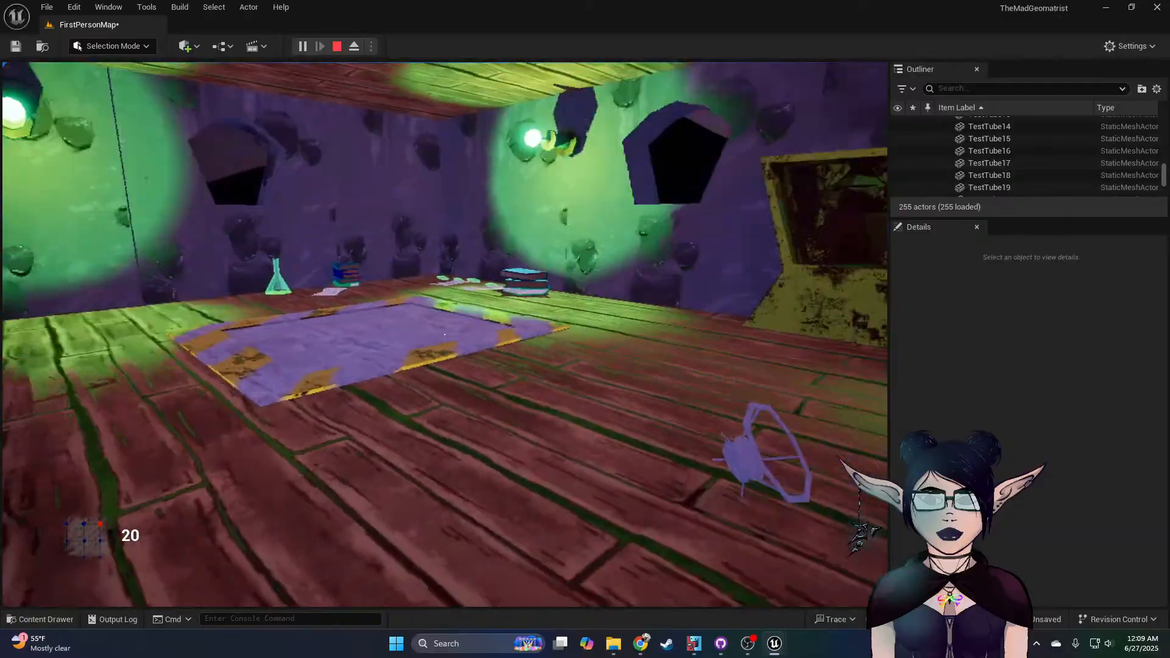
{"action": "key", "text": "w"}
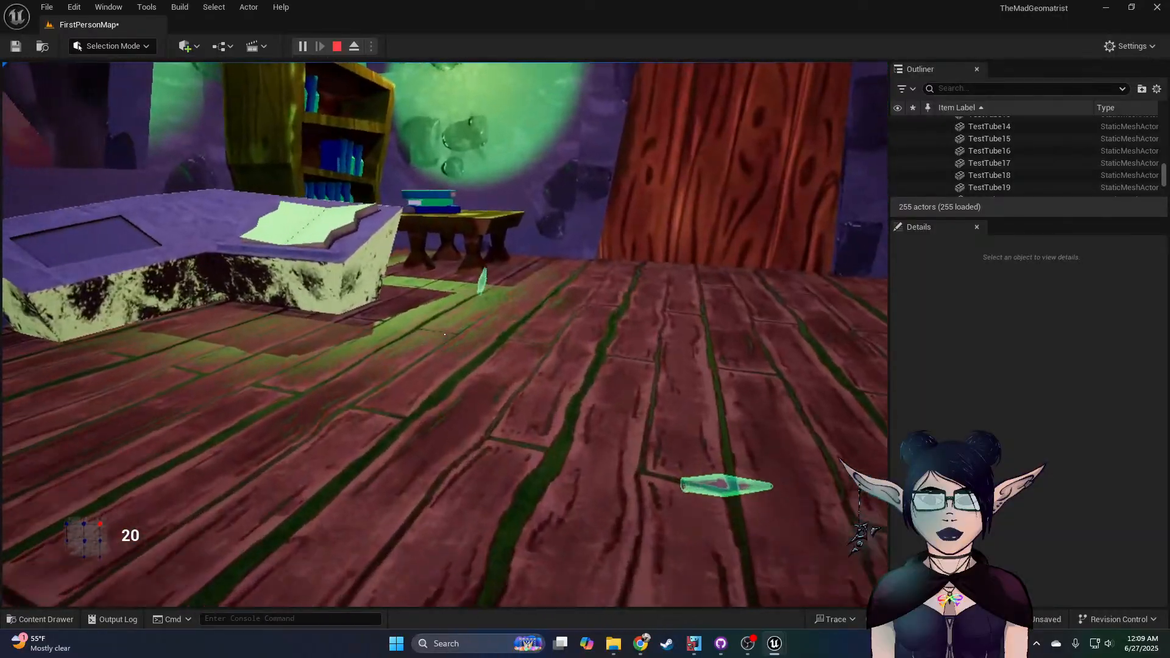
{"action": "key", "text": "w"}
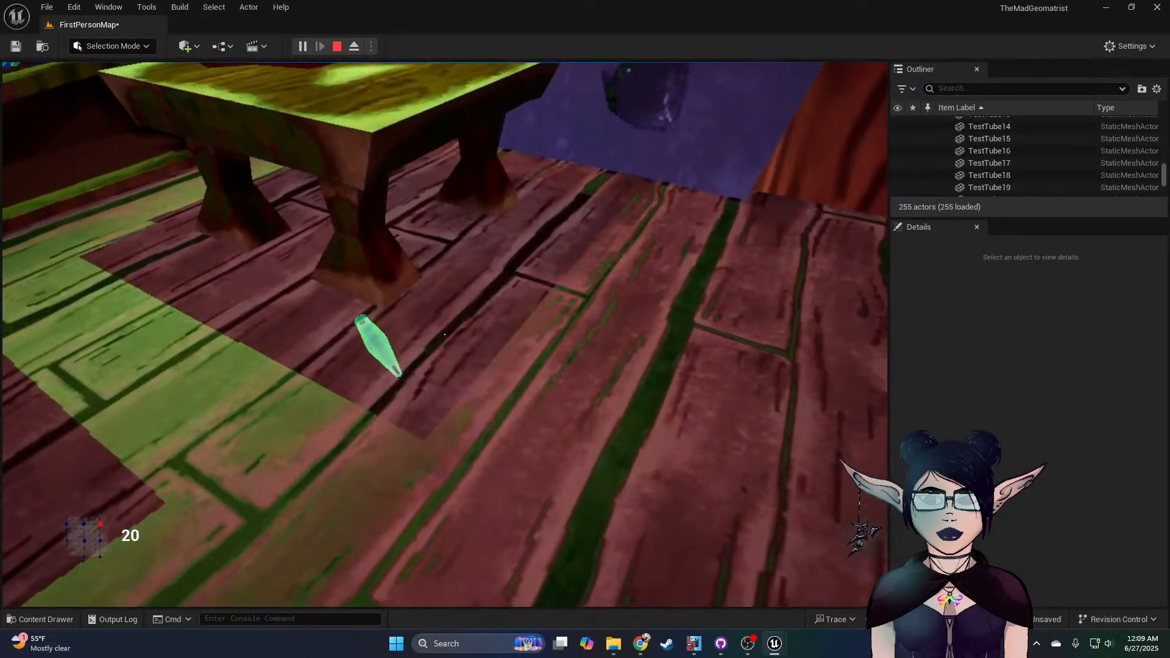
{"action": "key", "text": "w"}
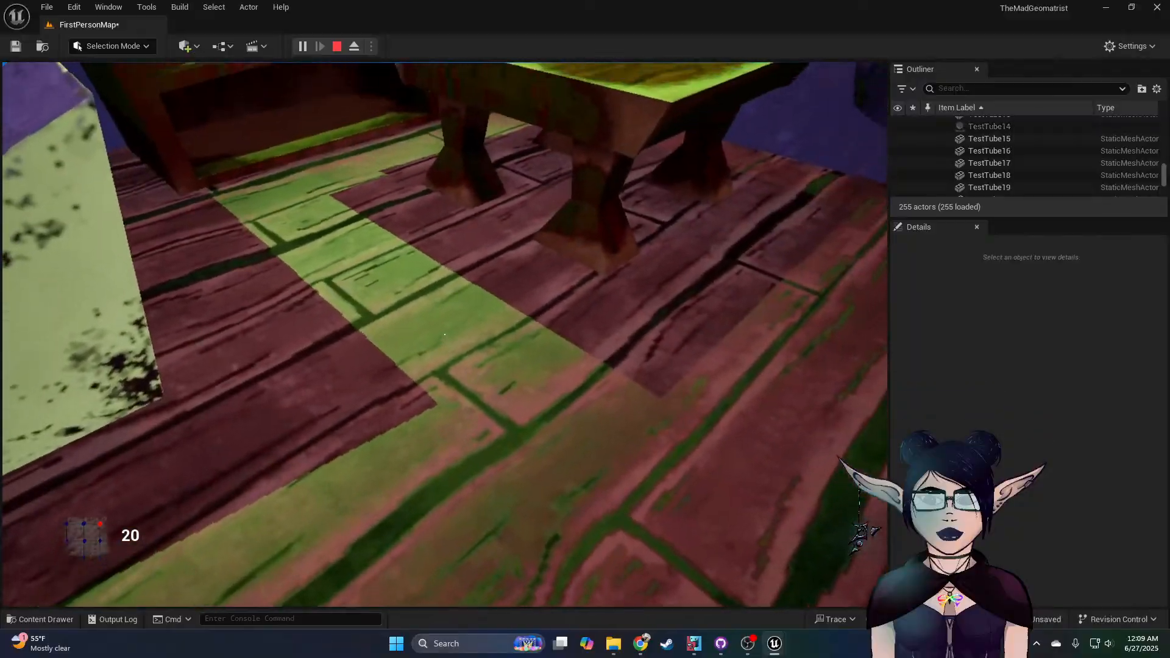
{"action": "key", "text": "w"}
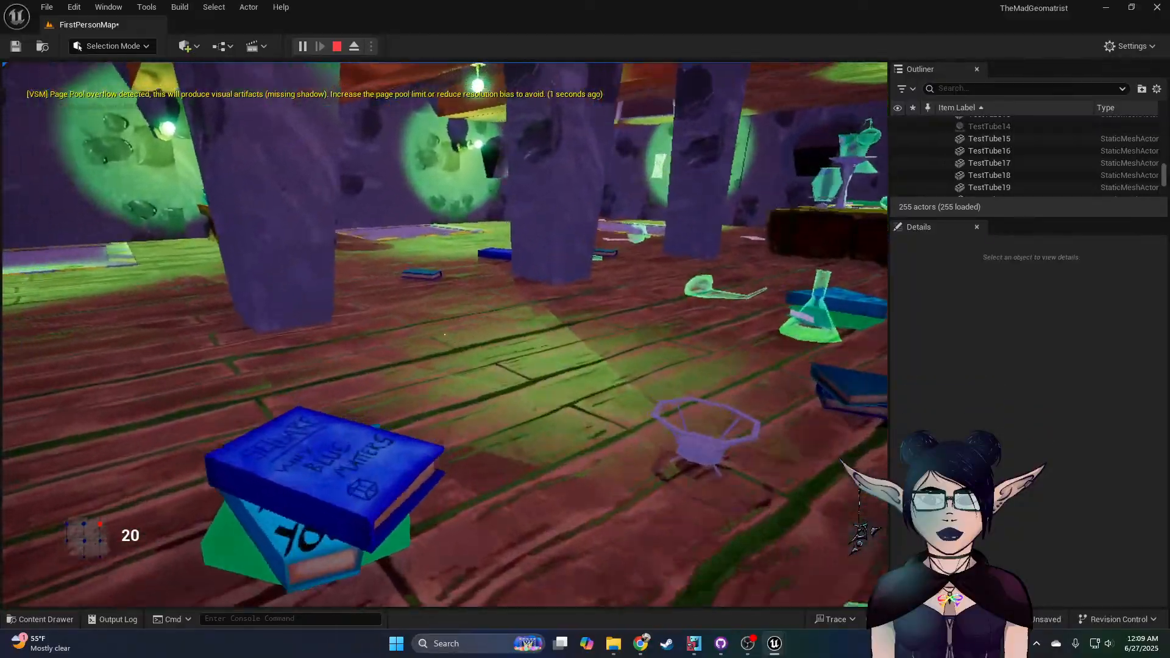
{"action": "key", "text": "w"}
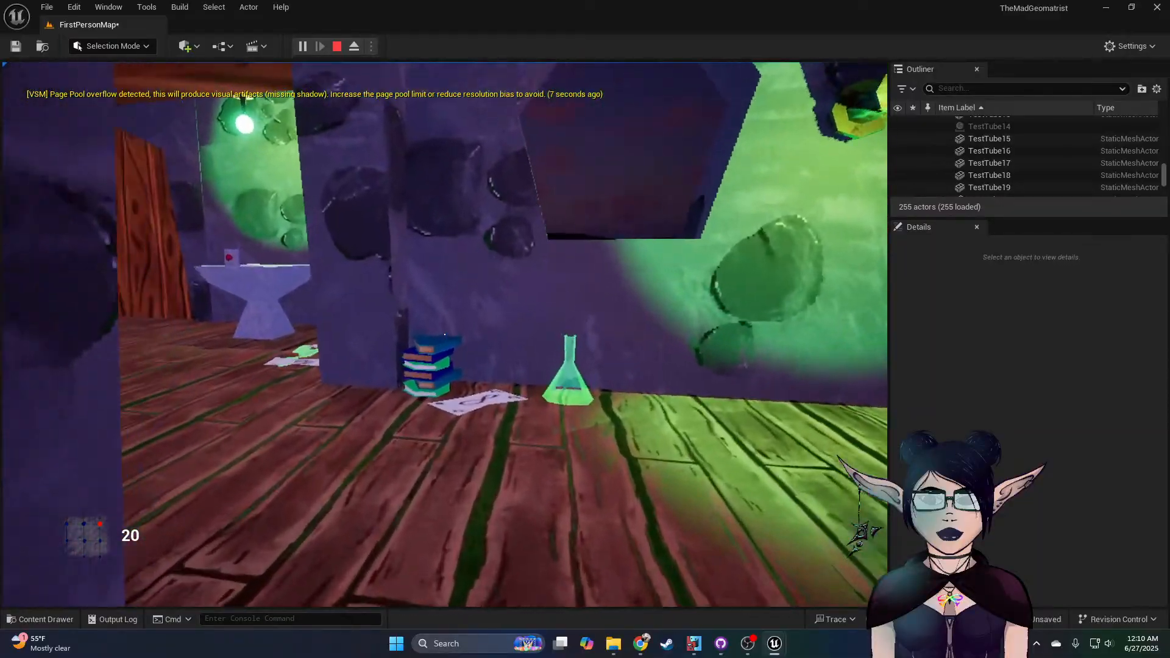
{"action": "key", "text": "w"}
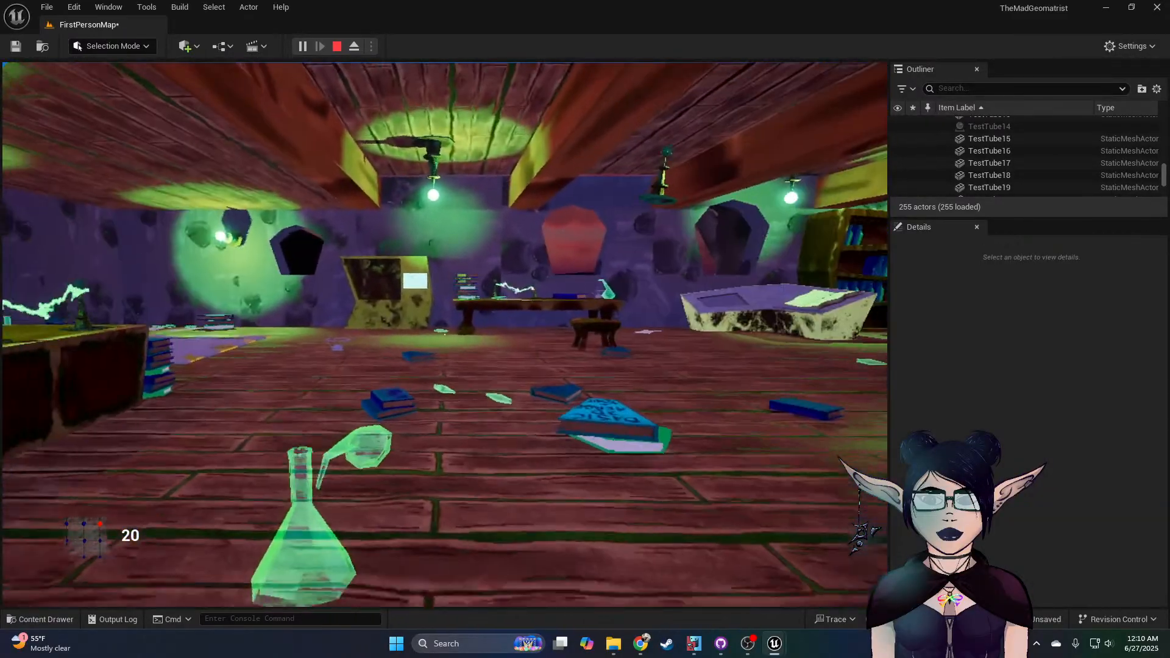
{"action": "key", "text": "d"}
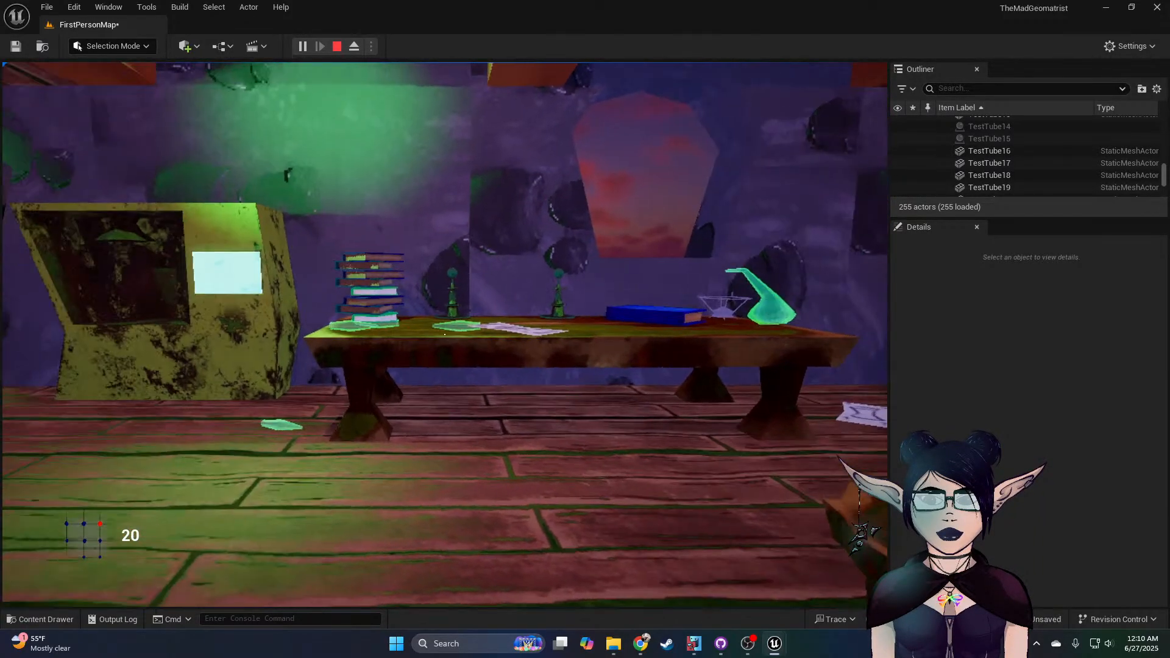
{"action": "key", "text": "Escape"}
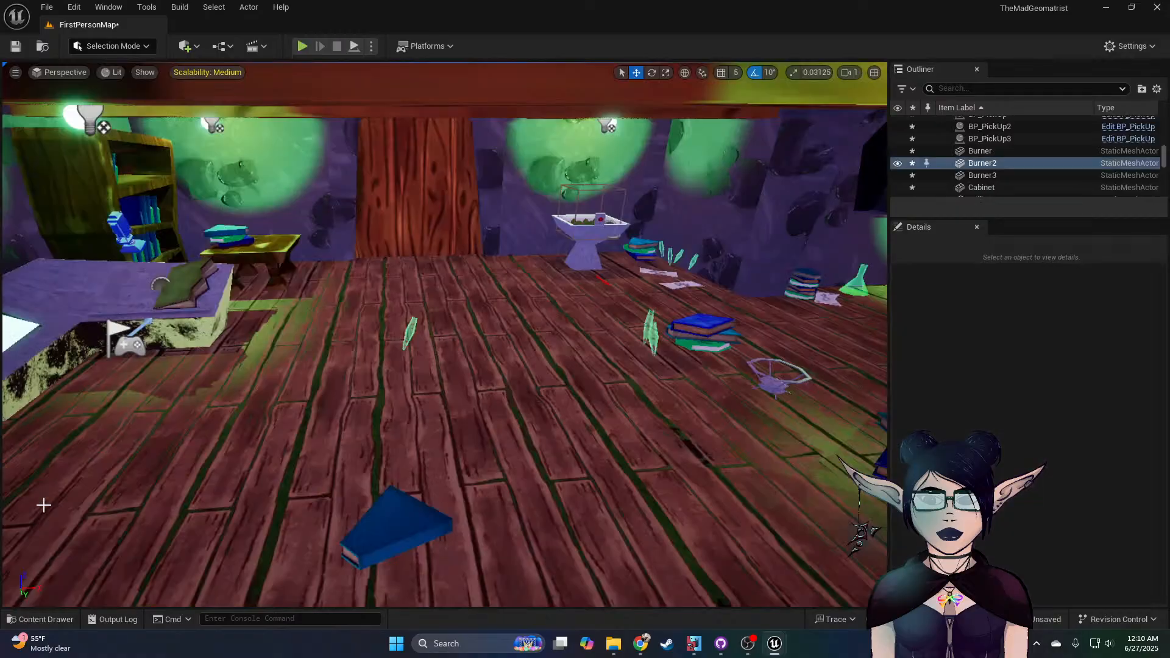
Step: Save the current level, deselect the props and save all remaining project changes
{"action": "key", "text": "ctrl+s"}
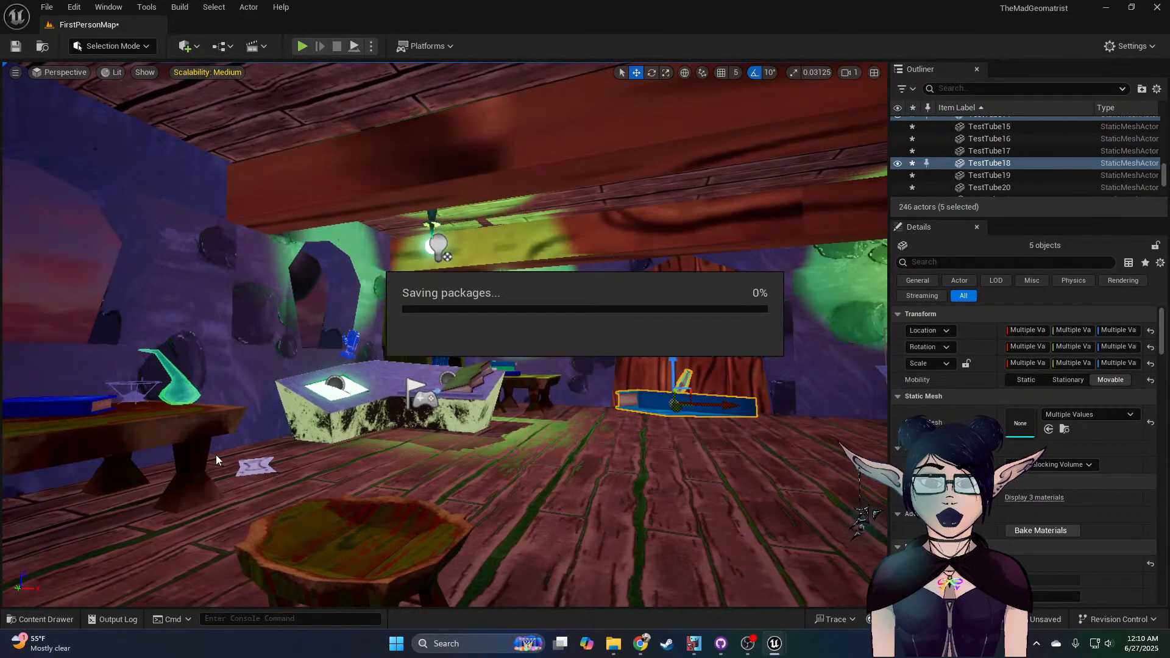
{"action": "key", "text": "Escape"}
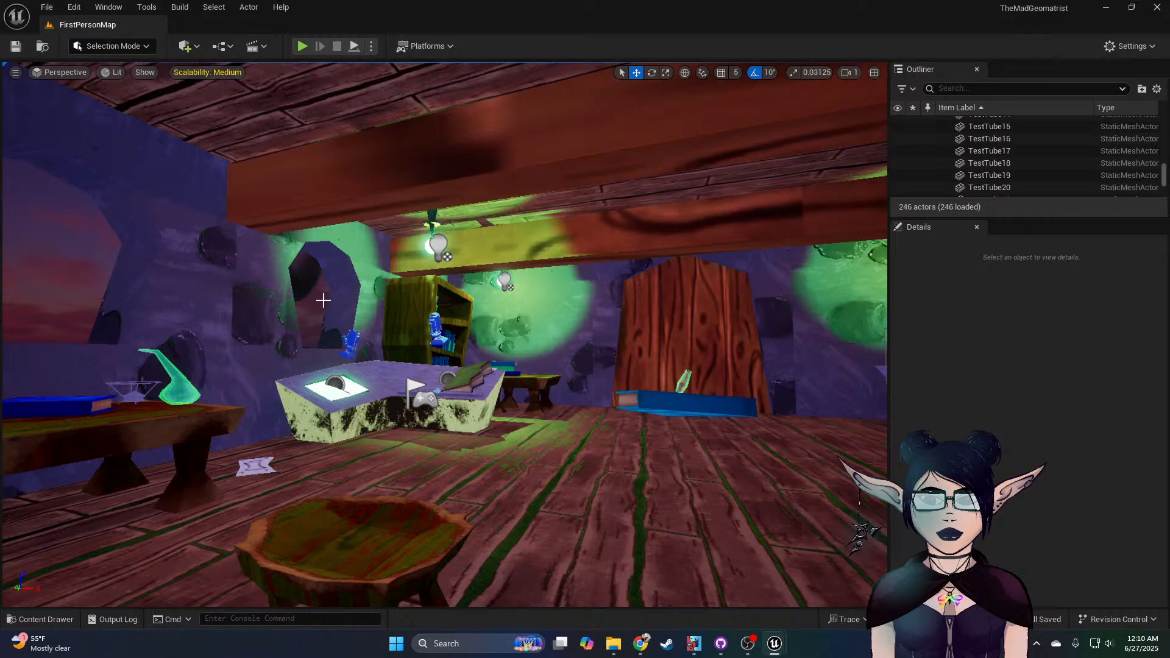
{"action": "left_click", "coordinate": [47, 8]}
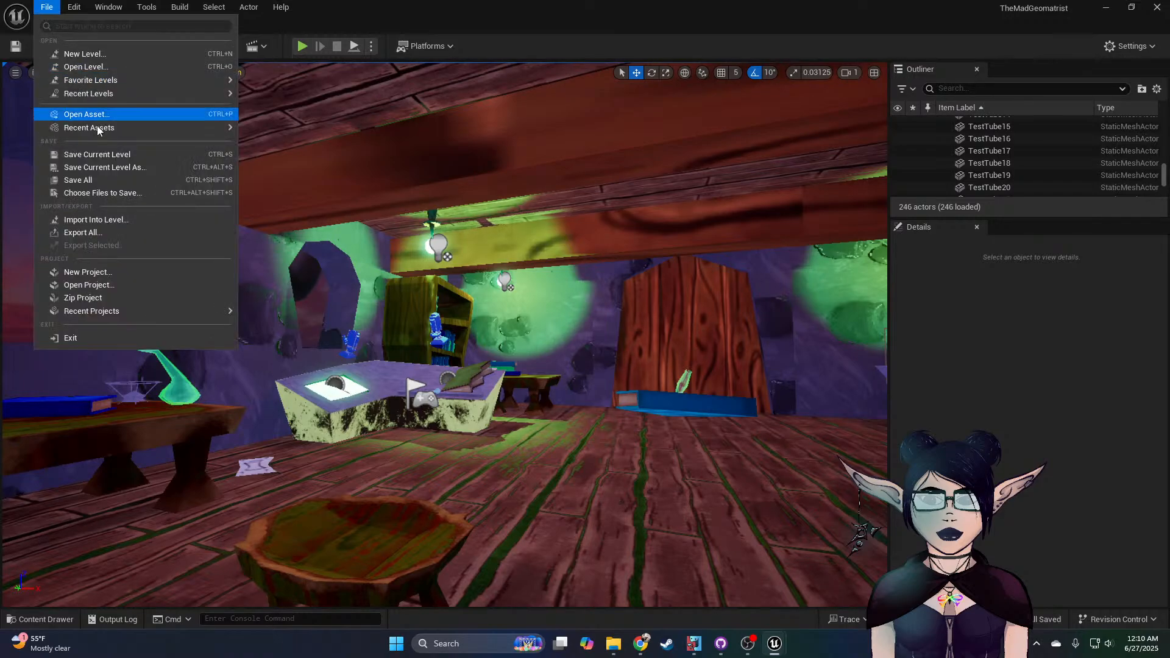
{"action": "left_click", "coordinate": [91, 177]}
Step: Switch to GitHub Desktop and commit all changed files to main with the summary "Scattered Props"
{"action": "left_click", "coordinate": [1105, 7]}
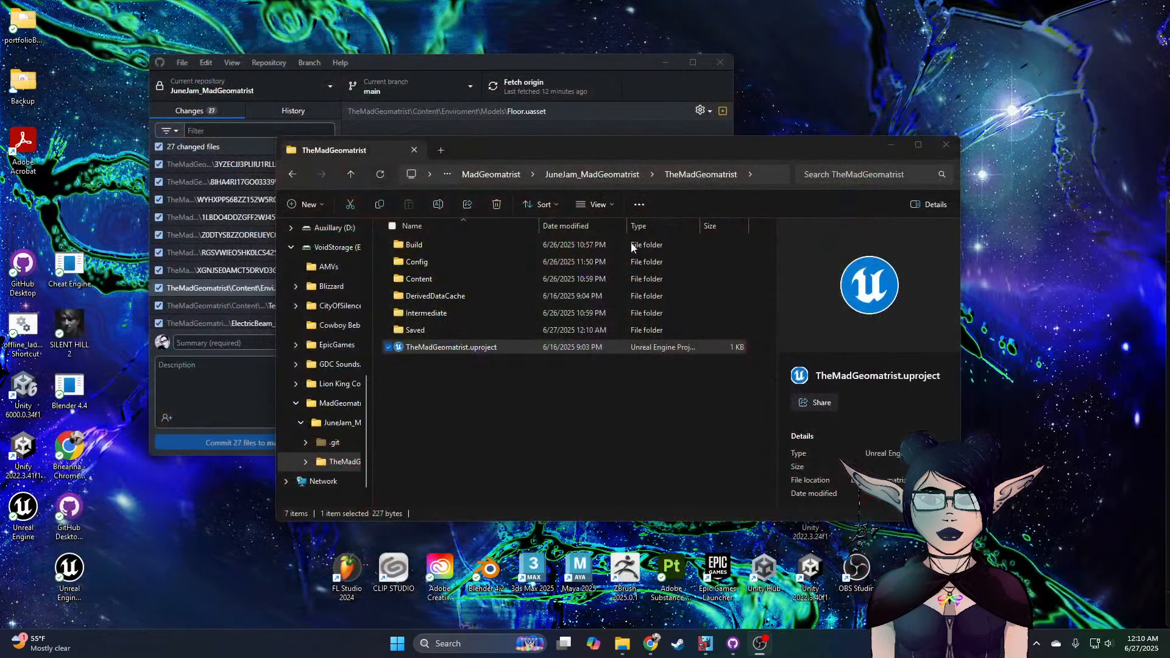
{"action": "left_click", "coordinate": [241, 342]}
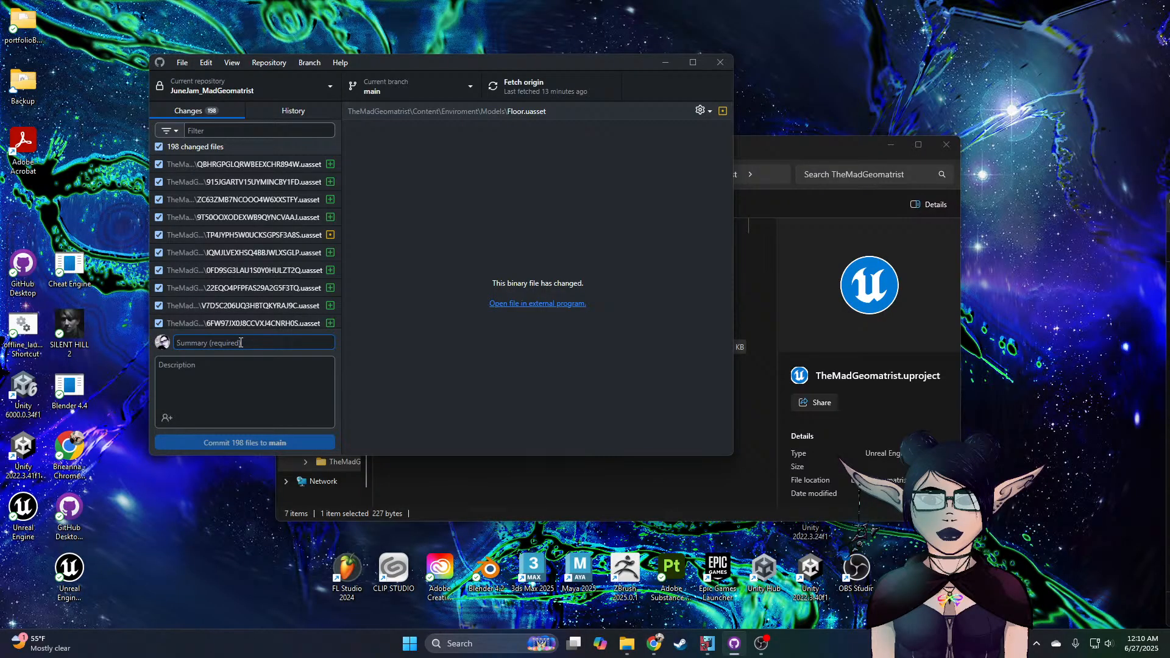
{"action": "type", "text": "Scatted"}
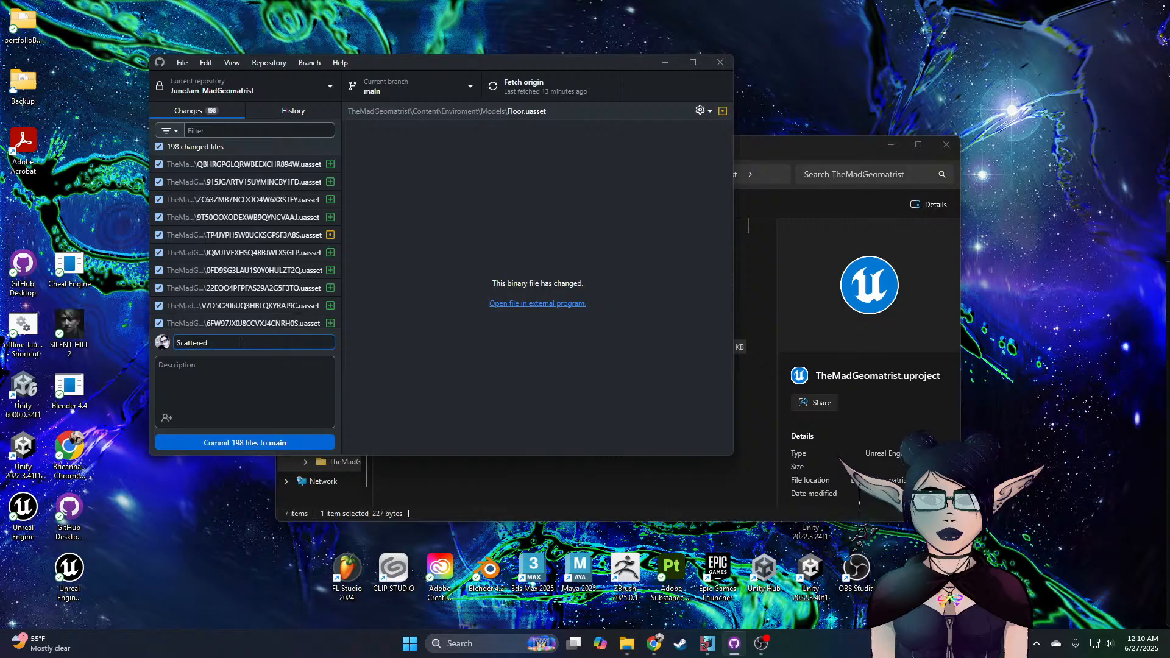
{"action": "type", "text": "ed Props"}
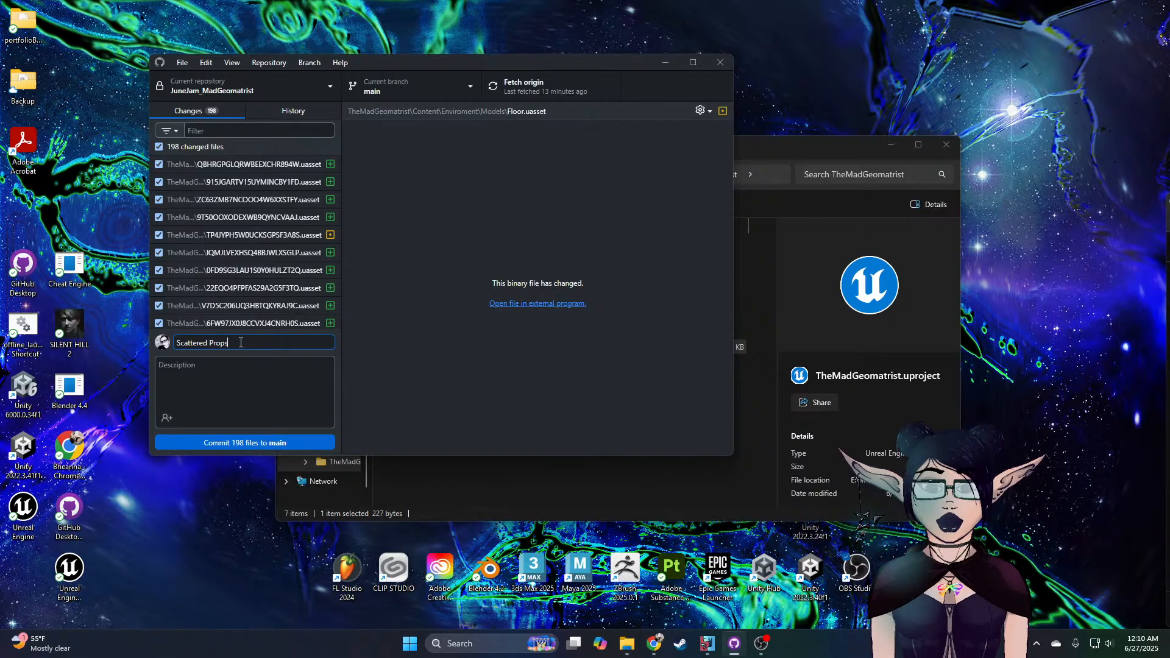
{"action": "left_click", "coordinate": [294, 444]}
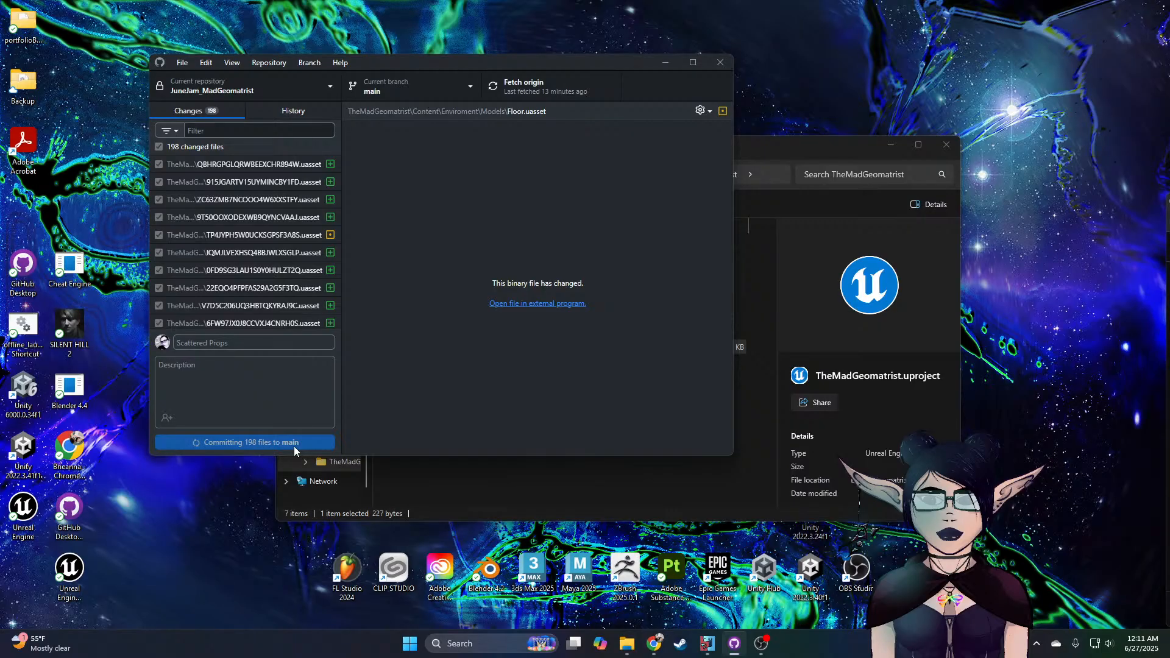
Step: Push the commit to origin and open Adobe Substance 3D Painter maximized, dismissing its What's new and Home screens
{"action": "double_click", "coordinate": [673, 571]}
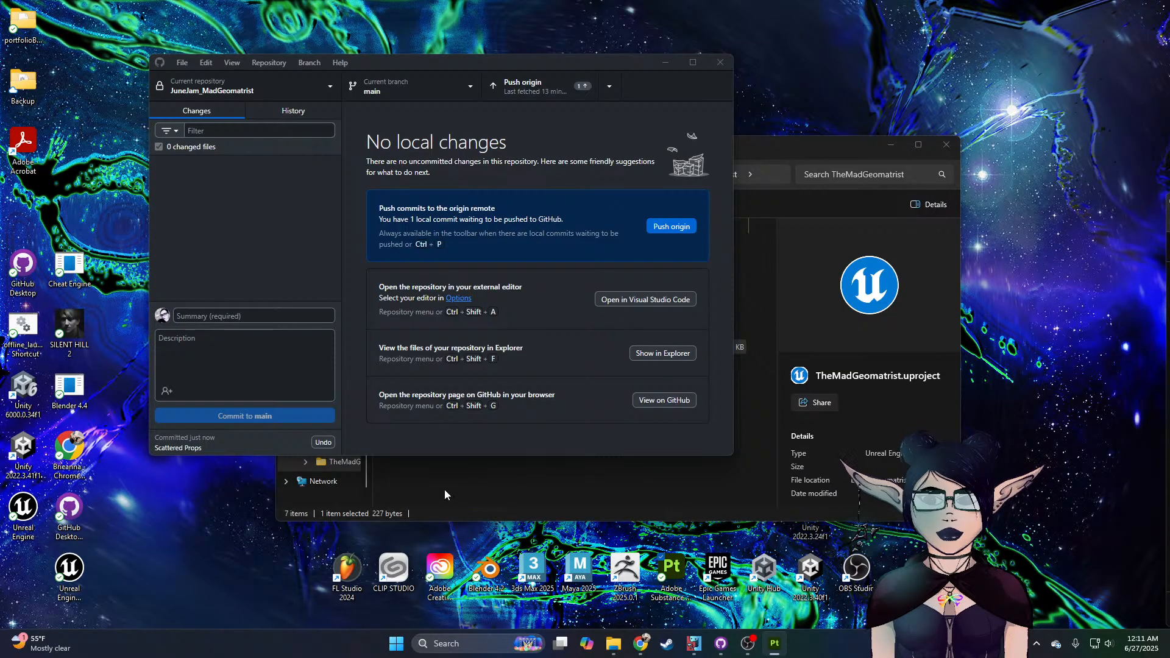
{"action": "left_click", "coordinate": [671, 229]}
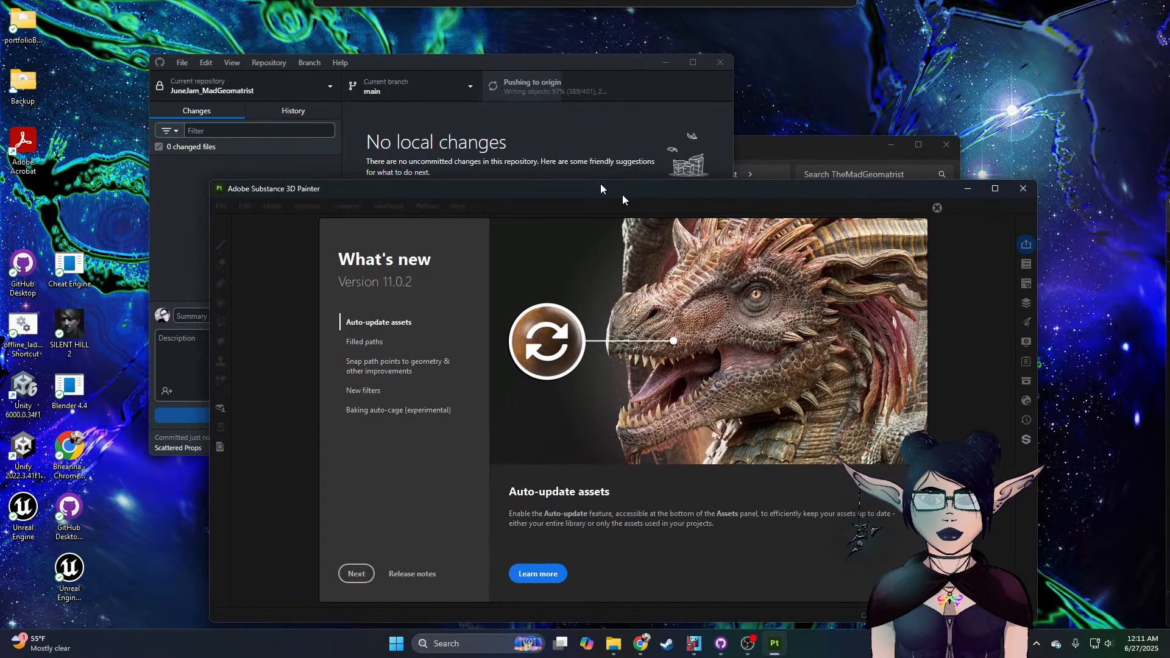
{"action": "left_click_drag", "start_coordinate": [610, 192], "coordinate": [610, 2]}
{"action": "left_click", "coordinate": [324, 488]}
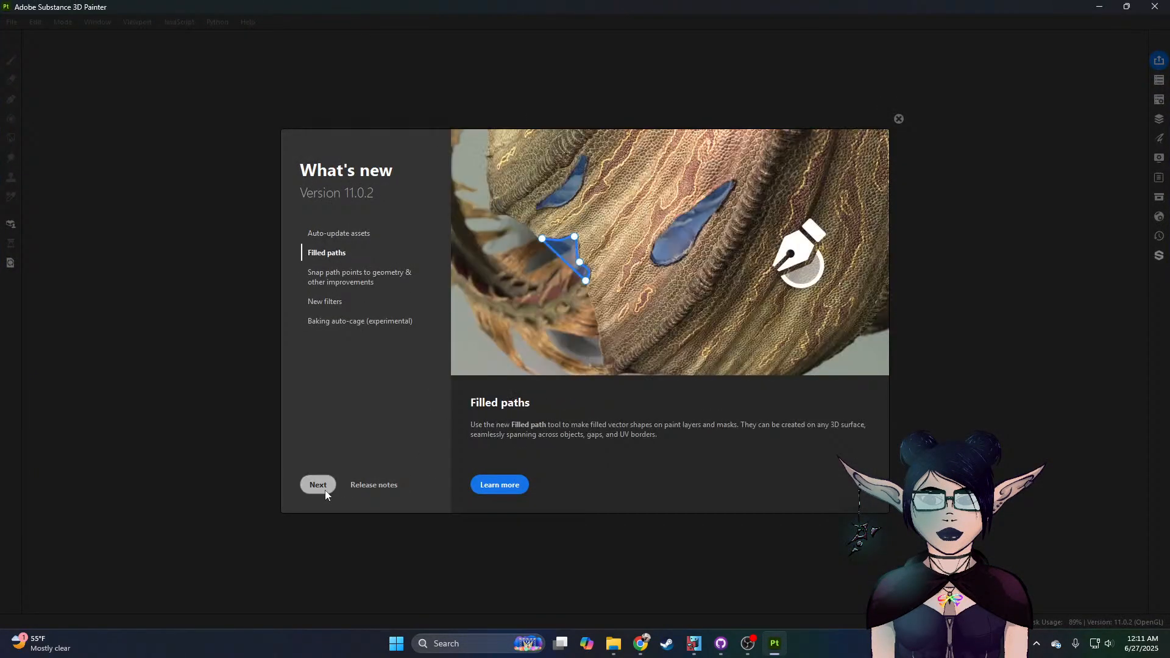
{"action": "left_click", "coordinate": [900, 119]}
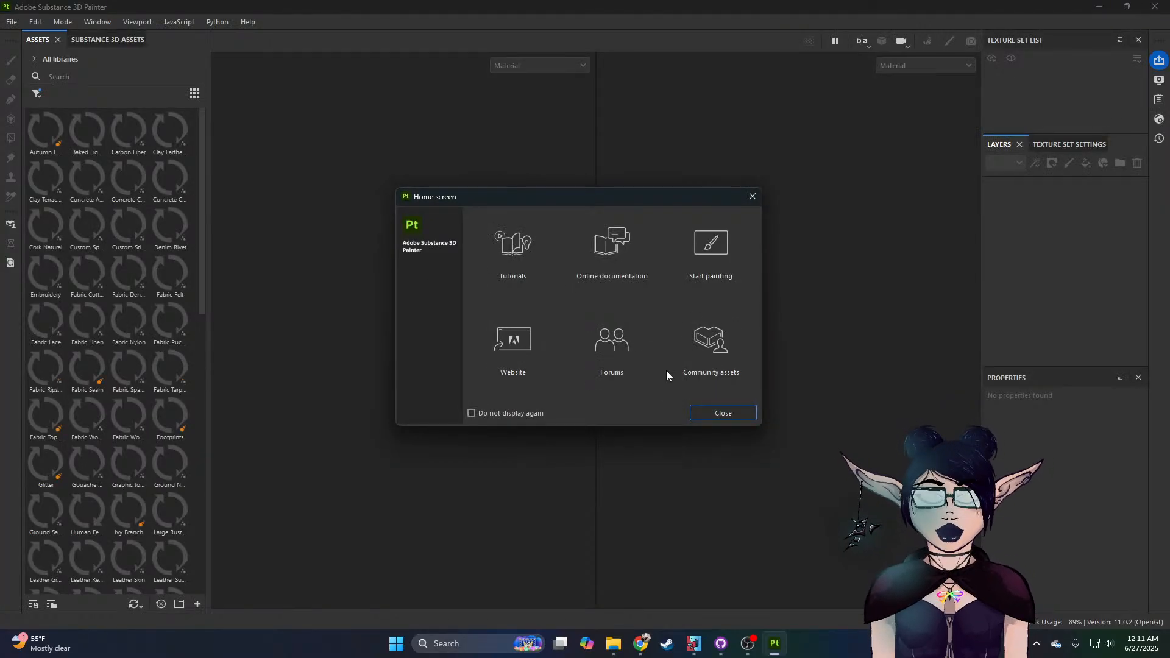
{"action": "left_click", "coordinate": [723, 413]}
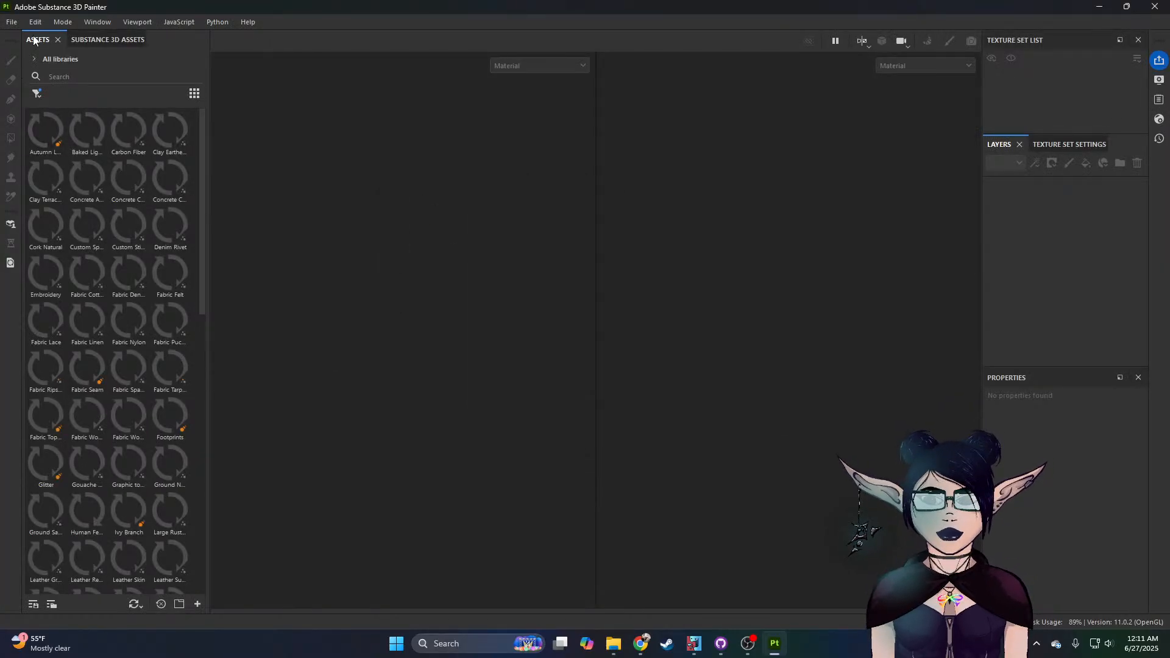
Step: Create a new project from the Wall_5Unit.fbx mesh in the MadGeomatrist Models/Walls folder
{"action": "left_click", "coordinate": [11, 22]}
{"action": "left_click", "coordinate": [22, 36]}
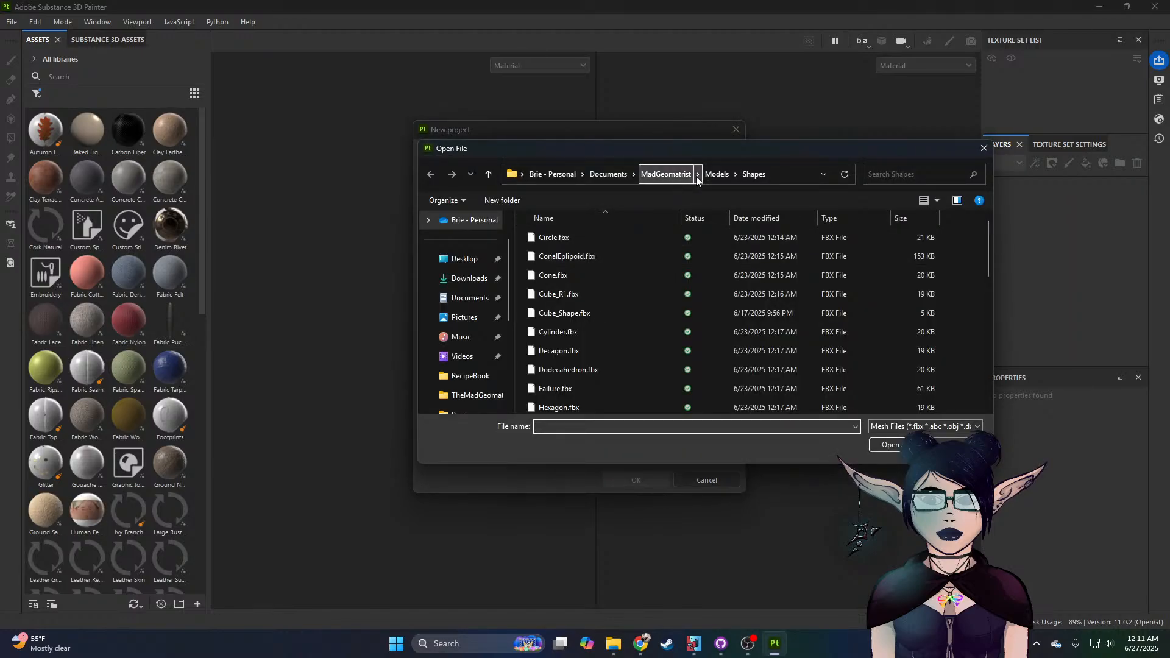
{"action": "left_click", "coordinate": [718, 174]}
{"action": "double_click", "coordinate": [543, 275]}
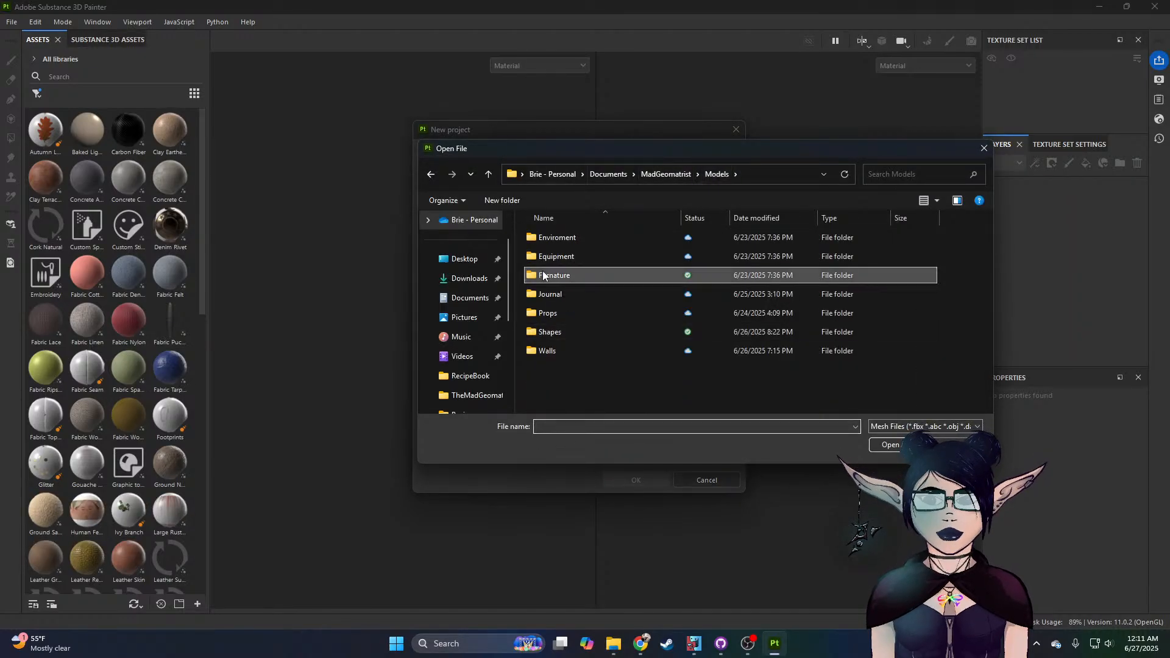
{"action": "left_click", "coordinate": [718, 175]}
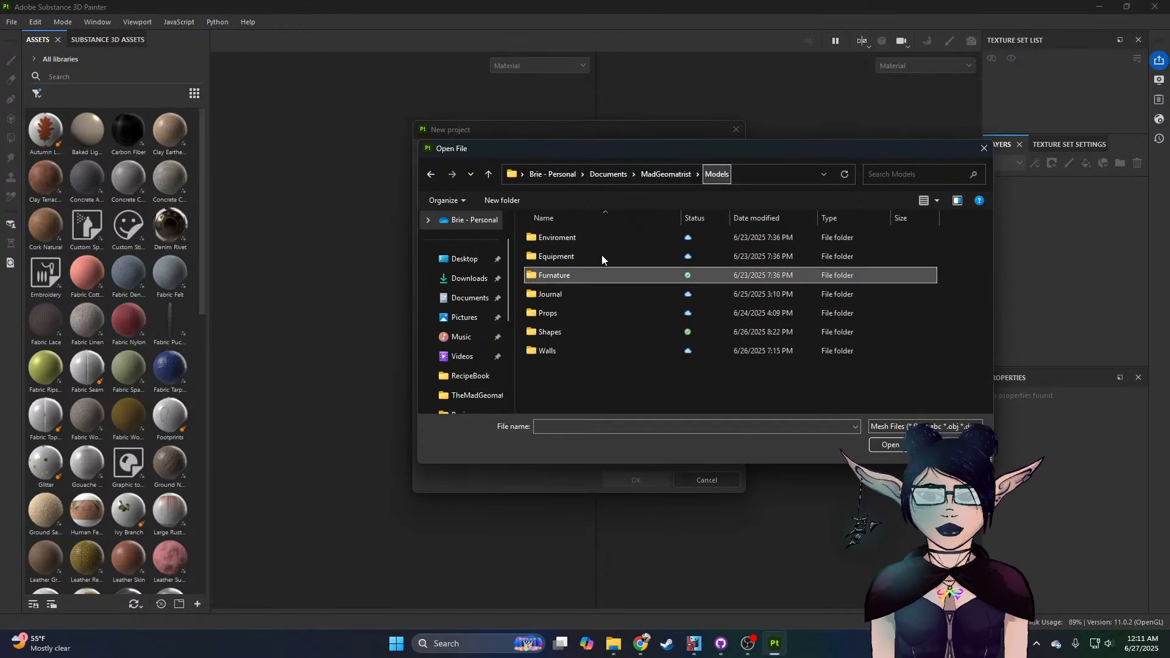
{"action": "double_click", "coordinate": [544, 350]}
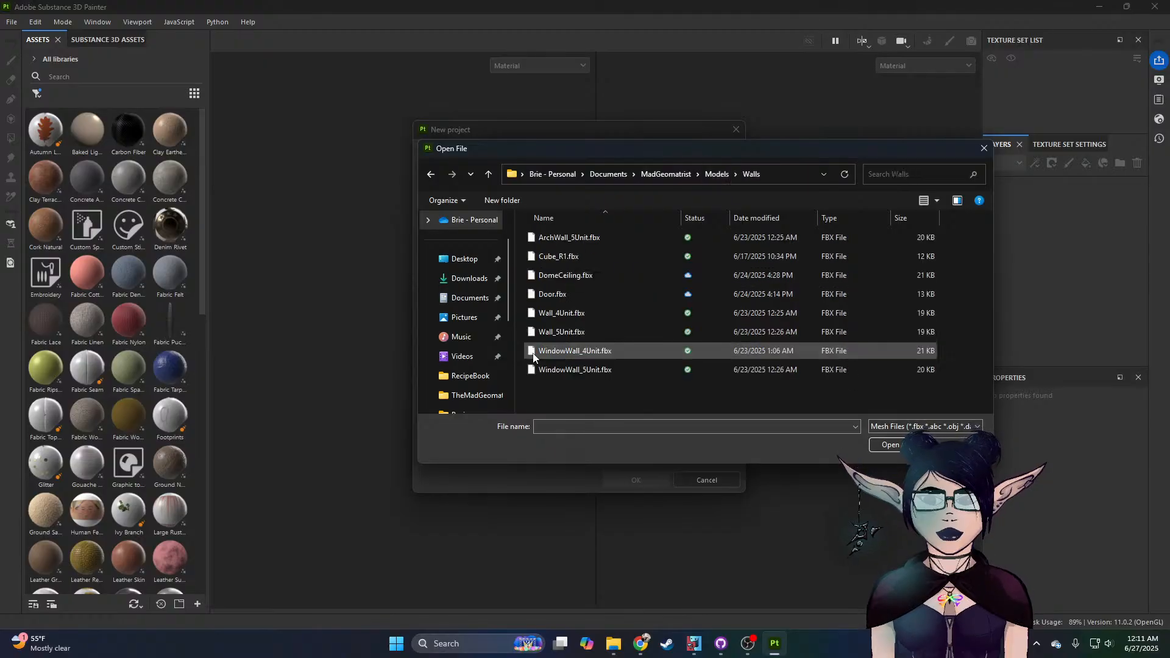
{"action": "left_click", "coordinate": [571, 331]}
{"action": "left_click", "coordinate": [878, 445]}
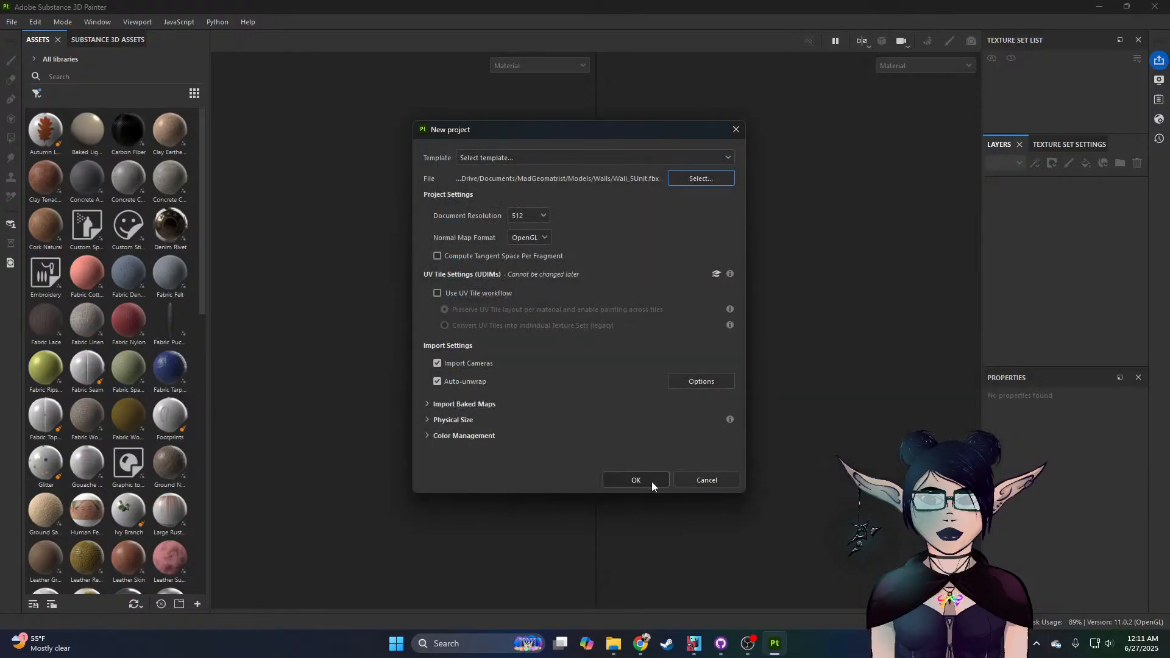
{"action": "left_click", "coordinate": [652, 482]}
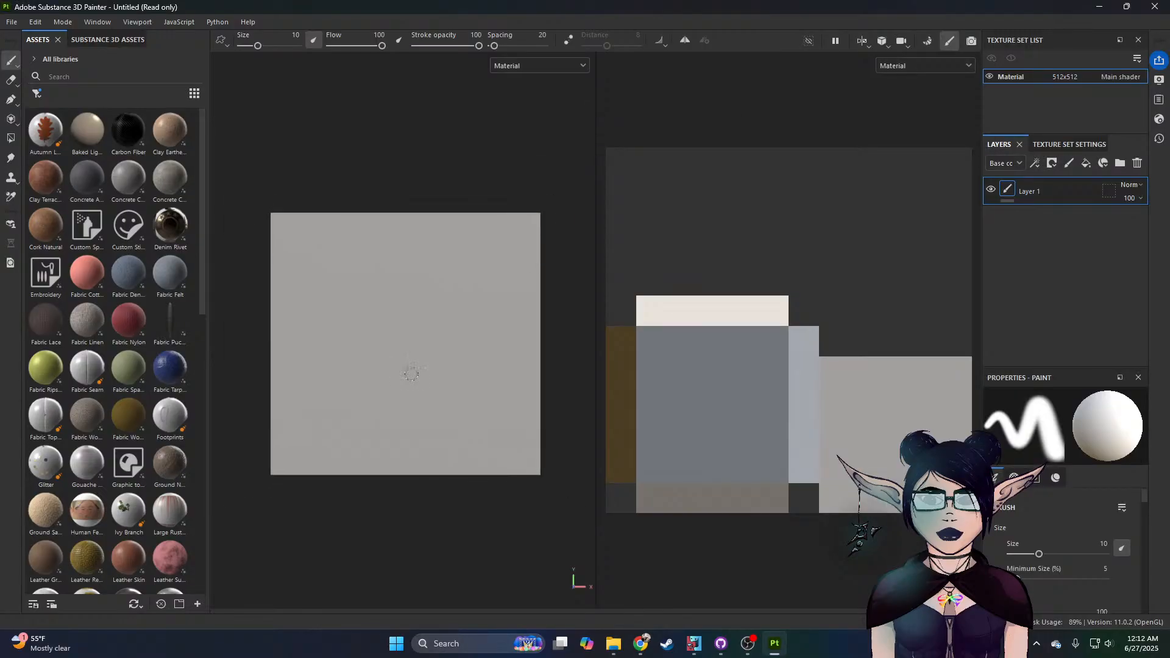
Step: Activate the Projection tool for painting the front face of the wall mesh
{"action": "middle_click_drag", "start_coordinate": [393, 319], "coordinate": [413, 340]}
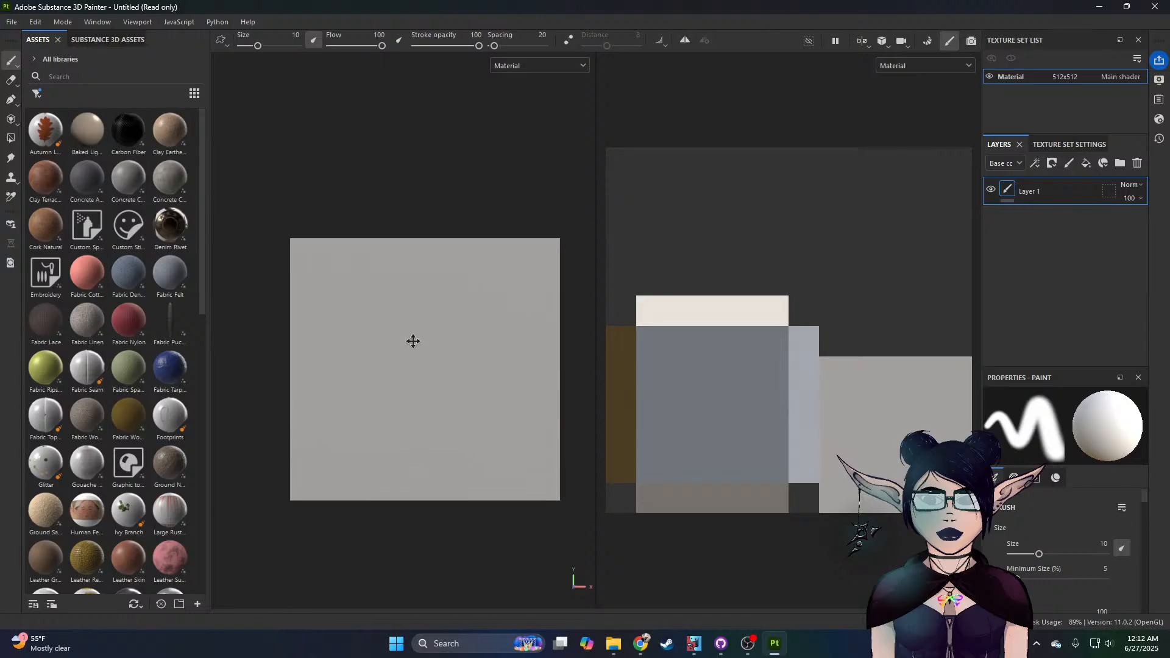
{"action": "left_click", "coordinate": [12, 125]}
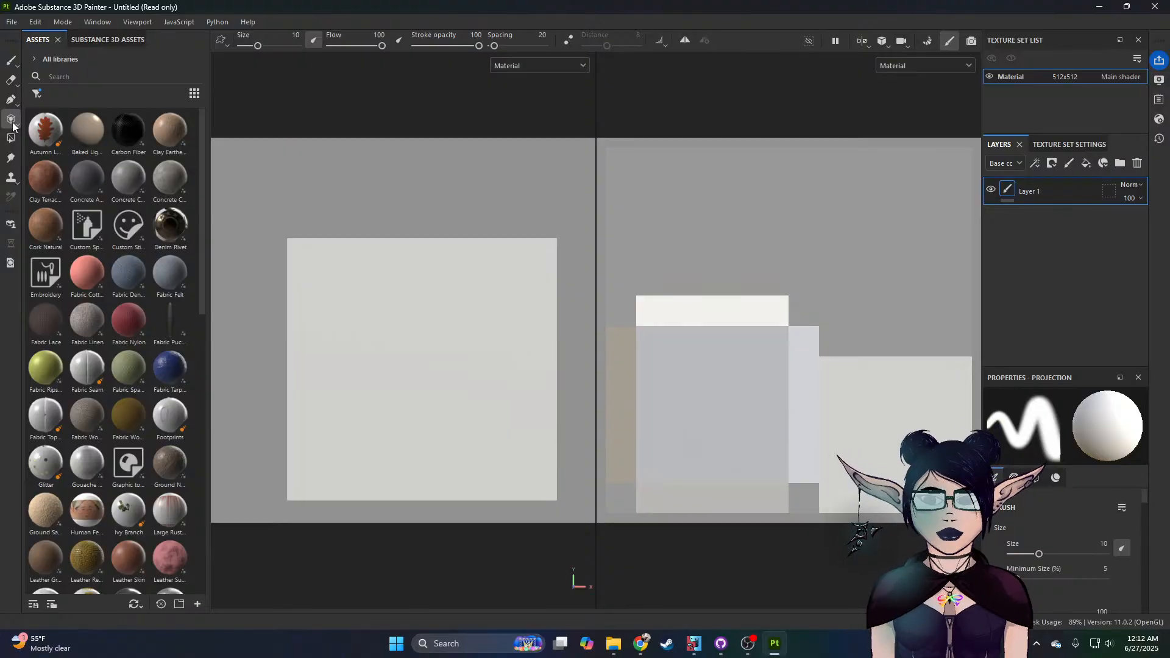
{"action": "scroll", "coordinate": [366, 287], "scroll_direction": "down", "scroll_amount": 1}
{"action": "scroll", "coordinate": [384, 299], "scroll_direction": "up", "scroll_amount": 3}
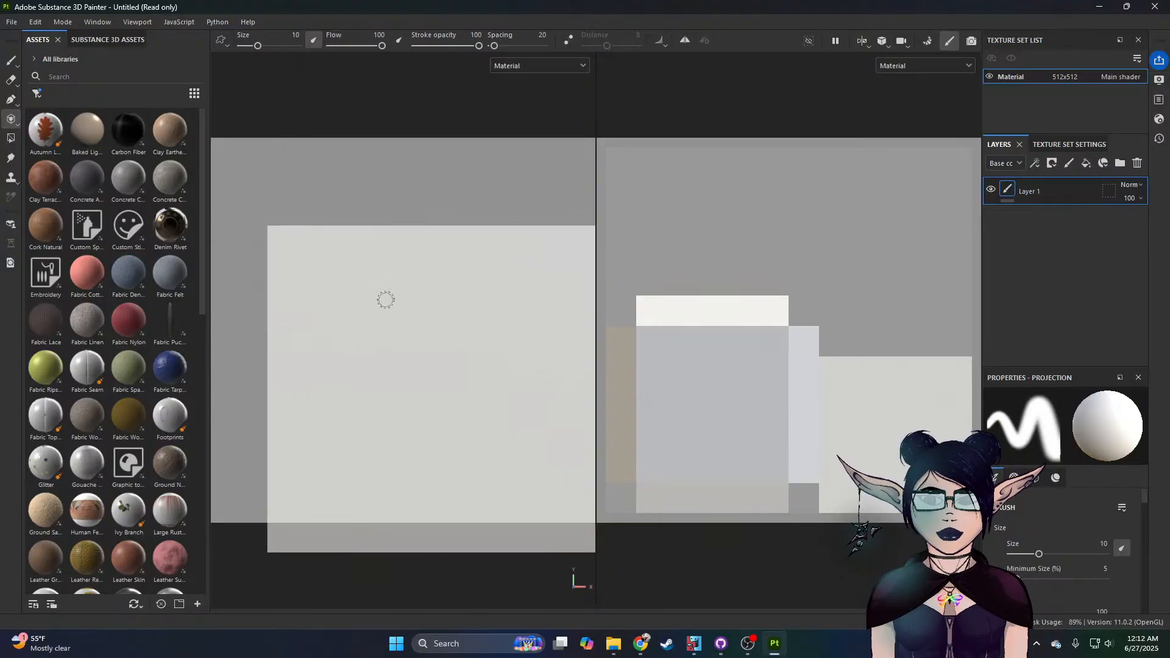
{"action": "middle_click_drag", "start_coordinate": [384, 268], "coordinate": [359, 206]}
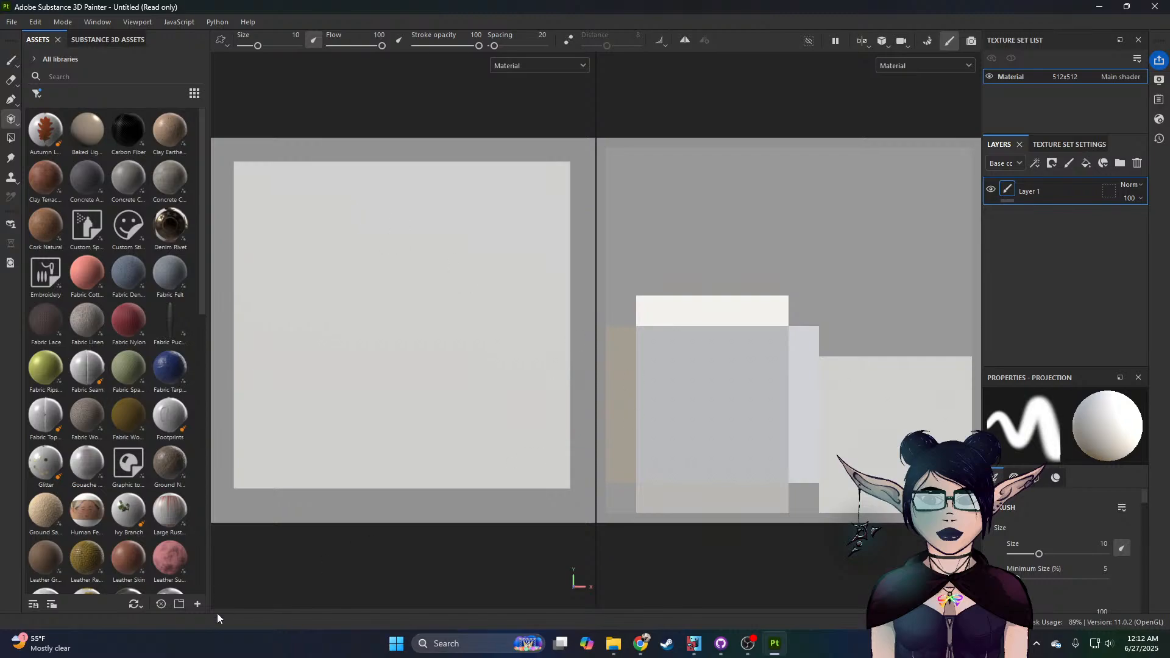
{"action": "left_click", "coordinate": [611, 646]}
{"action": "left_click_drag", "start_coordinate": [595, 156], "coordinate": [698, 657]}
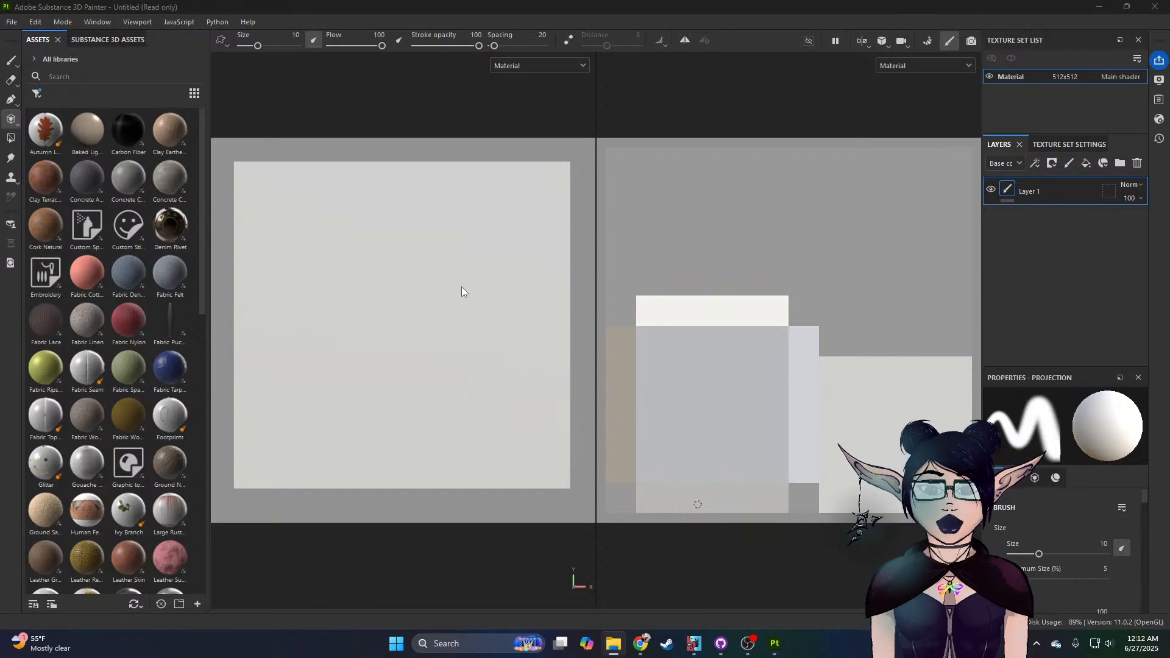
{"action": "mouse_move", "coordinate": [419, 280]}
{"action": "left_mouse_down"}
{"action": "mouse_move", "coordinate": [415, 303]}
{"action": "mouse_move", "coordinate": [408, 262]}
{"action": "left_mouse_up"}
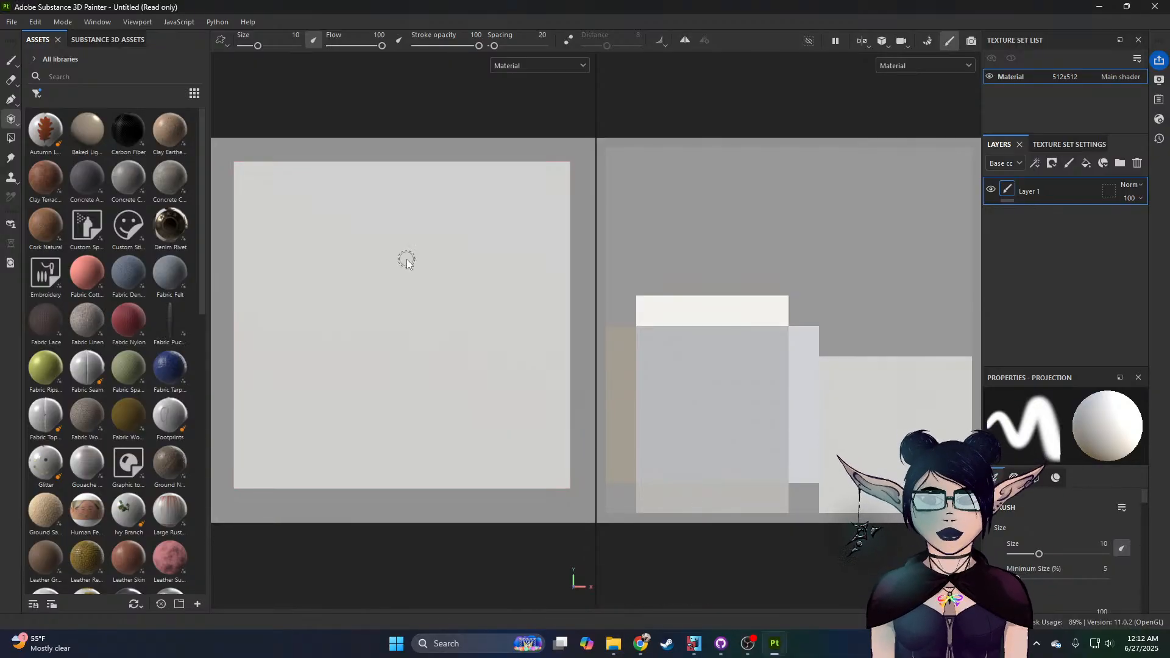
Step: Start a resource import and add IMG_0779.PNG from the MadGeomatrist 2D Images folder
{"action": "left_click", "coordinate": [12, 22]}
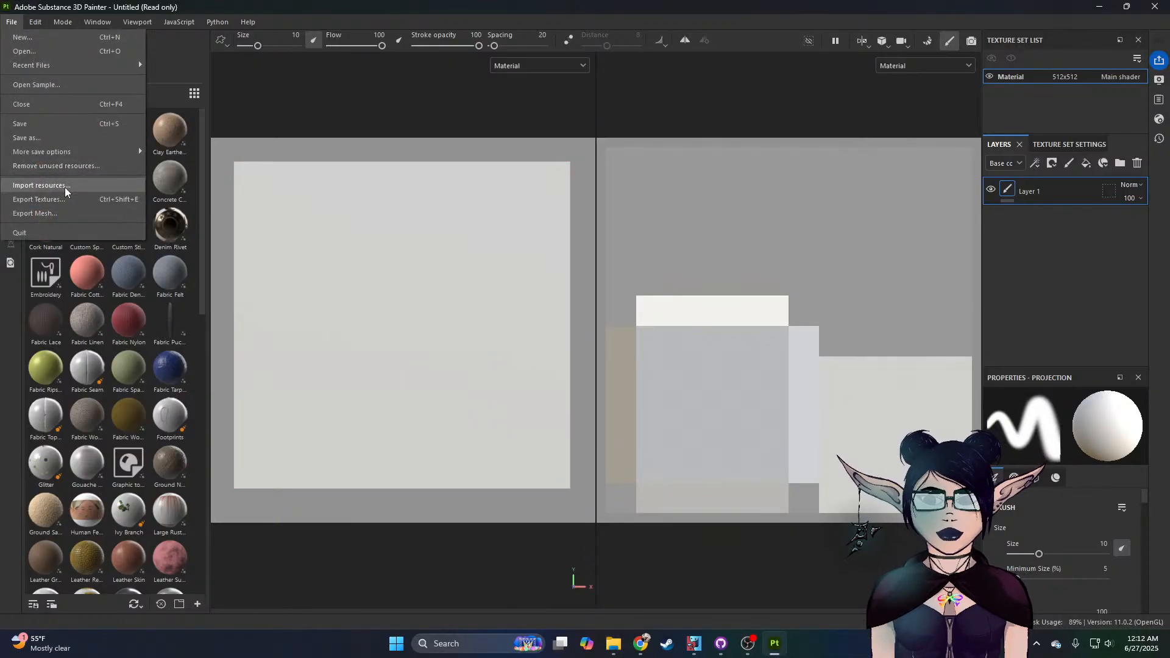
{"action": "left_click", "coordinate": [66, 187]}
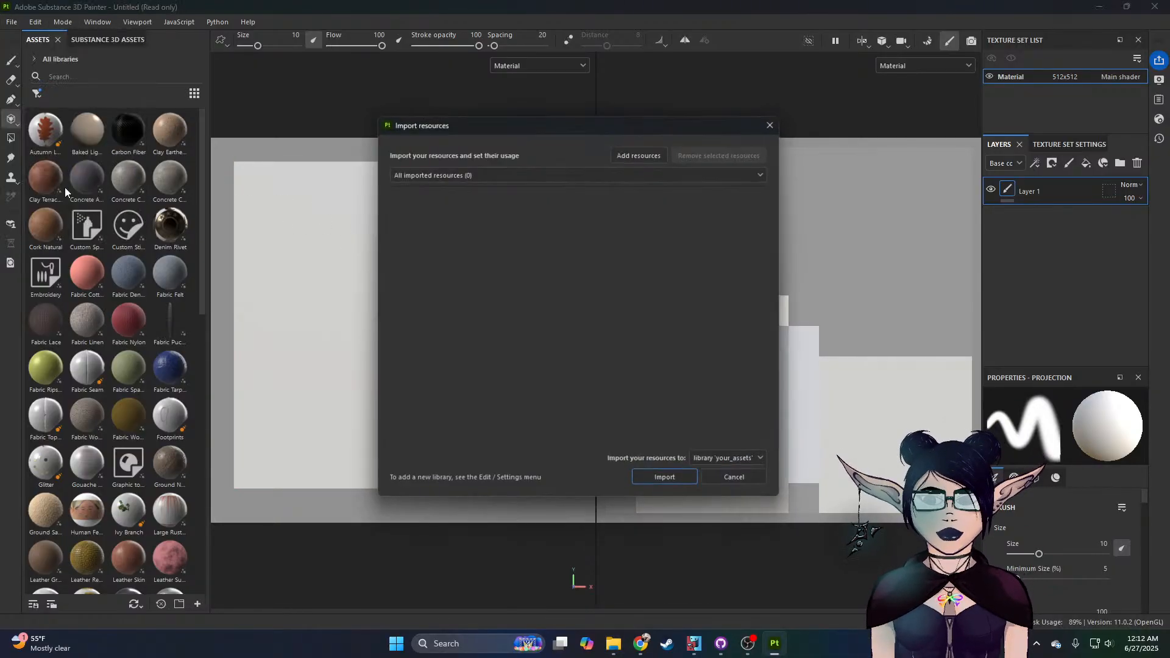
{"action": "left_click", "coordinate": [659, 152]}
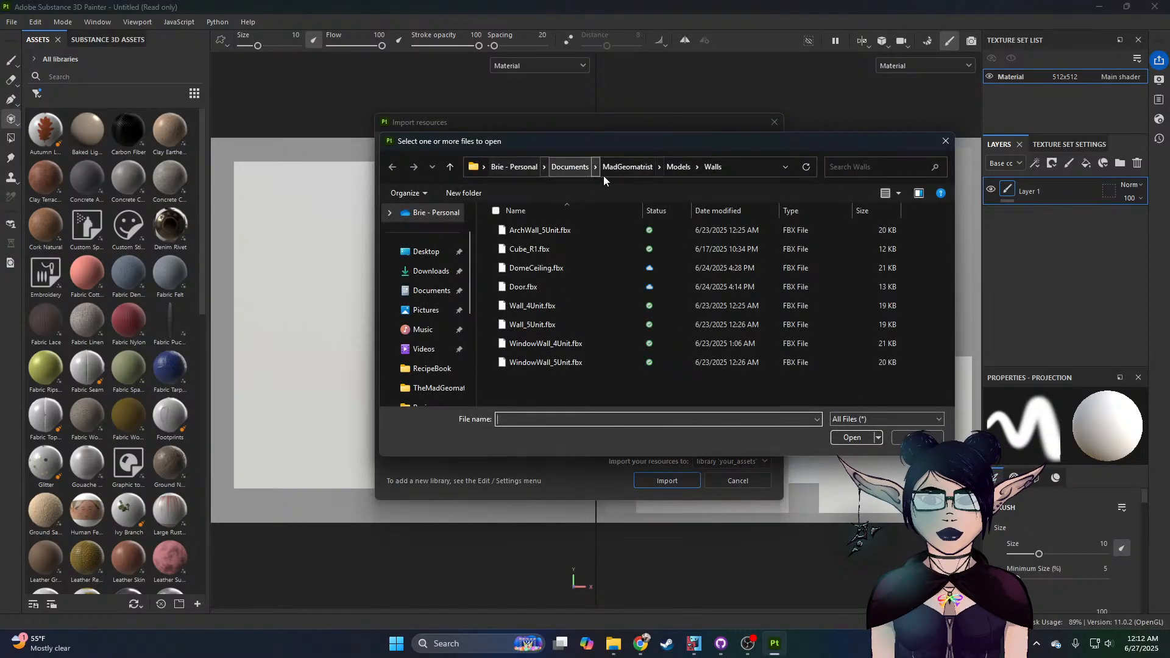
{"action": "left_click", "coordinate": [627, 167]}
{"action": "double_click", "coordinate": [544, 232]}
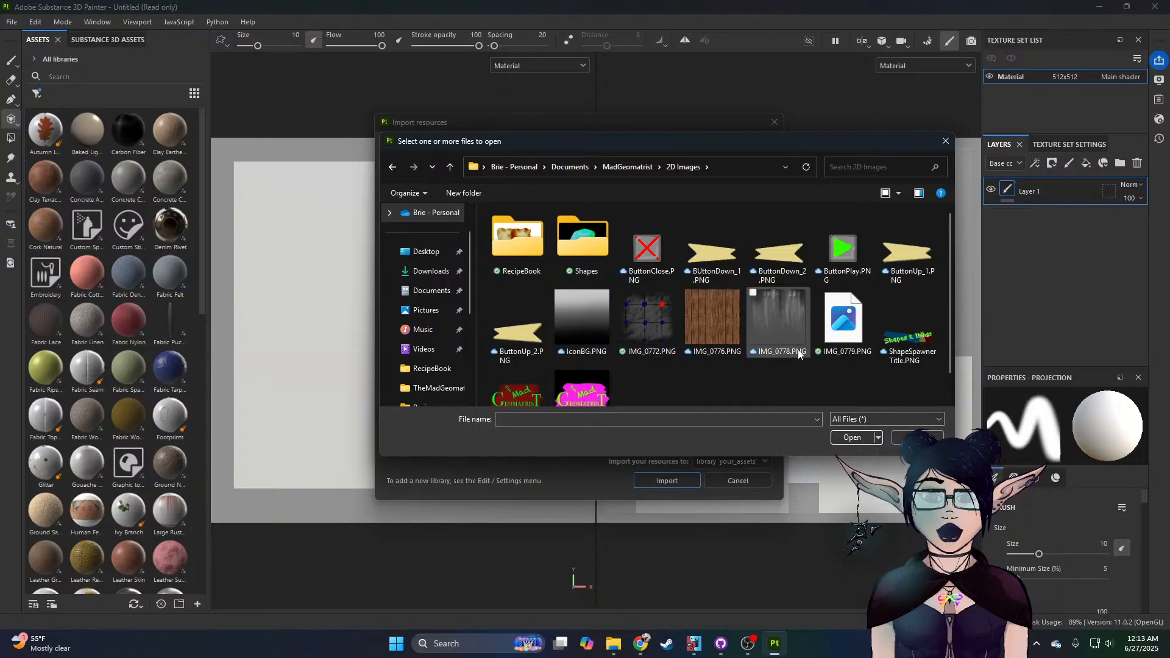
{"action": "scroll", "coordinate": [579, 360], "scroll_direction": "down", "scroll_amount": 1}
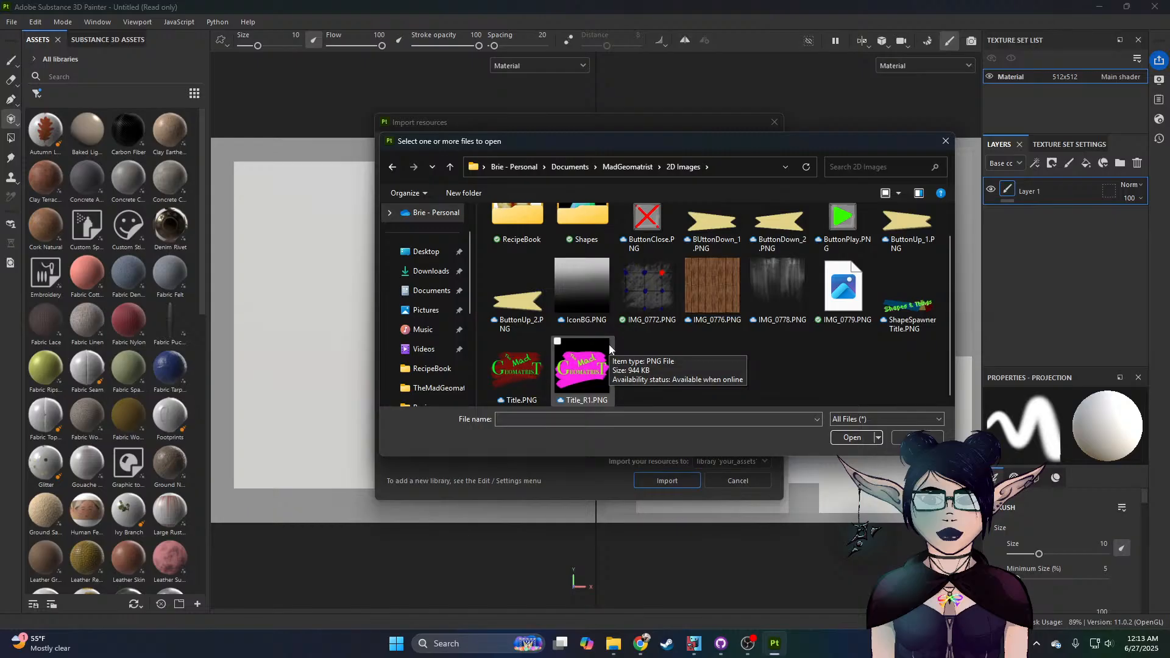
{"action": "scroll", "coordinate": [609, 348], "scroll_direction": "up", "scroll_amount": 1}
{"action": "left_click", "coordinate": [844, 308]}
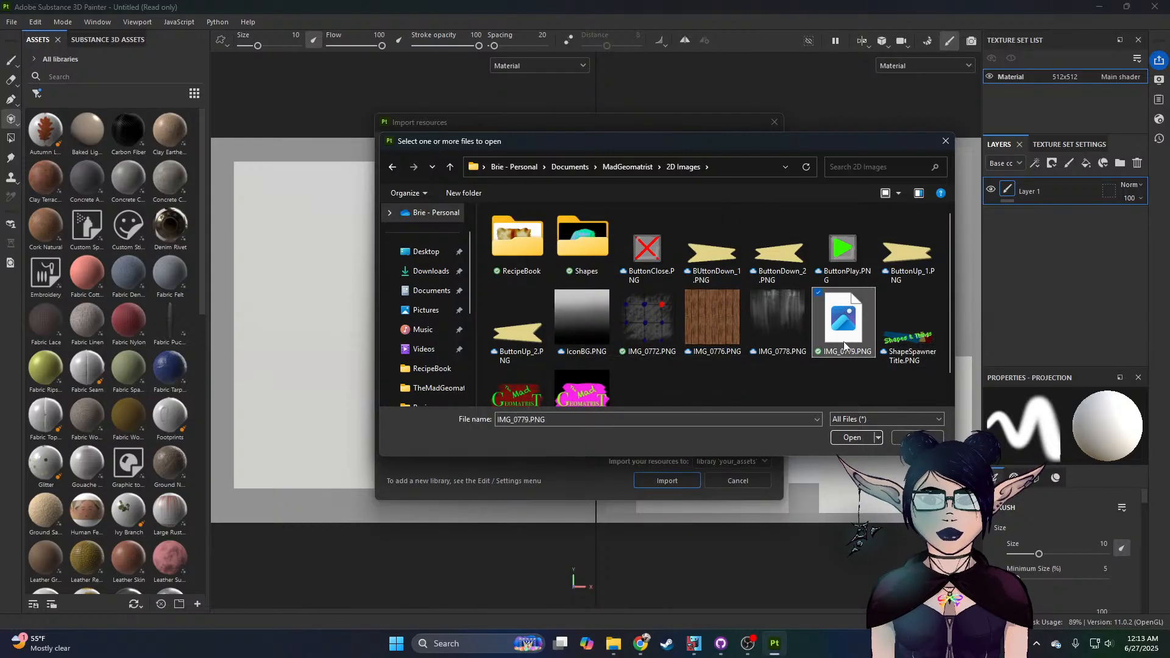
{"action": "left_click", "coordinate": [856, 438]}
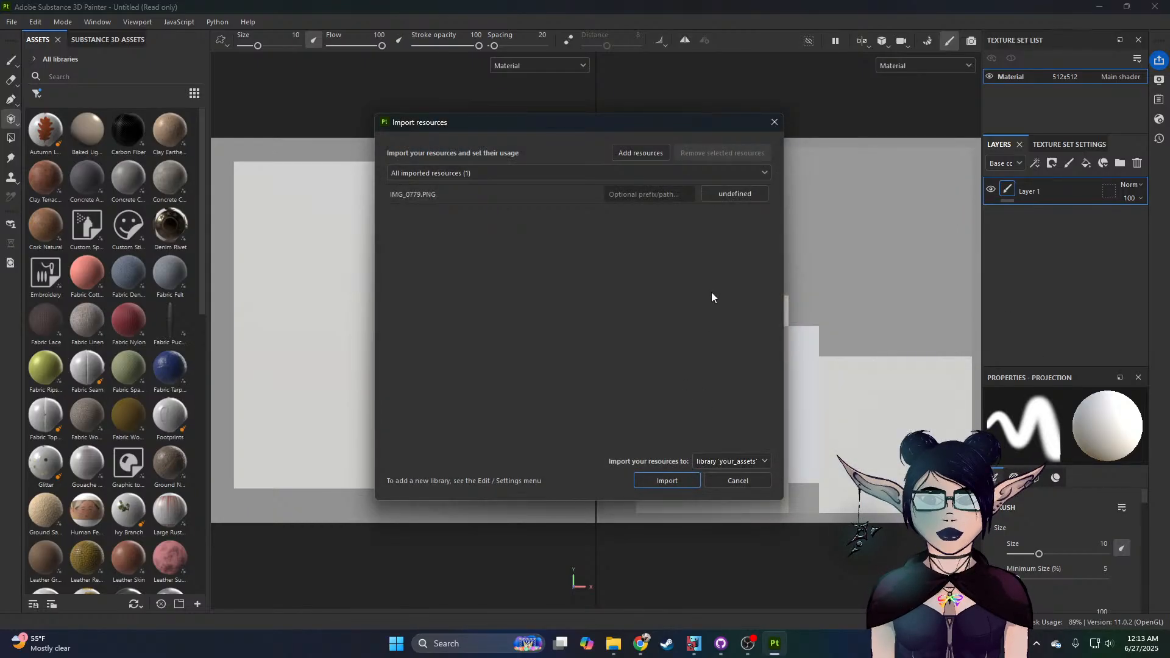
Step: Set the usage of IMG_0779.PNG to texture and import it into the library 'your_assets'
{"action": "left_click", "coordinate": [725, 189]}
{"action": "left_click", "coordinate": [740, 236]}
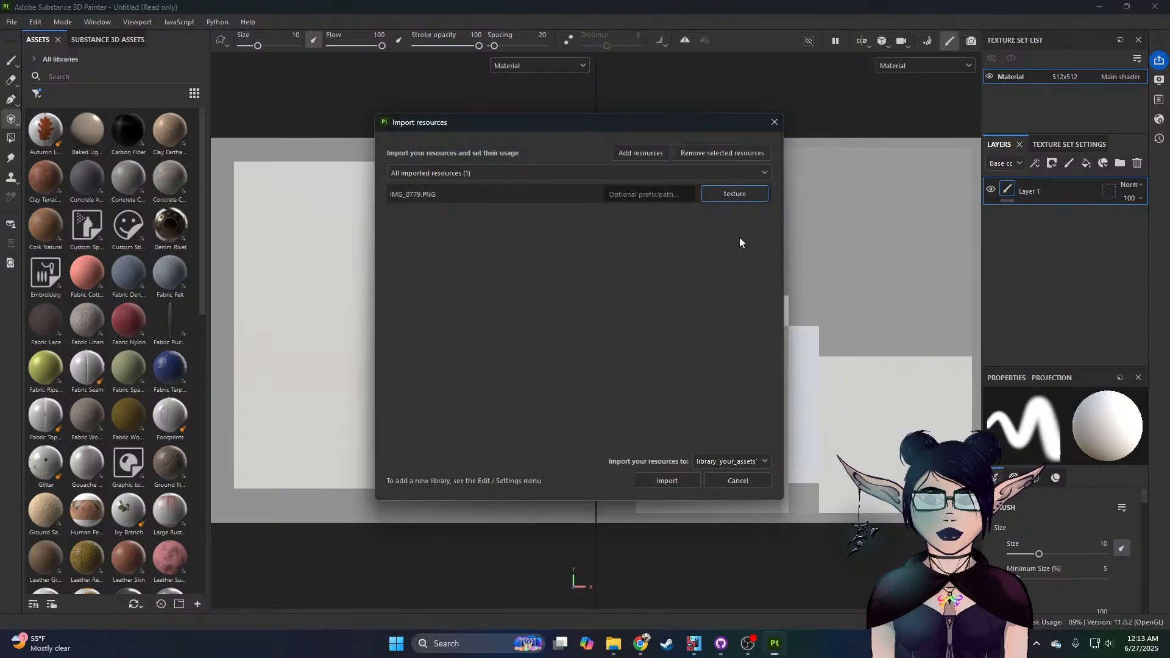
{"action": "left_click", "coordinate": [666, 480]}
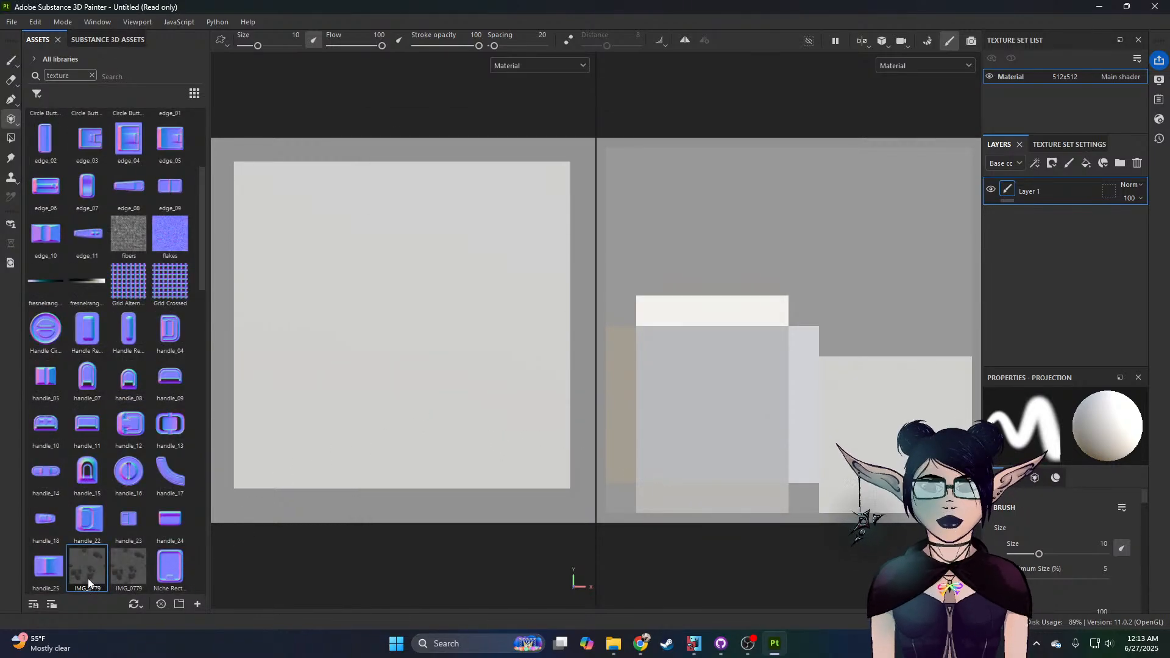
Step: Assign the imported IMG_0779 texture as the base color of the projection material
{"action": "mouse_move", "coordinate": [88, 579]}
{"action": "left_mouse_down"}
{"action": "mouse_move", "coordinate": [86, 566]}
{"action": "mouse_move", "coordinate": [298, 473]}
{"action": "mouse_move", "coordinate": [438, 536]}
{"action": "left_mouse_up"}
{"action": "scroll", "coordinate": [1070, 507], "scroll_direction": "down", "scroll_amount": 3}
{"action": "scroll", "coordinate": [1070, 507], "scroll_direction": "down", "scroll_amount": 8}
{"action": "scroll", "coordinate": [1054, 528], "scroll_direction": "up", "scroll_amount": 2}
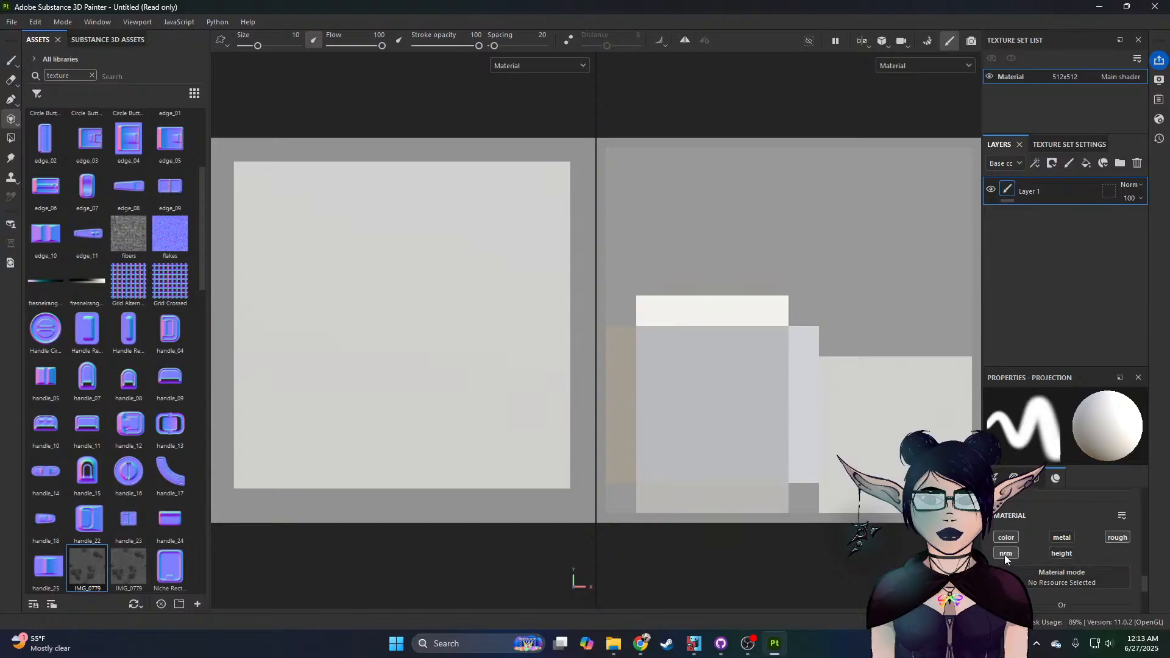
{"action": "scroll", "coordinate": [1106, 550], "scroll_direction": "down", "scroll_amount": 1}
{"action": "left_click_drag", "start_coordinate": [86, 572], "coordinate": [1063, 573]}
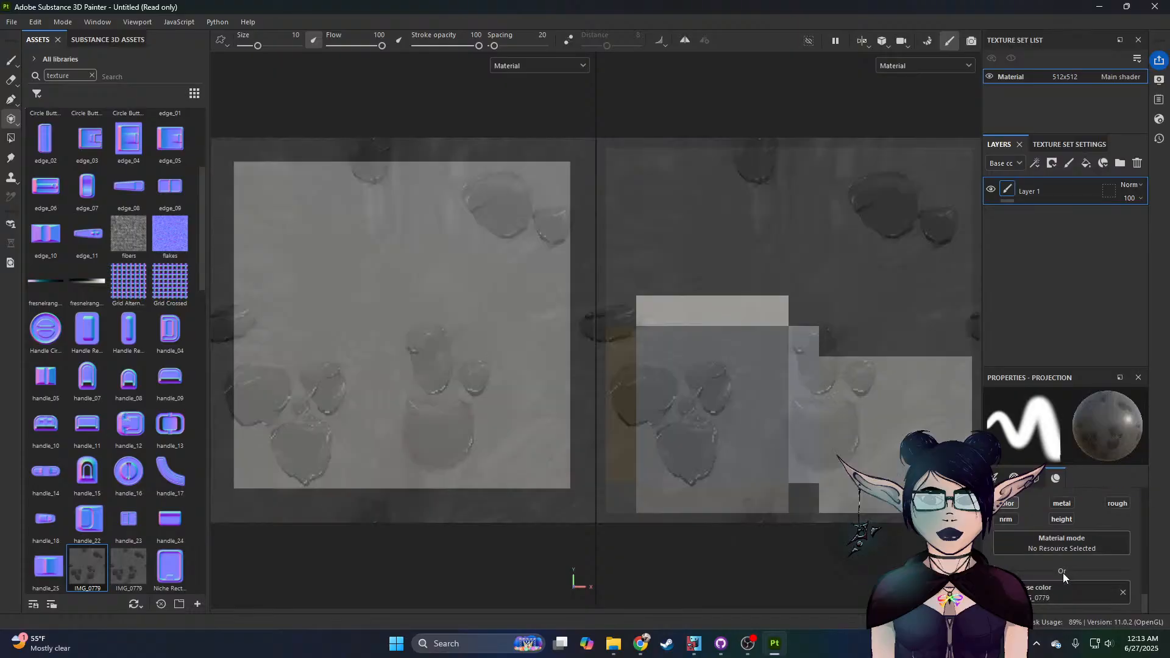
Step: Examine how the projected IMG_0779 texture lines up with the wall face in an enlarged 3D view
{"action": "scroll", "coordinate": [544, 430], "scroll_direction": "down", "scroll_amount": 1}
{"action": "scroll", "coordinate": [448, 384], "scroll_direction": "up", "scroll_amount": 3}
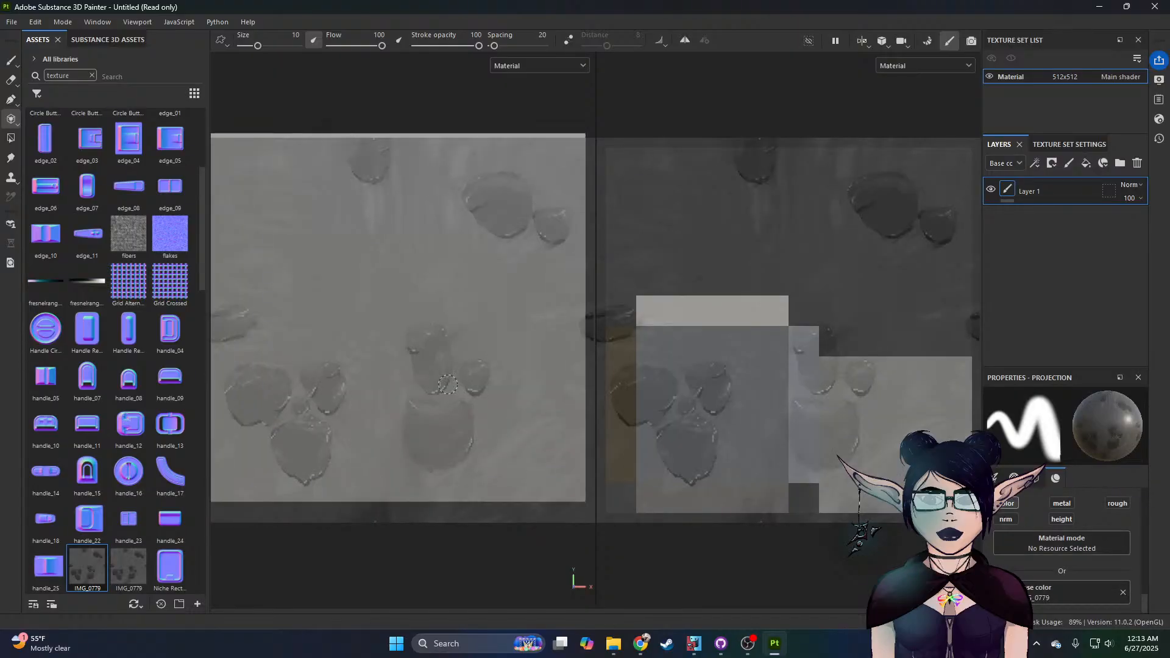
{"action": "mouse_move", "coordinate": [423, 335]}
{"action": "middle_mouse_down", "text": "alt"}
{"action": "mouse_move", "coordinate": [441, 352]}
{"action": "mouse_move", "coordinate": [430, 346]}
{"action": "middle_mouse_up", "text": "alt"}
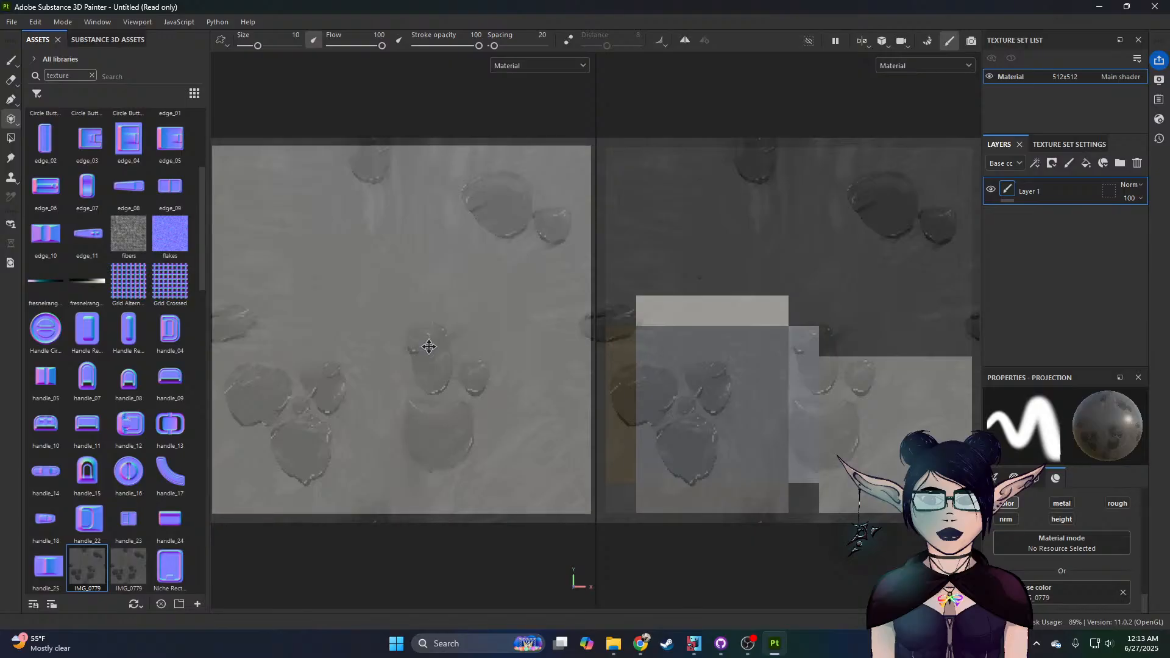
{"action": "scroll", "coordinate": [429, 346], "scroll_direction": "down", "scroll_amount": 1}
{"action": "scroll", "coordinate": [429, 346], "scroll_direction": "up", "scroll_amount": 1}
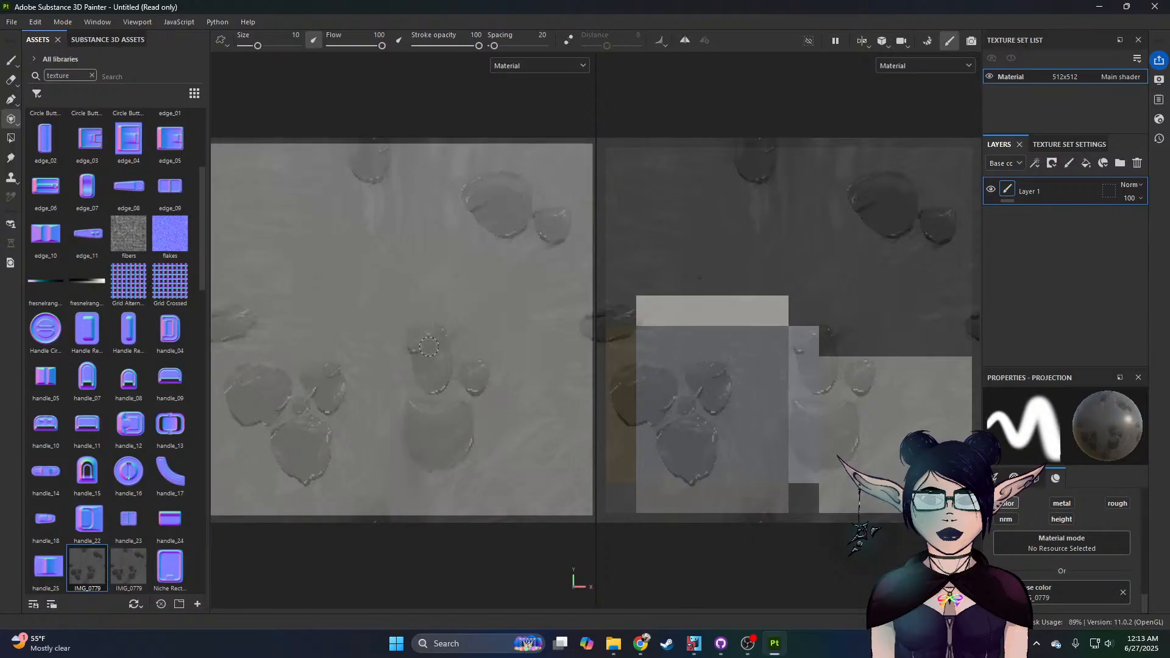
{"action": "scroll", "coordinate": [417, 345], "scroll_direction": "down", "scroll_amount": 1}
{"action": "scroll", "coordinate": [417, 345], "scroll_direction": "up", "scroll_amount": 4}
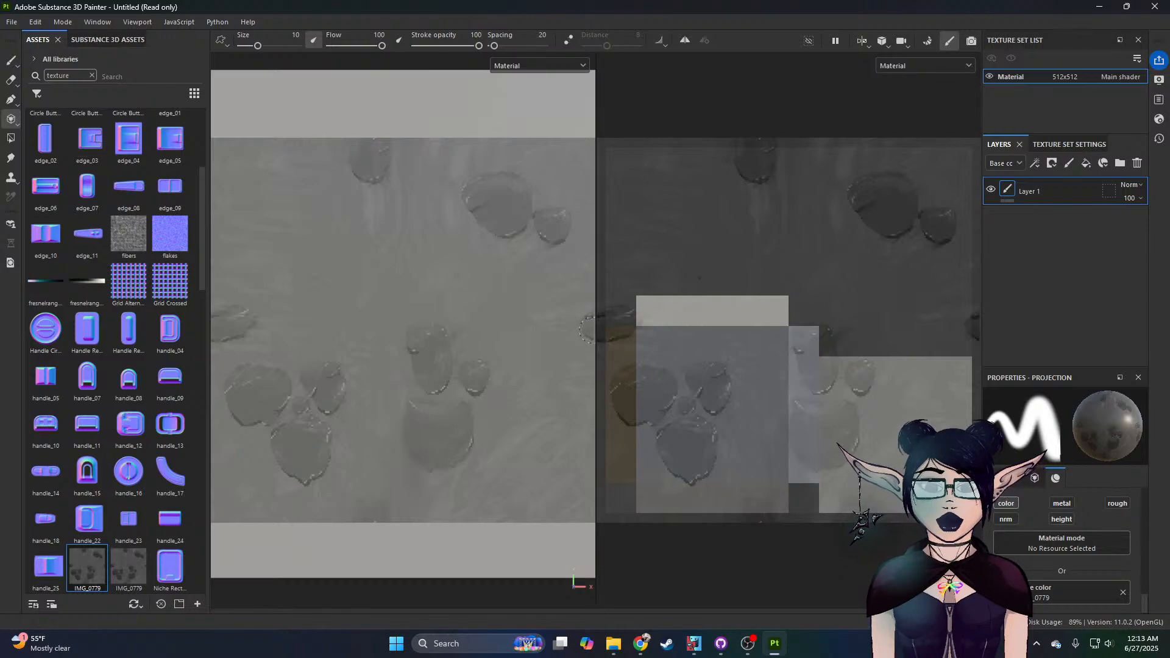
{"action": "mouse_move", "coordinate": [596, 330]}
{"action": "left_mouse_down"}
{"action": "mouse_move", "coordinate": [882, 339]}
{"action": "mouse_move", "coordinate": [913, 356]}
{"action": "mouse_move", "coordinate": [870, 363]}
{"action": "left_mouse_up"}
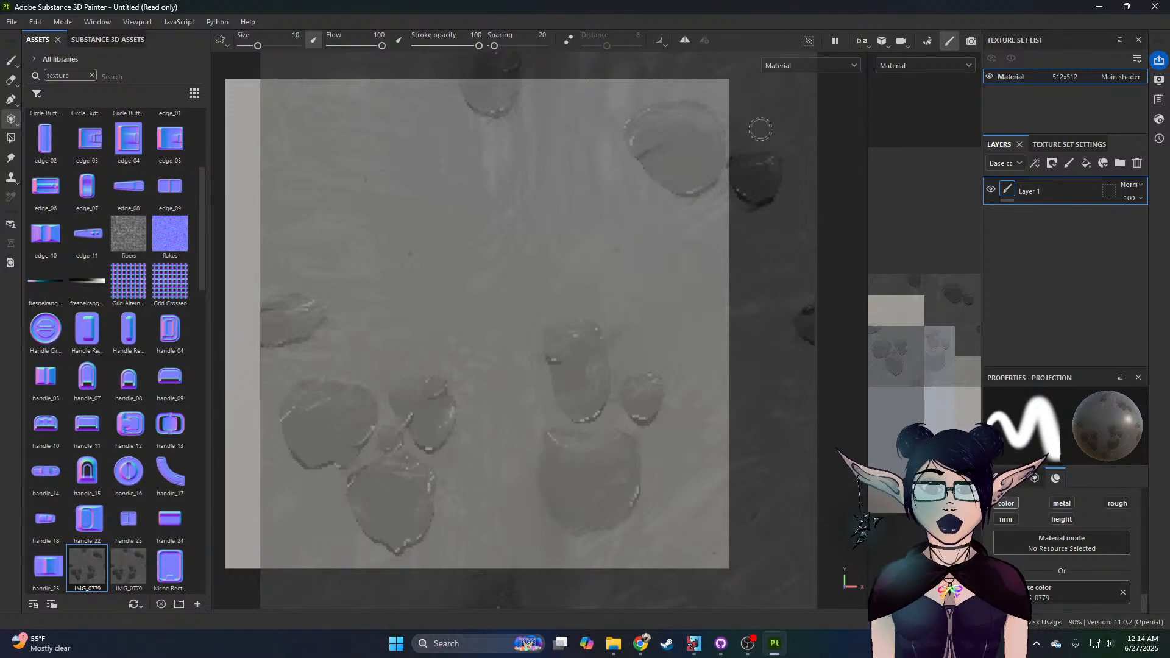
Step: Close Substance 3D Painter with its untitled project, and close the open File Explorer window
{"action": "left_click", "coordinate": [1155, 7]}
{"action": "left_click", "coordinate": [520, 331]}
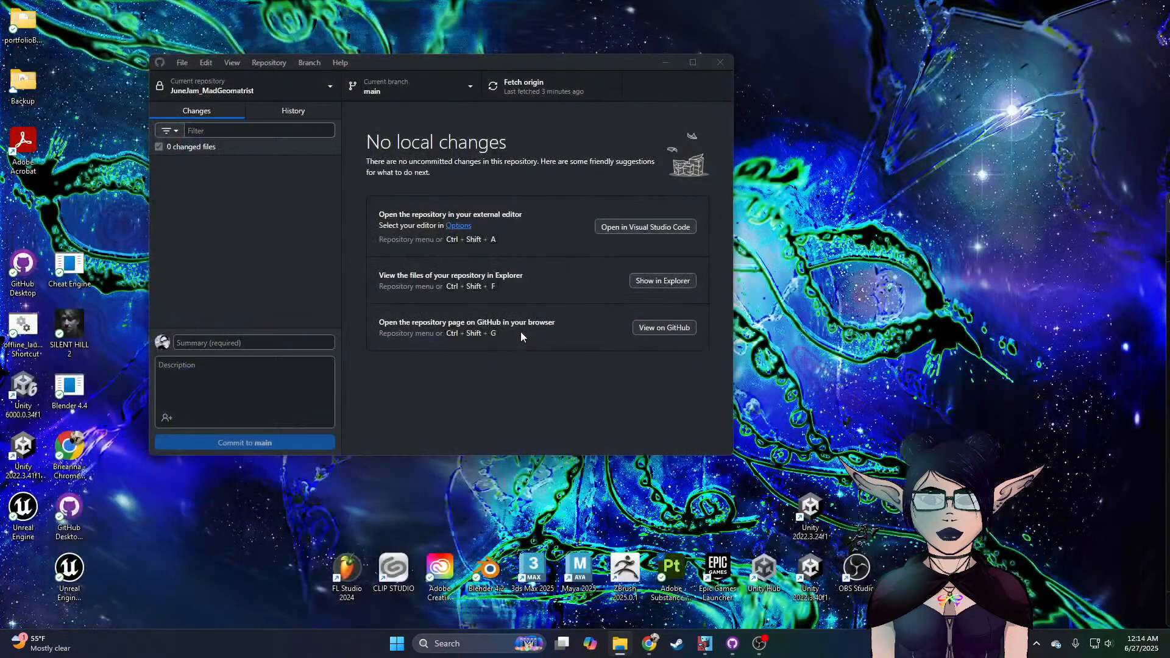
{"action": "left_click", "coordinate": [621, 645]}
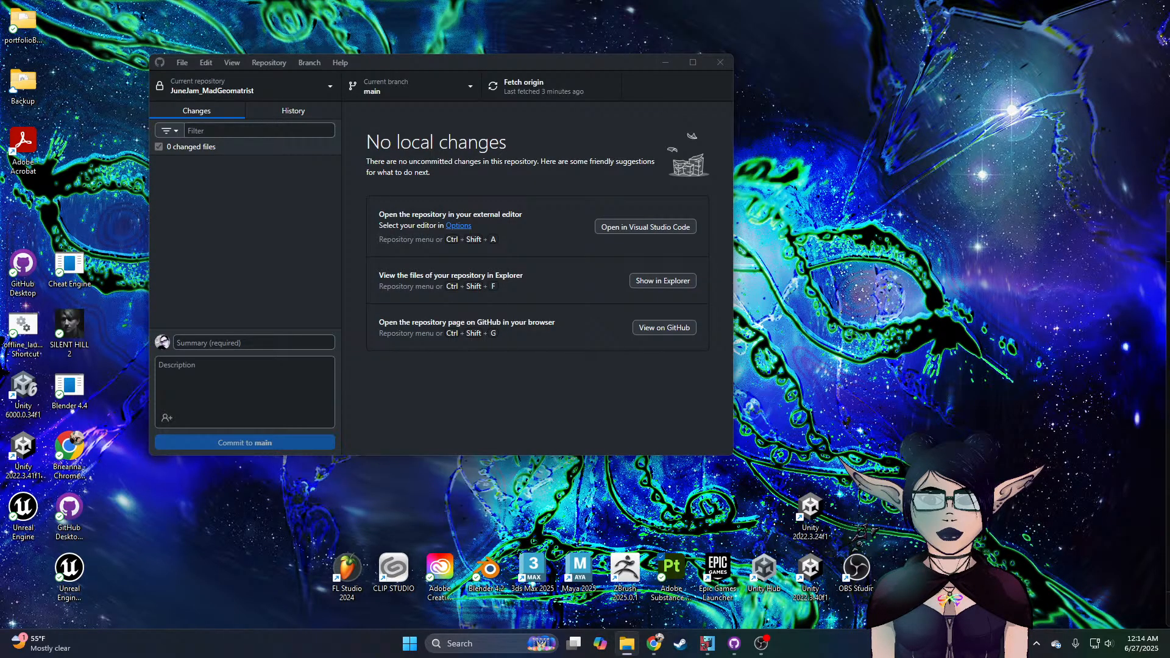
{"action": "left_click_drag", "start_coordinate": [1097, 196], "coordinate": [524, 128]}
{"action": "left_click", "coordinate": [882, 125]}
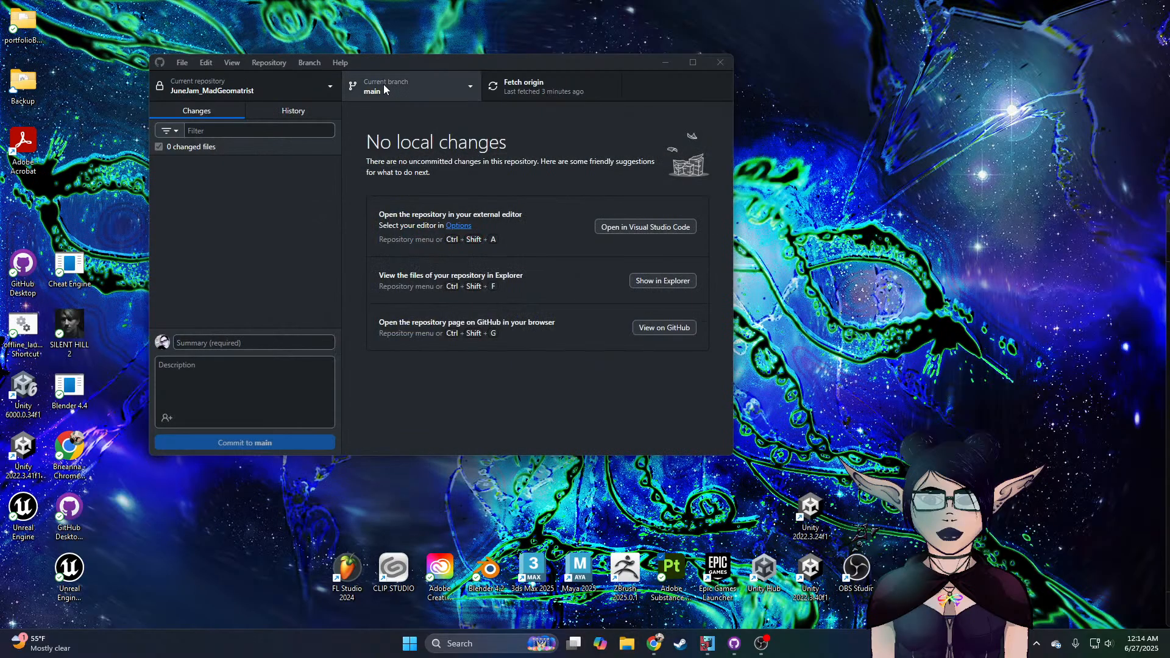
Step: Show the JuneJam_MadGeomatrist repository folder from GitHub Desktop and open TheMadGeomatrist.uproject in Unreal Editor
{"action": "right_click", "coordinate": [301, 89]}
{"action": "left_click", "coordinate": [334, 196]}
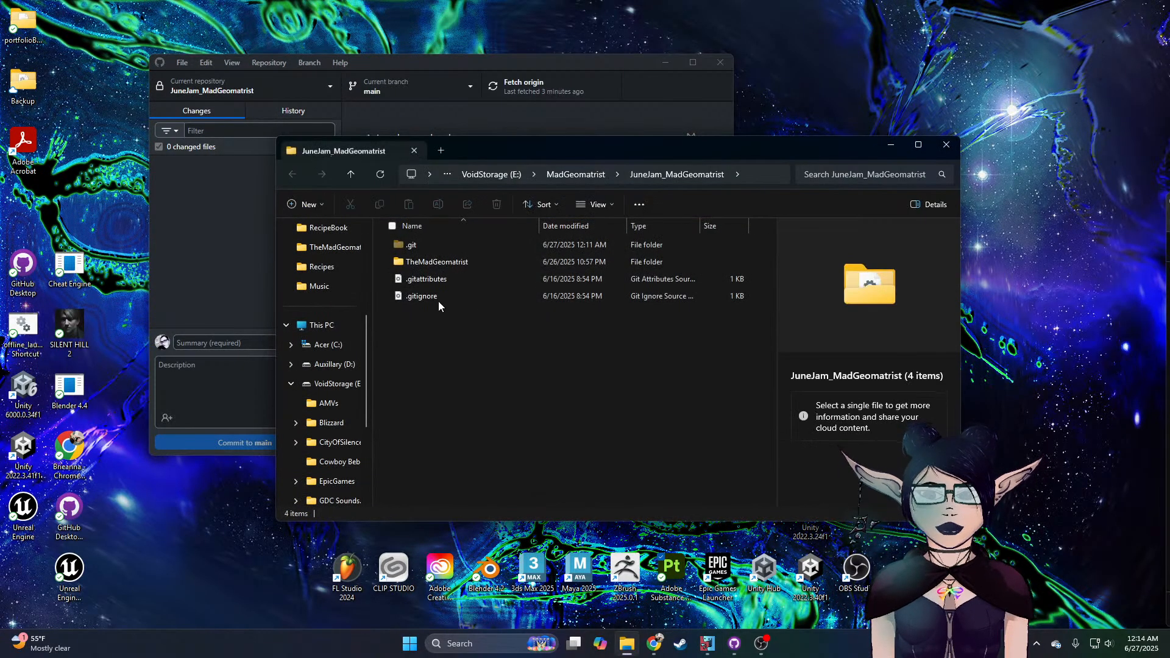
{"action": "double_click", "coordinate": [434, 261]}
{"action": "double_click", "coordinate": [455, 349]}
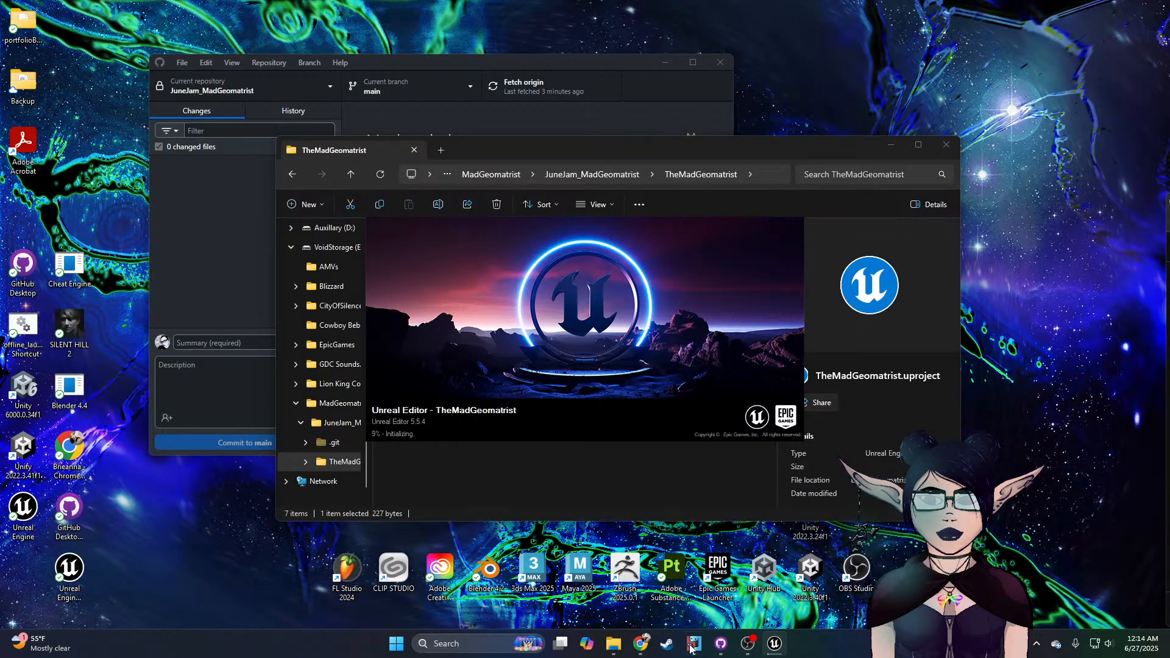
{"action": "mouse_move", "coordinate": [642, 651]}
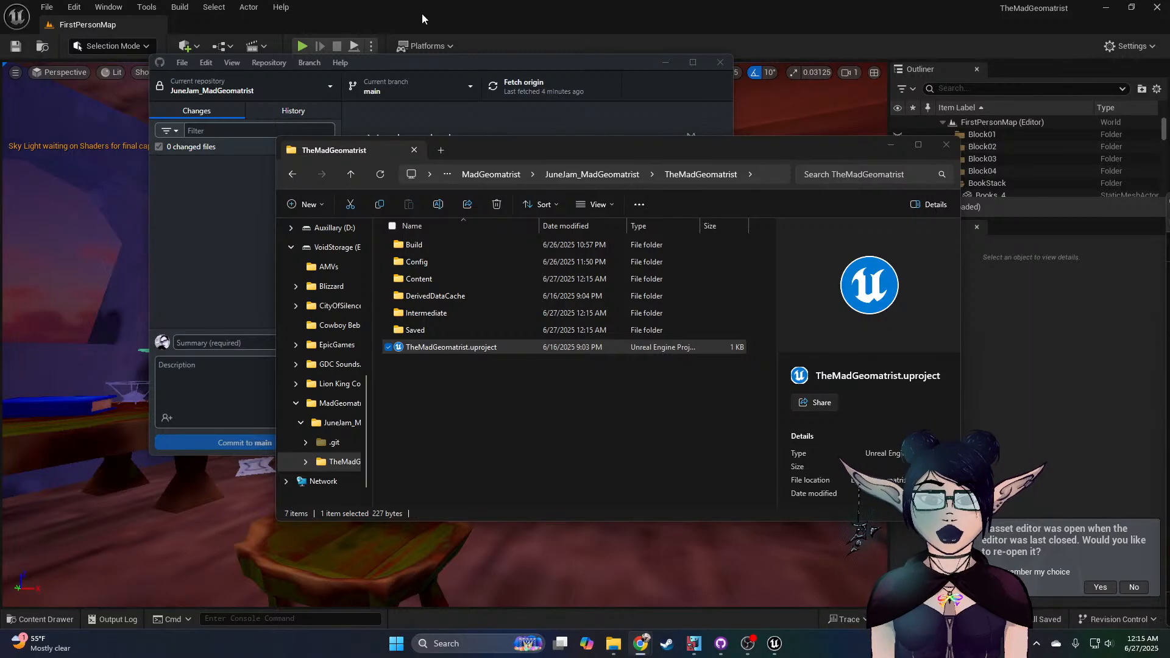
{"action": "left_click", "coordinate": [554, 14]}
Step: Look around the laboratory in FirstPersonMap to examine the textured walls, windows, furniture and scattered props
{"action": "right_click_drag", "start_coordinate": [545, 244], "coordinate": [433, 238]}
{"action": "key", "text": "w"}
{"action": "right_click_drag", "start_coordinate": [445, 335], "coordinate": [317, 334]}
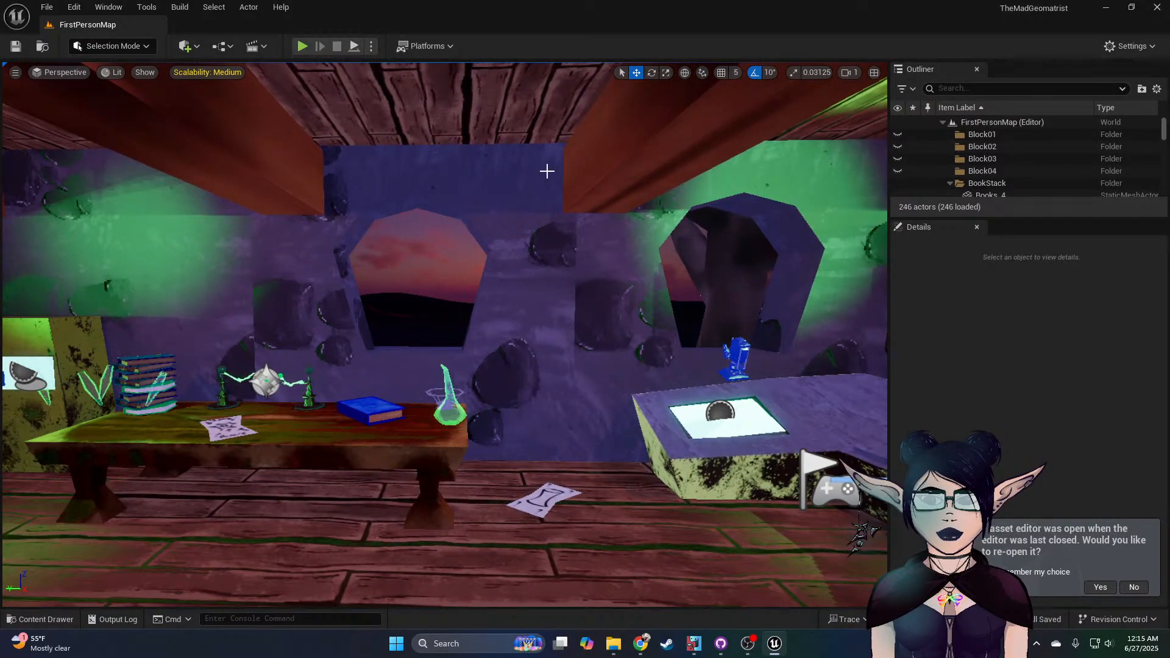
{"action": "right_click_drag", "start_coordinate": [541, 253], "coordinate": [427, 247]}
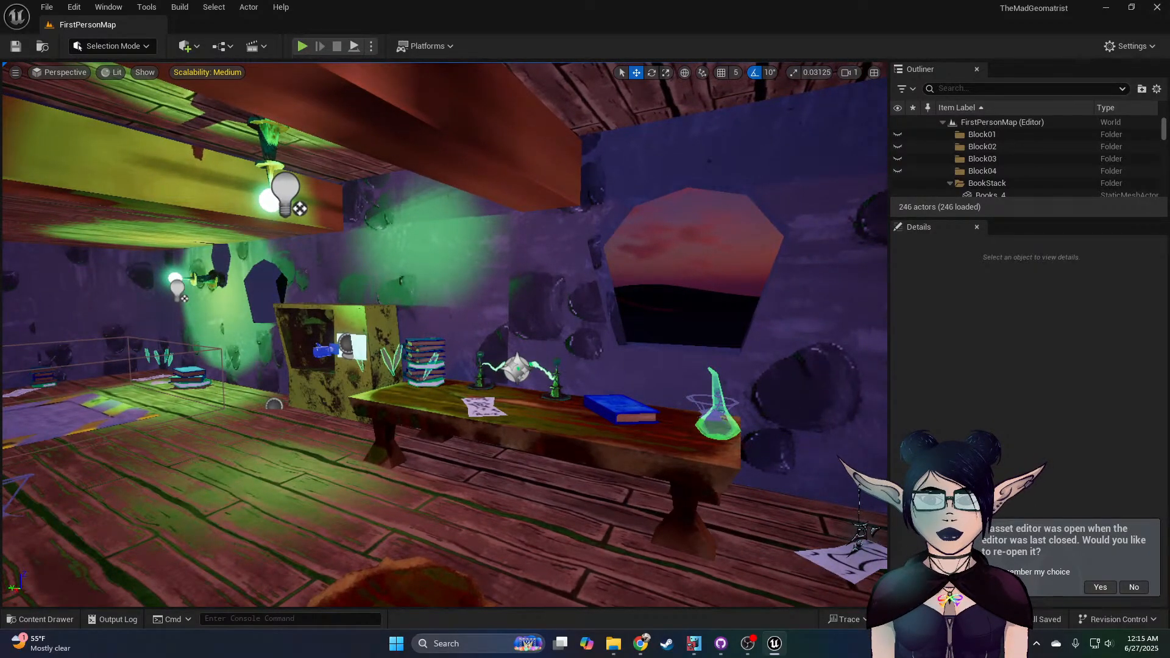
{"action": "right_click_drag", "start_coordinate": [445, 335], "coordinate": [497, 368]}
{"action": "right_click_drag", "start_coordinate": [445, 335], "coordinate": [323, 336]}
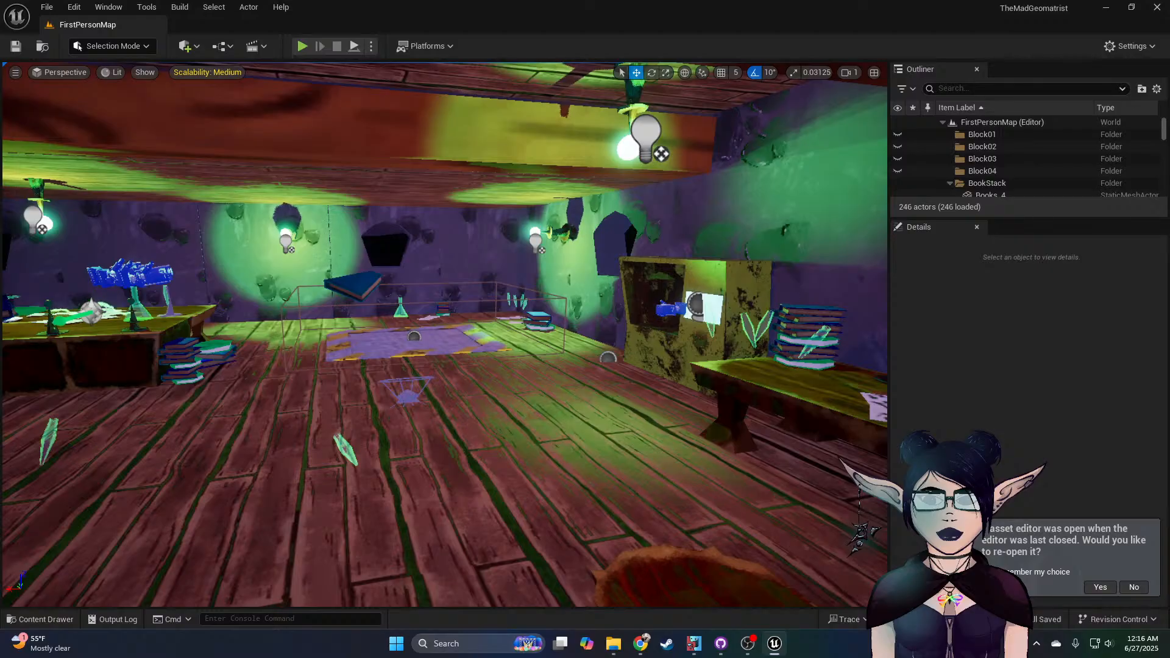
{"action": "right_click_drag", "start_coordinate": [445, 335], "coordinate": [804, 287]}
{"action": "right_click_drag", "start_coordinate": [597, 270], "coordinate": [512, 281]}
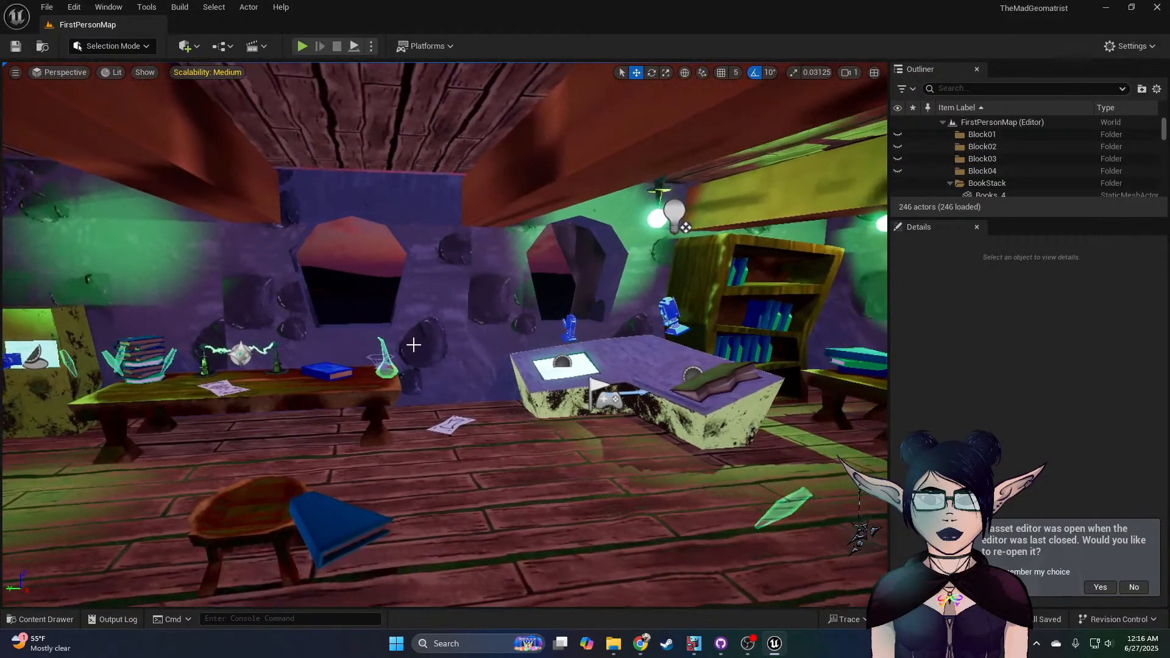
Step: Place a Box geometry brush on the open wooden floor of the laboratory, near the stone desk
{"action": "left_click", "coordinate": [183, 49]}
{"action": "mouse_move", "coordinate": [211, 253]}
{"action": "mouse_move", "coordinate": [274, 243]}
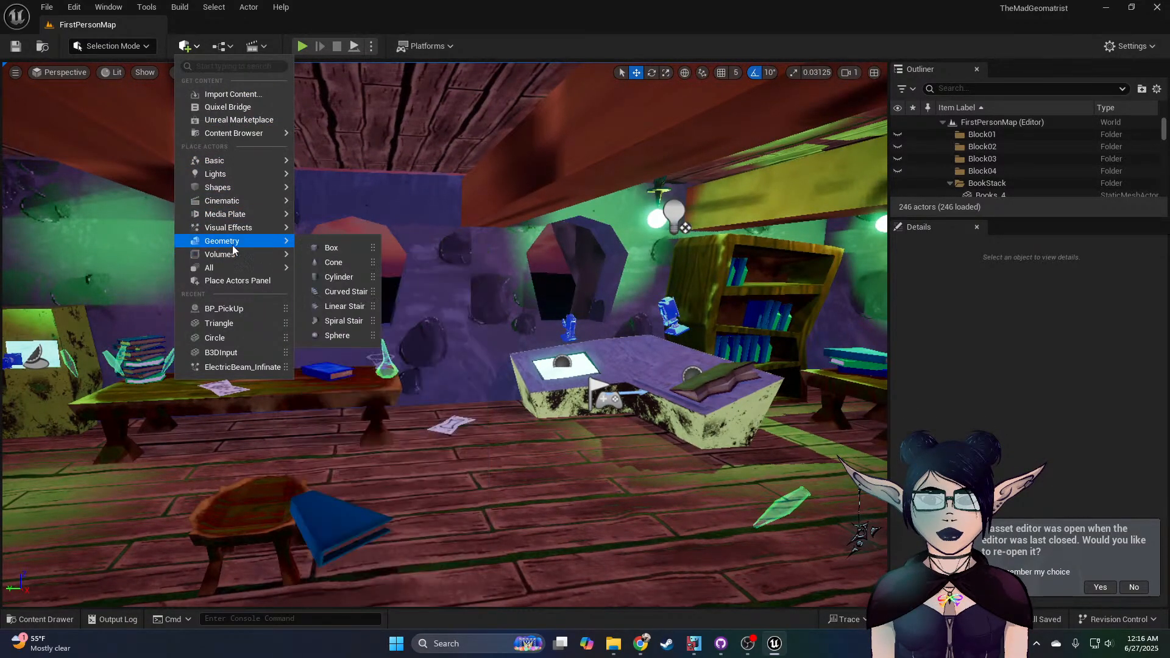
{"action": "mouse_move", "coordinate": [338, 246]}
{"action": "left_mouse_down"}
{"action": "mouse_move", "coordinate": [561, 439]}
{"action": "mouse_move", "coordinate": [577, 477]}
{"action": "mouse_move", "coordinate": [567, 466]}
{"action": "left_mouse_up"}
{"action": "key", "text": "a"}
{"action": "mouse_move", "coordinate": [572, 449]}
{"action": "right_mouse_down"}
{"action": "mouse_move", "coordinate": [646, 451]}
{"action": "mouse_move", "coordinate": [573, 449]}
{"action": "right_mouse_up"}
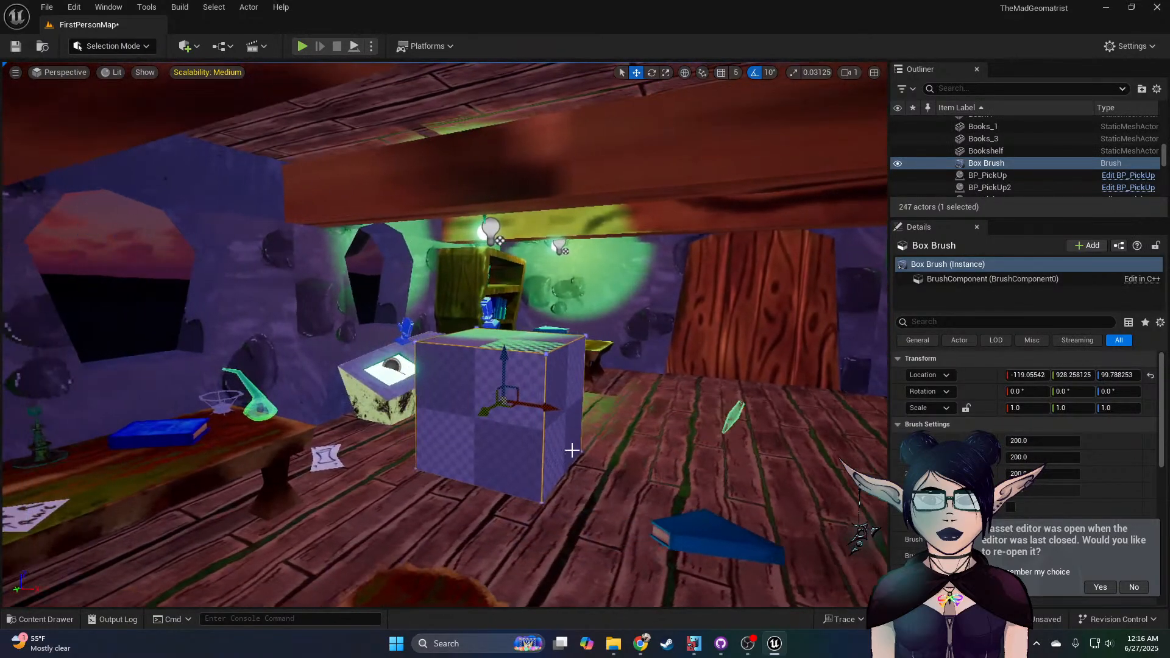
Step: Switch to Brush Editing mode and push one side face of the Box brush inward to form a thin upright slab
{"action": "left_click", "coordinate": [114, 50]}
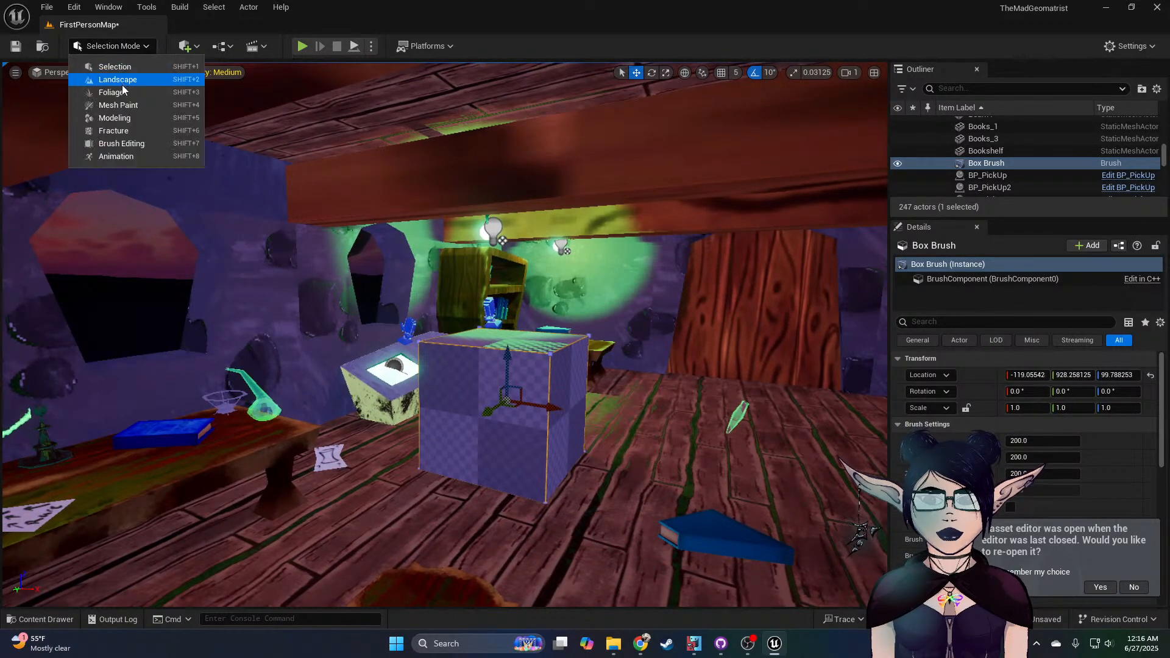
{"action": "left_click", "coordinate": [251, 204]}
{"action": "right_click_drag", "start_coordinate": [331, 329], "coordinate": [451, 336]}
{"action": "key", "text": "w"}
{"action": "key", "text": "a"}
{"action": "left_click", "coordinate": [309, 356]}
{"action": "left_click_drag", "start_coordinate": [348, 360], "coordinate": [489, 328]}
{"action": "mouse_move", "coordinate": [486, 316]}
{"action": "right_mouse_down"}
{"action": "mouse_move", "coordinate": [462, 275]}
{"action": "mouse_move", "coordinate": [305, 302]}
{"action": "mouse_move", "coordinate": [360, 347]}
{"action": "mouse_move", "coordinate": [439, 365]}
{"action": "mouse_move", "coordinate": [442, 347]}
{"action": "right_mouse_up"}
{"action": "key", "text": "d"}
{"action": "key", "text": "d"}
{"action": "mouse_move", "coordinate": [507, 243]}
{"action": "right_mouse_down"}
{"action": "mouse_move", "coordinate": [540, 245]}
{"action": "mouse_move", "coordinate": [467, 243]}
{"action": "right_mouse_up"}
{"action": "key", "text": "s"}
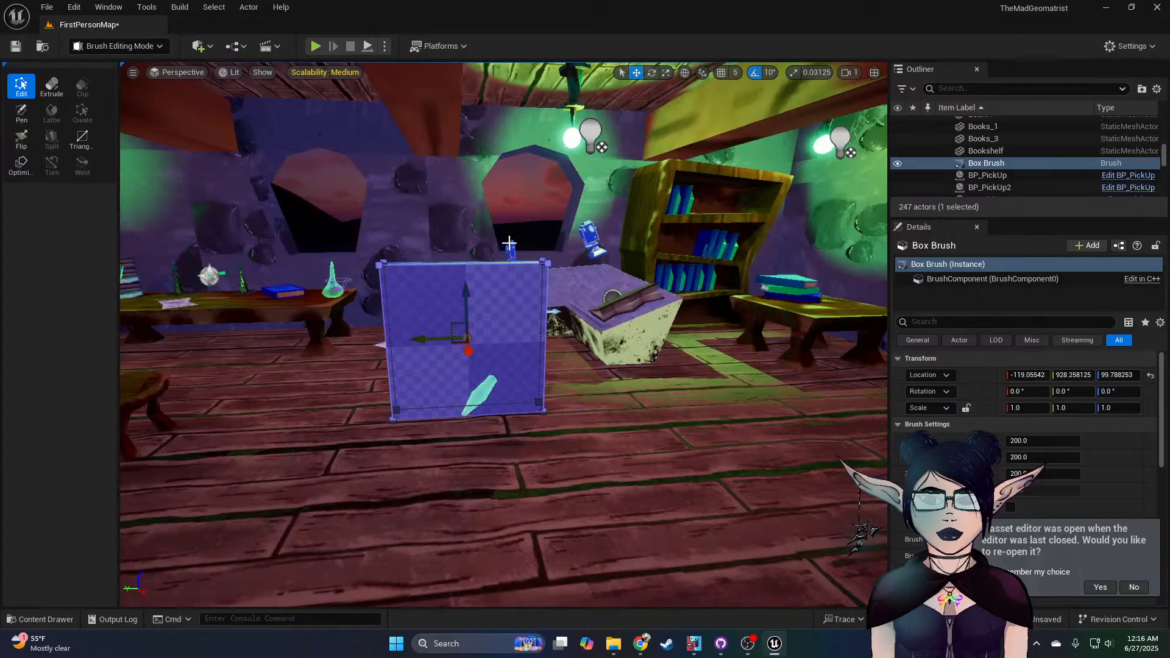
Step: In the Front orthographic view, stretch both ends of the thin Box brush to span the laboratory's taller section
{"action": "left_click", "coordinate": [185, 76]}
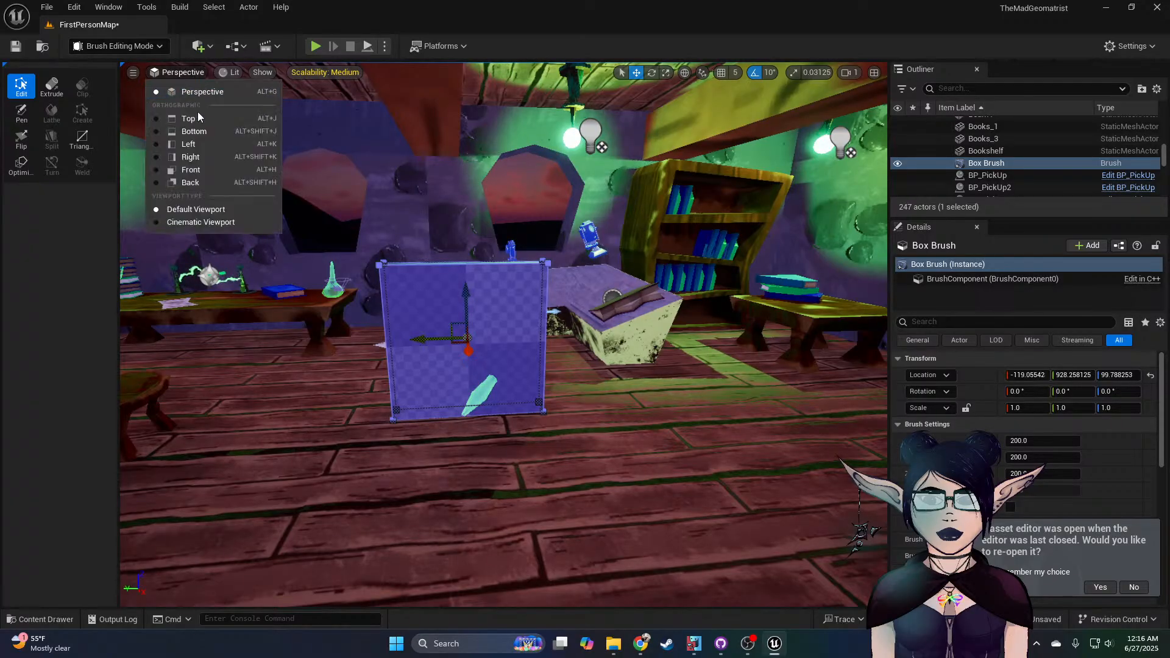
{"action": "left_click", "coordinate": [198, 146]}
{"action": "scroll", "coordinate": [588, 510], "scroll_direction": "up", "scroll_amount": 4}
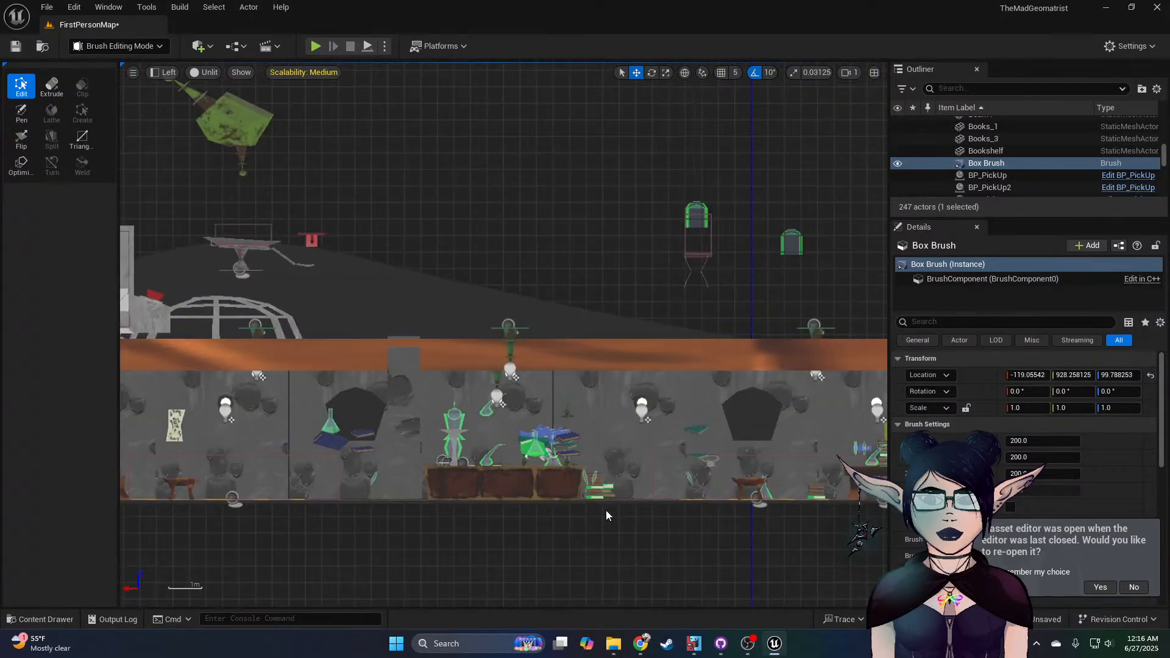
{"action": "scroll", "coordinate": [606, 510], "scroll_direction": "down", "scroll_amount": 2}
{"action": "left_click", "coordinate": [171, 72]}
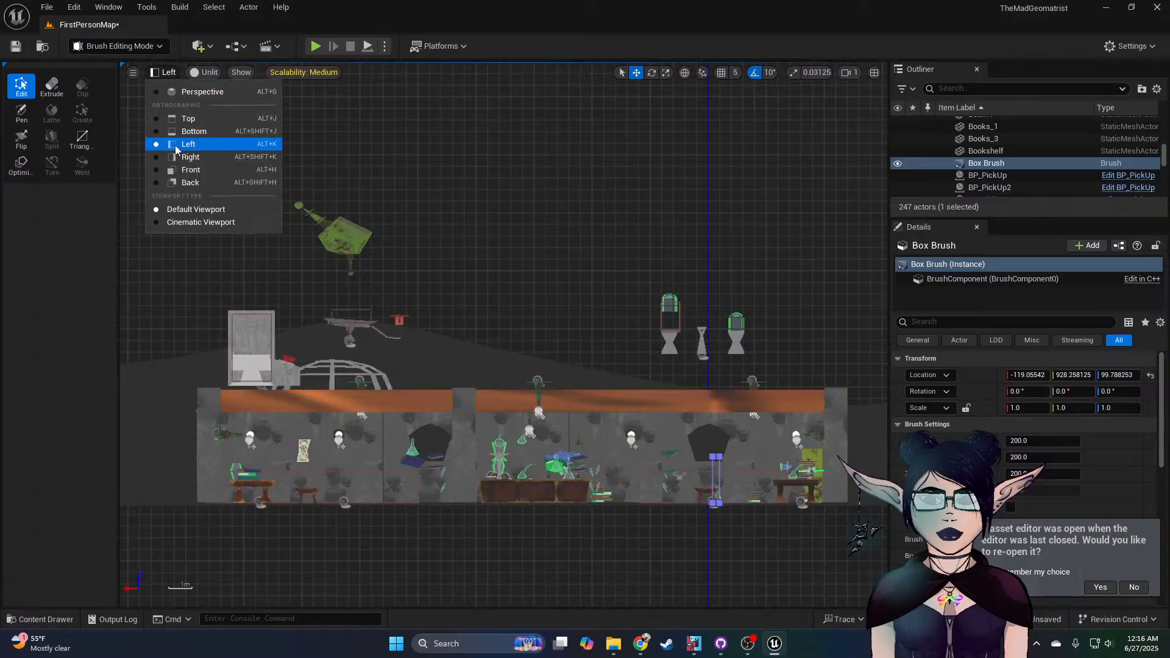
{"action": "left_click", "coordinate": [186, 170]}
{"action": "scroll", "coordinate": [635, 491], "scroll_direction": "down", "scroll_amount": 1}
{"action": "scroll", "coordinate": [636, 457], "scroll_direction": "up", "scroll_amount": 1}
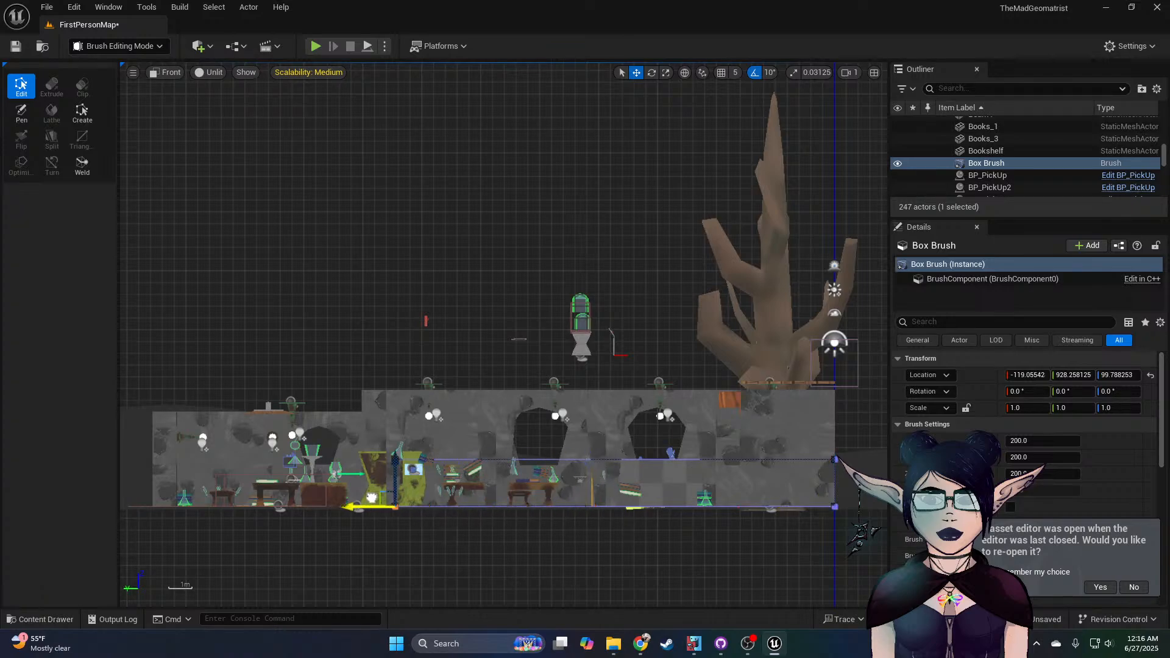
{"action": "left_click_drag", "start_coordinate": [340, 494], "coordinate": [339, 493]}
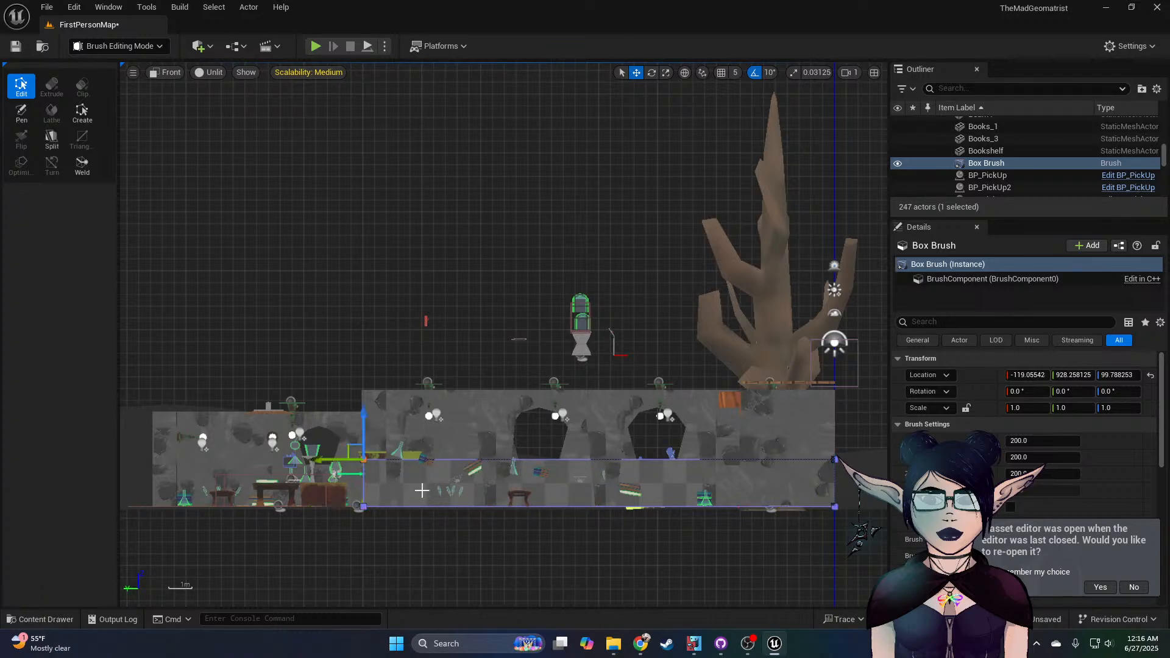
Step: Raise the Box brush's upper vertices to the laboratory's ceiling height and check the wall in the Perspective view
{"action": "left_click_drag", "start_coordinate": [472, 439], "coordinate": [884, 487]}
{"action": "left_click_drag", "start_coordinate": [833, 389], "coordinate": [832, 360]}
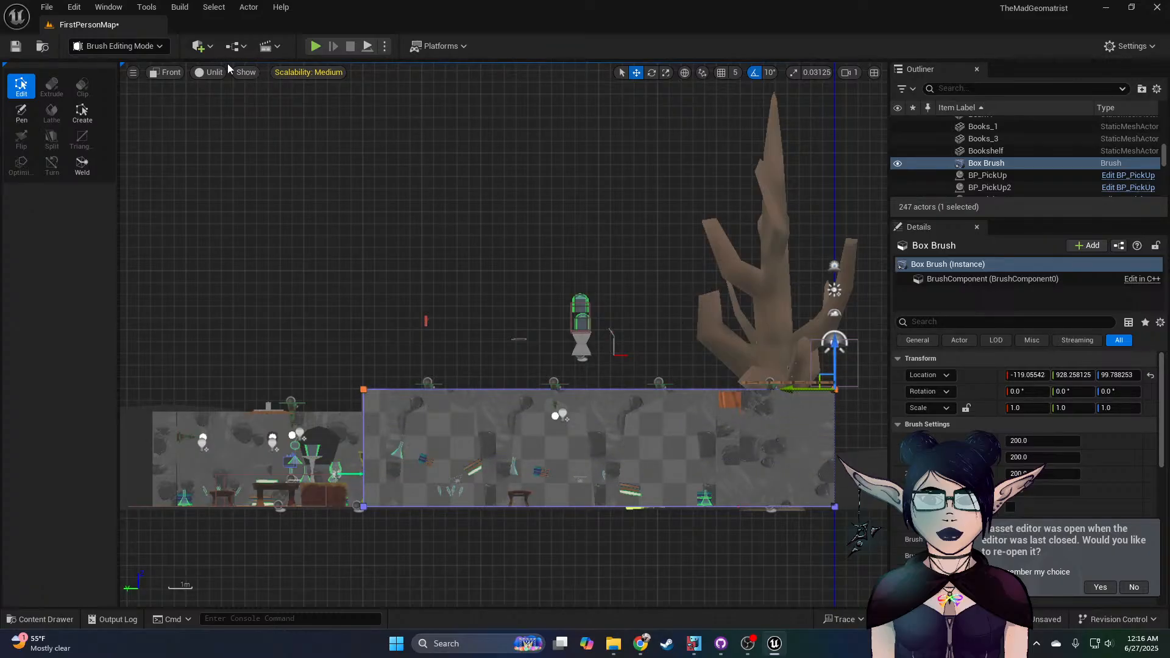
{"action": "left_click", "coordinate": [178, 75]}
{"action": "left_click", "coordinate": [171, 94]}
{"action": "mouse_move", "coordinate": [378, 274]}
{"action": "right_mouse_down"}
{"action": "mouse_move", "coordinate": [487, 305]}
{"action": "mouse_move", "coordinate": [390, 280]}
{"action": "mouse_move", "coordinate": [328, 333]}
{"action": "right_mouse_up"}
{"action": "key", "text": "s"}
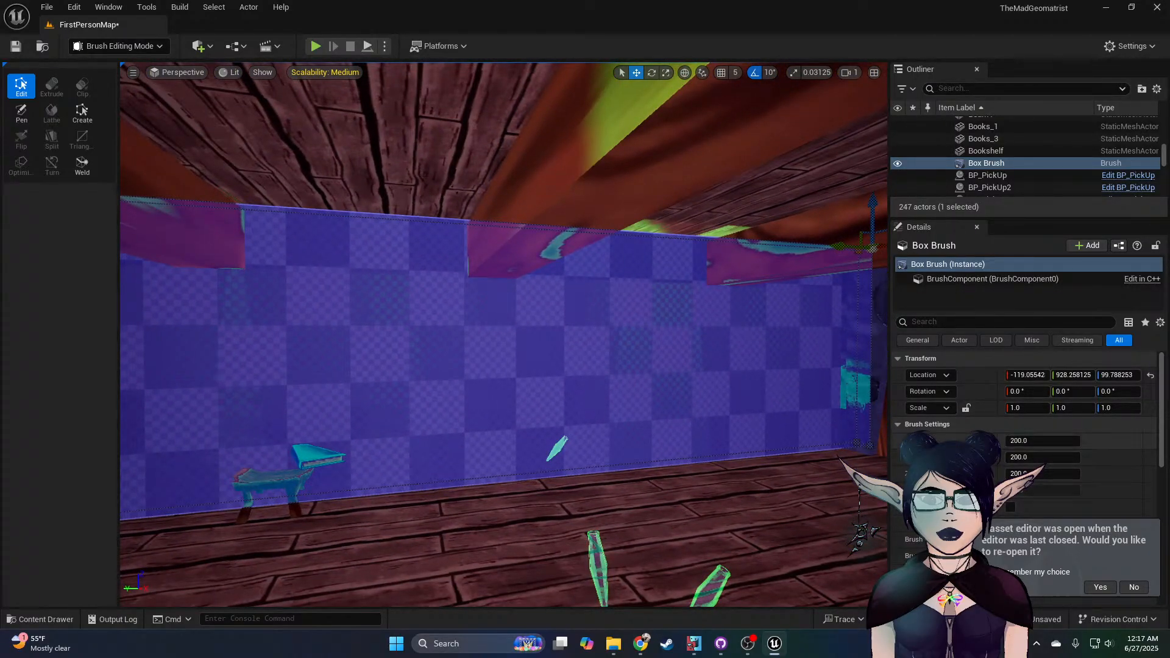
Step: Return to Selection mode and dismiss the prompt about re-opening the asset editor
{"action": "left_click", "coordinate": [113, 50]}
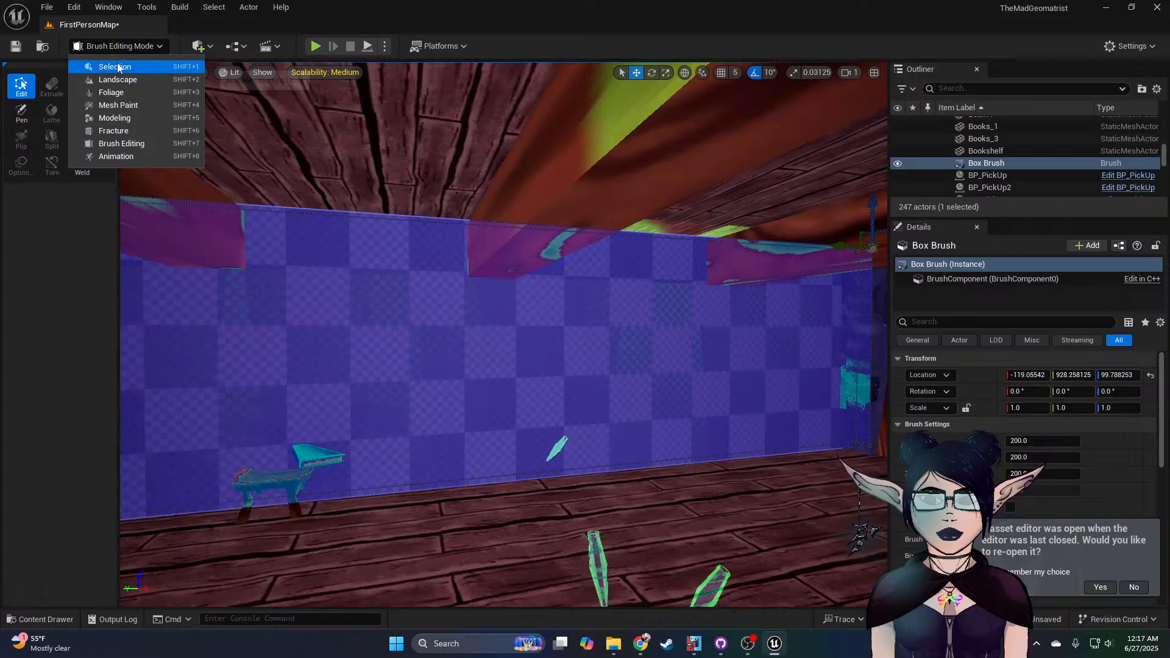
{"action": "left_click", "coordinate": [117, 63]}
{"action": "scroll", "coordinate": [629, 374], "scroll_direction": "down", "scroll_amount": 2}
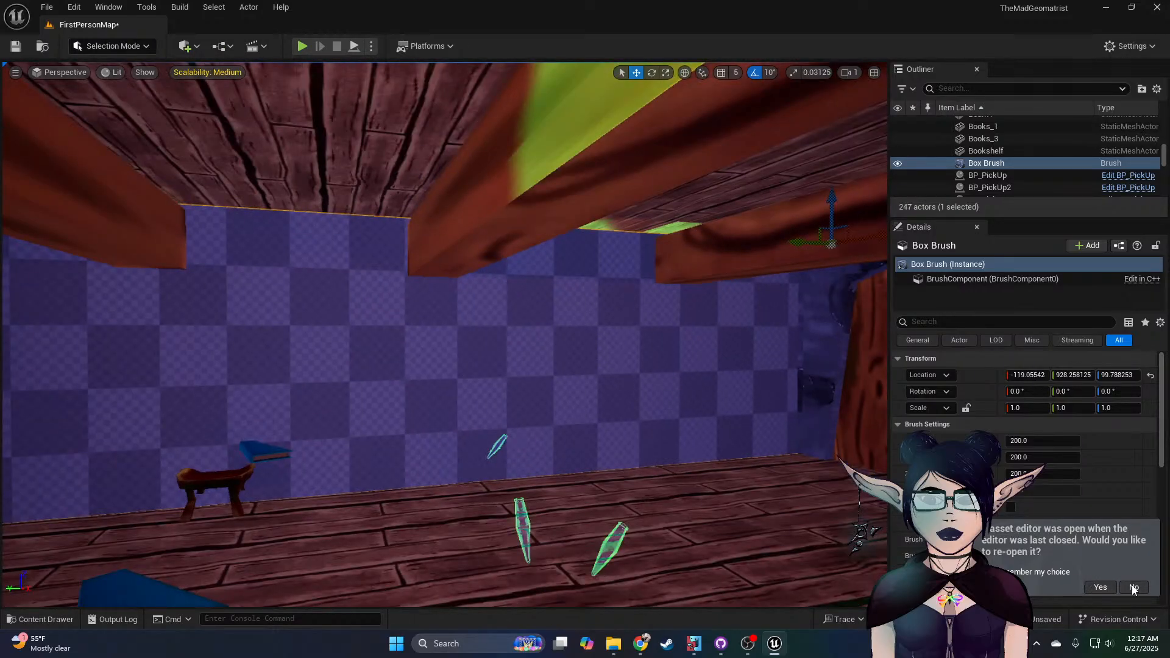
{"action": "left_click", "coordinate": [1098, 582]}
{"action": "scroll", "coordinate": [1046, 527], "scroll_direction": "down", "scroll_amount": 3}
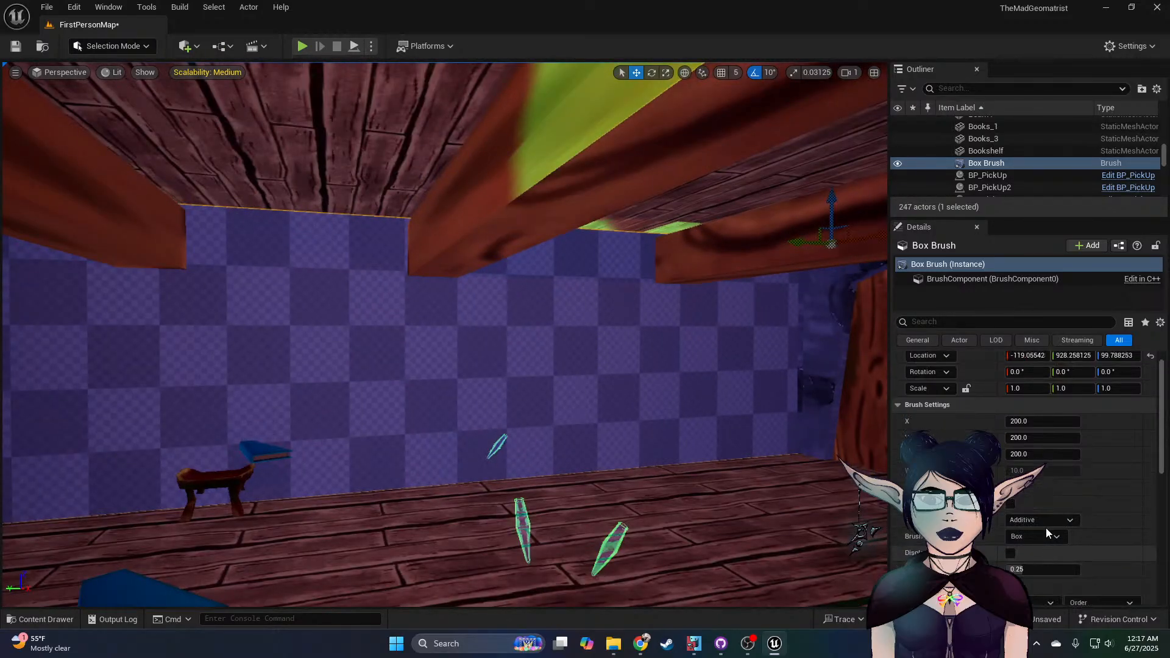
{"action": "scroll", "coordinate": [1046, 528], "scroll_direction": "up", "scroll_amount": 3}
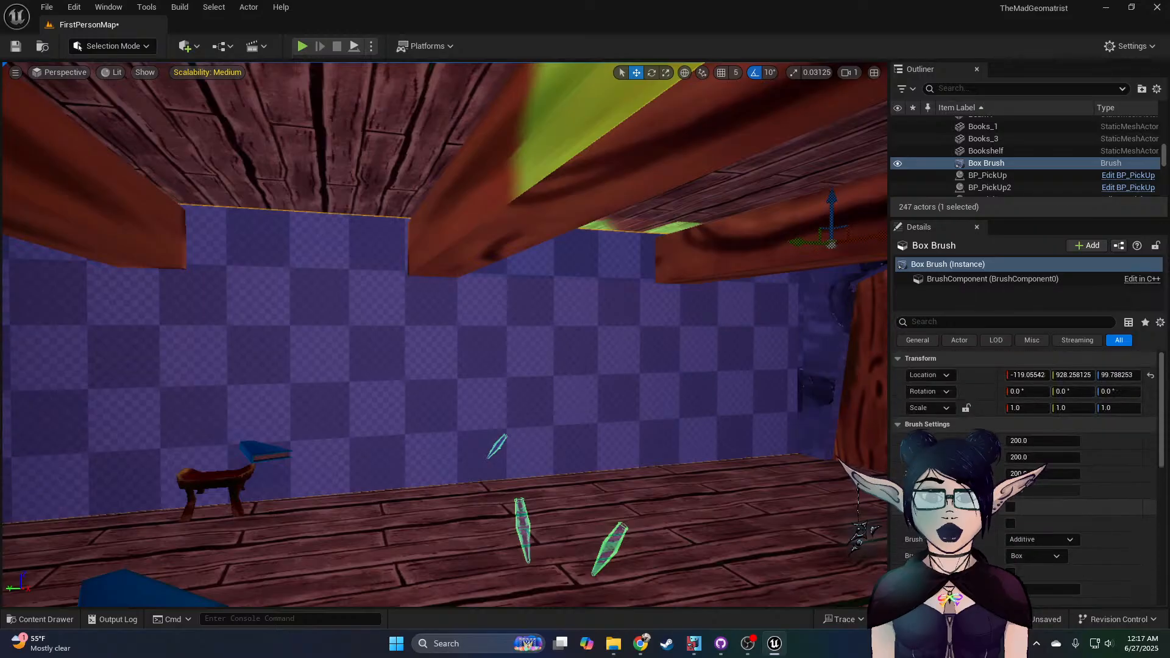
Step: Select the surfaces of the Box brush wall and assign the Stone_Mat material to them
{"action": "left_click", "coordinate": [408, 311]}
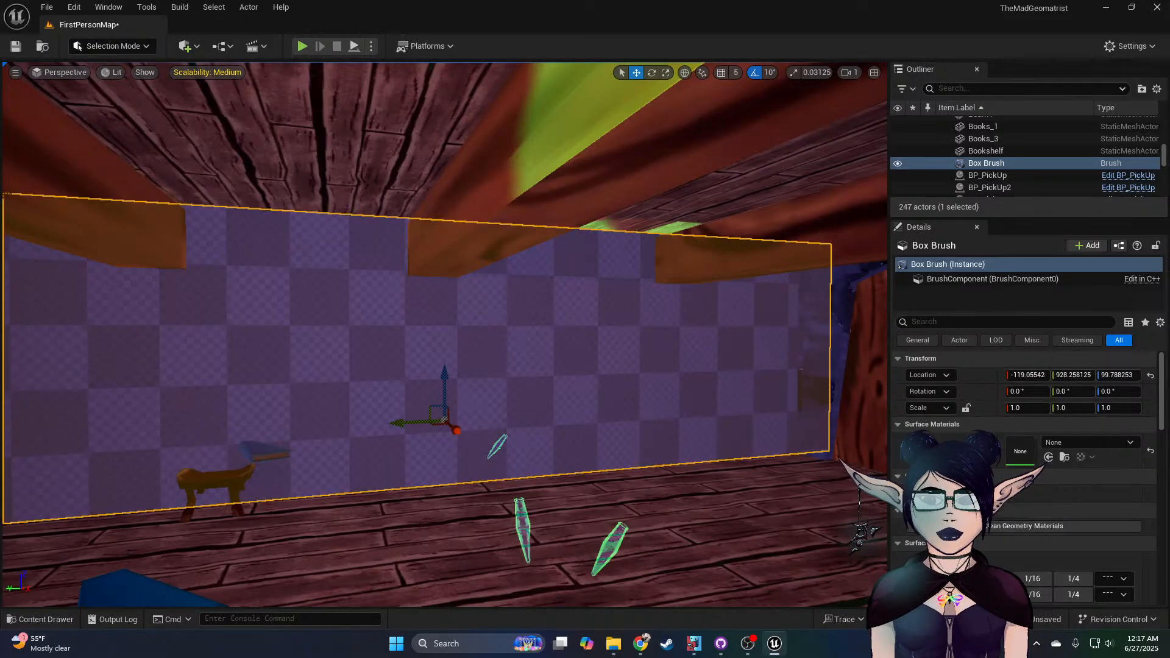
{"action": "left_click", "coordinate": [957, 494]}
{"action": "left_click", "coordinate": [975, 336]}
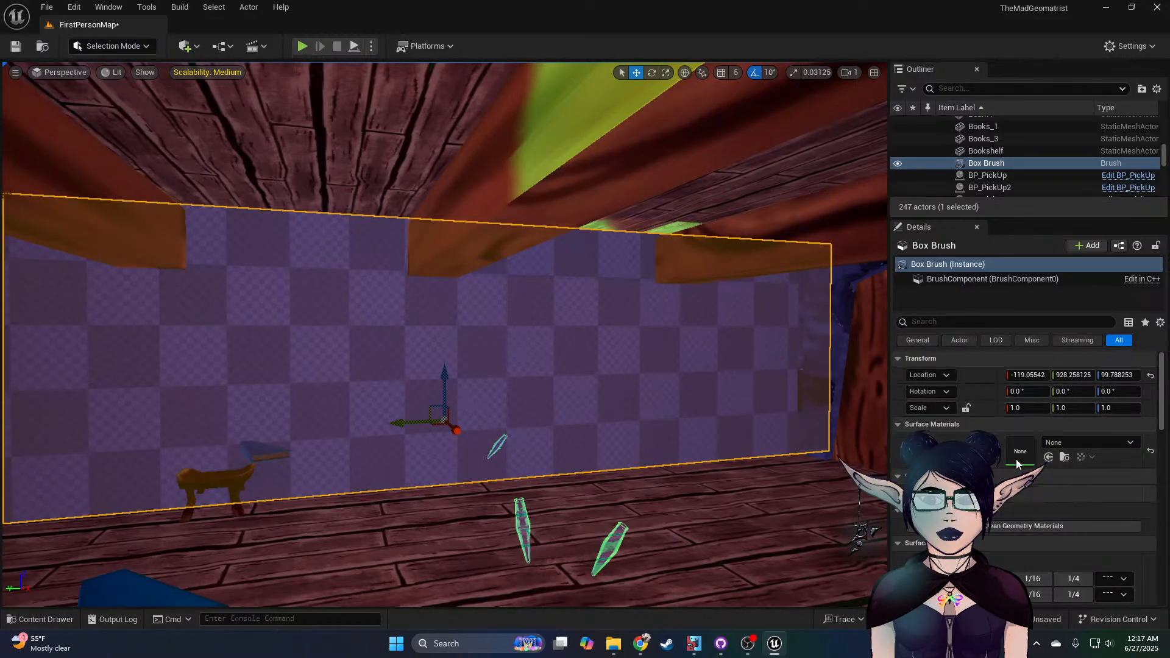
{"action": "left_click", "coordinate": [1063, 444]}
{"action": "type", "text": "stone"}
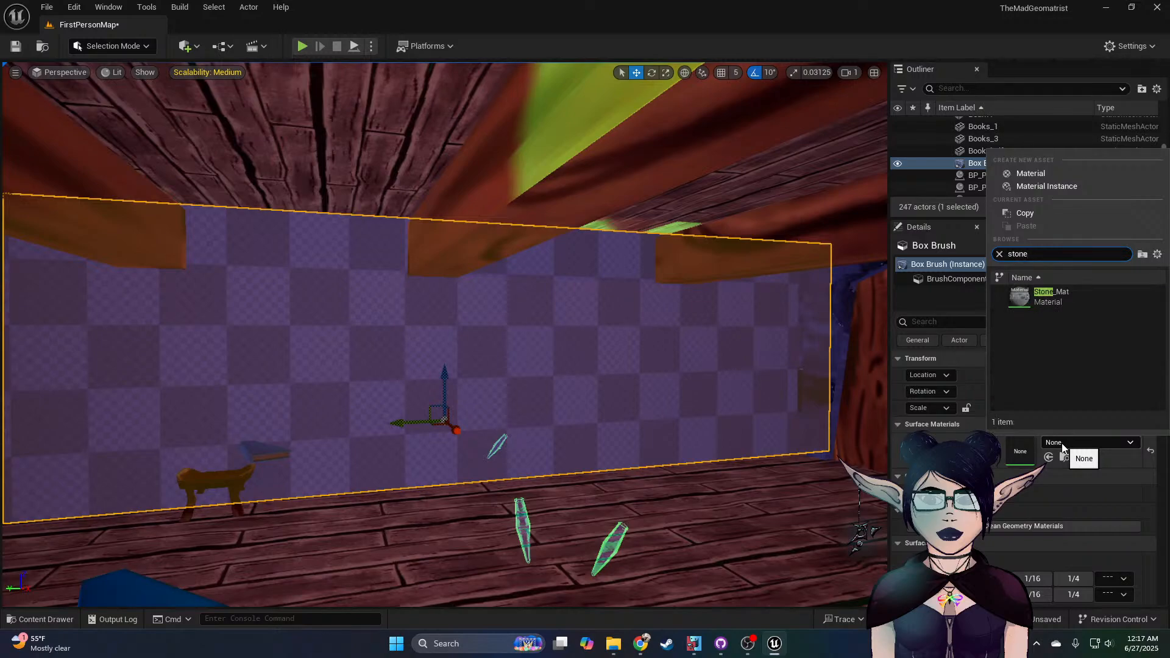
{"action": "left_click", "coordinate": [1073, 295]}
Step: Apply a surface texture scale of 8.0 to the Box brush wall and inspect the stone pattern
{"action": "scroll", "coordinate": [987, 554], "scroll_direction": "down", "scroll_amount": 4}
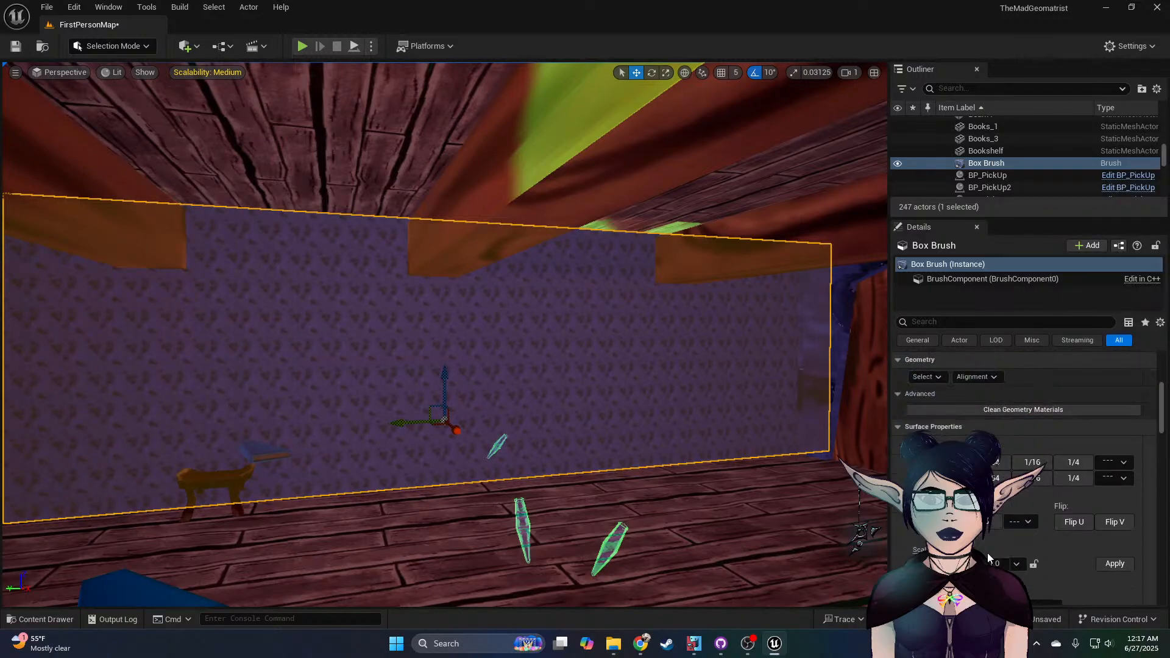
{"action": "scroll", "coordinate": [987, 553], "scroll_direction": "down", "scroll_amount": 1}
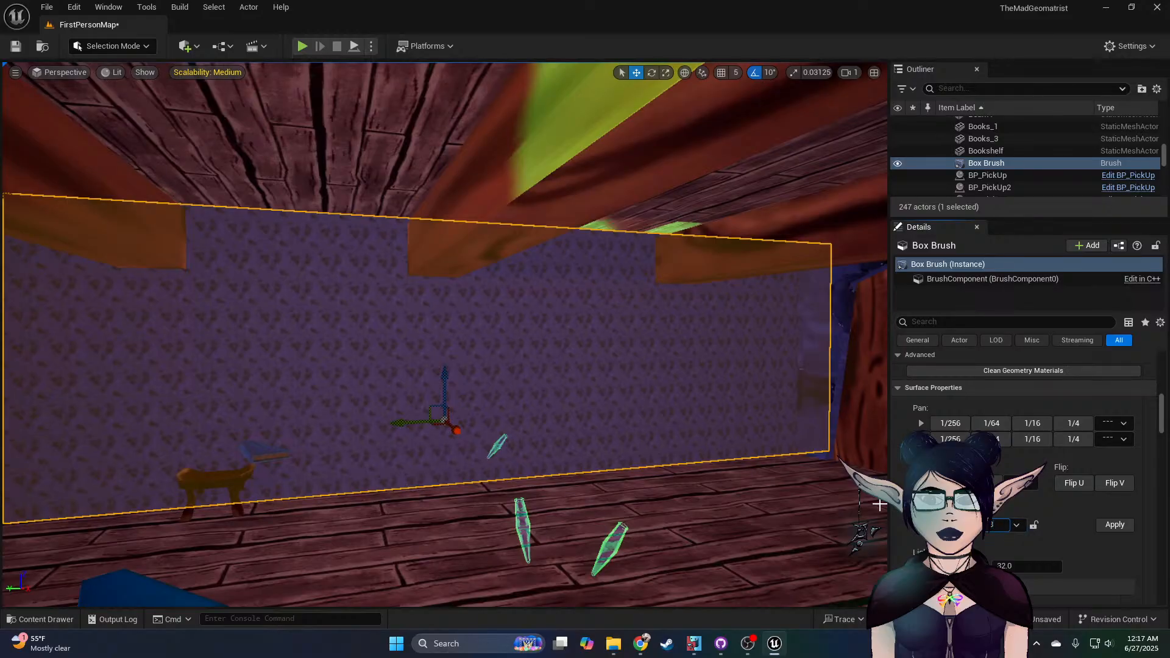
{"action": "left_click", "coordinate": [1114, 525]}
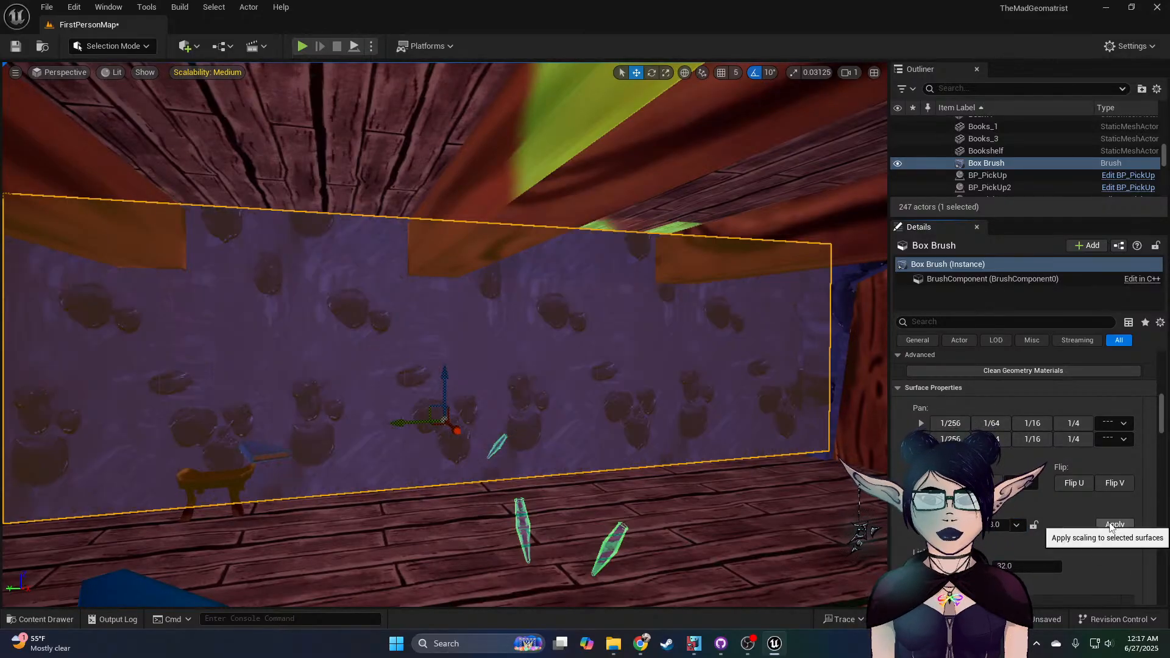
{"action": "mouse_move", "coordinate": [549, 366]}
{"action": "right_mouse_down"}
{"action": "mouse_move", "coordinate": [420, 359]}
{"action": "mouse_move", "coordinate": [582, 360]}
{"action": "right_mouse_up"}
{"action": "right_click_drag", "start_coordinate": [606, 424], "coordinate": [600, 424]}
{"action": "mouse_move", "coordinate": [533, 391]}
{"action": "right_mouse_down"}
{"action": "mouse_move", "coordinate": [469, 370]}
{"action": "mouse_move", "coordinate": [323, 378]}
{"action": "mouse_move", "coordinate": [359, 377]}
{"action": "right_mouse_up"}
{"action": "mouse_move", "coordinate": [590, 379]}
{"action": "left_mouse_down"}
{"action": "mouse_move", "coordinate": [477, 383]}
{"action": "mouse_move", "coordinate": [604, 408]}
{"action": "left_mouse_up"}
{"action": "mouse_move", "coordinate": [604, 408]}
{"action": "right_mouse_down"}
{"action": "mouse_move", "coordinate": [548, 390]}
{"action": "mouse_move", "coordinate": [481, 399]}
{"action": "mouse_move", "coordinate": [285, 178]}
{"action": "right_mouse_up"}
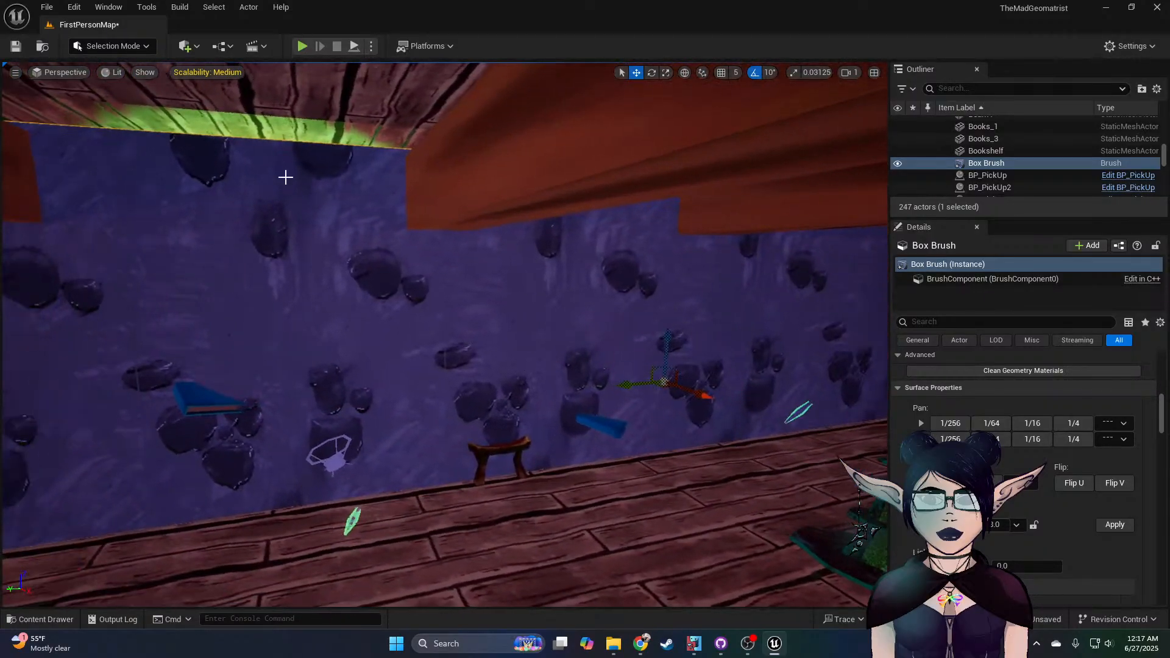
{"action": "left_click", "coordinate": [188, 47]}
{"action": "mouse_move", "coordinate": [233, 245]}
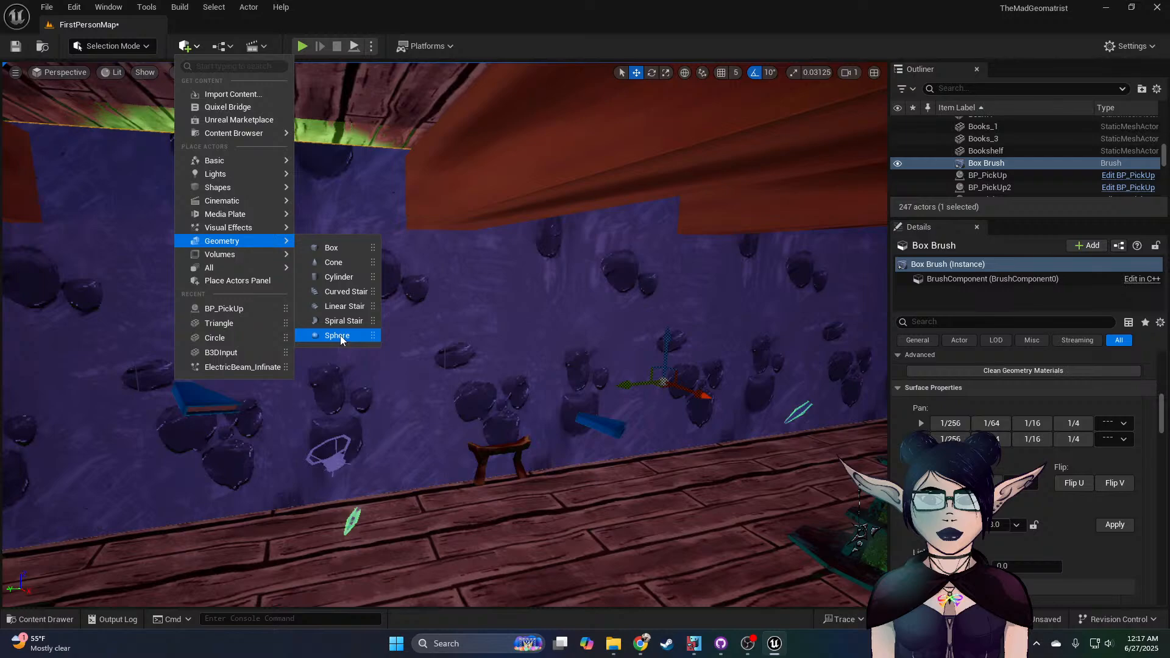
{"action": "key", "text": "Escape"}
{"action": "right_click_drag", "start_coordinate": [521, 390], "coordinate": [689, 426]}
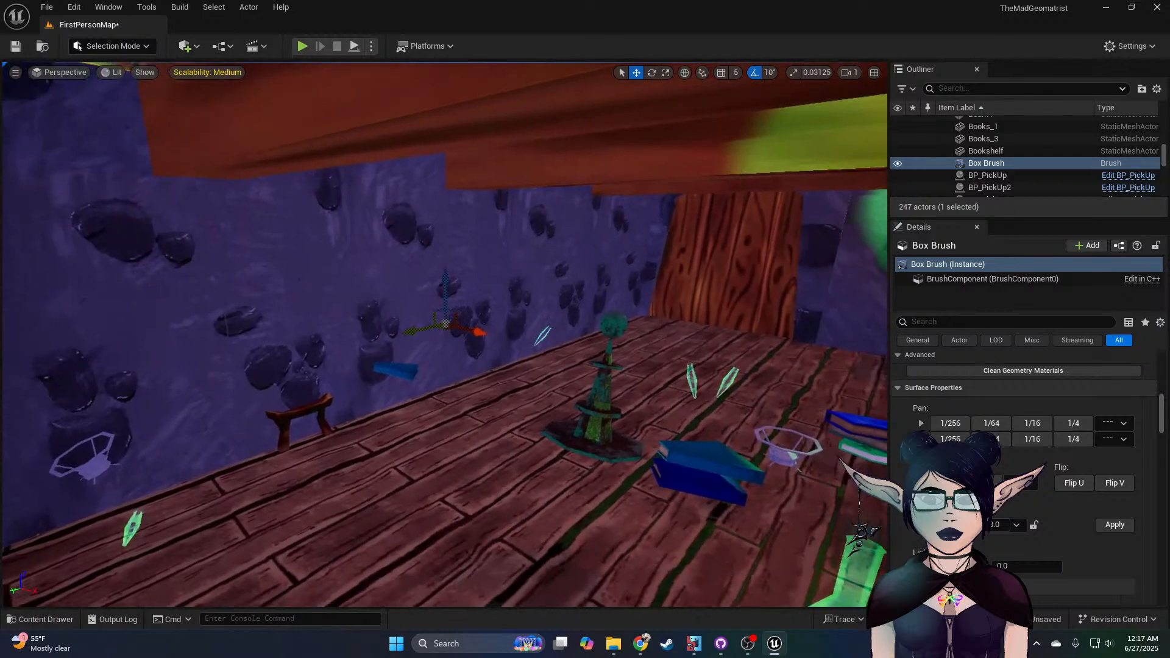
{"action": "right_click_drag", "start_coordinate": [451, 183], "coordinate": [292, 159]}
{"action": "left_click", "coordinate": [181, 48]}
{"action": "mouse_move", "coordinate": [263, 244]}
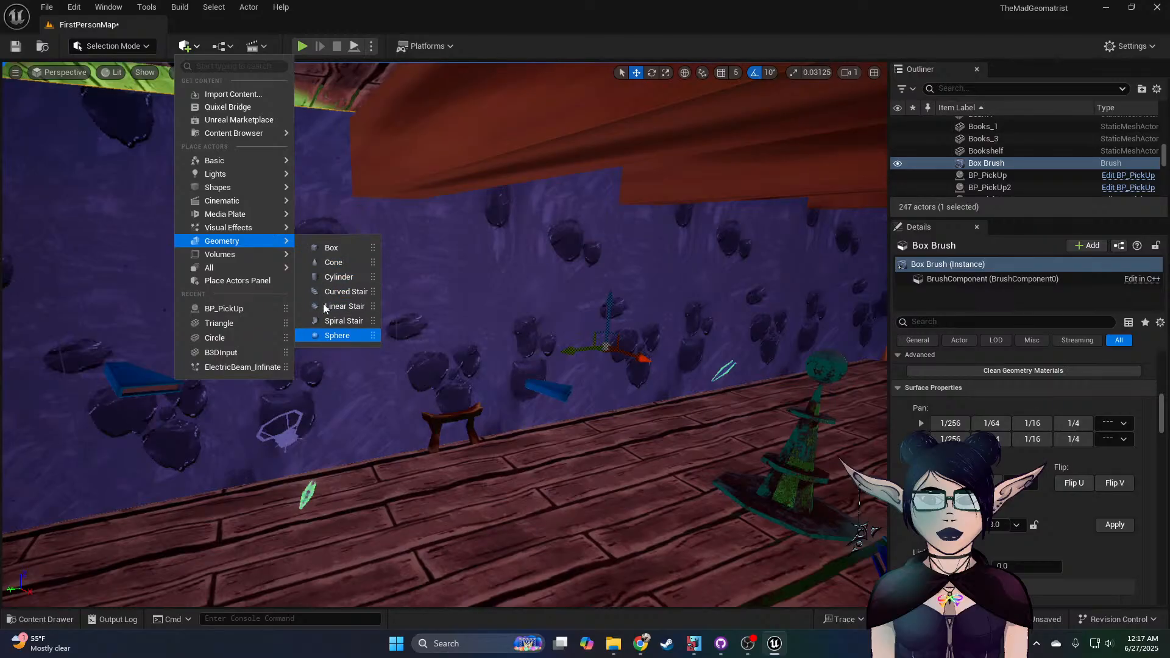
{"action": "key", "text": "Escape"}
{"action": "right_click_drag", "start_coordinate": [418, 329], "coordinate": [371, 310]}
{"action": "left_click", "coordinate": [189, 47]}
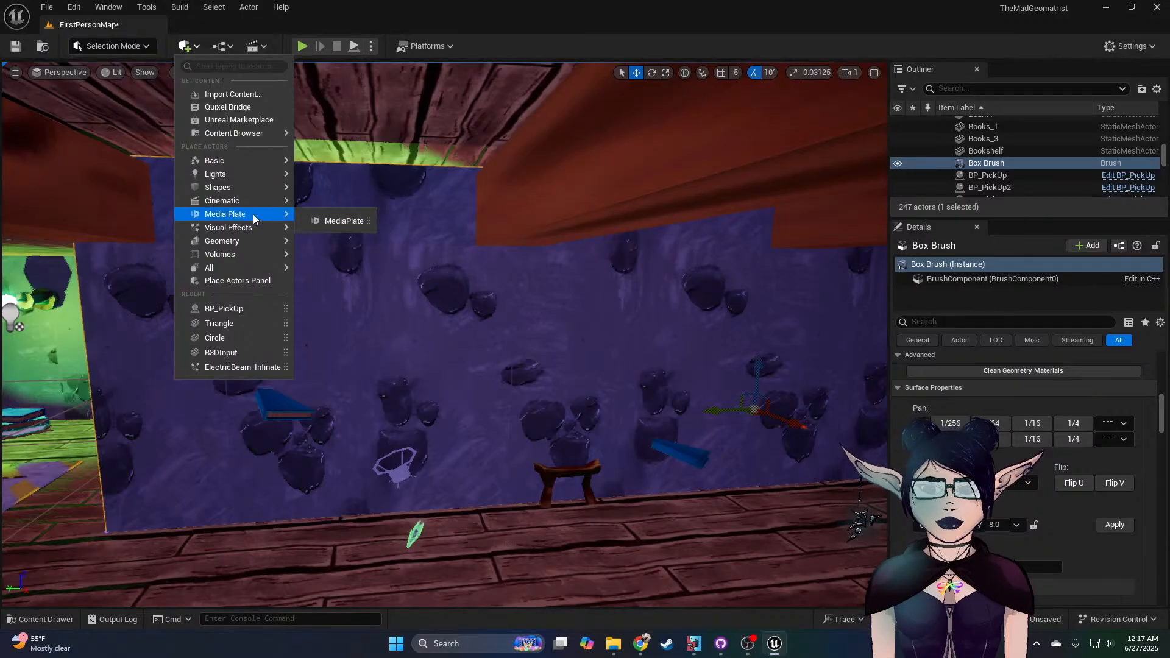
{"action": "left_click", "coordinate": [336, 279]}
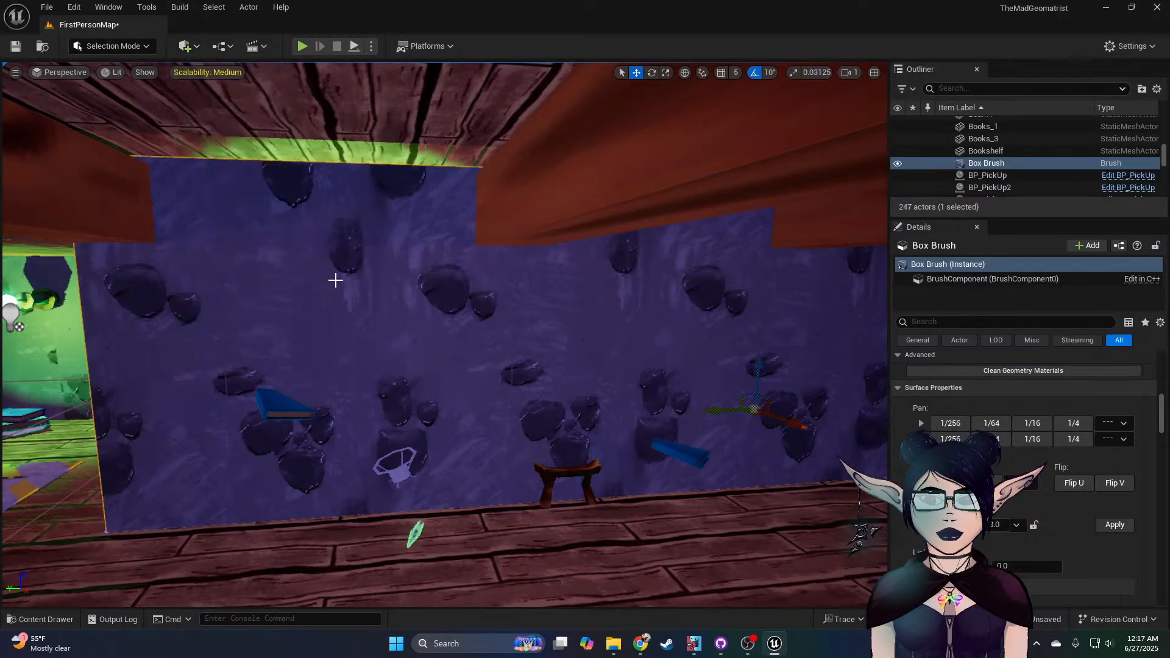
Step: Place a Cylinder geometry brush on the wooden floor beside the new stone wall
{"action": "left_click", "coordinate": [192, 48]}
{"action": "mouse_move", "coordinate": [261, 243]}
{"action": "left_click_drag", "start_coordinate": [347, 278], "coordinate": [575, 441]}
{"action": "left_click_drag", "start_coordinate": [448, 405], "coordinate": [449, 401]}
{"action": "right_click_drag", "start_coordinate": [449, 400], "coordinate": [449, 401]}
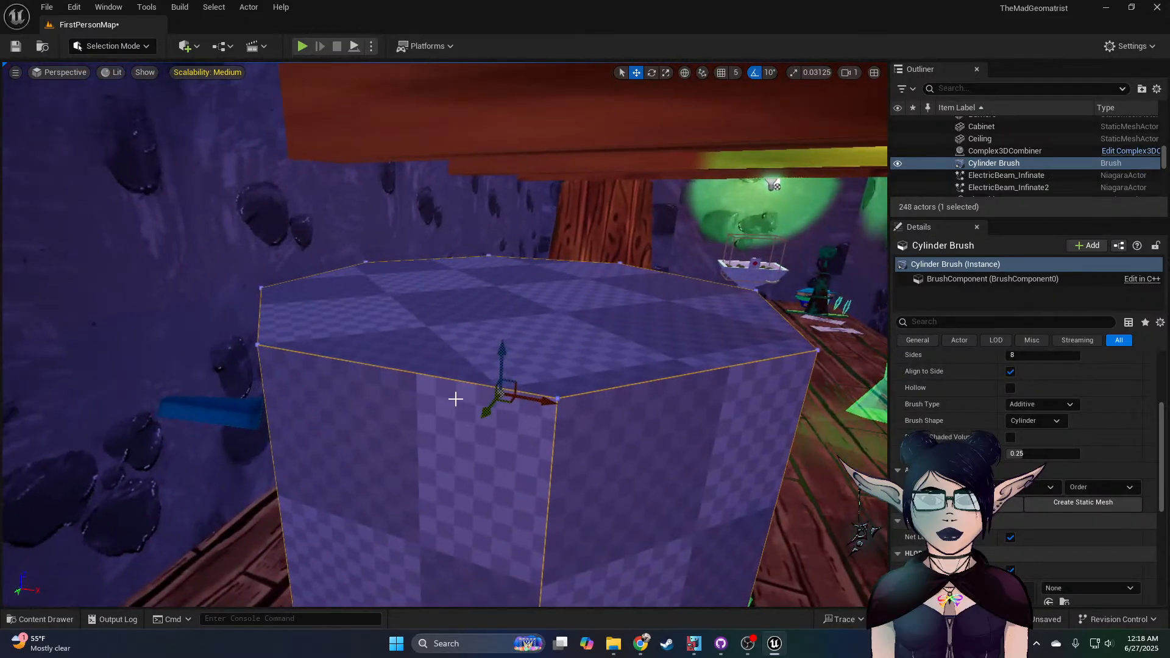
Step: Scale the Cylinder brush uniformly to about 0.41 and rotate it onto its side, facing the wall
{"action": "key", "text": "e"}
{"action": "key", "text": "r"}
{"action": "left_click_drag", "start_coordinate": [503, 396], "coordinate": [479, 426]}
{"action": "left_click_drag", "start_coordinate": [503, 355], "coordinate": [583, 409]}
{"action": "key", "text": "e"}
{"action": "key", "text": "w"}
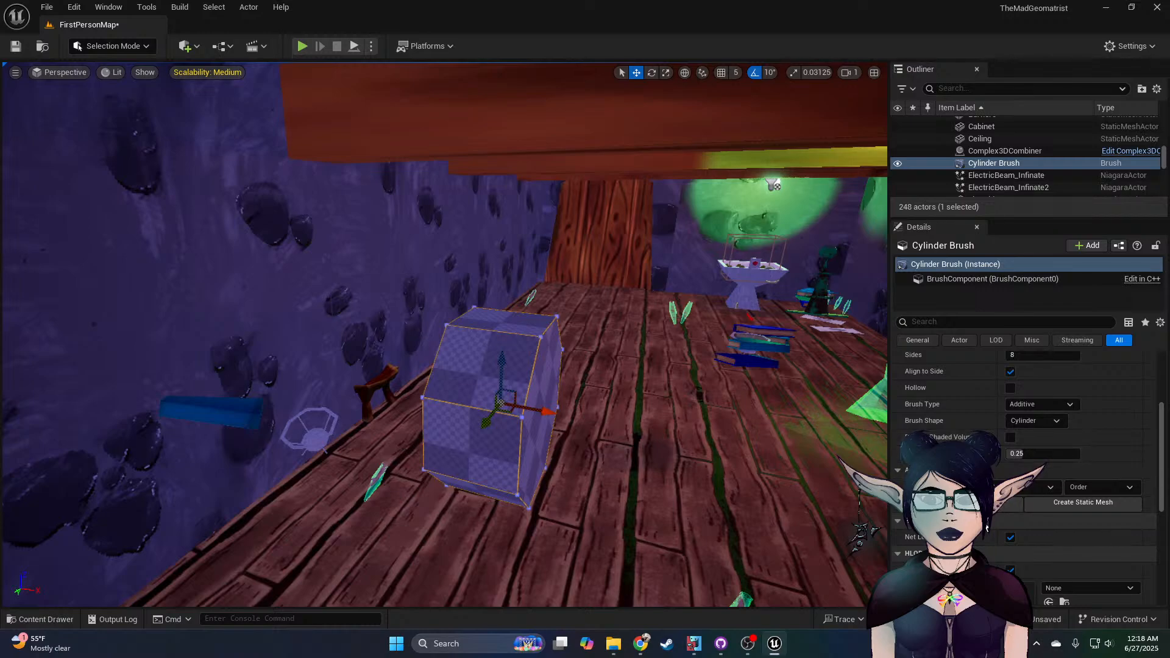
Step: Select all surfaces of the Cylinder brush and assign the Stone_Mat material to them
{"action": "scroll", "coordinate": [986, 526], "scroll_direction": "up", "scroll_amount": 8}
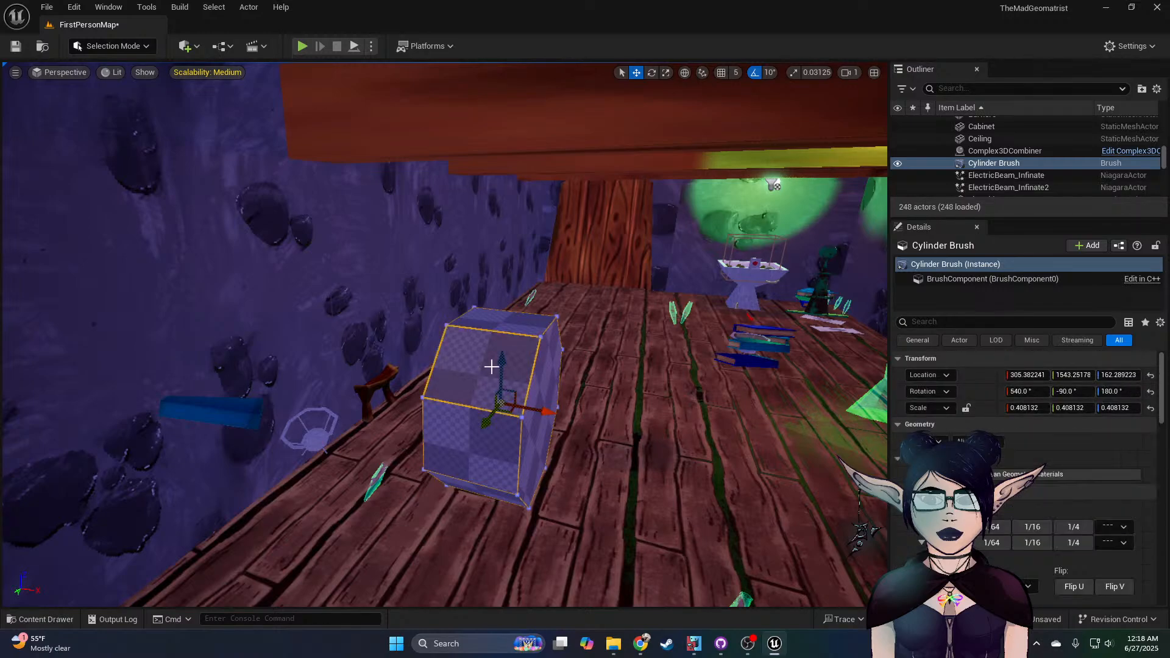
{"action": "left_click", "coordinate": [928, 493]}
{"action": "left_click", "coordinate": [961, 337]}
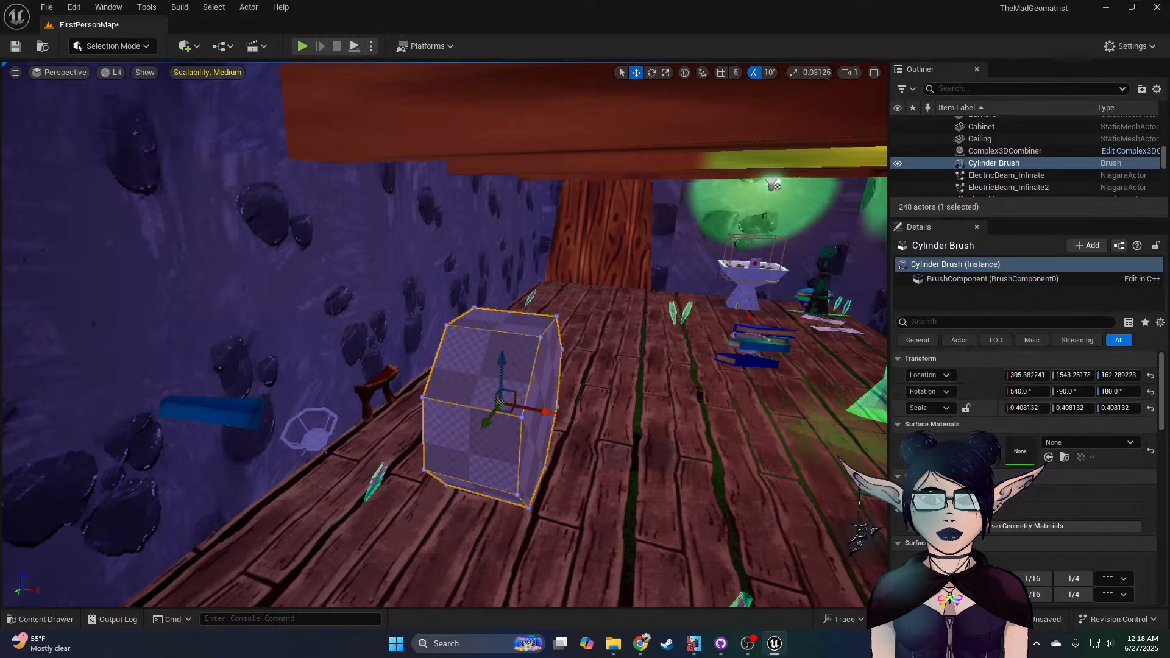
{"action": "left_click", "coordinate": [1066, 443]}
{"action": "type", "text": "stone"}
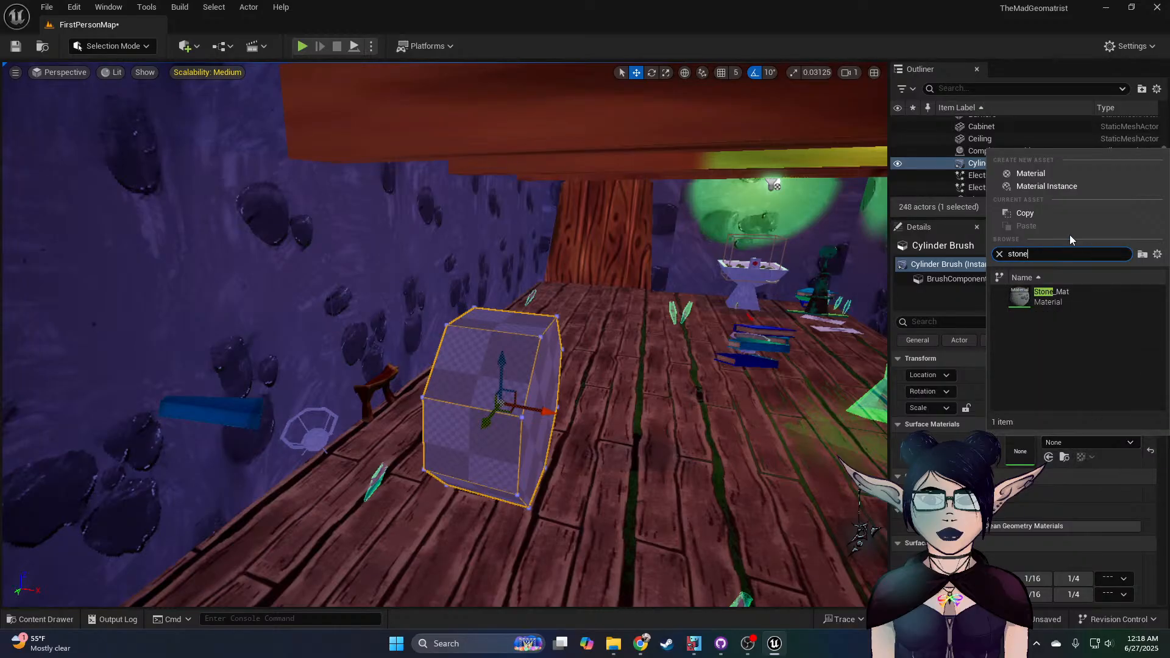
{"action": "left_click", "coordinate": [1038, 298]}
Step: Enlarge the stone texture on the Cylinder brush by applying a larger surface scale
{"action": "scroll", "coordinate": [1023, 426], "scroll_direction": "down", "scroll_amount": 5}
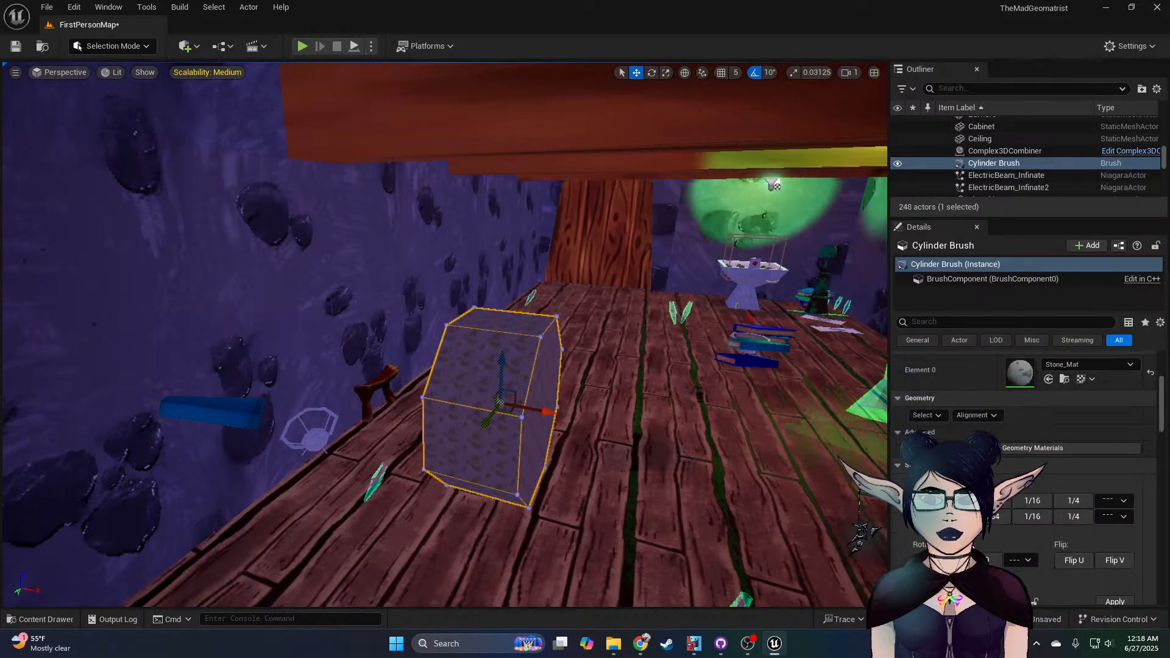
{"action": "scroll", "coordinate": [1023, 457], "scroll_direction": "down", "scroll_amount": 2}
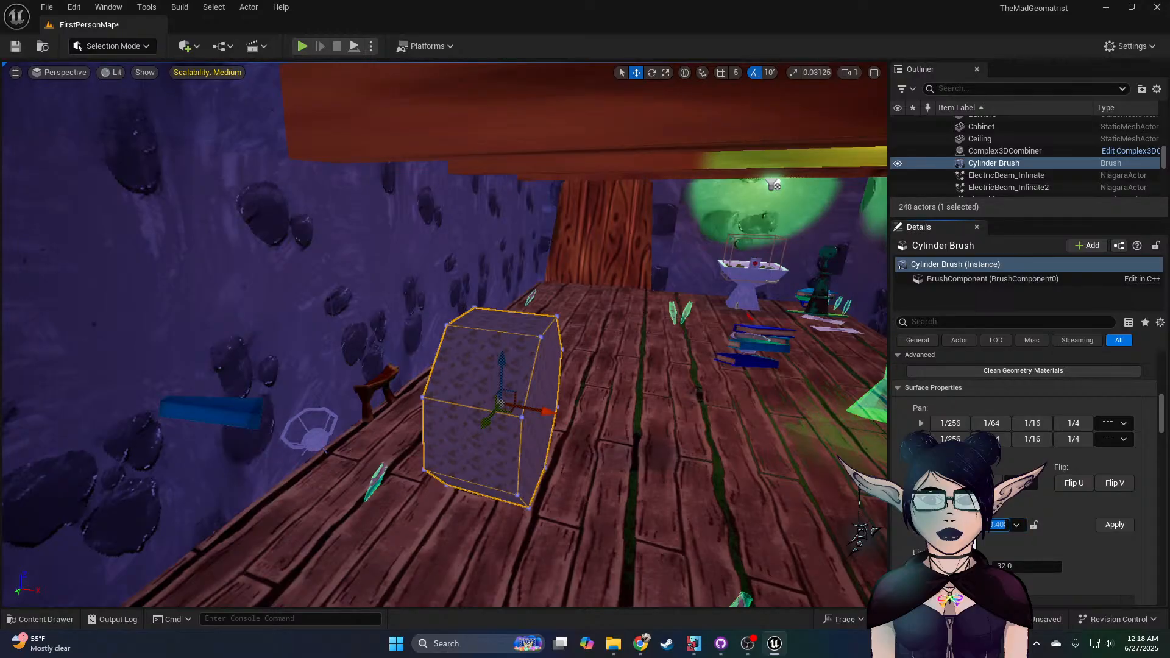
{"action": "left_click", "coordinate": [1106, 526]}
Step: Raise the Cylinder brush above the floor to a Z location of about 205.8
{"action": "key", "text": "d"}
{"action": "mouse_move", "coordinate": [619, 449]}
{"action": "right_mouse_down"}
{"action": "mouse_move", "coordinate": [481, 457]}
{"action": "mouse_move", "coordinate": [645, 392]}
{"action": "right_mouse_up"}
{"action": "key", "text": "a"}
{"action": "left_click_drag", "start_coordinate": [576, 343], "coordinate": [585, 297]}
Step: Set the Cylinder brush's Brush Type to Subtractive
{"action": "scroll", "coordinate": [1024, 457], "scroll_direction": "up", "scroll_amount": 3}
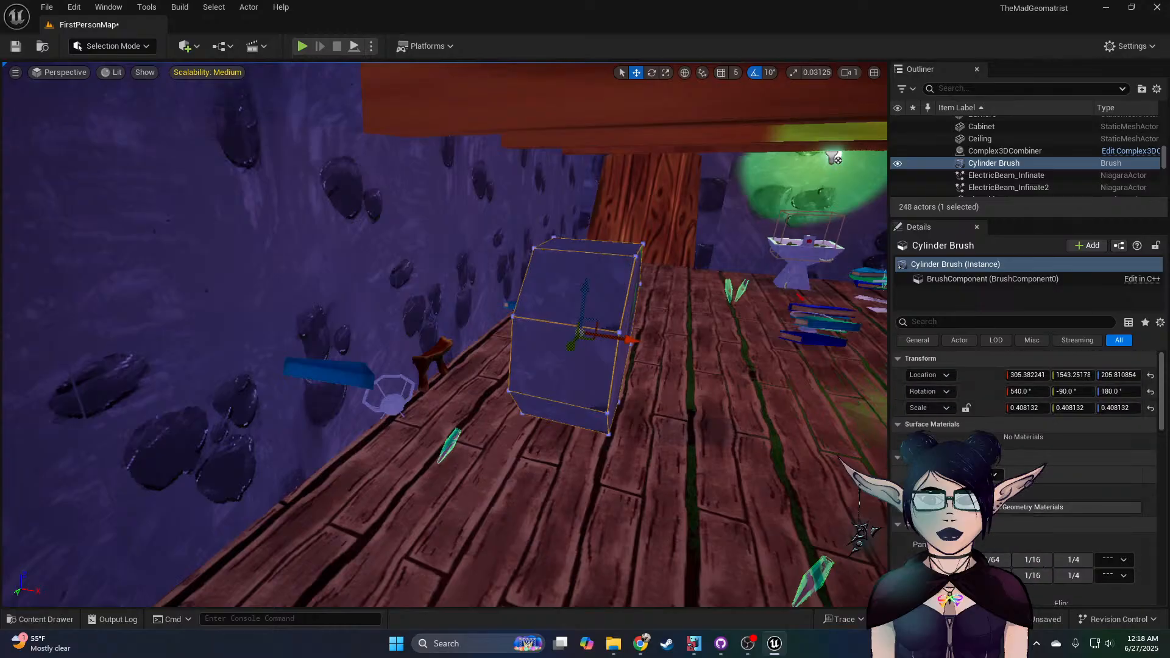
{"action": "scroll", "coordinate": [1034, 449], "scroll_direction": "down", "scroll_amount": 8}
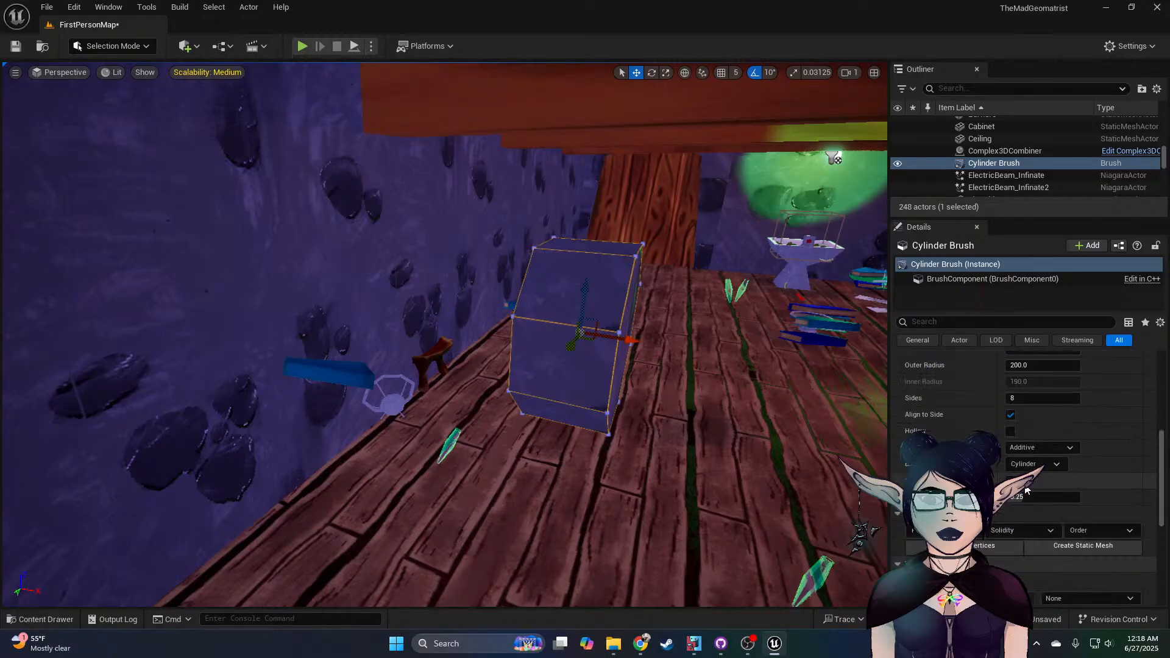
{"action": "left_click", "coordinate": [1035, 448]}
{"action": "left_click", "coordinate": [1030, 470]}
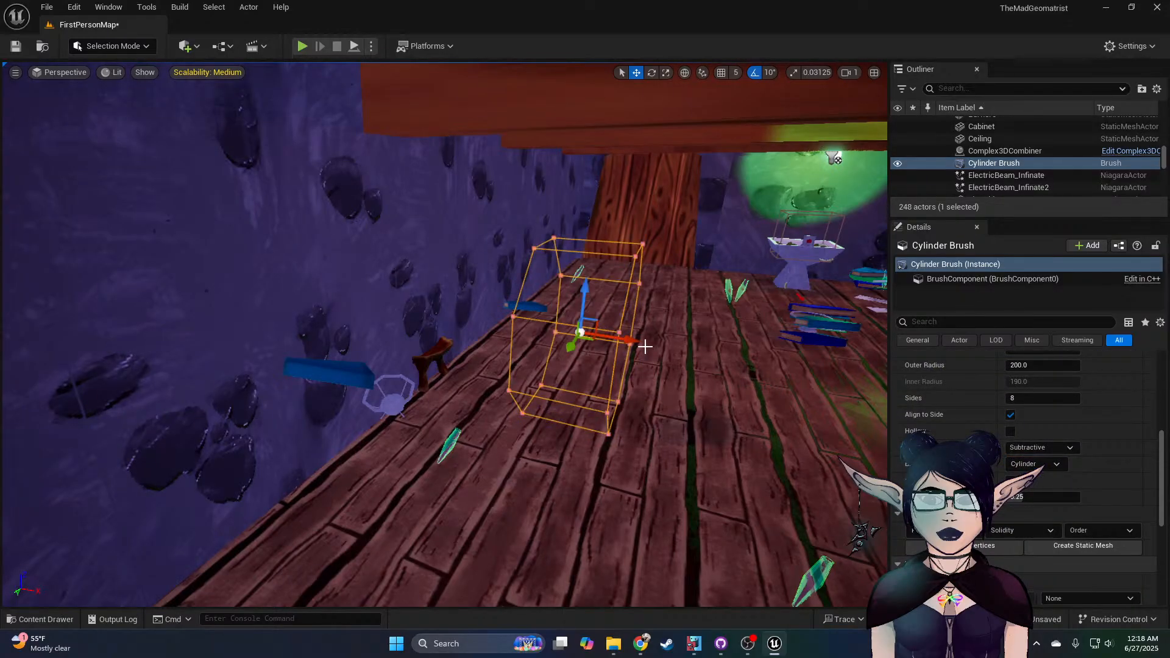
Step: Move the subtractive Cylinder Brush into the stone Box Brush wall at about X 8.1, Y 1543.3 to cut an octagonal opening
{"action": "left_click_drag", "start_coordinate": [629, 341], "coordinate": [358, 284]}
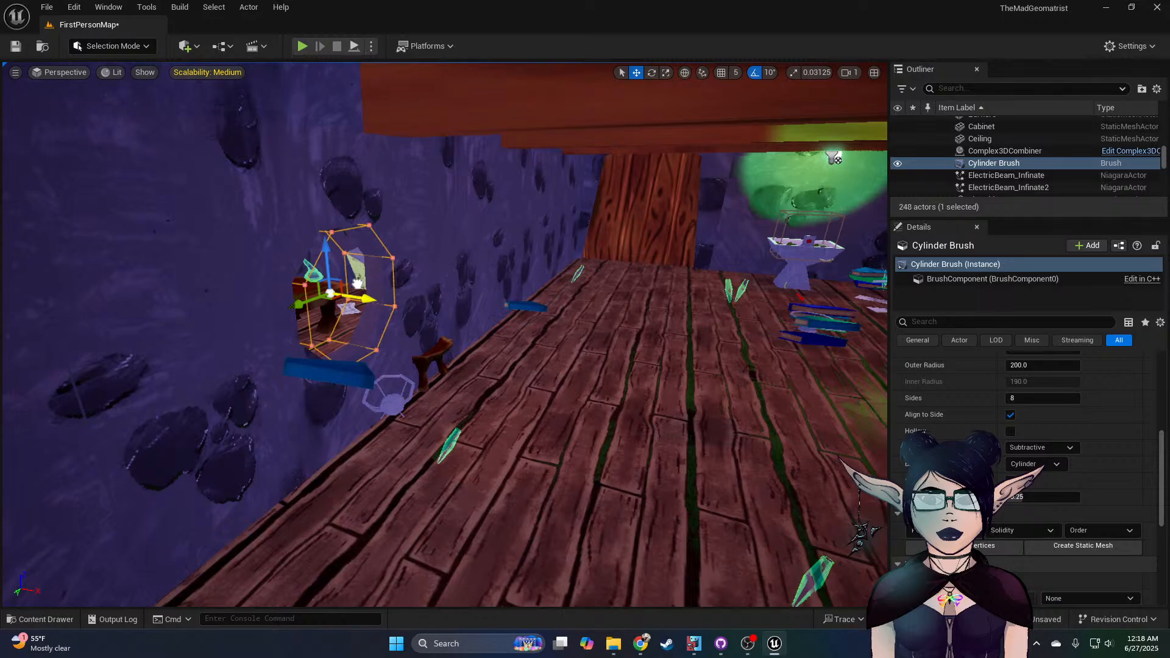
{"action": "key", "text": "w"}
{"action": "mouse_move", "coordinate": [358, 284]}
{"action": "right_mouse_down"}
{"action": "mouse_move", "coordinate": [304, 256]}
{"action": "mouse_move", "coordinate": [274, 277]}
{"action": "mouse_move", "coordinate": [152, 279]}
{"action": "mouse_move", "coordinate": [262, 265]}
{"action": "right_mouse_up"}
{"action": "key", "text": "d"}
{"action": "key", "text": "a"}
{"action": "key", "text": "s"}
{"action": "right_click_drag", "start_coordinate": [571, 276], "coordinate": [573, 276]}
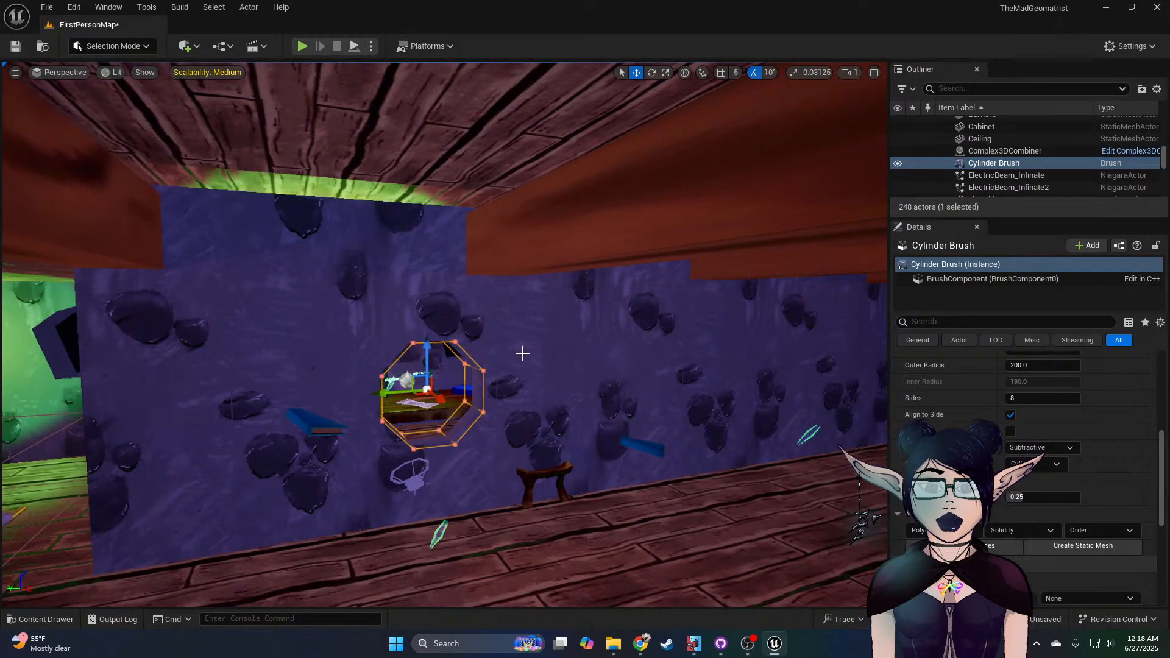
Step: Delete the three existing Wall_5Units sections behind the long work table and green cabinet
{"action": "left_click", "coordinate": [501, 336], "text": "ctrl"}
{"action": "key", "text": "a"}
{"action": "right_click_drag", "start_coordinate": [568, 364], "coordinate": [719, 358]}
{"action": "mouse_move", "coordinate": [597, 371]}
{"action": "left_mouse_down"}
{"action": "mouse_move", "coordinate": [470, 375]}
{"action": "mouse_move", "coordinate": [600, 388]}
{"action": "left_mouse_up"}
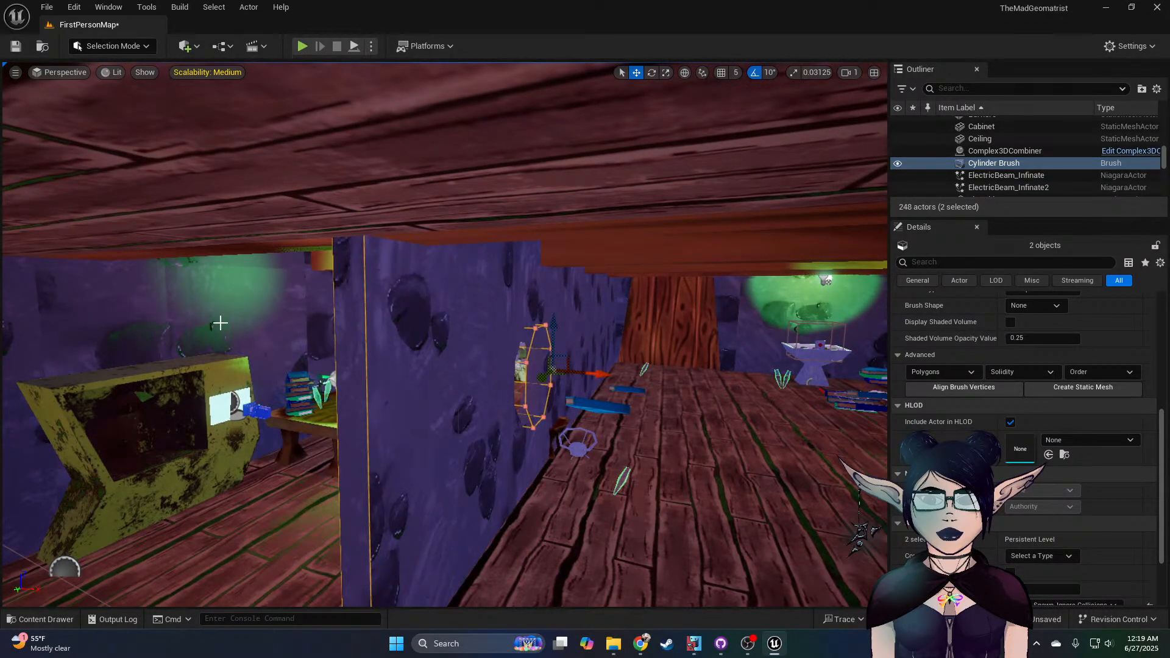
{"action": "left_click", "coordinate": [201, 322]}
{"action": "key", "text": "a"}
{"action": "right_click_drag", "start_coordinate": [201, 322], "coordinate": [240, 326]}
{"action": "left_click", "coordinate": [272, 324], "text": "ctrl"}
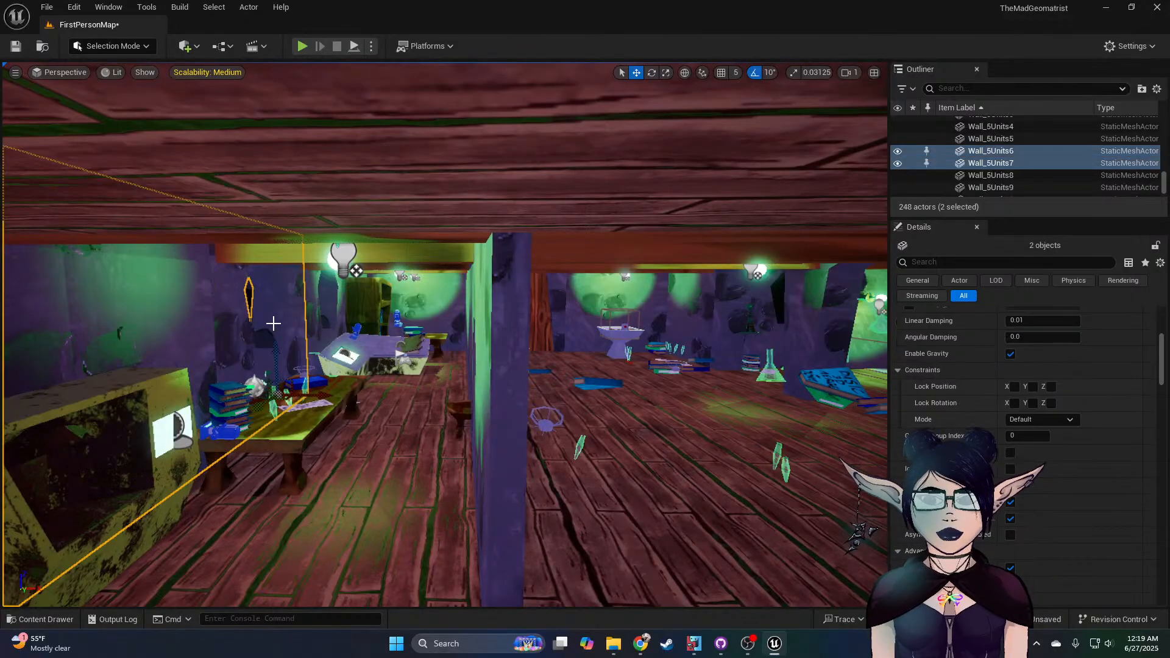
{"action": "left_click", "coordinate": [296, 313], "text": "ctrl"}
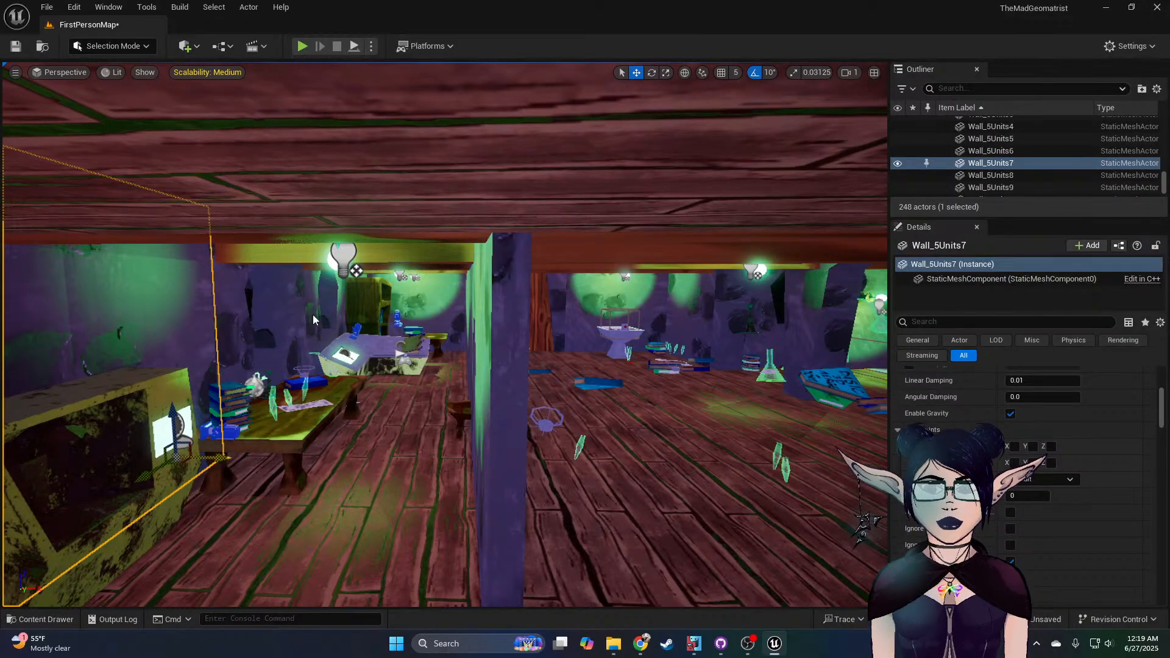
{"action": "left_click", "coordinate": [239, 330], "text": "ctrl"}
{"action": "left_click", "coordinate": [231, 331], "text": "ctrl"}
{"action": "key", "text": "Delete"}
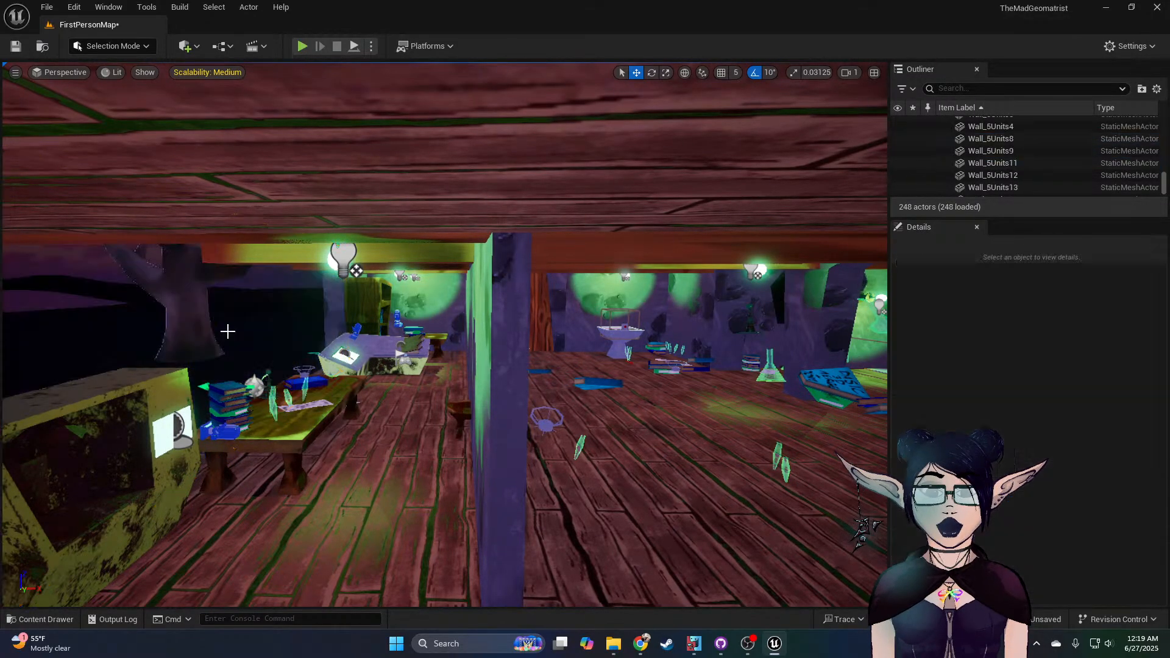
{"action": "right_click_drag", "start_coordinate": [269, 324], "coordinate": [414, 312]}
{"action": "right_click_drag", "start_coordinate": [340, 352], "coordinate": [382, 400]}
{"action": "key", "text": "w"}
{"action": "left_click", "coordinate": [467, 395]}
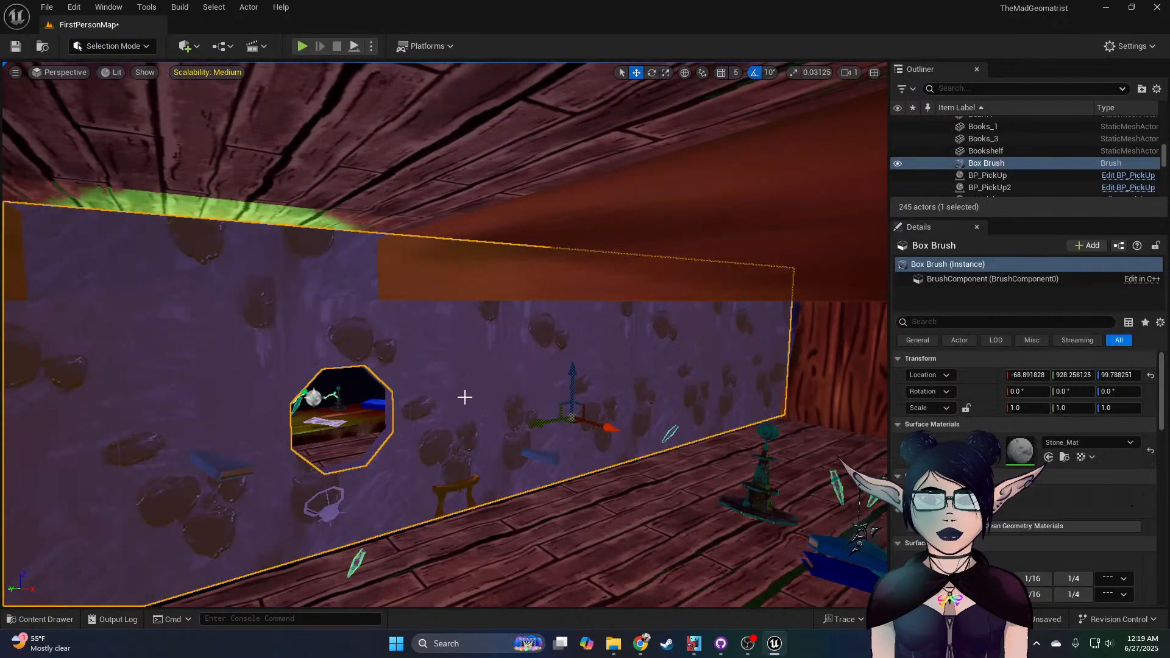
{"action": "scroll", "coordinate": [1032, 174], "scroll_direction": "down", "scroll_amount": 3}
{"action": "scroll", "coordinate": [1033, 174], "scroll_direction": "down", "scroll_amount": 2}
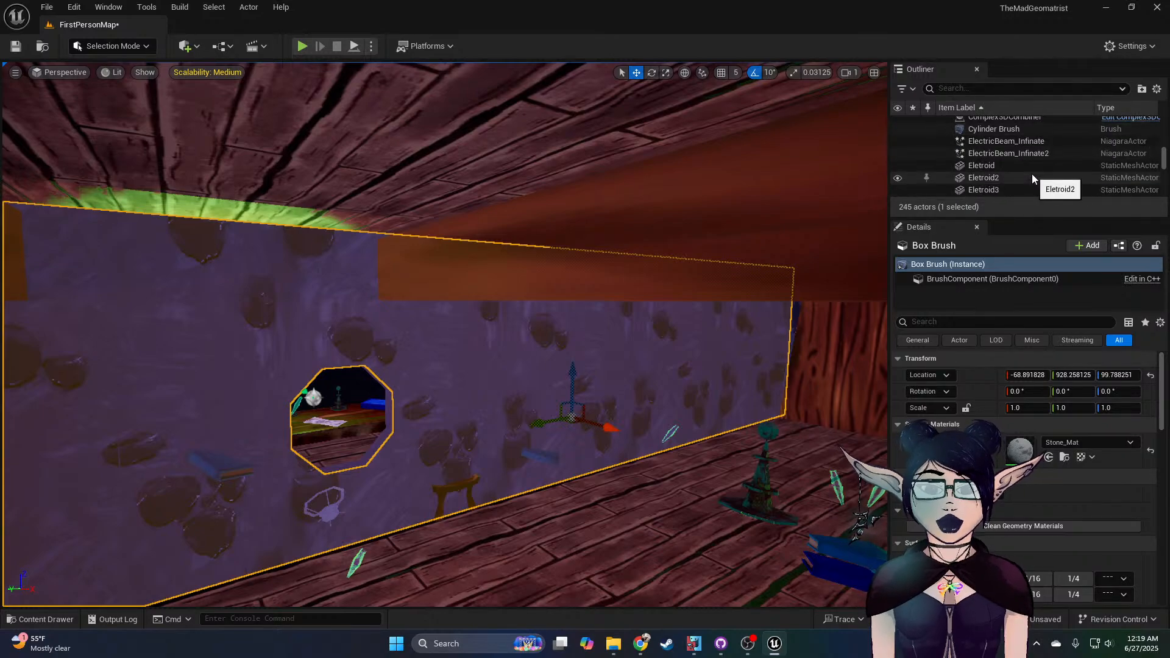
{"action": "scroll", "coordinate": [1033, 173], "scroll_direction": "up", "scroll_amount": 2}
{"action": "left_click", "coordinate": [1000, 147], "text": "shift"}
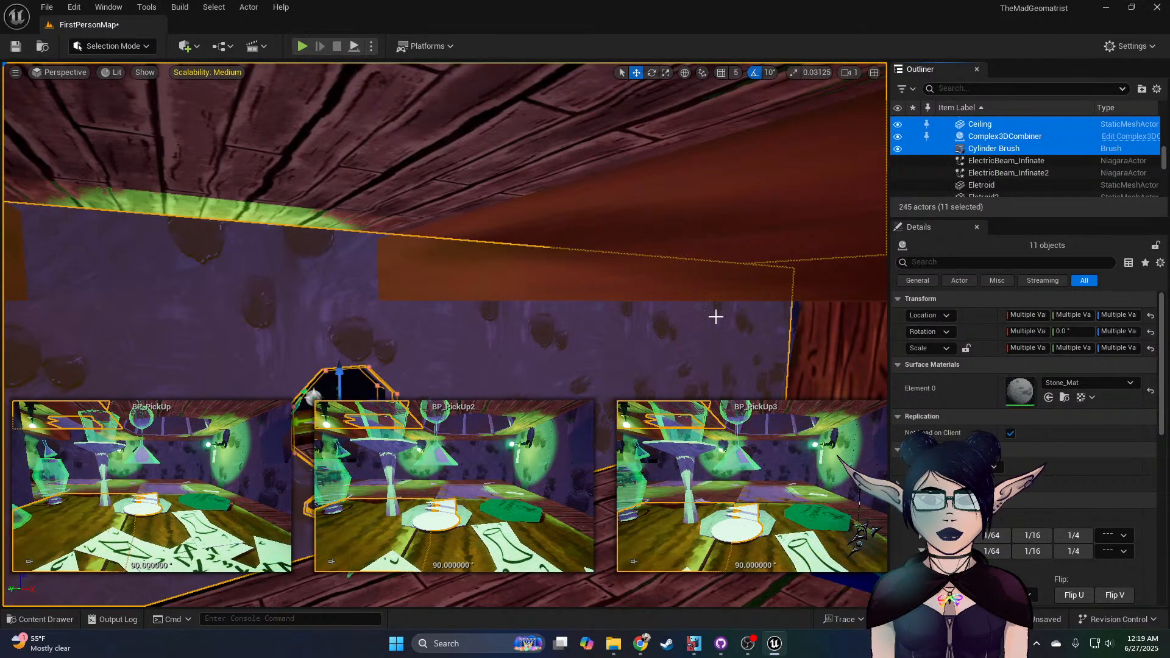
Step: Move the Cylinder Brush and Box Brush together into the gap left by the deleted walls, placing the Box Brush at about X -602.7
{"action": "left_click", "coordinate": [984, 152]}
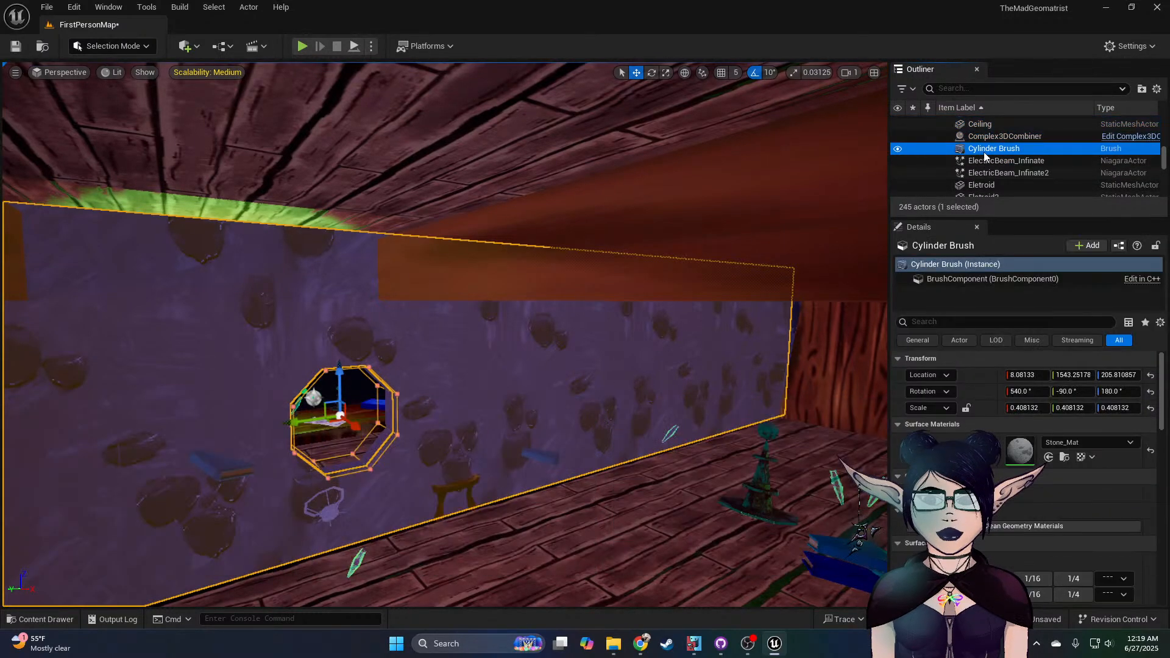
{"action": "scroll", "coordinate": [985, 155], "scroll_direction": "up", "scroll_amount": 3}
{"action": "left_click", "coordinate": [987, 146], "text": "ctrl"}
{"action": "mouse_move", "coordinate": [583, 370]}
{"action": "right_mouse_down"}
{"action": "mouse_move", "coordinate": [548, 366]}
{"action": "mouse_move", "coordinate": [634, 360]}
{"action": "mouse_move", "coordinate": [609, 353]}
{"action": "right_mouse_up"}
{"action": "left_click_drag", "start_coordinate": [656, 345], "coordinate": [484, 339]}
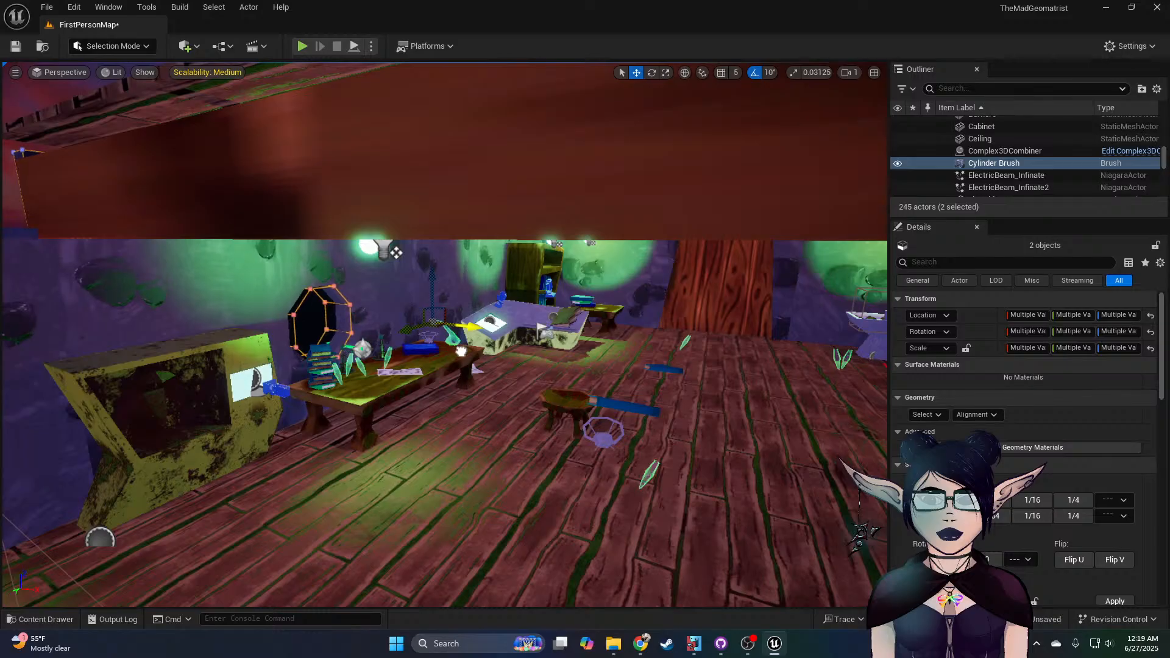
{"action": "mouse_move", "coordinate": [461, 353]}
{"action": "right_mouse_down"}
{"action": "mouse_move", "coordinate": [372, 323]}
{"action": "mouse_move", "coordinate": [432, 347]}
{"action": "mouse_move", "coordinate": [421, 371]}
{"action": "mouse_move", "coordinate": [436, 286]}
{"action": "mouse_move", "coordinate": [427, 341]}
{"action": "mouse_move", "coordinate": [444, 333]}
{"action": "mouse_move", "coordinate": [426, 318]}
{"action": "mouse_move", "coordinate": [460, 350]}
{"action": "mouse_move", "coordinate": [407, 396]}
{"action": "right_mouse_up"}
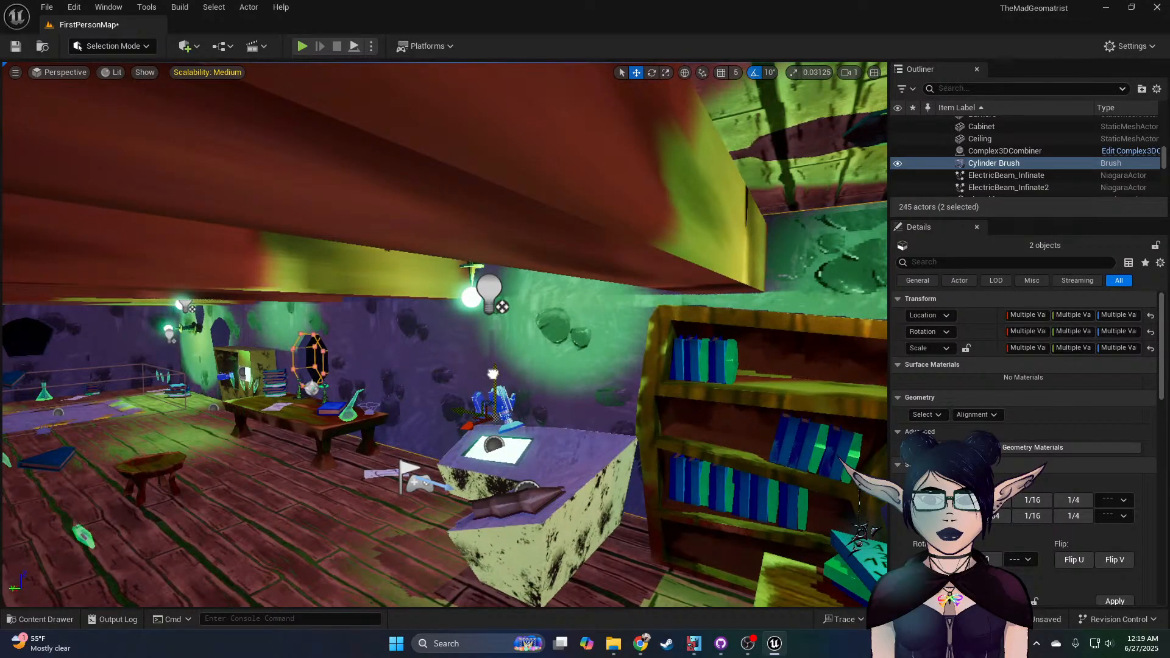
{"action": "right_click_drag", "start_coordinate": [490, 376], "coordinate": [488, 366]}
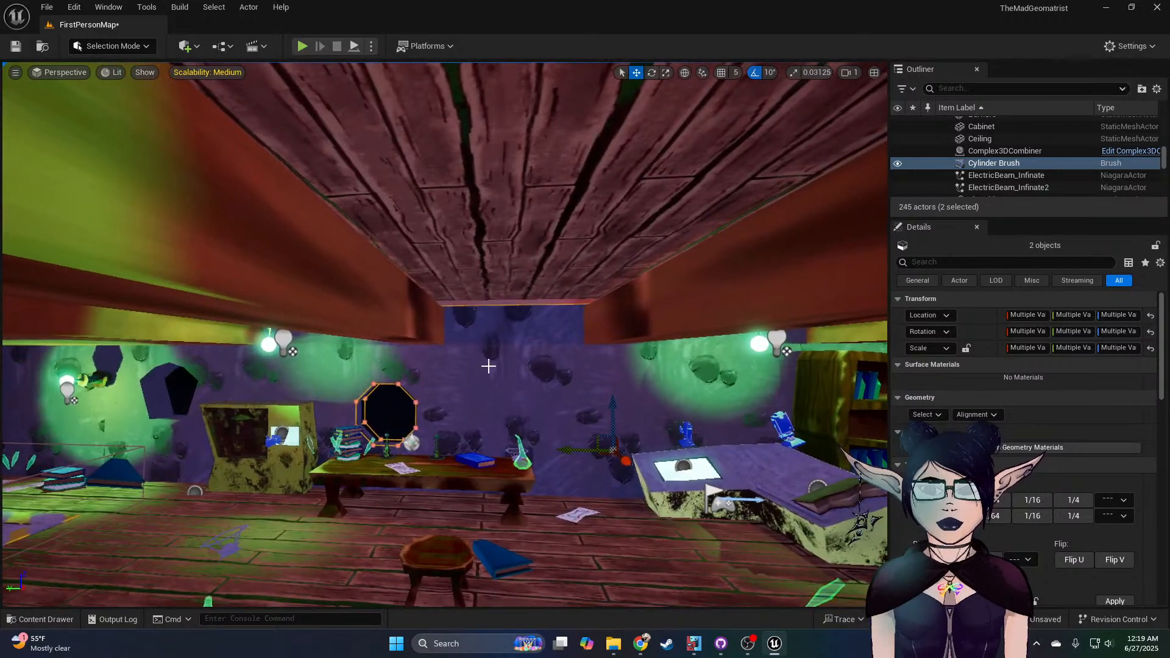
Step: Adjust the wall brush's upper corner vertices with Brush Editing mode in the Front view, and return to the Perspective view
{"action": "left_click", "coordinate": [147, 48]}
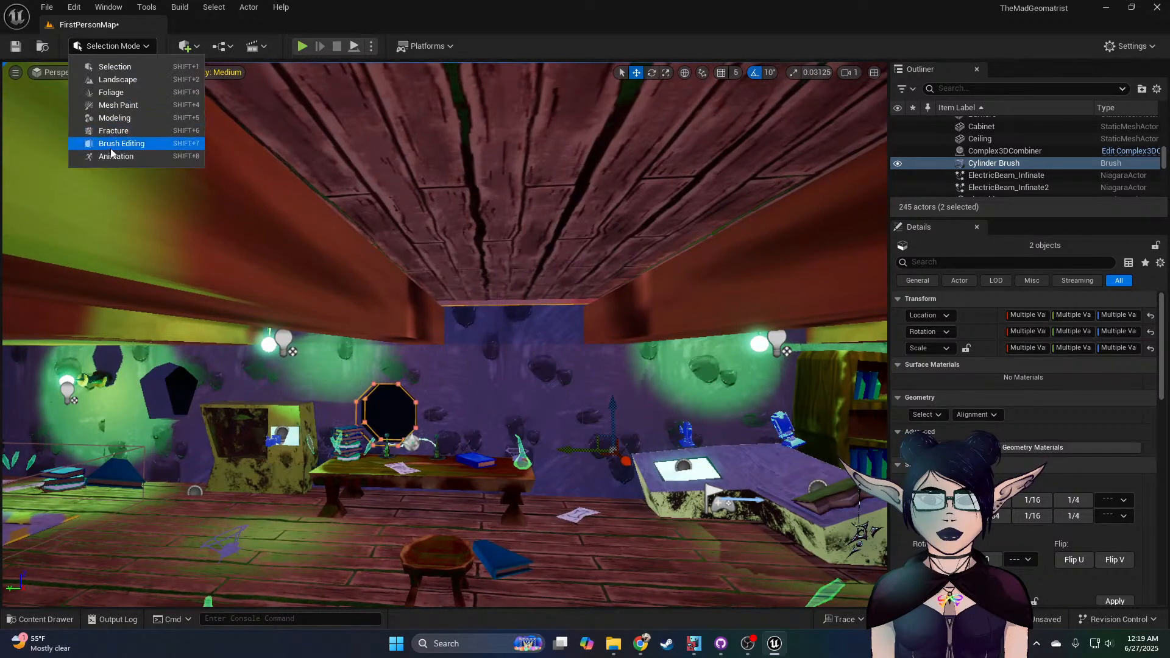
{"action": "left_click", "coordinate": [111, 144]}
{"action": "left_click_drag", "start_coordinate": [298, 209], "coordinate": [266, 259]}
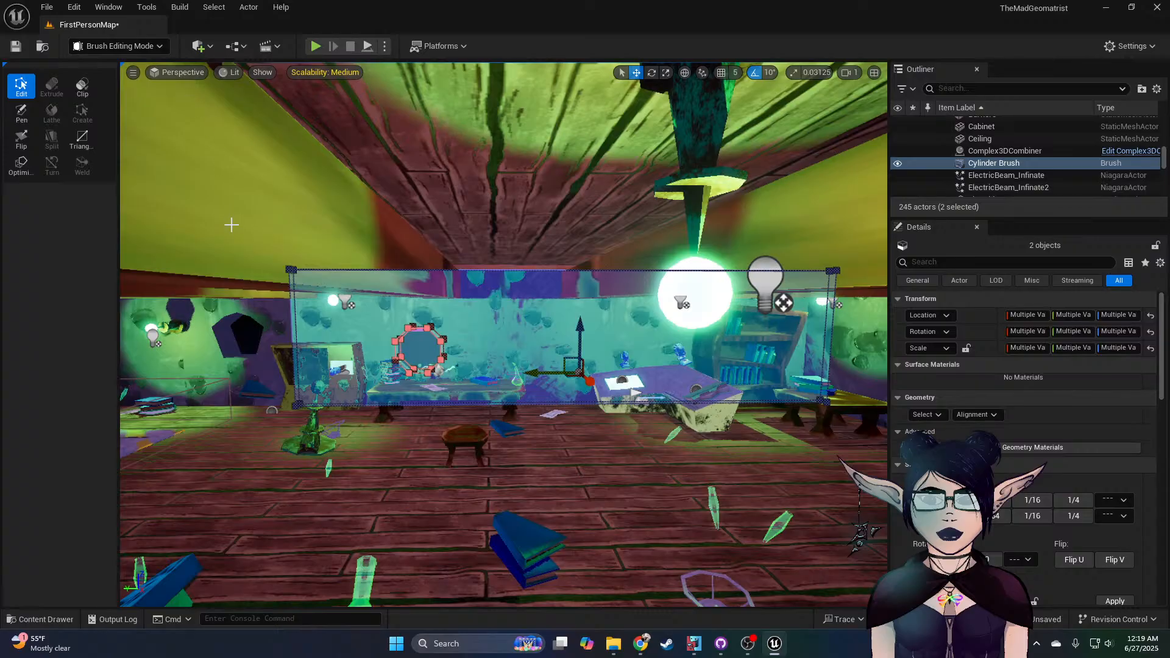
{"action": "left_click", "coordinate": [183, 72]}
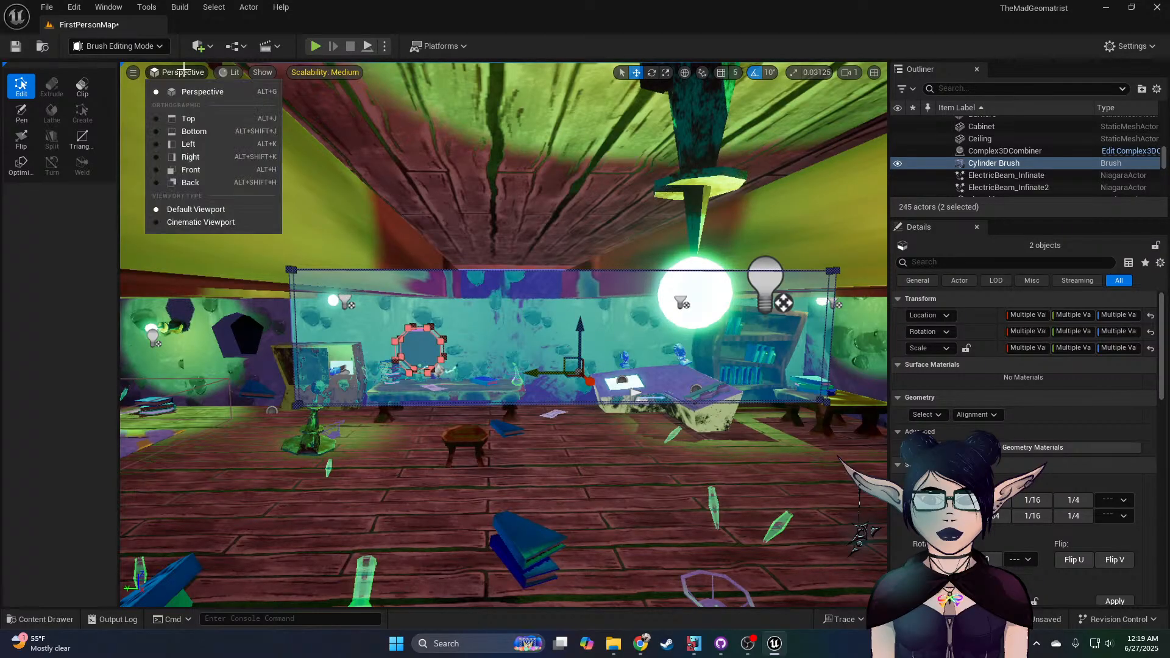
{"action": "left_click", "coordinate": [191, 169]}
{"action": "left_click_drag", "start_coordinate": [326, 365], "coordinate": [846, 413]}
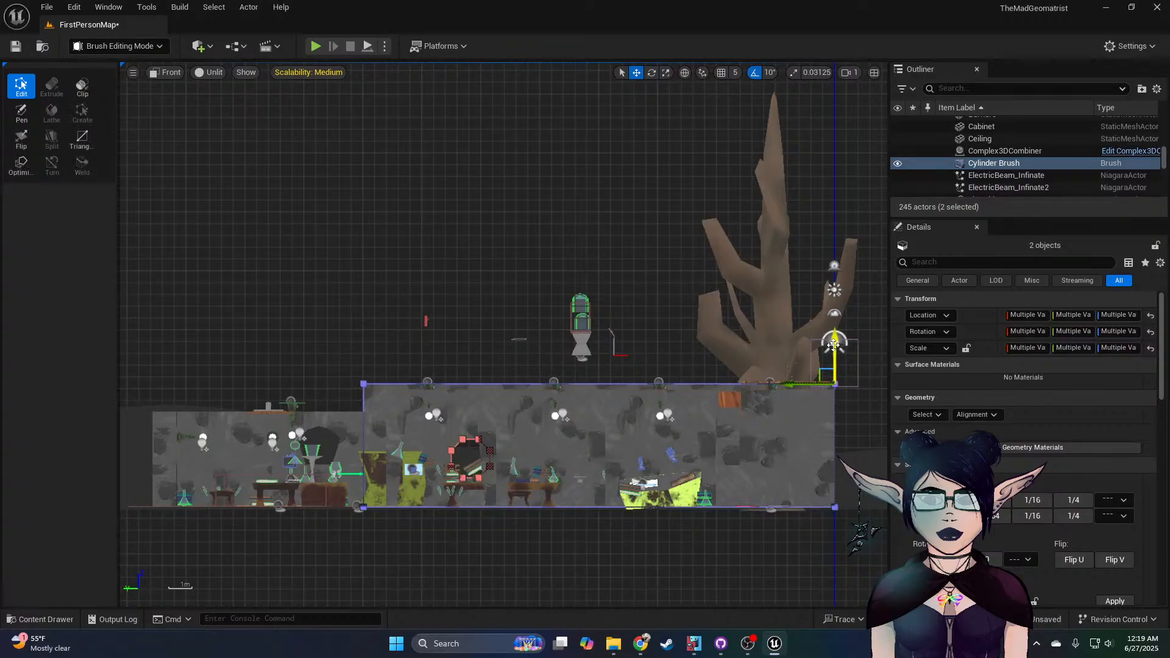
{"action": "left_click", "coordinate": [173, 74]}
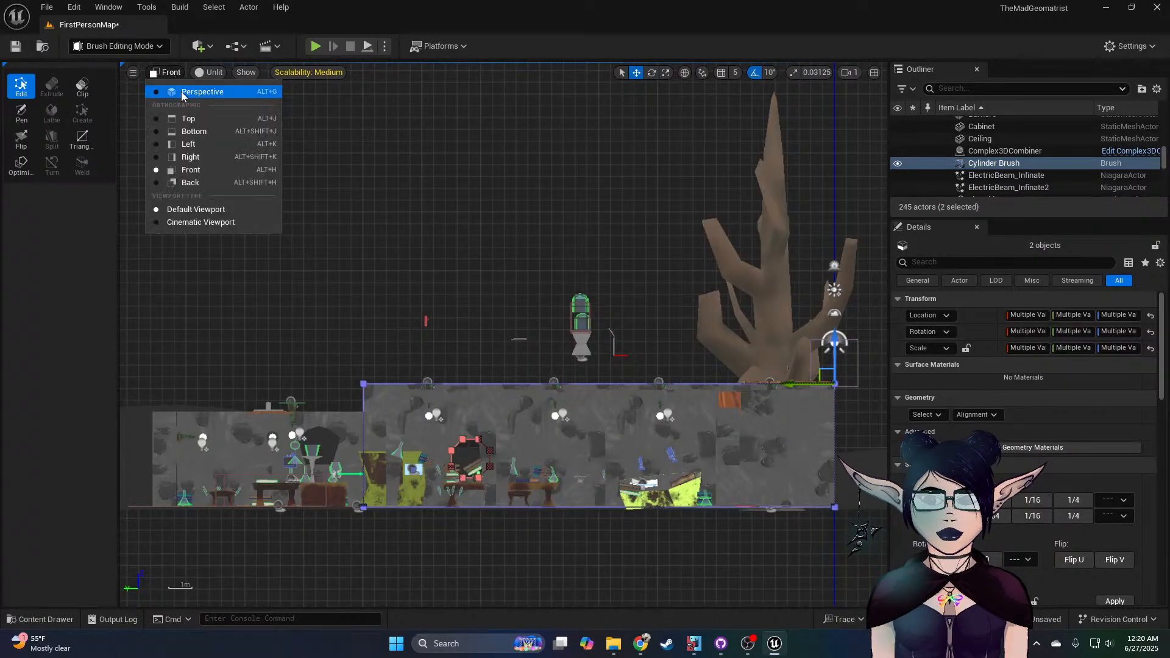
{"action": "left_click", "coordinate": [183, 98]}
Step: Return to Selection mode, move the Cylinder Brush to about Y 1225.2, Z 337.6, and enlarge its radial scale to about 0.583
{"action": "right_click_drag", "start_coordinate": [274, 224], "coordinate": [353, 237]}
{"action": "key", "text": "w"}
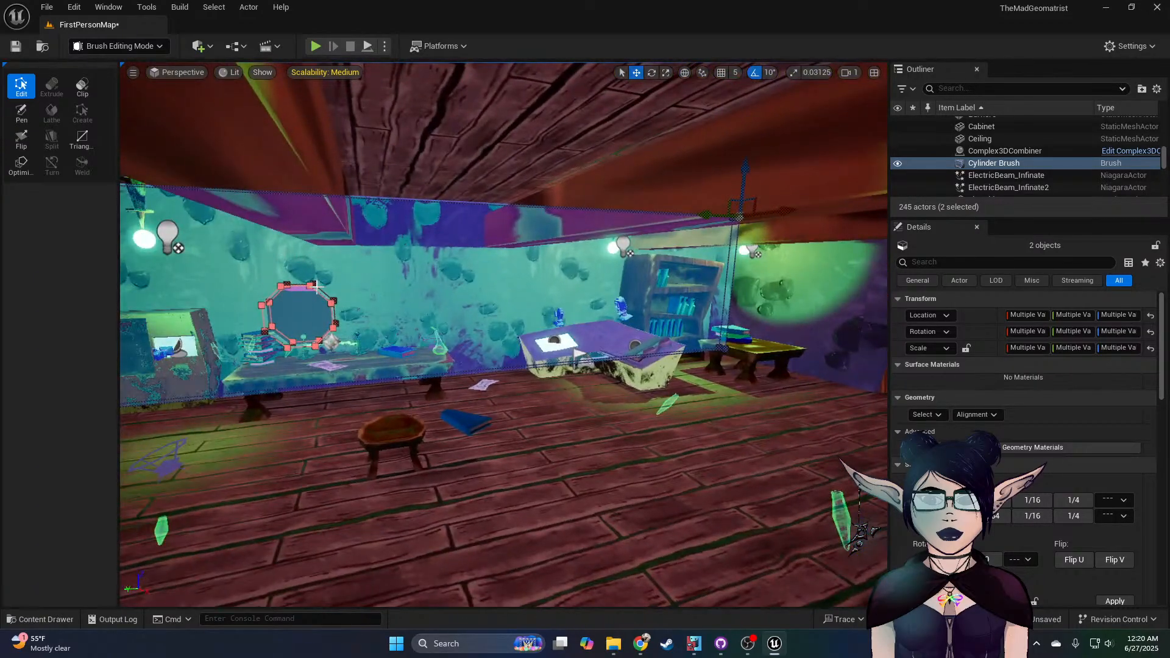
{"action": "left_click", "coordinate": [266, 303]}
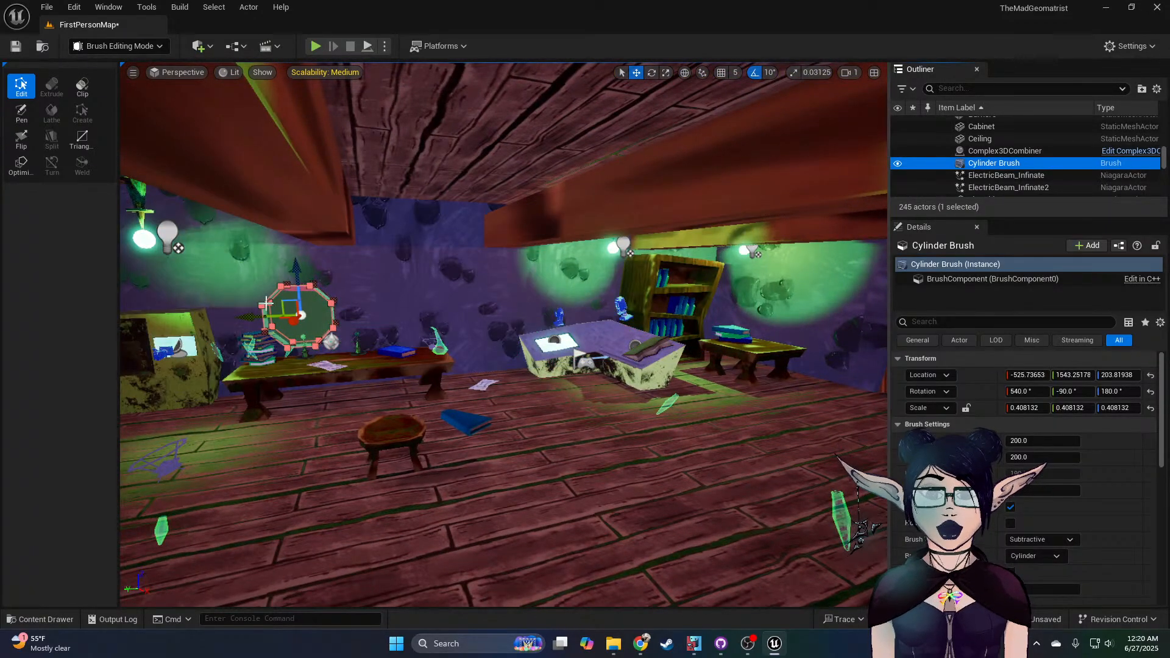
{"action": "left_click", "coordinate": [116, 46]}
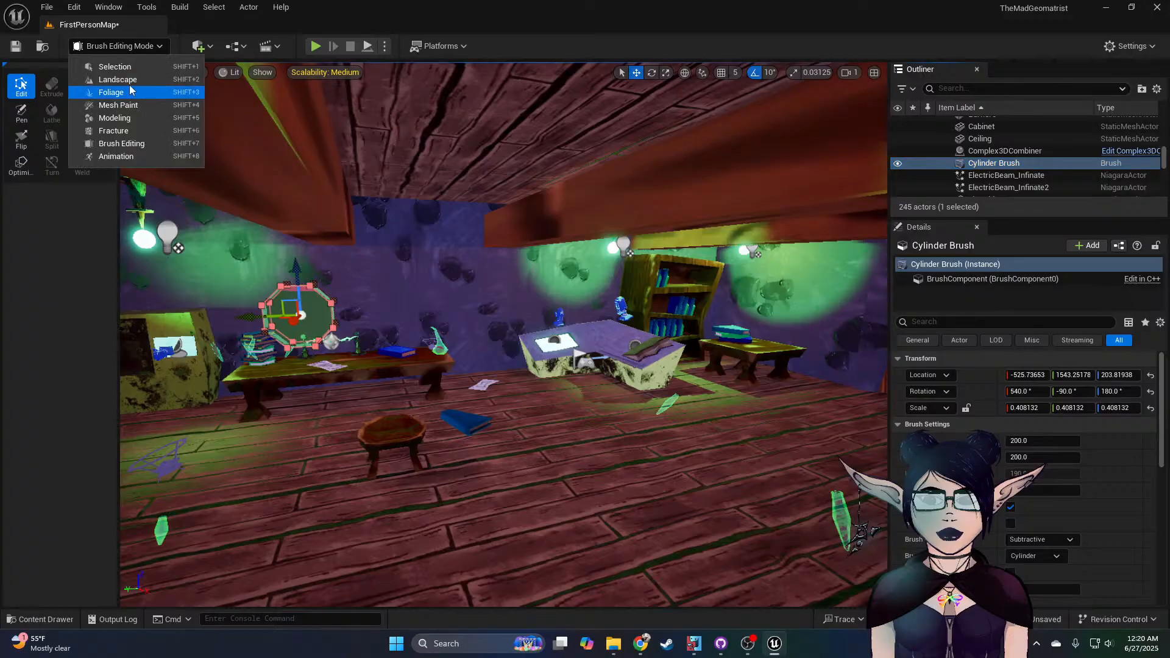
{"action": "left_click", "coordinate": [115, 66]}
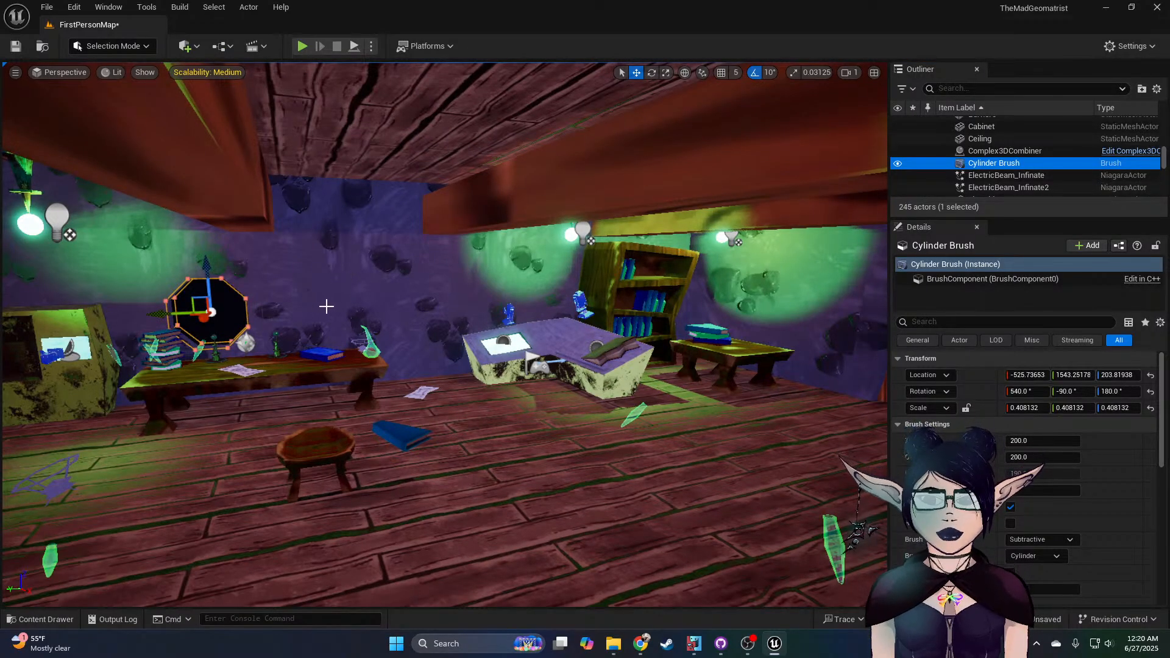
{"action": "left_click_drag", "start_coordinate": [174, 313], "coordinate": [295, 304]}
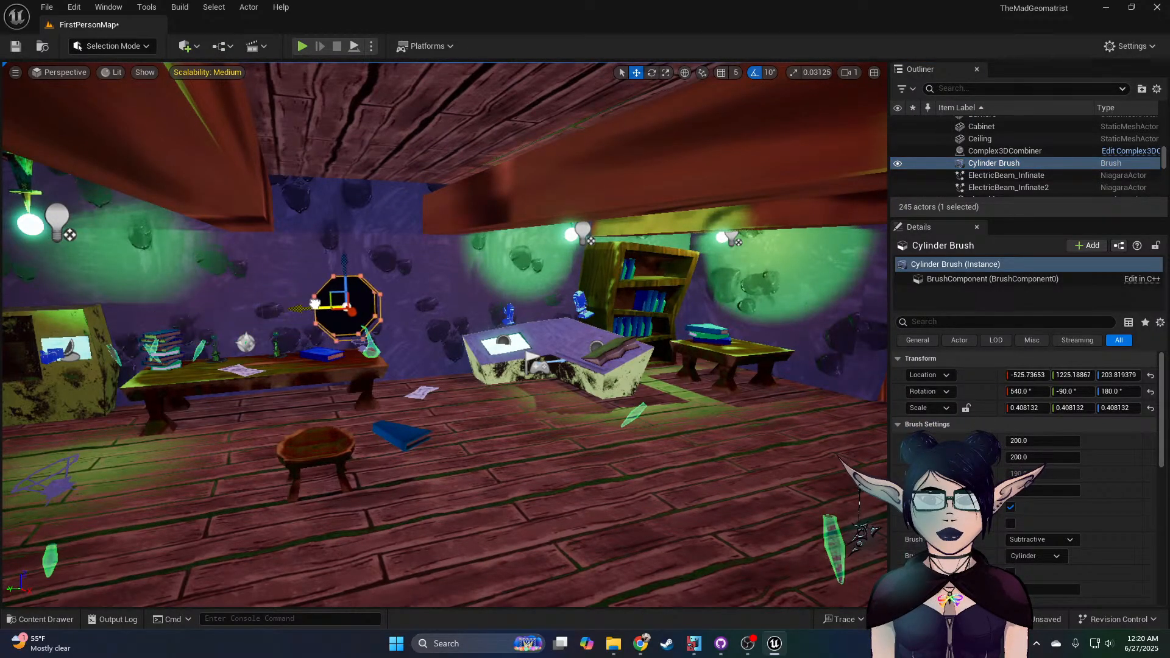
{"action": "mouse_move", "coordinate": [344, 268]}
{"action": "left_mouse_down"}
{"action": "mouse_move", "coordinate": [344, 232]}
{"action": "mouse_move", "coordinate": [299, 290]}
{"action": "mouse_move", "coordinate": [307, 283]}
{"action": "left_mouse_up"}
Step: Duplicate the Cylinder Brush along the wall to about Y 707 to cut a second octagonal window above the desk
{"action": "right_click_drag", "start_coordinate": [356, 266], "coordinate": [338, 285]}
{"action": "key", "text": "d"}
{"action": "key", "text": "w"}
{"action": "left_click_drag", "start_coordinate": [335, 229], "coordinate": [516, 244], "text": "alt"}
{"action": "right_click_drag", "start_coordinate": [414, 268], "coordinate": [404, 274]}
{"action": "key", "text": "d"}
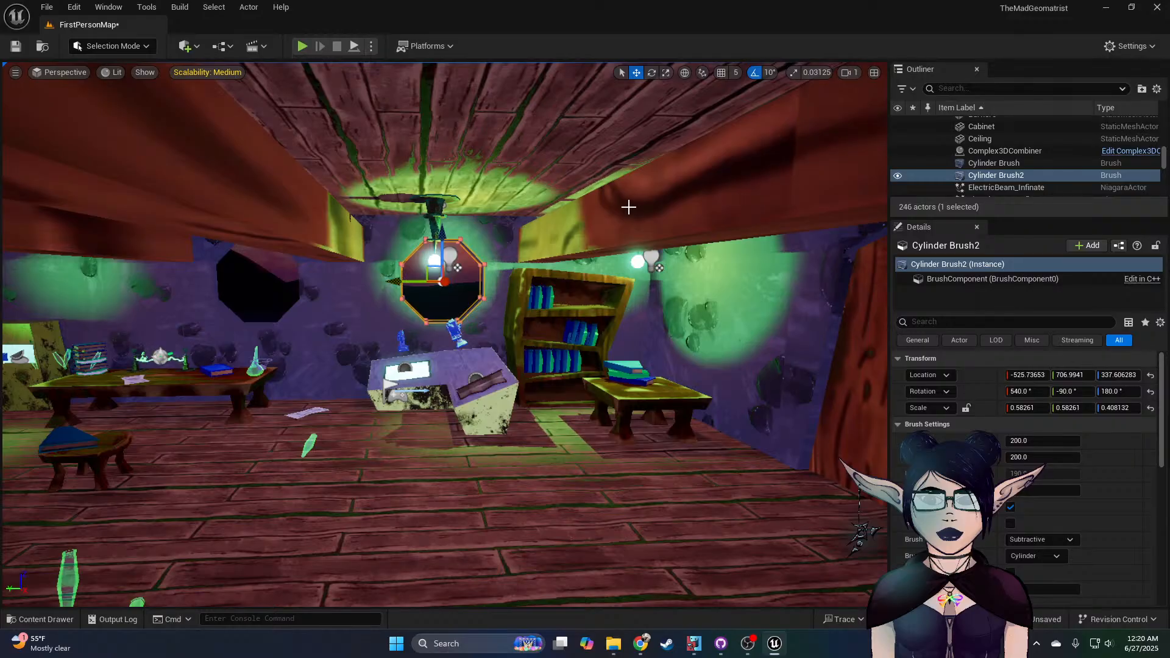
Step: Reduce the radial scale of the duplicated cylinder above the desk to about 0.498
{"action": "key", "text": "a"}
{"action": "right_click_drag", "start_coordinate": [414, 305], "coordinate": [421, 296]}
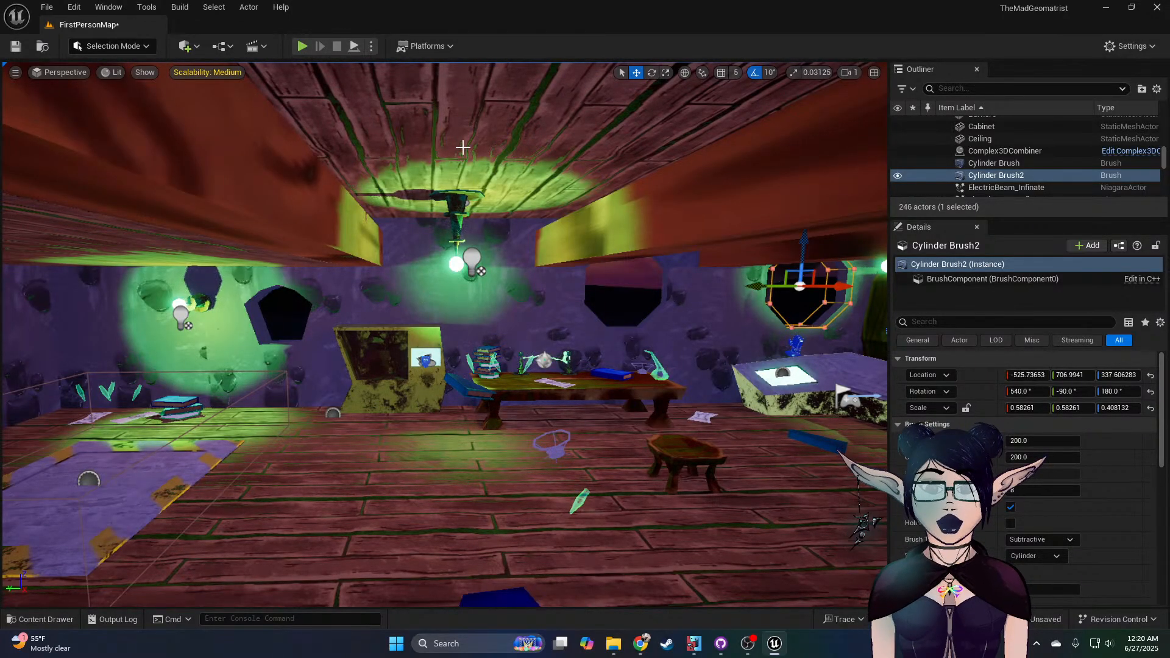
{"action": "mouse_move", "coordinate": [463, 147]}
{"action": "right_mouse_down"}
{"action": "mouse_move", "coordinate": [576, 113]}
{"action": "mouse_move", "coordinate": [557, 152]}
{"action": "right_mouse_up"}
{"action": "key", "text": "d"}
{"action": "key", "text": "a"}
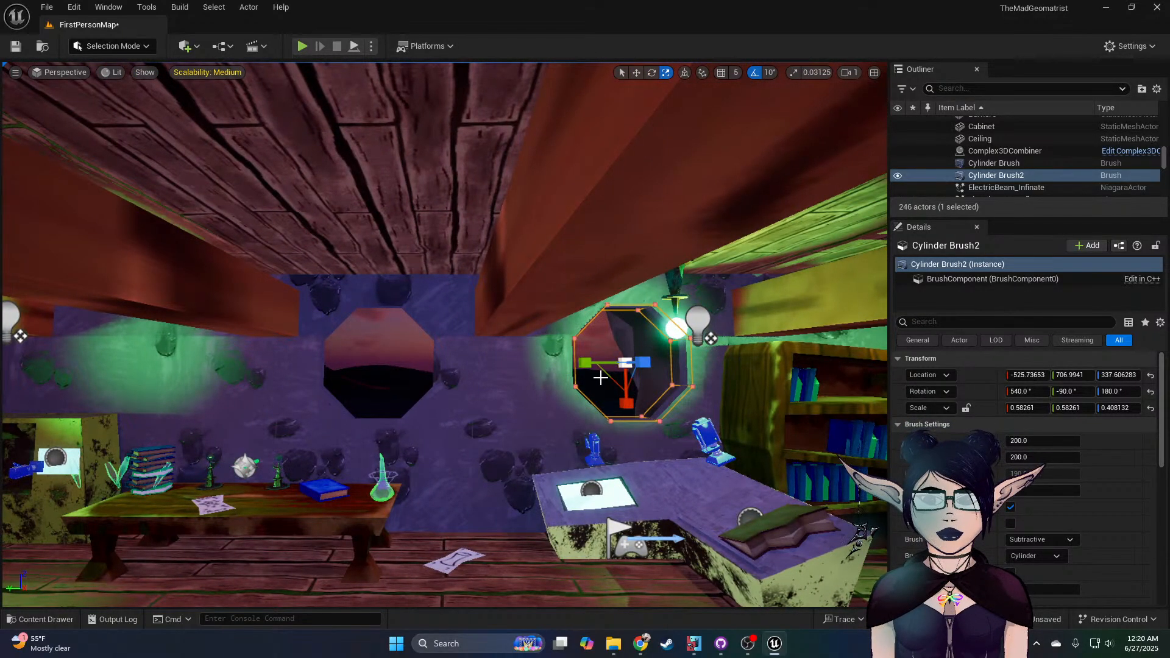
{"action": "left_click_drag", "start_coordinate": [612, 376], "coordinate": [600, 385]}
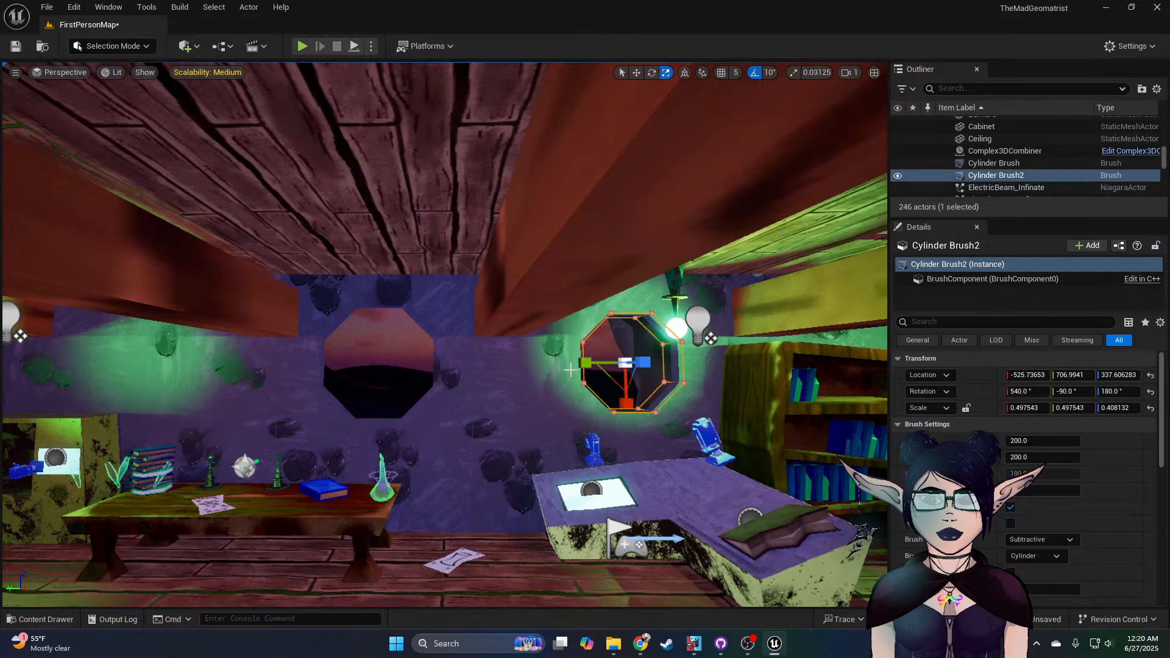
Step: Reduce the radial scale of the original Cylinder Brush to about 0.518
{"action": "left_click", "coordinate": [1024, 162]}
{"action": "left_click_drag", "start_coordinate": [364, 388], "coordinate": [354, 398]}
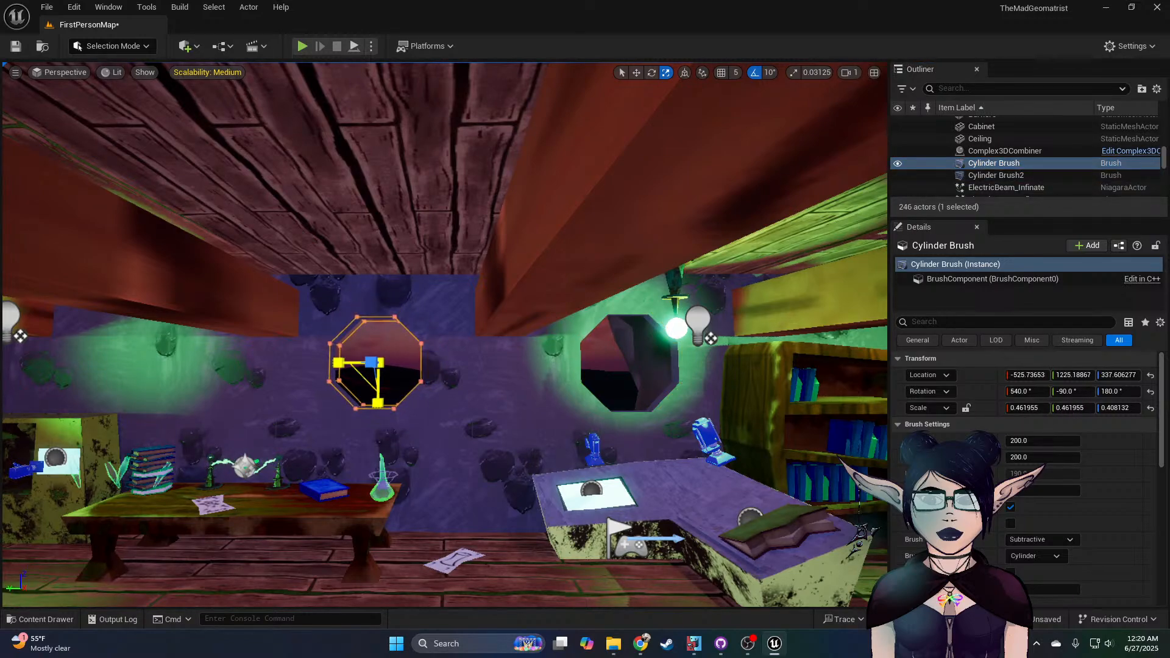
{"action": "mouse_move", "coordinate": [366, 385]}
{"action": "right_mouse_down"}
{"action": "mouse_move", "coordinate": [274, 368]}
{"action": "mouse_move", "coordinate": [269, 396]}
{"action": "mouse_move", "coordinate": [347, 390]}
{"action": "mouse_move", "coordinate": [341, 381]}
{"action": "right_mouse_up"}
{"action": "key", "text": "s"}
{"action": "left_click", "coordinate": [1002, 176], "text": "ctrl"}
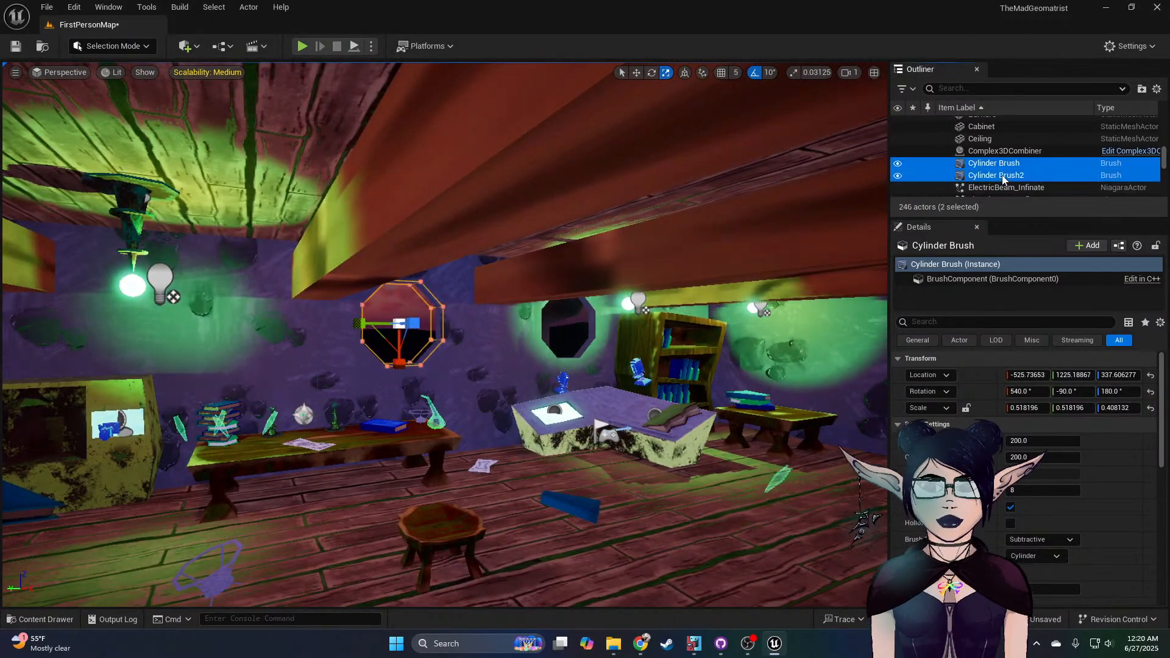
{"action": "scroll", "coordinate": [974, 162], "scroll_direction": "up", "scroll_amount": 4}
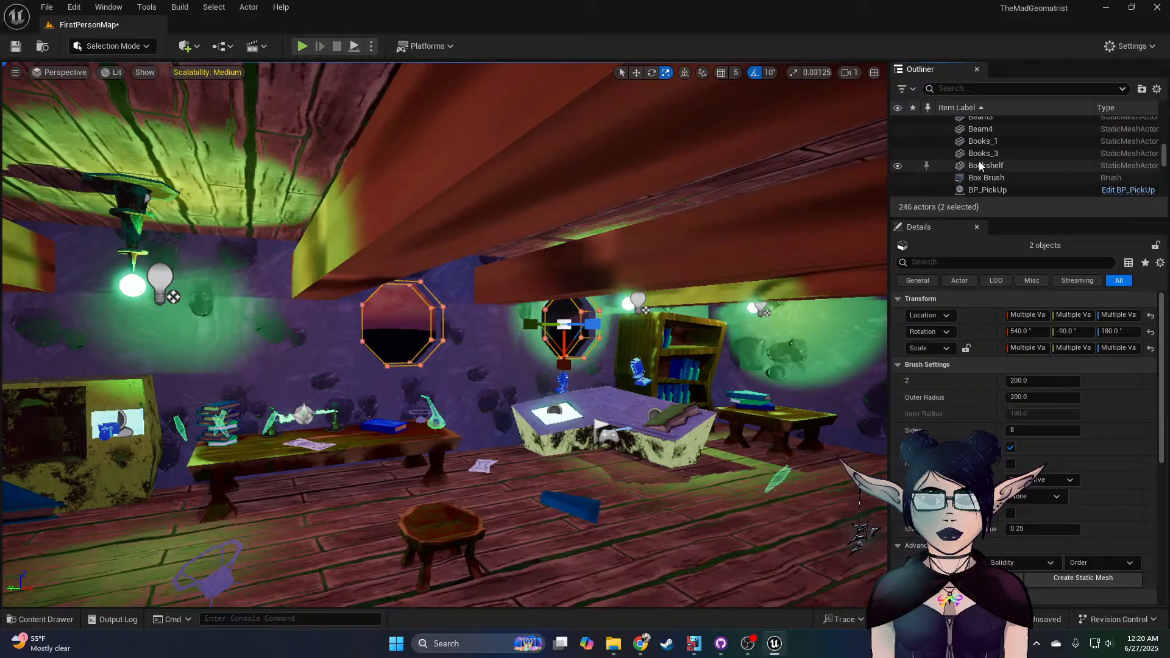
{"action": "left_click", "coordinate": [986, 177], "text": "shift"}
{"action": "key", "text": "w"}
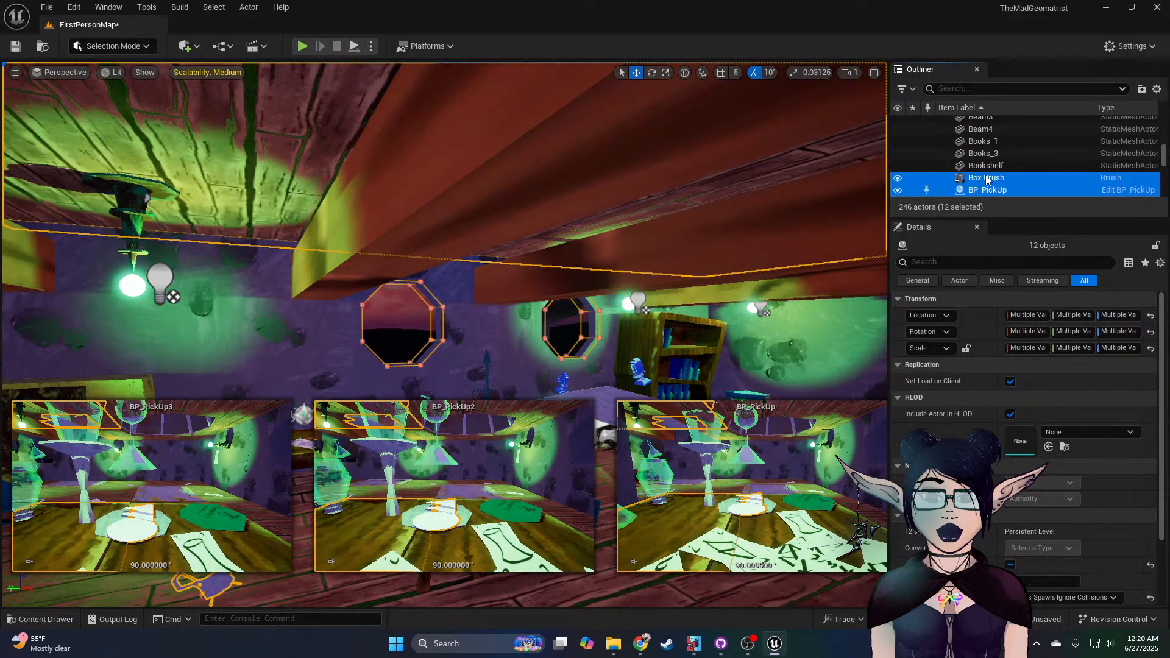
Step: Select the Box Brush and both Cylinder Brushes together and start converting them into a static mesh
{"action": "left_click", "coordinate": [986, 177]}
{"action": "scroll", "coordinate": [985, 174], "scroll_direction": "down", "scroll_amount": 4}
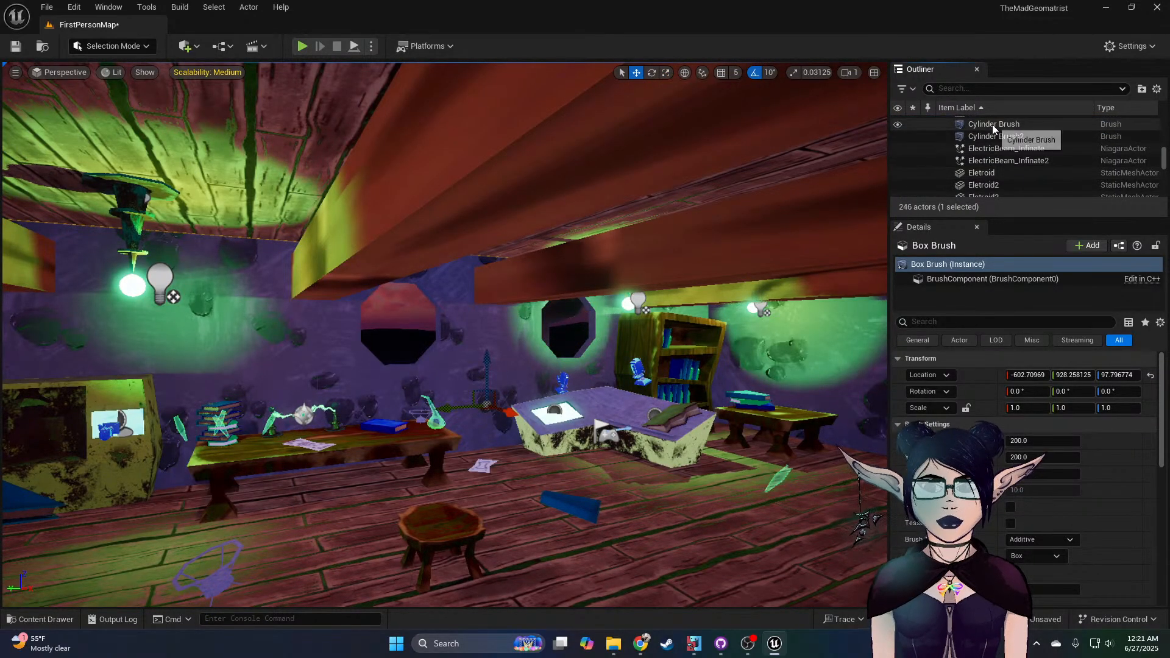
{"action": "left_click", "coordinate": [992, 124], "text": "ctrl"}
{"action": "left_click", "coordinate": [994, 136], "text": "ctrl"}
{"action": "left_click", "coordinate": [1073, 478]}
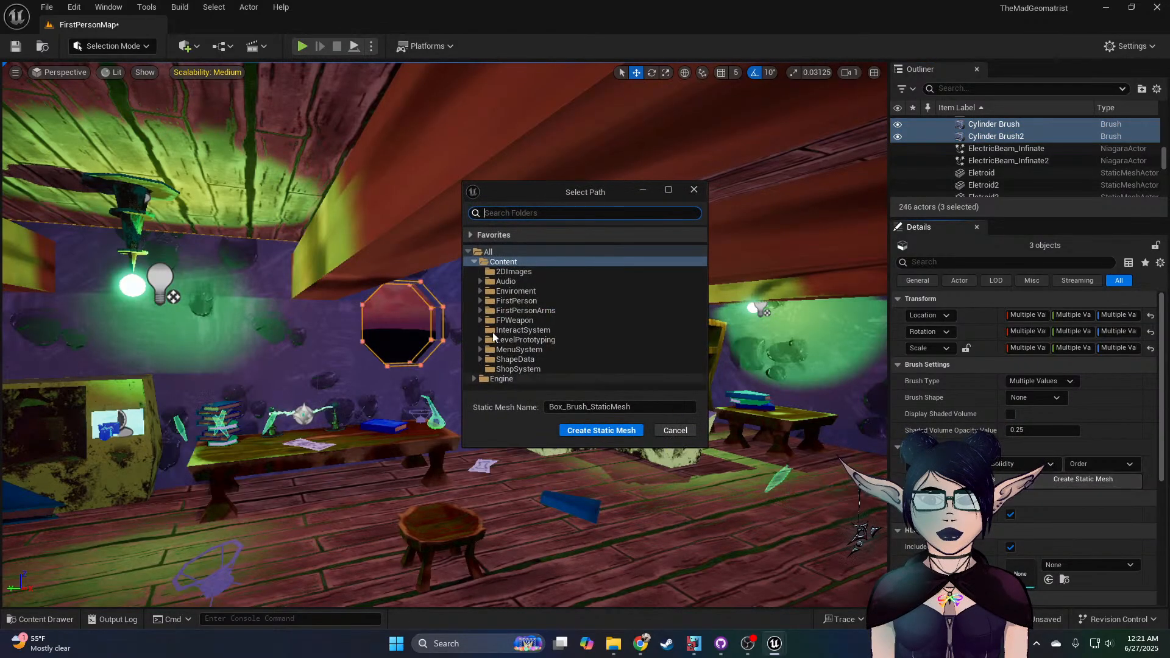
Step: Create the static mesh as StoneWall1 in the Content/Enviroment/Models/Walls folder
{"action": "left_click", "coordinate": [506, 291]}
{"action": "left_click", "coordinate": [480, 291]}
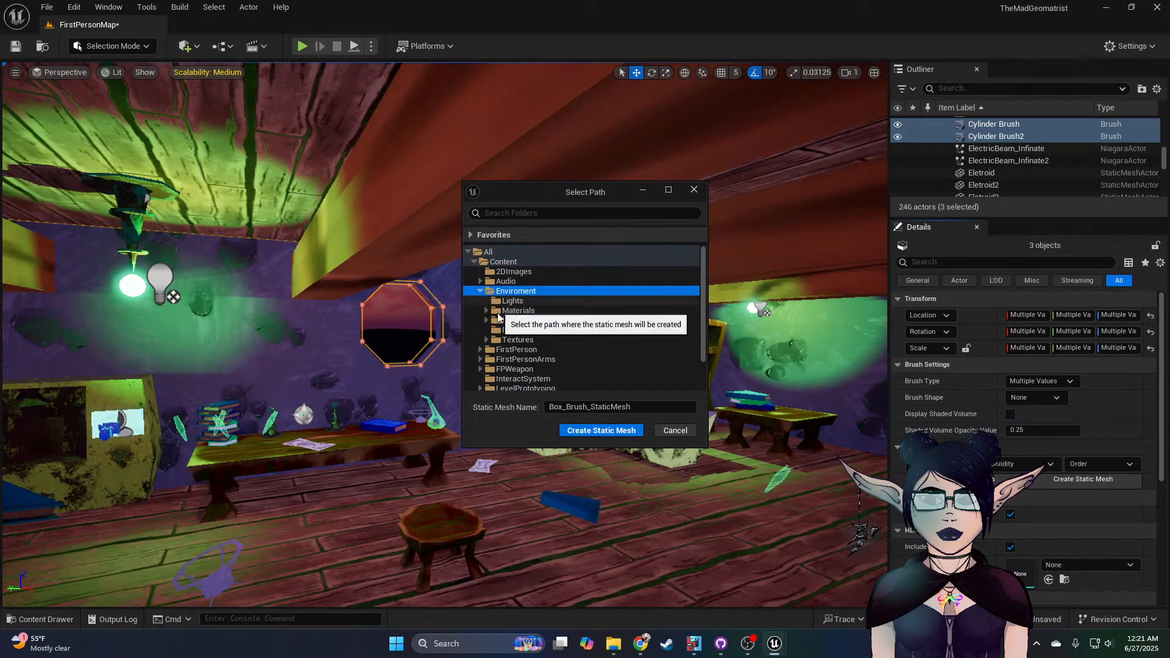
{"action": "left_click", "coordinate": [515, 321]}
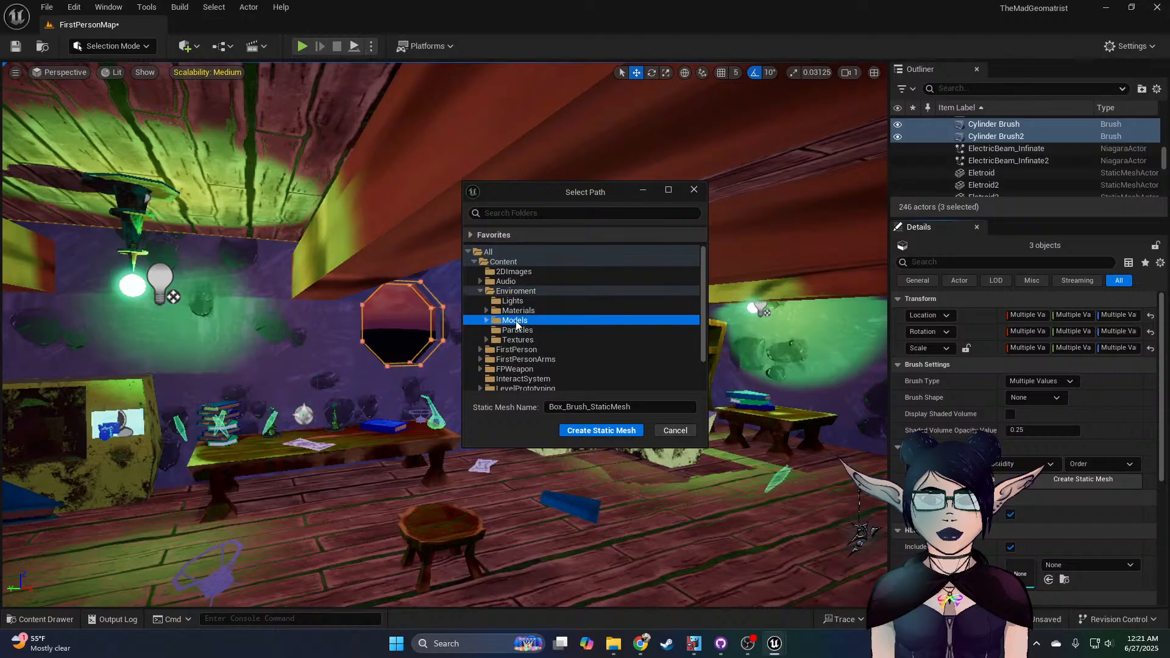
{"action": "left_click", "coordinate": [486, 321]}
{"action": "left_click", "coordinate": [517, 359]}
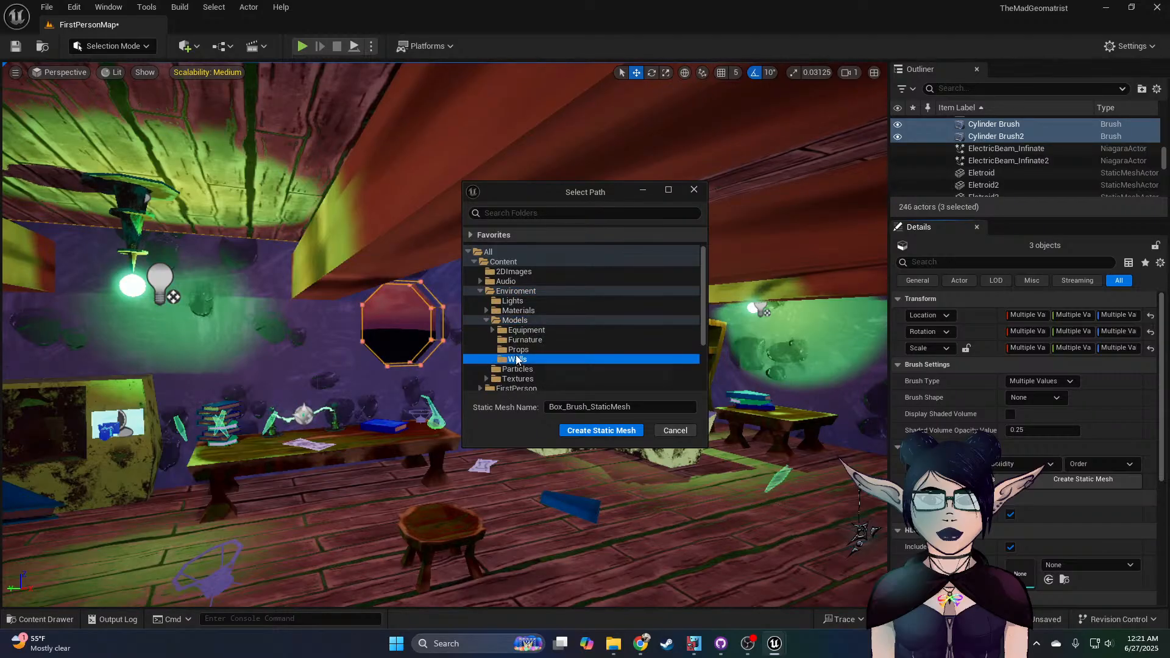
{"action": "left_click_drag", "start_coordinate": [631, 406], "coordinate": [588, 407]}
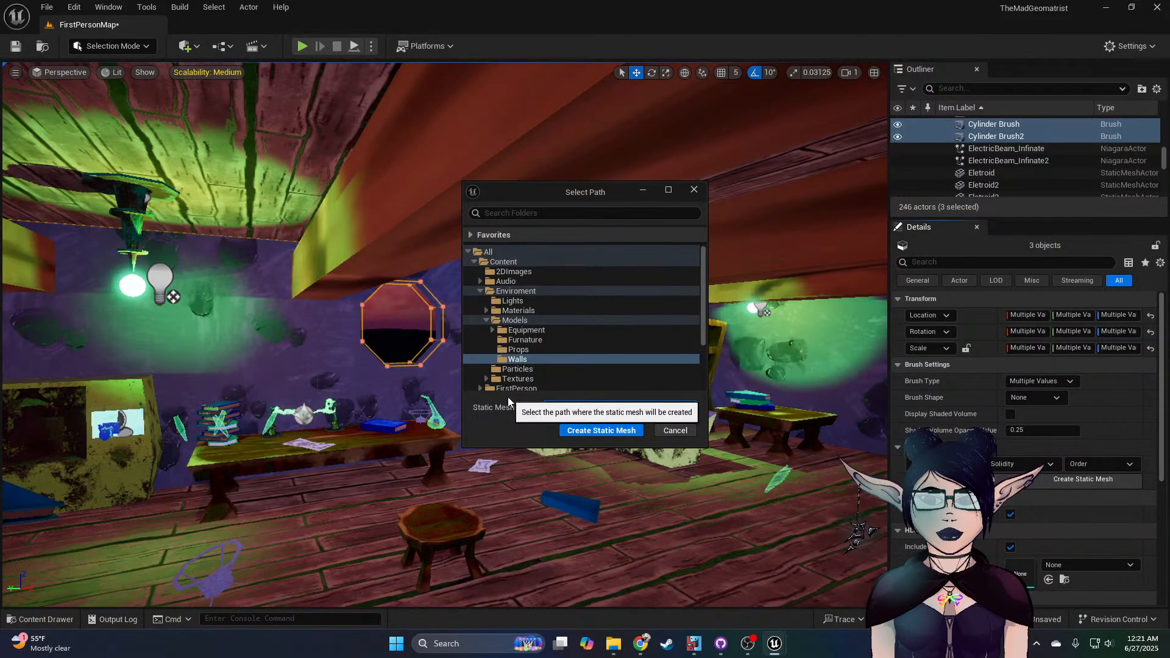
{"action": "left_click", "coordinate": [601, 431]}
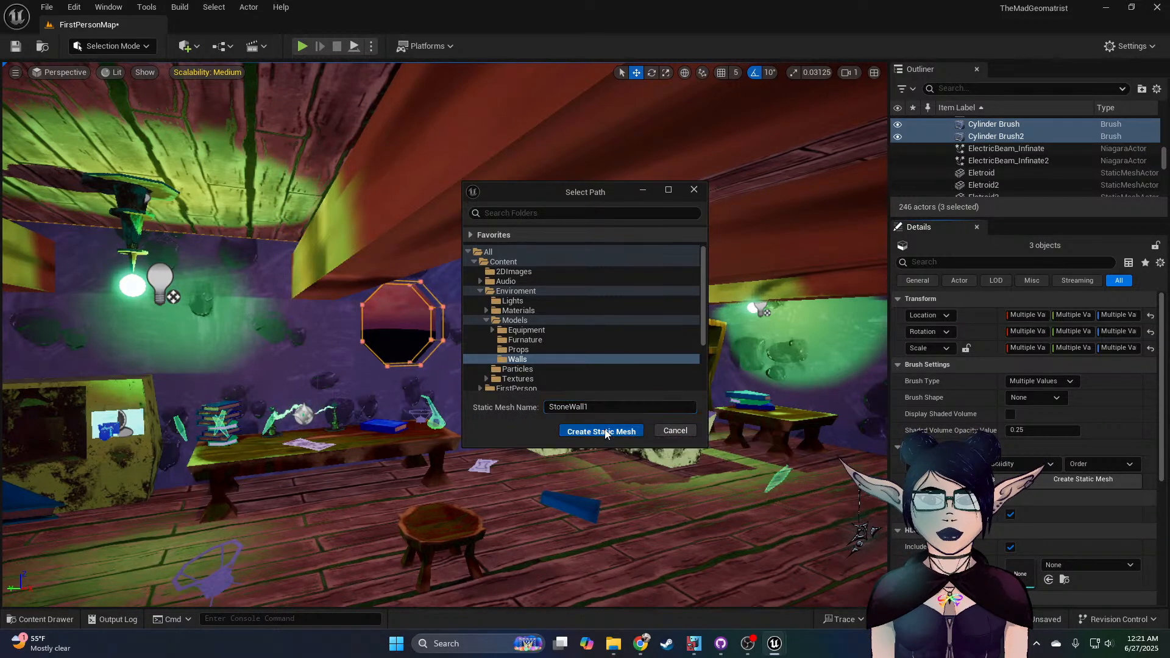
{"action": "mouse_move", "coordinate": [509, 361]}
{"action": "right_mouse_down"}
{"action": "mouse_move", "coordinate": [438, 377]}
{"action": "mouse_move", "coordinate": [504, 349]}
{"action": "right_mouse_up"}
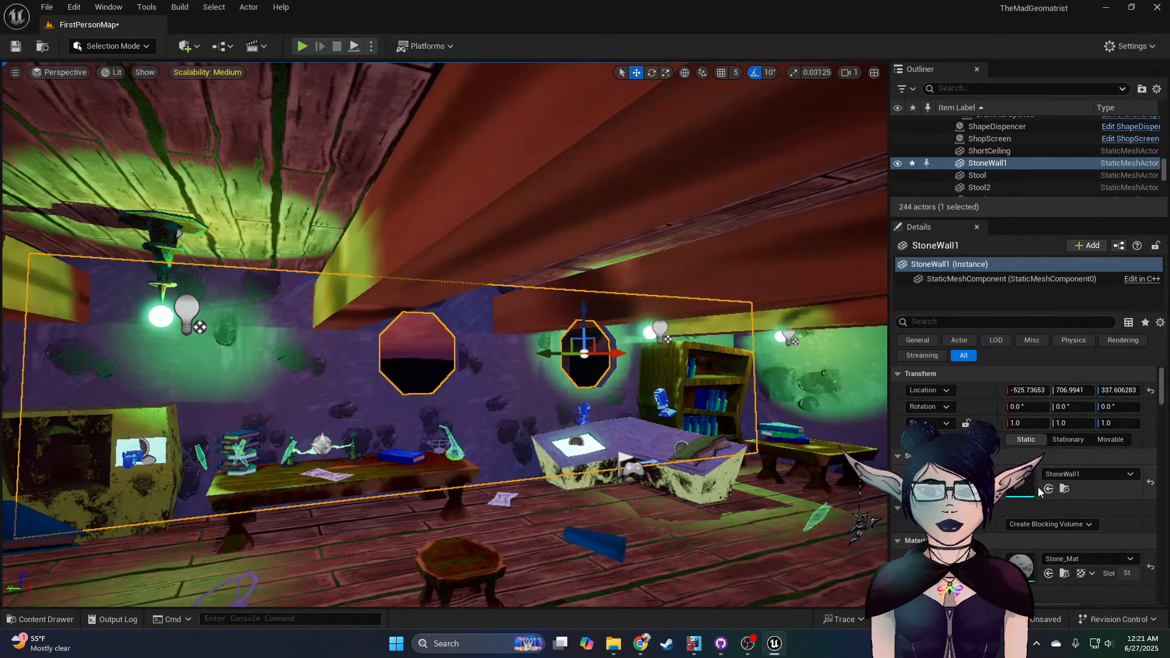
Step: Open the StoneWall1 mesh for editing and add a box simplified collision to it
{"action": "double_click", "coordinate": [1020, 482]}
{"action": "left_click_drag", "start_coordinate": [625, 91], "coordinate": [474, 5]}
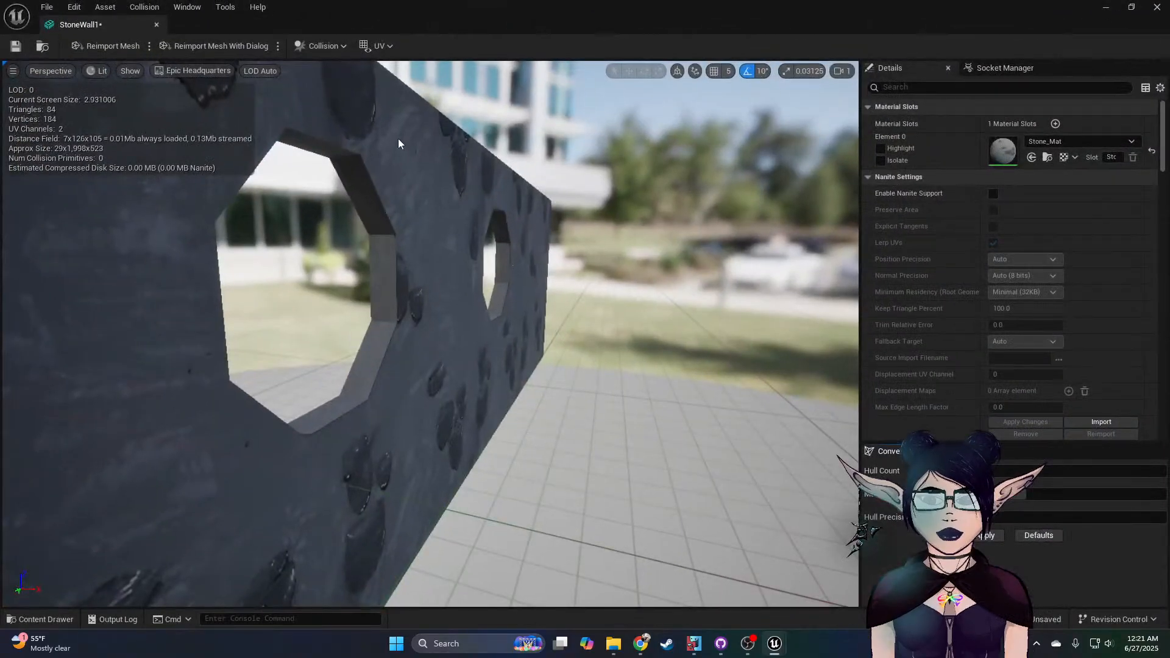
{"action": "left_click", "coordinate": [130, 71]}
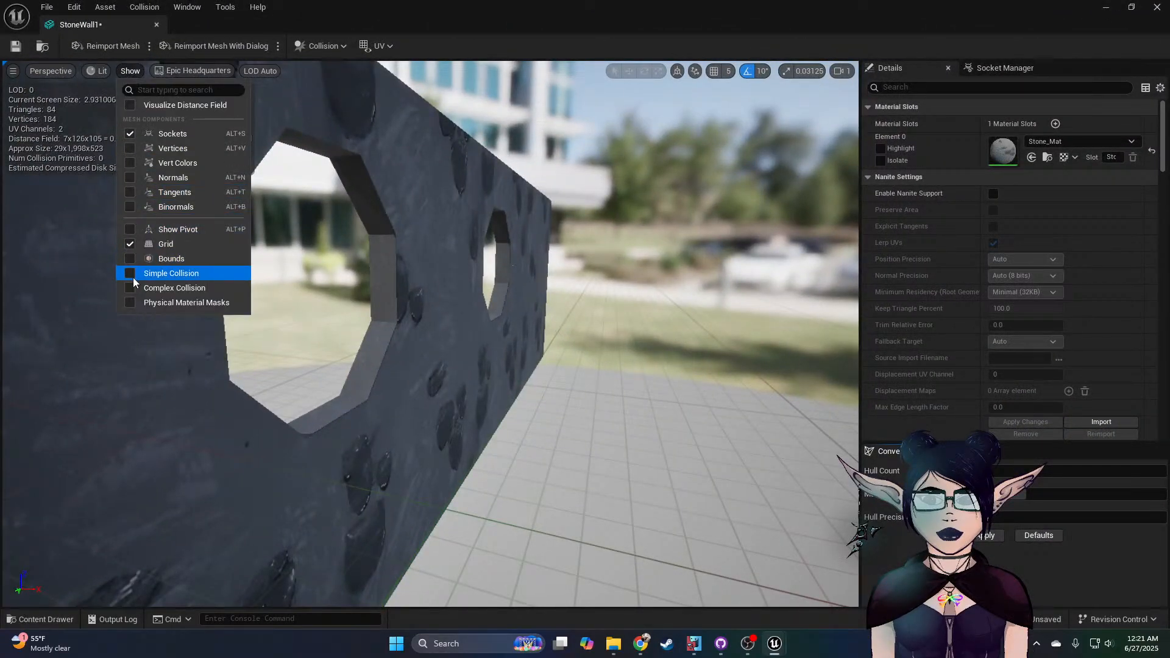
{"action": "left_click", "coordinate": [314, 47]}
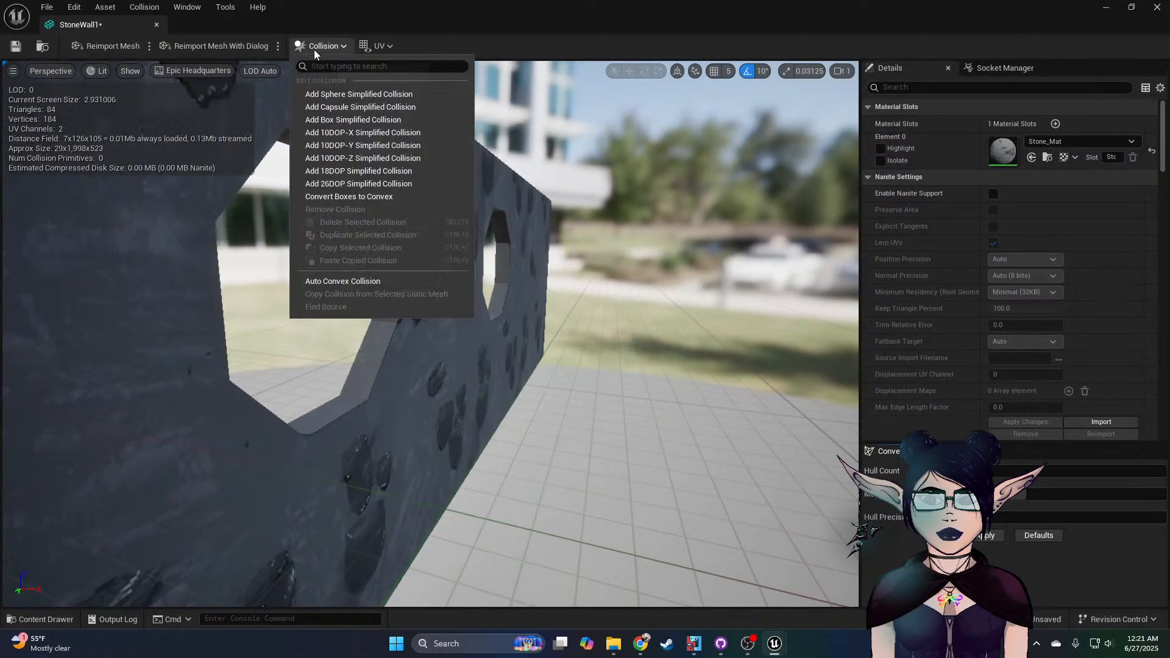
{"action": "left_click", "coordinate": [336, 119]}
{"action": "scroll", "coordinate": [461, 191], "scroll_direction": "down", "scroll_amount": 3}
{"action": "right_click_drag", "start_coordinate": [460, 190], "coordinate": [371, 217]}
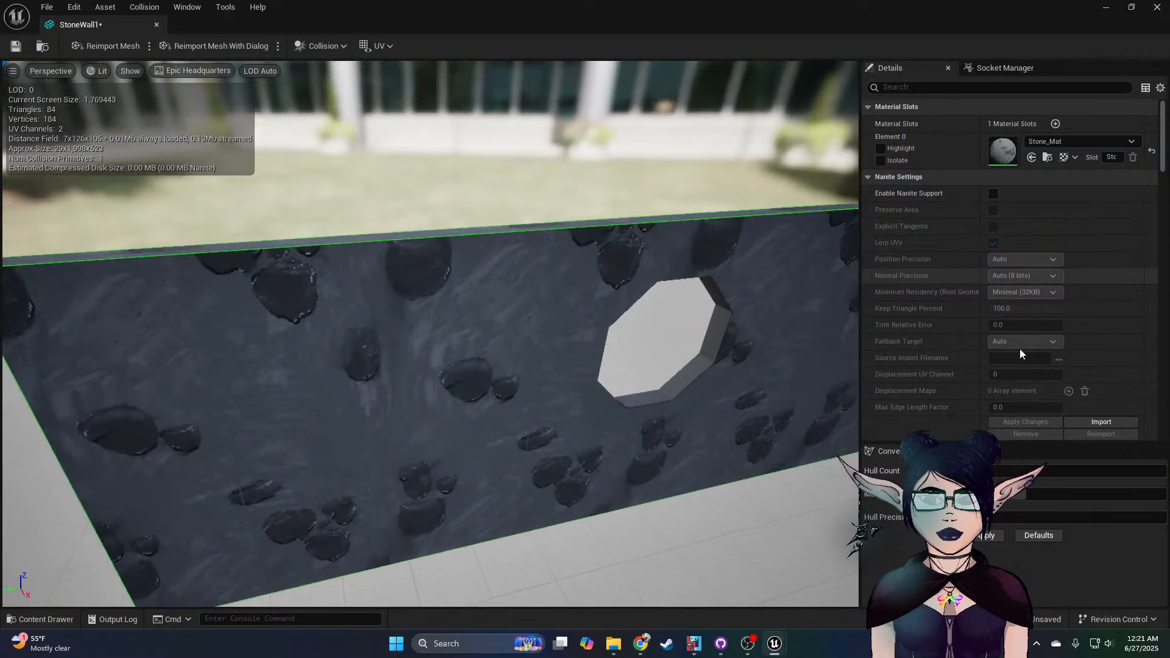
Step: Set StoneWall1's collision preset to Custom with WorldDynamic and PhysicsBody ignored, then save and close the mesh
{"action": "scroll", "coordinate": [1019, 350], "scroll_direction": "down", "scroll_amount": 13}
{"action": "scroll", "coordinate": [1019, 350], "scroll_direction": "down", "scroll_amount": 15}
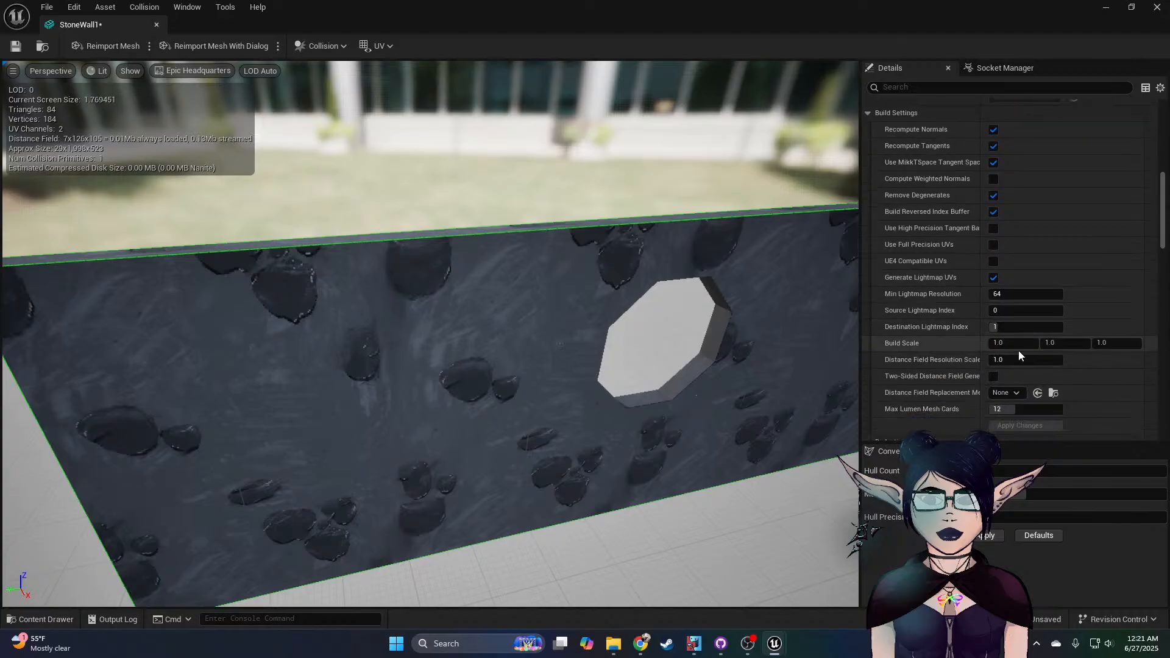
{"action": "scroll", "coordinate": [1018, 350], "scroll_direction": "down", "scroll_amount": 10}
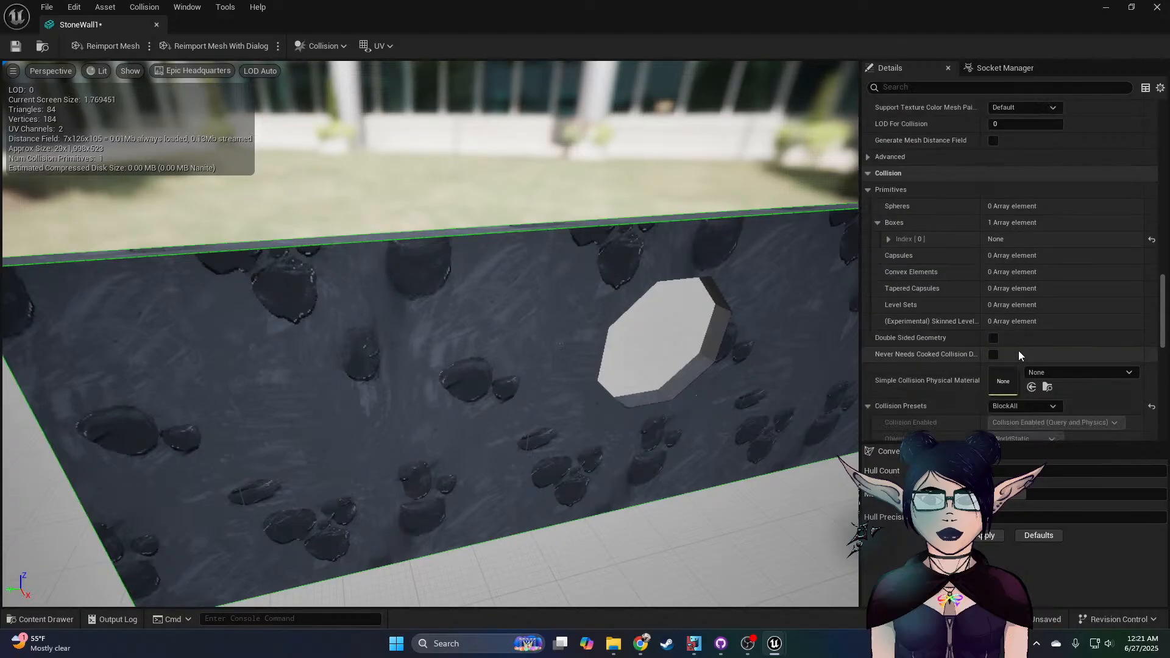
{"action": "left_click", "coordinate": [1039, 289]}
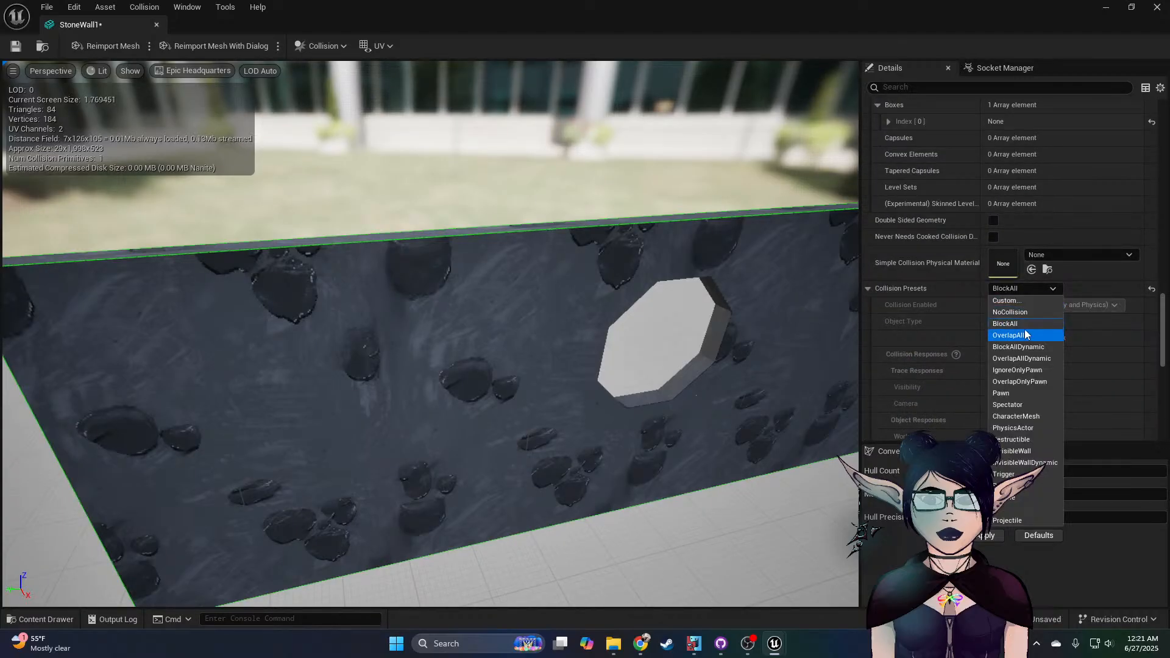
{"action": "left_click", "coordinate": [1026, 301]}
{"action": "scroll", "coordinate": [1024, 320], "scroll_direction": "down", "scroll_amount": 5}
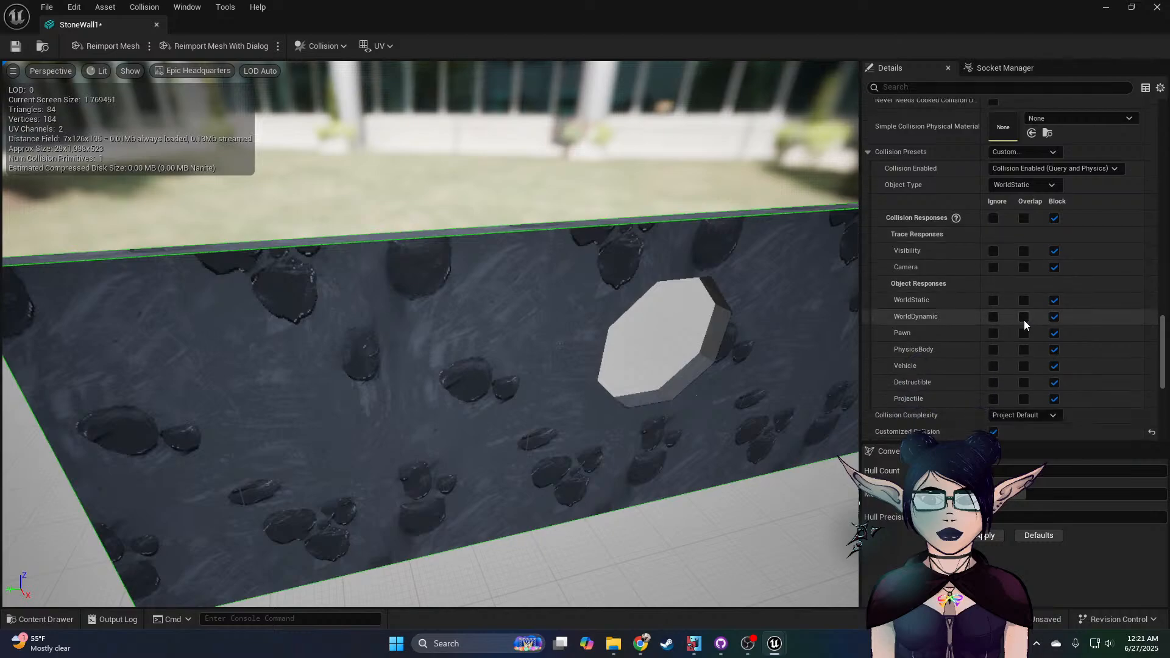
{"action": "left_click", "coordinate": [994, 350]}
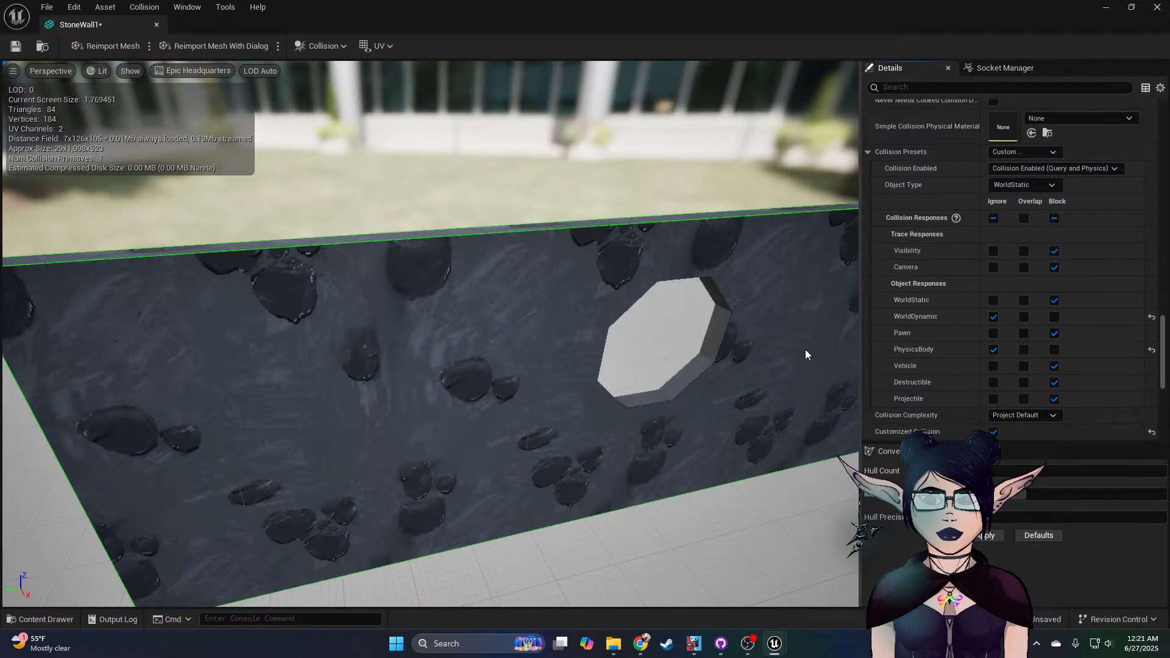
{"action": "left_click", "coordinate": [993, 318]}
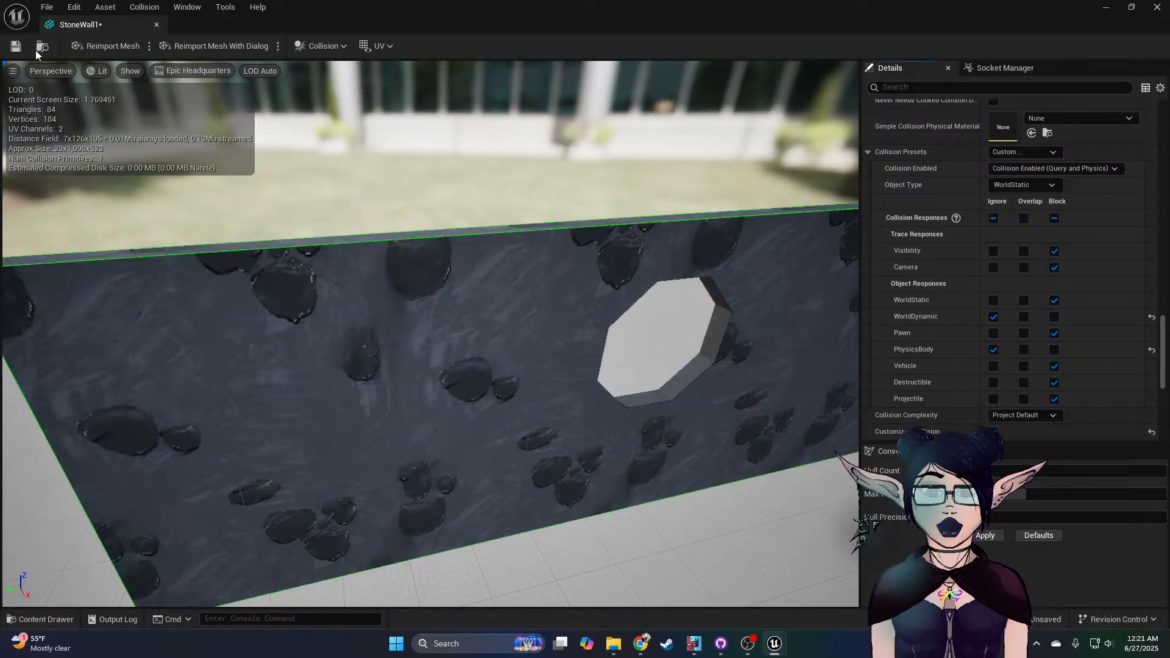
{"action": "left_click", "coordinate": [17, 47]}
{"action": "left_click", "coordinate": [157, 24]}
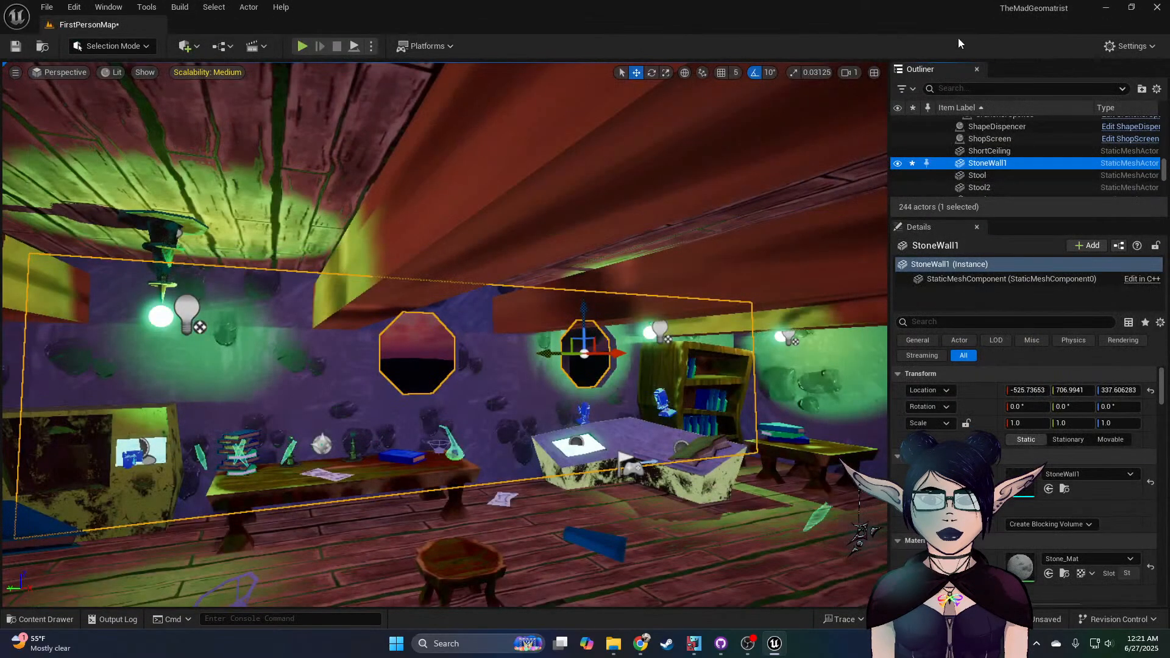
Step: Play-test the level, starting a game on Normal difficulty
{"action": "key", "text": "alt+p"}
{"action": "left_click", "coordinate": [671, 421]}
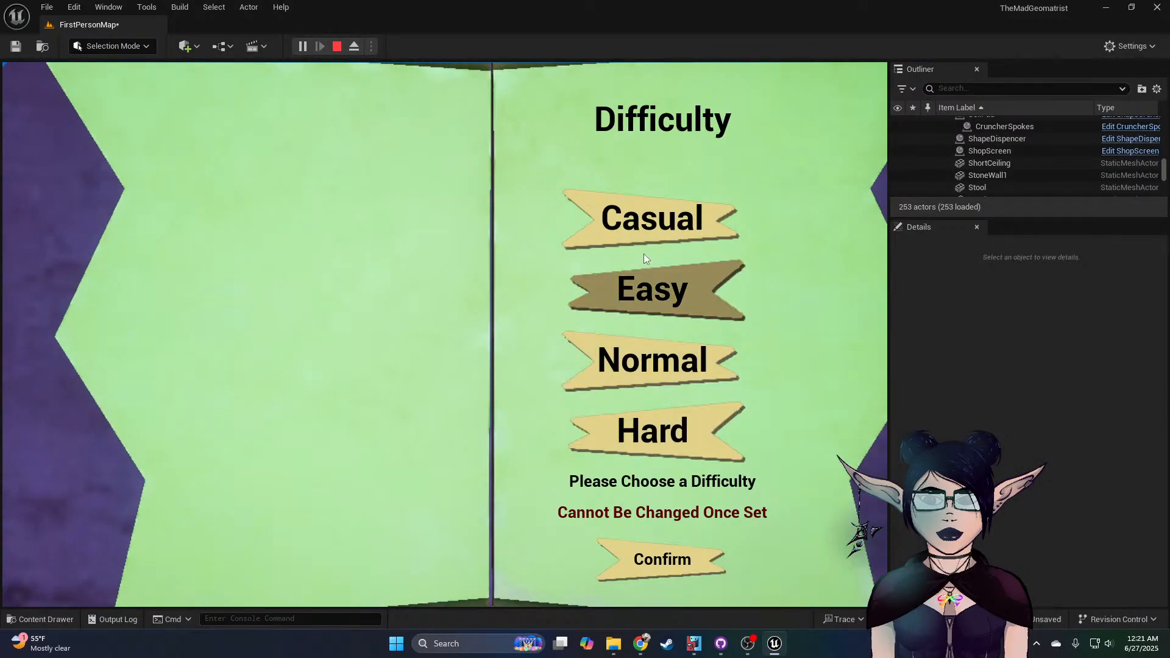
{"action": "left_click", "coordinate": [653, 361]}
{"action": "left_click", "coordinate": [674, 567]}
{"action": "left_click", "coordinate": [817, 539]}
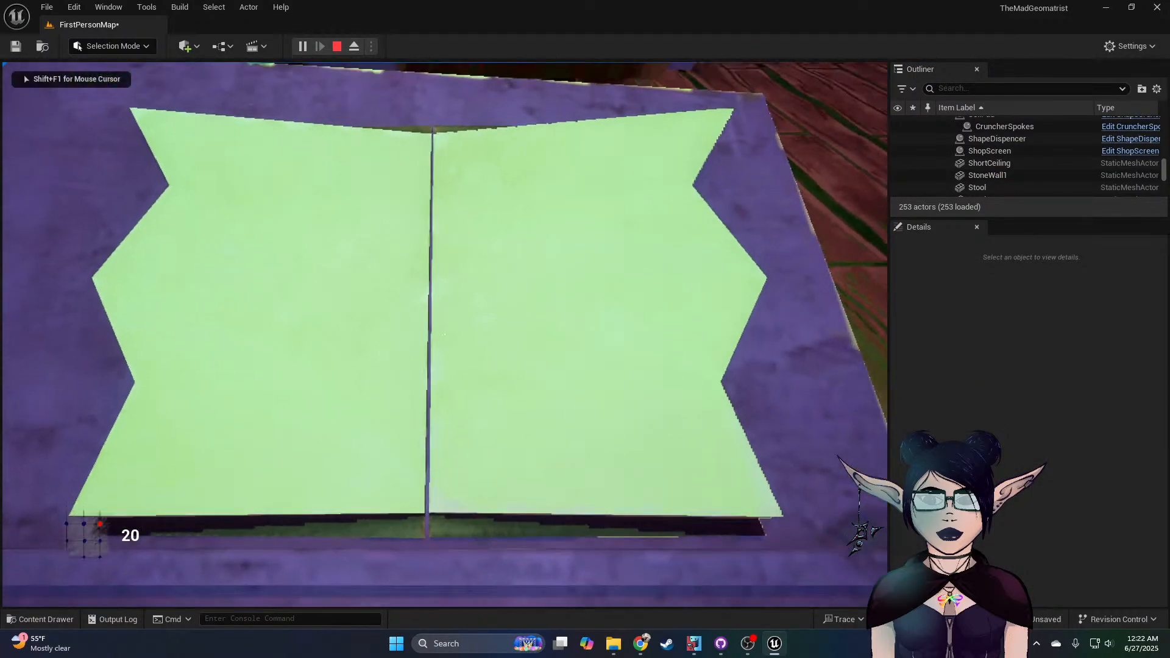
Step: Walk around the laboratory to check the new stone wall's collision and its octagonal windows, and end the play test
{"action": "key", "text": "w"}
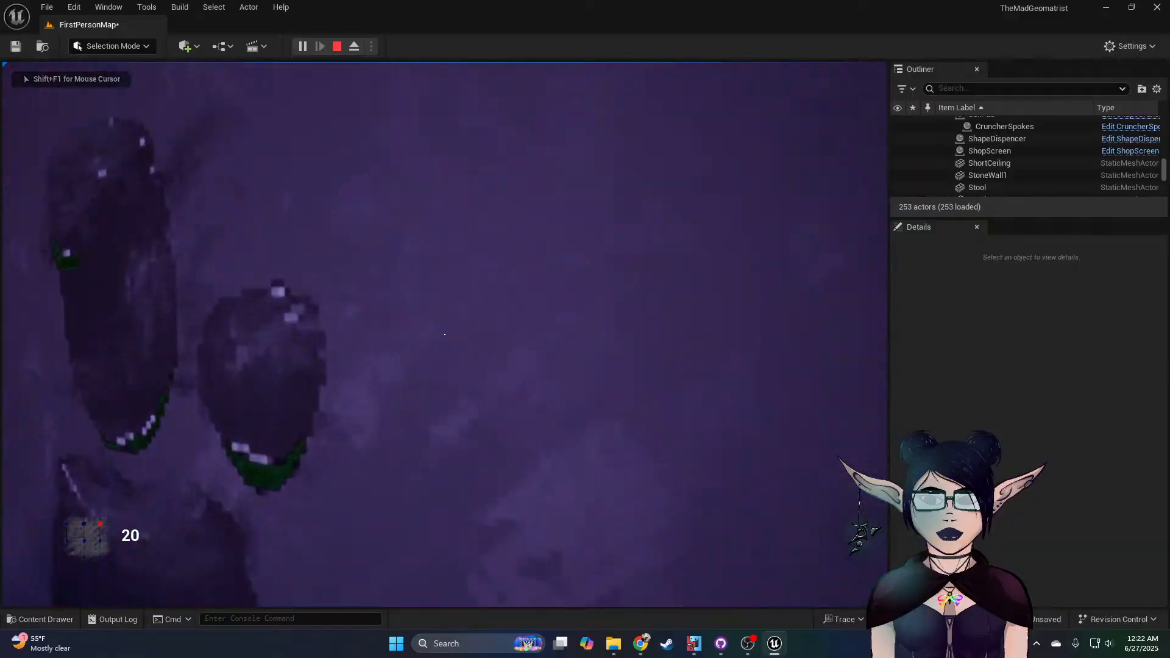
{"action": "key", "text": "s"}
{"action": "key", "text": "w"}
{"action": "key", "text": "w"}
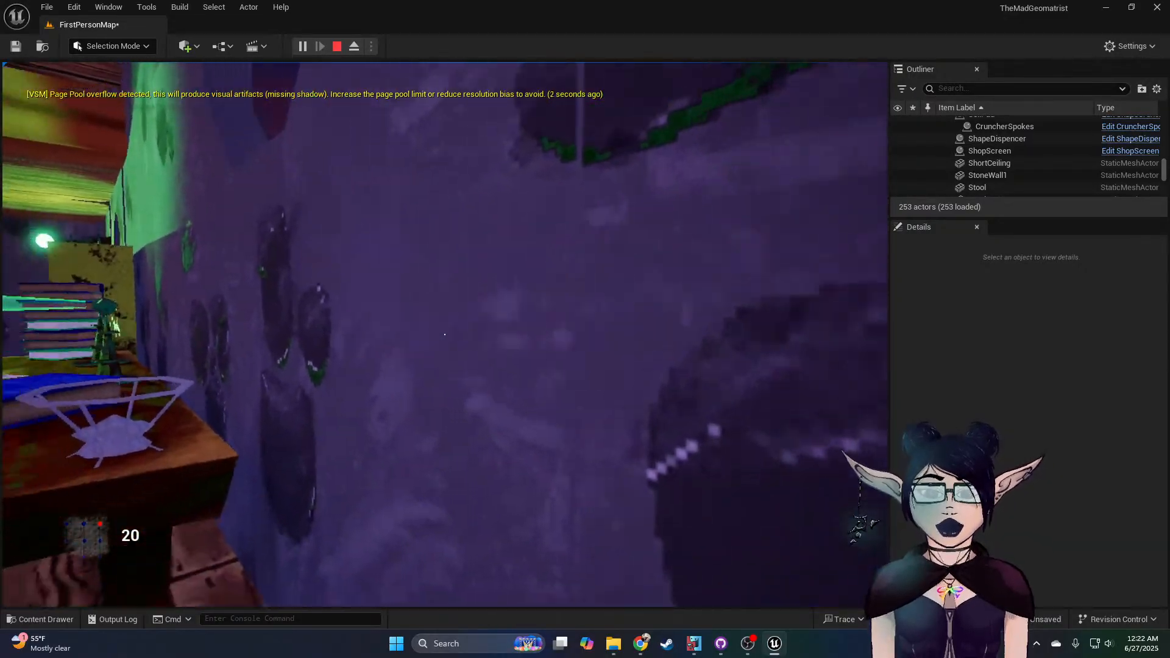
{"action": "key", "text": "s"}
{"action": "key", "text": "w"}
{"action": "key", "text": "s"}
{"action": "key", "text": "s"}
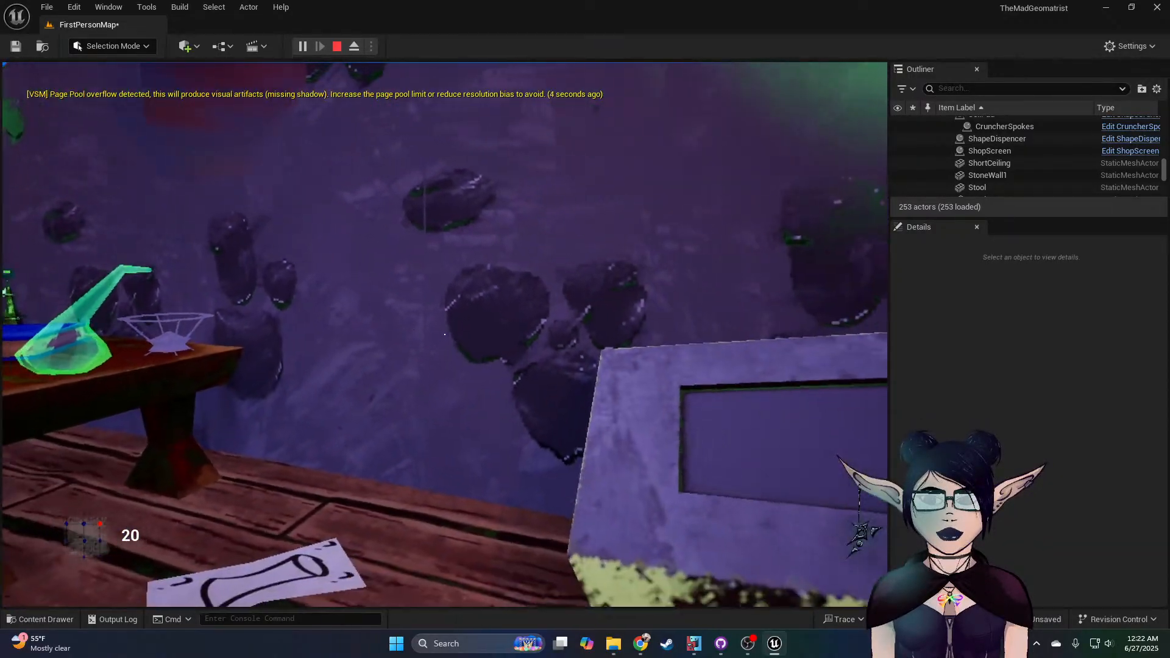
{"action": "key", "text": "a"}
{"action": "key", "text": "s"}
{"action": "key", "text": "a"}
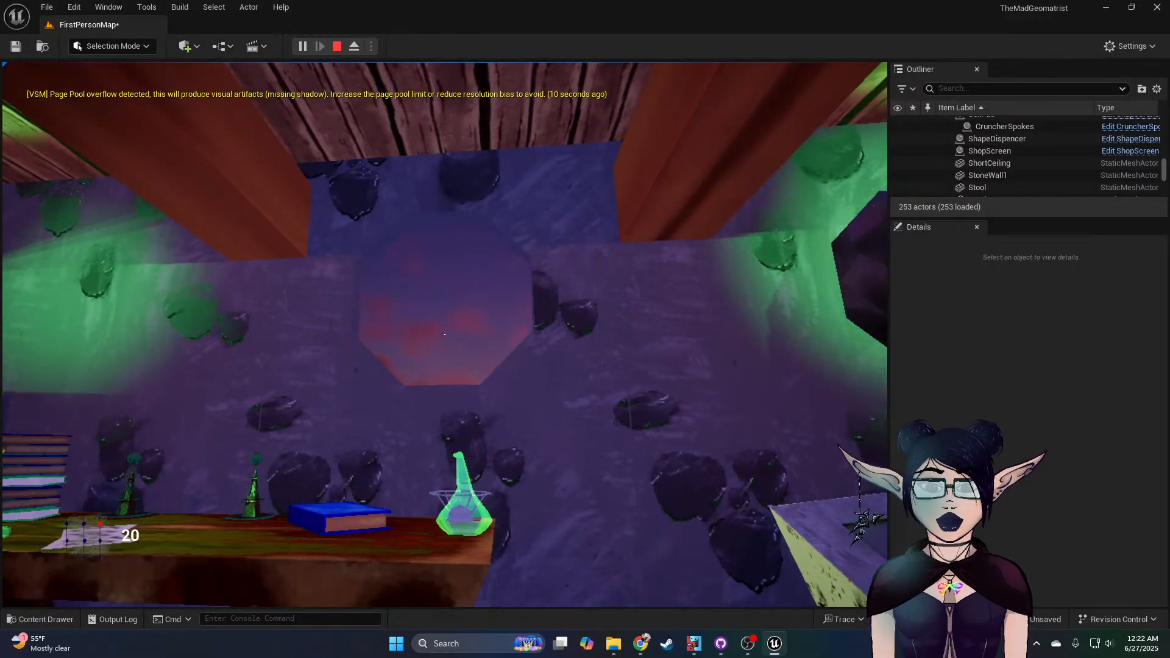
{"action": "key", "text": "w"}
{"action": "key", "text": "w"}
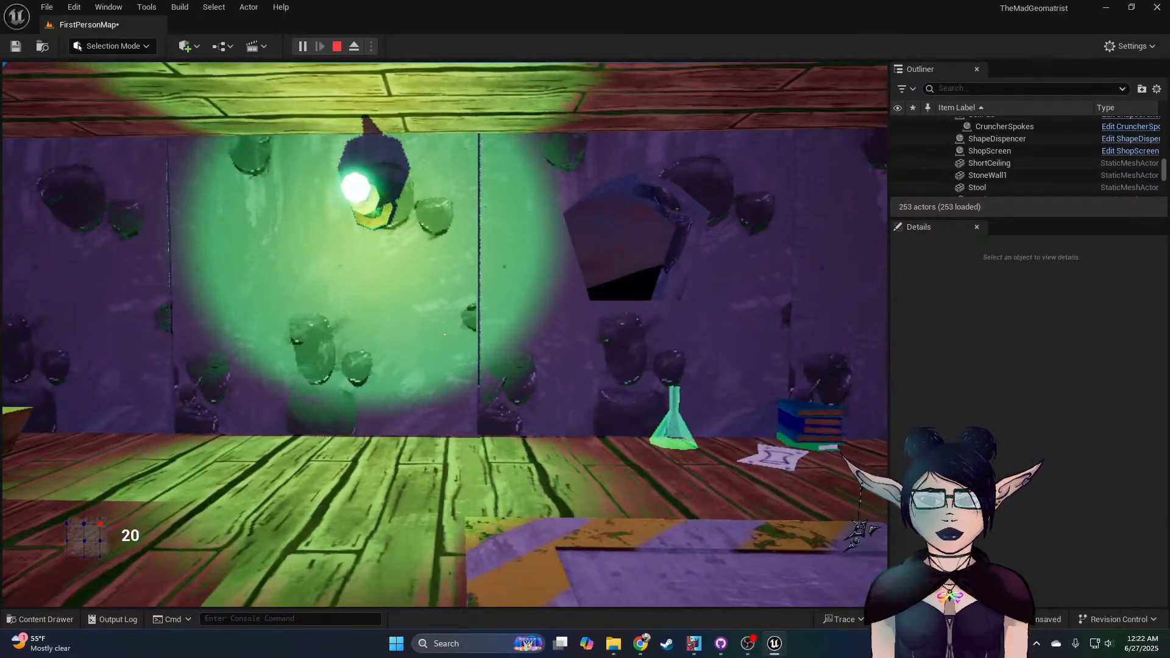
{"action": "key", "text": "Escape"}
Step: Add a new Box Brush on the open floor at about X -217, Y 1965, Z 100
{"action": "right_click_drag", "start_coordinate": [329, 462], "coordinate": [488, 463]}
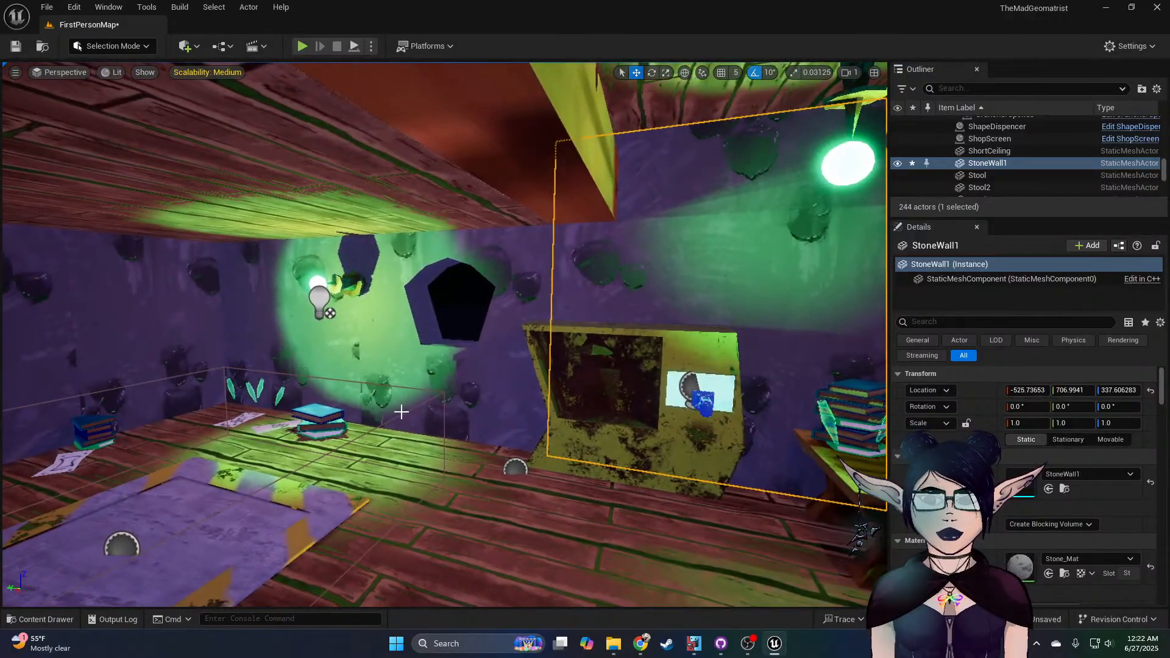
{"action": "left_click", "coordinate": [195, 48]}
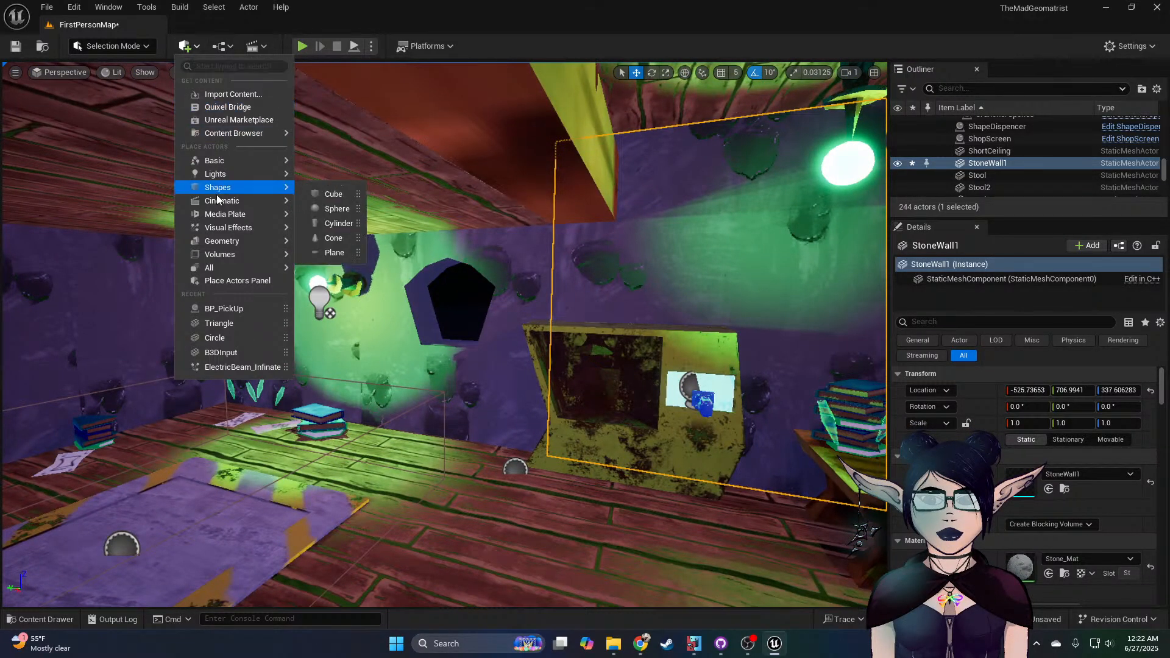
{"action": "mouse_move", "coordinate": [222, 242]}
{"action": "mouse_move", "coordinate": [335, 246]}
{"action": "left_mouse_down"}
{"action": "mouse_move", "coordinate": [538, 470]}
{"action": "mouse_move", "coordinate": [521, 549]}
{"action": "left_mouse_up"}
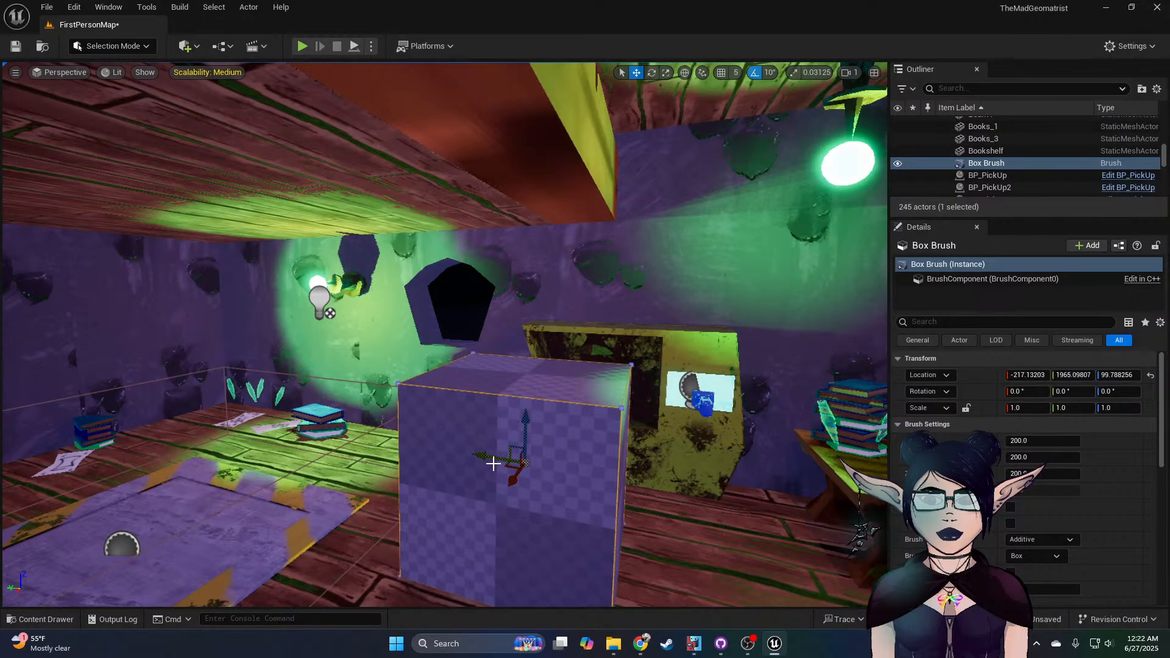
Step: Duplicate the Box Brush twice in a row, at about X 89 and X 419, and save the level
{"action": "right_click_drag", "start_coordinate": [495, 463], "coordinate": [454, 478]}
{"action": "right_click_drag", "start_coordinate": [597, 300], "coordinate": [536, 308]}
{"action": "key", "text": "s"}
{"action": "left_click_drag", "start_coordinate": [796, 440], "coordinate": [530, 445], "text": "alt"}
{"action": "right_click_drag", "start_coordinate": [530, 445], "coordinate": [549, 448]}
{"action": "right_click_drag", "start_coordinate": [368, 295], "coordinate": [350, 294]}
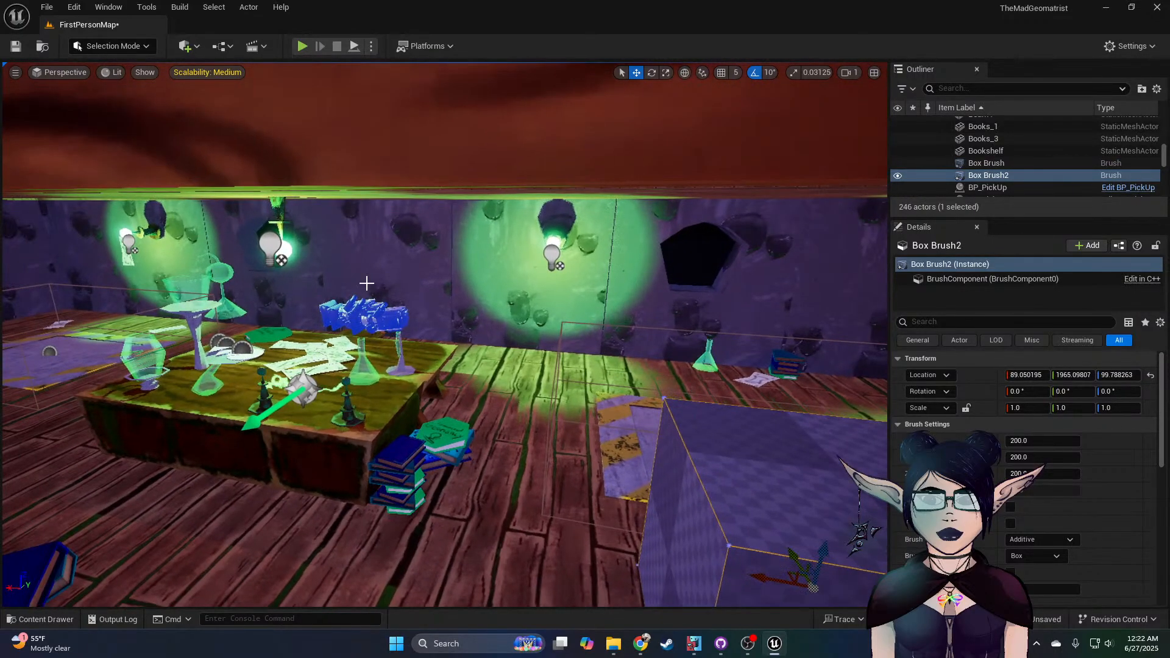
{"action": "mouse_move", "coordinate": [238, 258]}
{"action": "right_mouse_down"}
{"action": "mouse_move", "coordinate": [37, 246]}
{"action": "mouse_move", "coordinate": [100, 251]}
{"action": "mouse_move", "coordinate": [147, 271]}
{"action": "mouse_move", "coordinate": [268, 261]}
{"action": "right_mouse_up"}
{"action": "left_click_drag", "start_coordinate": [554, 371], "coordinate": [253, 368], "text": "alt"}
{"action": "mouse_move", "coordinate": [254, 368]}
{"action": "right_mouse_down"}
{"action": "mouse_move", "coordinate": [491, 409]}
{"action": "mouse_move", "coordinate": [79, 390]}
{"action": "mouse_move", "coordinate": [486, 341]}
{"action": "mouse_move", "coordinate": [731, 366]}
{"action": "mouse_move", "coordinate": [792, 348]}
{"action": "mouse_move", "coordinate": [719, 351]}
{"action": "right_mouse_up"}
{"action": "key", "text": "ctrl+s"}
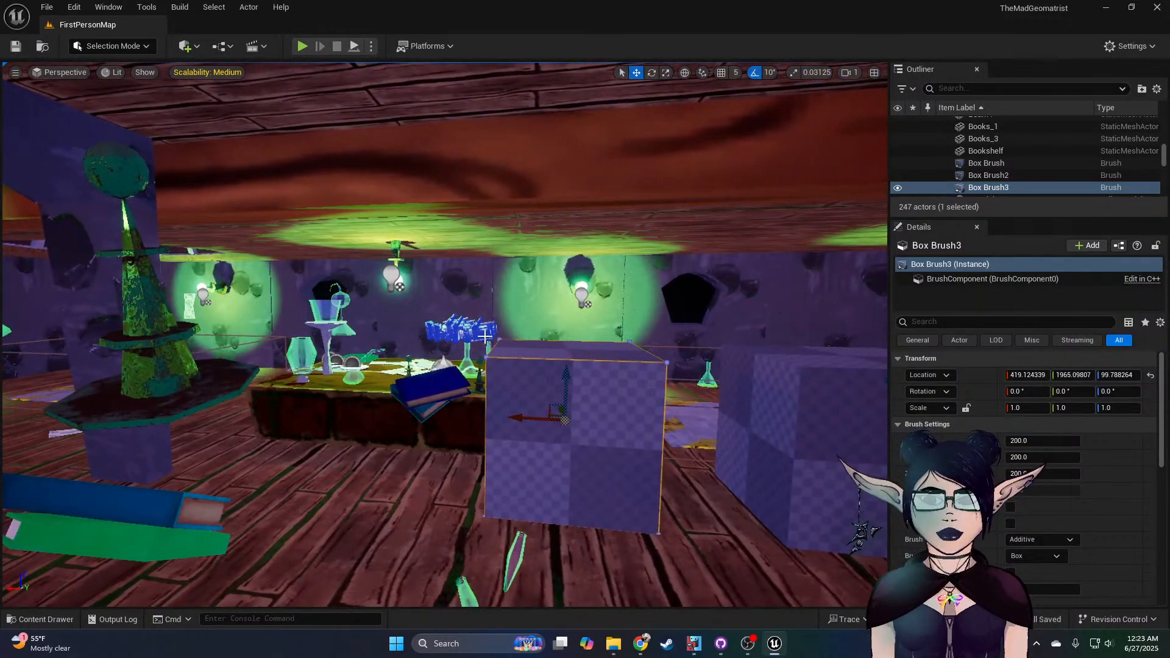
Step: Switch to Brush Editing mode with the third Box Brush selected and view all three boxes
{"action": "left_click", "coordinate": [133, 48]}
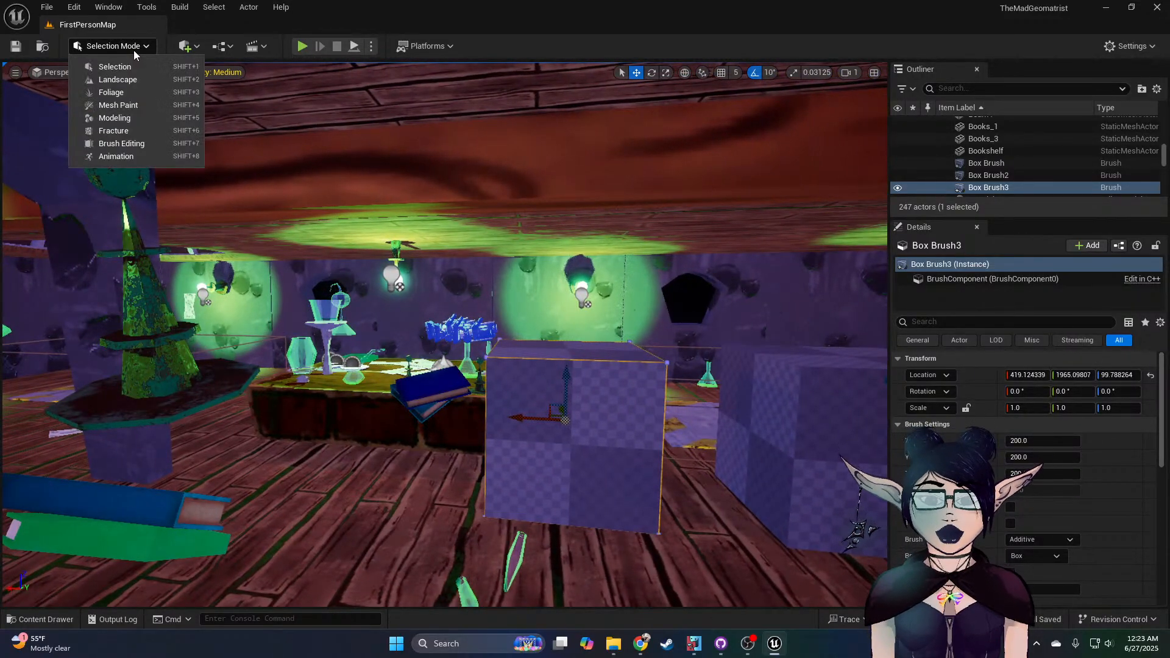
{"action": "left_click", "coordinate": [130, 144]}
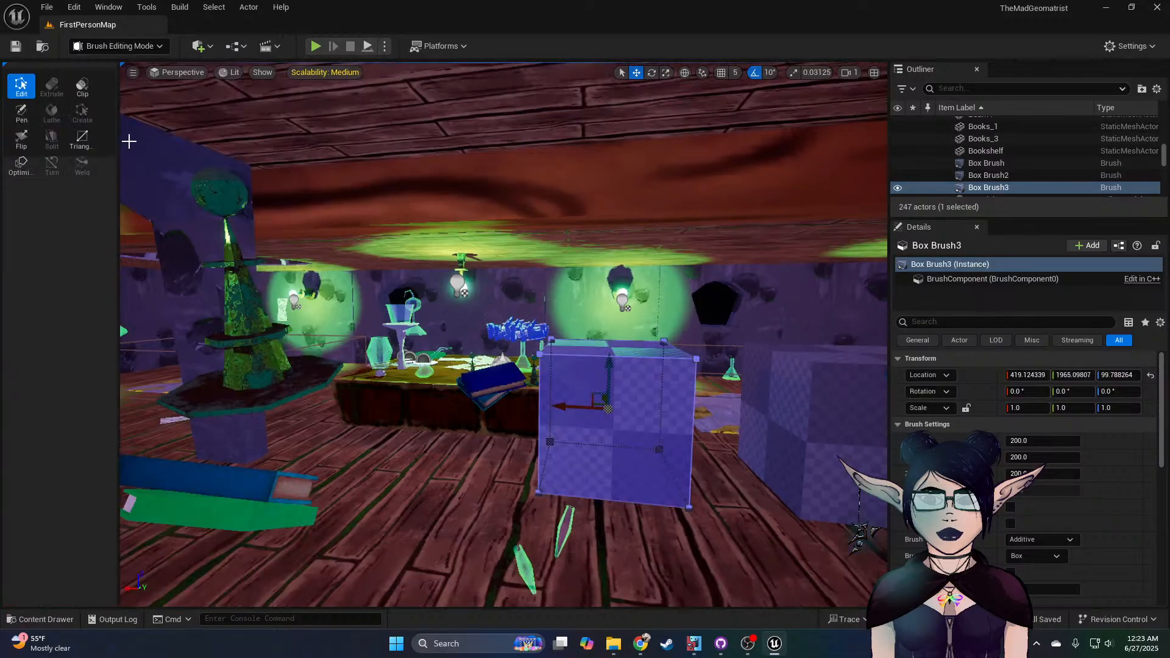
{"action": "mouse_move", "coordinate": [340, 235]}
{"action": "right_mouse_down"}
{"action": "mouse_move", "coordinate": [390, 238]}
{"action": "mouse_move", "coordinate": [377, 239]}
{"action": "mouse_move", "coordinate": [427, 275]}
{"action": "mouse_move", "coordinate": [438, 361]}
{"action": "right_mouse_up"}
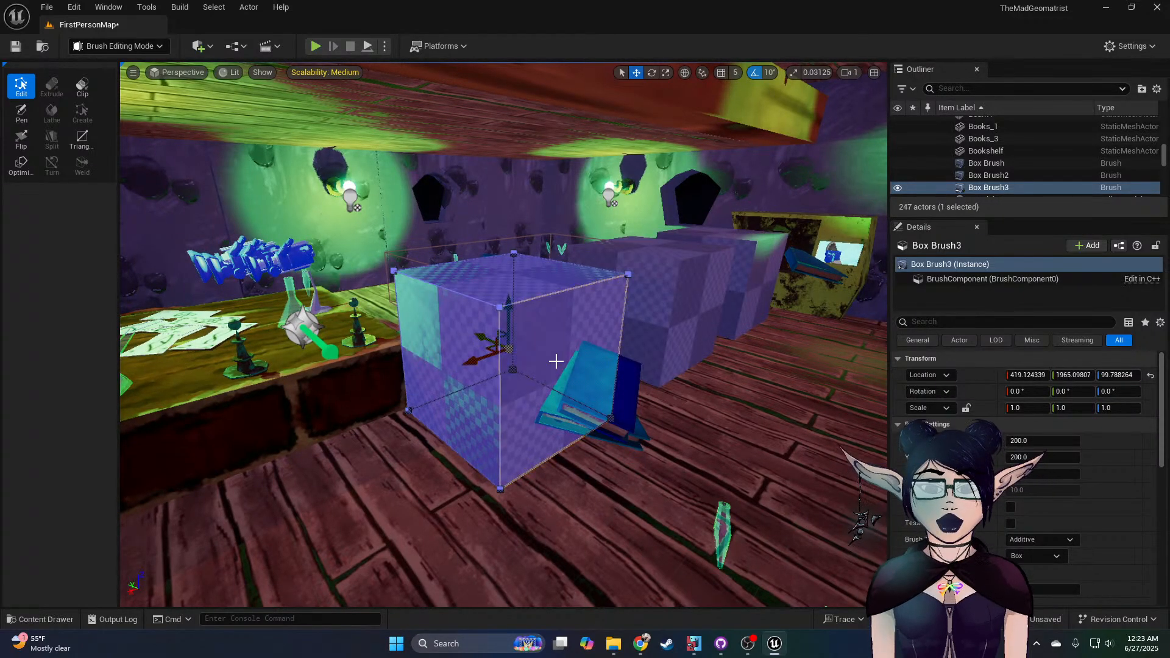
{"action": "right_click_drag", "start_coordinate": [548, 366], "coordinate": [500, 317]}
{"action": "right_click_drag", "start_coordinate": [229, 538], "coordinate": [254, 404]}
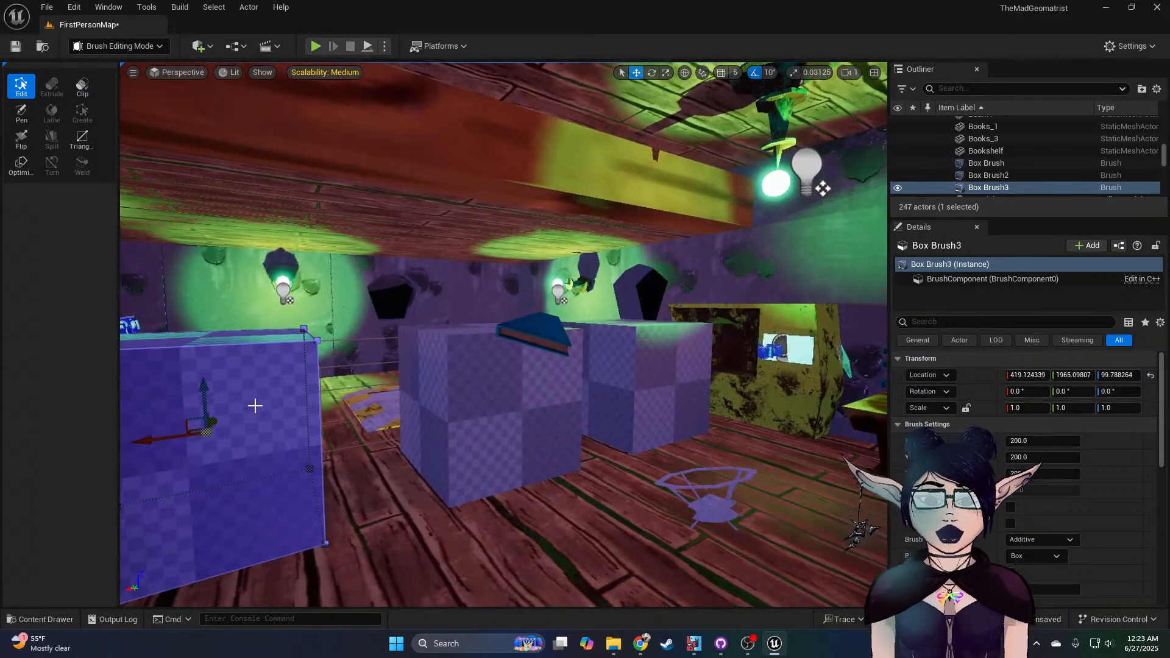
Step: Try to extrude a vertical side face of the third Box Brush outward with the Extrude tool, dismissing the coordinate system warning
{"action": "left_click", "coordinate": [201, 468]}
{"action": "right_click_drag", "start_coordinate": [201, 467], "coordinate": [64, 454]}
{"action": "left_click", "coordinate": [50, 85]}
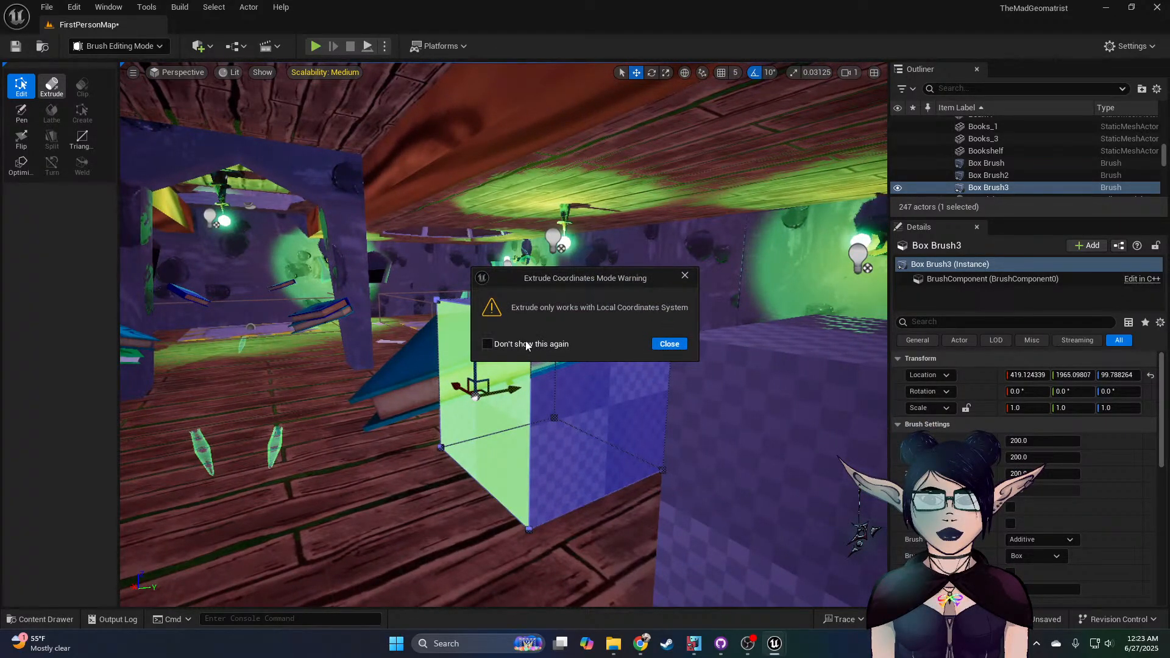
{"action": "left_click", "coordinate": [669, 344]}
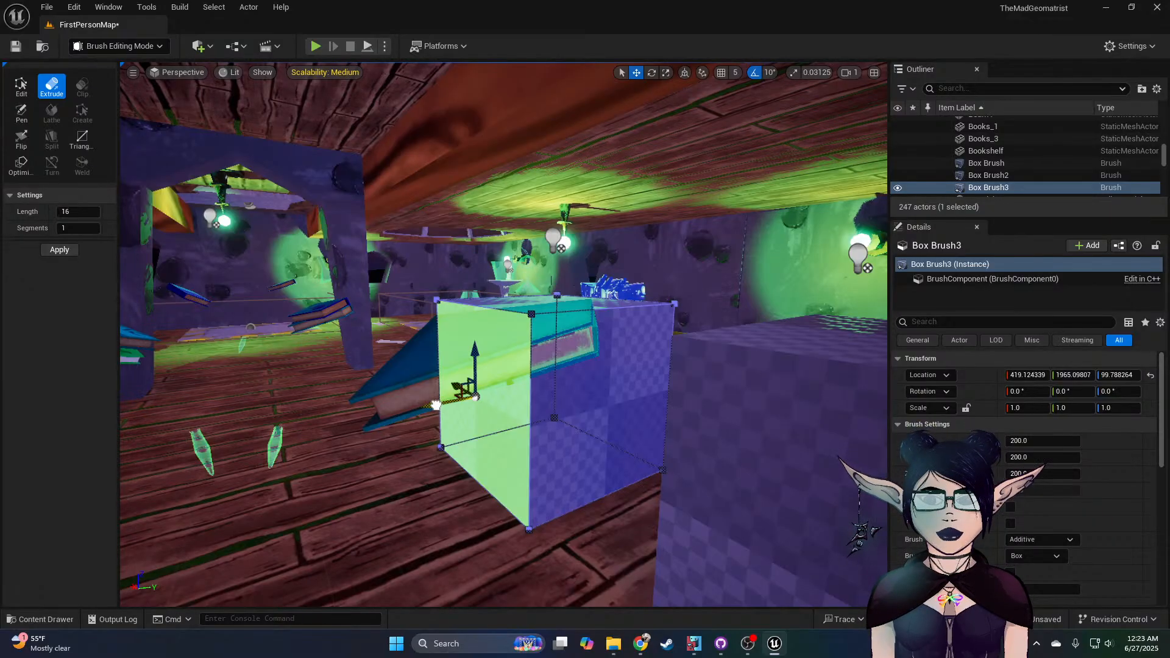
{"action": "left_click_drag", "start_coordinate": [436, 405], "coordinate": [356, 417]}
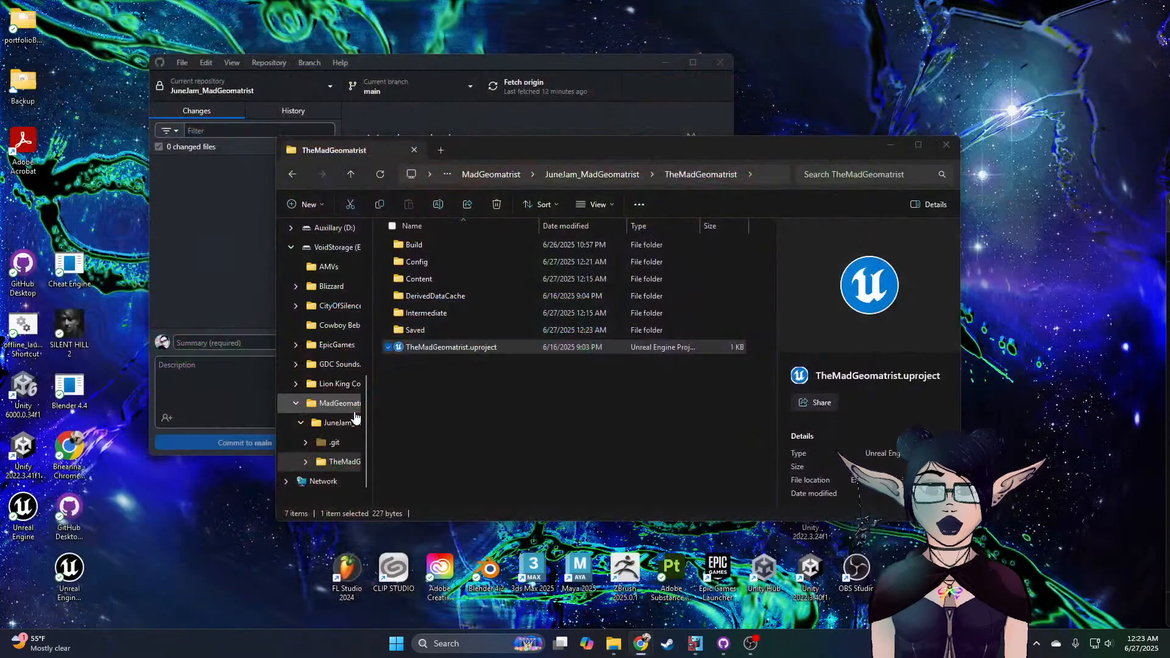
Step: Close the TheMadGeomatrist project folder window and switch to the reopened project in Unreal Editor
{"action": "left_click", "coordinate": [765, 482]}
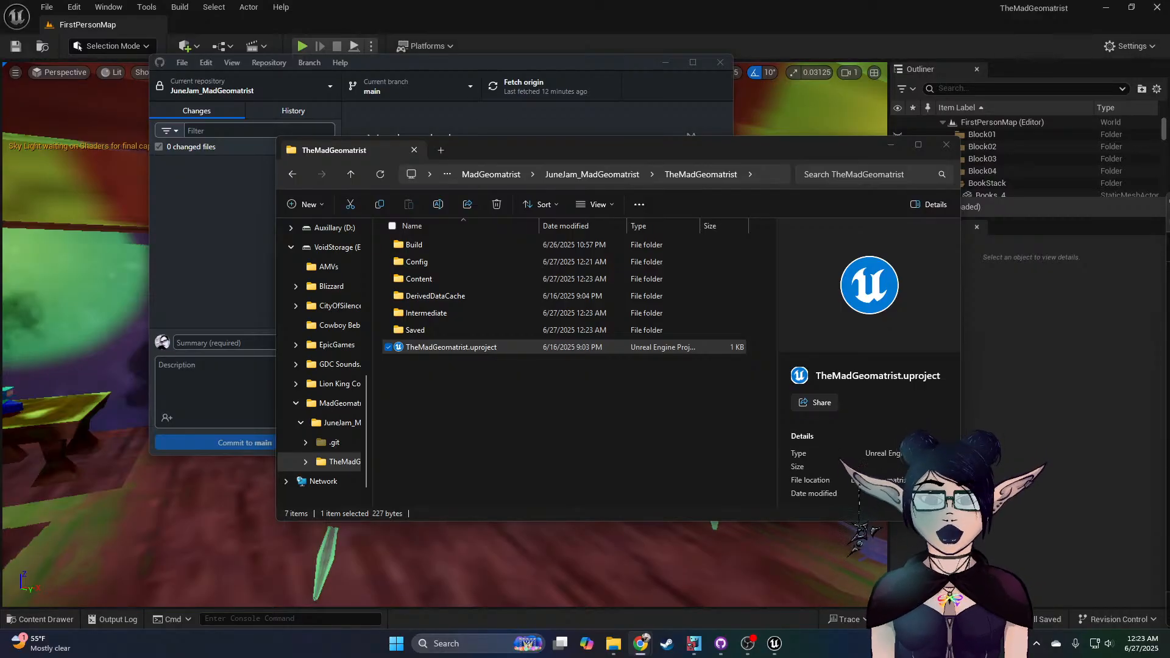
{"action": "left_click", "coordinate": [946, 144]}
{"action": "left_click", "coordinate": [697, 17]}
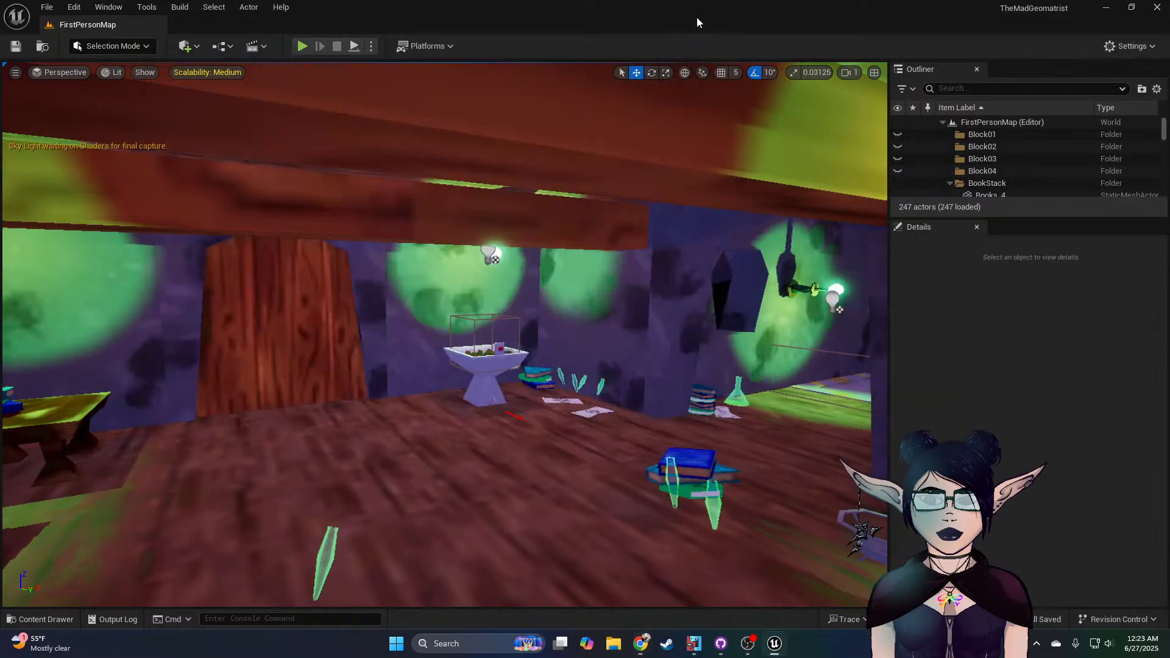
Step: Look around the reloaded laboratory to examine the open floor, the pillars and the walls
{"action": "right_click_drag", "start_coordinate": [676, 244], "coordinate": [12, 213]}
{"action": "key", "text": "w"}
{"action": "key", "text": "d"}
{"action": "key", "text": "a"}
{"action": "right_click_drag", "start_coordinate": [445, 334], "coordinate": [314, 334]}
{"action": "key", "text": "a"}
{"action": "right_click_drag", "start_coordinate": [619, 244], "coordinate": [649, 254]}
{"action": "key", "text": "a"}
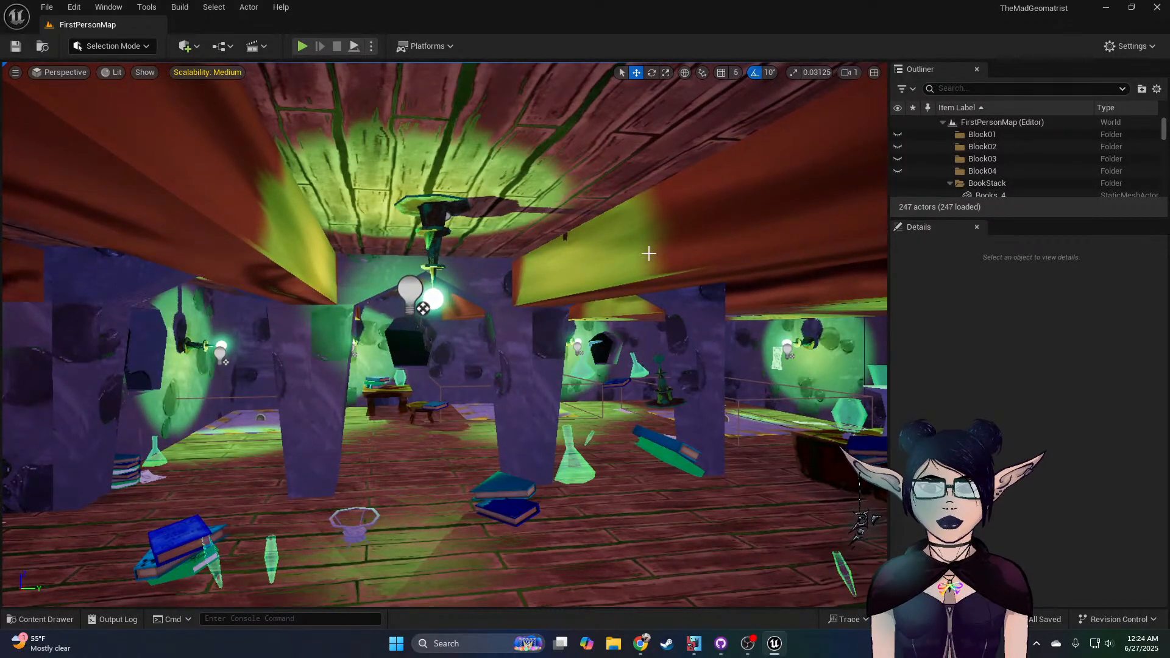